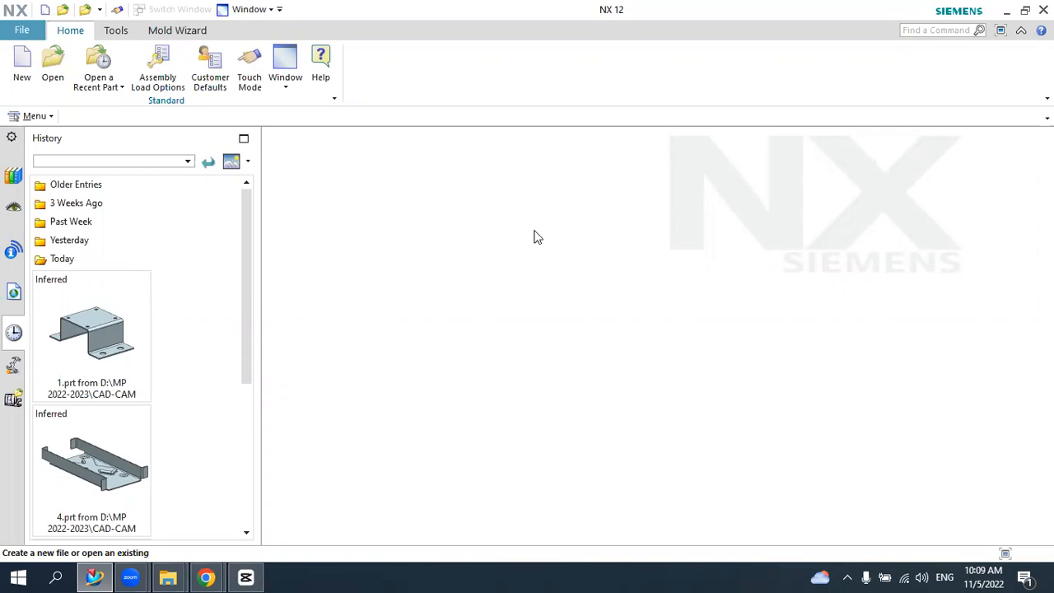
- Create a new millimetre part from the Sheet Metal template, named sheet_metal_model1.prt
left_click(24, 57)
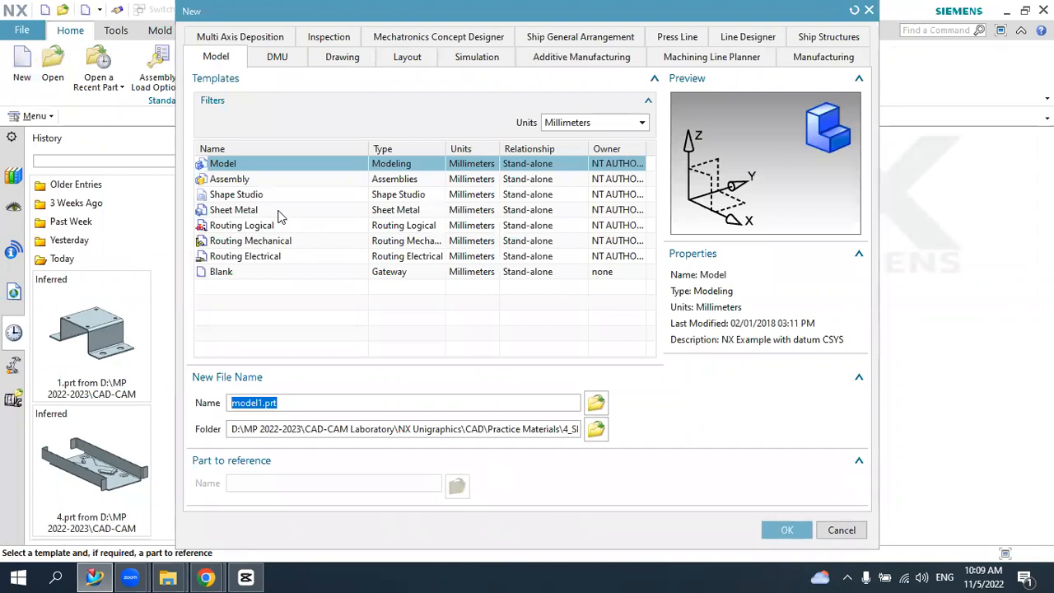
left_click(247, 211)
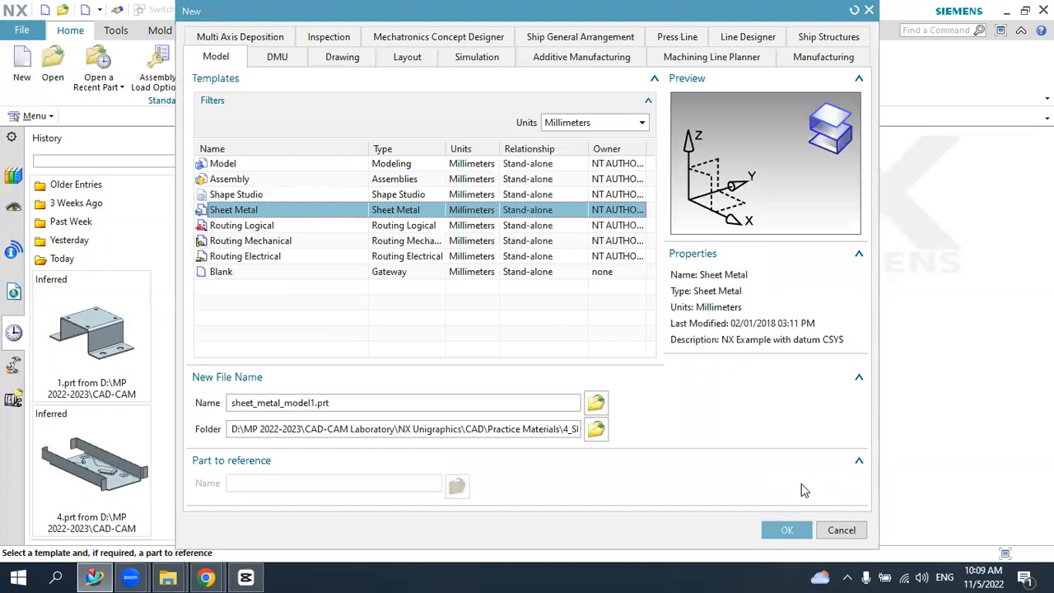
left_click(789, 528)
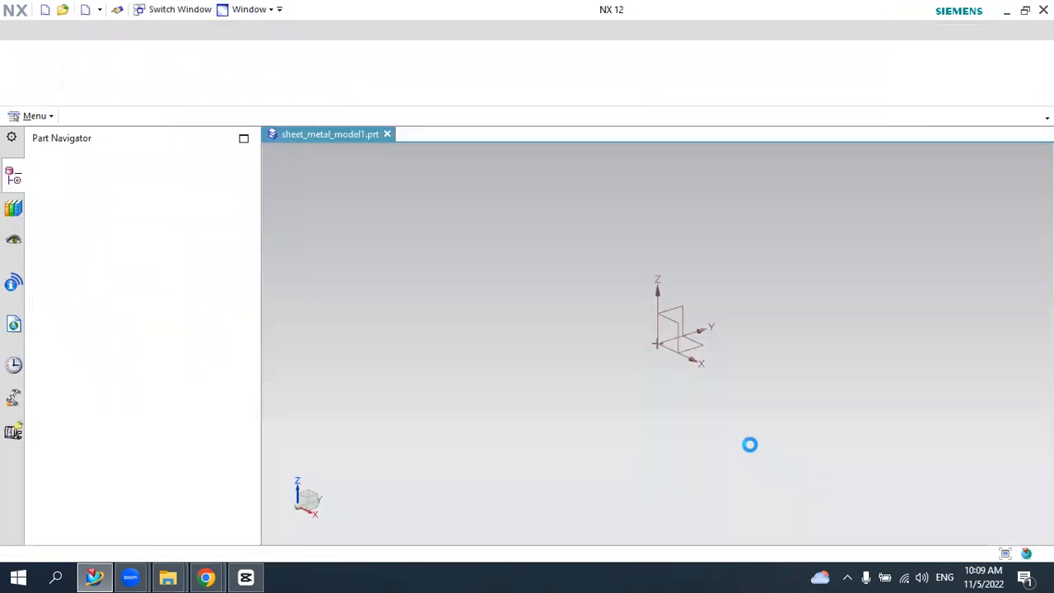
- Change the graphics area's background to White Background
right_click(559, 229)
mouse_move(700, 434)
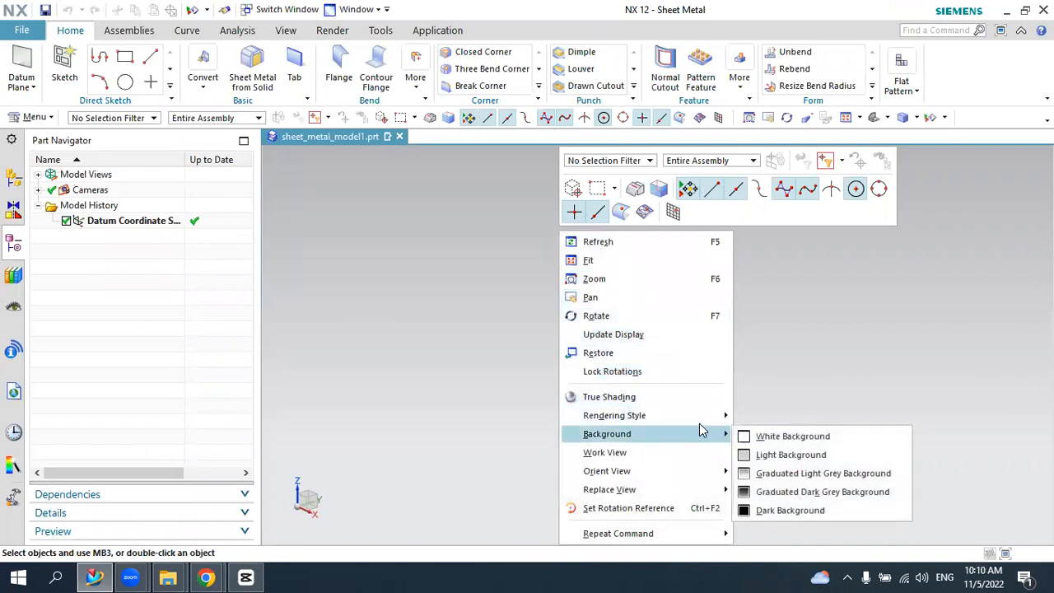
left_click(631, 334)
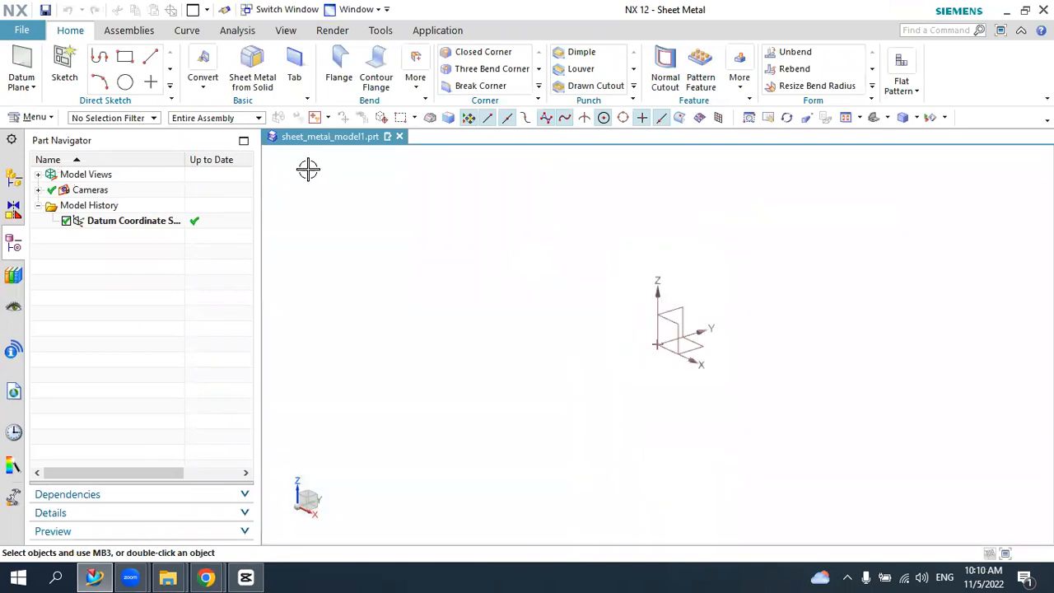
- Preview the part files in the 4_Sheet metal folder and open part 5 as the reference model
left_click(23, 30)
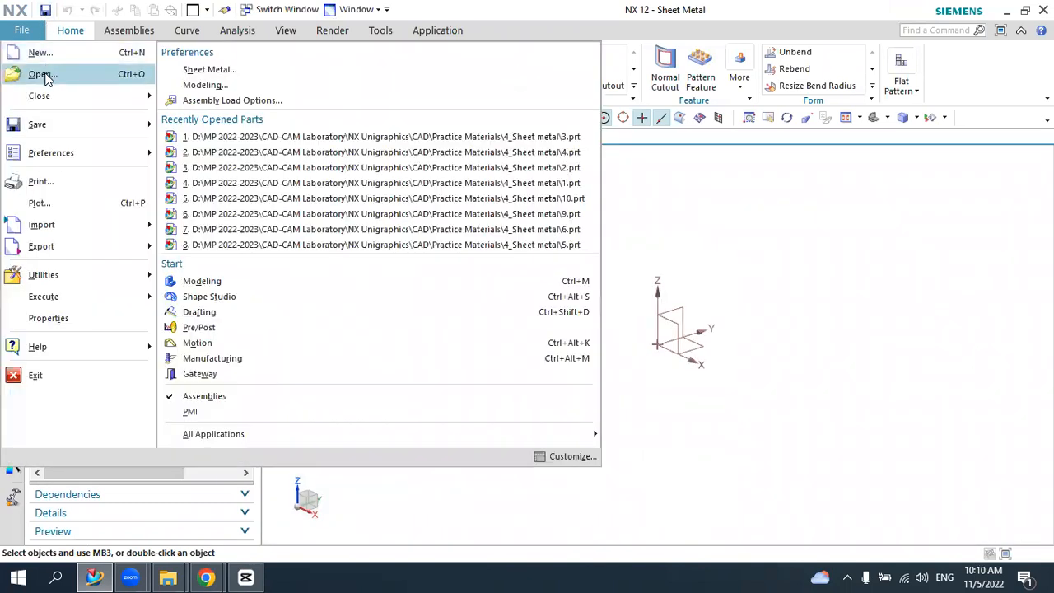
left_click(37, 72)
left_click(320, 187)
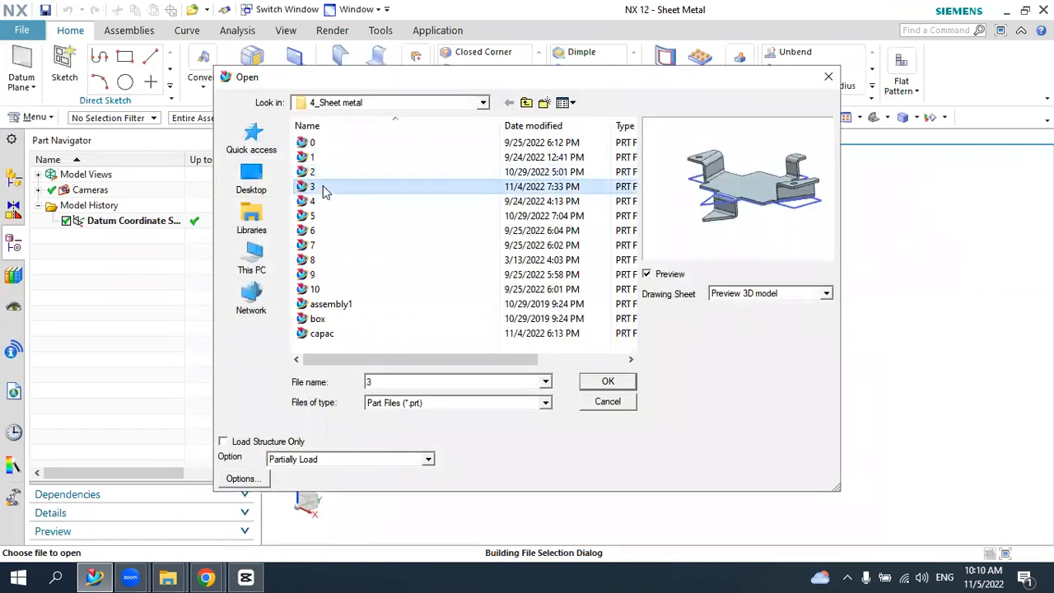
left_click(313, 157)
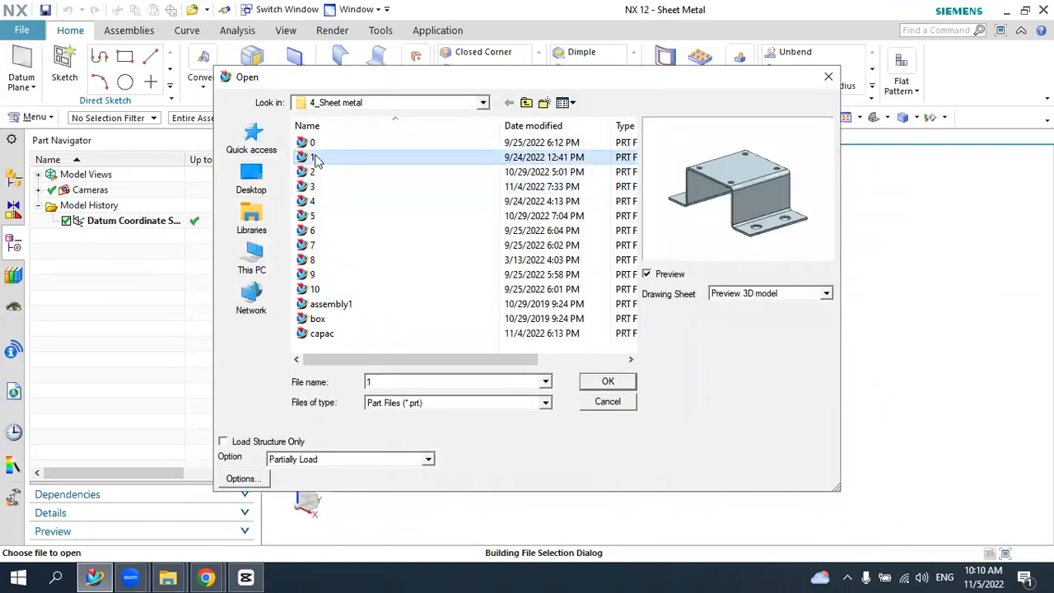
left_click(319, 172)
left_click(323, 187)
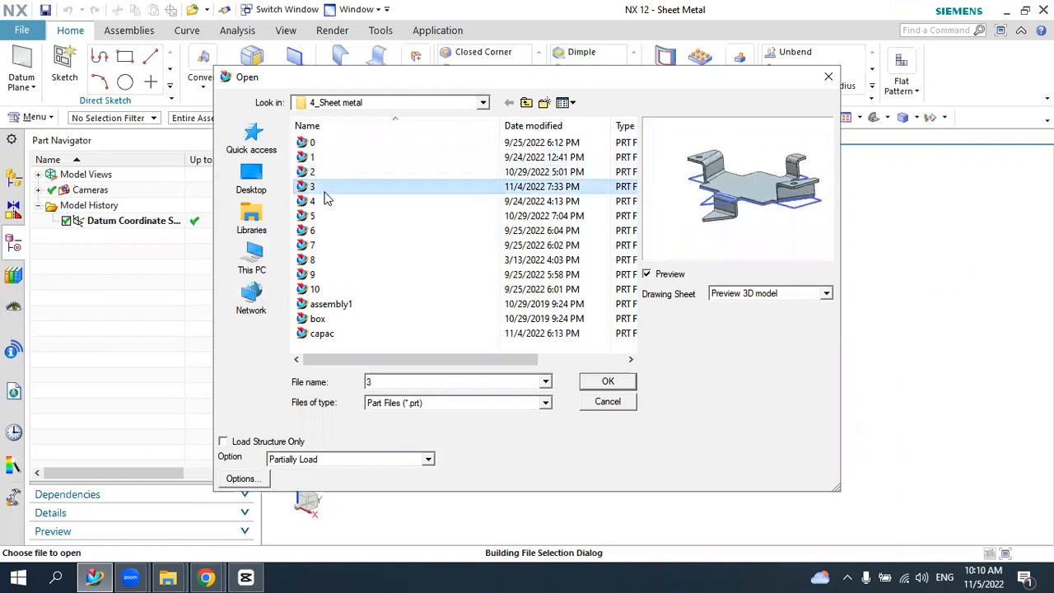
left_click(324, 202)
left_click(315, 217)
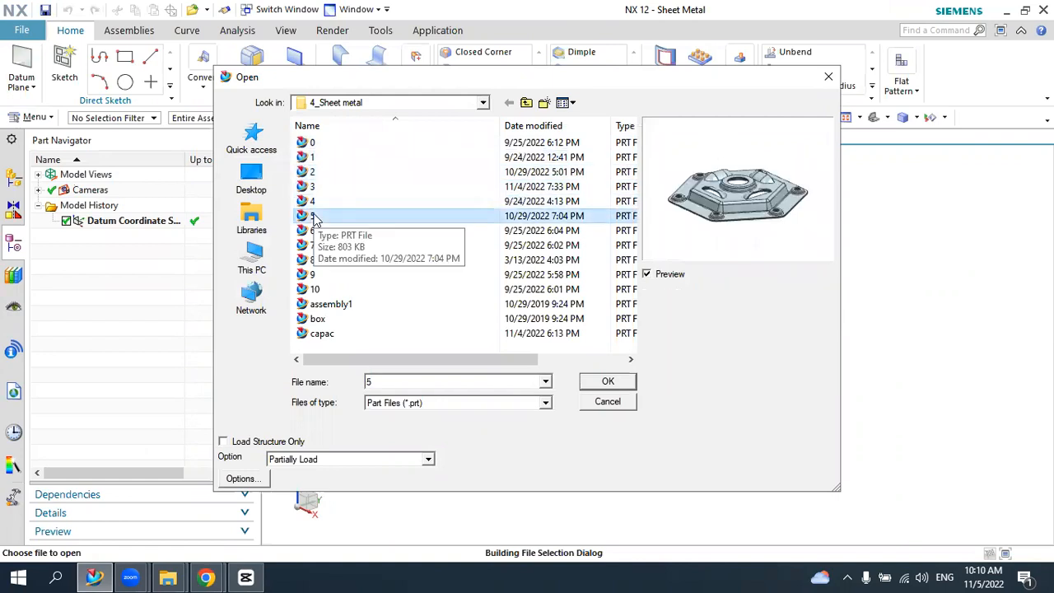
left_click(609, 381)
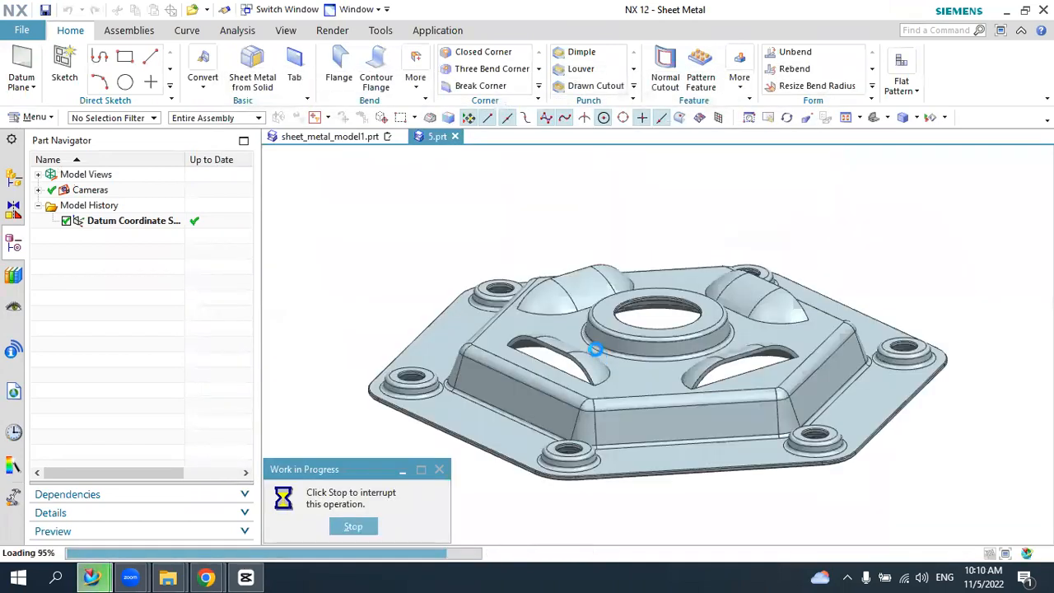
- Examine the reference part's large hexagonal dimple, louvers, base tab, central dimple and corner dimples by viewing and highlighting its features
middle_click_drag(600, 348, 620, 216)
scroll(588, 341, "down", 5)
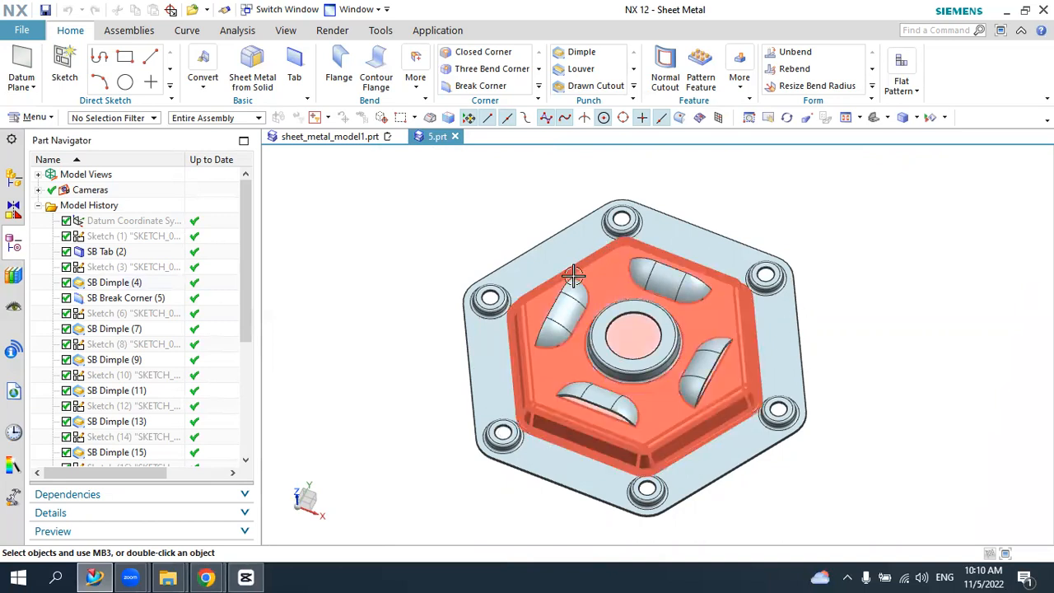
middle_click_drag(704, 409, 683, 396)
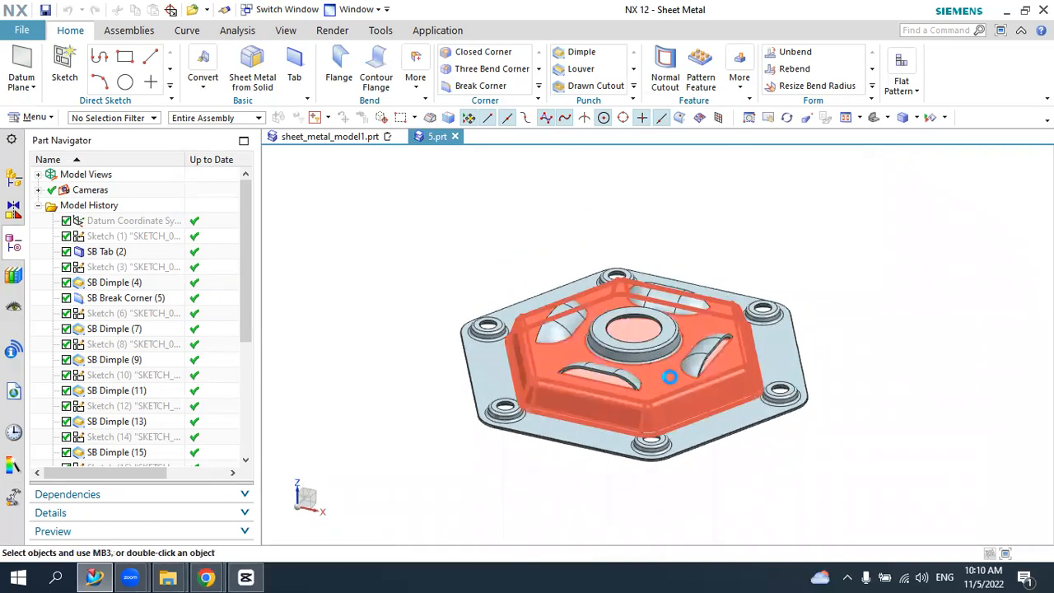
left_click(676, 428)
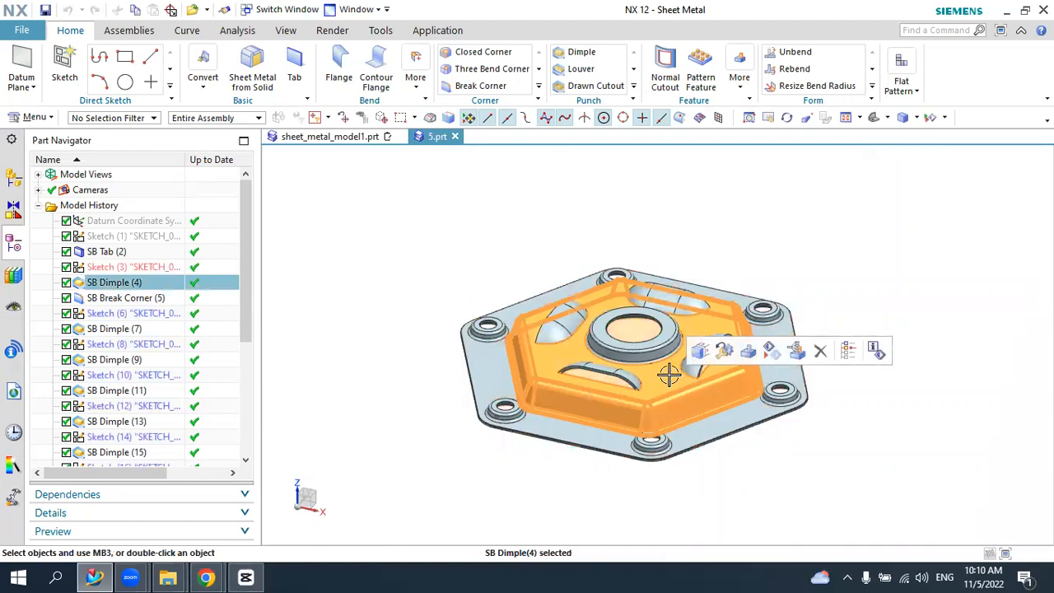
left_click(617, 374)
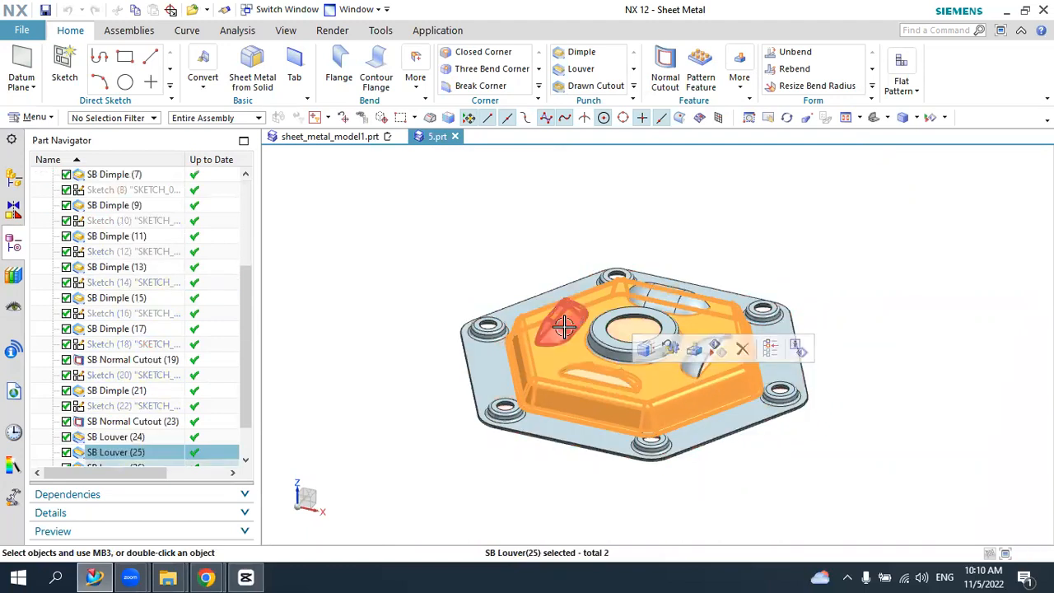
left_click(483, 326)
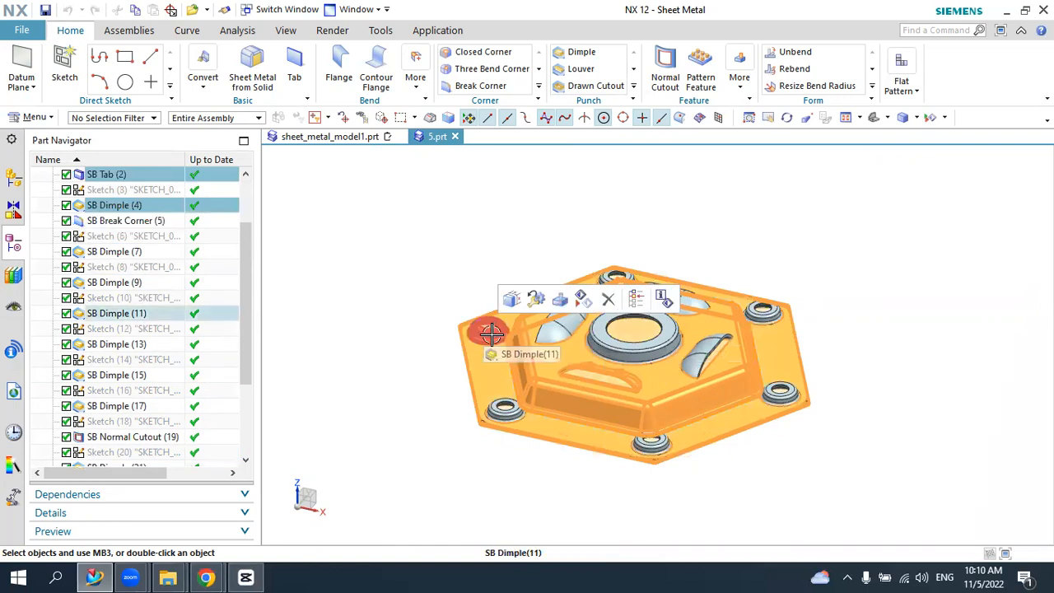
left_click(637, 346)
left_click(638, 346)
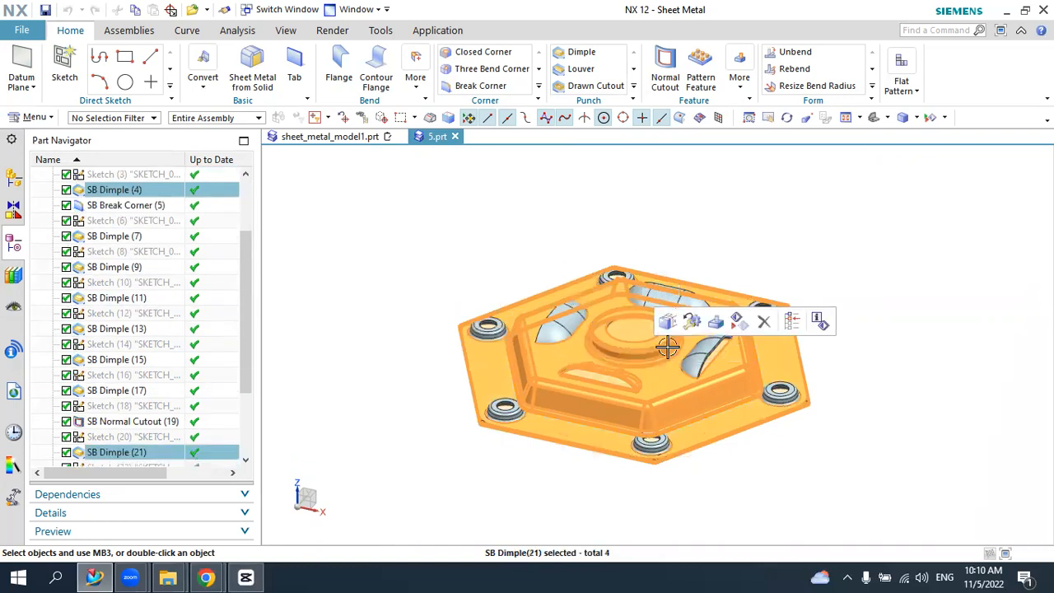
scroll(519, 411, "up", 2)
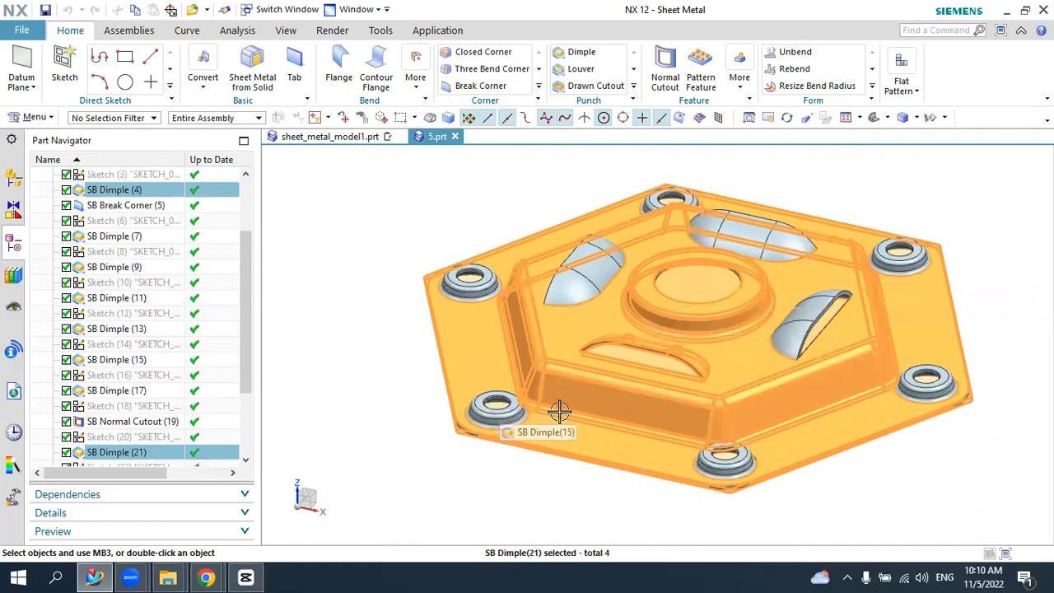
scroll(574, 413, "down", 3)
key("Escape")
middle_click_drag(741, 259, 593, 247)
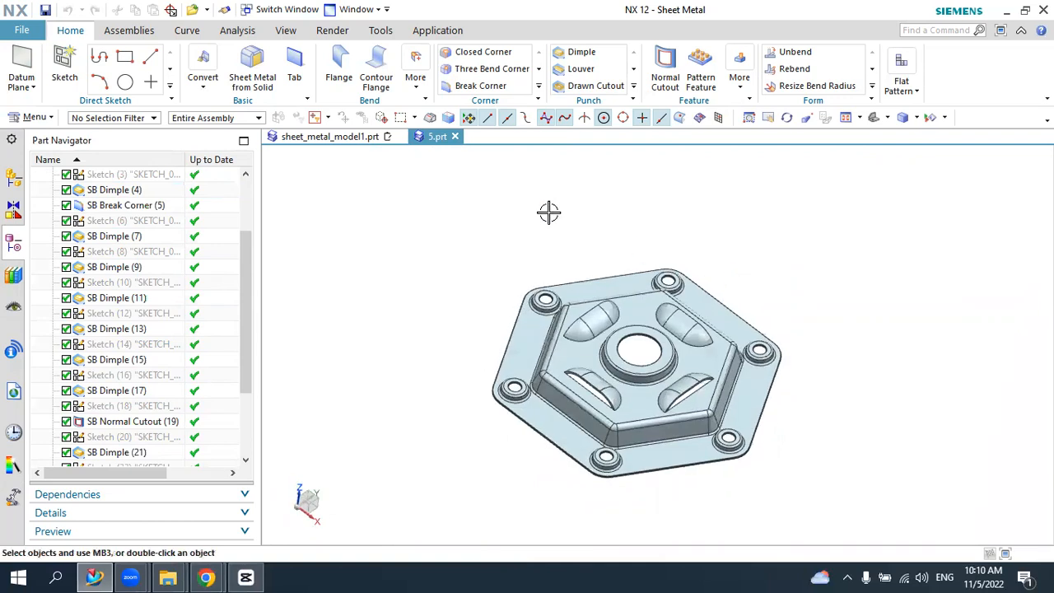
- Return to sheet_metal_model1.prt and create a sketch on the datum's XY plane
left_click(333, 140)
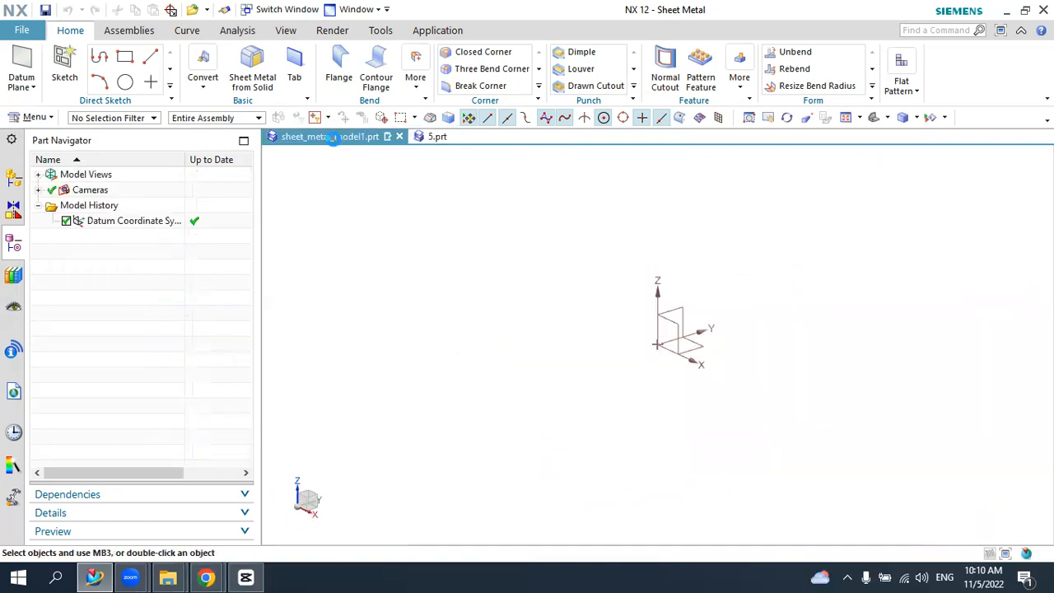
left_click(70, 73)
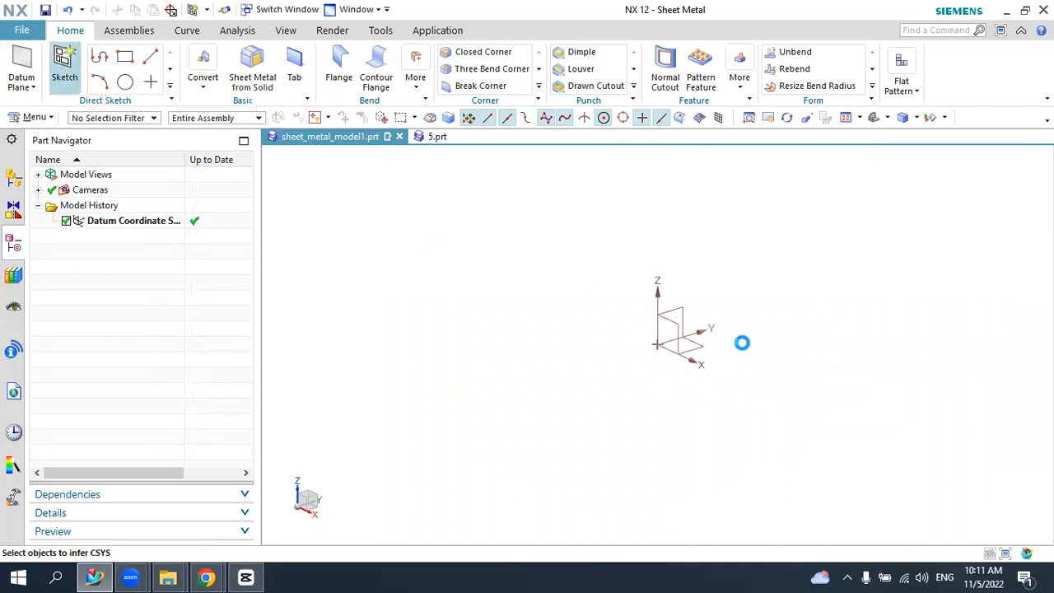
left_click(705, 349)
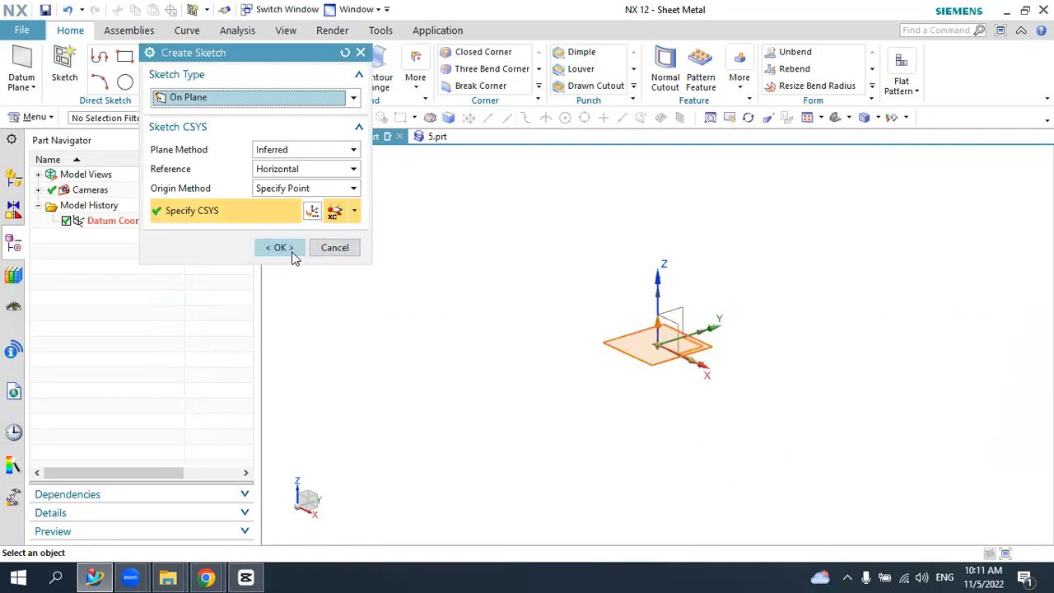
left_click(292, 252)
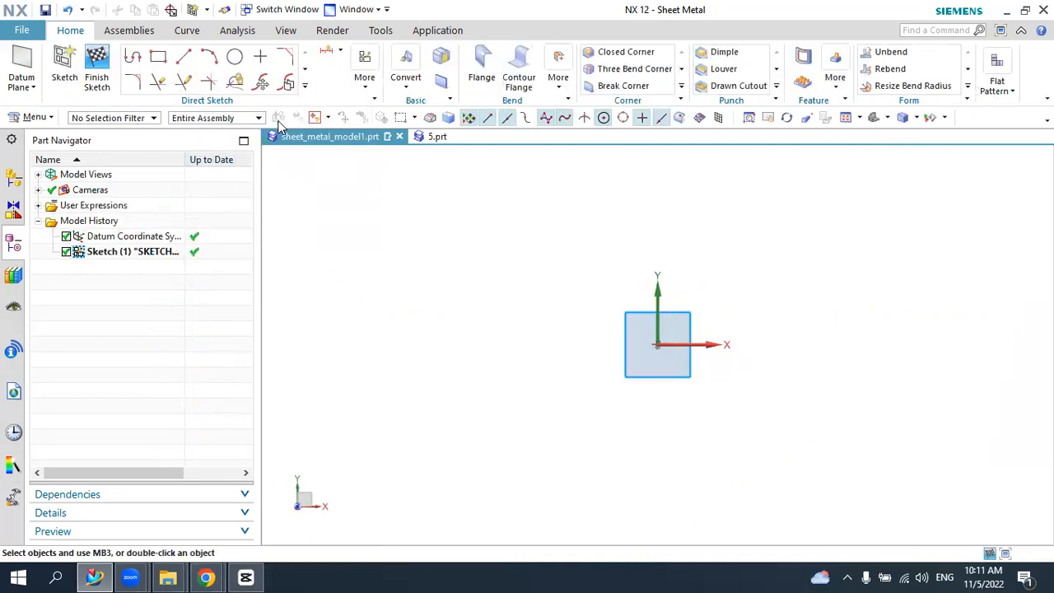
- Draw a six-sided polygon centred on the origin with a 90 mm inscribed radius and 90° rotation, and finish the sketch
left_click(305, 85)
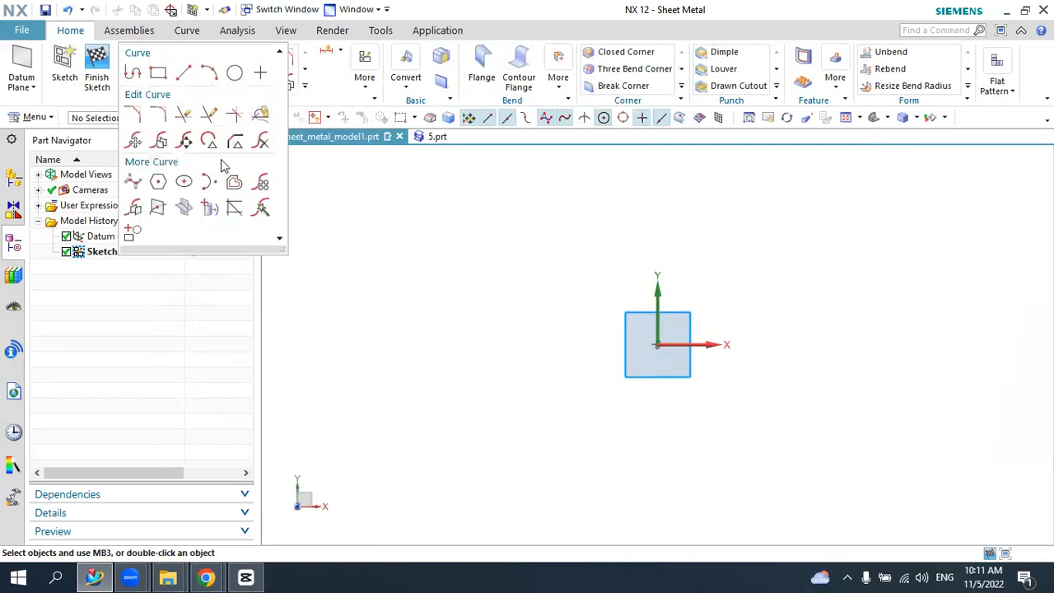
left_click(160, 183)
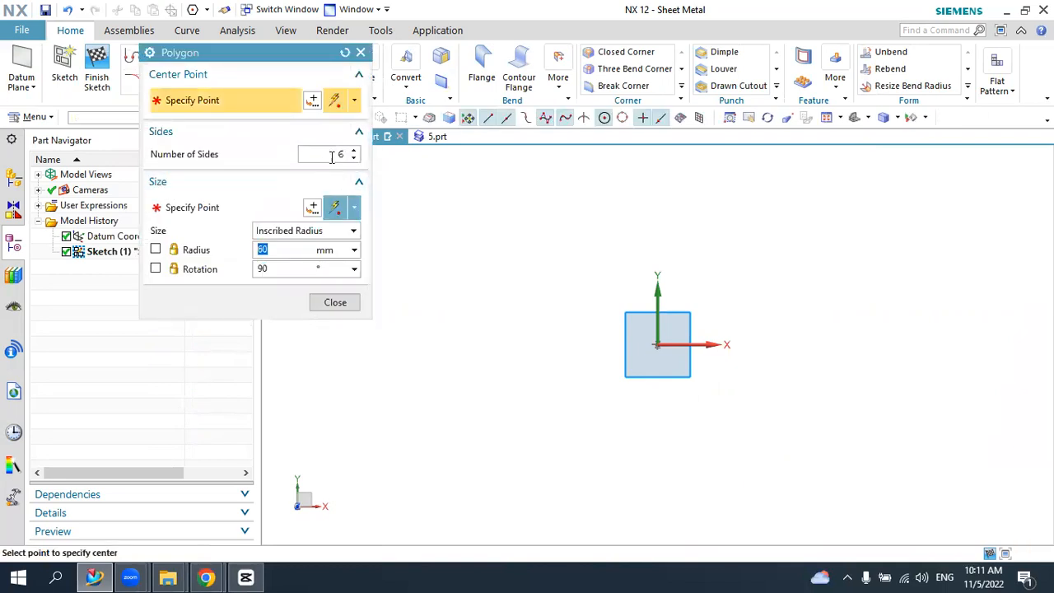
left_click(658, 343)
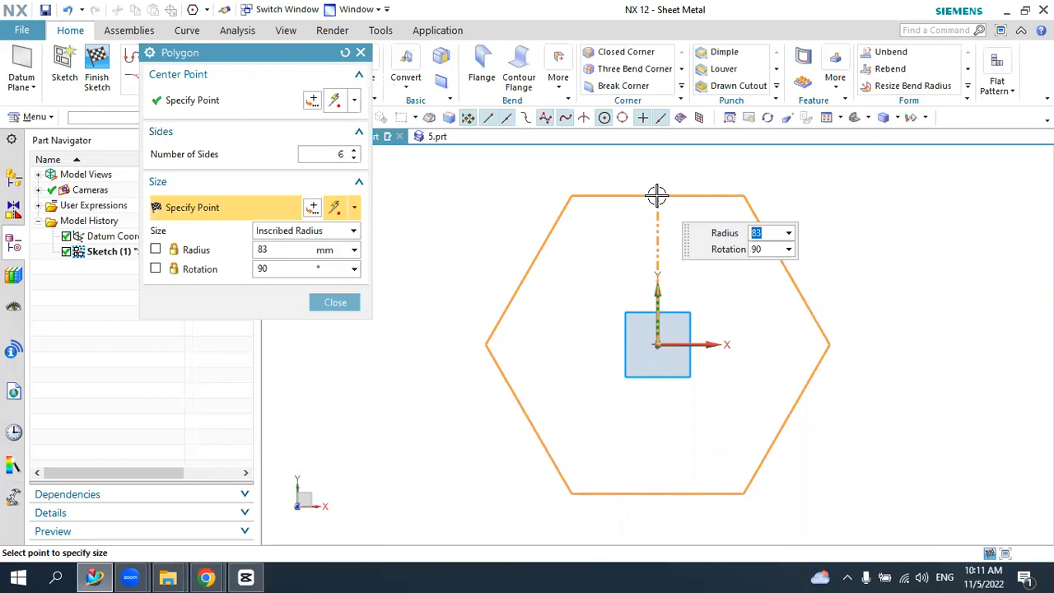
key("Tab")
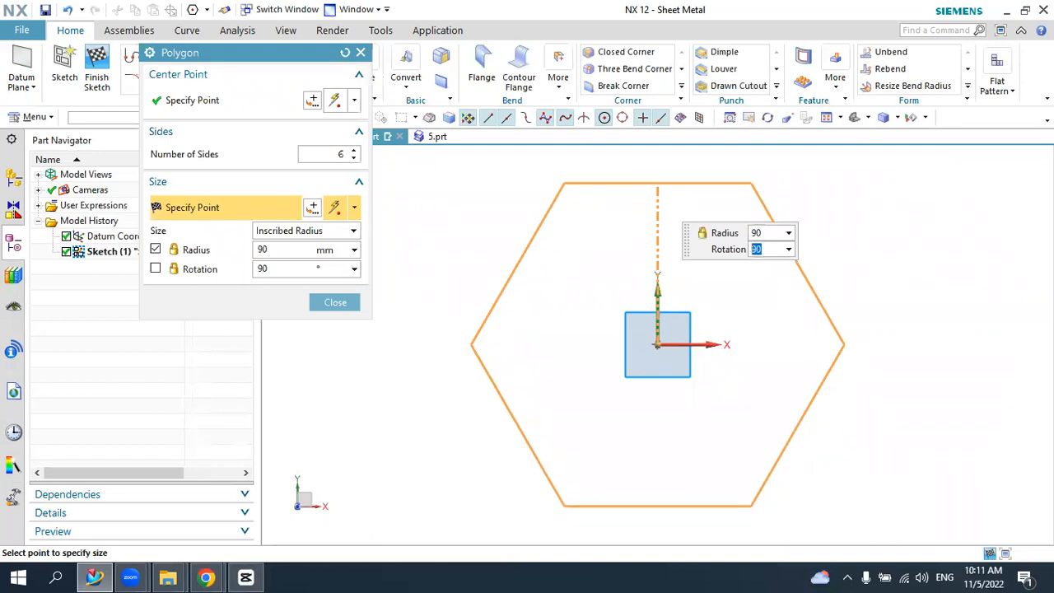
left_click(657, 187)
left_click(346, 302)
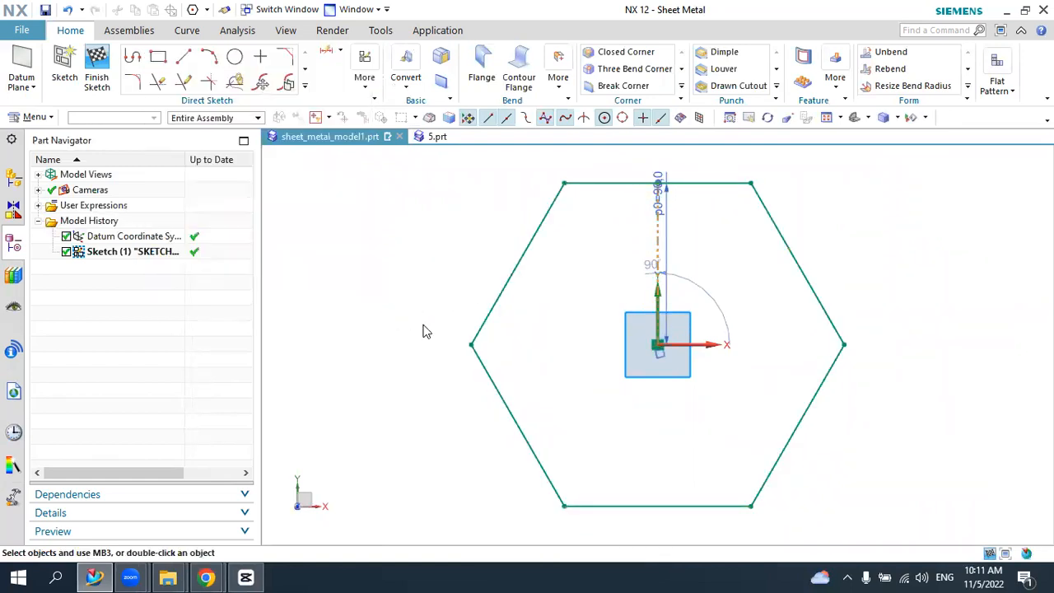
left_click(97, 64)
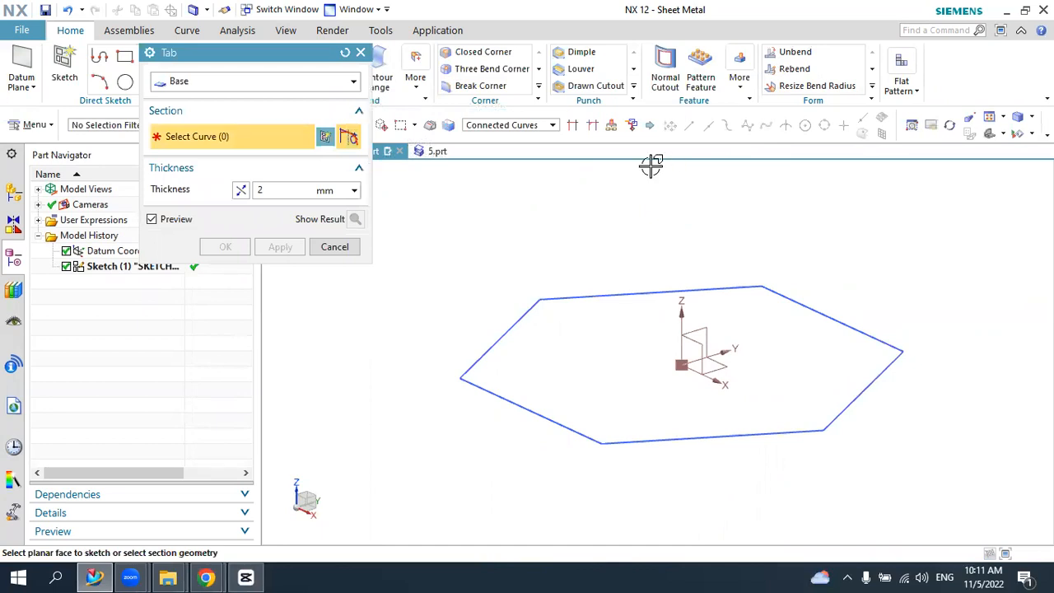
- Create a base tab from the six hexagon curves with a thickness of 1 mm
left_click(564, 297)
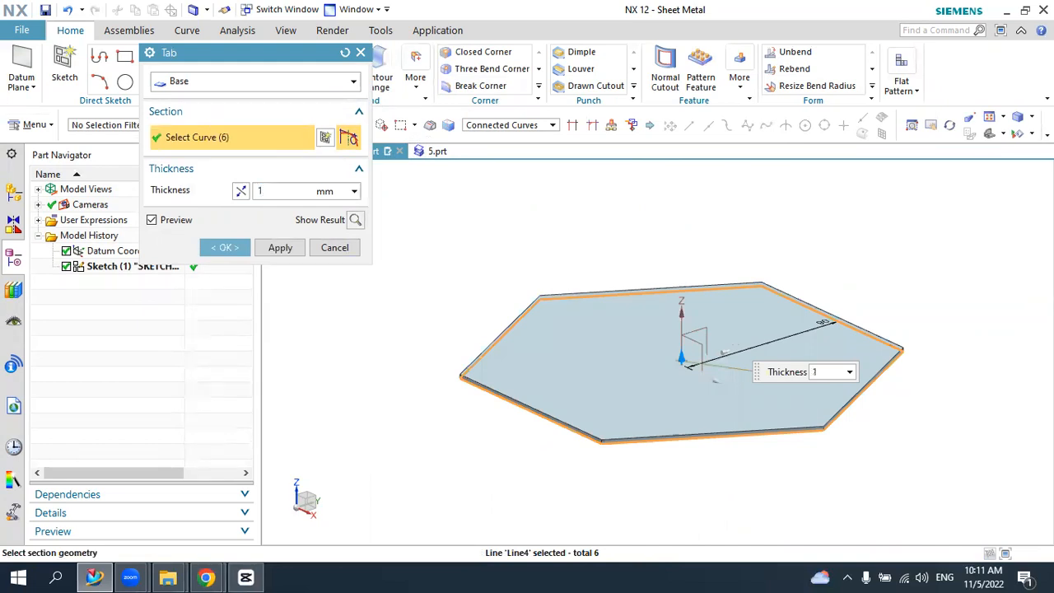
left_click(224, 246)
middle_click_drag(513, 278, 543, 290)
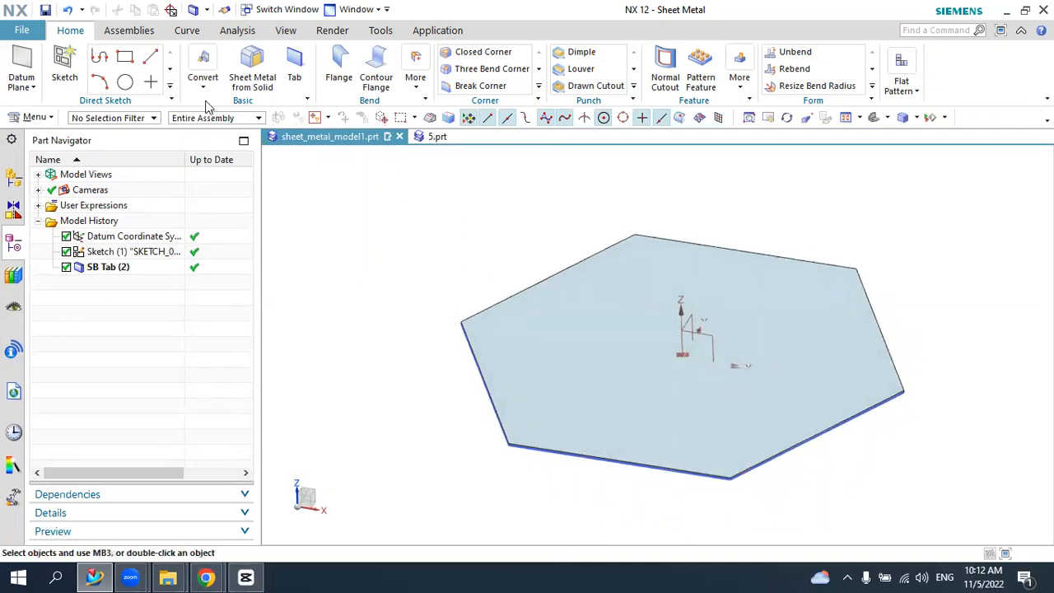
- Create a new sketch on the top face of the hexagonal tab
left_click(64, 66)
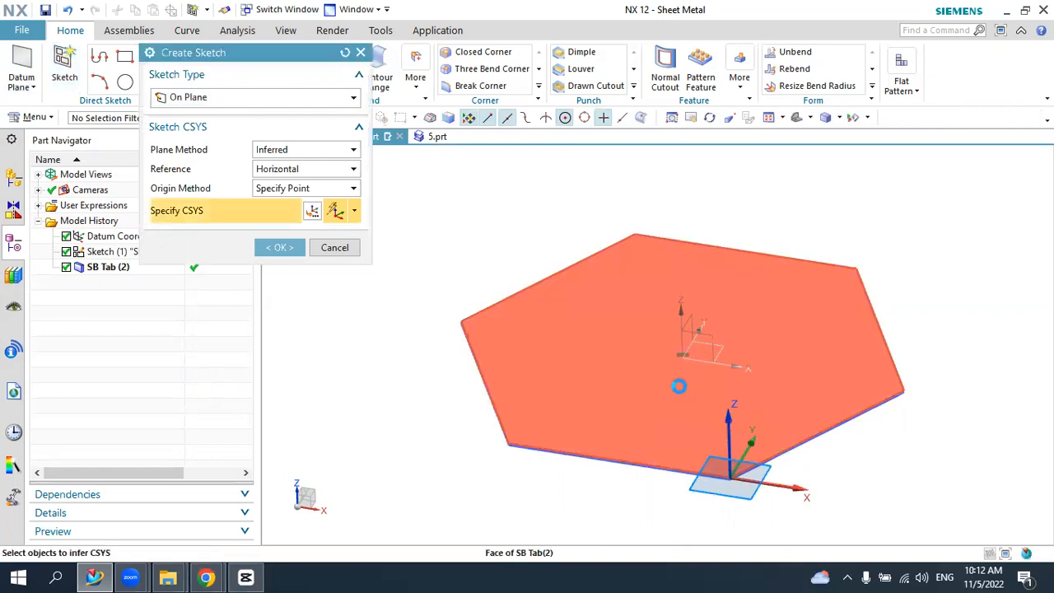
left_click(680, 385)
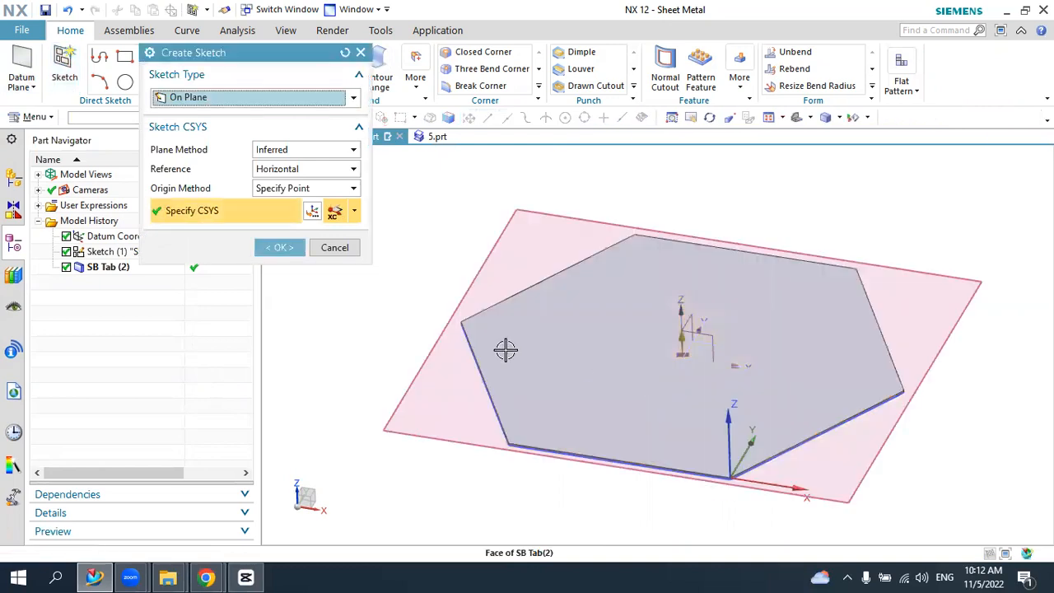
left_click(284, 249)
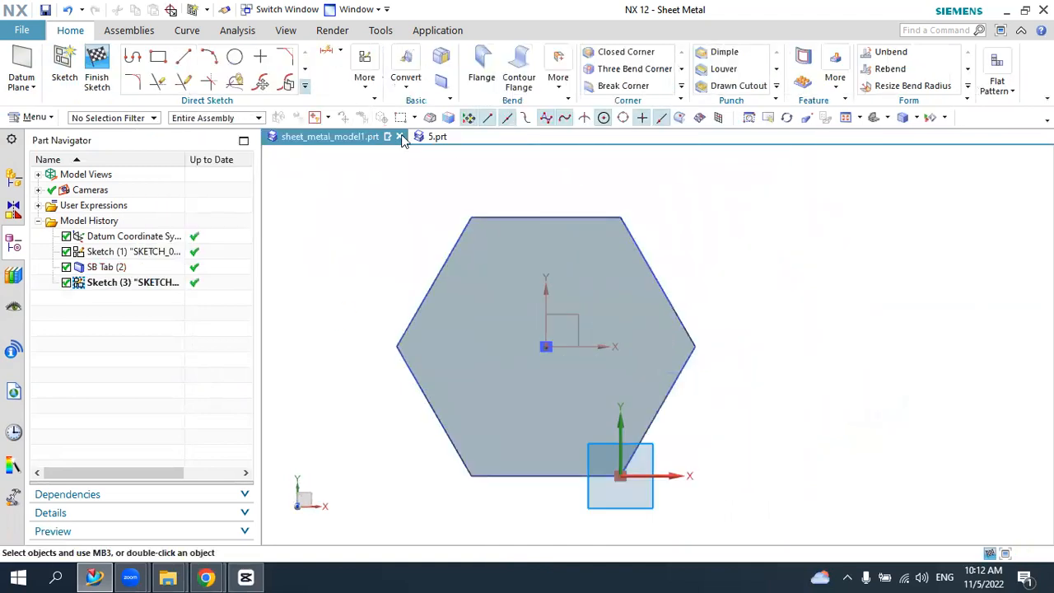
- Offset the six connected hexagon edges inward by 30 mm with one copy and a dimension, and finish the sketch
left_click(305, 85)
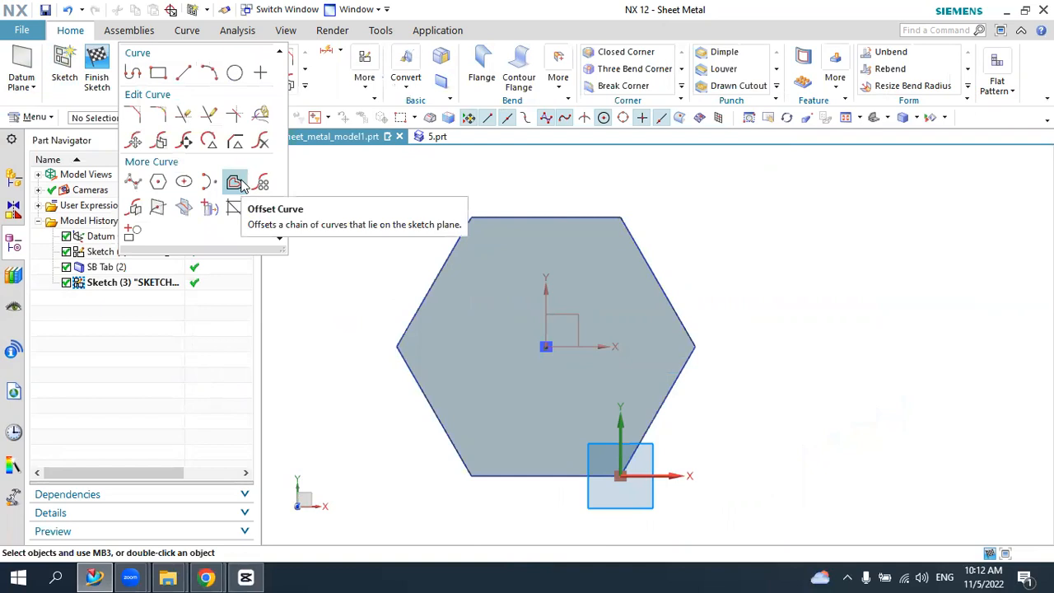
left_click(235, 182)
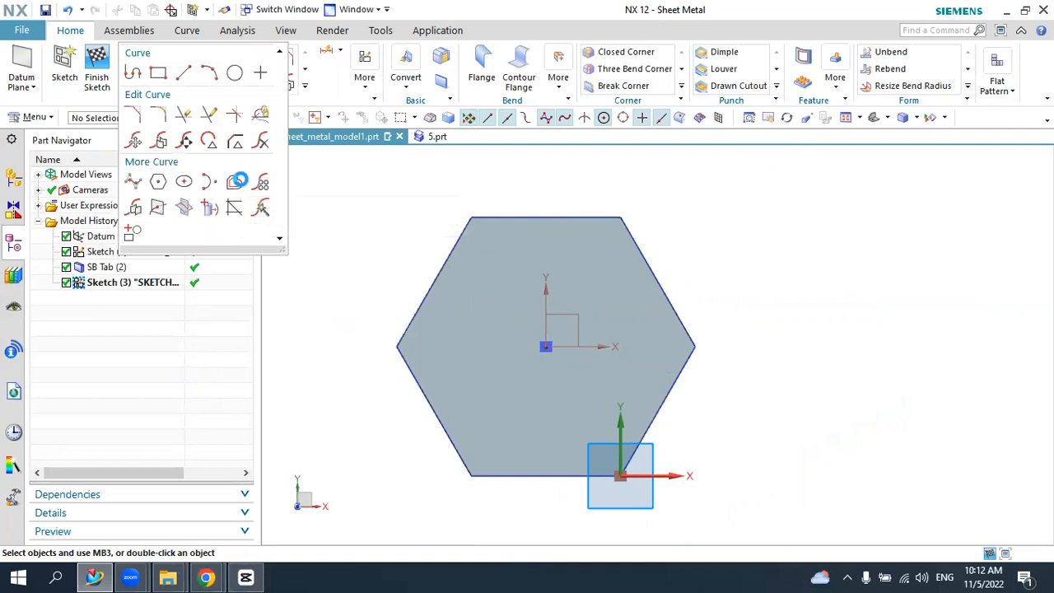
left_click(502, 225)
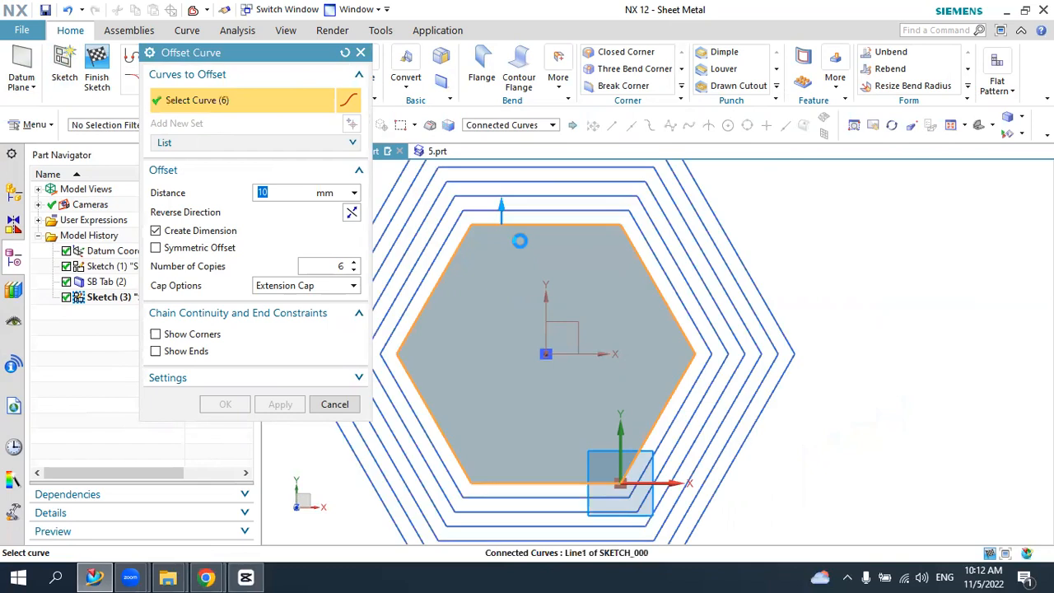
left_click(330, 266)
type("1")
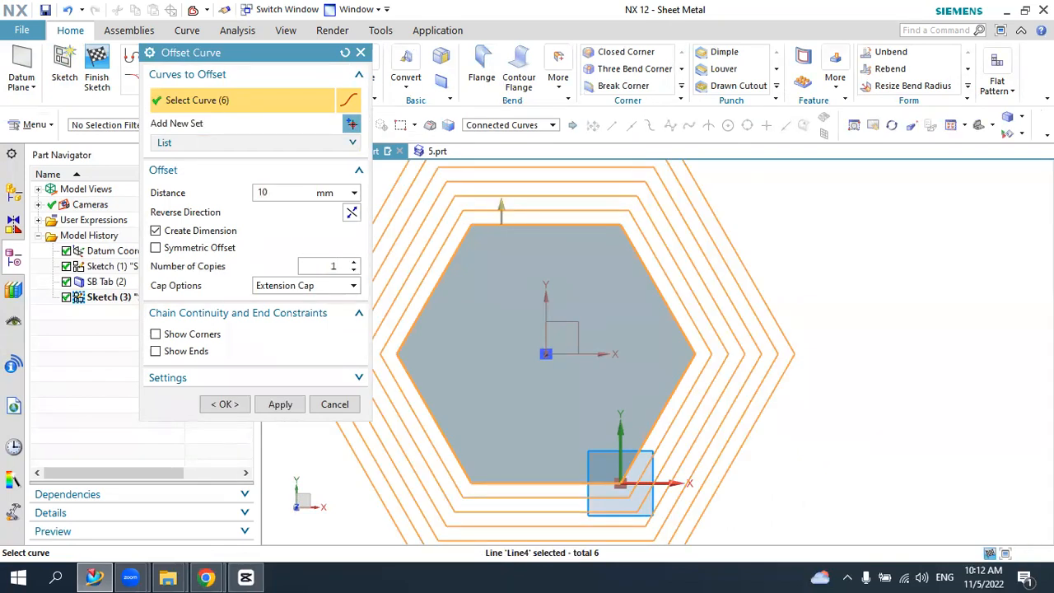
key("Return")
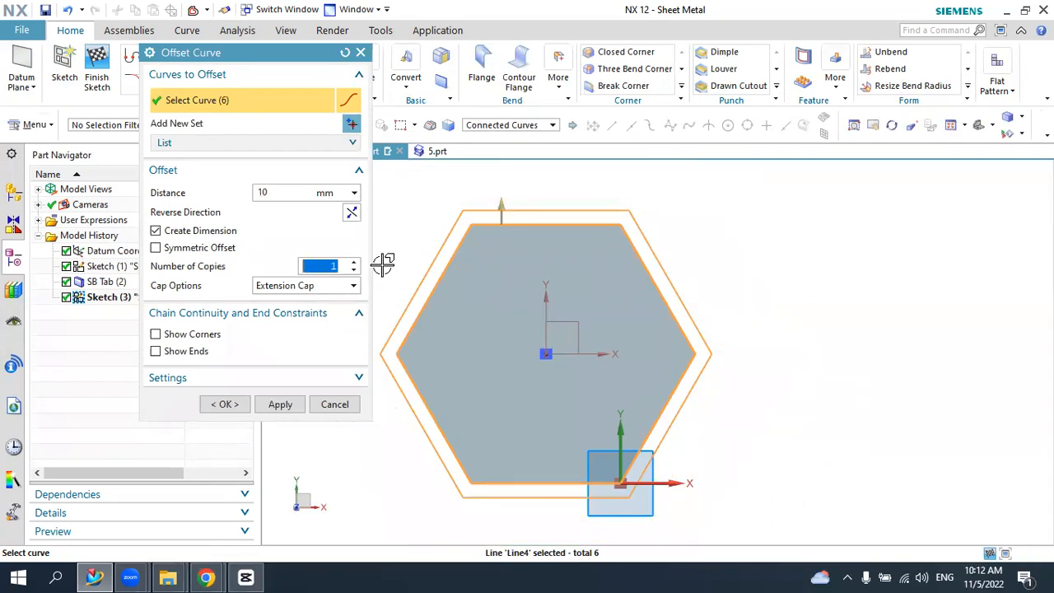
left_click(352, 213)
left_click_drag(496, 239, 502, 266)
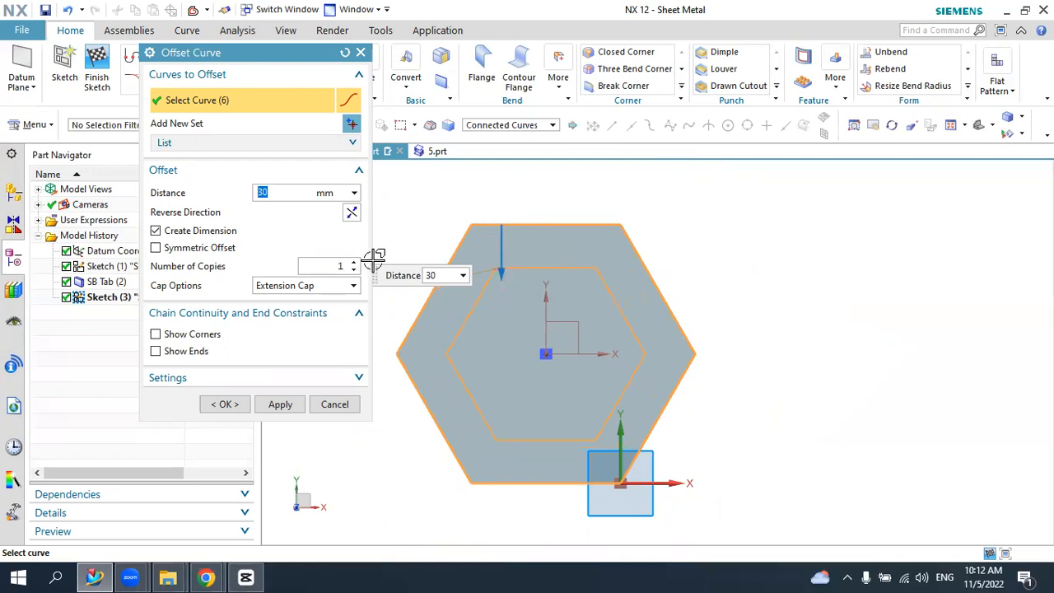
left_click(227, 405)
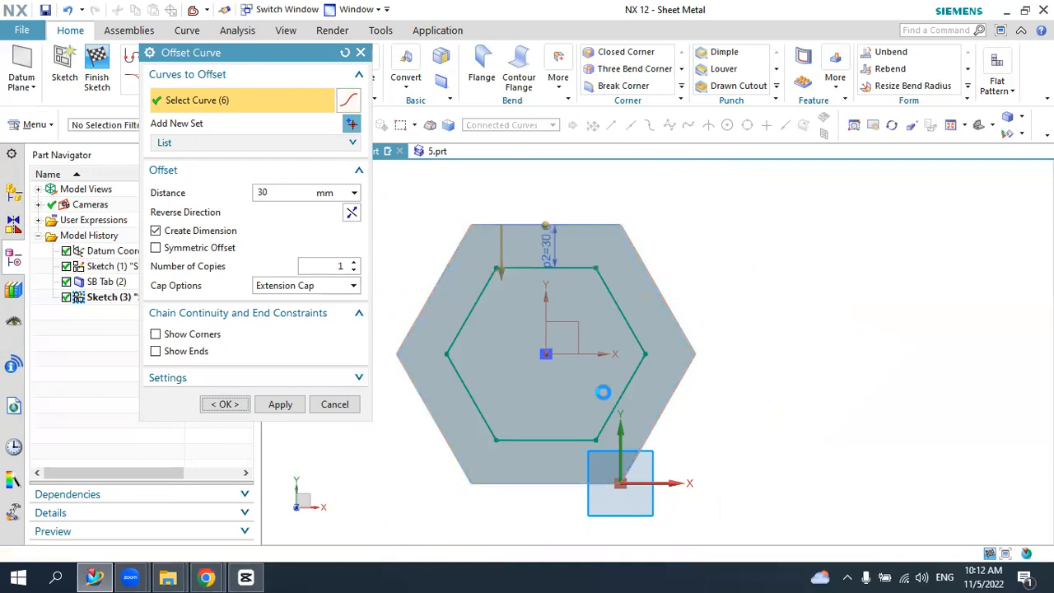
left_click(97, 68)
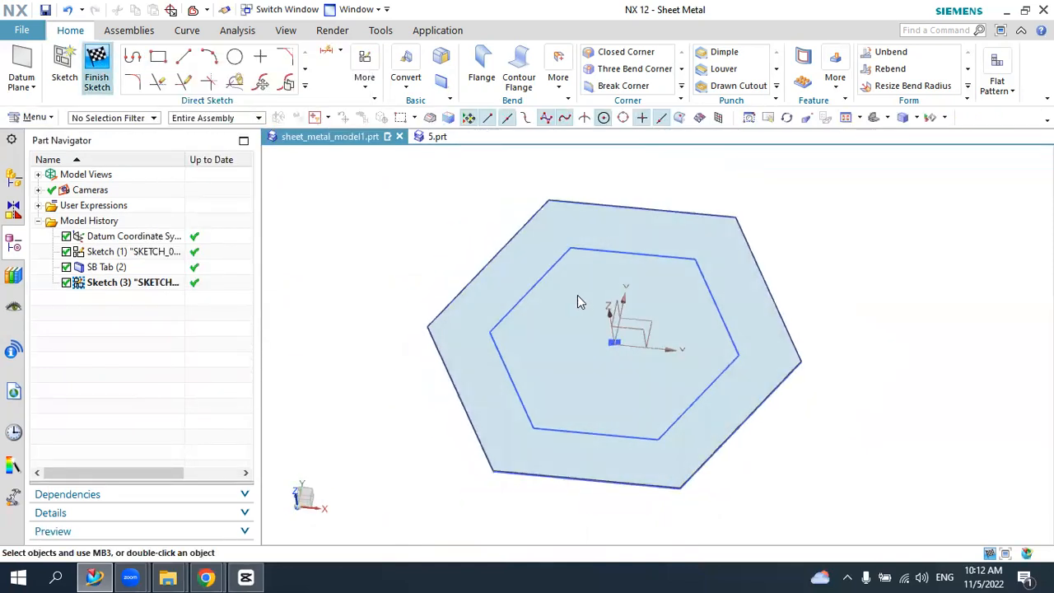
- Start a Dimple from the inner hexagon region with a depth of 20 mm and a side angle of 20°
scroll(623, 374, "down", 2)
scroll(775, 325, "up", 1)
mouse_move(686, 341)
middle_mouse_down()
mouse_move(650, 332)
mouse_move(694, 332)
mouse_move(671, 336)
mouse_move(687, 337)
middle_mouse_up()
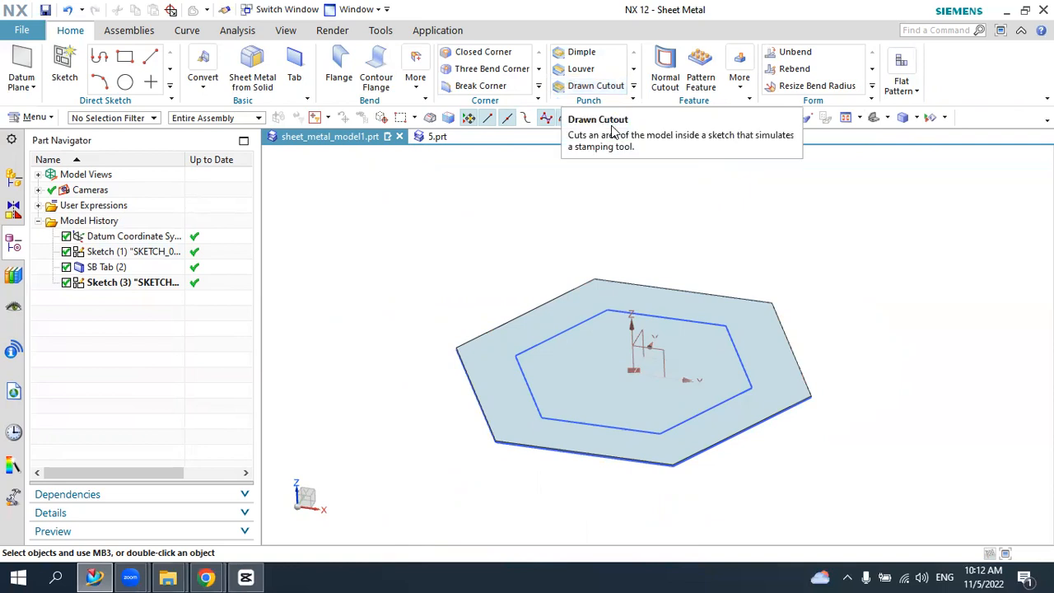
left_click(569, 52)
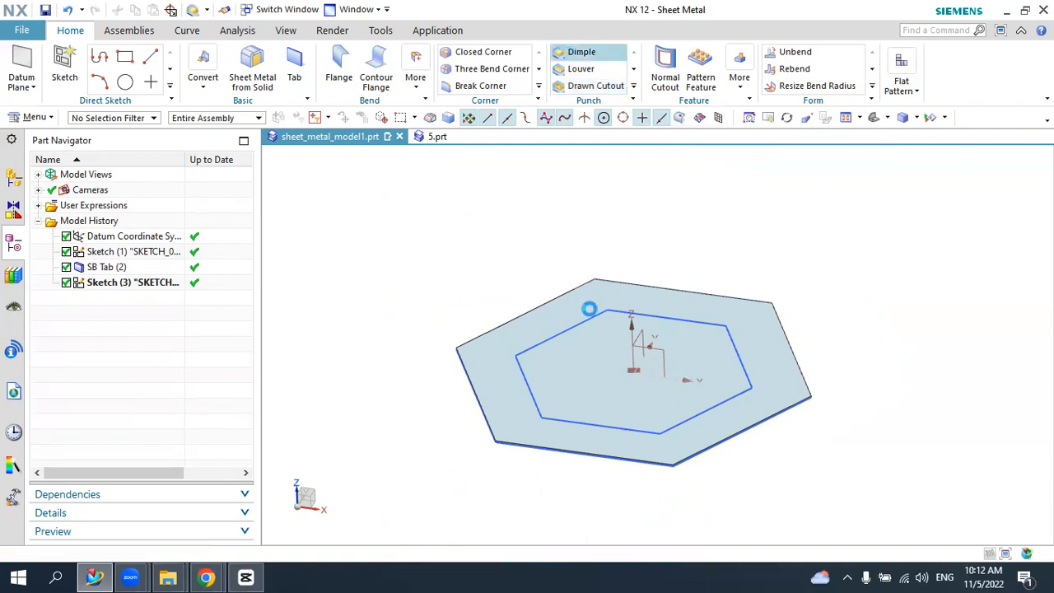
left_click(608, 350)
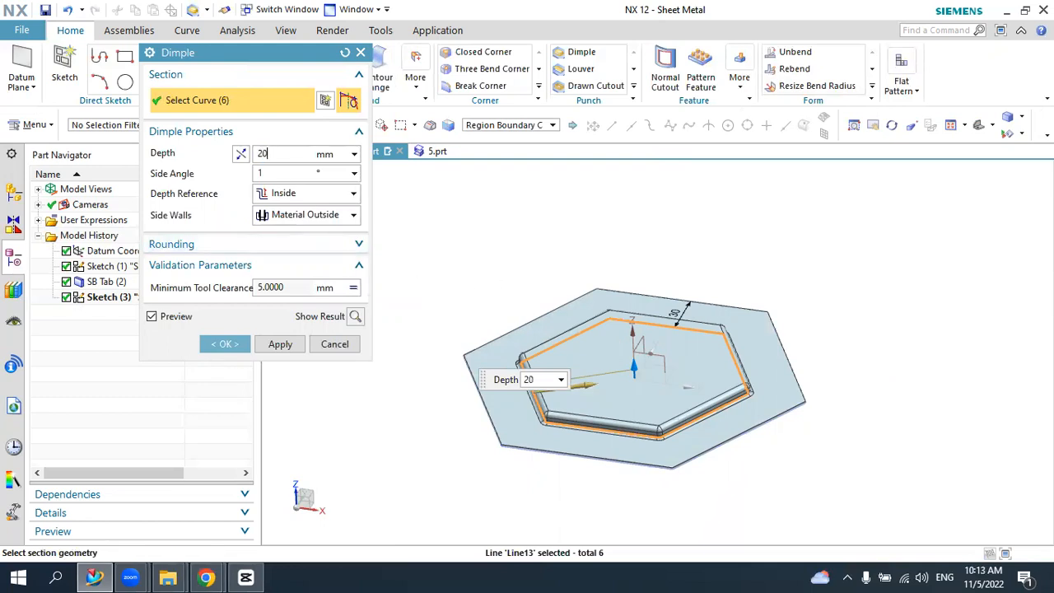
key("Return")
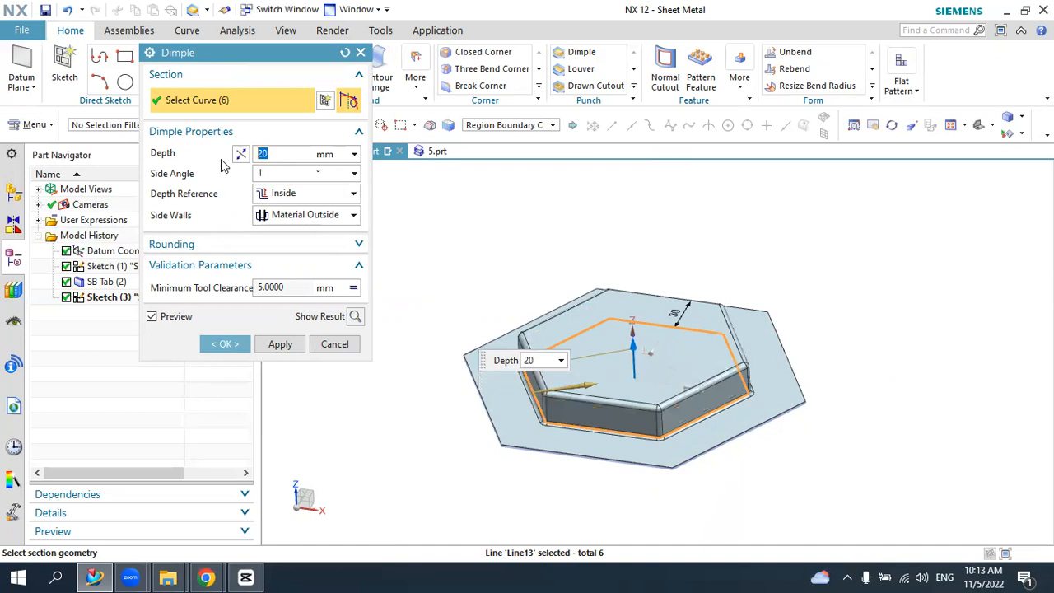
left_click(275, 174)
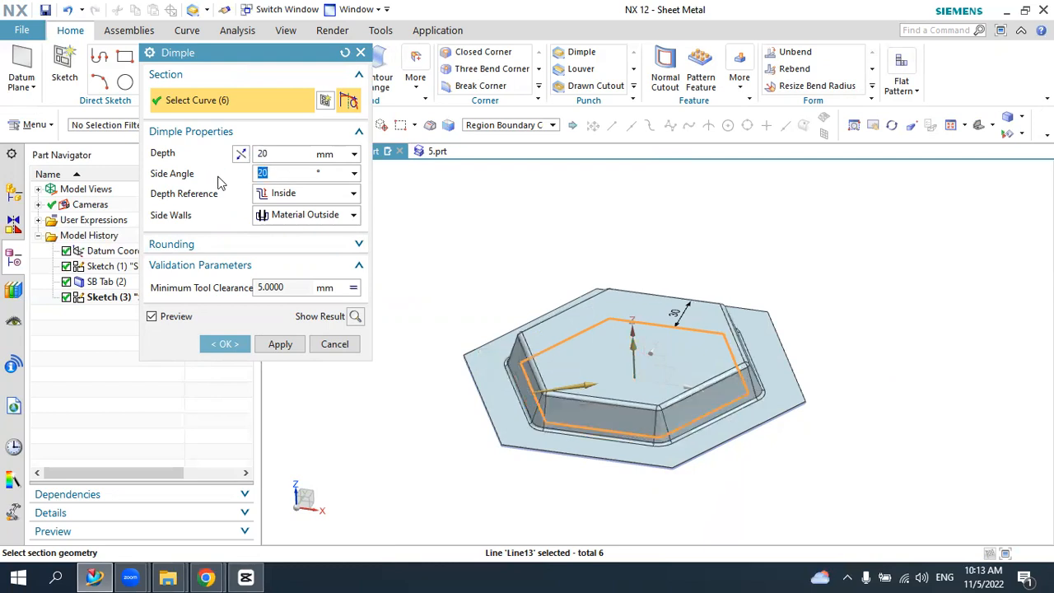
- Set the dimple's depth to 15 mm and create it
left_click(278, 151)
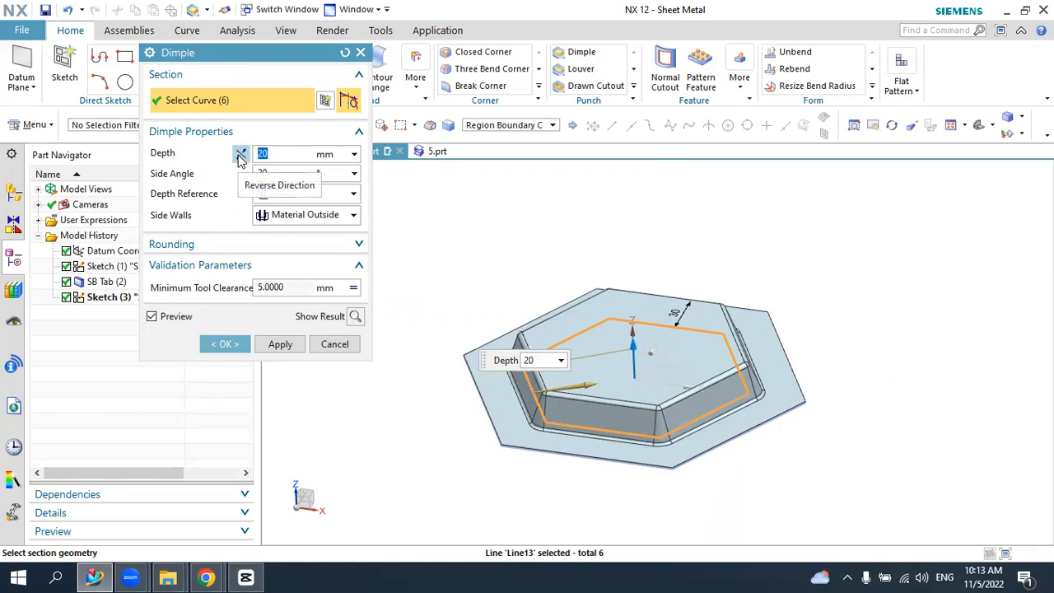
key("Return")
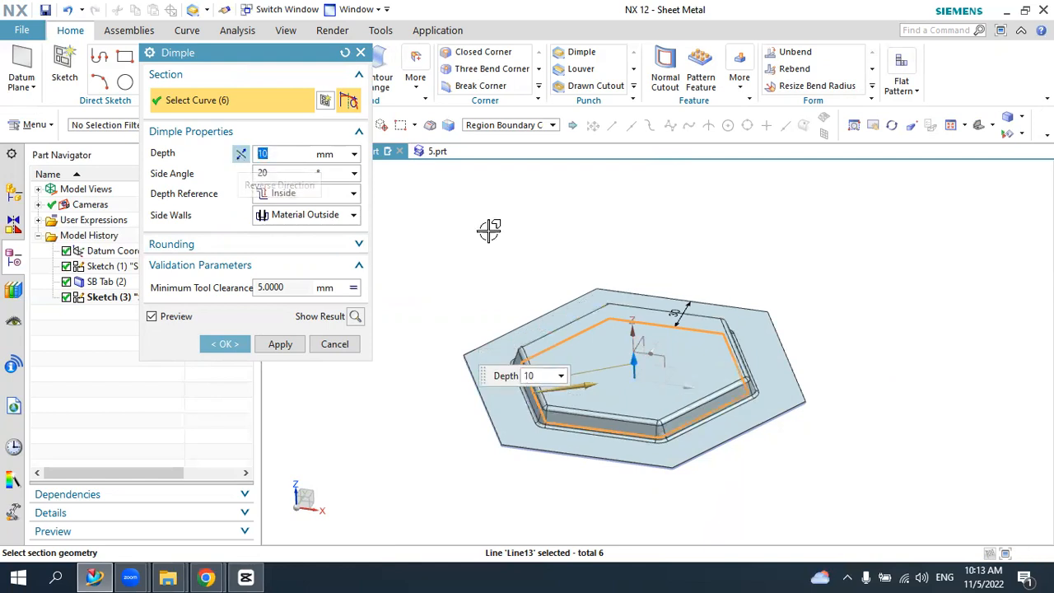
type("1")
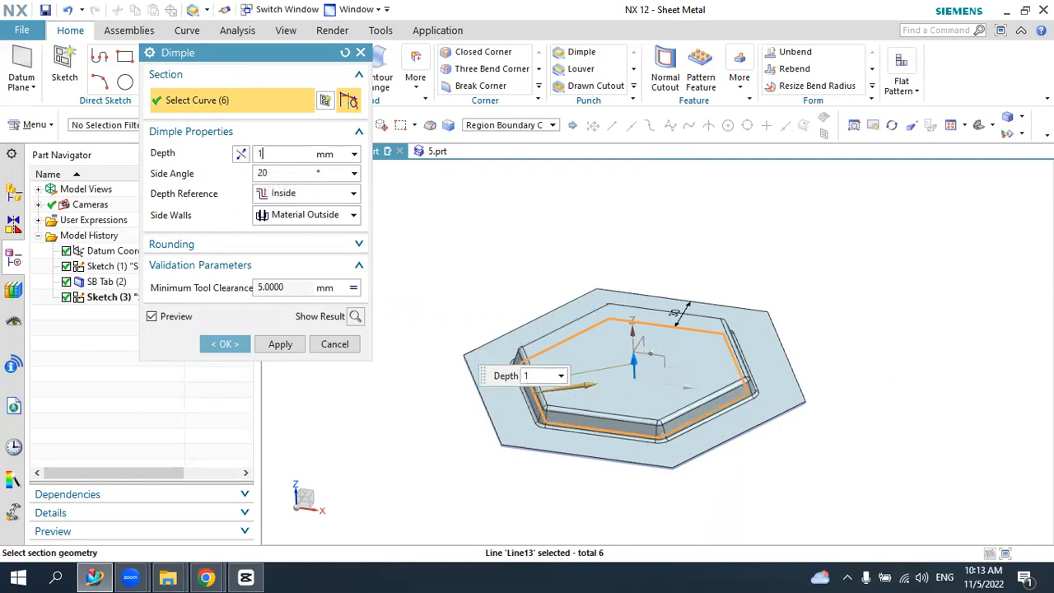
type("5")
key("Return")
middle_click_drag(653, 321, 620, 326)
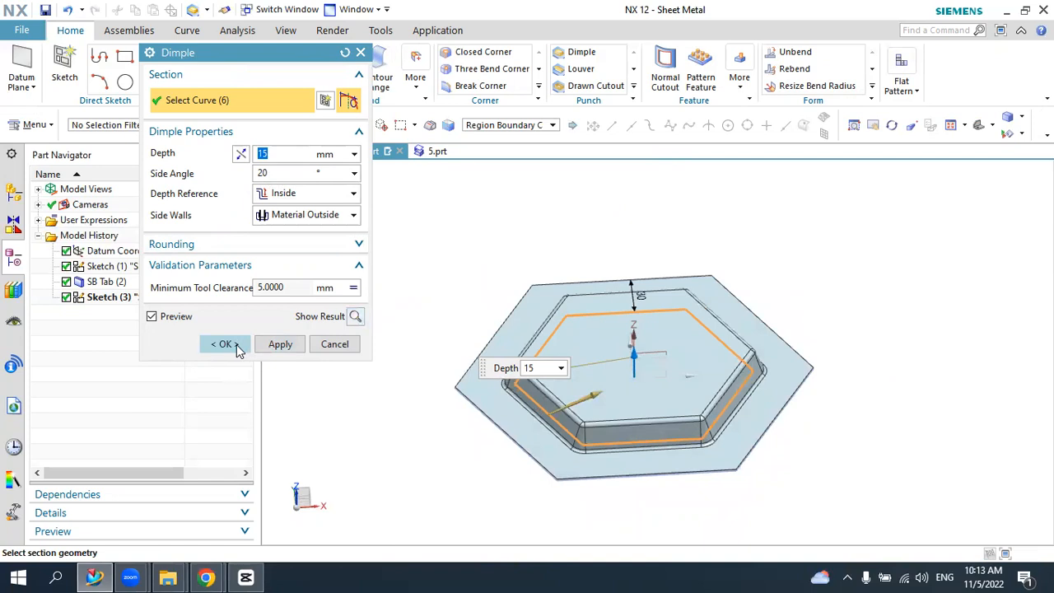
left_click(224, 344)
- Start a Break Corner with the Blend method and 10 mm radius, selecting the first two outer corner edges of the tab
middle_click_drag(555, 290, 546, 206)
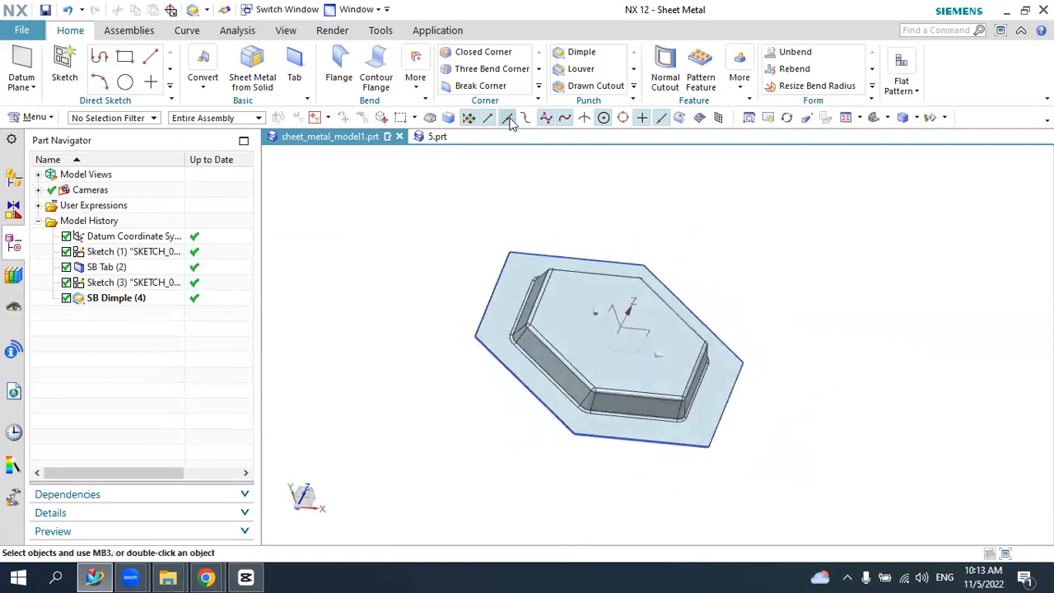
left_click(486, 87)
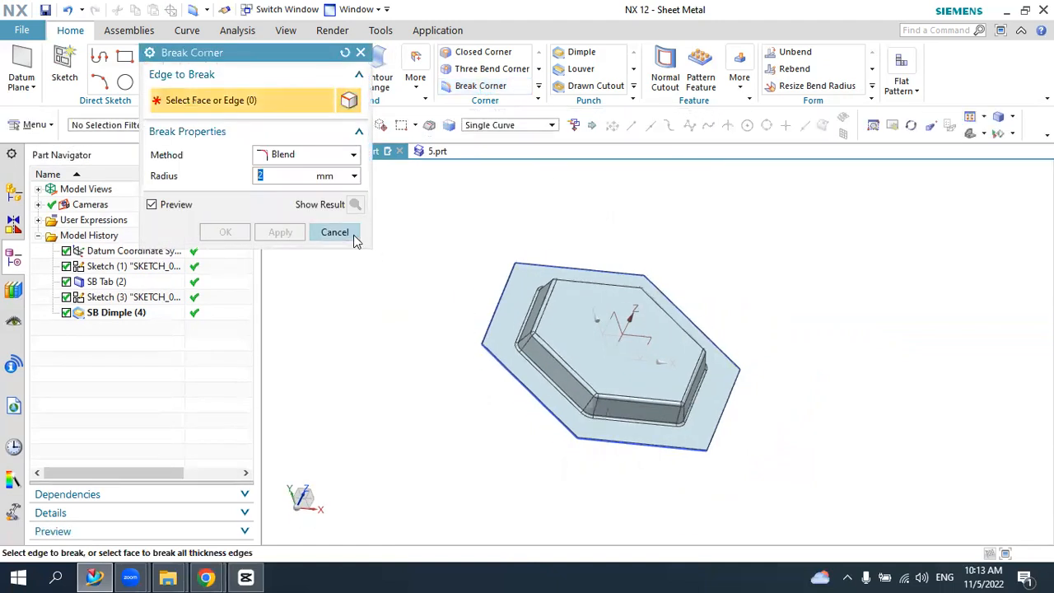
type("5")
scroll(574, 451, "up", 6)
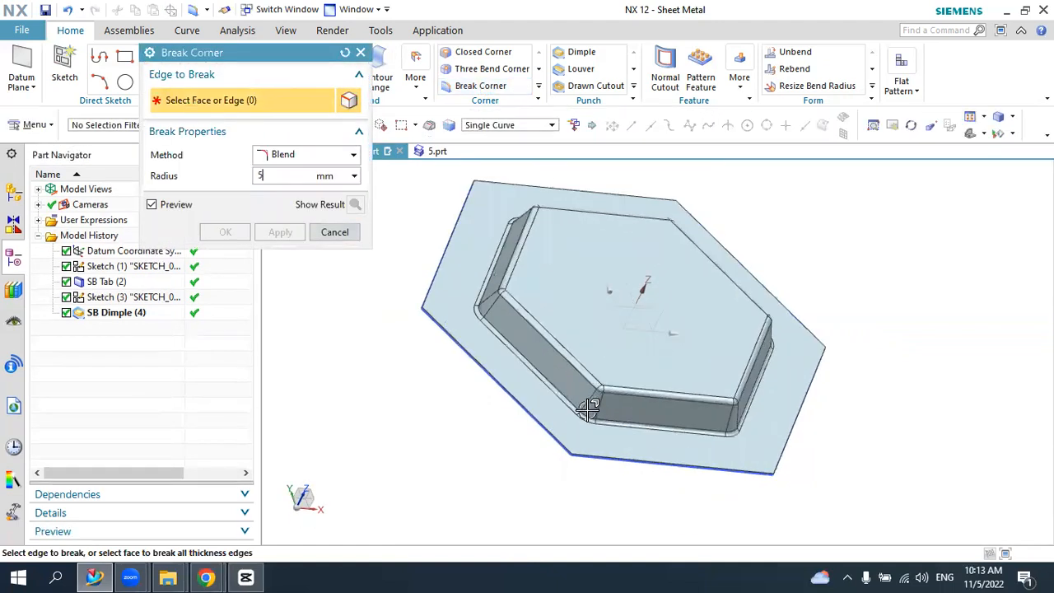
scroll(574, 451, "up", 5)
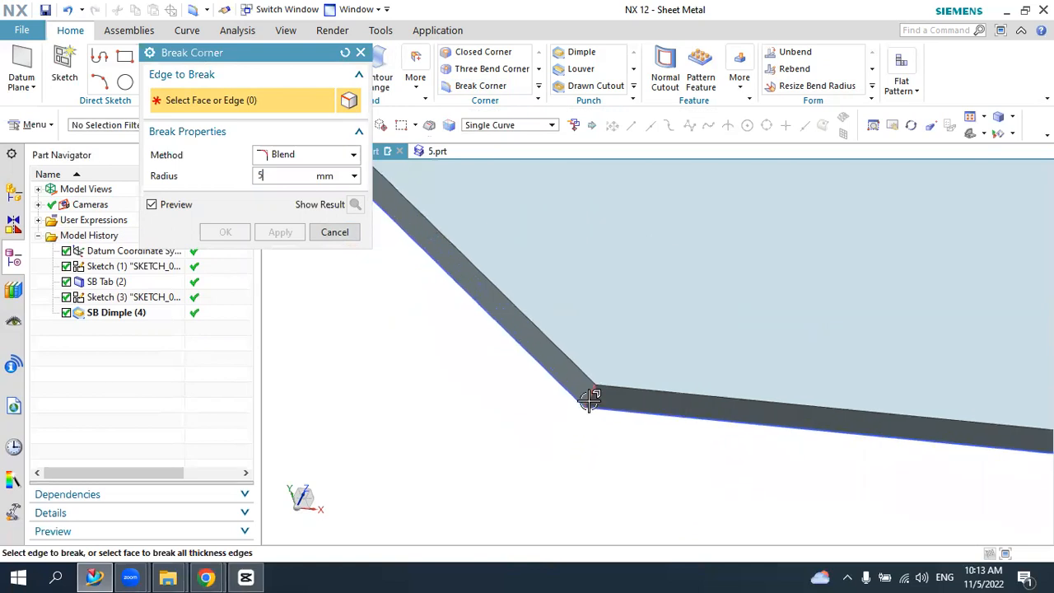
left_click(577, 401)
scroll(560, 400, "down", 5)
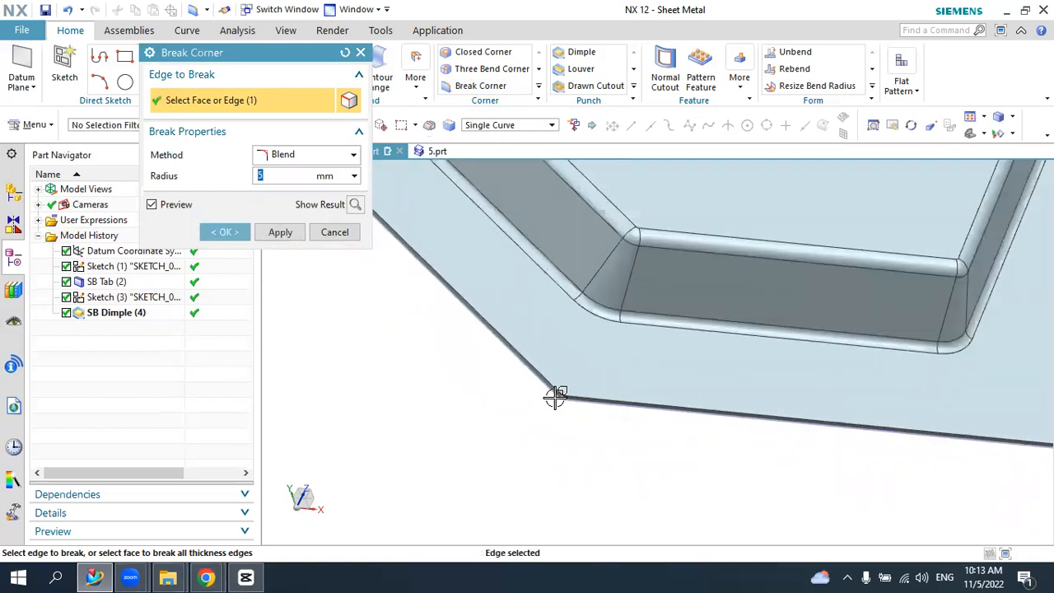
scroll(555, 397, "down", 6)
middle_click_drag(723, 421, 619, 334)
scroll(609, 325, "up", 10)
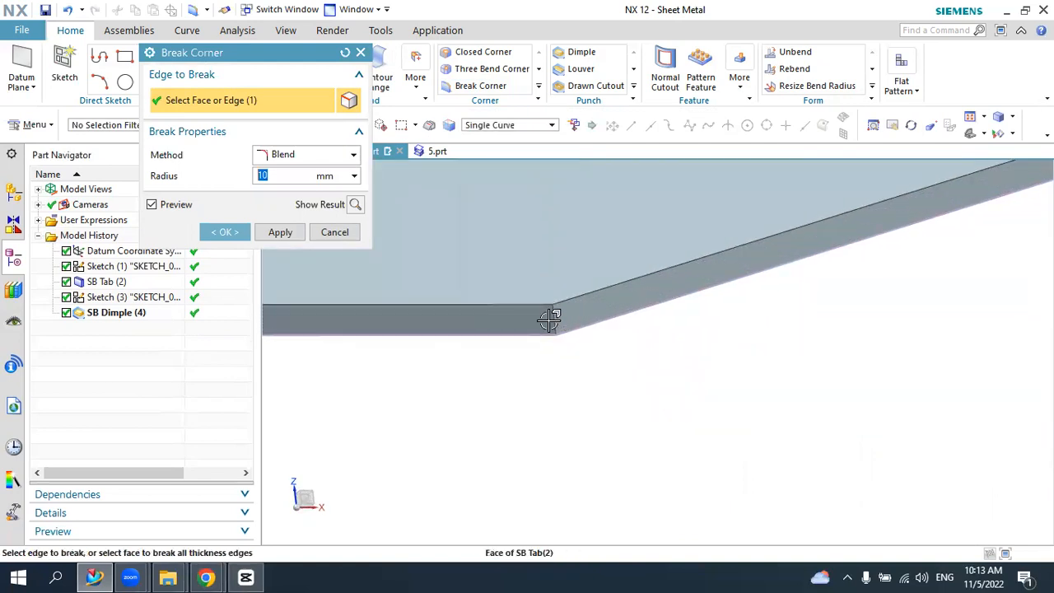
left_click(555, 315)
scroll(544, 346, "down", 8)
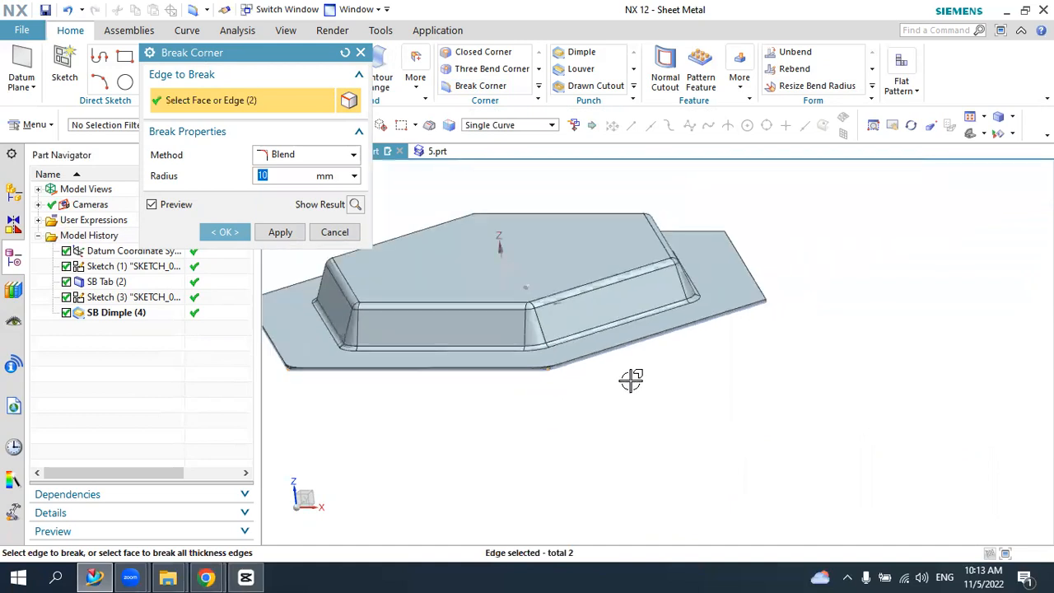
- Add the third, fourth and fifth outer corner edges of the tab to the corner break
scroll(681, 320, "up", 6)
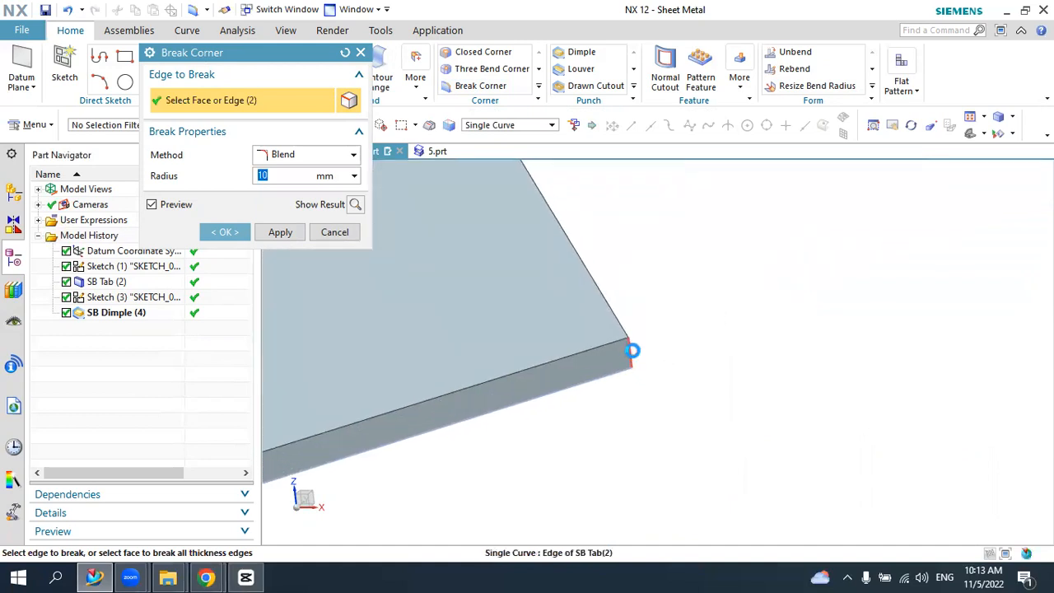
left_click(632, 351)
scroll(642, 363, "down", 8)
middle_click_drag(673, 384, 619, 402)
scroll(647, 387, "up", 8)
scroll(614, 353, "up", 5)
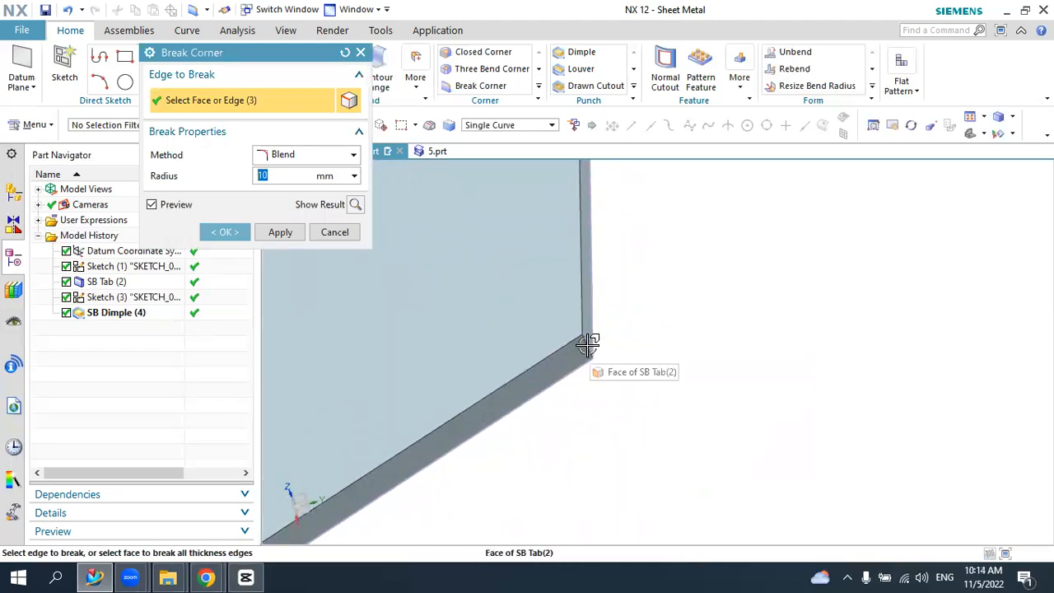
scroll(619, 363, "down", 5)
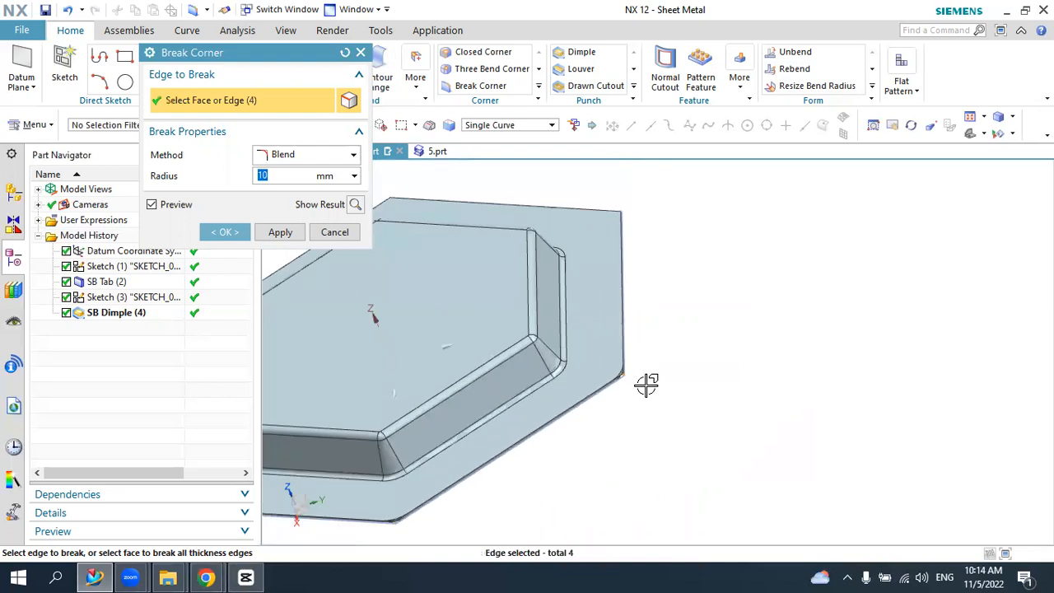
scroll(666, 375, "down", 3)
middle_click_drag(647, 357, 608, 369)
scroll(608, 369, "up", 5)
scroll(597, 368, "up", 4)
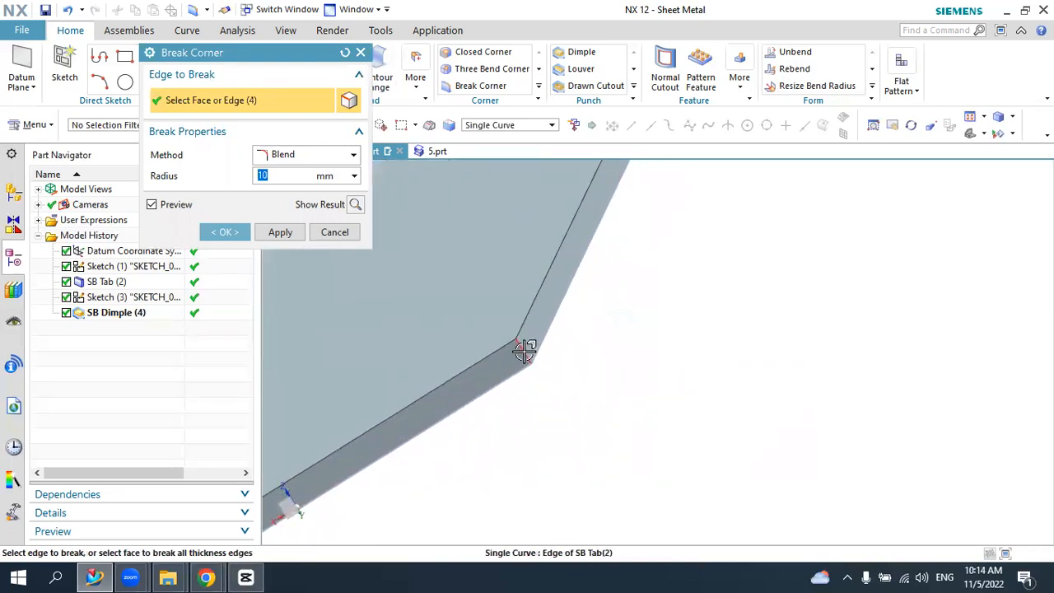
scroll(560, 382, "down", 6)
- Add the sixth outer corner edge and create the 10 mm corner blends
scroll(682, 234, "up", 3)
middle_click_drag(682, 235, 565, 358)
scroll(513, 310, "up", 5)
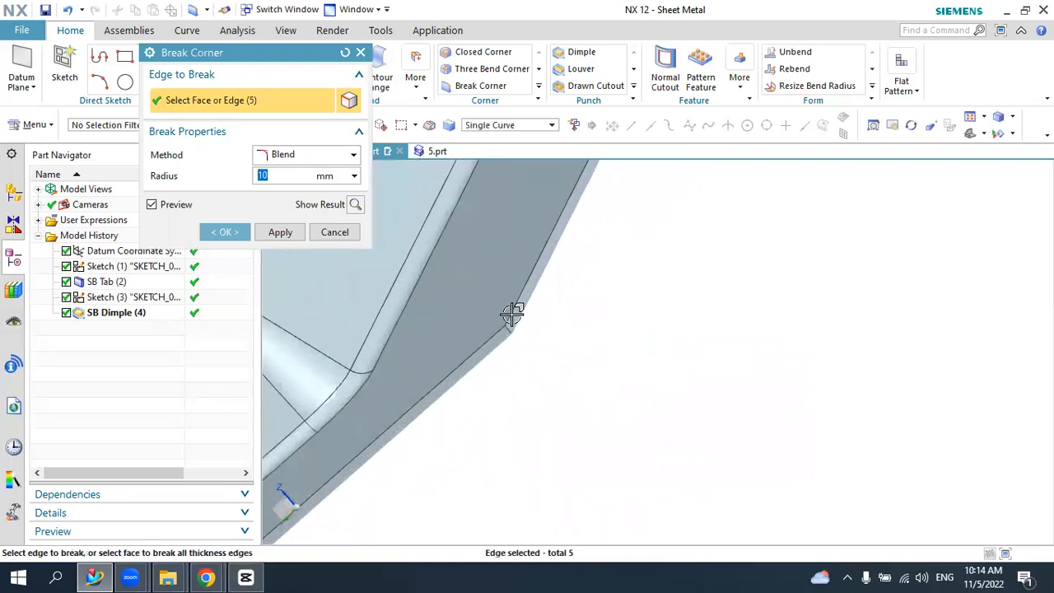
left_click(505, 338)
scroll(497, 381, "down", 3)
middle_click_drag(496, 381, 617, 322)
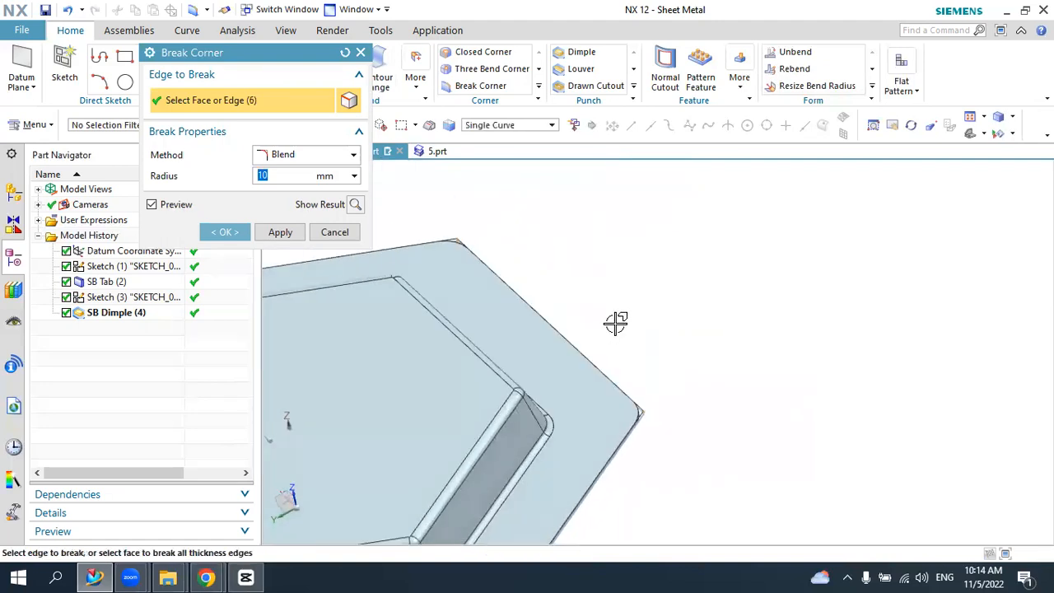
scroll(622, 322, "down", 5)
left_click(224, 232)
- Create a sketch on the tab's flat outer face around the hexagonal dimple
middle_click_drag(500, 360, 565, 397)
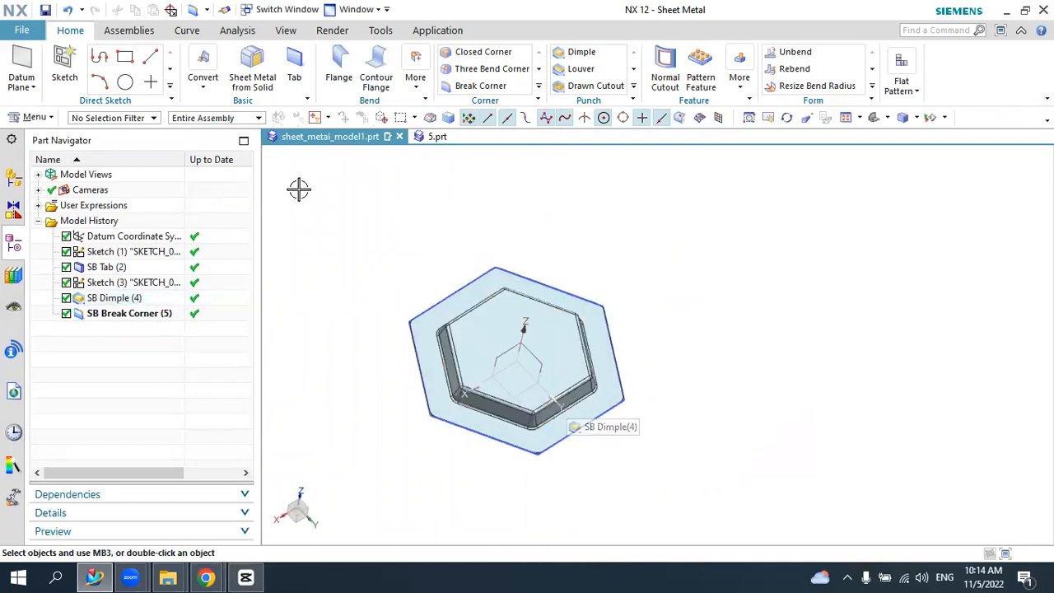
left_click(65, 64)
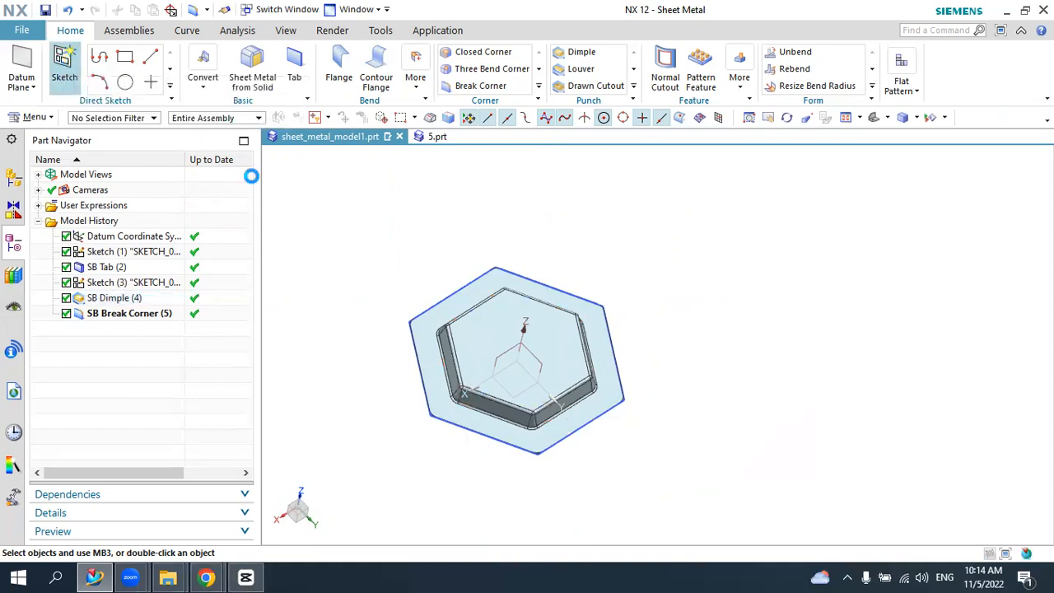
left_click(416, 323)
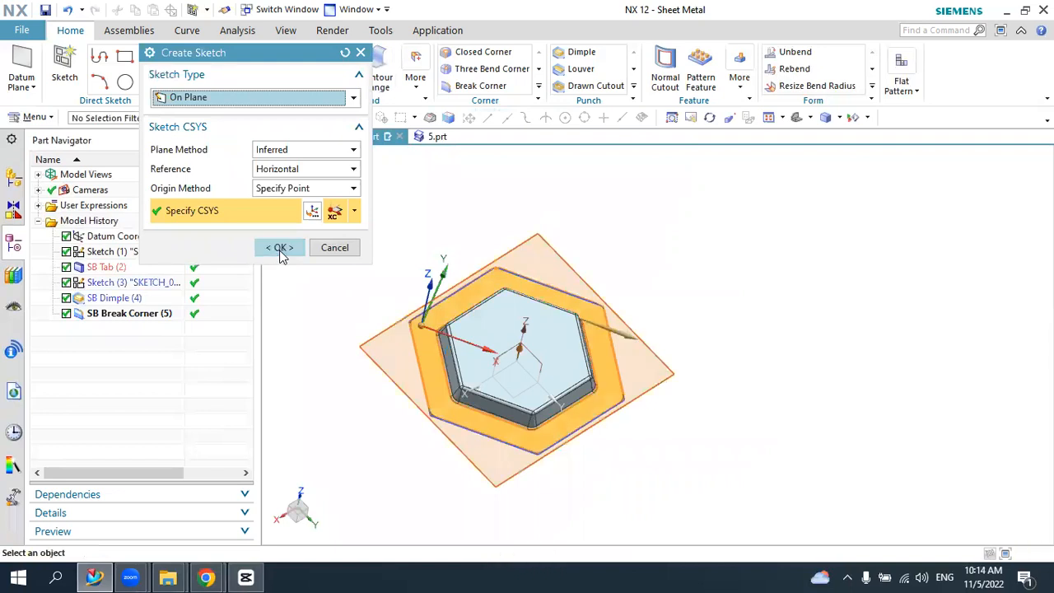
left_click(280, 248)
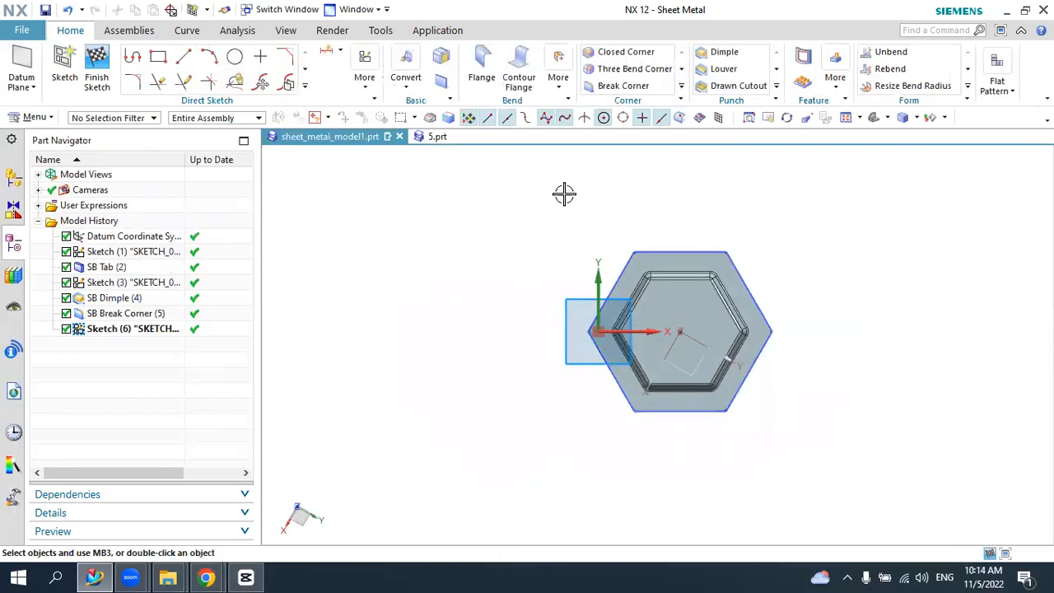
- Draw a 12 mm diameter circle at the arc center of the hexagon's upper-left rounded corner
left_click(236, 58)
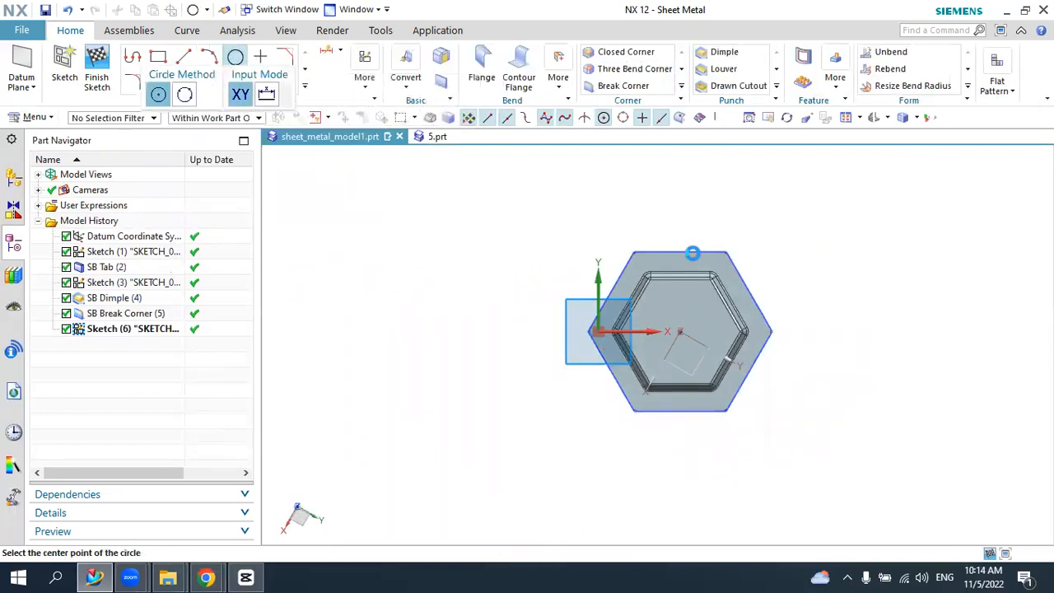
scroll(631, 249, "up", 6)
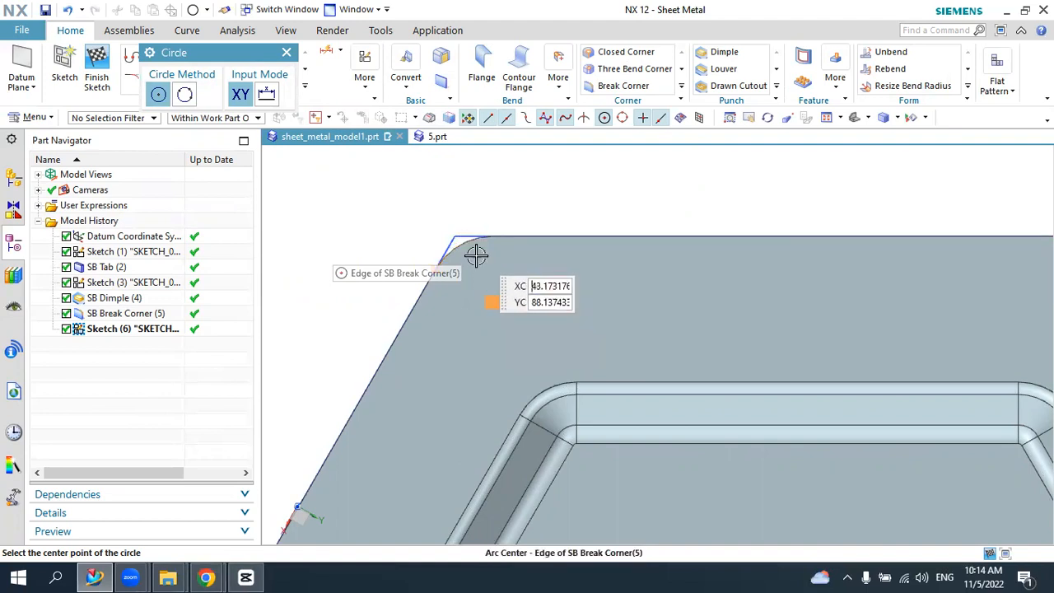
left_click(492, 305)
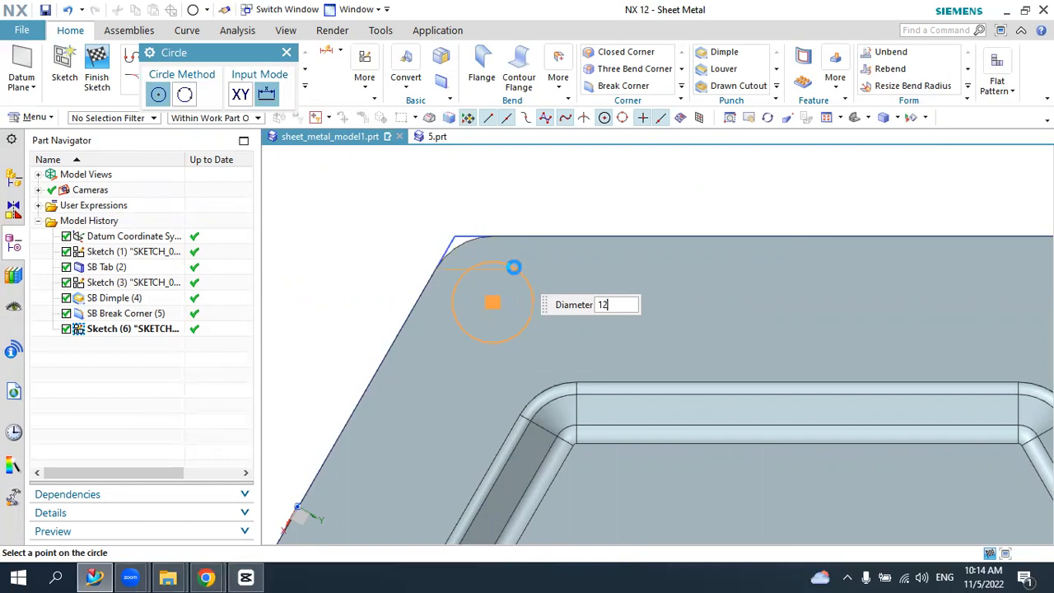
type("12")
key("Return")
- Add a 12 mm circle at the arc center of the hexagon's upper-right rounded corner
scroll(515, 268, "down", 4)
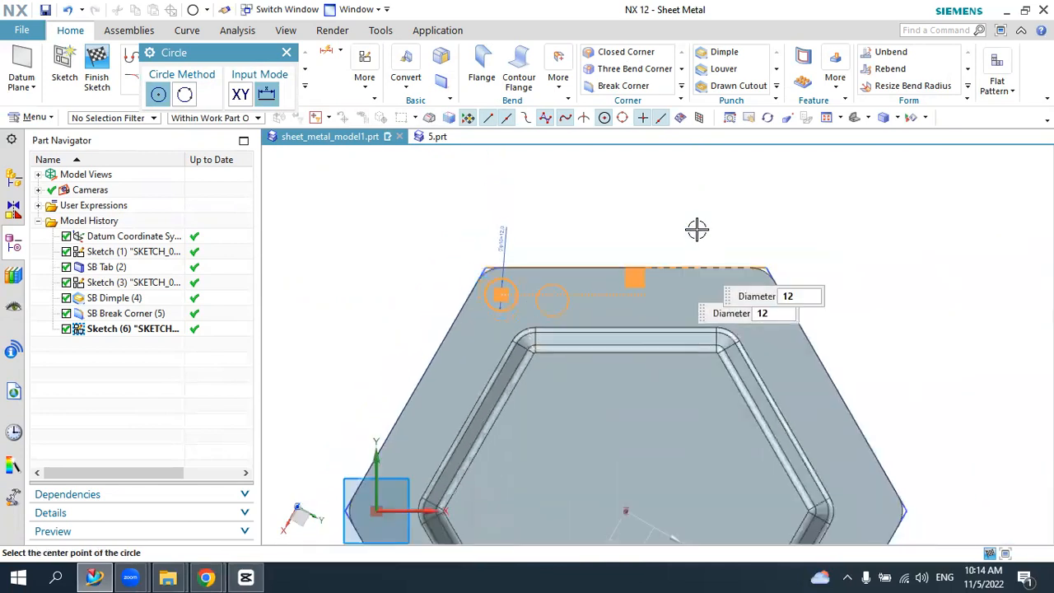
scroll(791, 282, "up", 2)
scroll(791, 283, "up", 2)
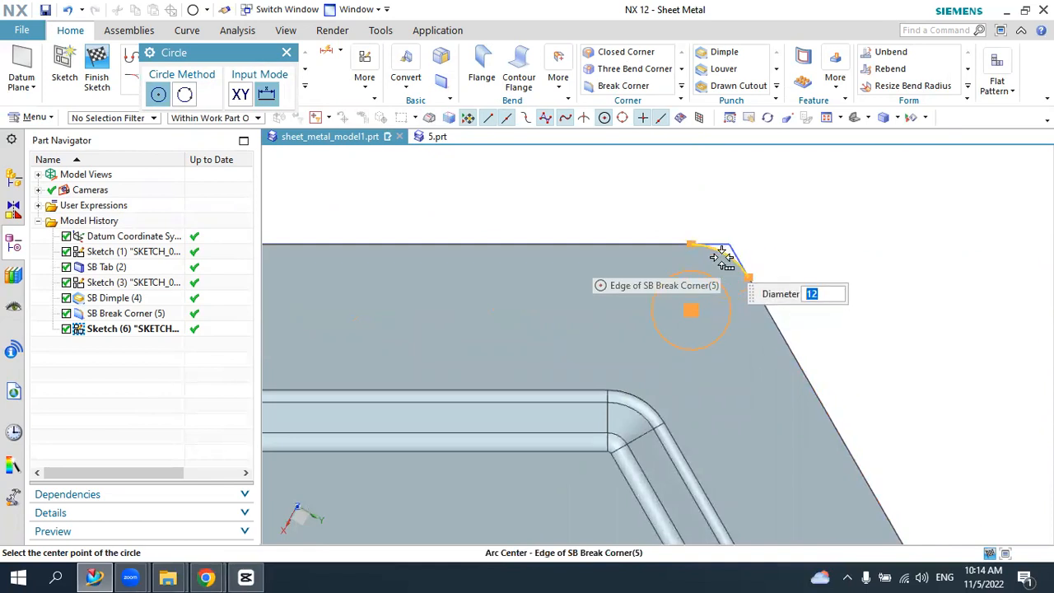
left_click(723, 258)
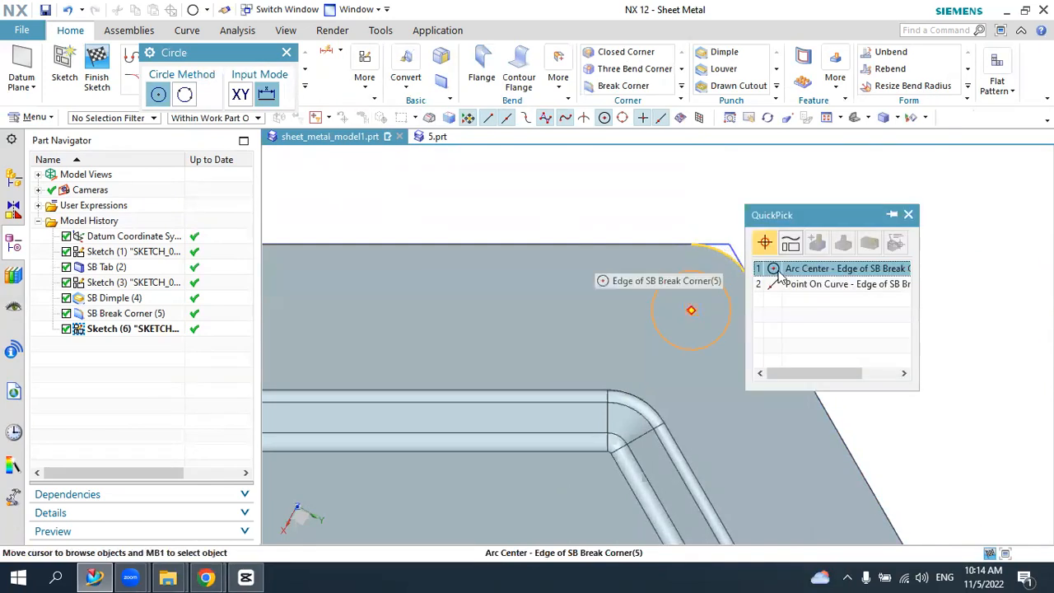
left_click(812, 266)
- Add a 12 mm circle at the arc center of the hexagon's far-right rounded corner
scroll(686, 294, "down", 5)
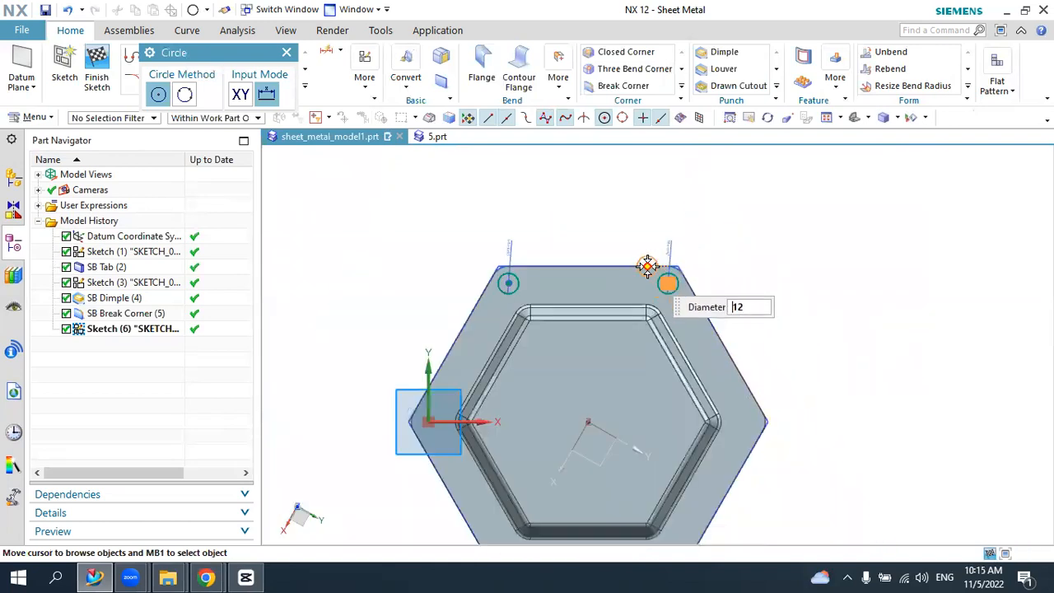
scroll(647, 259, "up", 3)
scroll(688, 321, "down", 2)
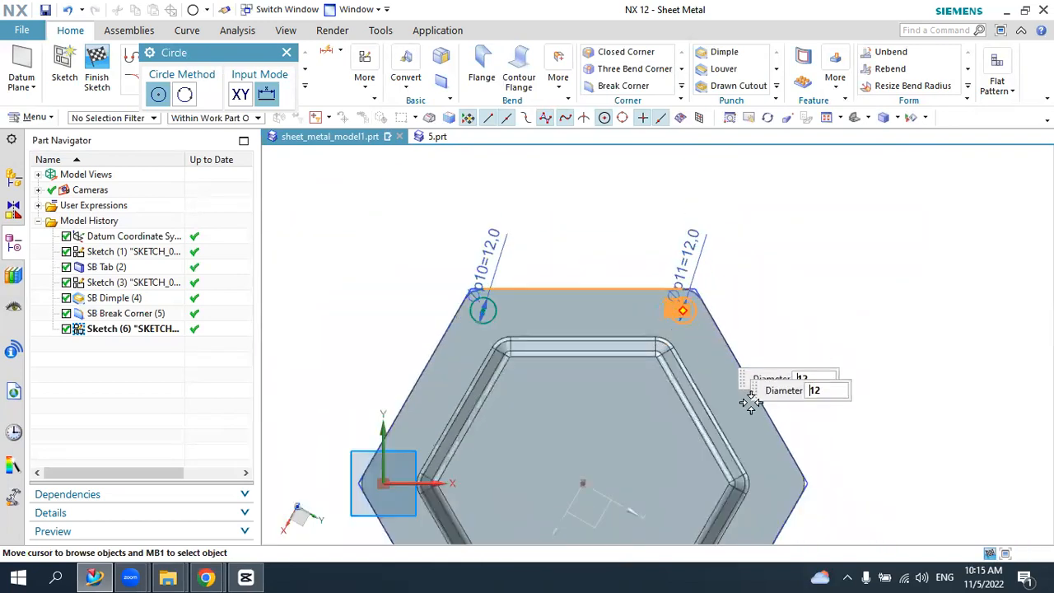
scroll(727, 373, "down", 6)
scroll(755, 405, "up", 6)
scroll(737, 404, "up", 6)
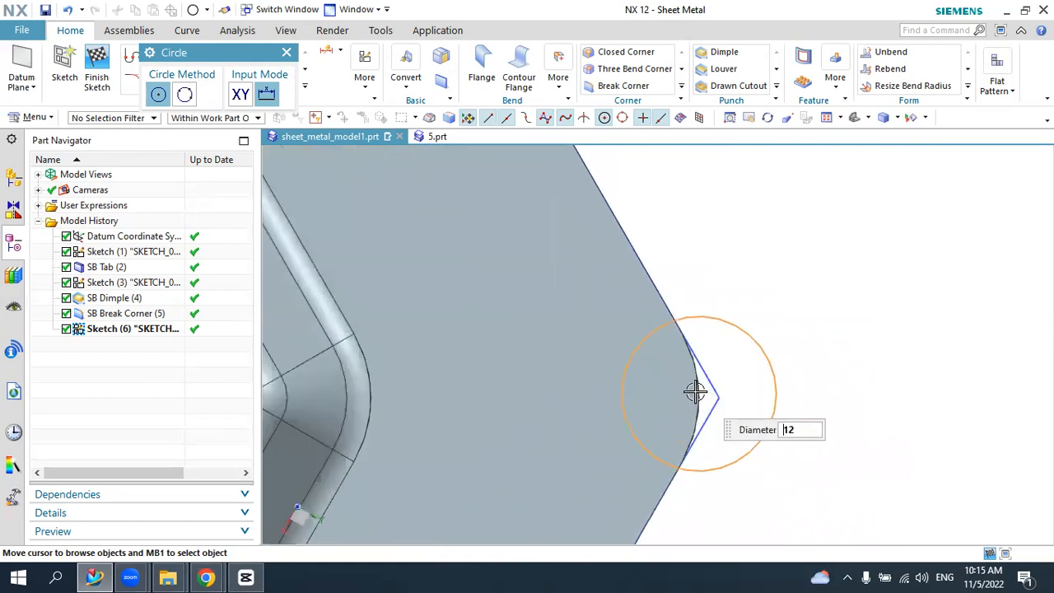
scroll(694, 392, "down", 6)
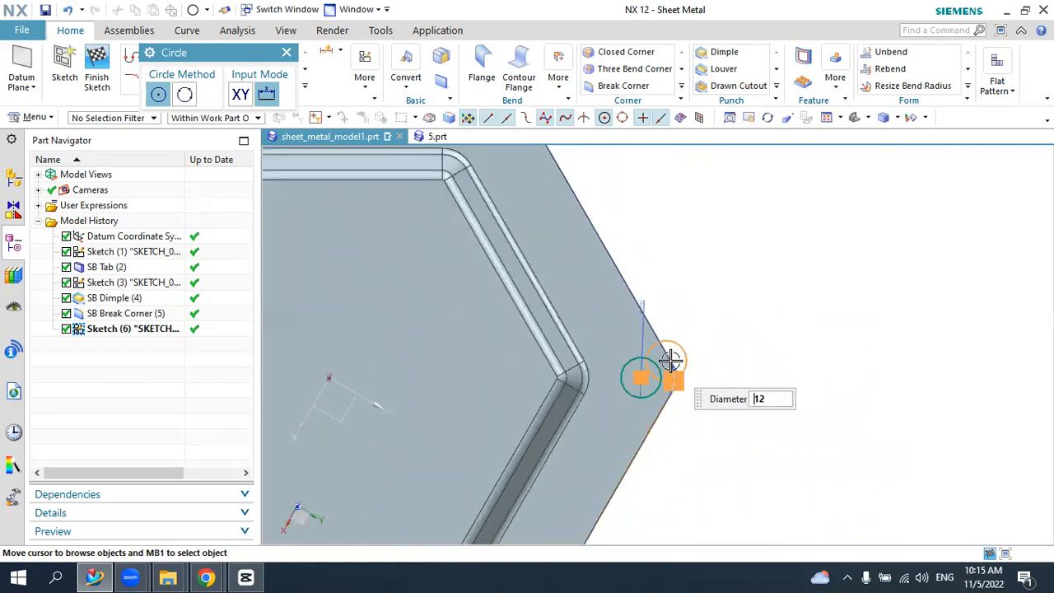
- Try to place a 12 mm circle at the hexagon's lower-right rounded corner, and undo it
scroll(618, 420, "up", 6)
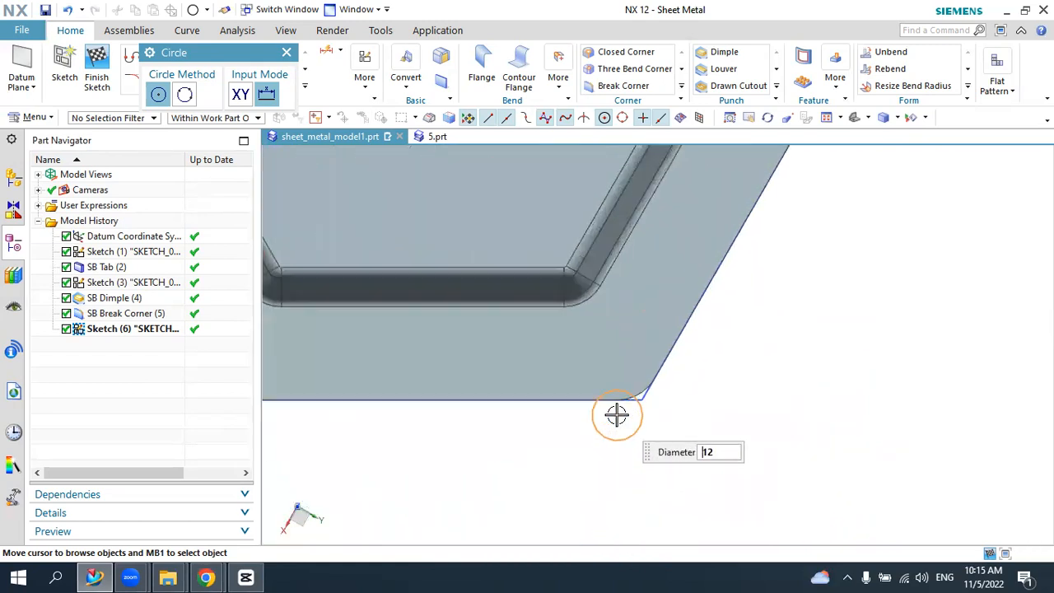
left_click(635, 385)
scroll(702, 390, "down", 2)
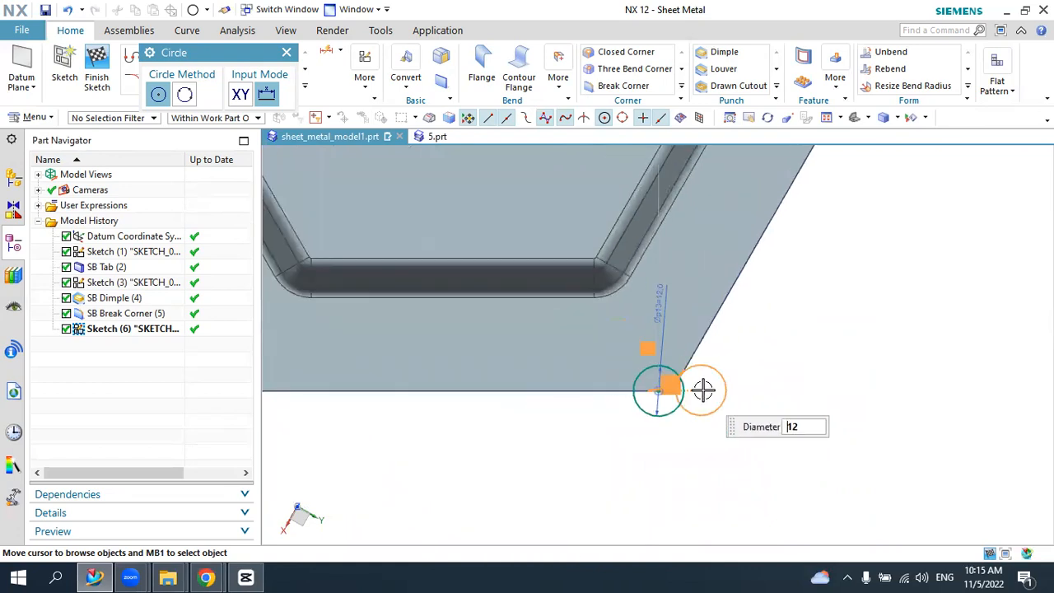
key("ctrl+z")
- Draw a 12 mm circle centered on the arc center of the hexagon's lower-right rounded corner
scroll(650, 327, "up", 2)
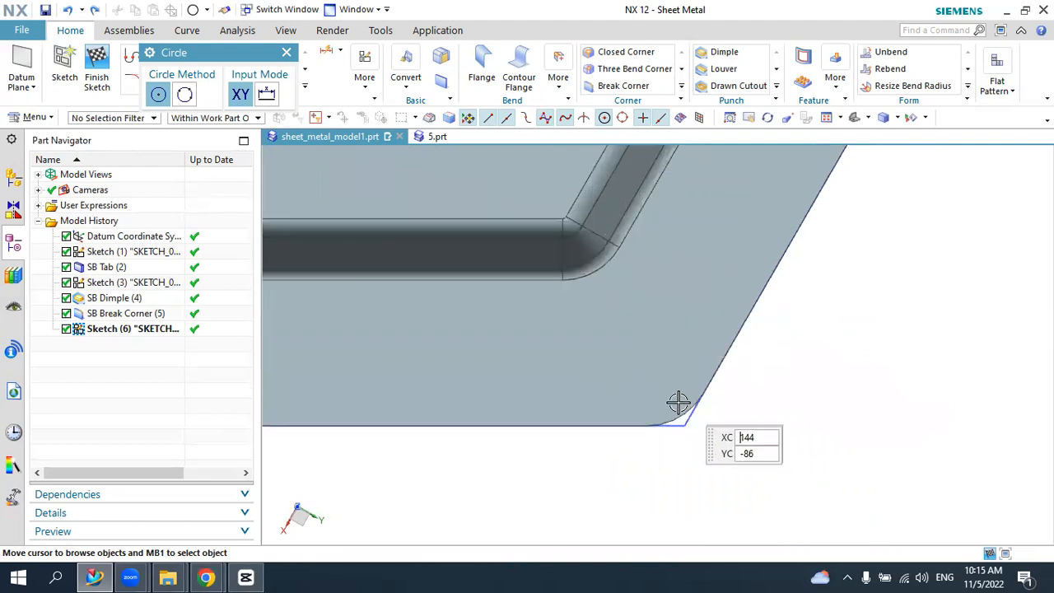
left_click(647, 359)
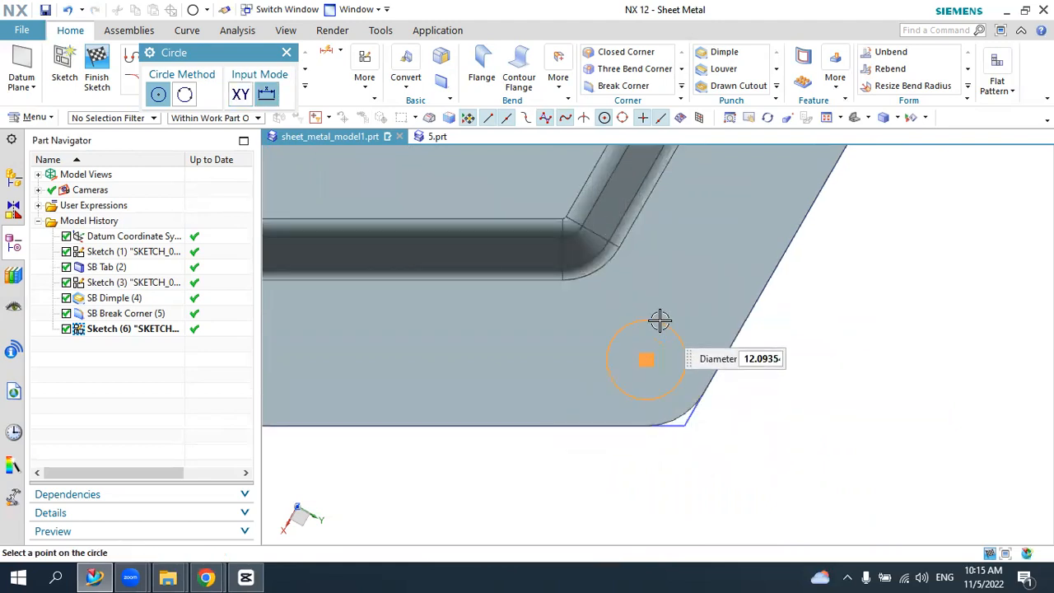
key("Return")
- Add 12 mm circles at the arc centers of the hexagon's lower-left and far-left rounded corners, and finish the sketch
scroll(732, 326, "down", 6)
scroll(555, 309, "up", 1)
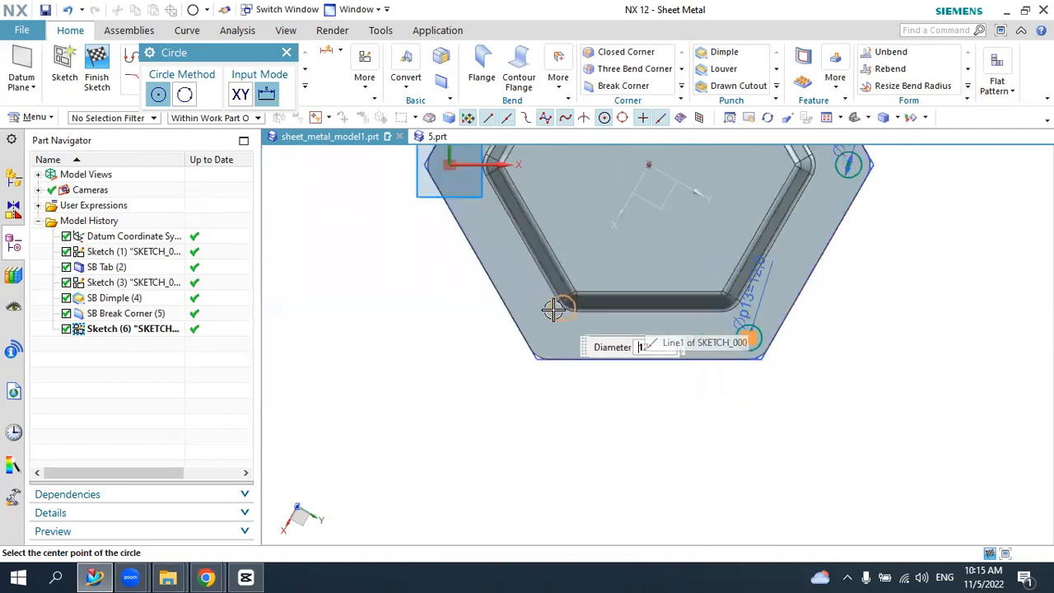
scroll(553, 309, "up", 4)
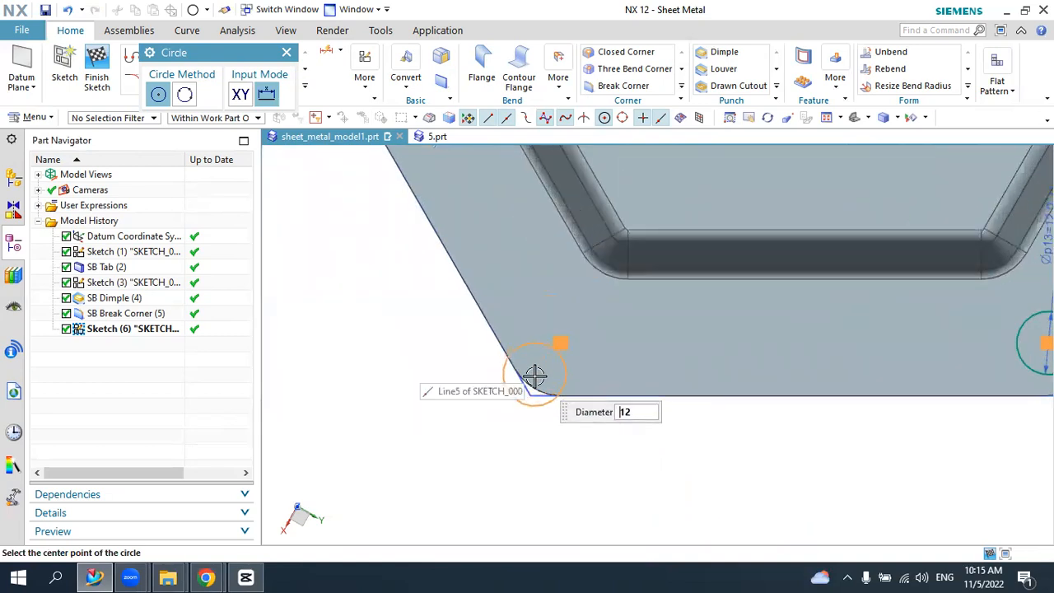
left_click(536, 377)
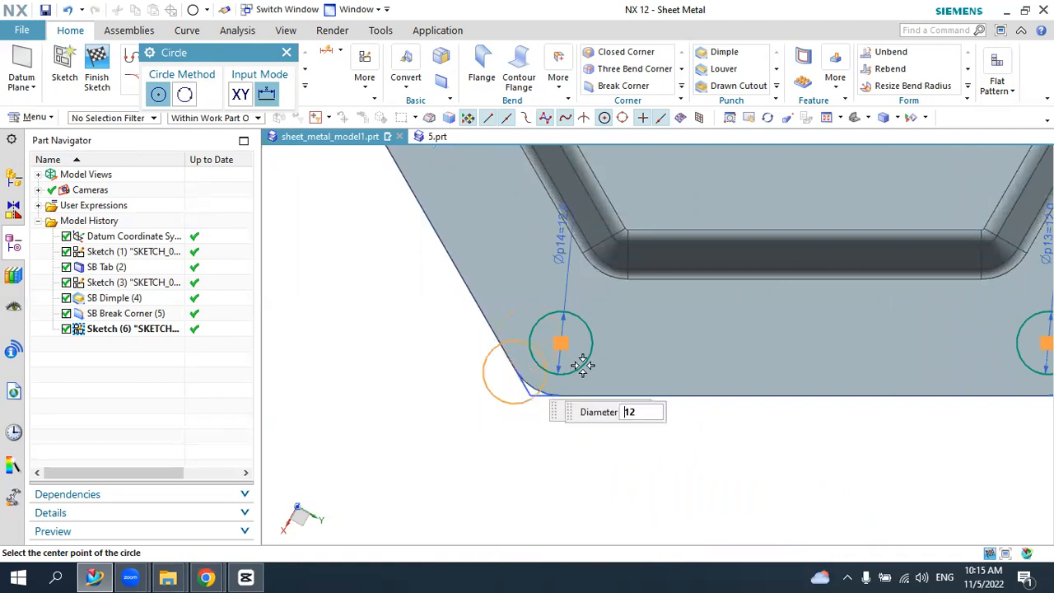
scroll(560, 366, "down", 5)
scroll(494, 272, "up", 5)
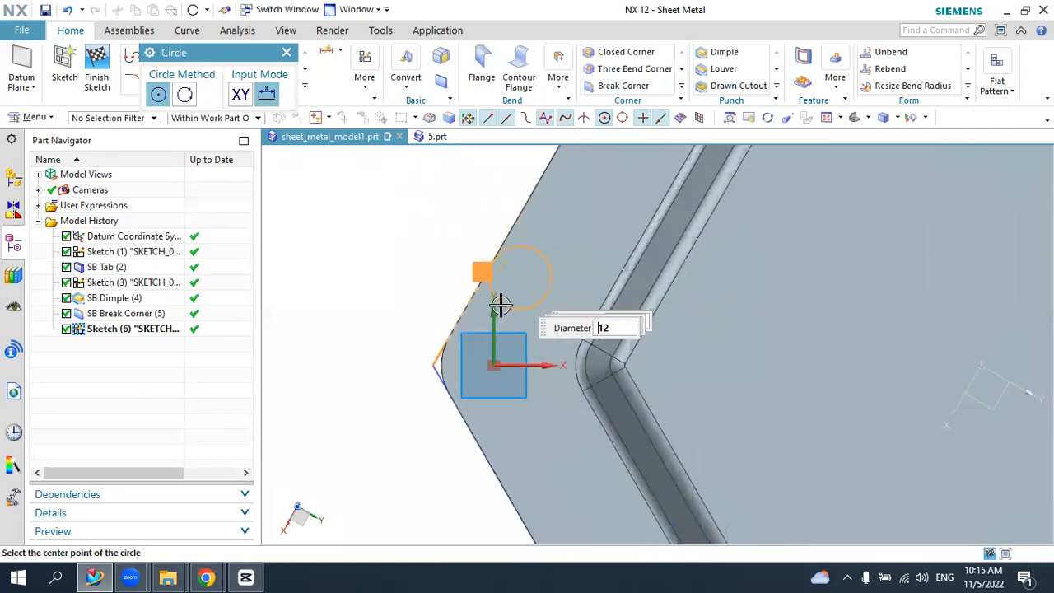
scroll(437, 363, "up", 3)
left_click(433, 363)
scroll(569, 346, "down", 4)
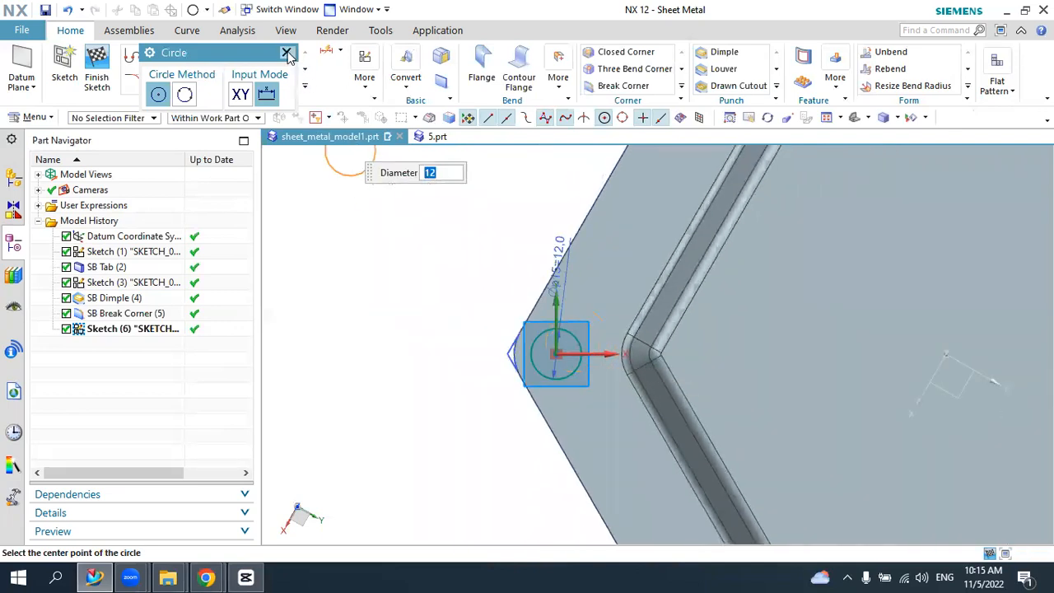
left_click(287, 53)
left_click(97, 77)
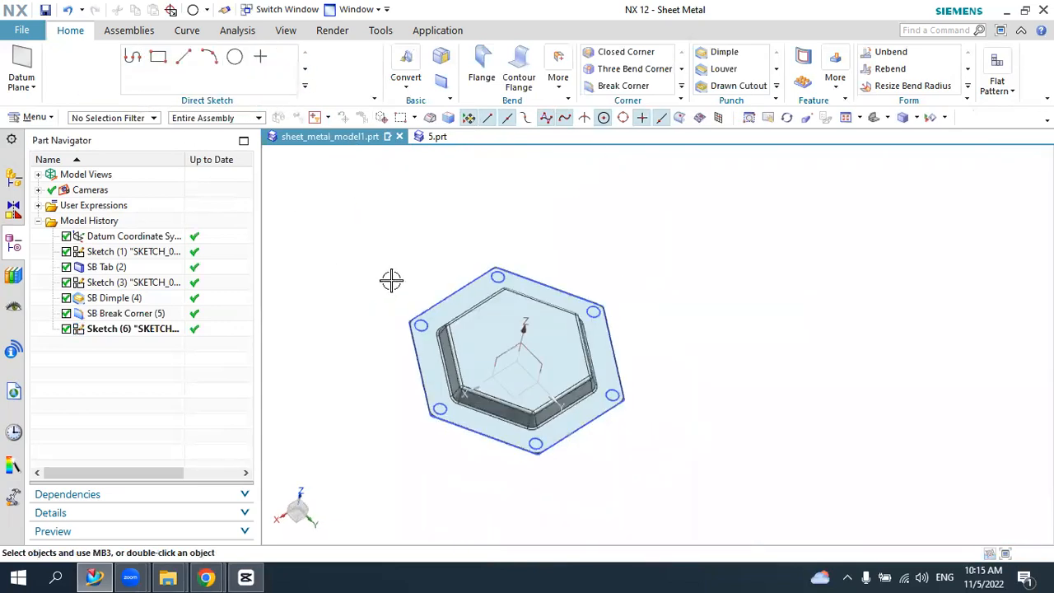
- Start a Dimple using one of the 12 mm corner circles as its section
middle_click_drag(660, 312, 643, 292)
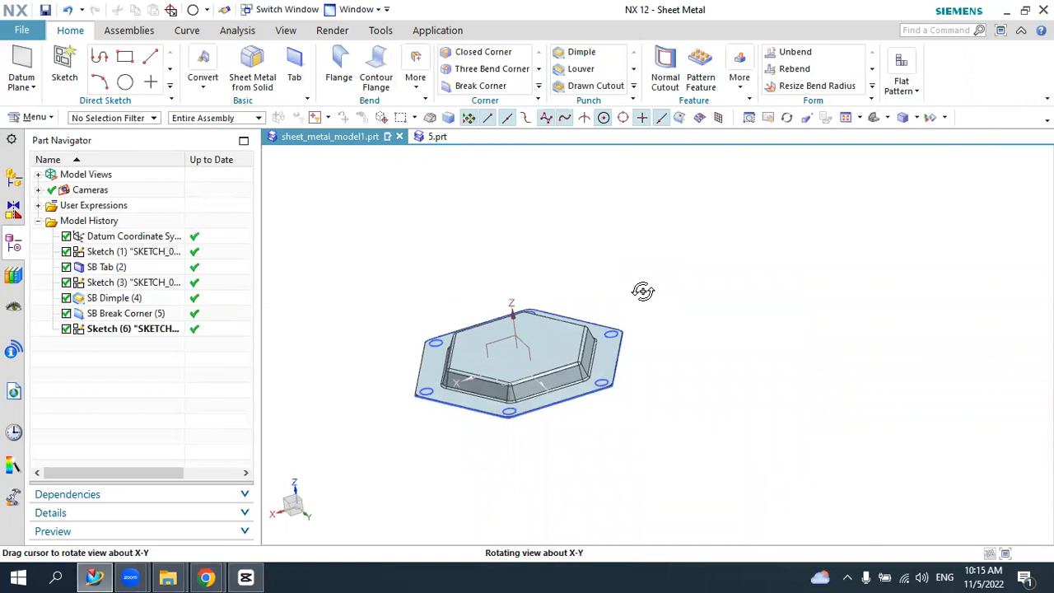
middle_click_drag(642, 291, 643, 291)
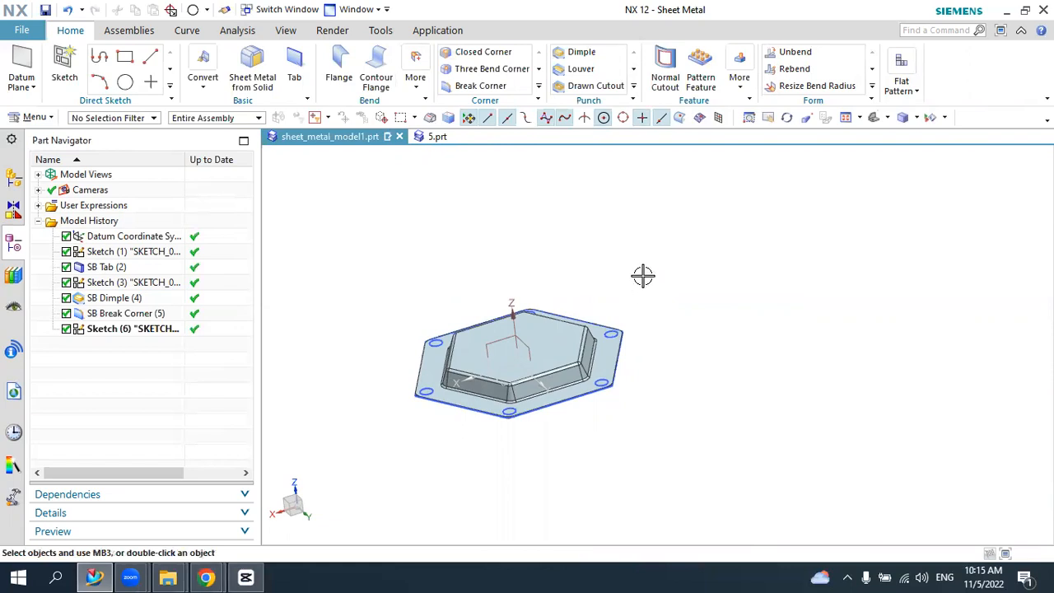
left_click(634, 88)
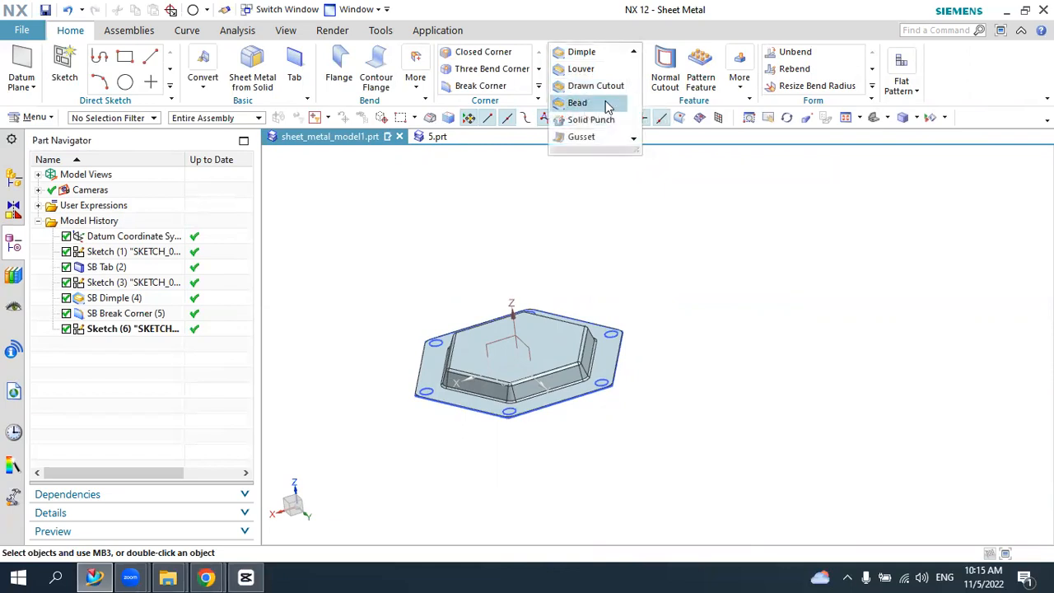
left_click(581, 52)
middle_click_drag(635, 318, 525, 289)
scroll(532, 276, "up", 5)
scroll(535, 270, "up", 2)
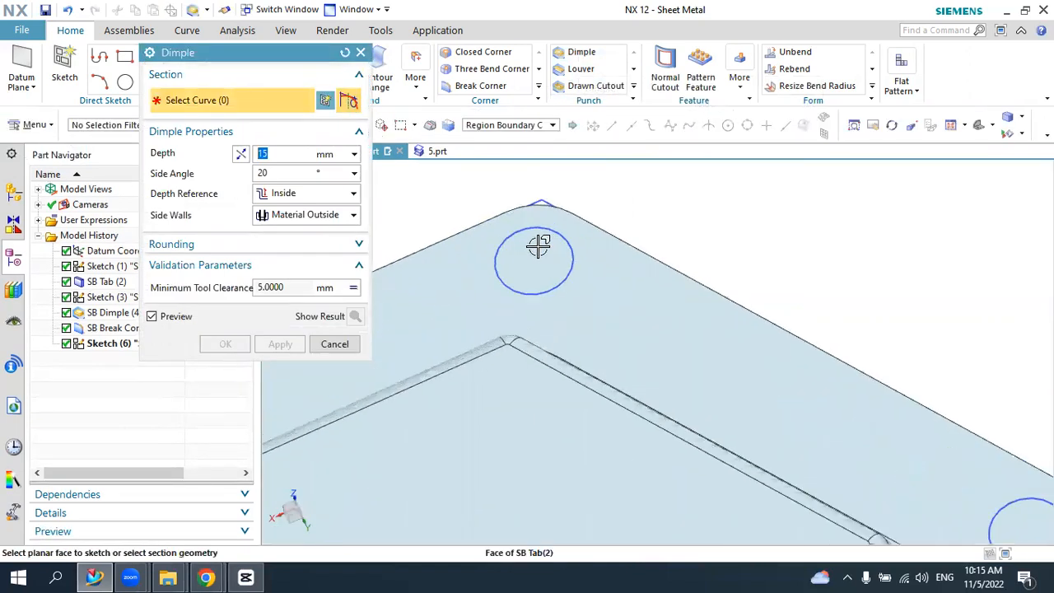
left_click(538, 241)
scroll(494, 260, "down", 2)
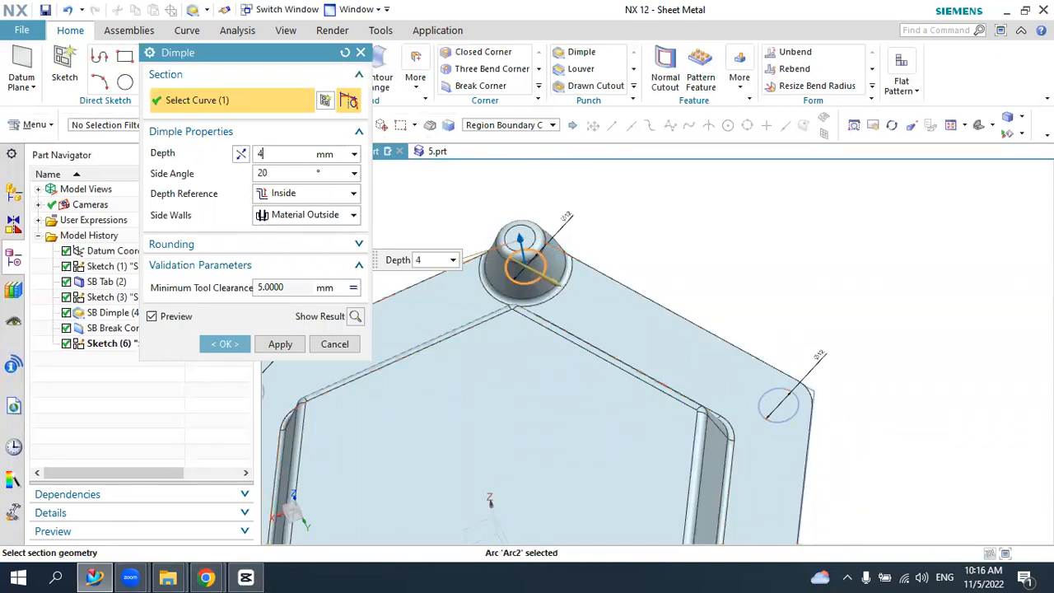
- Try a 4 mm depth and 10° side angle with a neighbouring corner circle added to the section, and cancel the dimple
key("Return")
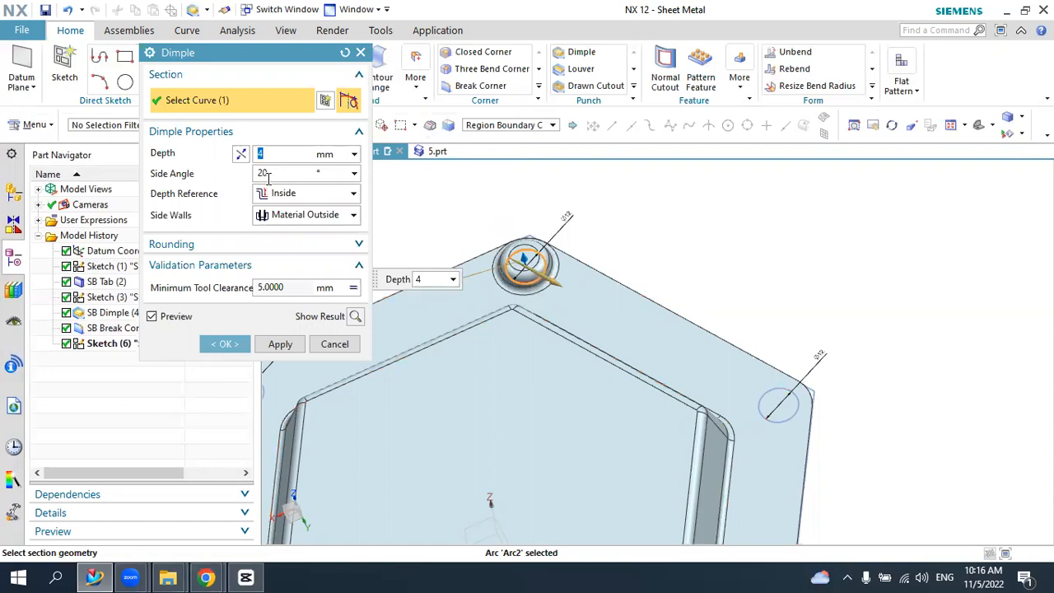
key("Tab")
key("Return")
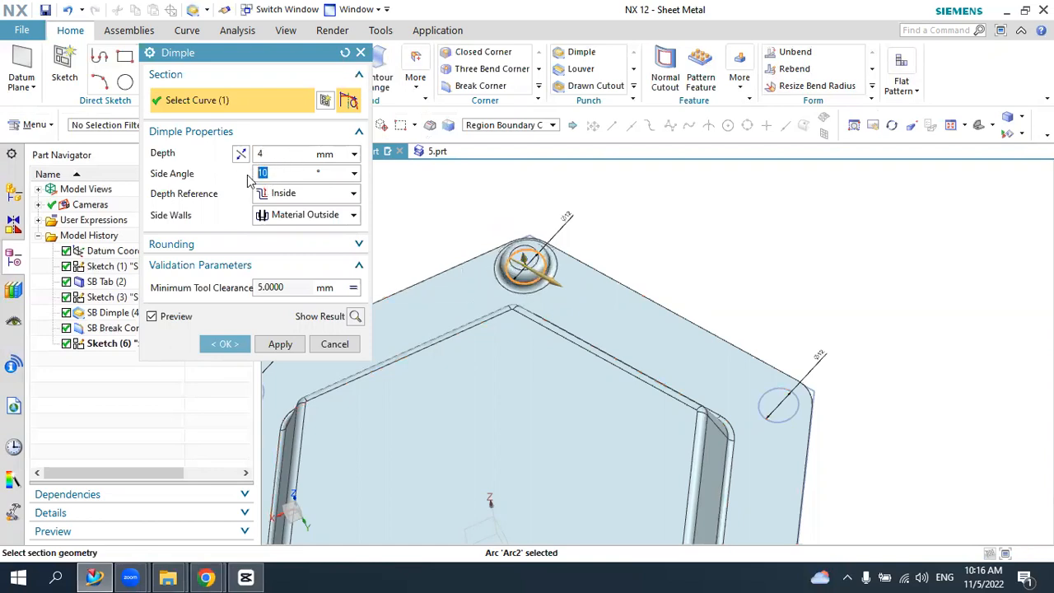
left_click(774, 399)
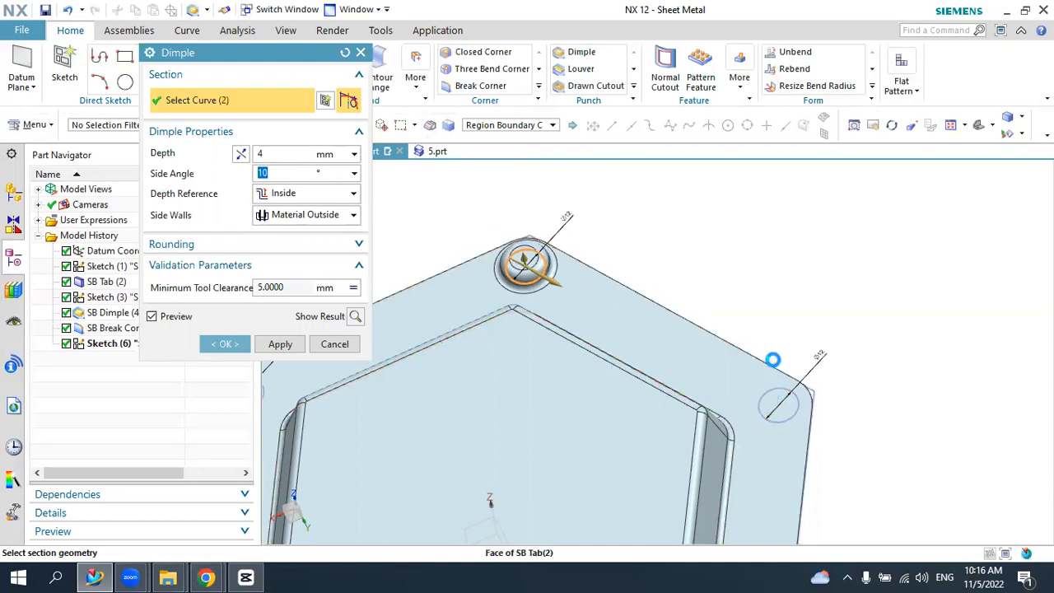
left_click(334, 344)
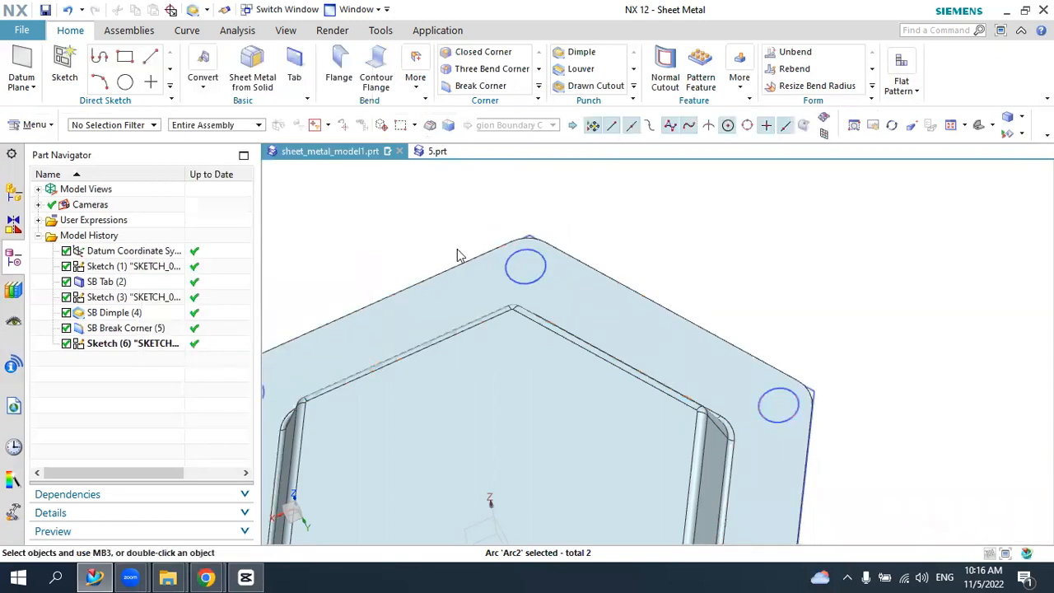
- Create a dimple with 4 mm depth and 10° side angle from the 12 mm circle at the hexagon's top corner
left_click(585, 54)
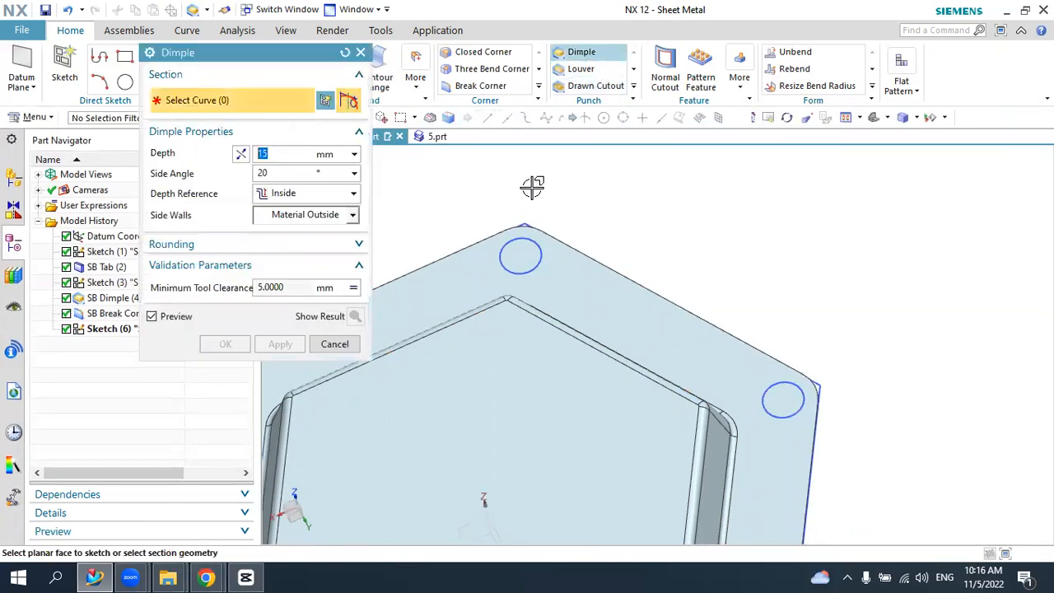
type("4")
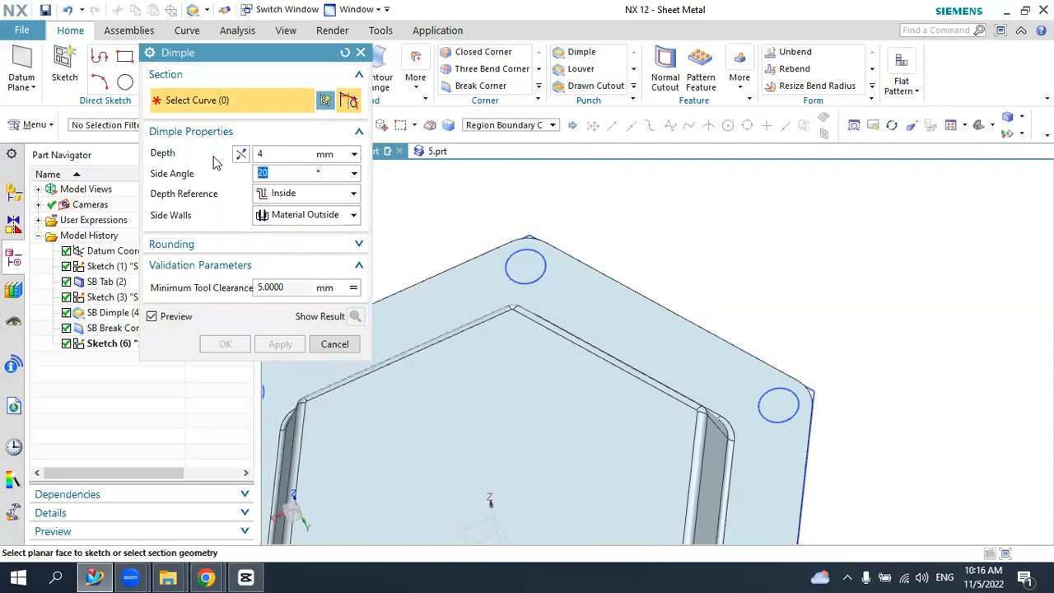
left_click(525, 271)
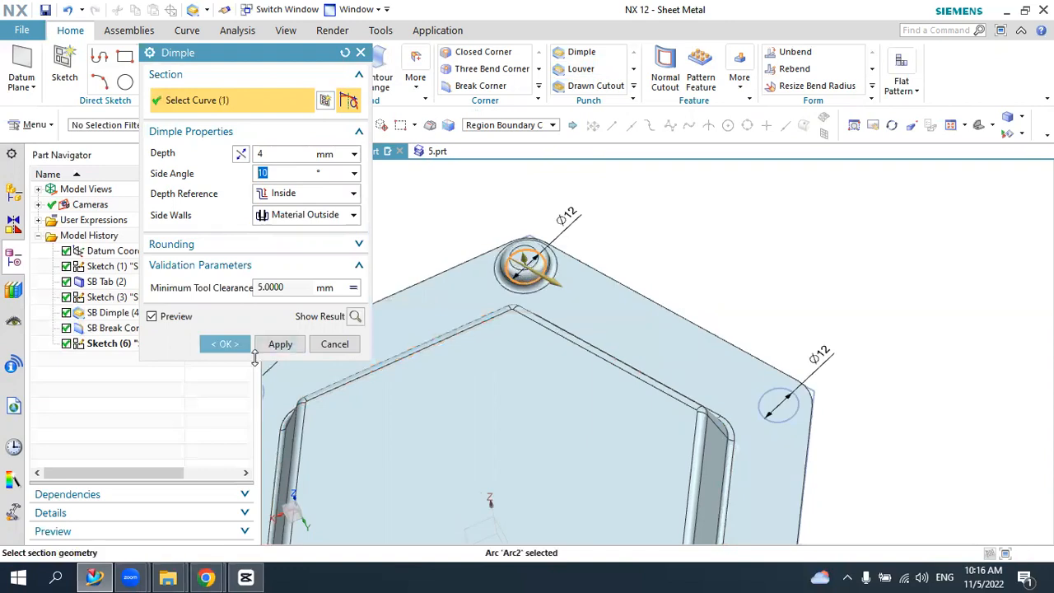
left_click(277, 346)
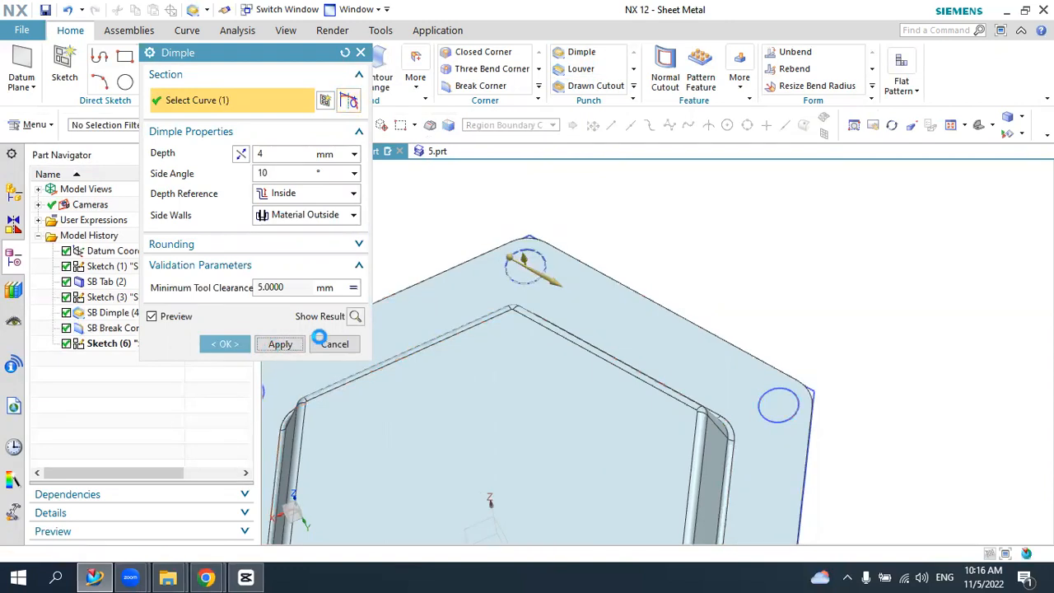
- Add dimples with the same settings from the 12 mm circles at the hexagon's upper-right and lower-right corners
left_click(780, 403)
scroll(779, 395, "down", 5)
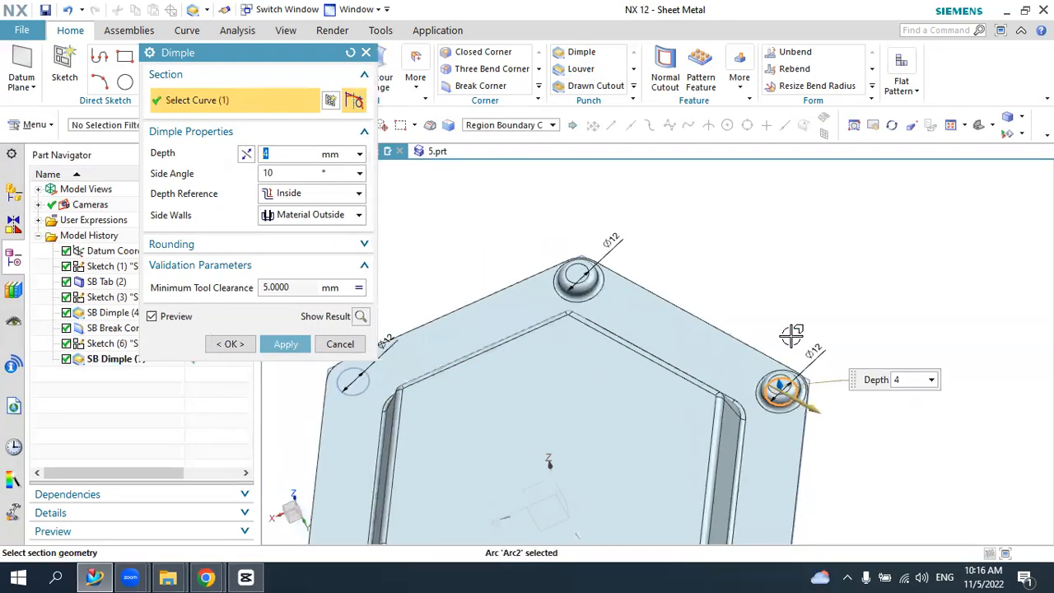
left_click(279, 343)
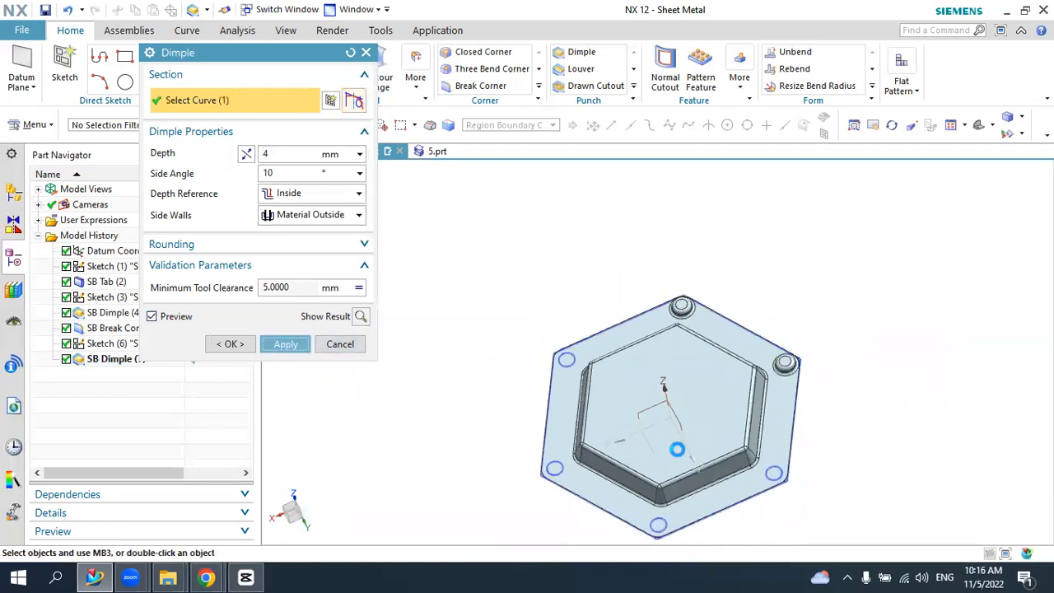
scroll(677, 449, "up", 5)
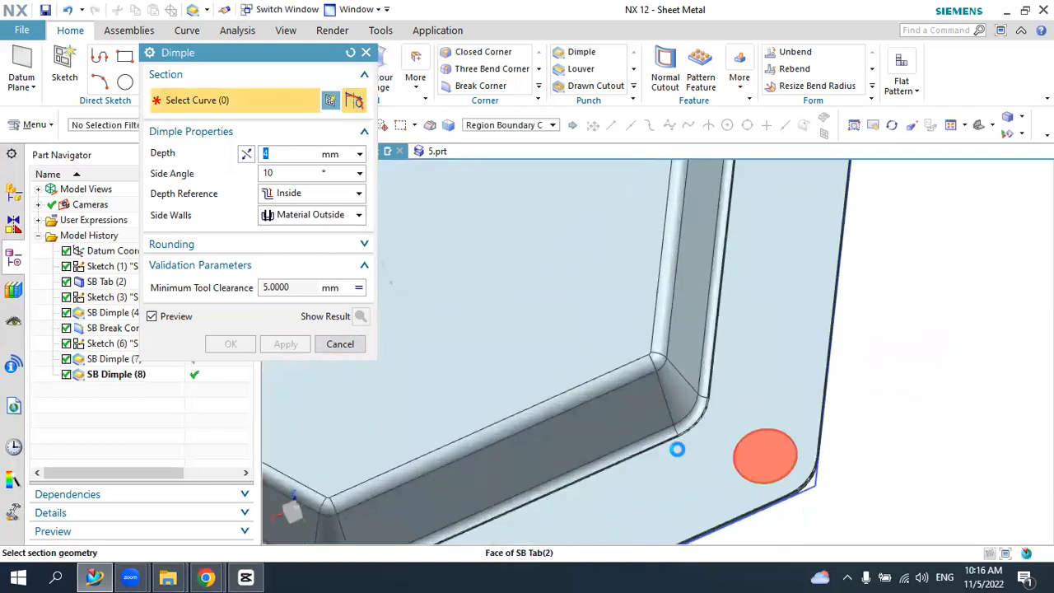
left_click(765, 456)
left_click(285, 343)
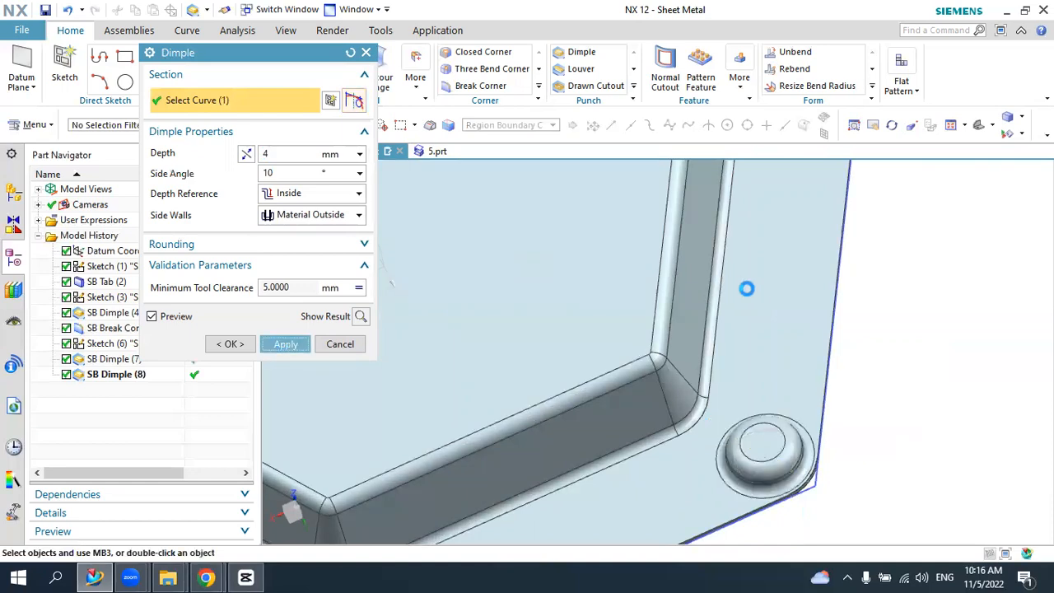
- Add dimples with the same settings from the 12 mm circles at the hexagon's bottom and lower-left corners
scroll(748, 359, "down", 5)
scroll(576, 444, "up", 5)
scroll(576, 445, "up", 2)
left_click(555, 452)
scroll(572, 421, "up", 3)
left_click(284, 343)
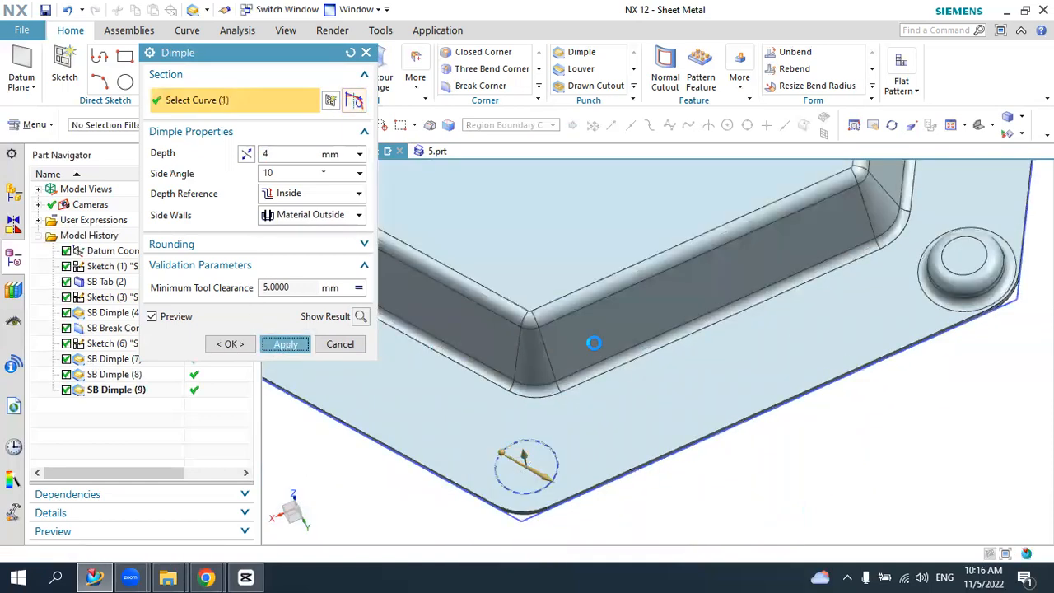
scroll(631, 348, "down", 4)
scroll(419, 283, "up", 2)
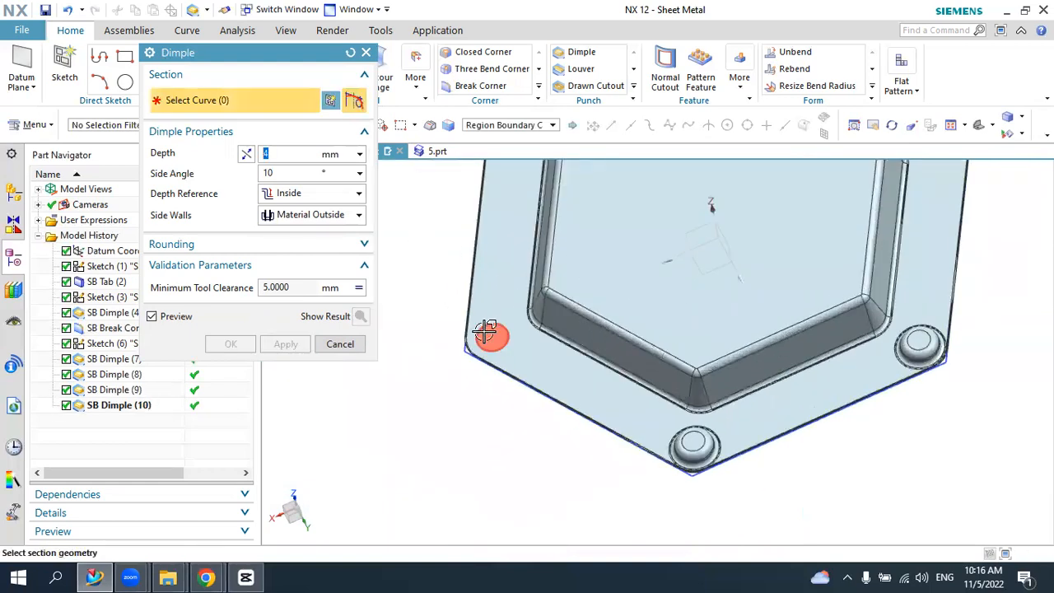
left_click(491, 335)
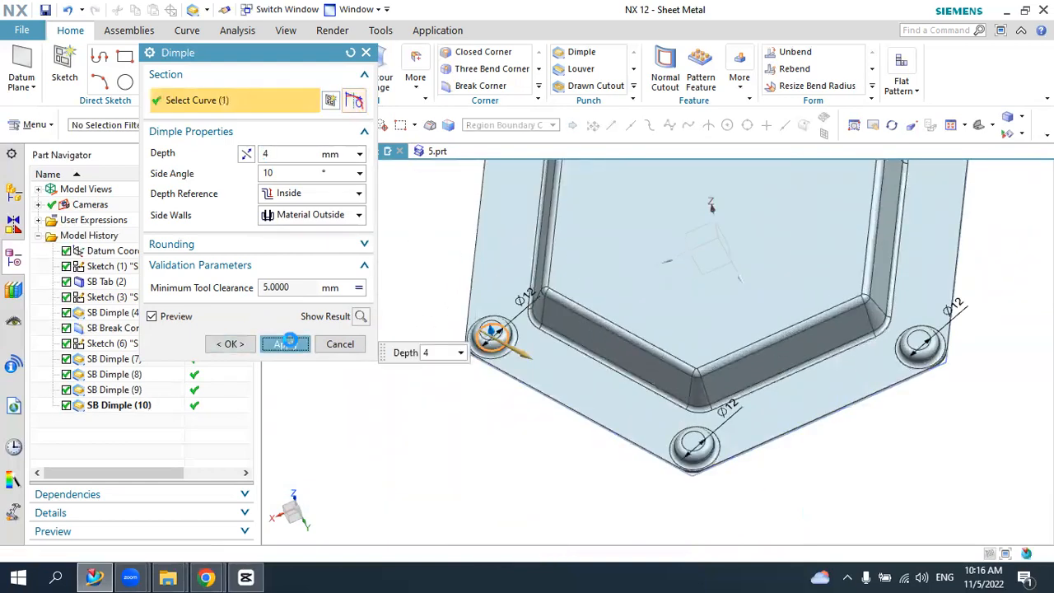
left_click(285, 344)
- Add the same dimple from the last 12 mm circle at the upper-left corner and end the Dimple command
scroll(468, 278, "down", 3)
scroll(475, 263, "up", 4)
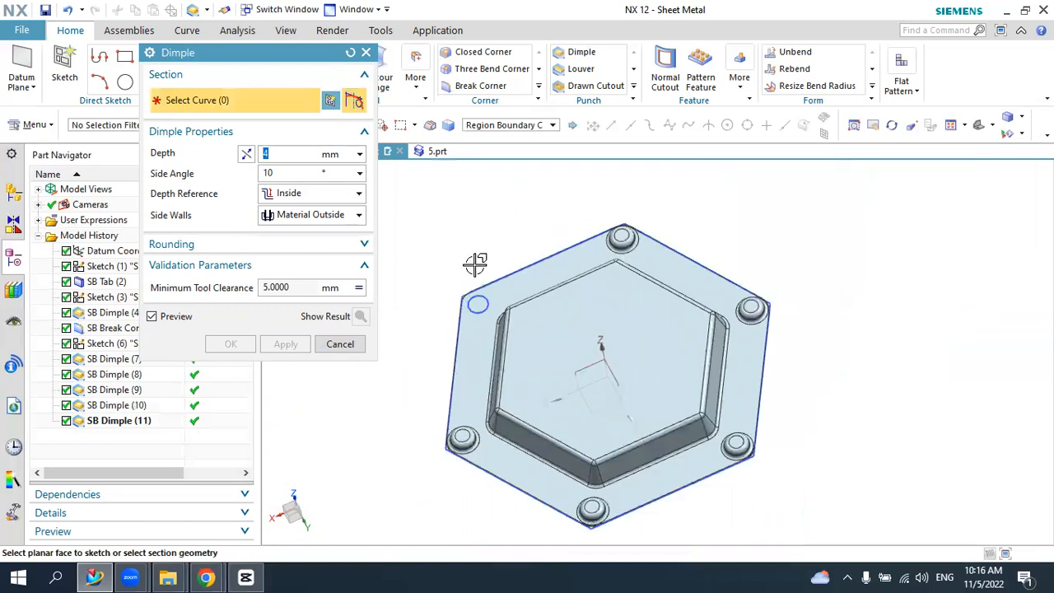
left_click(481, 322)
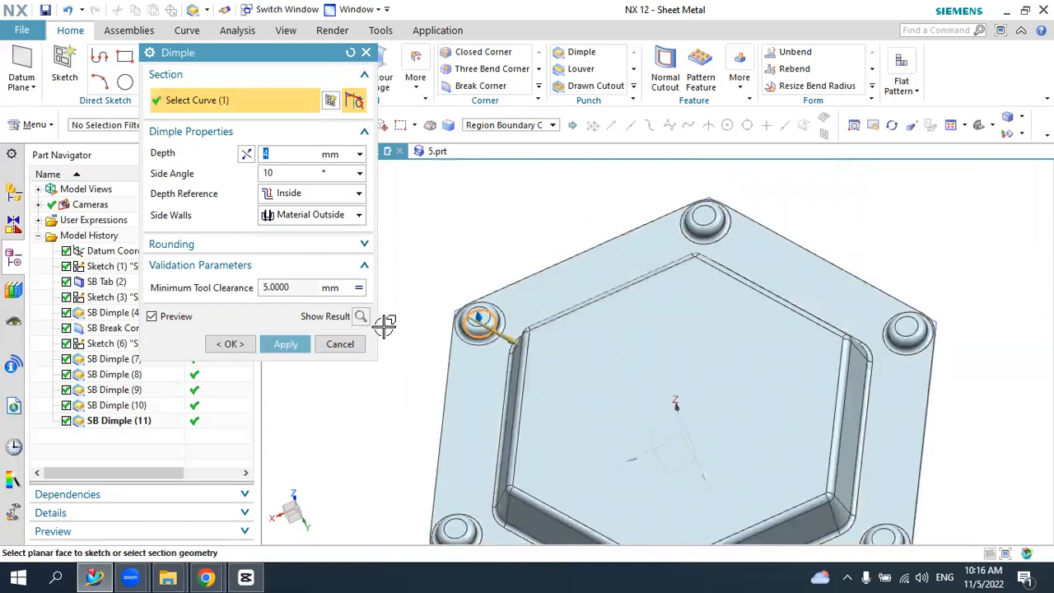
left_click(286, 343)
scroll(449, 325, "down", 3)
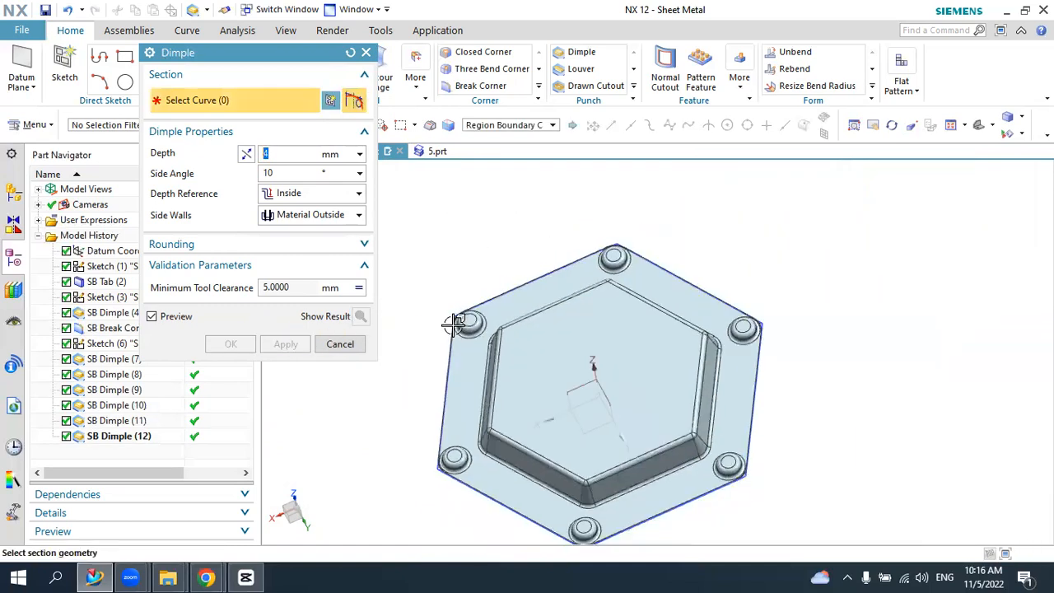
left_click(341, 343)
- Create a sketch on the flat top face of the large hexagonal dimple
middle_click_drag(444, 351, 402, 331)
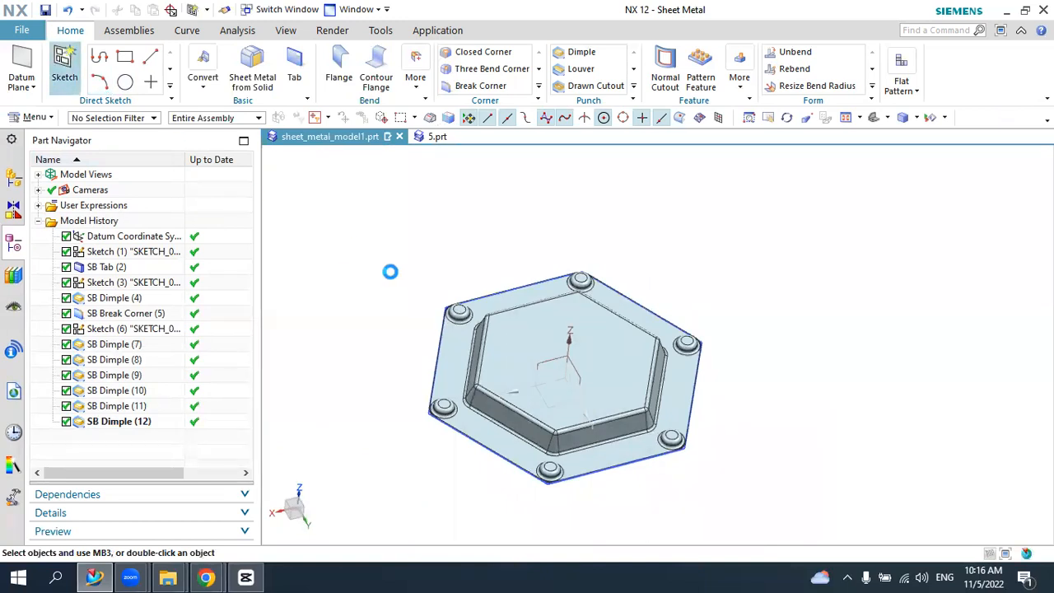
left_click(455, 315)
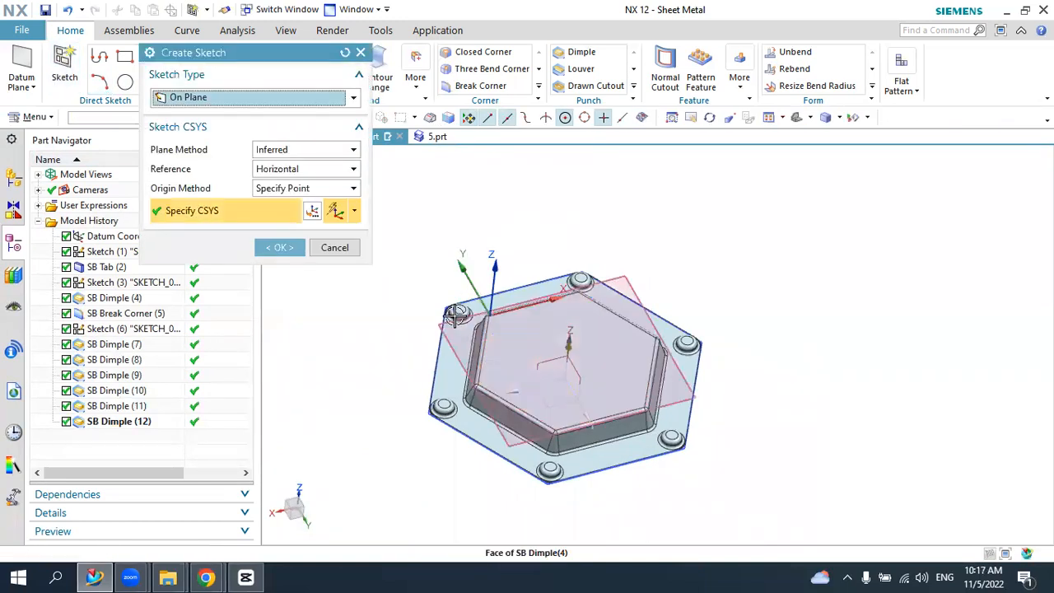
left_click(288, 249)
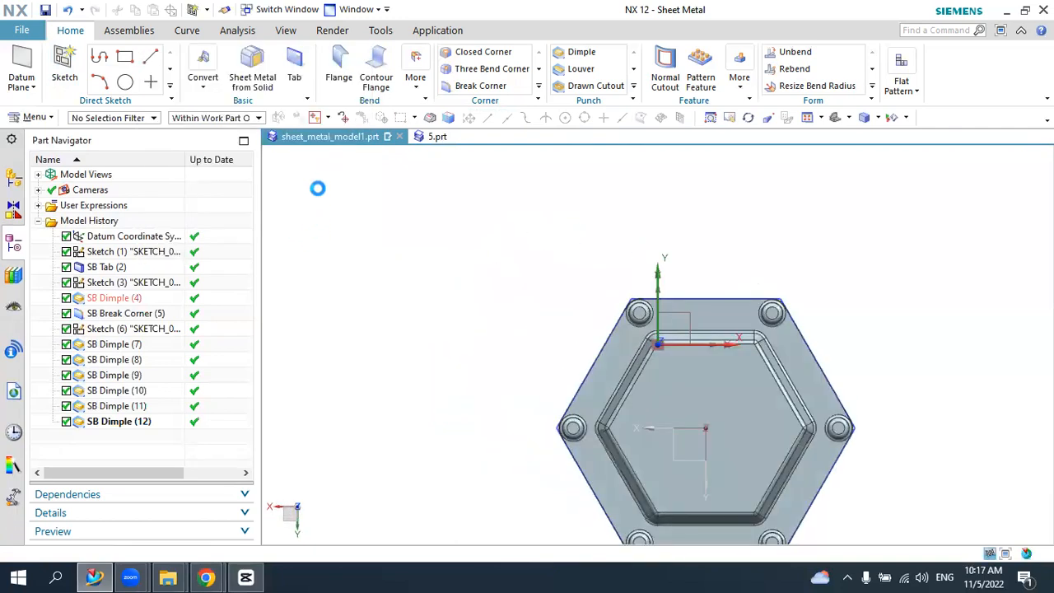
- Draw a 70 mm diameter circle centered on the datum origin in the middle of the hexagon and finish the sketch
left_click(238, 58)
scroll(352, 198, "down", 2)
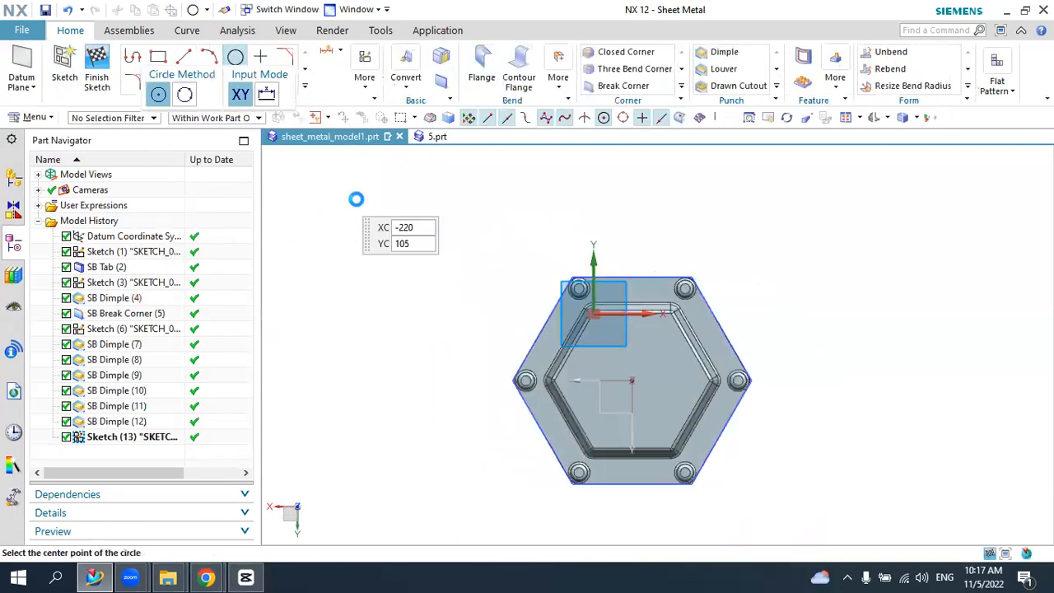
scroll(646, 315, "up", 3)
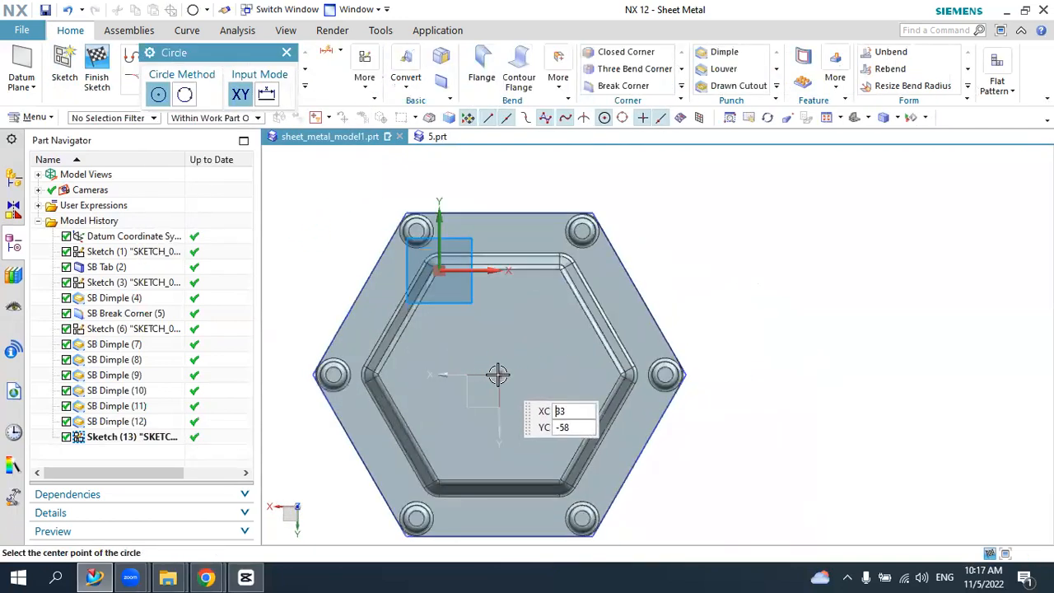
left_click(499, 375)
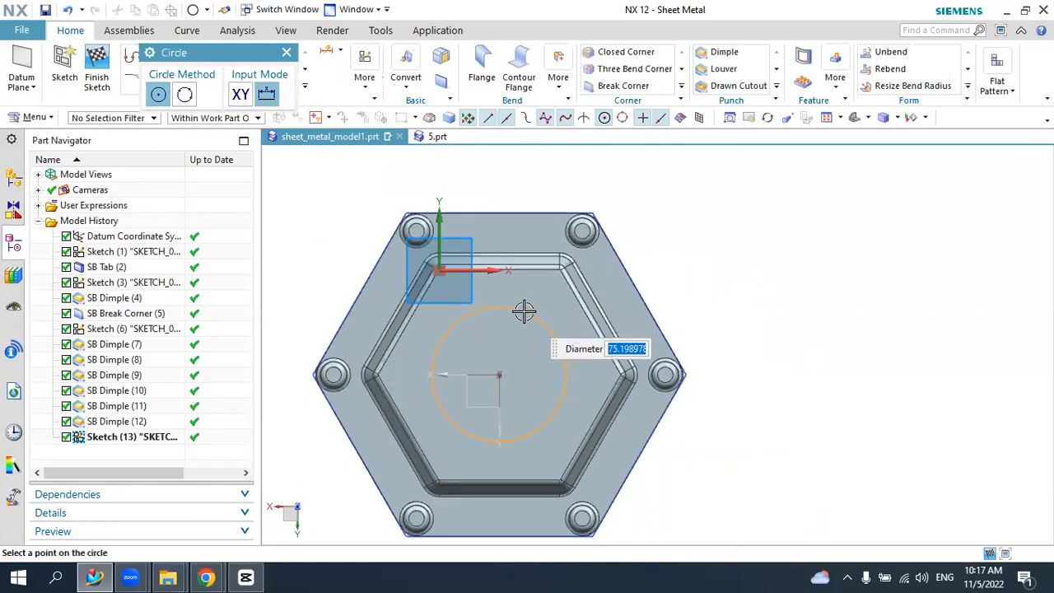
type("70")
key("Return")
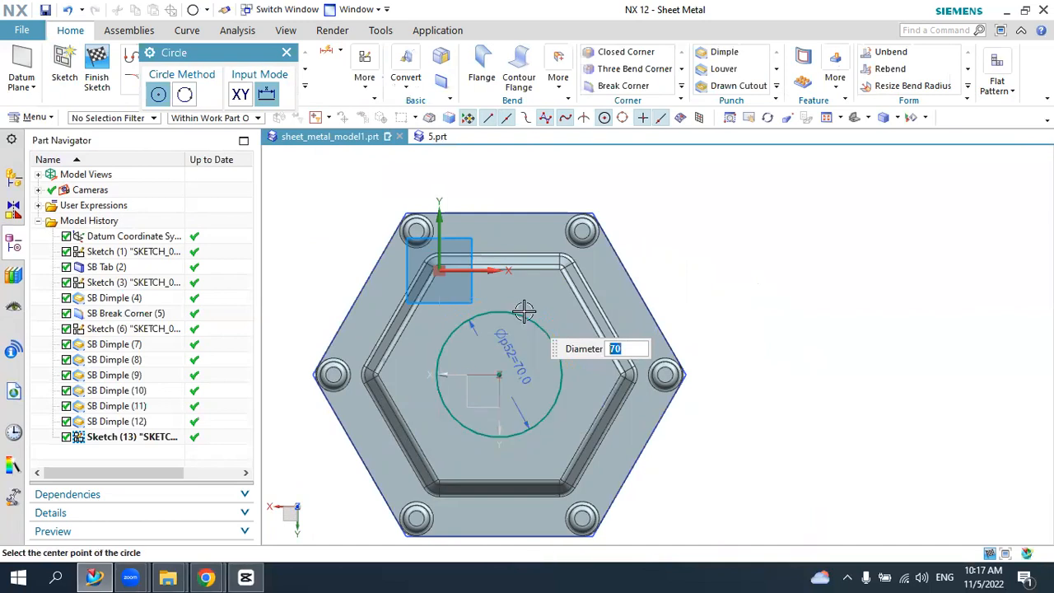
key("Escape")
left_click(109, 72)
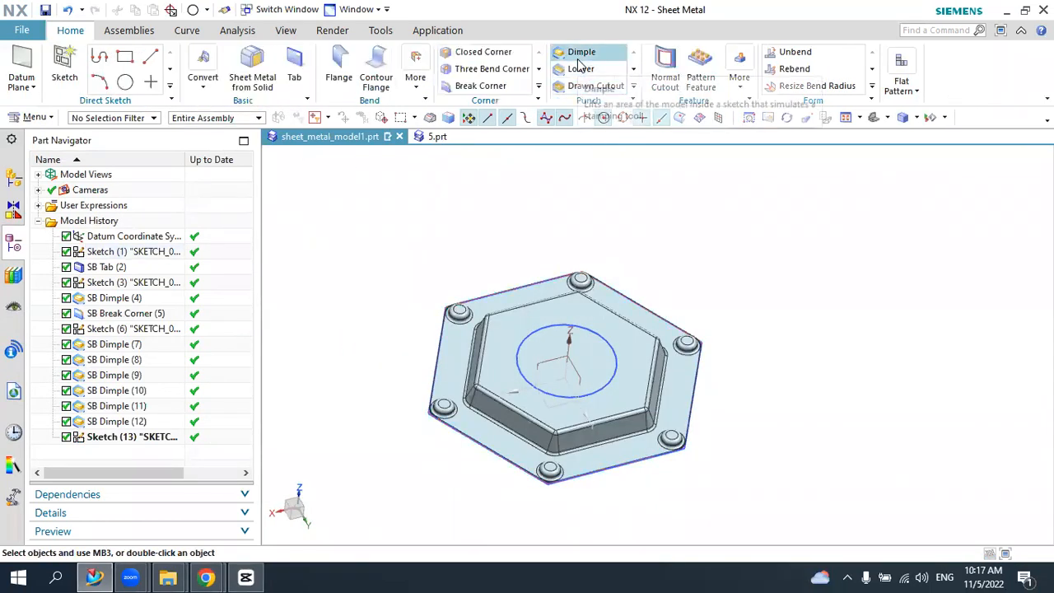
- Create a dimple 10 mm deep with a 10° side angle from the 70 mm circle
left_click(581, 55)
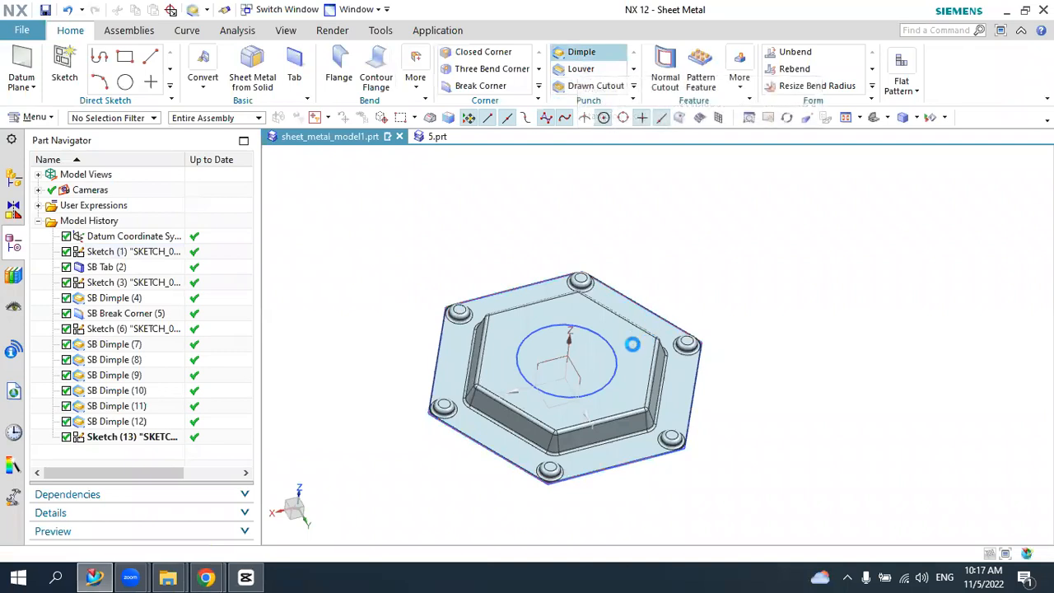
left_click(546, 344)
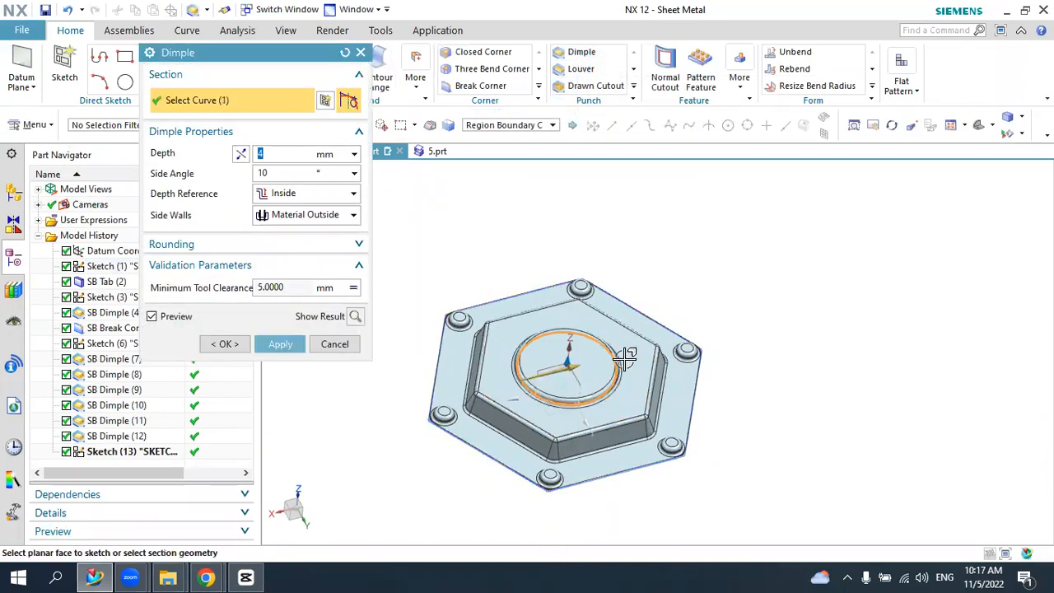
middle_click_drag(623, 353, 626, 412)
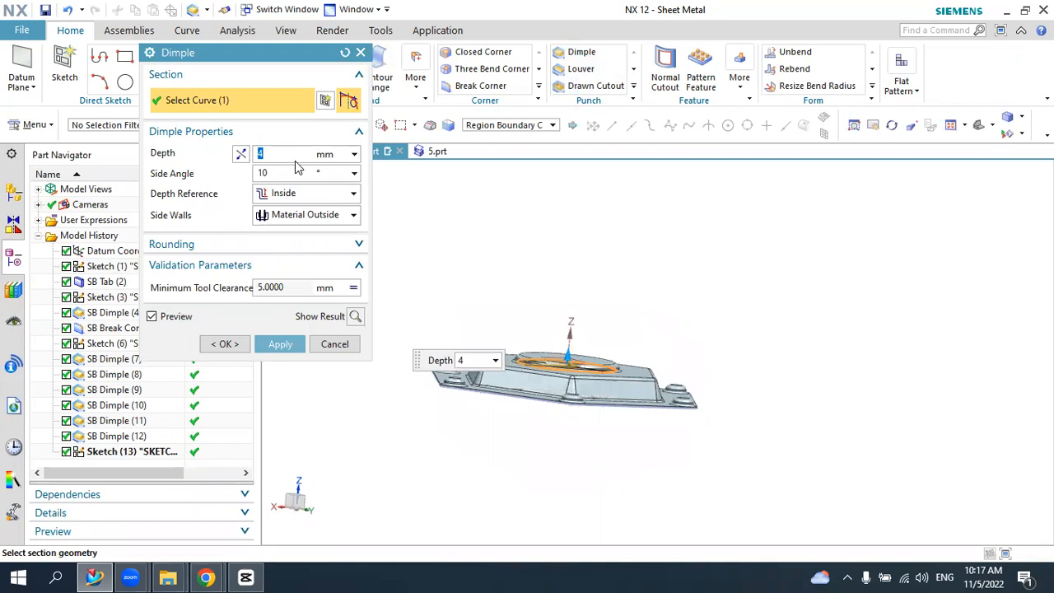
type("10")
key("Return")
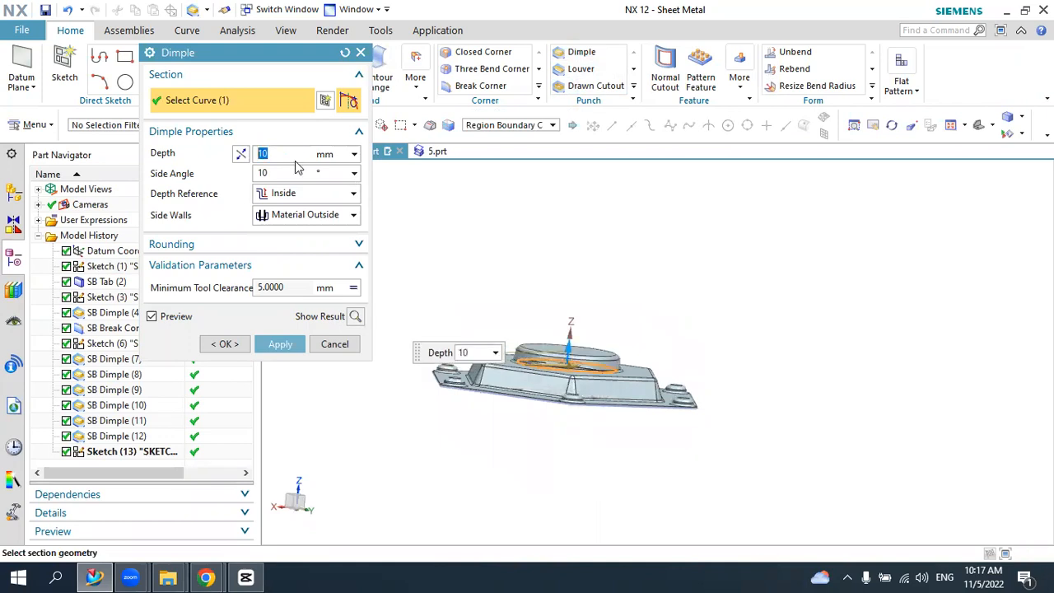
left_click(237, 349)
- Create a sketch on the top face of the round central dimple
mouse_move(624, 306)
middle_mouse_down()
mouse_move(548, 388)
mouse_move(567, 342)
mouse_move(589, 375)
mouse_move(610, 329)
middle_mouse_up()
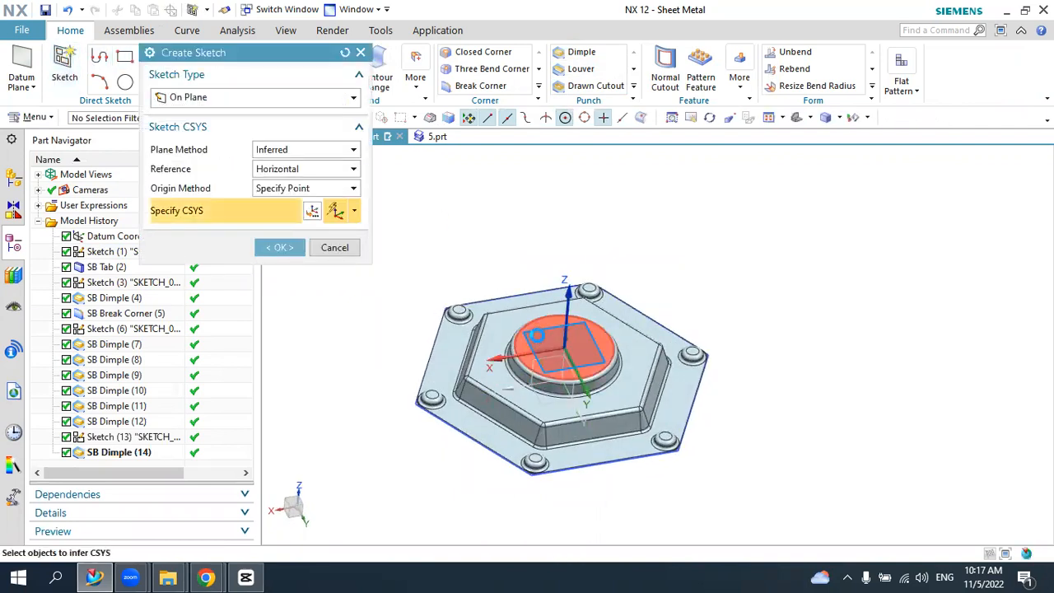
left_click(536, 335)
left_click(294, 247)
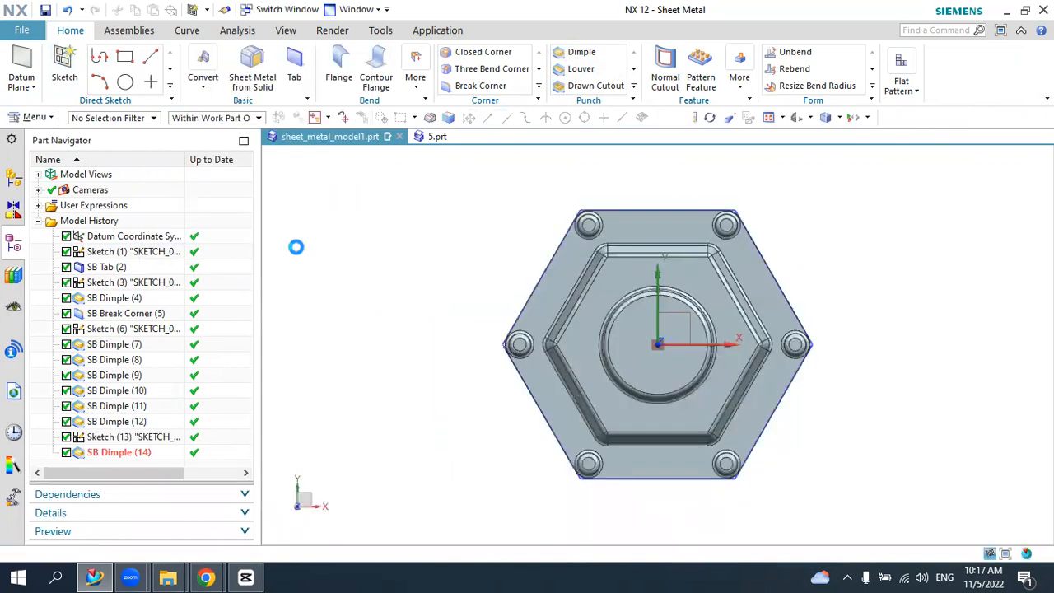
- Draw a 40 mm diameter circle centered on the sketch origin and finish the sketch
left_click(237, 56)
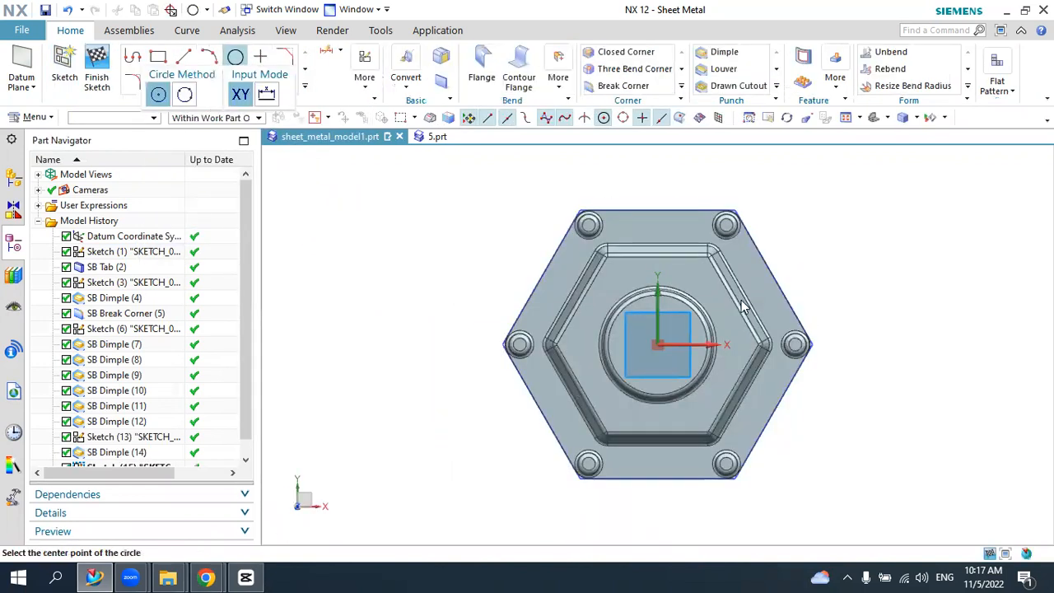
scroll(613, 338, "up", 5)
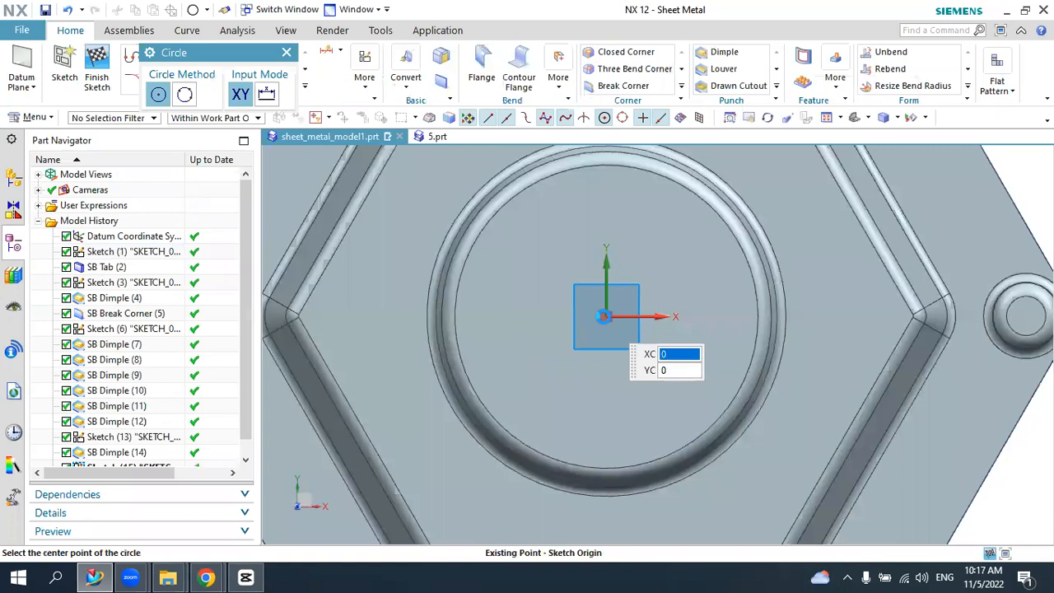
left_click(605, 318)
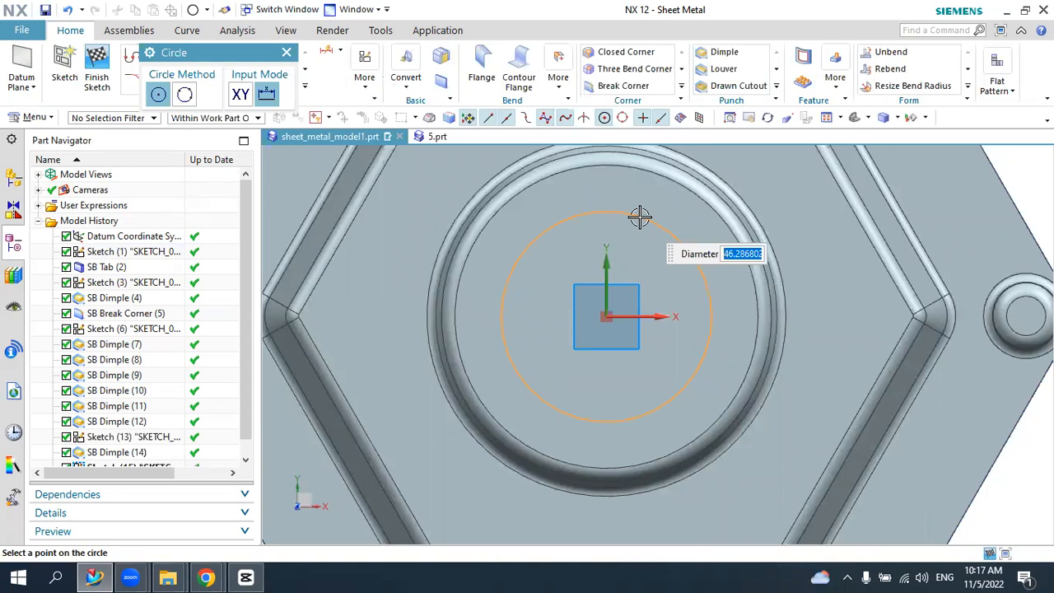
type("40")
key("Return")
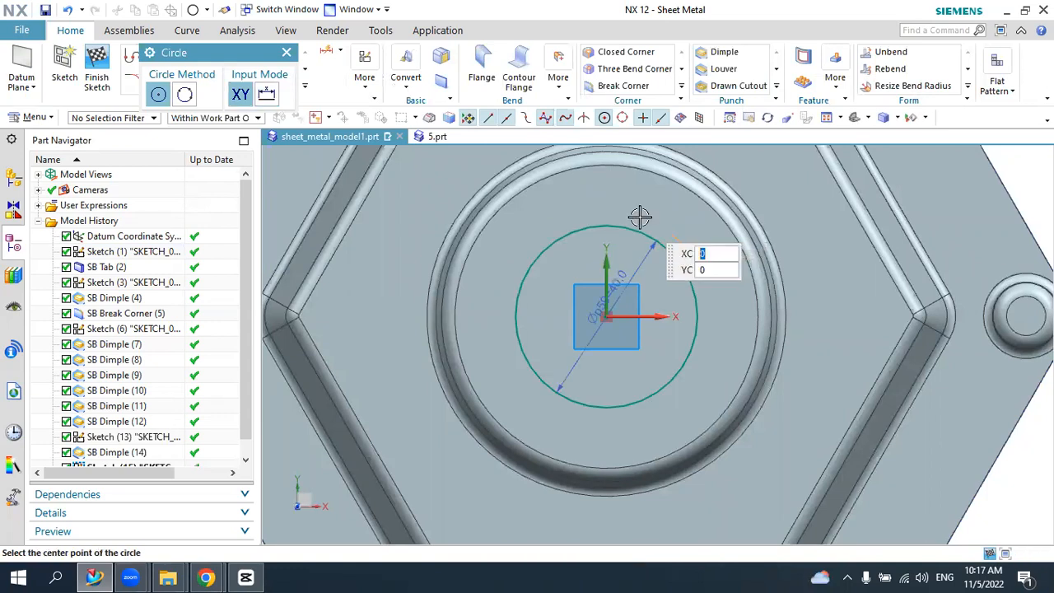
key("Escape")
left_click(96, 56)
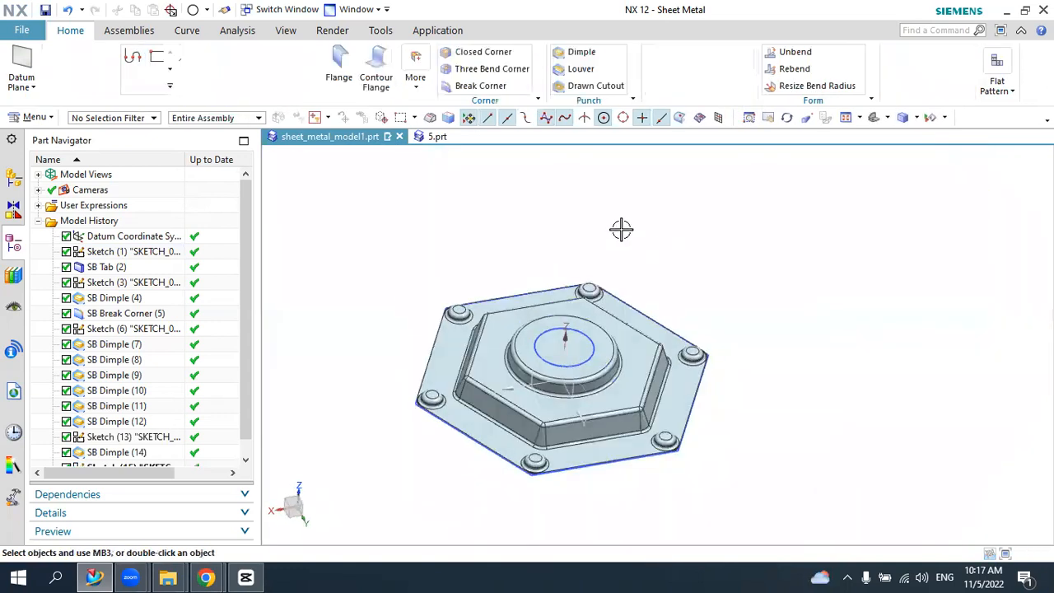
- Cut the 40 mm circle through the central dimple with a Normal Cutout, Thickness method, depth 20 mm
left_click(669, 74)
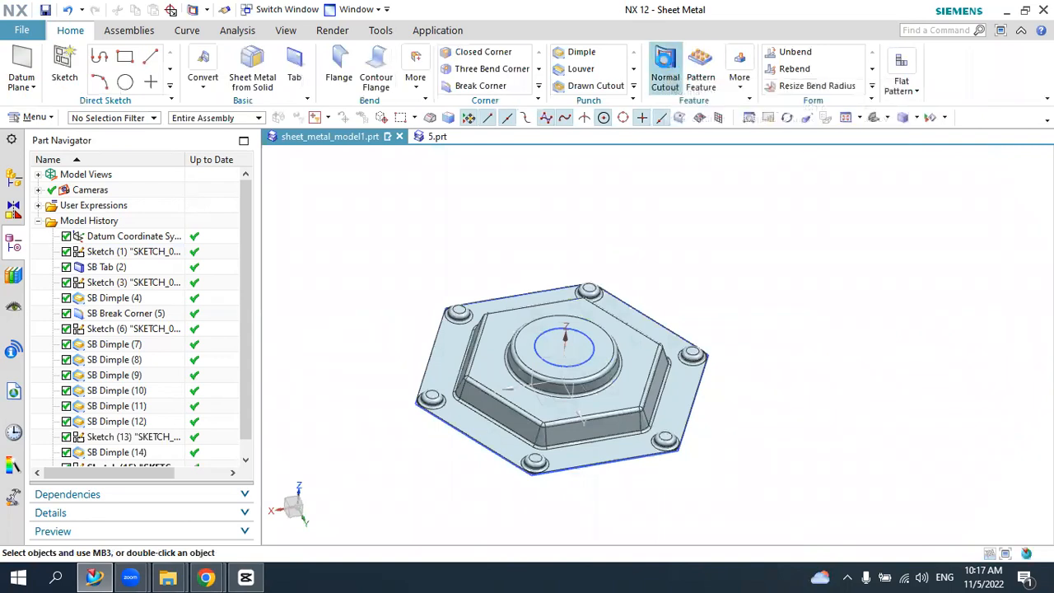
scroll(538, 344, "up", 2)
scroll(538, 344, "up", 1)
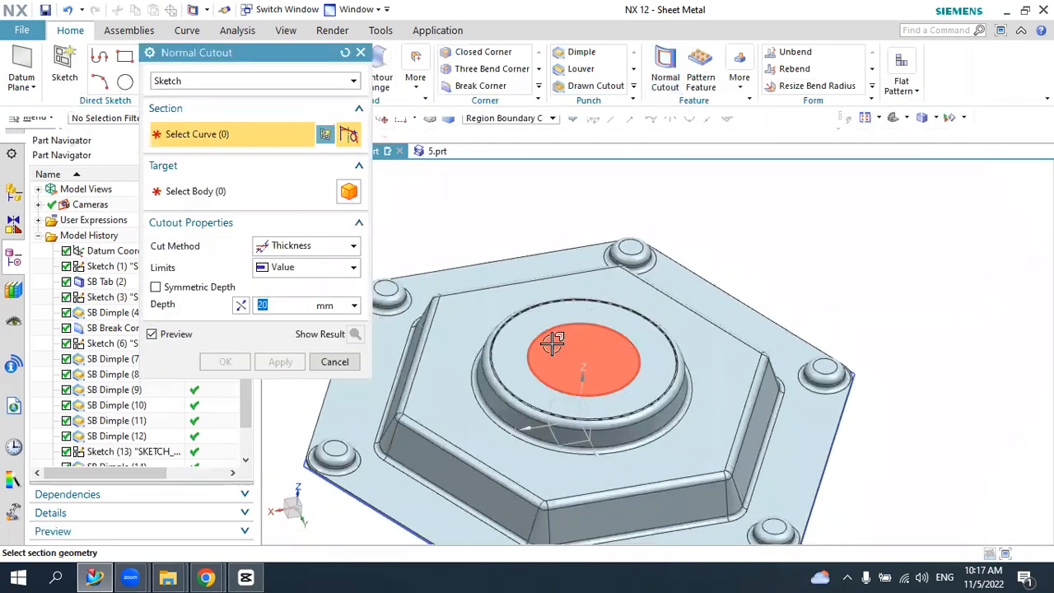
left_click(552, 344)
left_click(226, 362)
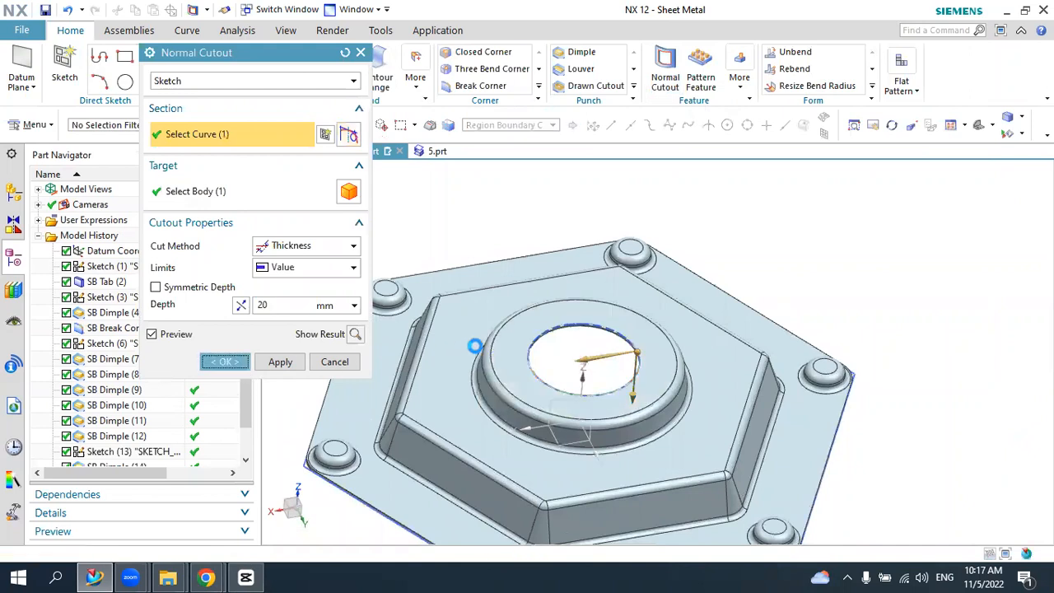
- Create a sketch on the flat top face of one of the small round corner dimples
scroll(501, 337, "down", 3)
mouse_move(544, 353)
middle_mouse_down()
mouse_move(574, 280)
mouse_move(539, 370)
mouse_move(544, 350)
middle_mouse_up()
left_click(79, 76)
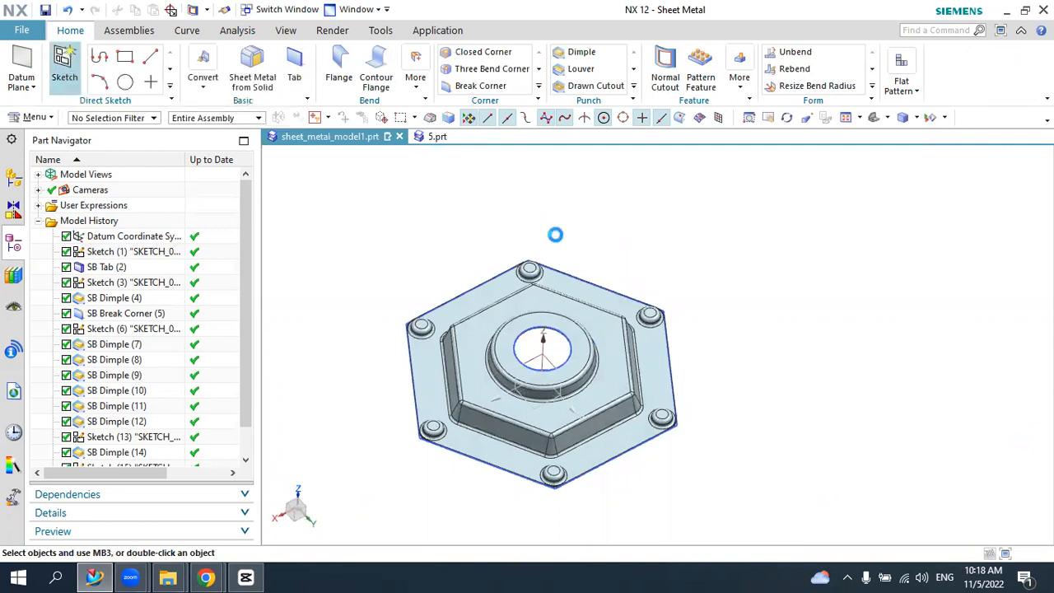
scroll(519, 268, "up", 5)
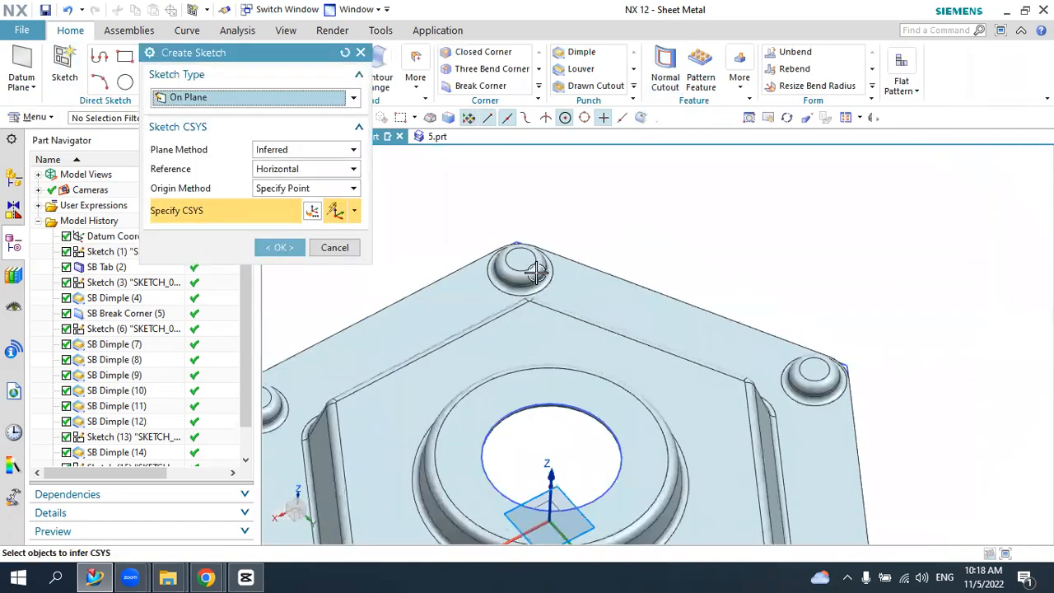
left_click(501, 262)
left_click(280, 247)
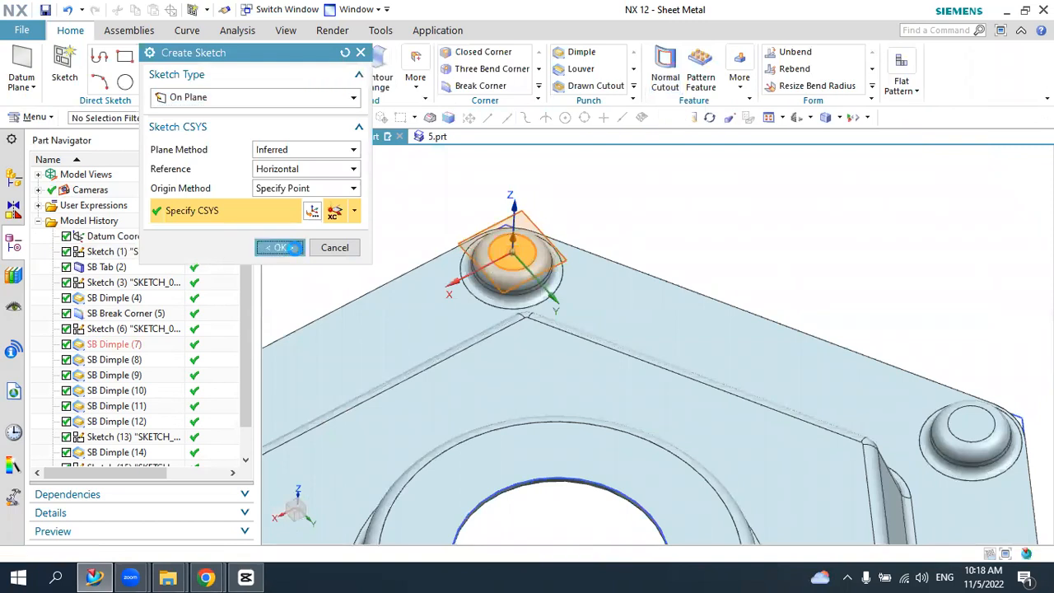
scroll(500, 353, "down", 5)
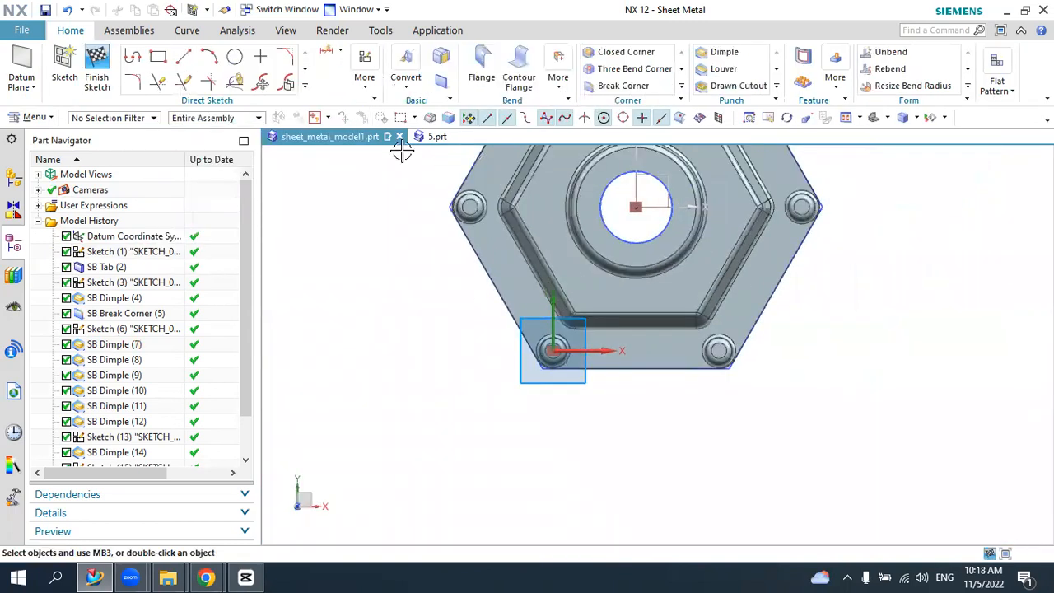
- Draw a 4 mm diameter circle centered on the sketch origin of the corner dimple
left_click(236, 57)
scroll(544, 353, "up", 6)
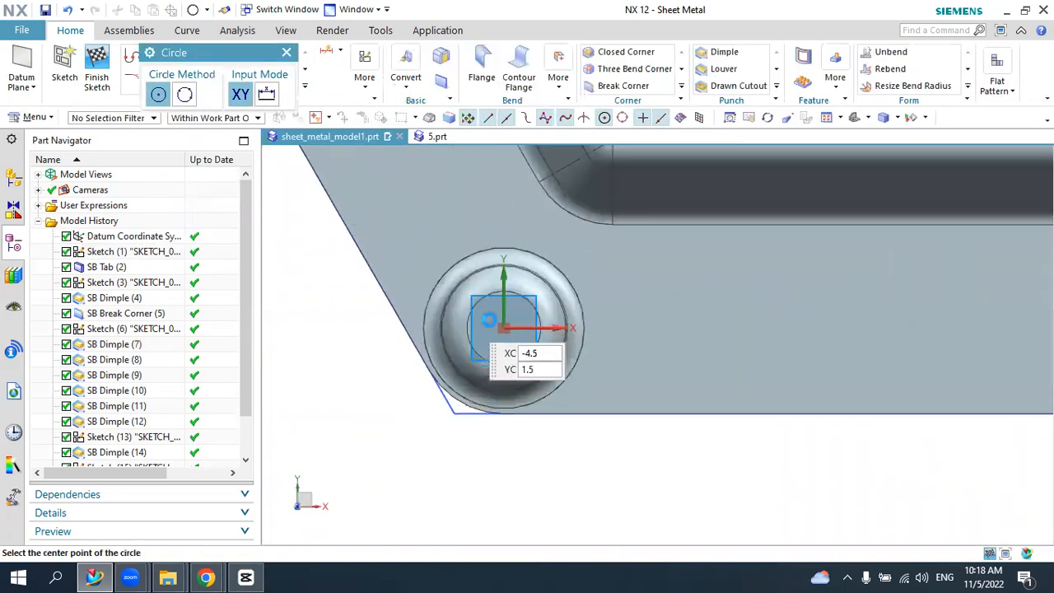
left_click(525, 336)
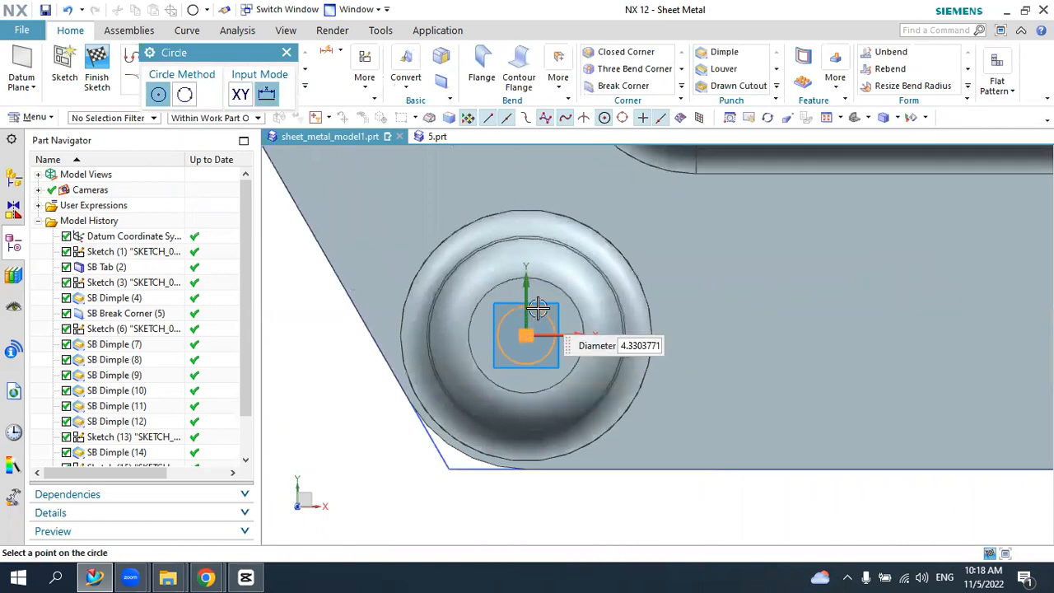
type("4")
key("Return")
- Place 4 mm circles at the centers of the left, upper-left and upper-right corner dimples
scroll(538, 308, "down", 5)
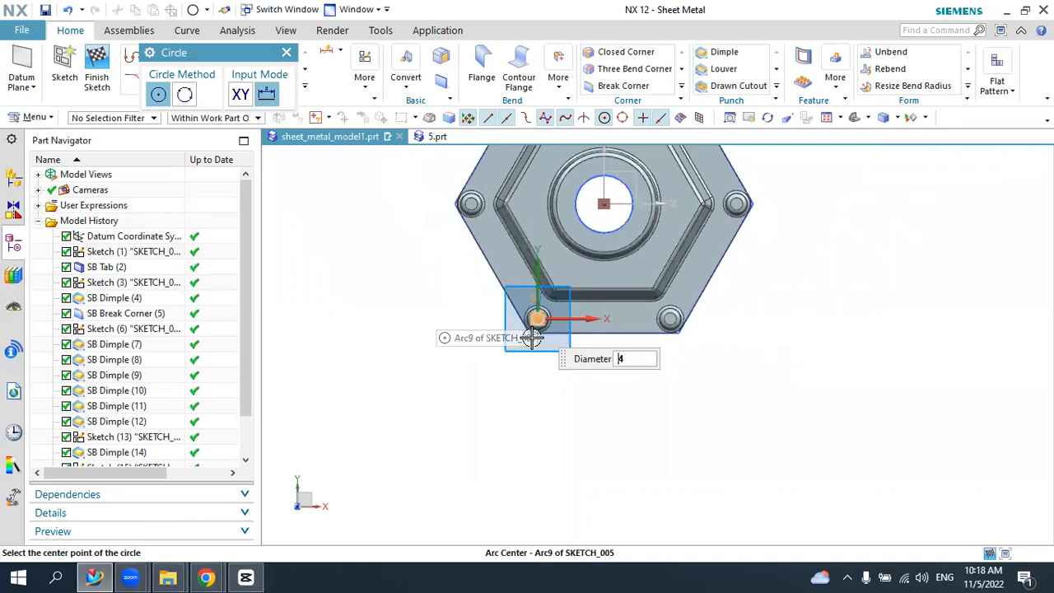
scroll(504, 248, "up", 4)
scroll(466, 308, "up", 3)
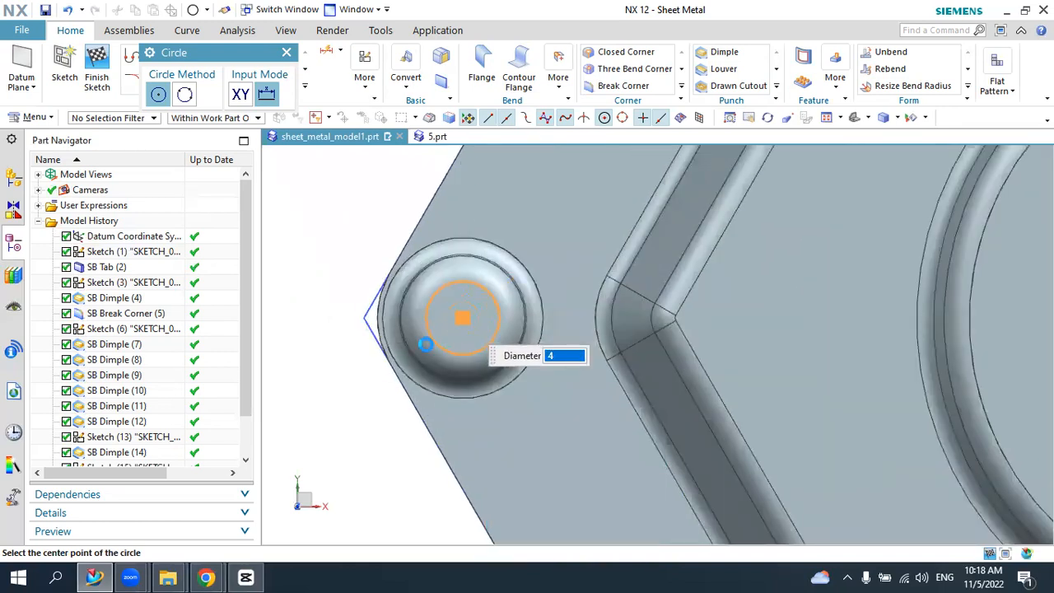
scroll(462, 317, "down", 5)
scroll(467, 206, "up", 3)
scroll(466, 206, "up", 3)
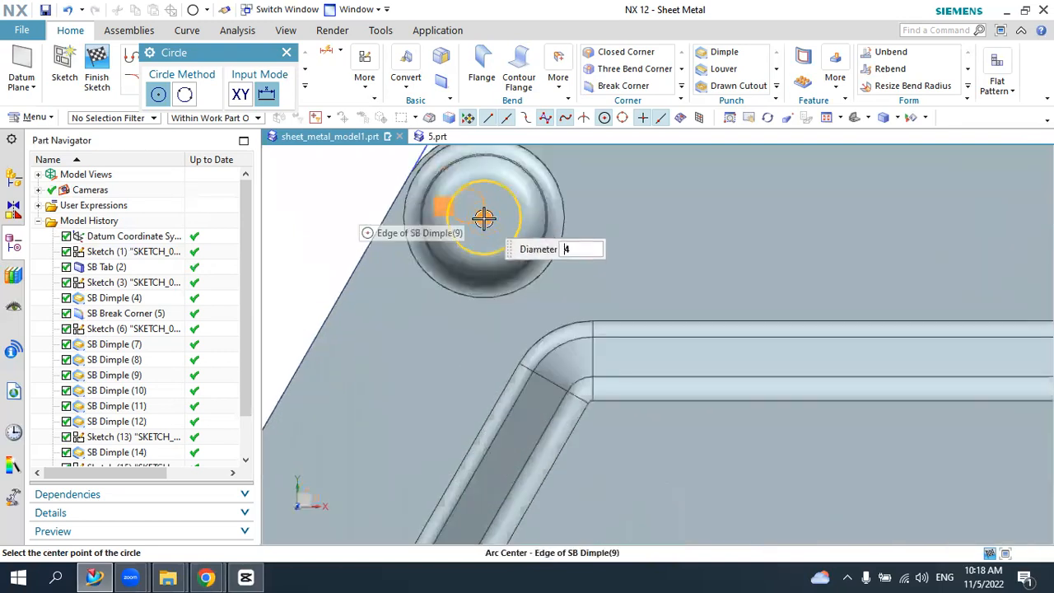
scroll(508, 249, "down", 5)
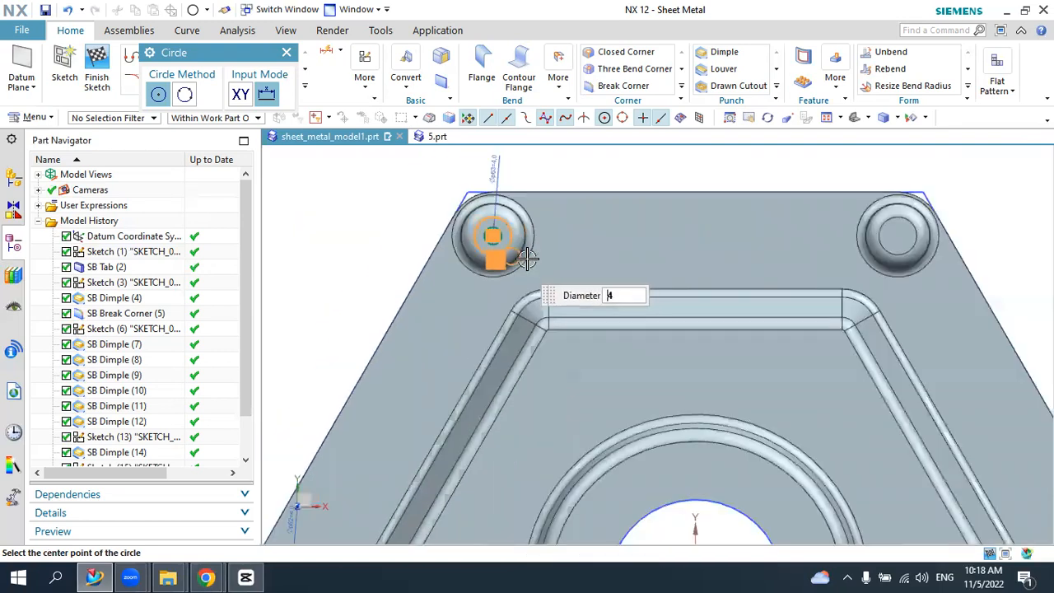
scroll(737, 268, "up", 4)
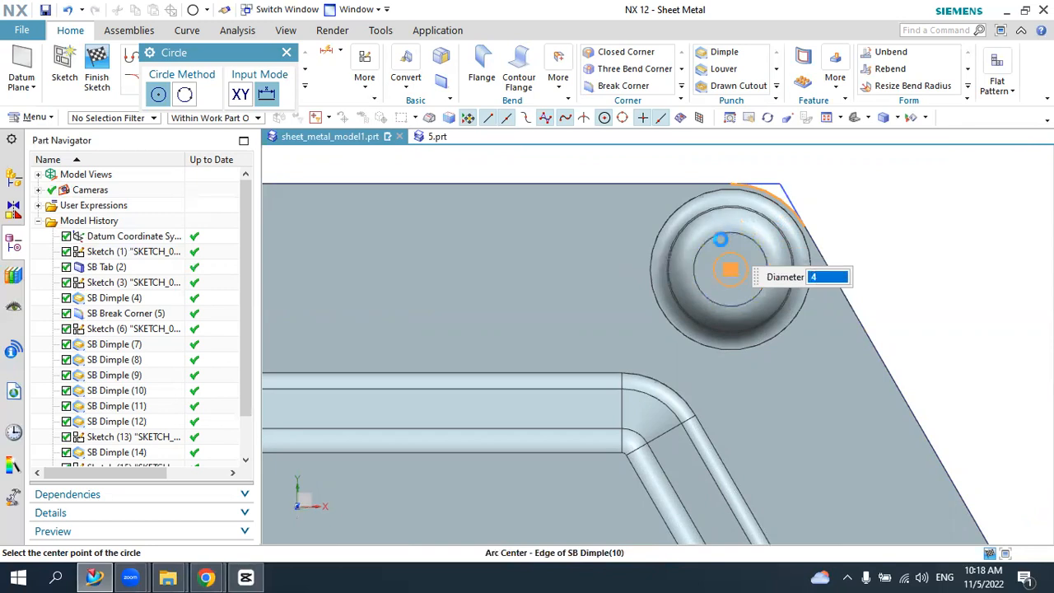
- Place 4 mm circles at the centers of the right and lower-right corner dimples and finish the sketch
scroll(654, 239, "down", 4)
scroll(752, 387, "up", 5)
scroll(752, 387, "up", 3)
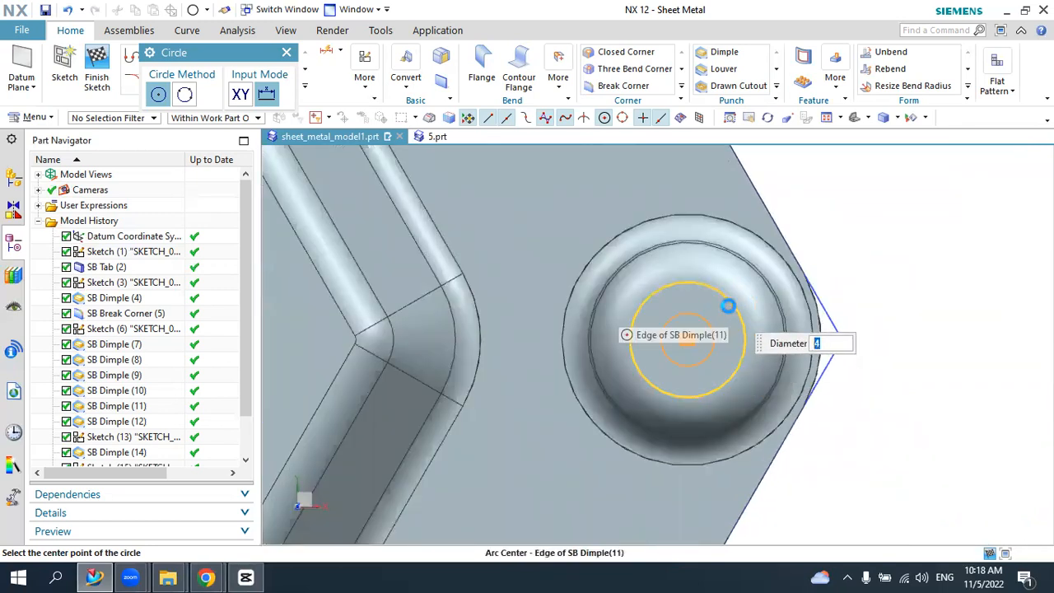
left_click(701, 322)
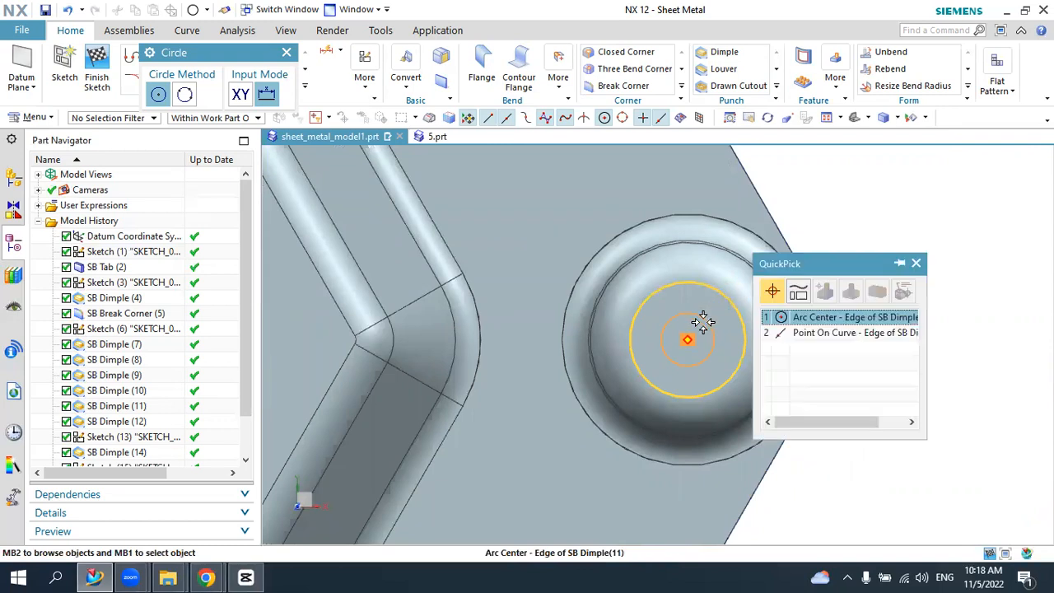
left_click(782, 317)
scroll(786, 309, "down", 6)
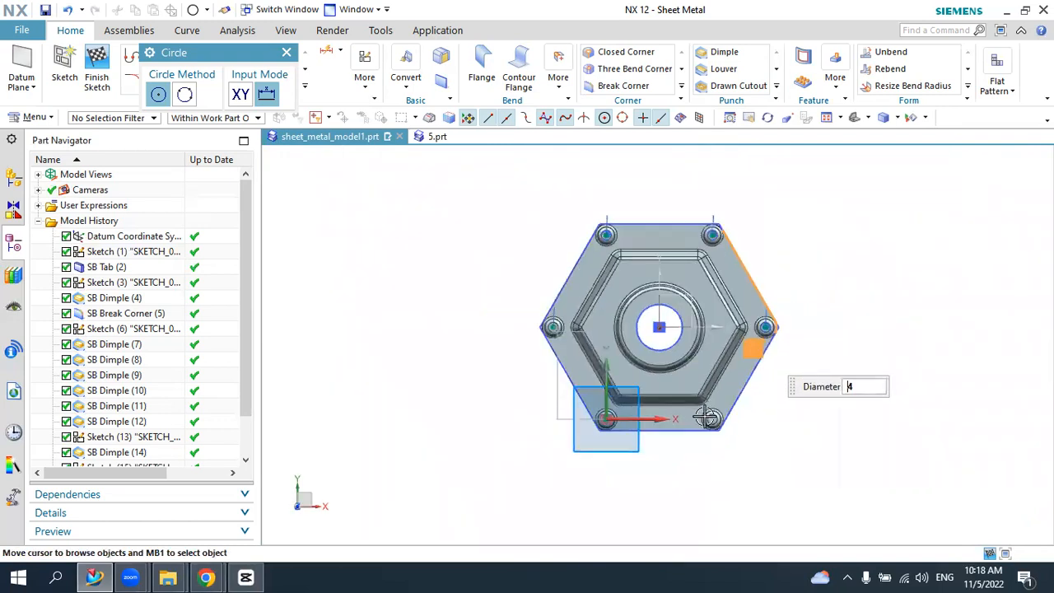
scroll(706, 418, "up", 6)
scroll(743, 442, "up", 3)
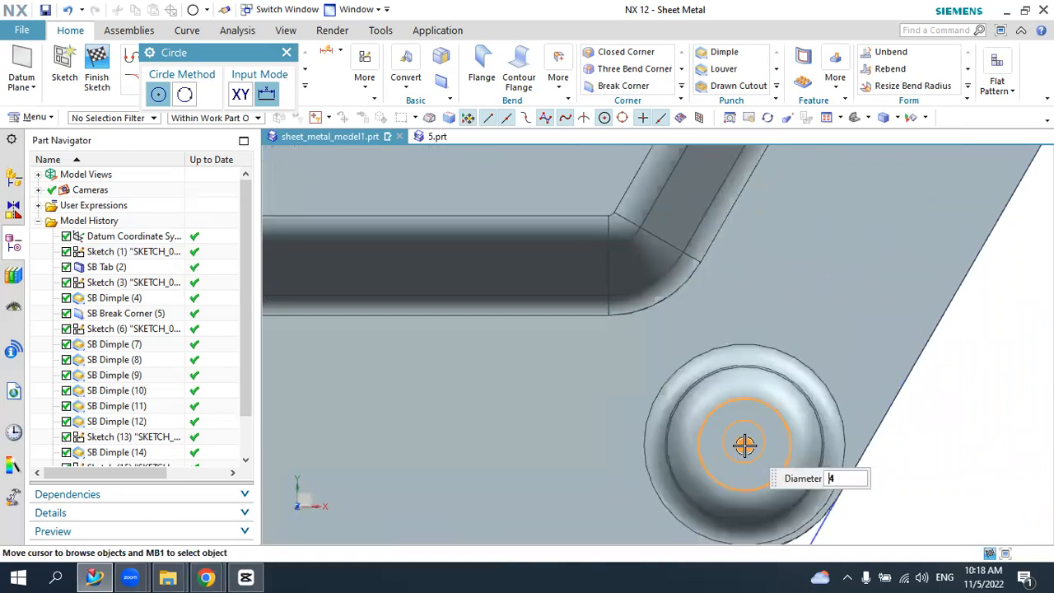
key("Return")
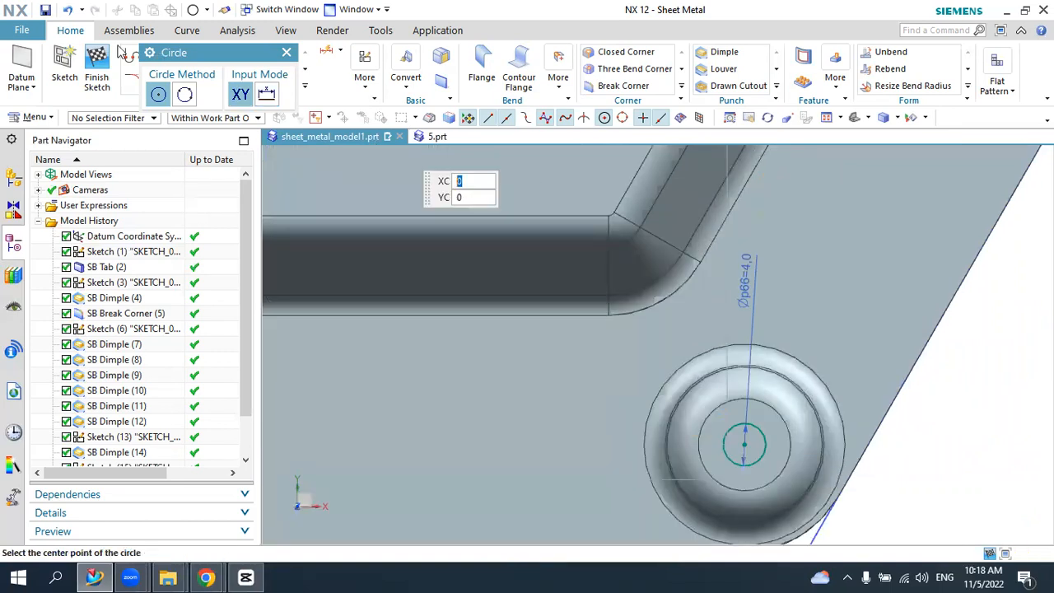
key("Escape")
key("Home")
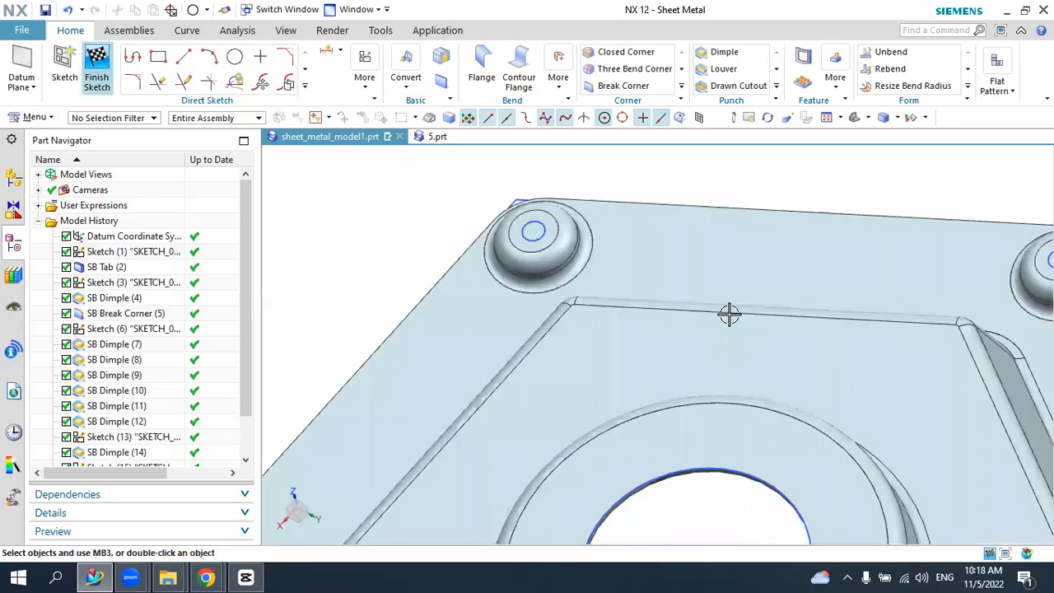
key("ctrl+q")
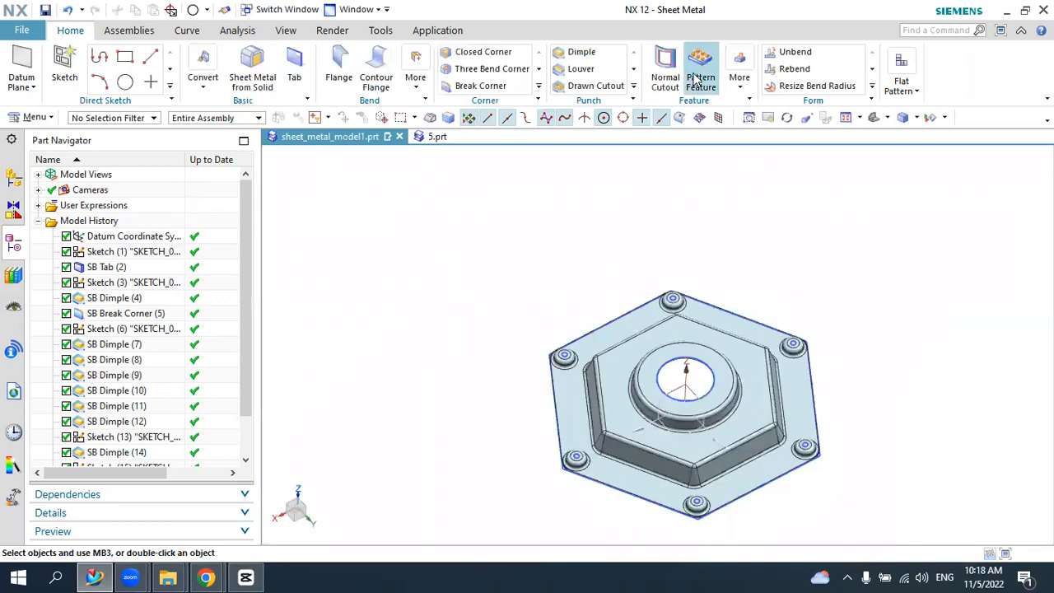
- Start a 20 mm deep Normal Cutout using the 4 mm circles on three adjacent corner dimples as its section
left_click(667, 72)
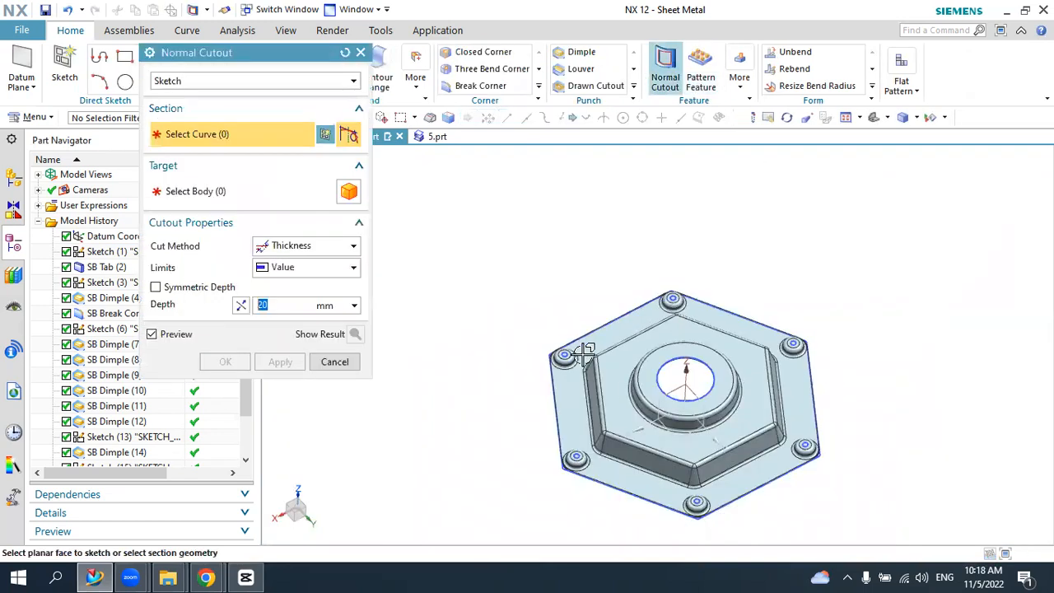
scroll(613, 378, "up", 8)
left_click(630, 387)
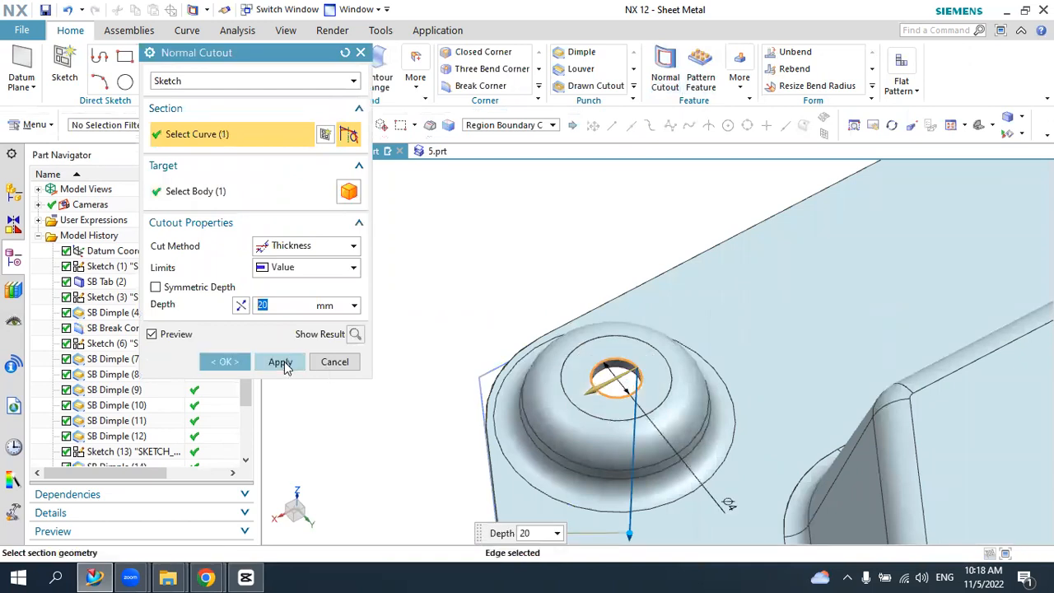
scroll(582, 358, "down", 5)
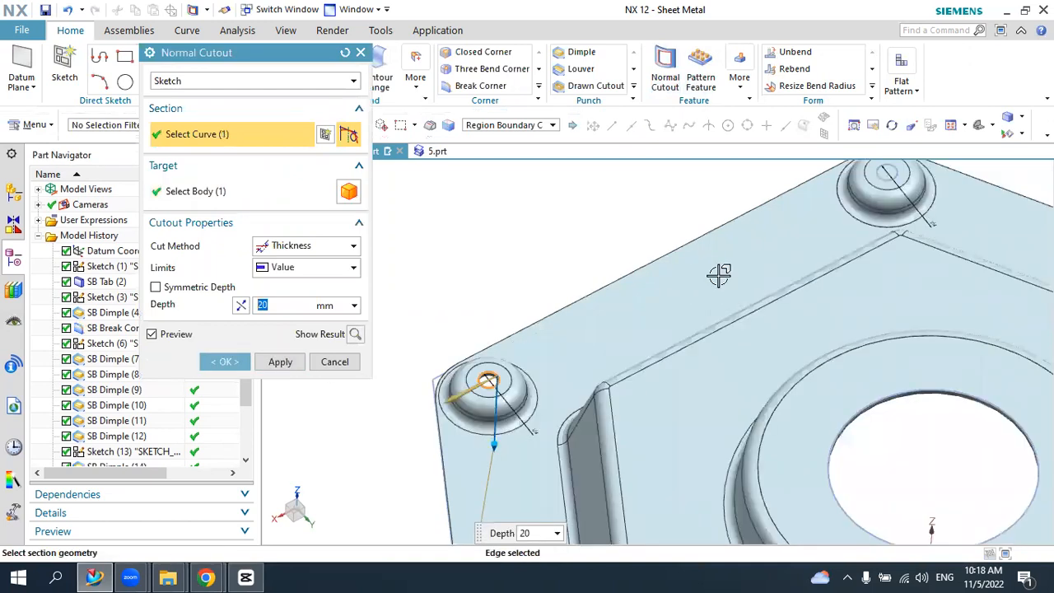
scroll(670, 283, "up", 3)
left_click(661, 273)
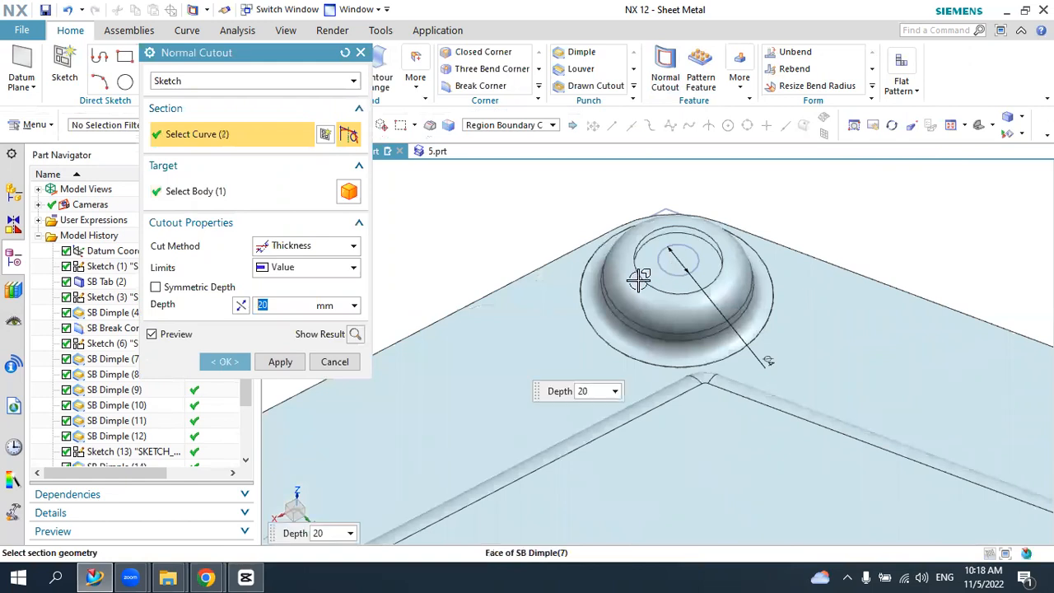
scroll(878, 355, "down", 4)
scroll(754, 336, "up", 5)
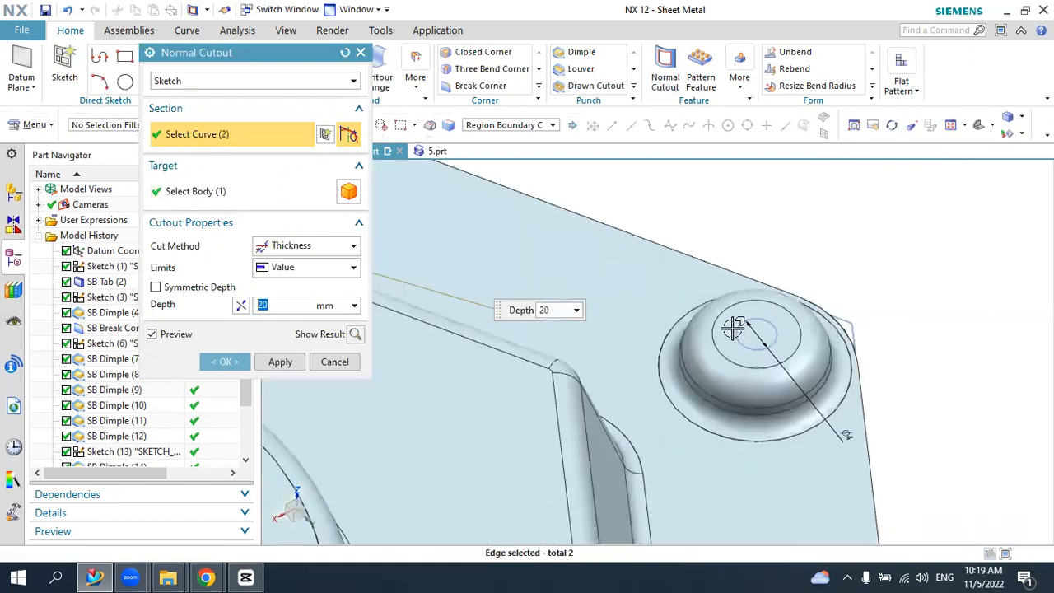
scroll(770, 305, "up", 2)
left_click(774, 304)
scroll(774, 306, "down", 3)
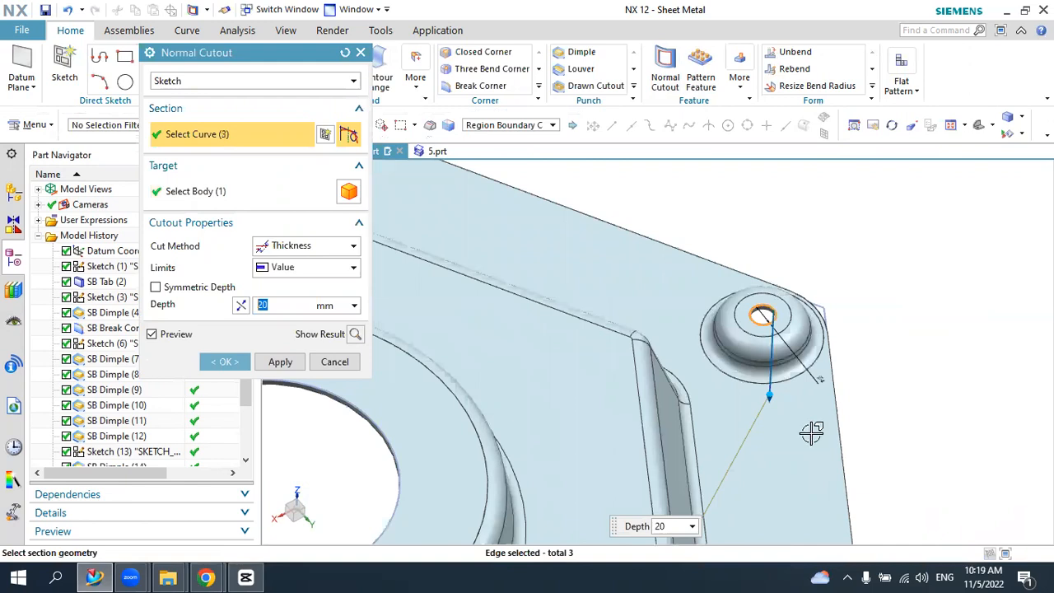
- Add the 4 mm circles on the remaining three corner dimples to the section and create the Normal Cutout
middle_click_drag(811, 433, 738, 431)
scroll(741, 419, "up", 2)
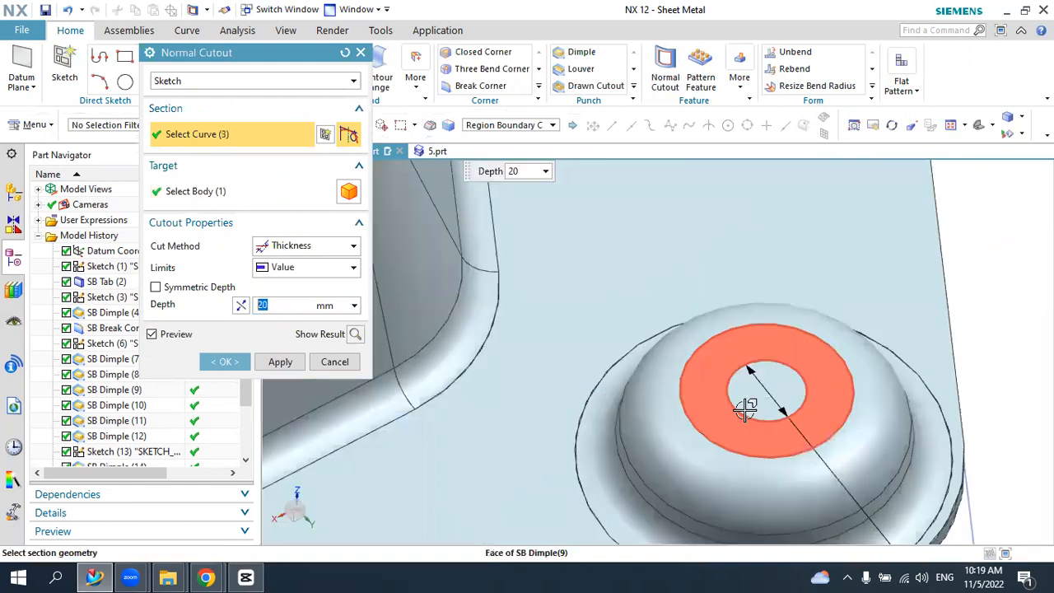
left_click(757, 402)
scroll(869, 359, "down", 3)
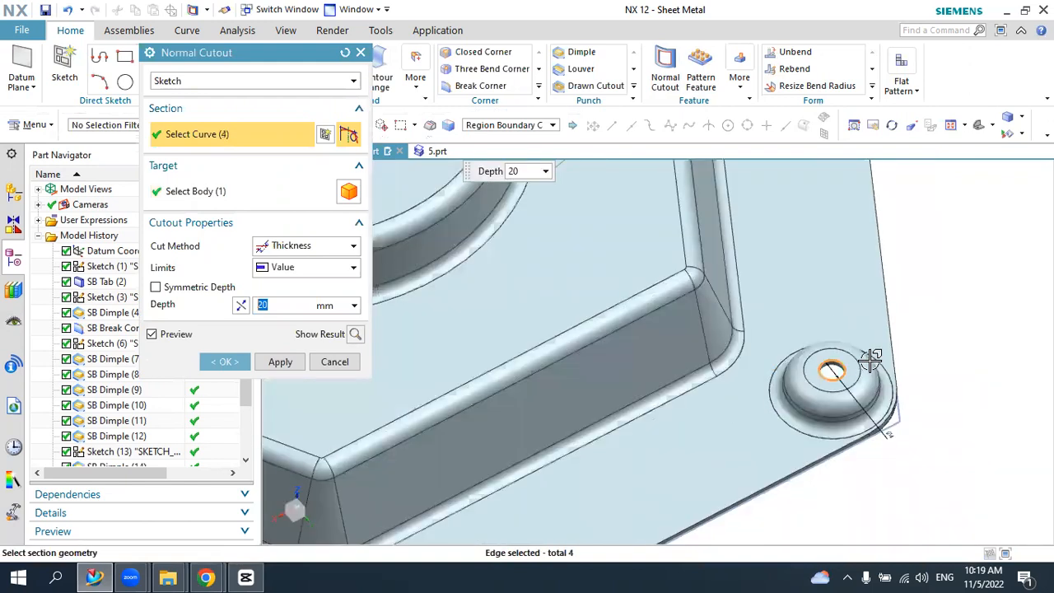
middle_click_drag(871, 360, 565, 452)
scroll(565, 453, "up", 3)
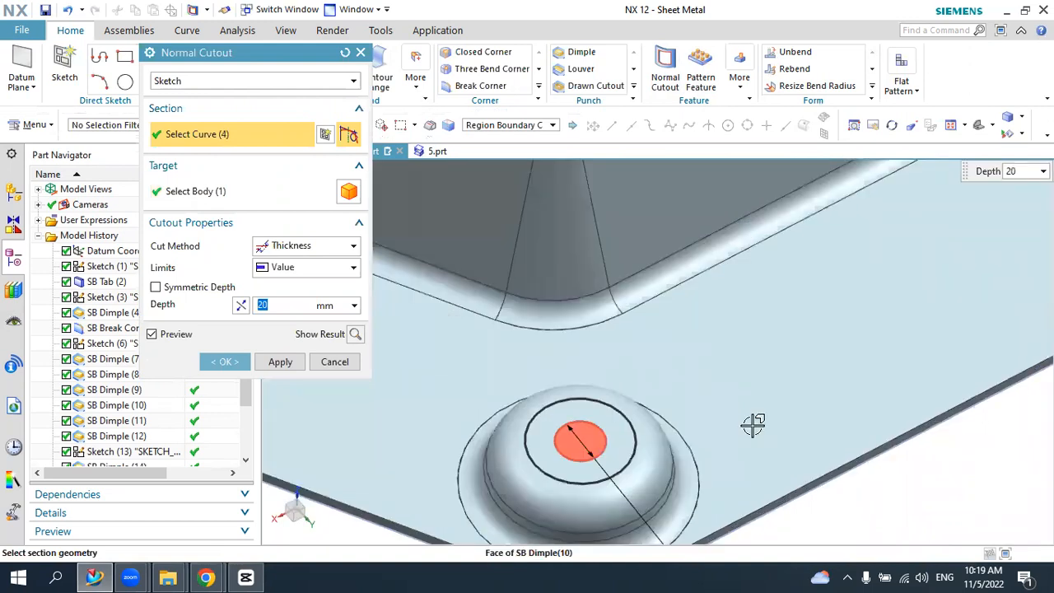
scroll(808, 419, "down", 5)
scroll(415, 337, "up", 4)
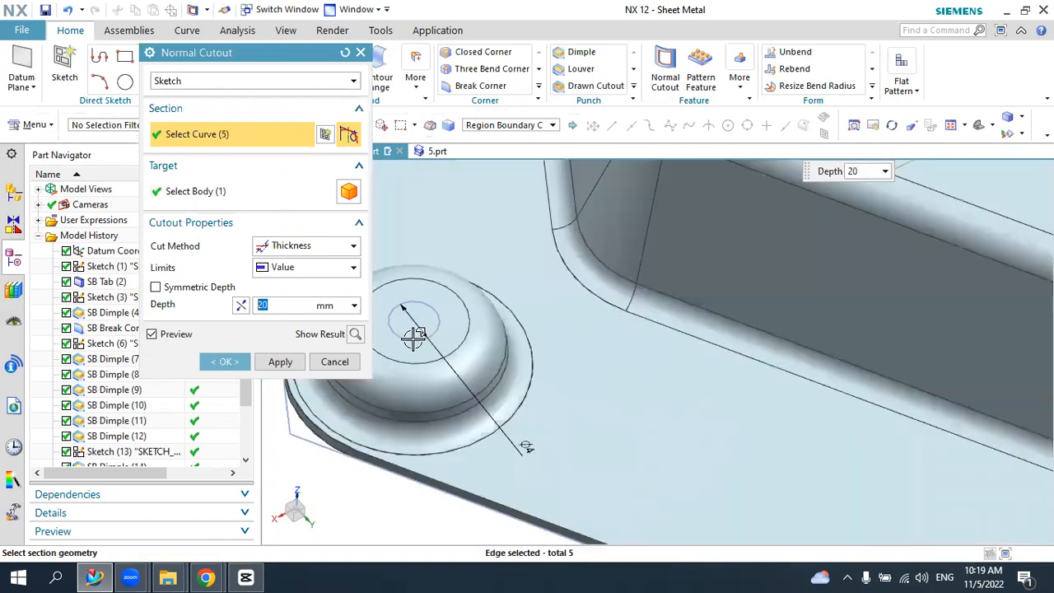
scroll(599, 370, "down", 1)
scroll(552, 399, "down", 4)
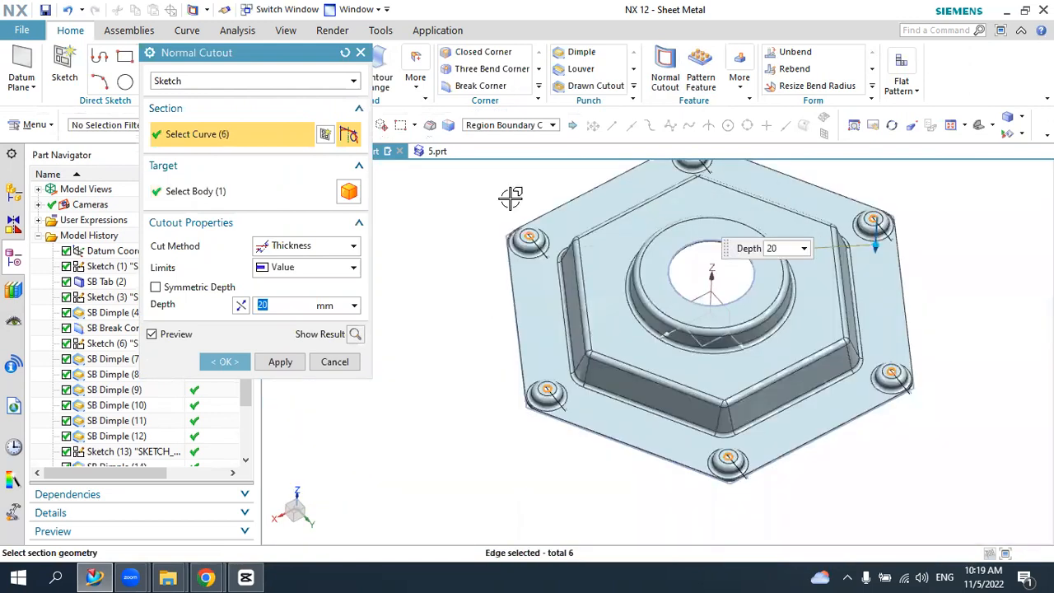
scroll(508, 218, "up", 4)
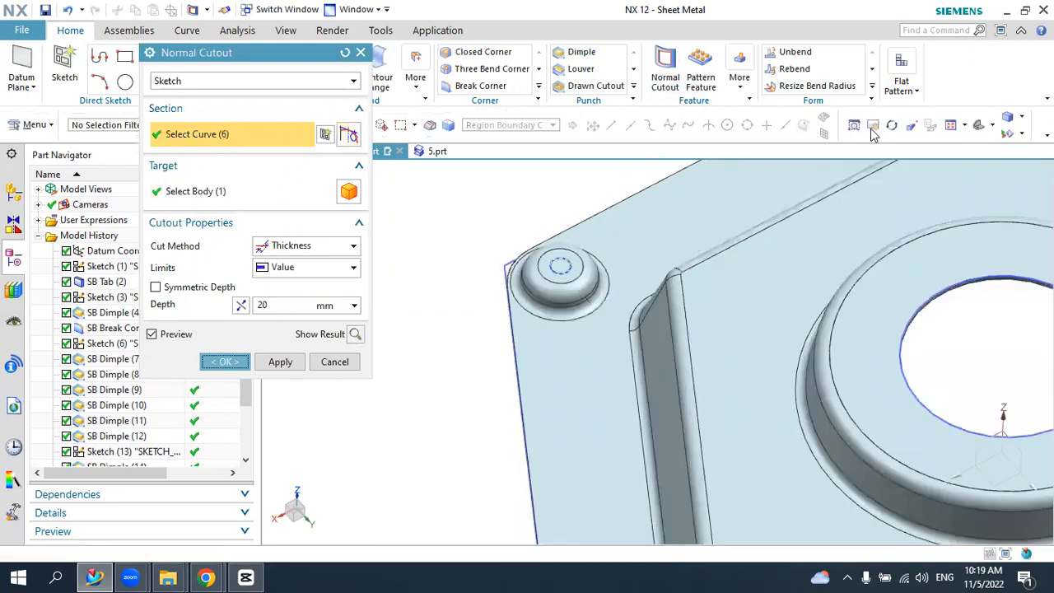
key("ctrl+f")
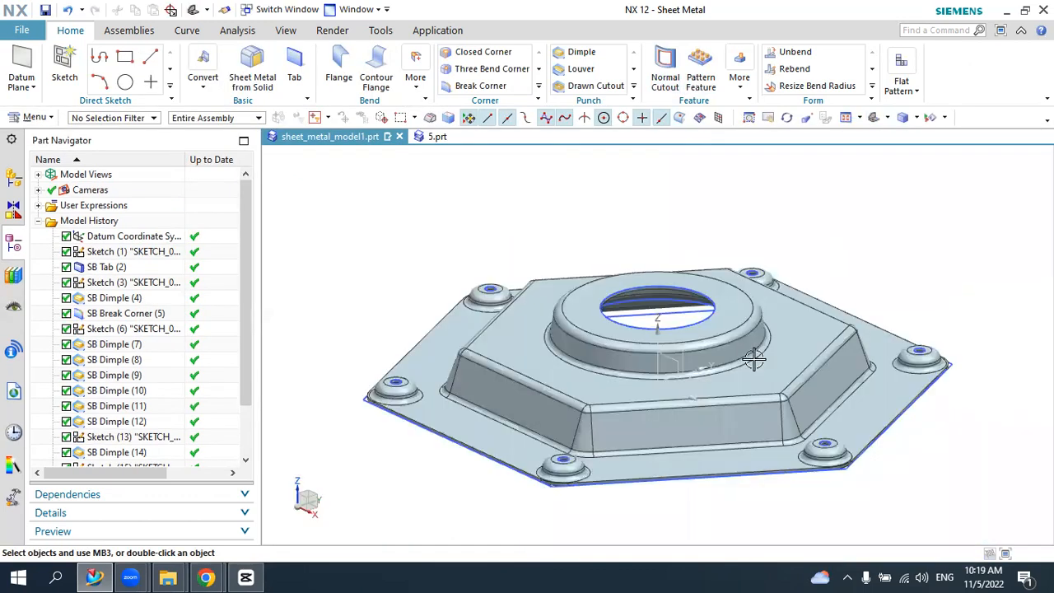
middle_click_drag(762, 301, 754, 322)
middle_click_drag(733, 357, 922, 132)
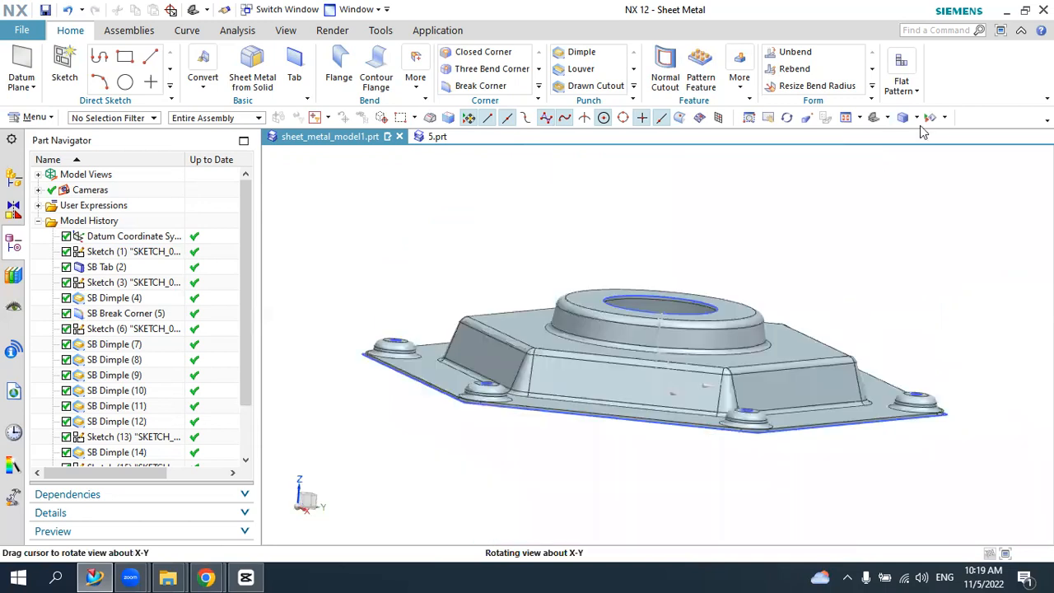
- Hide all sketches in the hexagonal plate model and inspect the finished body from several angles
left_click(930, 119)
left_click(930, 119)
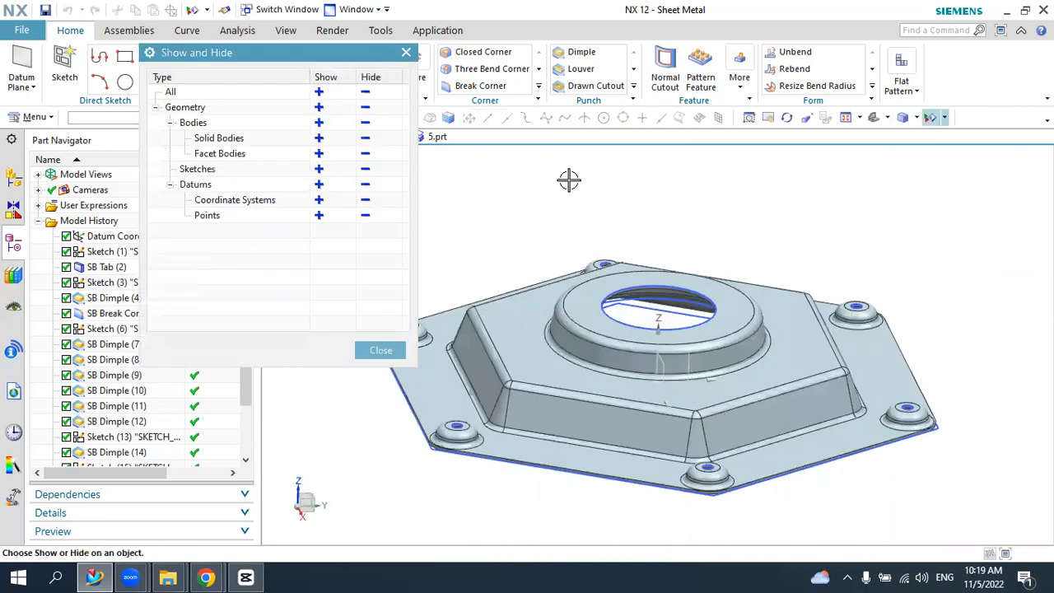
left_click(365, 169)
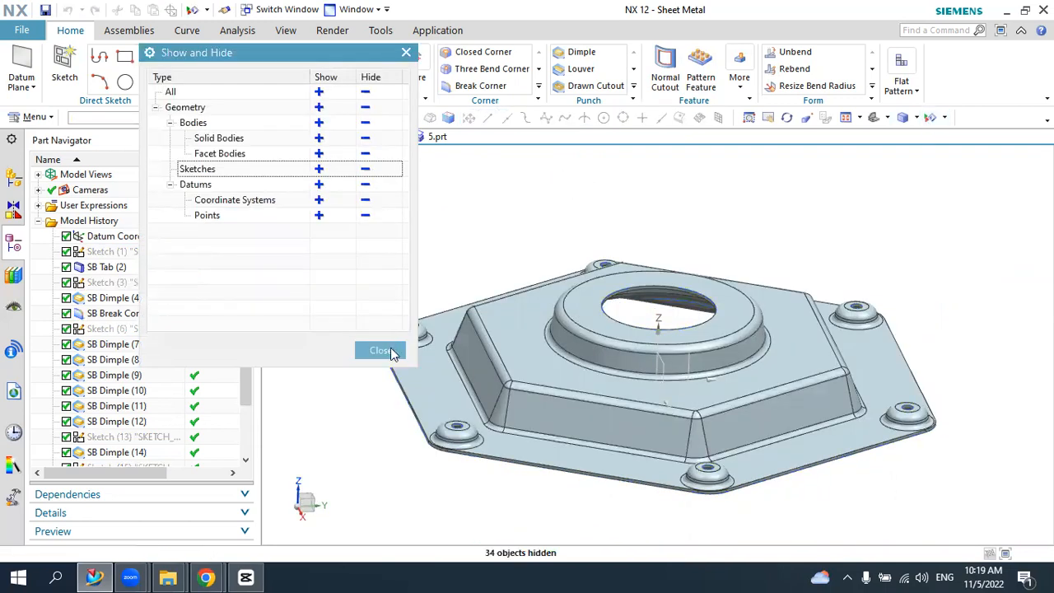
key("Escape")
left_click(880, 113)
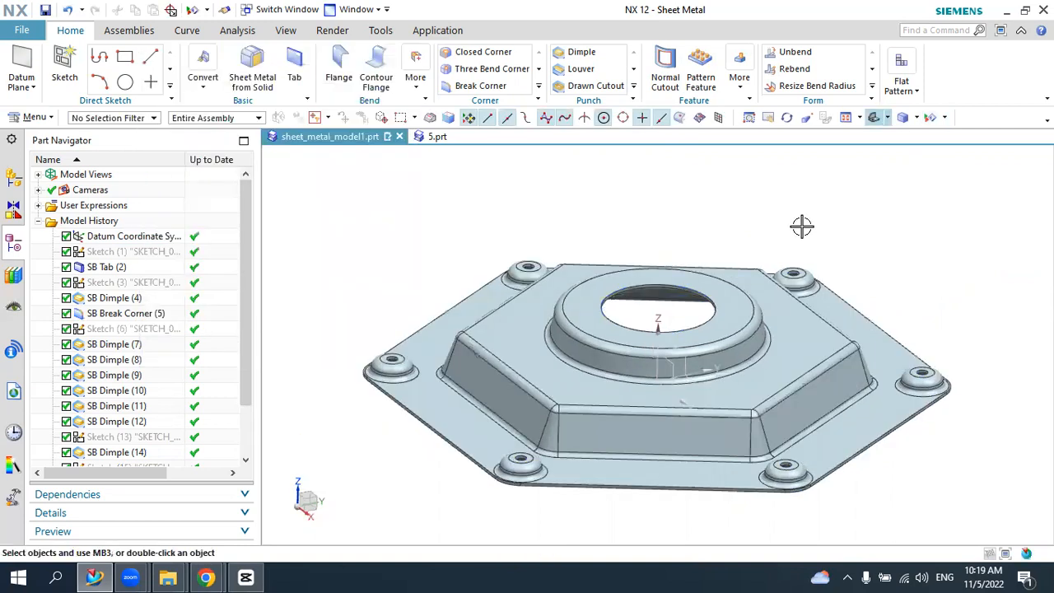
middle_click_drag(747, 317, 747, 361)
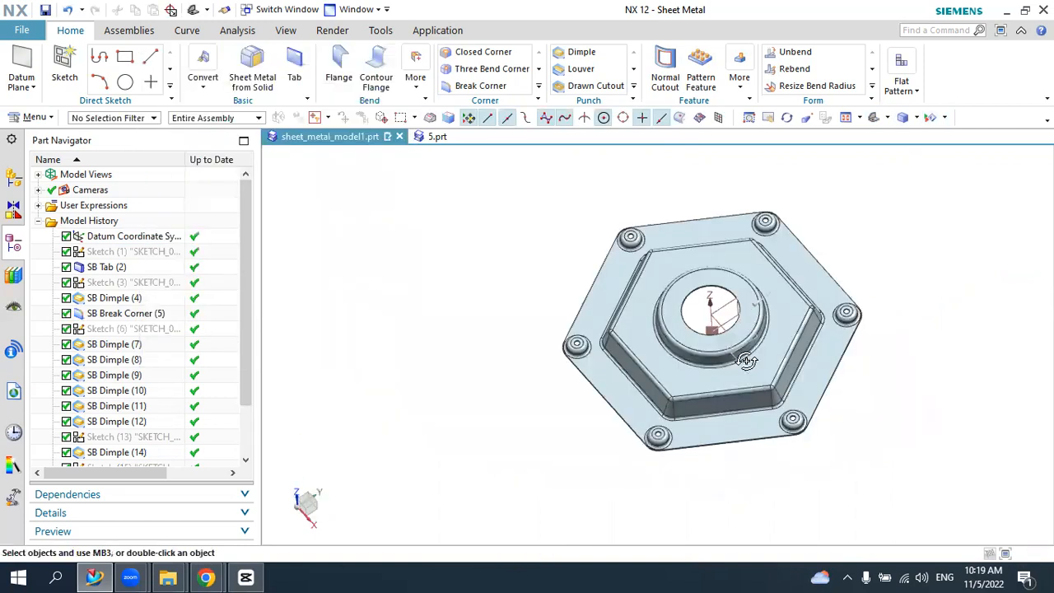
middle_click_drag(738, 324, 600, 343)
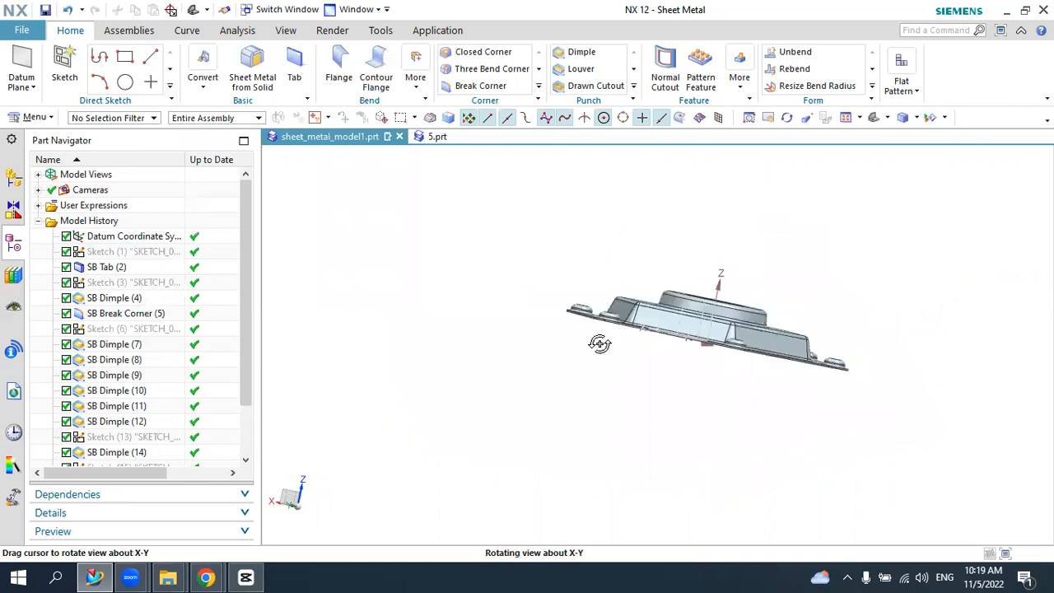
middle_click_drag(513, 222, 509, 214)
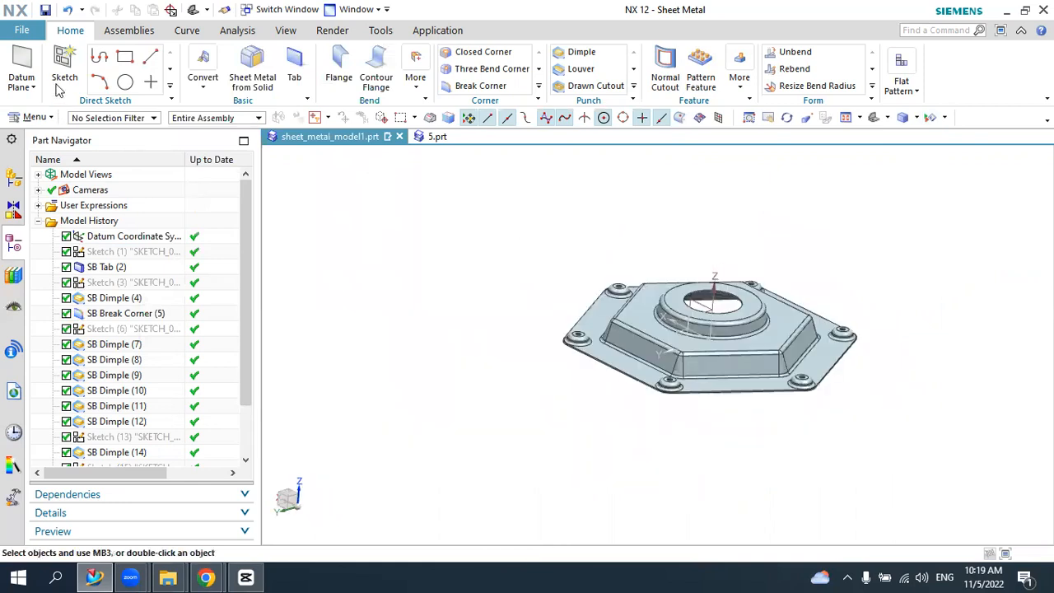
- Open reference part 6 from the 4_Sheet metal folder and examine its shape
left_click(22, 31)
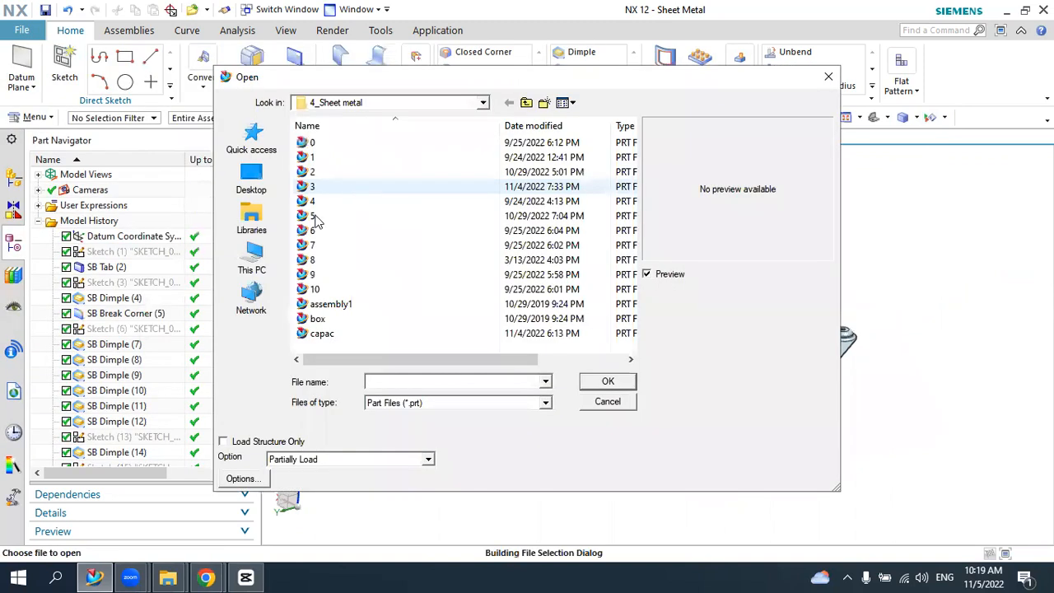
left_click(313, 216)
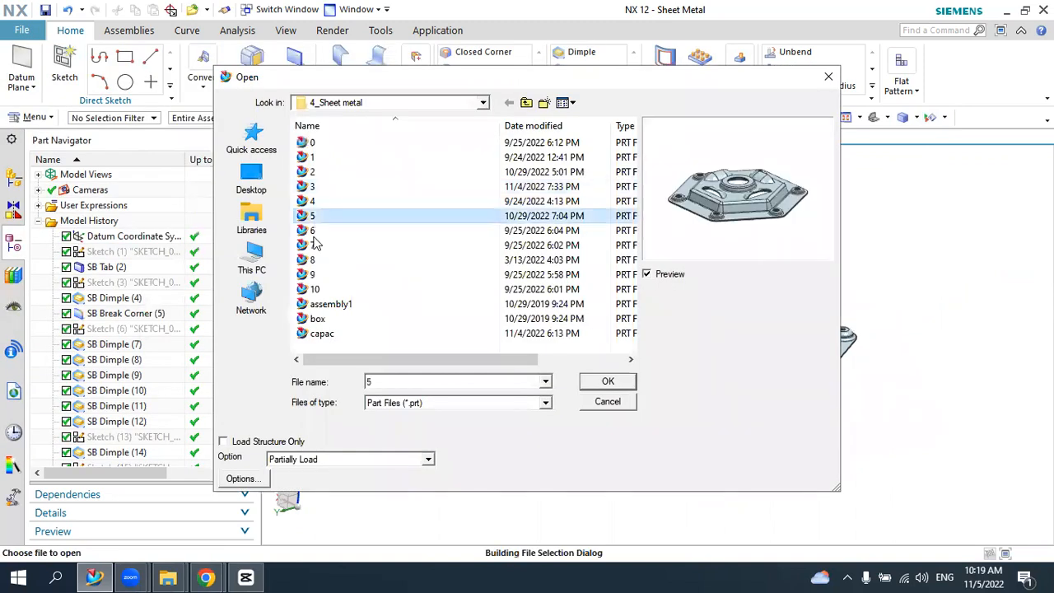
left_click(313, 236)
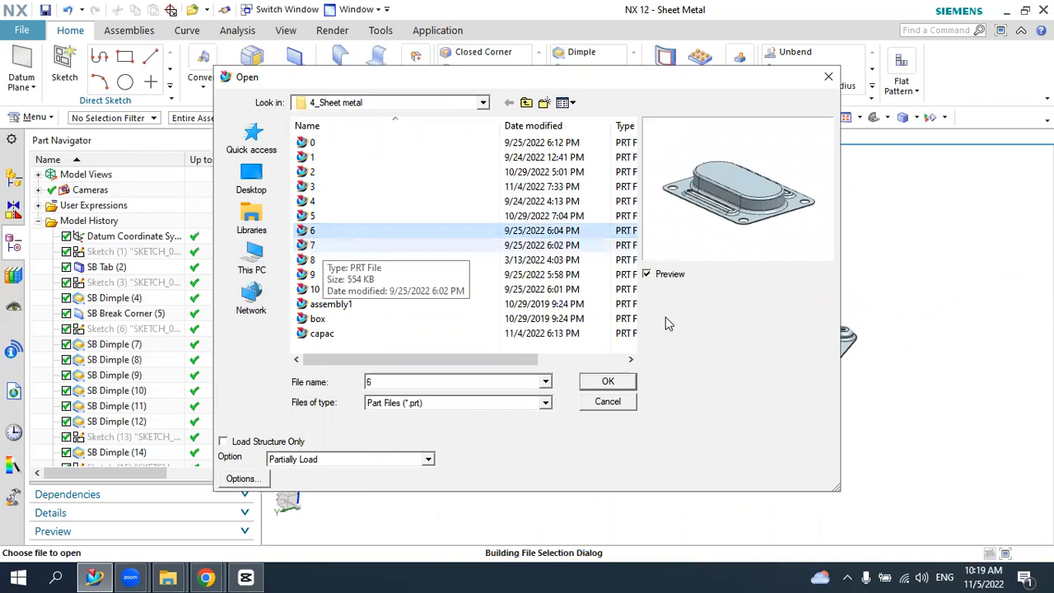
left_click(626, 380)
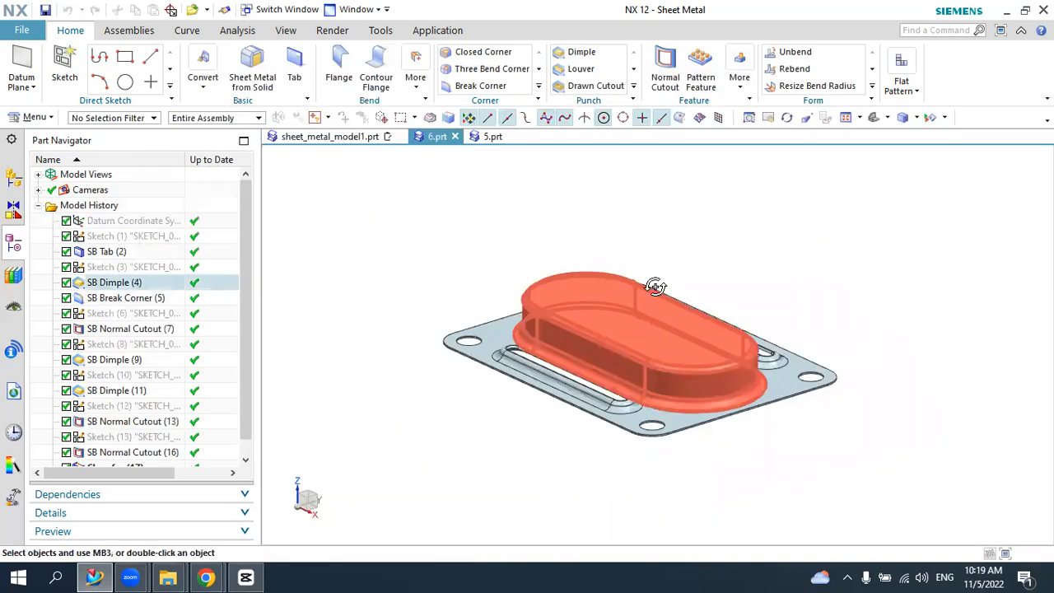
middle_click_drag(655, 286, 338, 170)
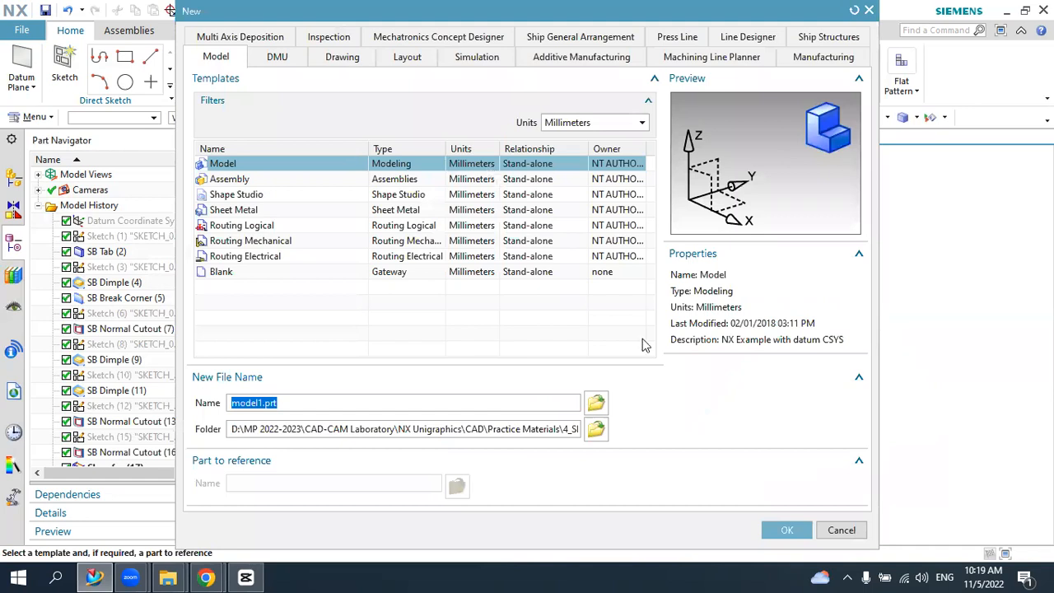
- Create the new Sheet Metal part sheet_metal_model2.prt in millimetres and give its view a white background
left_click(230, 198)
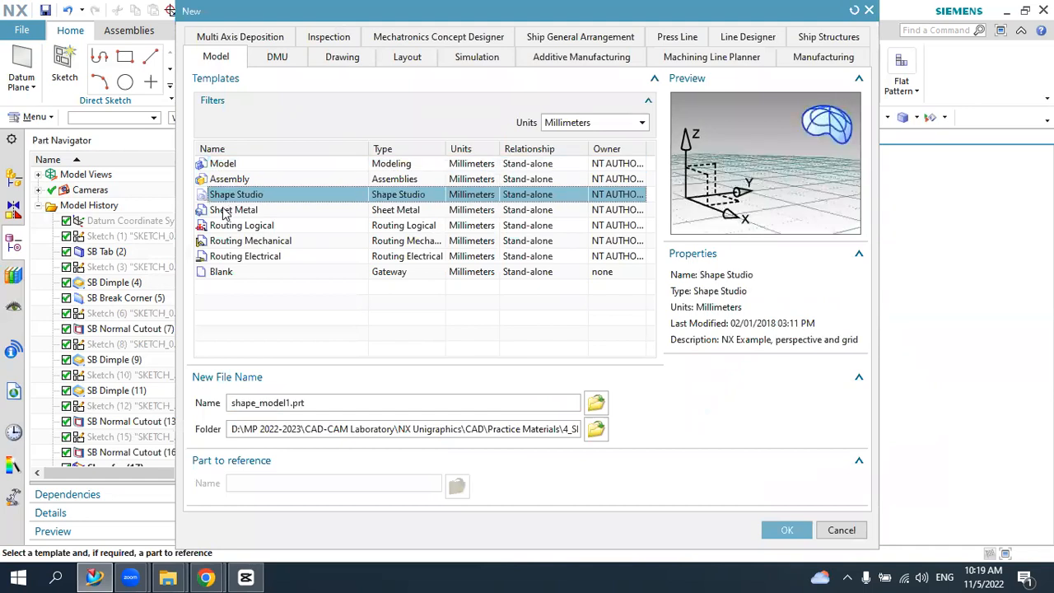
left_click(224, 213)
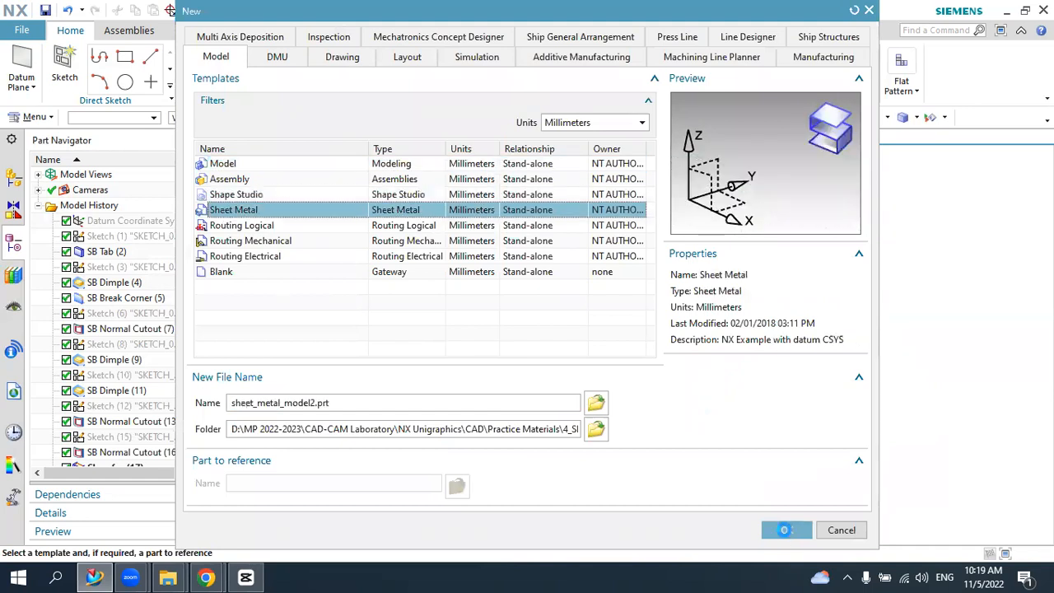
left_click(784, 530)
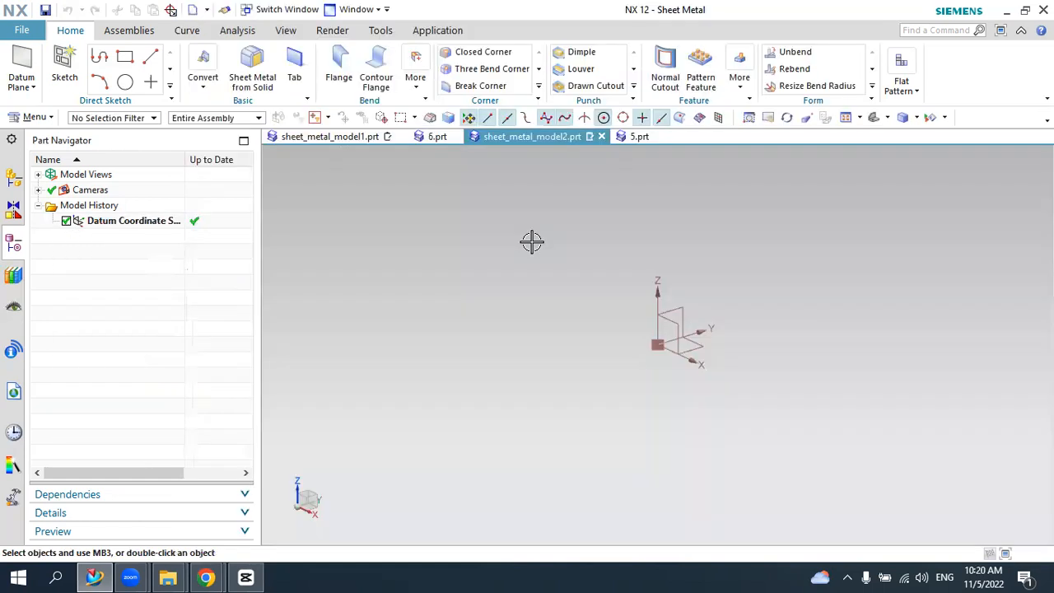
right_click(468, 221)
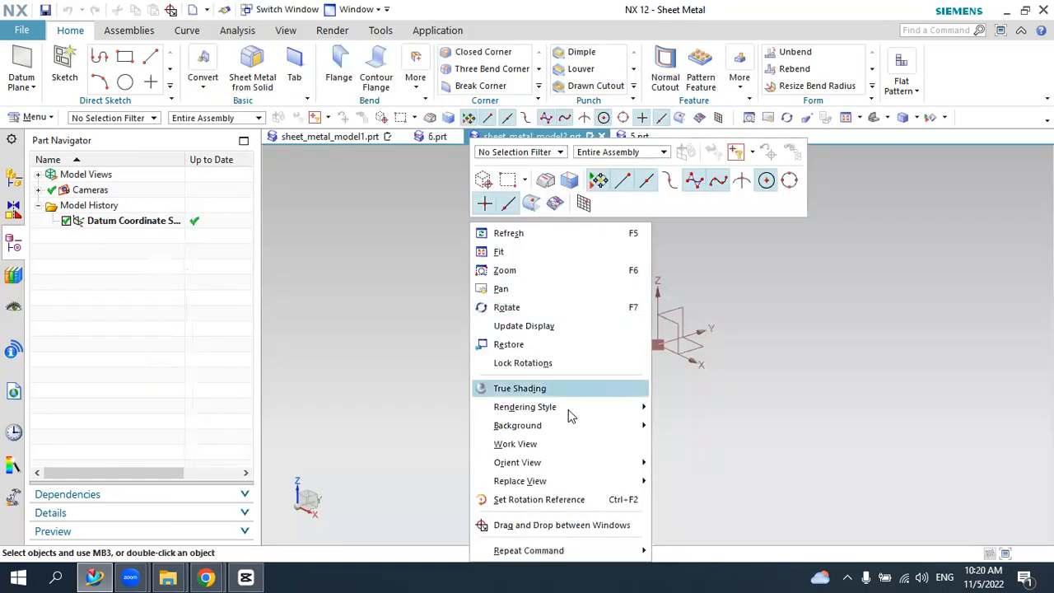
mouse_move(576, 426)
left_click(688, 429)
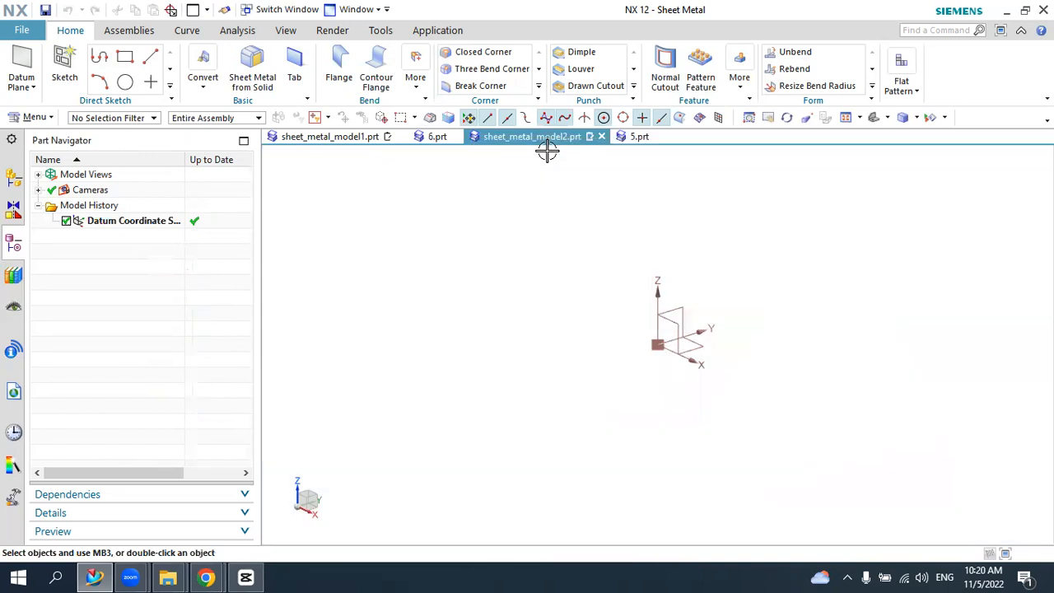
- Close the parts 5.prt and sheet_metal_model1.prt
left_click(639, 137)
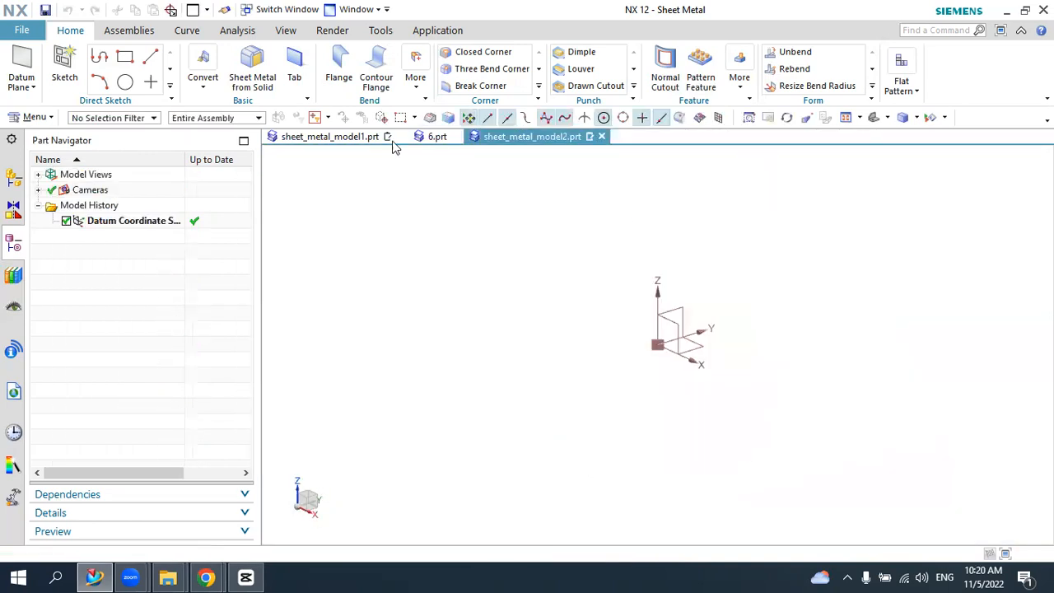
left_click(354, 138)
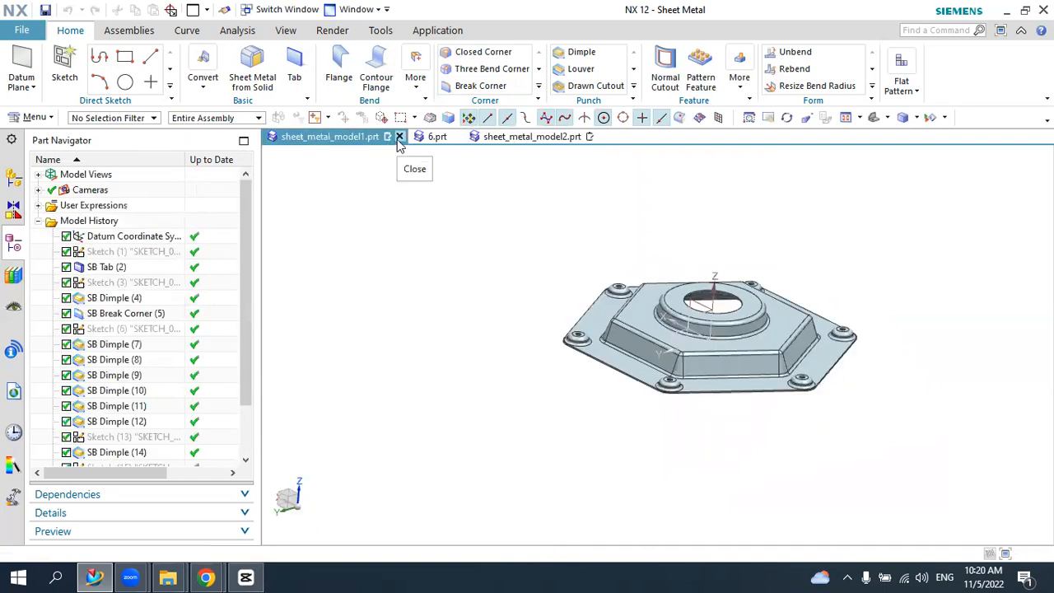
left_click(399, 138)
left_click(519, 318)
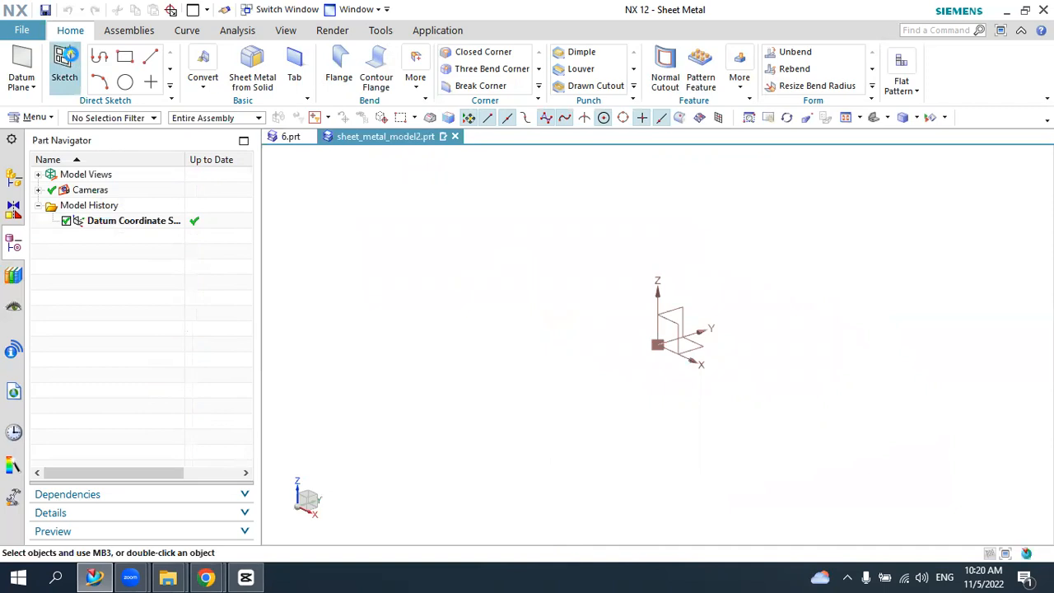
- Sketch a rectangle from its center on the XY plane, about 88 mm wide and 53 mm high, centered on the origin
left_click(66, 59)
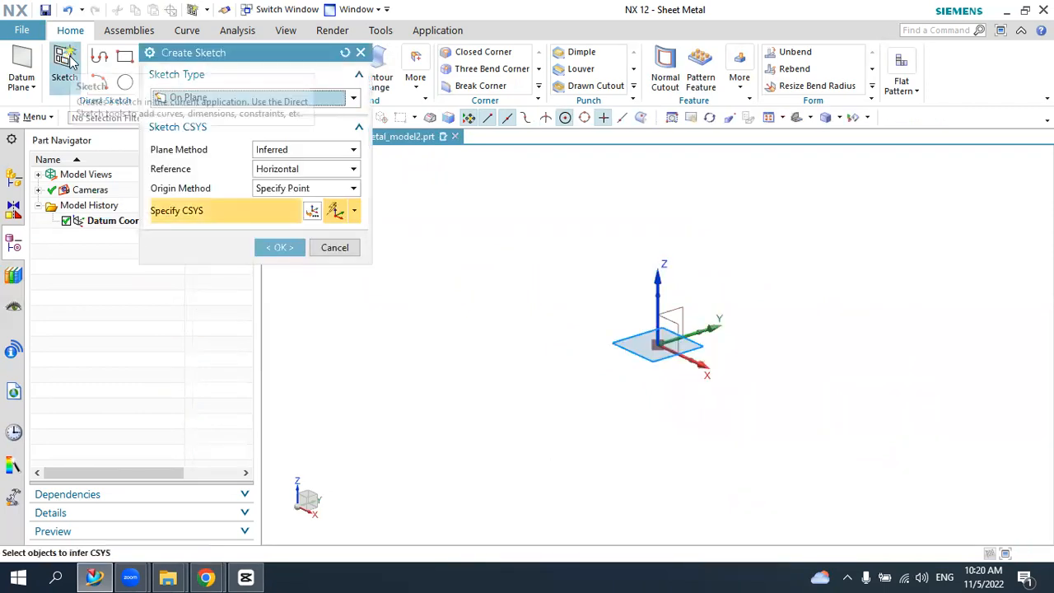
left_click(694, 349)
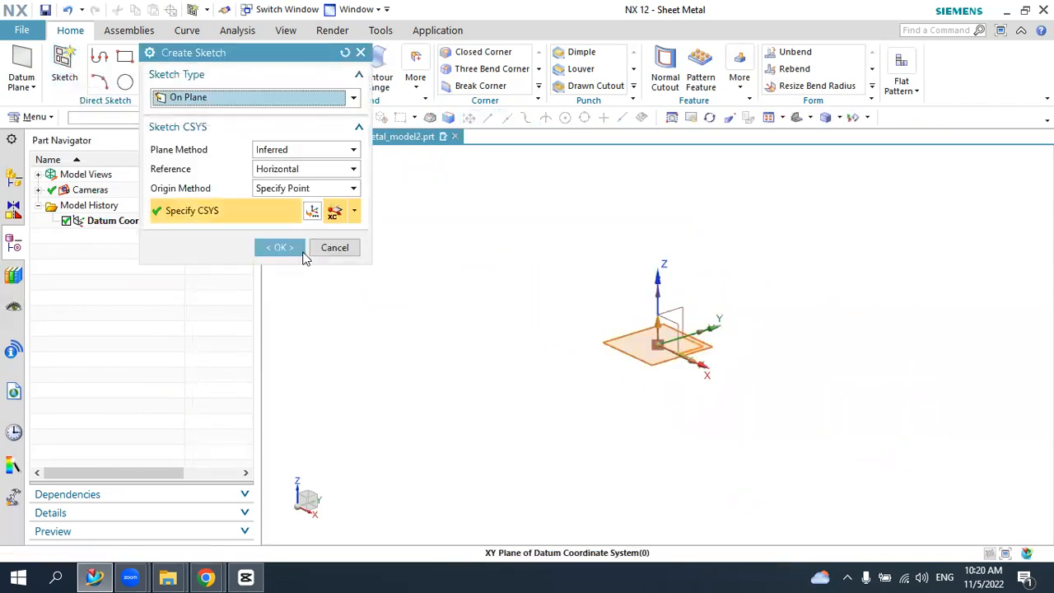
left_click(294, 248)
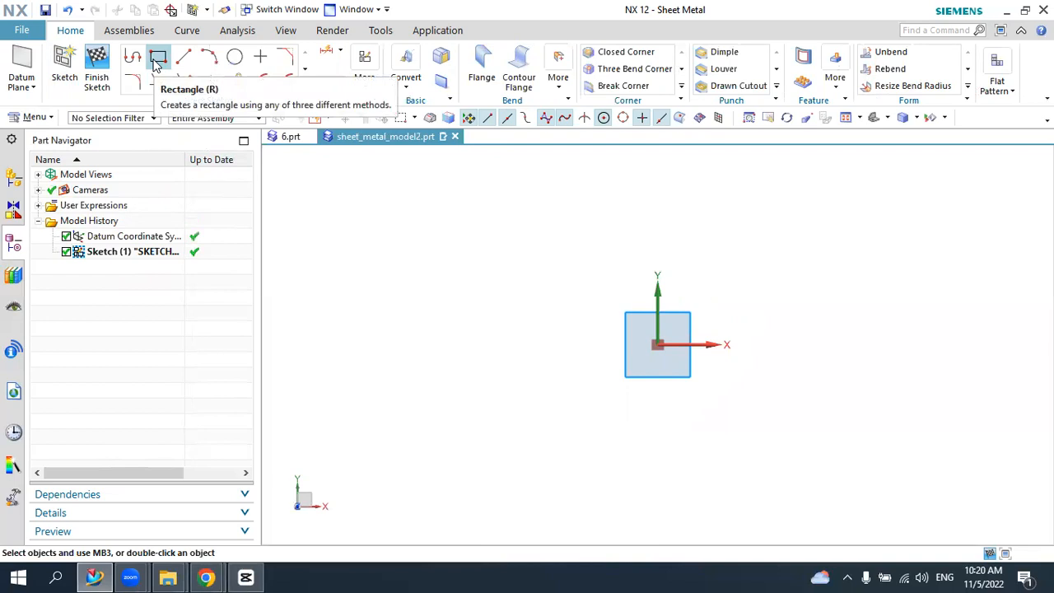
left_click(157, 59)
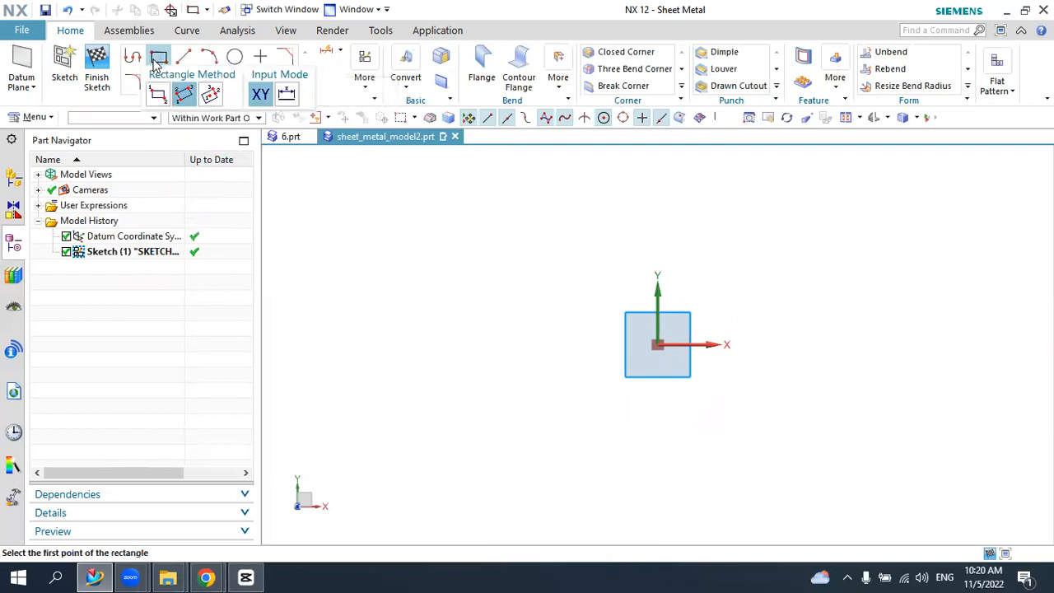
left_click(657, 345)
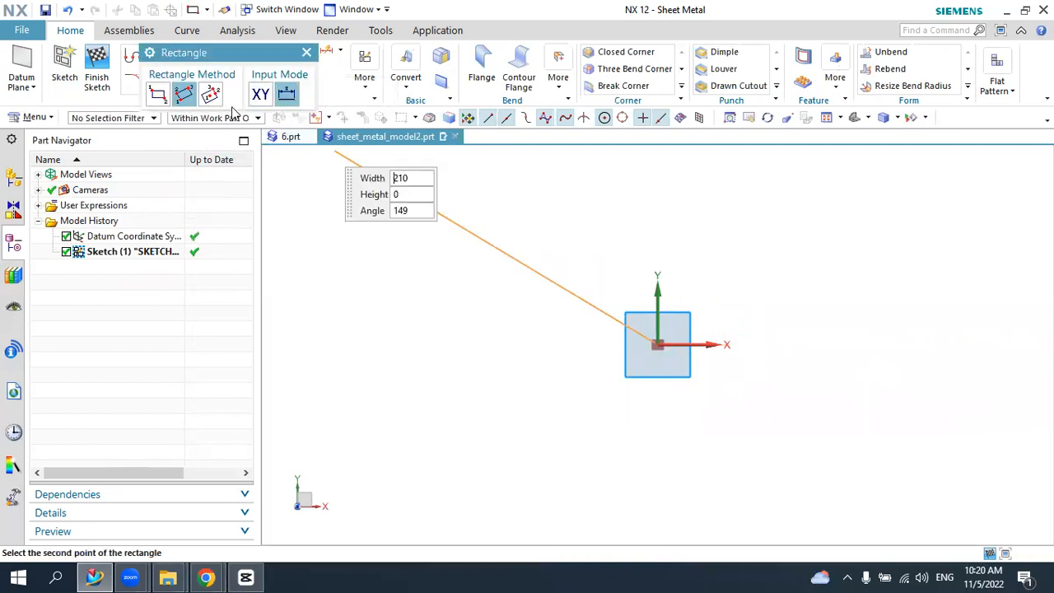
left_click(211, 95)
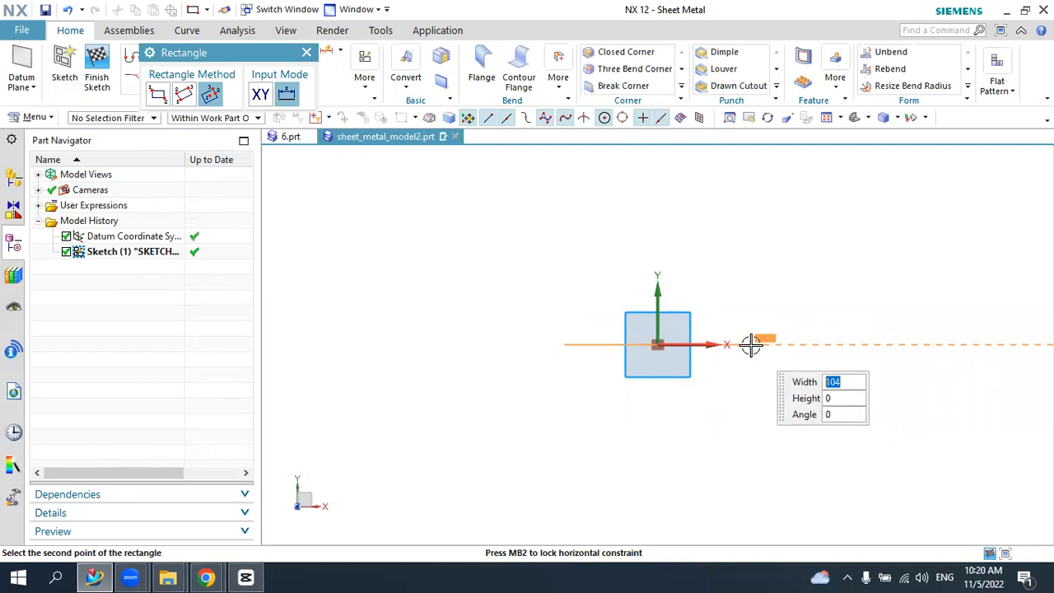
left_click(736, 346)
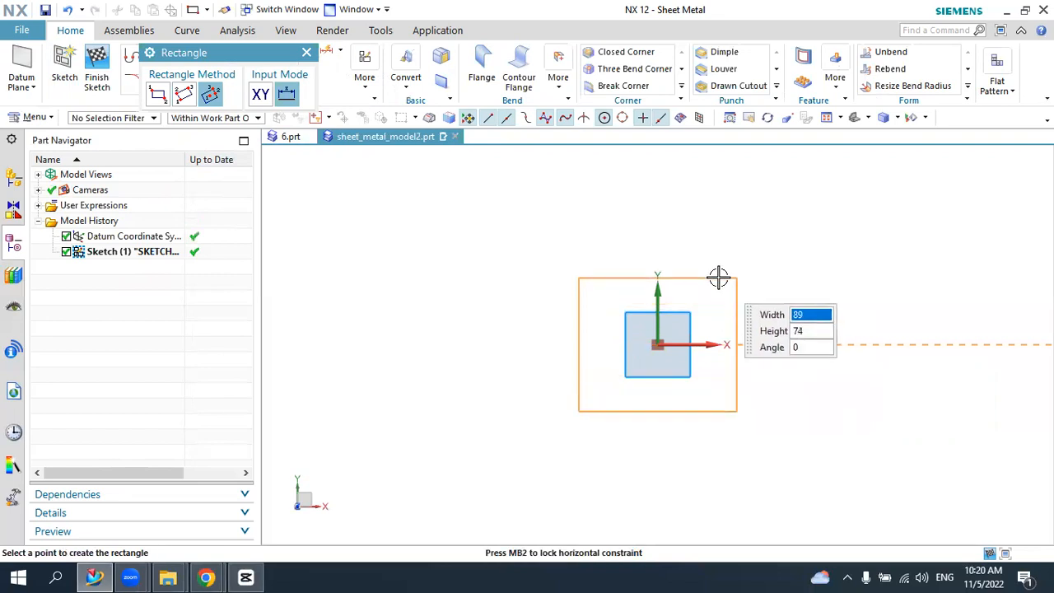
left_click(719, 297)
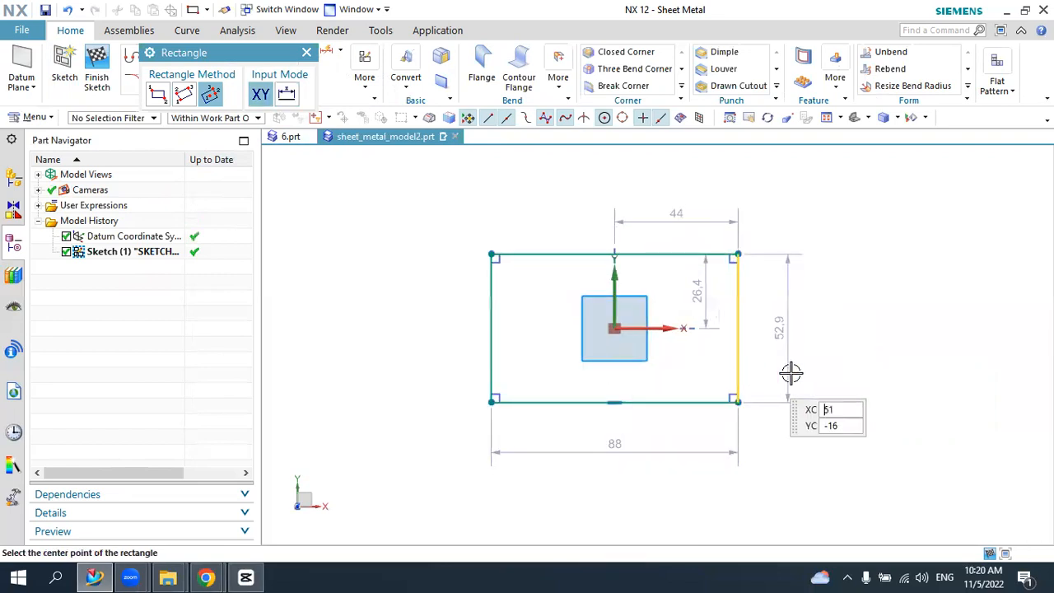
key("Escape")
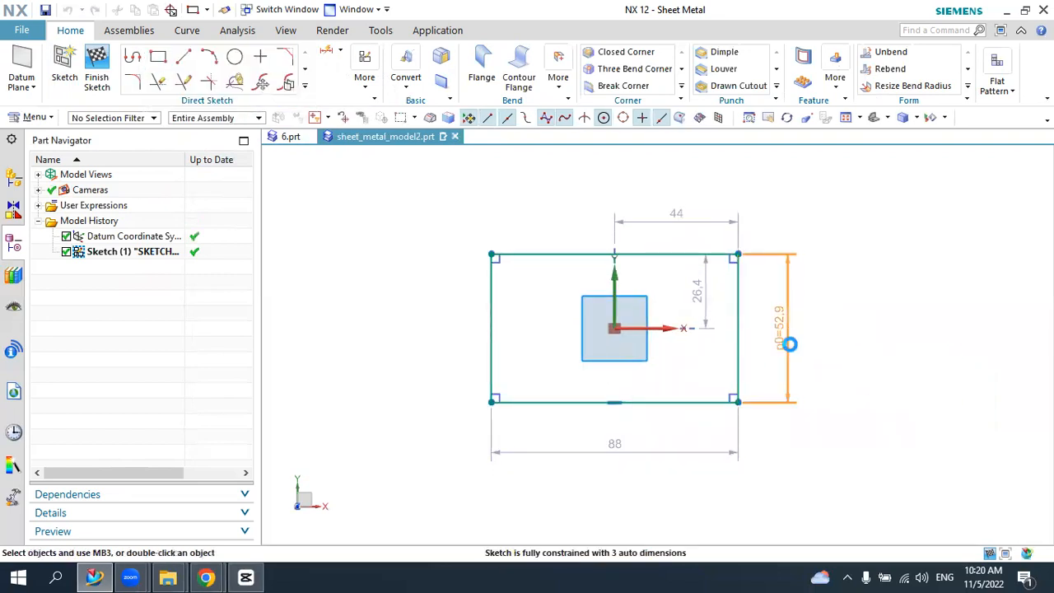
- Set the rectangle's height to 60 mm and its width to 80 mm
double_click(789, 344)
type("60")
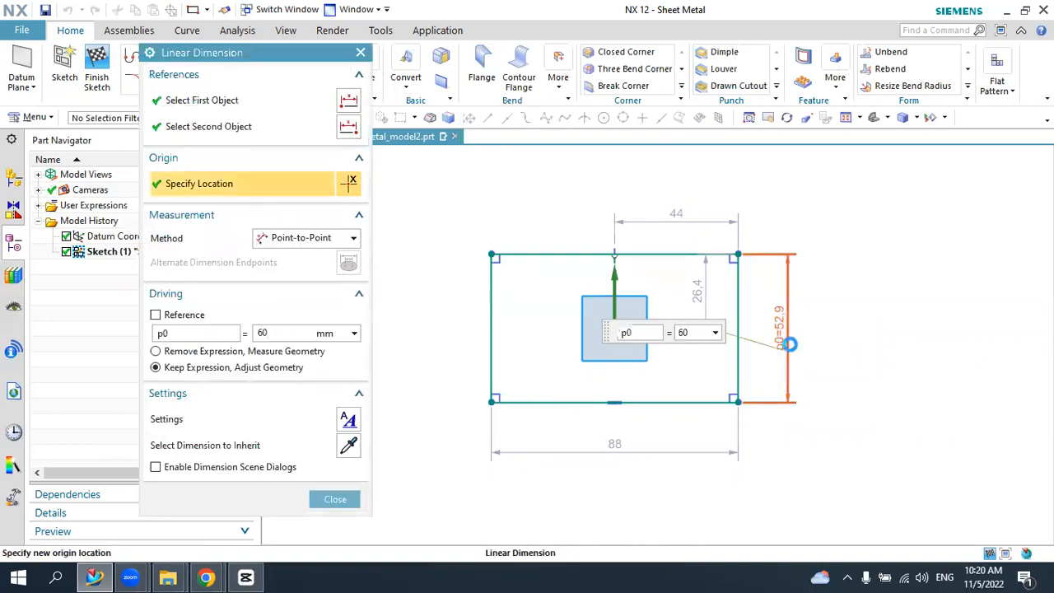
key("Return")
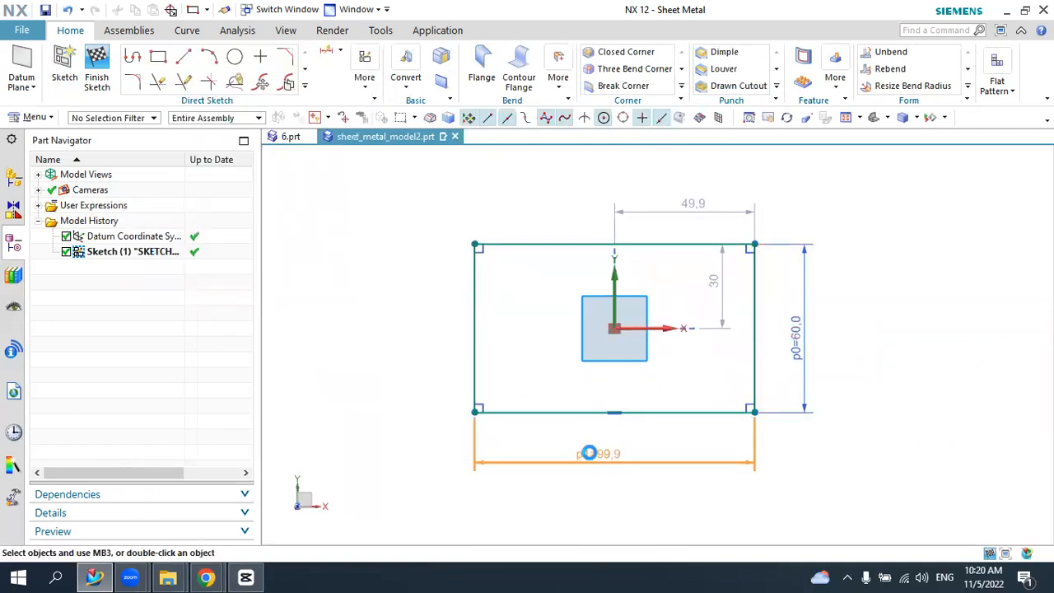
double_click(589, 453)
type("80")
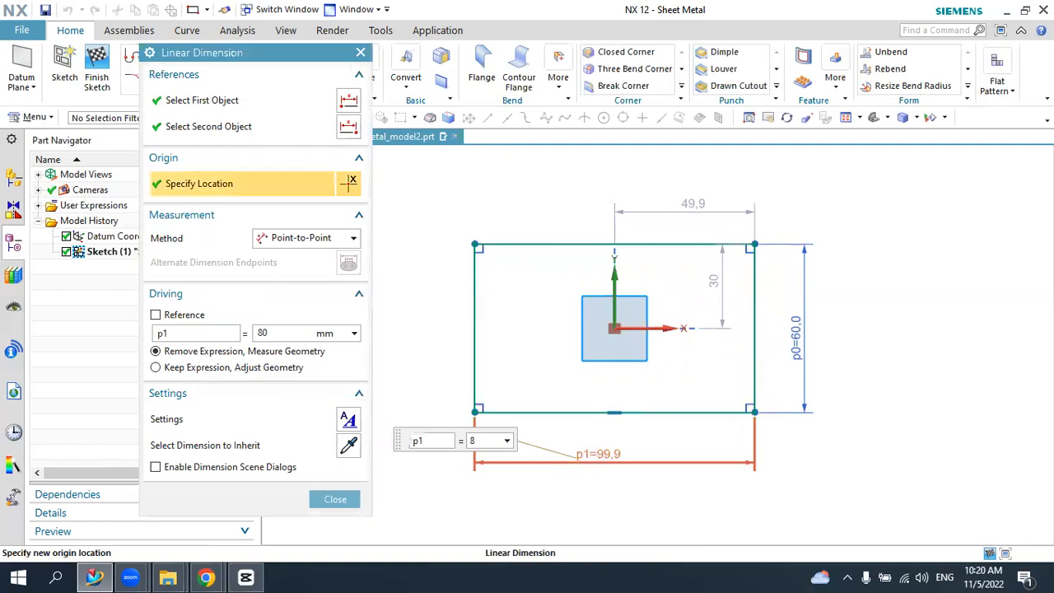
key("Return")
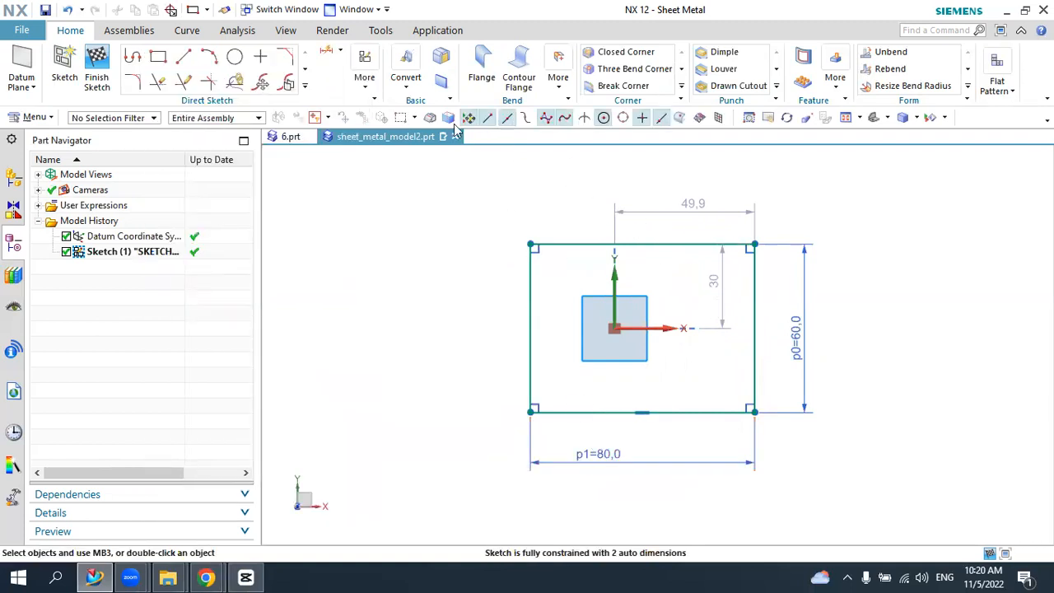
- Make the rectangle's two vertical sides symmetric about the sketch's Y axis and finish the sketch
left_click(365, 82)
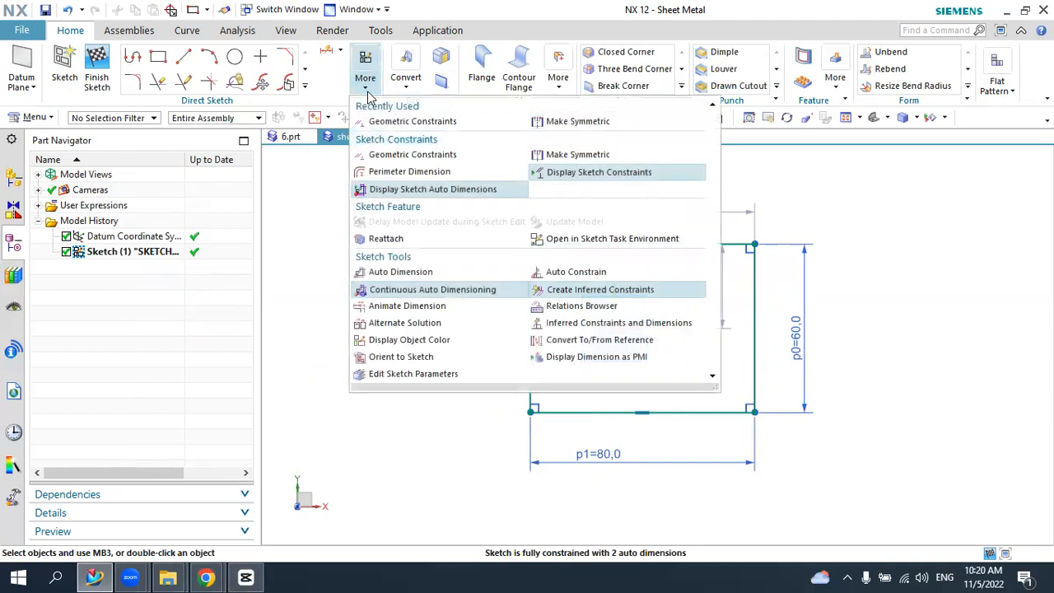
left_click(555, 123)
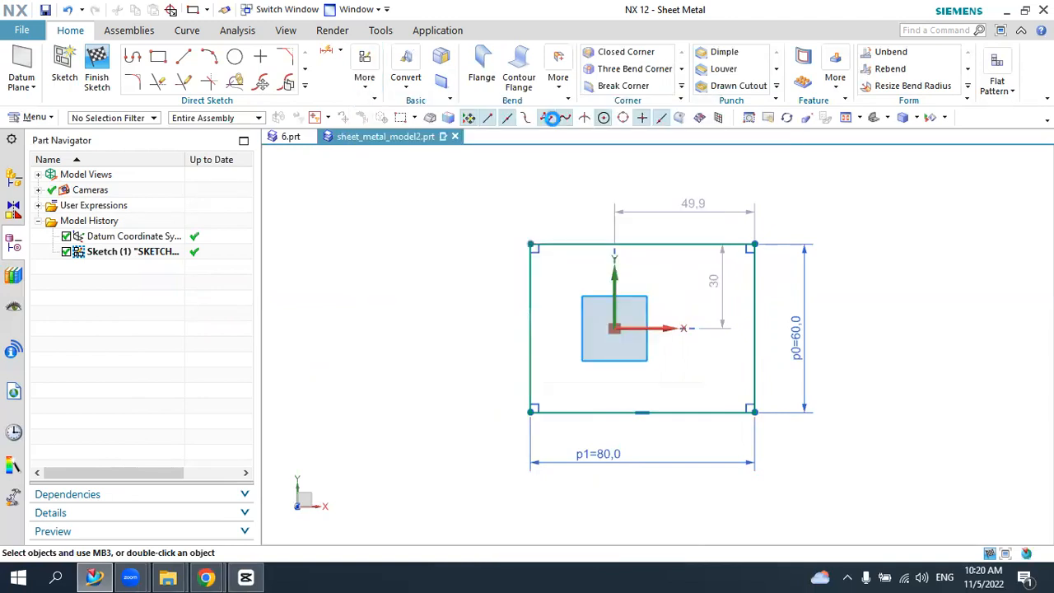
left_click(532, 272)
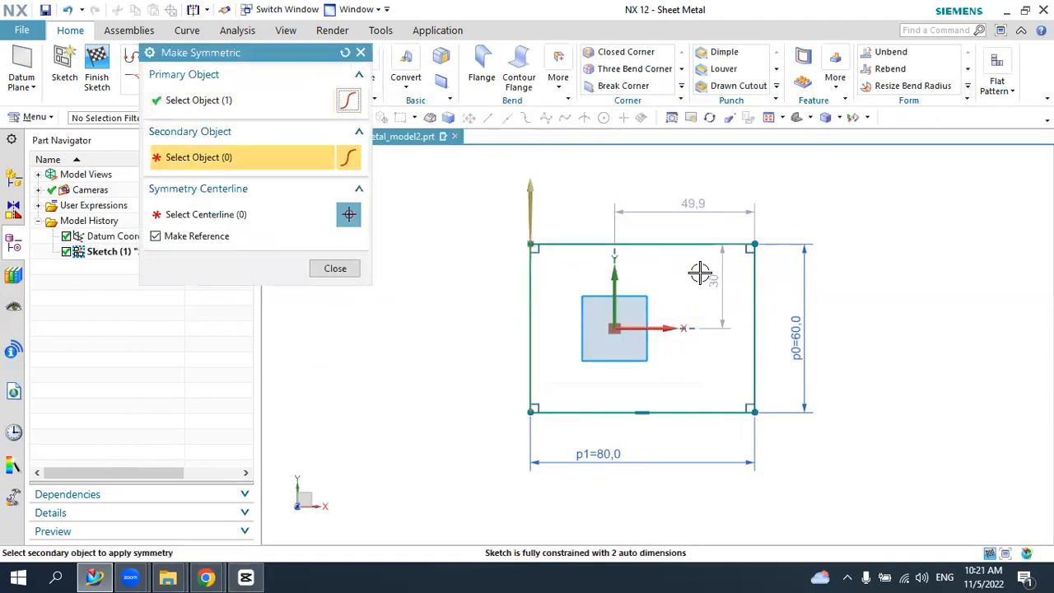
left_click(746, 272)
left_click(615, 276)
middle_click(674, 280)
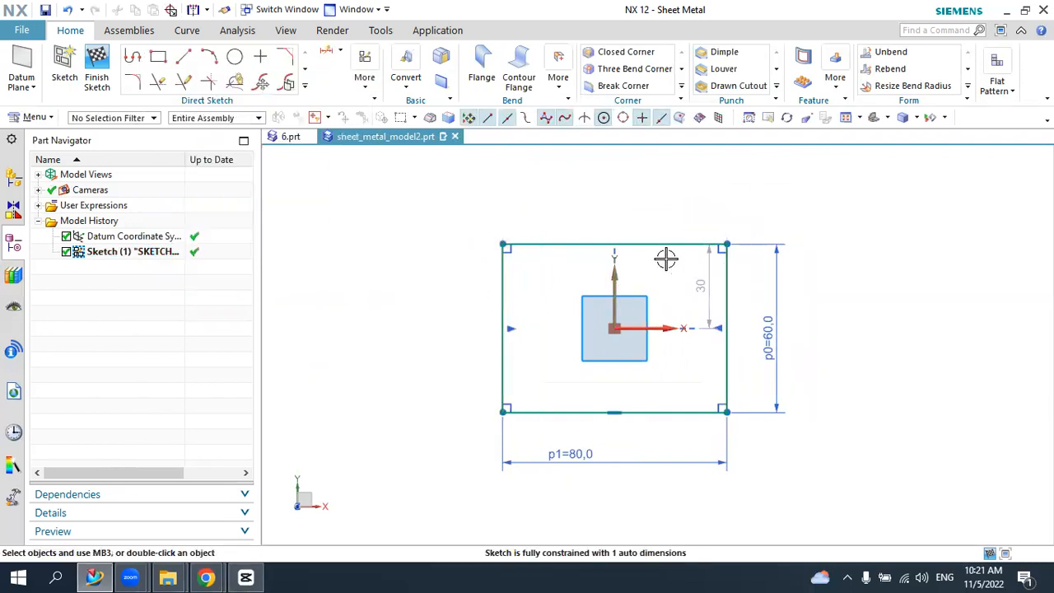
left_click(97, 62)
- Create a 1 mm thick base Tab from the rectangular sketch
scroll(682, 340, "down", 4)
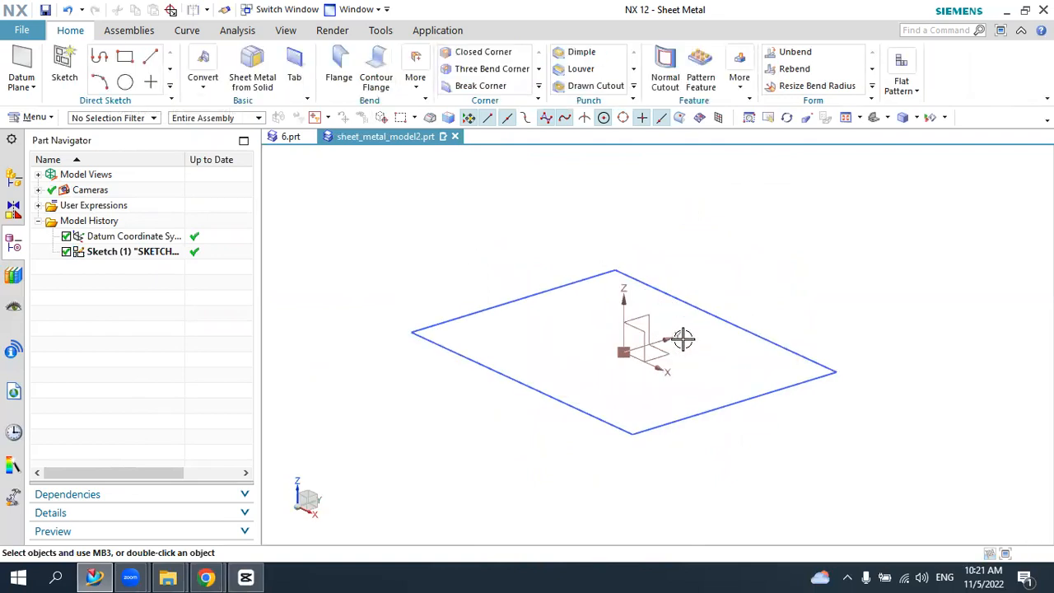
left_click(294, 58)
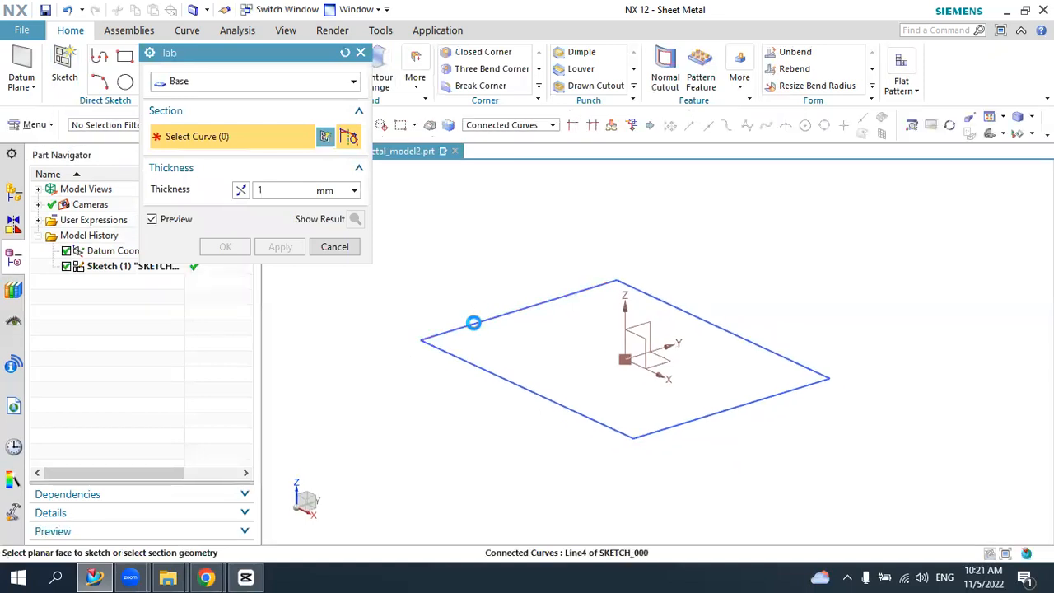
left_click(474, 322)
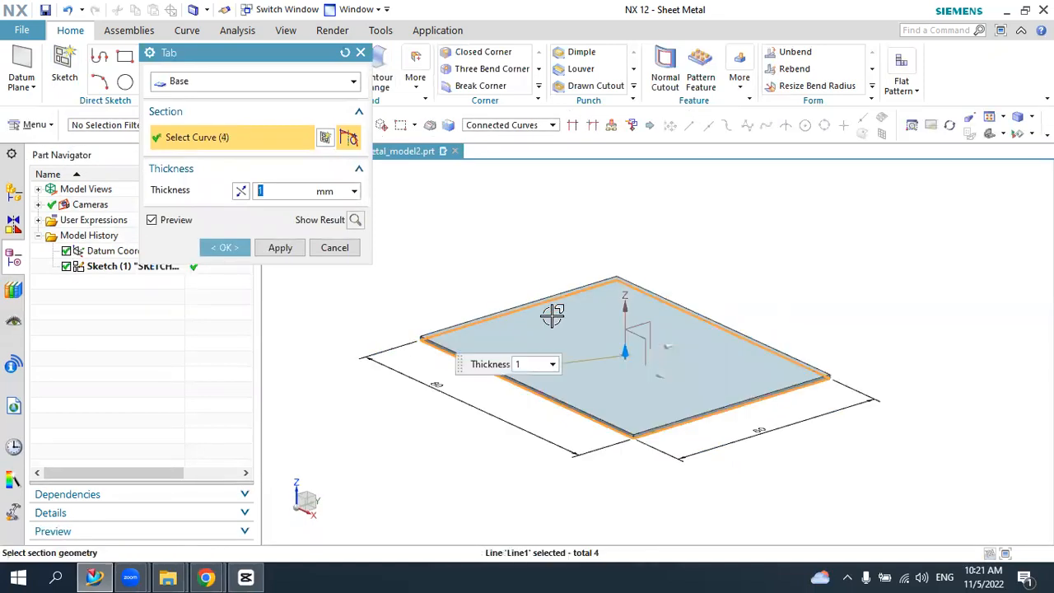
left_click(225, 247)
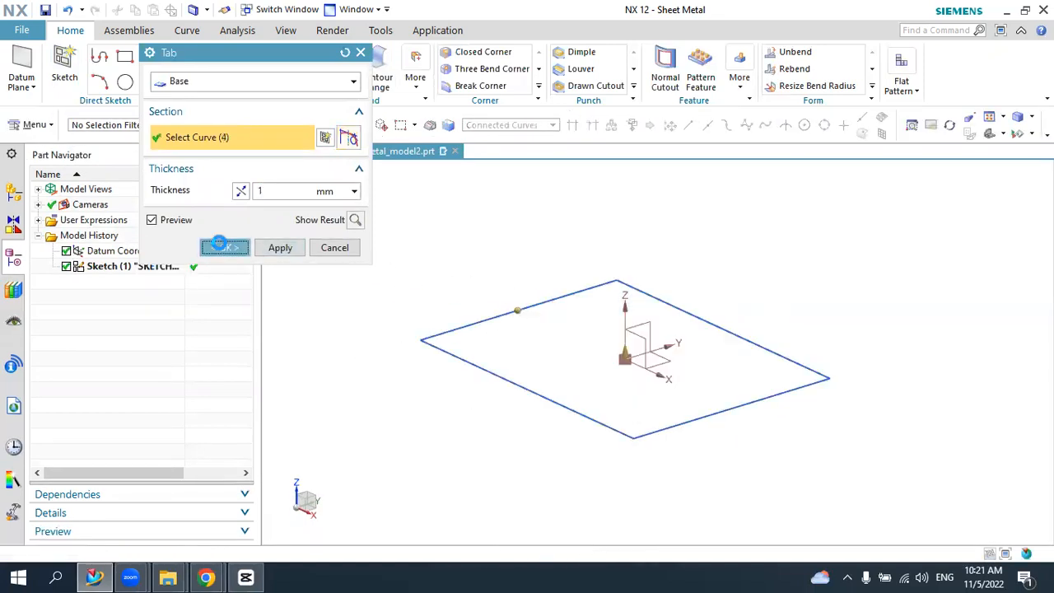
- Start a sketch on the tab's top face and draw a rectangle from center at the datum origin, about 56 by 30 mm
mouse_move(475, 360)
middle_mouse_down()
mouse_move(519, 322)
mouse_move(511, 373)
middle_mouse_up()
left_click(65, 68)
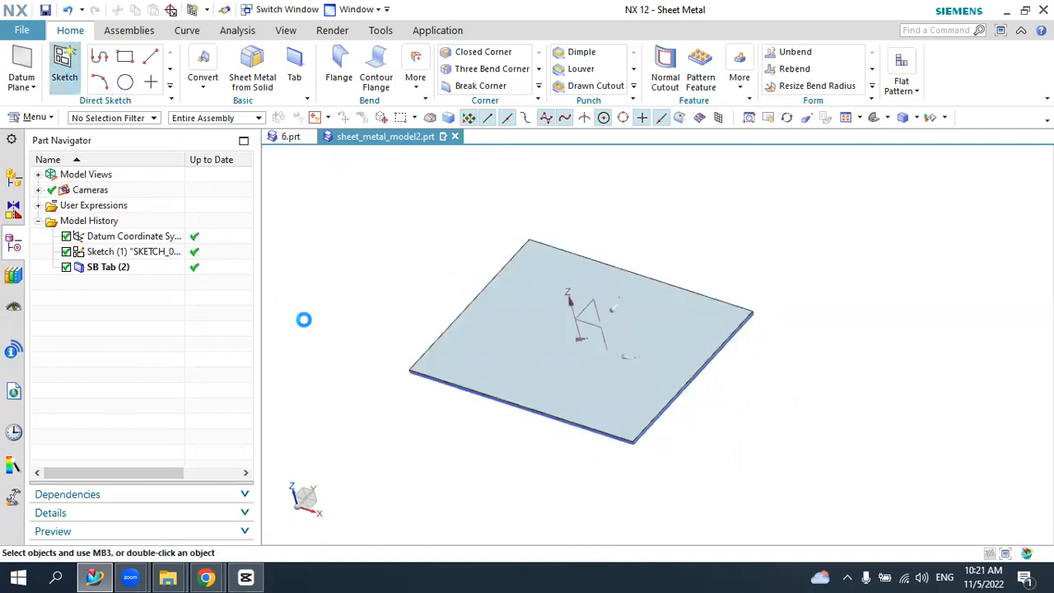
left_click(482, 370)
left_click(289, 253)
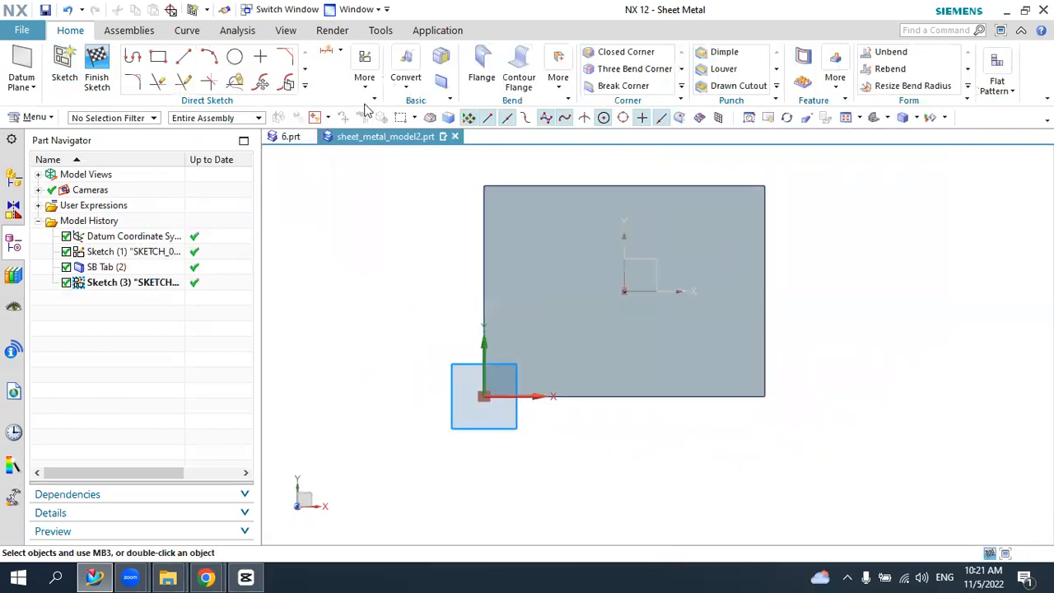
left_click(169, 61)
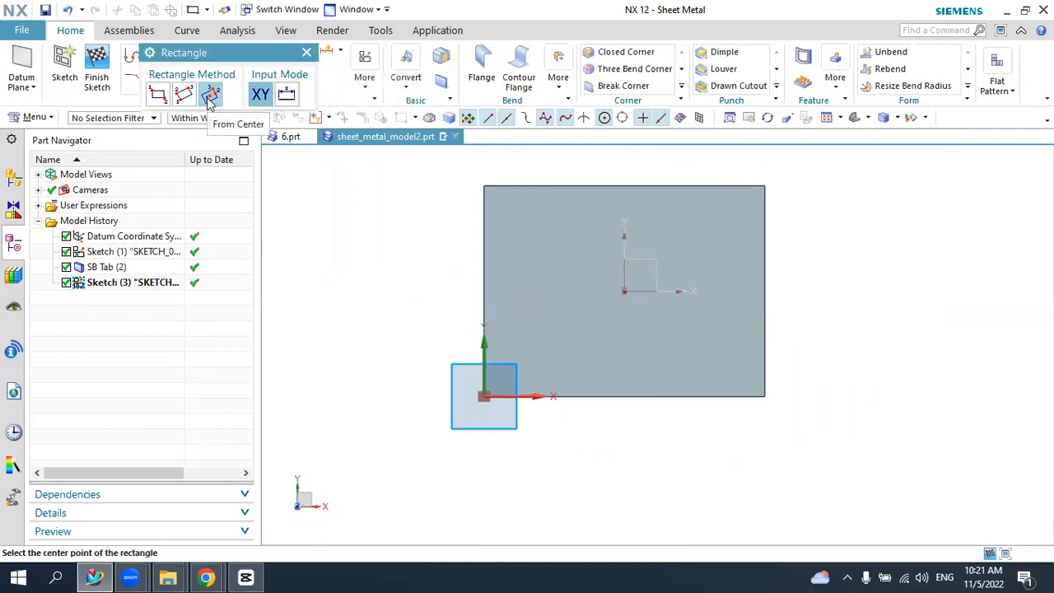
left_click(625, 290)
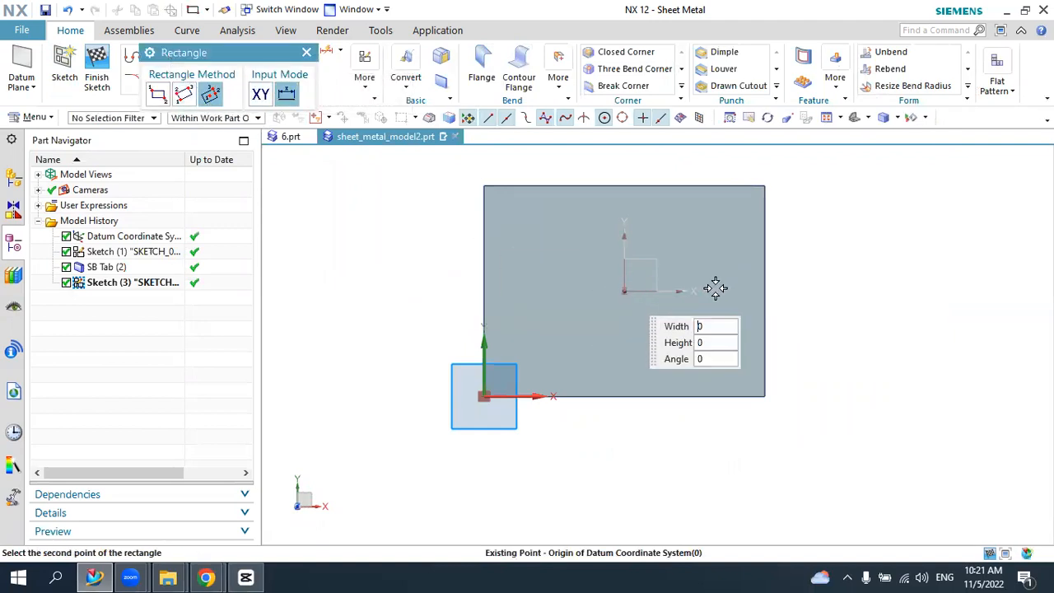
left_click(723, 289)
left_click(694, 238)
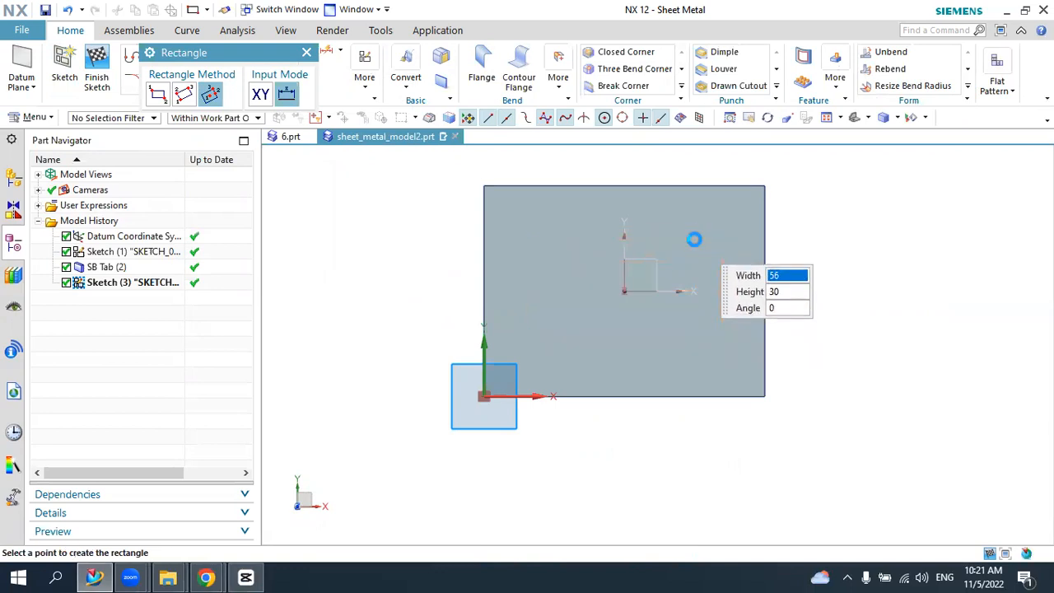
left_click(306, 53)
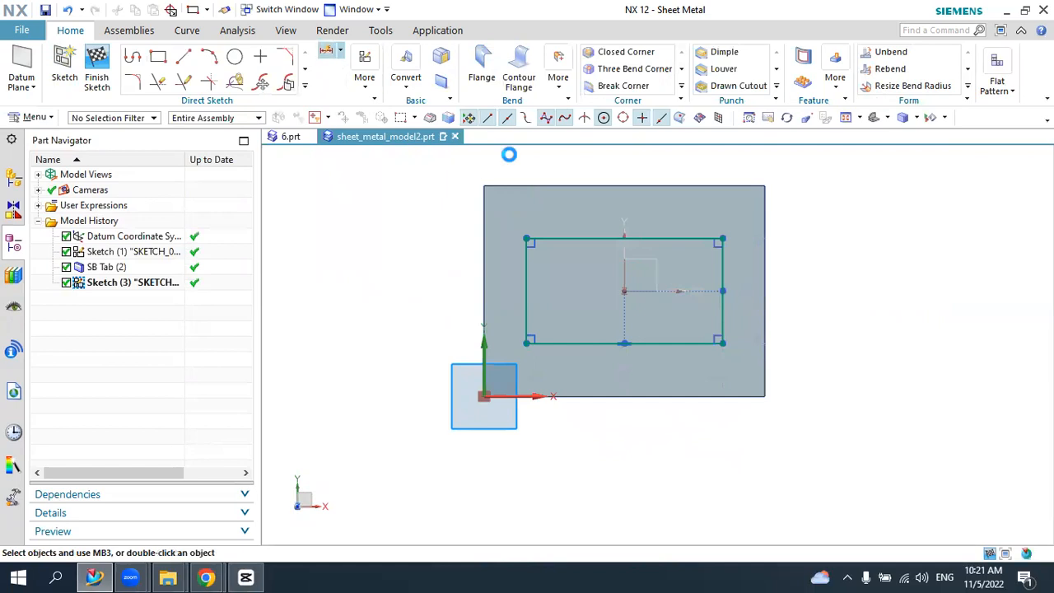
- Dimension the inner rectangle with a width of 50 mm and a height of 25 mm
left_click(586, 239)
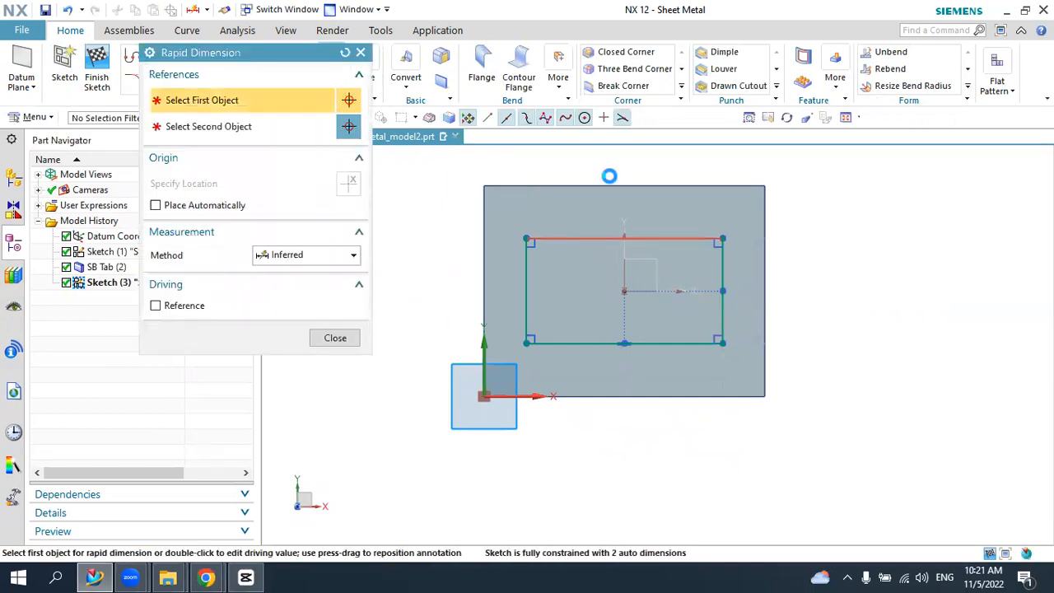
left_click(613, 159)
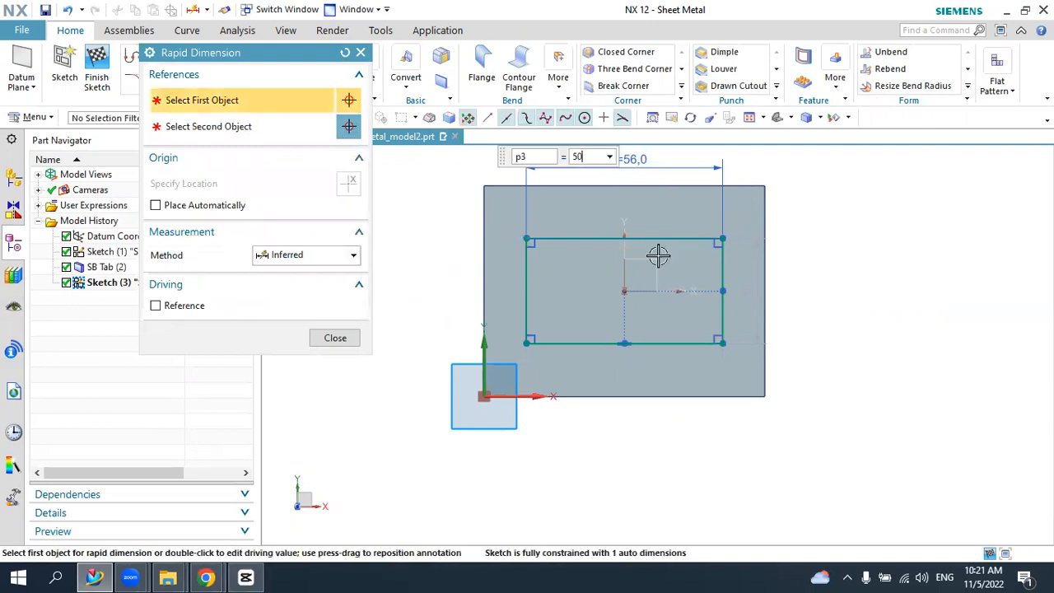
type("50")
key("Return")
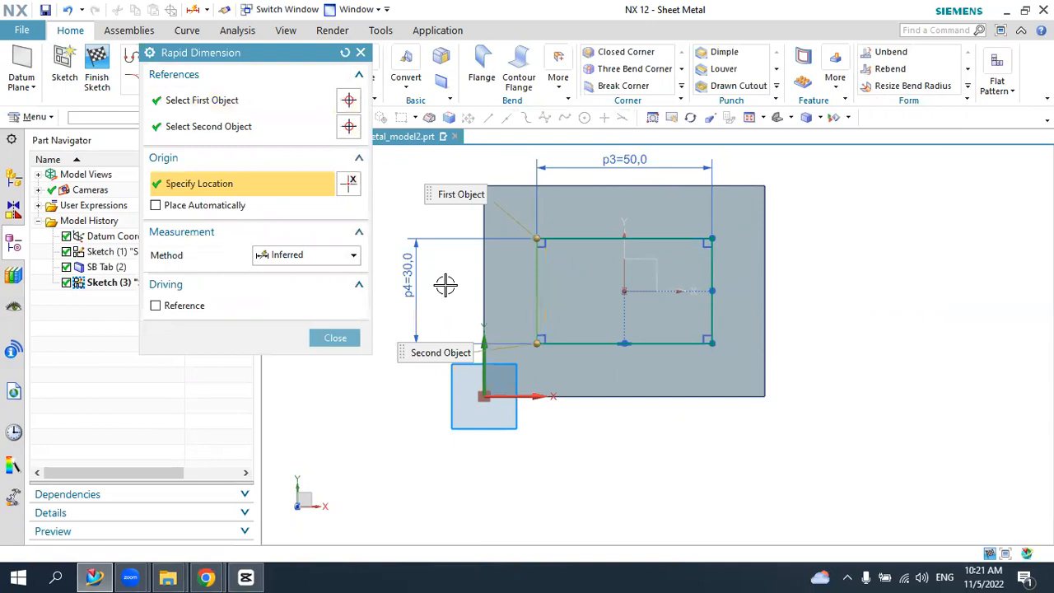
left_click(445, 284)
type("25")
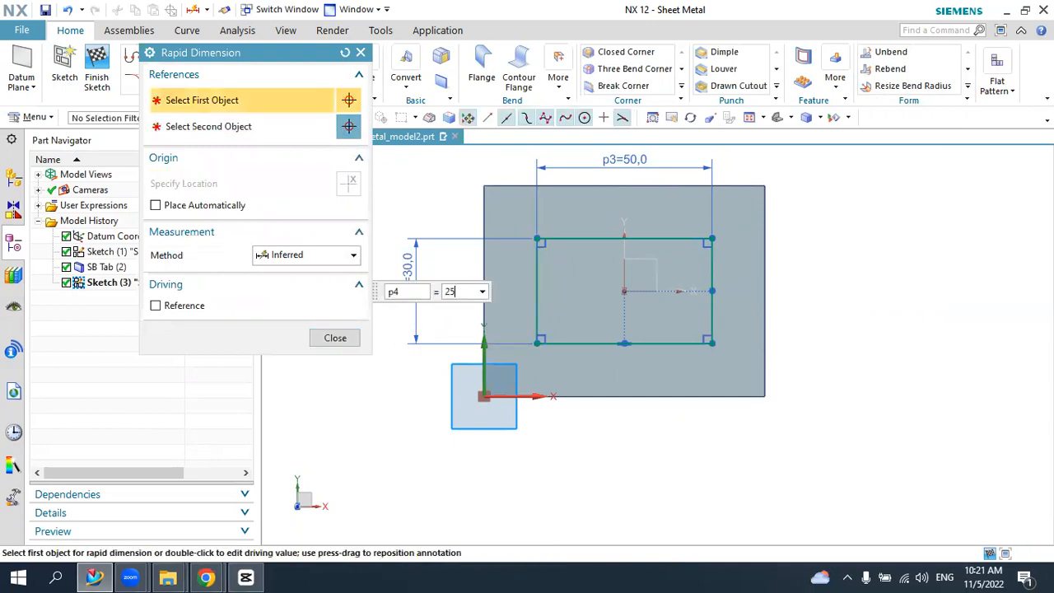
key("Return")
key("Escape")
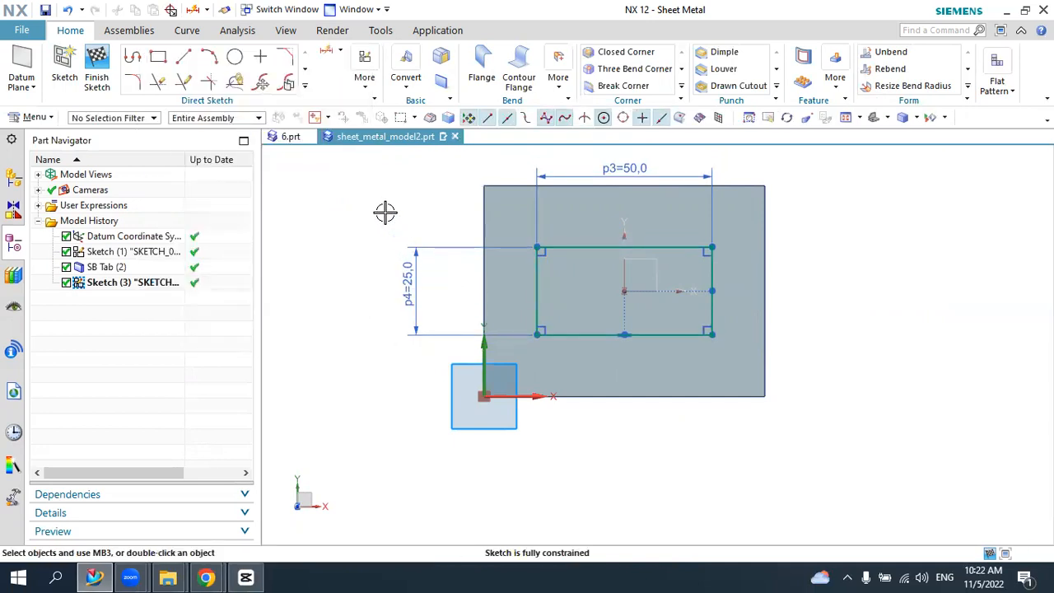
- Draw outward three-point arcs of about 13 mm radius across both short ends of the inner rectangle
left_click(213, 62)
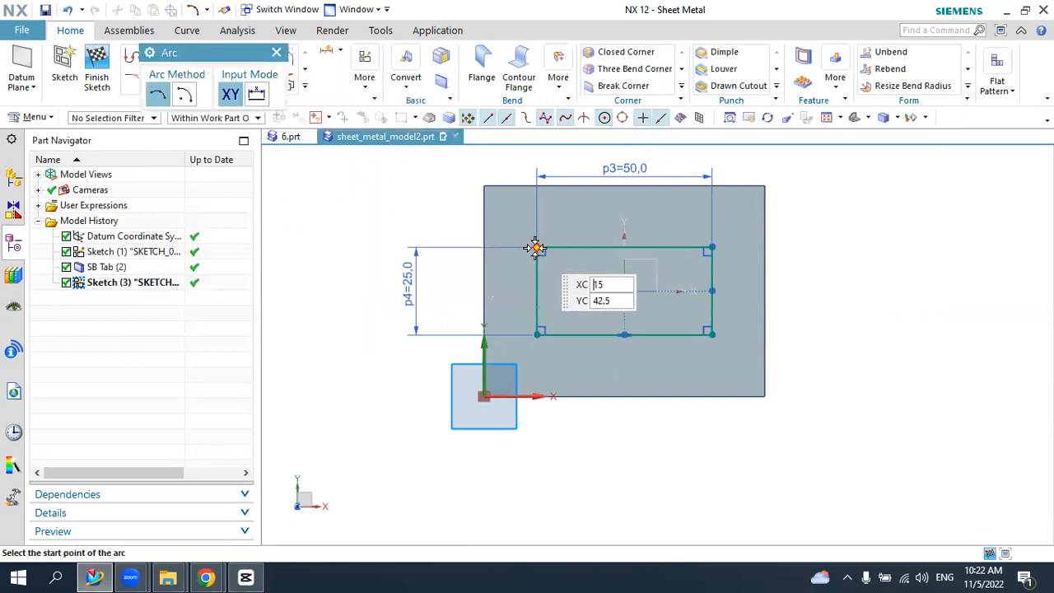
left_click(536, 248)
left_click(539, 333)
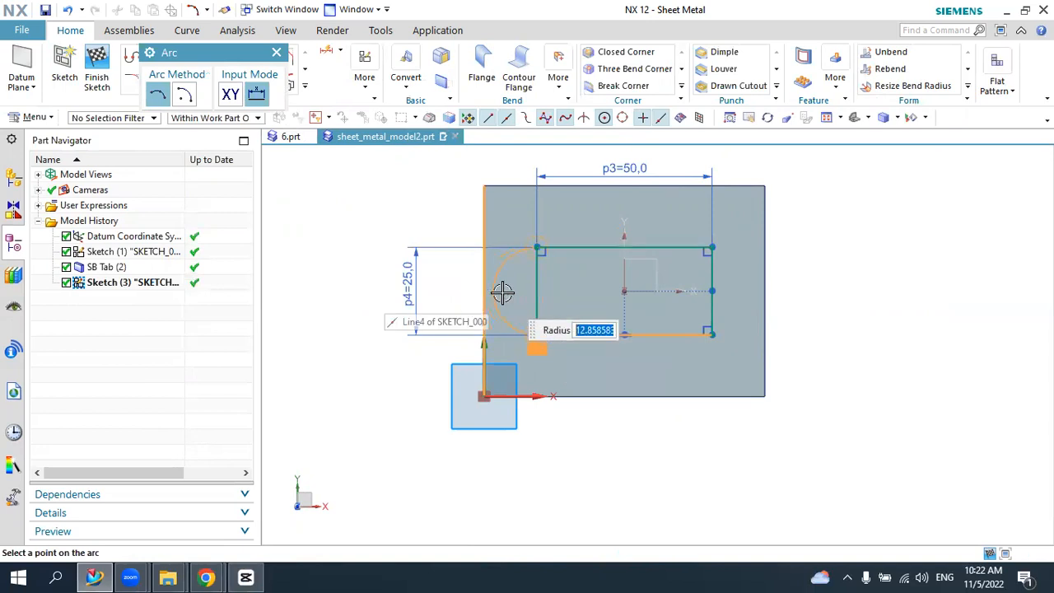
left_click(618, 296)
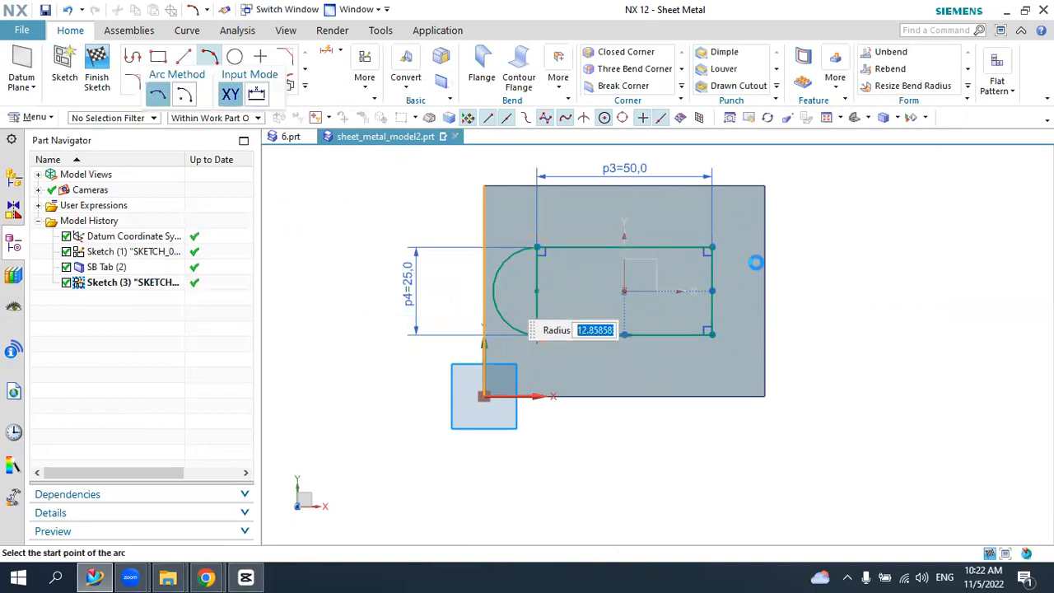
left_click(713, 248)
left_click(710, 333)
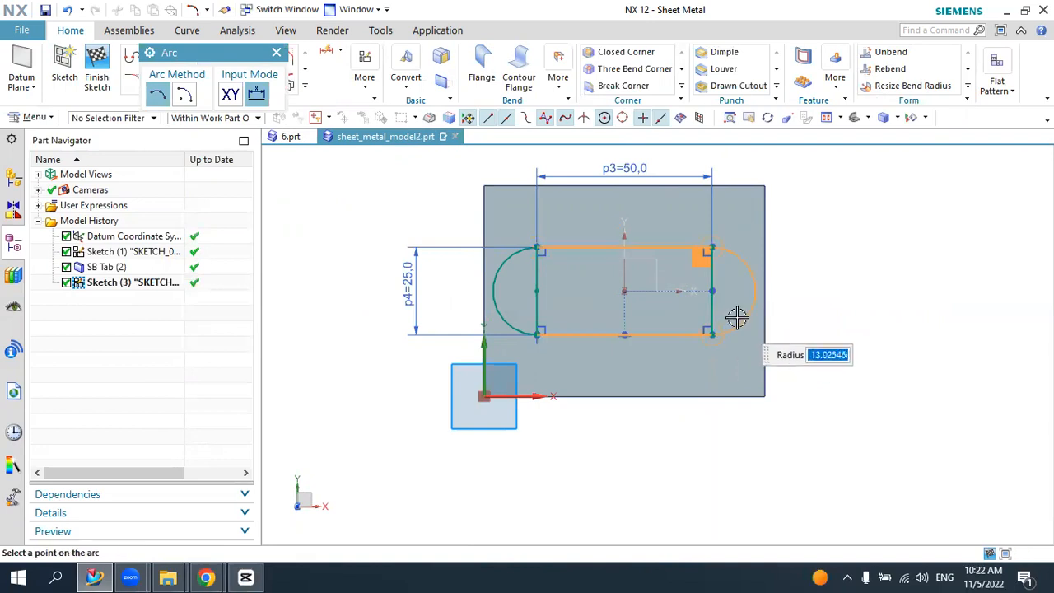
left_click(741, 315)
key("Escape")
- Set the inner rectangle's width to 40 mm and trim its two vertical sides to leave a slot outline, finishing the sketch
double_click(628, 169)
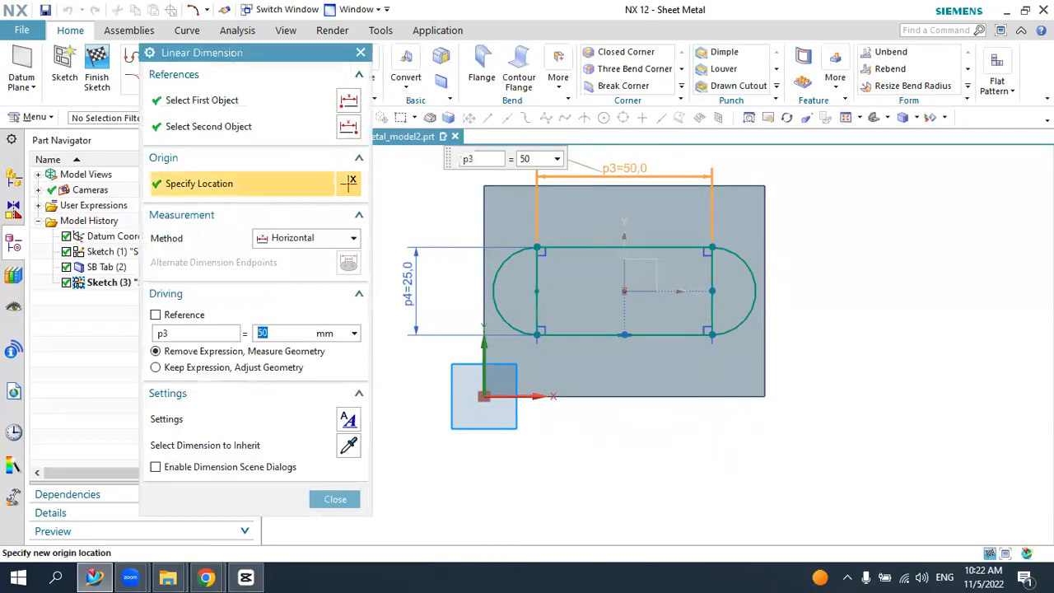
key("Return")
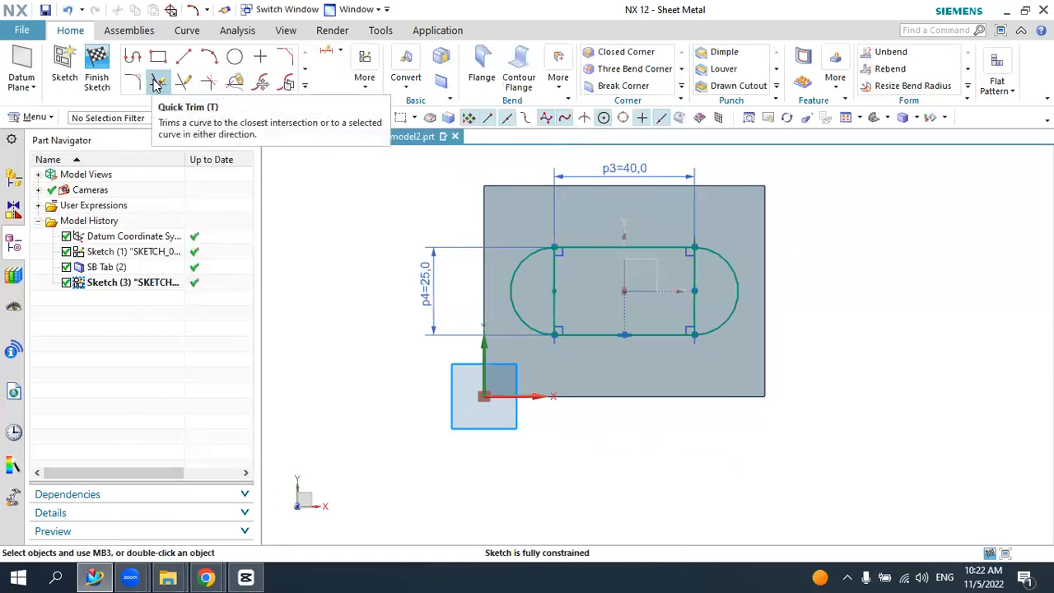
left_click(157, 82)
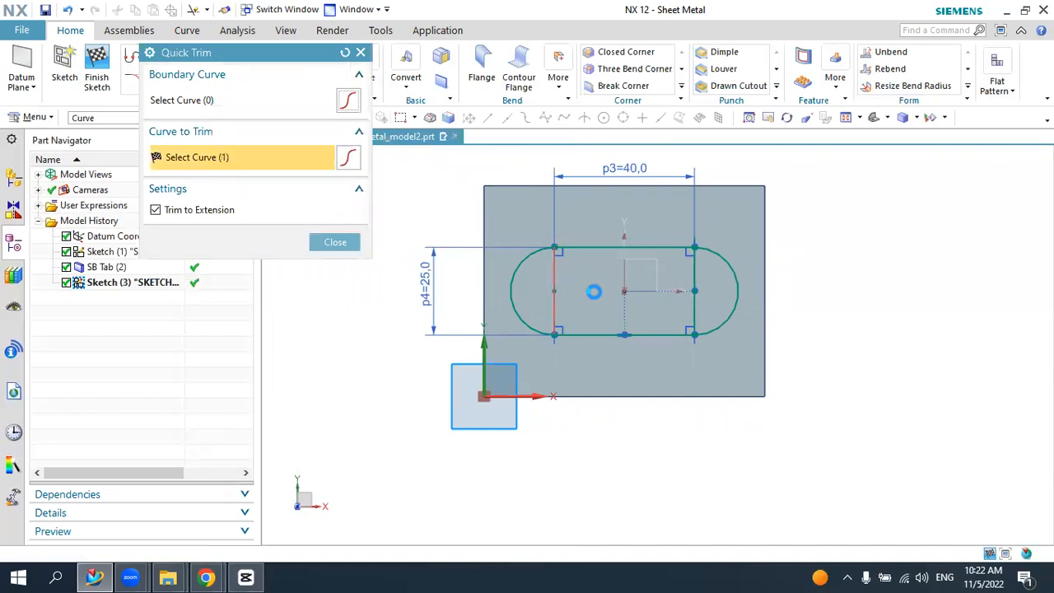
left_click(556, 276)
left_click(693, 272)
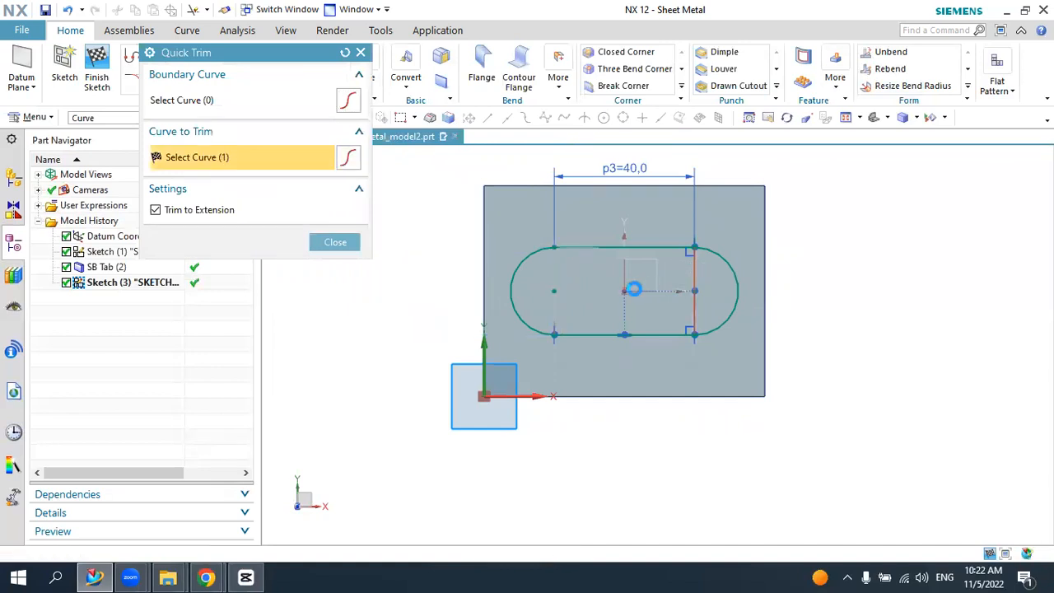
middle_click(634, 288)
left_click(97, 66)
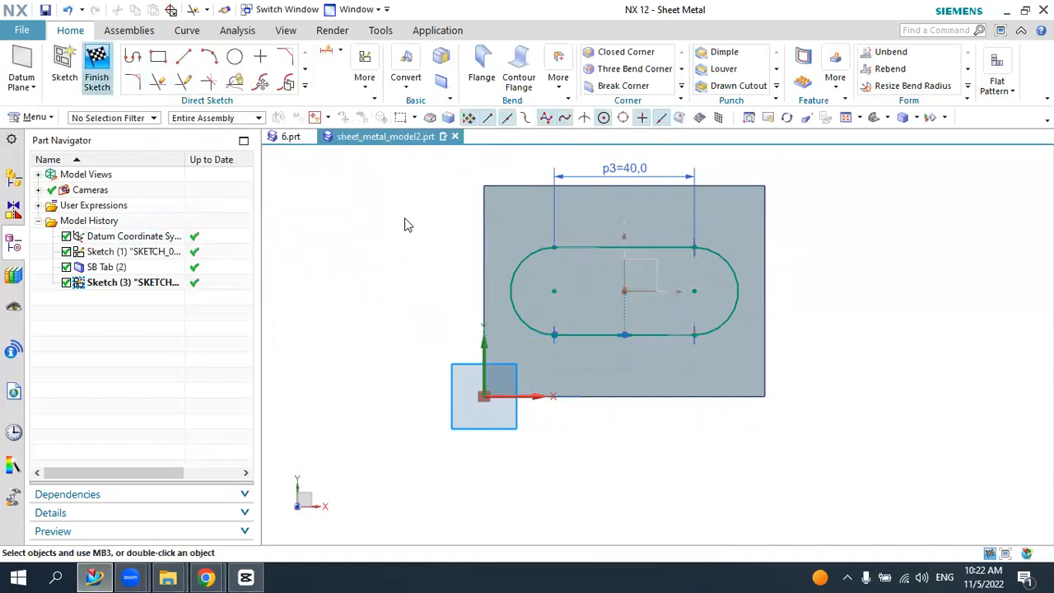
- Create a Dimple from the slot outline with depth 10 mm, side angle 0°, Inside depth reference and Material Outside walls
mouse_move(670, 341)
middle_mouse_down()
mouse_move(650, 301)
mouse_move(685, 336)
middle_mouse_up()
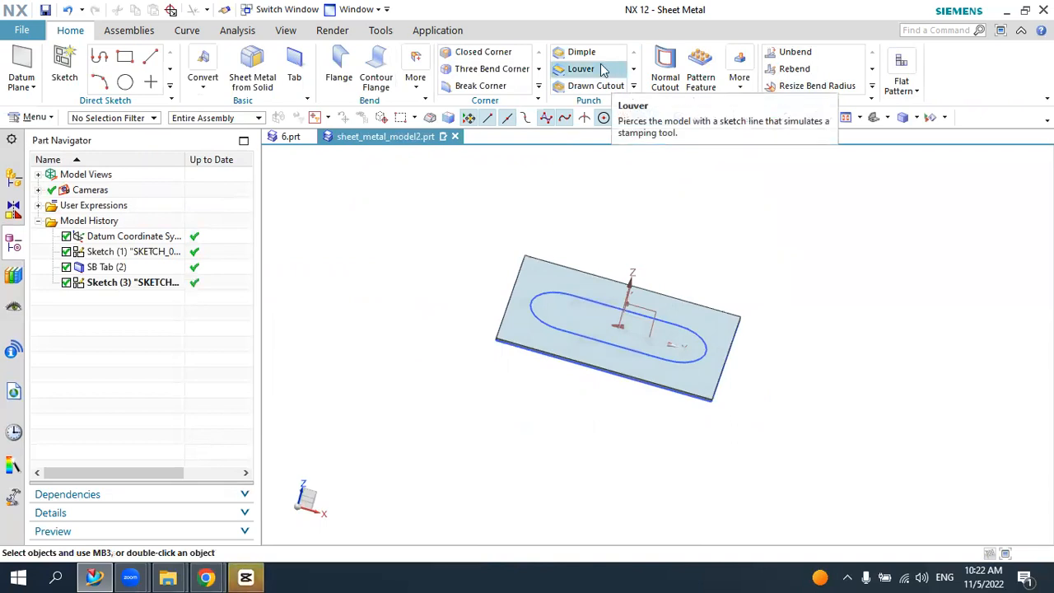
left_click(578, 52)
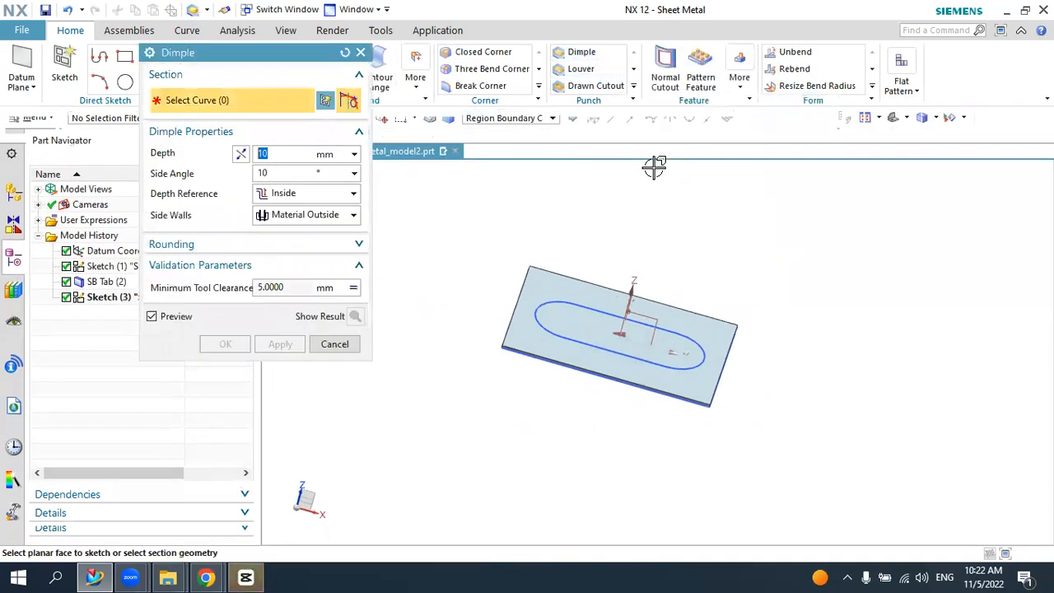
scroll(609, 224, "up", 3)
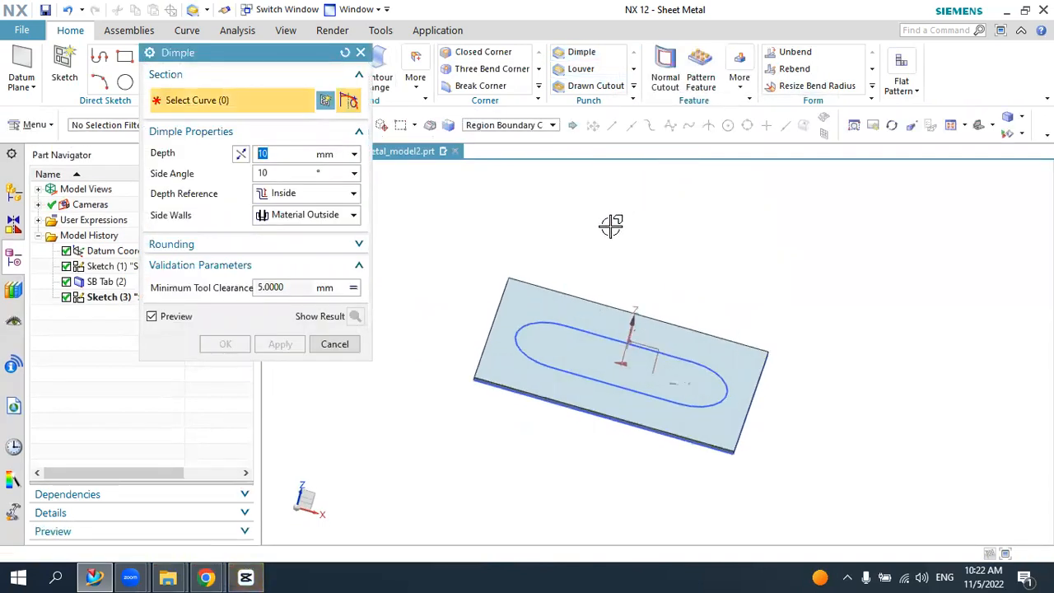
left_click(535, 379)
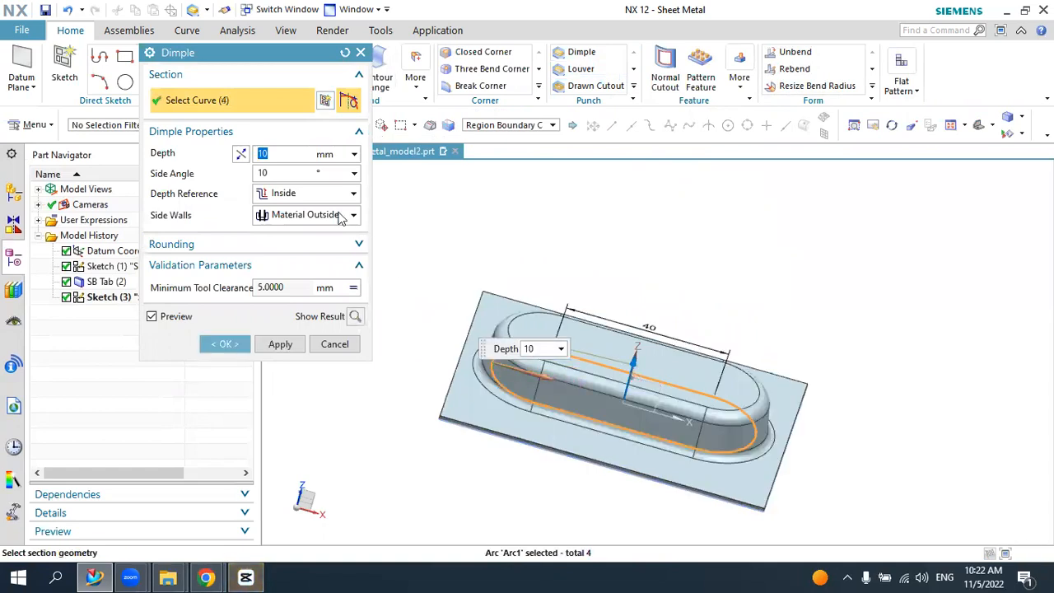
middle_click_drag(583, 344, 501, 321)
left_click(280, 174)
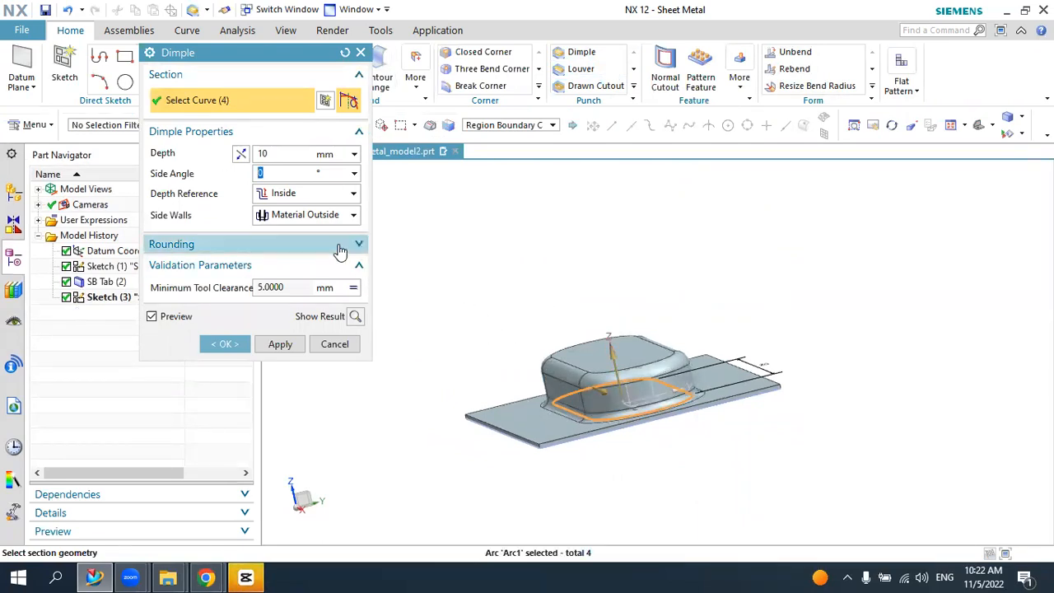
left_click(235, 344)
- Begin a Break Corner with the Blend method and a 5 mm radius, selecting the first corner edge of the base tab
middle_click_drag(628, 356, 665, 372)
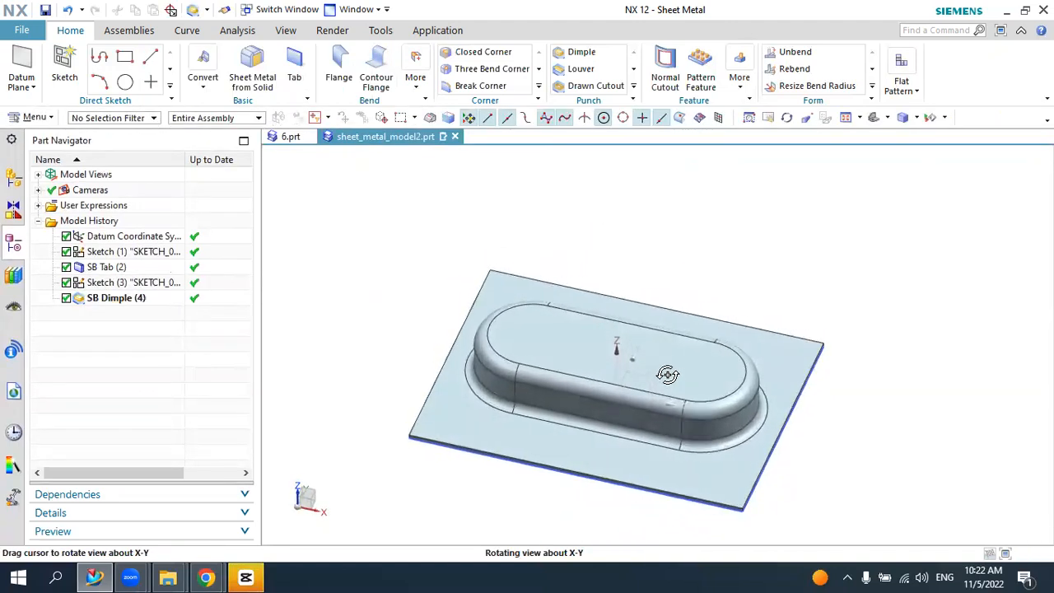
left_click(477, 86)
middle_click_drag(539, 165, 623, 281)
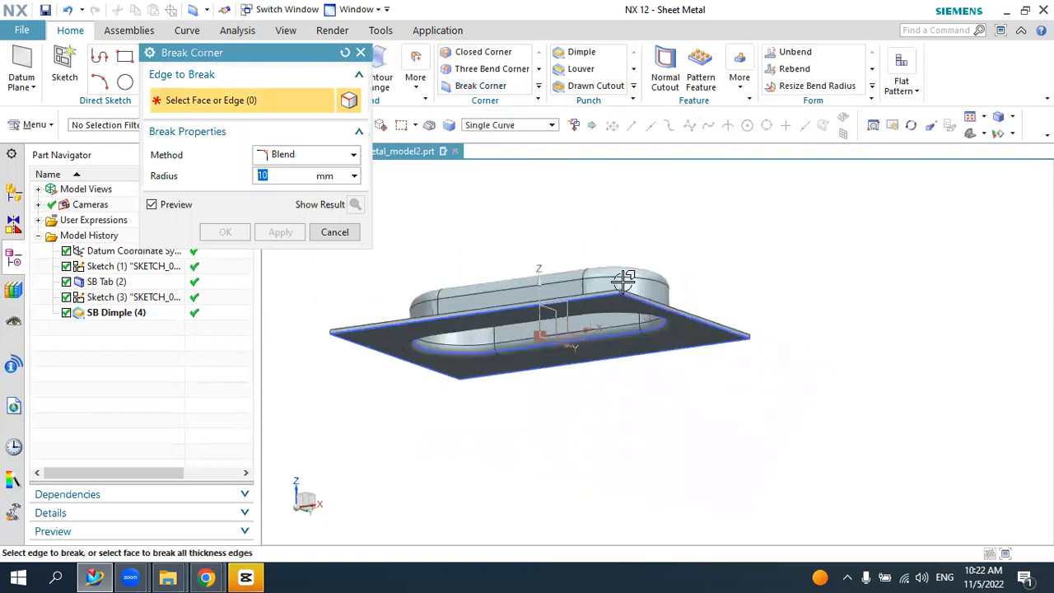
scroll(623, 281, "up", 6)
left_click(578, 272)
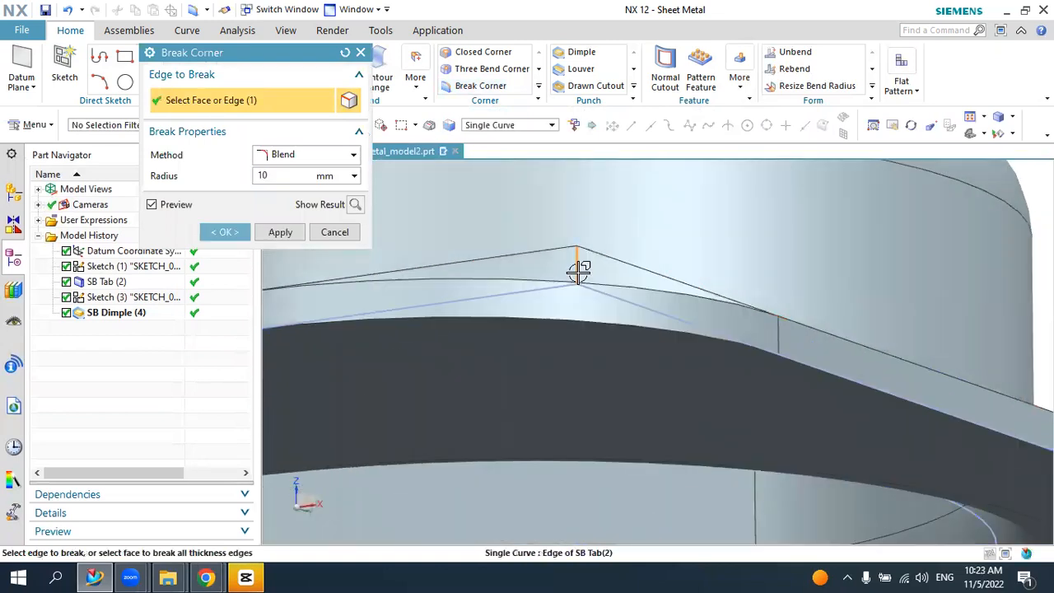
scroll(579, 272, "down", 6)
middle_click_drag(607, 256, 610, 313)
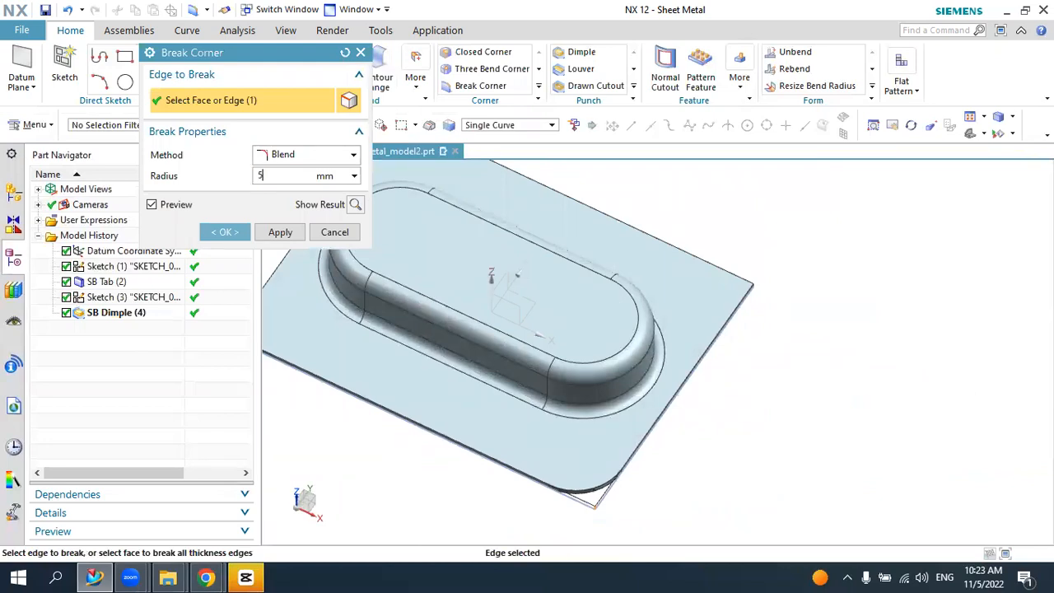
- Add the second and third corner edges of the base tab to the Break Corner selection
middle_click_drag(800, 363, 697, 297)
scroll(631, 255, "up", 5)
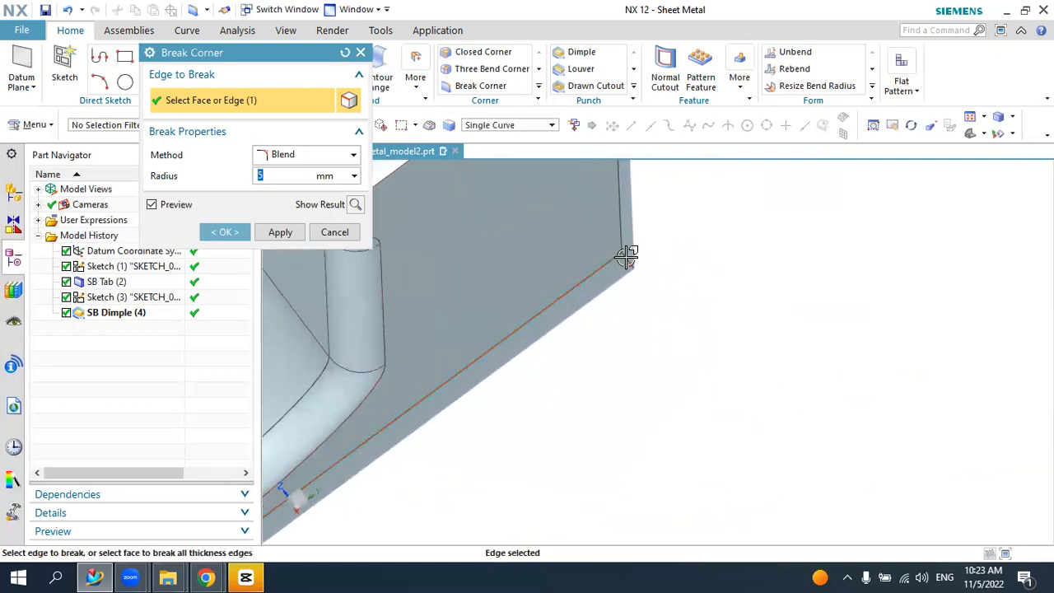
left_click(630, 257)
scroll(654, 306, "down", 5)
middle_click_drag(678, 313, 567, 354)
scroll(568, 354, "up", 5)
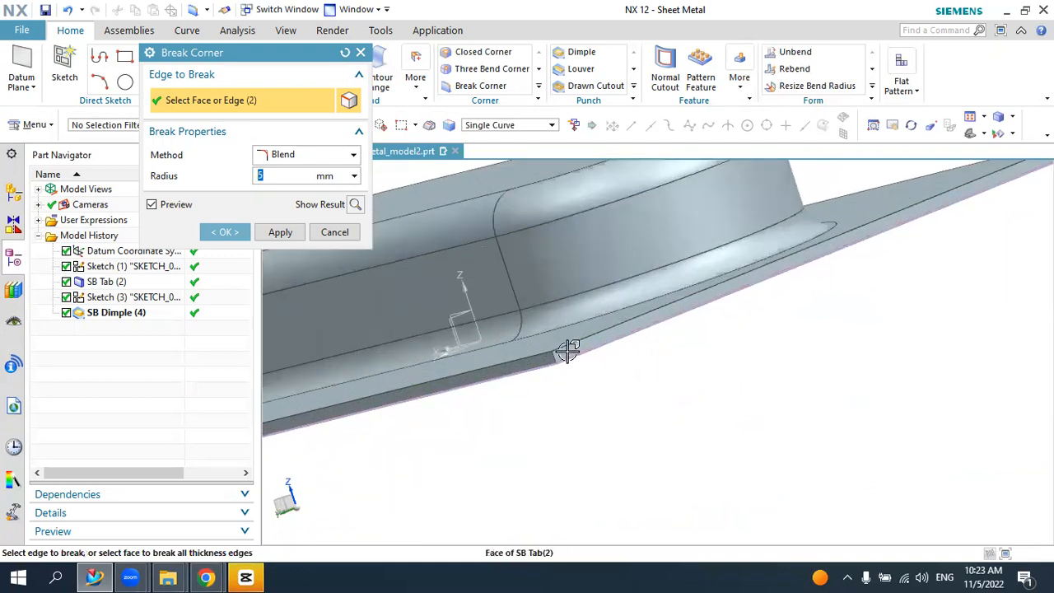
scroll(554, 356, "up", 3)
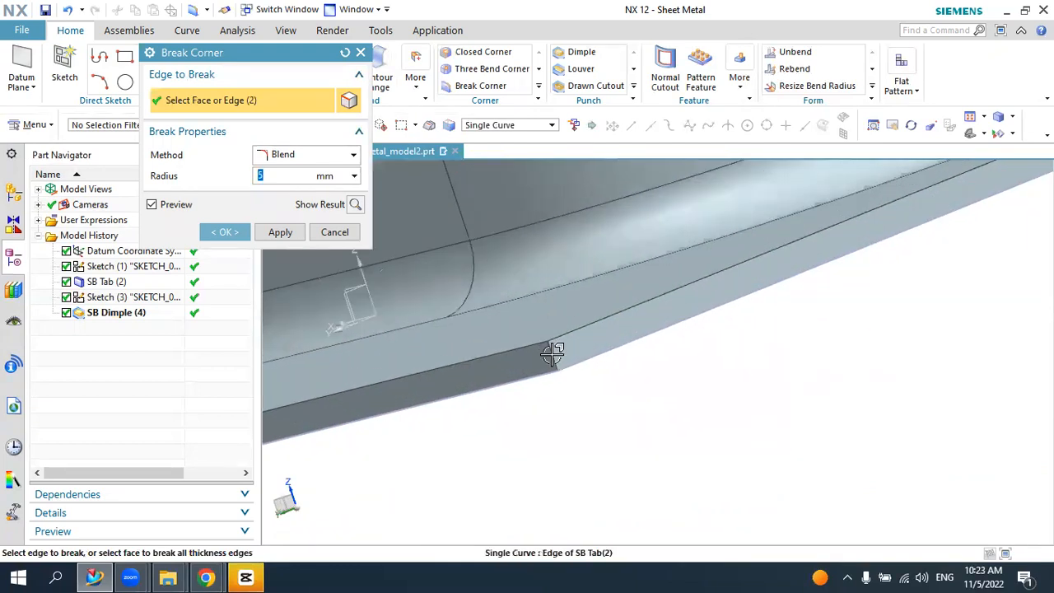
left_click(564, 373)
- Select the base tab's fourth corner edge and create the 5 mm Break Corner blends
scroll(584, 381, "down", 5)
middle_click_drag(709, 372, 637, 382)
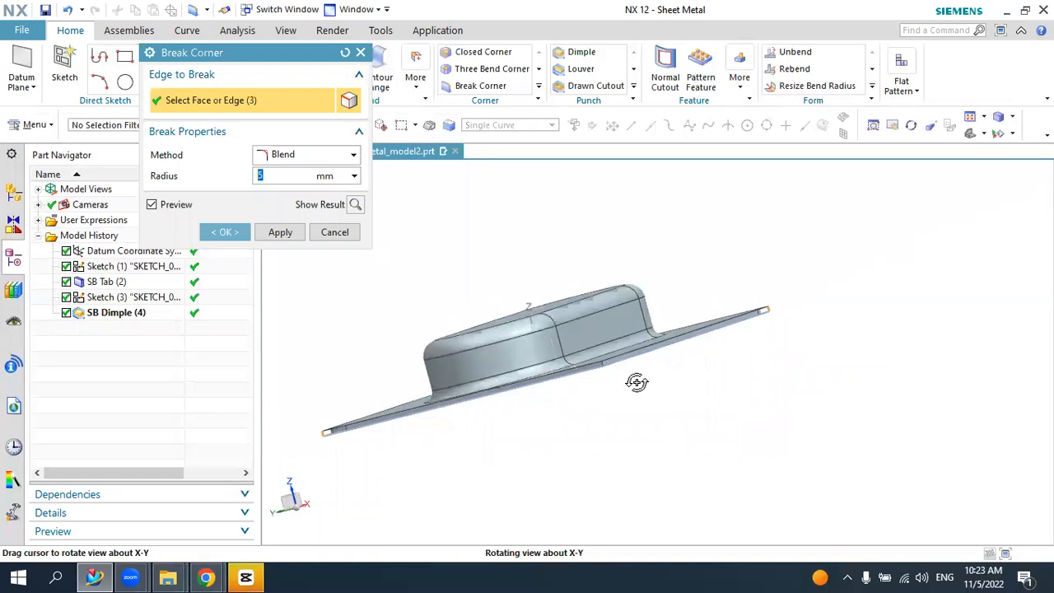
scroll(609, 367, "up", 6)
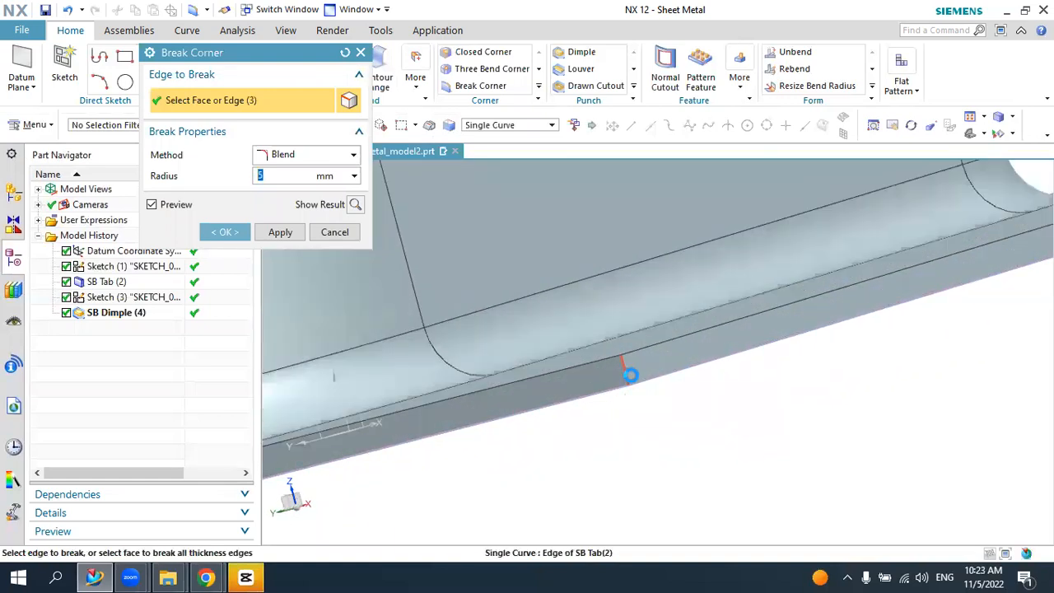
left_click(629, 375)
left_click(227, 232)
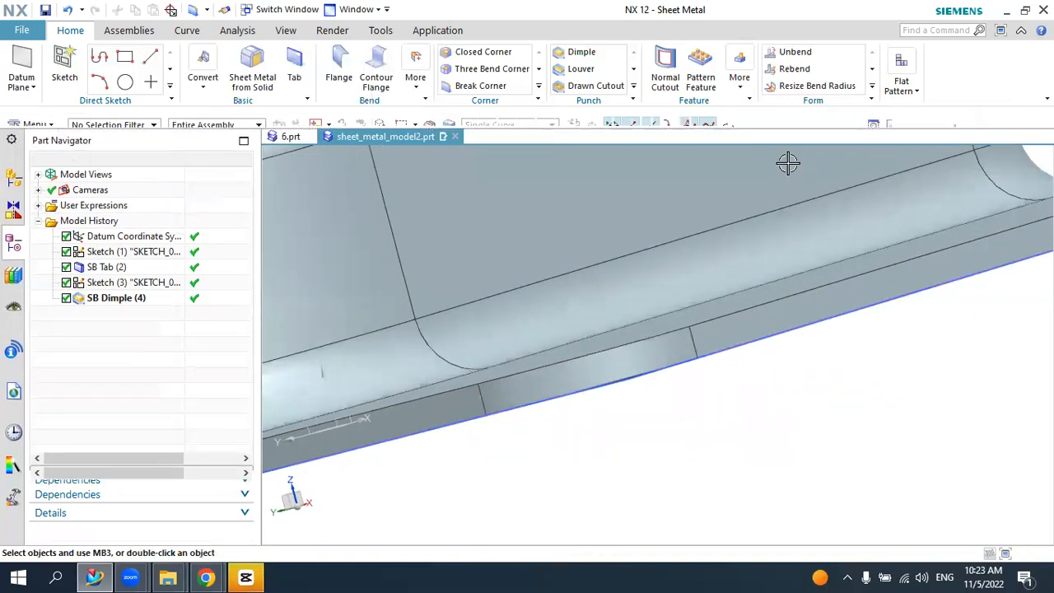
- Create a sketch on the tab's top face and draw a 5 mm diameter circle centred on the upper-left corner blend
left_click(875, 118)
middle_click_drag(409, 280, 466, 224)
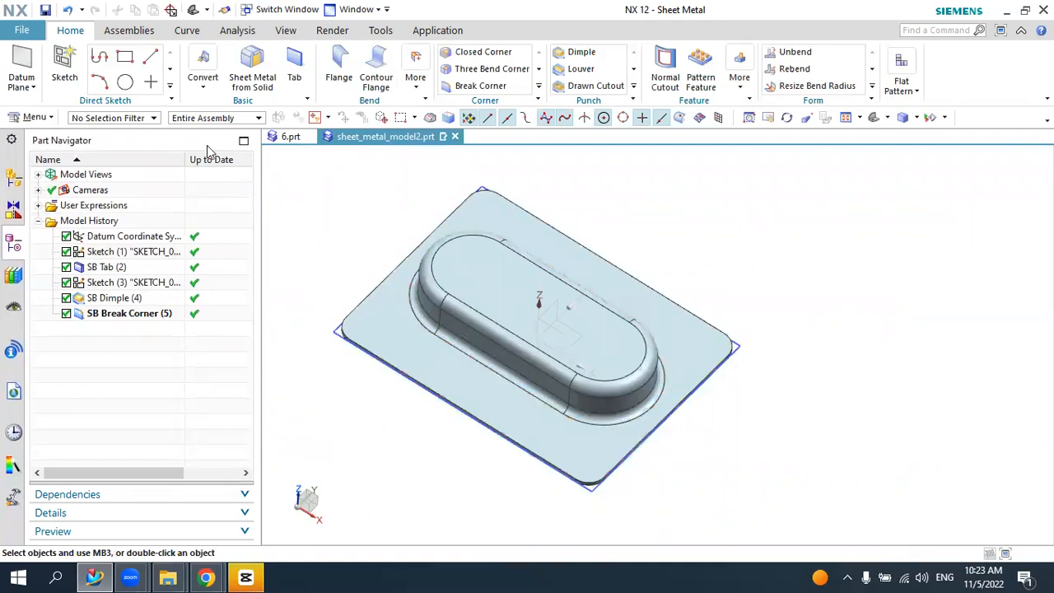
left_click(65, 66)
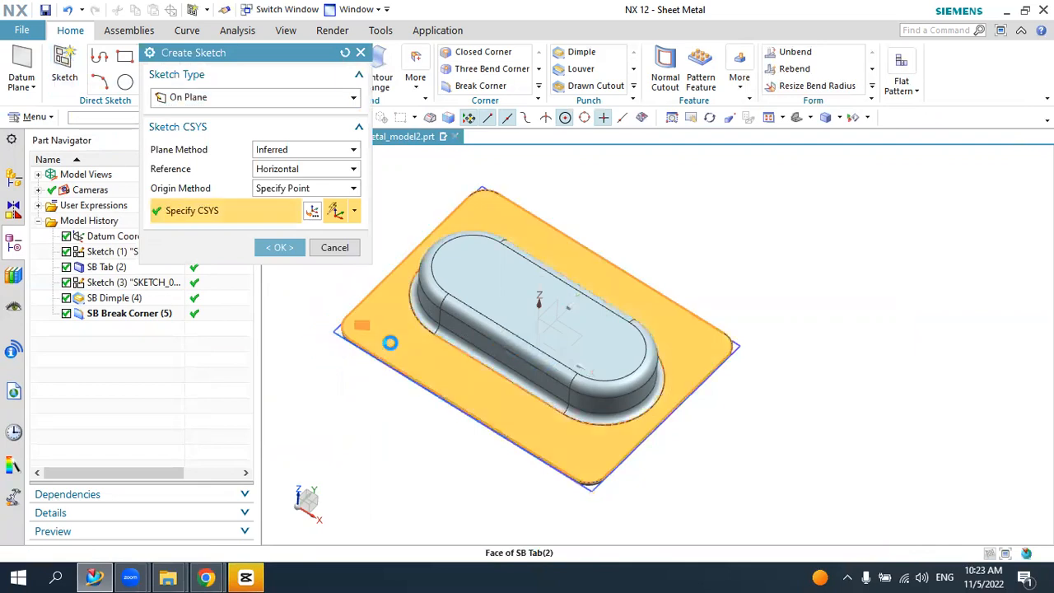
left_click(279, 247)
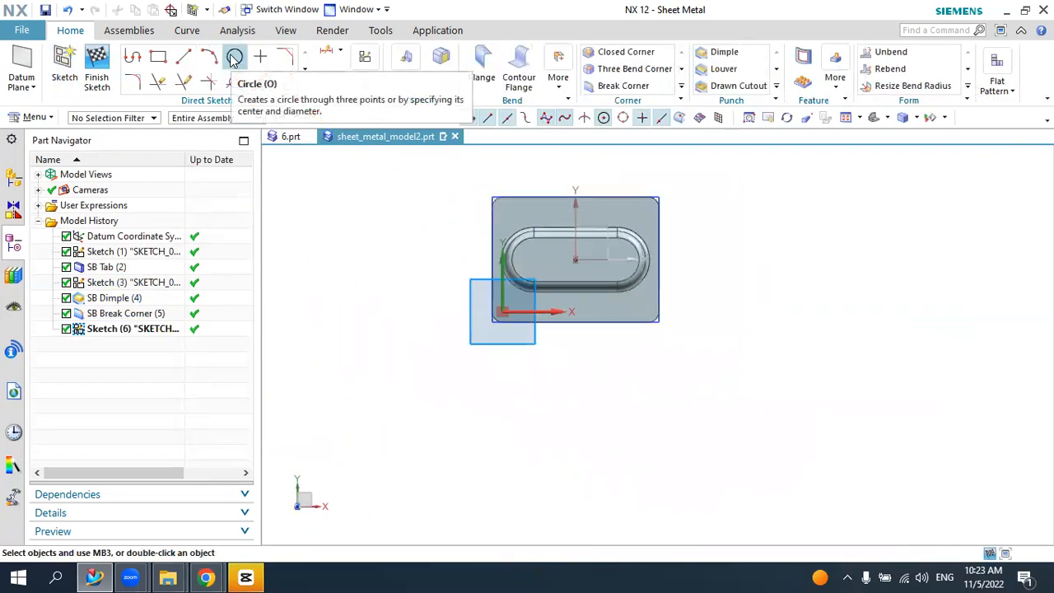
left_click(232, 60)
scroll(569, 212, "up", 5)
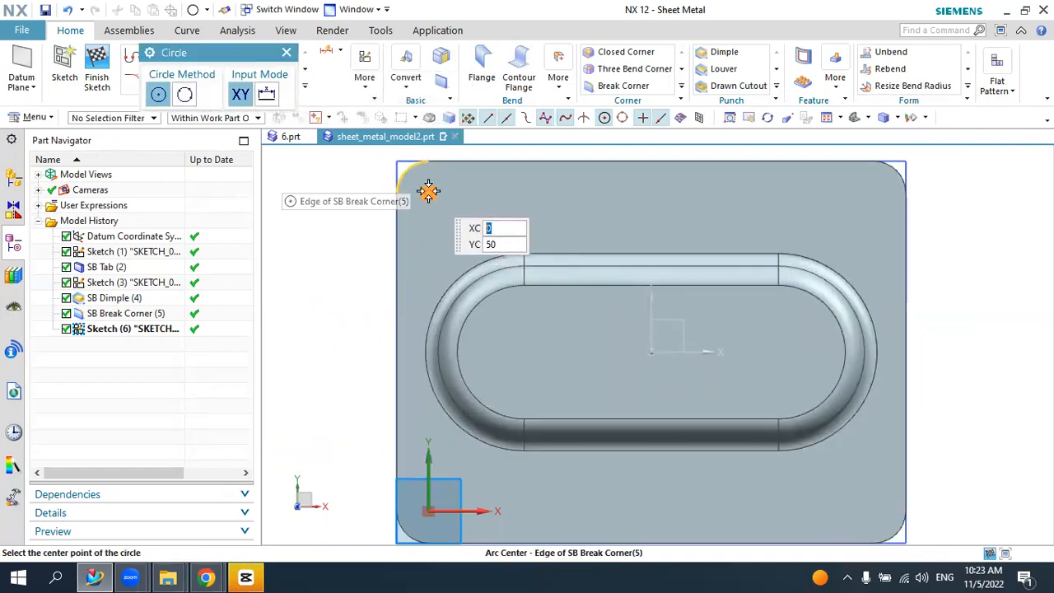
left_click(429, 192)
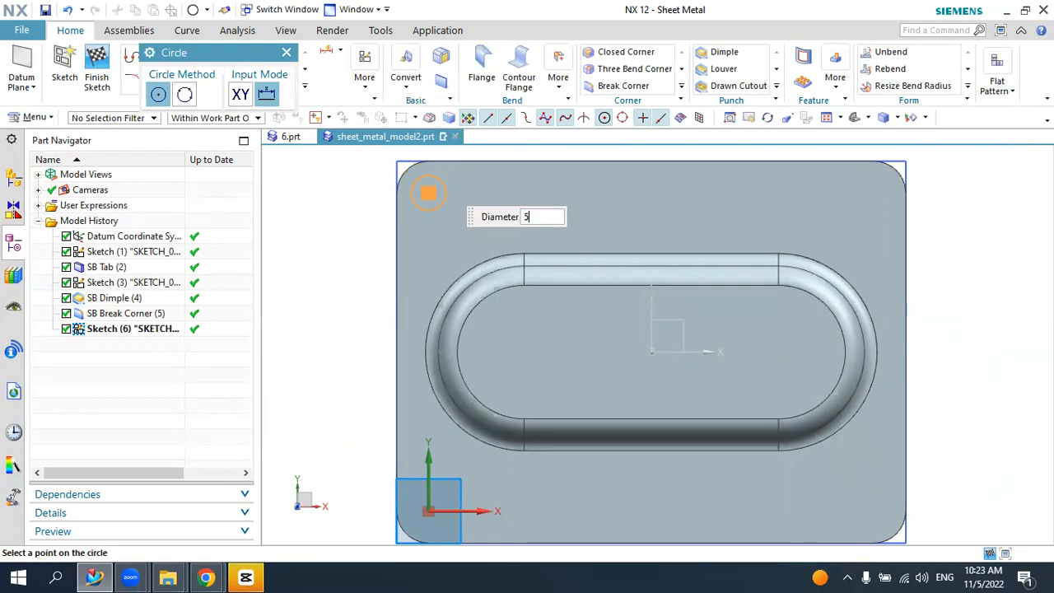
- Draw 5 mm diameter circles centred on the other three corner blends and finish the sketch
scroll(441, 179, "down", 2)
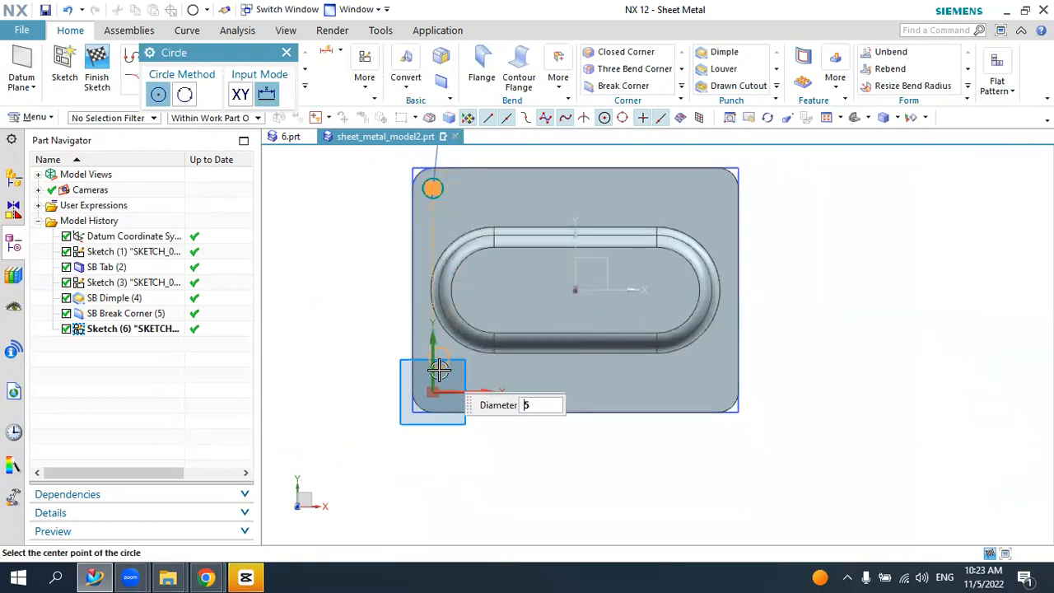
scroll(436, 383, "up", 1)
left_click(430, 394)
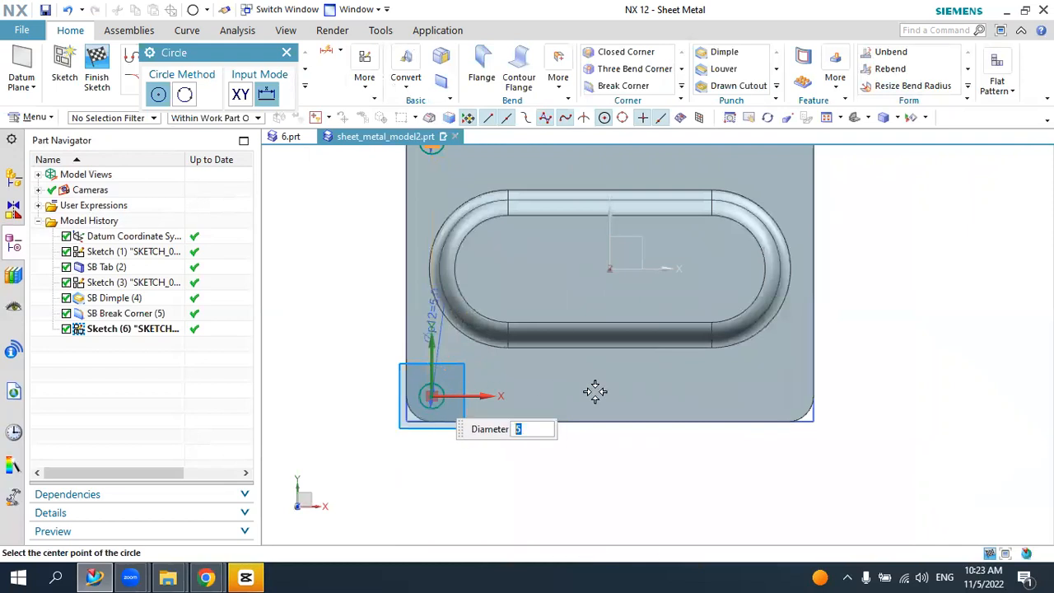
left_click(802, 407)
scroll(761, 352, "down", 3)
scroll(799, 191, "up", 4)
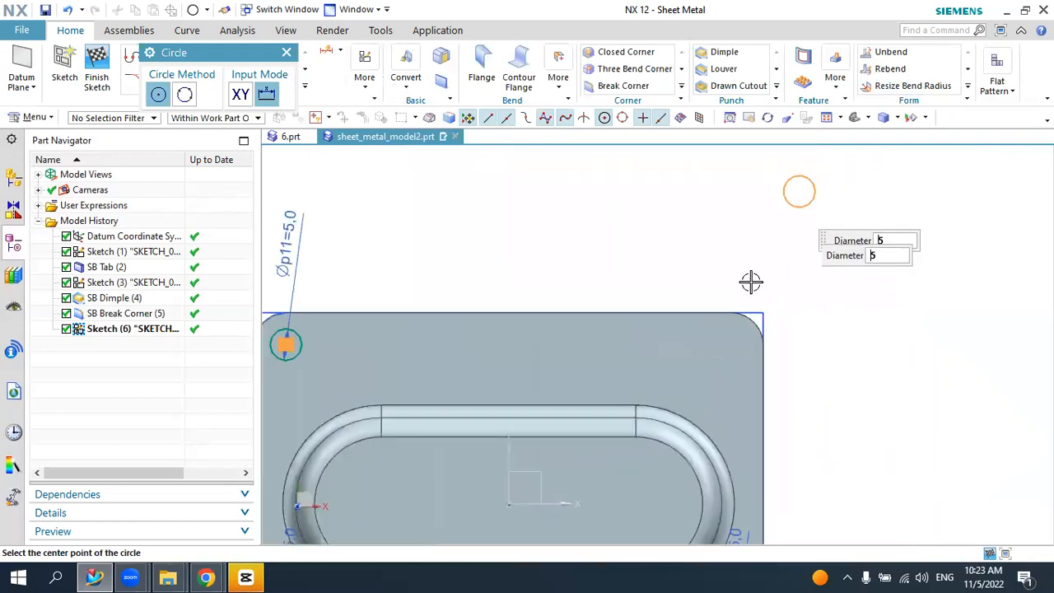
left_click(753, 327)
scroll(791, 289, "down", 3)
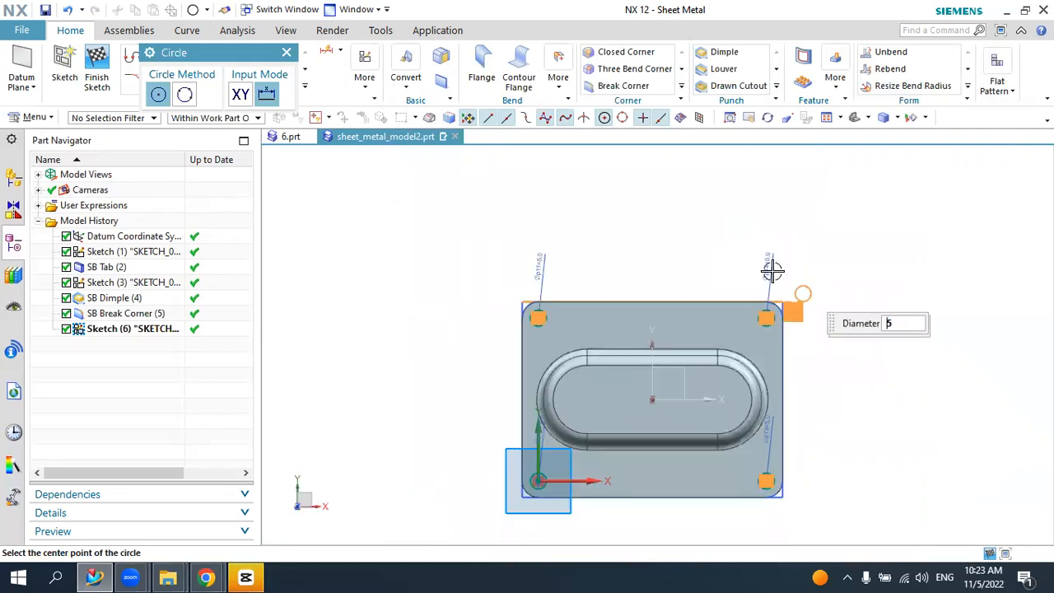
left_click(89, 66)
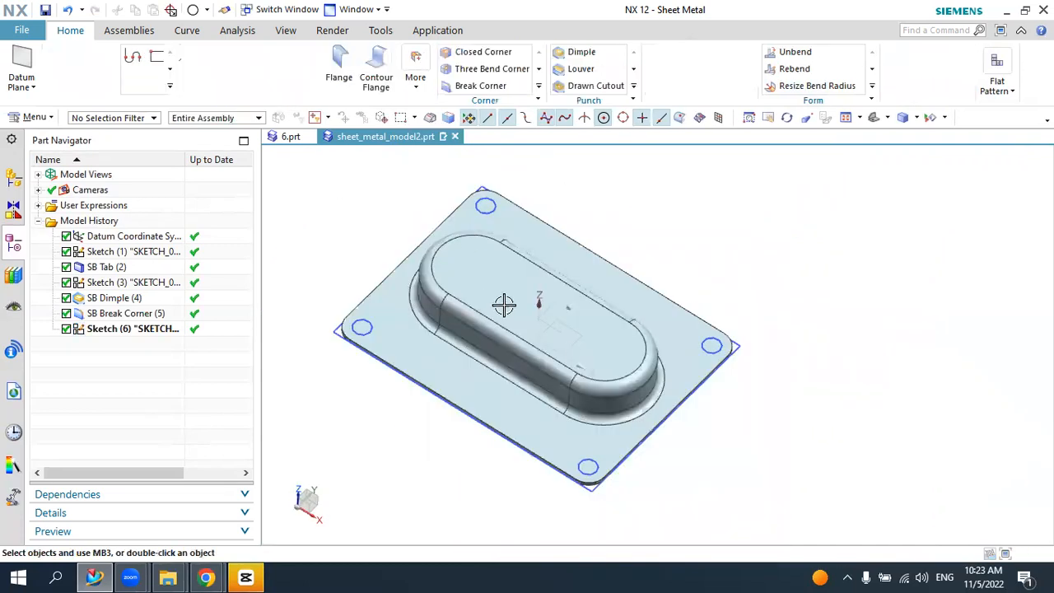
- Cut the four corner circles through the tab with a Normal Cutout, using the Thickness method, Value limits and 20 mm depth
left_click(666, 80)
scroll(421, 329, "up", 1)
scroll(421, 329, "up", 1)
left_click(420, 331)
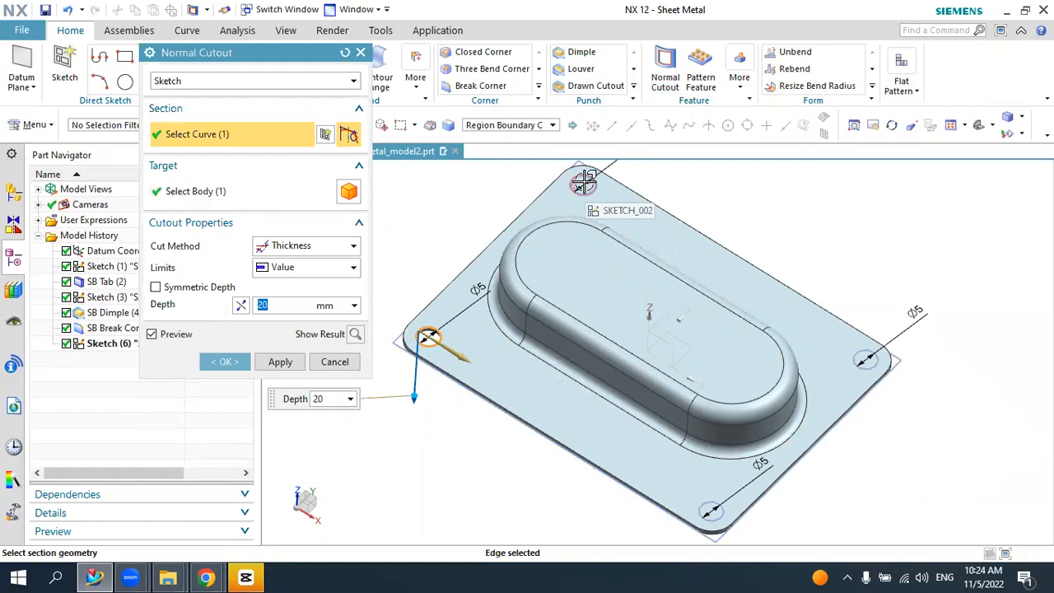
scroll(585, 181, "up", 2)
left_click(579, 181)
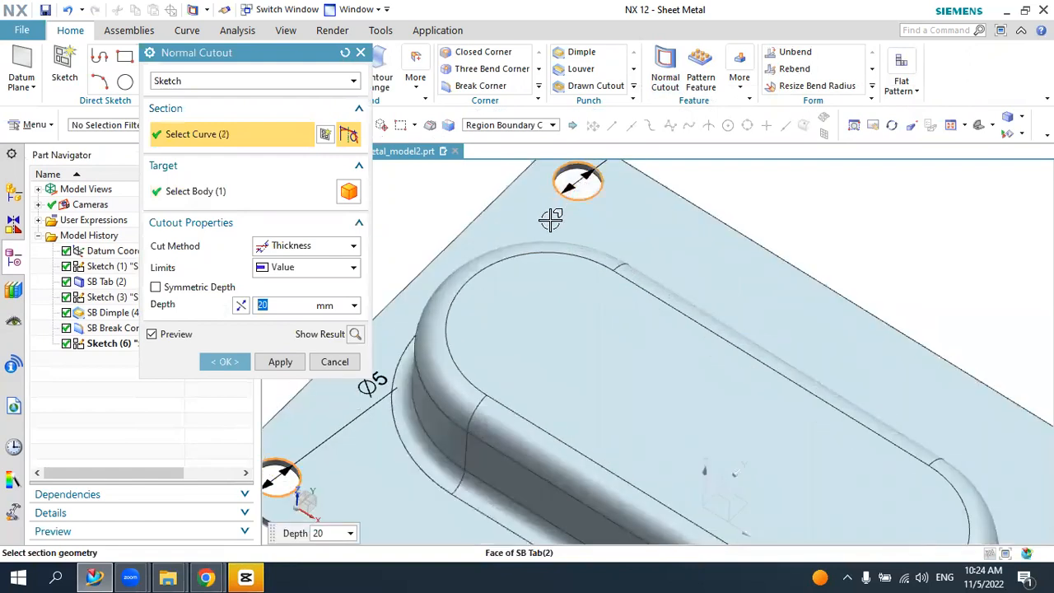
scroll(551, 218, "down", 3)
scroll(743, 382, "up", 4)
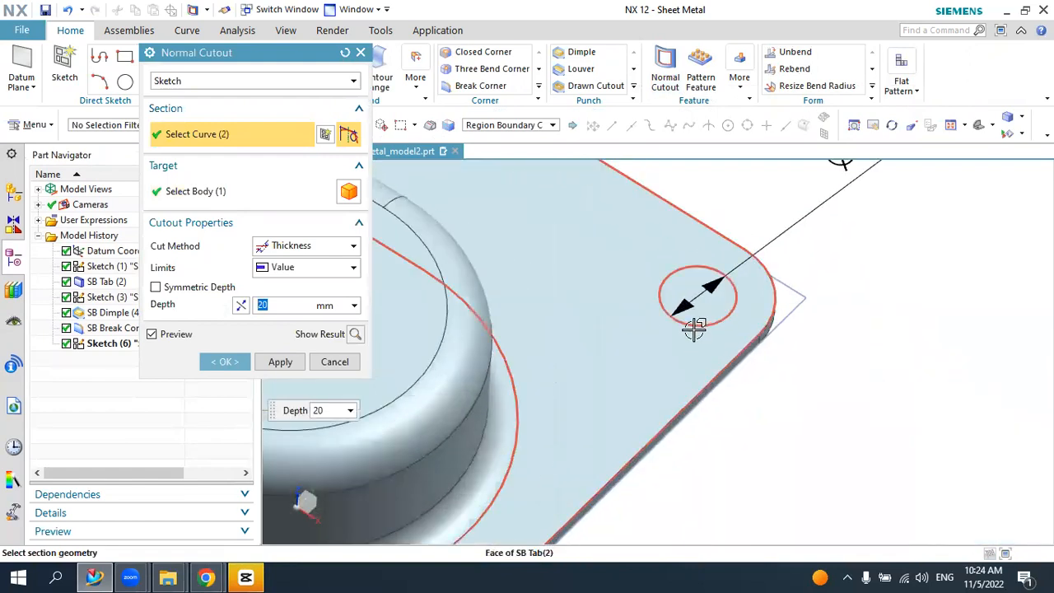
left_click(697, 324)
scroll(745, 309, "down", 3)
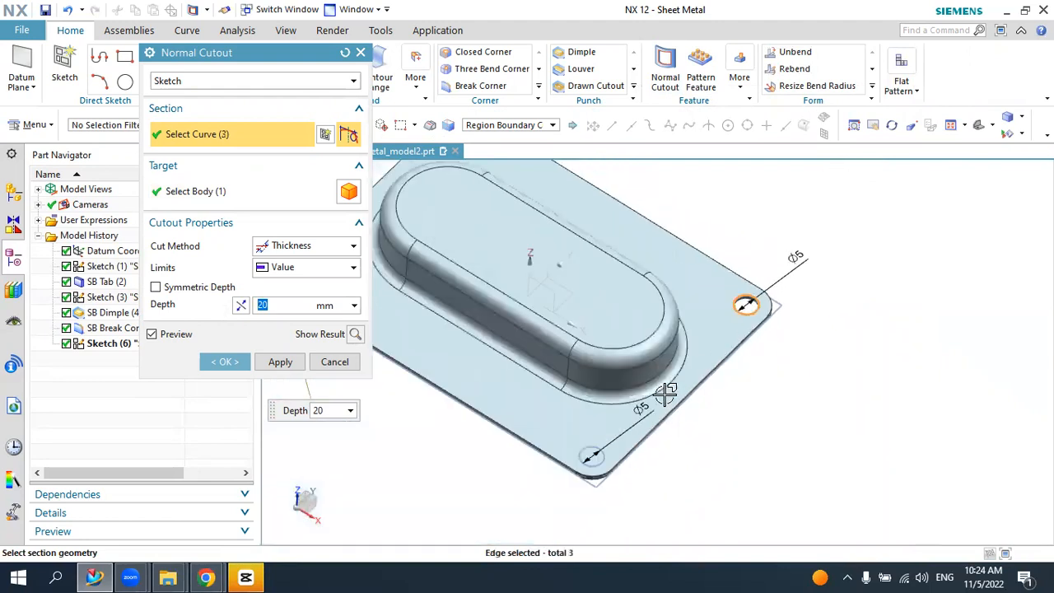
scroll(584, 452, "up", 4)
left_click(584, 453)
scroll(602, 425, "down", 3)
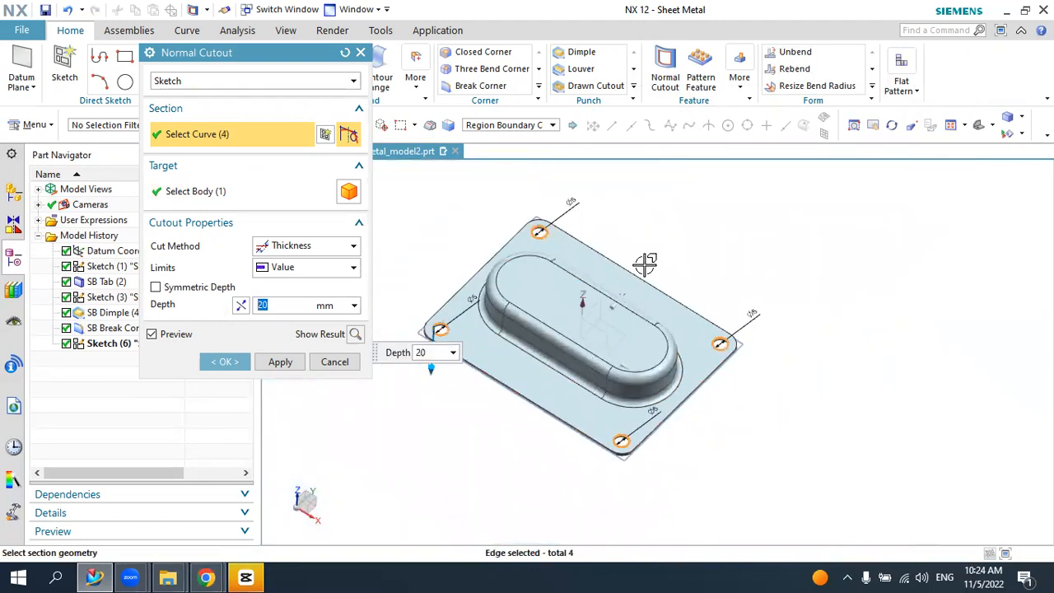
left_click(228, 361)
- Create a sketch on the tab's top face and draw a long two-point rectangle between the dimple and the tab's upper edge
middle_click_drag(480, 367, 492, 387)
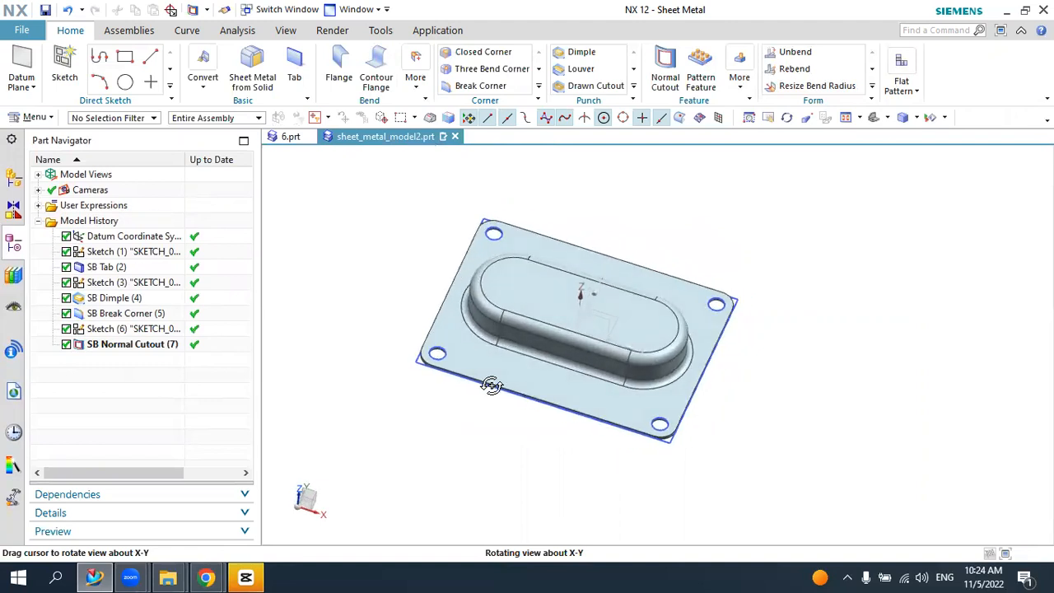
middle_click_drag(491, 386, 492, 386)
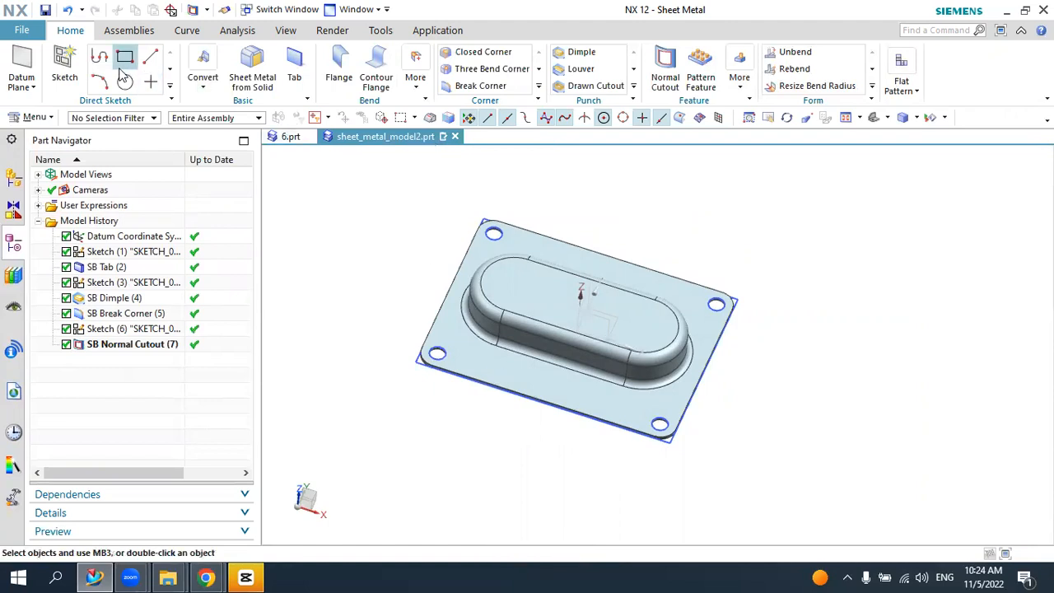
left_click(66, 66)
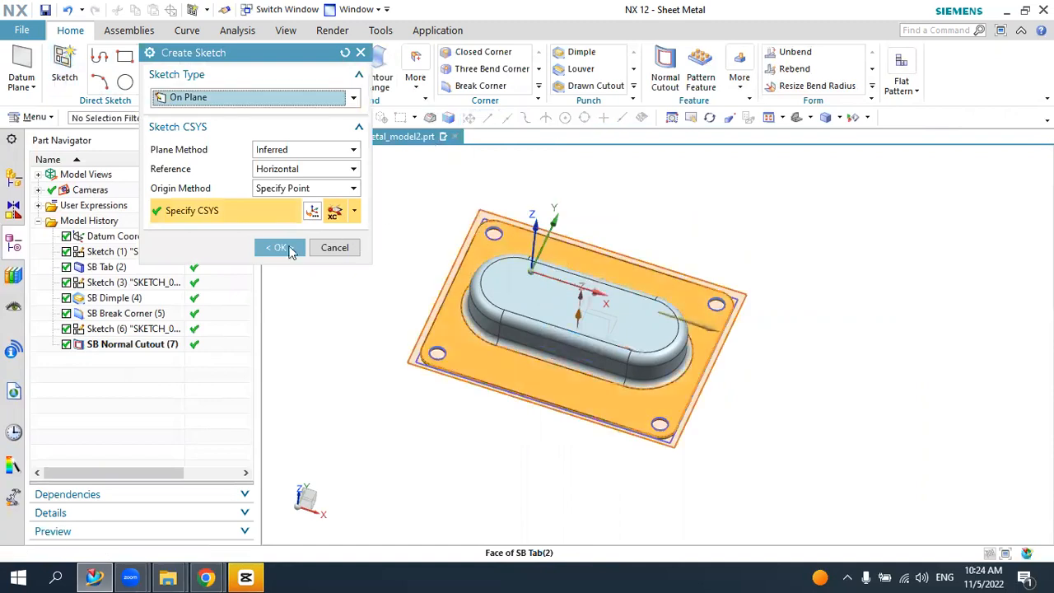
left_click(280, 247)
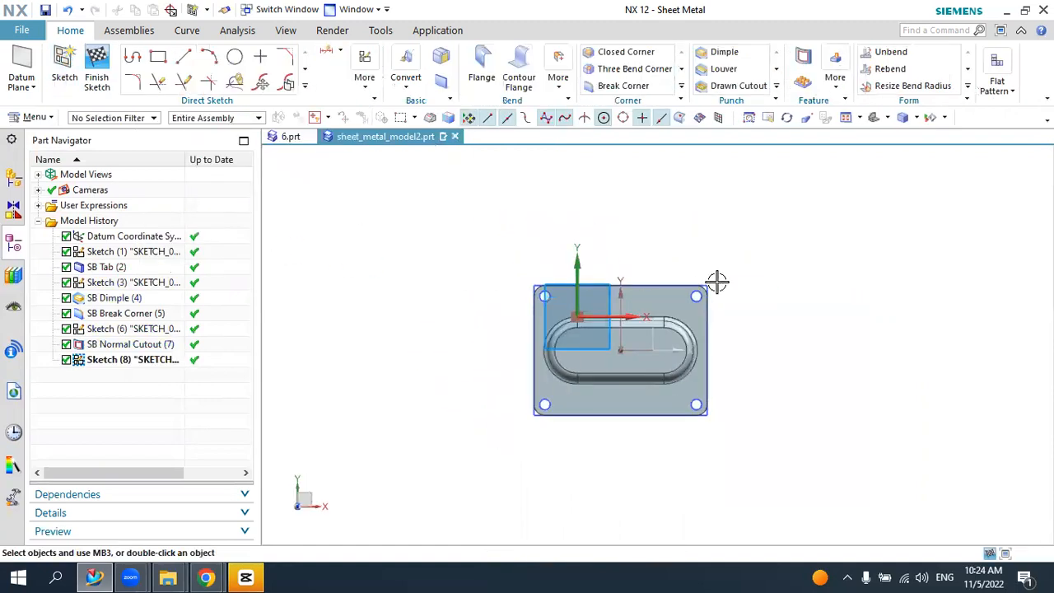
left_click(158, 61)
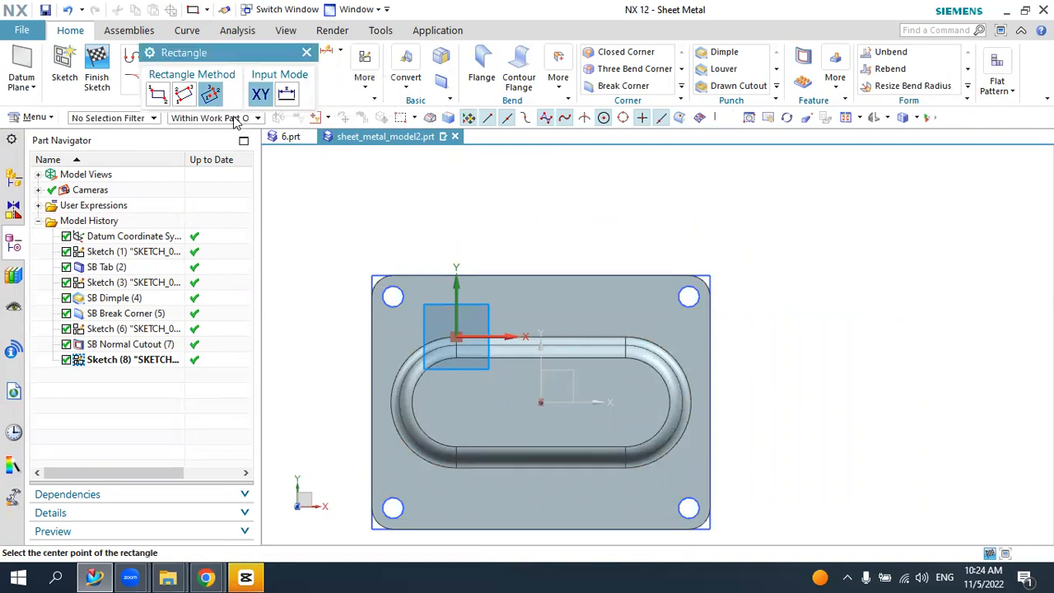
left_click(159, 96)
scroll(553, 311, "up", 3)
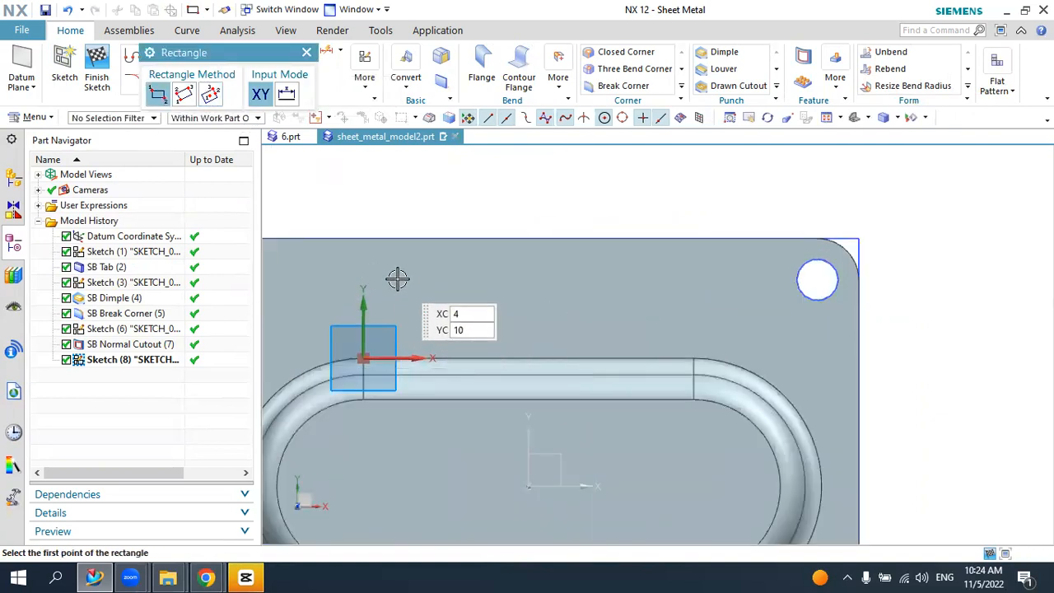
left_click(383, 285)
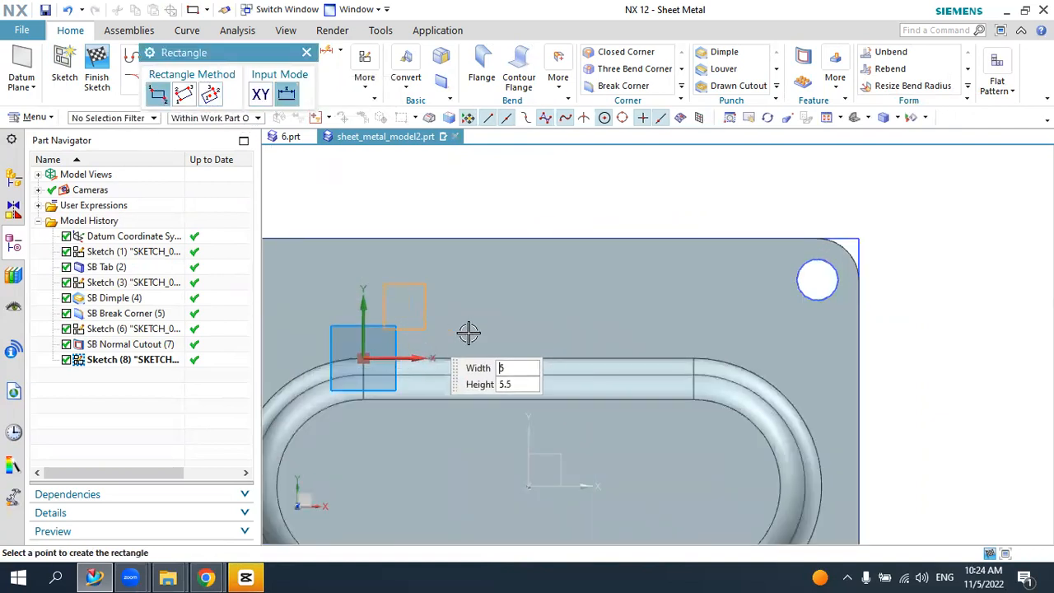
left_click(695, 324)
key("Escape")
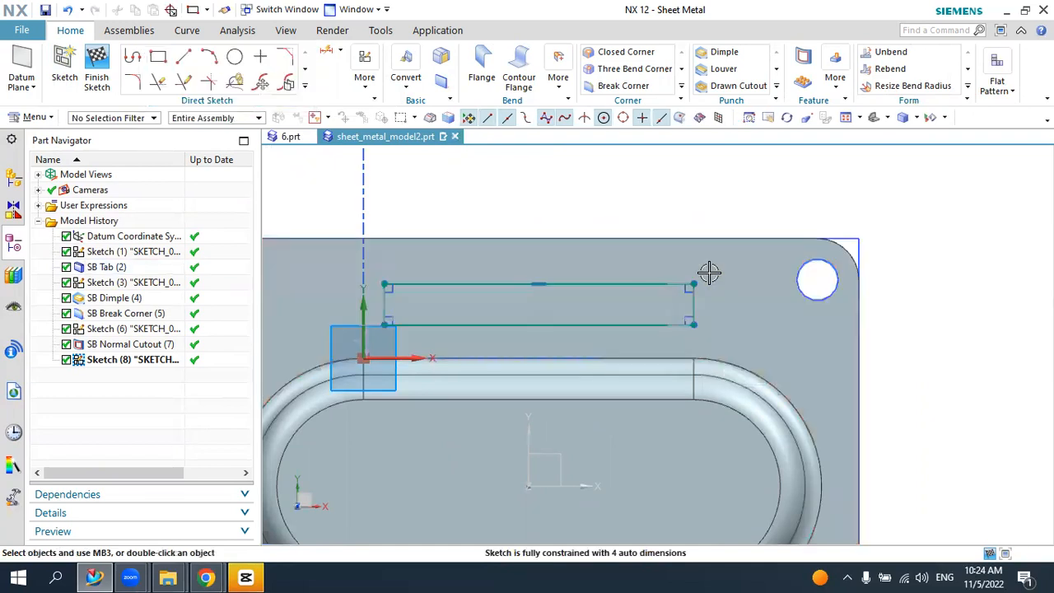
- Dimension the rectangle's upper edge with Rapid Dimension and set its length to 40 mm
scroll(692, 245, "down", 1)
scroll(692, 245, "down", 1)
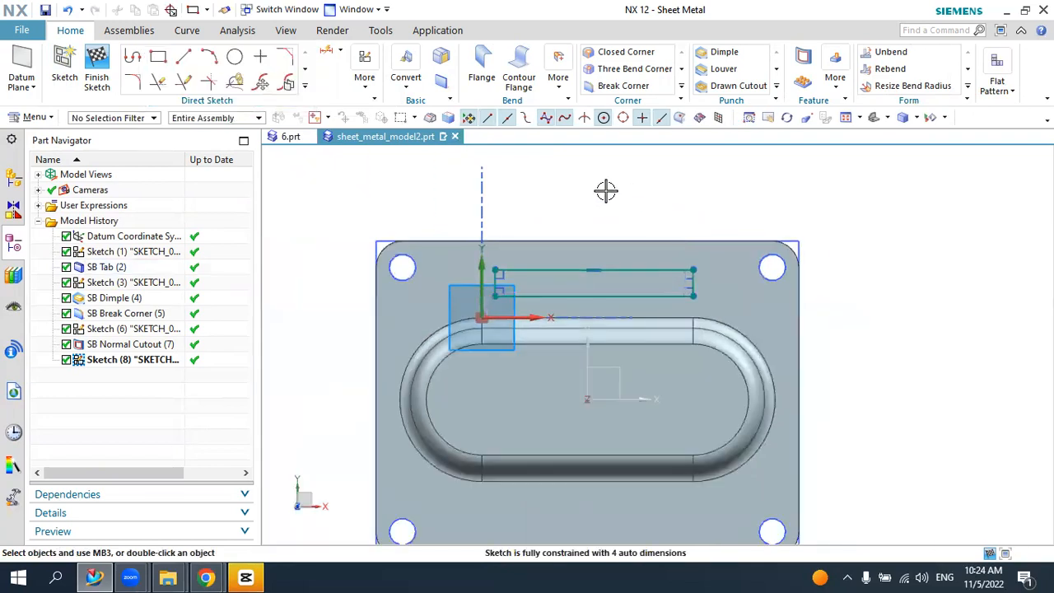
left_click(327, 52)
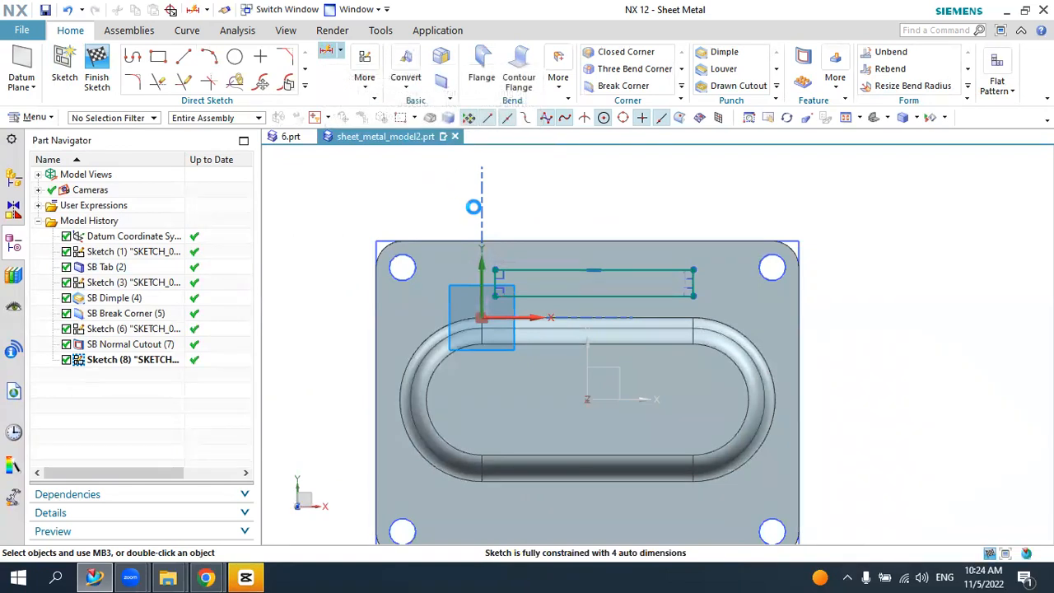
left_click(525, 265)
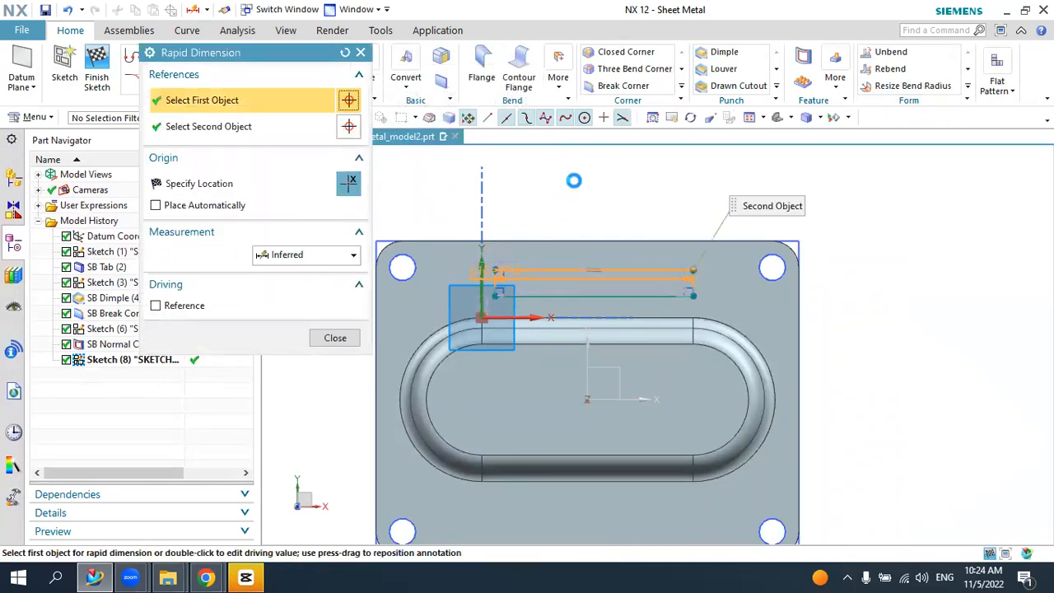
left_click(577, 175)
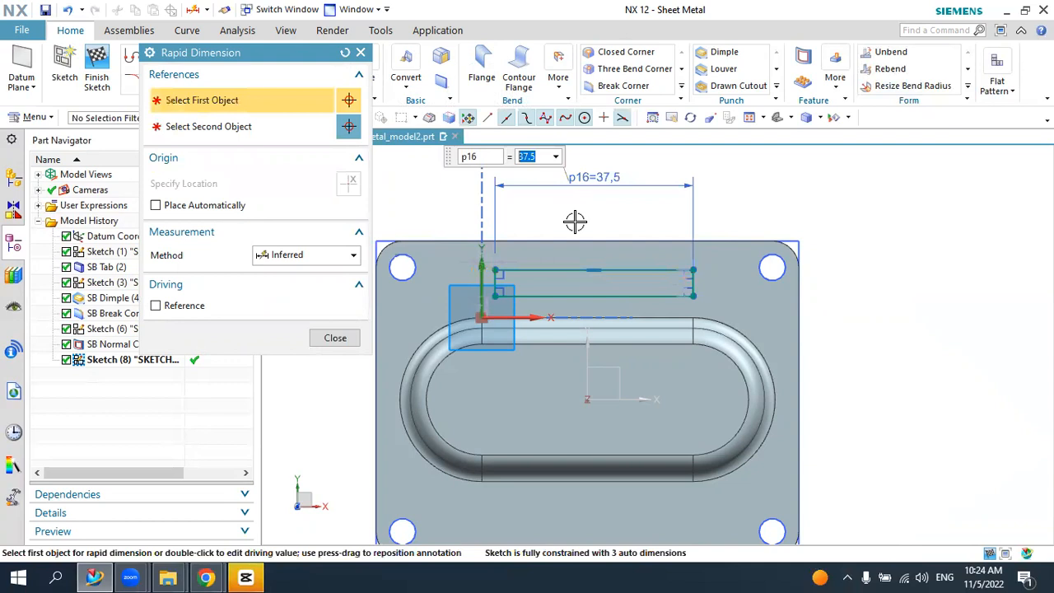
type("40")
key("Return")
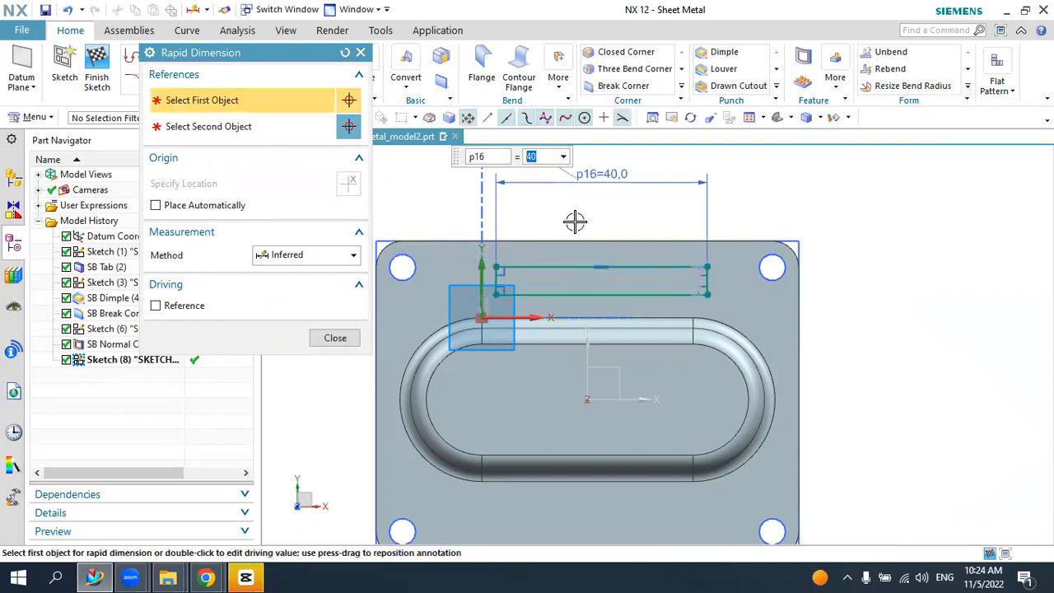
middle_click(575, 221)
- Make the rectangle's two short sides symmetric about the datum's vertical Y axis
left_click(365, 73)
left_click(533, 123)
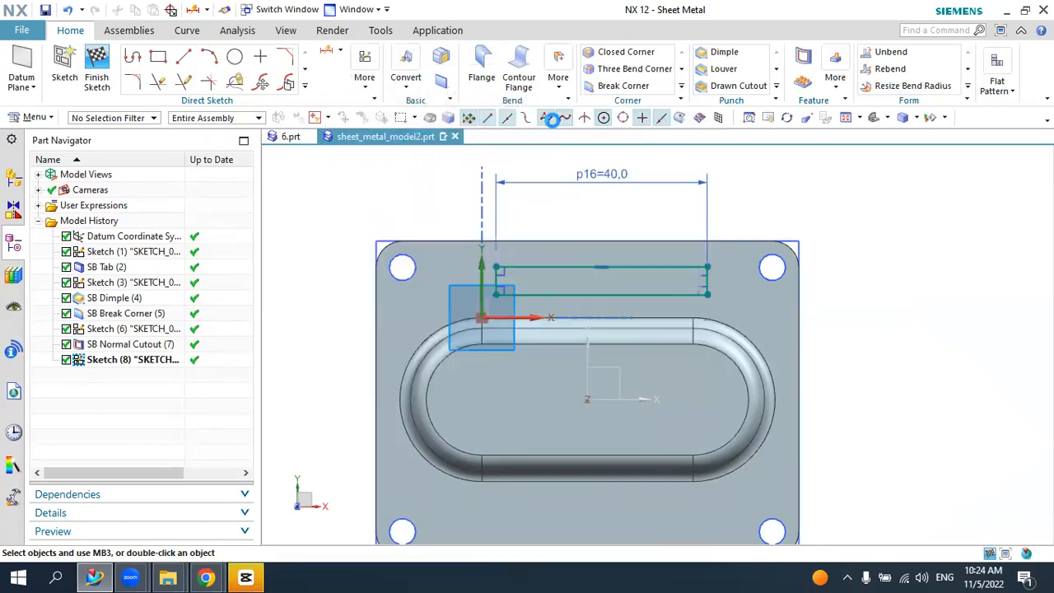
scroll(496, 278, "up", 4)
left_click(494, 272)
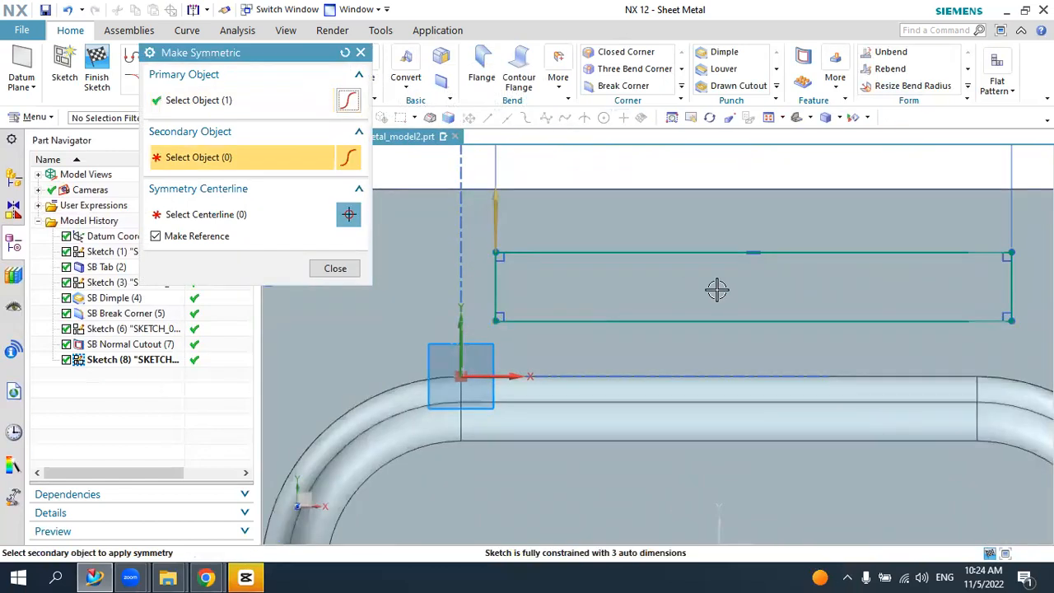
scroll(826, 294, "down", 3)
left_click(870, 286)
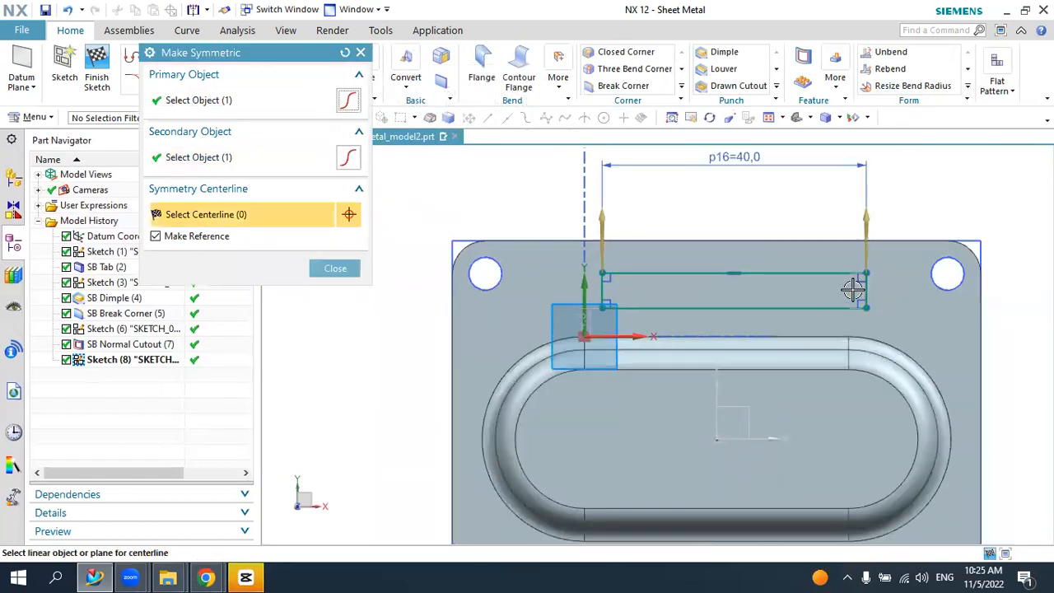
left_click(721, 383)
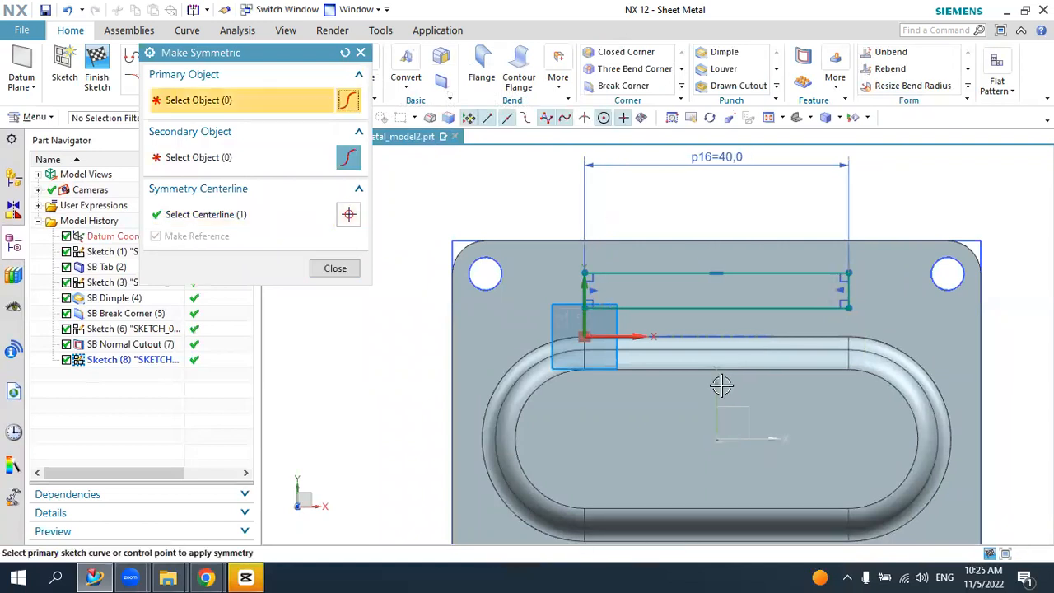
key("Escape")
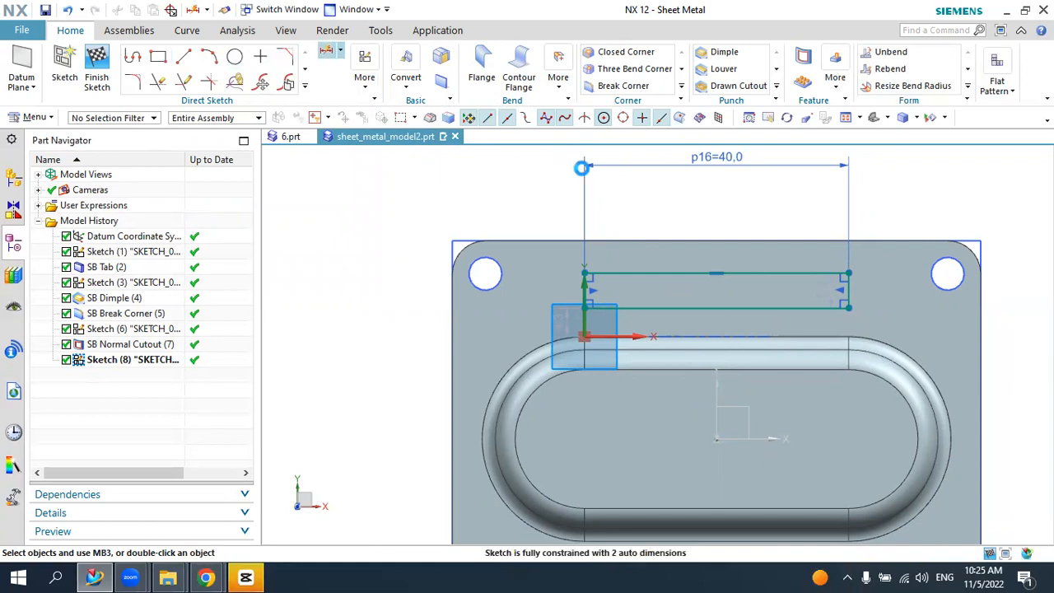
- Dimension the rectangle's lower long edge from the datum's horizontal X axis and set the distance to 20 mm
scroll(582, 168, "down", 1)
left_click(690, 387)
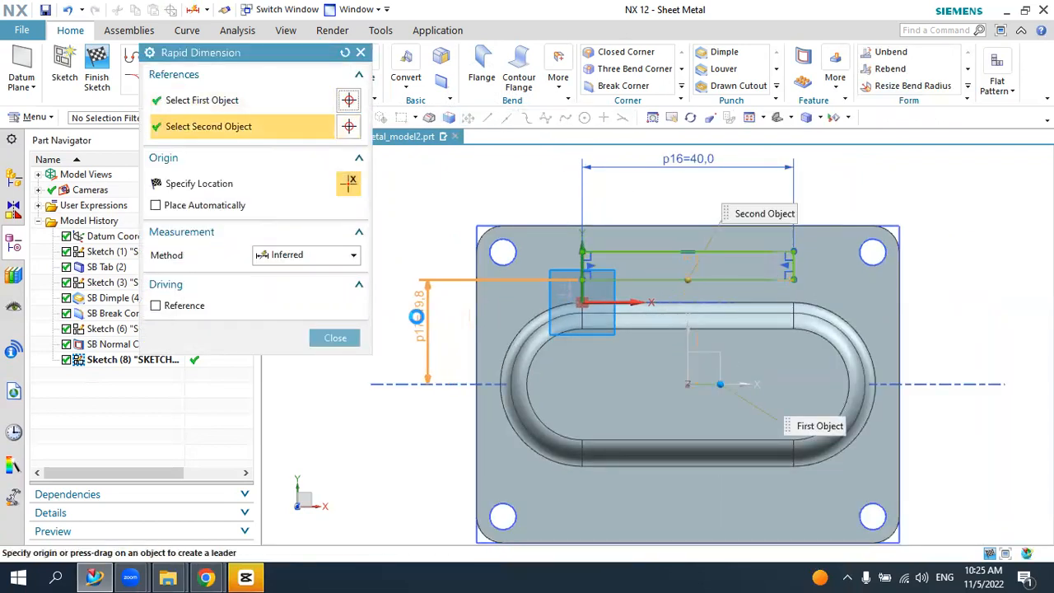
left_click(418, 316)
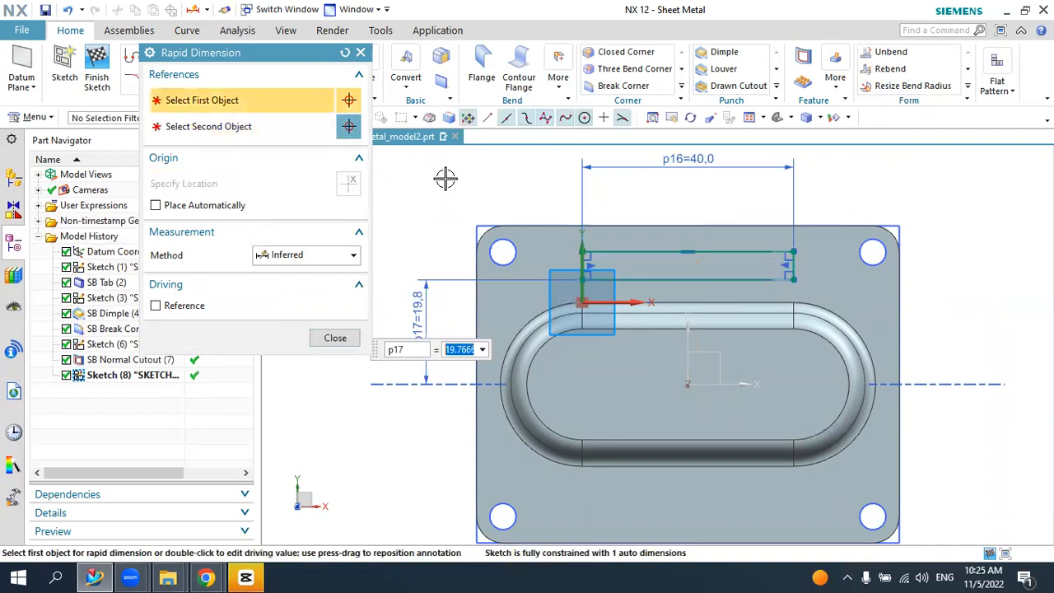
key("Return")
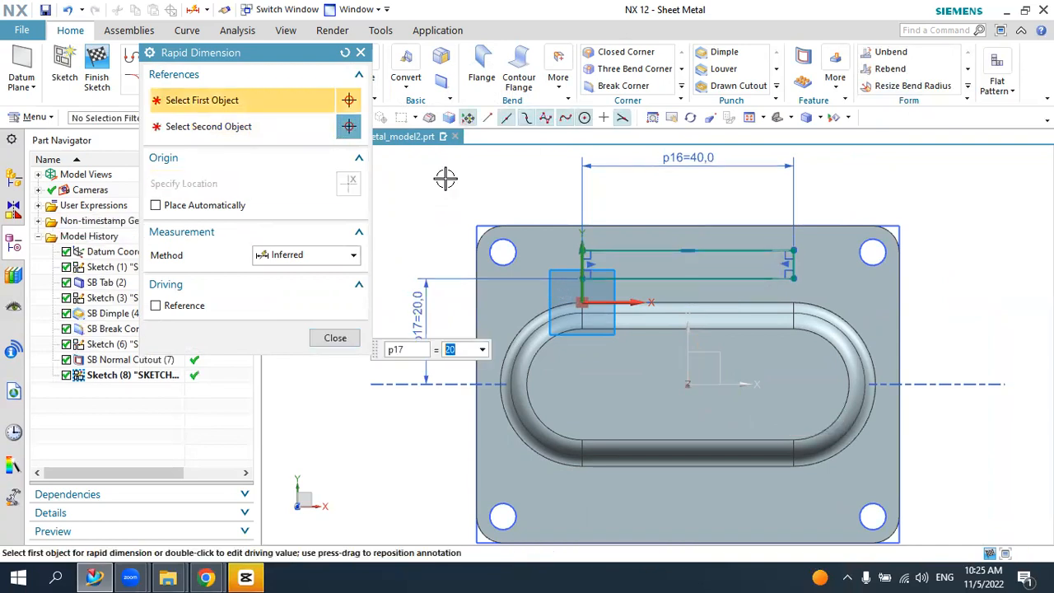
key("Escape")
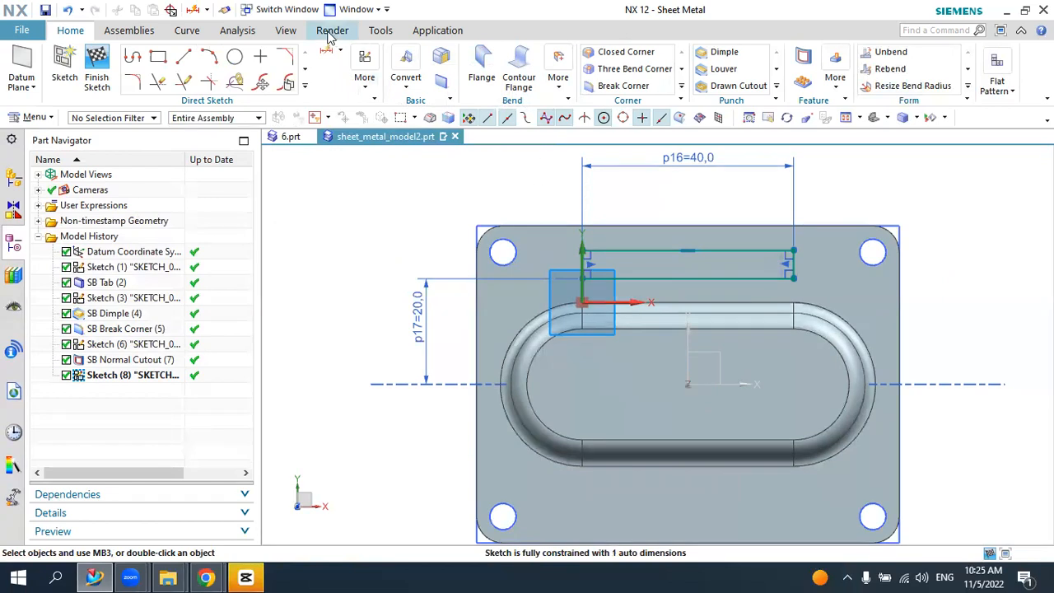
- Draw a three-point arc of about 2.7 mm radius bulging outward between the corners of the rectangle's right short side
left_click(208, 58)
scroll(820, 264, "down", 1)
scroll(820, 263, "down", 2)
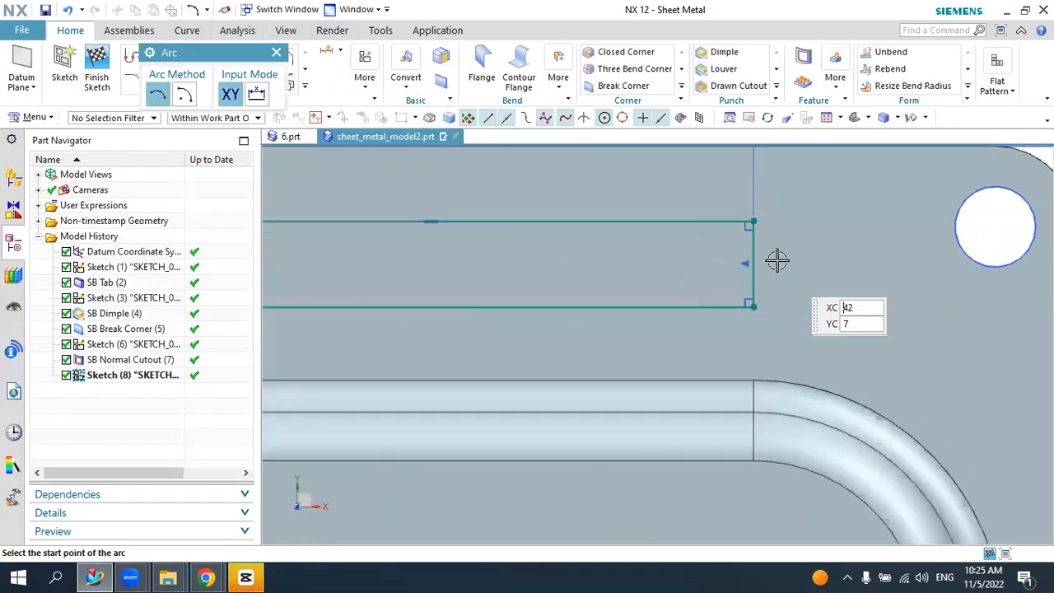
left_click(753, 221)
left_click(756, 305)
left_click(798, 270)
- Draw a matching outward arc of about 2.7 mm radius between the corners of the rectangle's left short side
scroll(831, 260, "up", 2)
scroll(272, 255, "down", 2)
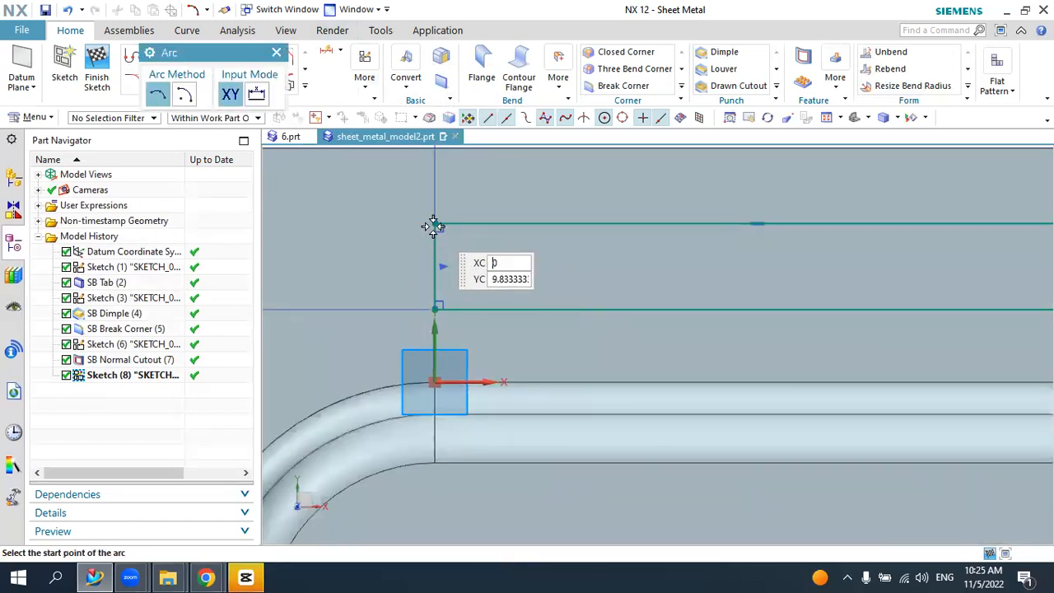
left_click(434, 224)
left_click(436, 309)
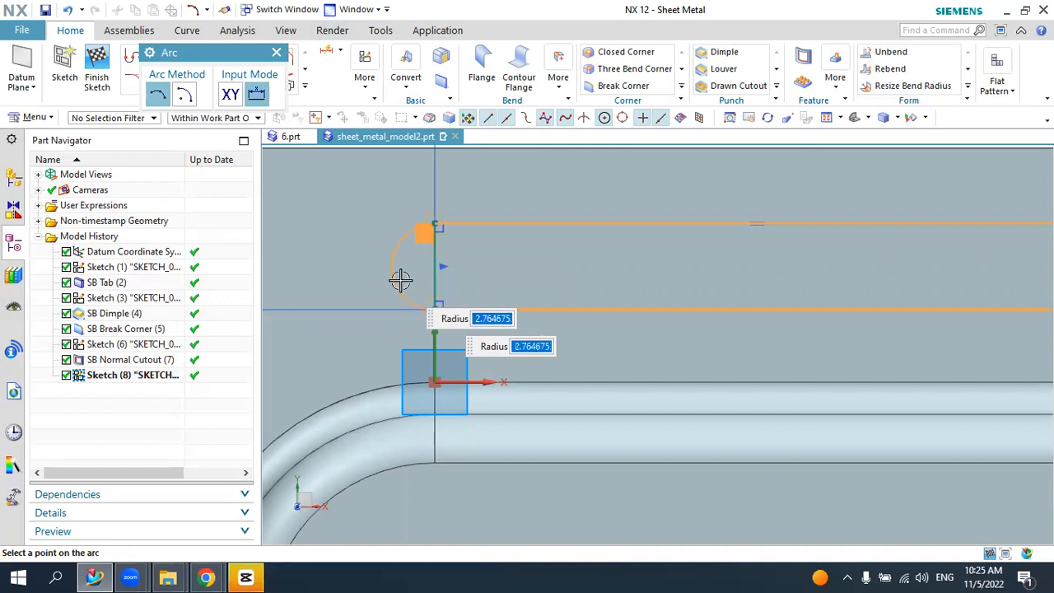
left_click(401, 278)
scroll(410, 276, "up", 2)
scroll(411, 275, "up", 3)
key("Escape")
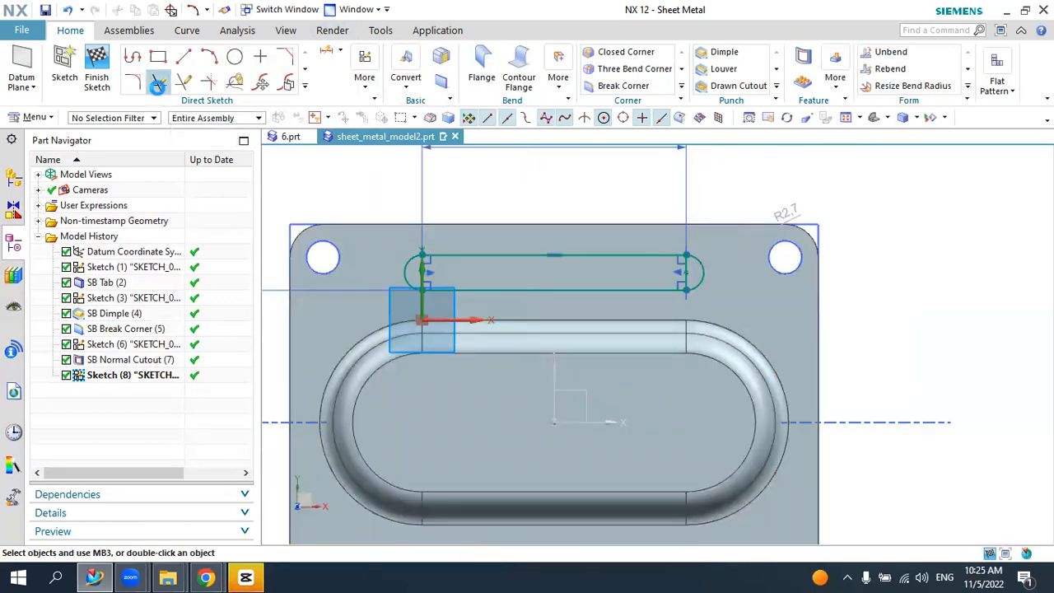
- Trim away the rectangle's two short sides with Quick Trim, leaving a closed slot outline
left_click(157, 84)
scroll(457, 284, "down", 2)
left_click(391, 241)
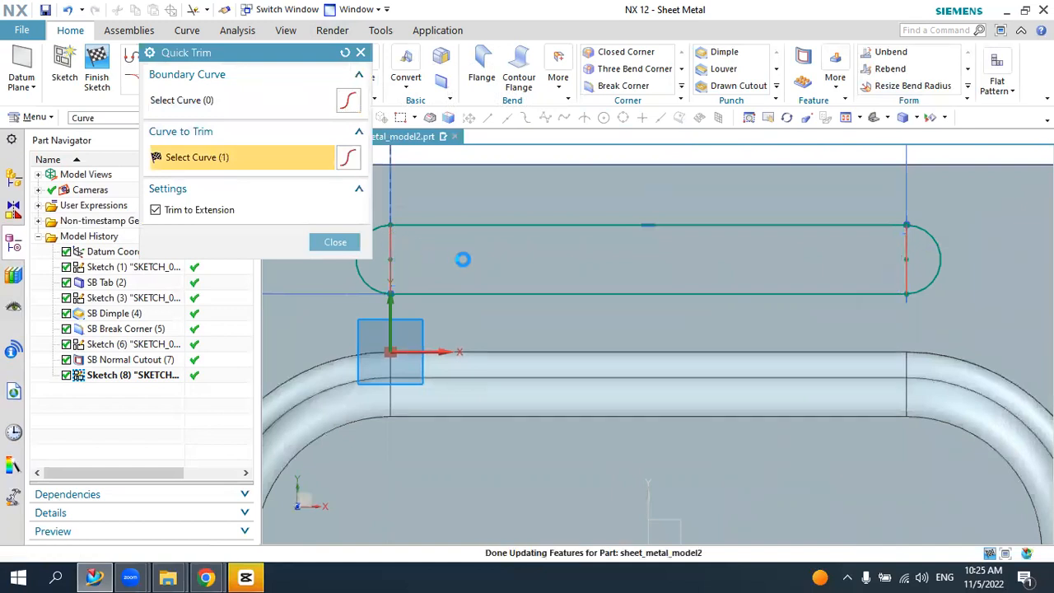
key("Escape")
scroll(777, 250, "up", 5)
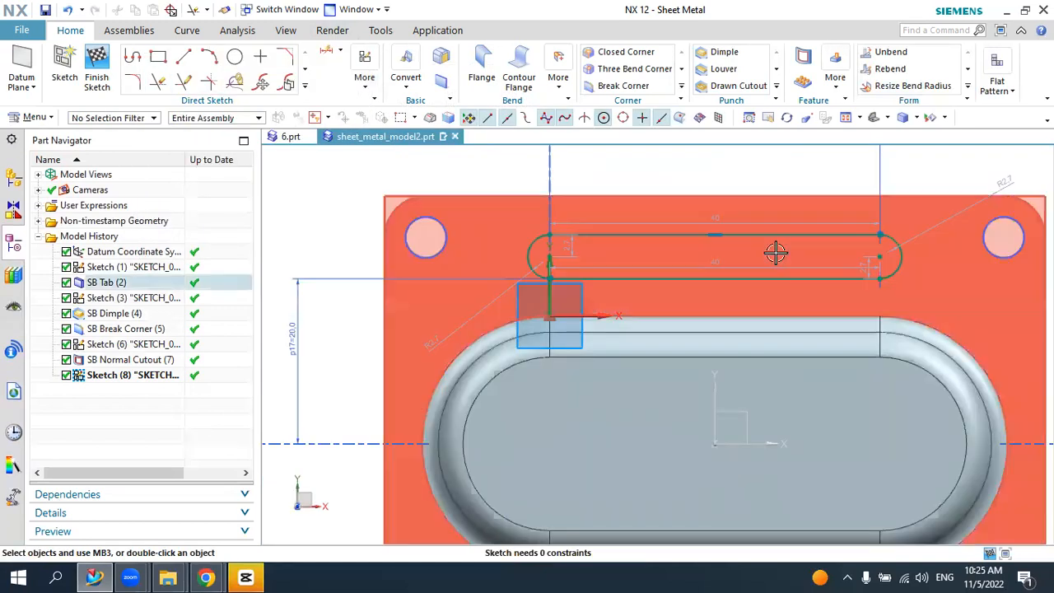
scroll(773, 244, "down", 2)
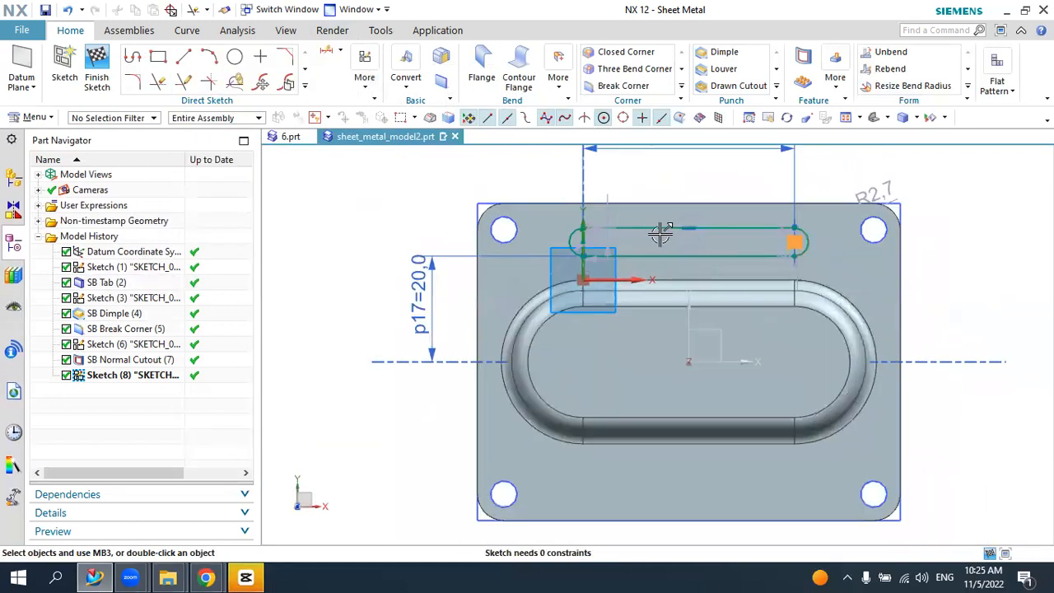
- Mirror the four slot curves about the datum's horizontal X axis and finish the sketch
left_click(304, 87)
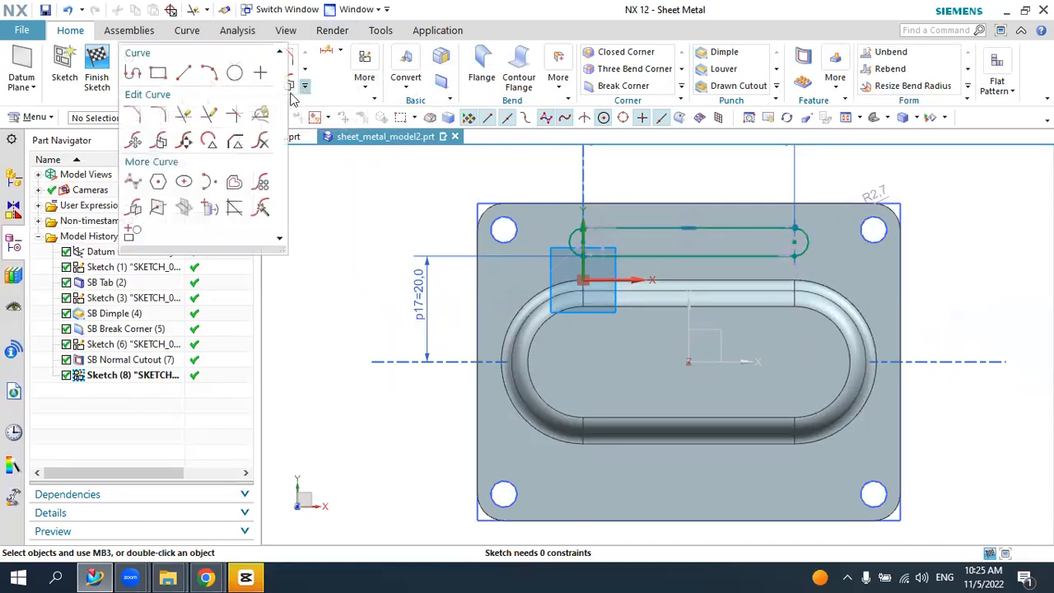
left_click(135, 207)
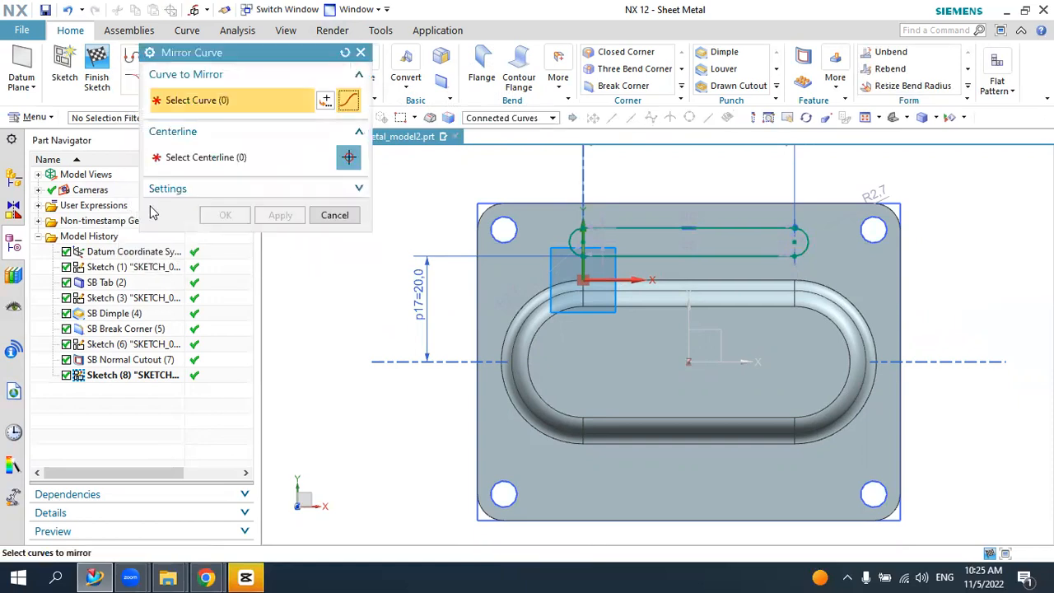
left_click(648, 235)
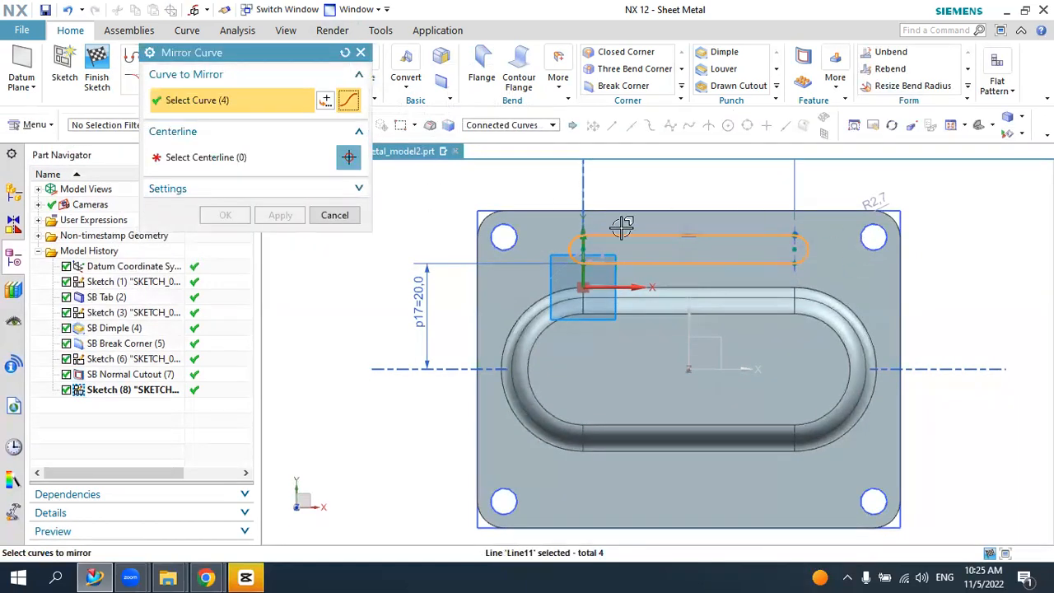
left_click(271, 162)
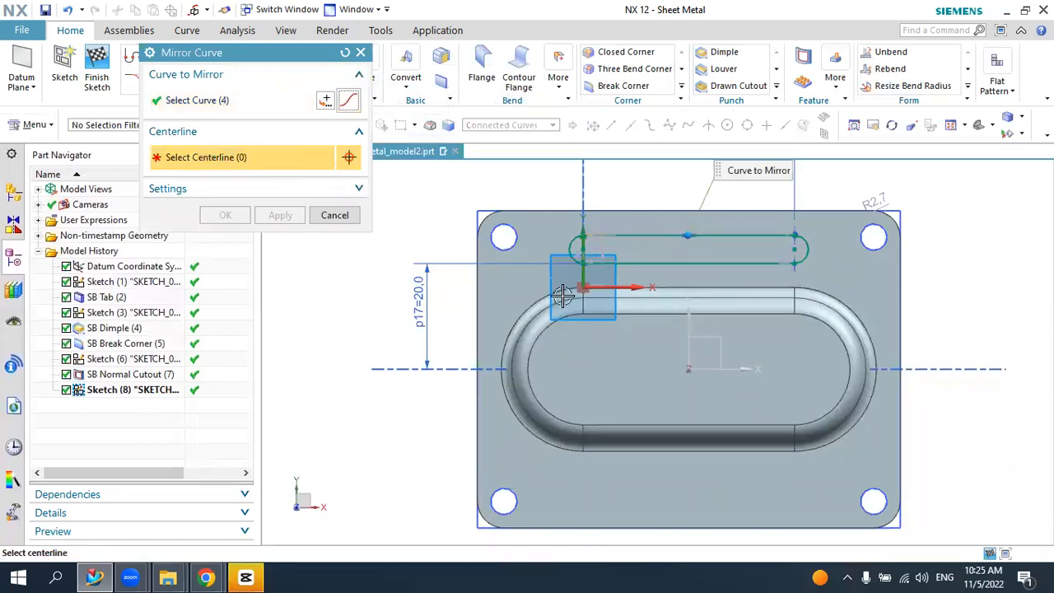
left_click(754, 367)
scroll(759, 346, "down", 2)
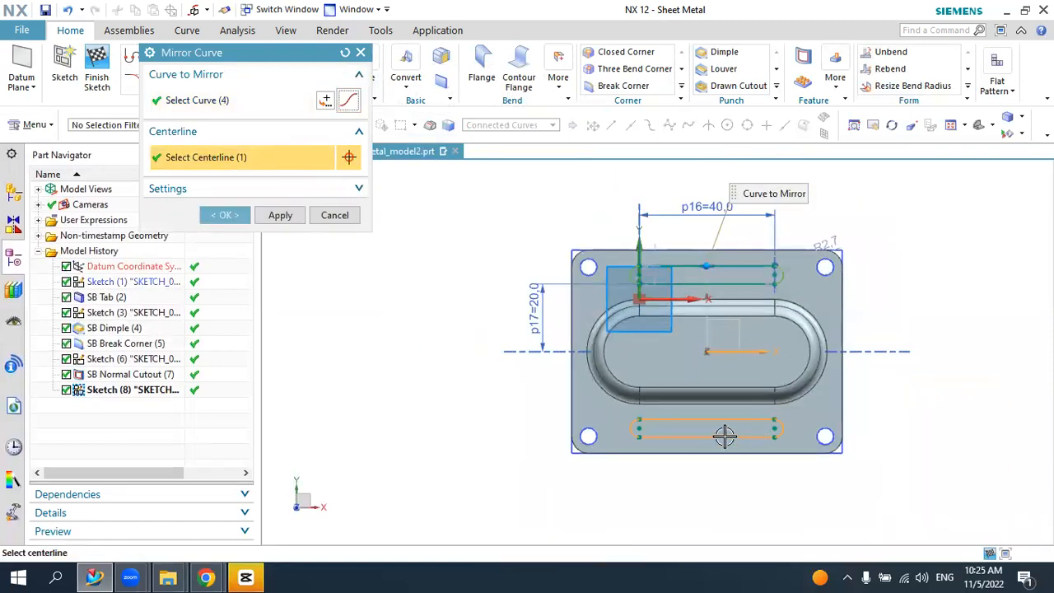
scroll(839, 429, "down", 2)
scroll(844, 397, "up", 2)
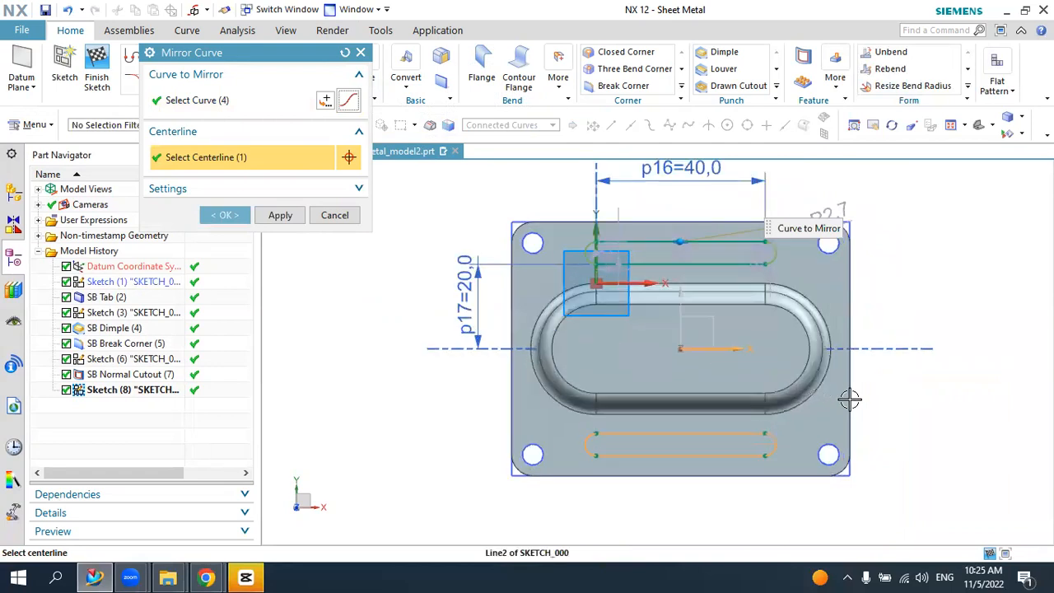
left_click(225, 216)
left_click(96, 66)
middle_click_drag(446, 215, 626, 181)
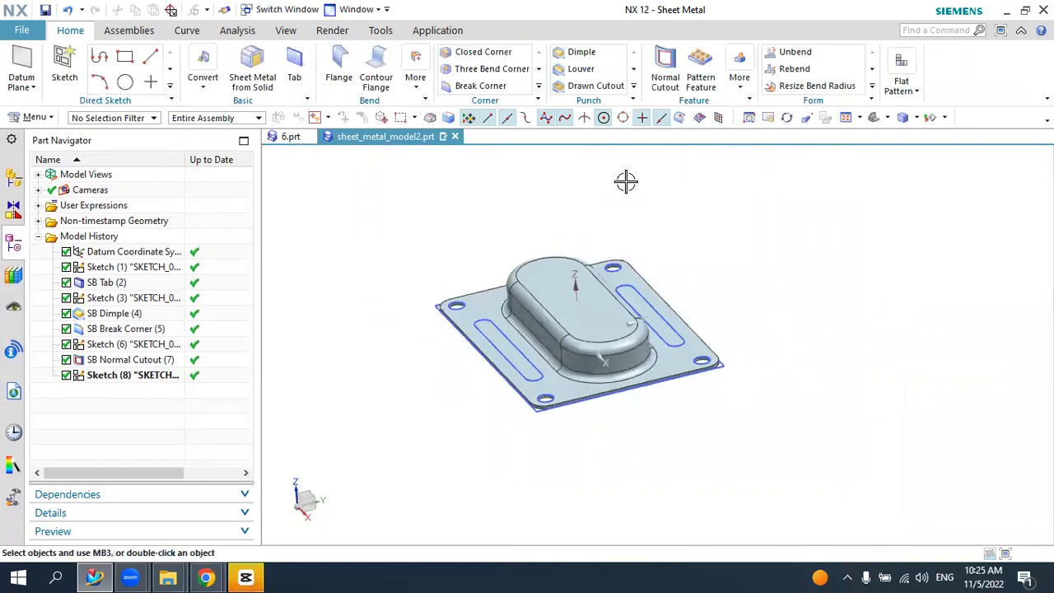
left_click(581, 52)
scroll(486, 350, "up", 3)
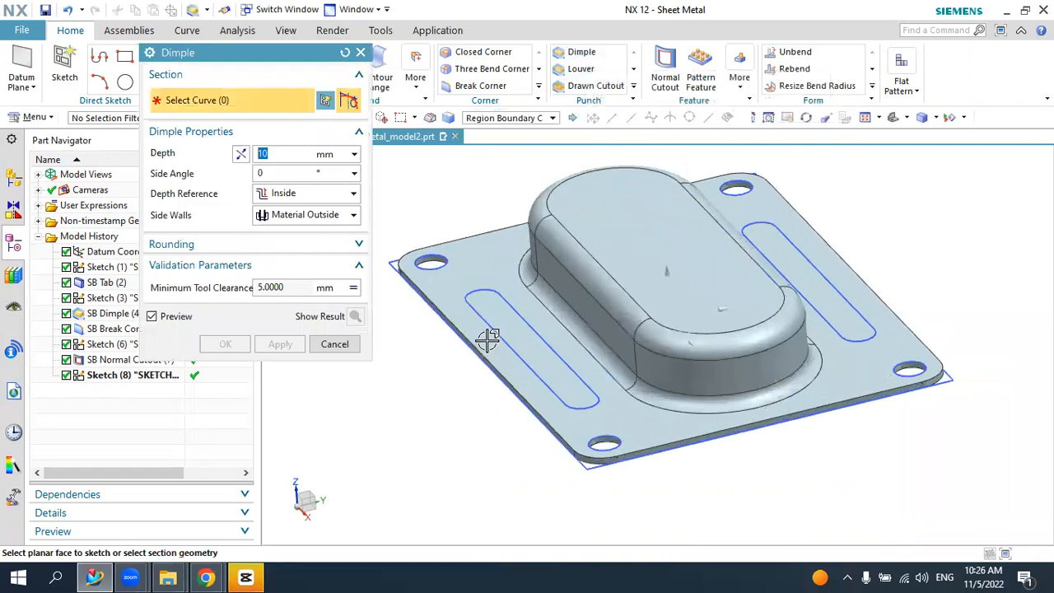
left_click(501, 330)
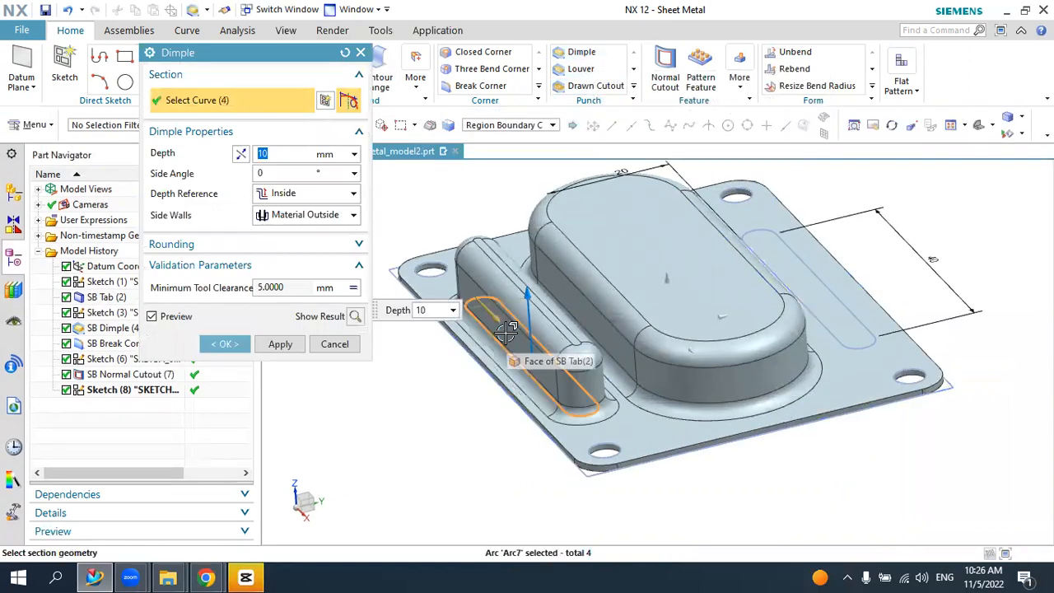
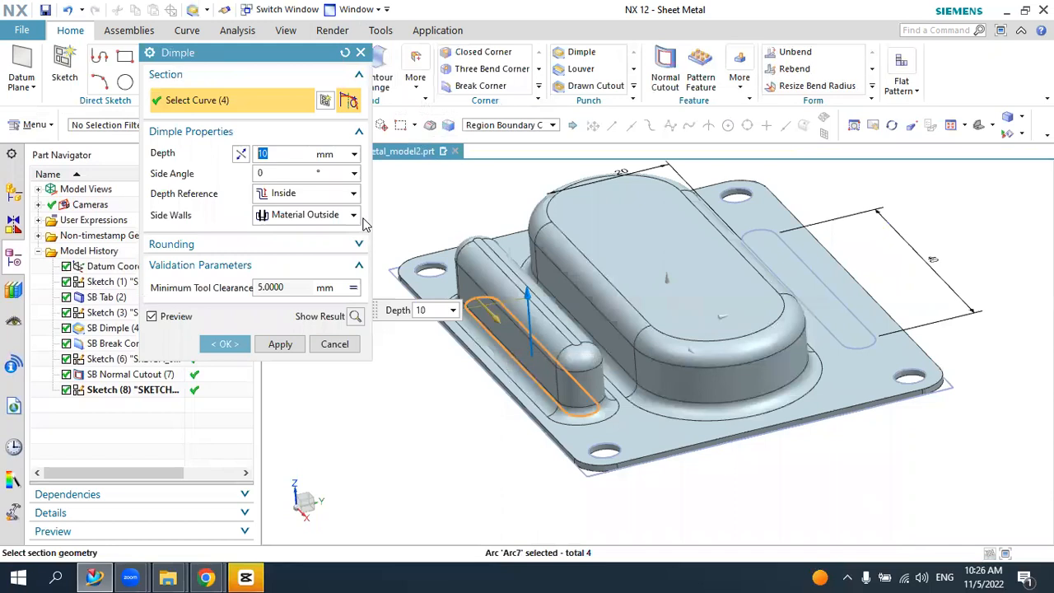
key("Return")
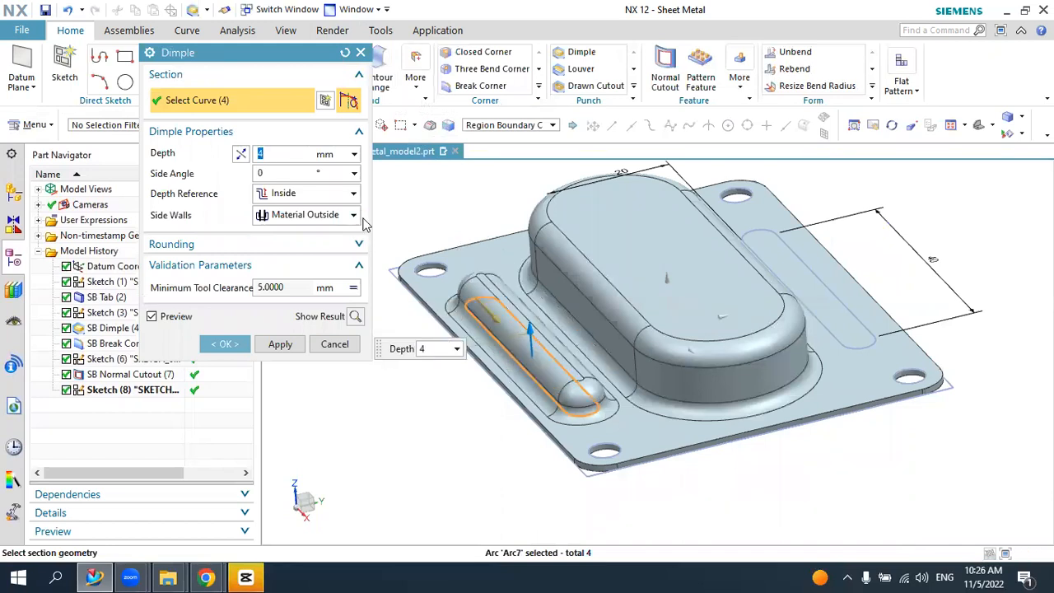
middle_click_drag(427, 290, 401, 266)
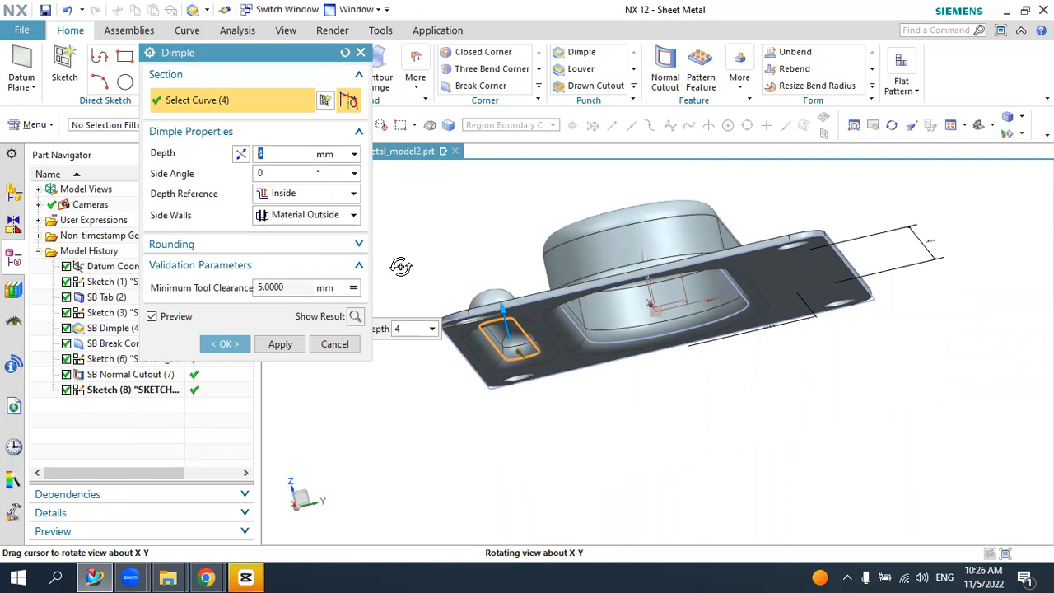
middle_click_drag(400, 265, 400, 261)
left_click(336, 343)
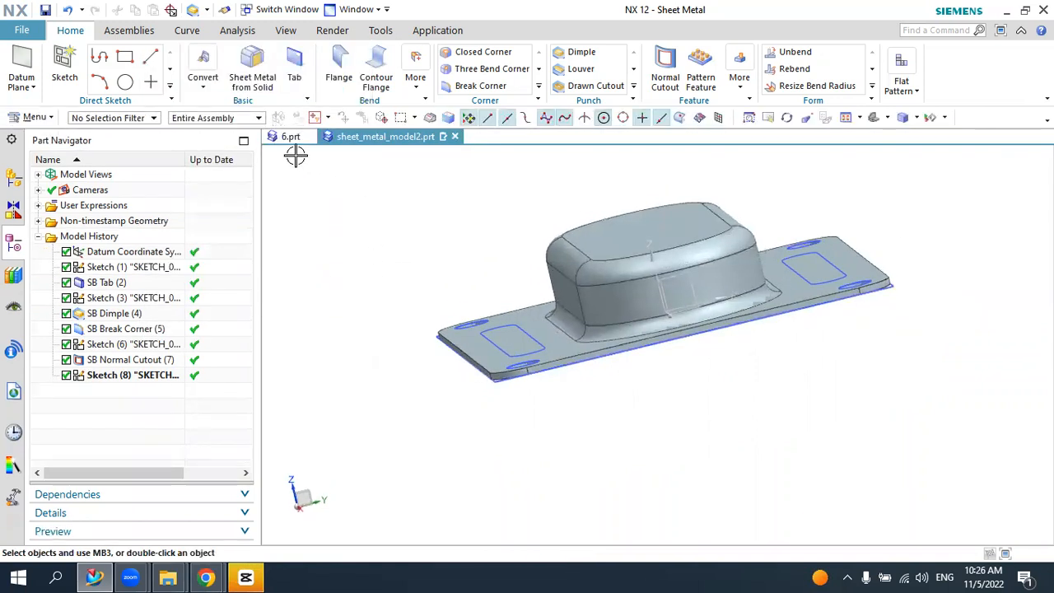
- Inspect the dimple parameters of the front slot dimple in reference part 6, then return to the sheet_metal_model2 part
left_click(290, 138)
scroll(147, 336, "down", 1)
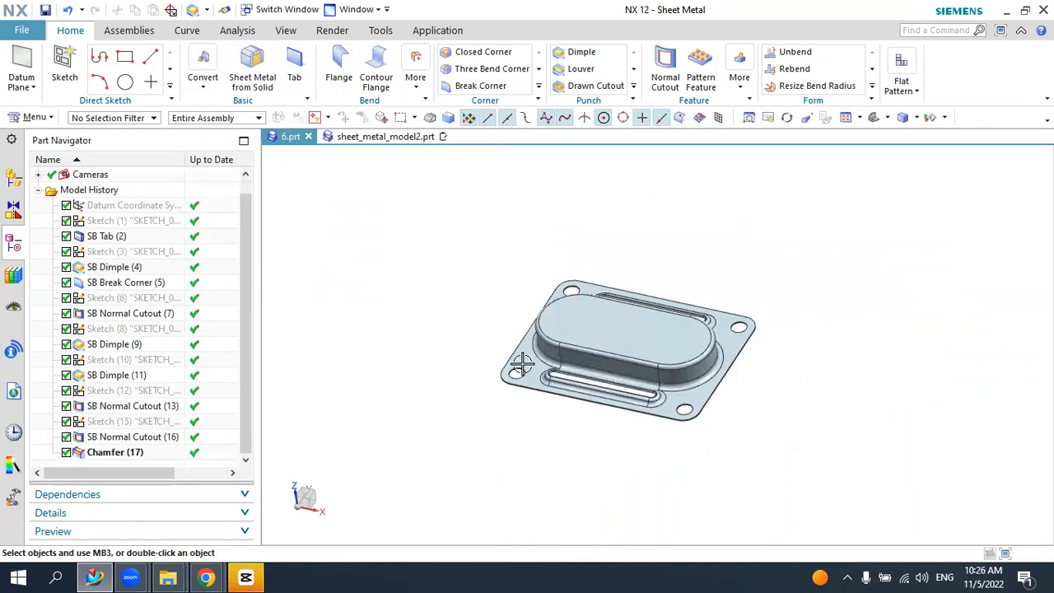
scroll(545, 385, "up", 5)
left_click(545, 386)
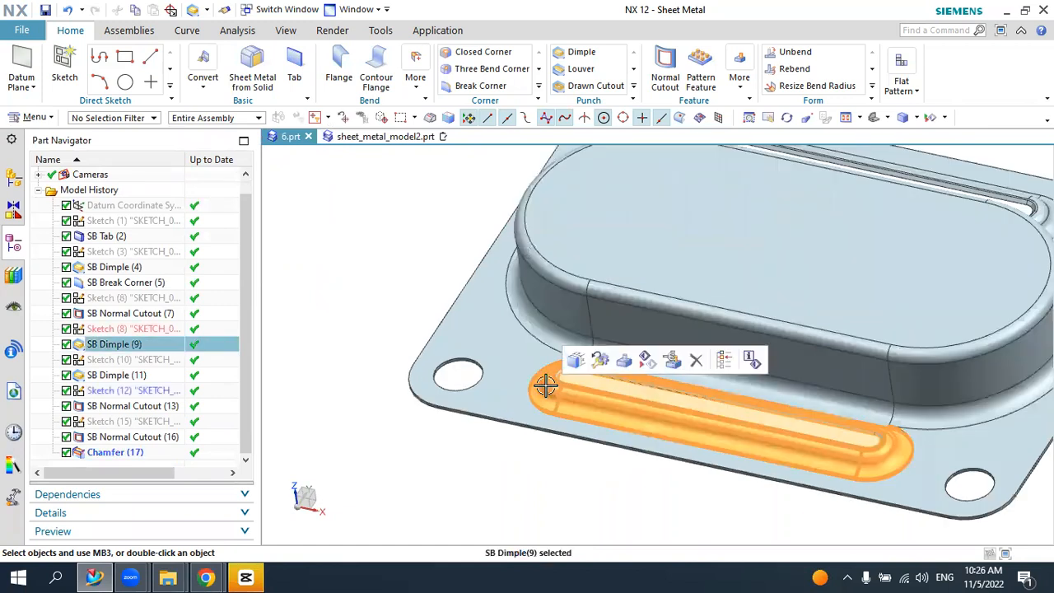
double_click(113, 345)
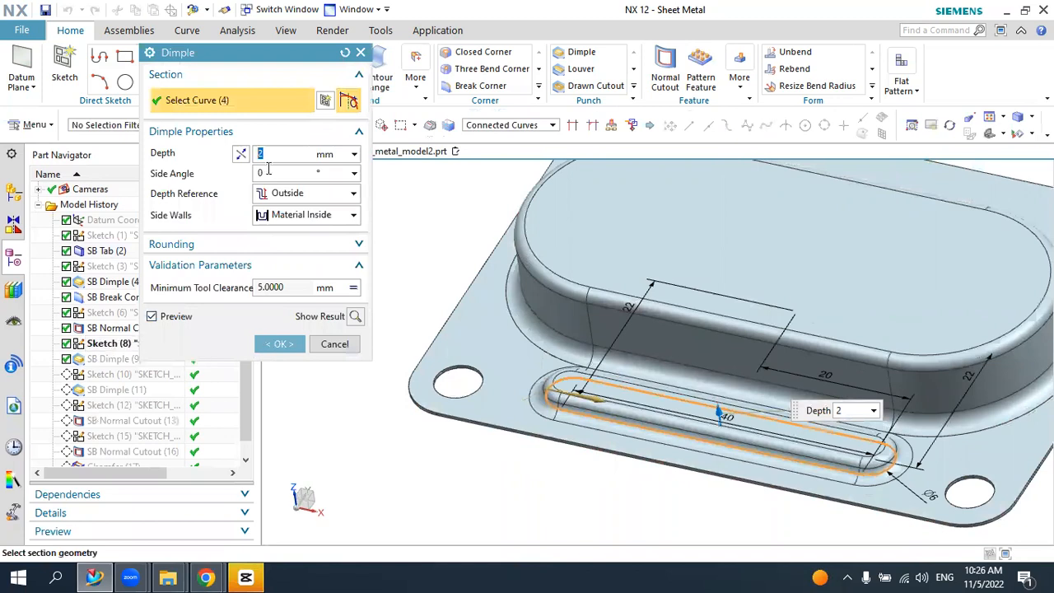
left_click(333, 343)
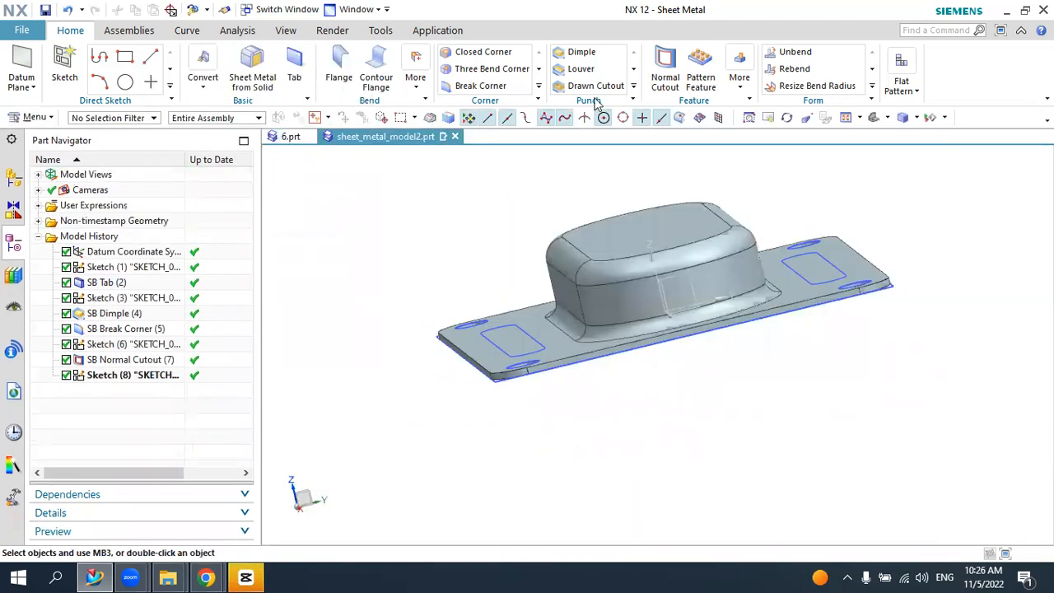
- Create a 2 mm deep dimple from the slot outline on the front side of the tab
left_click(577, 53)
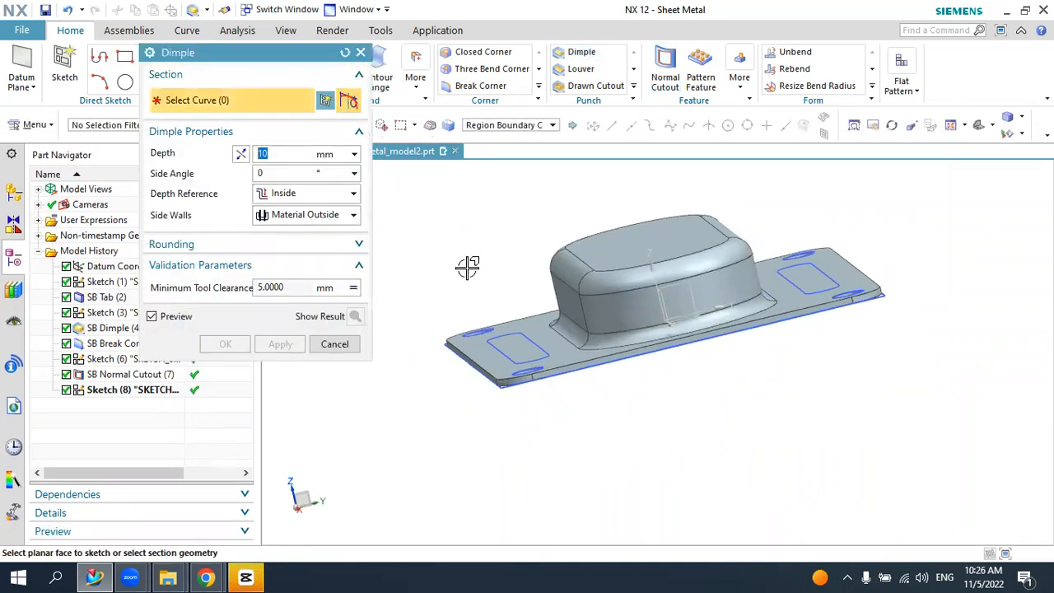
middle_click_drag(459, 252, 478, 283)
left_click(476, 298)
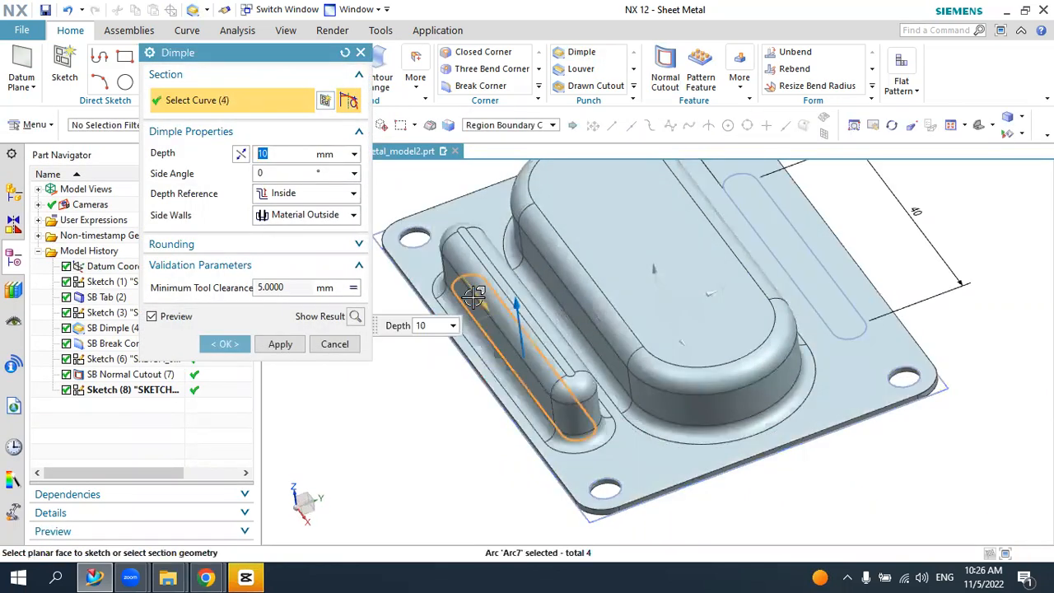
type("2")
key("Return")
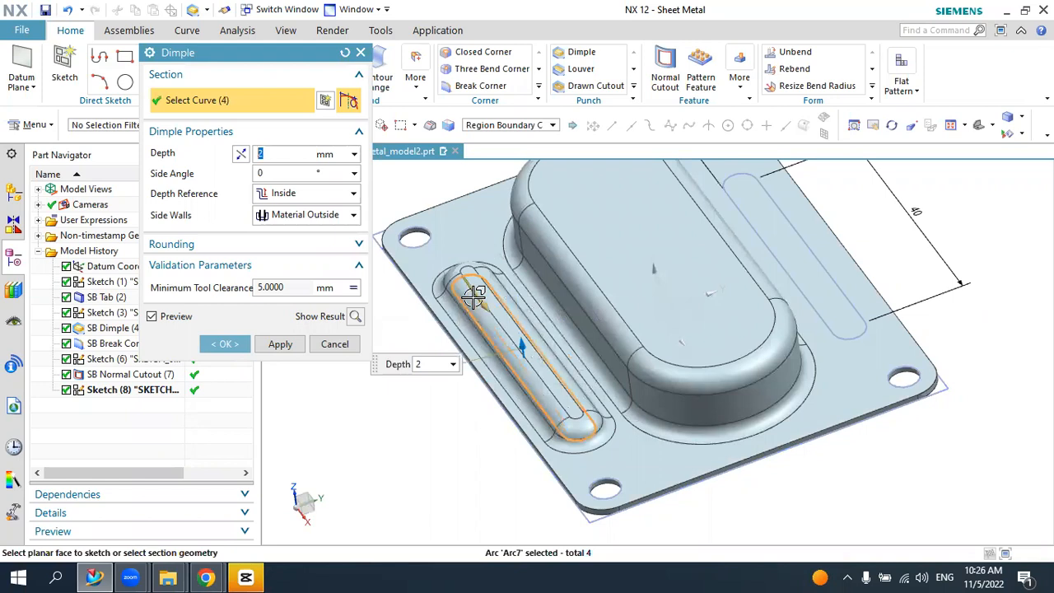
left_click(280, 345)
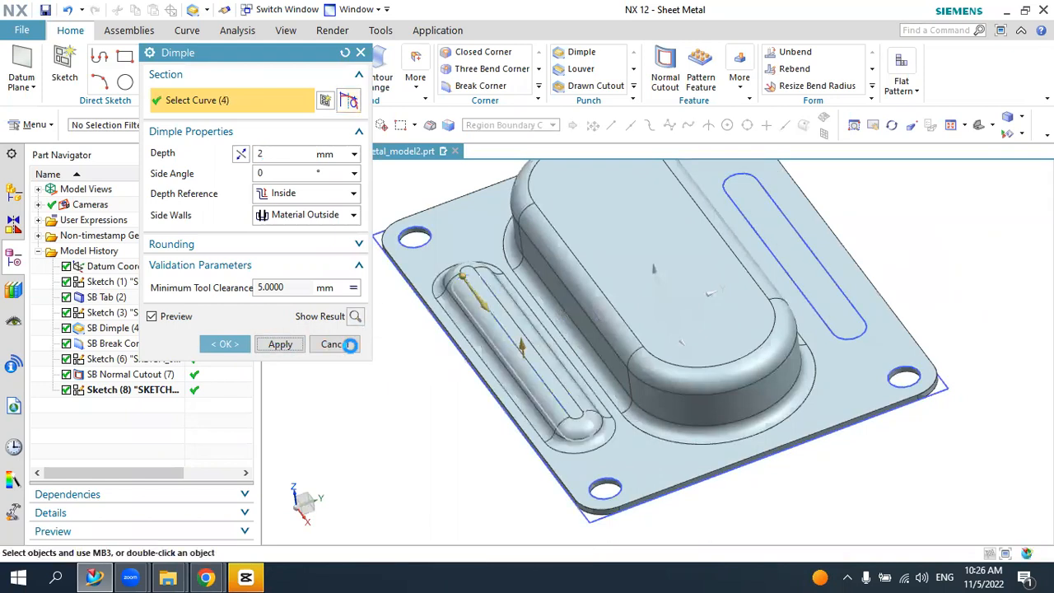
- Create a matching 2 mm deep dimple from the mirrored slot outline and end the Dimple command
left_click(766, 247)
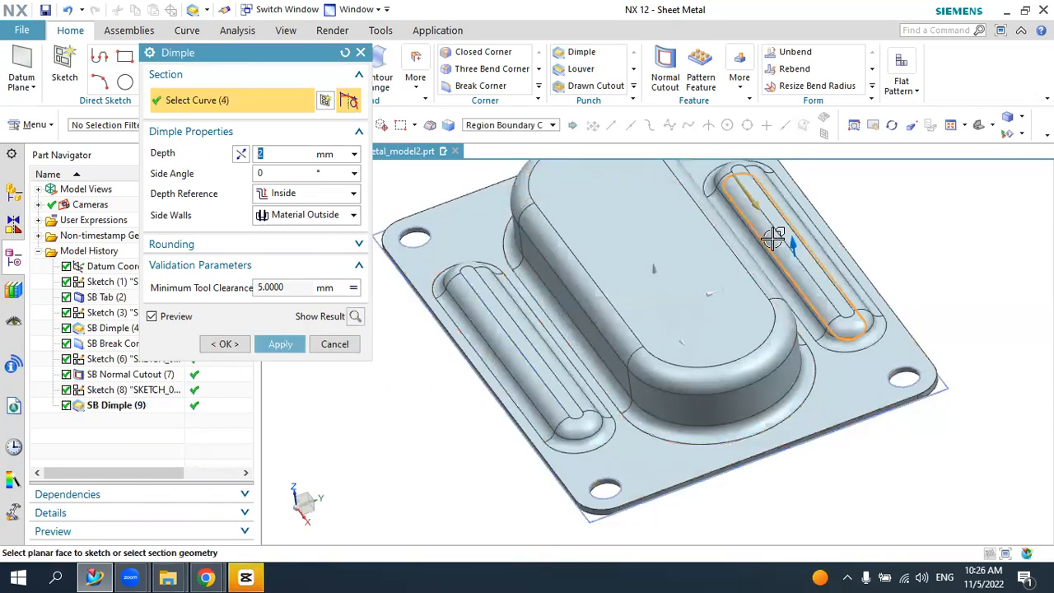
left_click(284, 344)
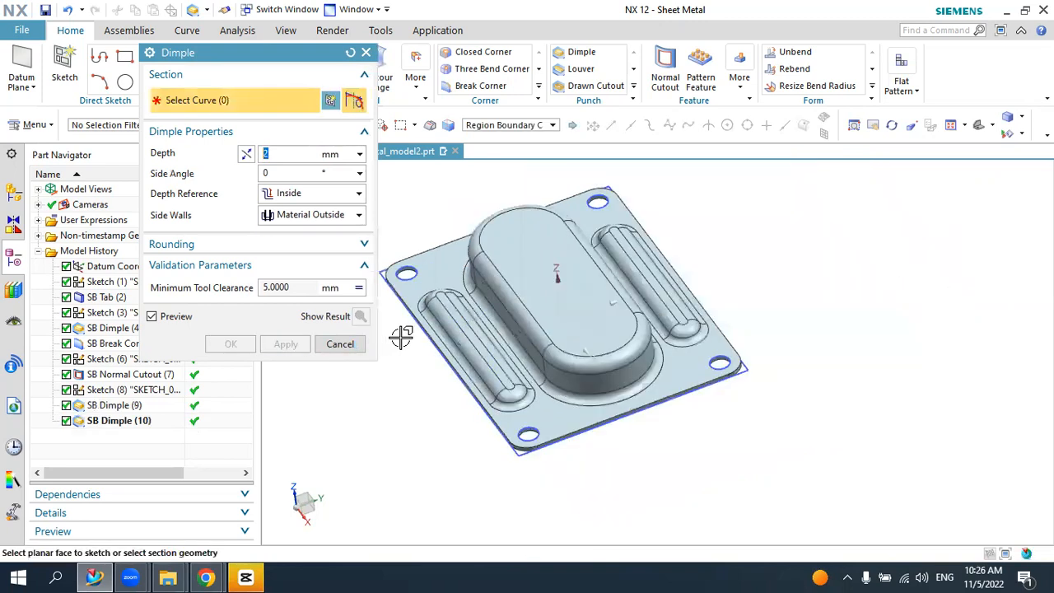
left_click(339, 345)
- Start a new sketch on the flat top face of the front slot dimple
middle_click_drag(439, 368, 489, 376)
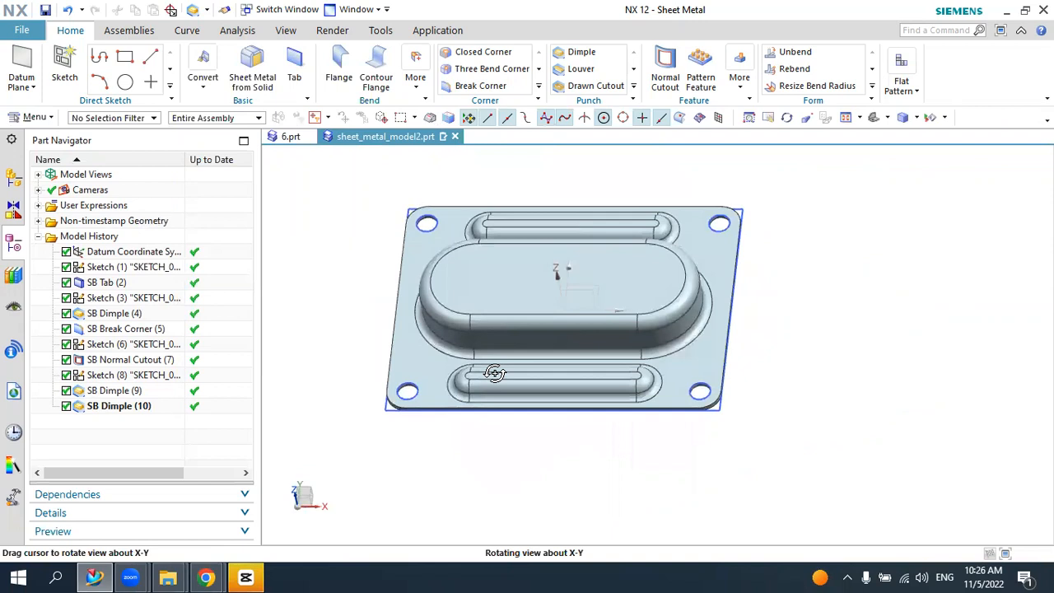
scroll(522, 381, "up", 4)
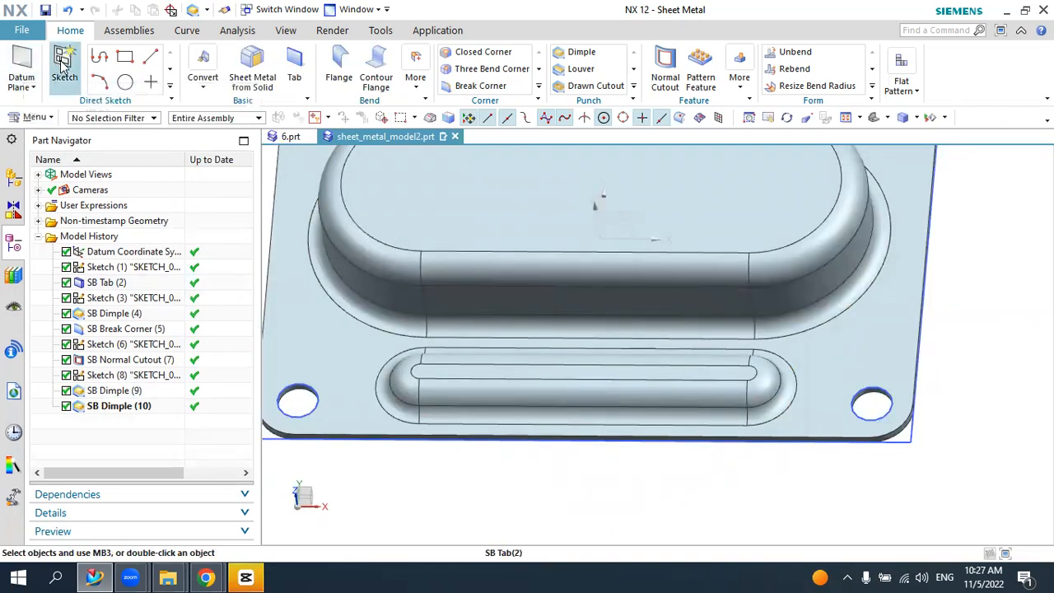
left_click(453, 368)
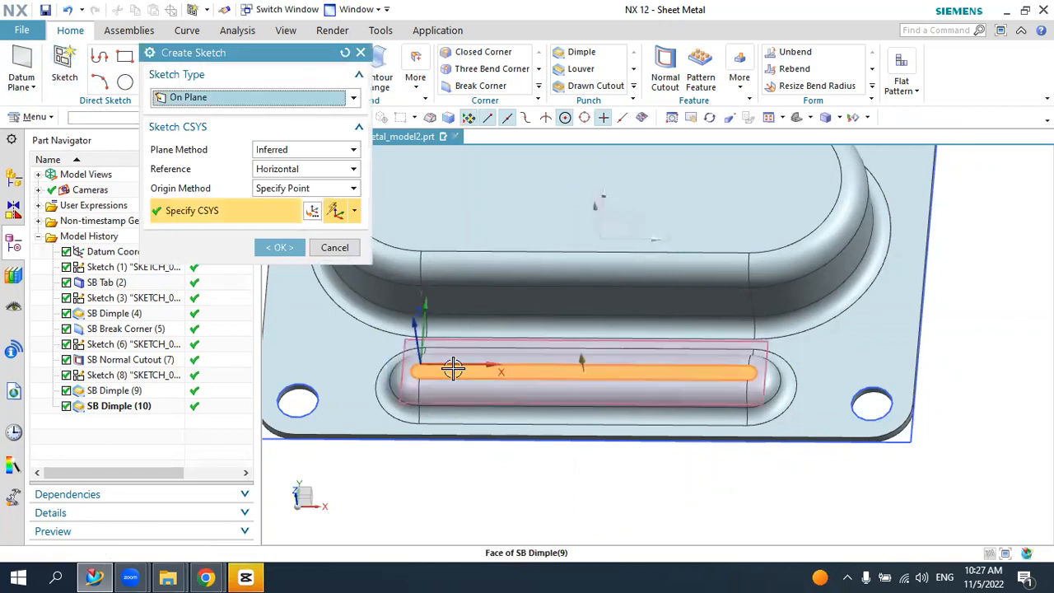
left_click(280, 247)
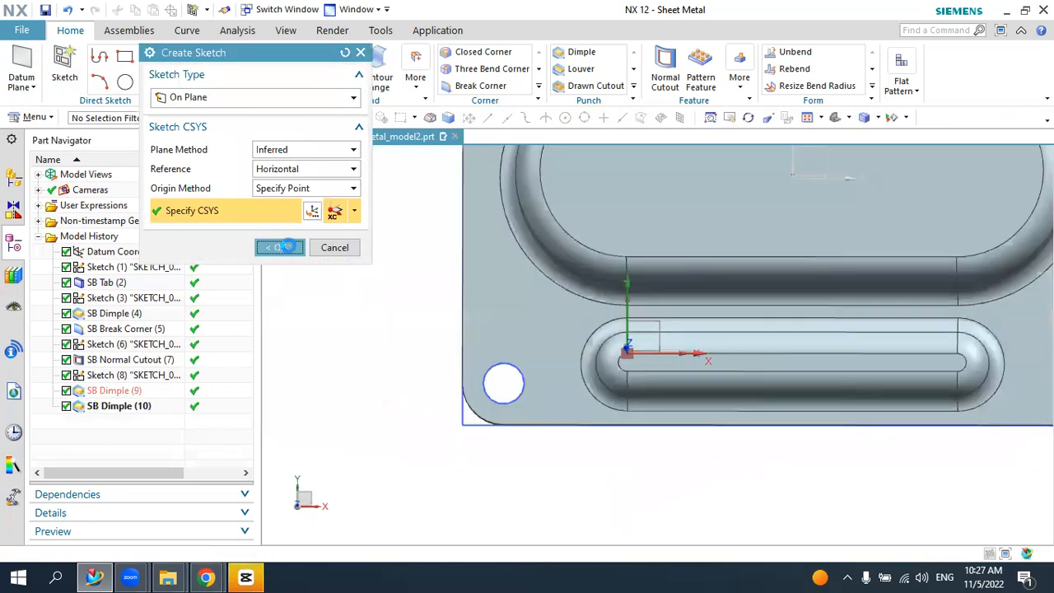
scroll(832, 360, "up", 4)
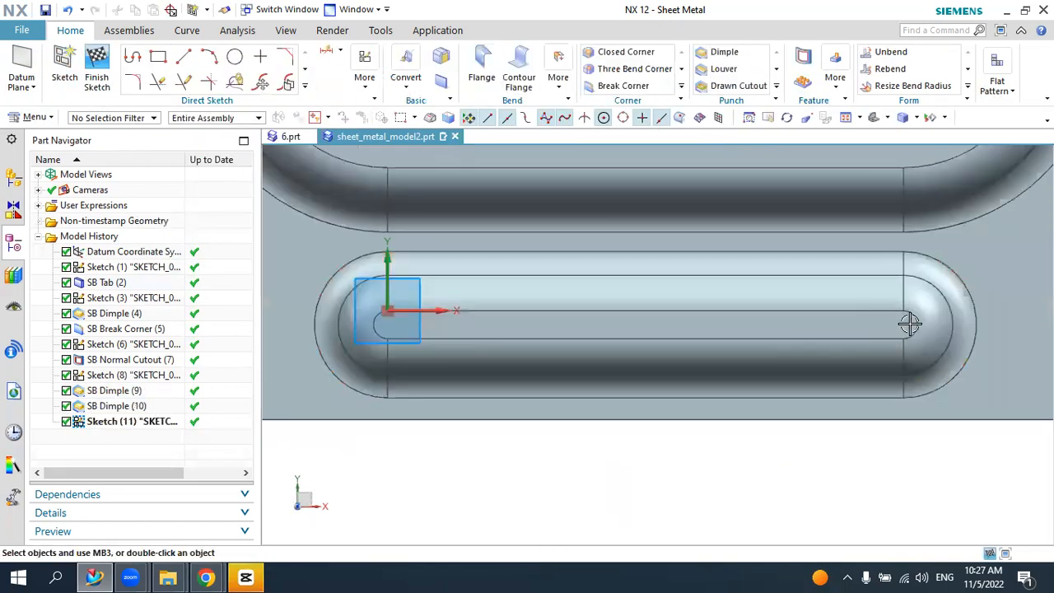
- Project the top-face edges of both slot dimples into the sketch with Project Curve and finish the sketch
left_click(304, 88)
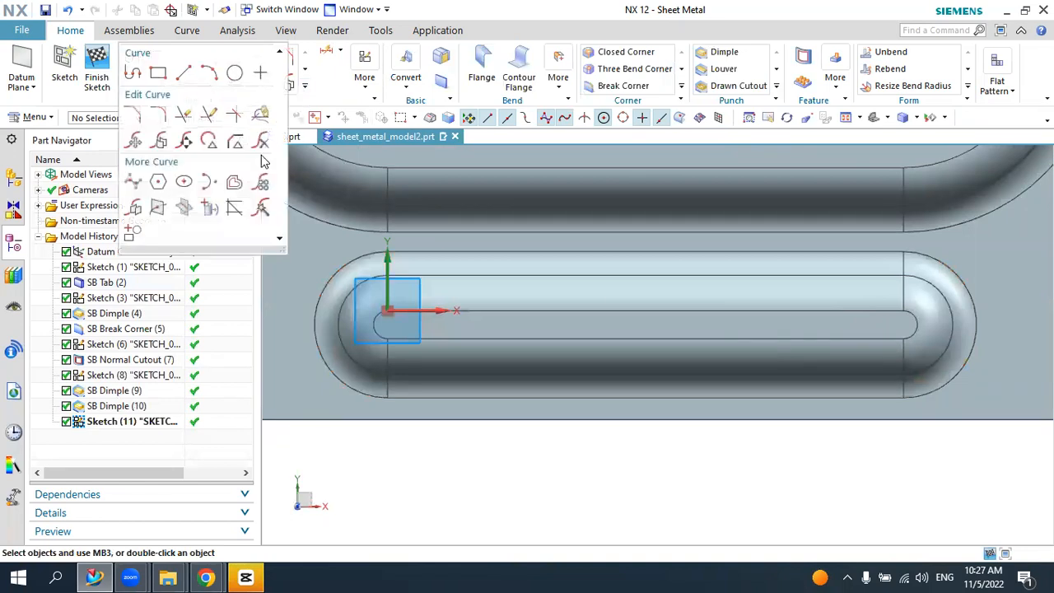
left_click(210, 207)
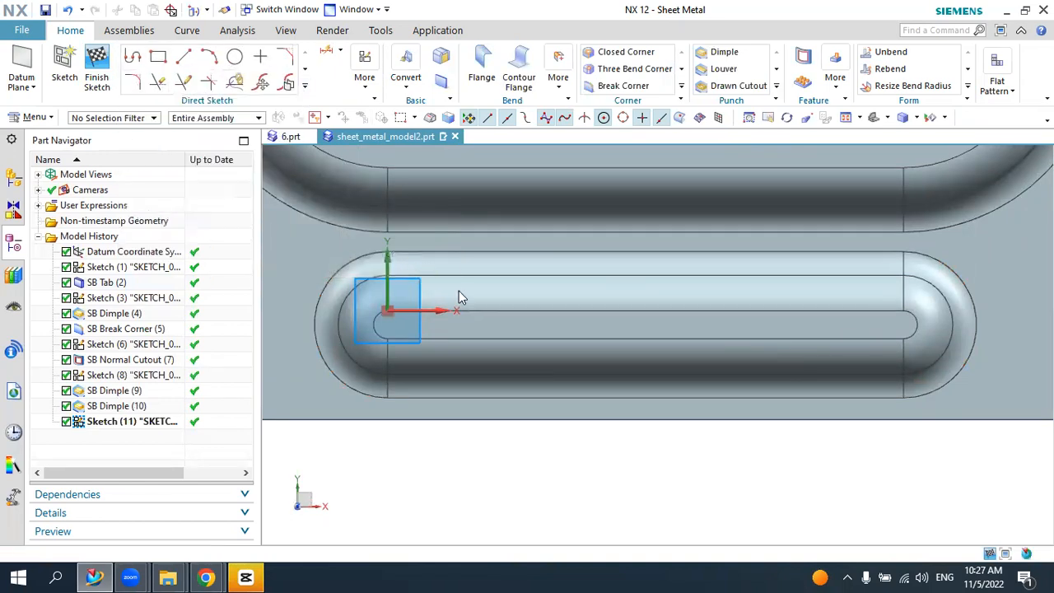
left_click(495, 323)
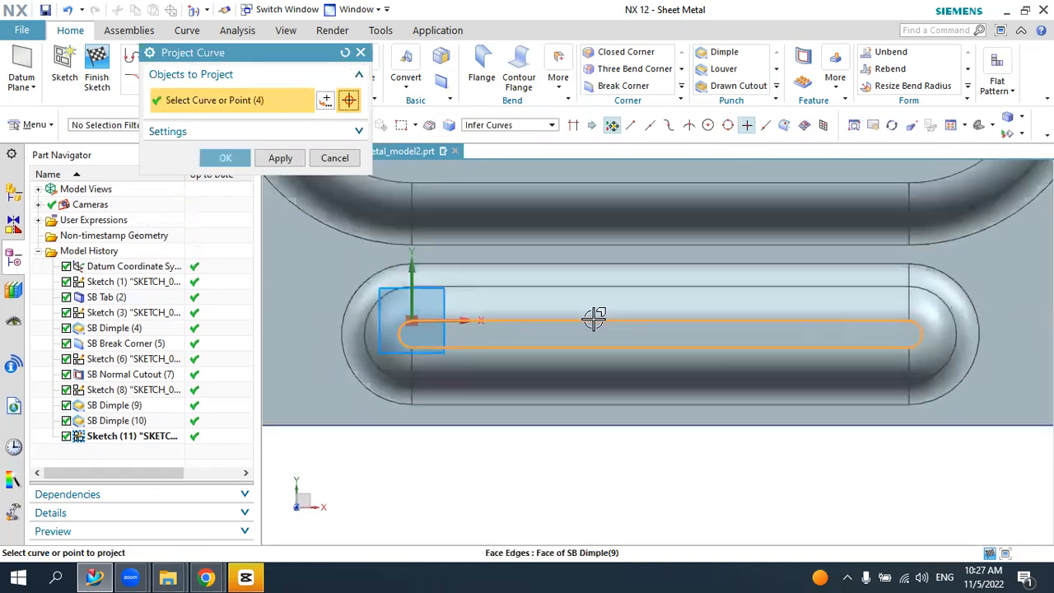
scroll(593, 317, "down", 1)
scroll(651, 321, "up", 3)
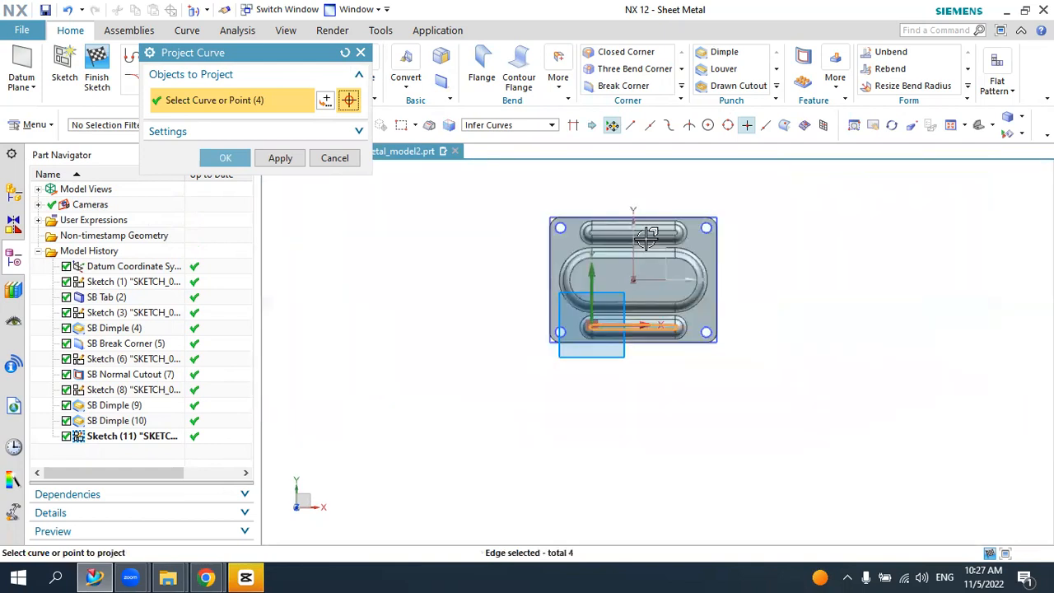
scroll(560, 231, "down", 4)
left_click(580, 253)
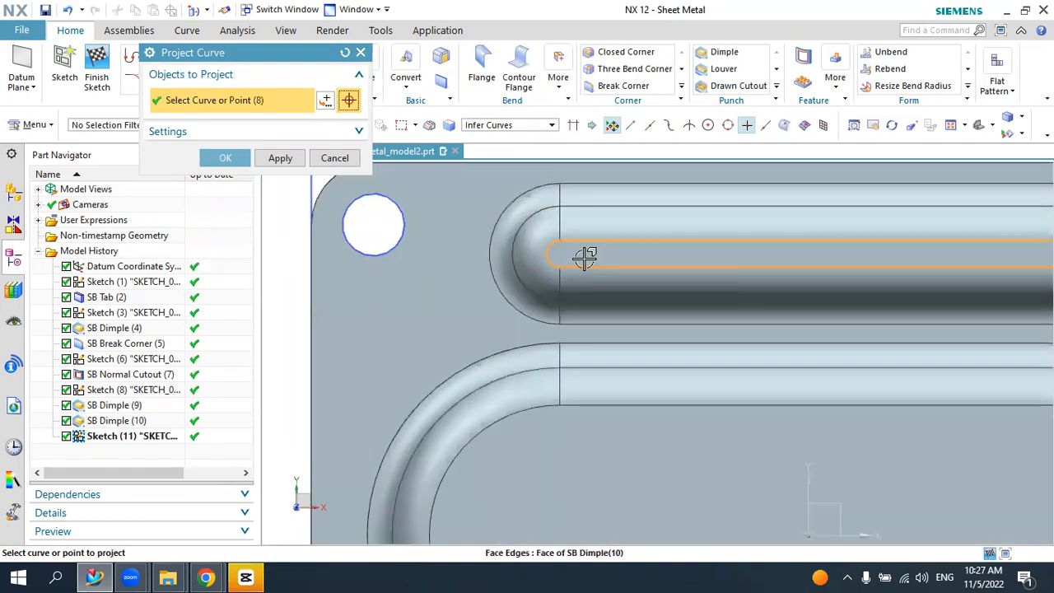
scroll(548, 257, "up", 4)
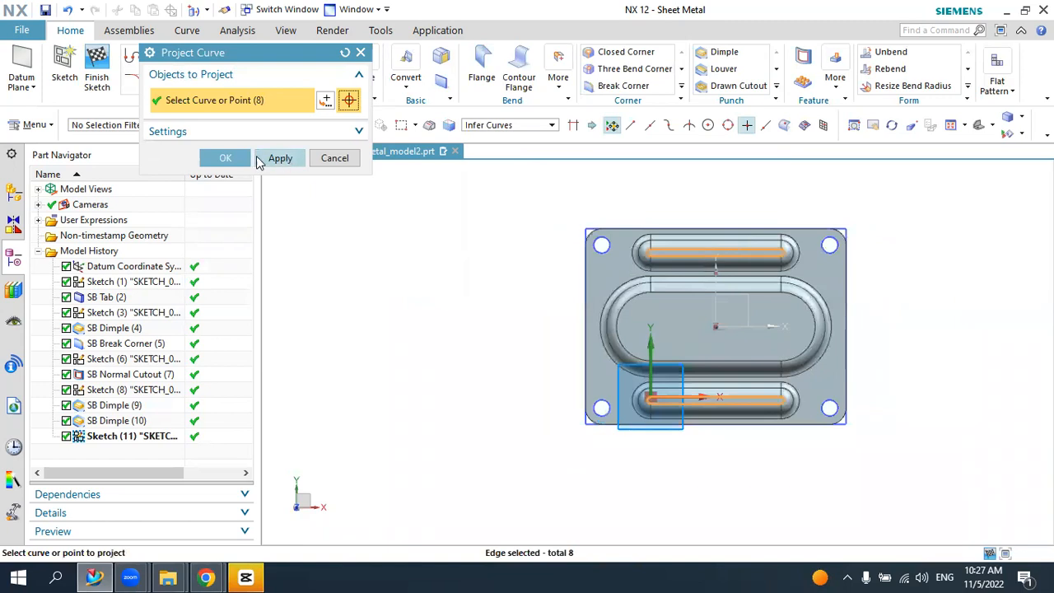
left_click(225, 157)
middle_click_drag(576, 239, 552, 299)
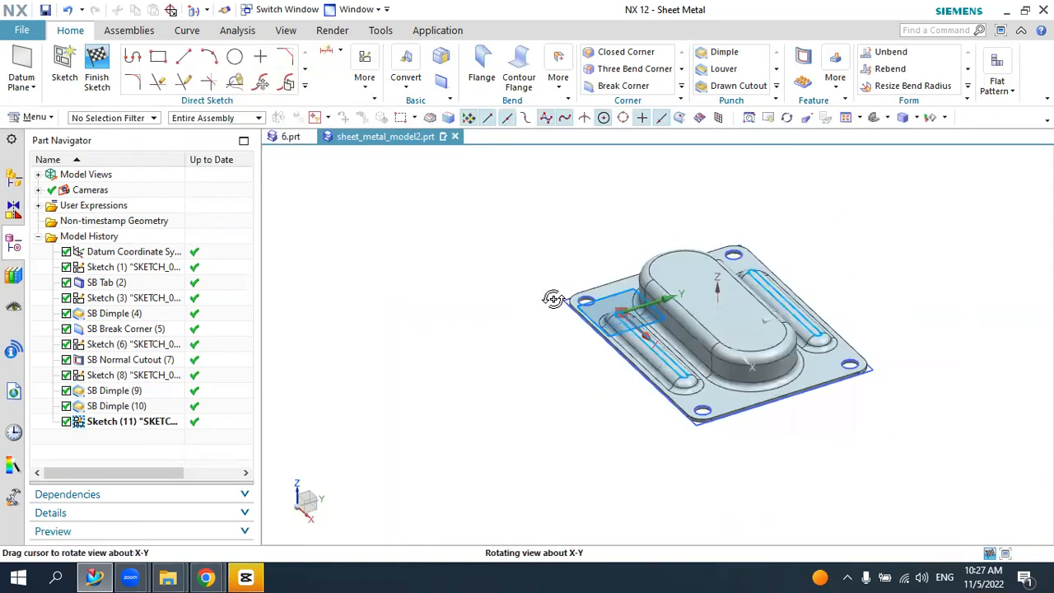
scroll(922, 344, "down", 3)
scroll(708, 278, "down", 2)
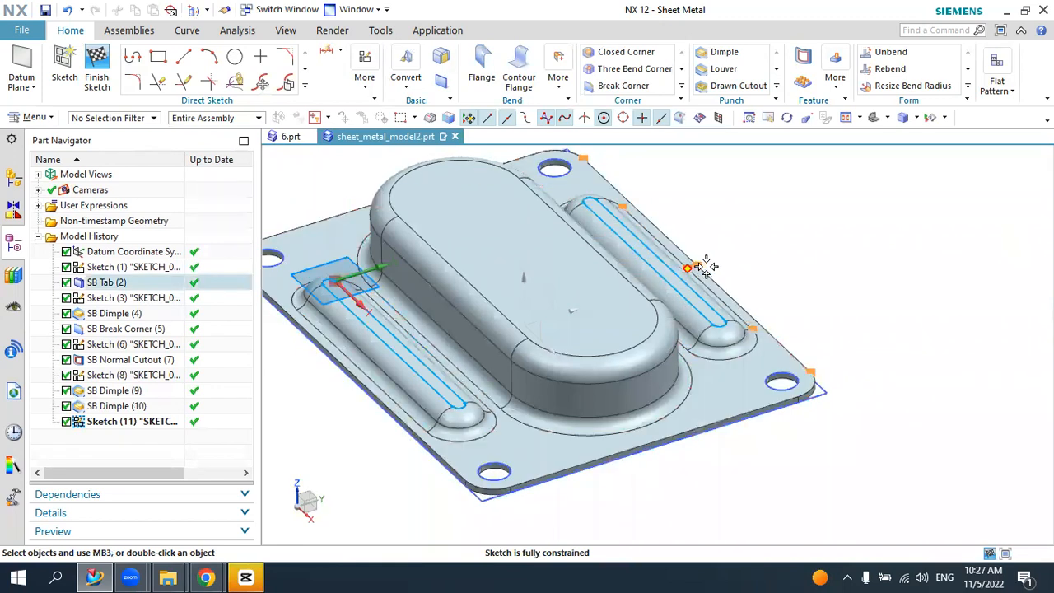
left_click(98, 72)
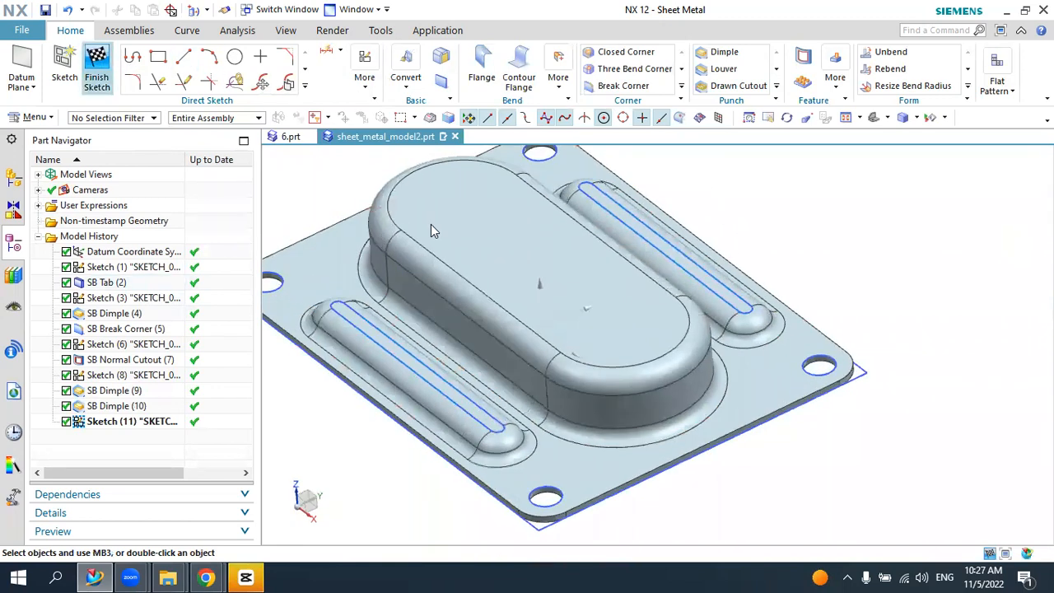
- Cut both projected slot outlines through the dimples with a Normal Cutout, using the Thickness method and 20 mm depth
left_click(877, 120)
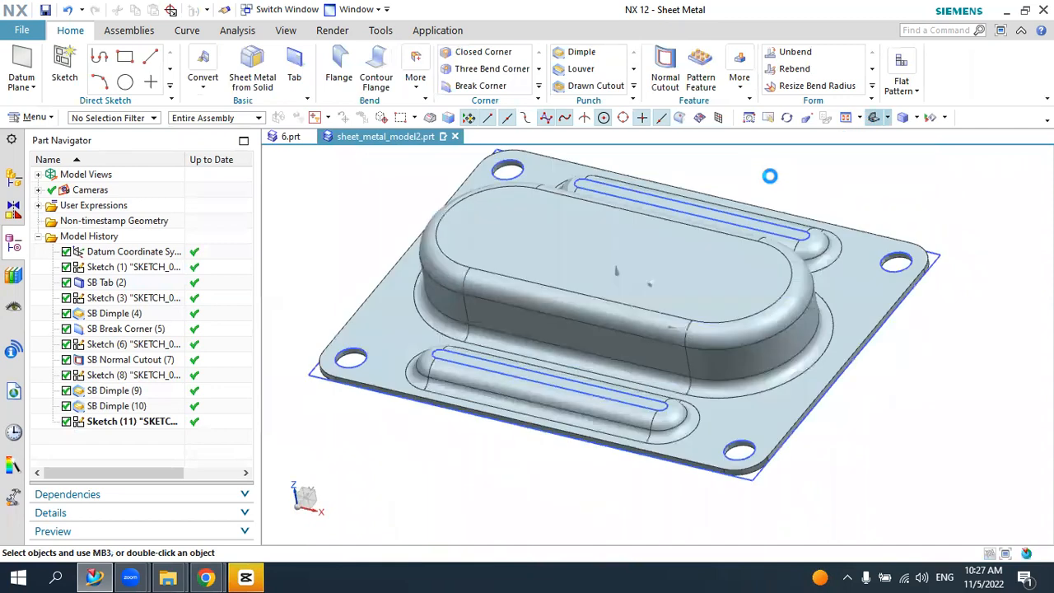
left_click(665, 70)
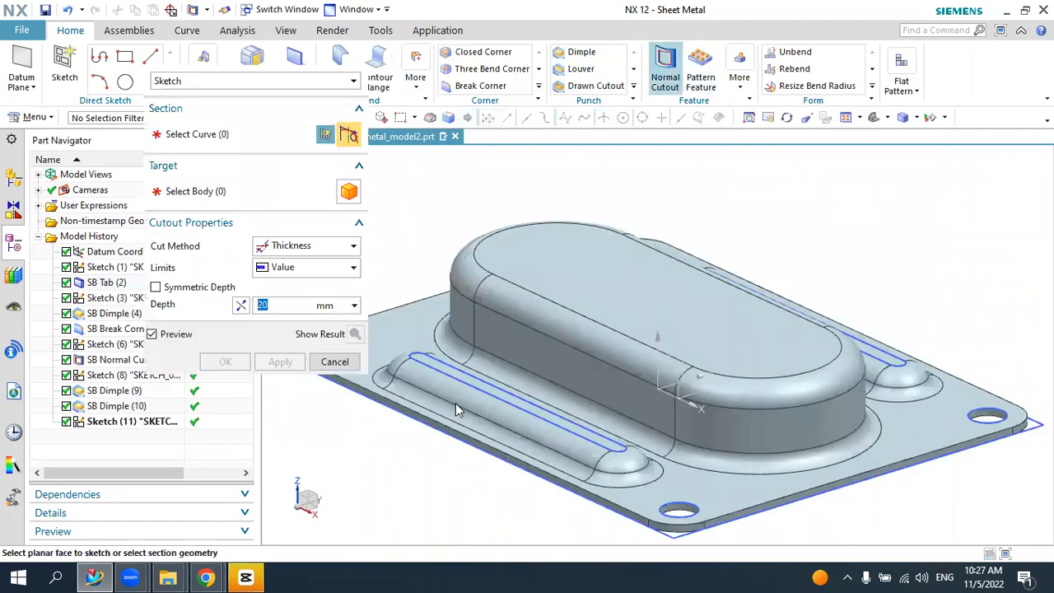
scroll(426, 363, "up", 5)
left_click(430, 352)
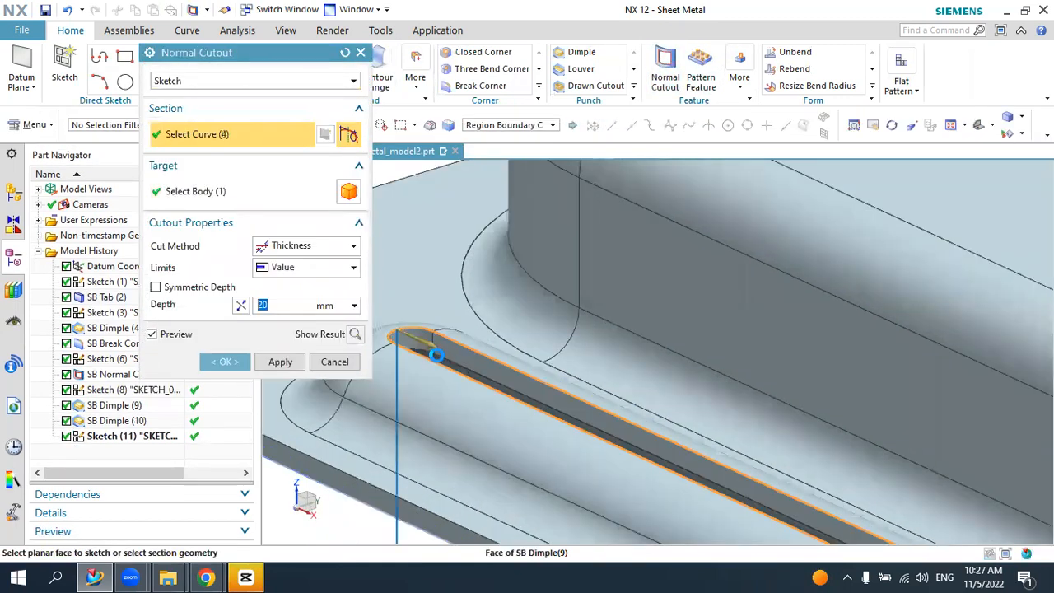
scroll(434, 352, "down", 5)
middle_click_drag(732, 360, 782, 252)
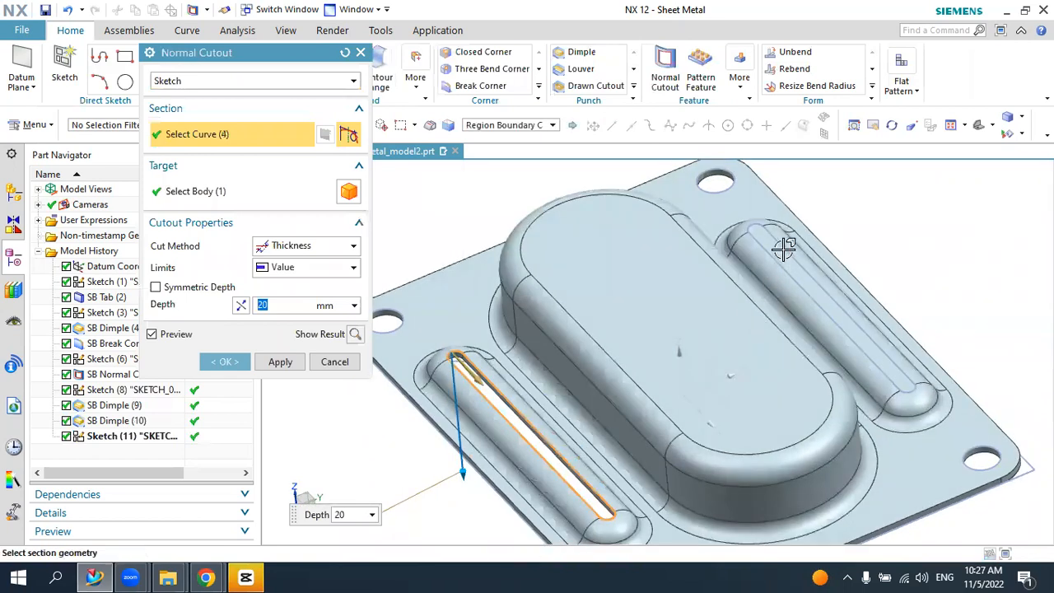
scroll(761, 232, "up", 5)
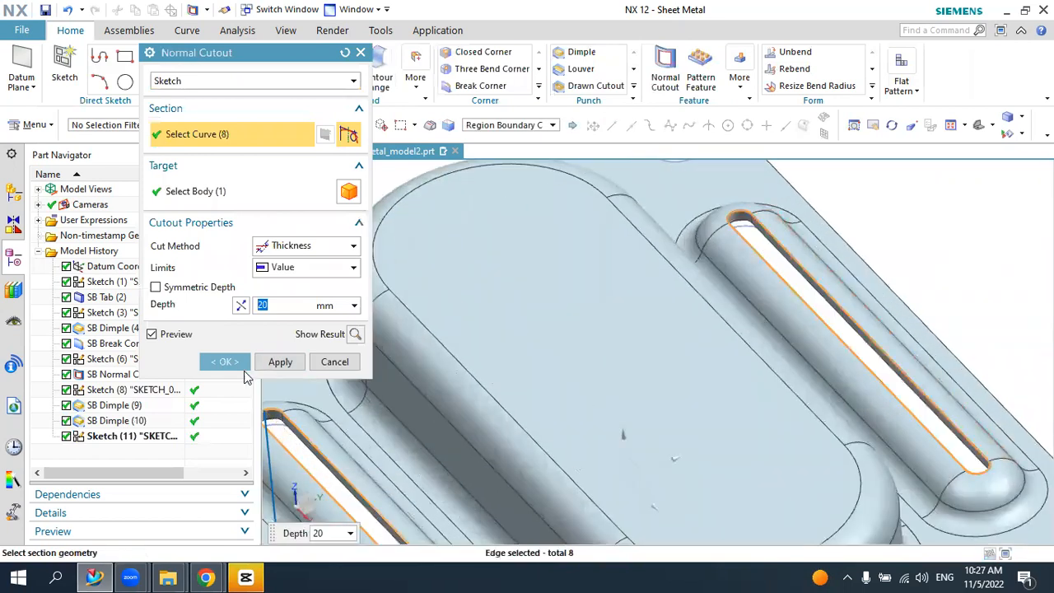
left_click(225, 361)
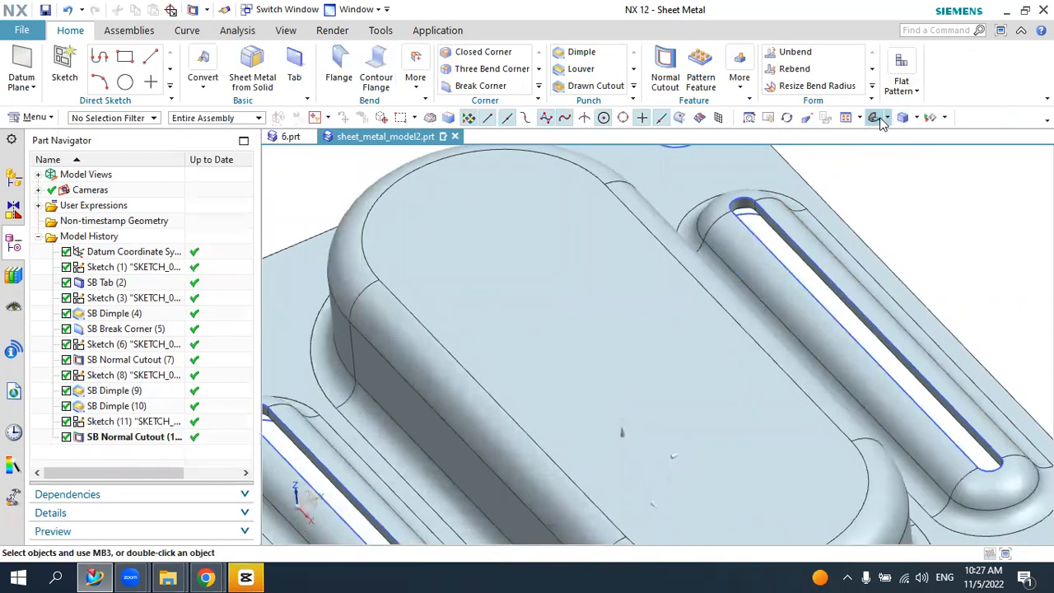
- Hide all sketches so only the solid body and the datum coordinate system stay displayed
scroll(820, 235, "down", 5)
middle_click_drag(761, 337, 844, 231)
scroll(743, 346, "down", 3)
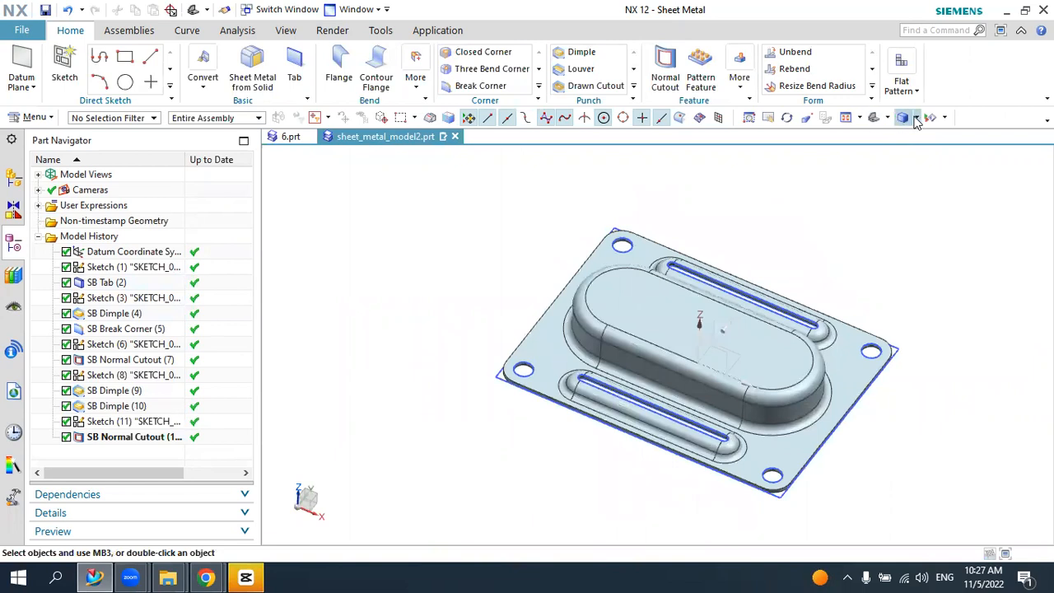
left_click(927, 117)
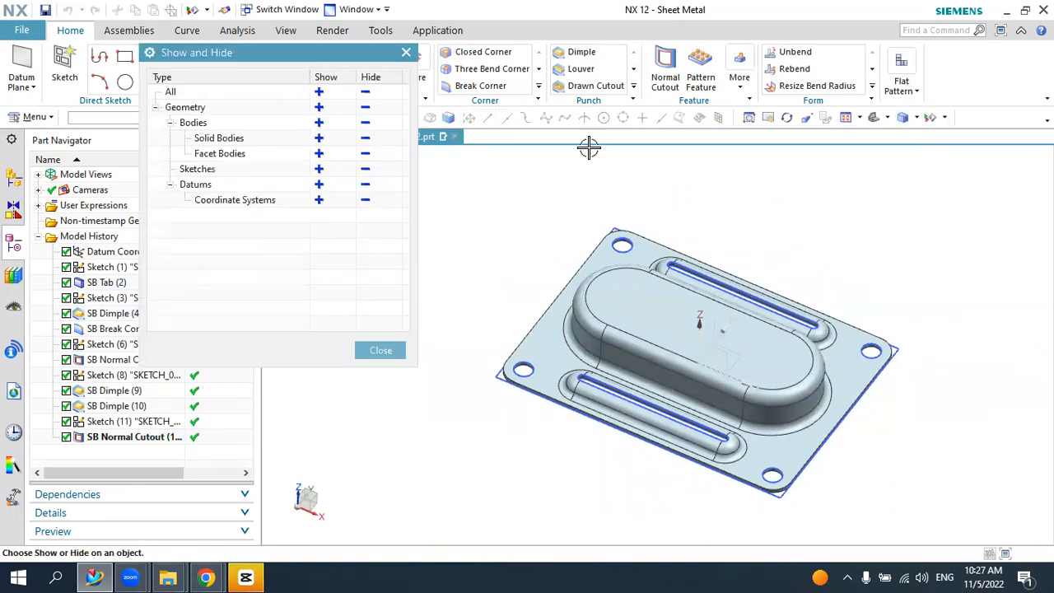
left_click(366, 170)
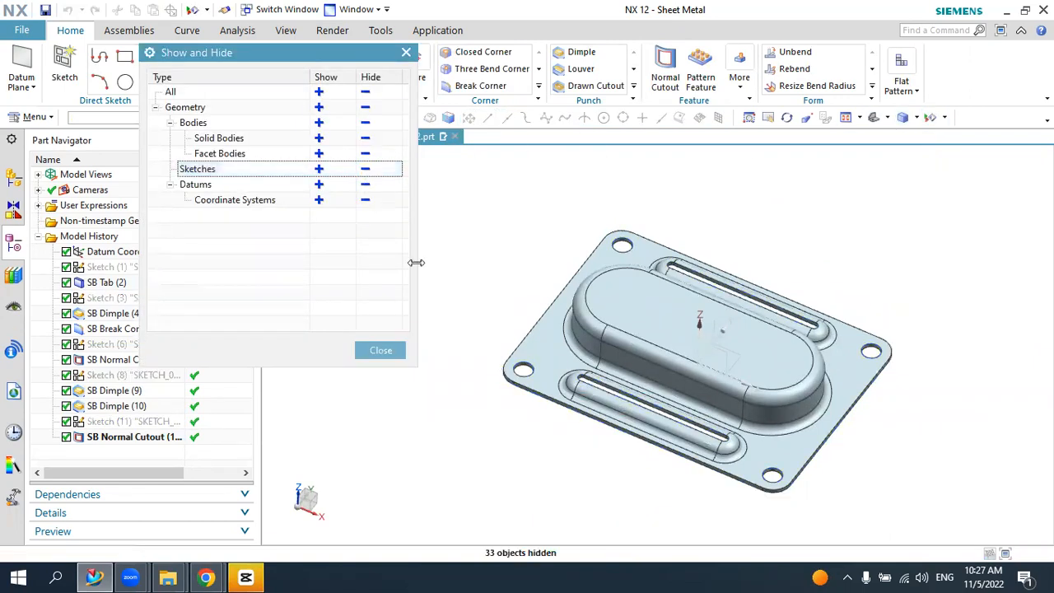
left_click(389, 350)
mouse_move(496, 365)
middle_mouse_down()
mouse_move(467, 331)
mouse_move(513, 308)
mouse_move(469, 358)
mouse_move(496, 351)
mouse_move(489, 340)
middle_mouse_up()
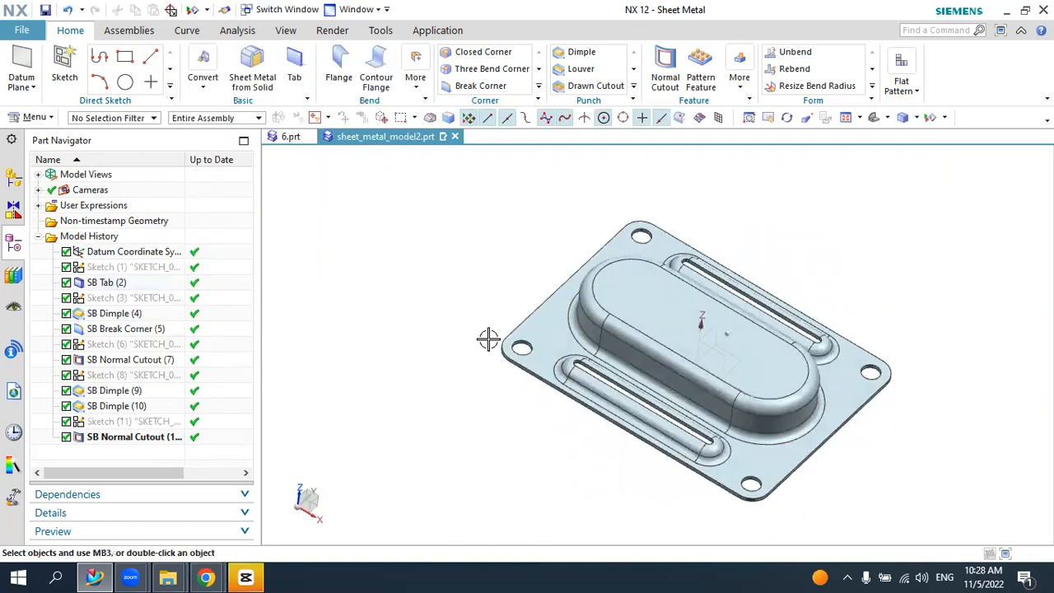
left_click(21, 30)
mouse_move(54, 125)
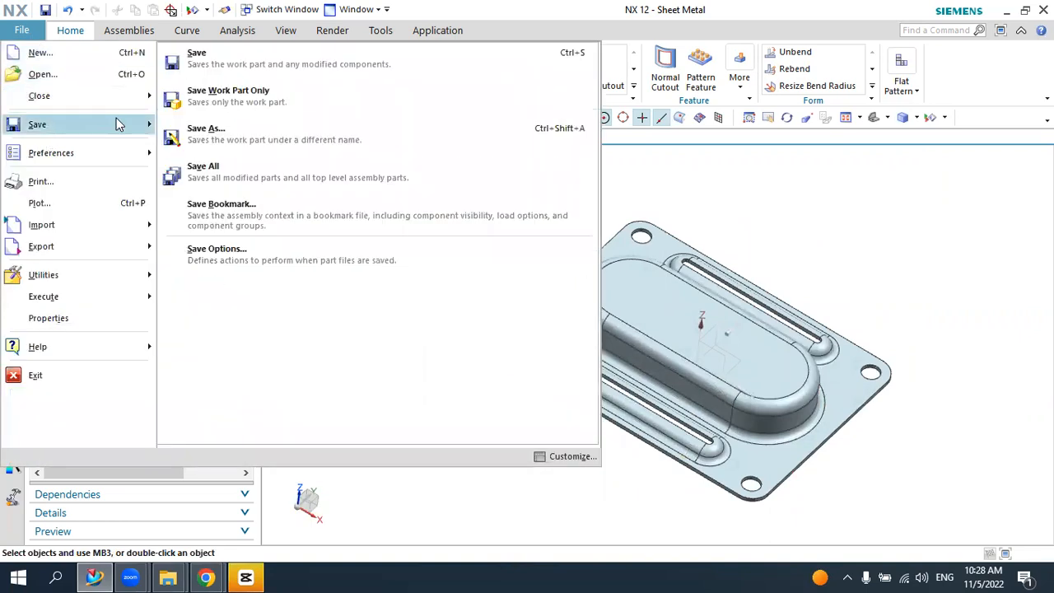
left_click(703, 179)
- Open the reference part 7 from the 4_Sheet metal folder and view the U-shaped bracket
left_click(21, 31)
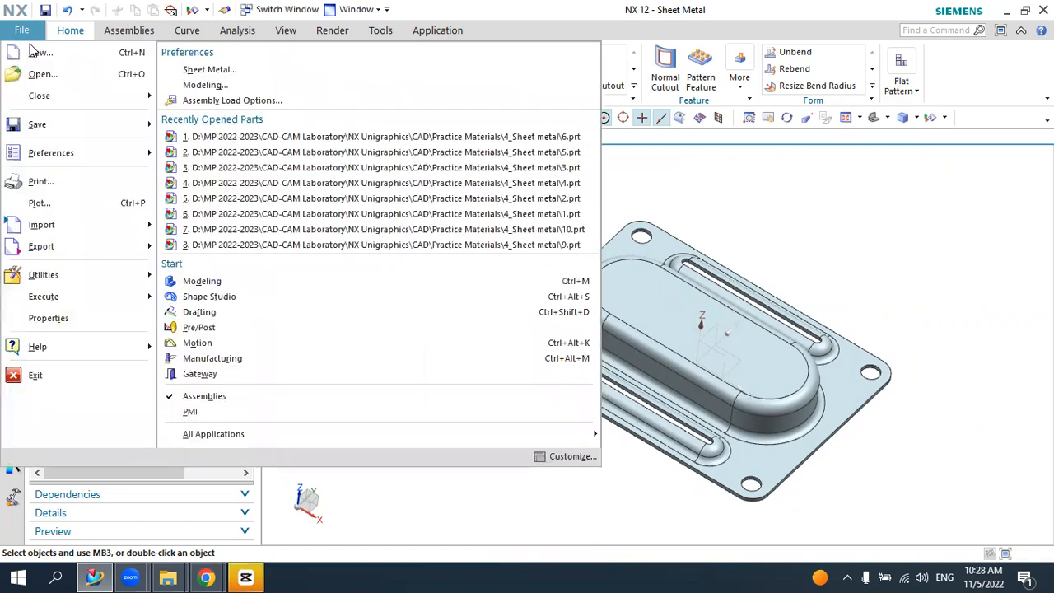
left_click(42, 76)
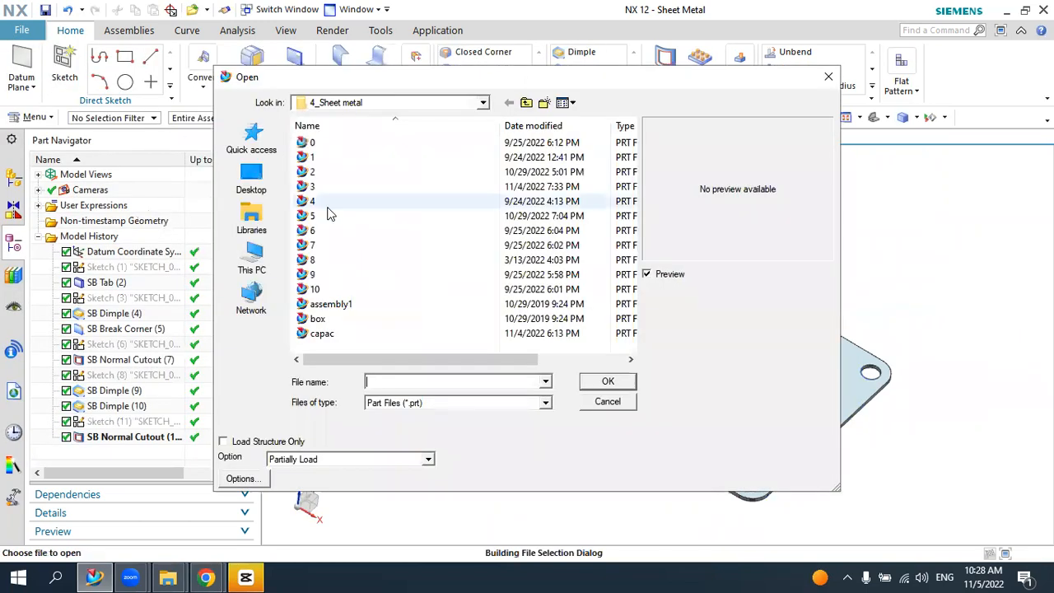
left_click(320, 217)
left_click(317, 245)
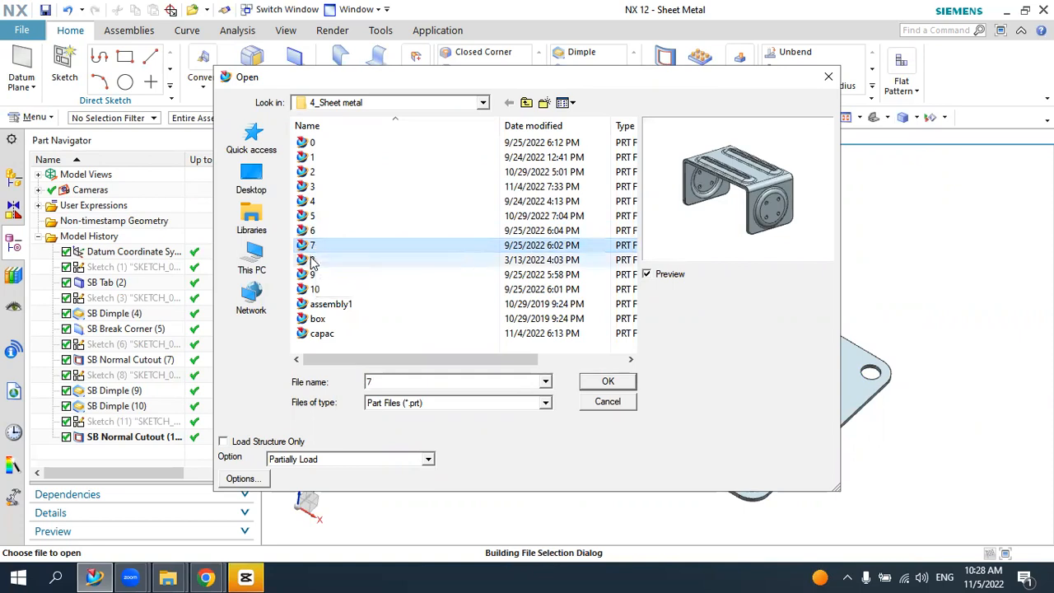
left_click(609, 383)
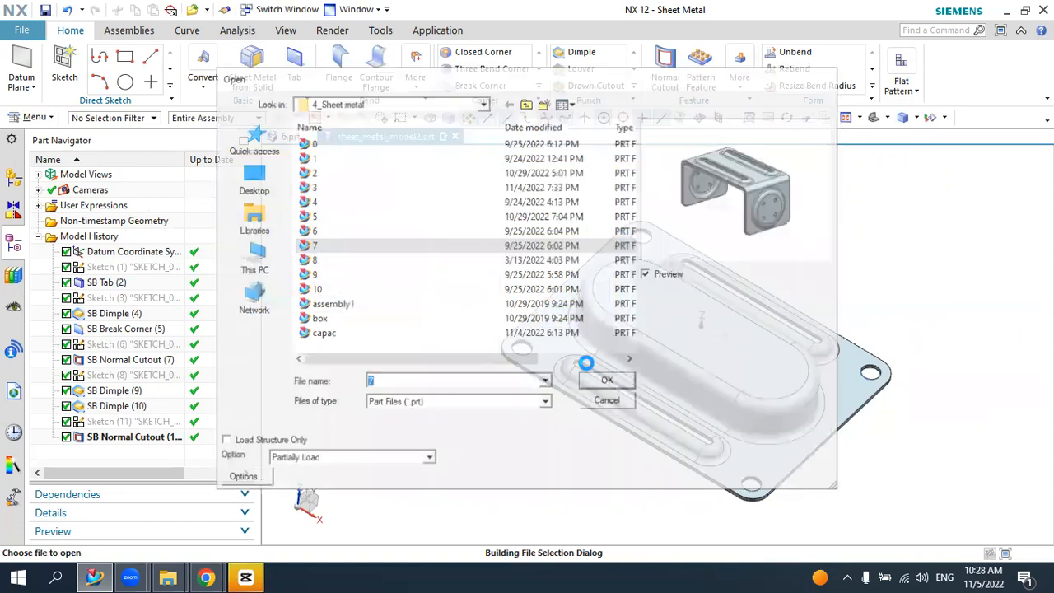
scroll(579, 352, "down", 3)
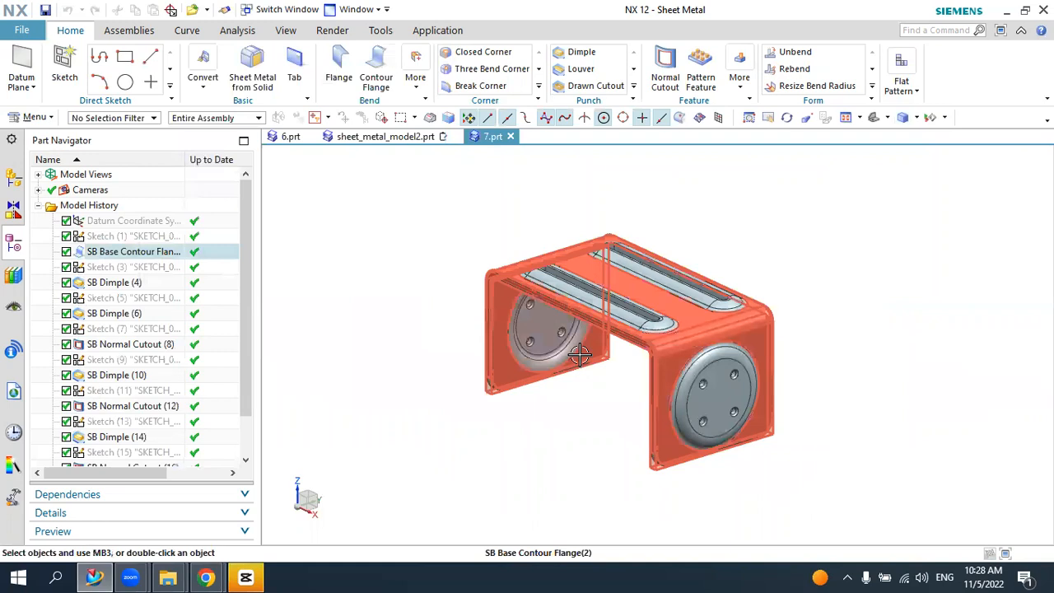
mouse_move(602, 384)
middle_mouse_down()
mouse_move(587, 370)
mouse_move(629, 371)
mouse_move(593, 377)
mouse_move(607, 384)
middle_mouse_up()
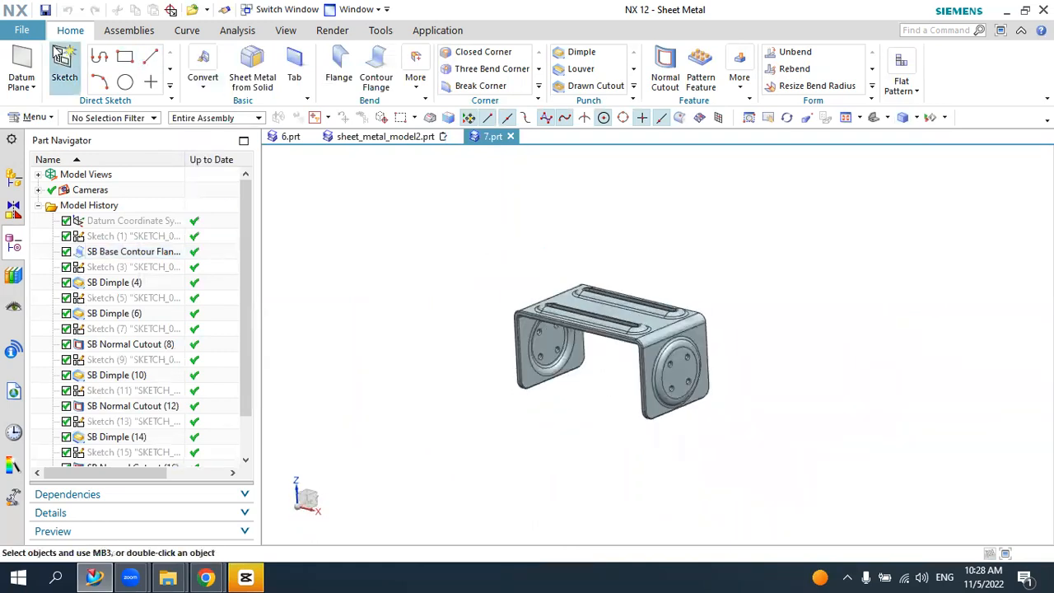
- Create a new part file from the Sheet Metal template in millimetres, named sheet_metal_model1.prt
left_click(21, 33)
left_click(35, 56)
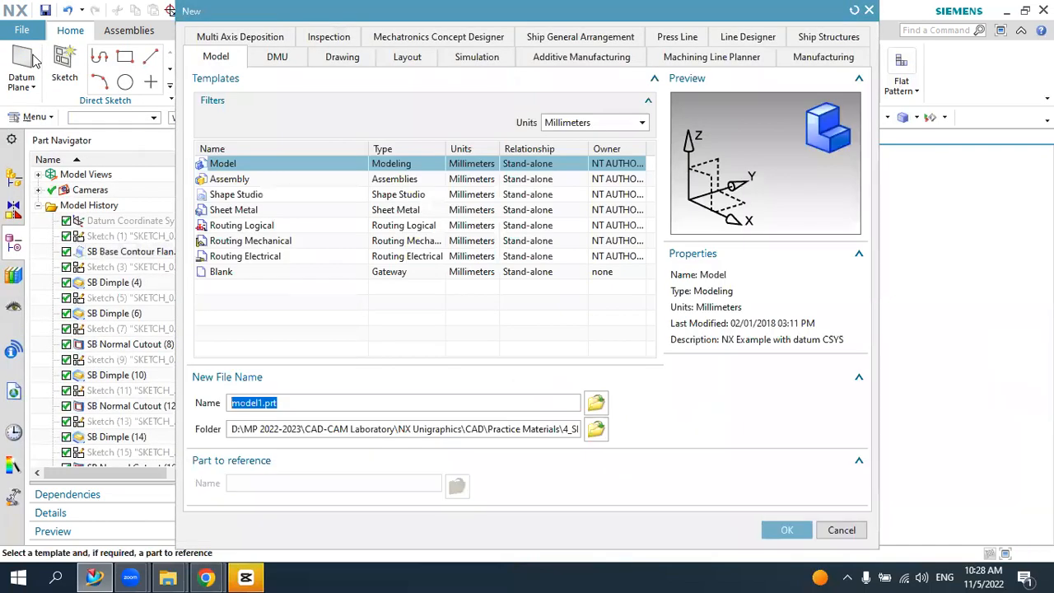
left_click(251, 211)
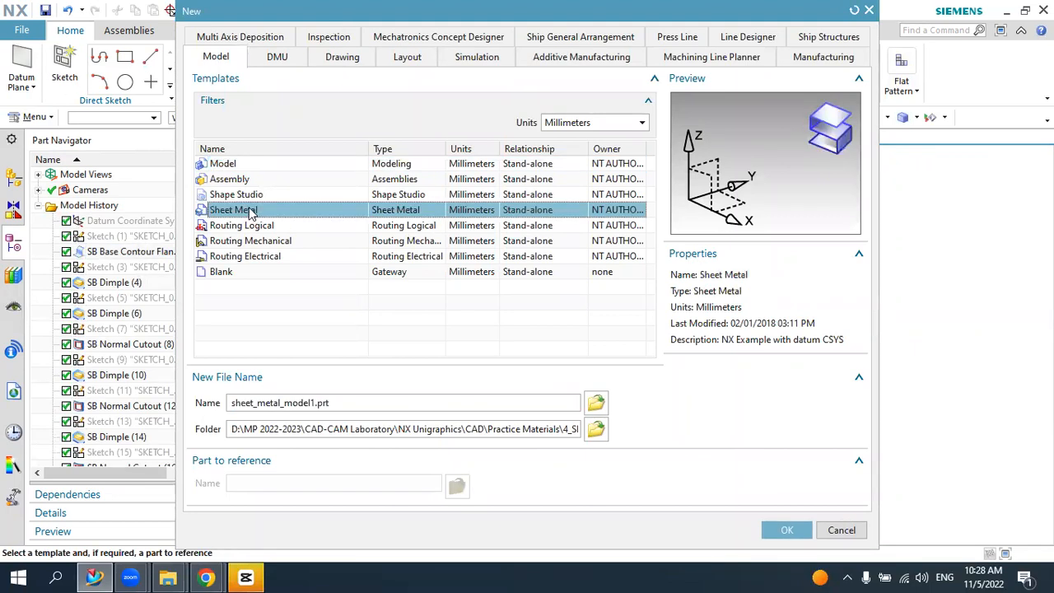
left_click(786, 531)
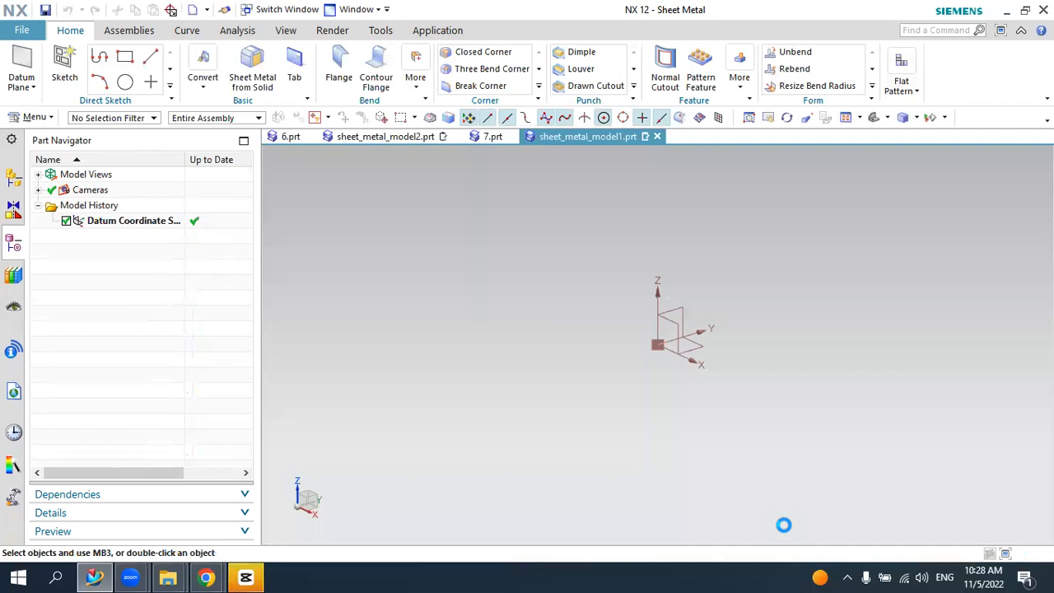
- Change the graphics window background of the new part to plain white
right_click(470, 224)
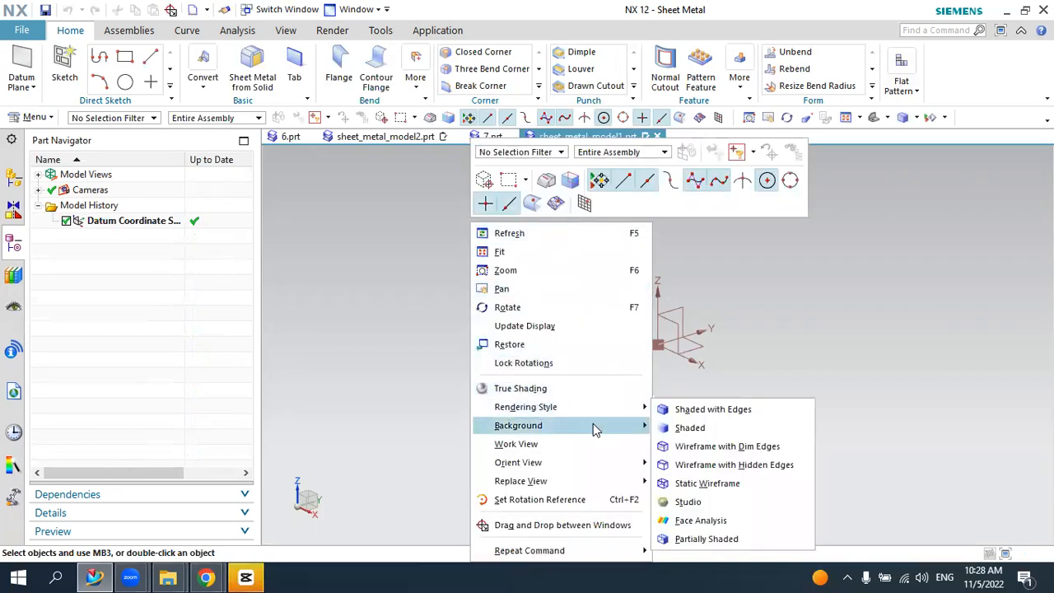
mouse_move(593, 425)
left_click(668, 427)
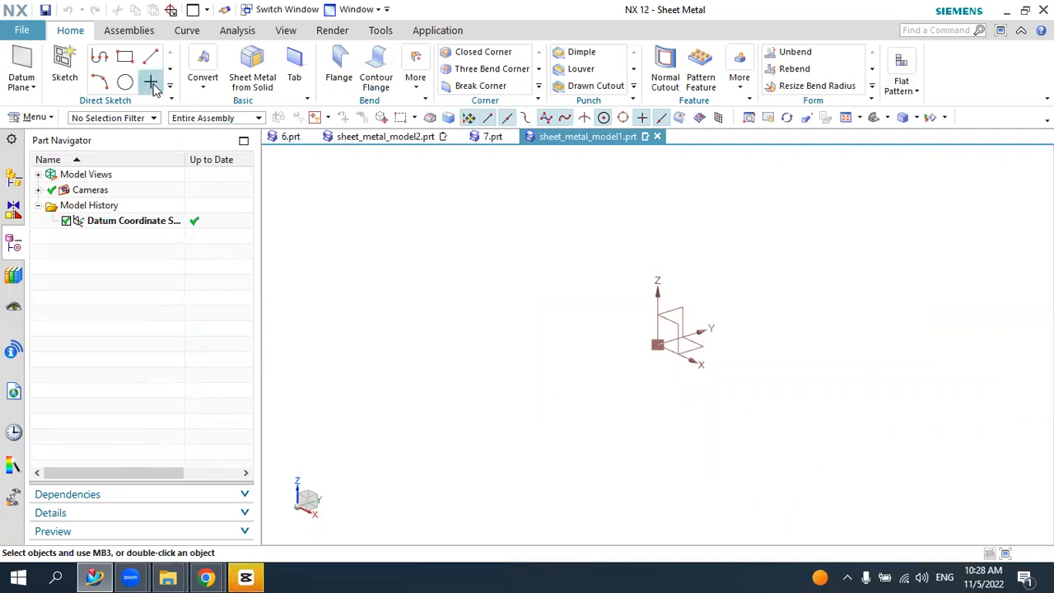
- Start a sketch on the XZ plane of the datum coordinate system
left_click(65, 57)
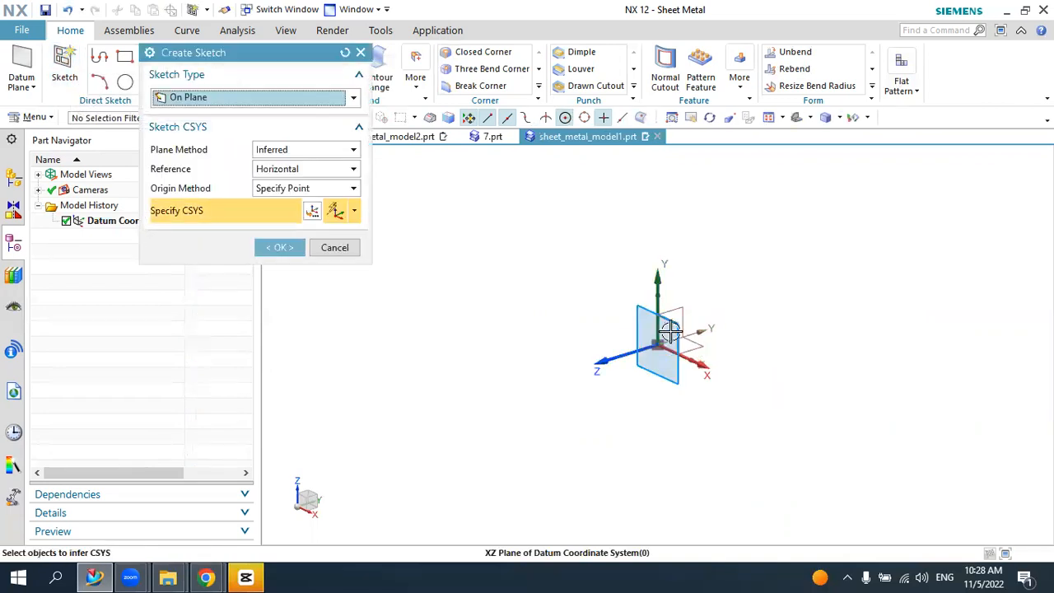
left_click(671, 327)
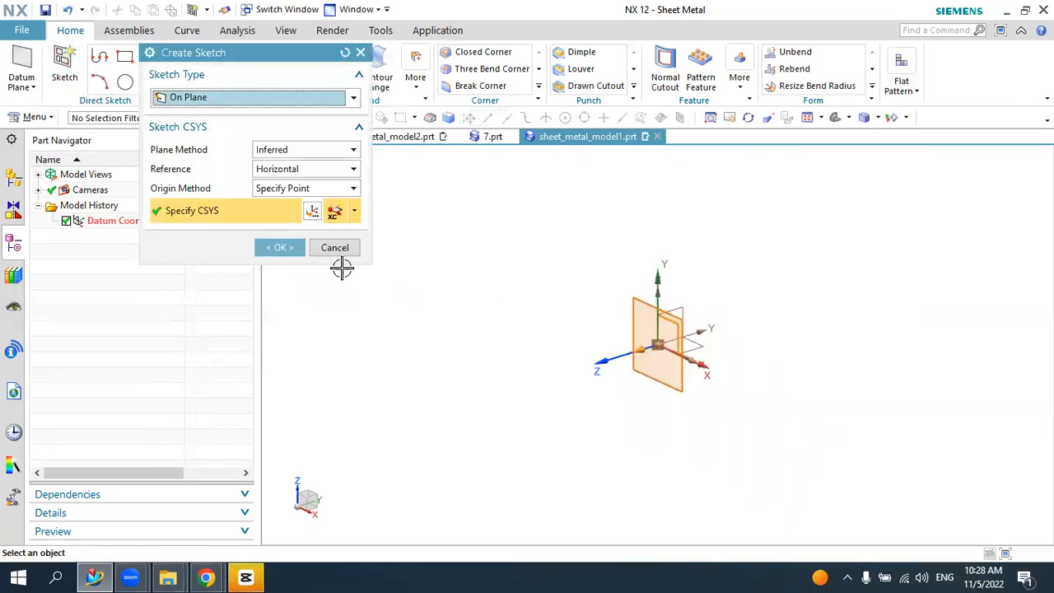
left_click(281, 248)
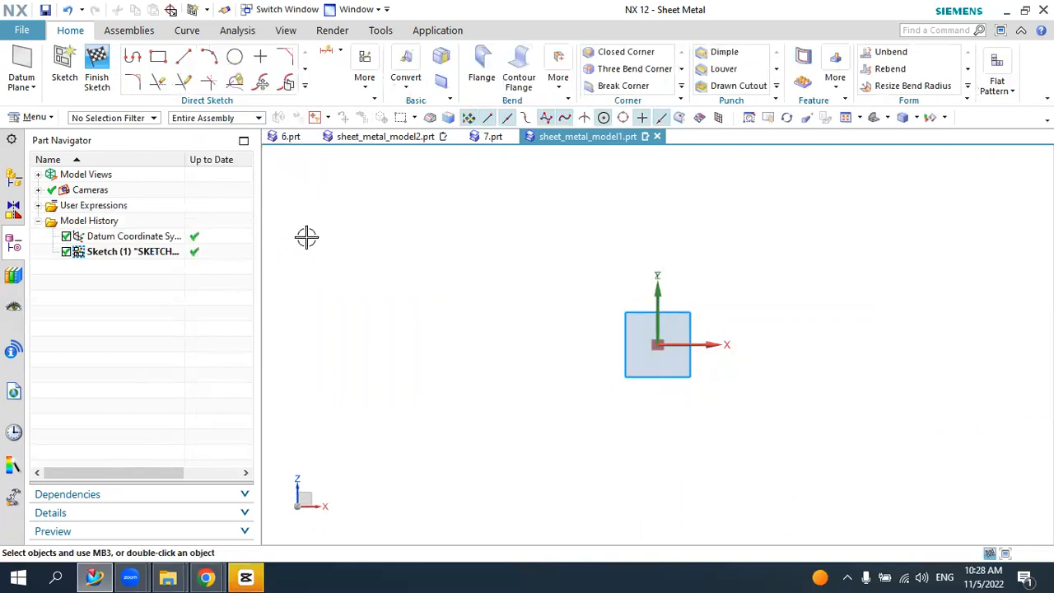
- Sketch an open, downward-facing U profile above the X axis, about 187 mm wide with two vertical legs about 81 mm long
left_click(132, 56)
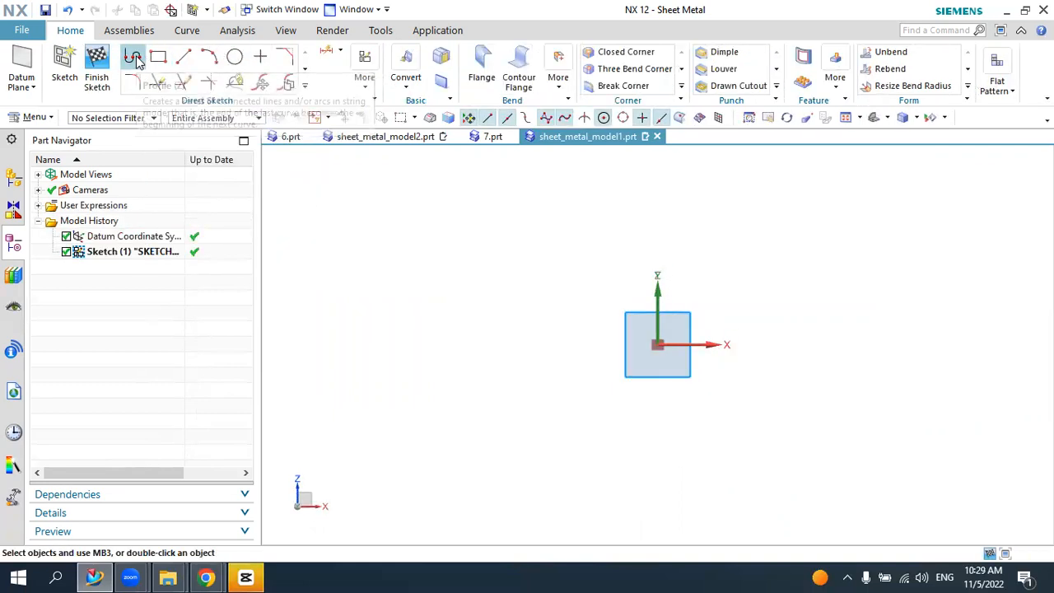
left_click(493, 338)
left_click(541, 207)
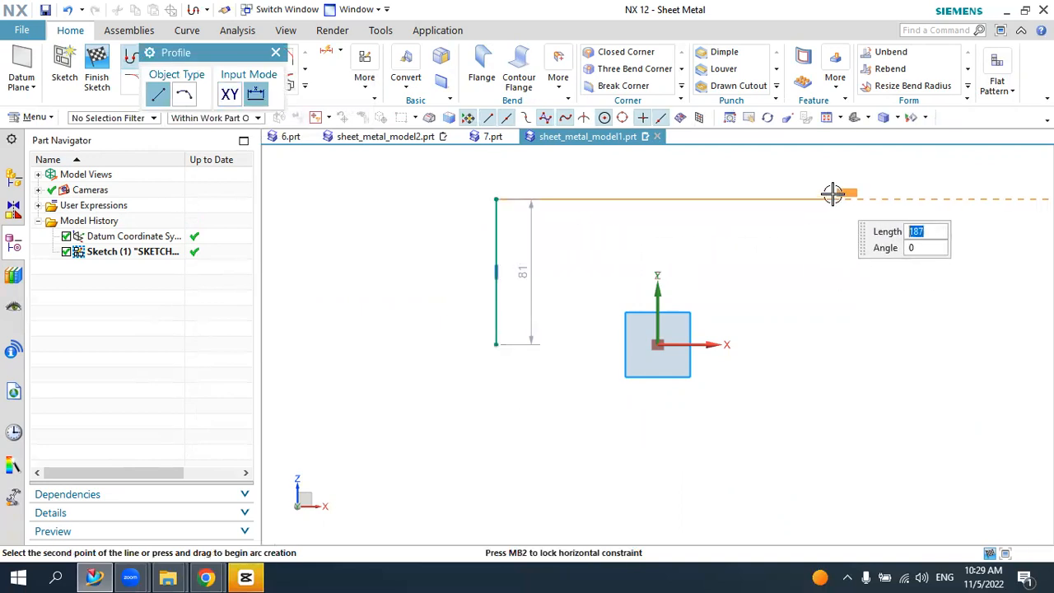
left_click(832, 199)
left_click(835, 345)
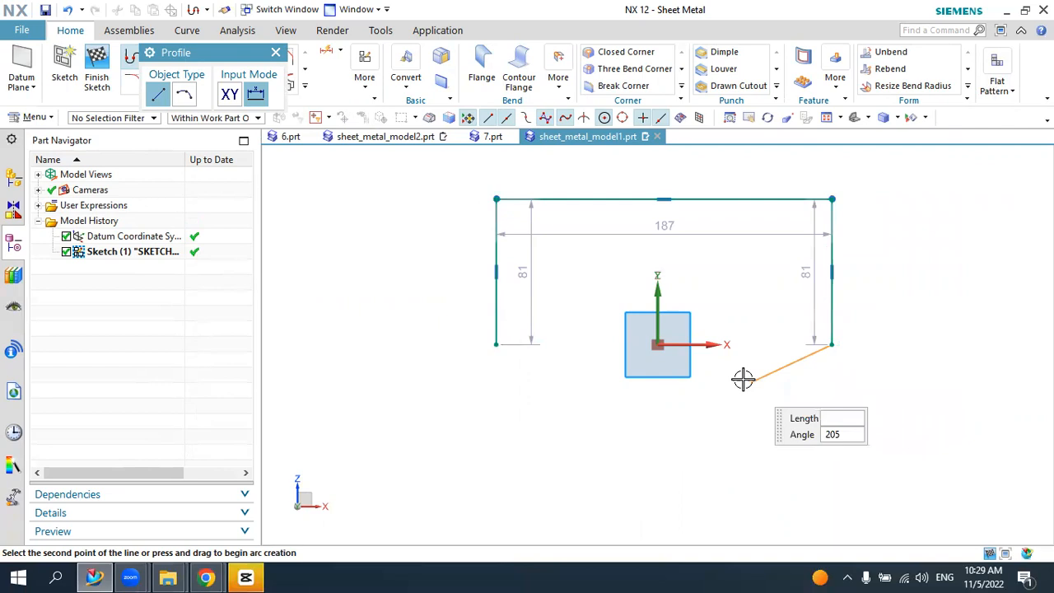
middle_click(744, 379)
scroll(746, 352, "down", 2)
scroll(824, 225, "up", 2)
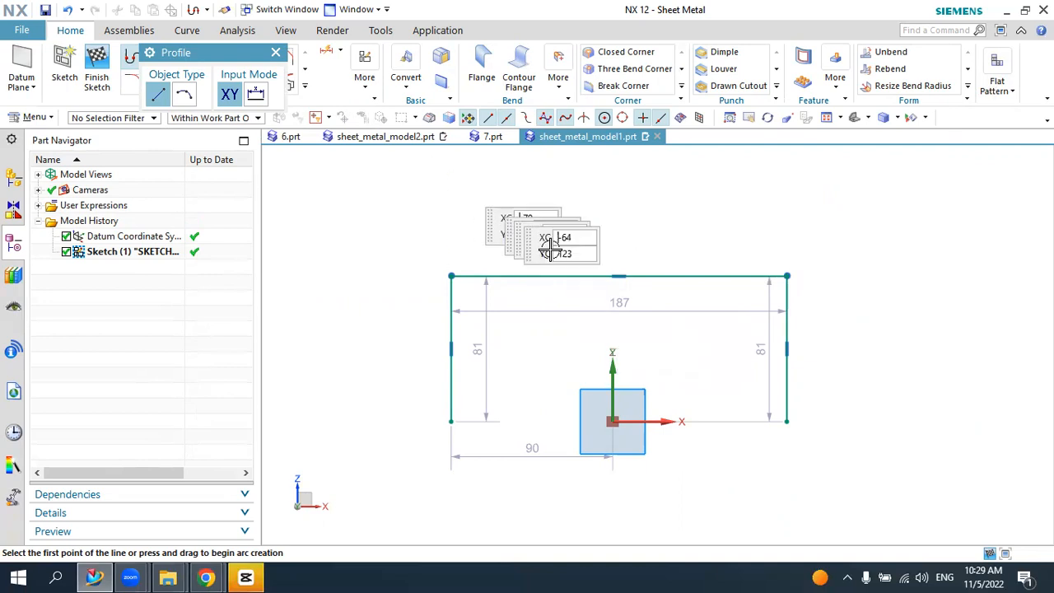
key("Escape")
- Set the width of the U profile's top line to 80 mm
double_click(555, 309)
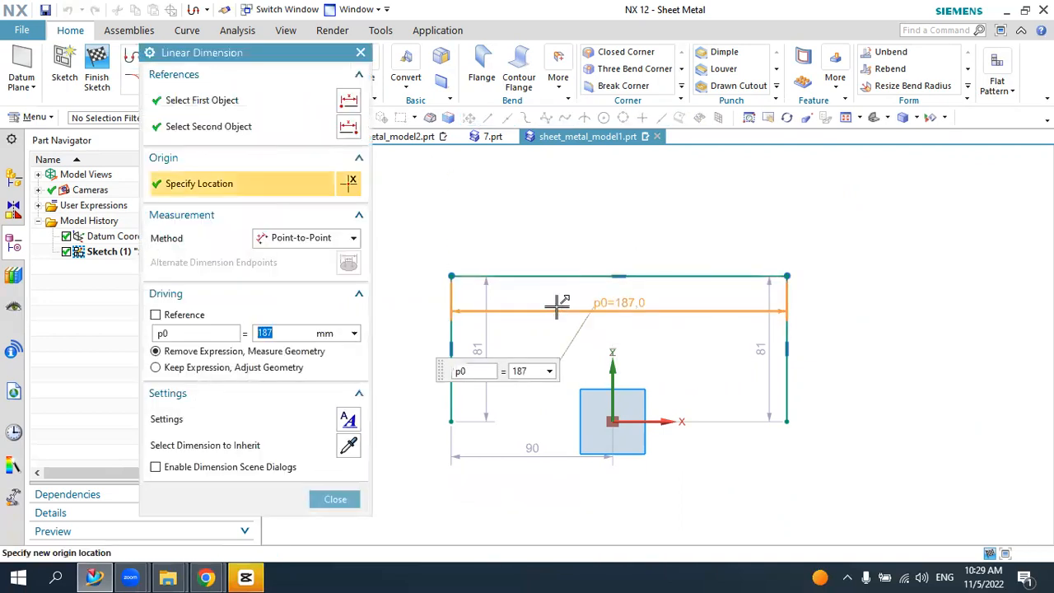
type("80")
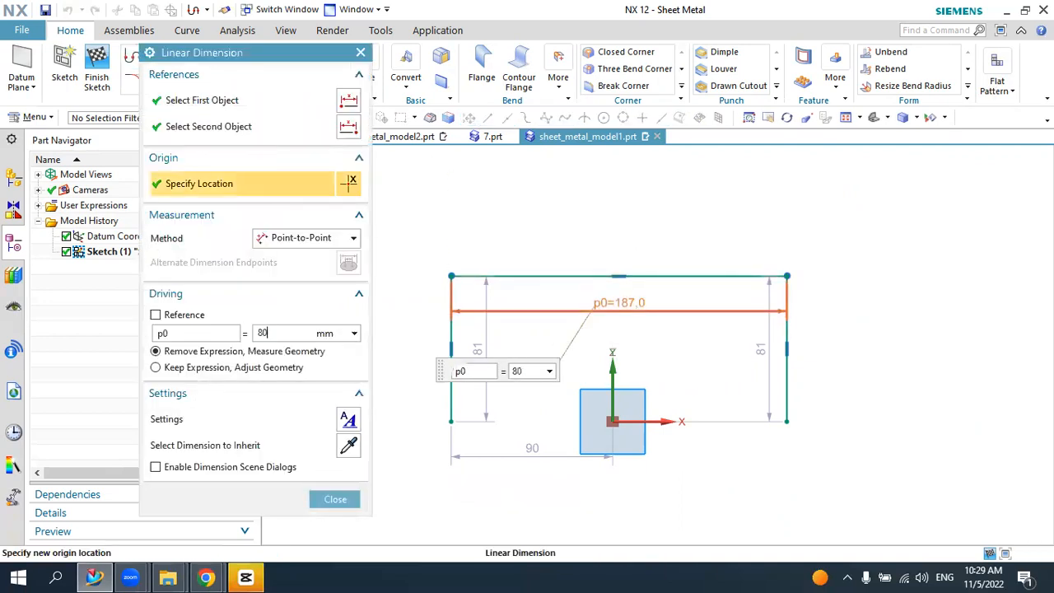
key("Return")
key("Escape")
scroll(557, 433, "up", 2)
- Move the left leg's length dimension outside the profile and set it to 40 mm
mouse_move(591, 362)
left_mouse_down()
mouse_move(569, 337)
mouse_move(357, 335)
left_mouse_up()
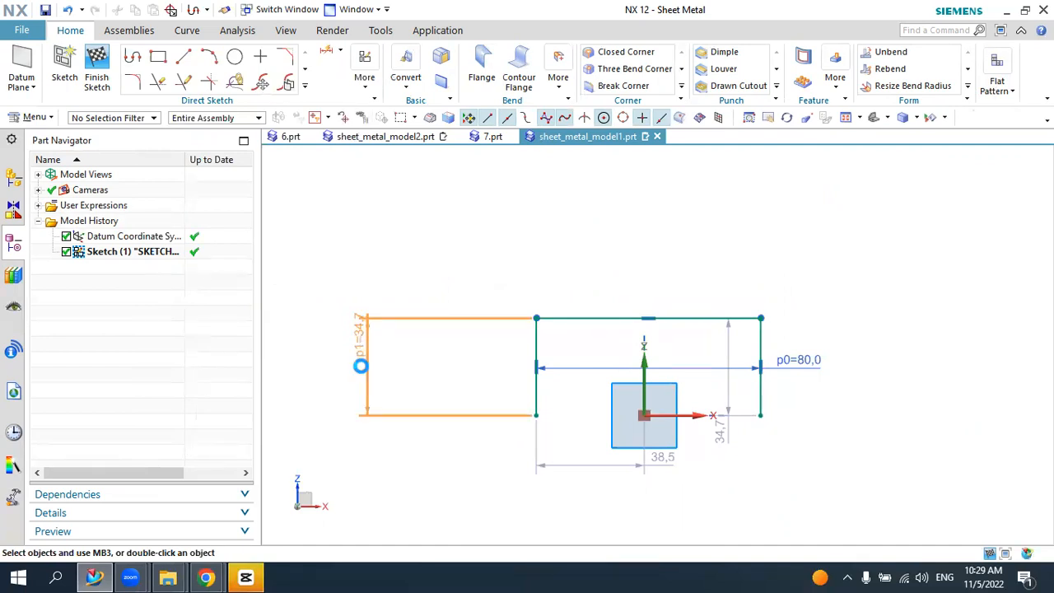
double_click(360, 368)
type("40")
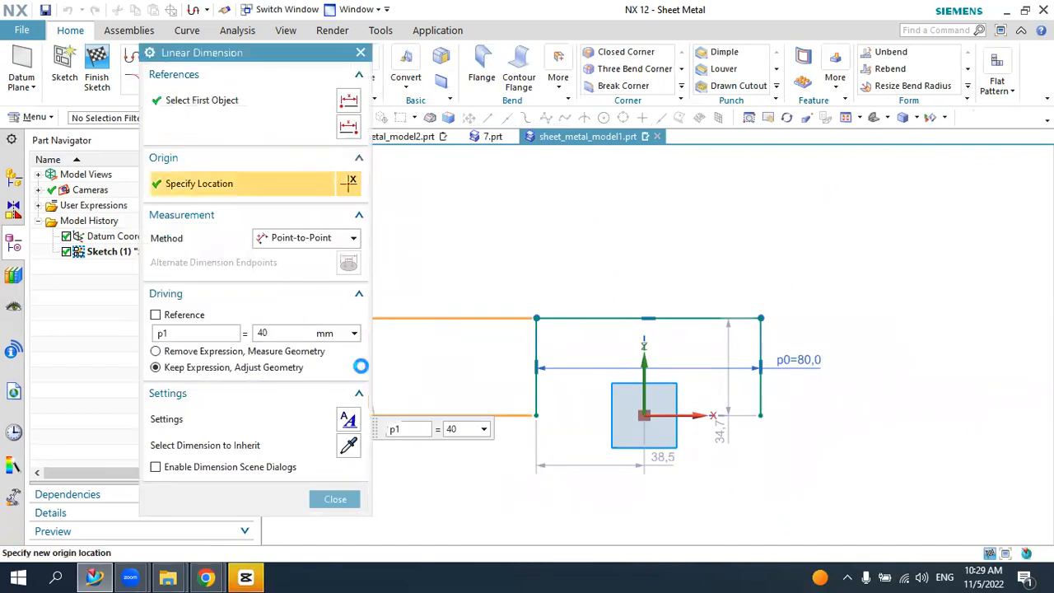
key("Return")
- Try to set the vertical distance from the top line to the X axis to 40 mm, and undo that dimension
left_click(763, 397)
left_click(879, 377)
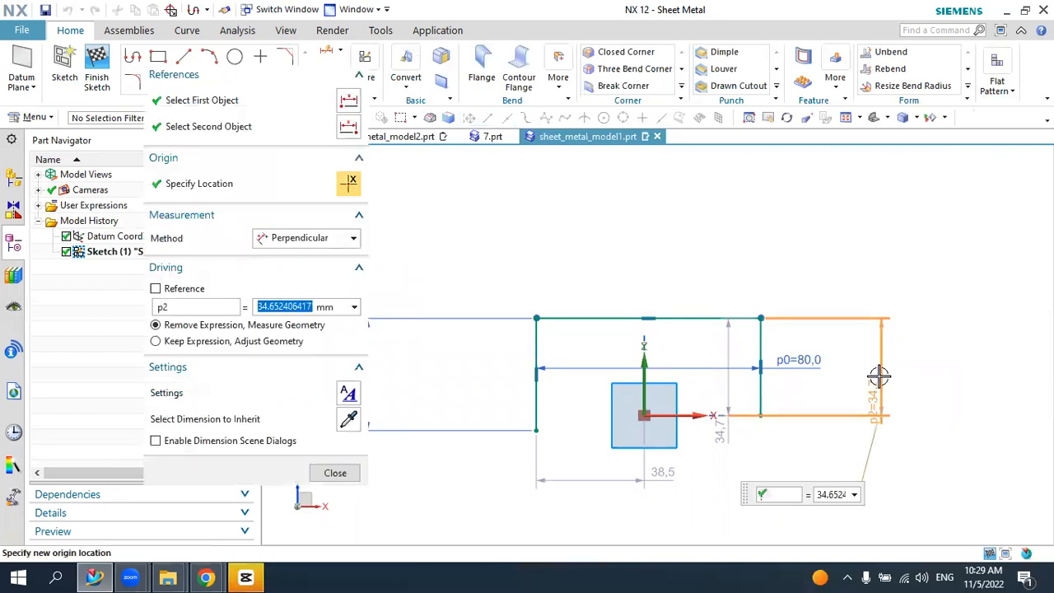
type("40")
key("Return")
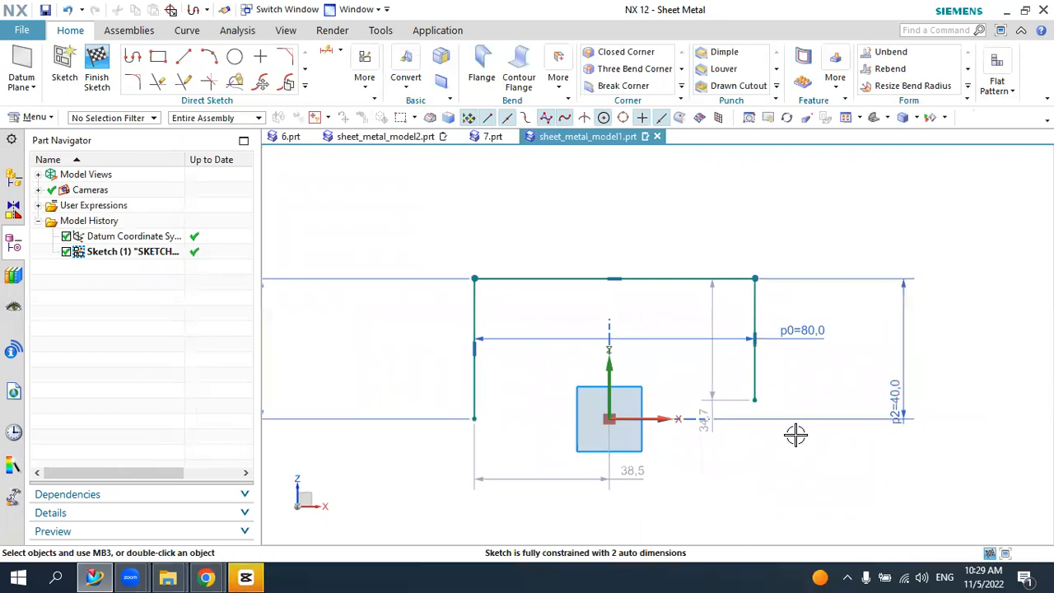
key("ctrl+z")
- Set the length of the U profile's right leg to 40 mm, with the dimension placed outside the profile
left_click_drag(713, 332, 869, 375)
left_click(870, 375)
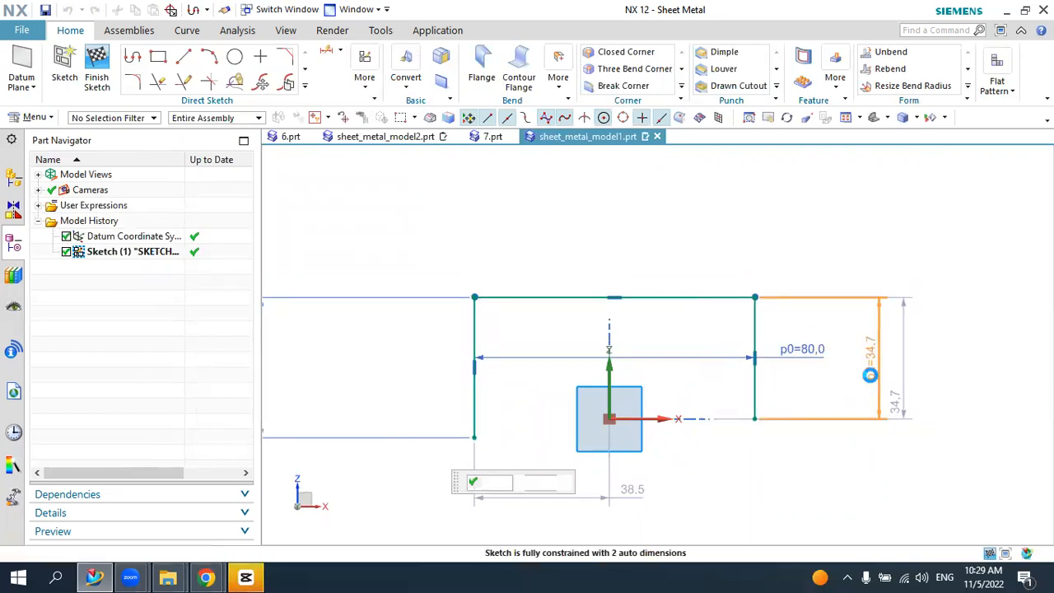
type("40")
key("Return")
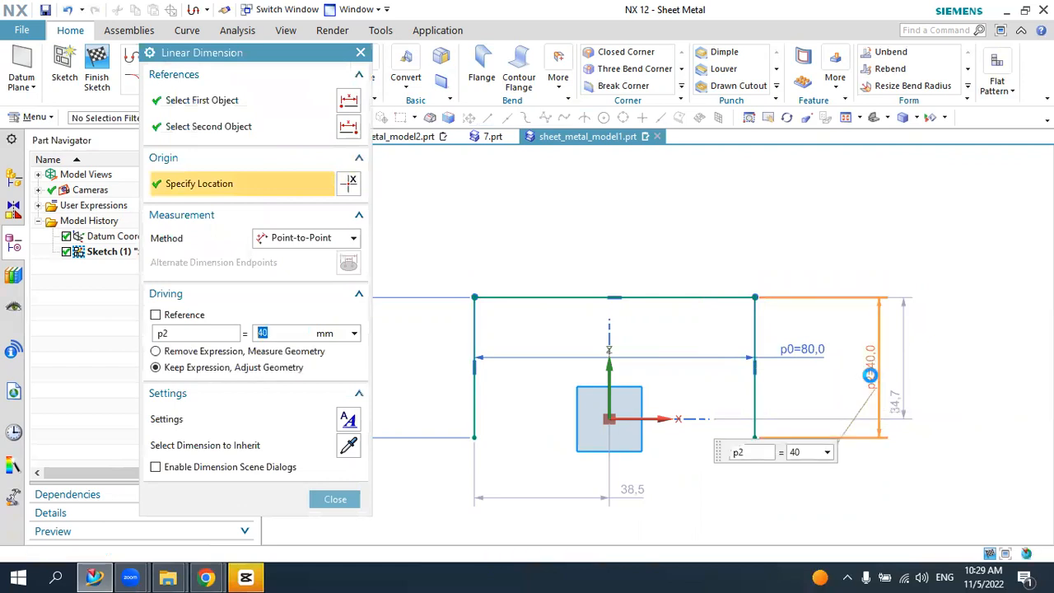
- Align the left leg's lower endpoint horizontally with the sketch origin using a geometric constraint, and finish the sketch
left_click(369, 87)
left_click(375, 122)
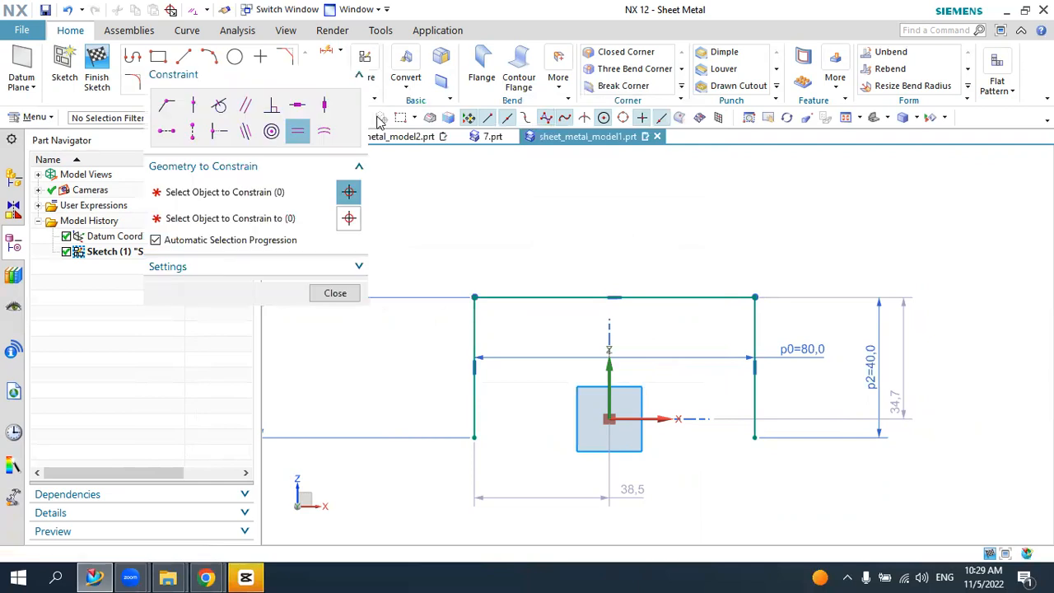
left_click(167, 132)
left_click(470, 436)
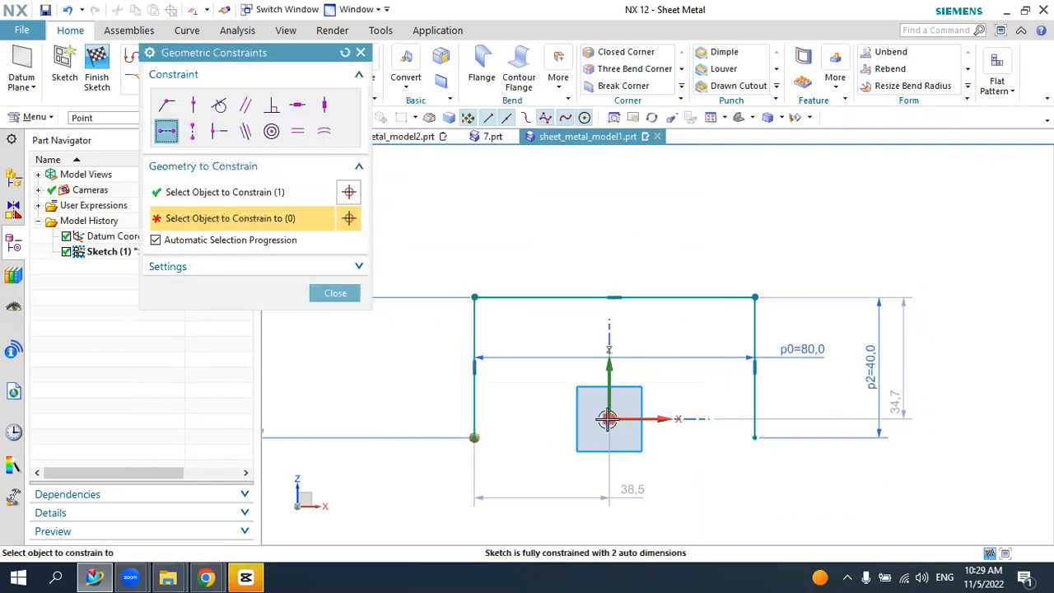
left_click(607, 419)
key("Escape")
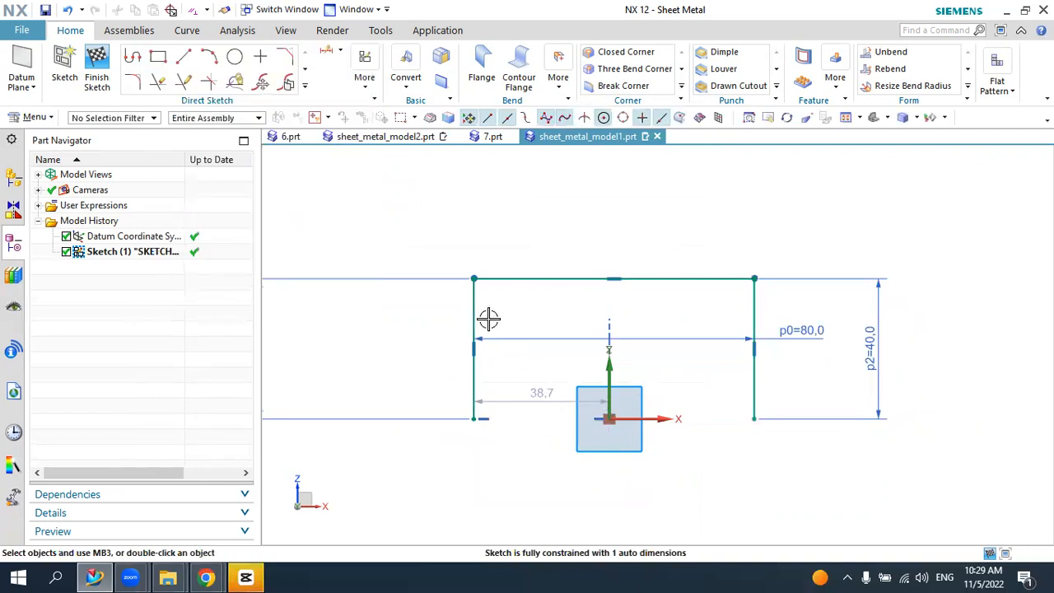
left_click(97, 66)
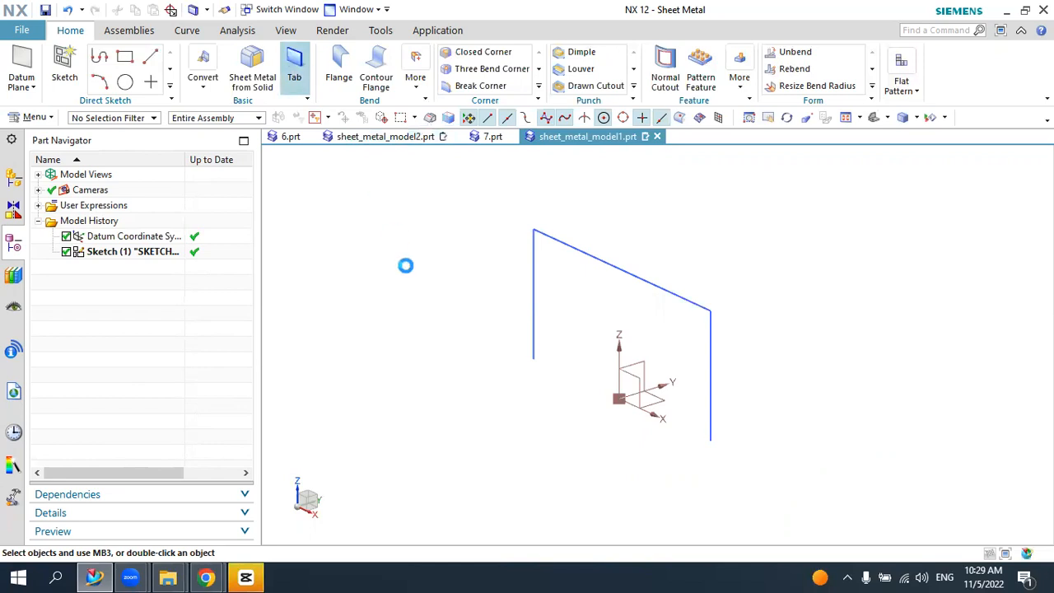
left_click(595, 266)
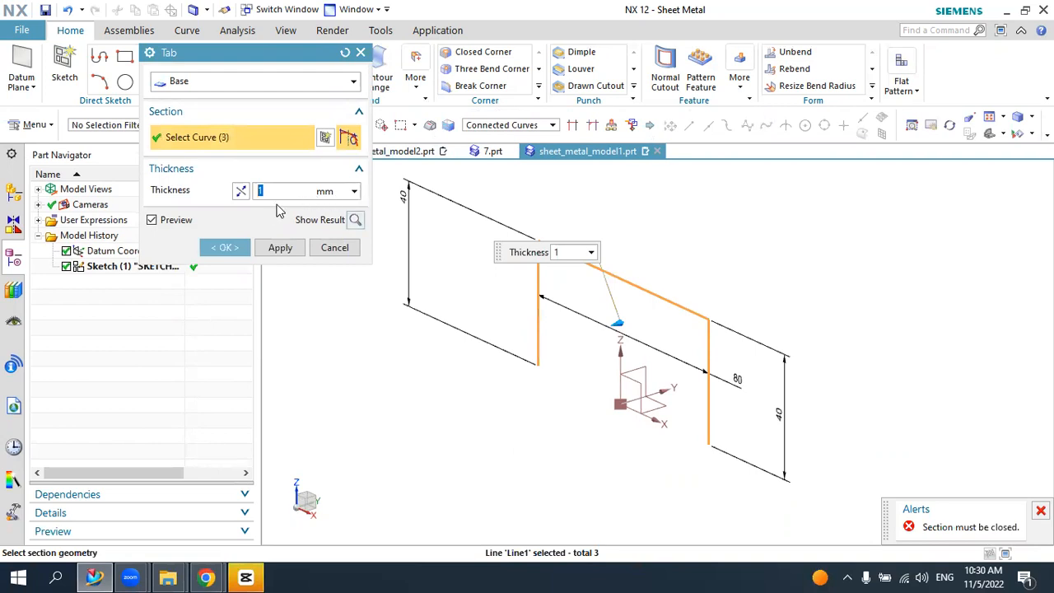
left_click(149, 52)
left_click(173, 89)
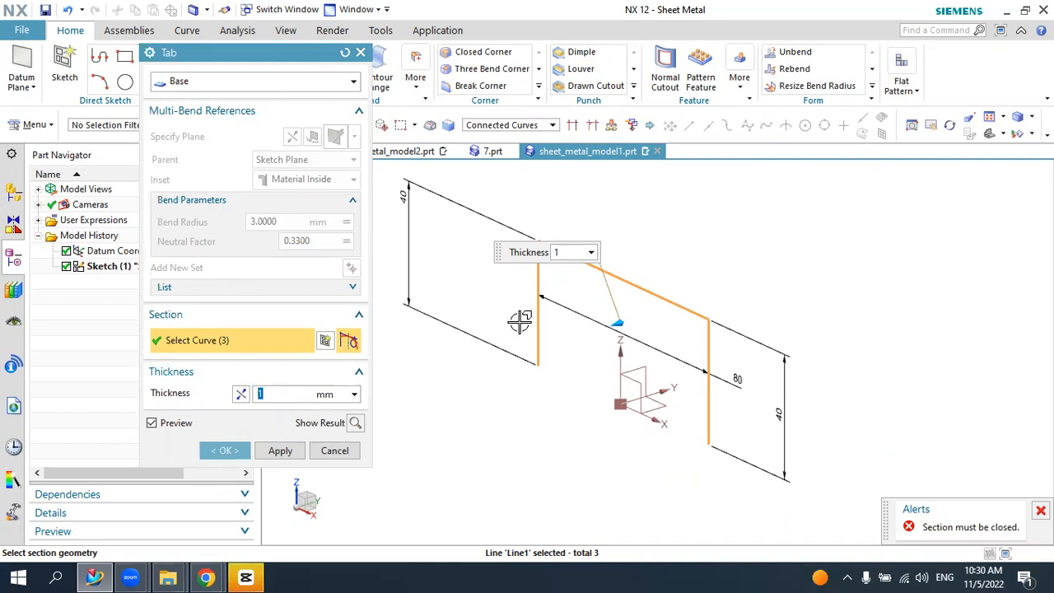
left_click_drag(614, 326, 555, 327)
scroll(578, 323, "up", 1)
scroll(578, 324, "down", 2)
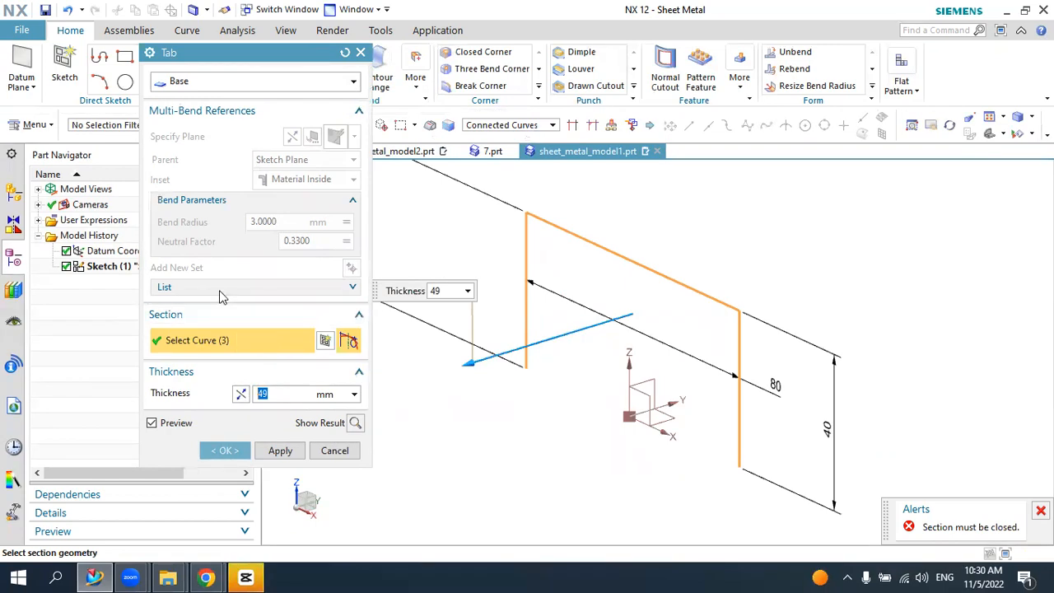
left_click(333, 452)
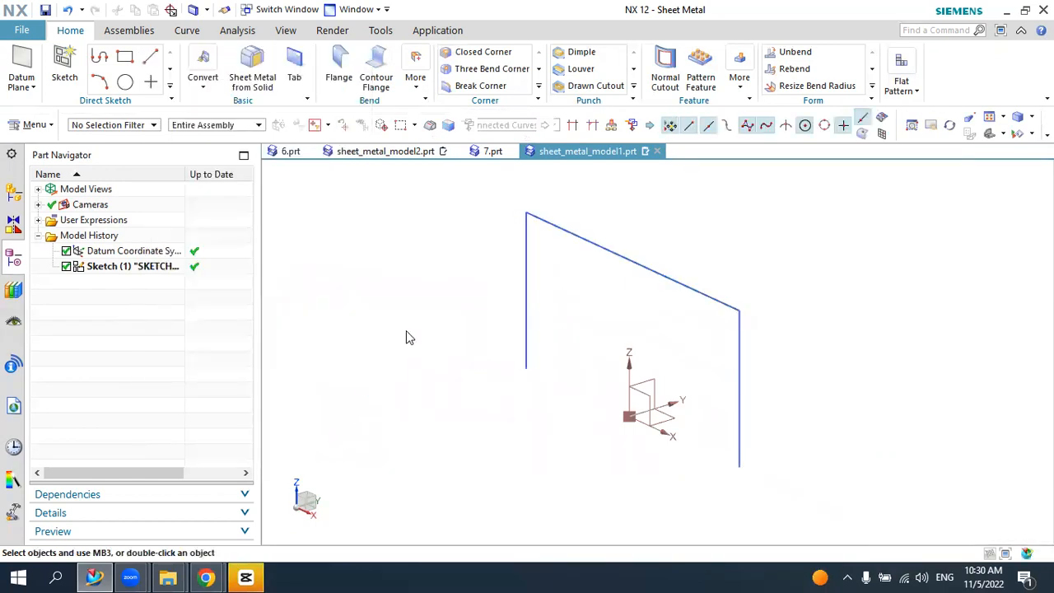
- Inspect the base contour flange's parameters in the finished reference part 7.prt, leaving them as they are
middle_click_drag(473, 280, 389, 195)
left_click(384, 136)
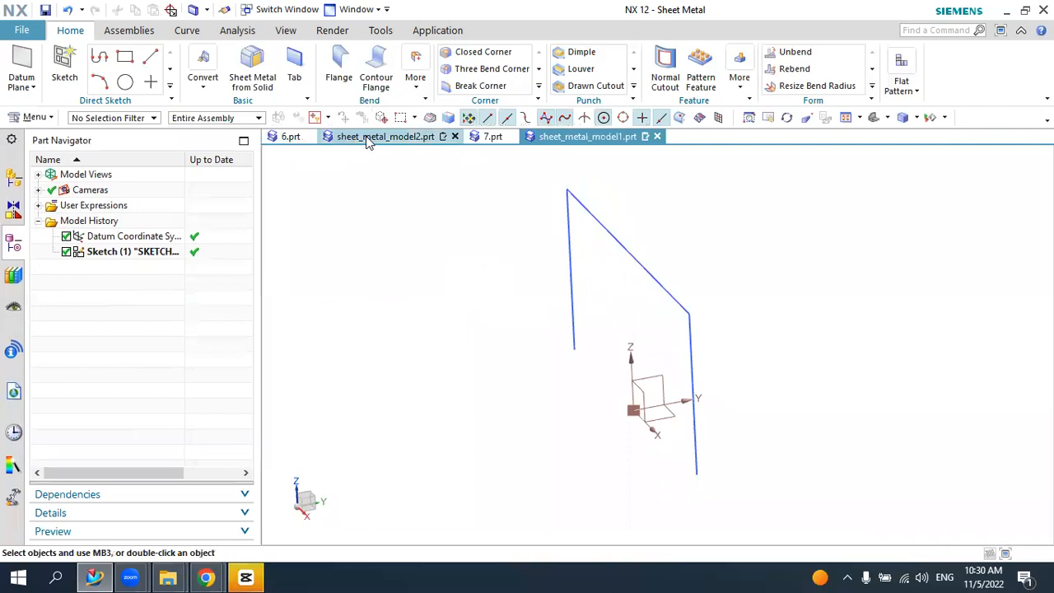
left_click(492, 137)
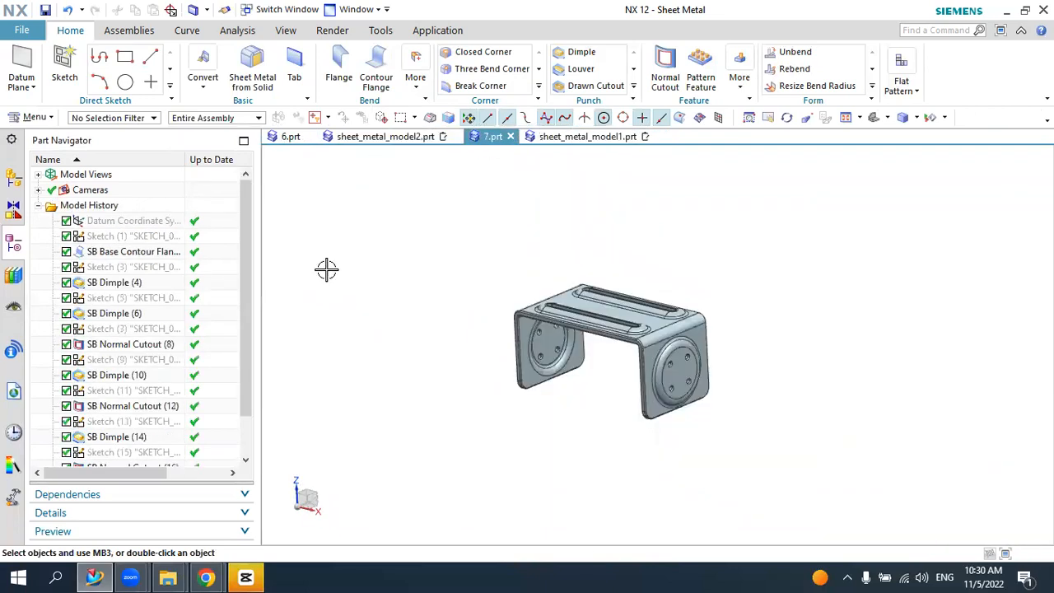
left_click(137, 253)
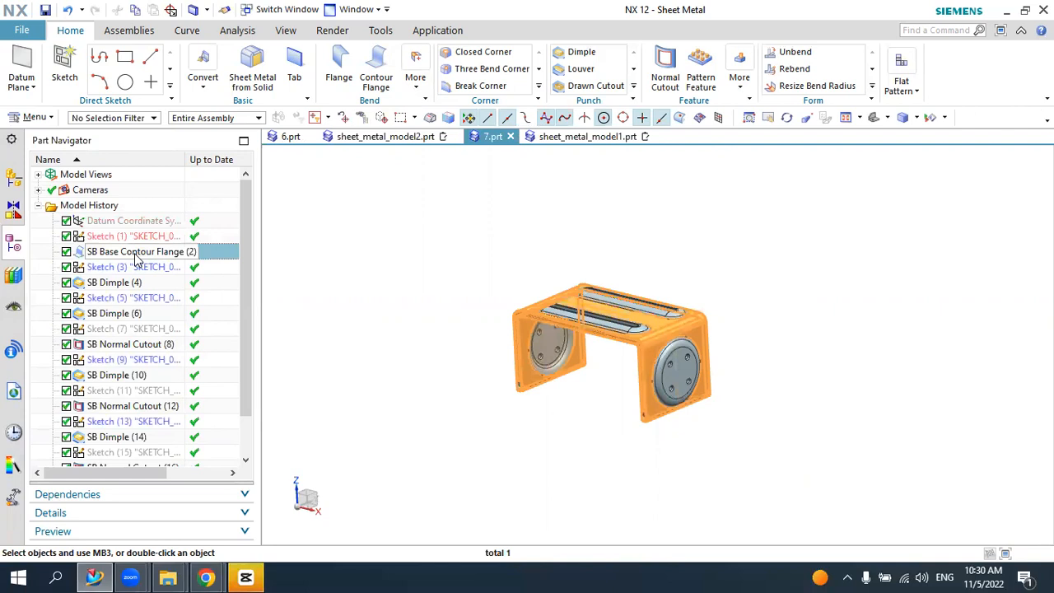
double_click(137, 255)
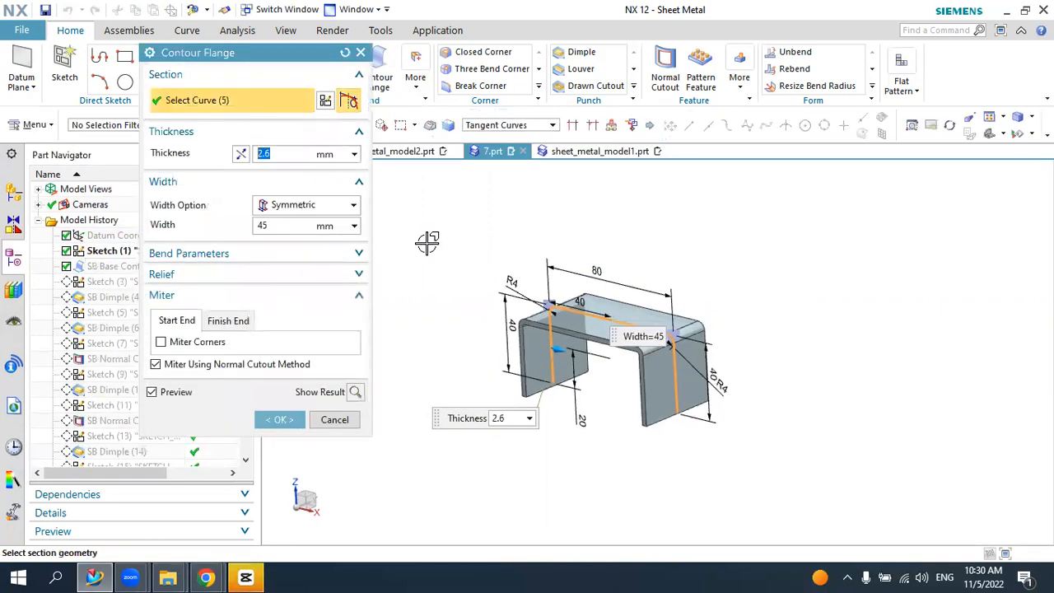
left_click(335, 420)
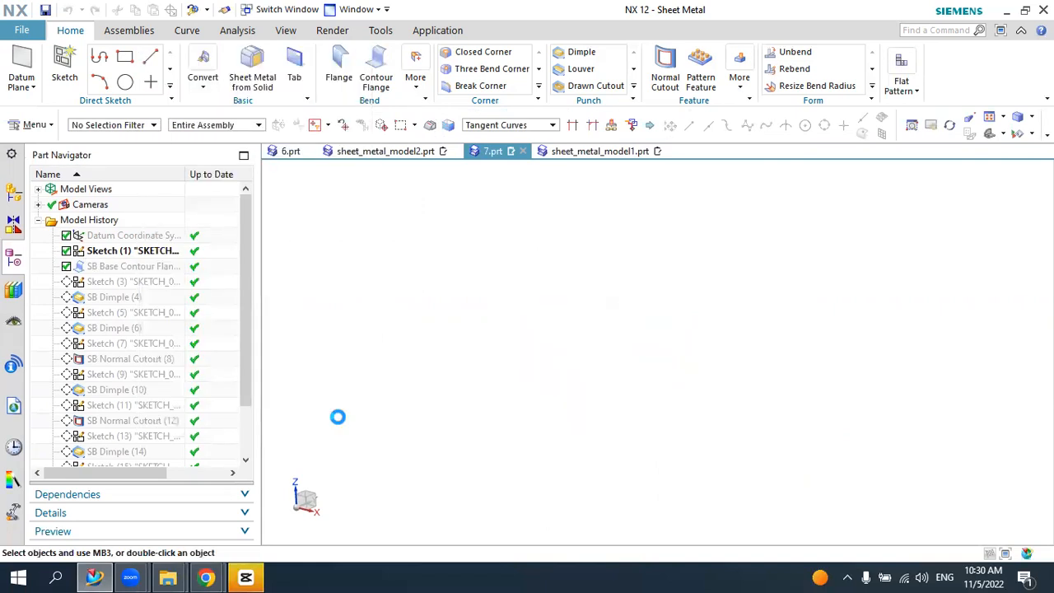
- Return to sheet_metal_model1.prt and delete its existing three-line profile sketch
left_click(576, 136)
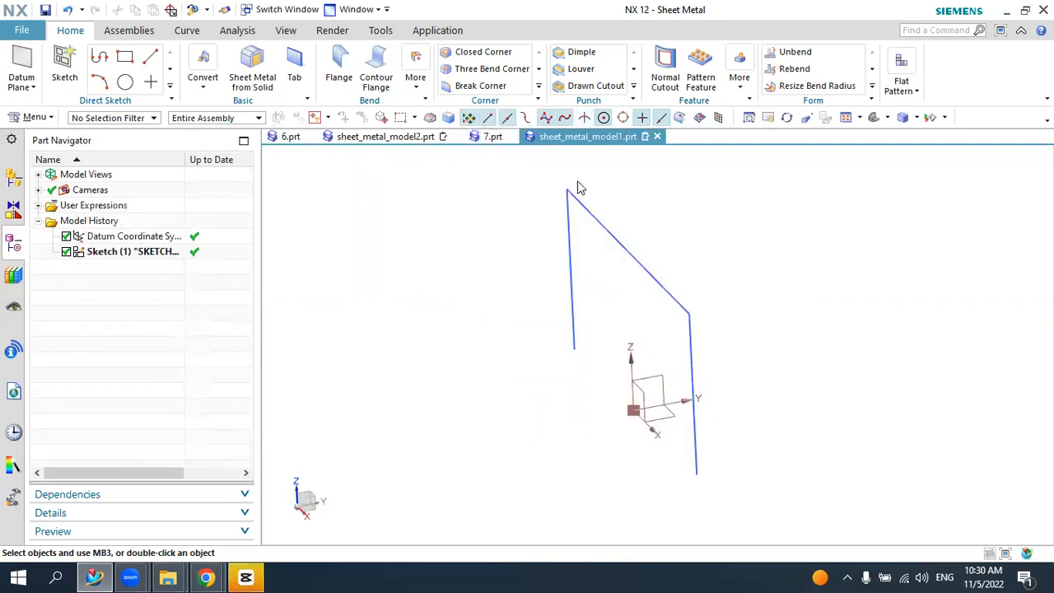
mouse_move(557, 292)
middle_mouse_down()
mouse_move(588, 278)
mouse_move(536, 283)
middle_mouse_up()
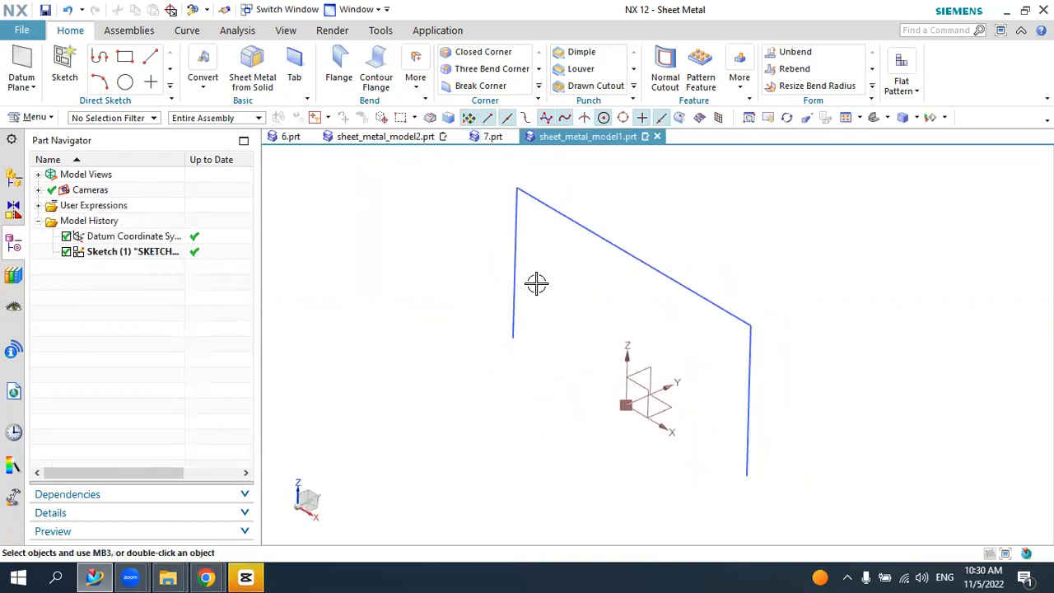
left_click(150, 257)
right_click(151, 255)
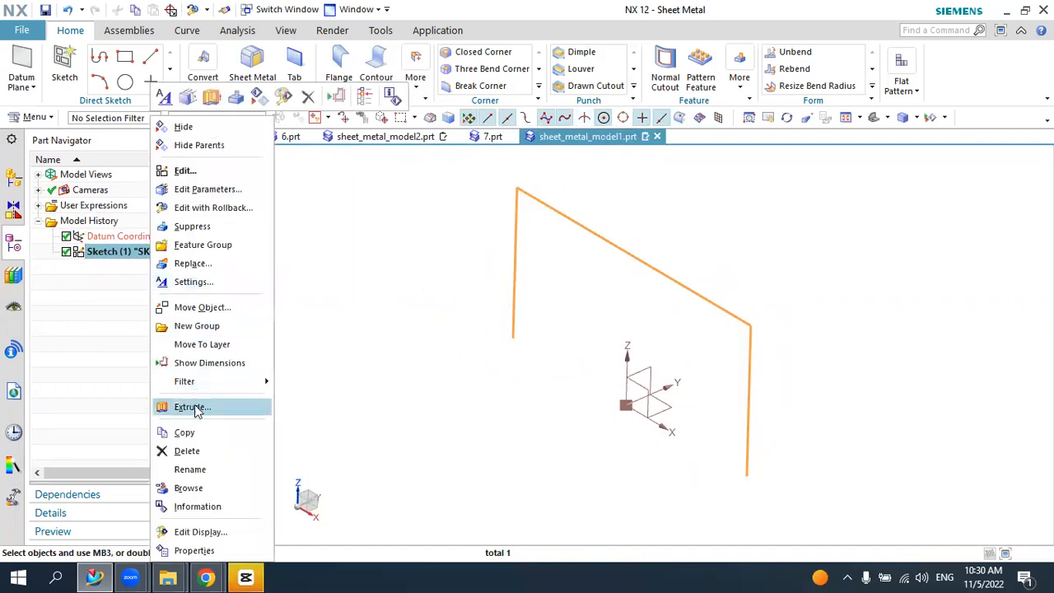
key("Delete")
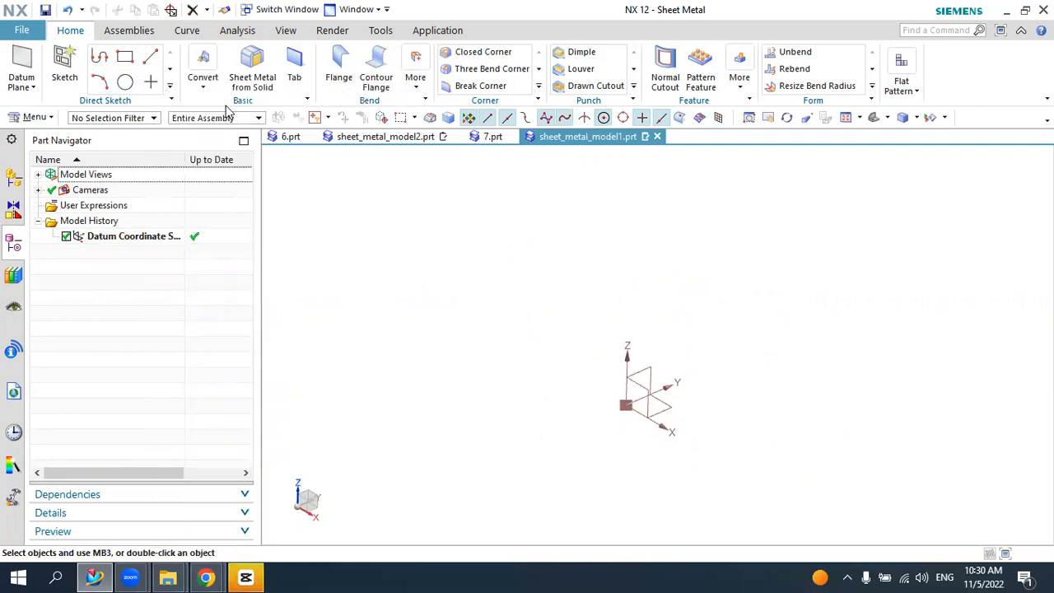
- Start a new sketch on the horizontal XY plane of the datum coordinate system
left_click(64, 64)
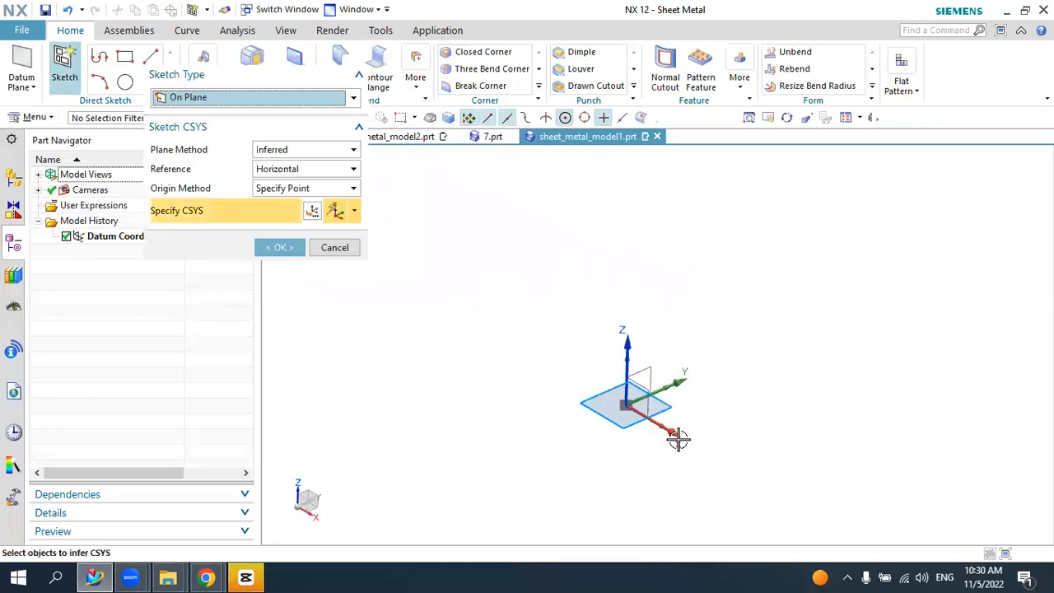
left_click(672, 409)
left_click(280, 247)
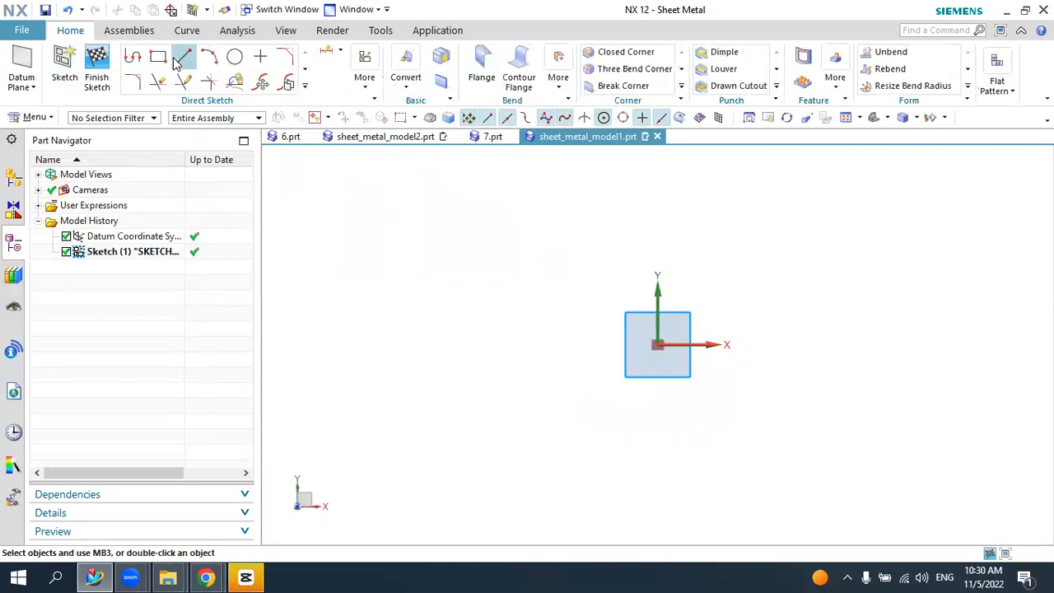
- Sketch a rectangle from its center at the origin, about 84 mm wide and 59 mm high
left_click(158, 56)
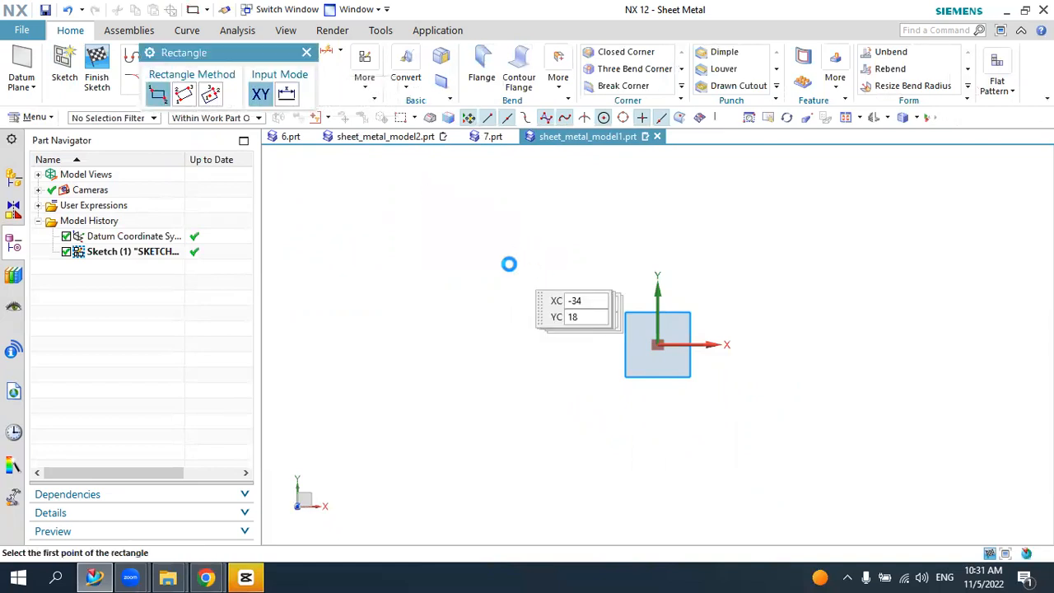
left_click(211, 94)
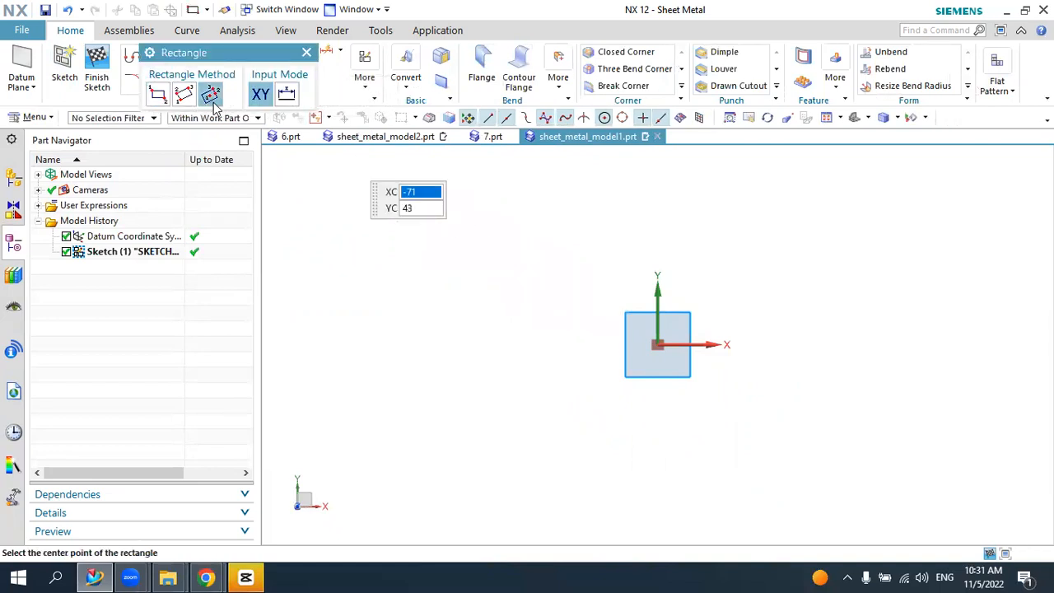
left_click(702, 348)
left_click(743, 253)
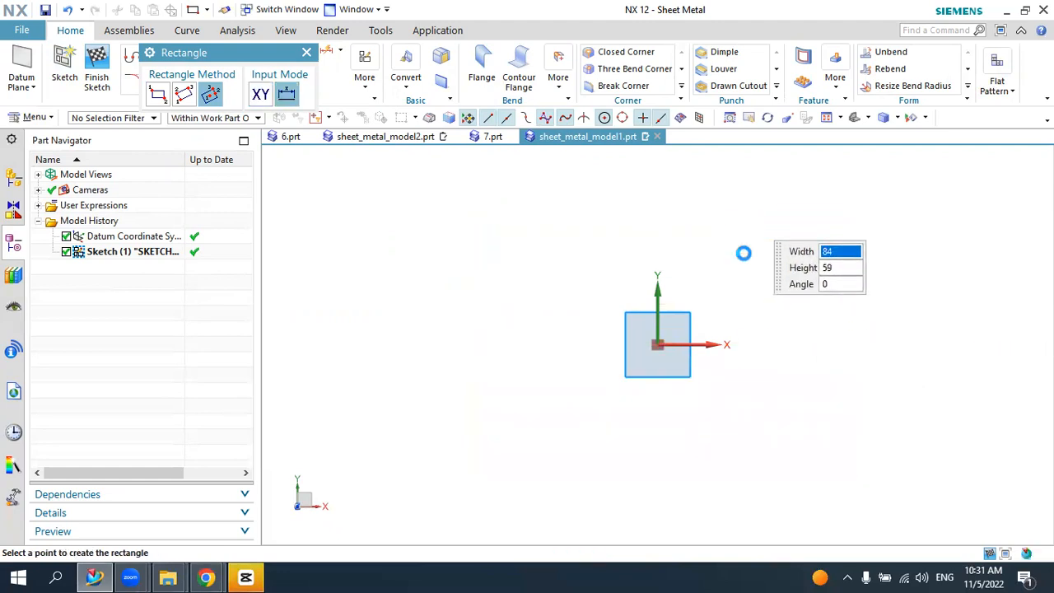
key("Escape")
- Set the rectangle's width to 80 mm and its height to 40 mm, and finish the sketch
scroll(744, 377, "down", 3)
scroll(731, 451, "up", 3)
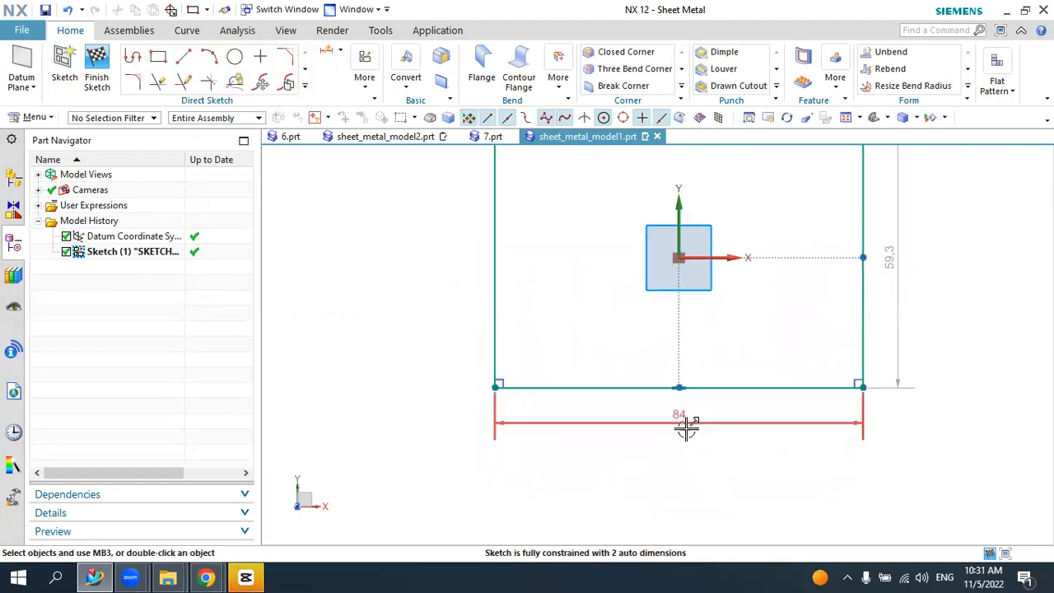
double_click(686, 423)
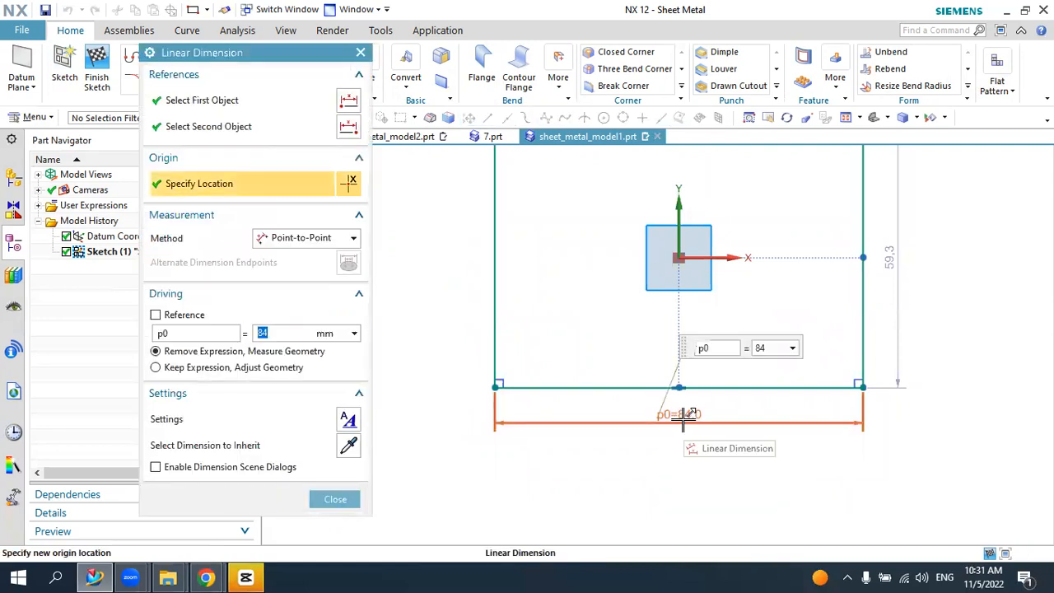
type("80")
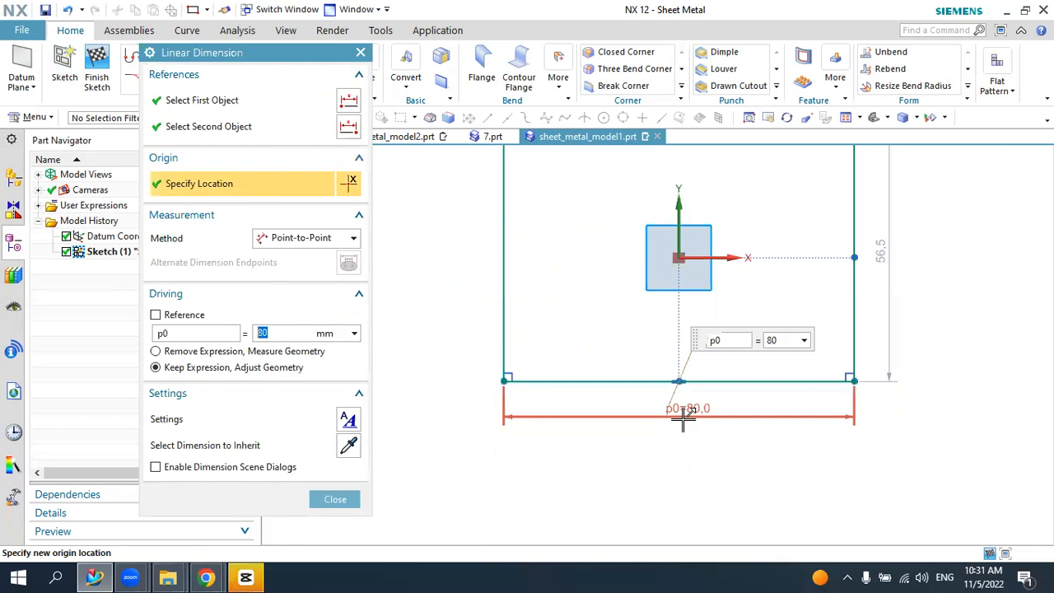
key("Return")
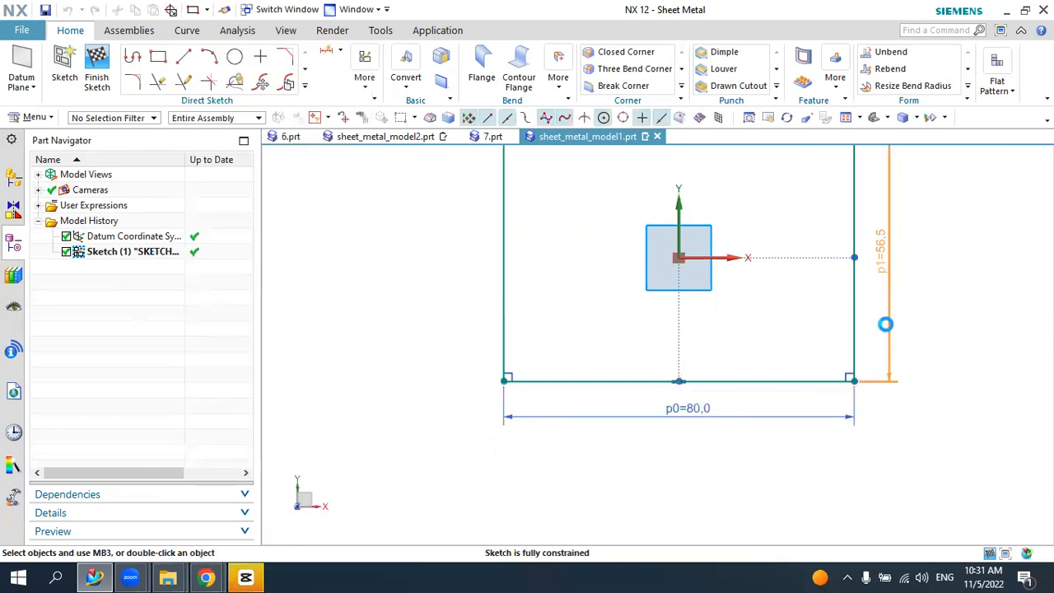
double_click(887, 323)
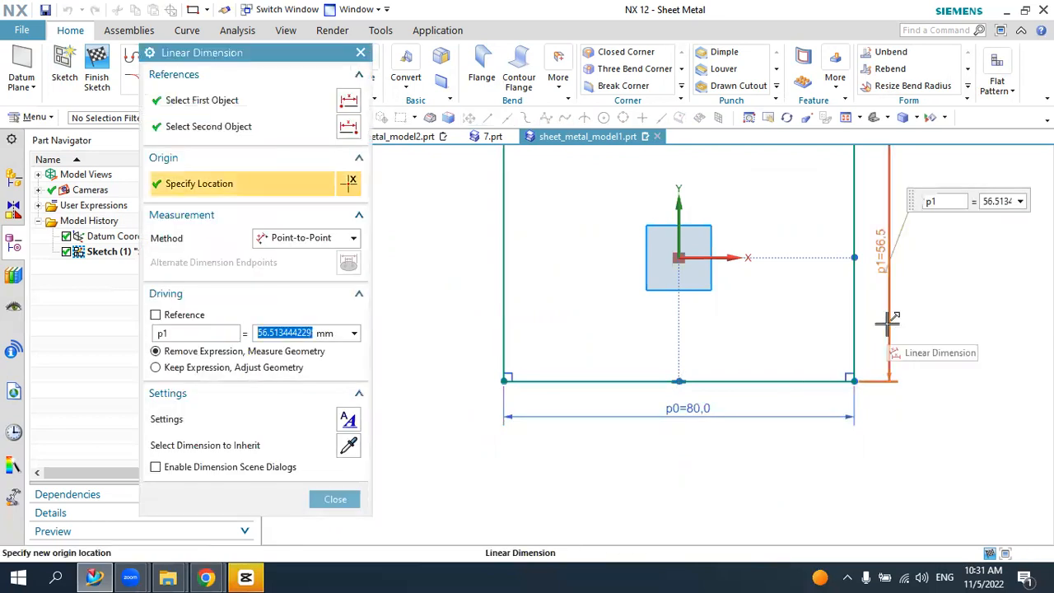
type("4")
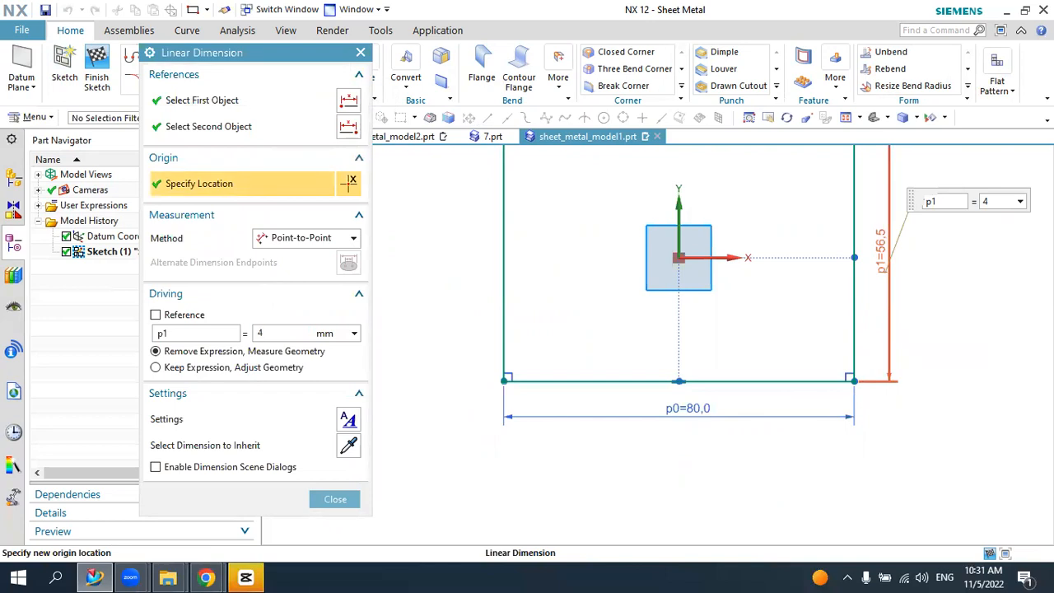
type("0")
key("Return")
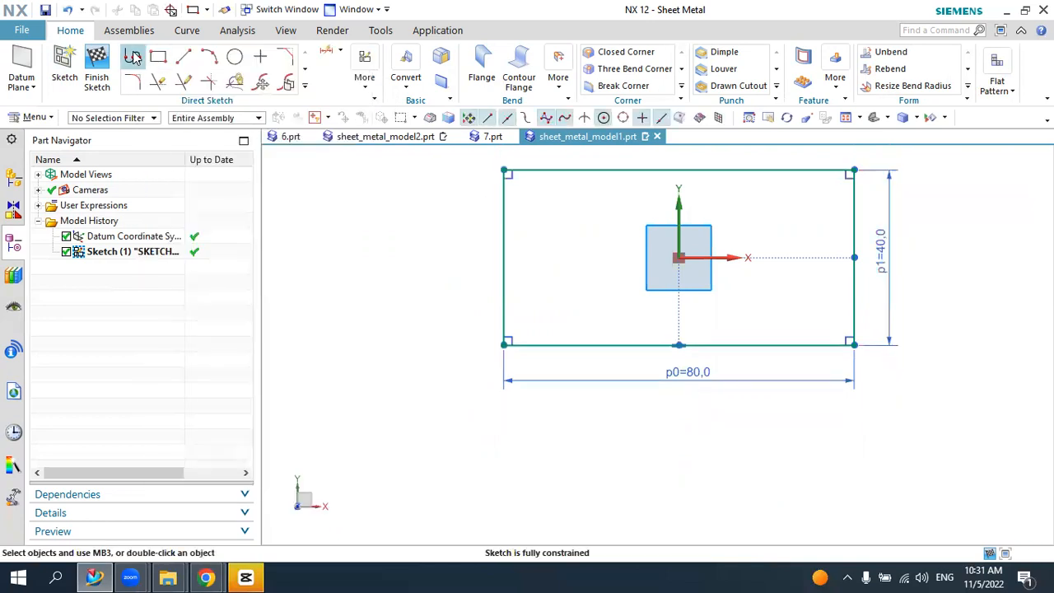
left_click(97, 62)
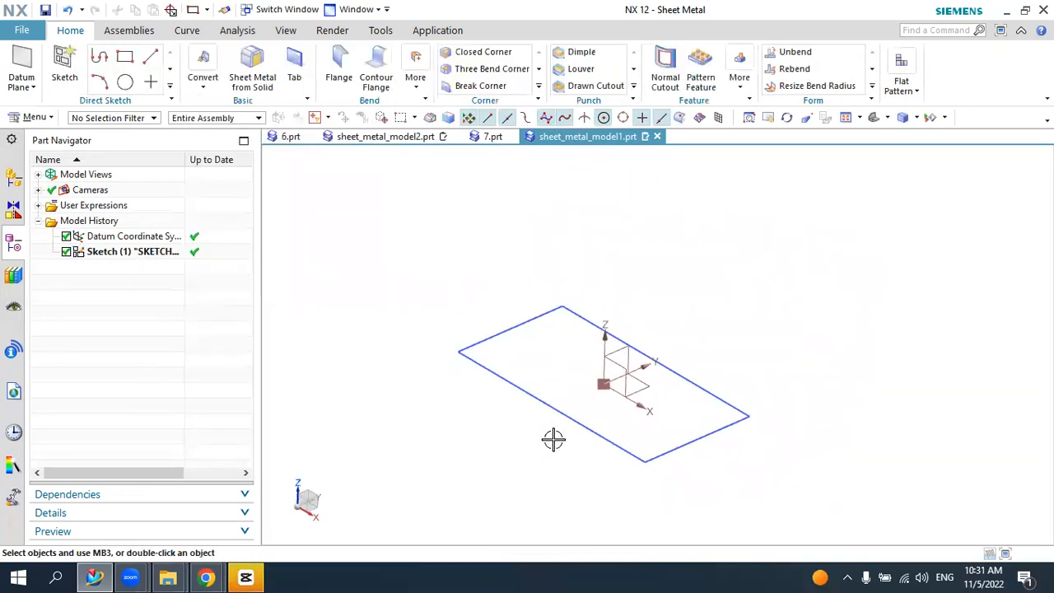
- Create a 1 mm thick base tab from the rectangle sketch
scroll(554, 439, "up", 1)
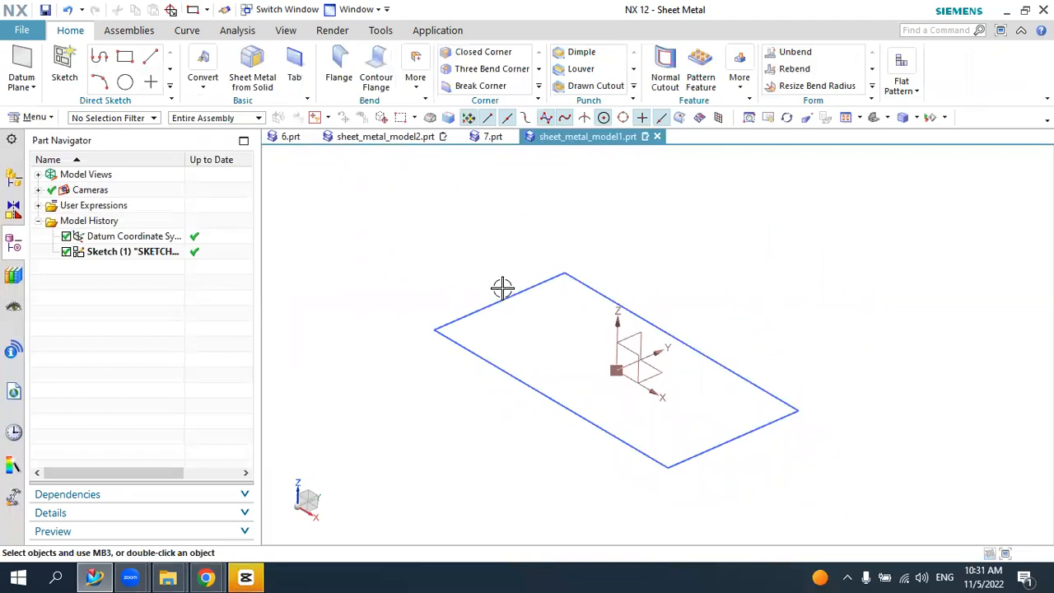
left_click(294, 72)
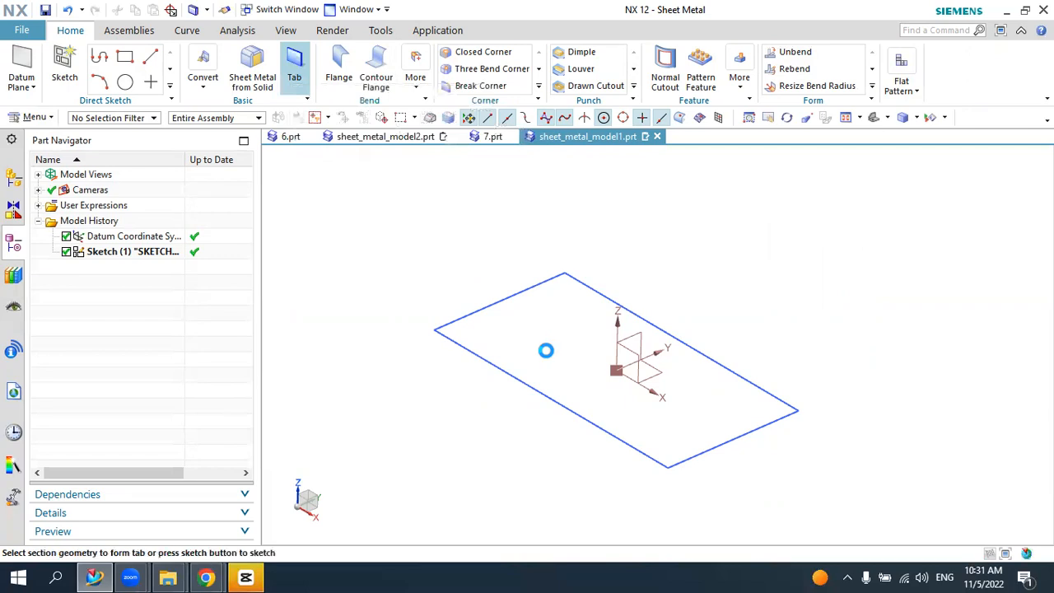
left_click(488, 314)
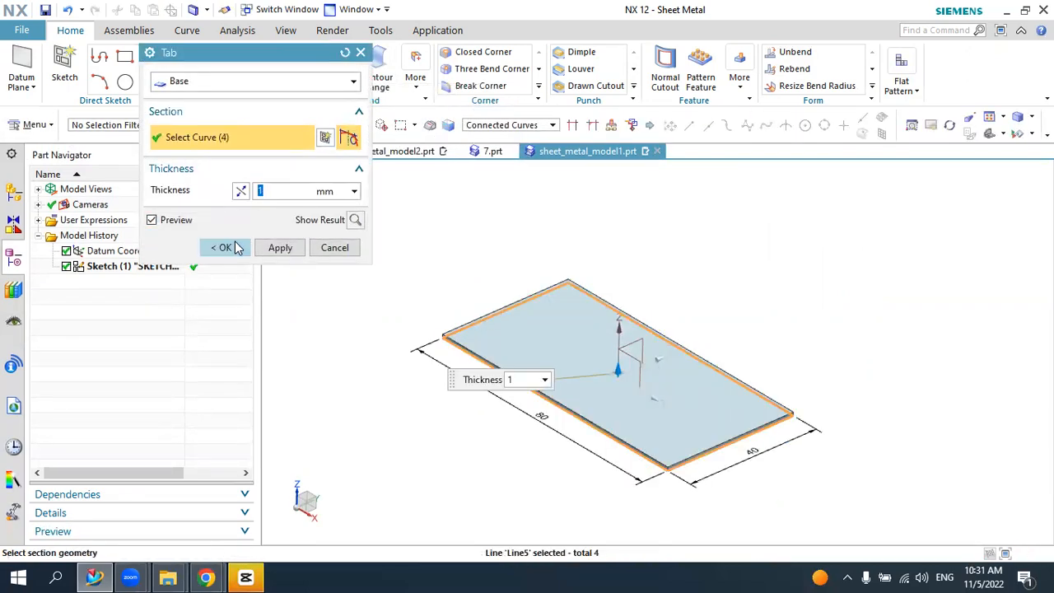
left_click(225, 248)
- Add a full-width downward flange, 40 mm long at 90°, on the plate's short edge on the positive X side
middle_click_drag(508, 291, 552, 302)
left_click(338, 69)
scroll(678, 381, "up", 5)
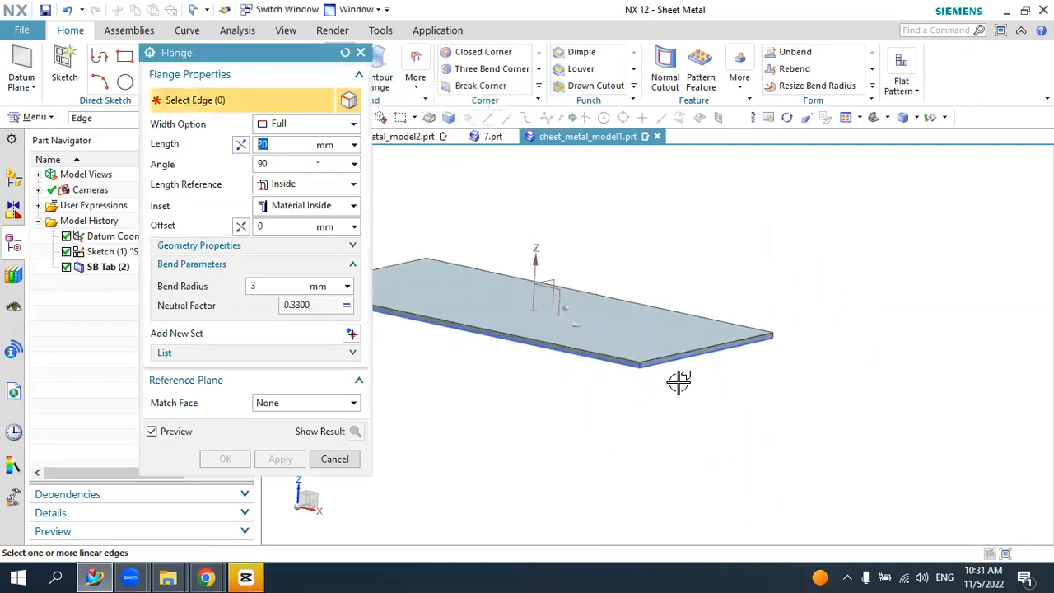
left_click(653, 359)
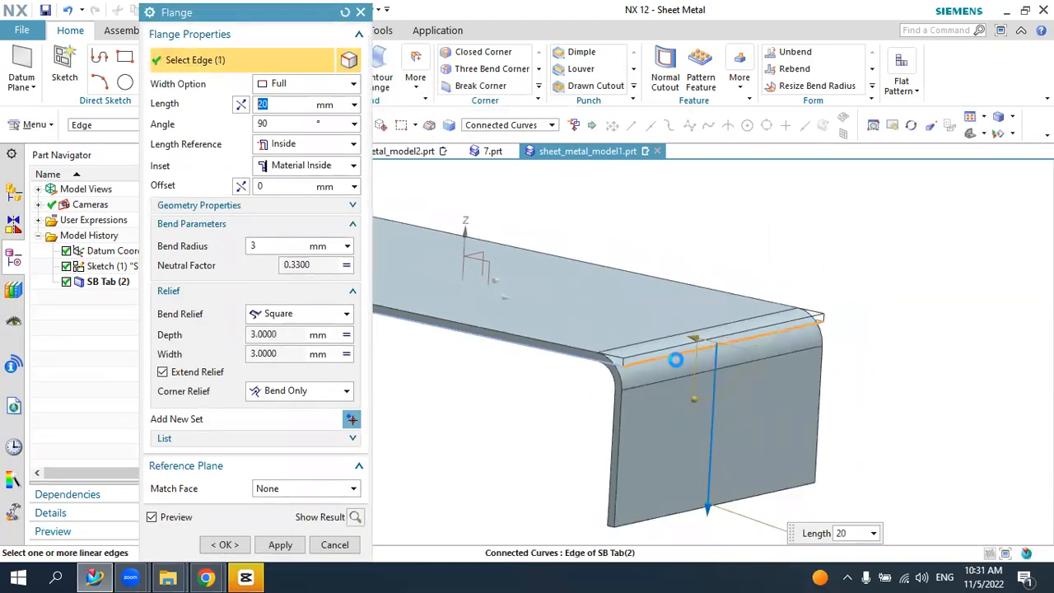
scroll(652, 359, "down", 5)
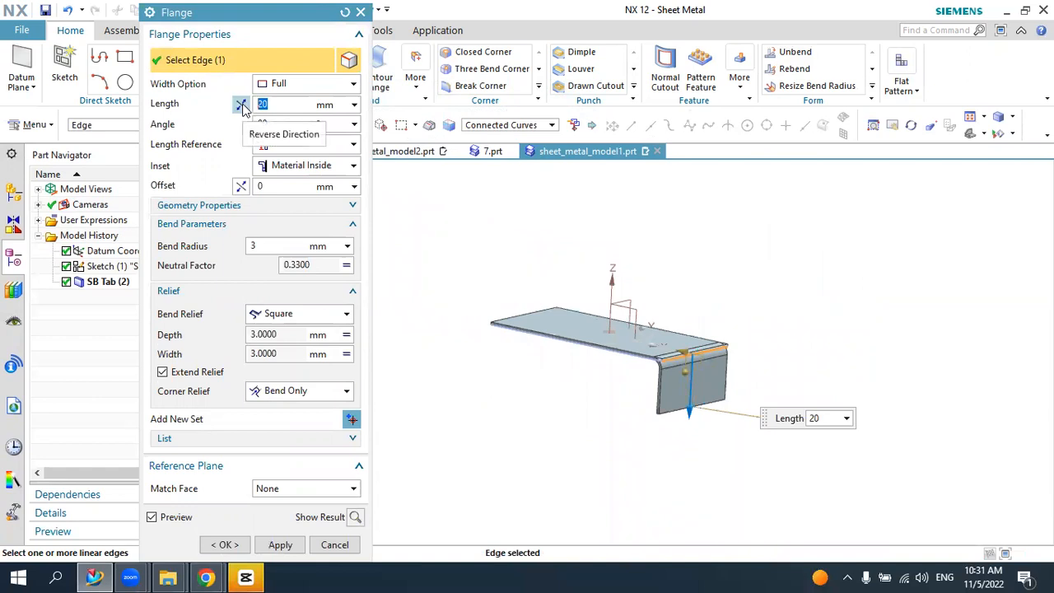
type("40")
key("Return")
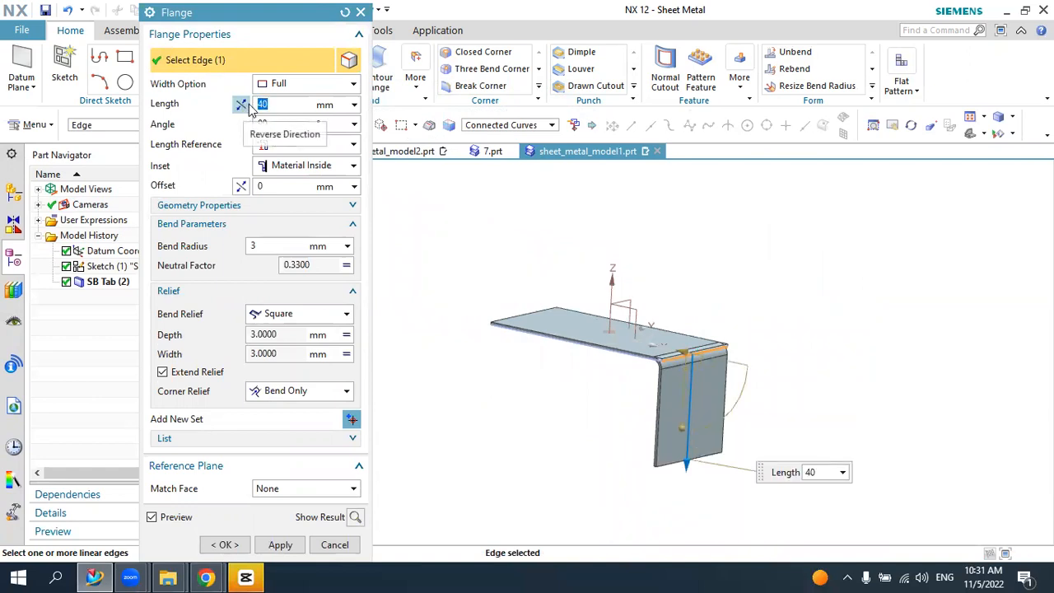
left_click(278, 547)
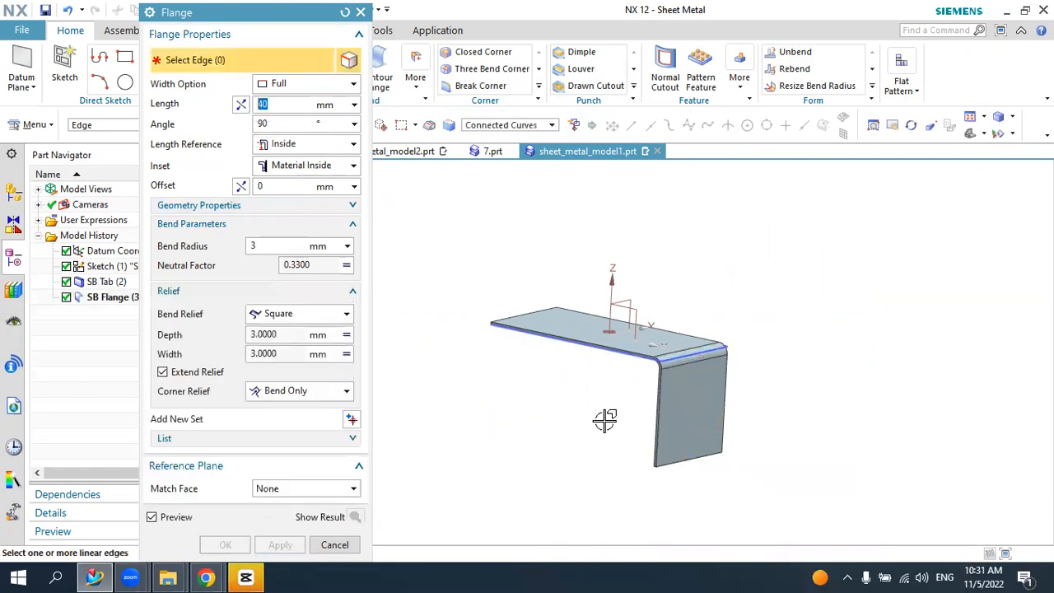
- Add a matching 40 mm full-width flange at 90° on the opposite short edge of the plate
middle_click_drag(518, 378, 518, 339)
scroll(519, 338, "up", 5)
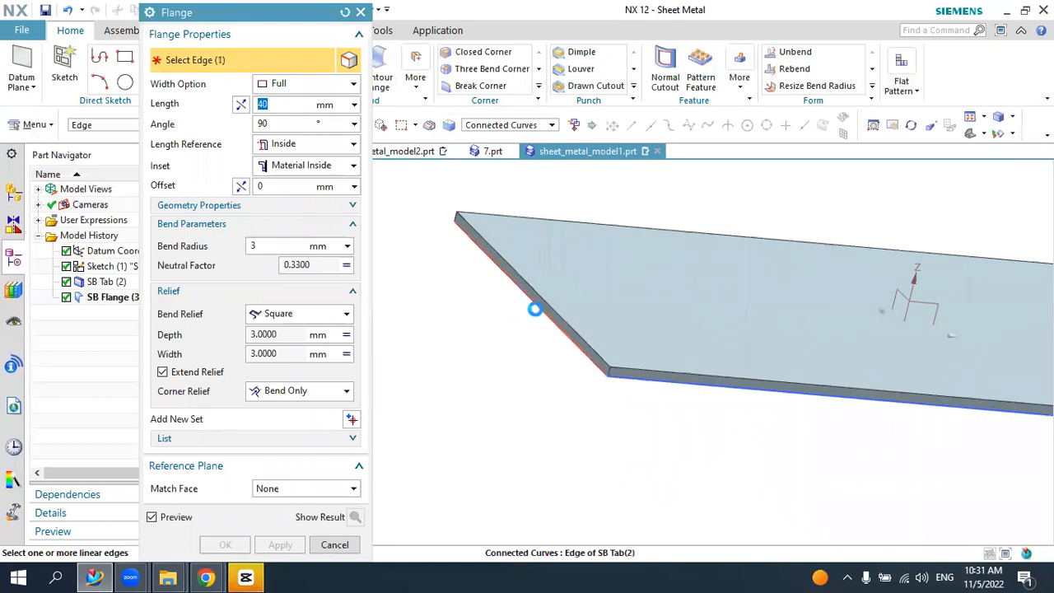
left_click(534, 309)
scroll(535, 309, "down", 5)
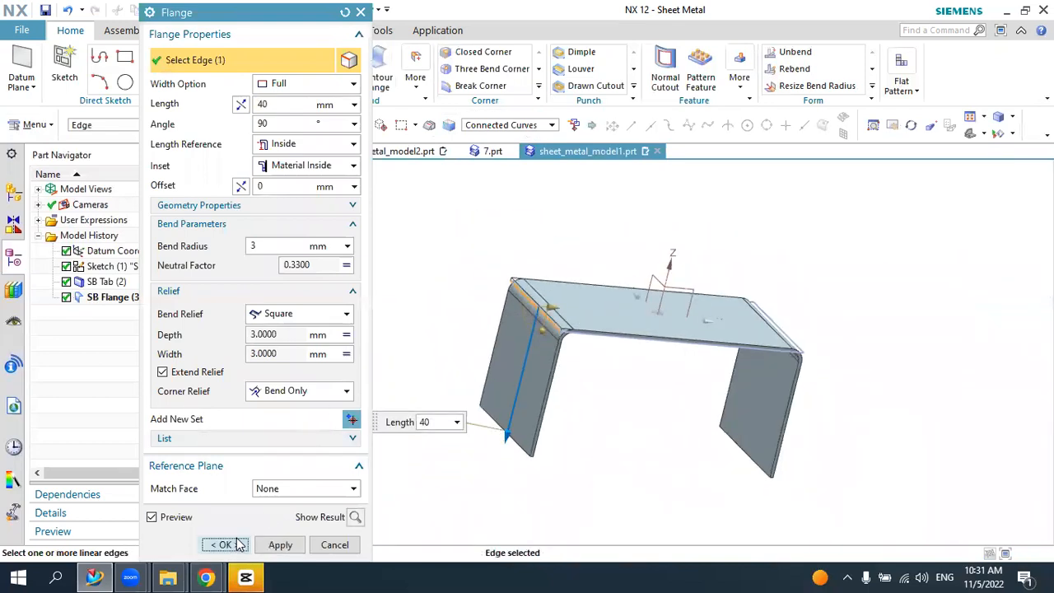
left_click(224, 545)
- Sketch a 30 mm diameter circle around the middle of the outer face of the flange on the positive X side
mouse_move(607, 425)
middle_mouse_down()
mouse_move(536, 405)
mouse_move(588, 411)
mouse_move(551, 417)
middle_mouse_up()
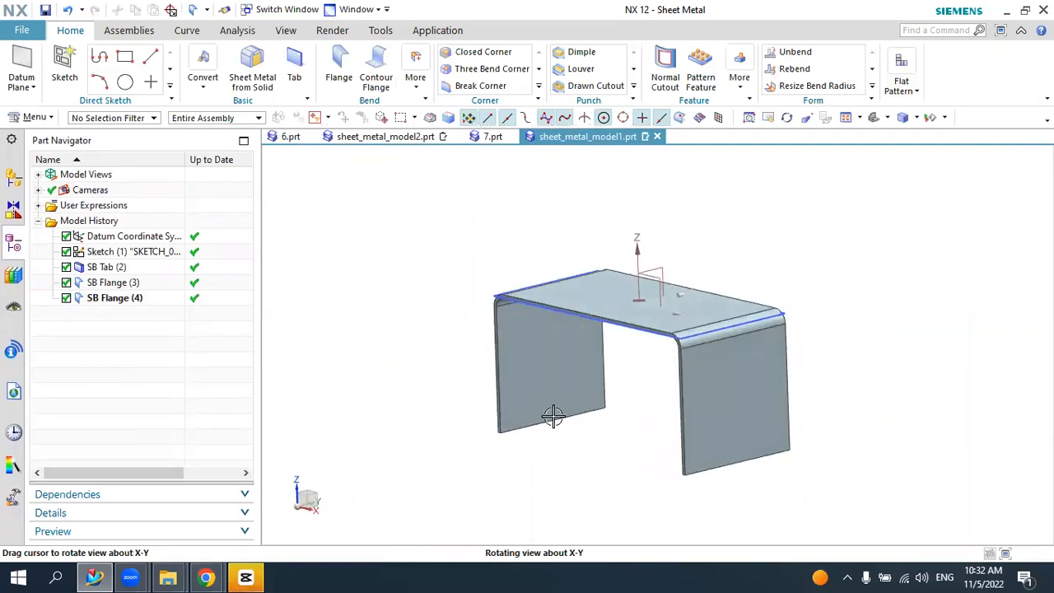
left_click(64, 66)
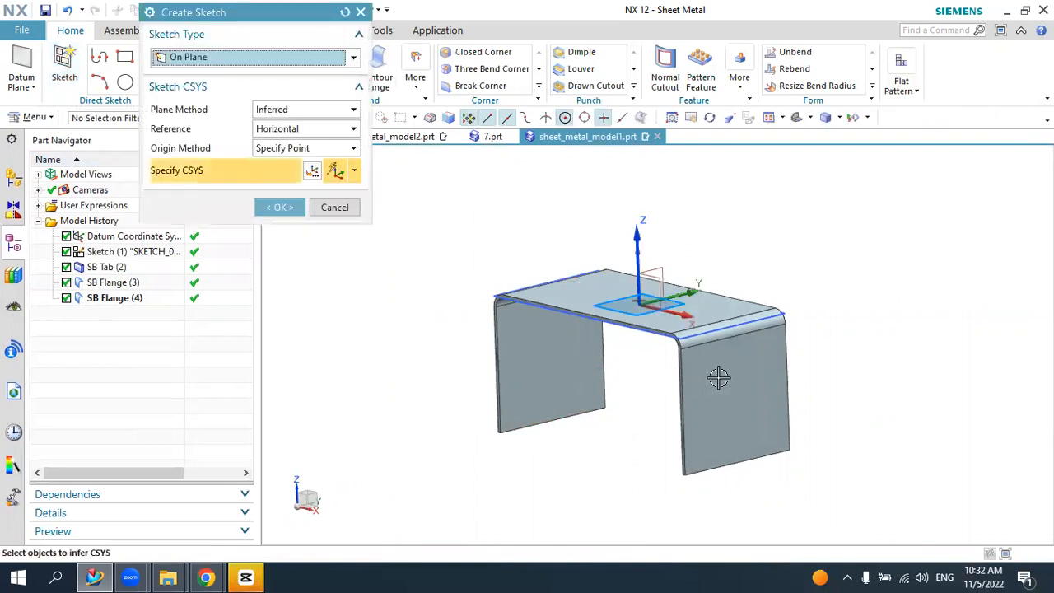
left_click(718, 377)
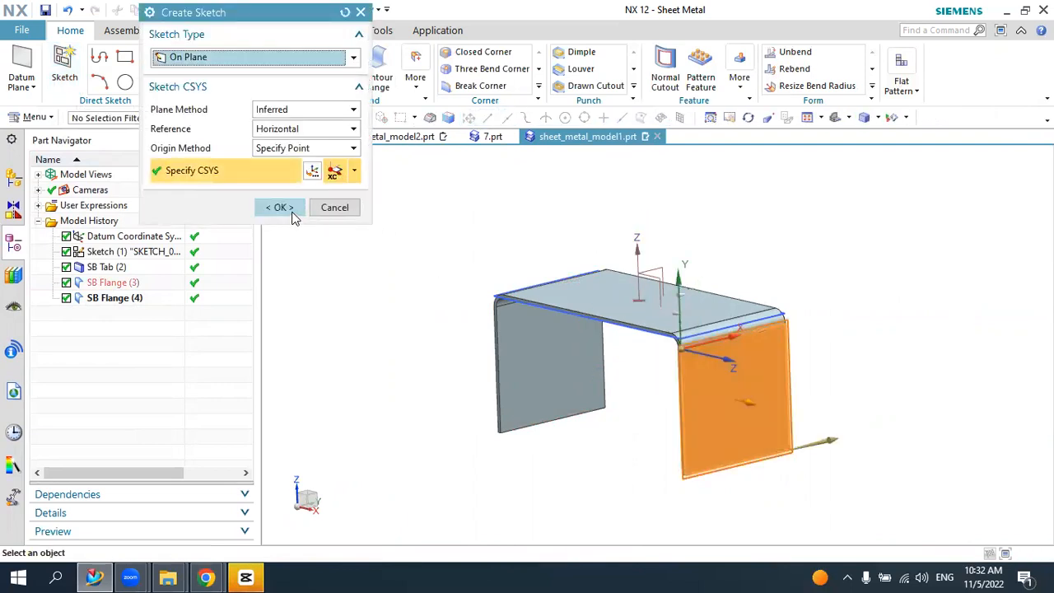
left_click(290, 209)
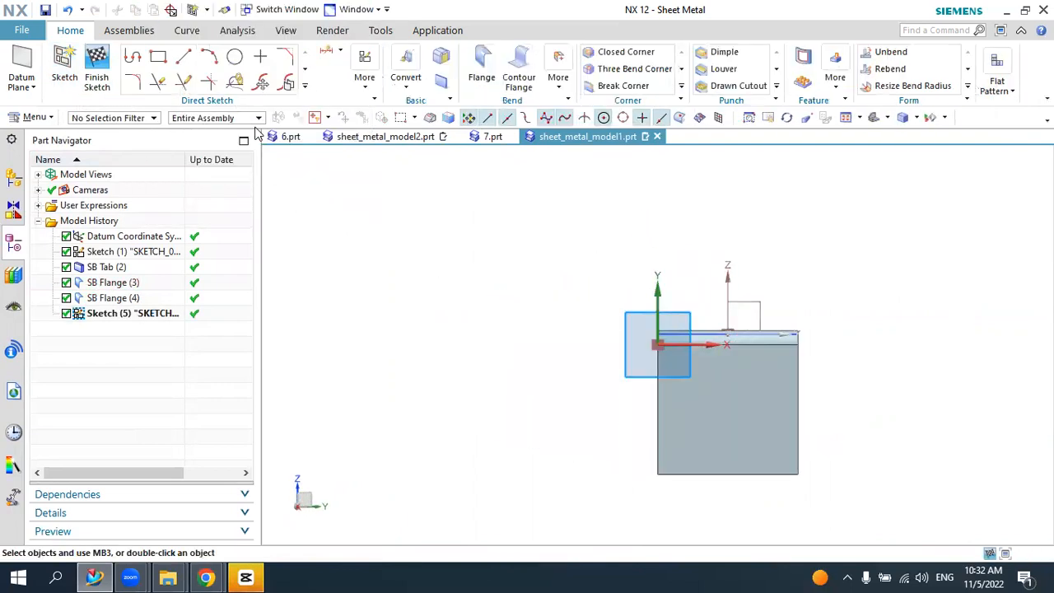
left_click(235, 56)
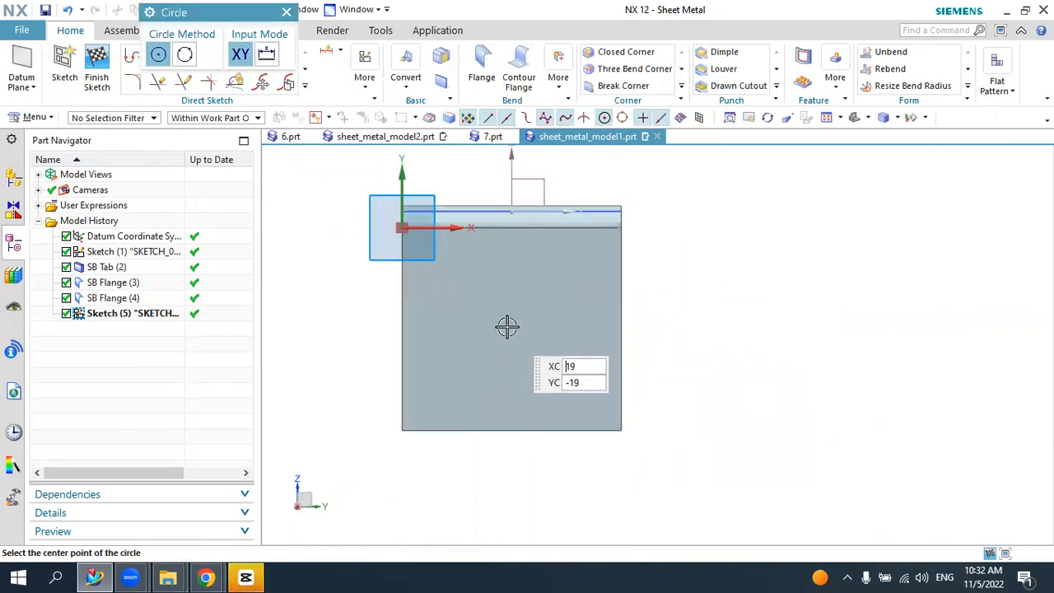
left_click(509, 325)
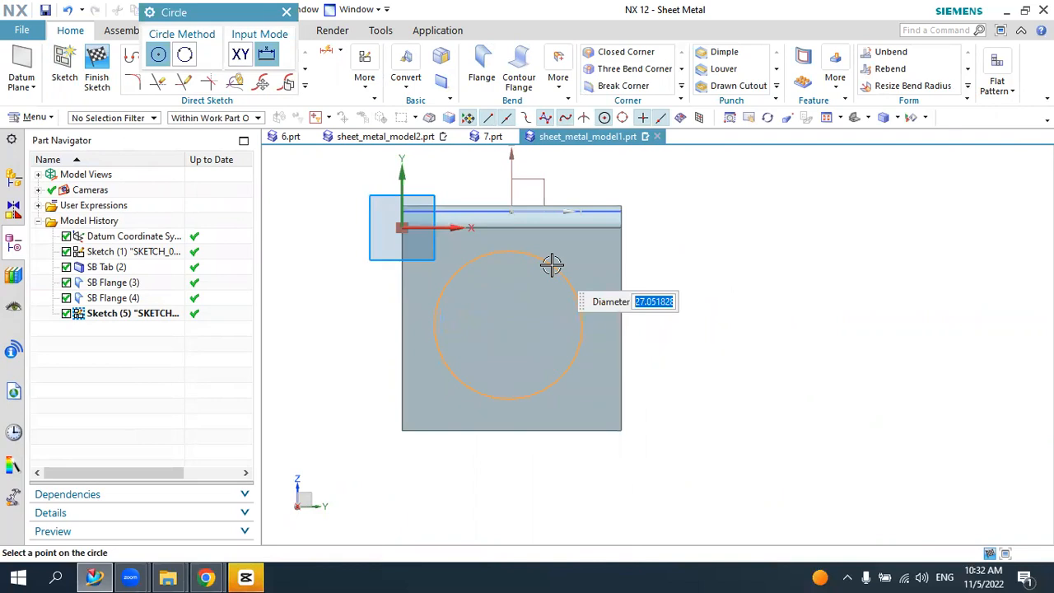
type("30")
key("Return")
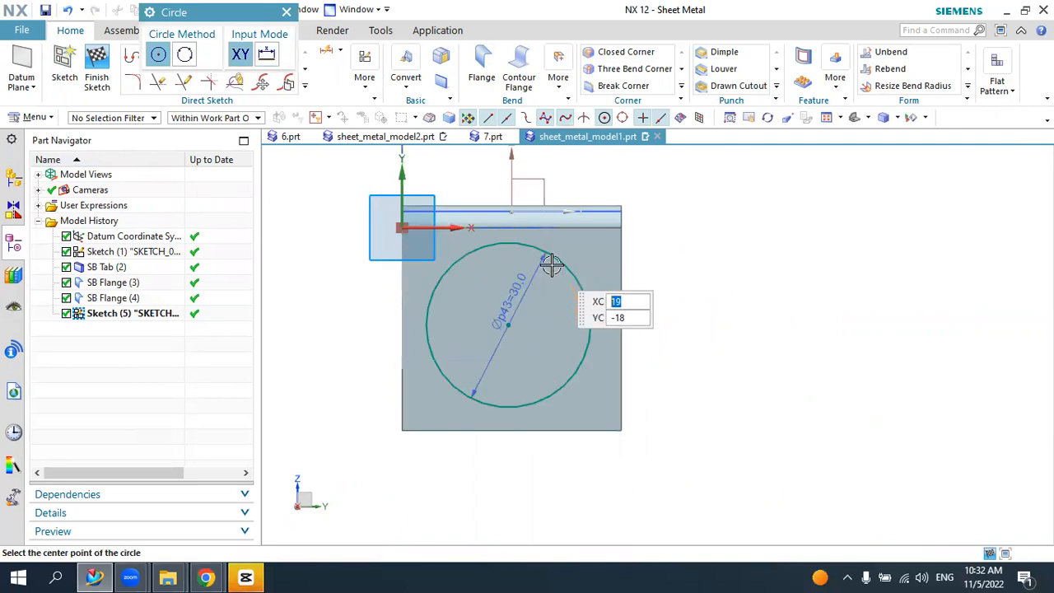
key("Escape")
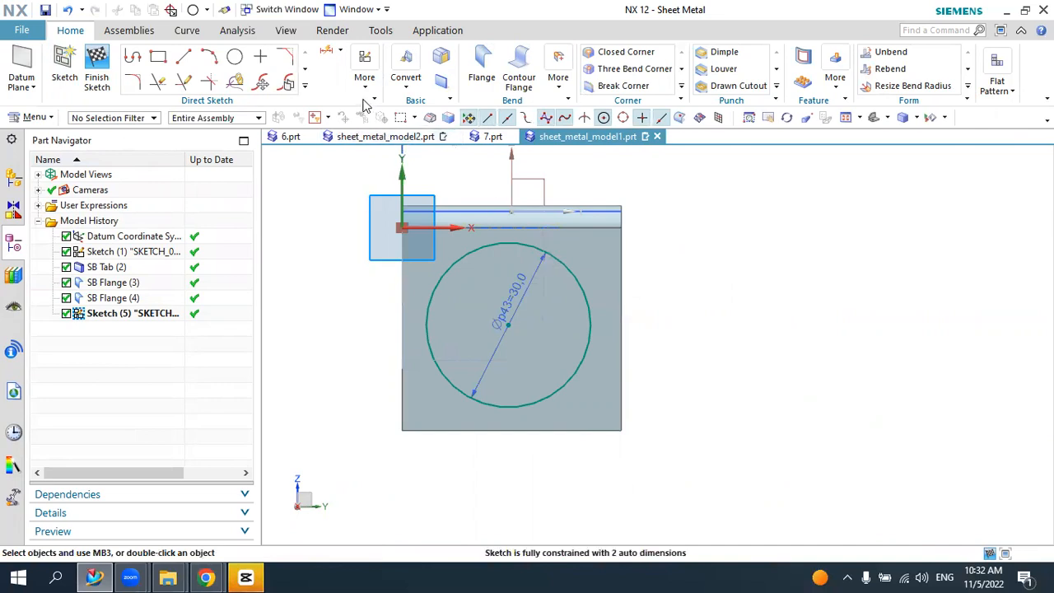
- Constrain the circle's centre to the midpoints of the flange face's vertical side edge and lower edge, and finish the sketch
left_click(365, 83)
left_click(374, 121)
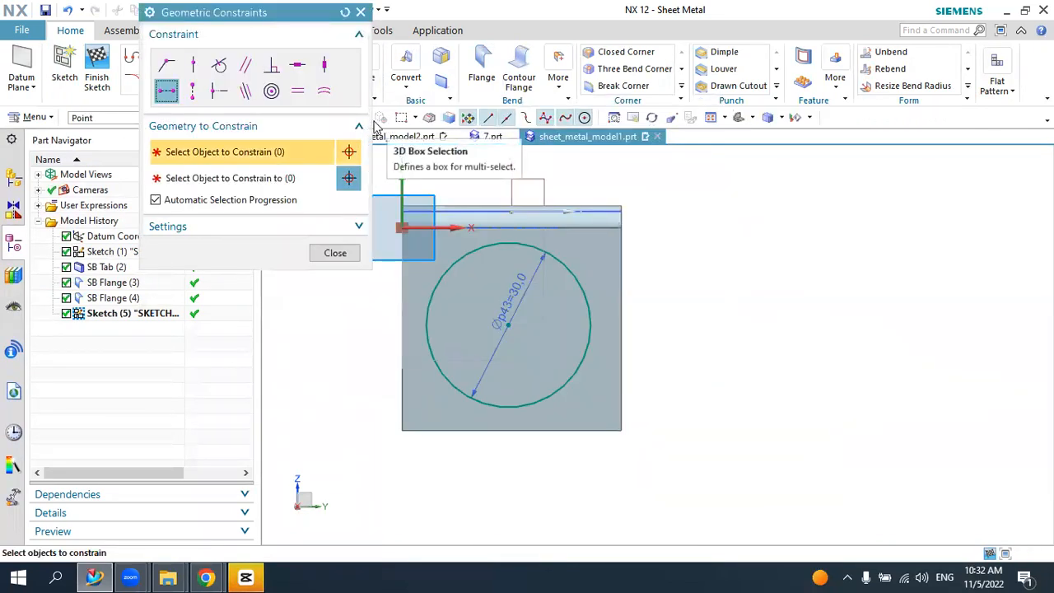
left_click(218, 90)
left_click(504, 326)
left_click(400, 315)
left_click(507, 328)
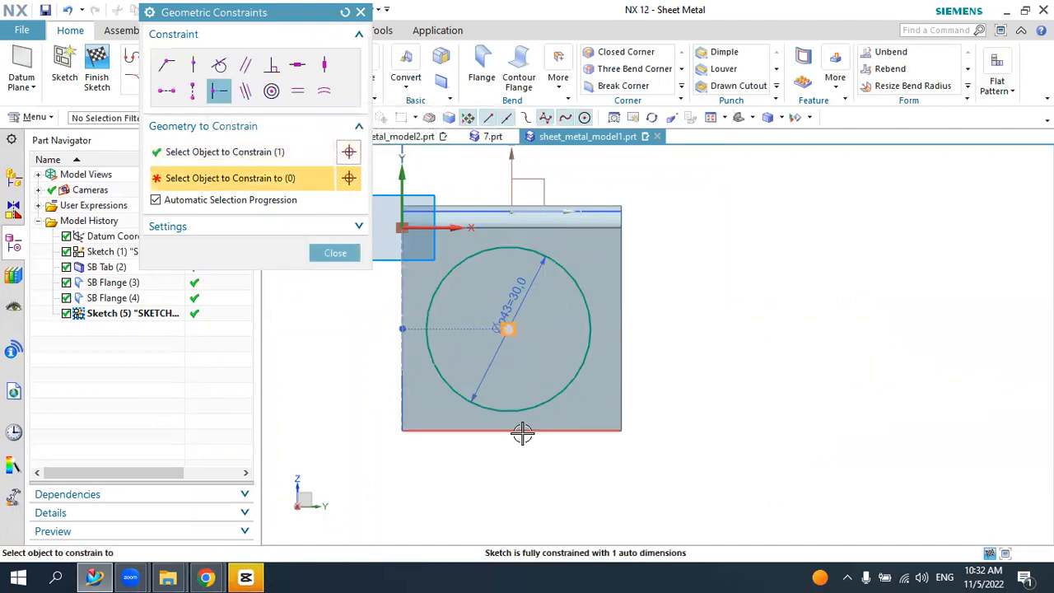
left_click(522, 430)
left_click(335, 252)
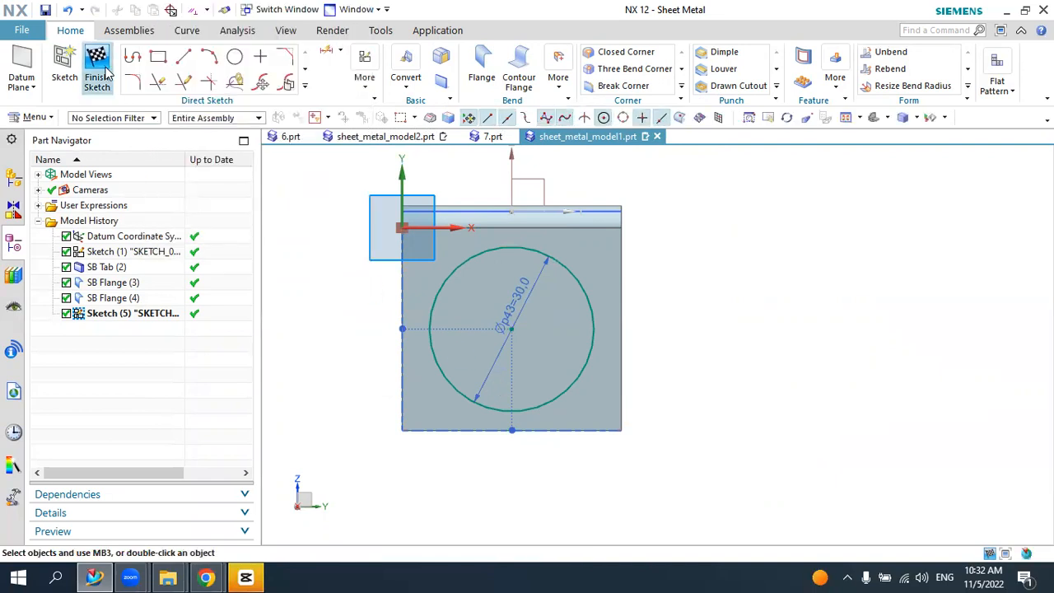
left_click(97, 74)
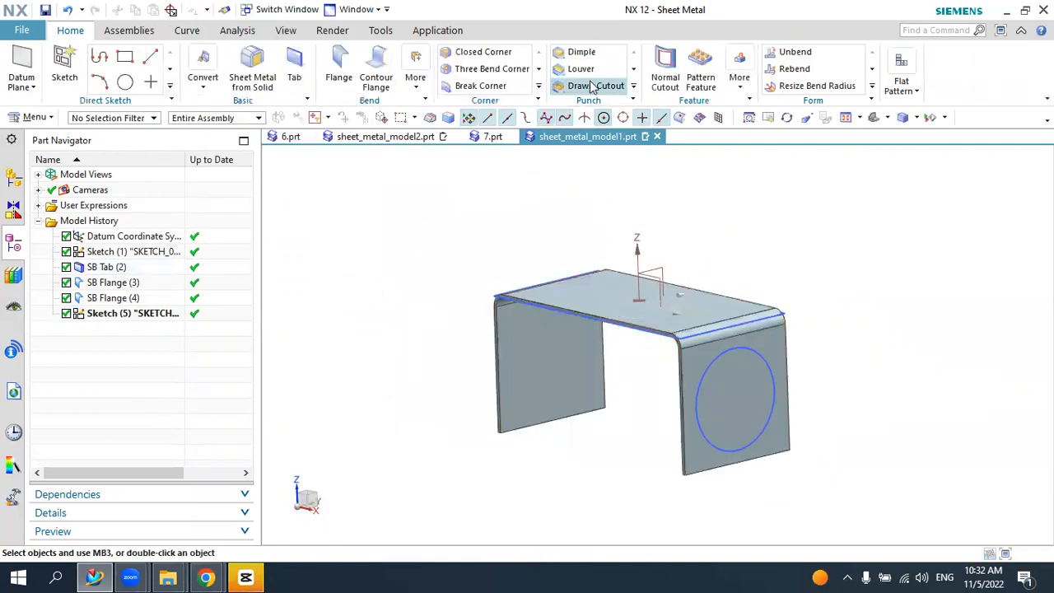
- Create a 2 mm deep dimple from the circle with 0° side angle, inside depth reference and material outside walls
left_click(582, 52)
left_click(737, 356)
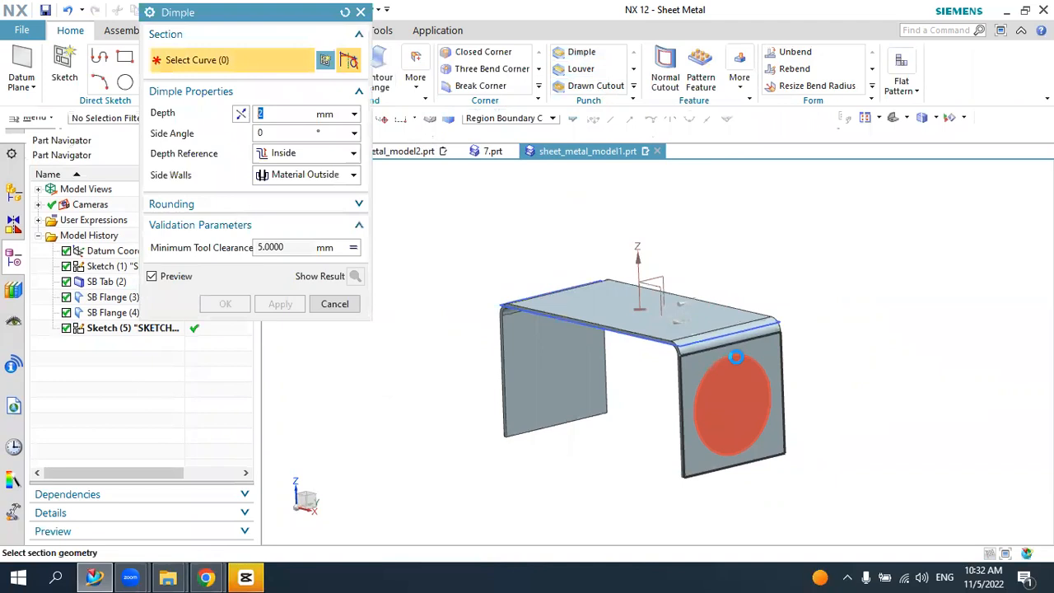
mouse_move(565, 388)
middle_mouse_down()
mouse_move(621, 384)
mouse_move(560, 375)
middle_mouse_up()
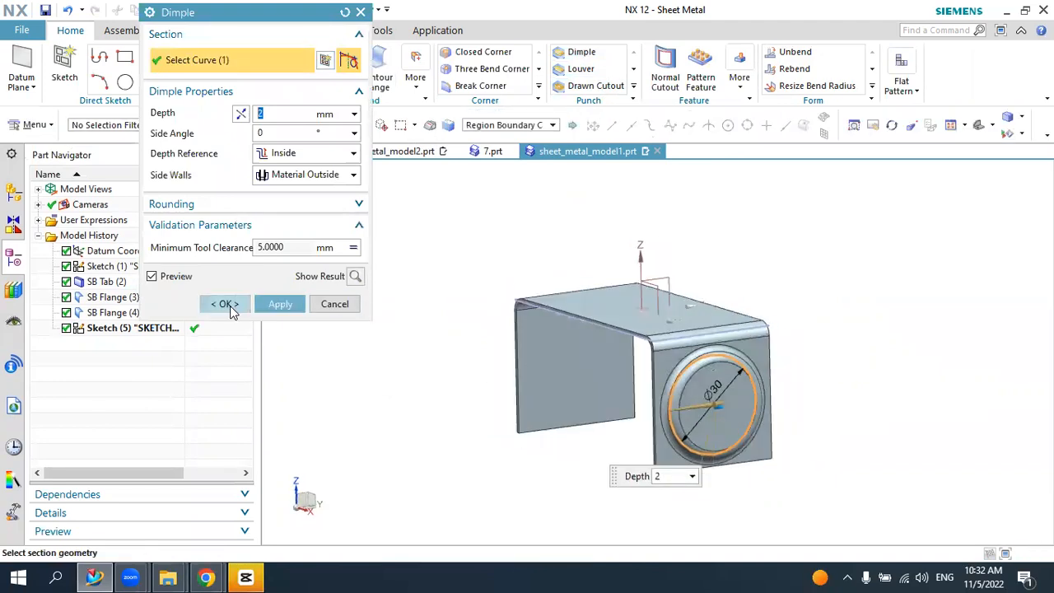
left_click(228, 304)
mouse_move(496, 315)
middle_mouse_down()
mouse_move(543, 320)
mouse_move(487, 308)
mouse_move(494, 313)
middle_mouse_up()
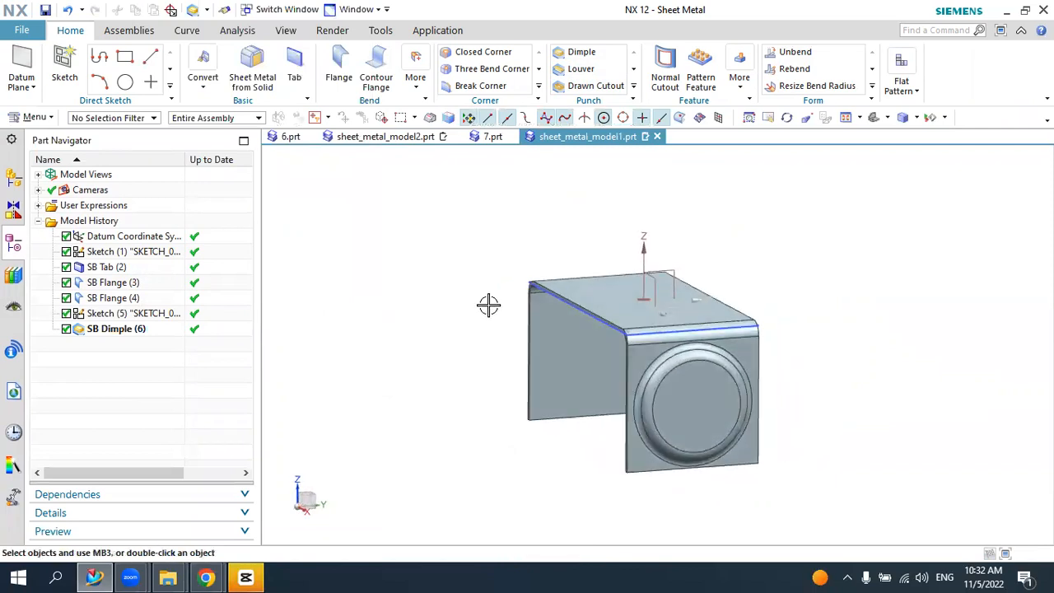
- On the dimple's flat face, sketch a horizontal line from the origin and a slanted line about 11 mm long at about 51° from the same point
left_click(66, 56)
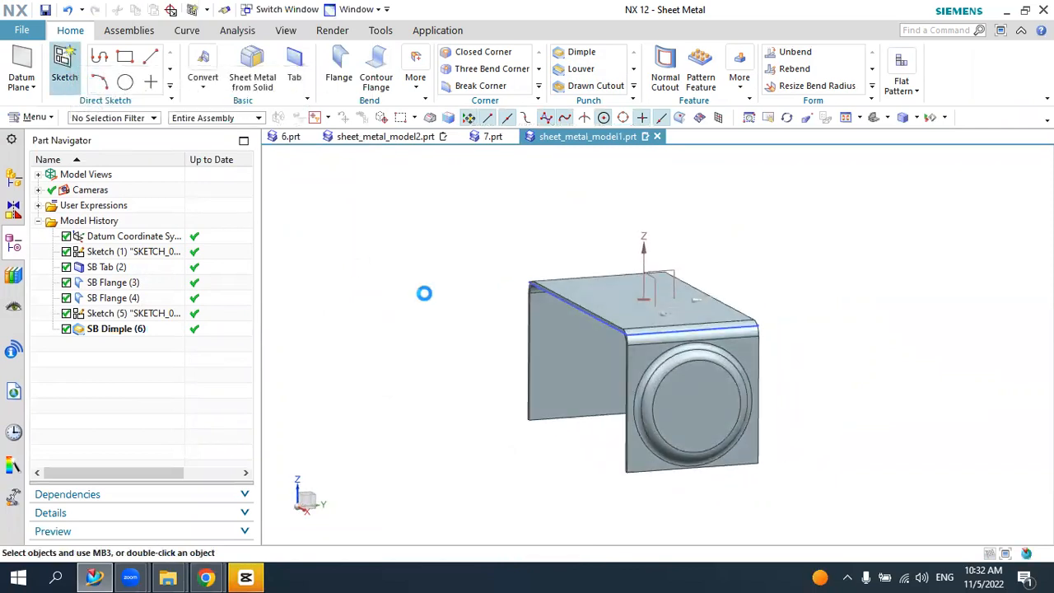
left_click(688, 388)
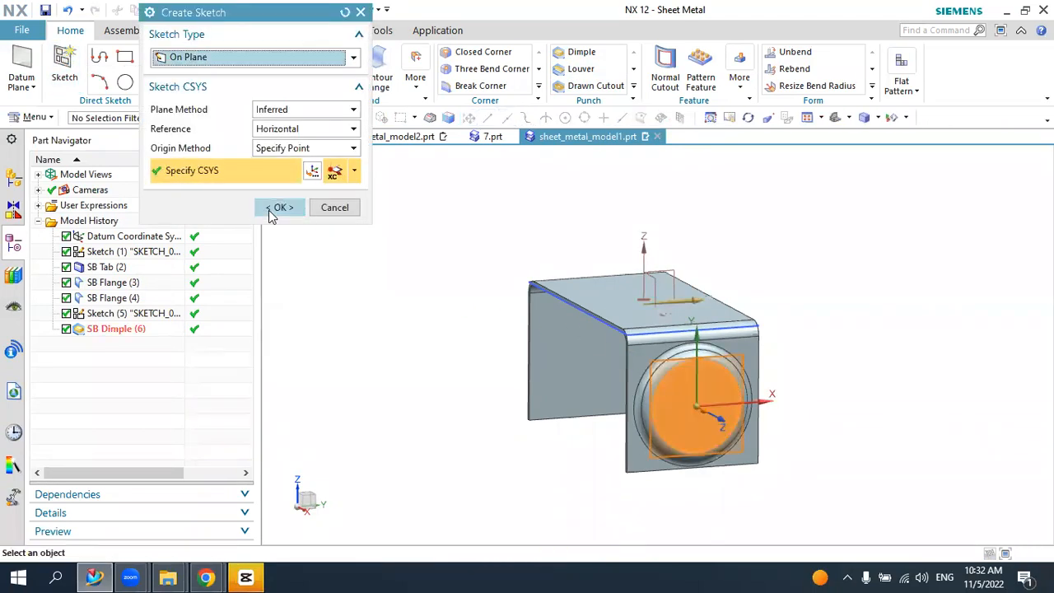
left_click(268, 210)
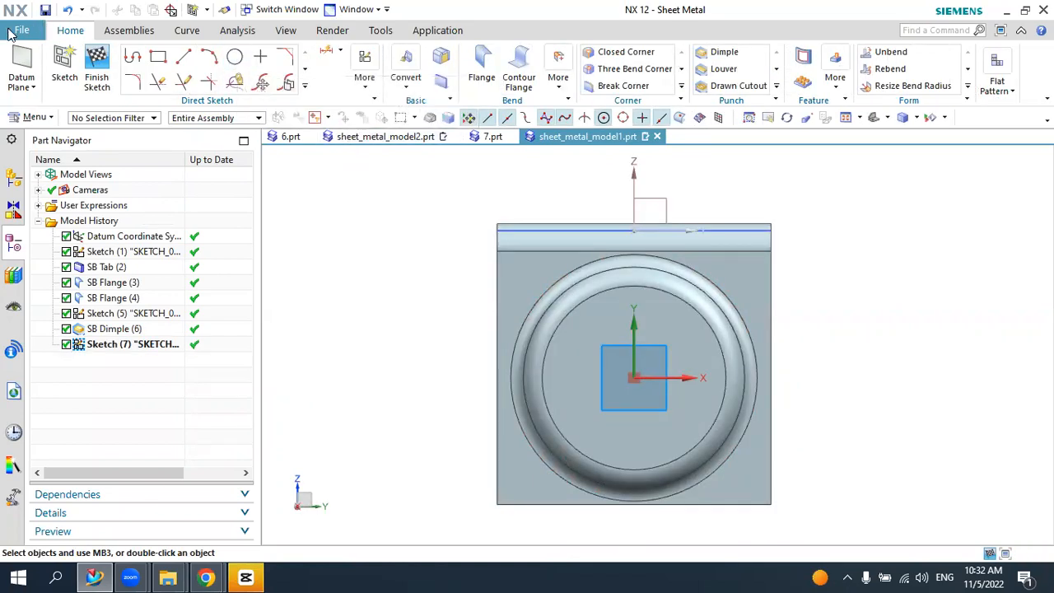
left_click(183, 56)
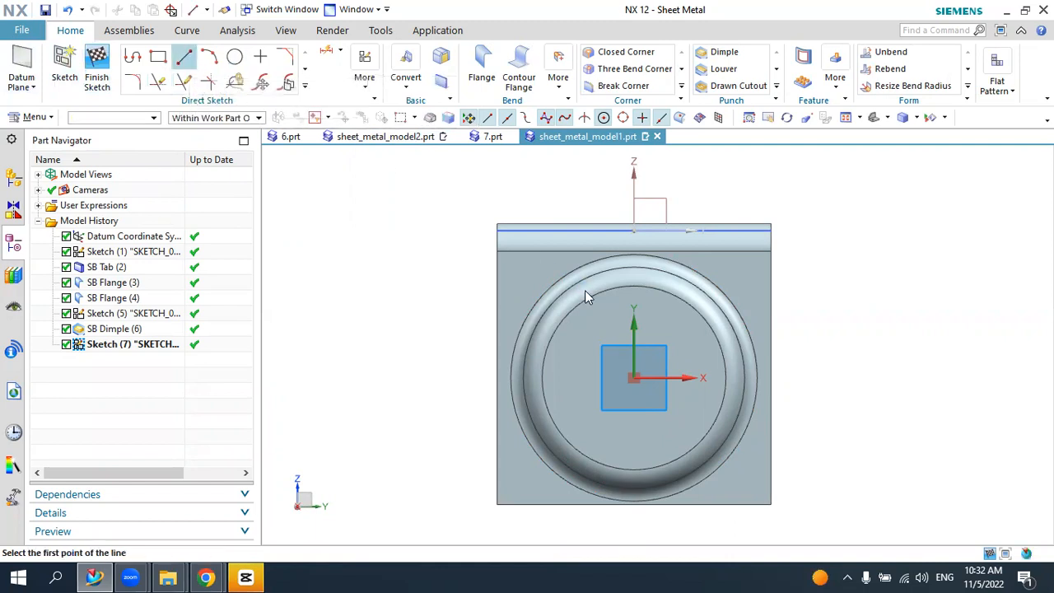
scroll(647, 383, "up", 4)
left_click(610, 363)
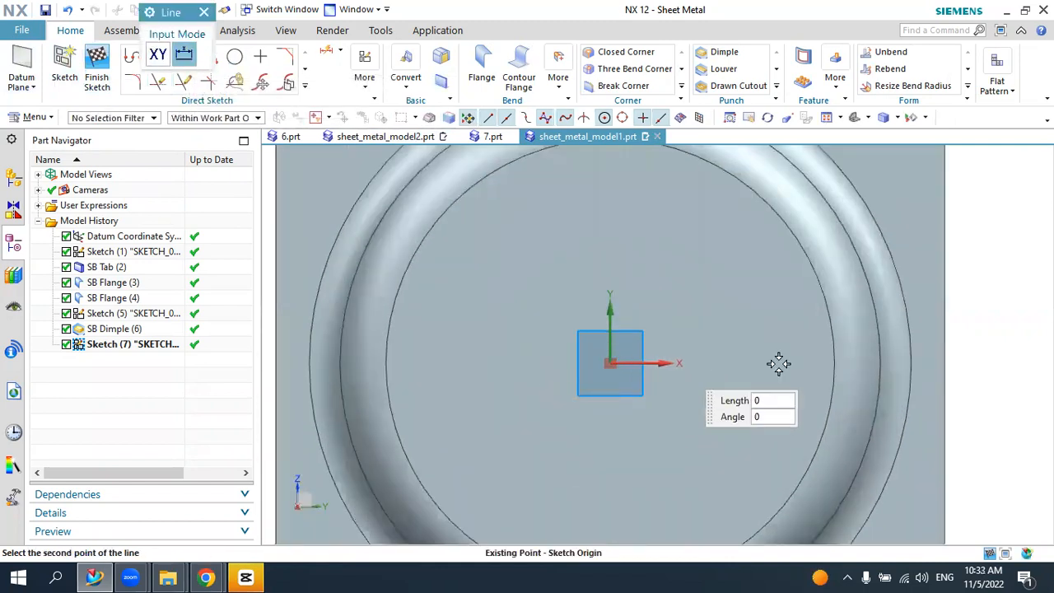
left_click(803, 362)
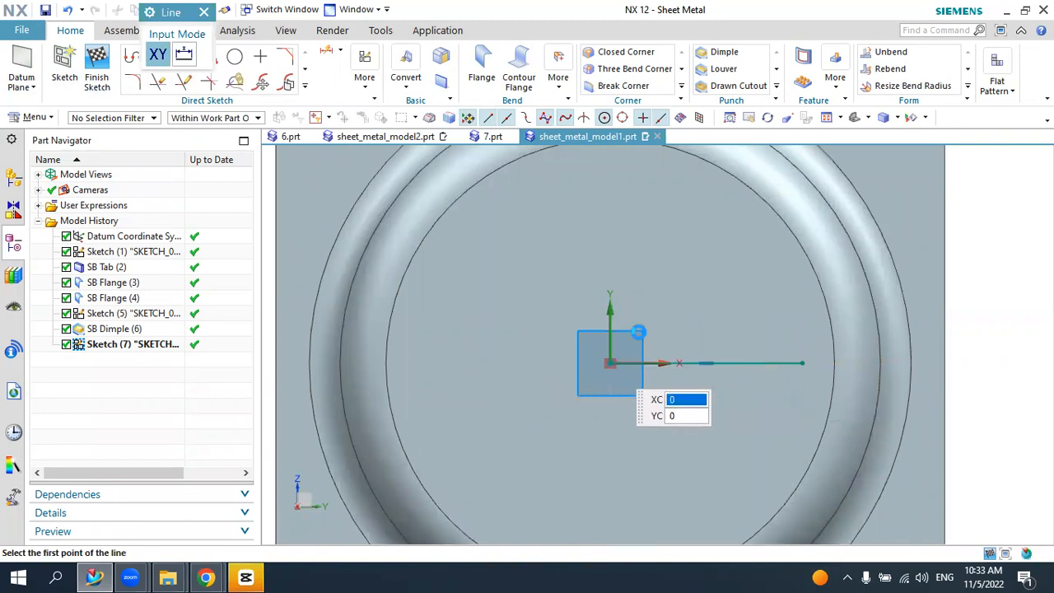
left_click(610, 363)
left_click(724, 220)
key("Escape")
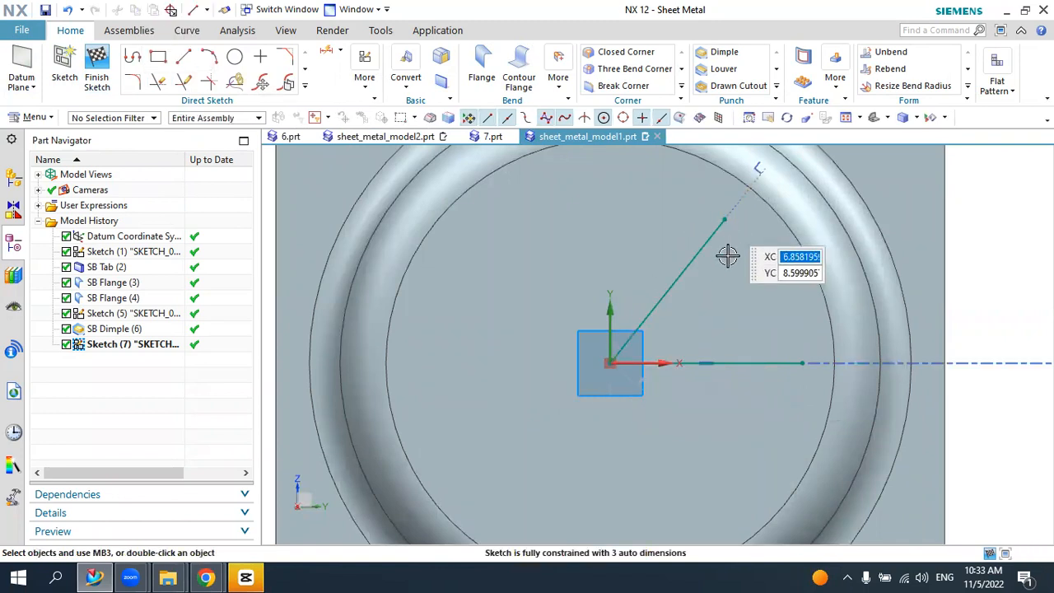
- Convert the slanted line and the horizontal line to reference lines
left_click(701, 252)
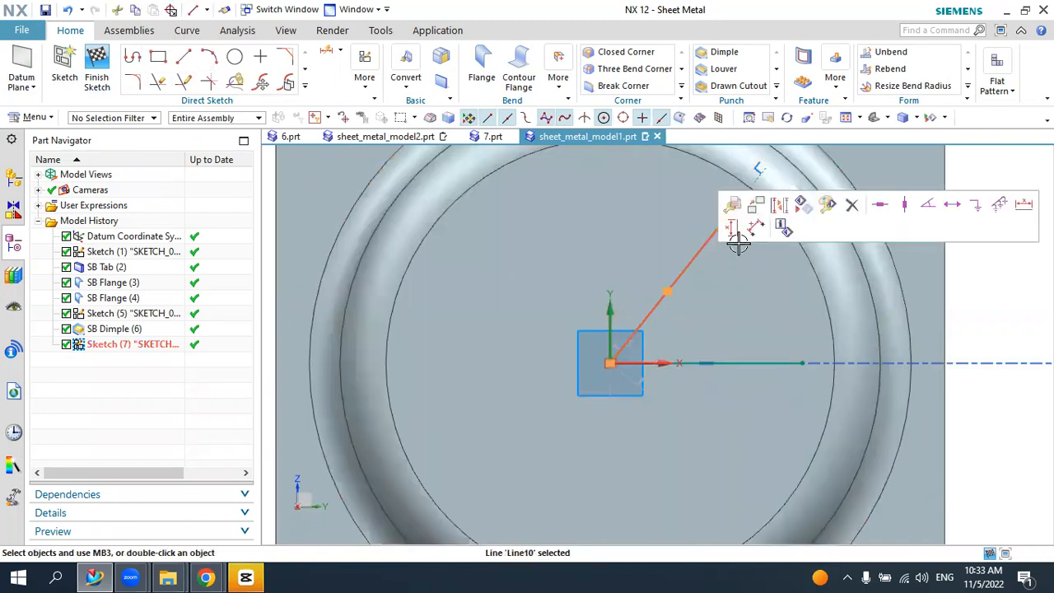
left_click(779, 203)
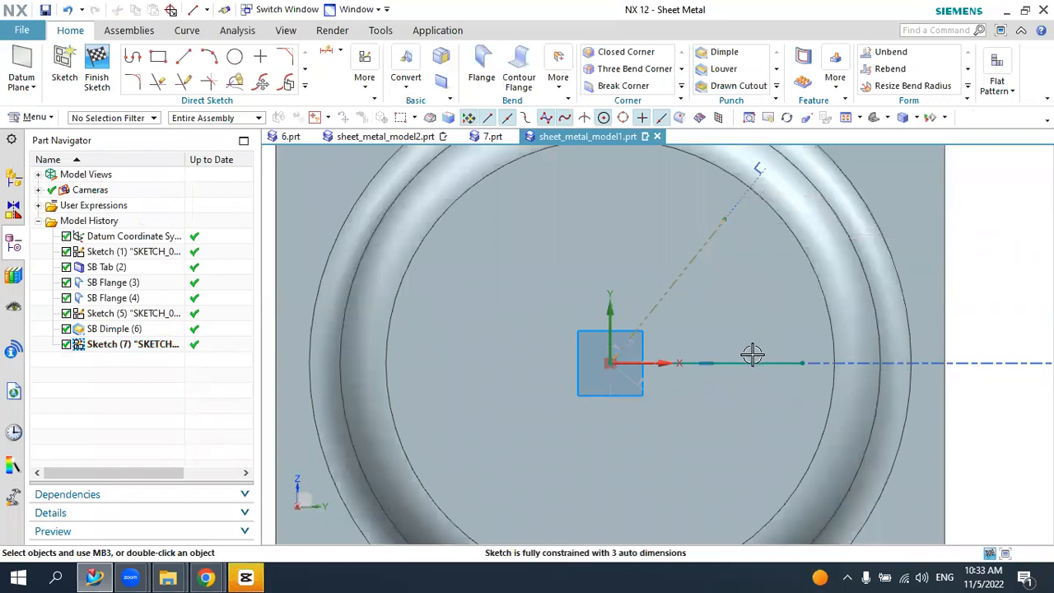
left_click(748, 363)
left_click(793, 311)
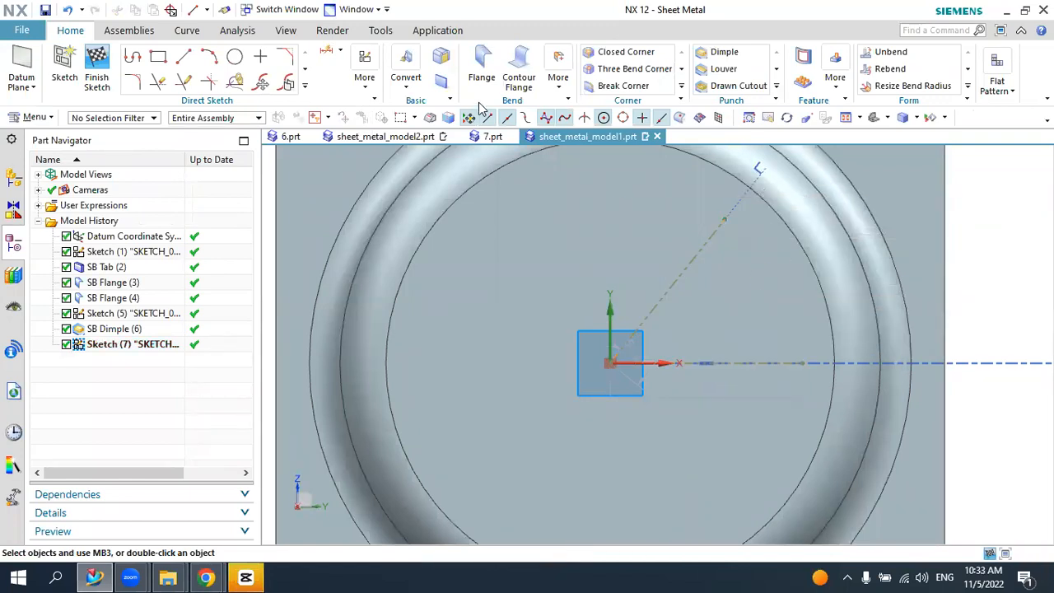
- Dimension the angle between the two reference lines and set it to 45°
left_click(339, 51)
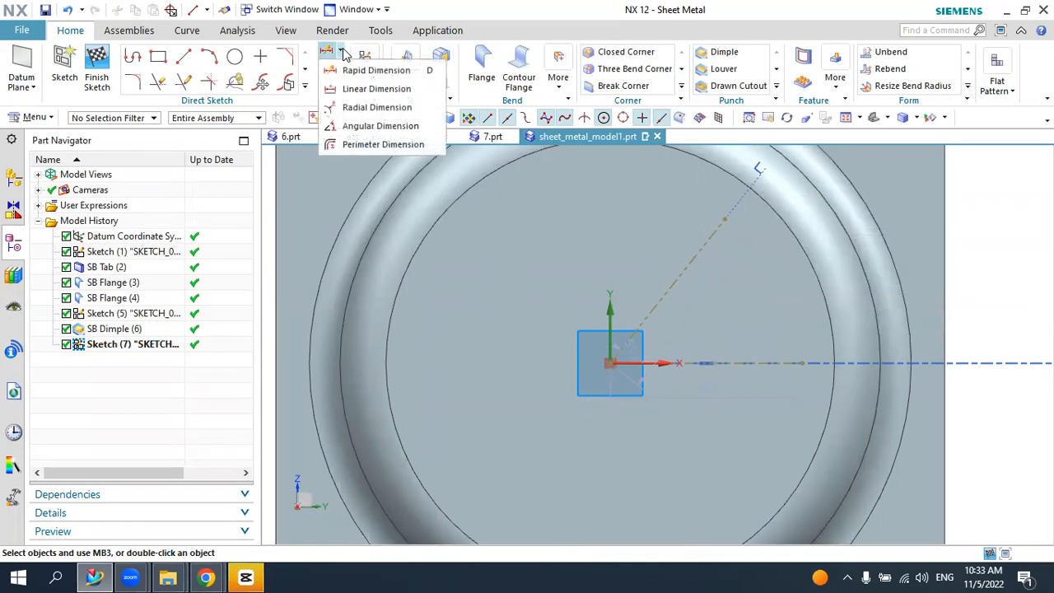
left_click(354, 126)
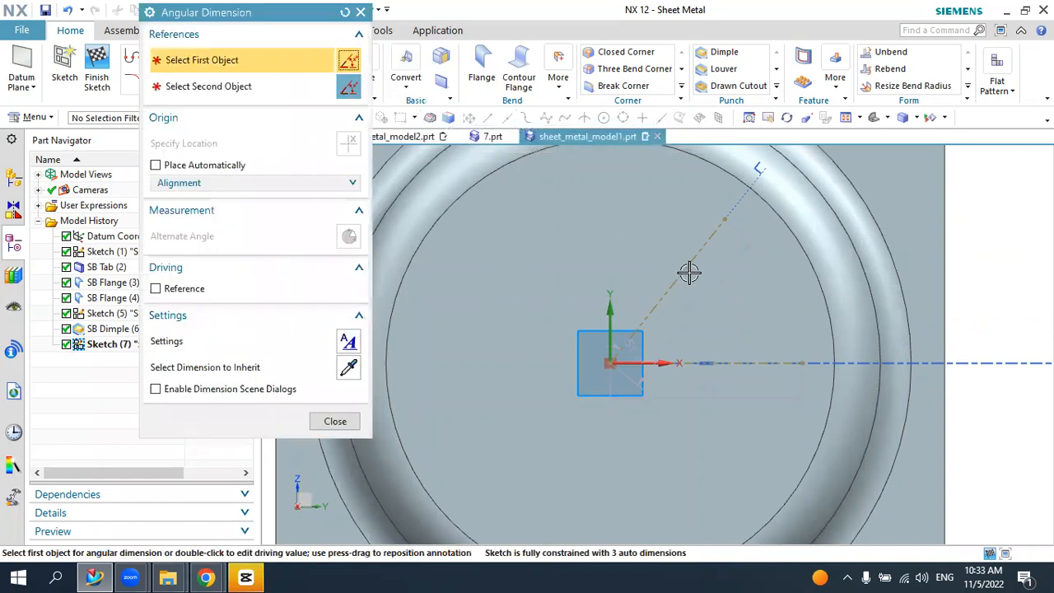
left_click(688, 274)
left_click(732, 363)
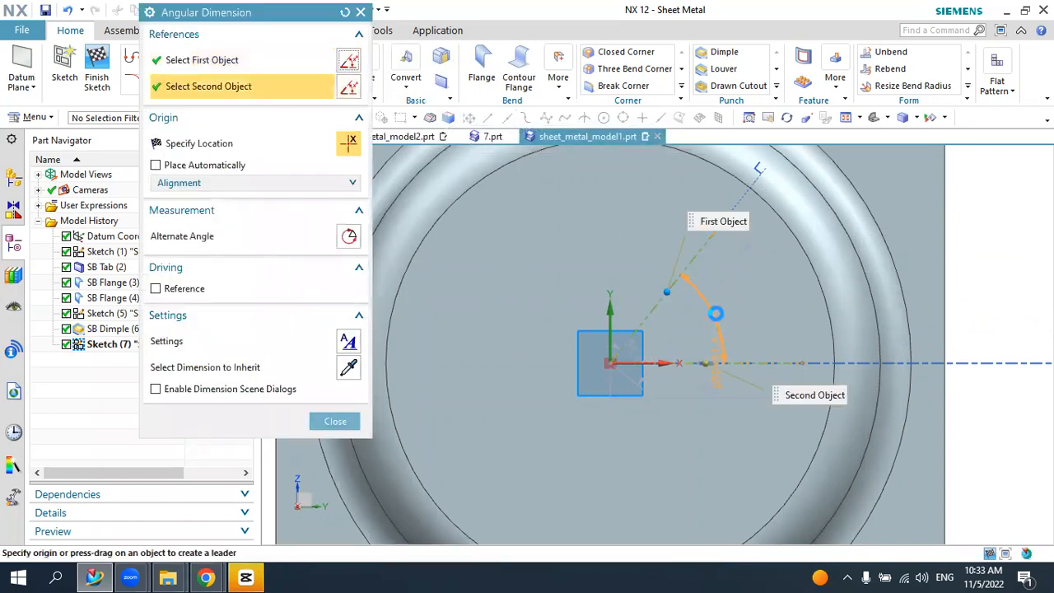
left_click(765, 305)
type("45")
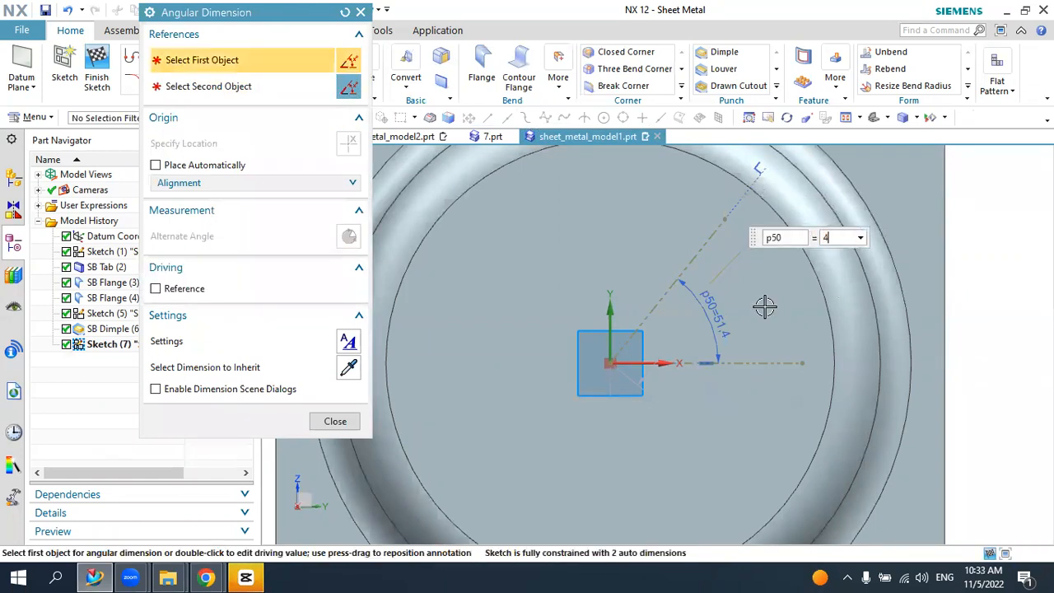
key("Return")
key("Escape")
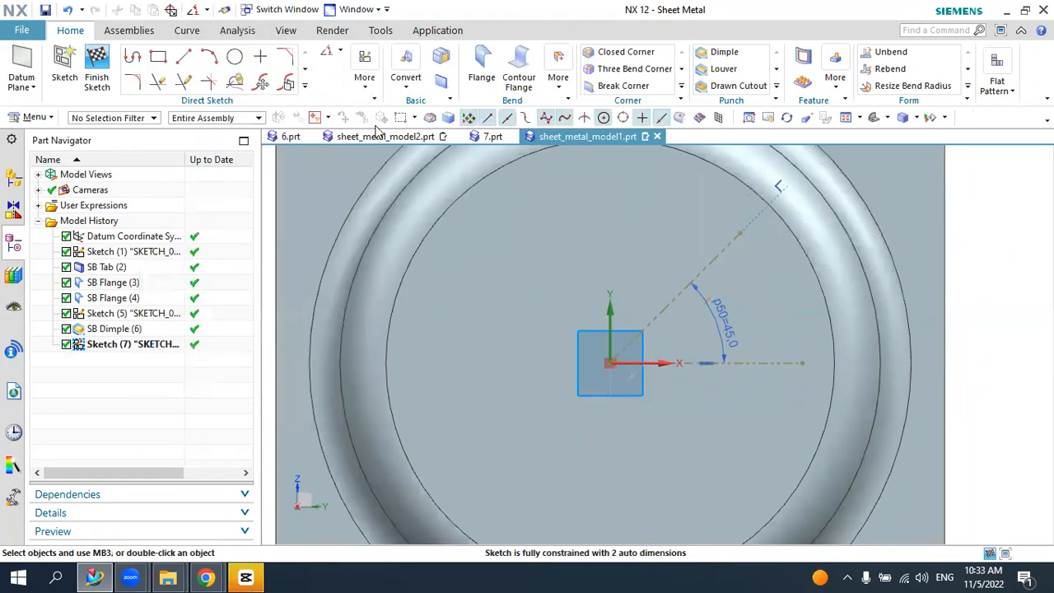
- Dimension the slanted reference line's length and set it to 10 mm
left_click(339, 53)
left_click(362, 70)
left_click(616, 259)
left_click(614, 235)
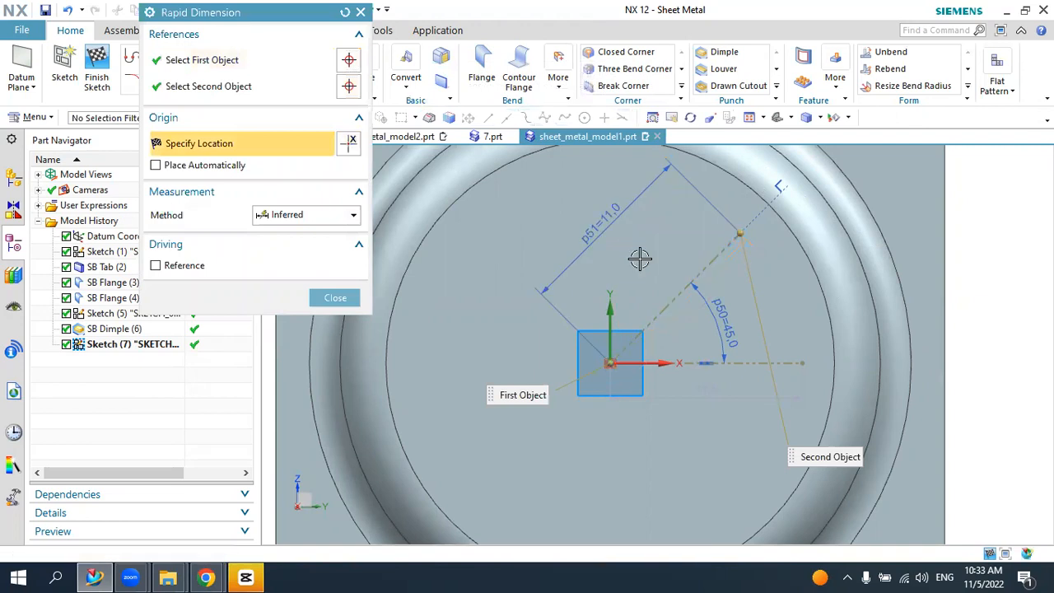
type("10")
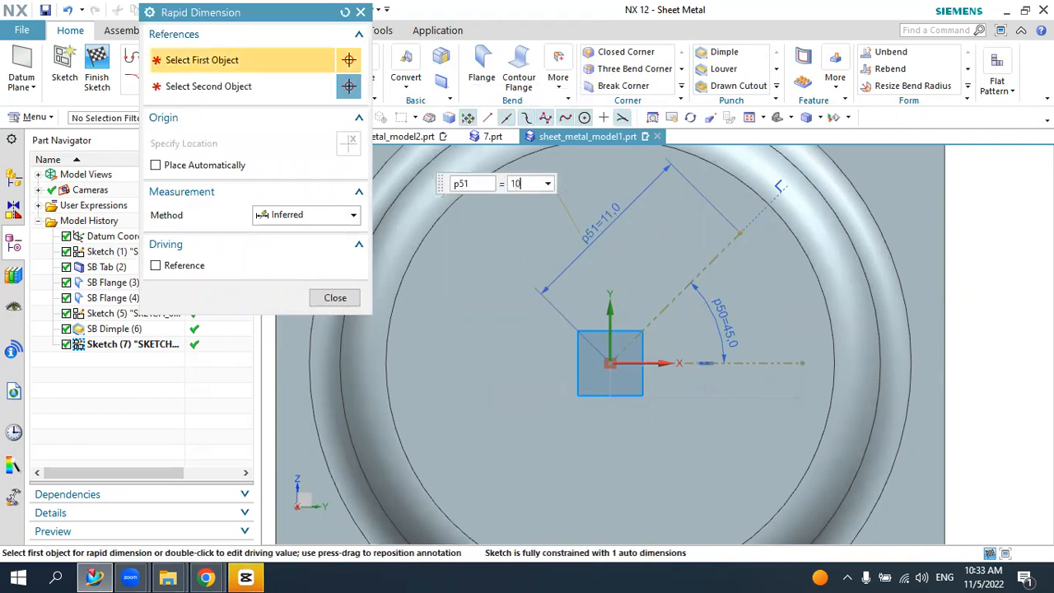
middle_click(640, 259)
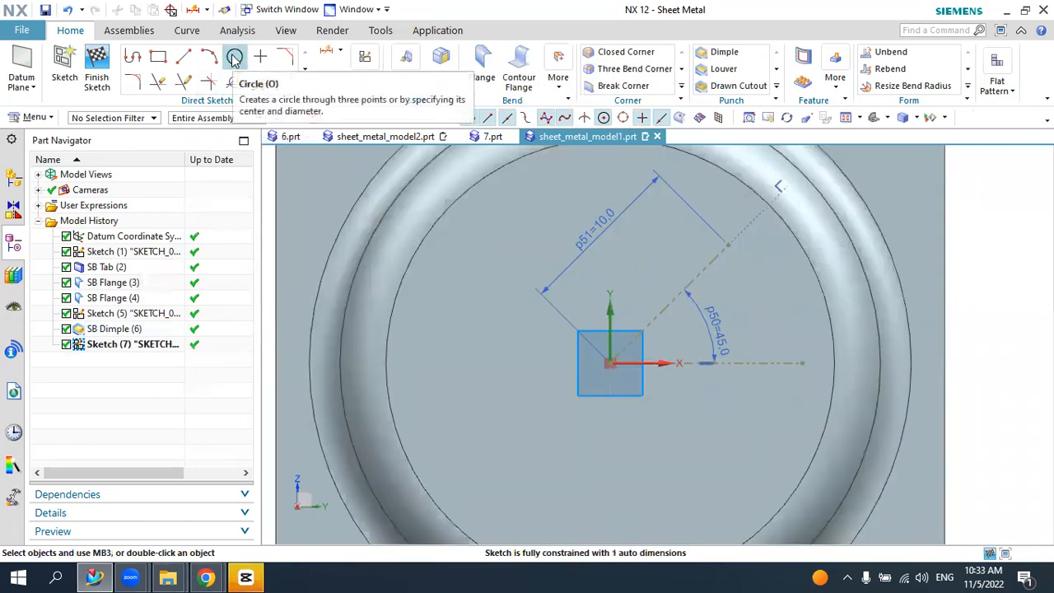
- Sketch a circle of diameter 4 mm centred on the outer end of the slanted reference line
left_click(234, 57)
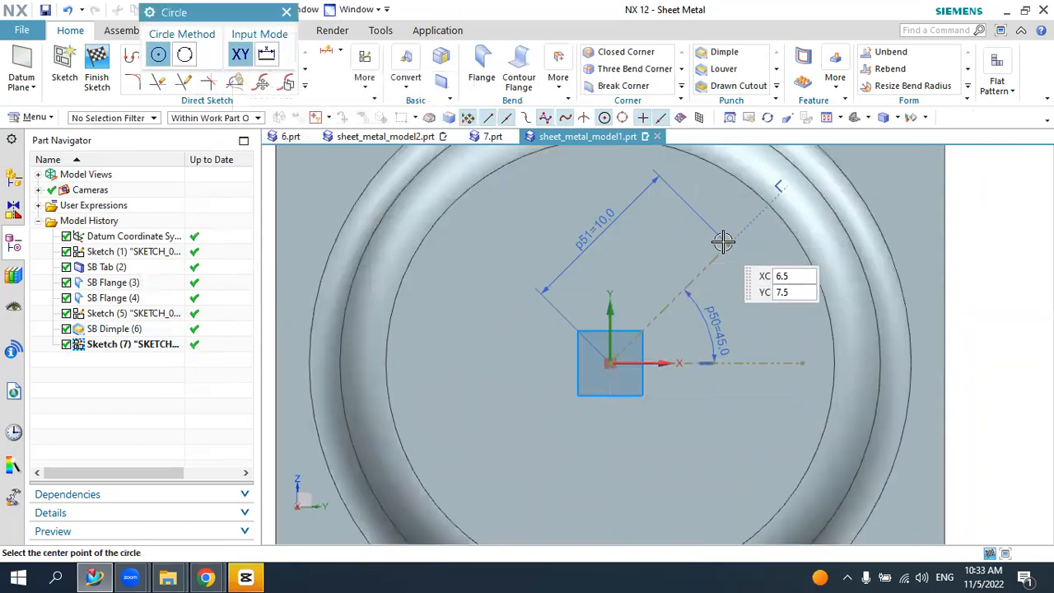
left_click(729, 243)
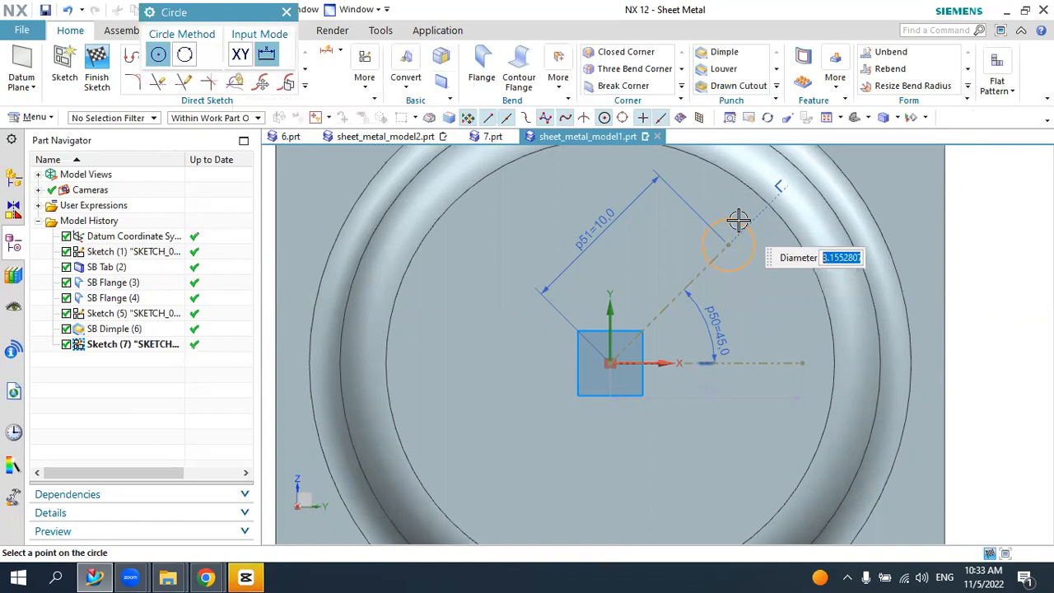
type("4")
key("Return")
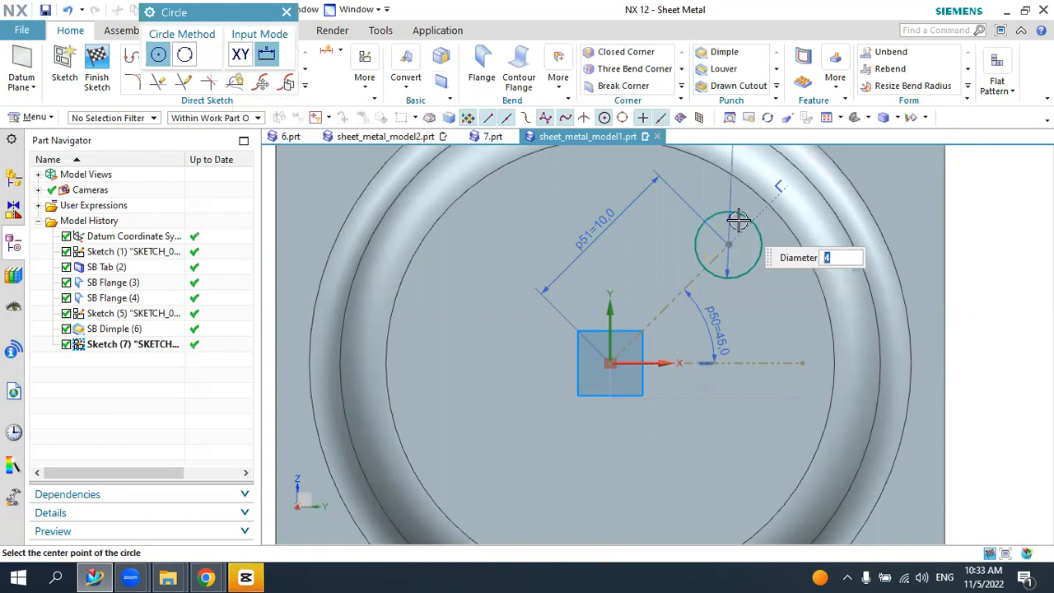
key("Escape")
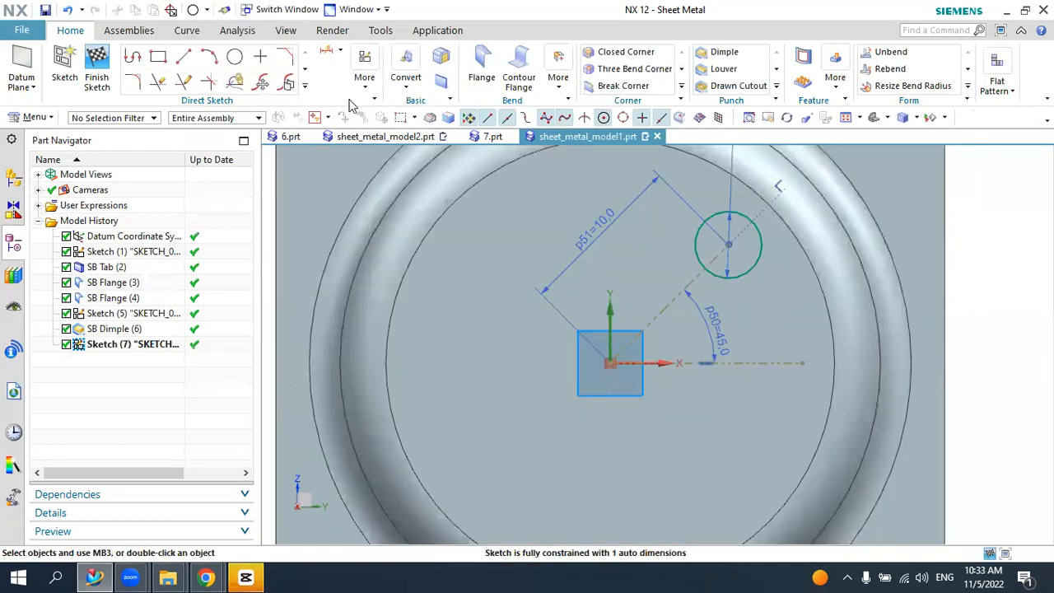
- Pattern the 4 mm circle in a circular layout about the sketch origin with count 4 over 360°, and finish the sketch
left_click(305, 86)
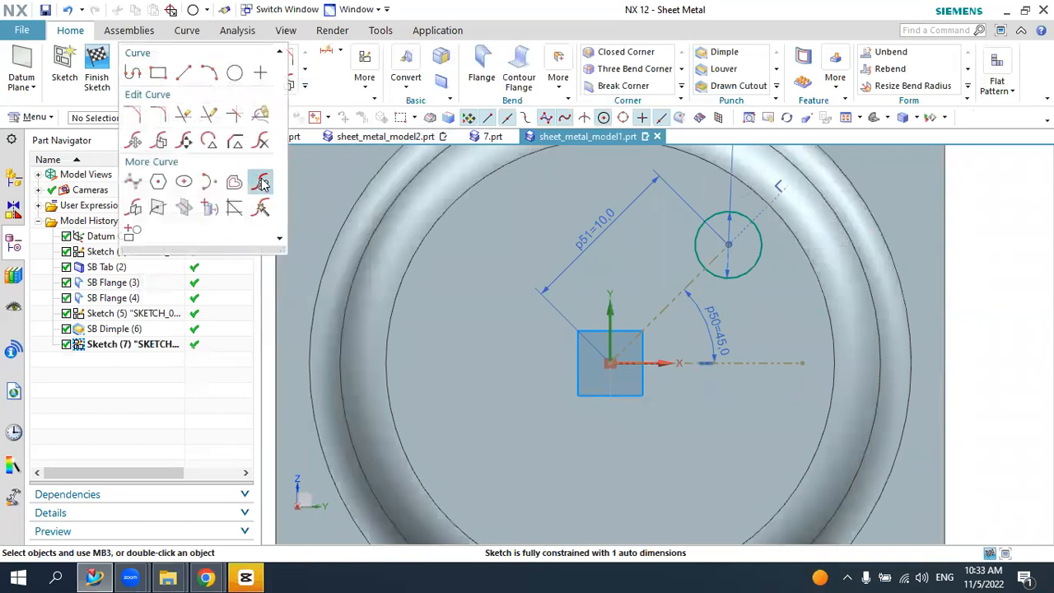
left_click(264, 182)
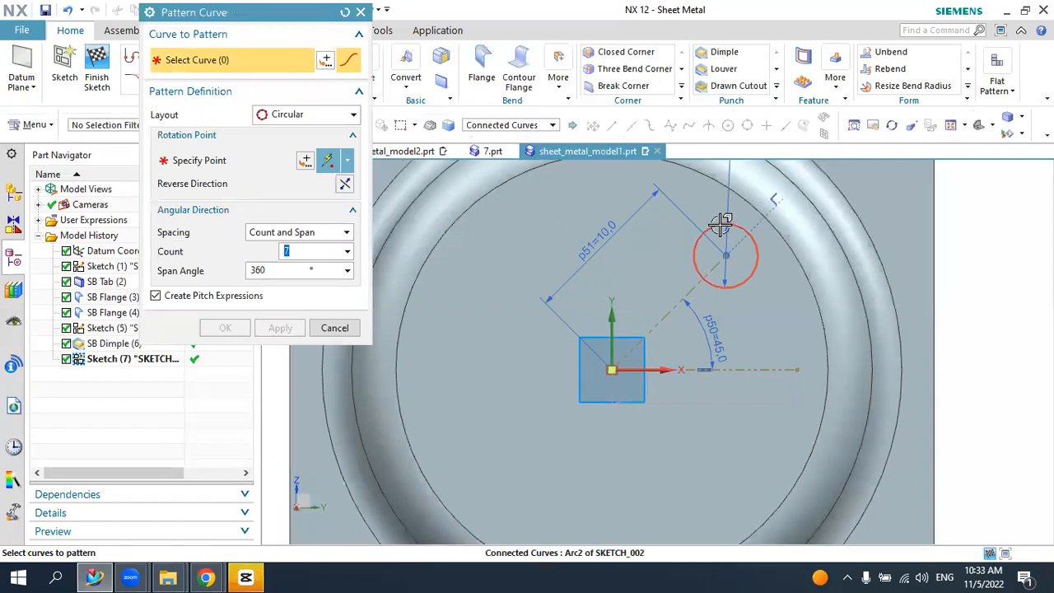
left_click(301, 114)
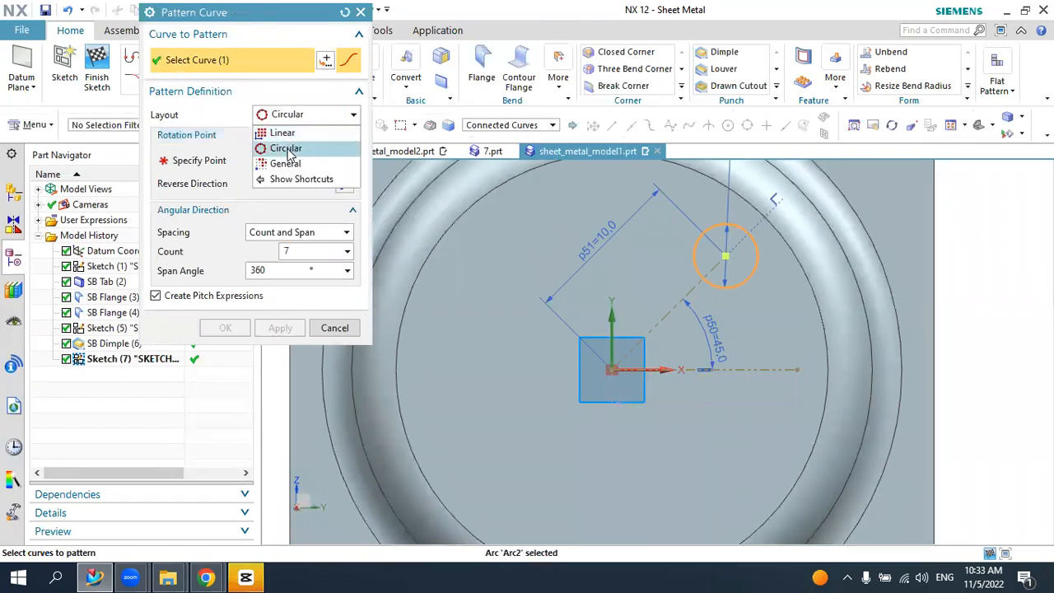
left_click(288, 153)
left_click(617, 356)
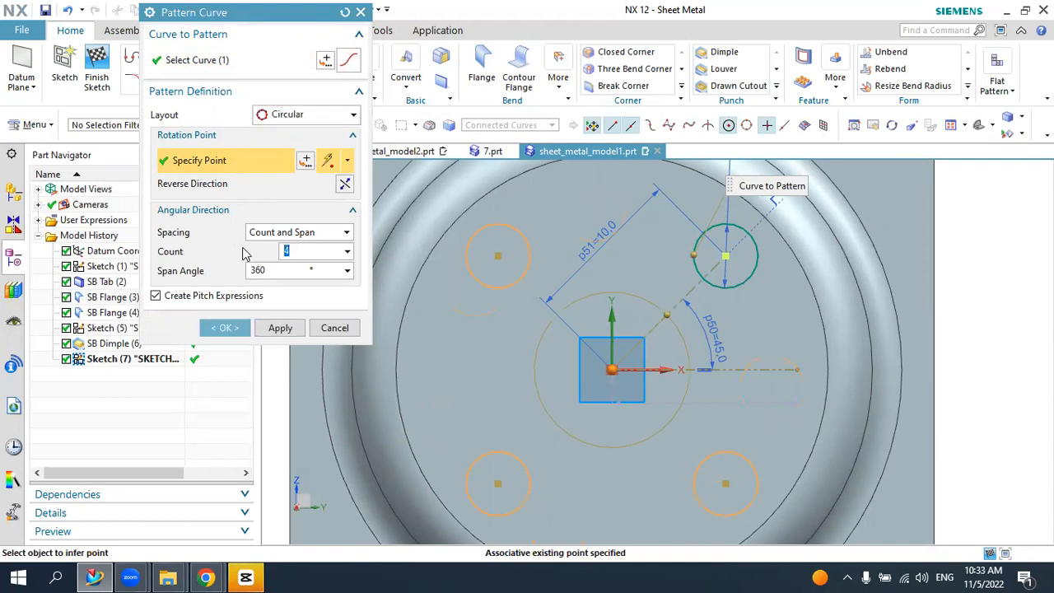
left_click(225, 328)
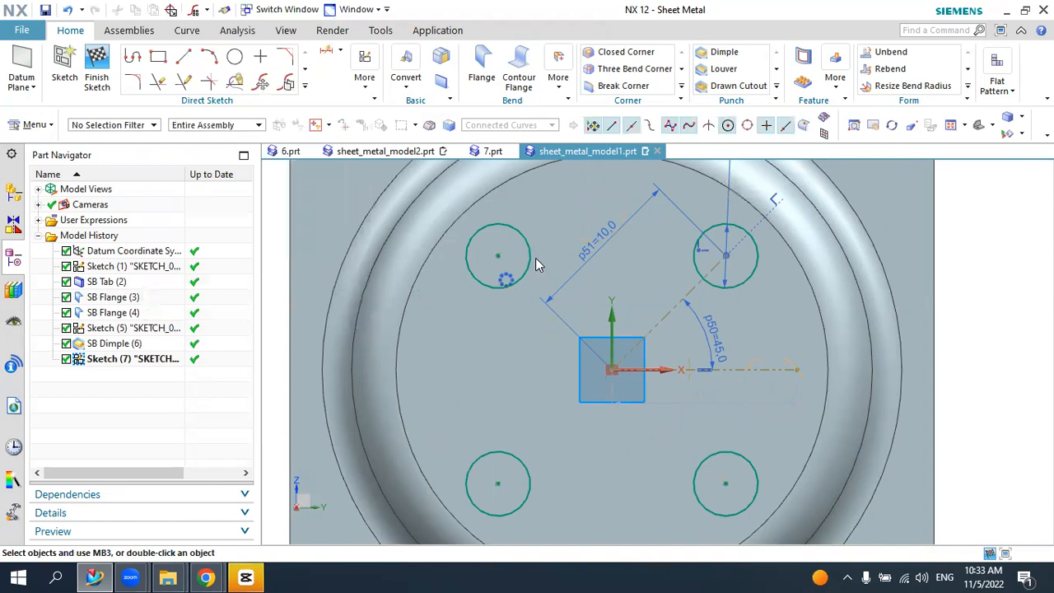
scroll(546, 263, "down", 5)
middle_click_drag(579, 309, 598, 314)
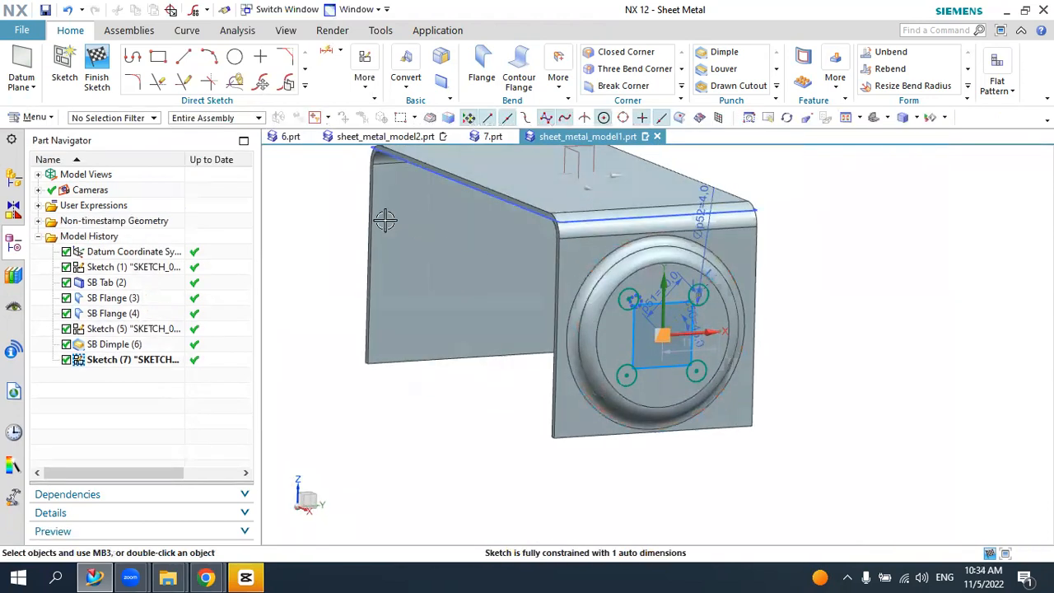
left_click(97, 71)
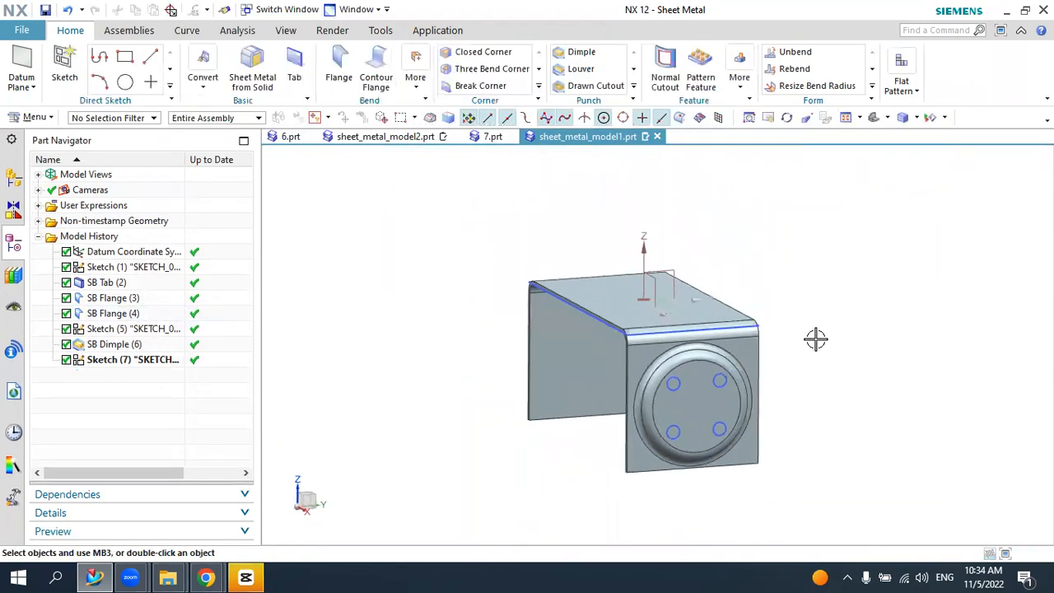
- Cut the four circles through the dimple's flat face with a Normal Cutout, Thickness method, 20 mm depth
left_click(666, 78)
scroll(734, 416, "up", 5)
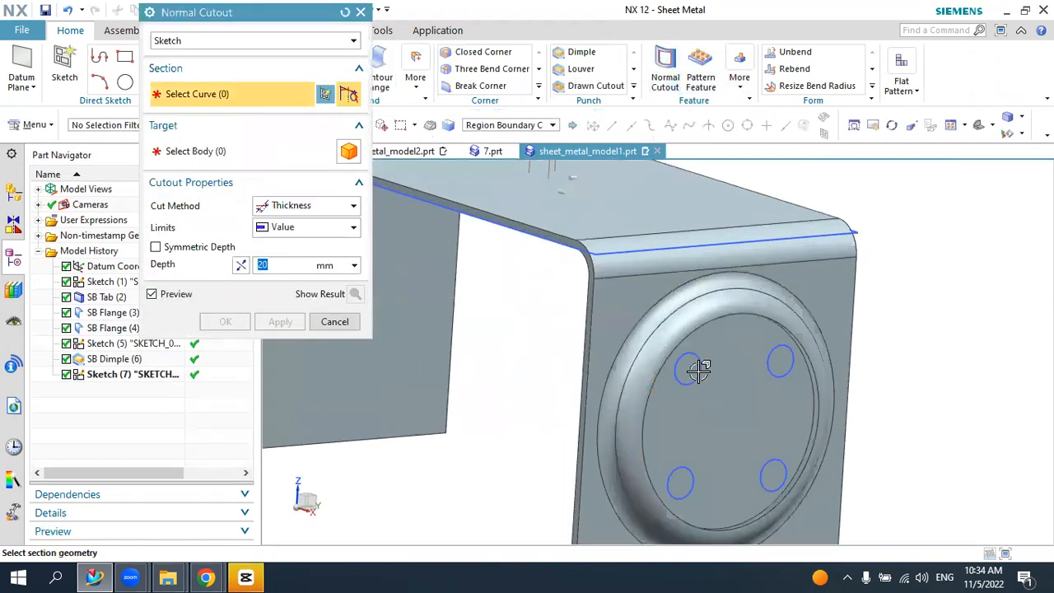
left_click(688, 366)
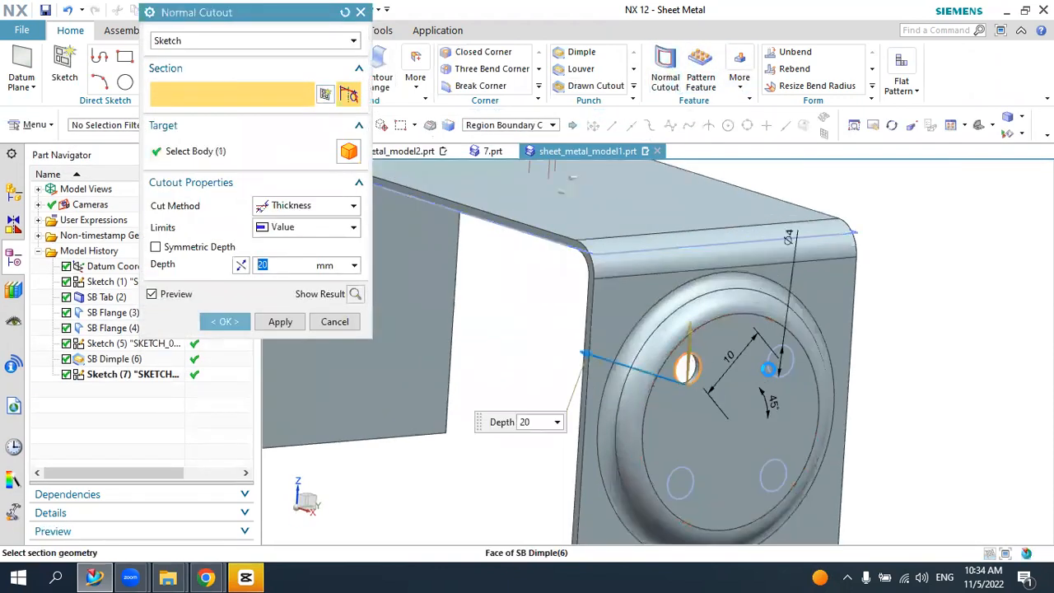
left_click(785, 371)
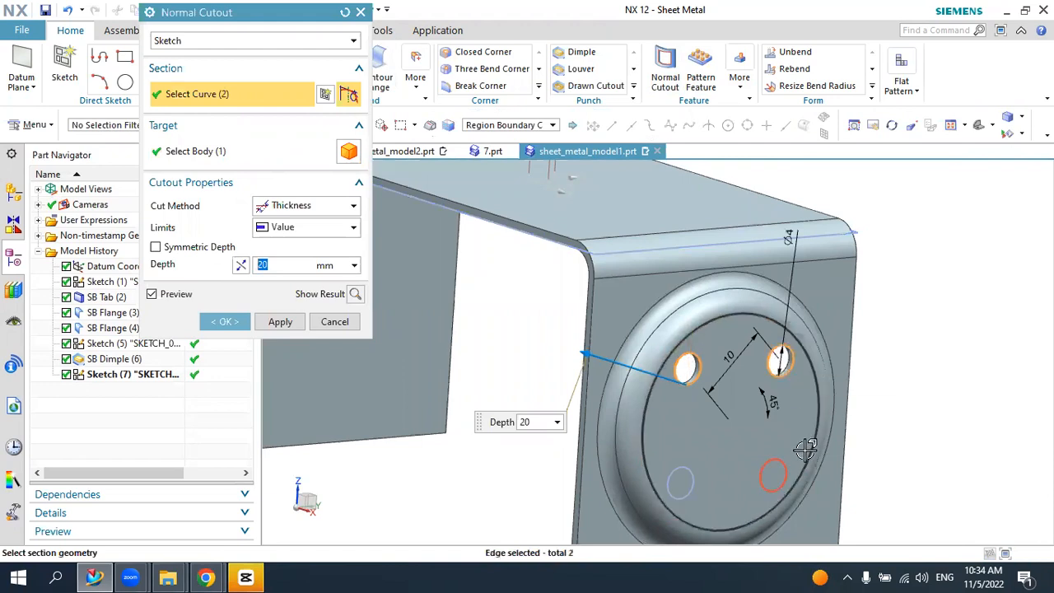
left_click(774, 475)
left_click(680, 483)
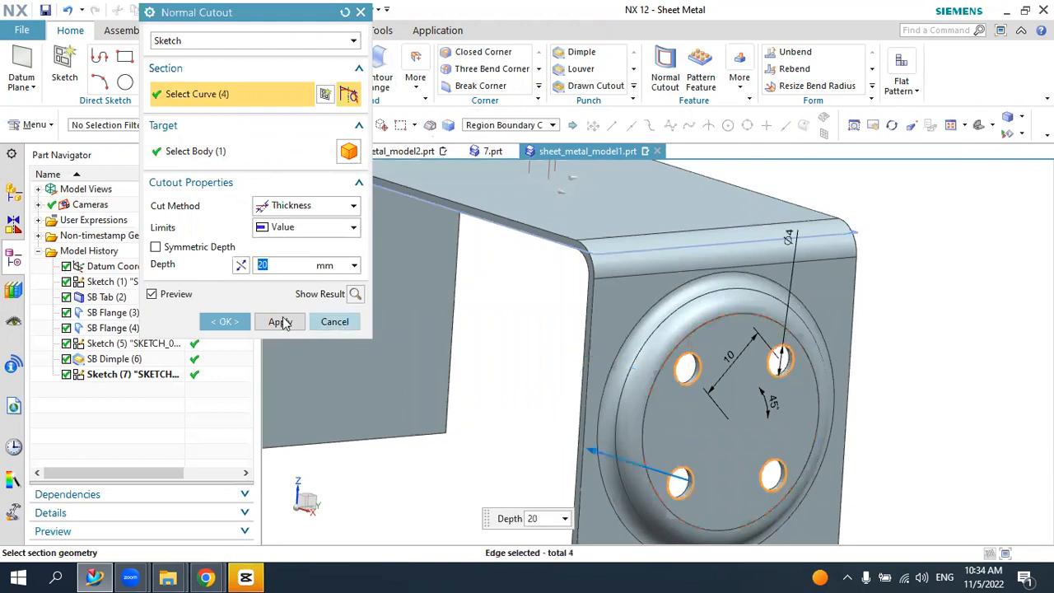
middle_click(280, 323)
- Mirror the dimple, the normal cutout and their two sketches onto the opposite flange about the datum plane midway between the flanges
middle_click_drag(565, 322, 745, 370)
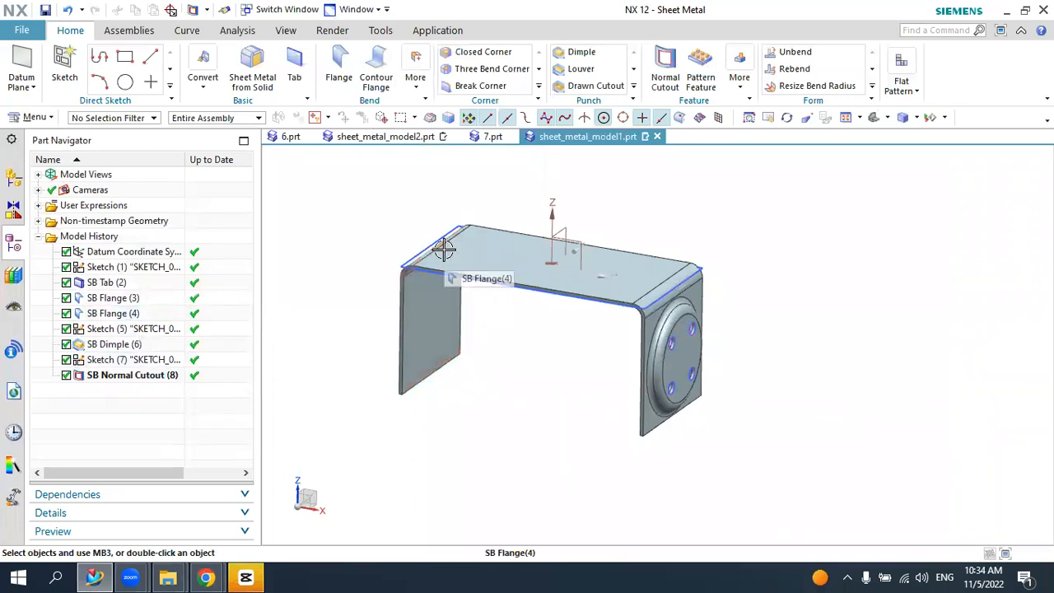
left_click(739, 87)
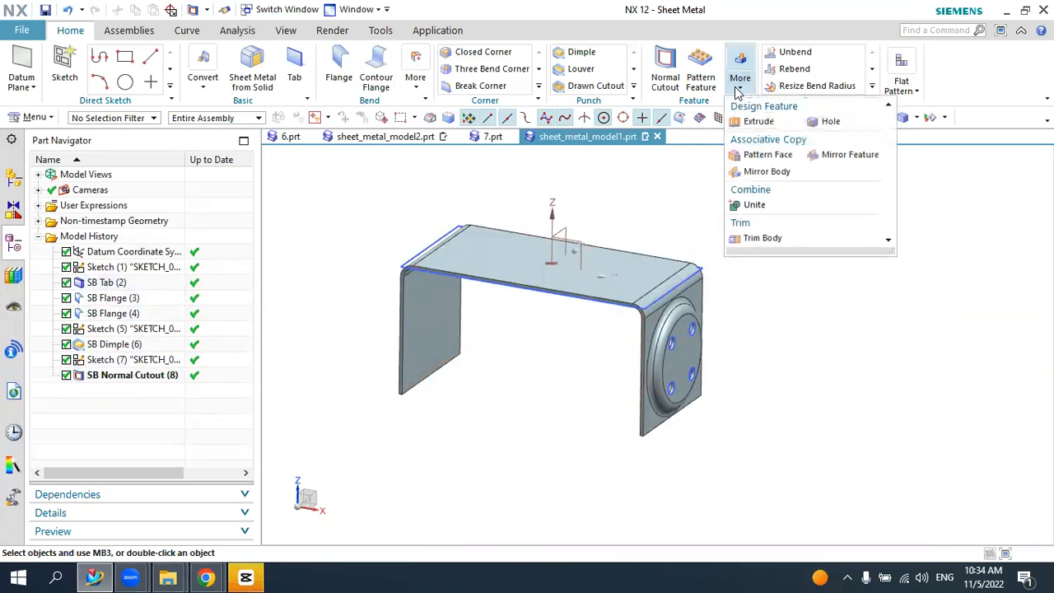
left_click(818, 159)
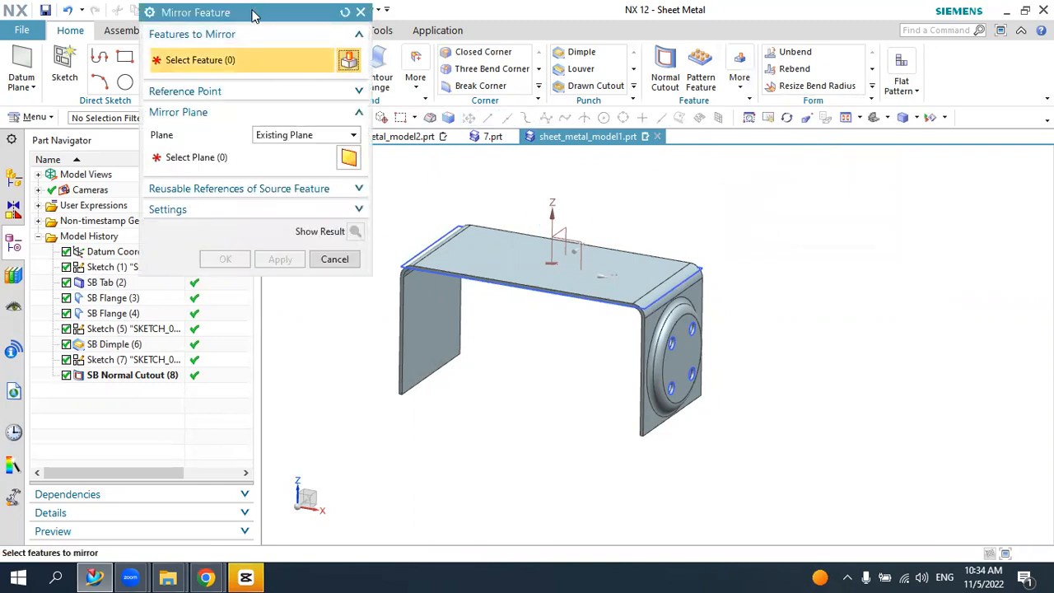
left_click_drag(261, 20, 356, 24)
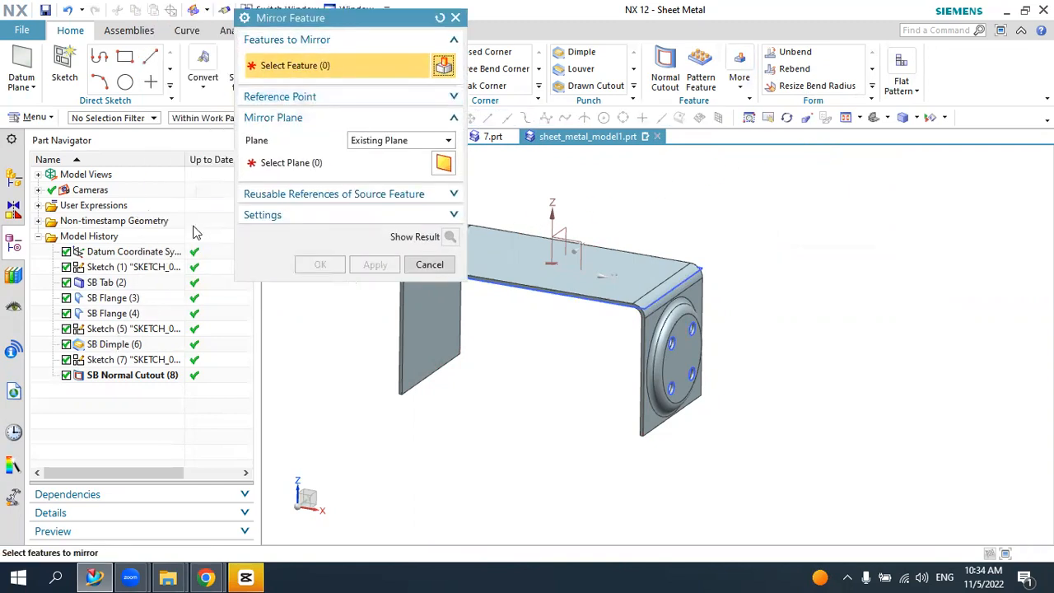
left_click(130, 346)
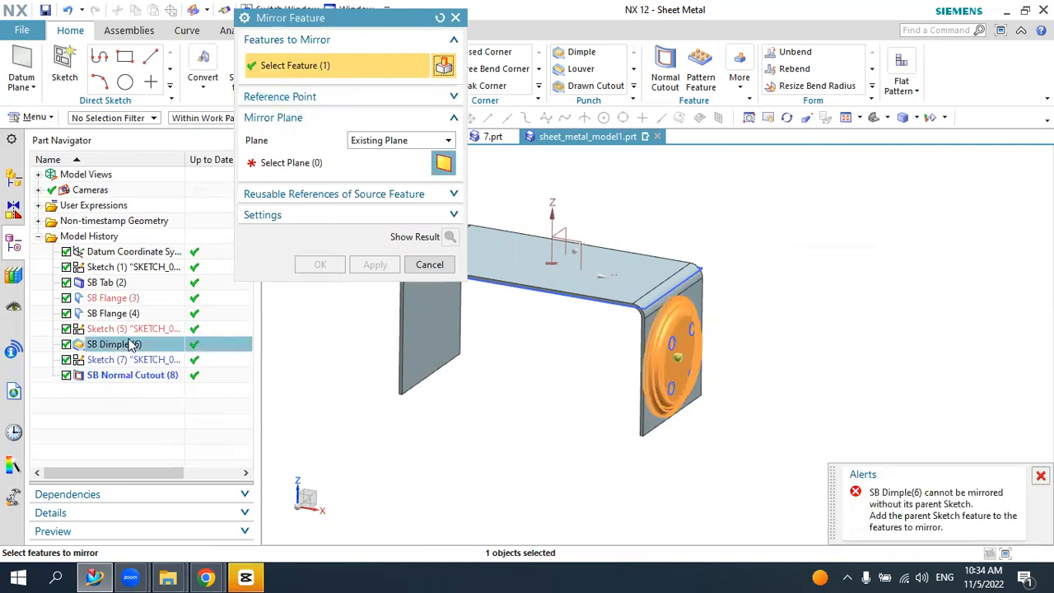
left_click(131, 329, "ctrl")
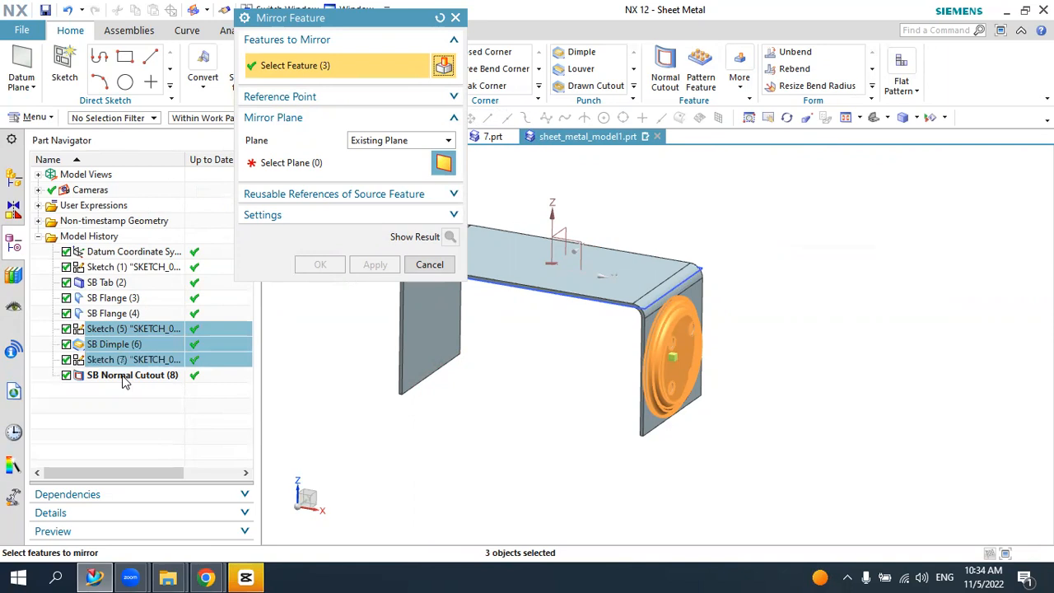
left_click(124, 376, "ctrl")
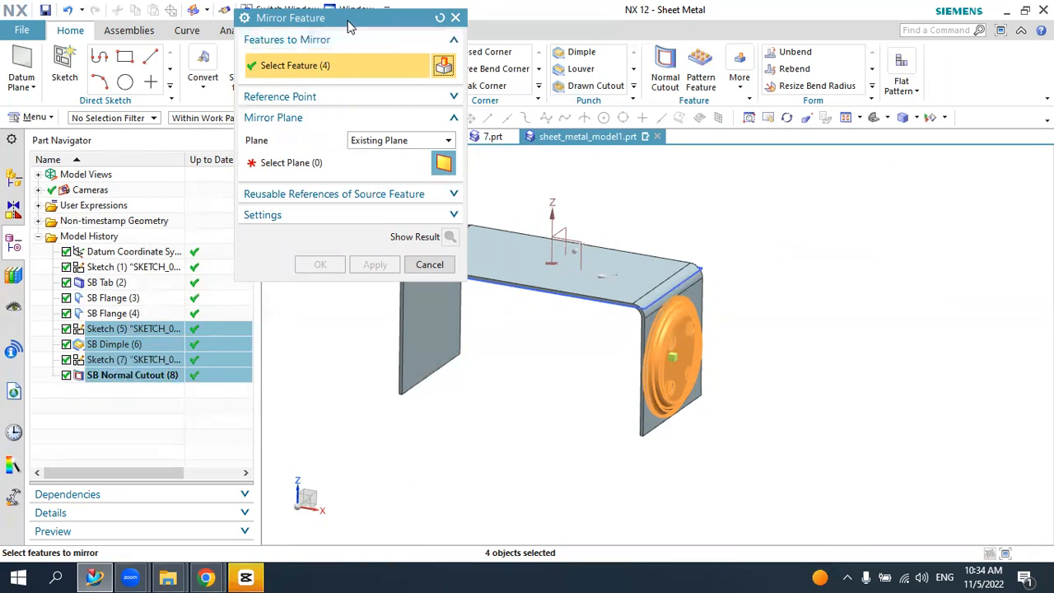
left_click_drag(346, 25, 216, 34)
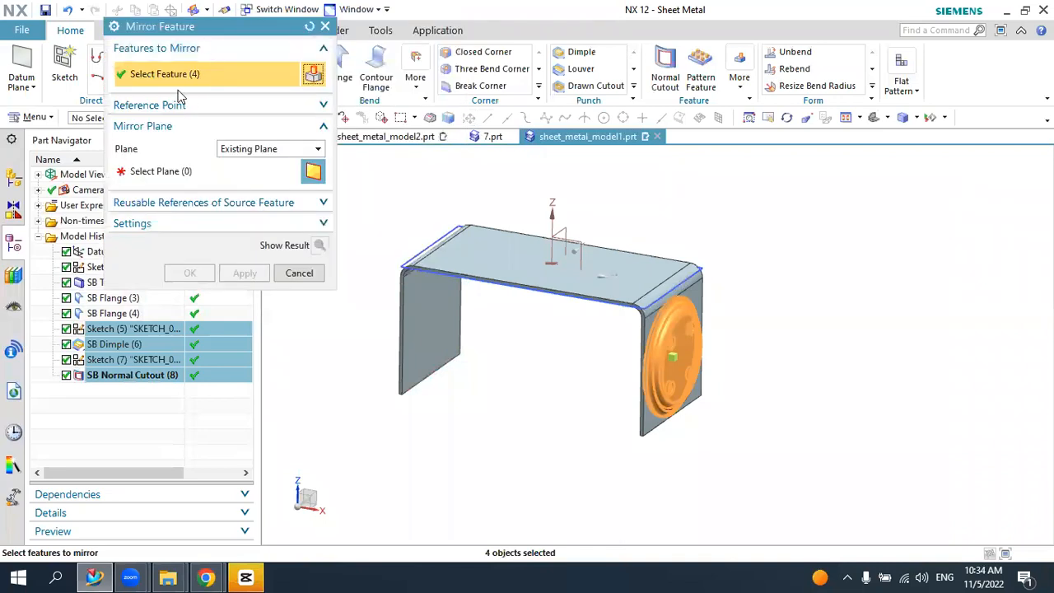
left_click(160, 173)
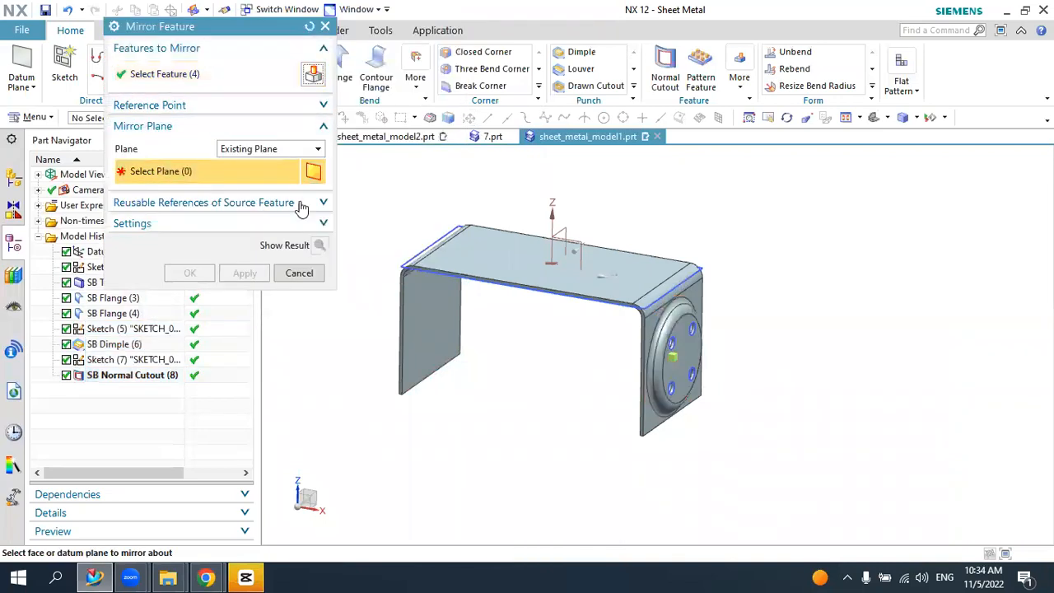
left_click(560, 235)
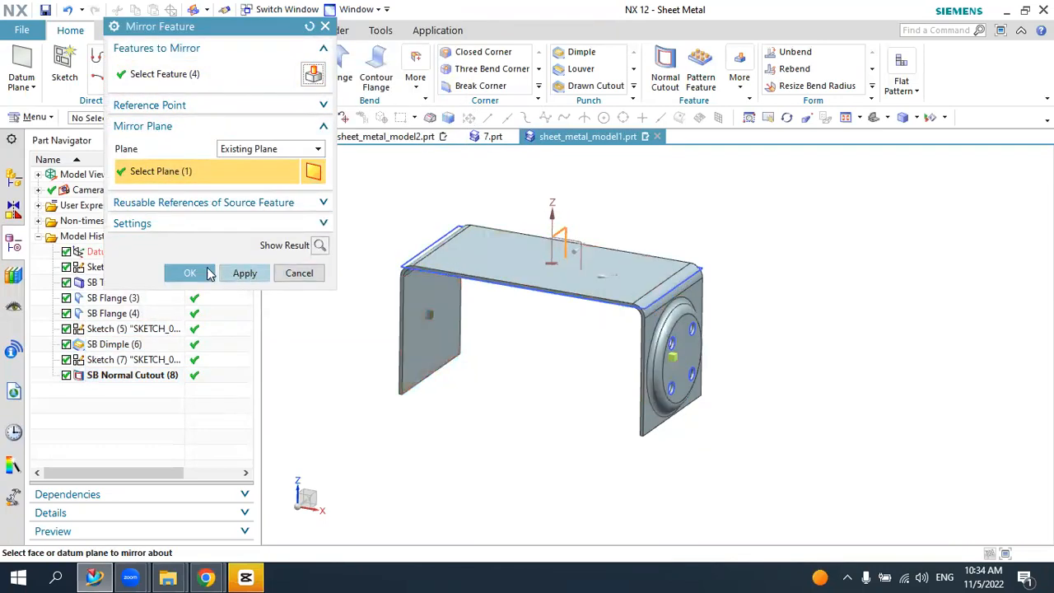
left_click(191, 274)
- On the base tab's outer face, start a sketch and draw a narrow rectangle about 60 mm long, parallel to the tab's long edges
mouse_move(589, 360)
middle_mouse_down()
mouse_move(623, 356)
mouse_move(565, 337)
mouse_move(549, 353)
mouse_move(555, 341)
mouse_move(579, 355)
mouse_move(559, 353)
mouse_move(567, 357)
middle_mouse_up()
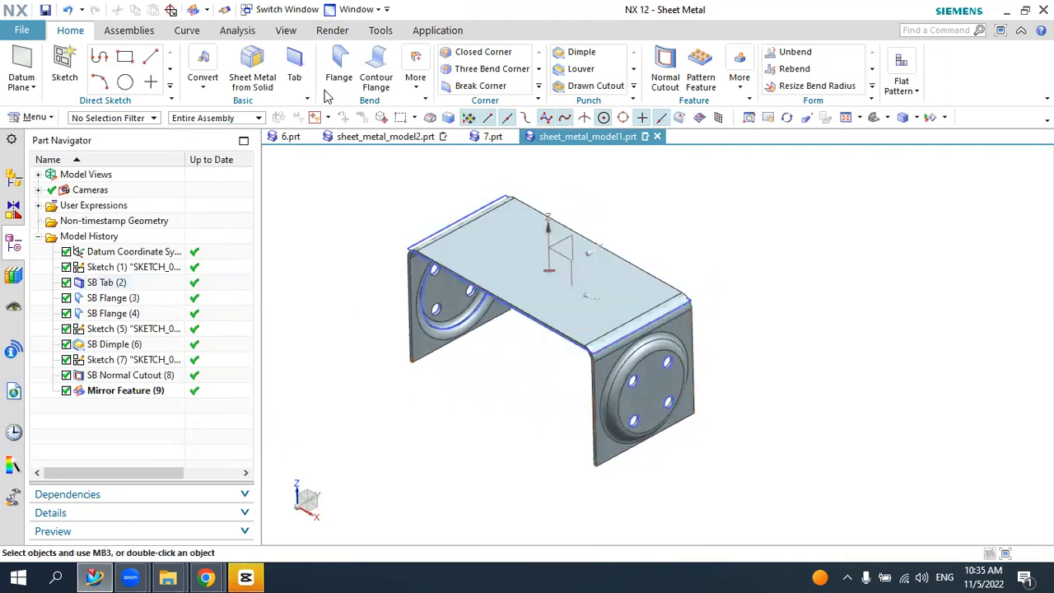
left_click(488, 281)
left_click(247, 222)
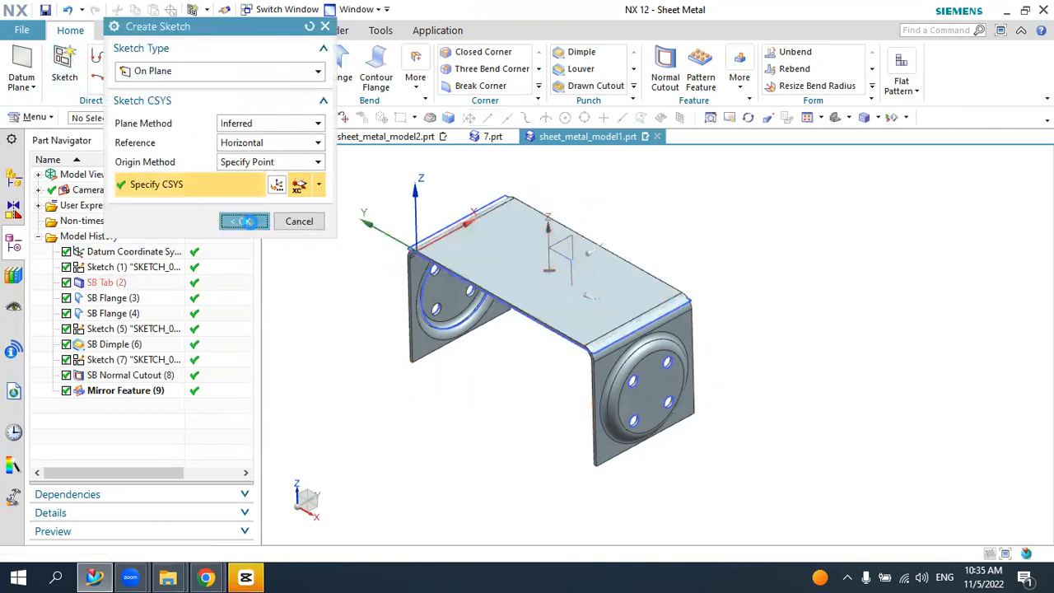
scroll(589, 322, "up", 2)
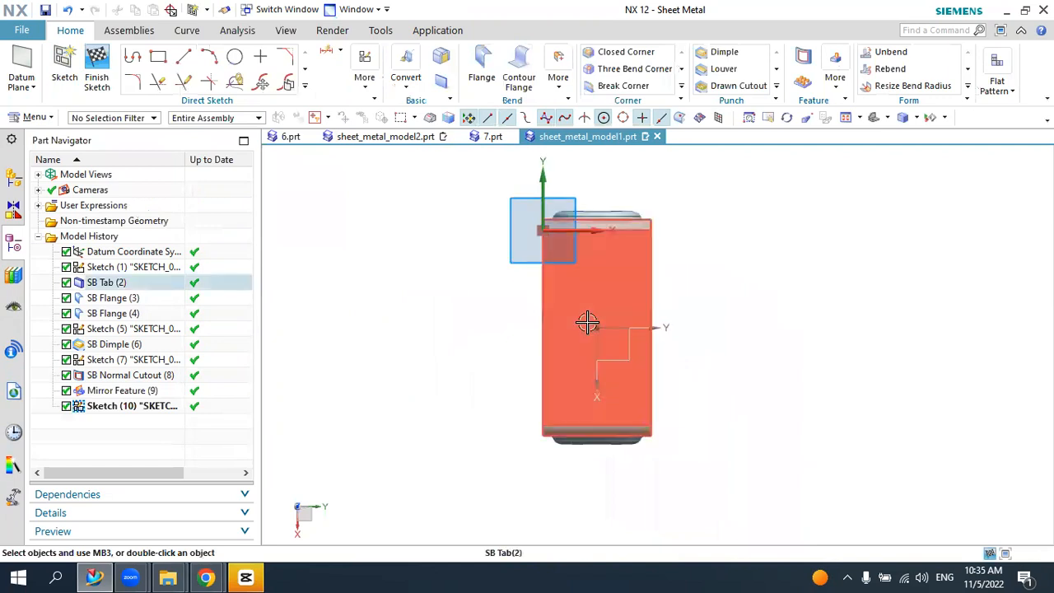
left_click(156, 57)
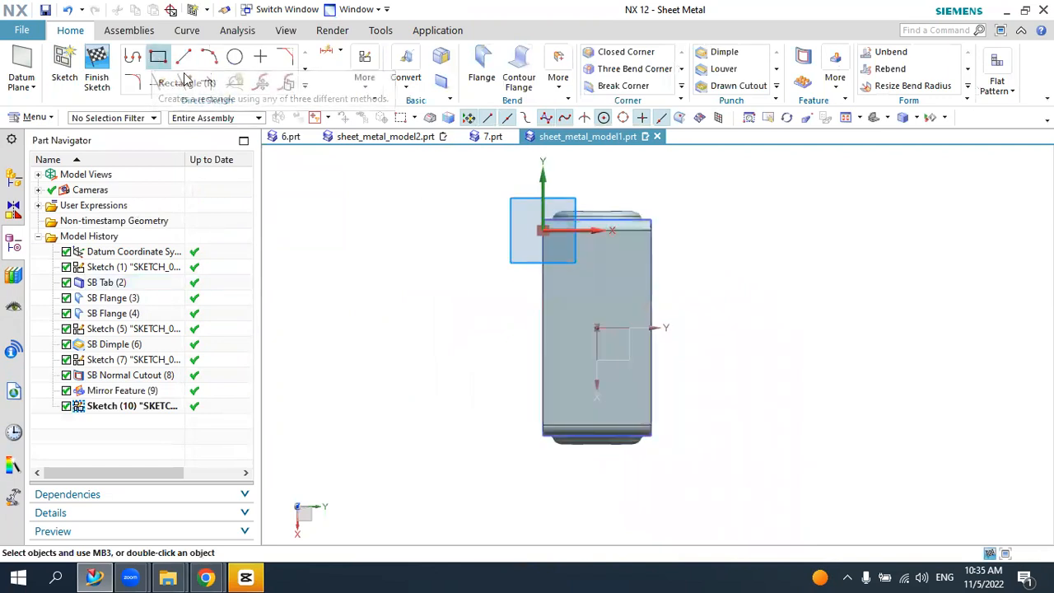
left_click(123, 69)
scroll(562, 273, "up", 2)
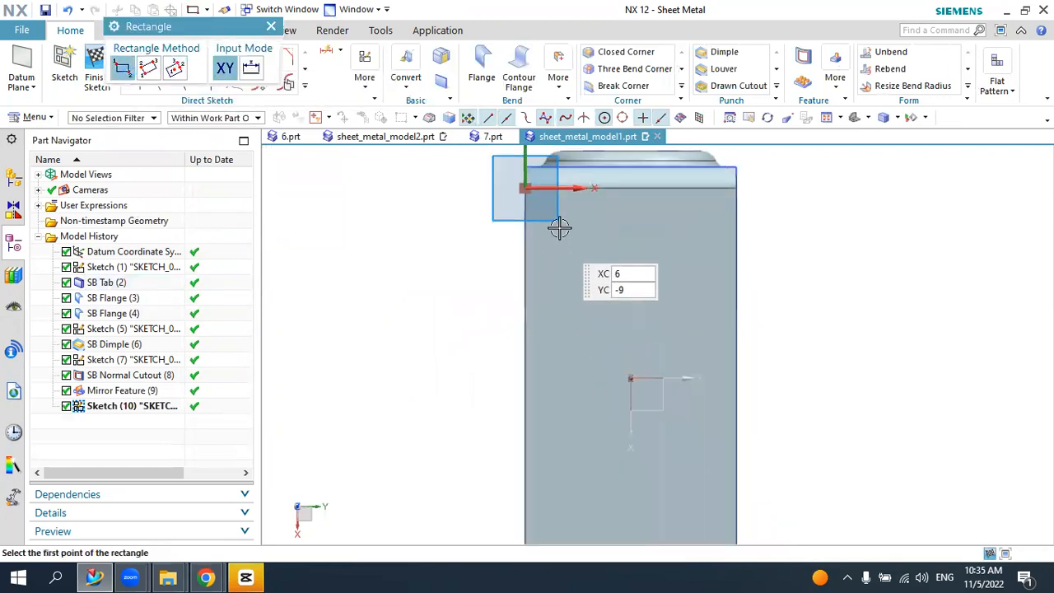
left_click(563, 223)
scroll(607, 454, "down", 1)
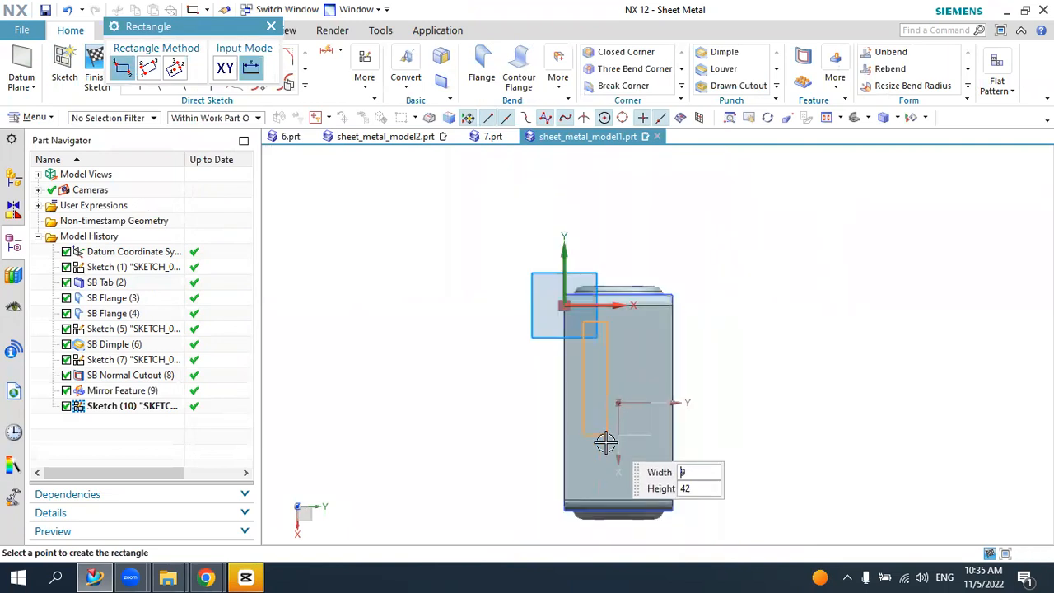
left_click(711, 346)
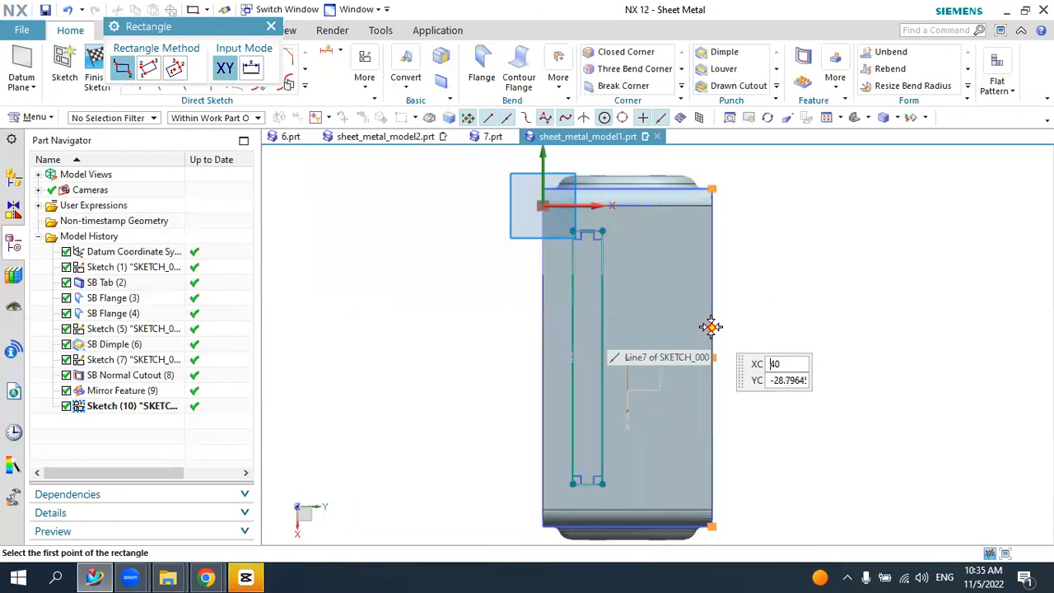
key("Escape")
- Dimension the length of the rectangle's long side
left_click(332, 56)
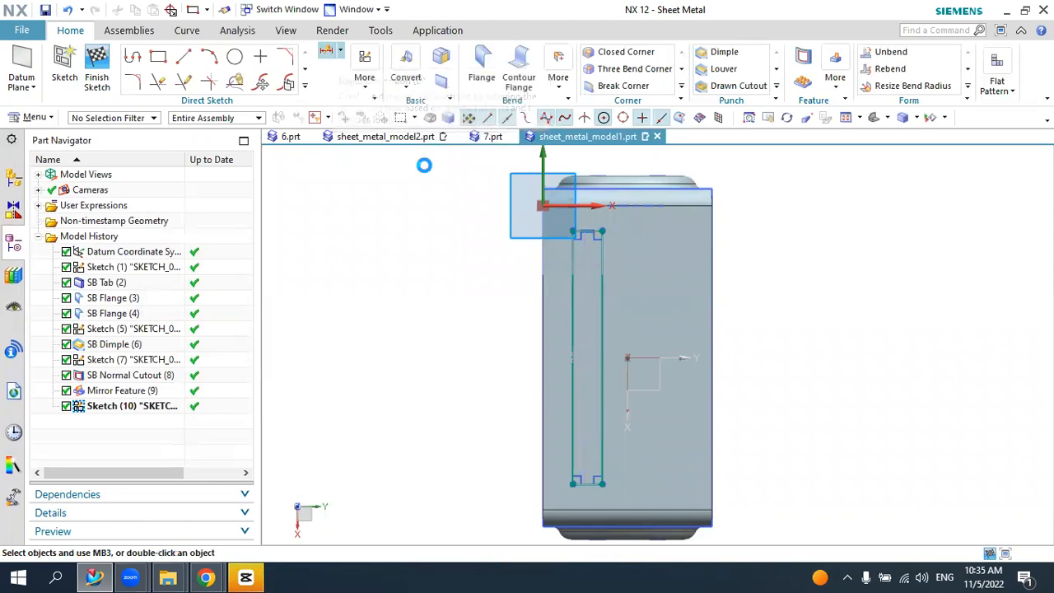
left_click(571, 331)
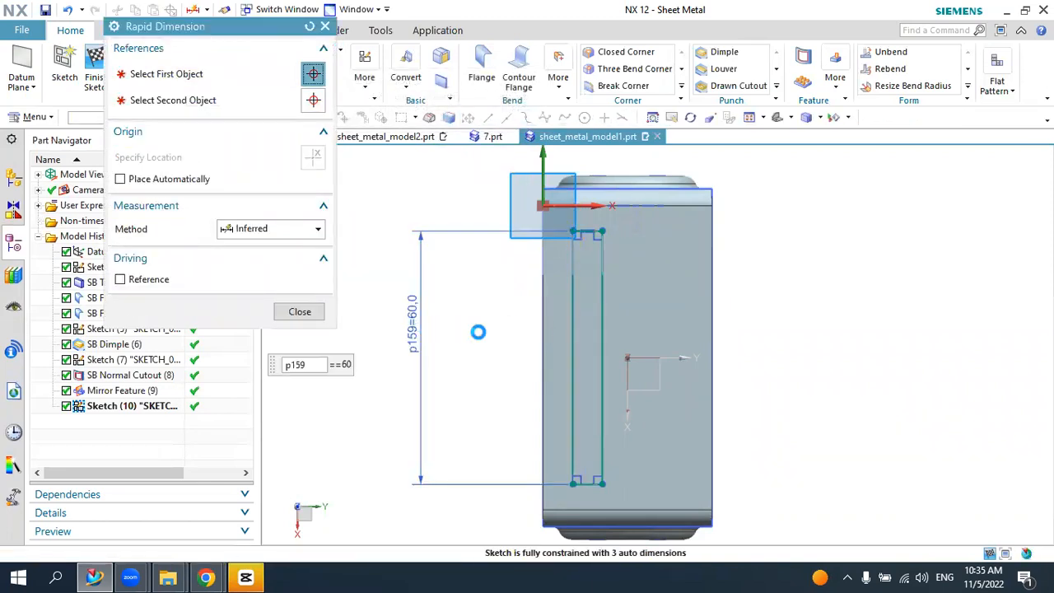
key("Return")
key("Escape")
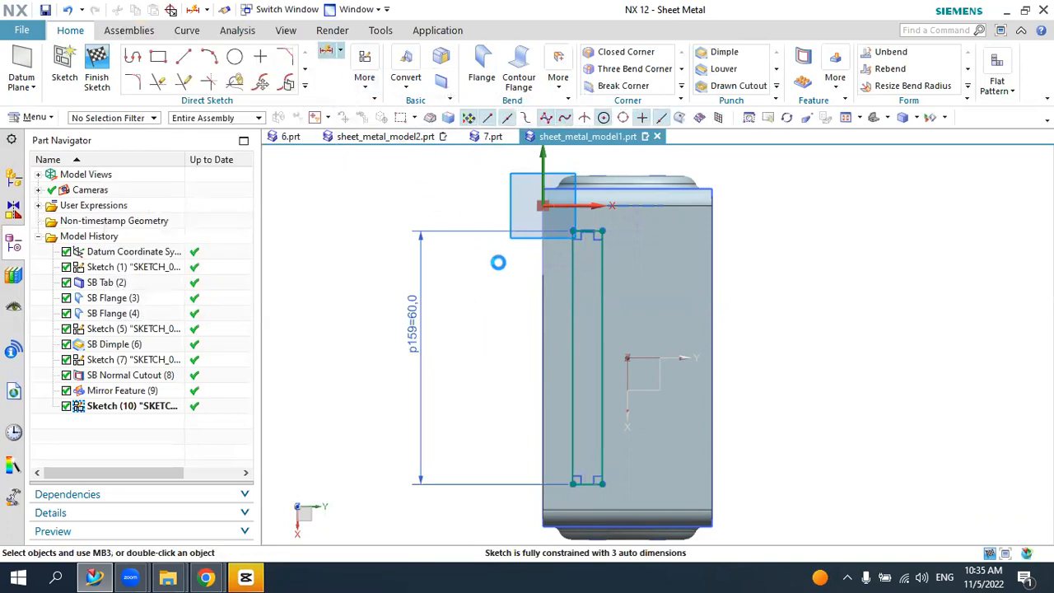
- Dimension the distance between the tab's nearer long edge and the rectangle's adjacent long side
left_click(543, 323)
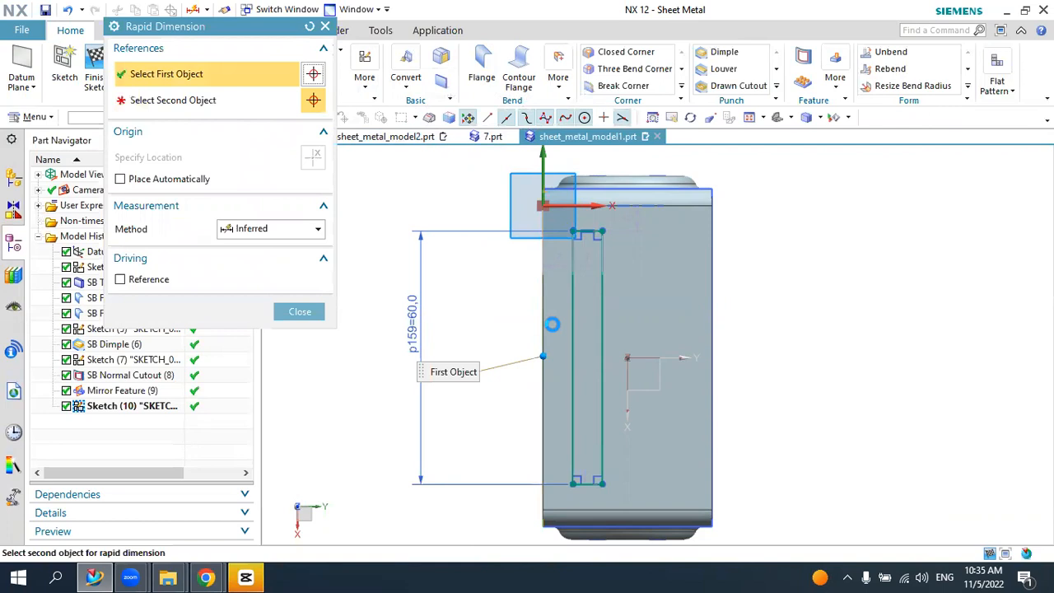
left_click(567, 324)
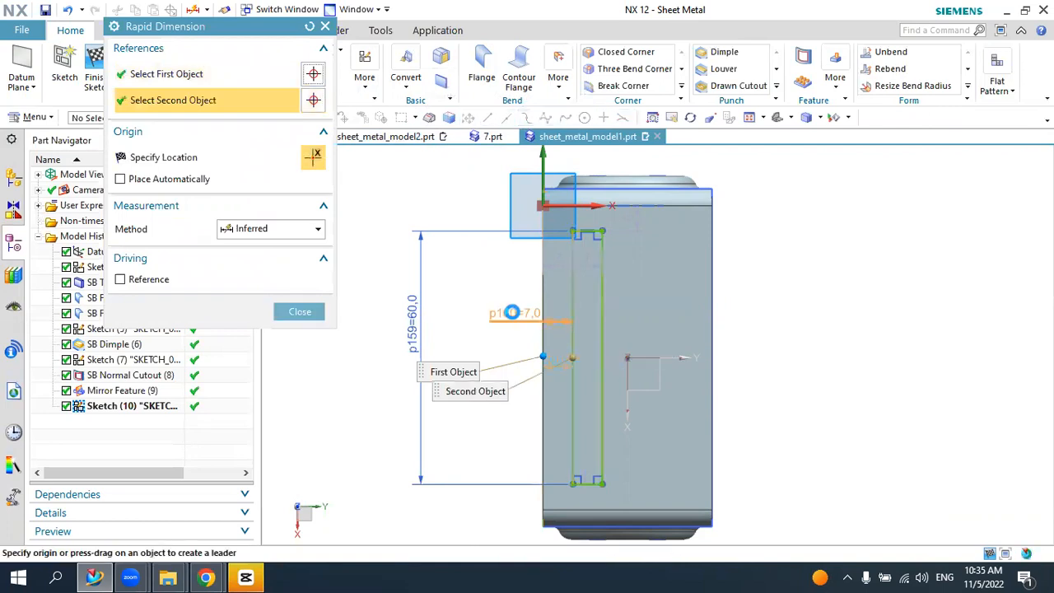
left_click(487, 300)
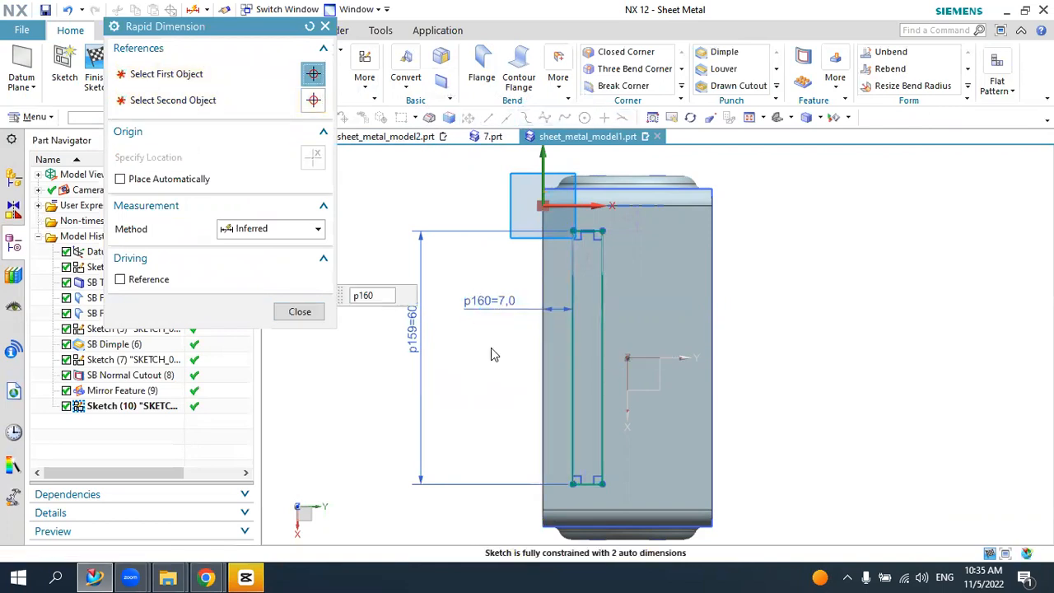
key("Return")
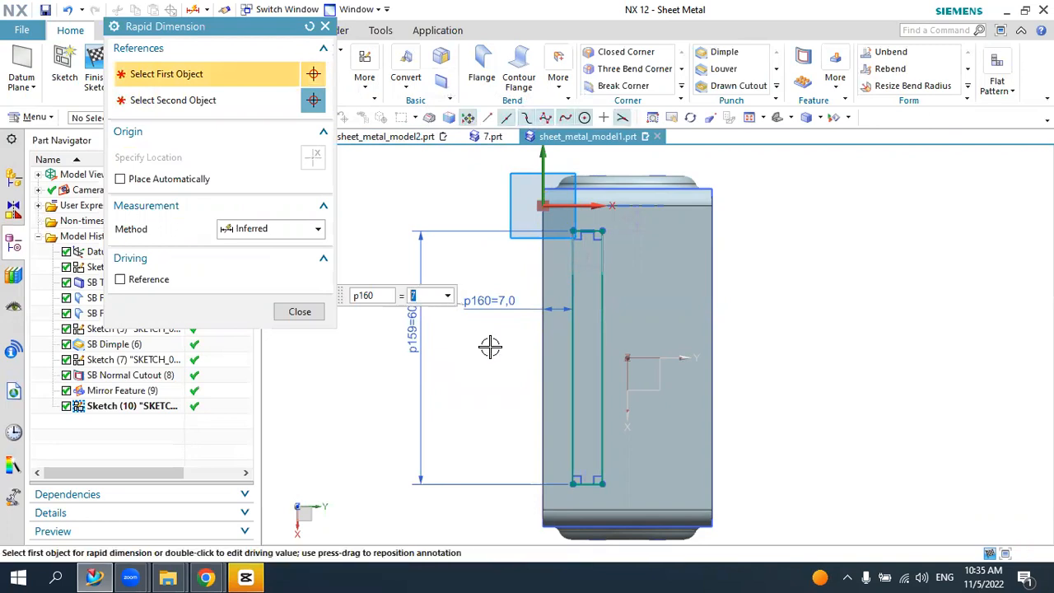
key("Escape")
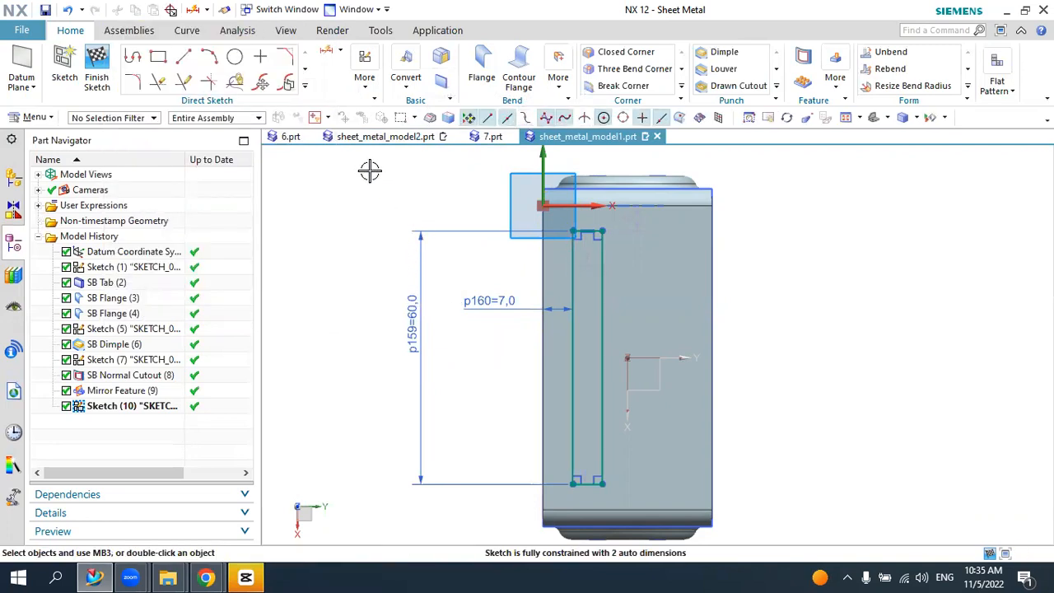
- Set the length of the rectangle's long side to 50 mm
double_click(410, 319)
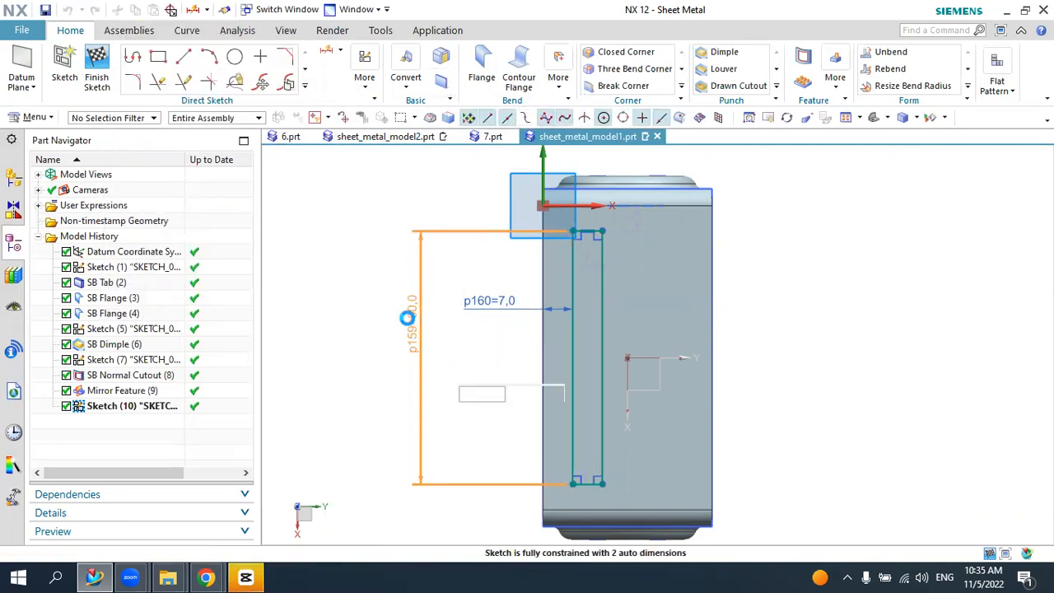
key("Return")
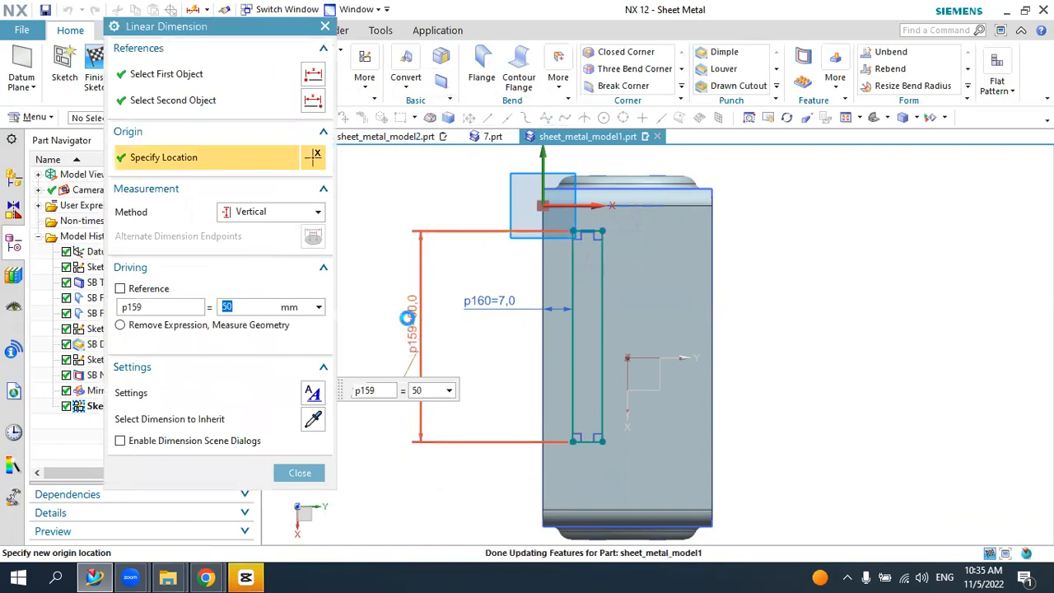
key("Escape")
left_click(366, 82)
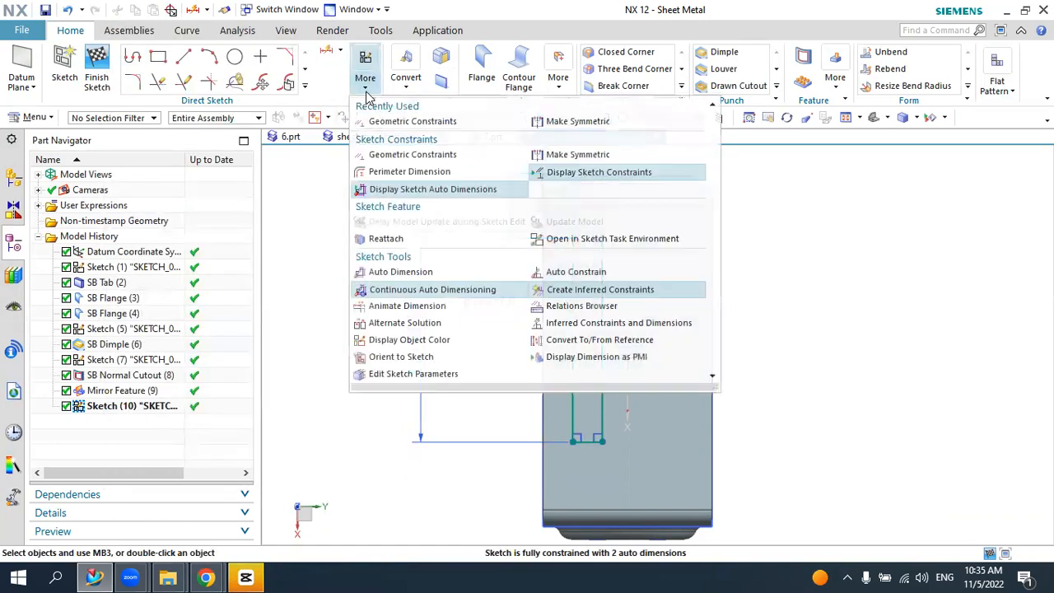
left_click(552, 117)
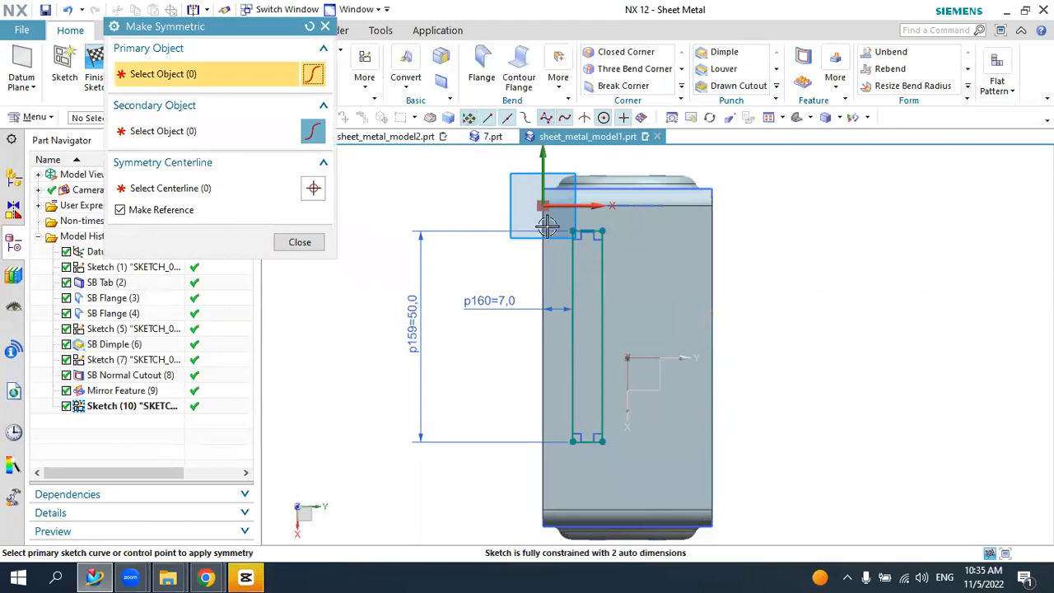
left_click(586, 234)
key("Escape")
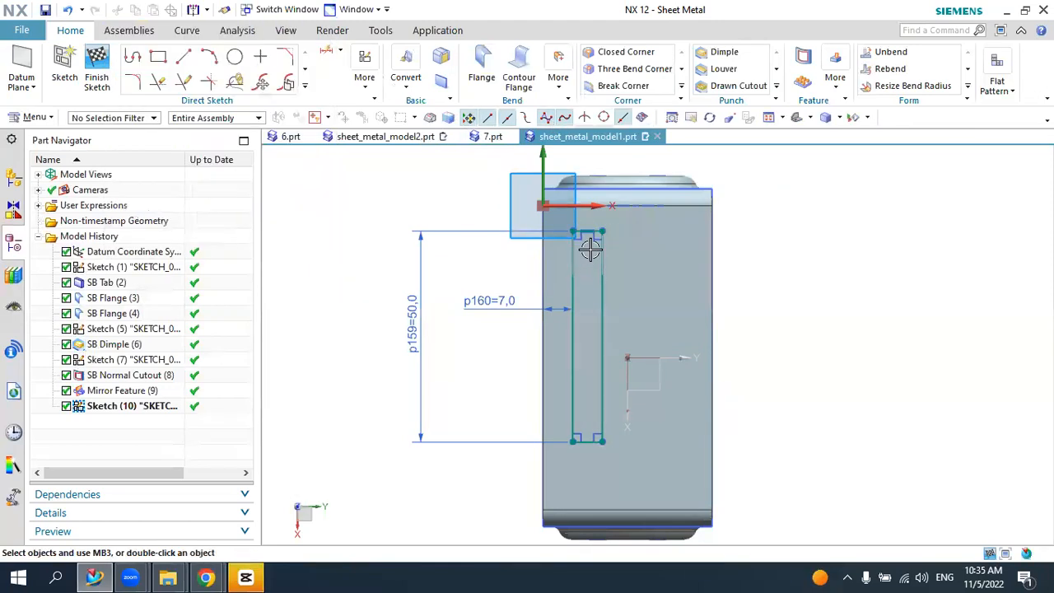
- Make the rectangle's two short ends symmetric about the datum Y axis with Make Symmetric
left_click(367, 89)
left_click(547, 121)
scroll(601, 245, "up", 2)
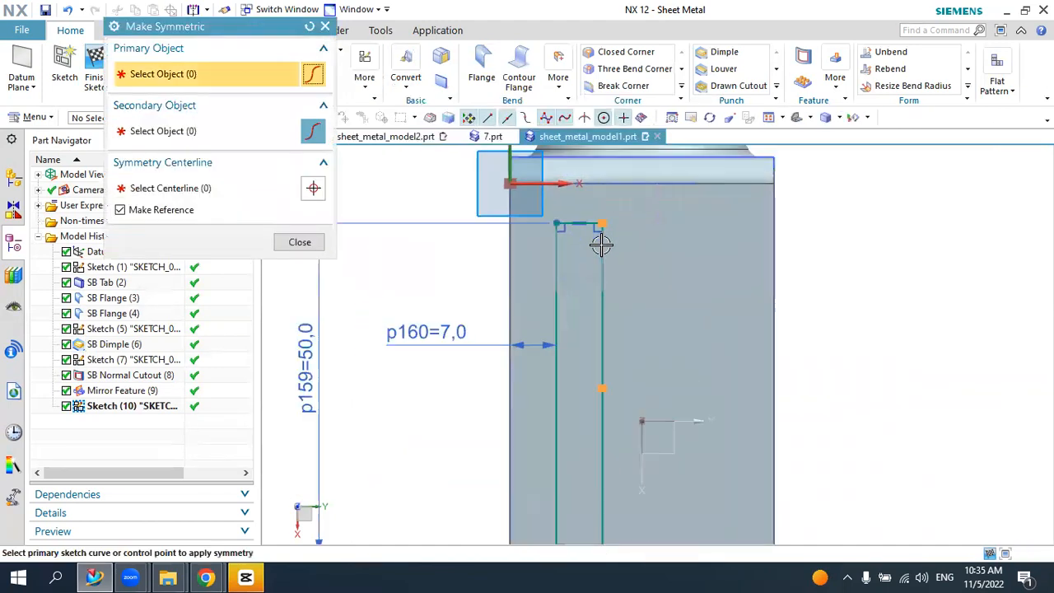
scroll(602, 245, "up", 1)
left_click(556, 217)
scroll(555, 217, "down", 3)
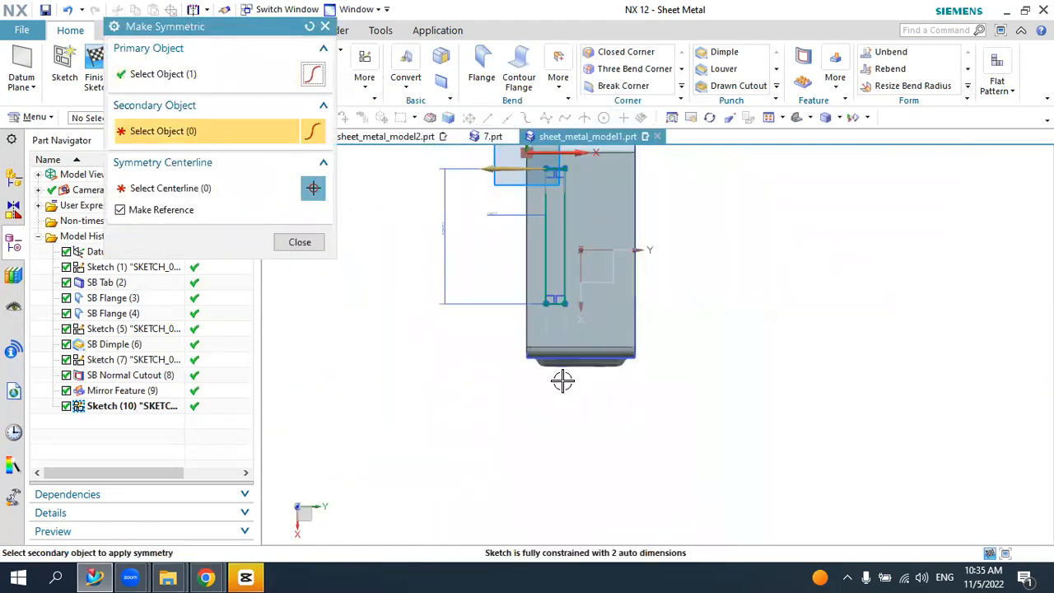
scroll(563, 380, "up", 2)
left_click(536, 229)
scroll(536, 229, "down", 2)
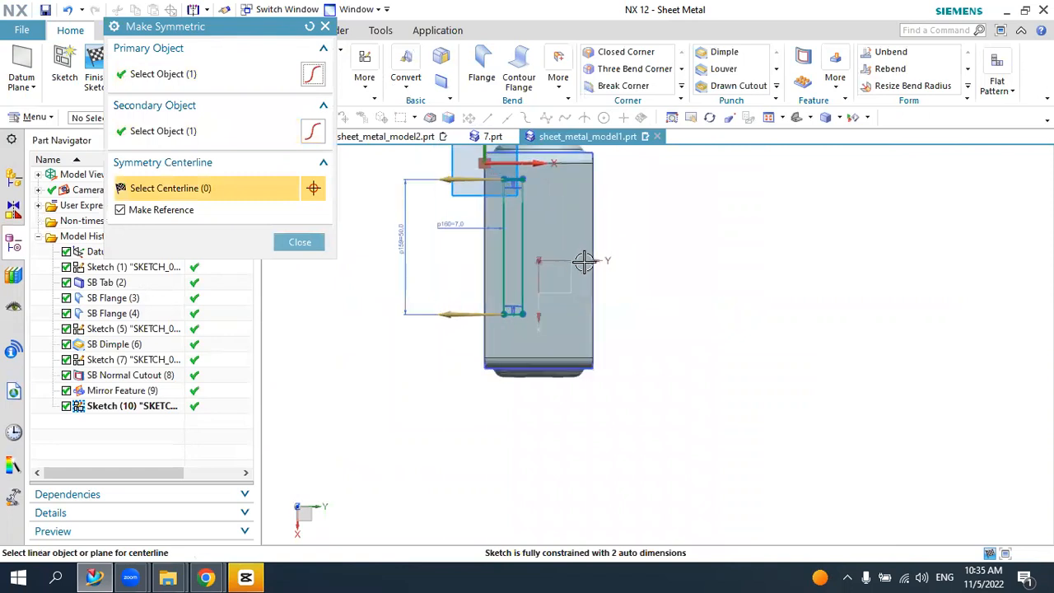
left_click(582, 260)
key("Escape")
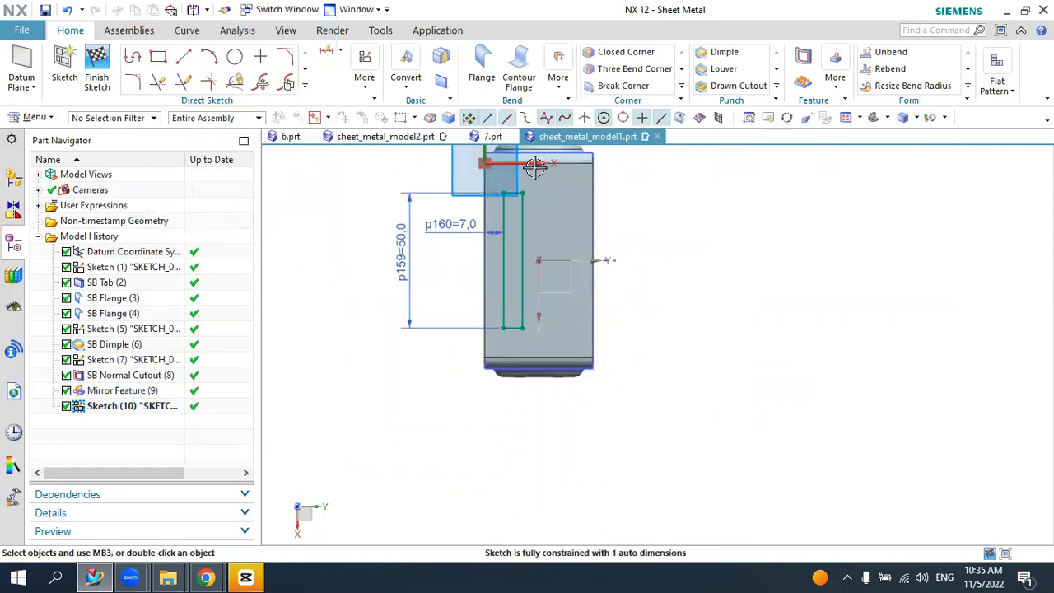
- Draw an outward three-point arc of about 3.5 mm radius across each short end of the rectangle
scroll(535, 167, "up", 1)
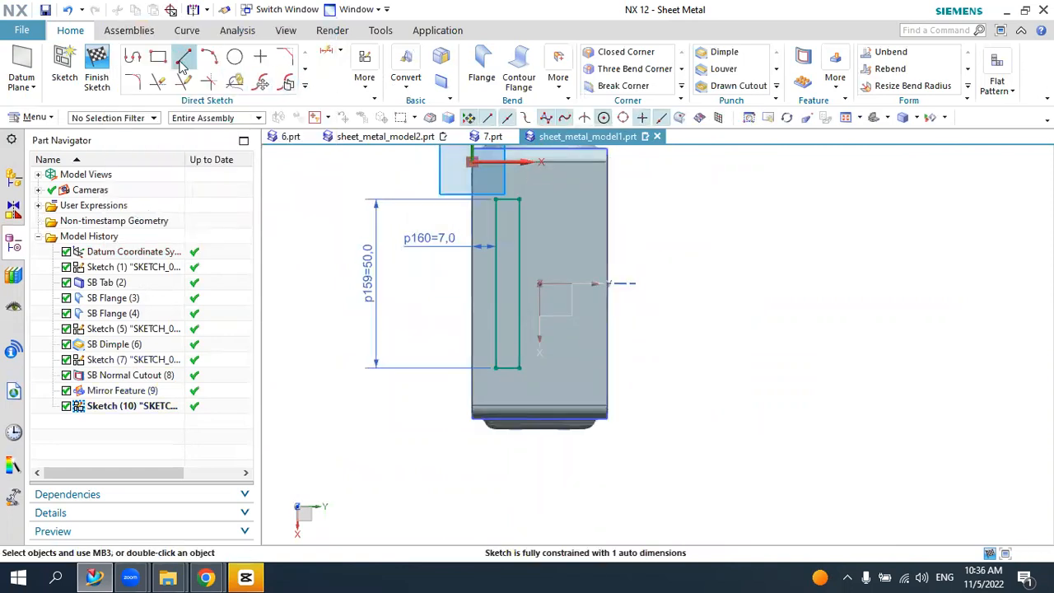
left_click(211, 59)
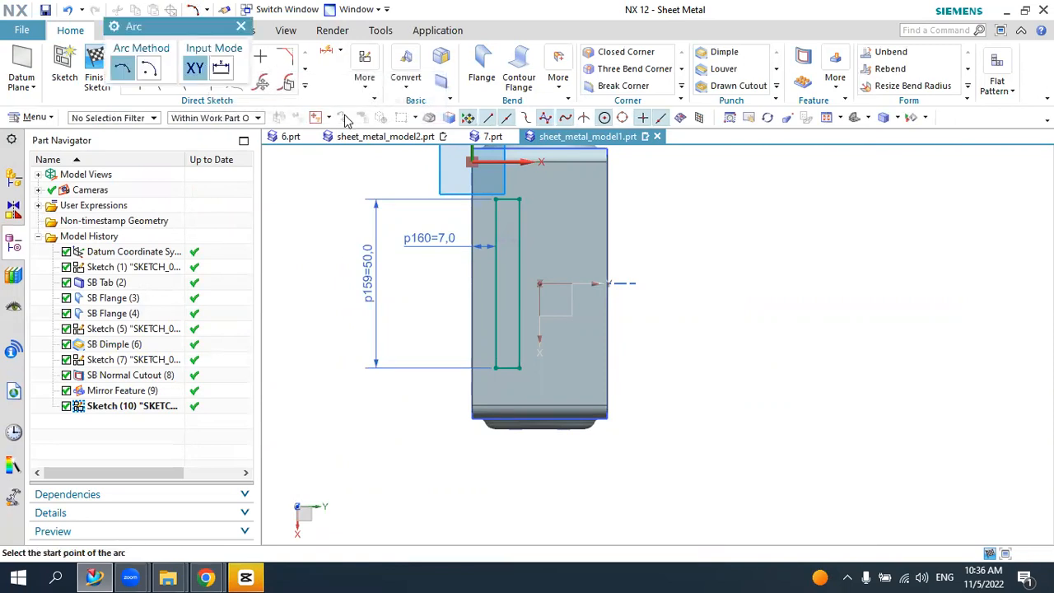
scroll(478, 177, "up", 2)
scroll(510, 204, "up", 2)
left_click(510, 223)
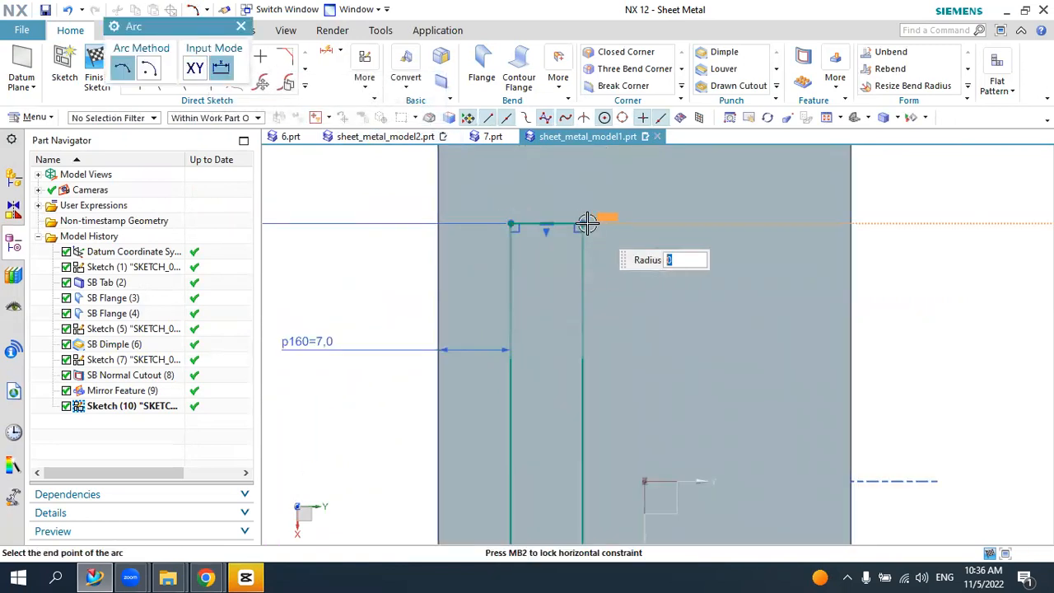
left_click(584, 224)
left_click(546, 177)
scroll(546, 174, "down", 5)
scroll(548, 348, "up", 2)
scroll(549, 347, "up", 2)
left_click(500, 371)
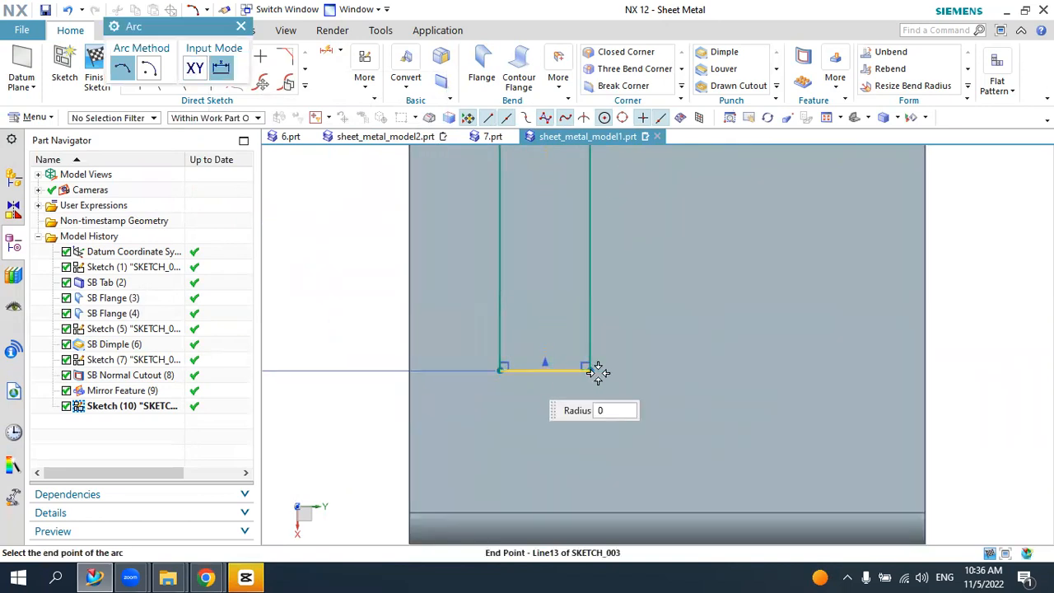
left_click(593, 370)
left_click(545, 413)
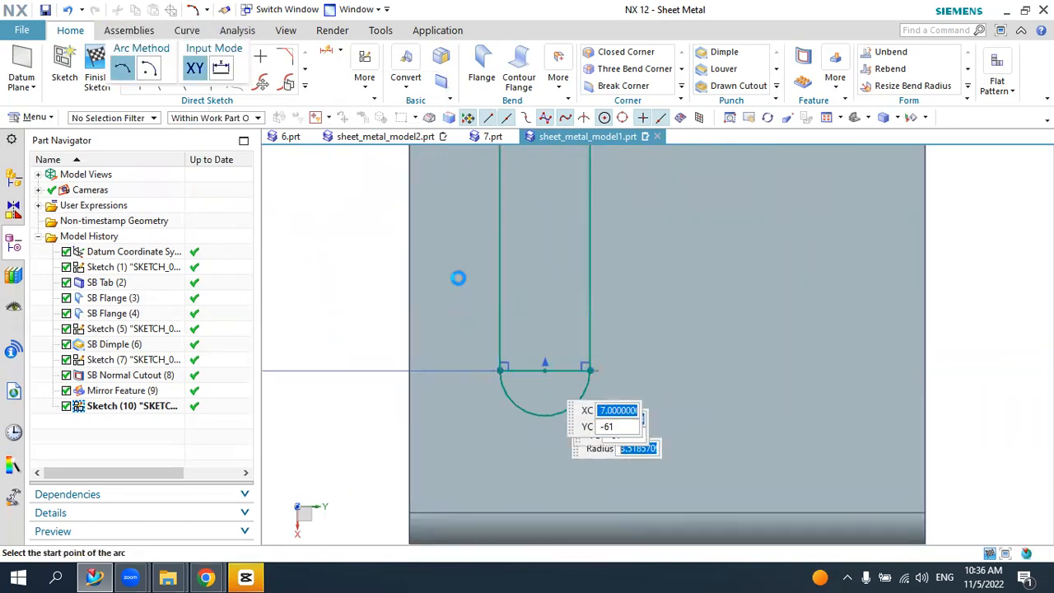
key("Escape")
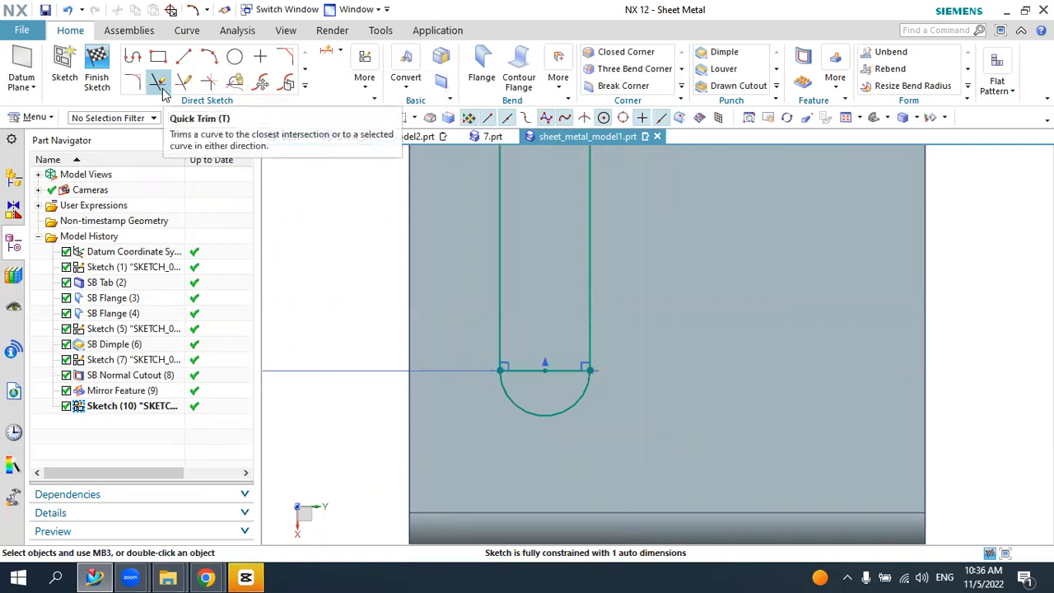
- Trim away the rectangle's two short sides with Quick Trim, leaving a closed slot outline
left_click(159, 83)
scroll(467, 386, "down", 3)
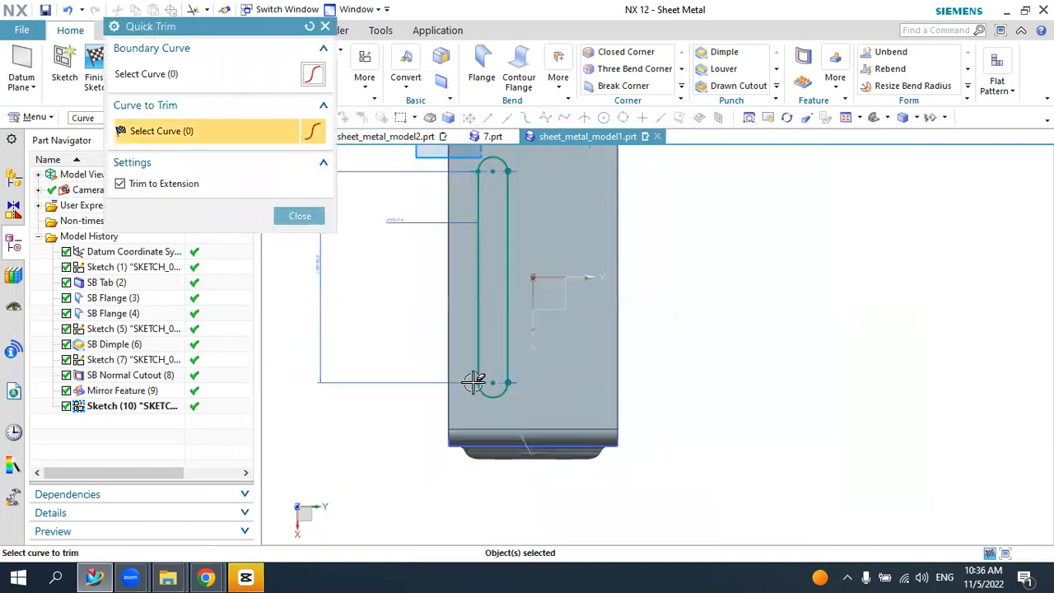
left_click(300, 215)
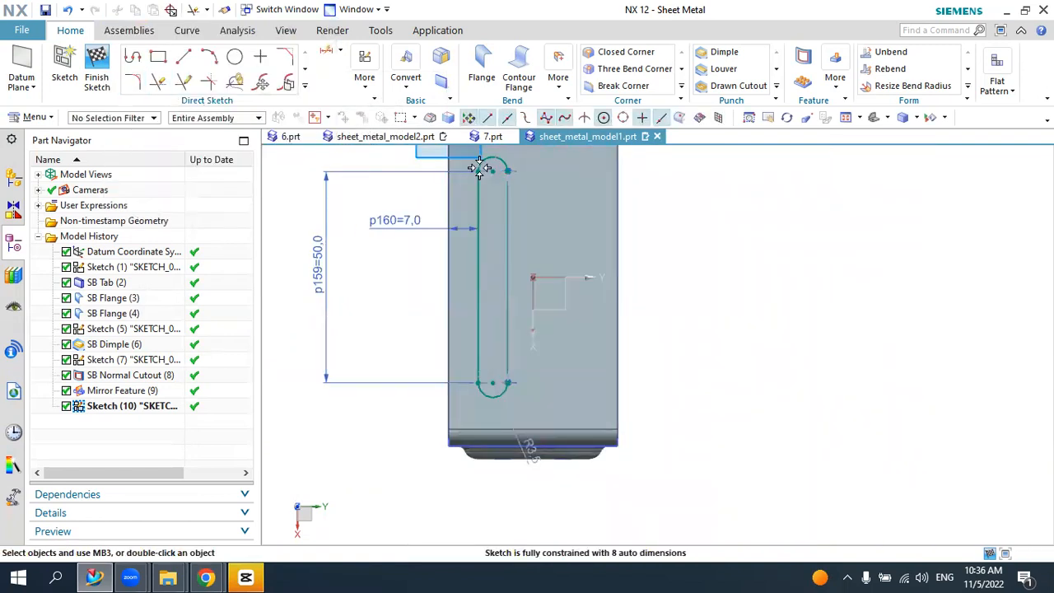
- Mirror the slot's four curves about the datum X axis to the tab's other half and finish the sketch
left_click(306, 87)
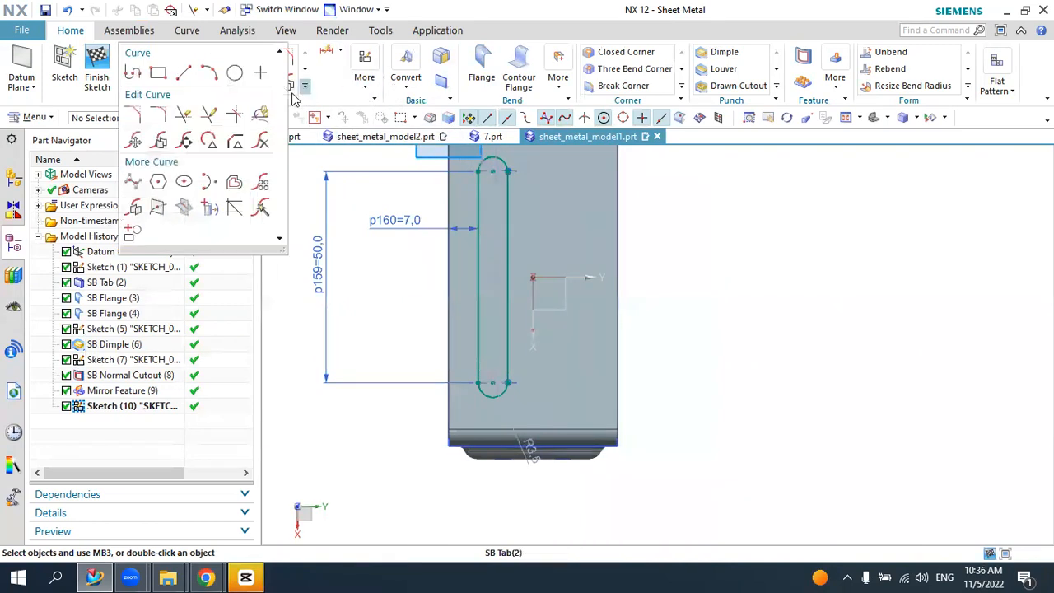
left_click(135, 210)
left_click(484, 202)
middle_click(421, 205)
left_click(544, 336)
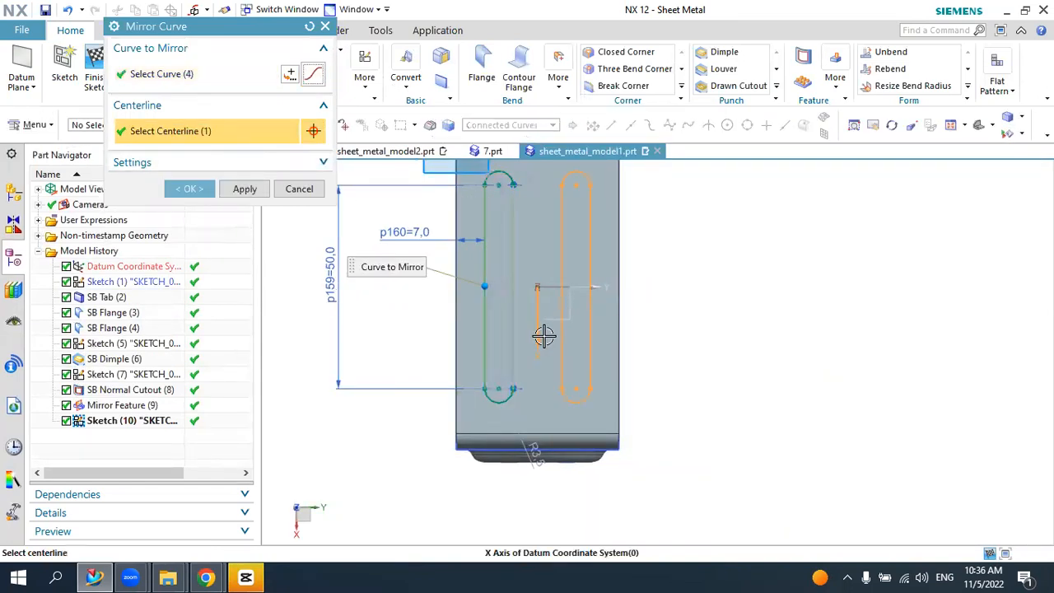
left_click(188, 189)
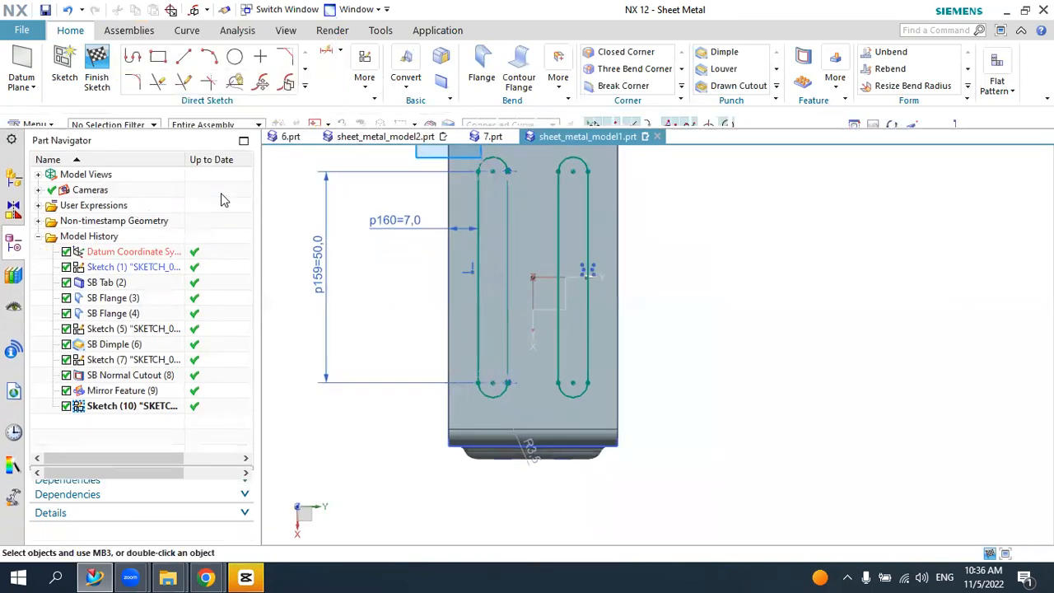
left_click(97, 66)
- Create an outward dimple from the original slot with 2 mm depth, 0° side angle, Inside depth reference and Material Outside walls
mouse_move(565, 268)
middle_mouse_down()
mouse_move(593, 272)
mouse_move(544, 268)
mouse_move(565, 269)
mouse_move(559, 262)
middle_mouse_up()
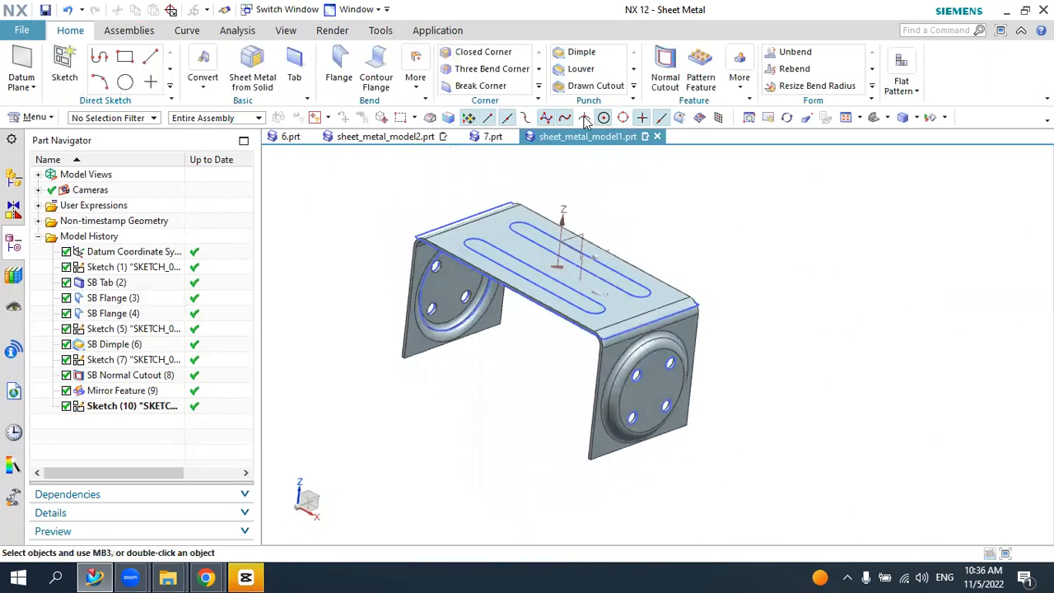
left_click(580, 51)
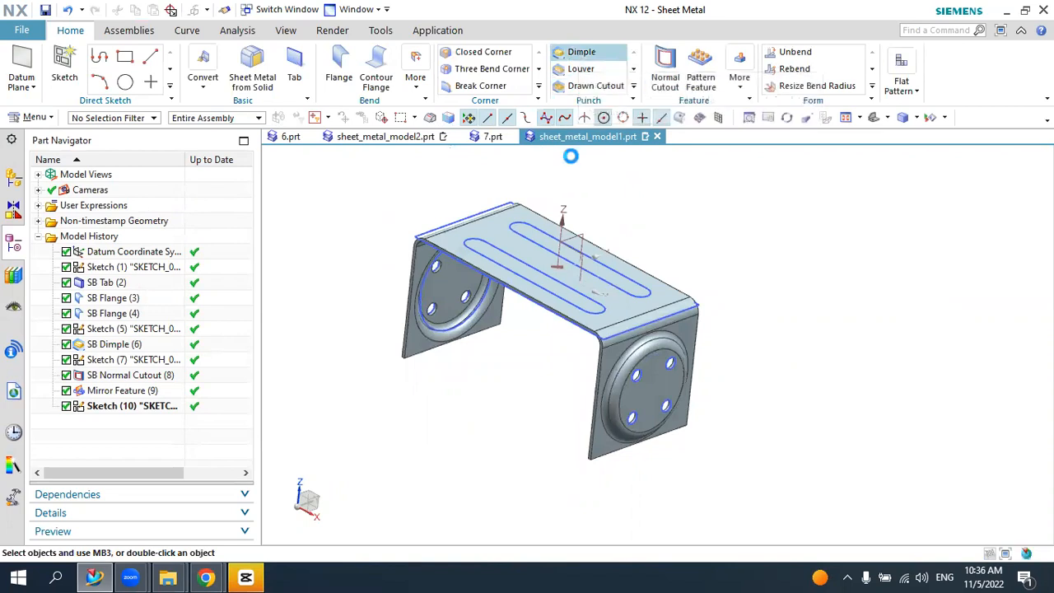
scroll(486, 247, "up", 3)
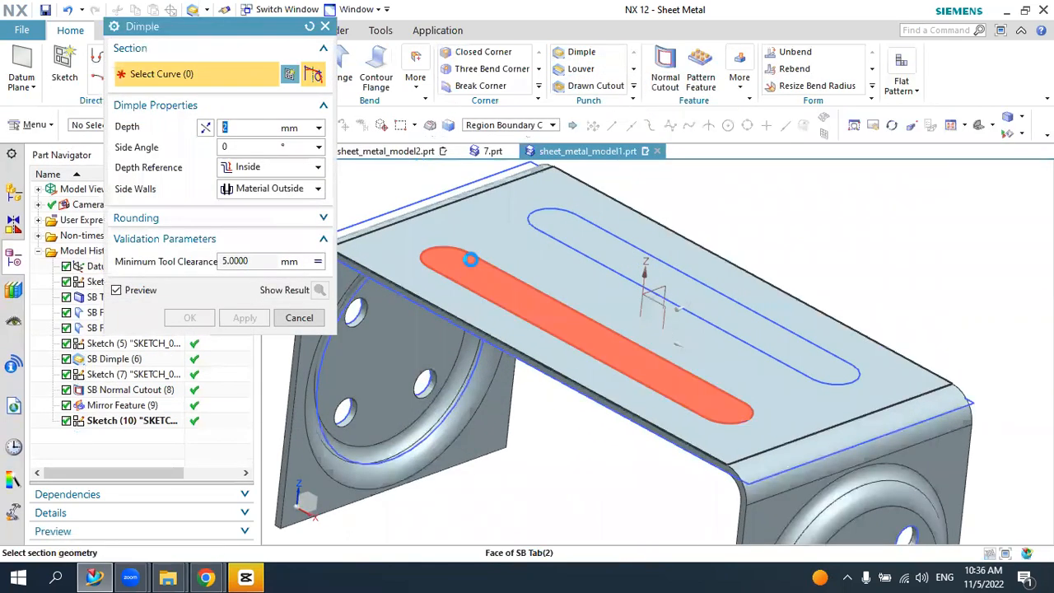
left_click(476, 255)
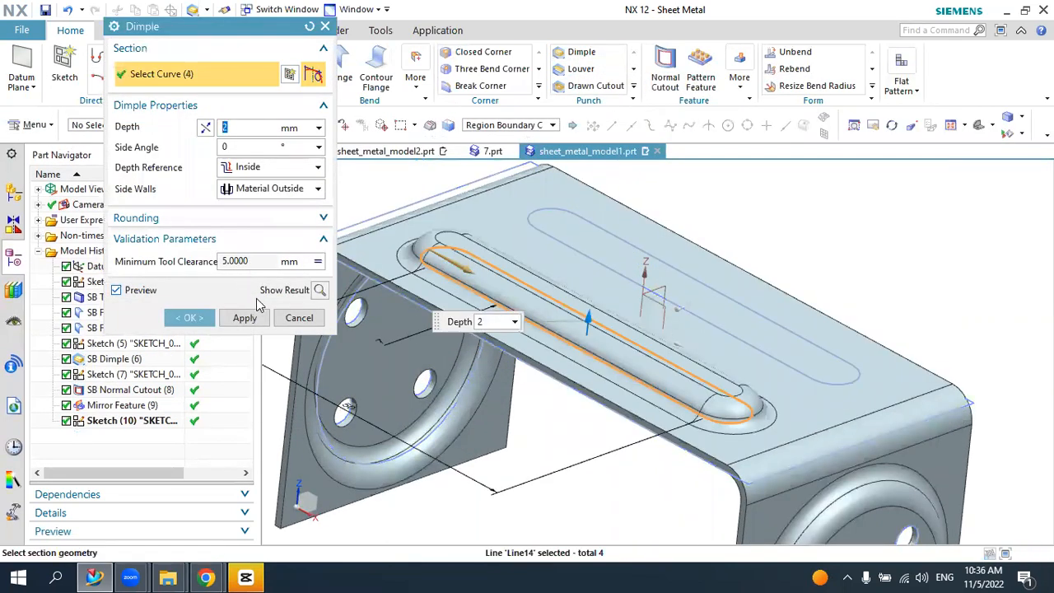
left_click(247, 319)
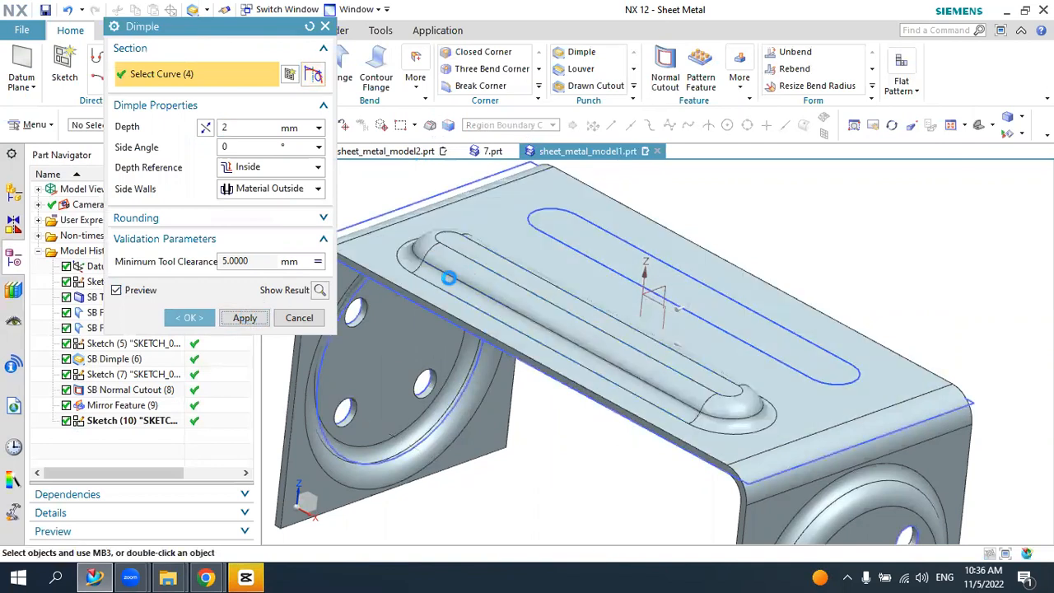
- Create a matching 2 mm deep dimple from the mirrored slot with the same settings and end the Dimple command
left_click(549, 233)
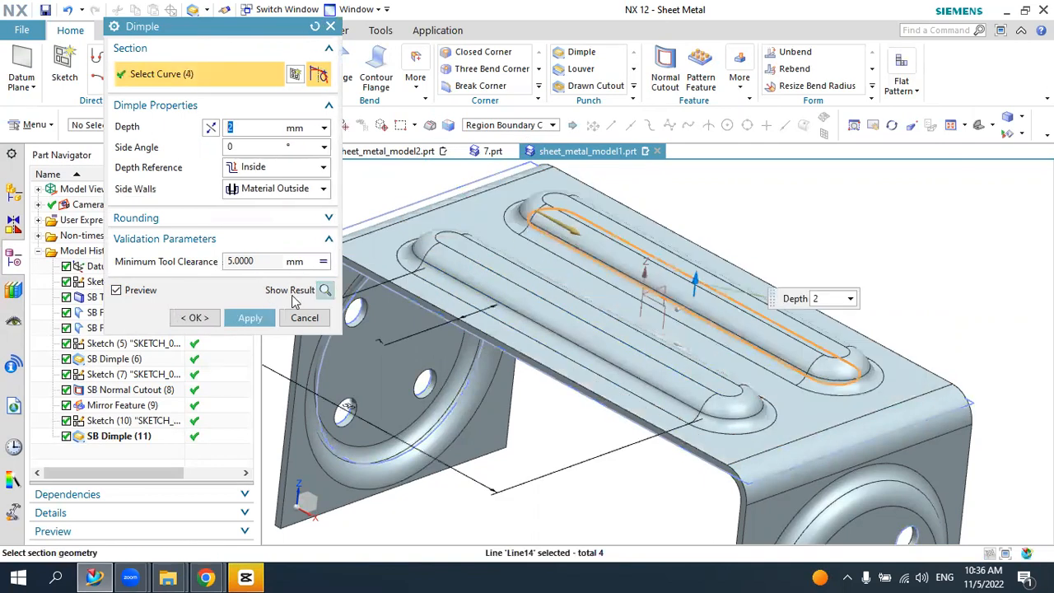
left_click(256, 322)
scroll(470, 285, "down", 4)
middle_click_drag(512, 281, 400, 291)
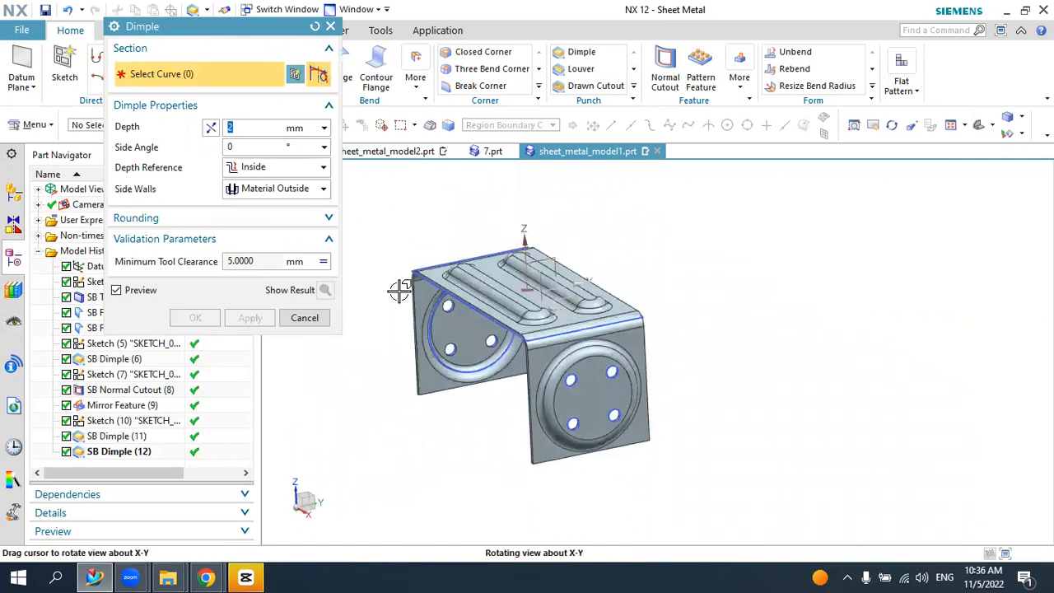
left_click(305, 319)
- Start a sketch on the flat top face of the first slot-shaped dimple on the base tab
scroll(502, 267, "up", 3)
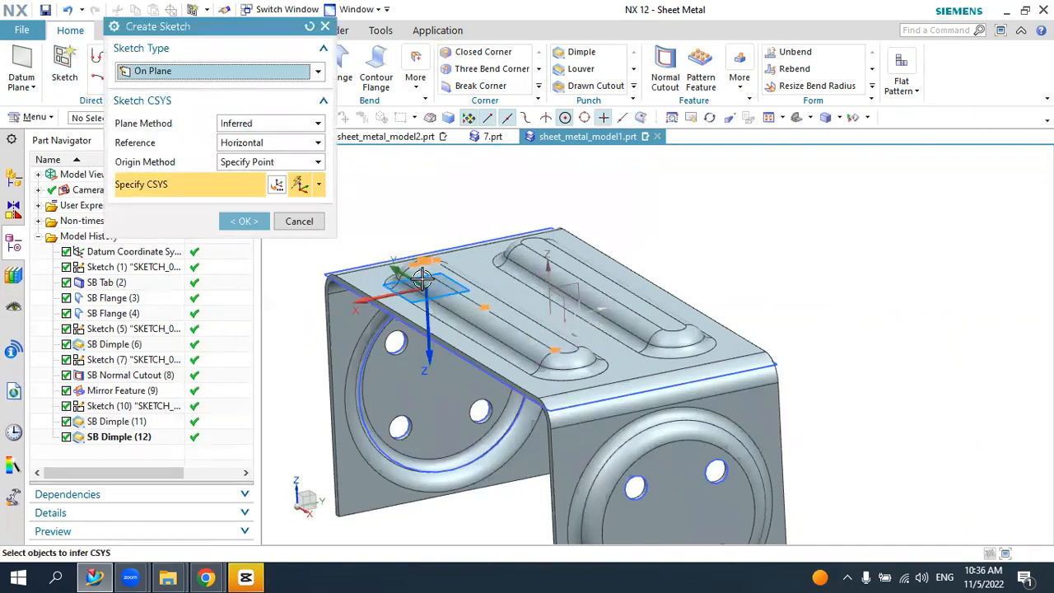
scroll(441, 269, "up", 2)
left_click(430, 280)
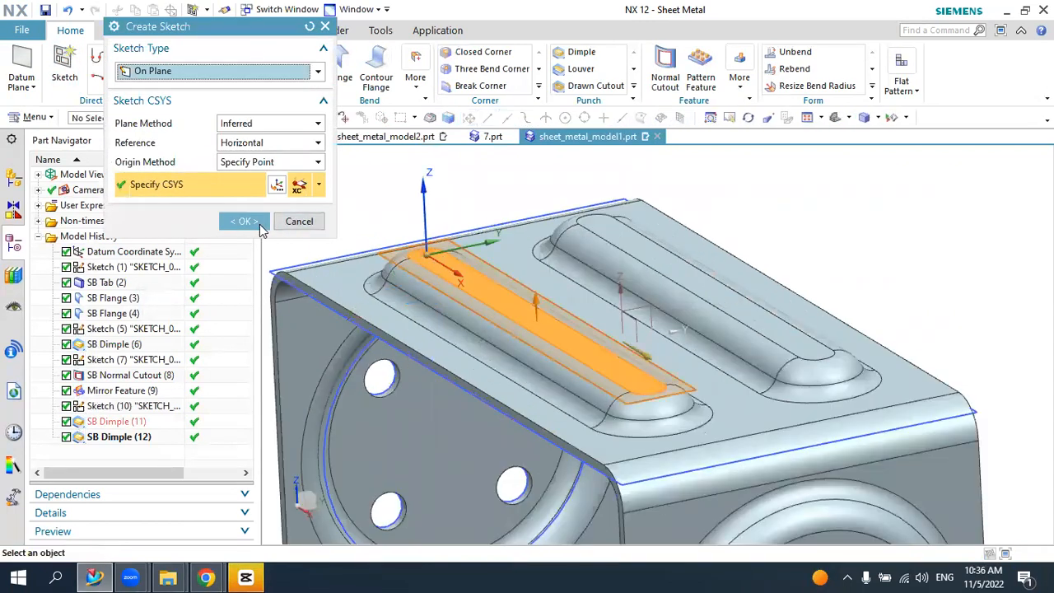
left_click(254, 221)
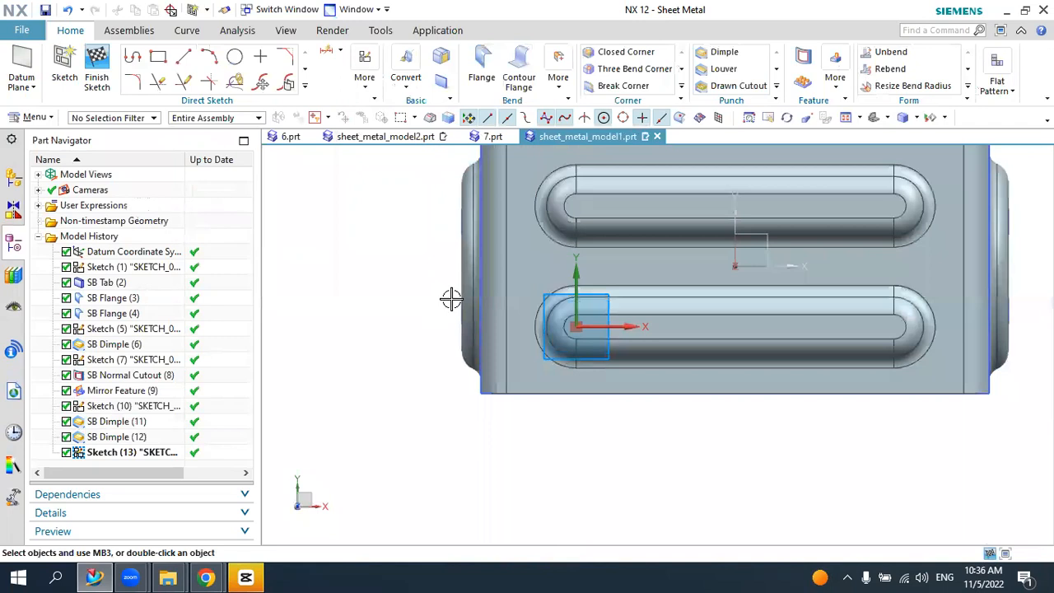
- Project the inner top-face outlines of both slot-shaped dimples into the sketch and finish the sketch
left_click(307, 86)
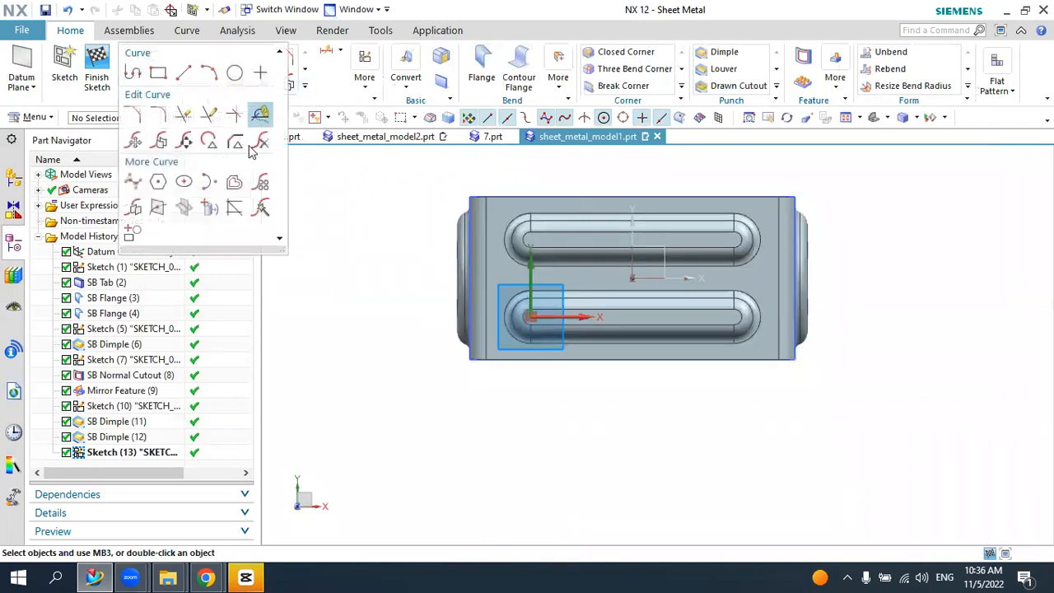
left_click(210, 208)
scroll(635, 315, "up", 3)
scroll(632, 320, "down", 1)
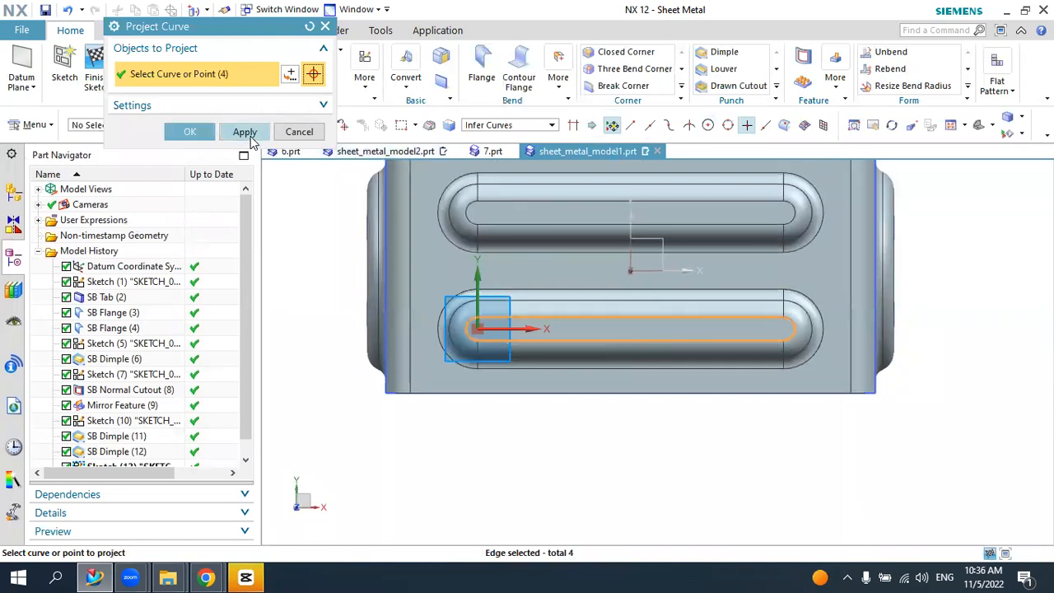
left_click(250, 137)
left_click(489, 207)
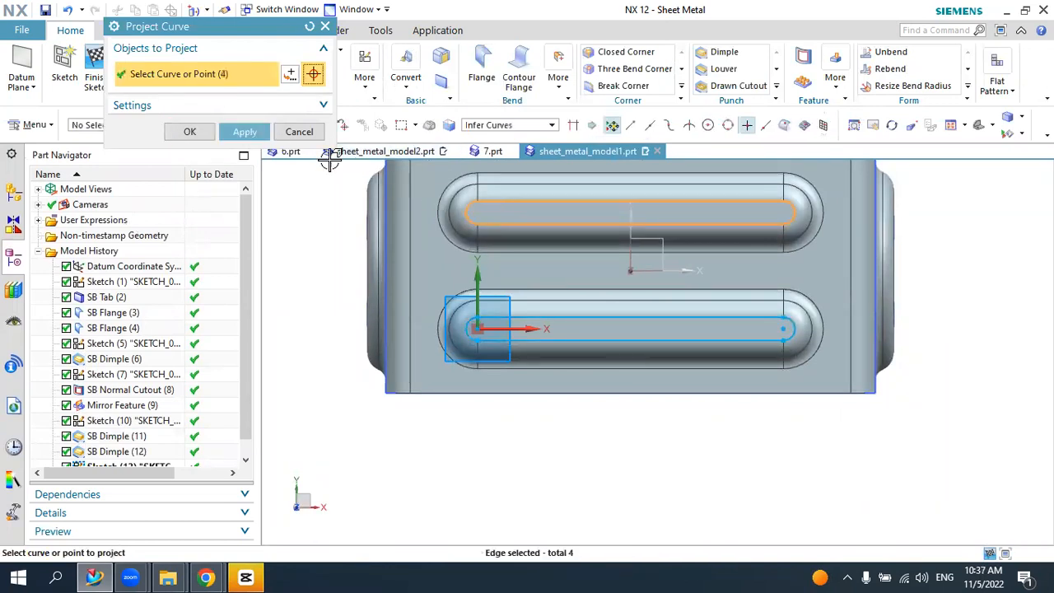
left_click(205, 135)
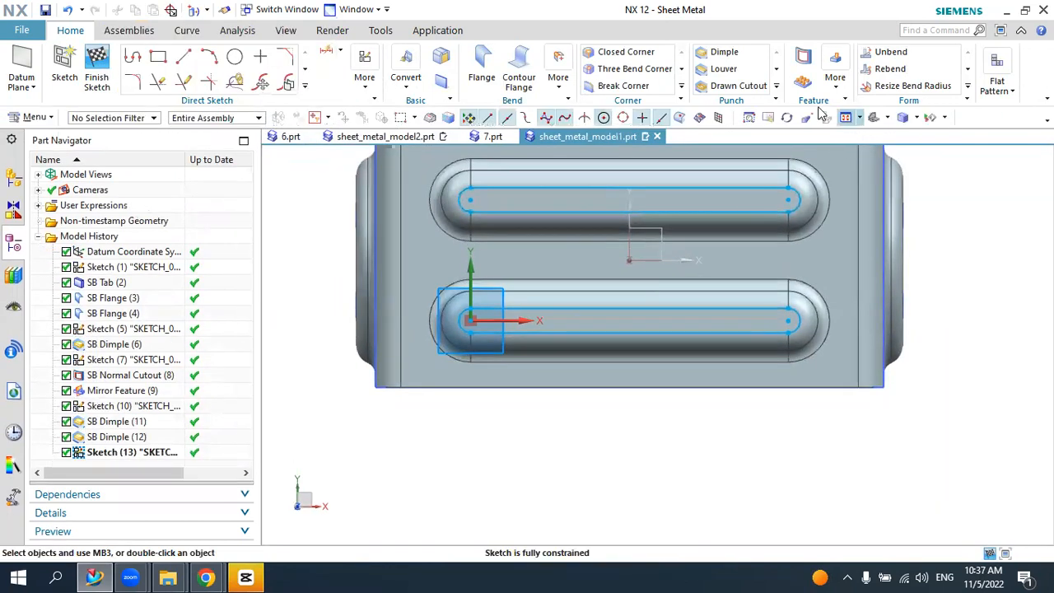
left_click(98, 64)
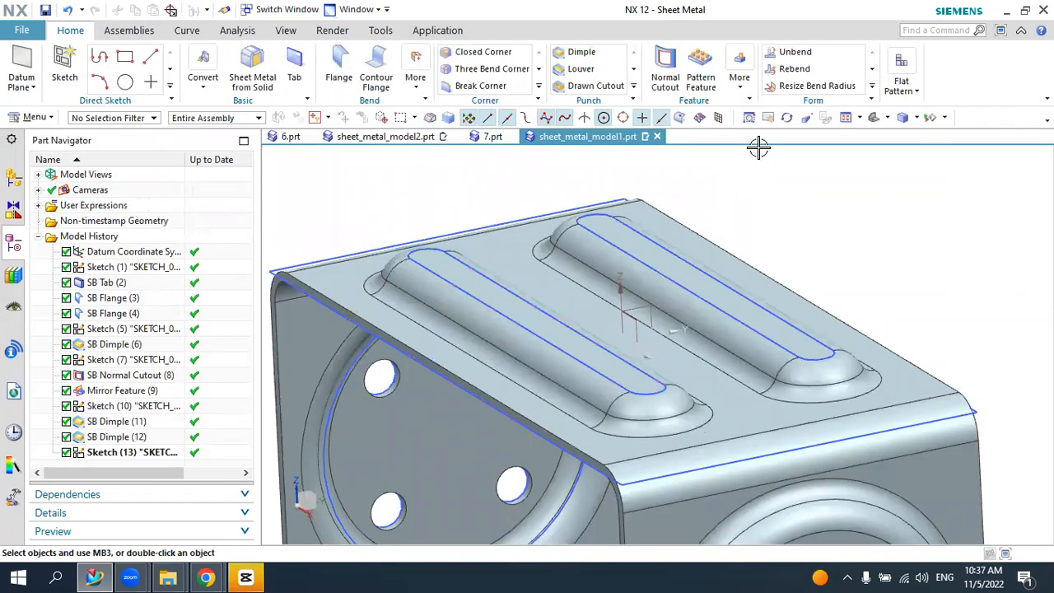
- Create a Normal Cutout through both dimple tops from the two slot outlines with the Thickness cut method and 20 mm depth
left_click(665, 73)
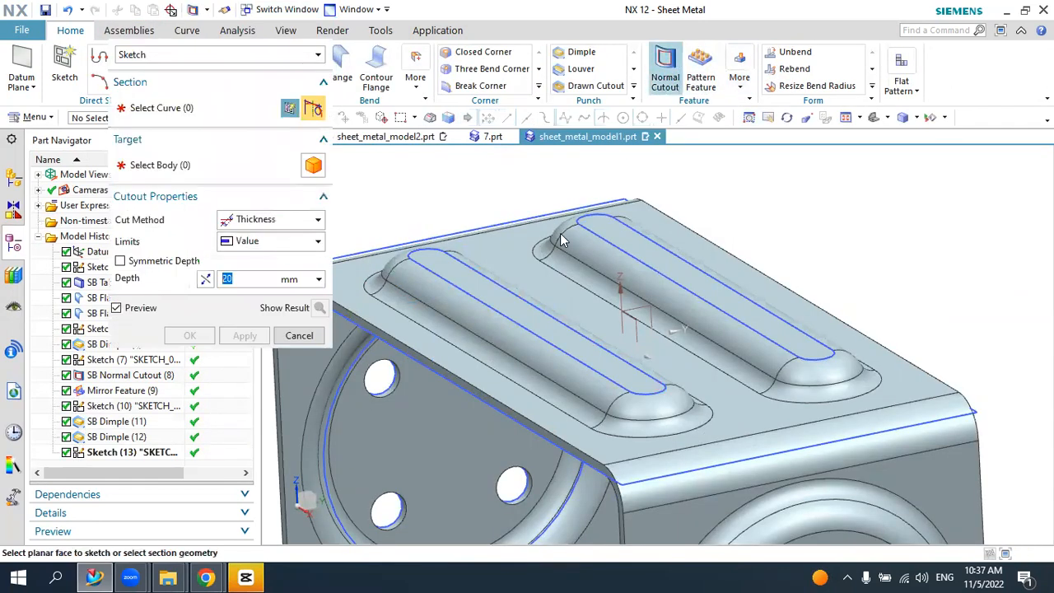
left_click(450, 269)
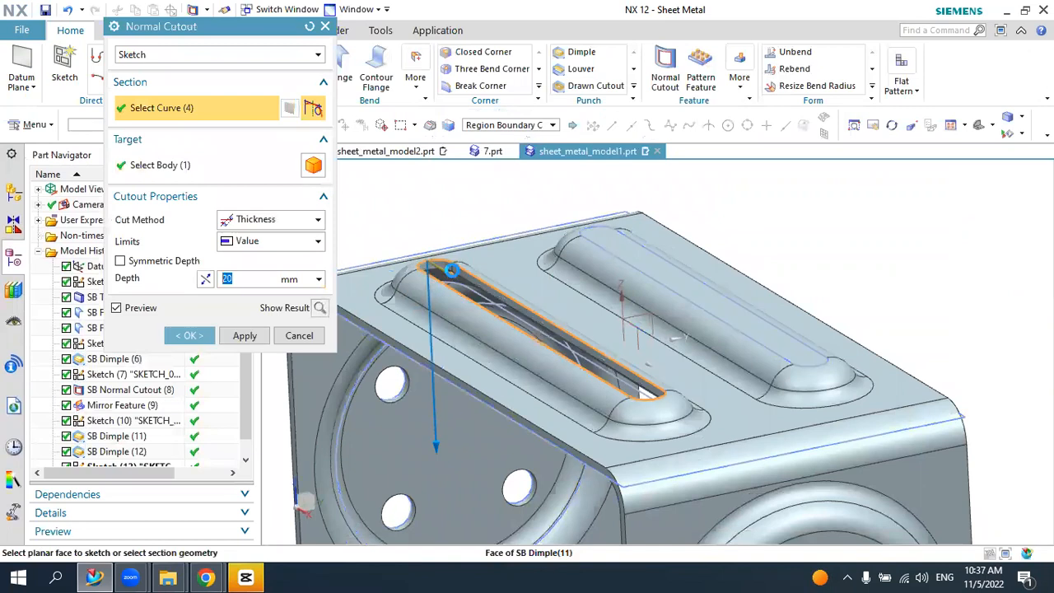
left_click(612, 244)
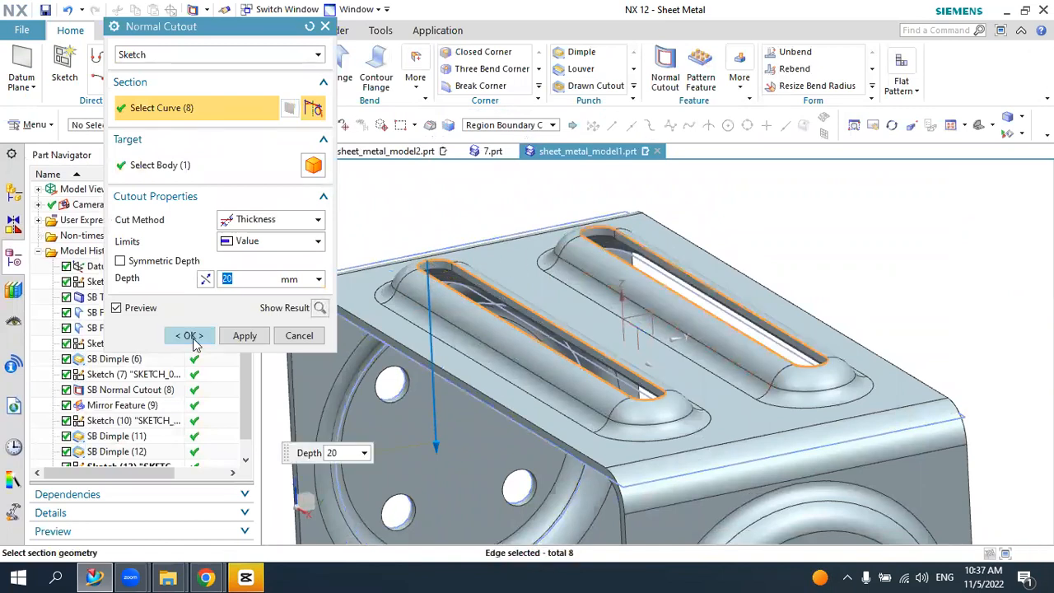
left_click(192, 337)
- Hide all sketches of the bracket so only the body and datum coordinate system are displayed
middle_click_drag(793, 211, 746, 272)
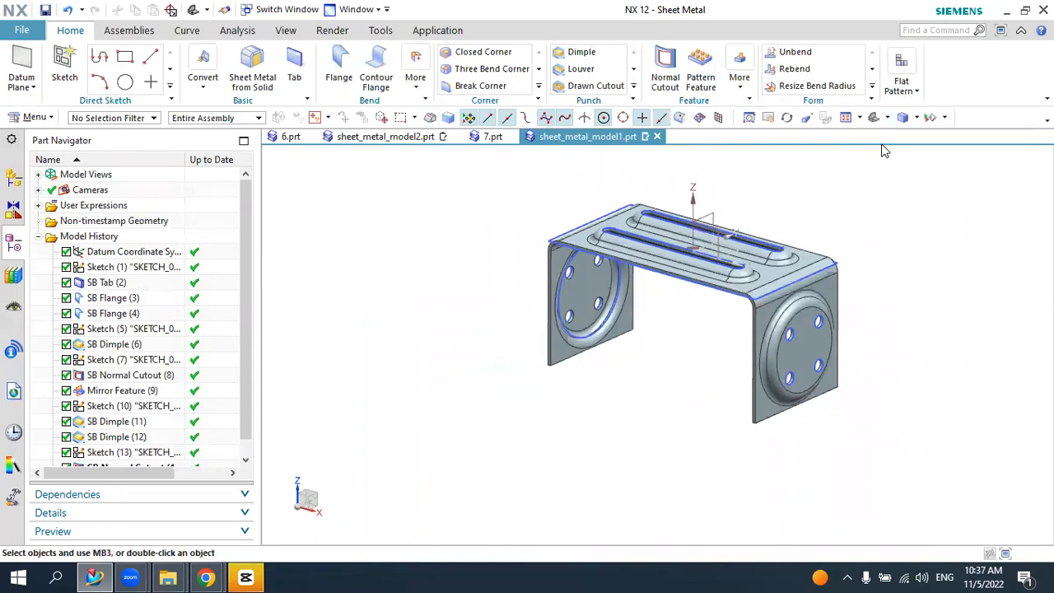
left_click(930, 117)
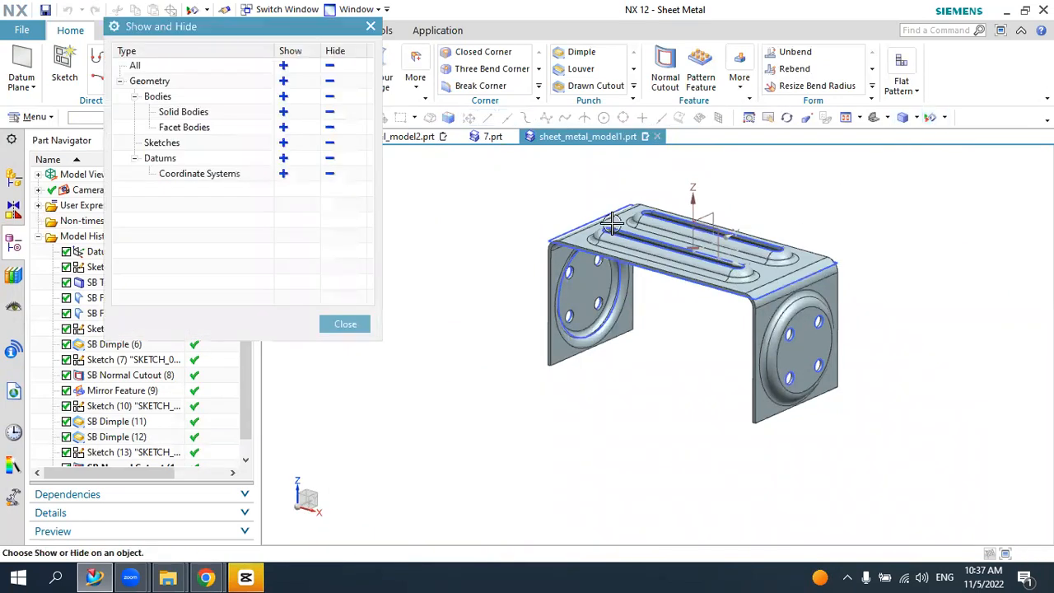
left_click(330, 142)
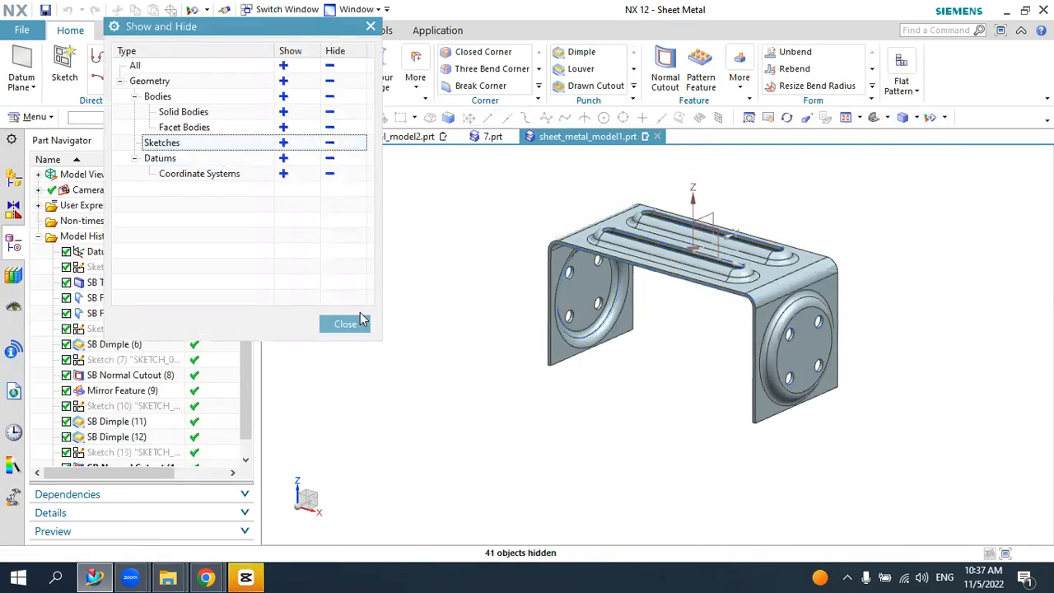
left_click(345, 324)
- Review the completed bracket and open reference part 8 from the 4_Sheet metal folder
mouse_move(604, 290)
middle_mouse_down()
mouse_move(560, 287)
mouse_move(595, 291)
middle_mouse_up()
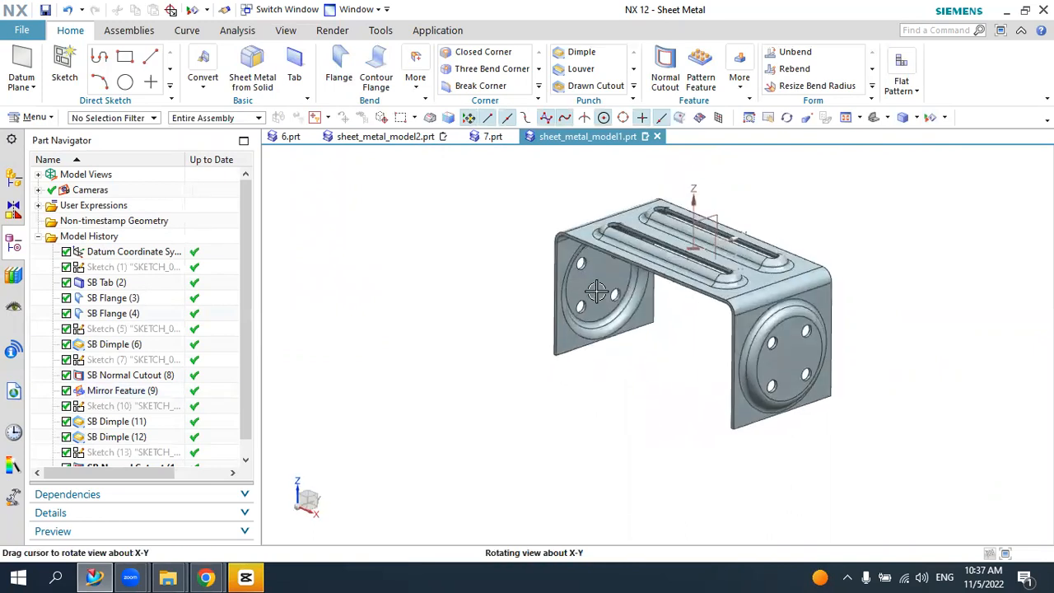
scroll(728, 213, "down", 3)
scroll(728, 213, "up", 3)
middle_click_drag(683, 266, 700, 282)
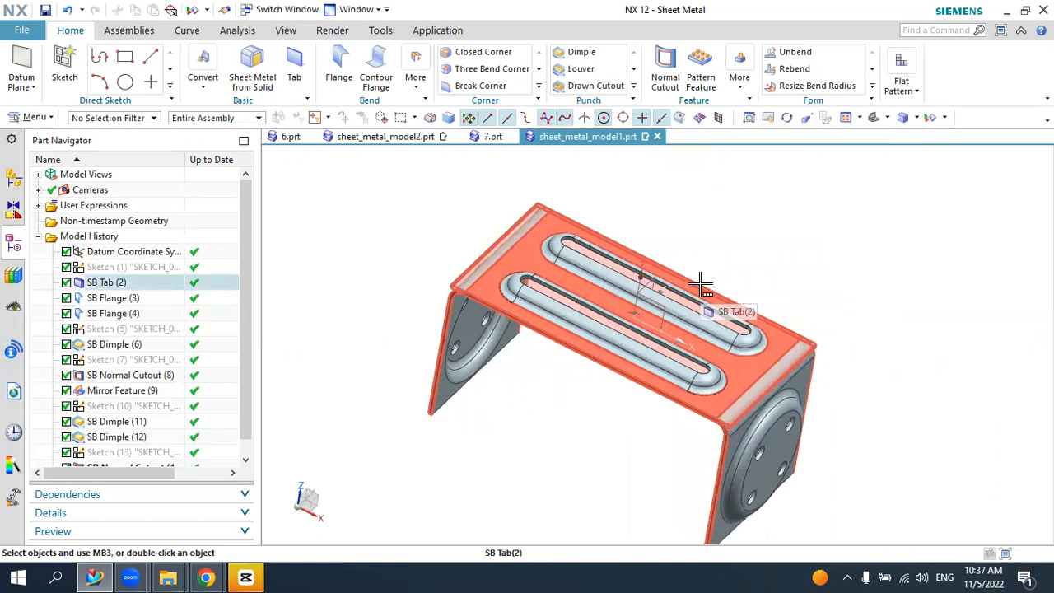
left_click(23, 32)
left_click(42, 76)
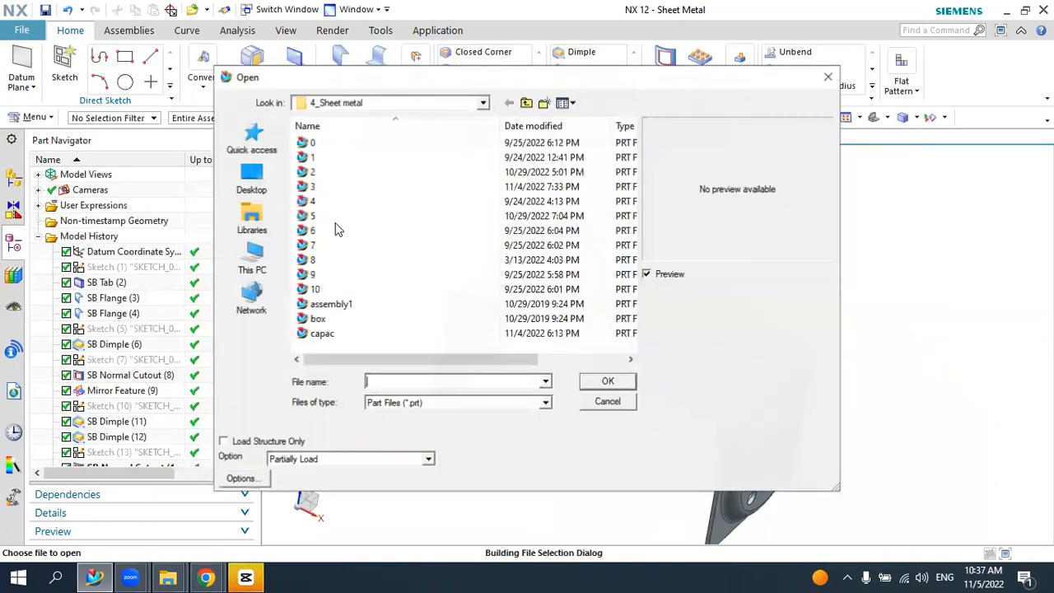
left_click(313, 246)
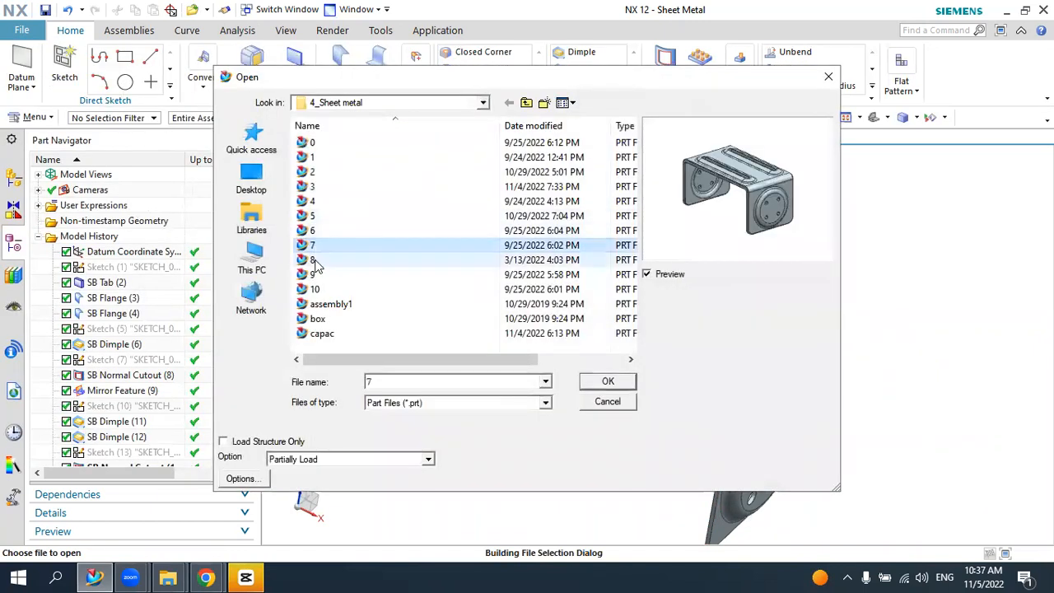
left_click(316, 262)
left_click(611, 382)
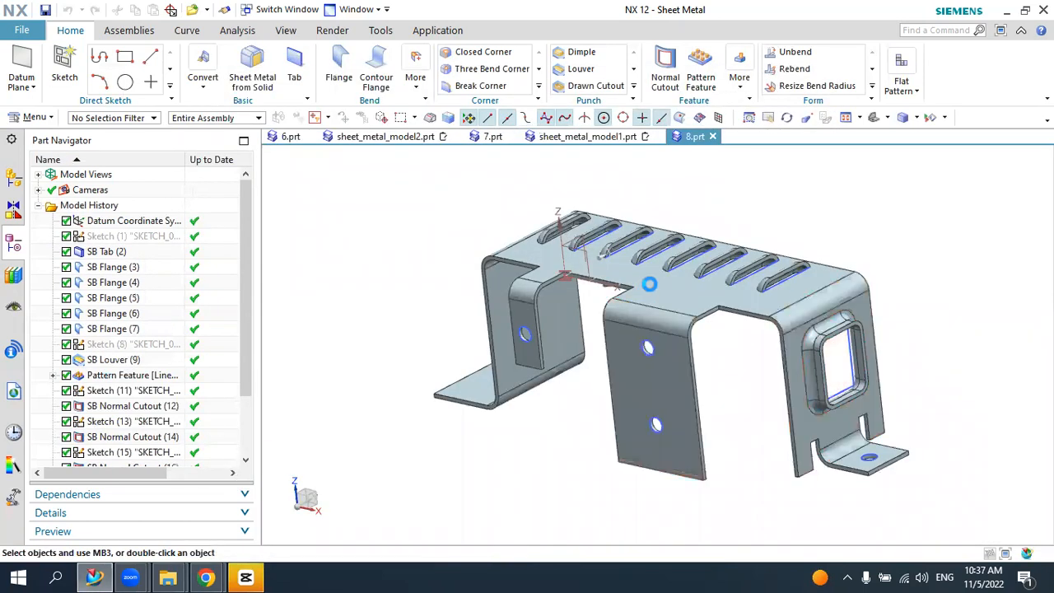
- Examine the reference bracket's flanges, louver row, holes, corner notches and rectangular drawn cutout from several sides
middle_click_drag(711, 322, 643, 322)
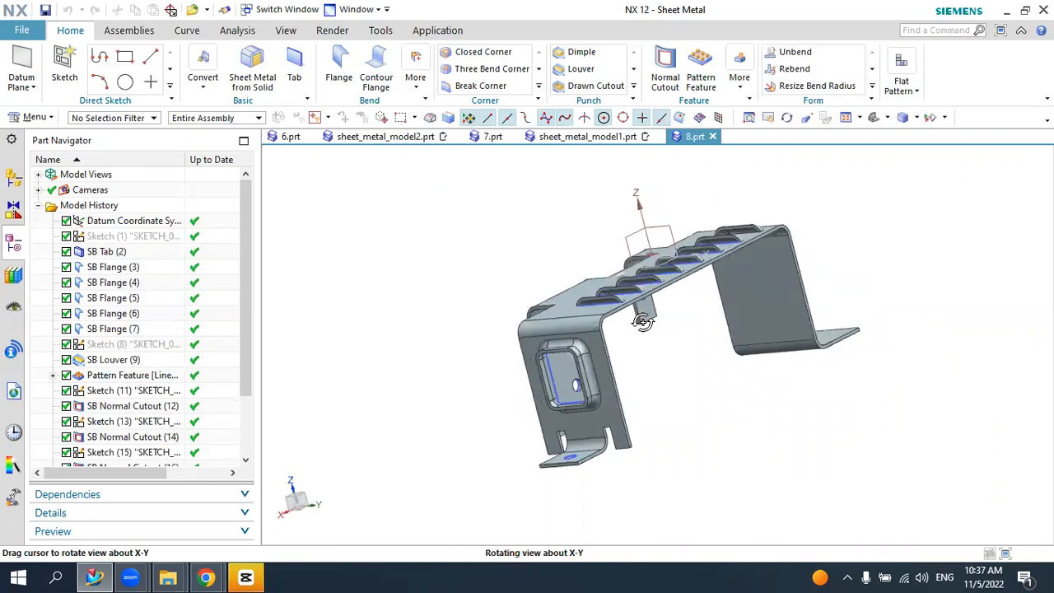
middle_click_drag(643, 322, 683, 340)
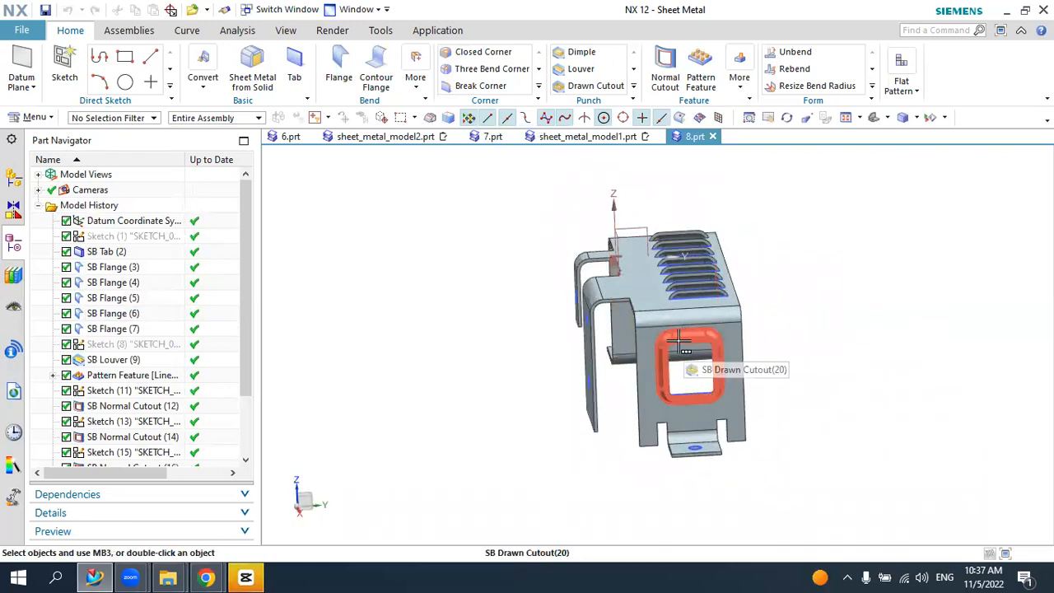
scroll(700, 434, "down", 3)
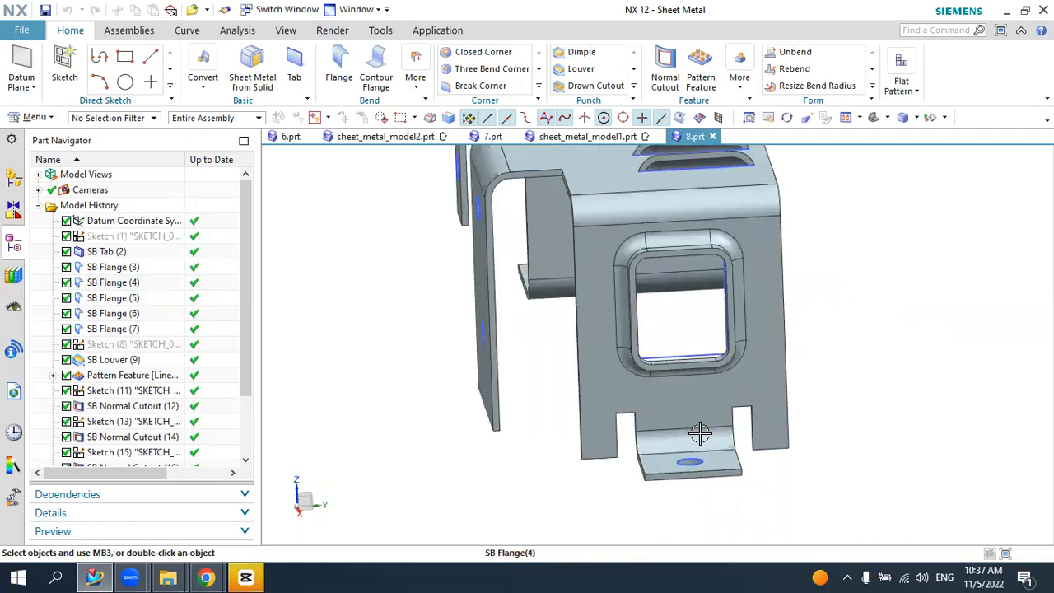
middle_click_drag(616, 416, 690, 401)
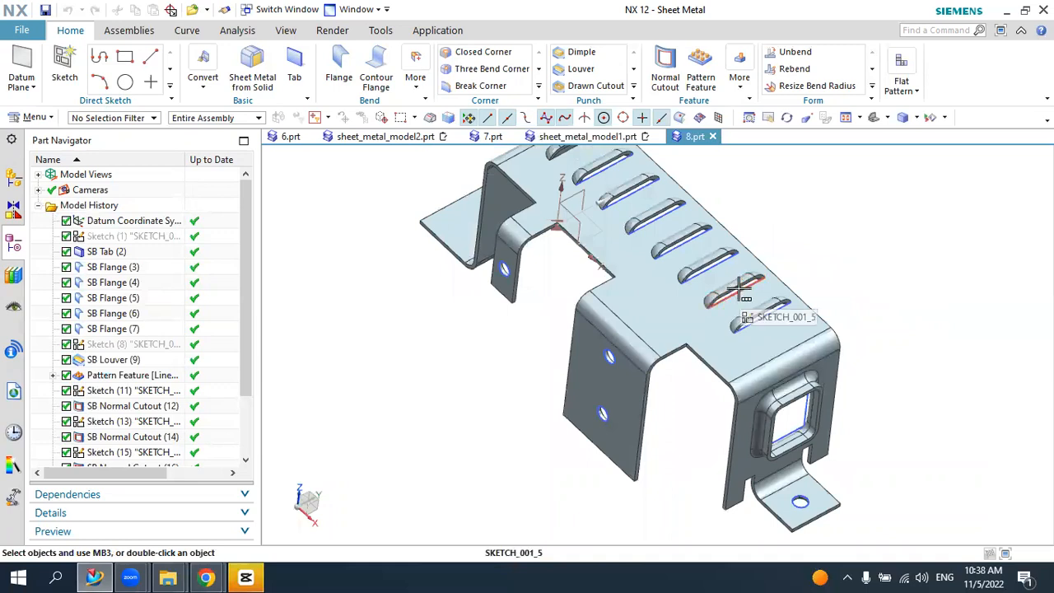
scroll(742, 290, "up", 3)
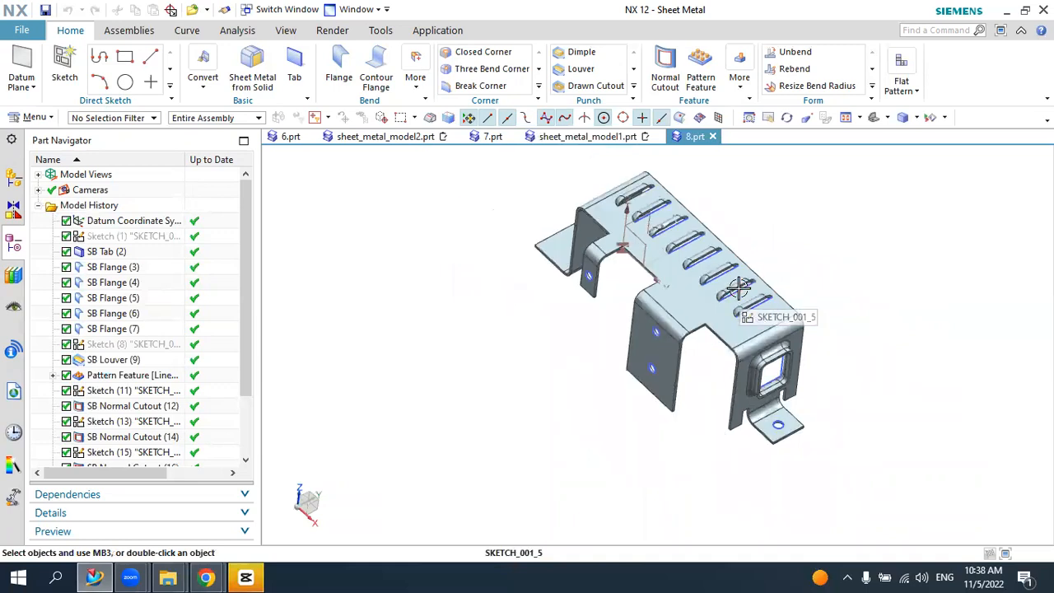
mouse_move(745, 286)
middle_mouse_down()
mouse_move(741, 271)
mouse_move(697, 281)
mouse_move(768, 264)
mouse_move(747, 300)
mouse_move(748, 291)
middle_mouse_up()
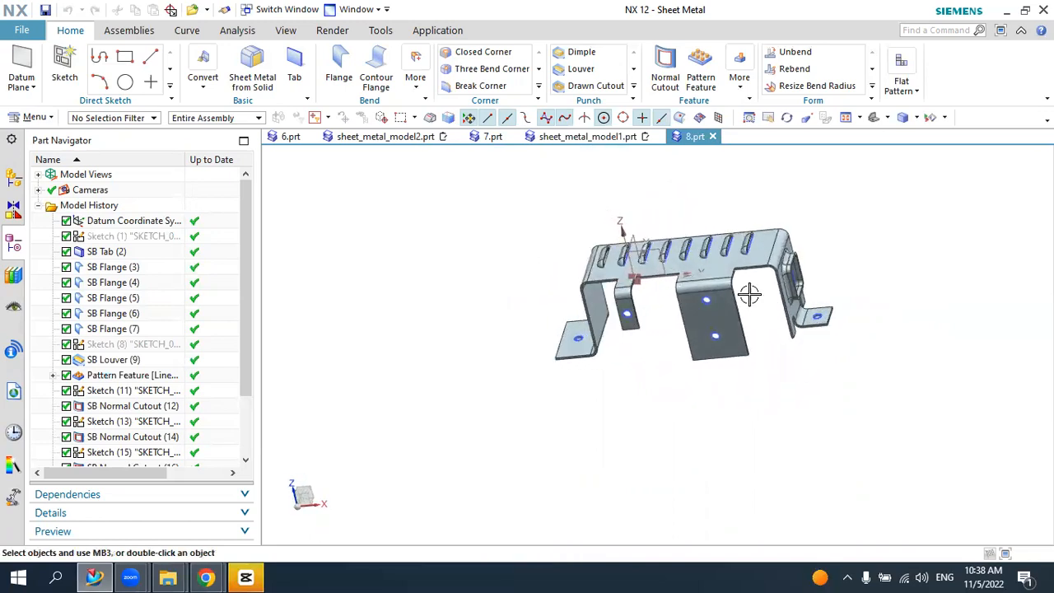
- Create a new part from the Sheet Metal template in millimetres and change its background to plain white
left_click(22, 31)
left_click(46, 57)
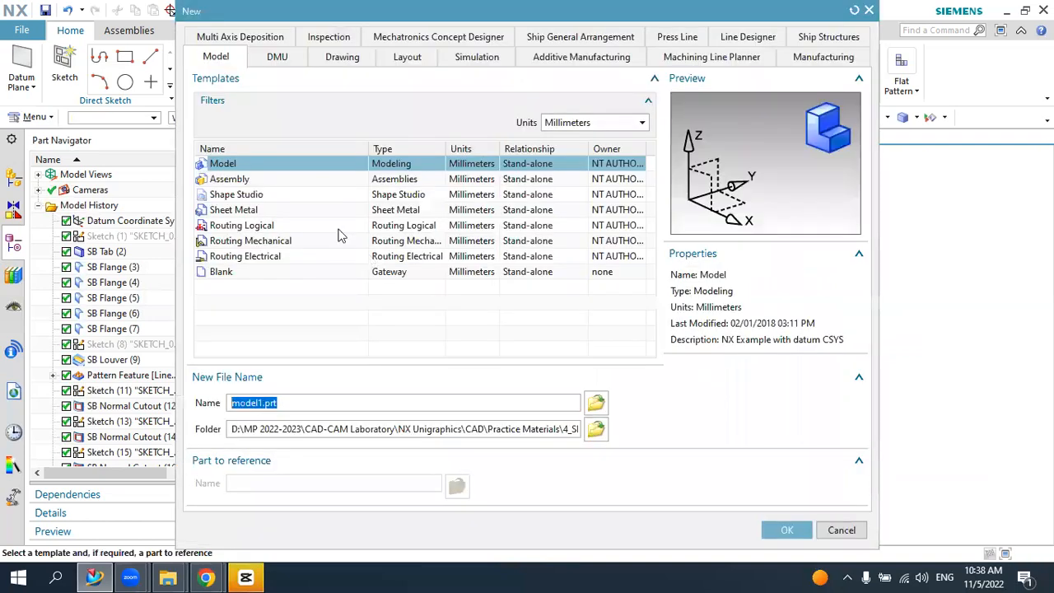
left_click(233, 210)
left_click(783, 529)
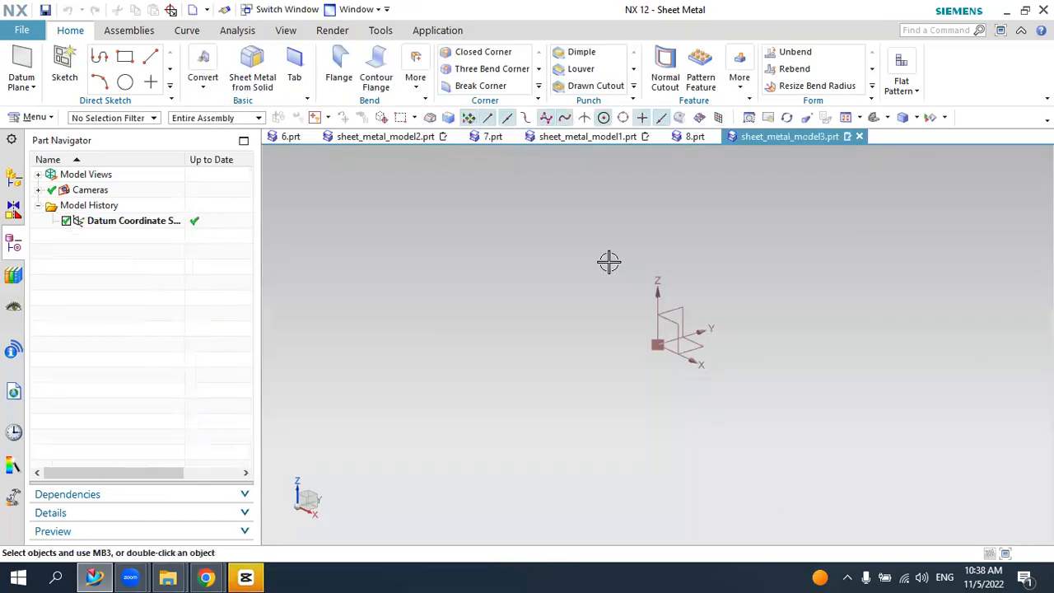
right_click(538, 243)
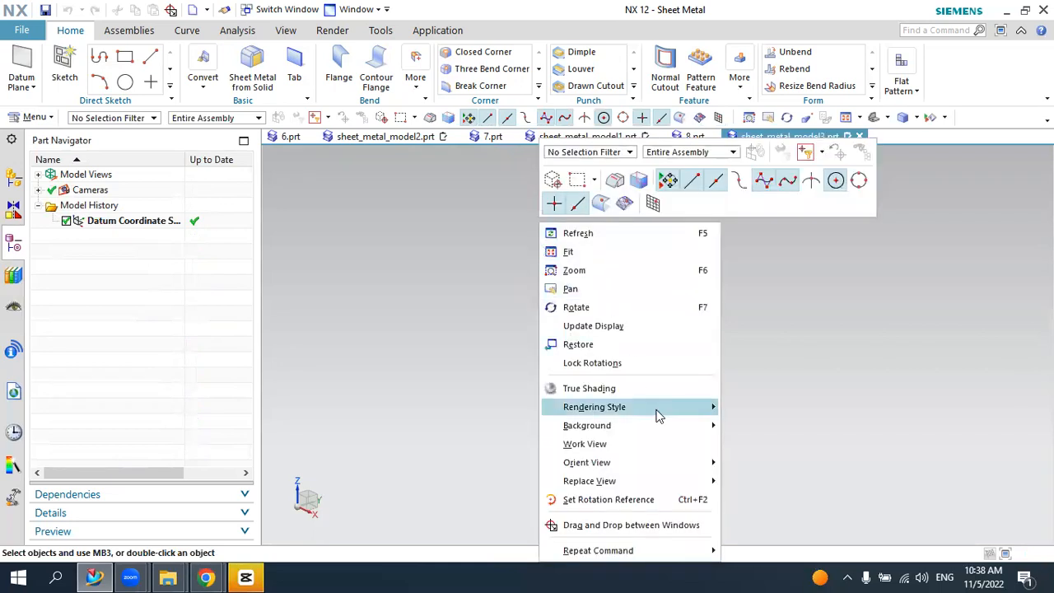
mouse_move(657, 425)
left_click(737, 426)
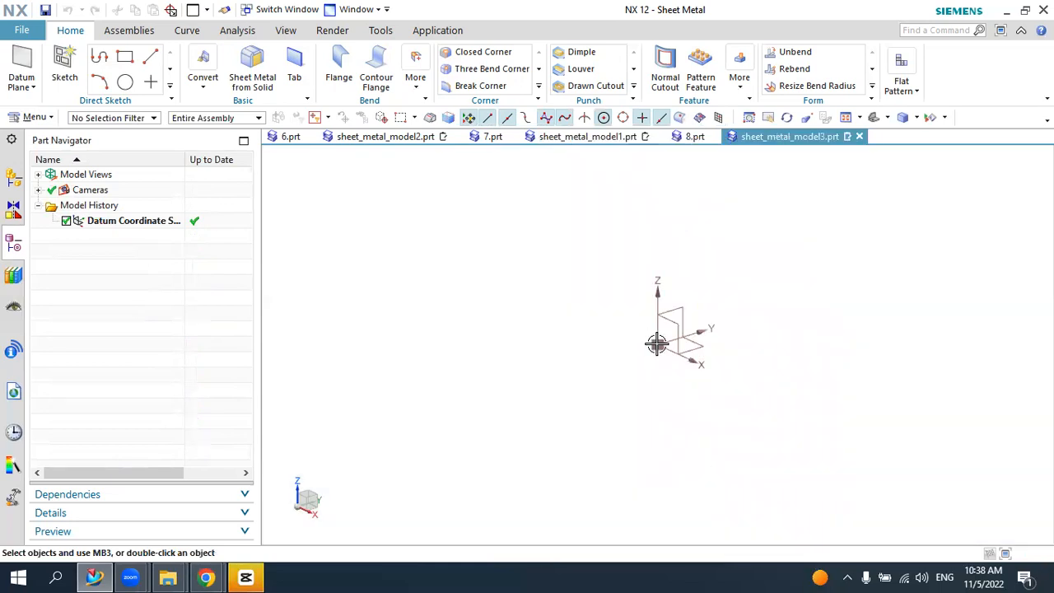
- Start a new sketch on the XY plane of the datum coordinate system
left_click(68, 57)
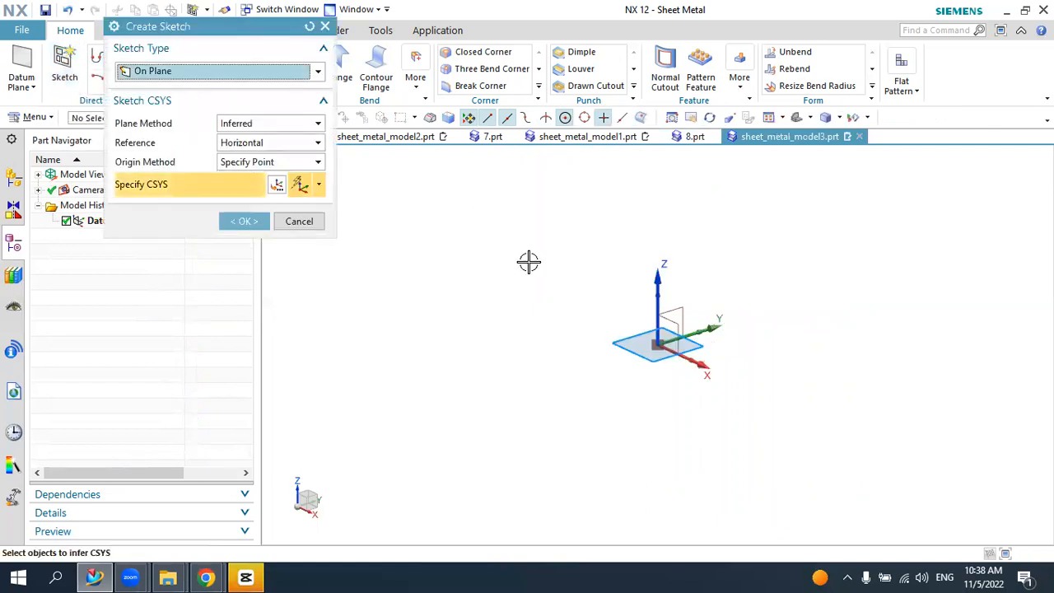
left_click(701, 345)
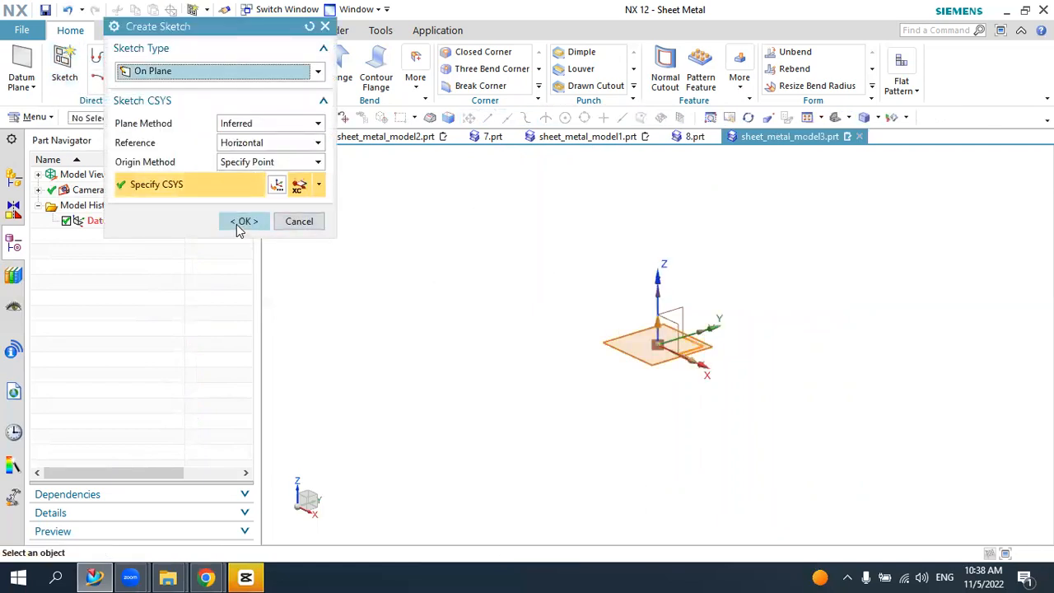
left_click(239, 224)
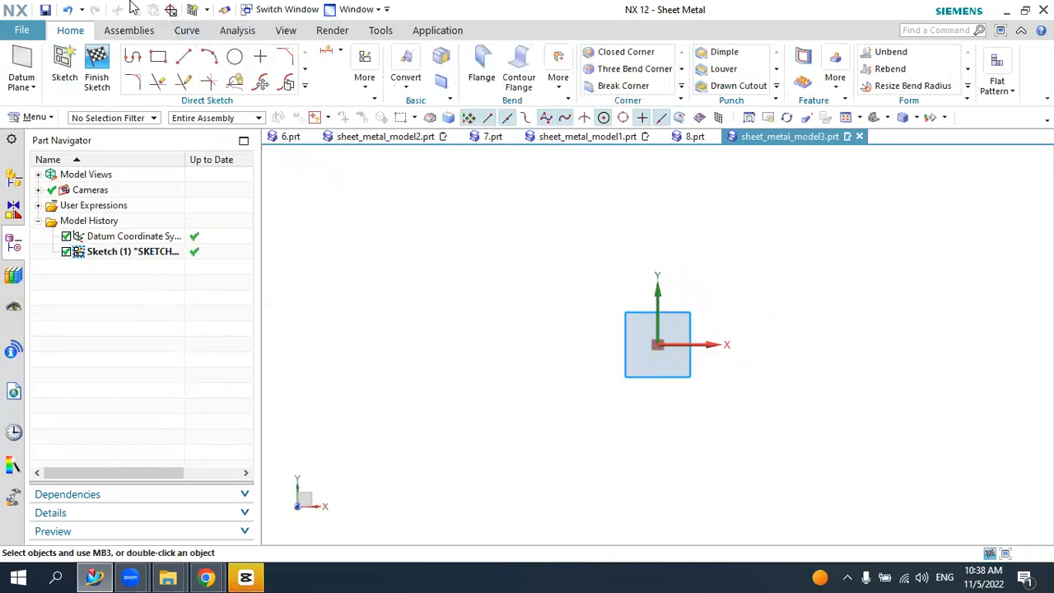
- Sketch the body's outline with the Profile tool: a top edge about 205 mm wide and two vertical sides about 61 mm high
left_click(132, 60)
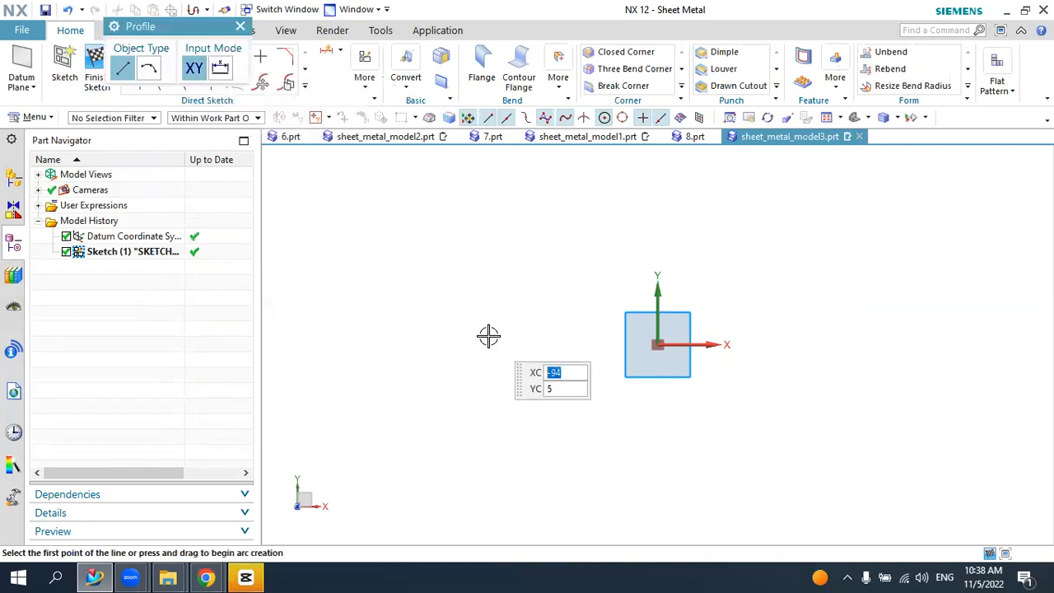
left_click(488, 335)
left_click(489, 225)
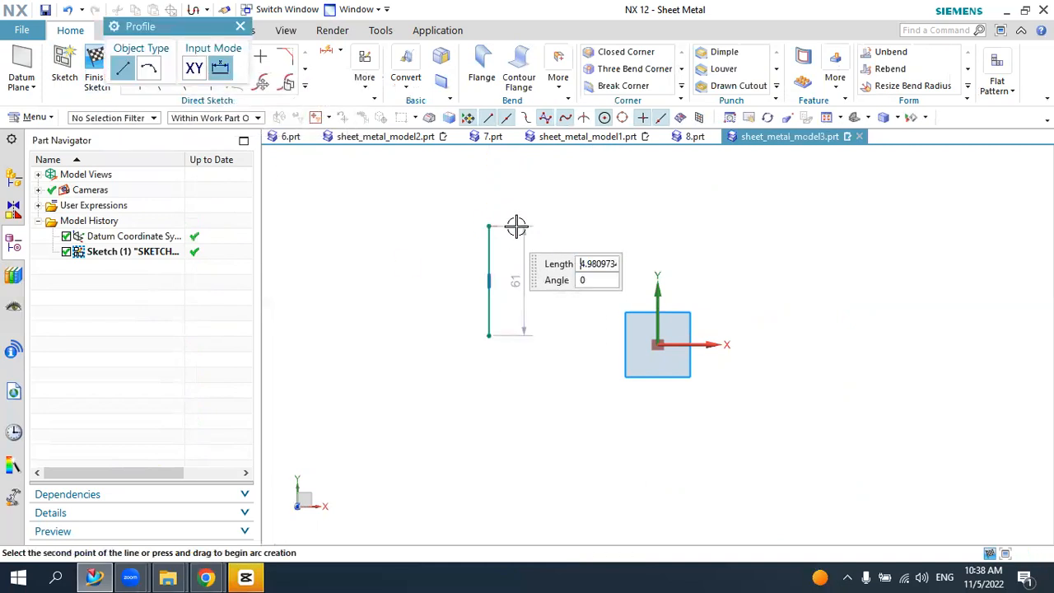
left_click(858, 226)
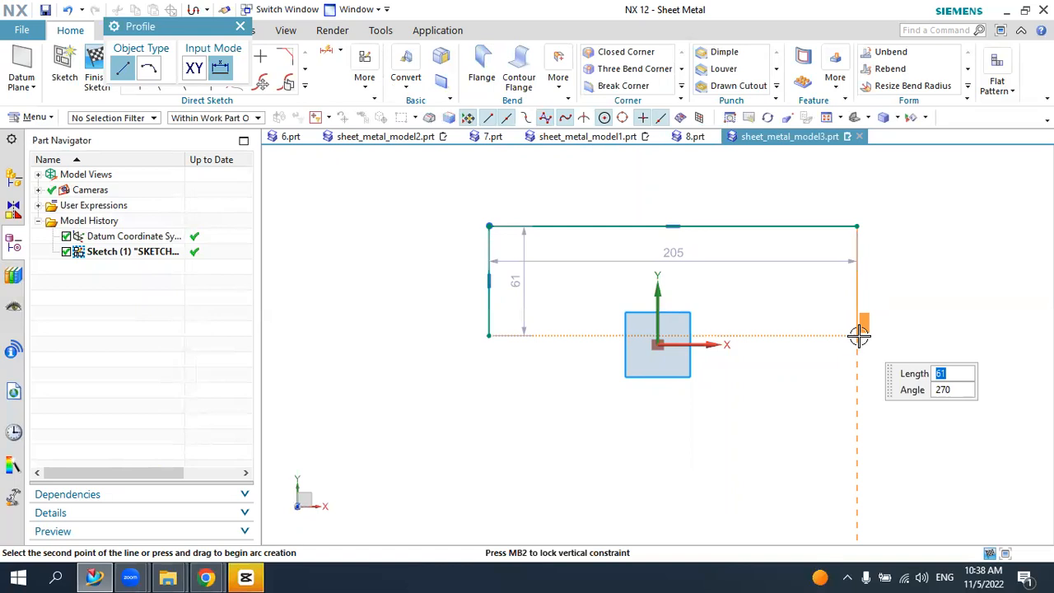
left_click(857, 335)
- Continue the profile with a shoulder about 33 mm long and a wide downward tab about 48 mm wide and 36 mm deep
left_click(797, 335)
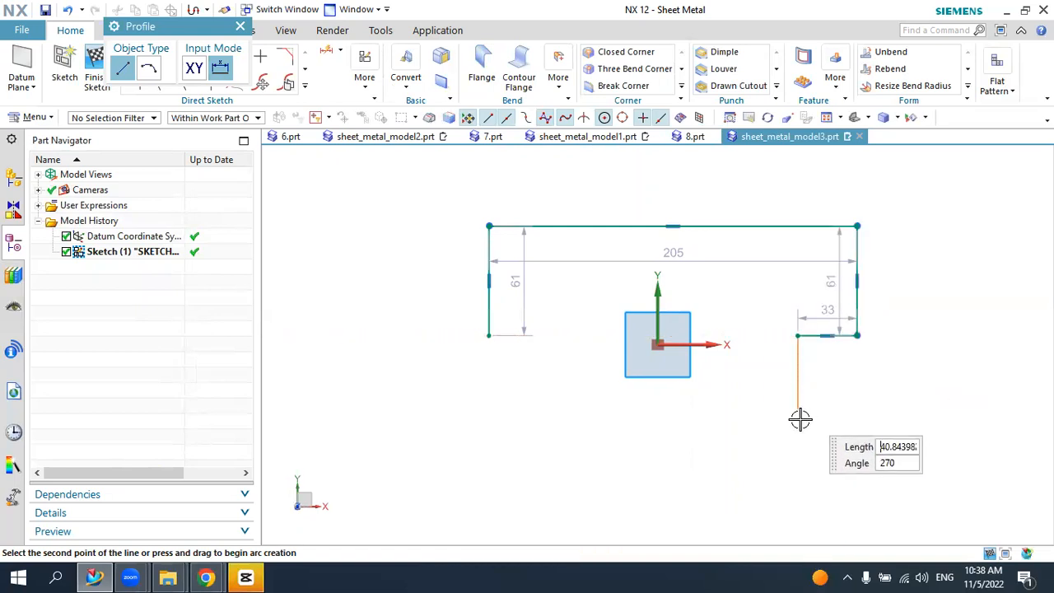
left_click(797, 401)
left_click(712, 398)
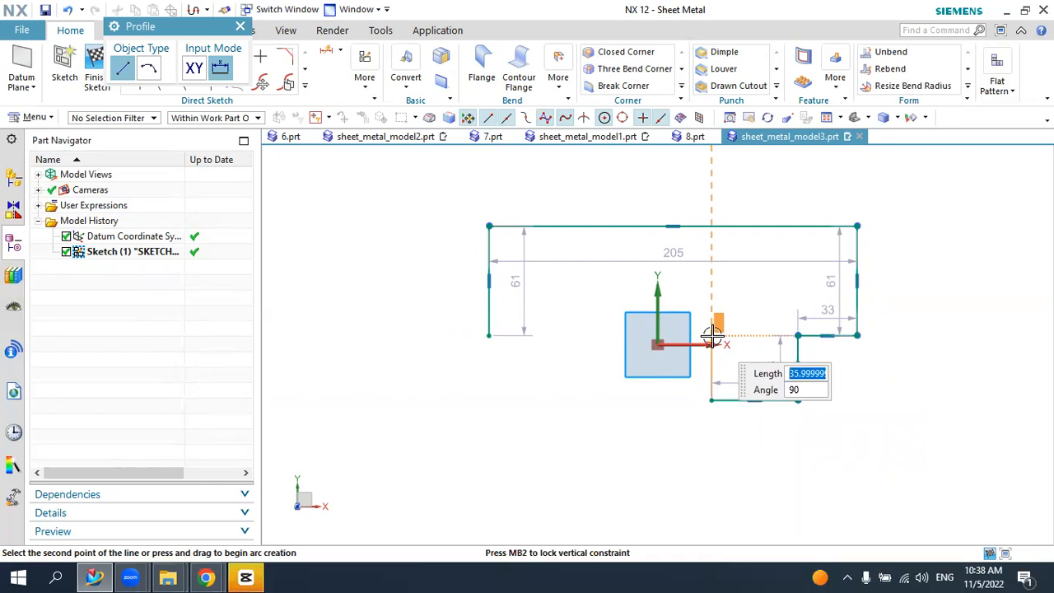
left_click(712, 337)
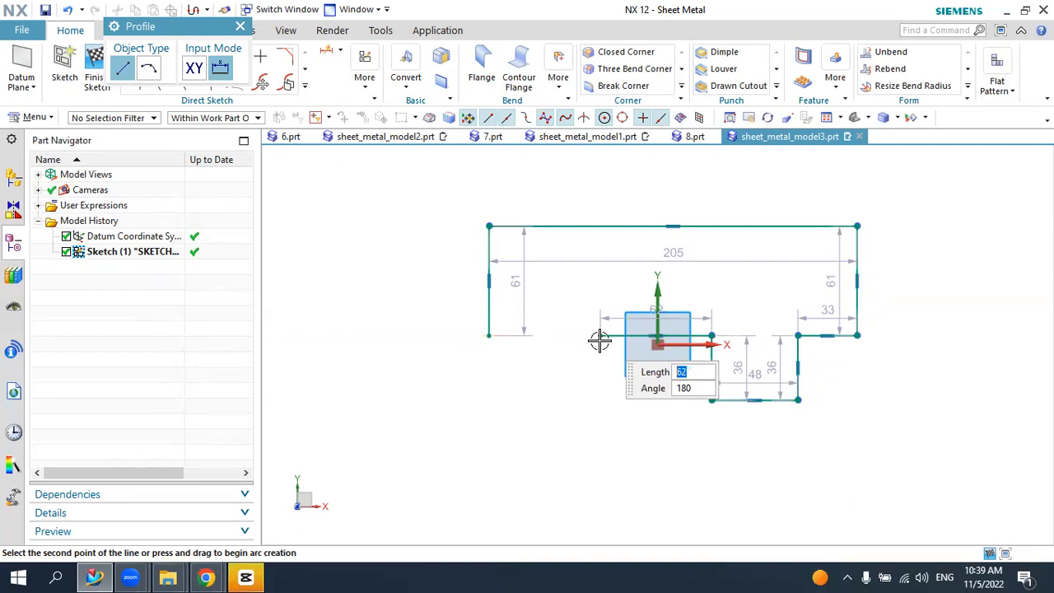
- Add a gap edge about 62 mm long and a narrow tab about 23 mm wide and 36 mm deep, closing the profile at its start
left_click(600, 337)
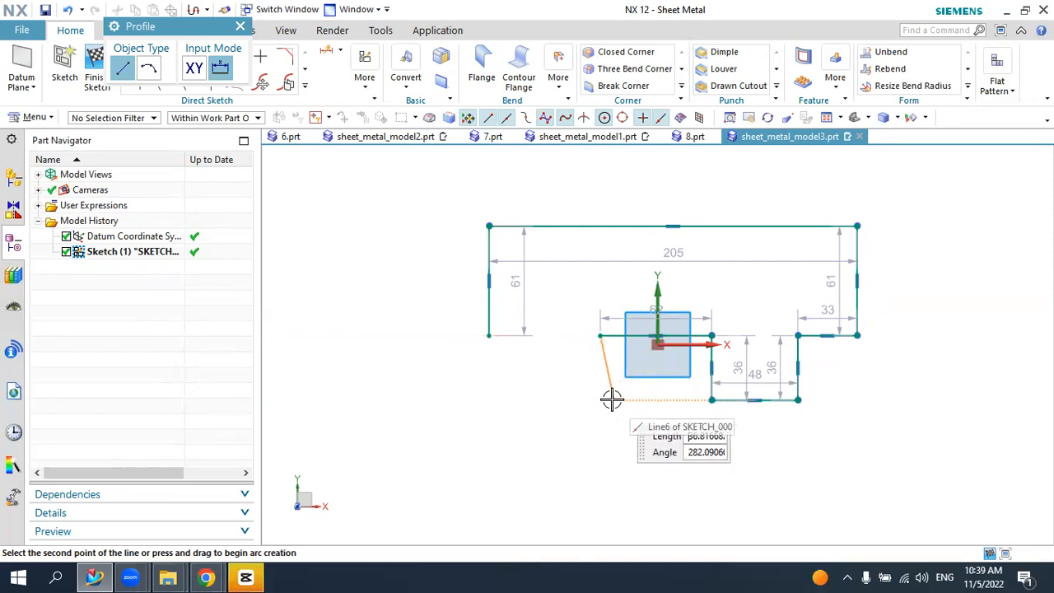
left_click(600, 400)
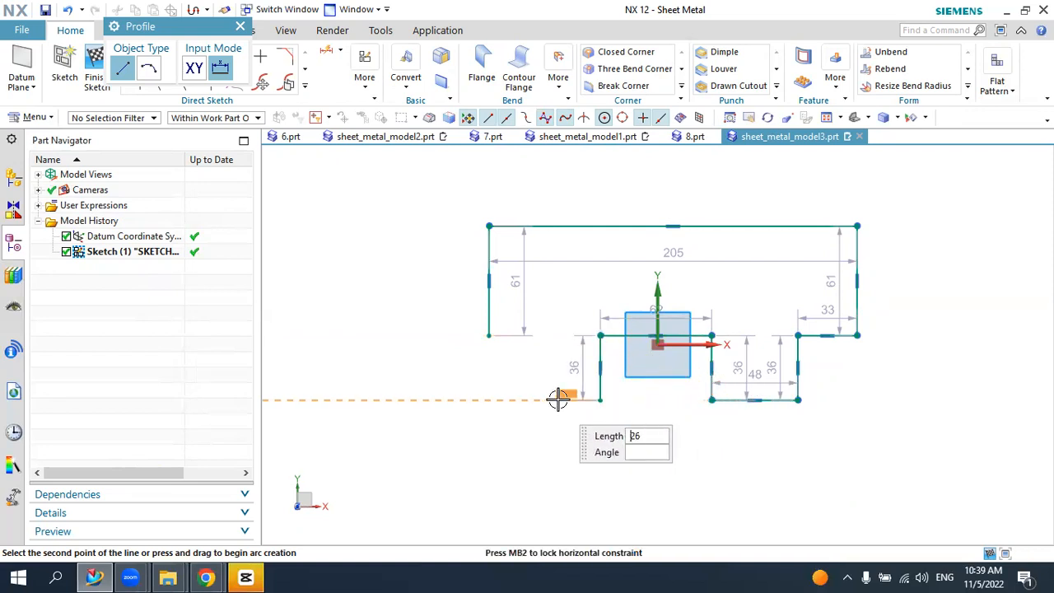
left_click(558, 400)
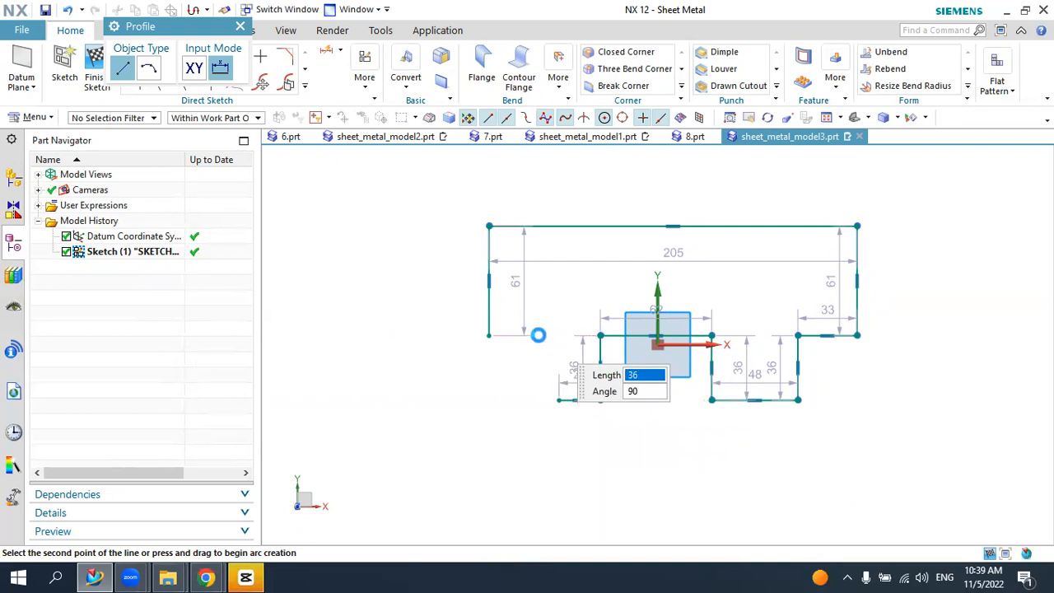
left_click(540, 335)
left_click(489, 336)
scroll(461, 357, "down", 1)
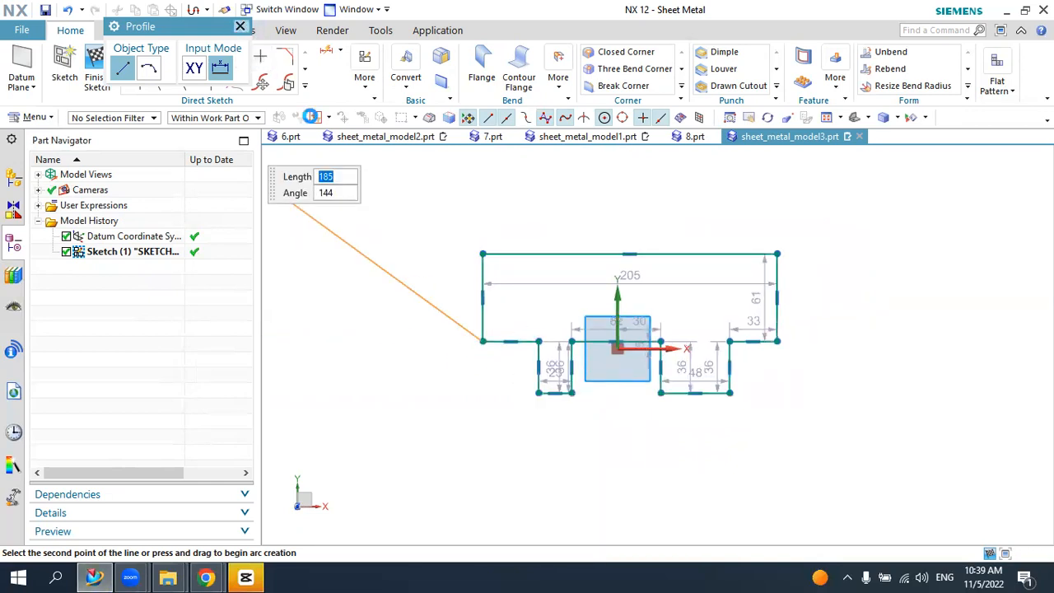
left_click(240, 26)
scroll(565, 255, "up", 1)
scroll(583, 304, "down", 1)
scroll(713, 351, "up", 2)
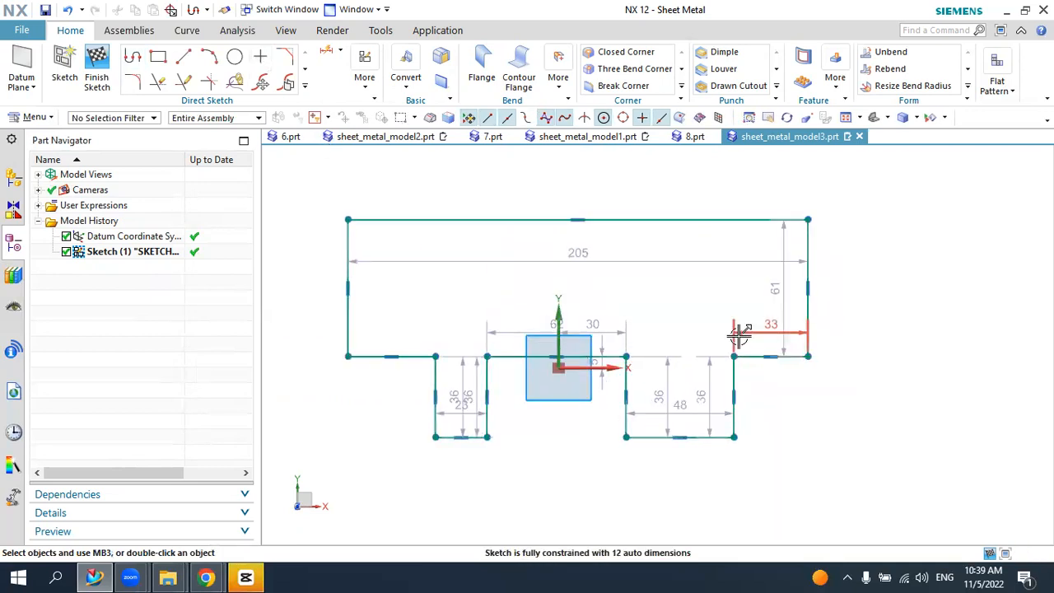
- Place the overall width dimension above the outline and set it to 100 mm
left_click_drag(626, 261, 629, 184)
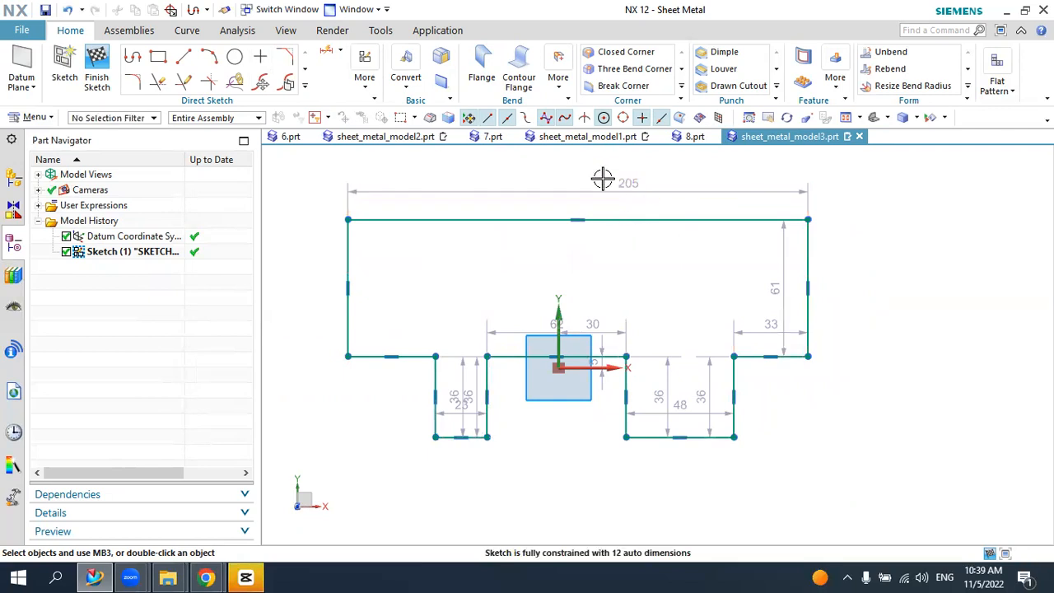
double_click(603, 182)
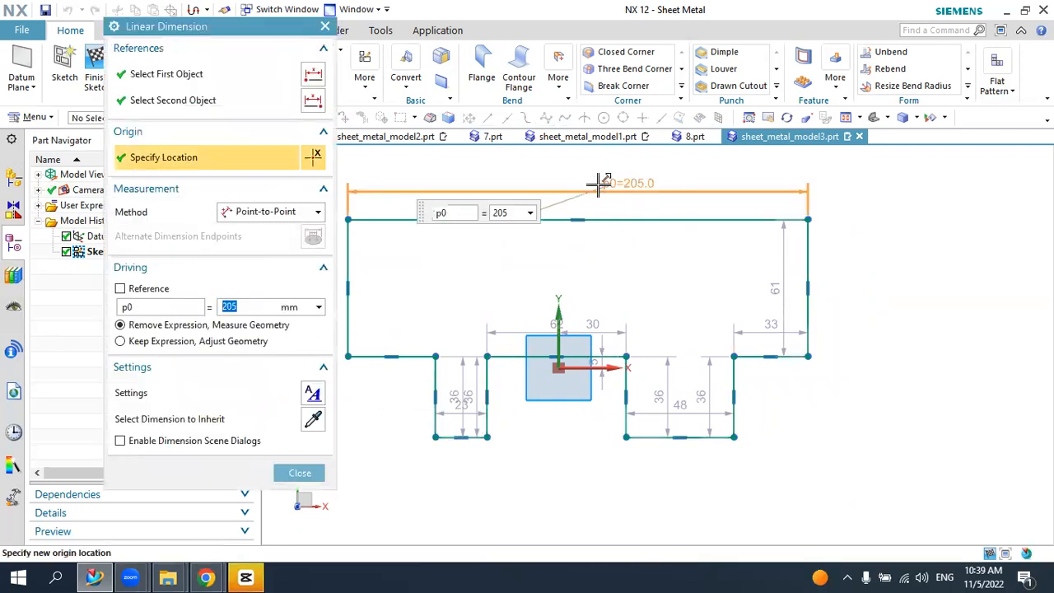
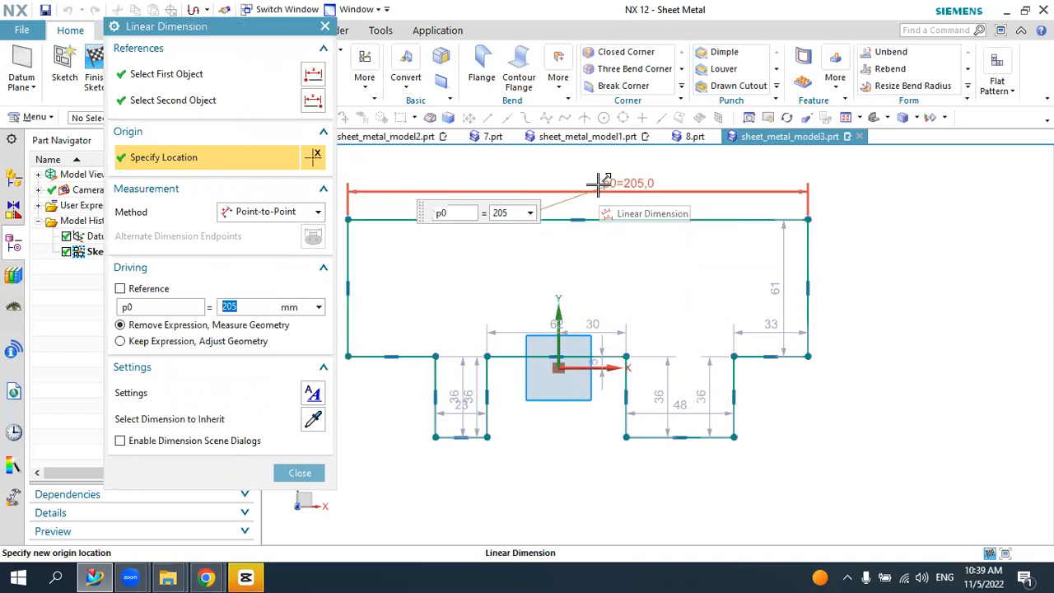
type("100")
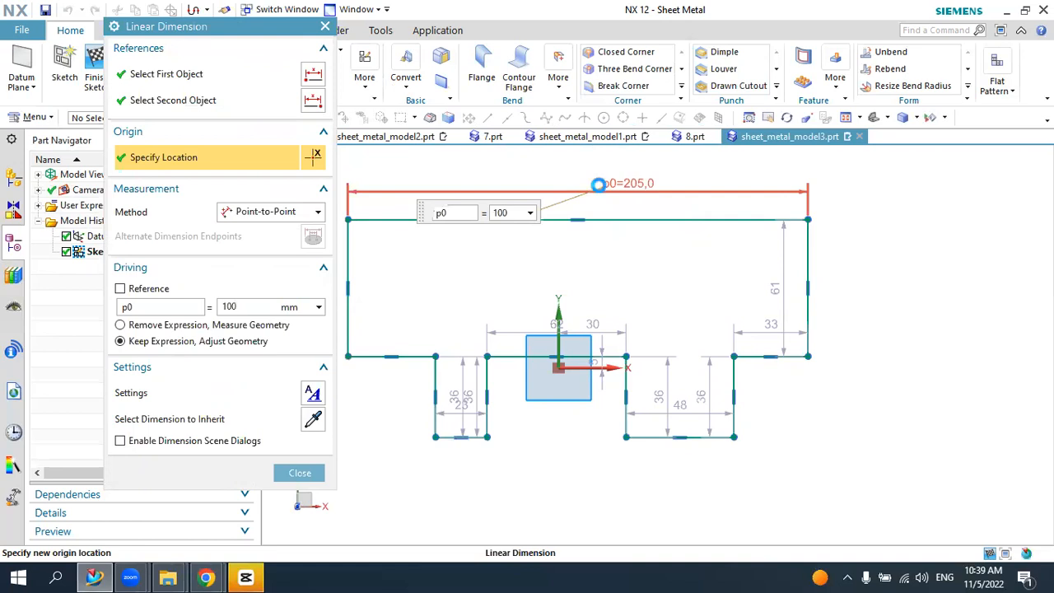
key("Escape")
scroll(572, 354, "up", 2)
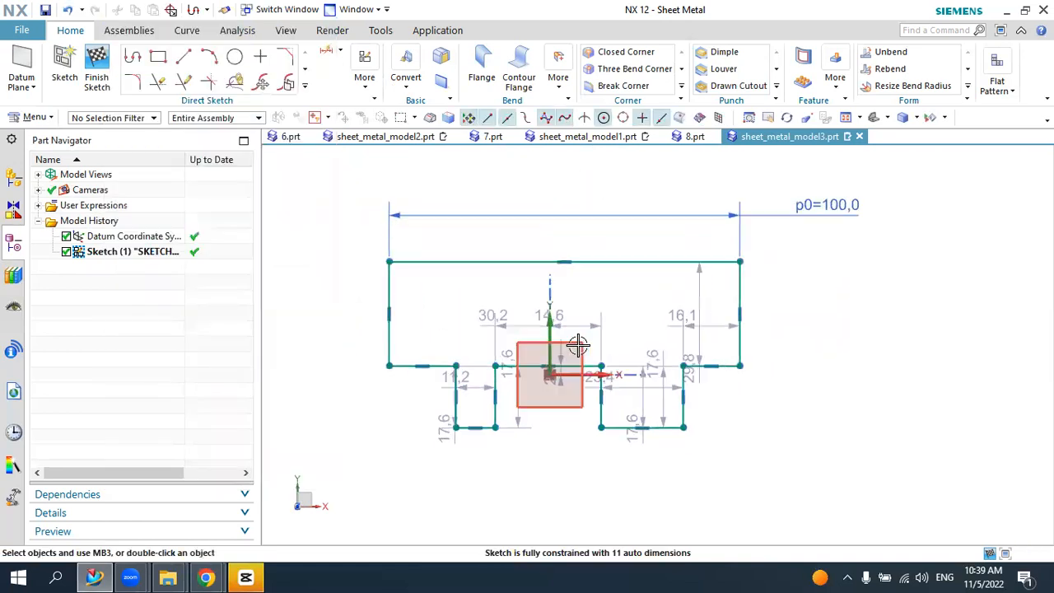
scroll(579, 345, "up", 1)
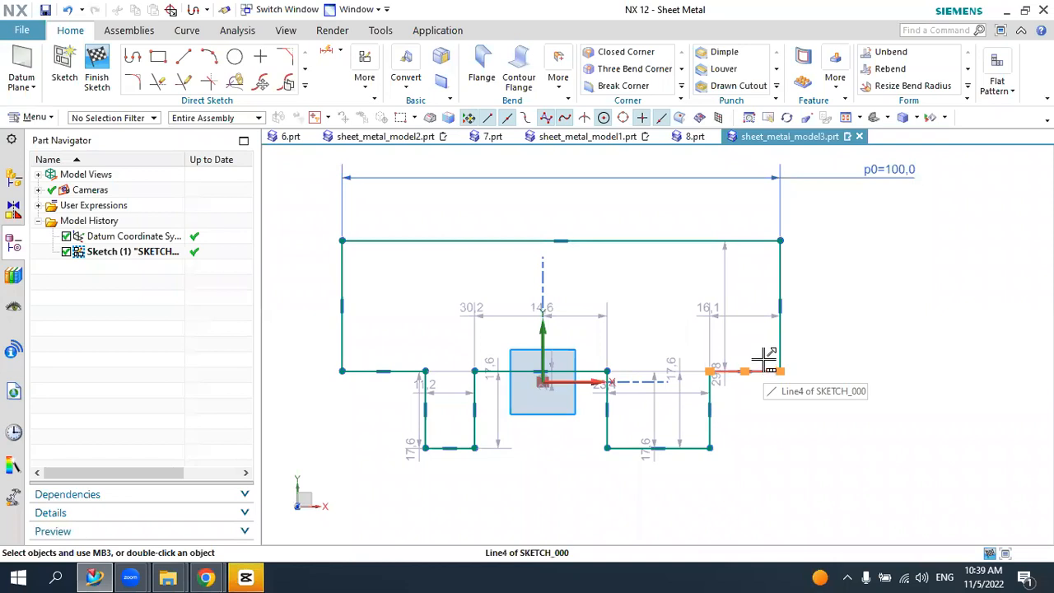
- Place the main body's height dimension outside the outline and set it to 44 mm
double_click(732, 293)
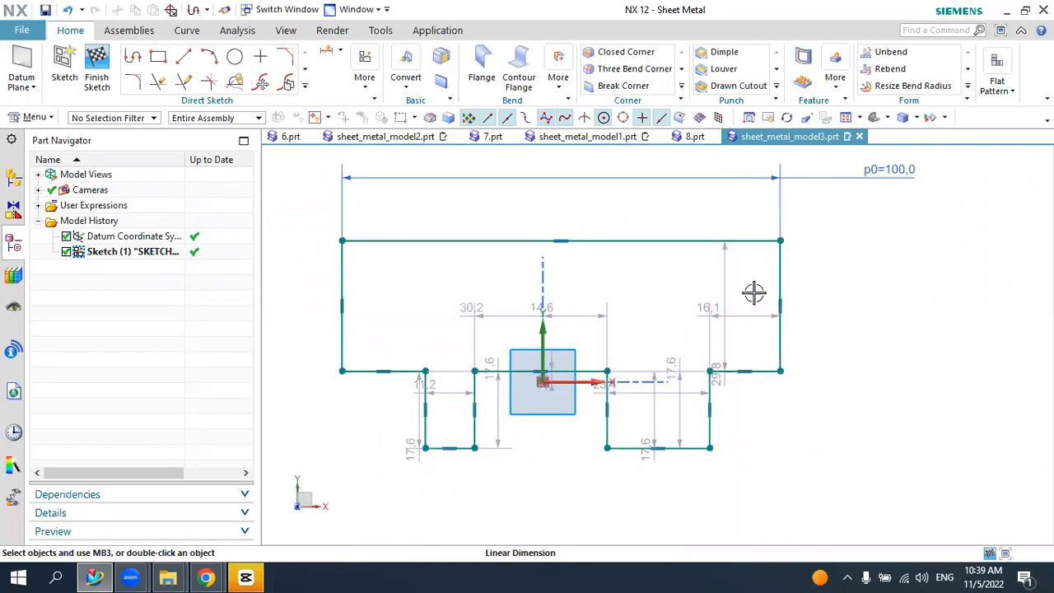
left_click(871, 299)
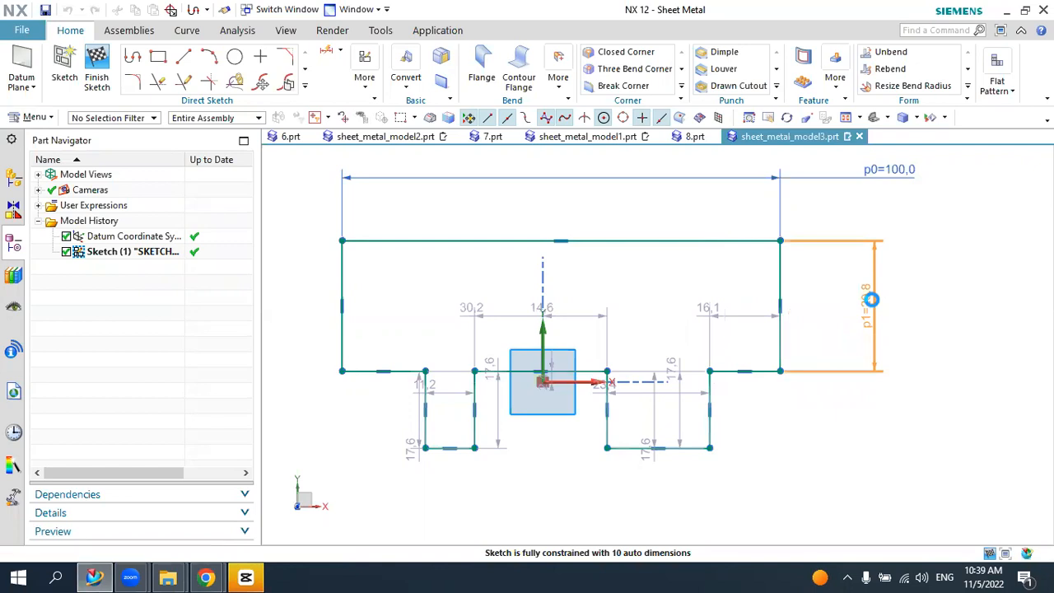
double_click(871, 299)
type("44")
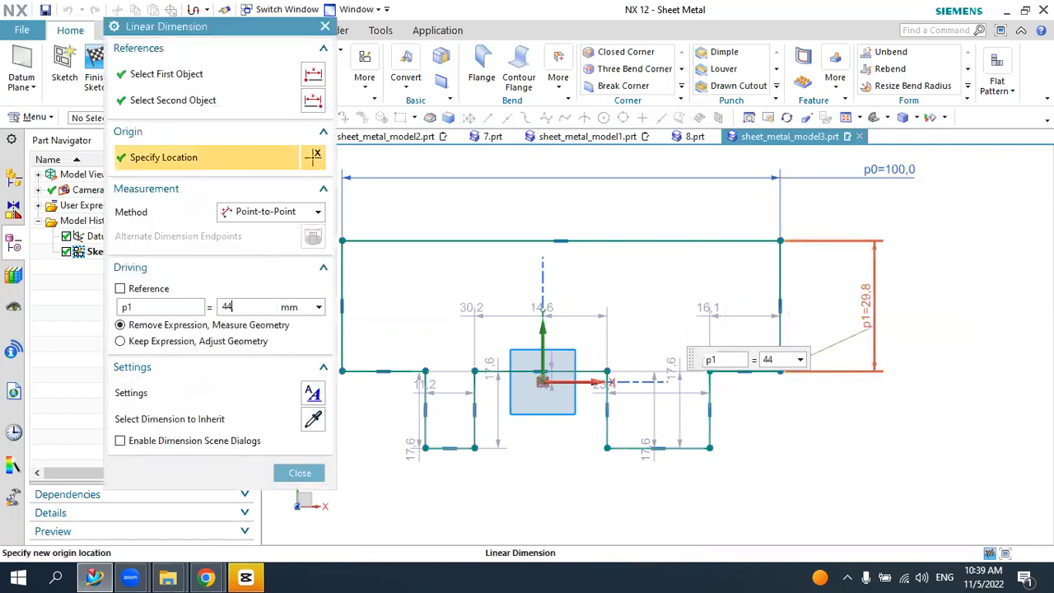
key("Return")
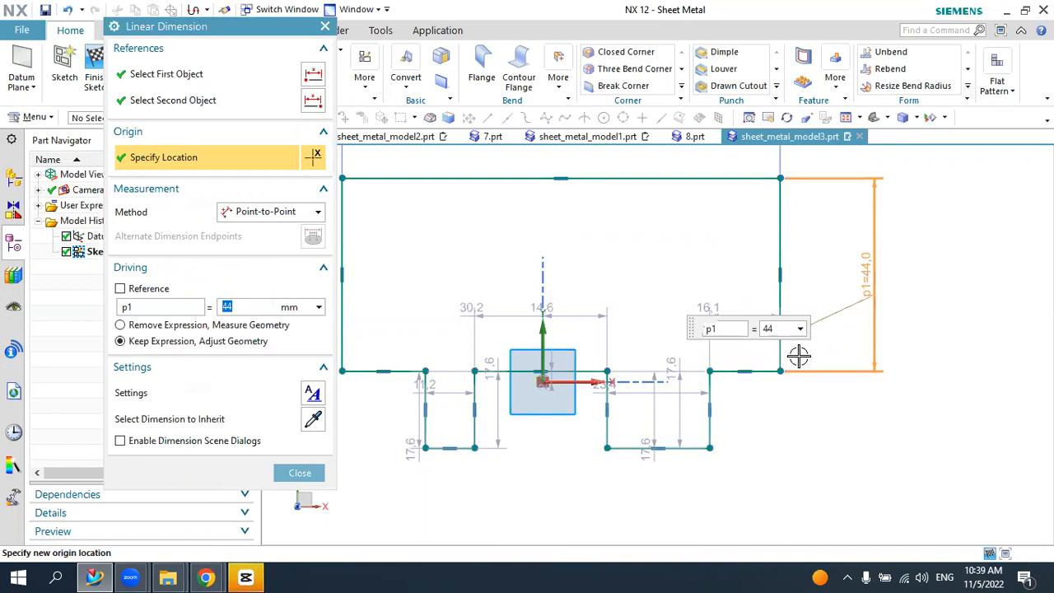
scroll(801, 362, "down", 2)
scroll(795, 437, "up", 2)
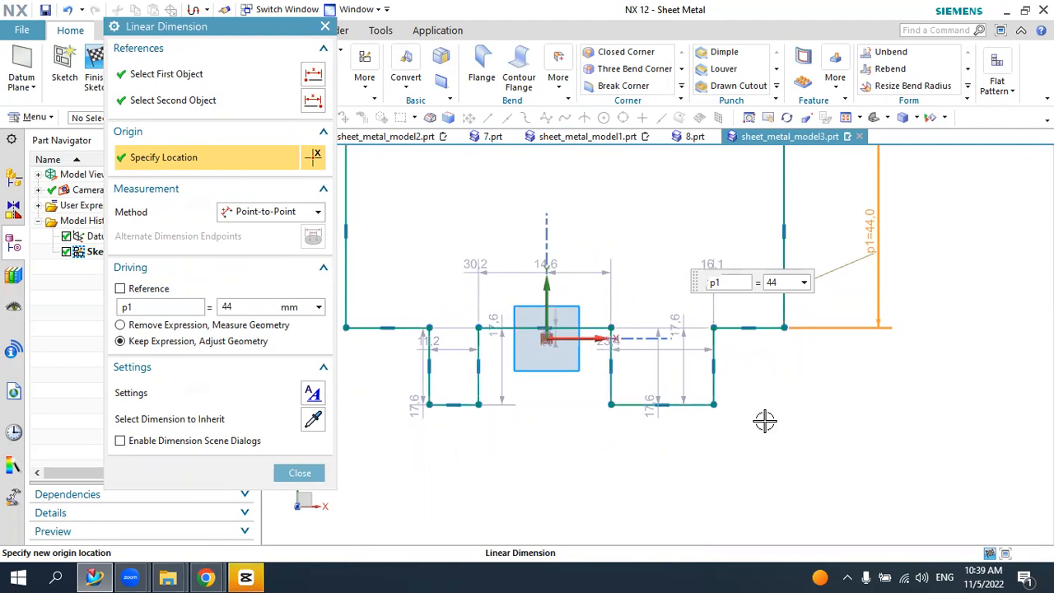
left_click(295, 471)
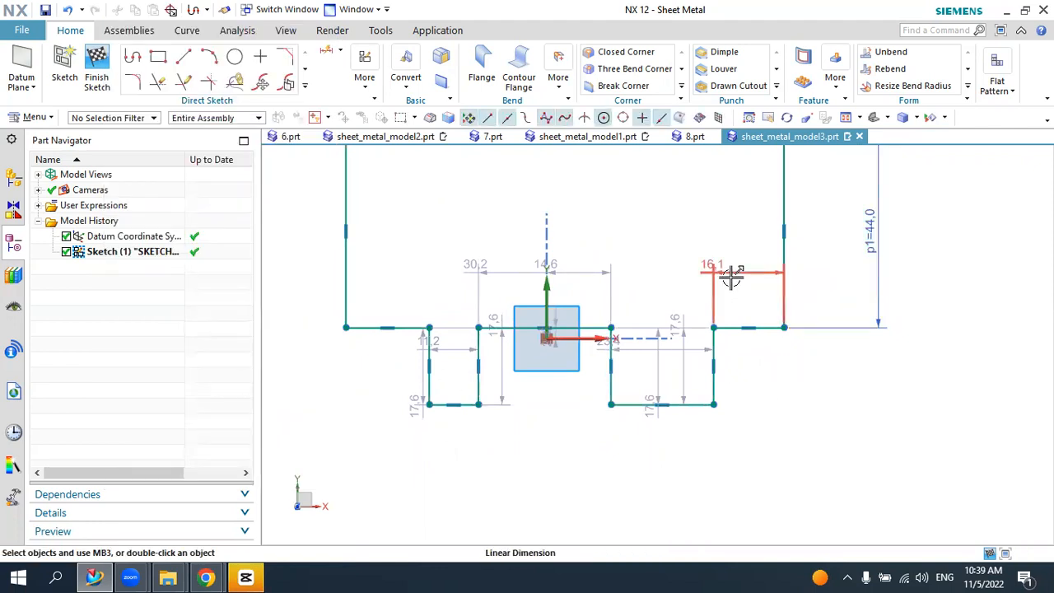
- Move the length dimension of the shoulder beside the wide tab below the outline and set it to 20 mm
left_click_drag(771, 433, 826, 432)
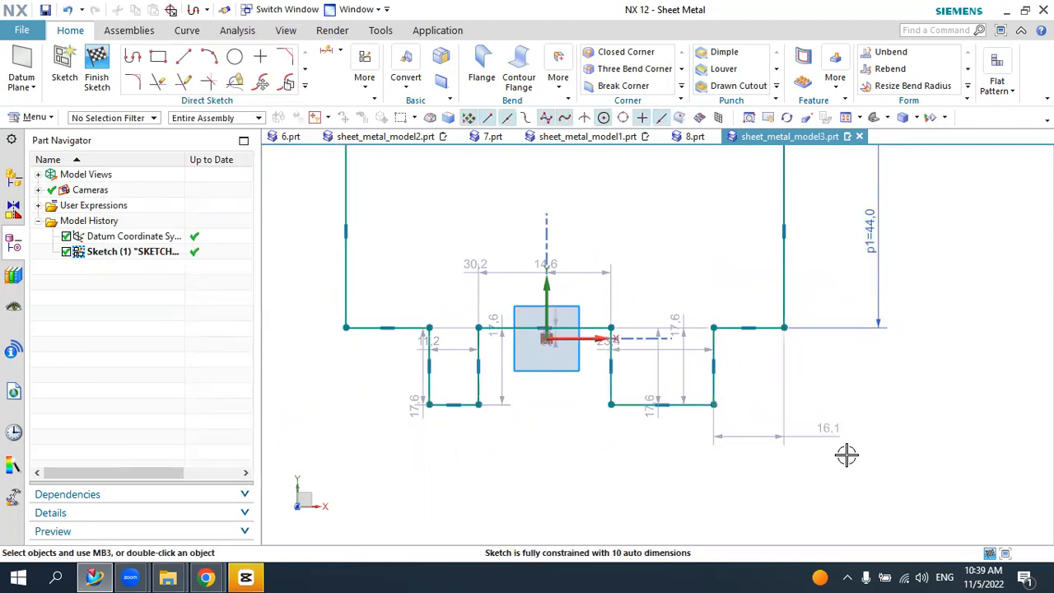
double_click(822, 439)
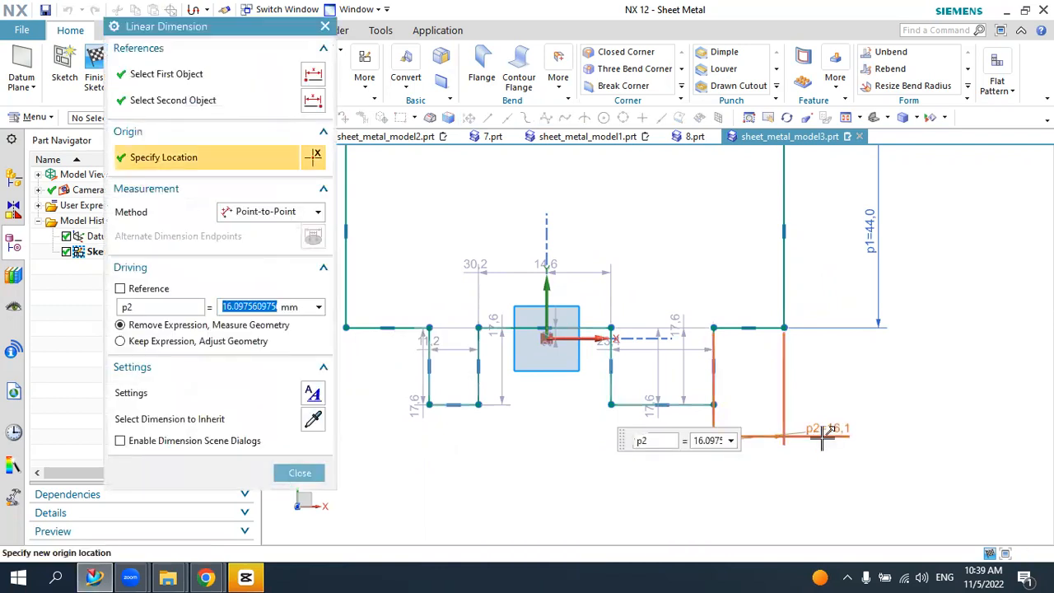
type("20")
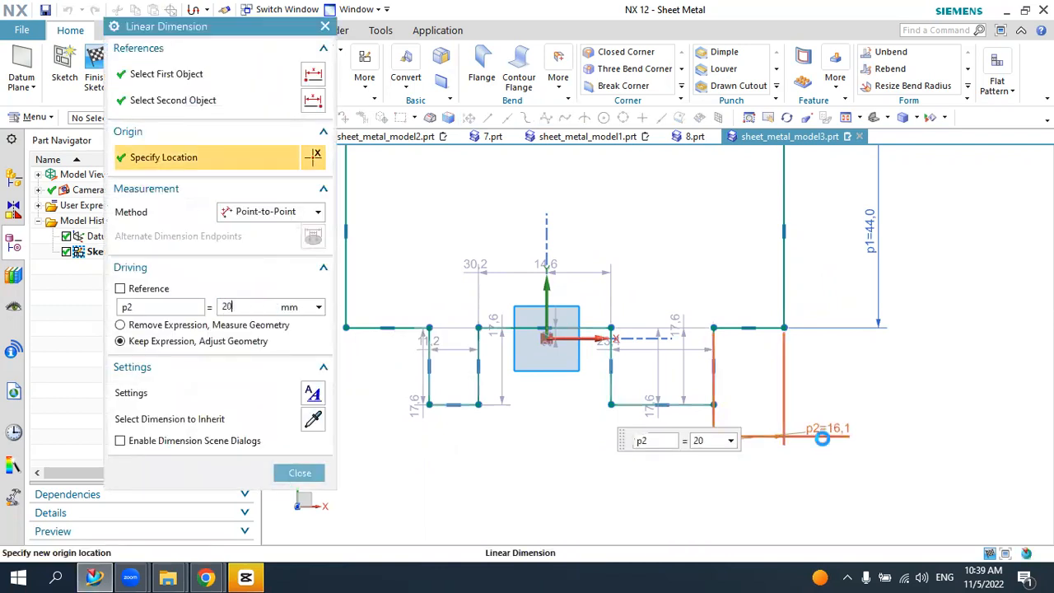
key("Return")
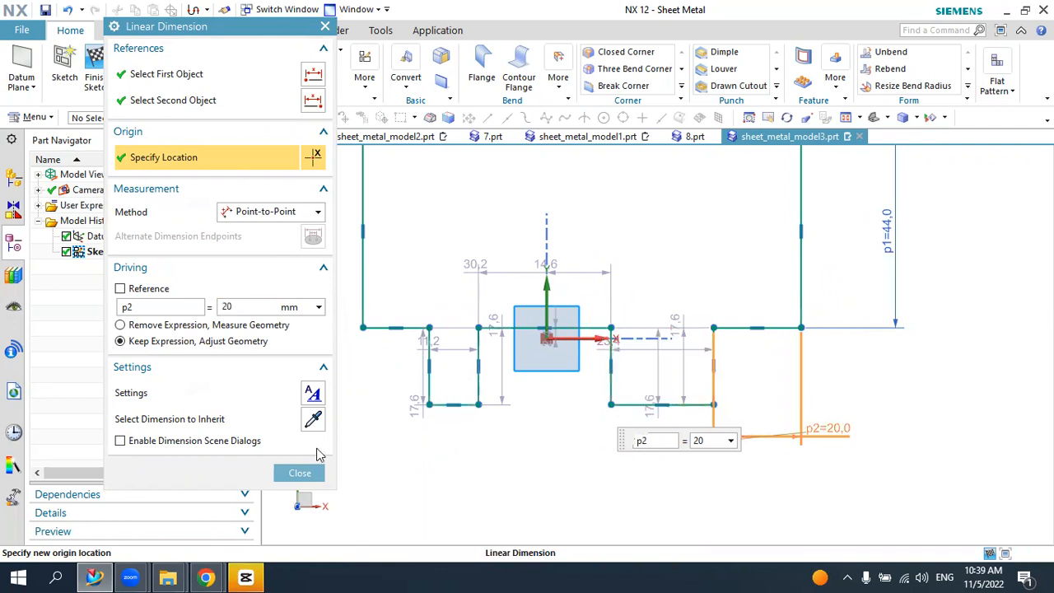
left_click(316, 471)
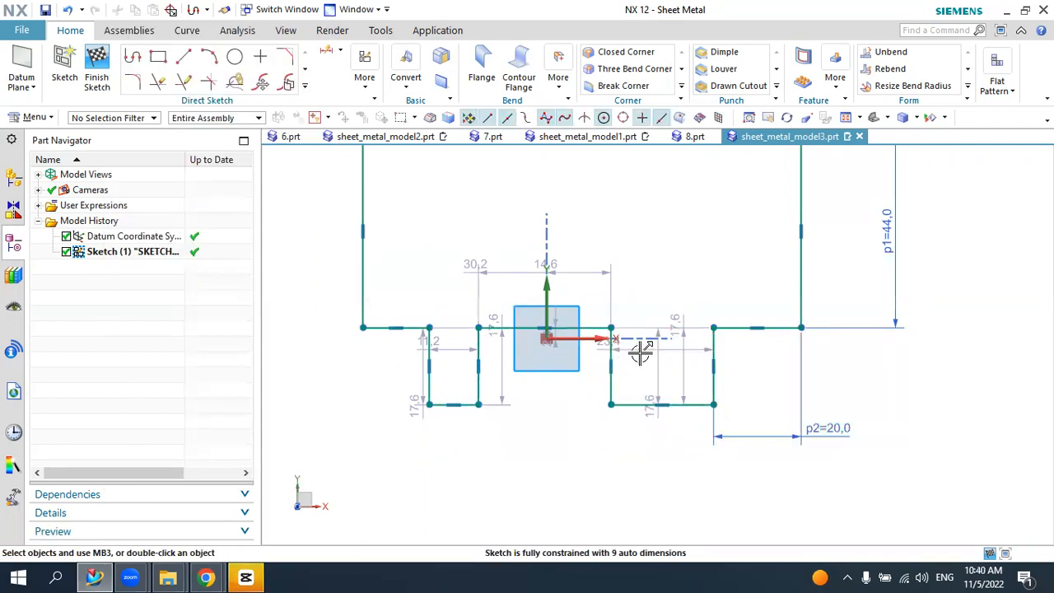
- Set the wide tab's width dimension to 27 mm
double_click(630, 452)
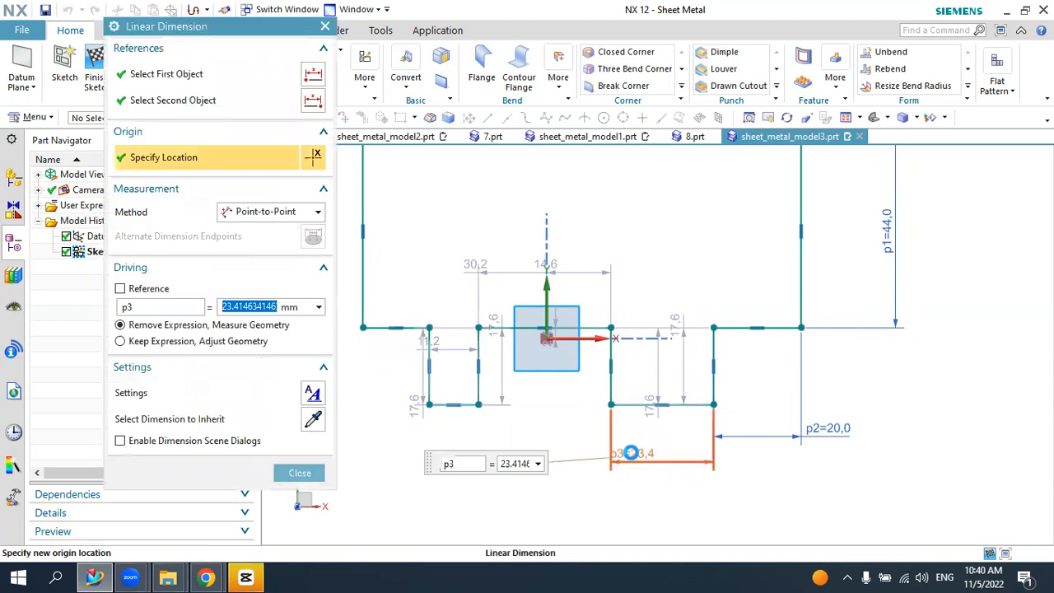
type("27")
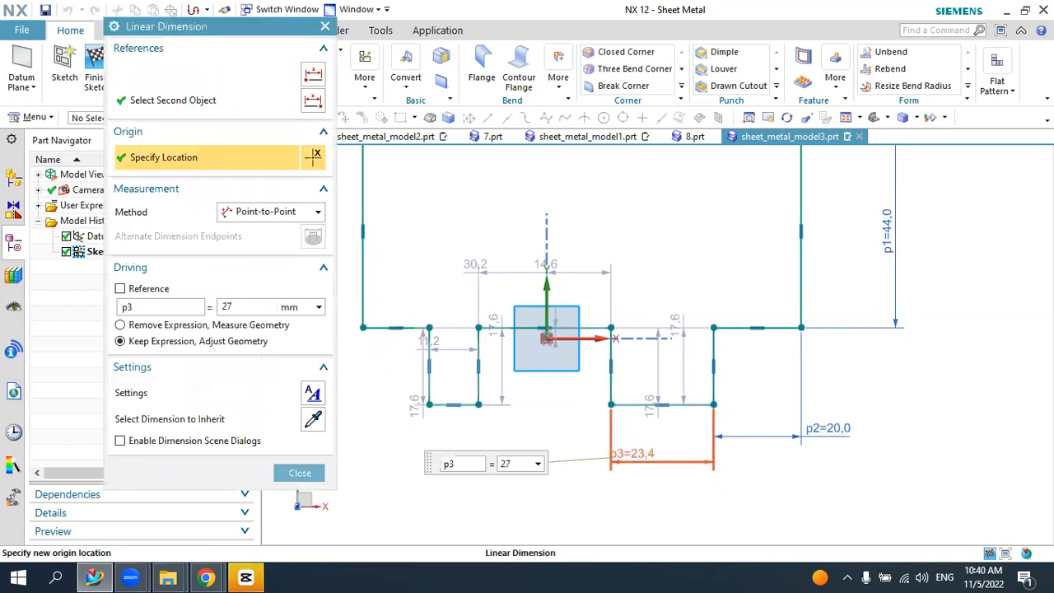
left_click(301, 473)
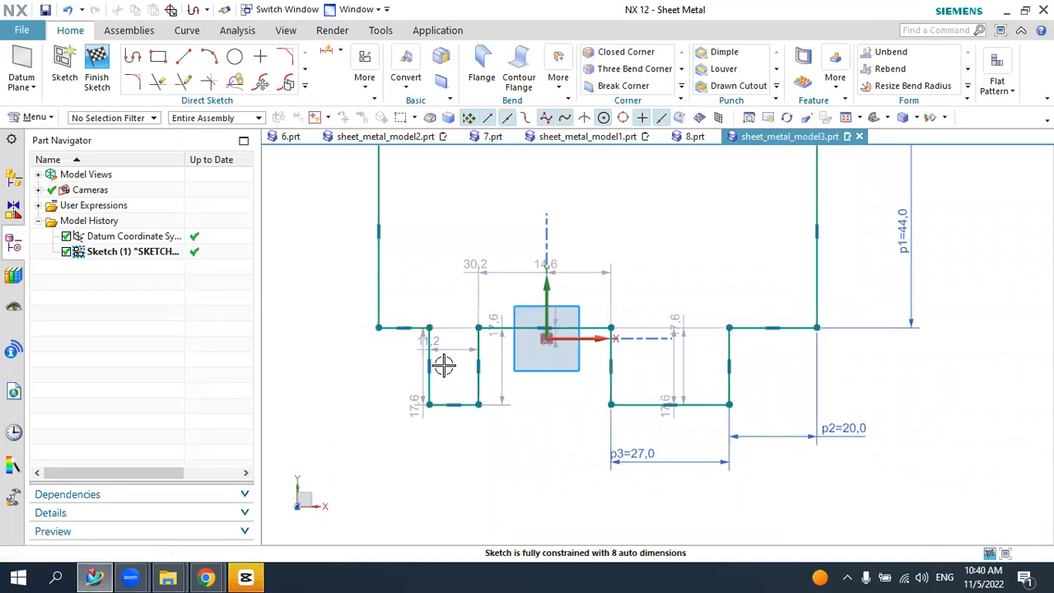
- Move the narrow tab's width dimension below the outline and set it to 8 mm
left_click_drag(445, 353, 448, 448)
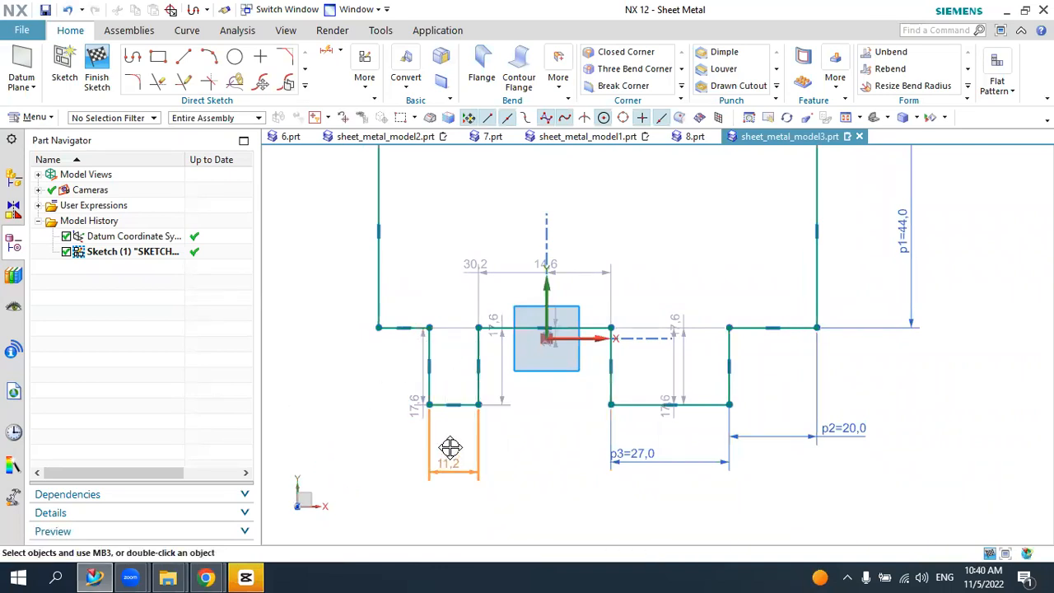
double_click(451, 447)
type("8")
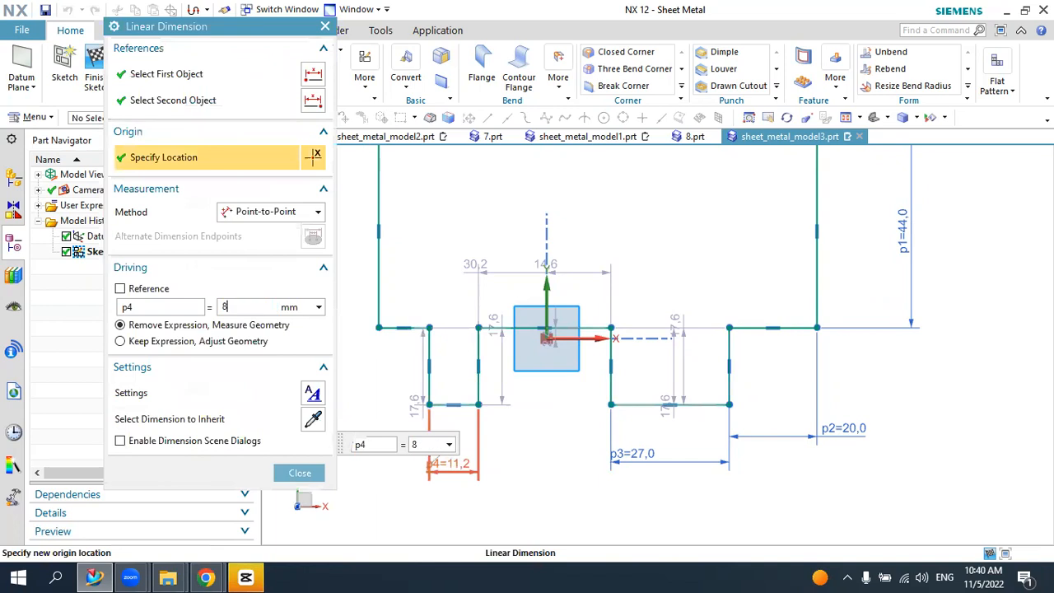
key("Return")
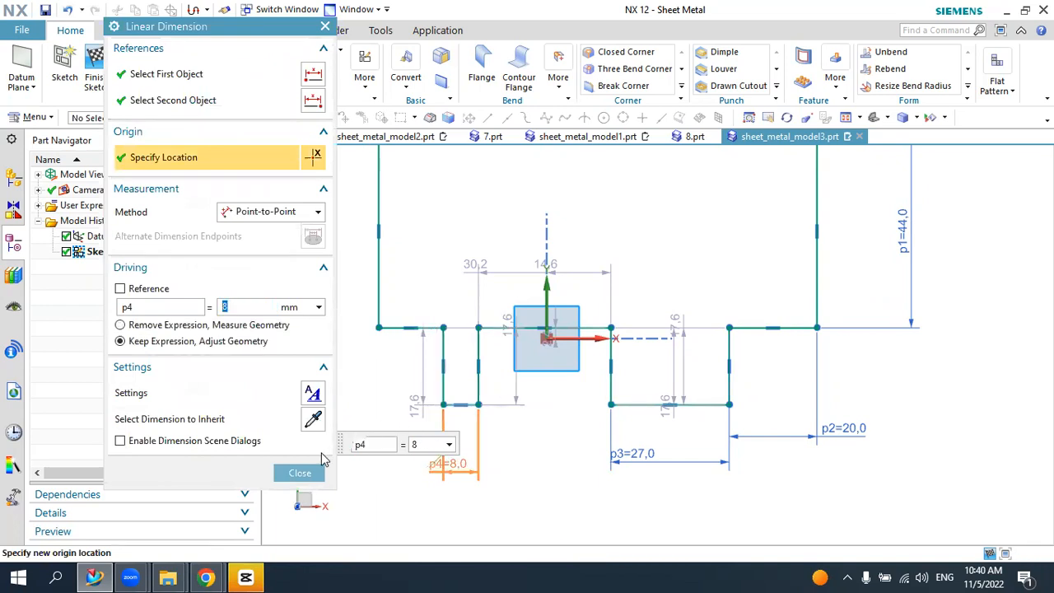
left_click(300, 472)
- Move the narrow tab's length dimension outside the outline and set it to 18 mm
left_click_drag(423, 357, 308, 358)
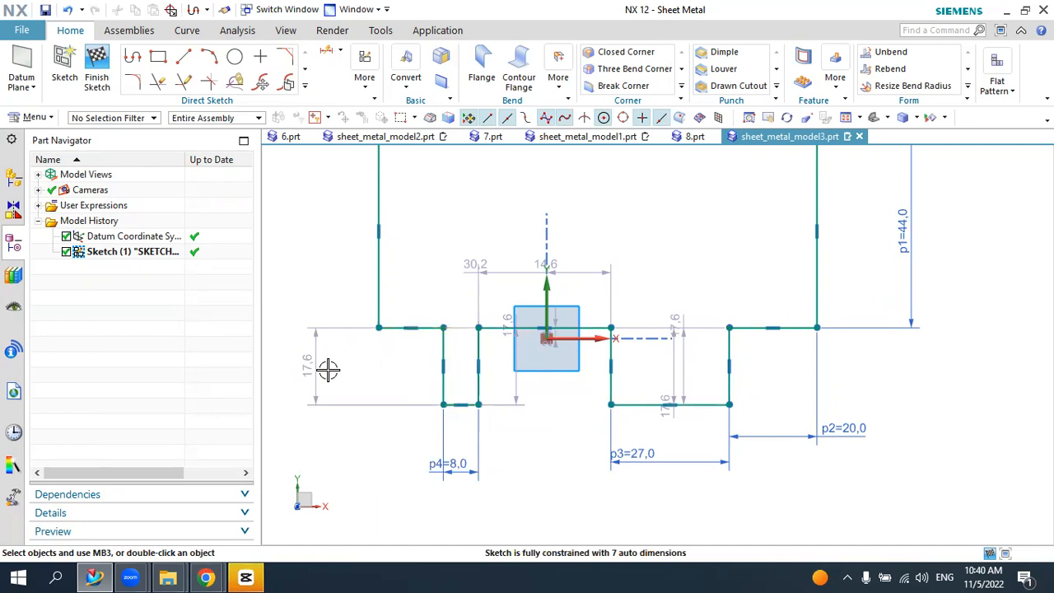
double_click(313, 362)
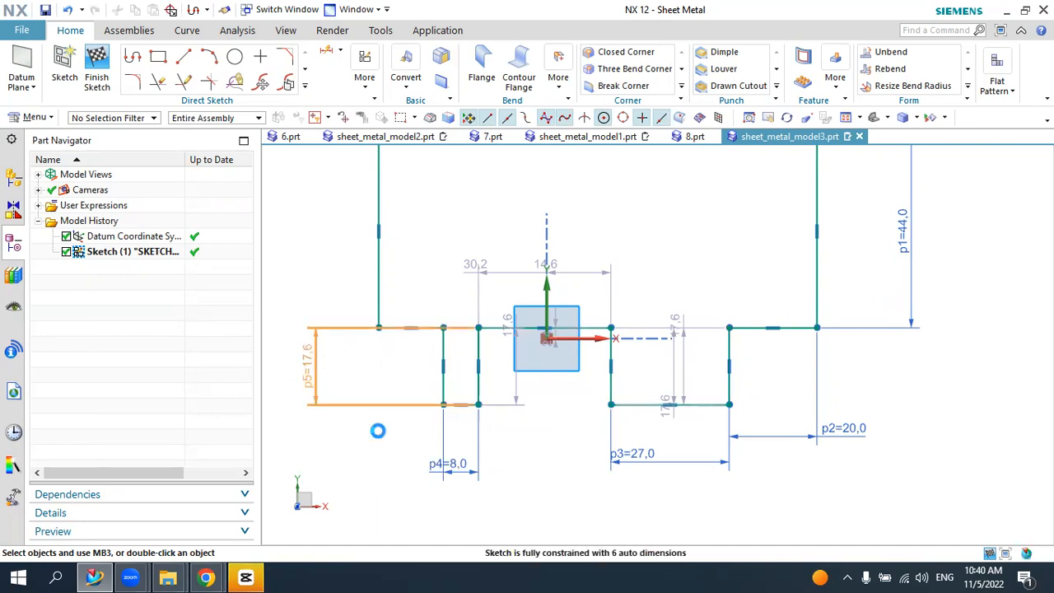
type("1")
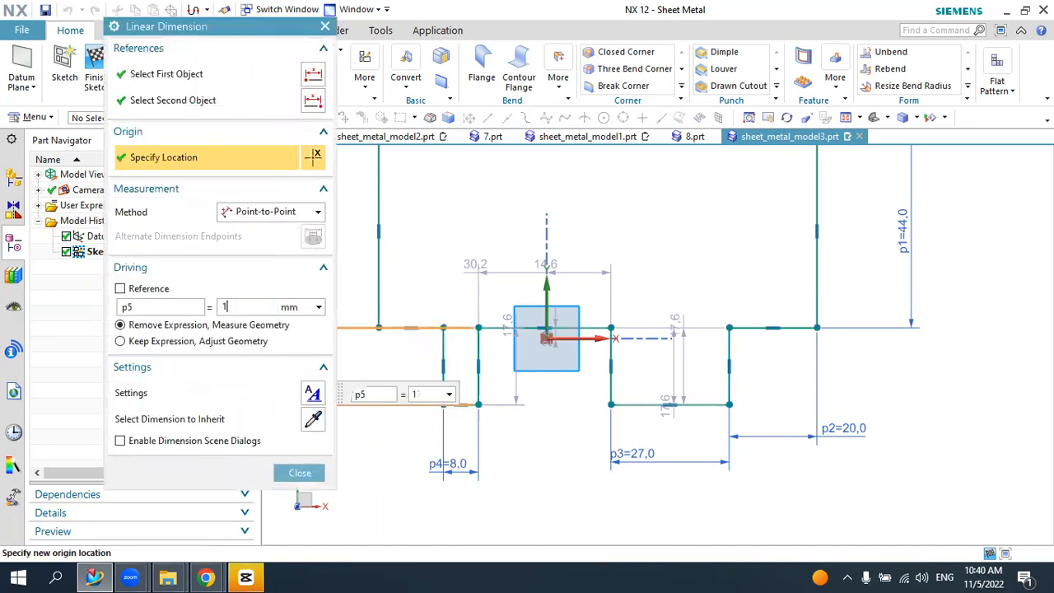
type("8")
key("Return")
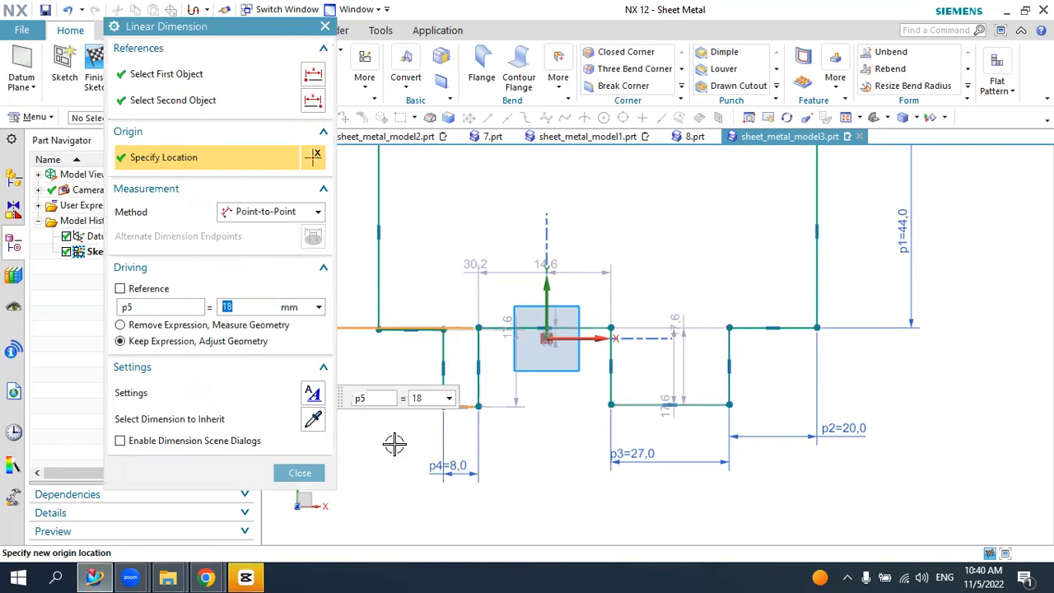
middle_click(415, 420)
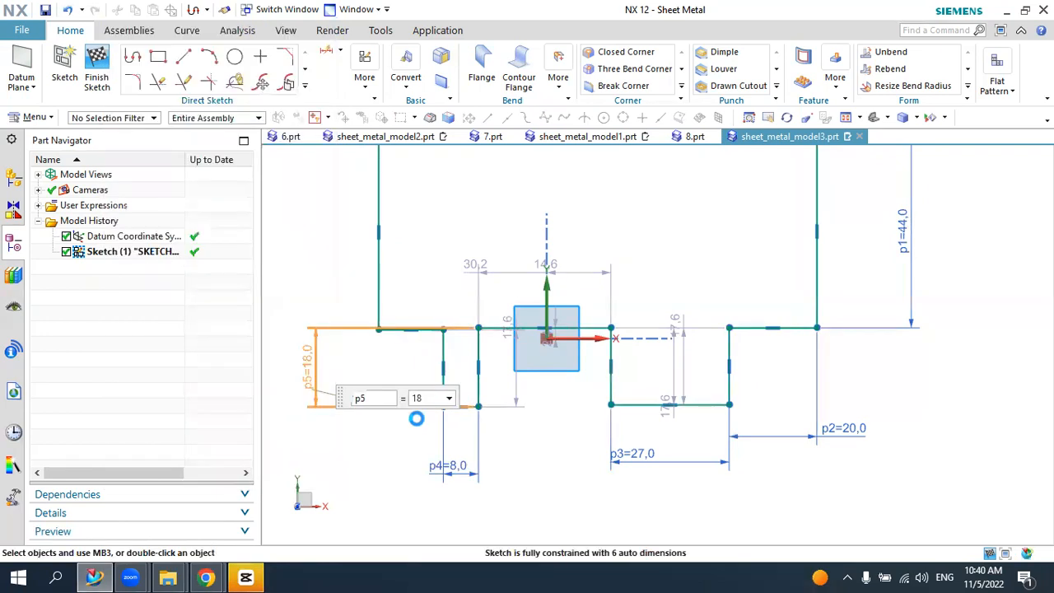
- Apply equal length constraints to the vertical side edges of the narrow tab and the wide tab
left_click(364, 94)
left_click(403, 120)
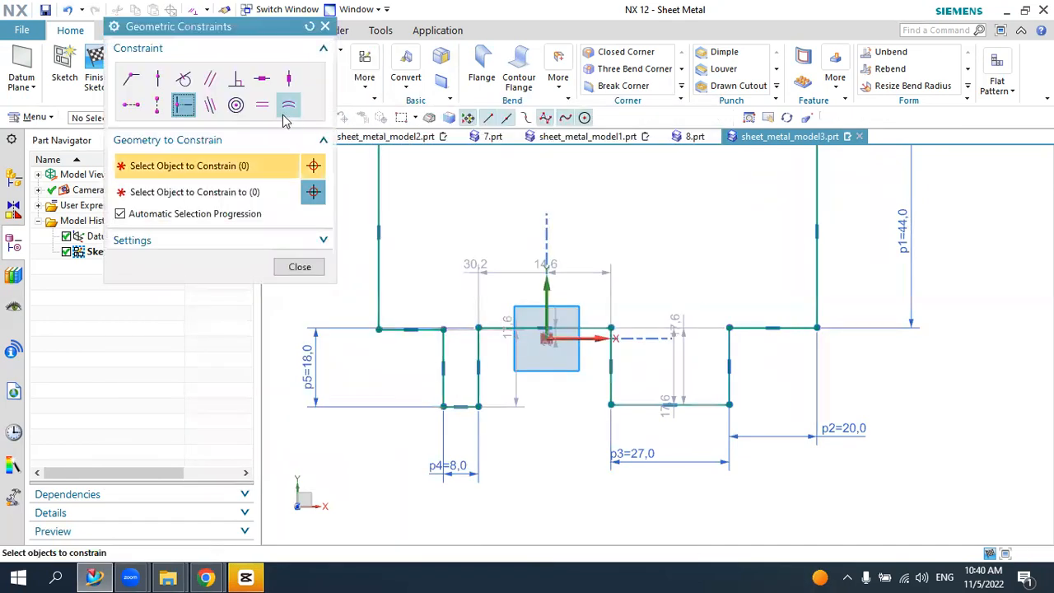
left_click(262, 104)
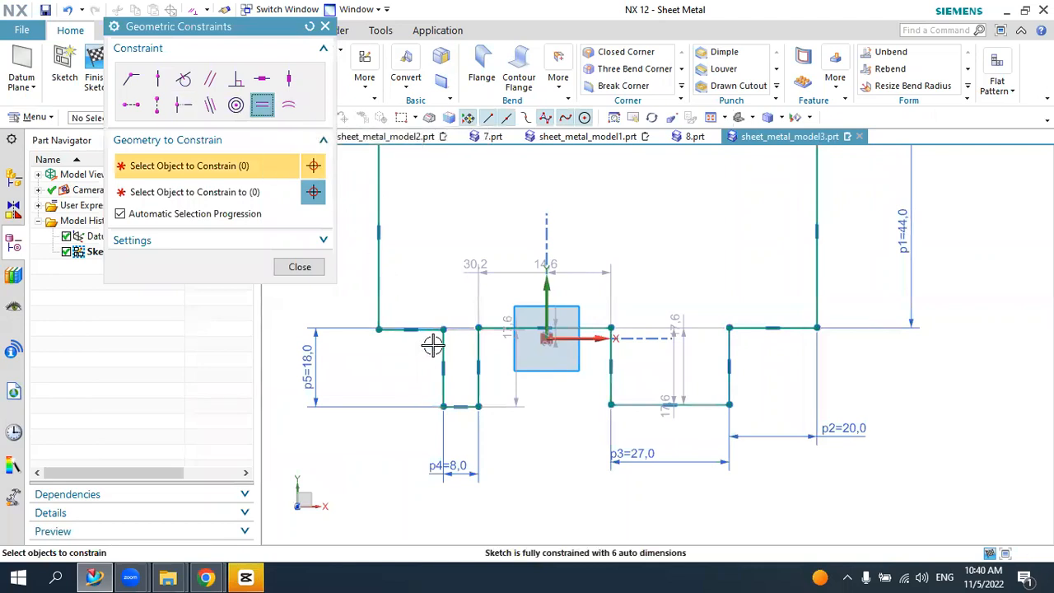
left_click(440, 347)
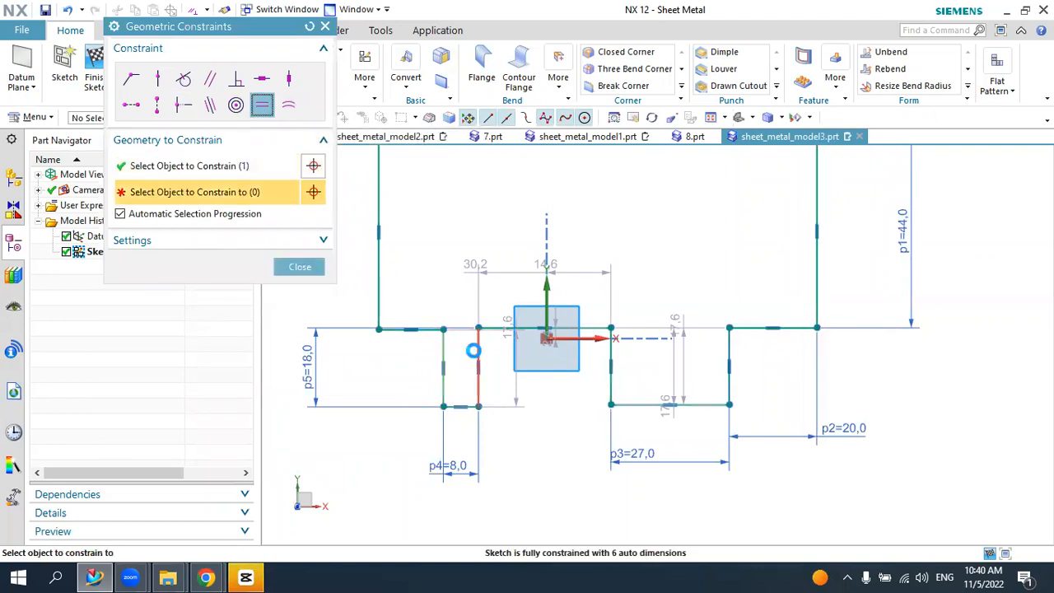
left_click(477, 349)
left_click(471, 350)
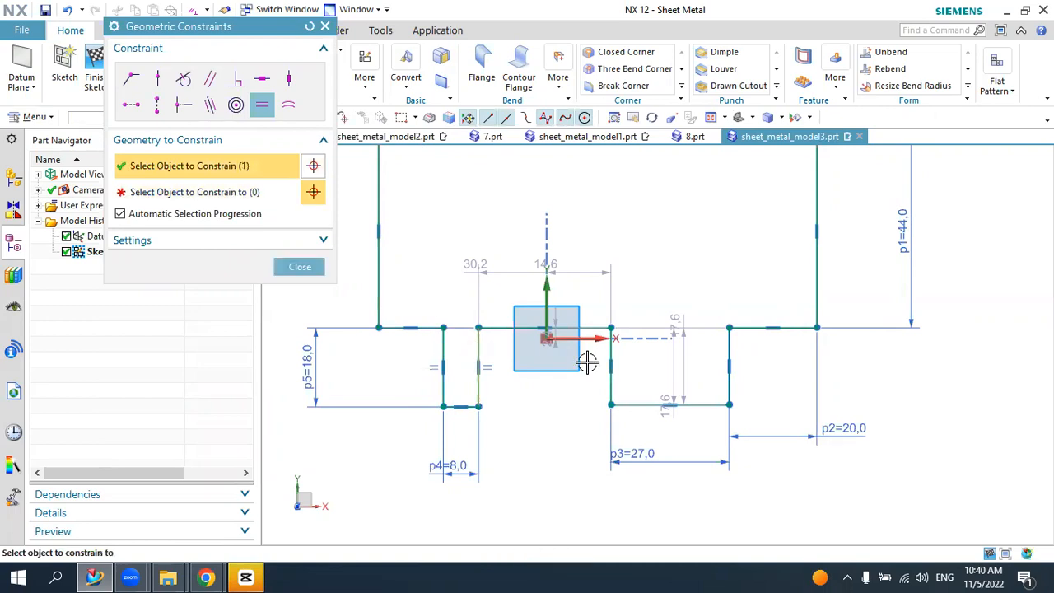
left_click(616, 351)
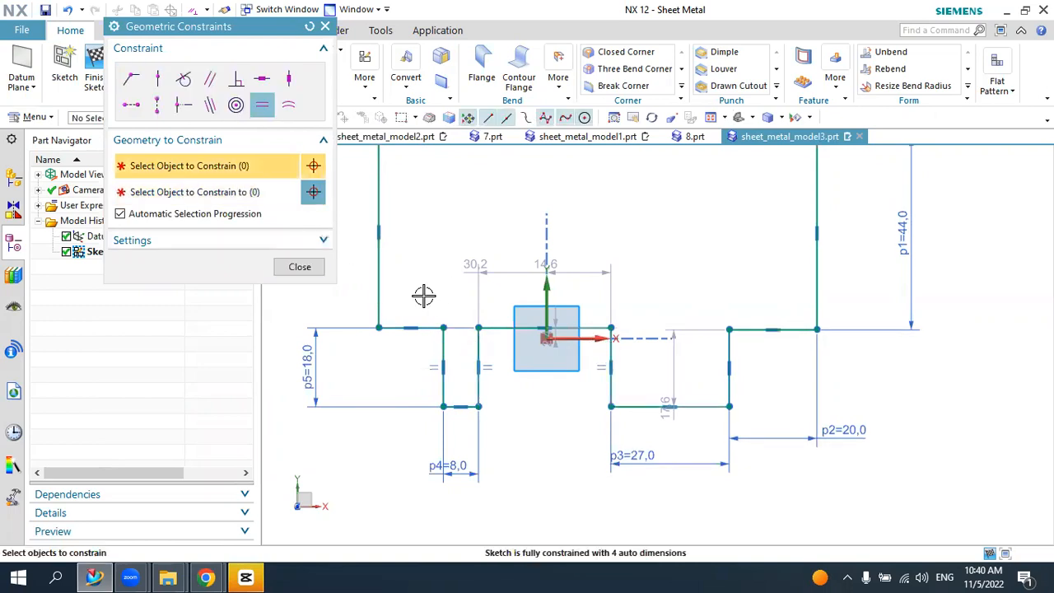
left_click(610, 358)
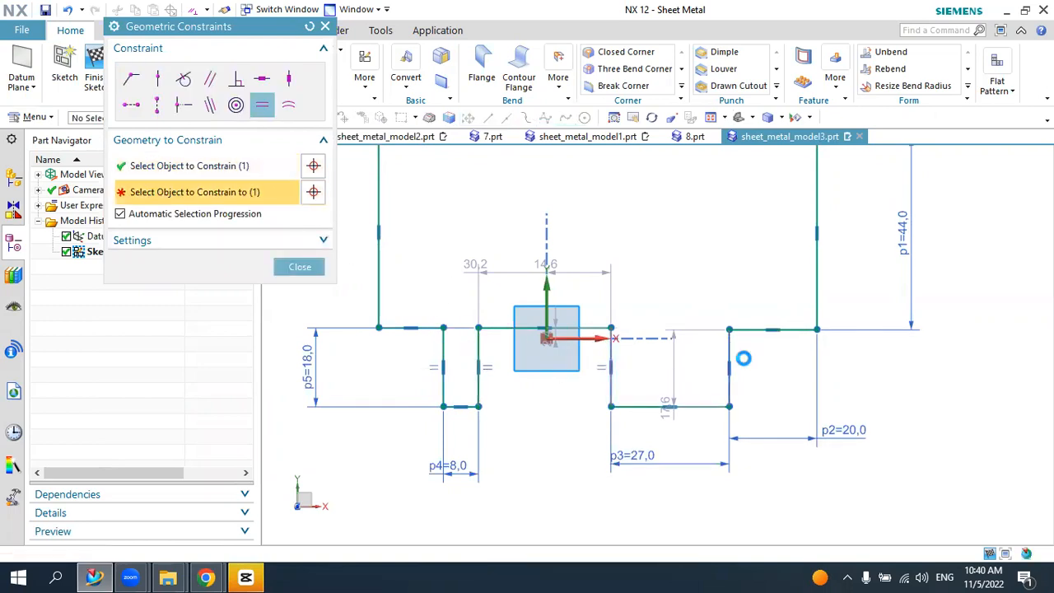
left_click(743, 358)
middle_click(694, 355)
- Set the distance between the narrow tab and the wide tab to 30 mm
scroll(683, 313, "down", 2)
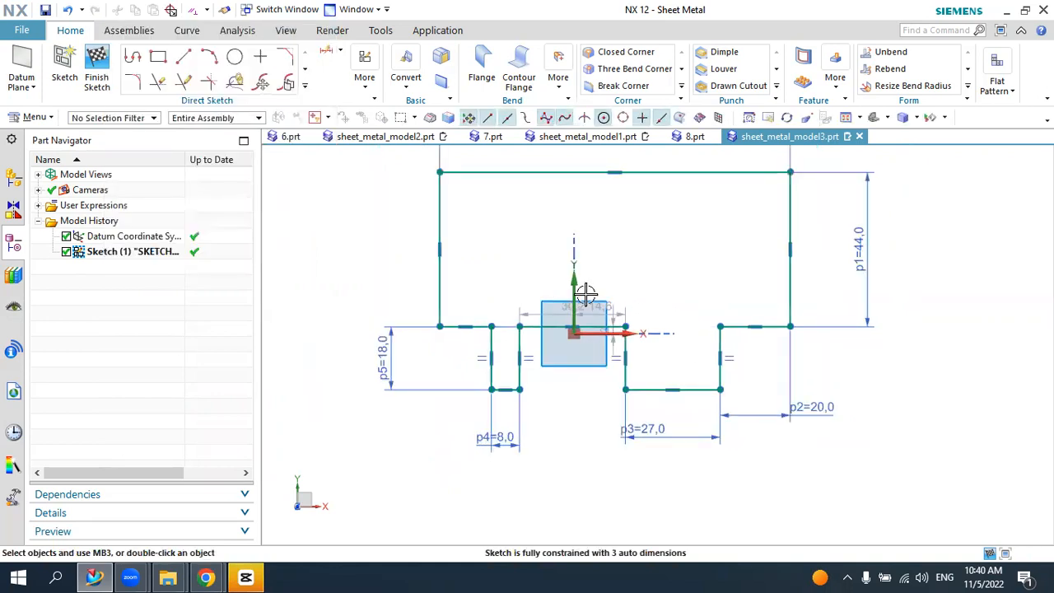
scroll(585, 294, "up", 1)
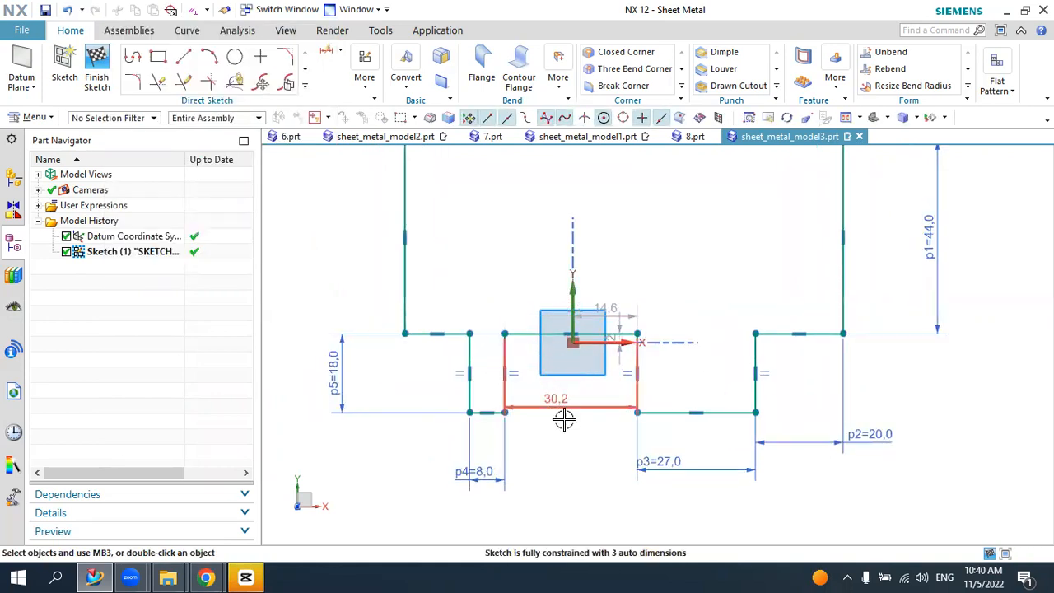
double_click(567, 410)
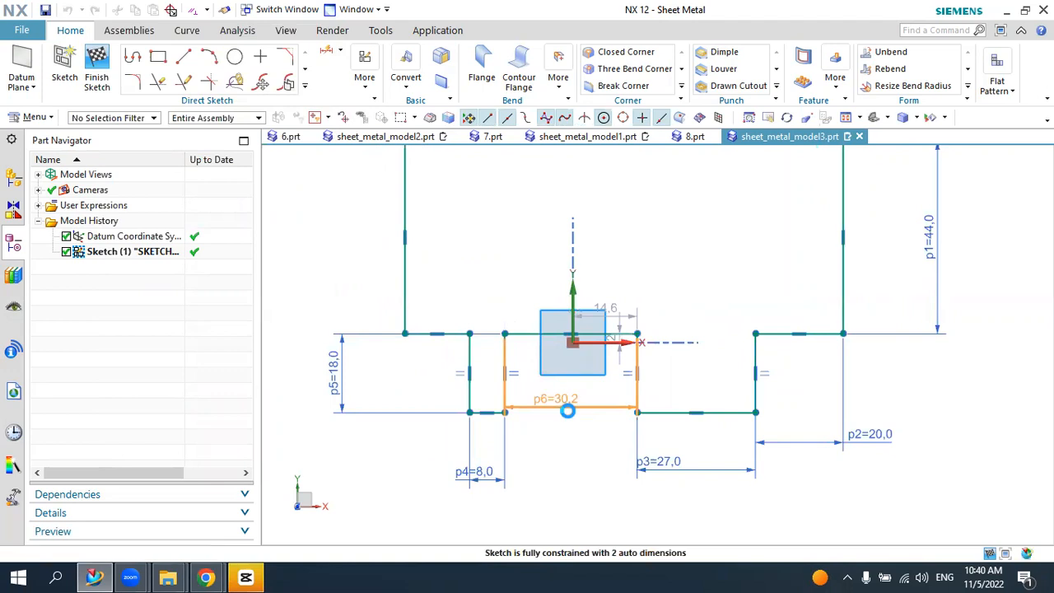
type("30")
key("Return")
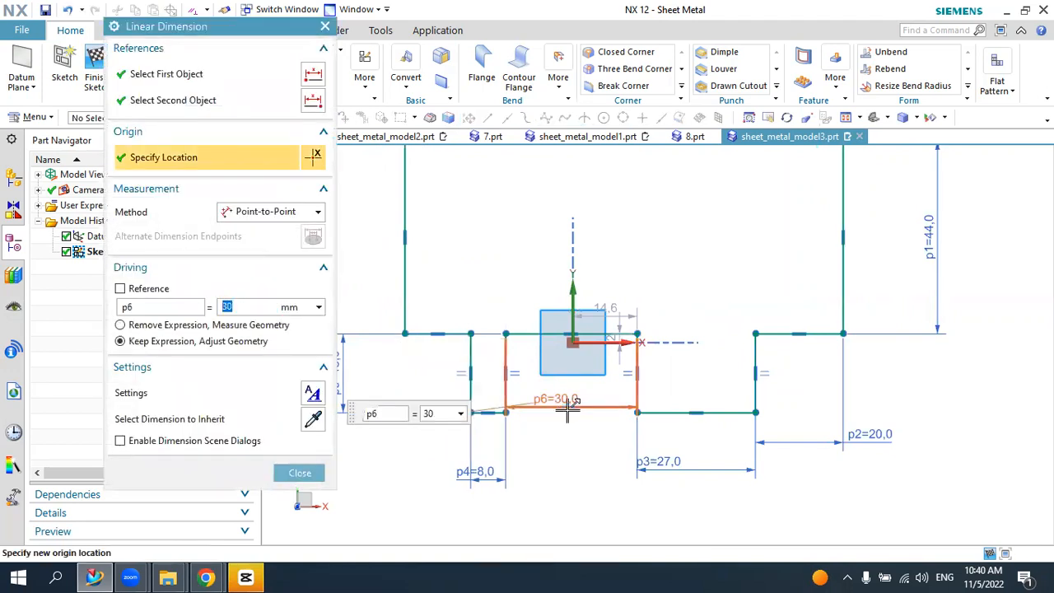
key("Escape")
- Move the automatic dimensions near the origin clear of the outline and align the edge between the tabs horizontally with the origin
scroll(572, 348, "down", 2)
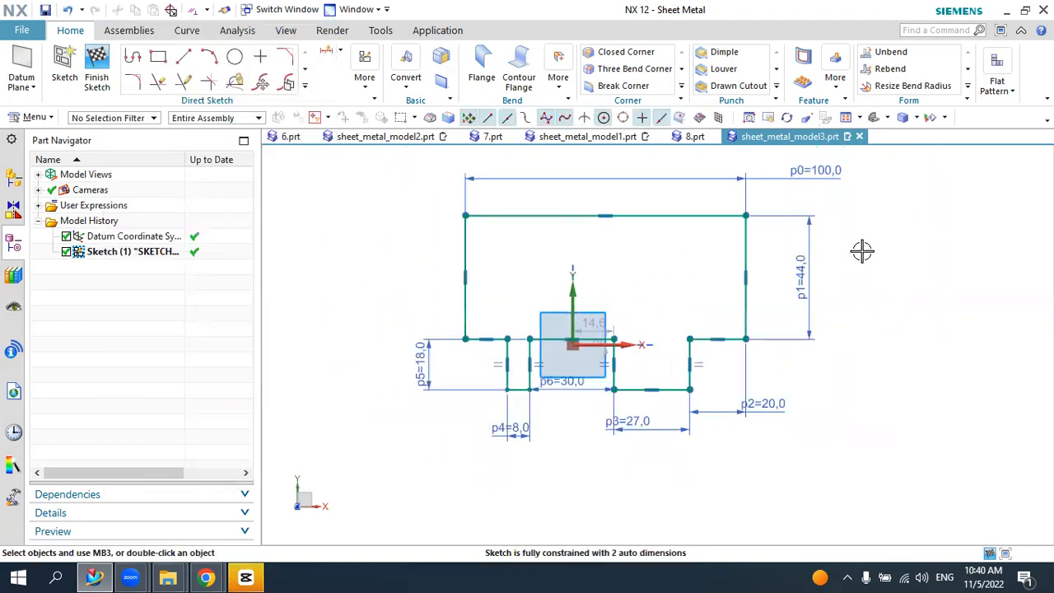
scroll(827, 265, "up", 1)
scroll(580, 432, "up", 1)
scroll(554, 397, "up", 2)
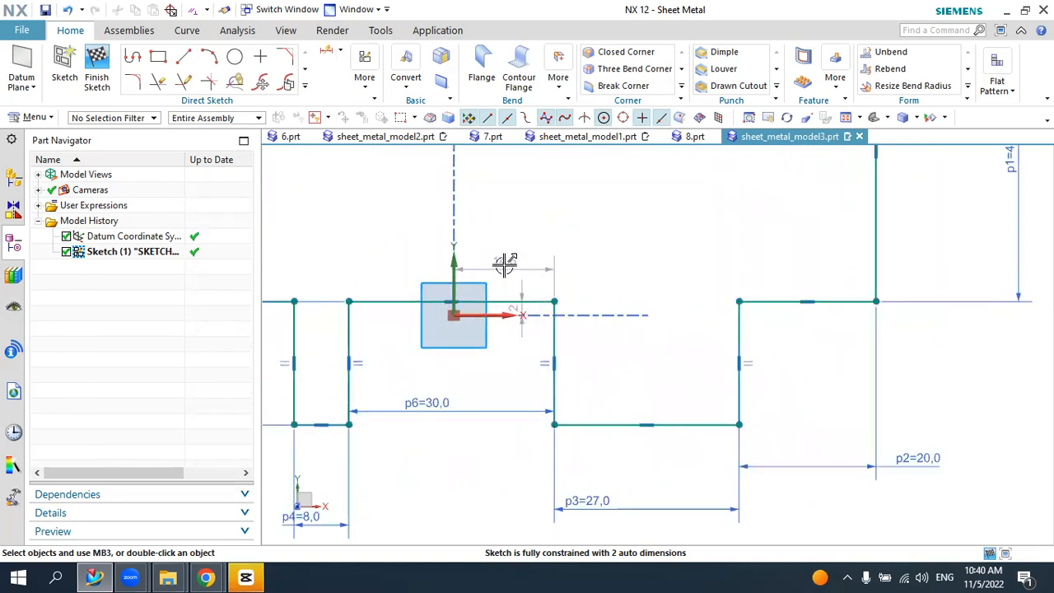
left_click_drag(513, 307, 525, 266)
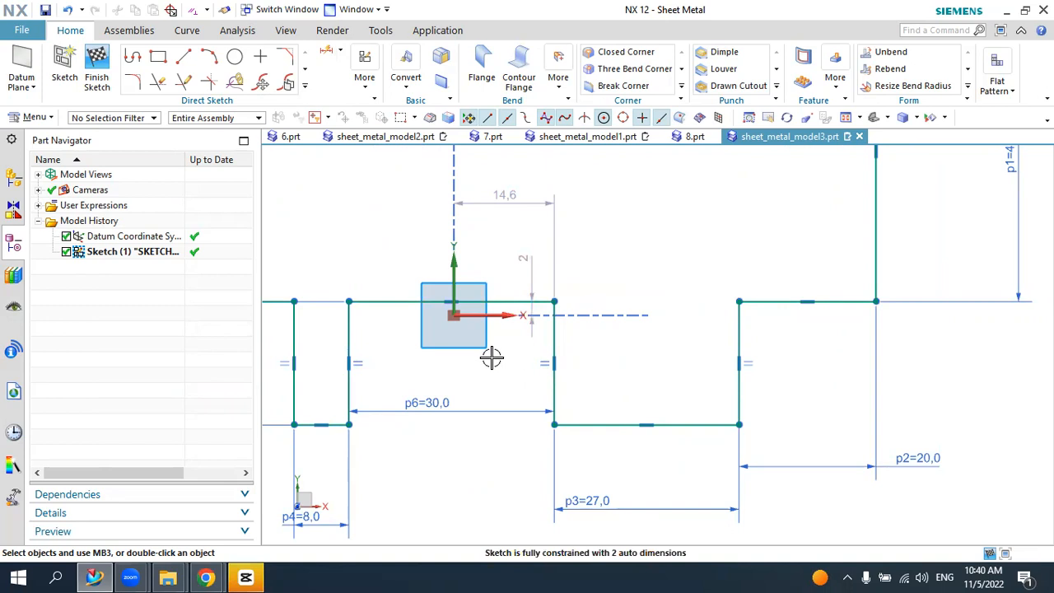
left_click(364, 74)
left_click(395, 123)
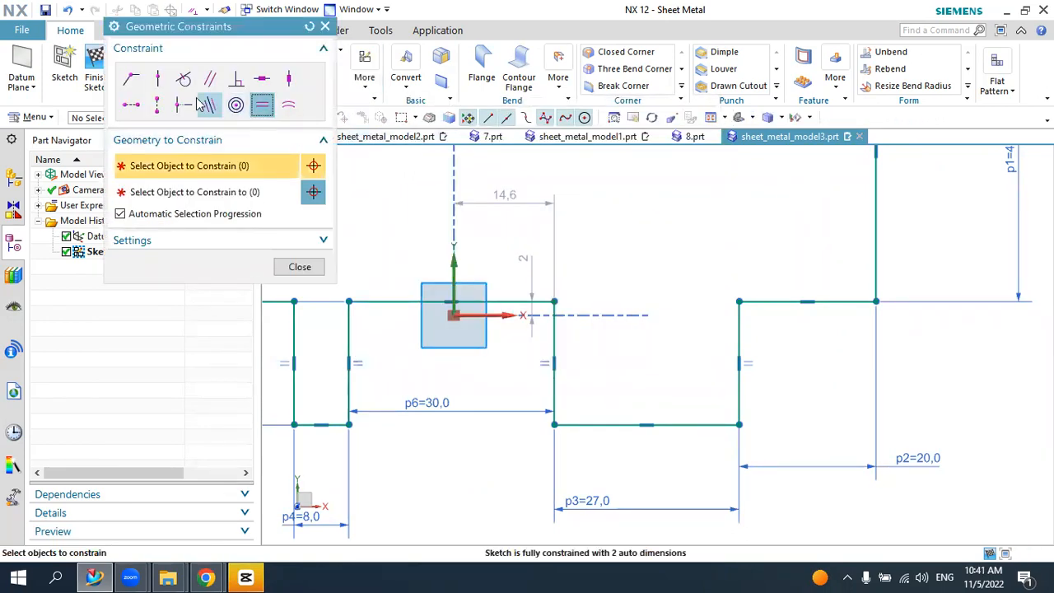
left_click(140, 110)
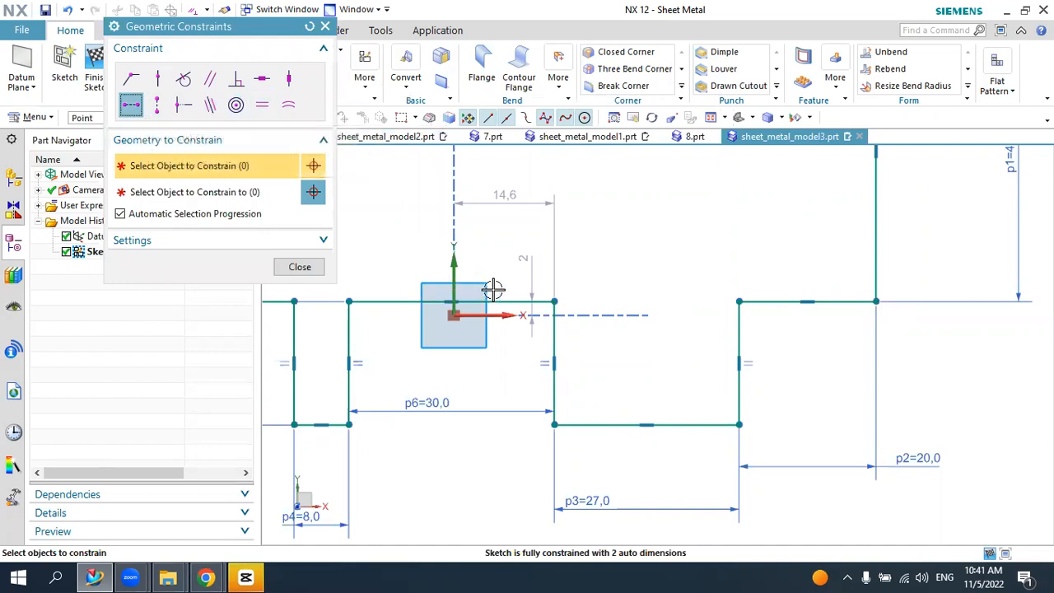
left_click(453, 315)
left_click(474, 301)
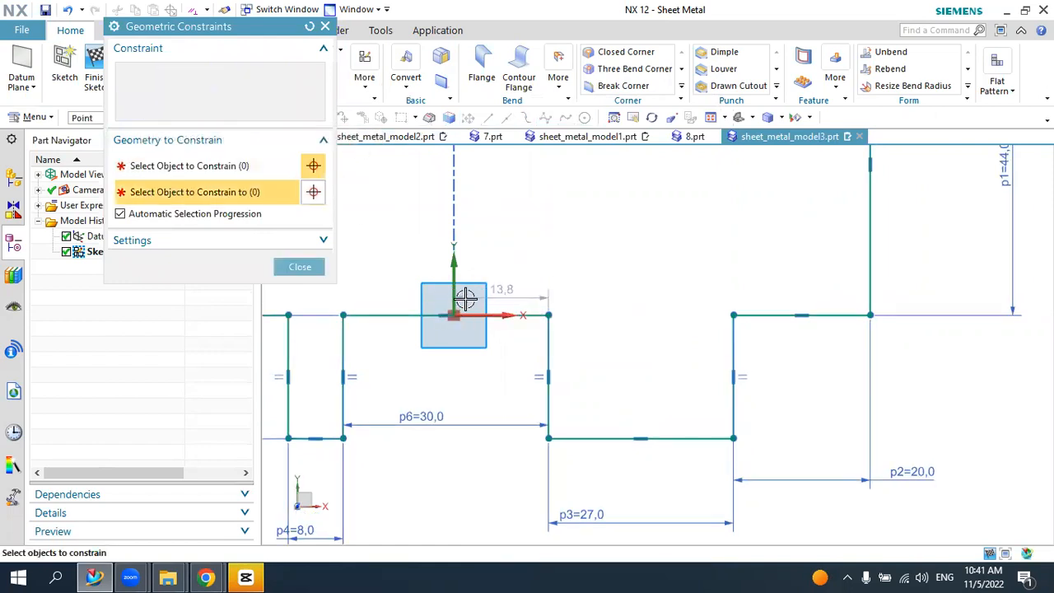
- Try to add a vertical alignment constraint between the outline and the sketch origin
left_click(550, 342)
left_click(467, 321)
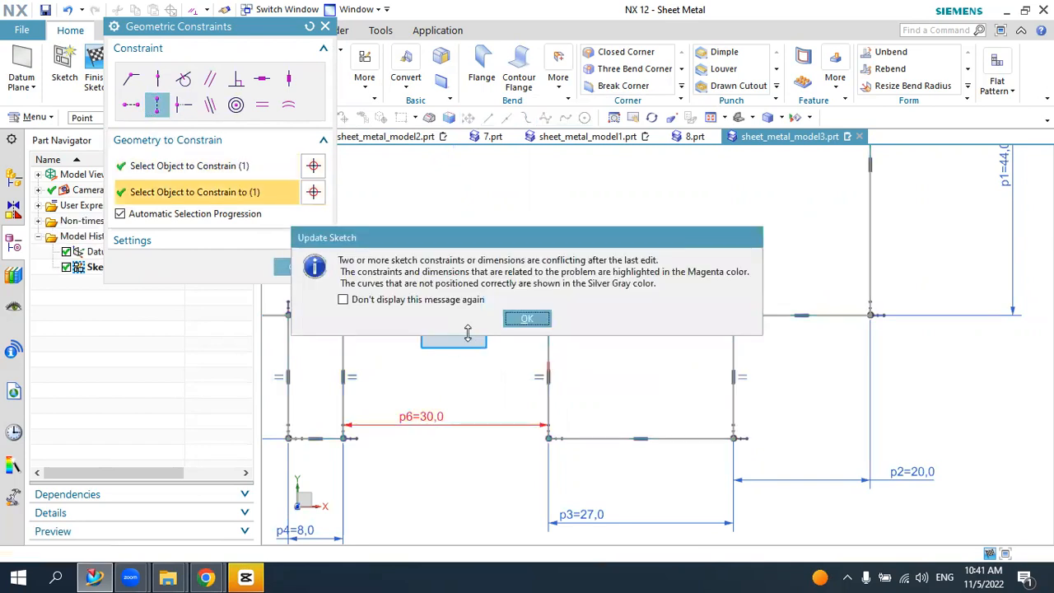
left_click(527, 319)
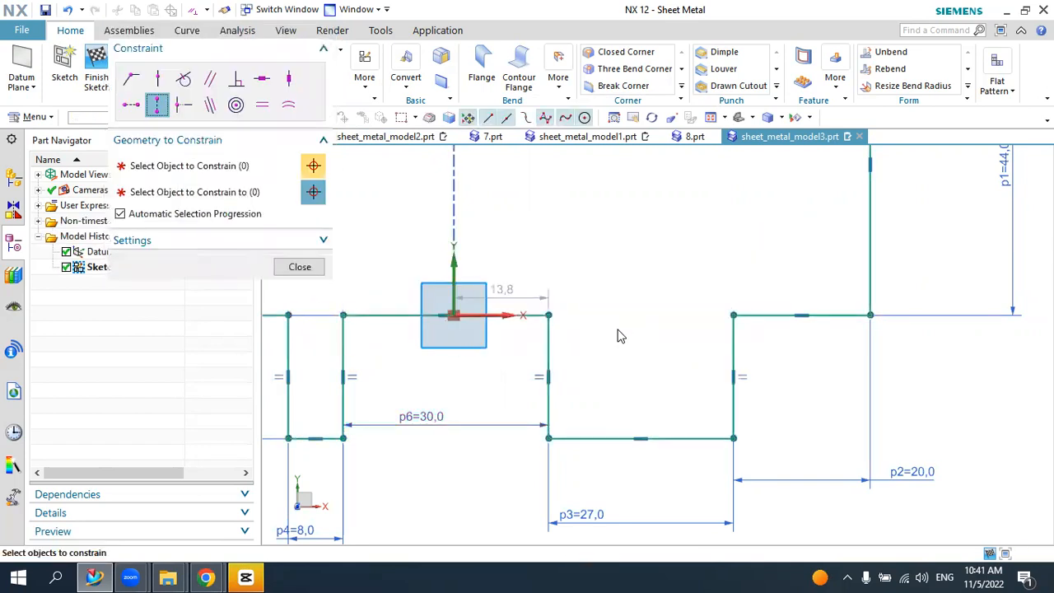
left_click(549, 315)
key("Escape")
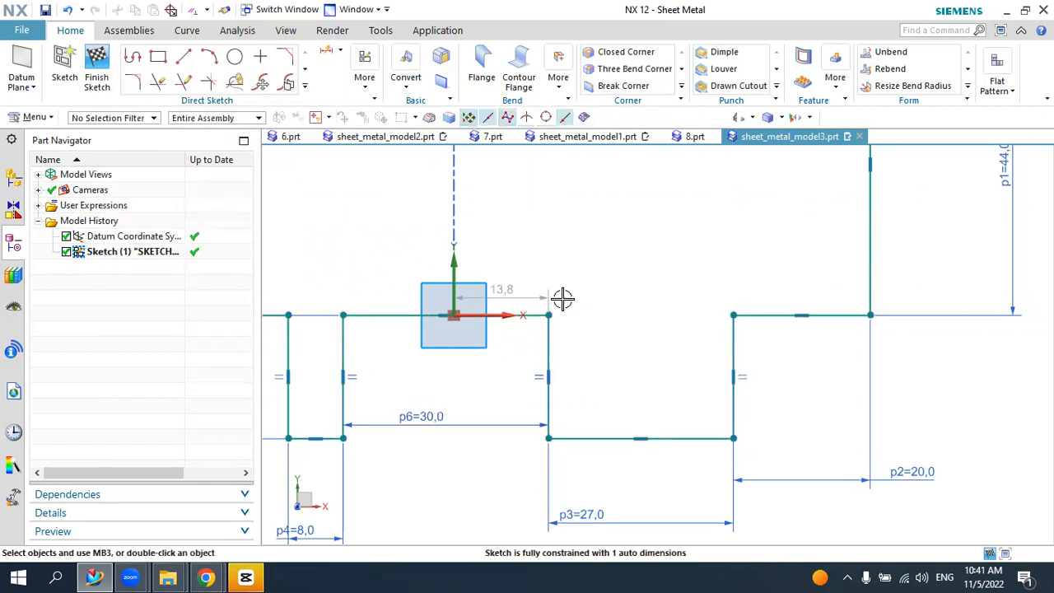
- Finish the sketch and create a base Tab with 1 mm thickness from the connected outline curves
scroll(576, 302, "down", 1)
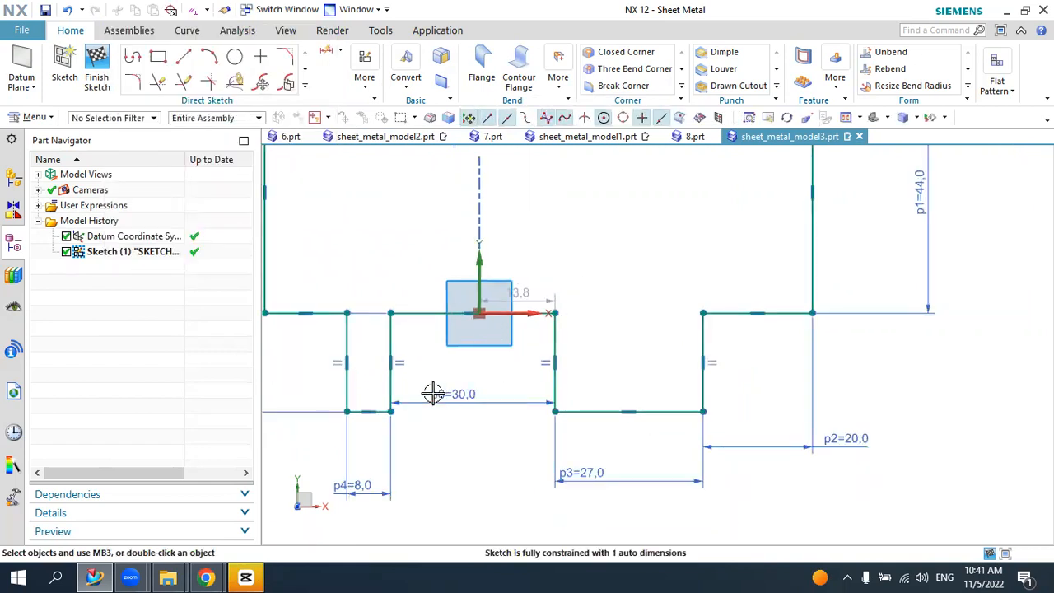
scroll(527, 373, "down", 4)
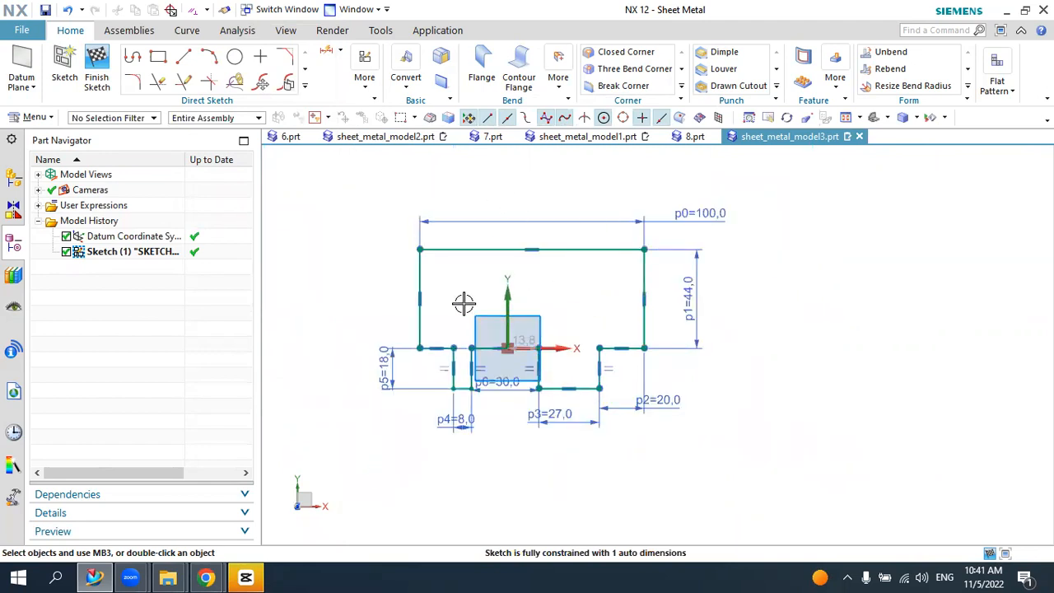
scroll(610, 350, "up", 5)
scroll(600, 353, "down", 5)
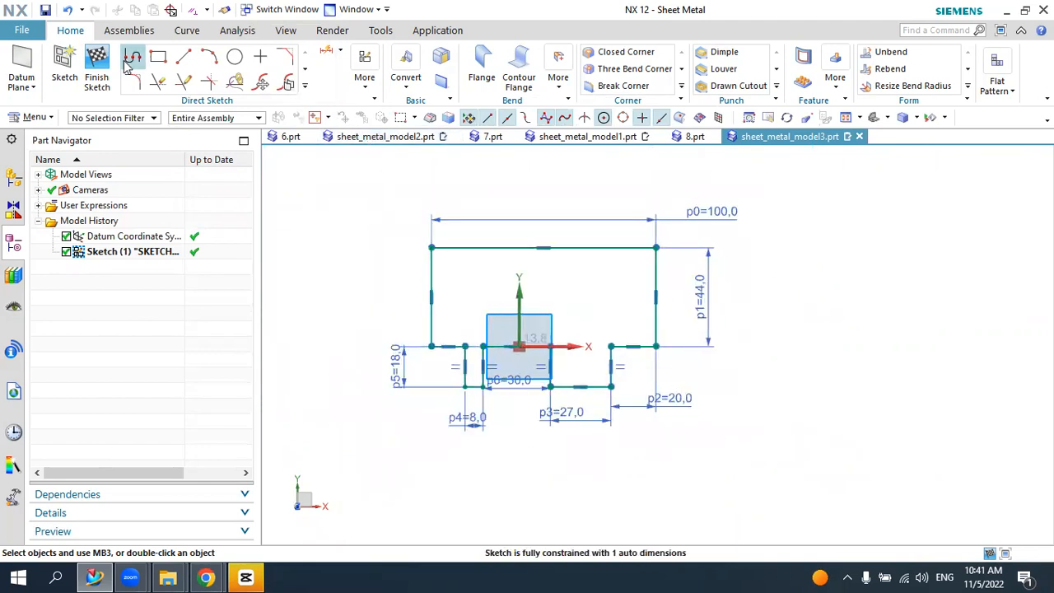
left_click(96, 57)
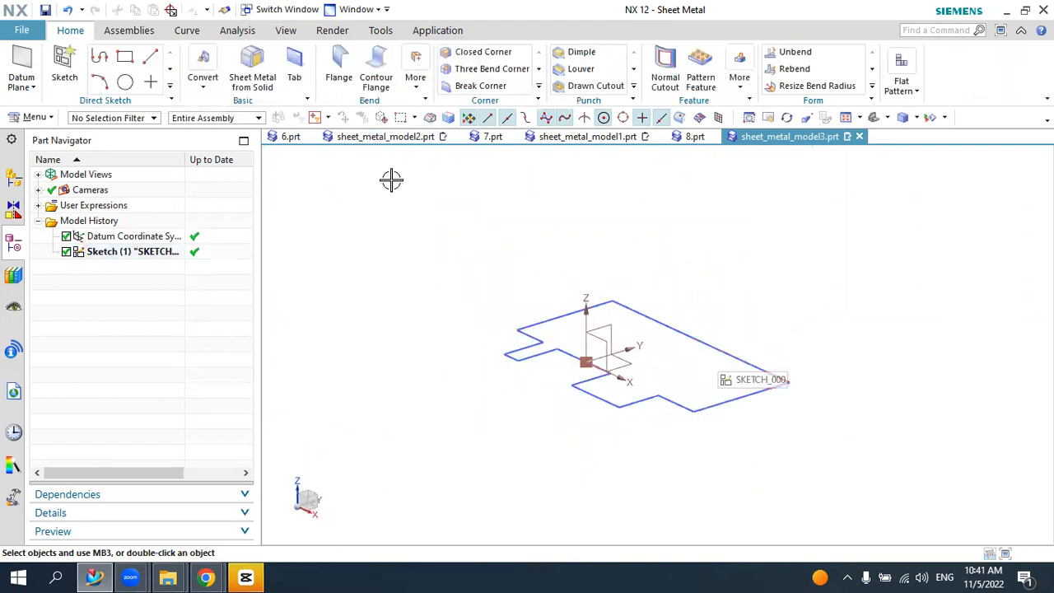
left_click(296, 63)
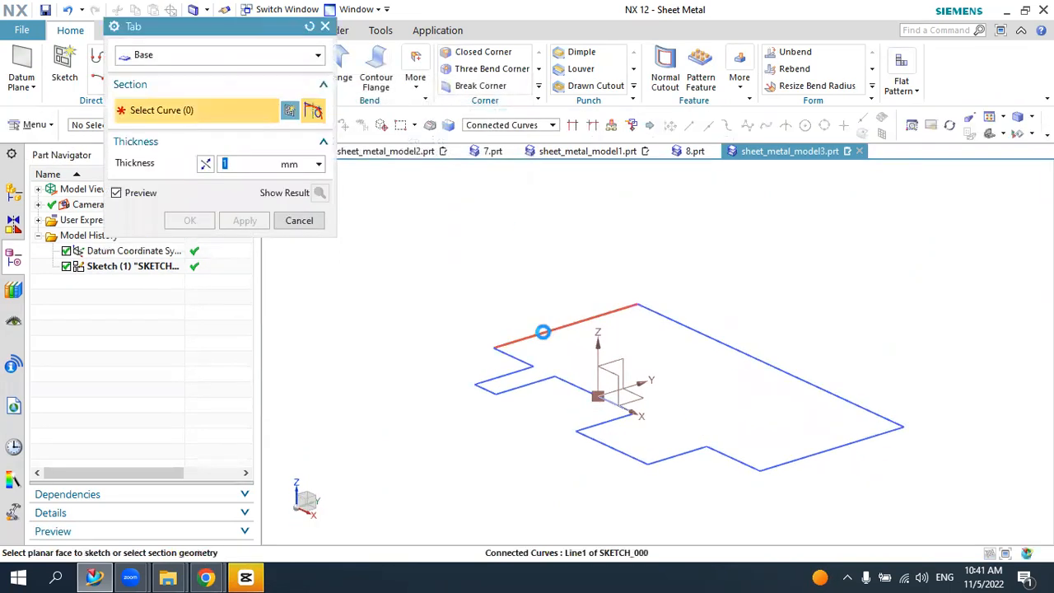
left_click(545, 325)
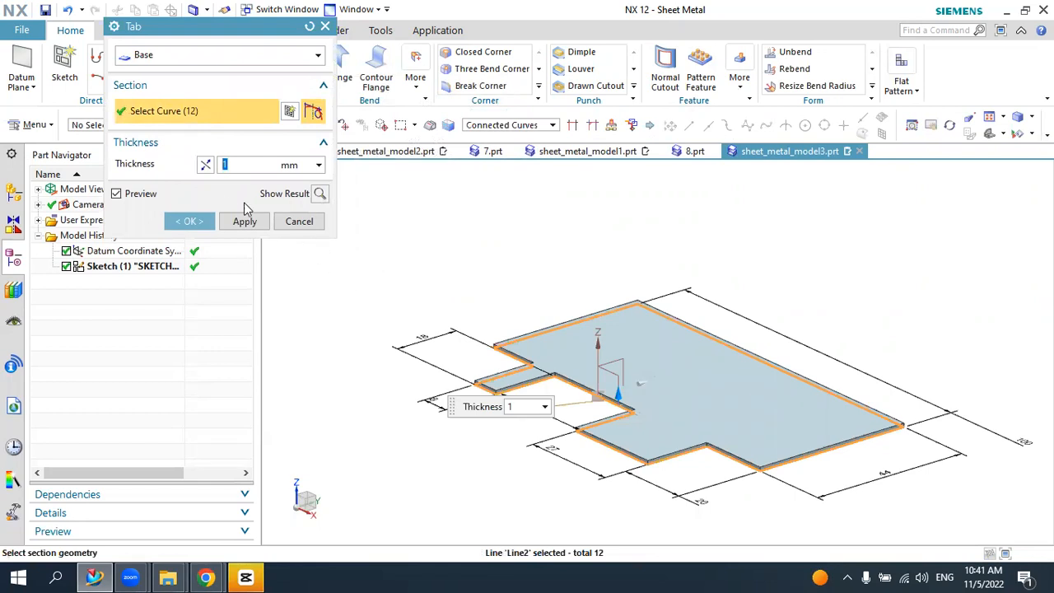
left_click(191, 221)
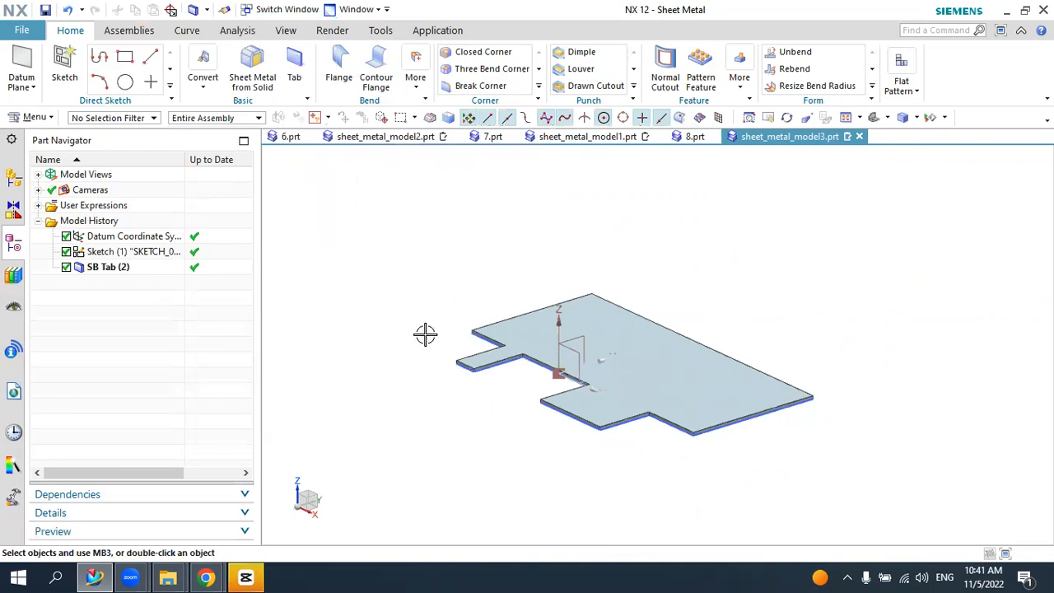
- Create a full-width Flange on the plate's short end edge beside the wide tab, with 40 mm length and 90° angle
middle_click_drag(537, 367, 558, 349)
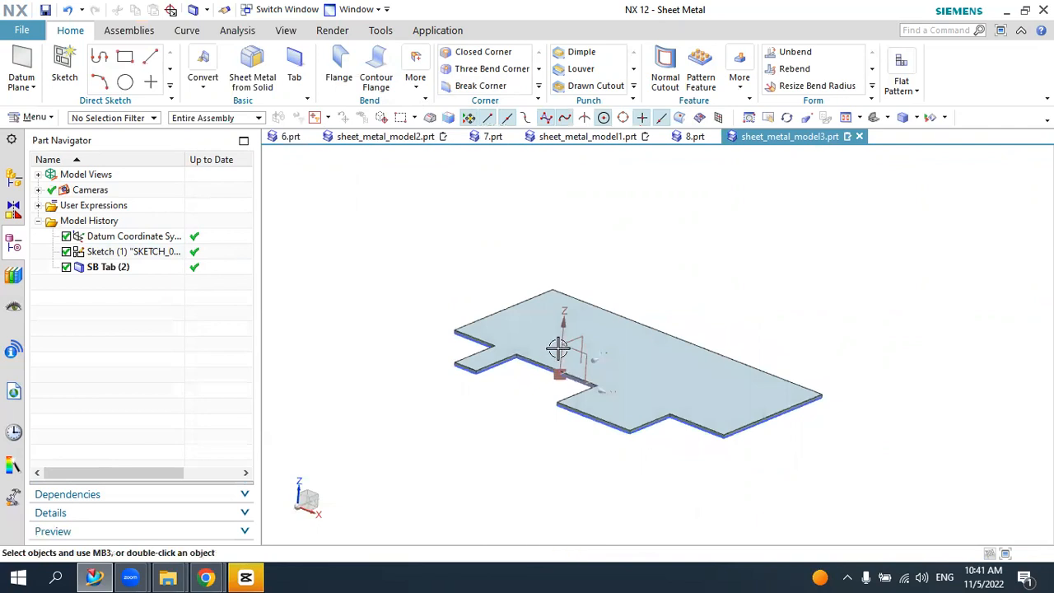
scroll(678, 396, "up", 3)
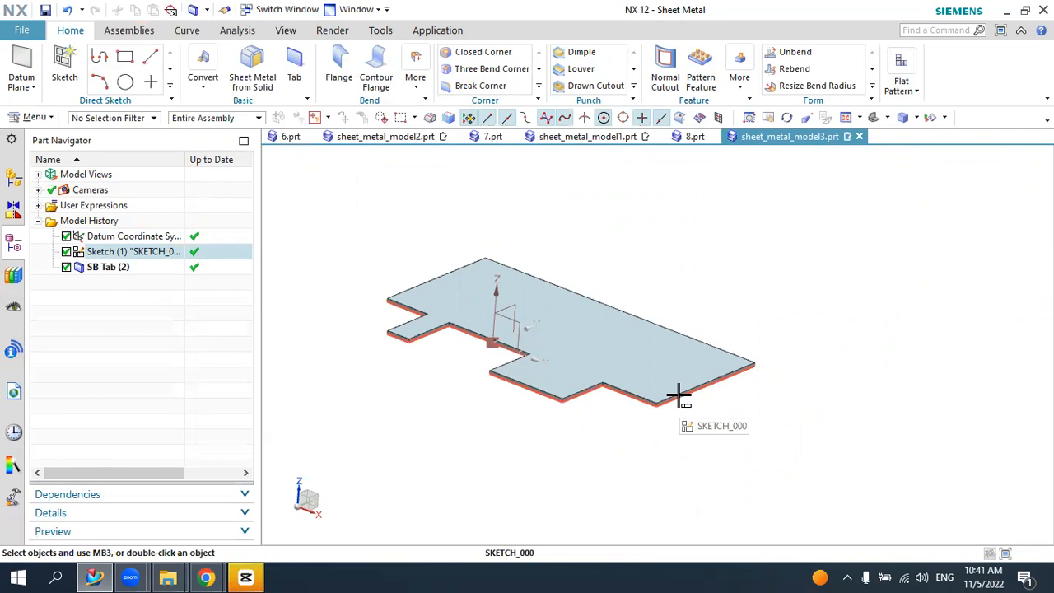
scroll(690, 409, "up", 2)
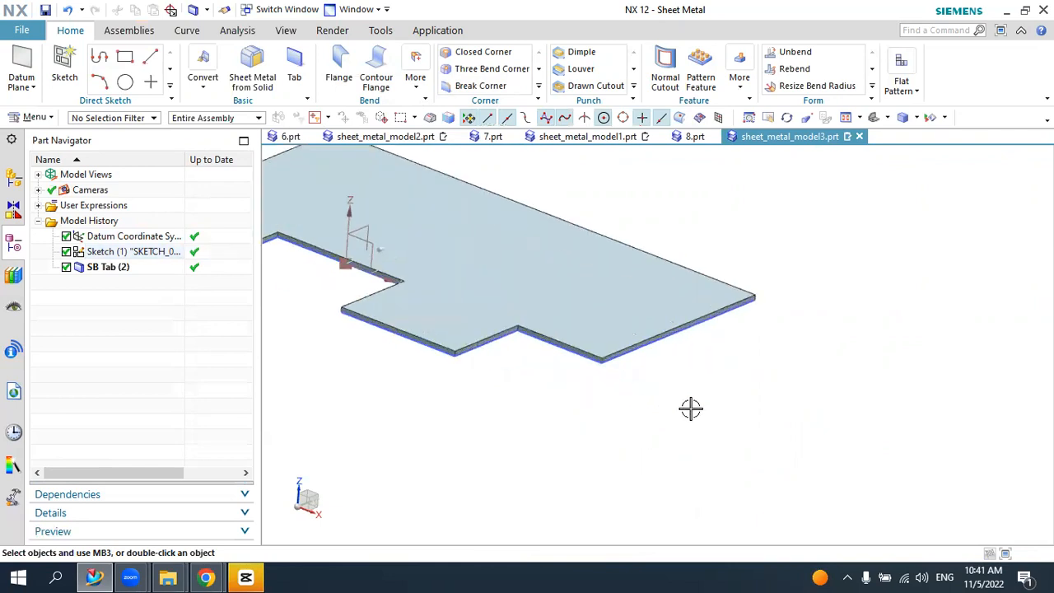
left_click(337, 67)
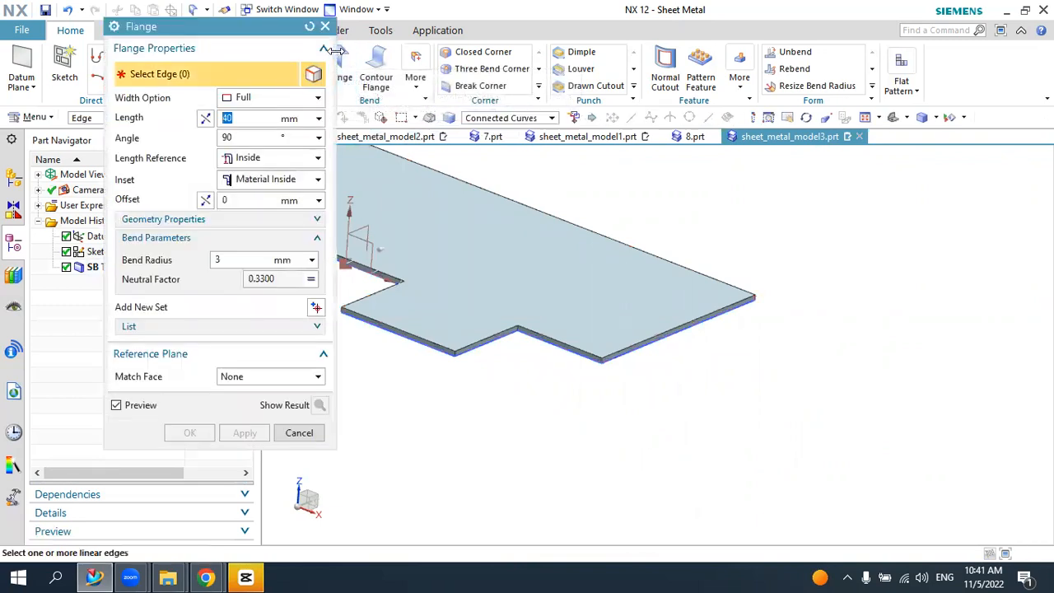
scroll(648, 353, "up", 3)
scroll(626, 370, "up", 1)
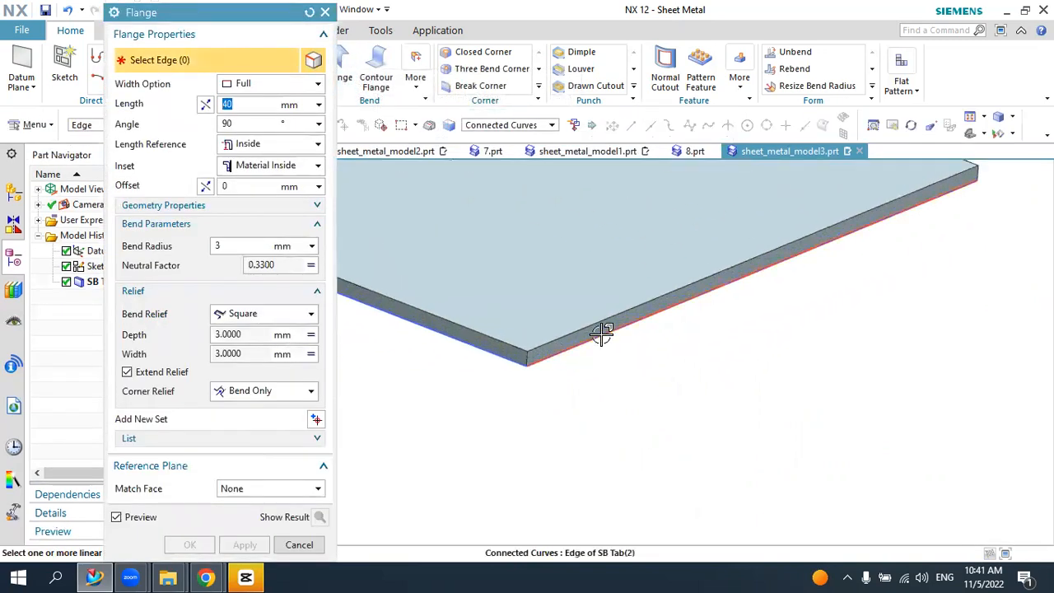
left_click(602, 334)
scroll(631, 332, "down", 4)
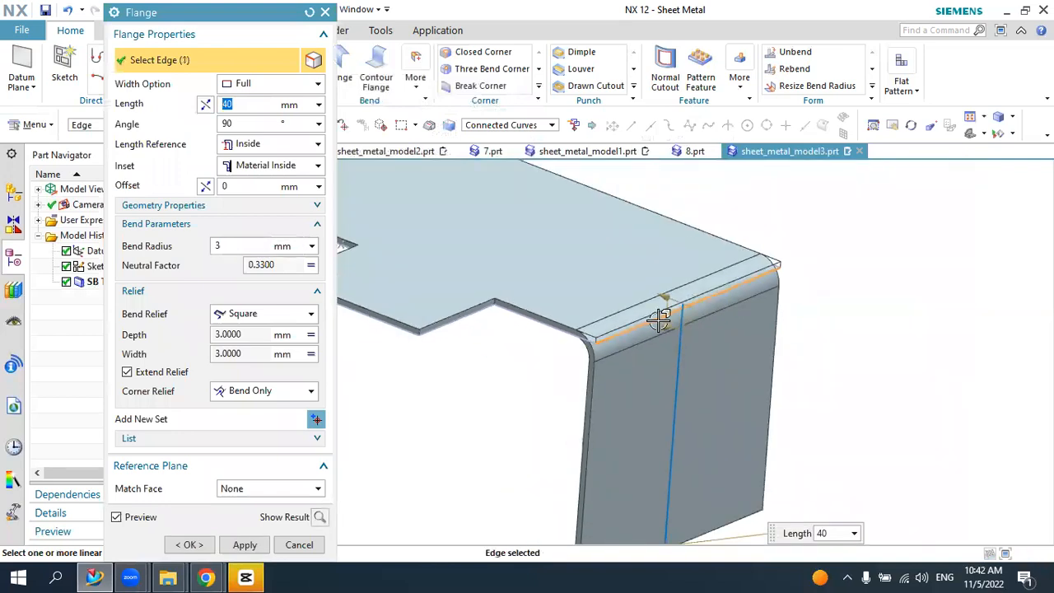
scroll(638, 379, "up", 2)
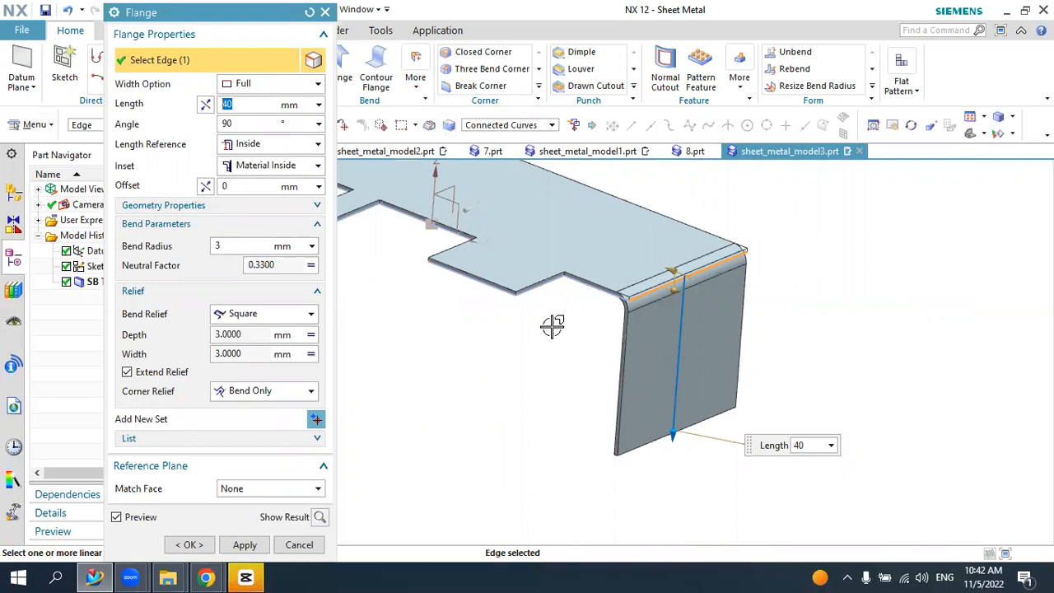
scroll(677, 293, "down", 1)
scroll(652, 295, "up", 2)
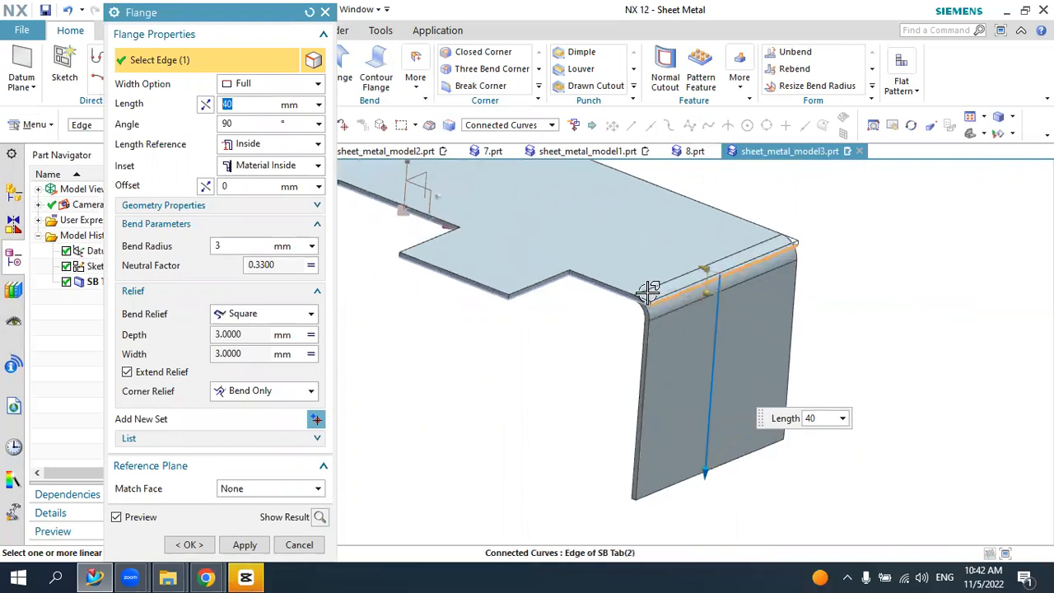
scroll(654, 296, "down", 1)
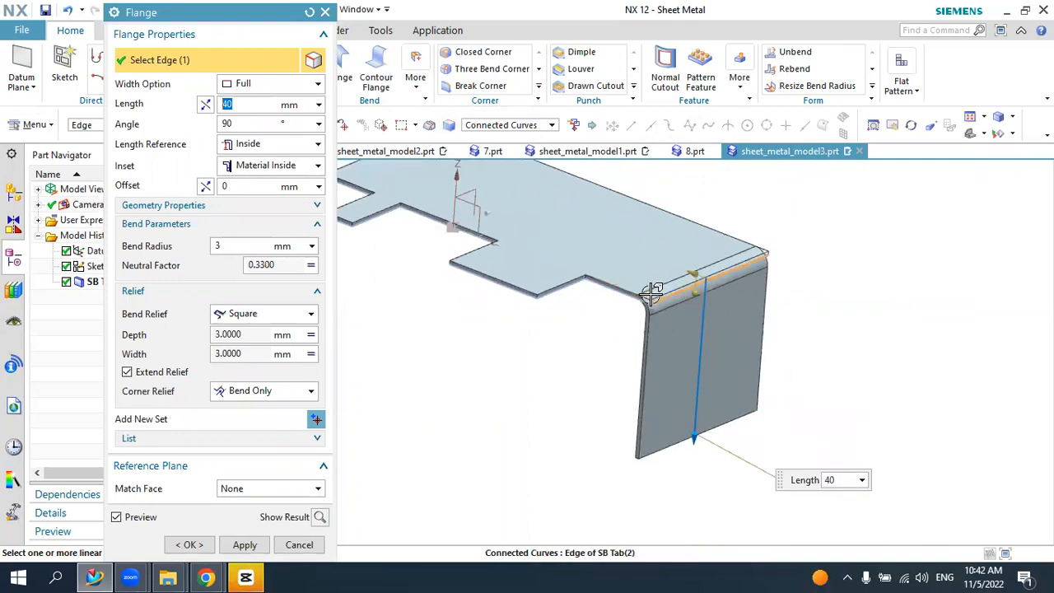
left_click(244, 544)
- Create a second full-width Flange, 40 mm long at 90°, on the outer edge of the wide tab
scroll(504, 293, "down", 4)
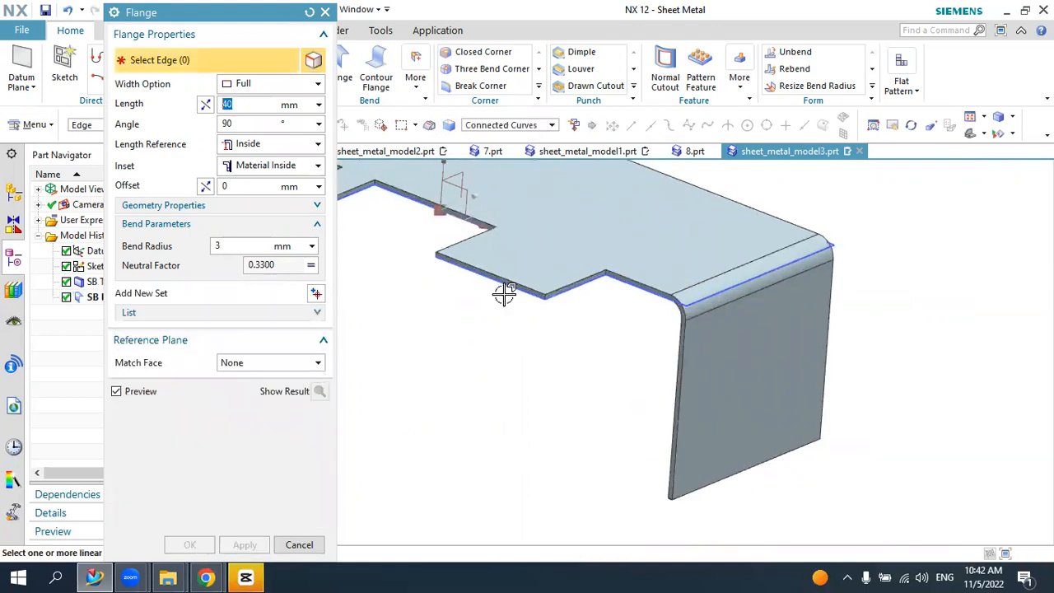
left_click(510, 284)
scroll(511, 284, "up", 5)
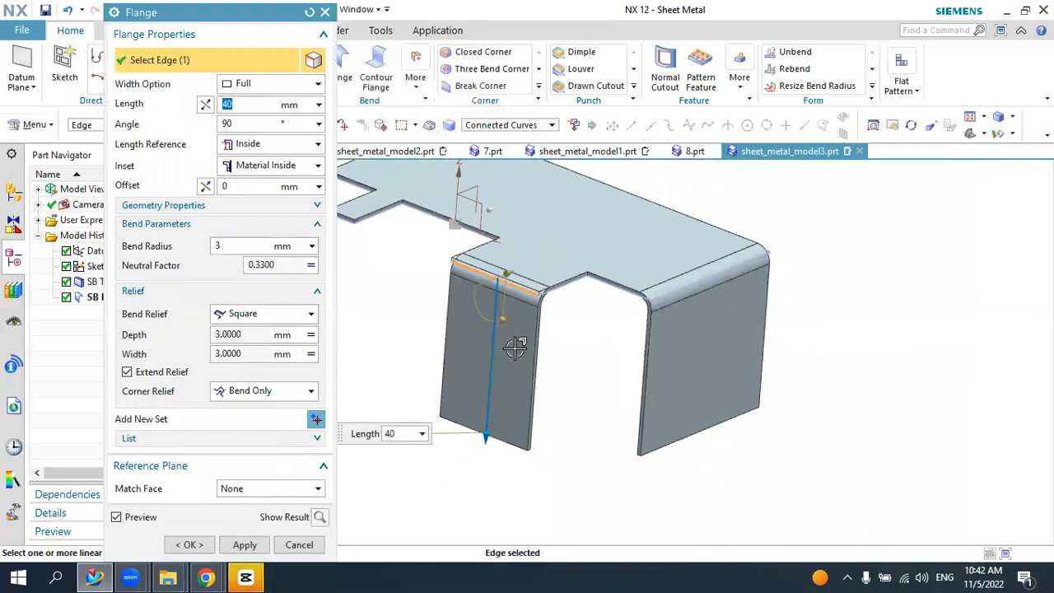
left_click(191, 546)
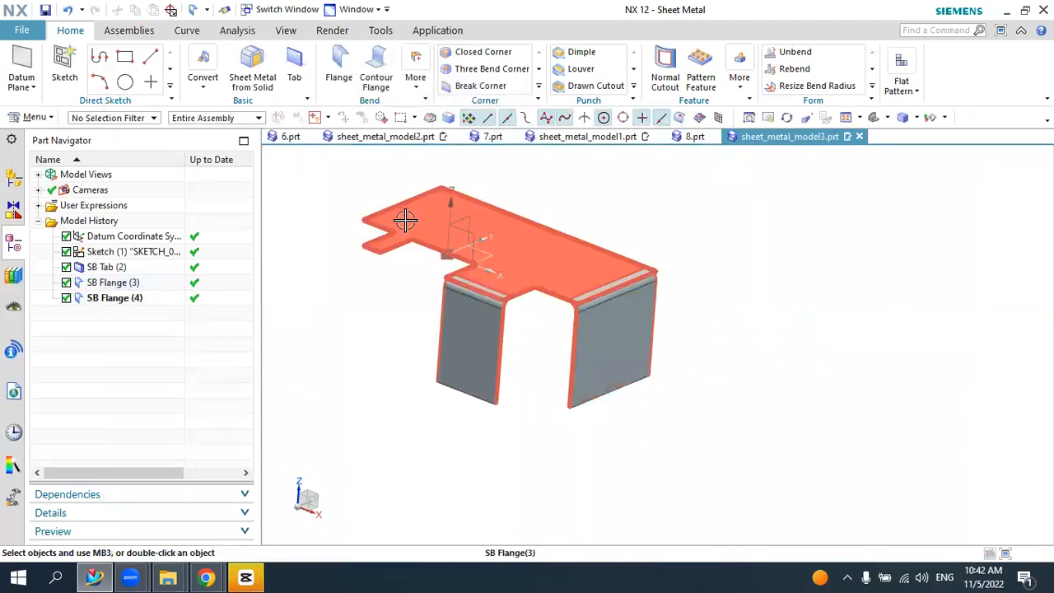
- Create a full-width Flange on the outer edge of the narrow tab with 20 mm length and 90° angle
left_click(340, 59)
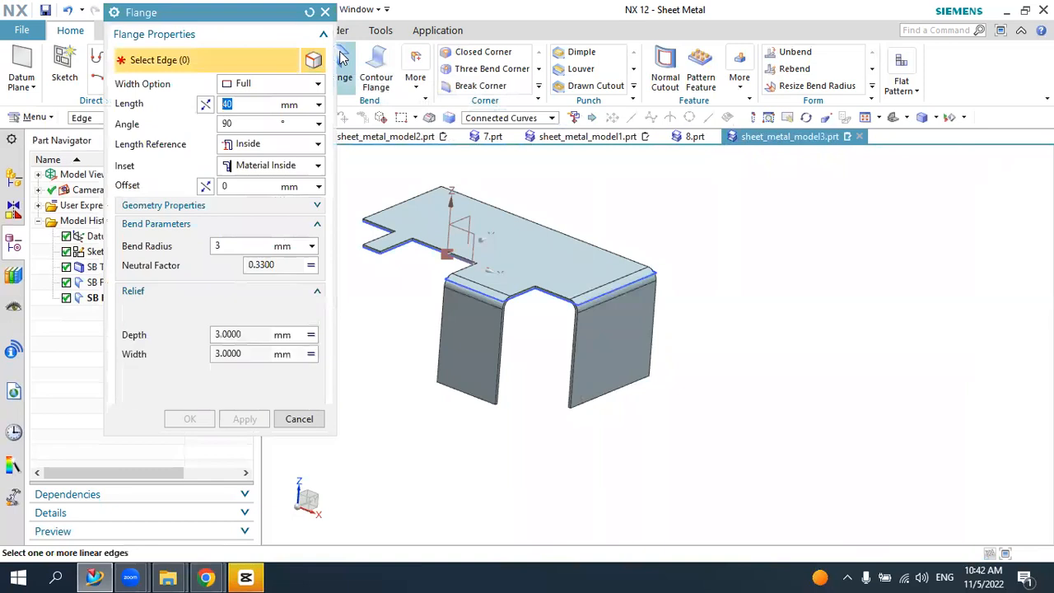
scroll(558, 182, "down", 2)
scroll(458, 221, "up", 3)
scroll(458, 221, "up", 3)
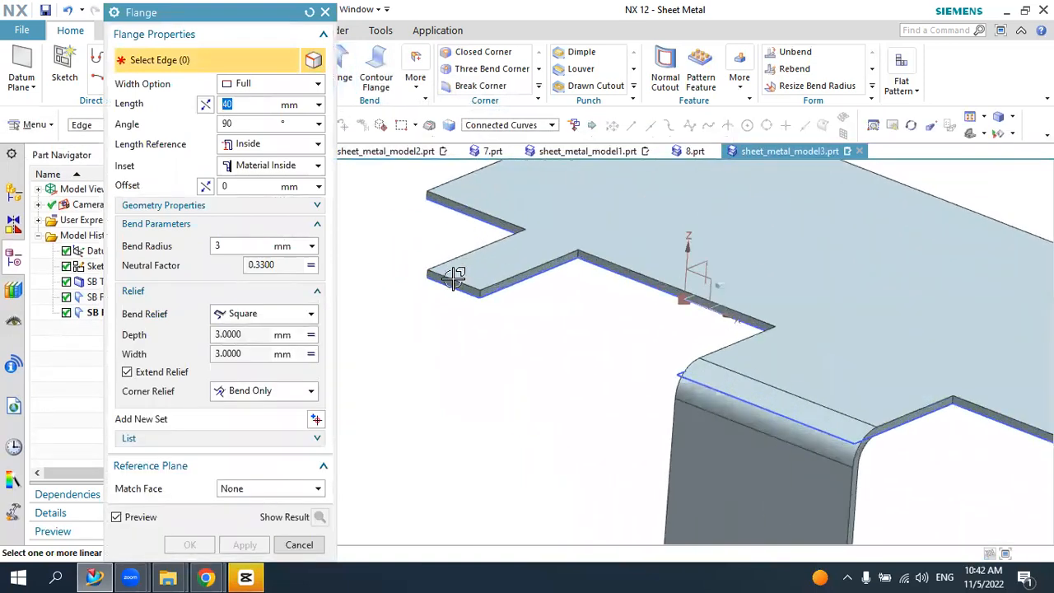
scroll(449, 290, "up", 2)
left_click(448, 284)
scroll(461, 280, "down", 2)
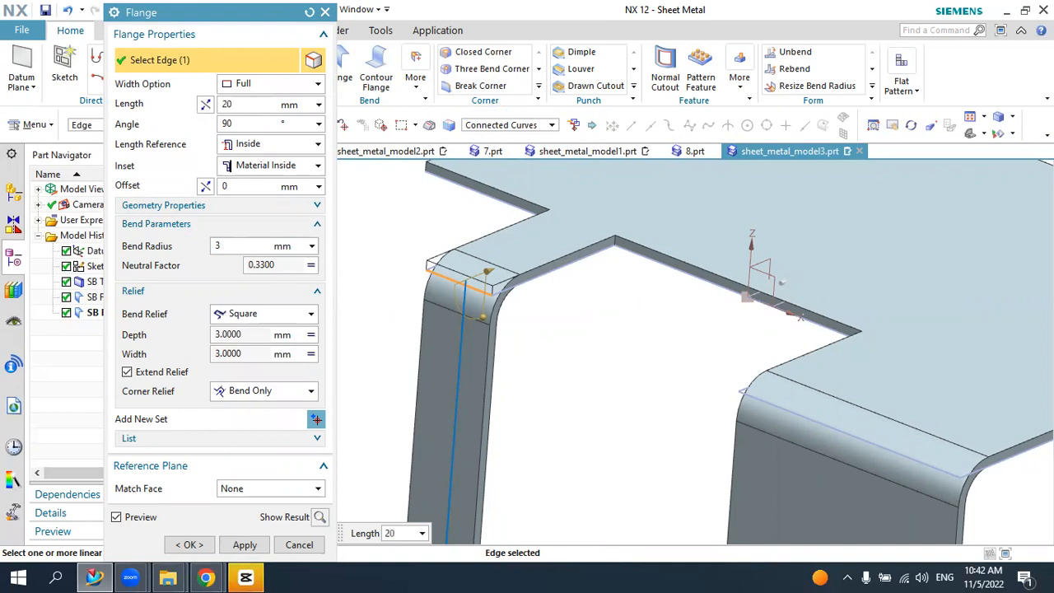
key("Return")
scroll(550, 320, "down", 5)
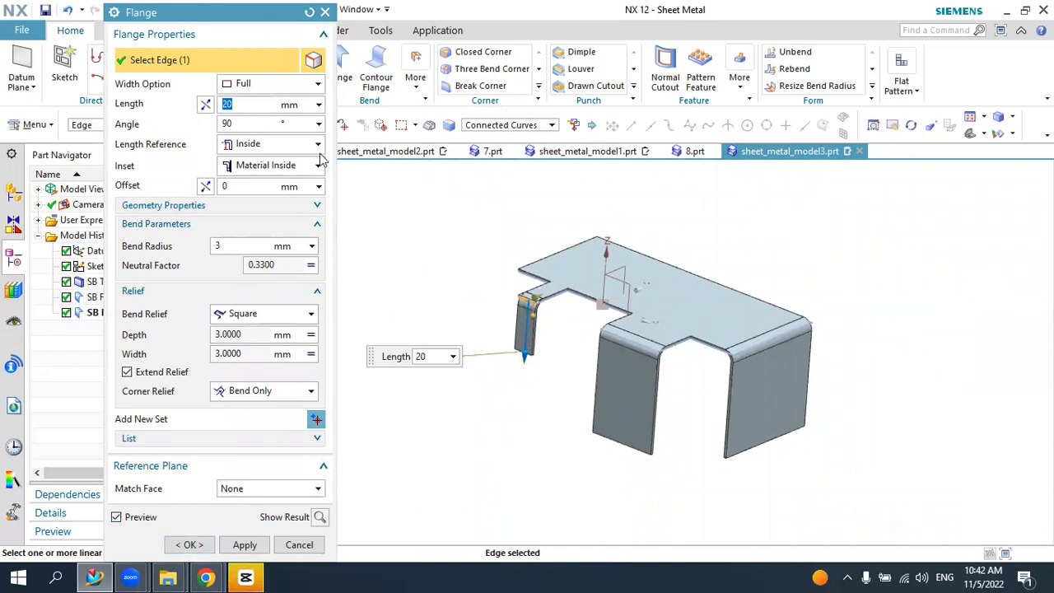
left_click(277, 85)
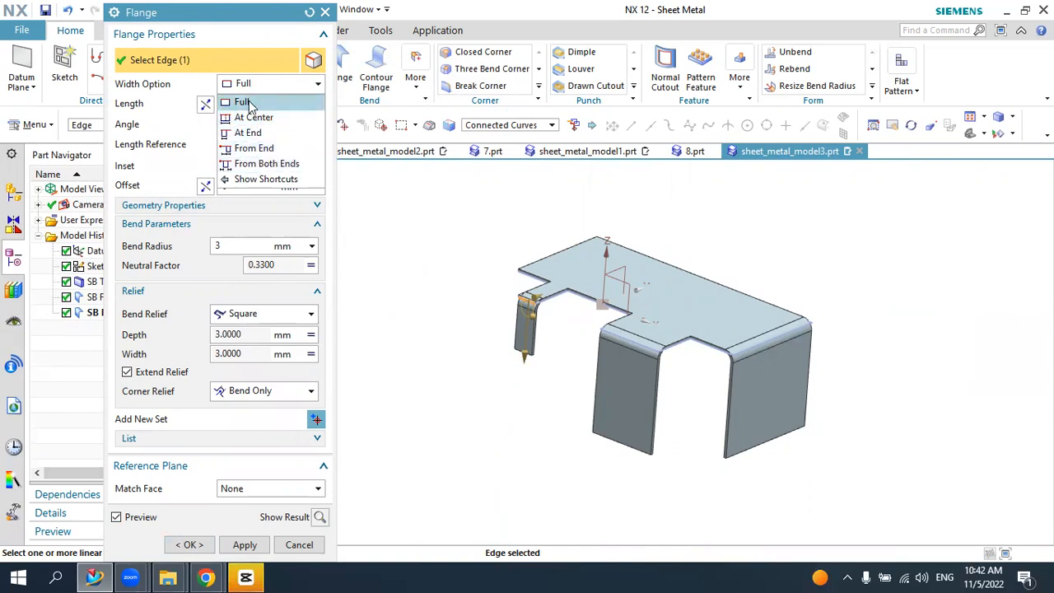
left_click(251, 103)
left_click(252, 91)
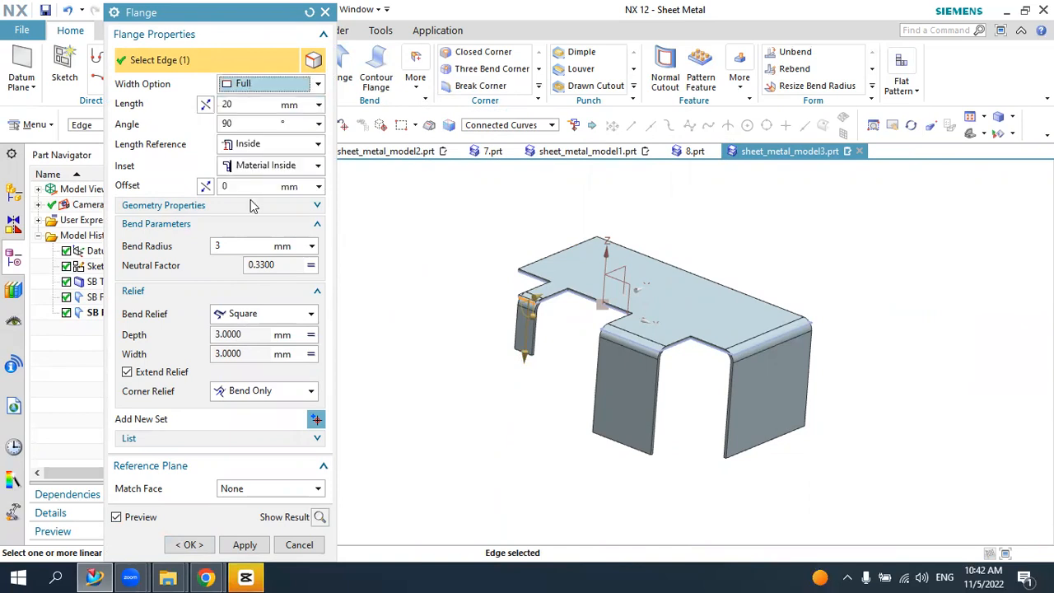
left_click(189, 545)
- Start a Flange on the lower edge of the plate's end flange, using the At Center width option with 15 mm width
scroll(733, 404, "up", 3)
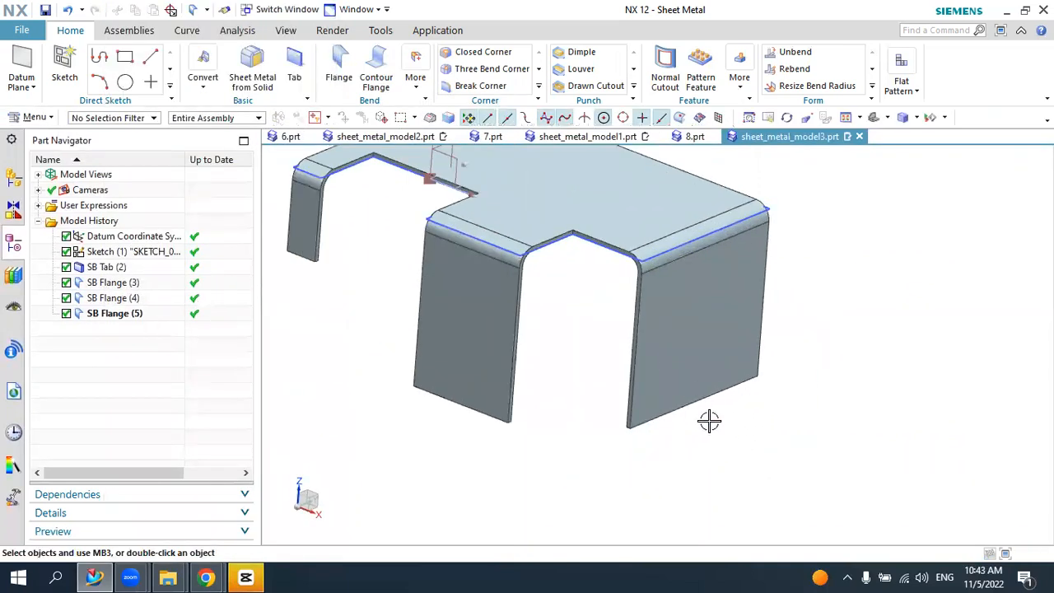
left_click(340, 57)
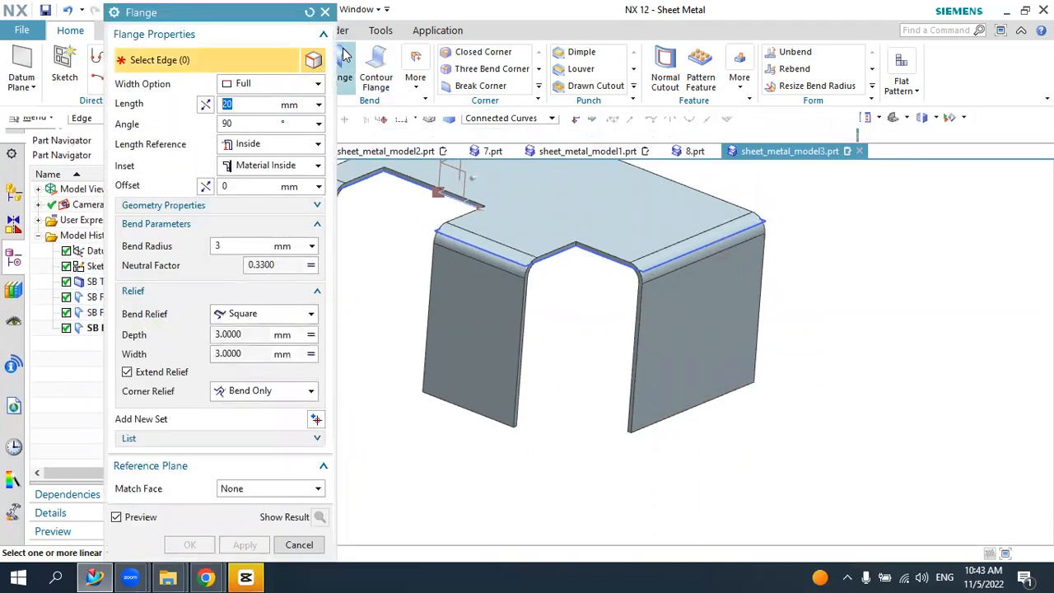
left_click(244, 89)
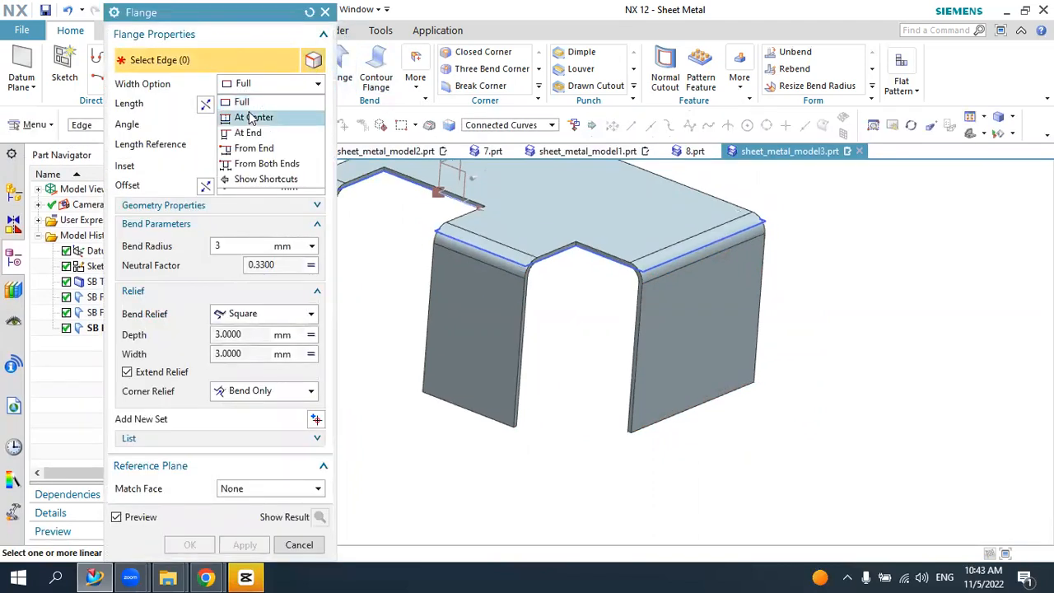
left_click(249, 115)
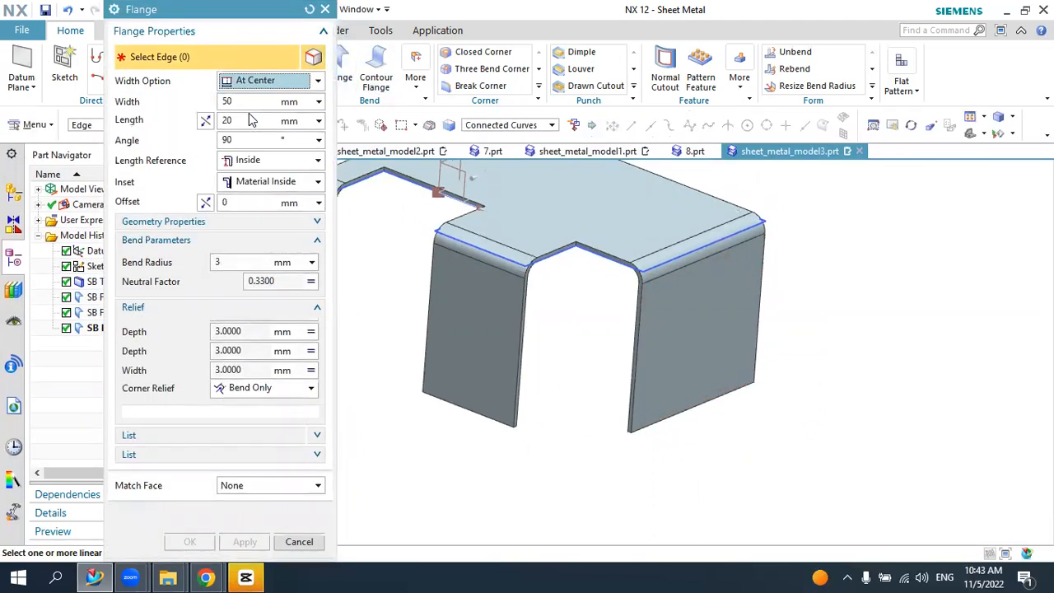
left_click(698, 402)
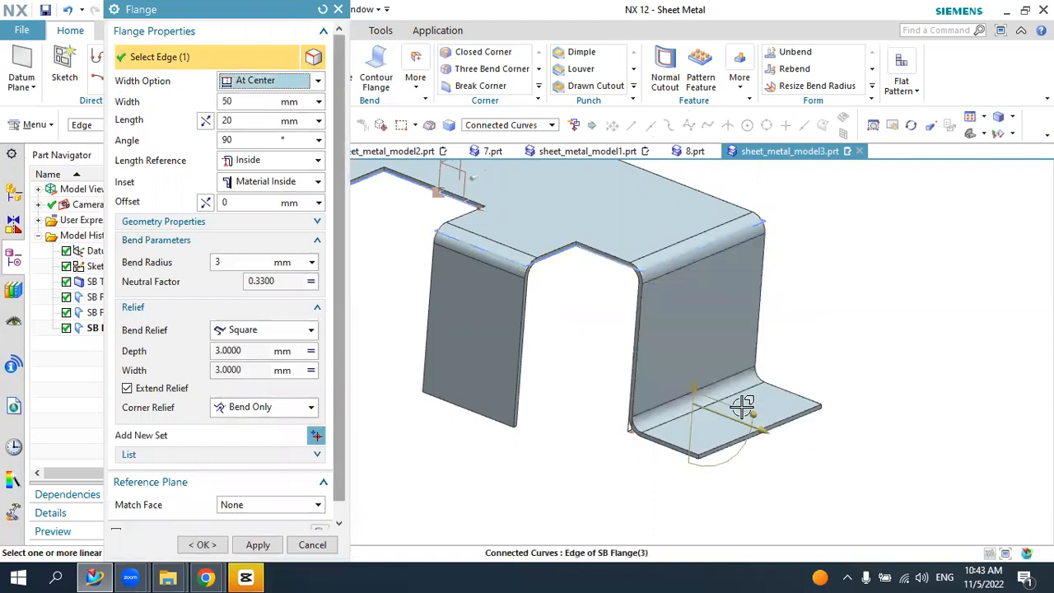
left_click(244, 100)
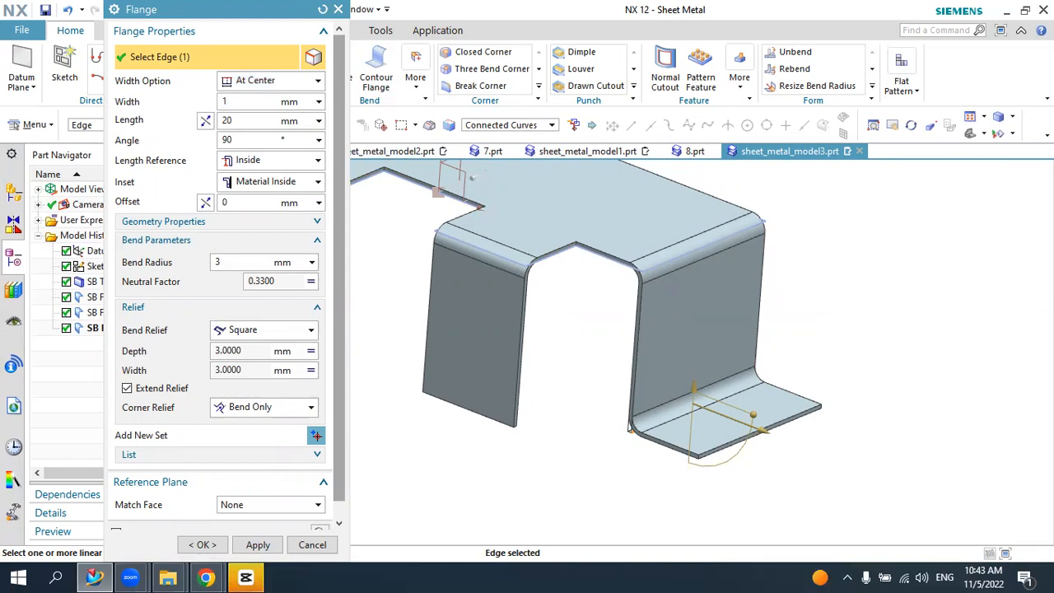
key("Return")
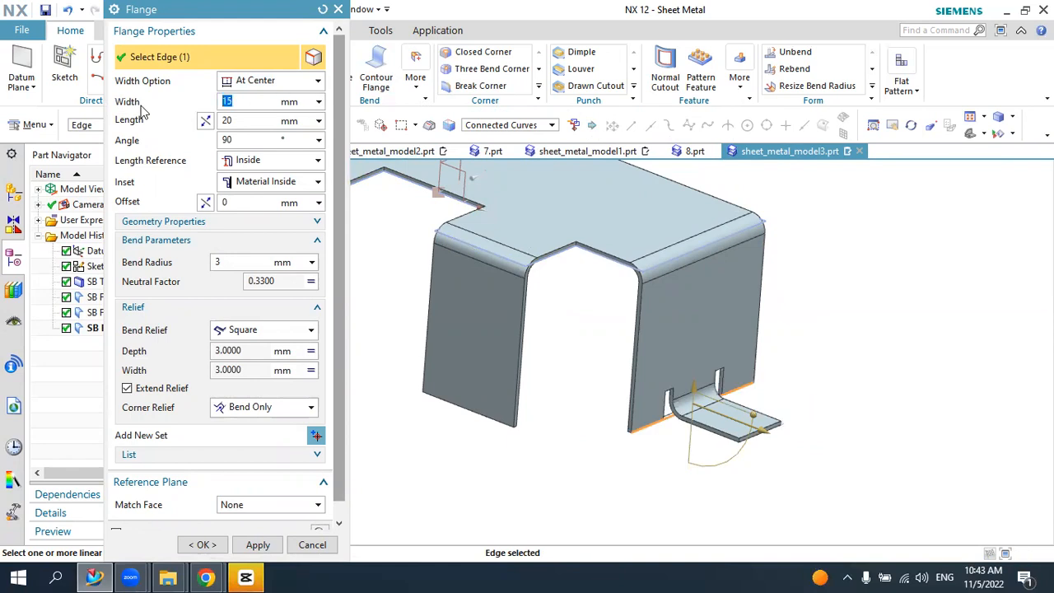
- Keep the centred flange at 20 mm length and 90° angle, and change its bend relief to Round
scroll(835, 447, "up", 2)
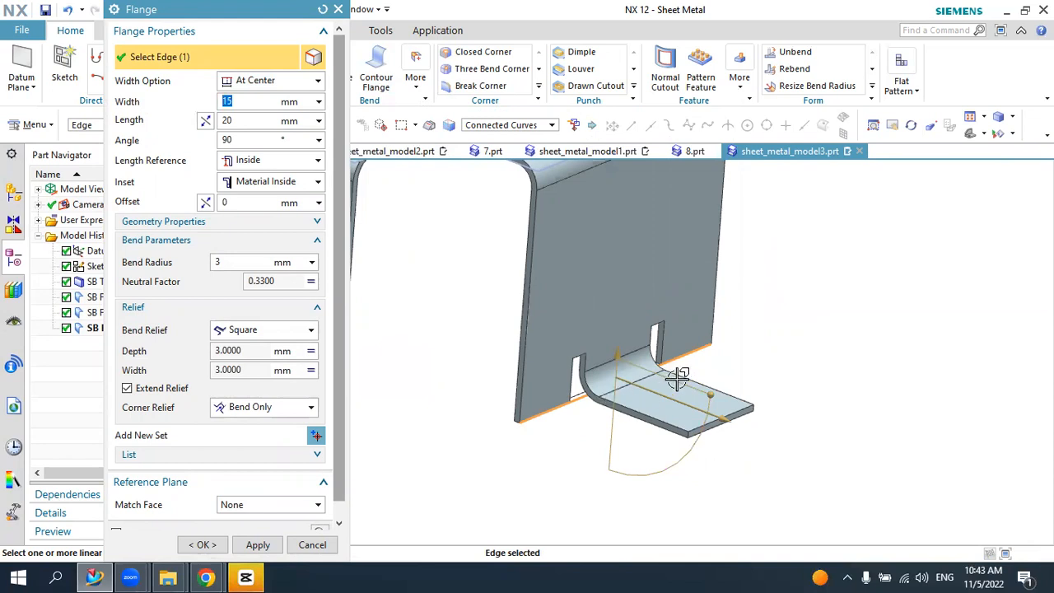
left_click(242, 122)
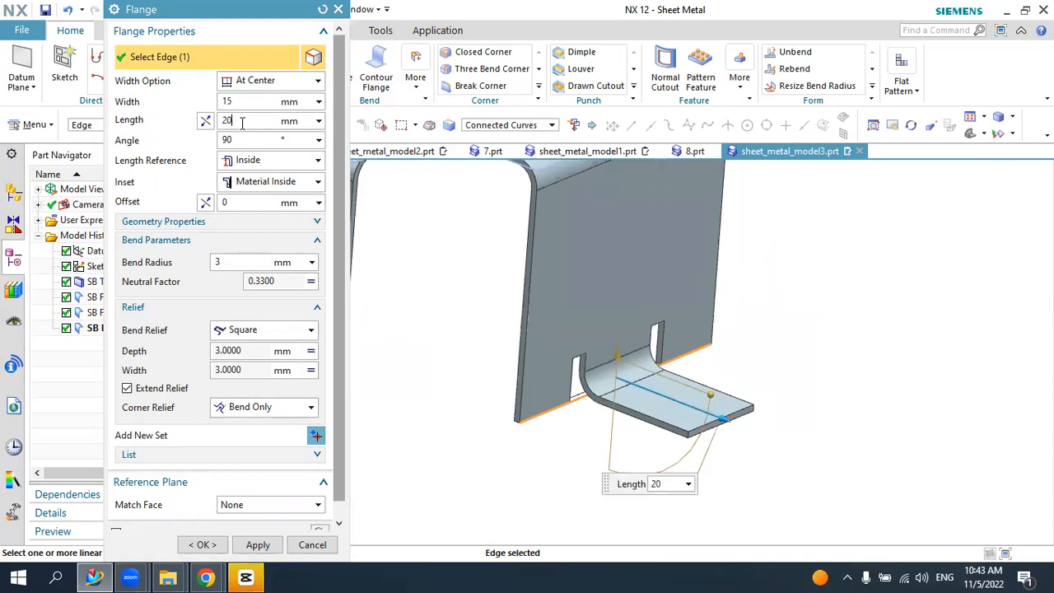
left_click(240, 138)
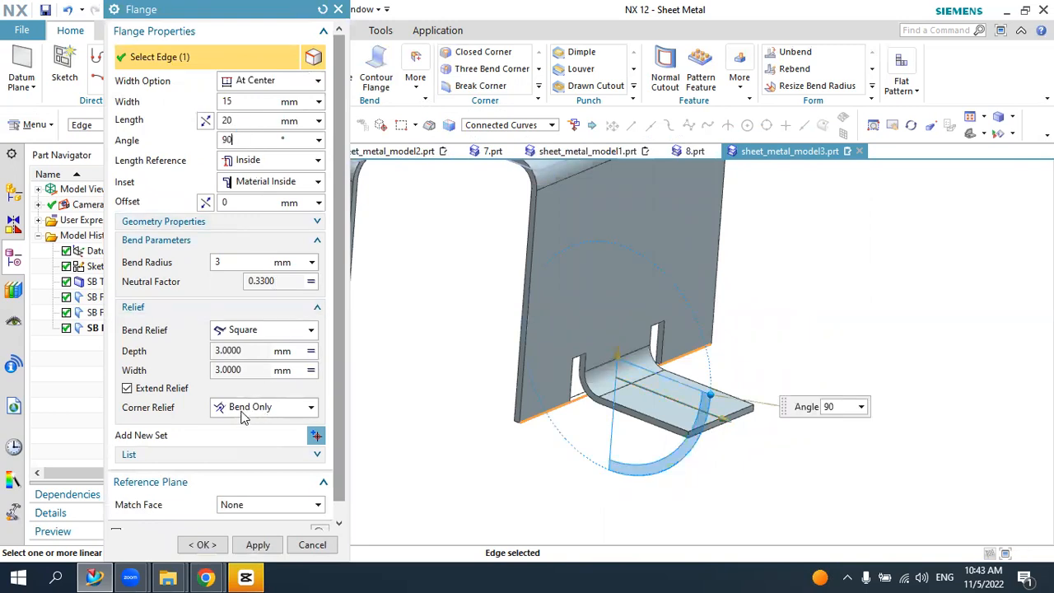
left_click(143, 311)
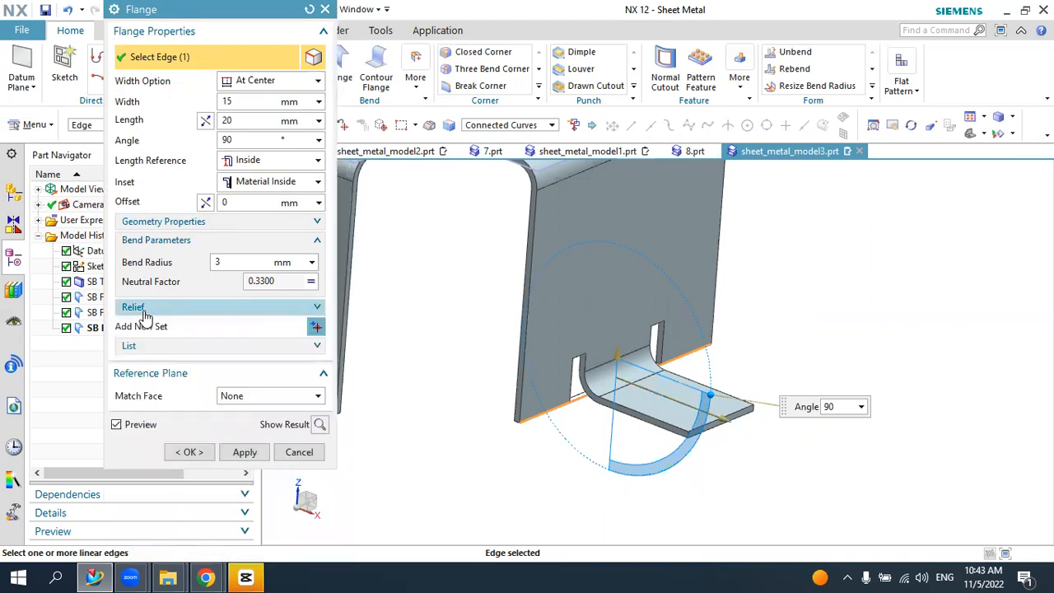
left_click(143, 310)
left_click(258, 334)
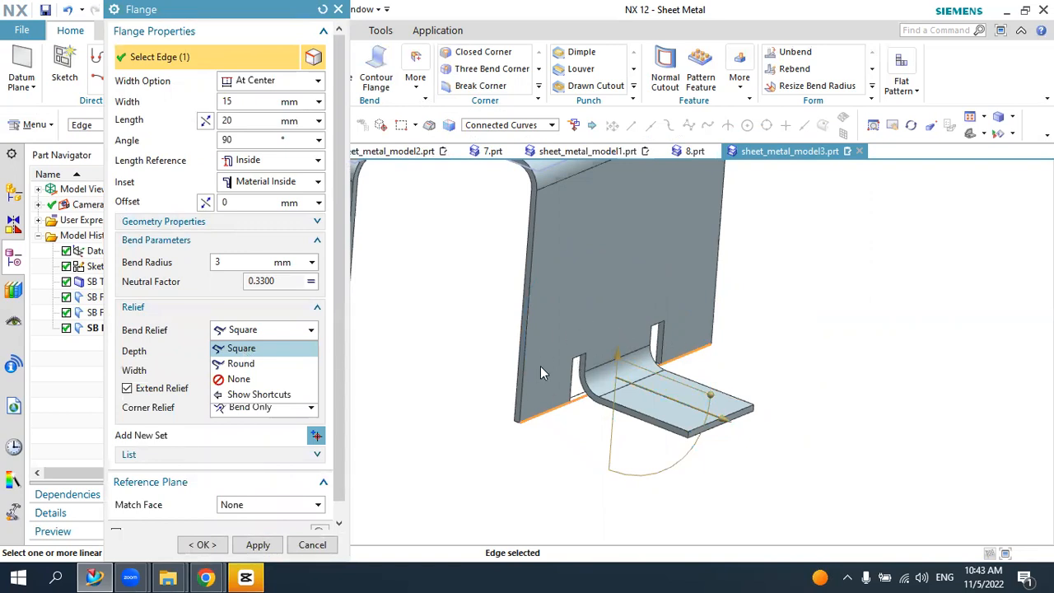
left_click(270, 363)
scroll(565, 397, "up", 2)
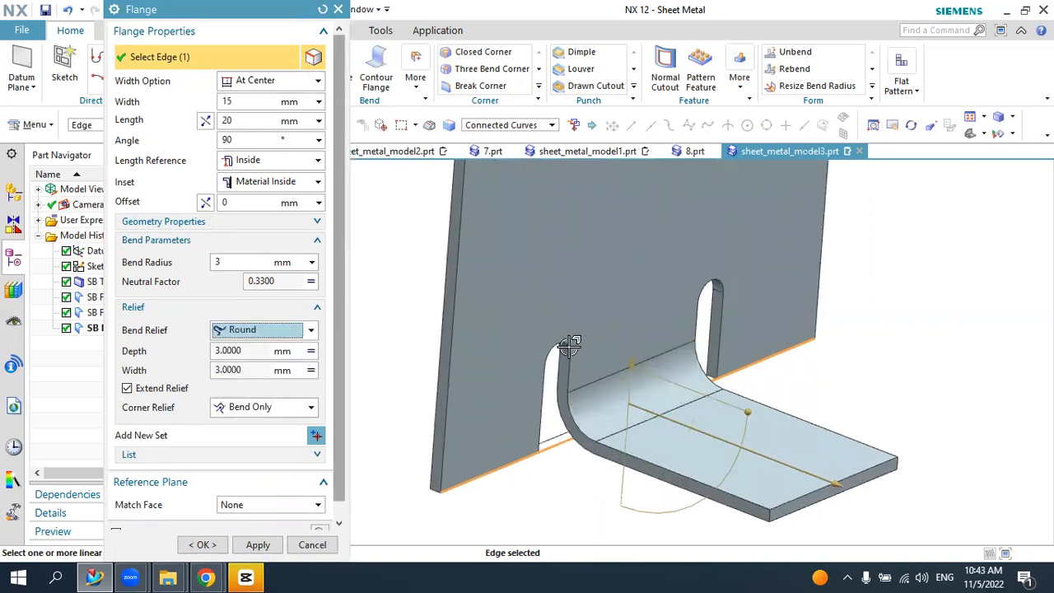
- Override the bend relief depth with a local value of 6 mm
left_click(247, 355)
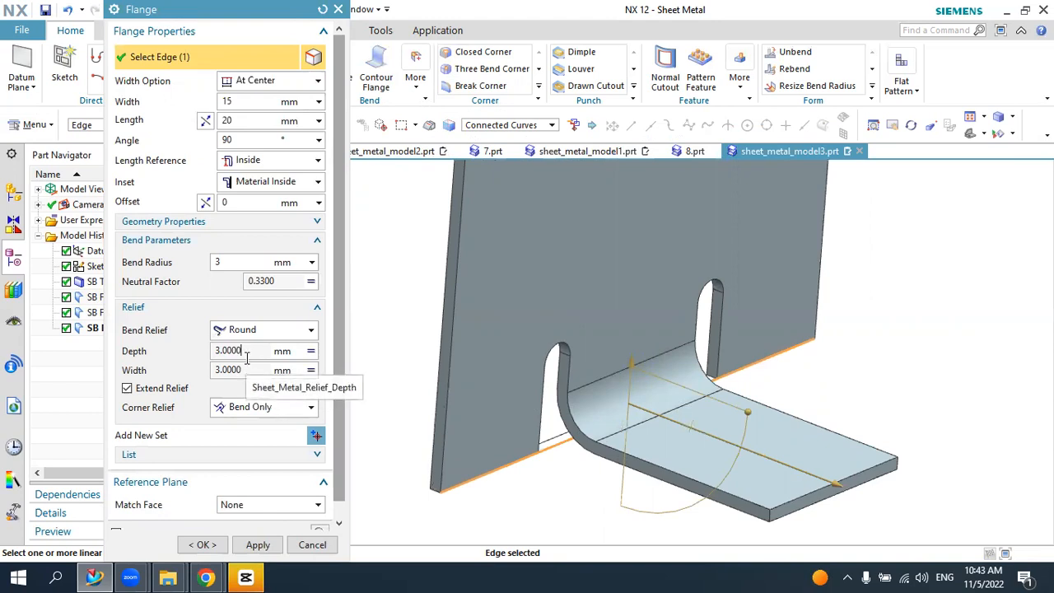
left_click(310, 352)
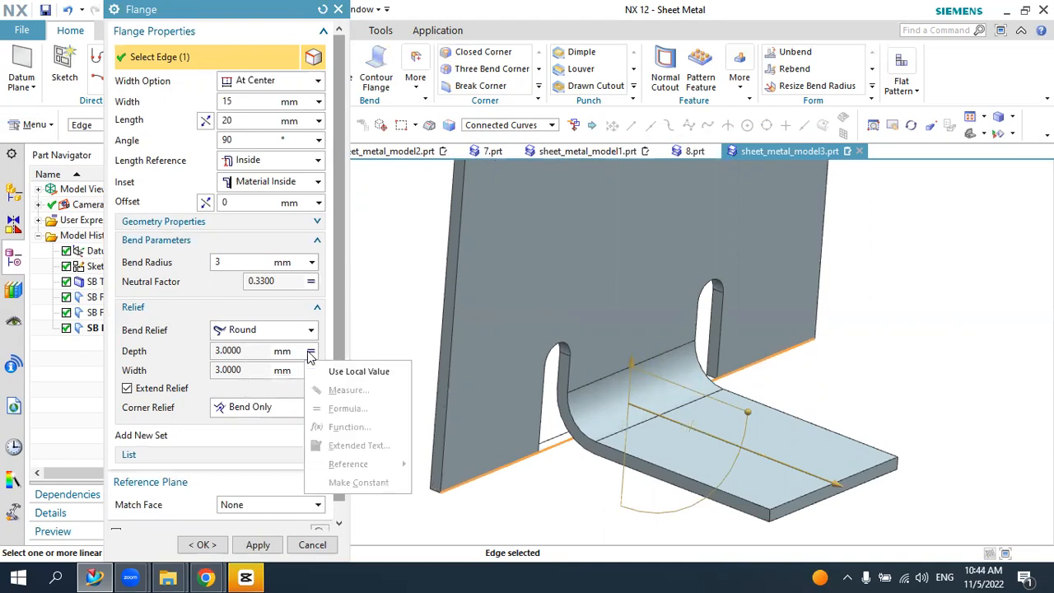
left_click(343, 373)
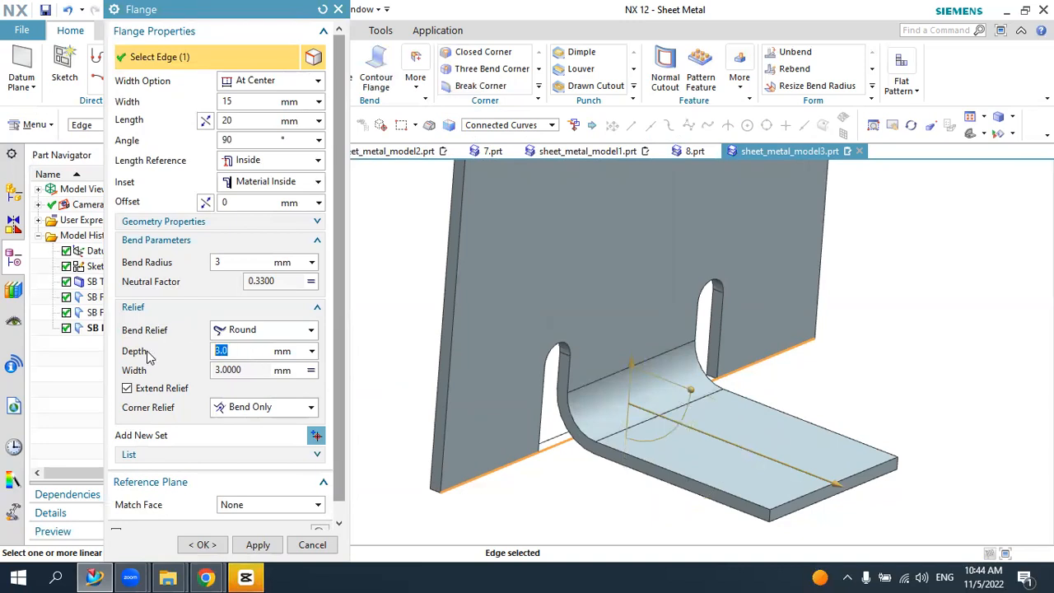
key("Return")
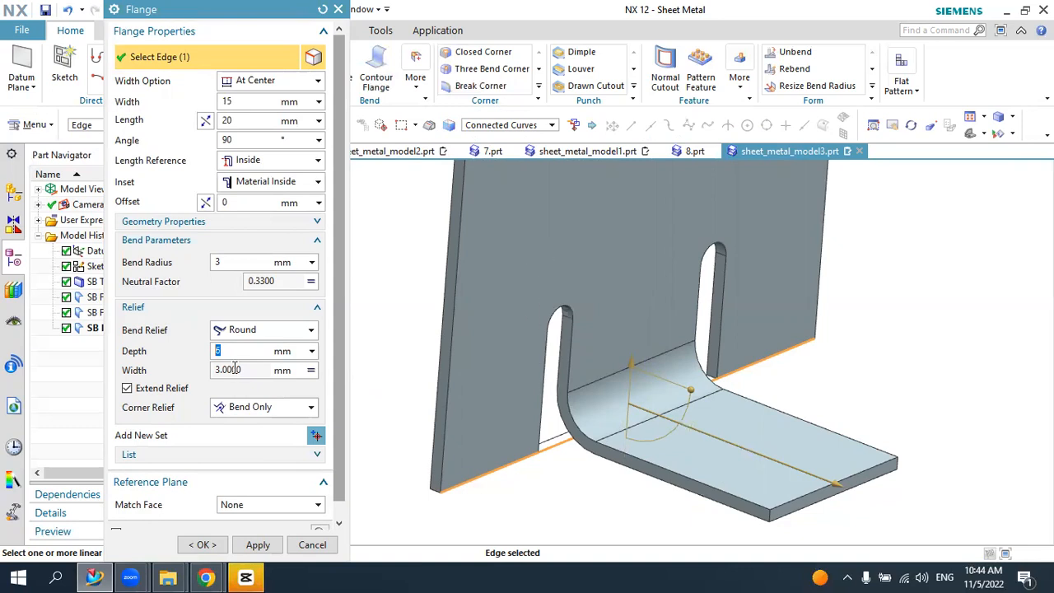
- Override the bend relief width with a local value, trying 5 mm and settling on 4 mm
left_click(313, 371)
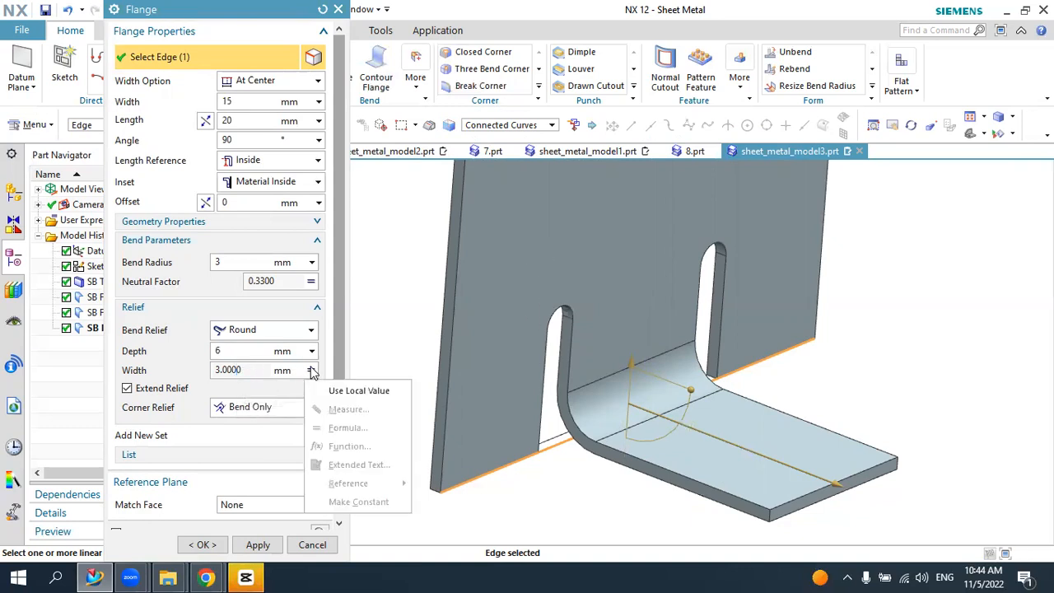
left_click(350, 390)
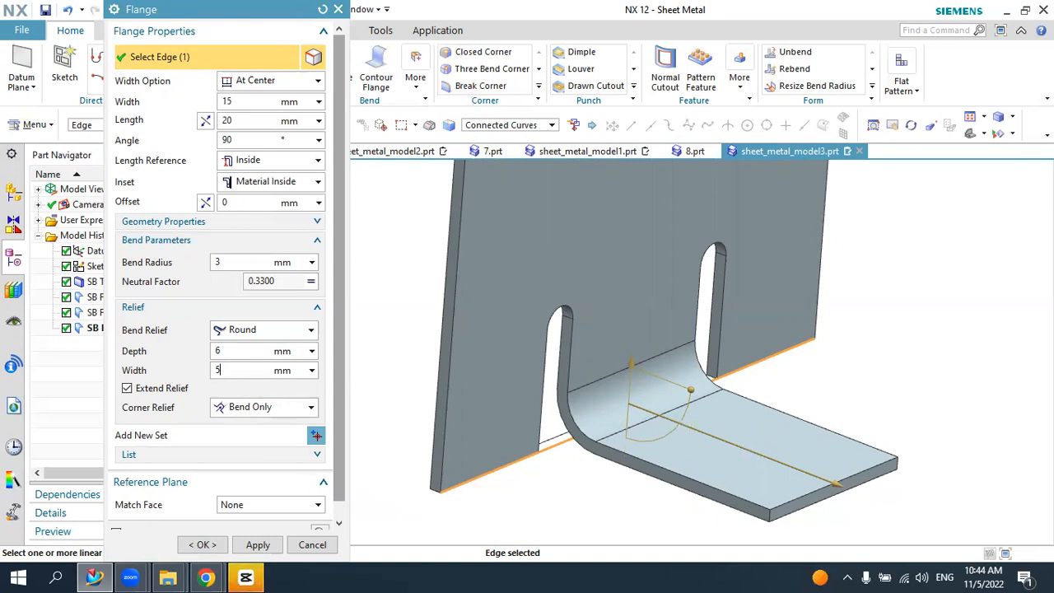
key("Return")
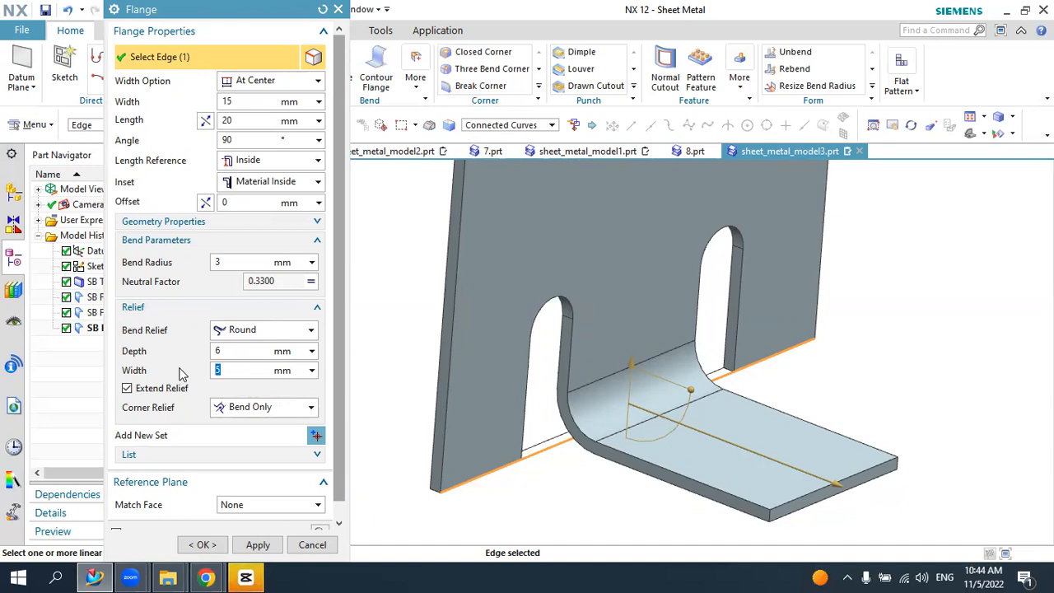
key("Return")
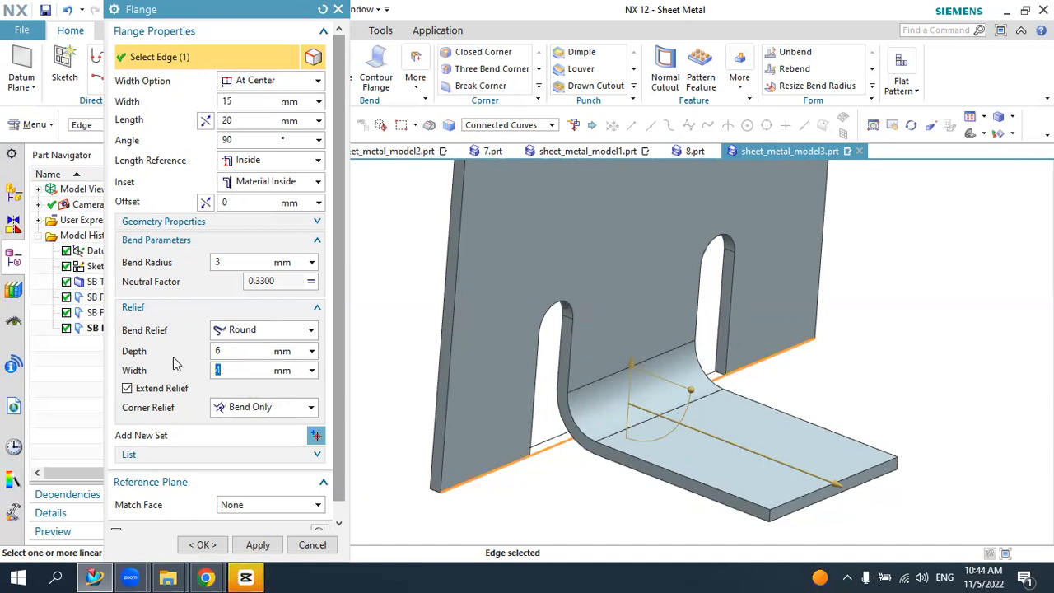
scroll(490, 313, "down", 3)
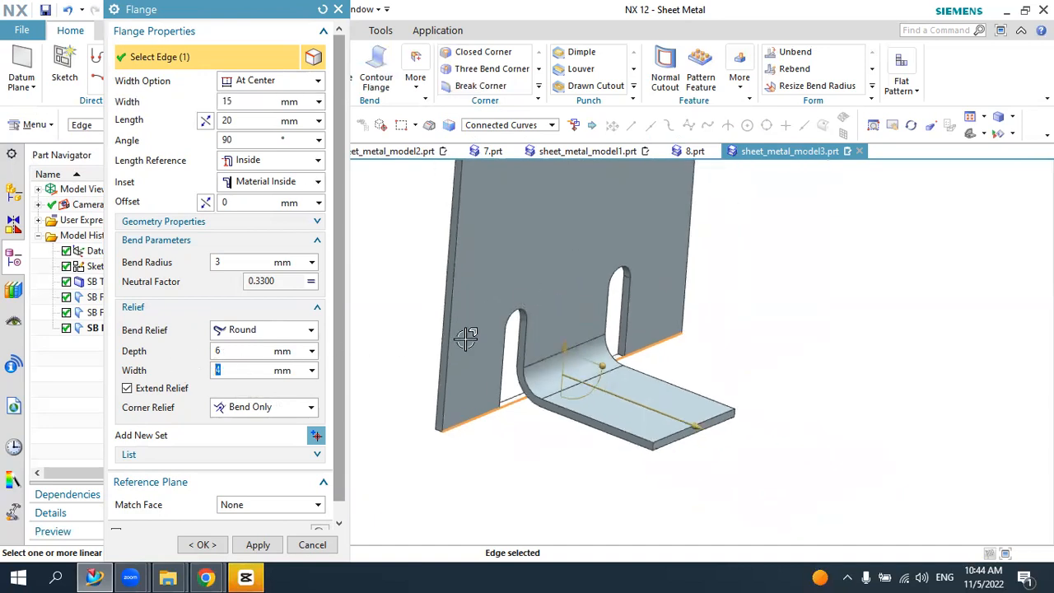
middle_click_drag(551, 319, 611, 291)
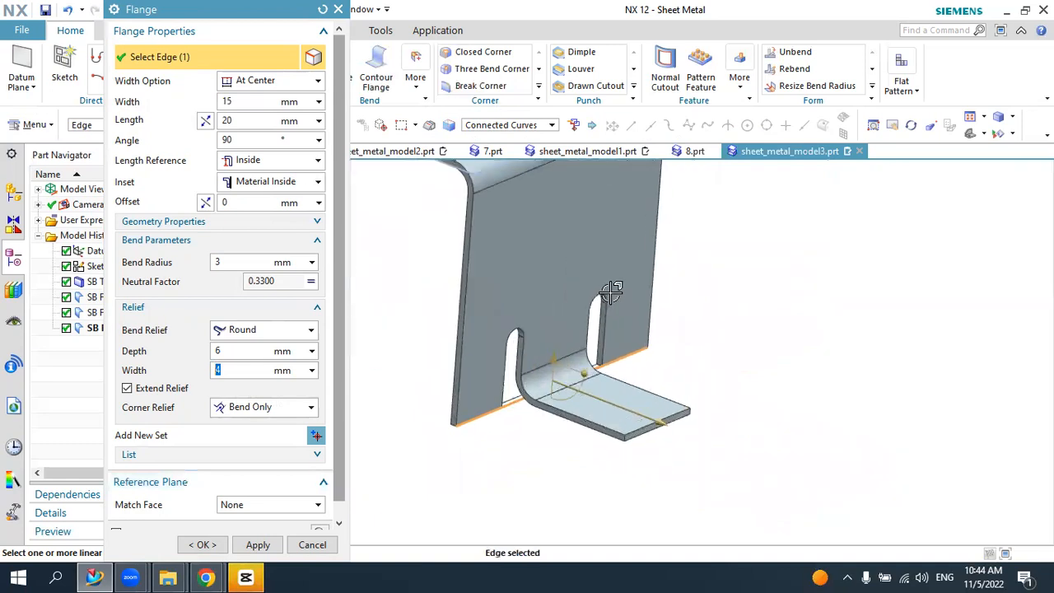
- Keep the At Center width option and create the centred flange on the end flange's lower edge
left_click(254, 82)
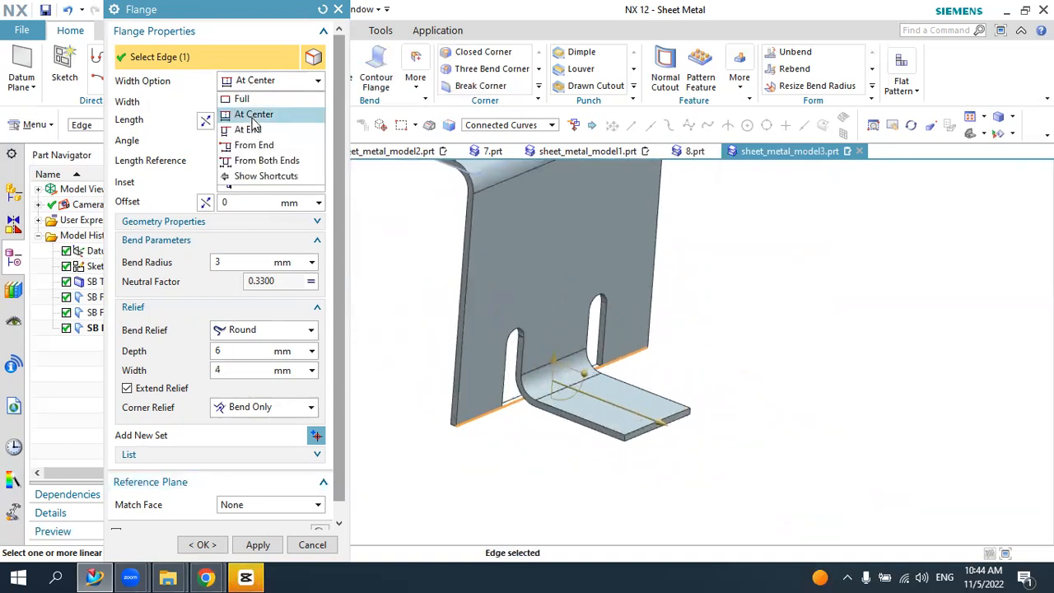
left_click(253, 120)
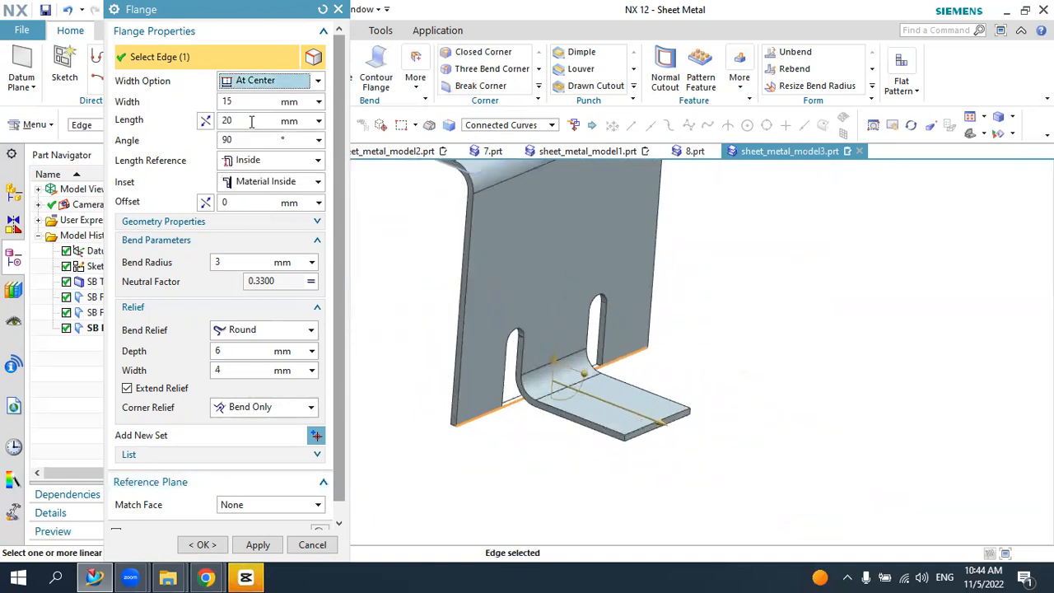
left_click(206, 547)
scroll(558, 383, "down", 4)
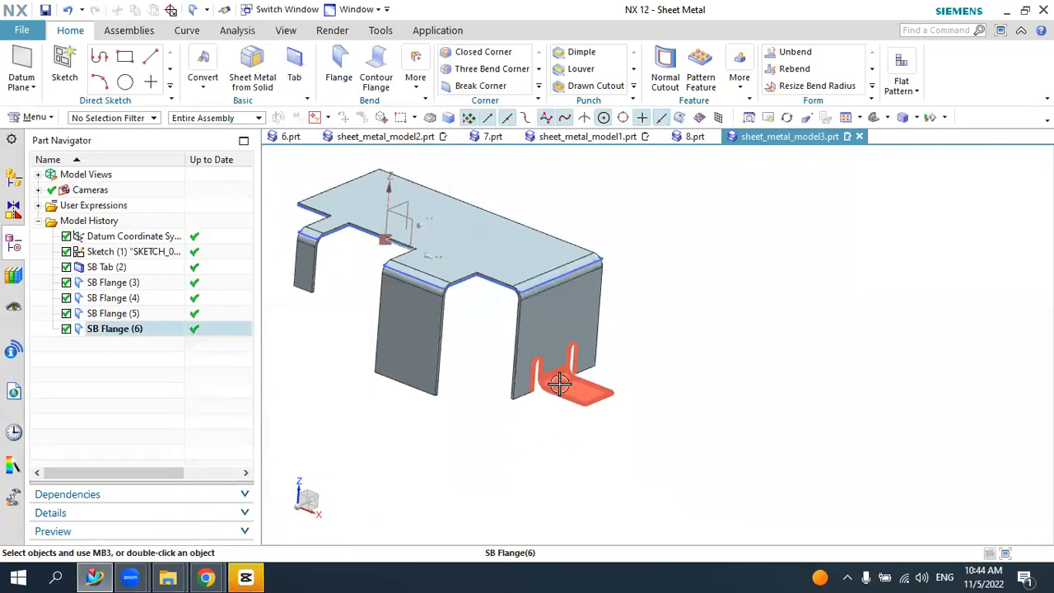
middle_click_drag(551, 377, 565, 305)
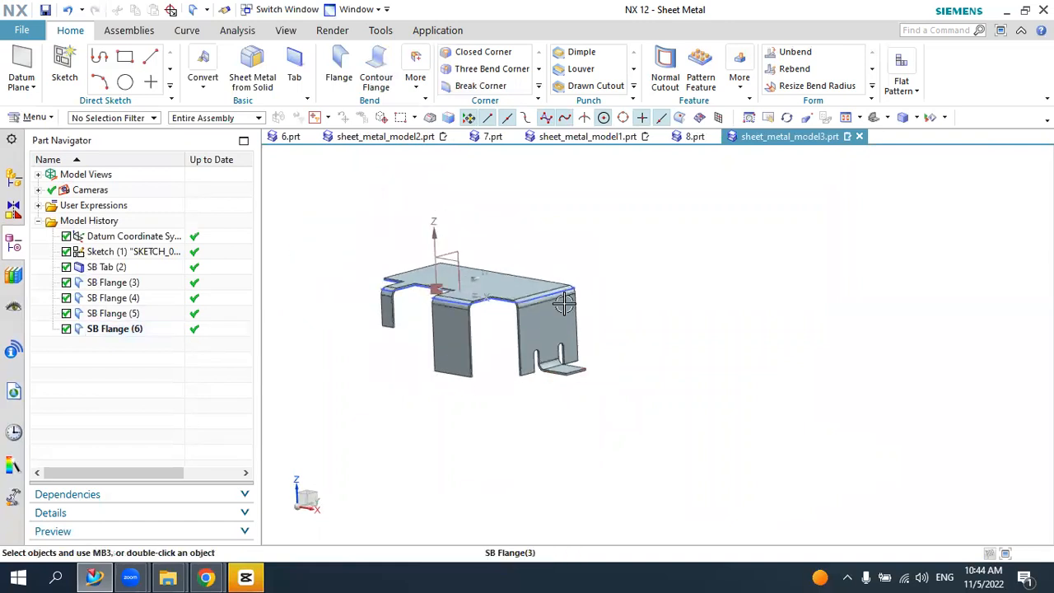
scroll(544, 343, "up", 3)
middle_click_drag(544, 343, 496, 349)
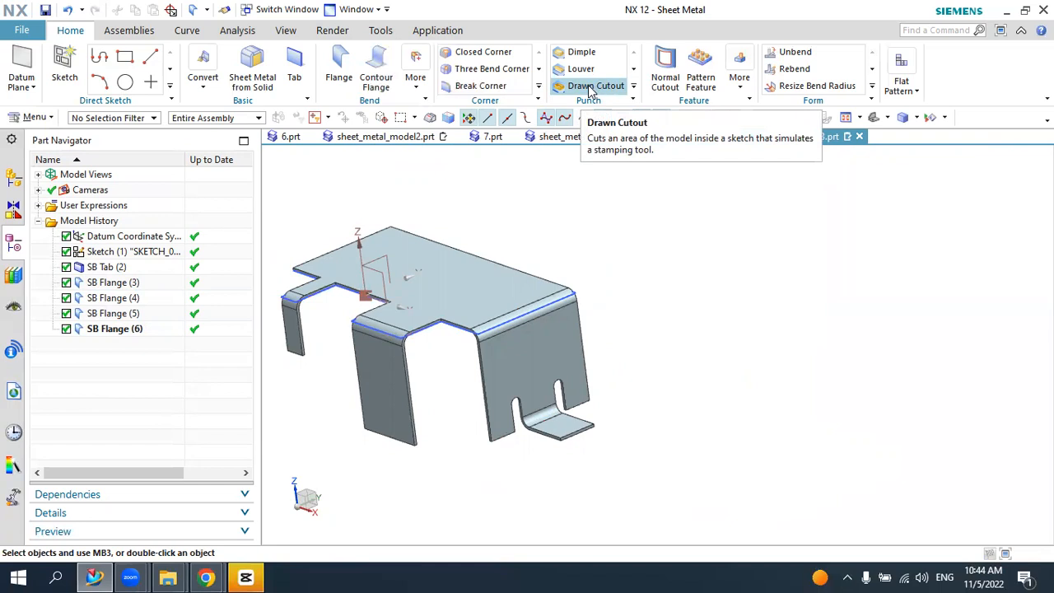
- Create a sketch on the outer face of the end flange and draw a rectangle about 18.5 mm wide above the relief slots
left_click(66, 57)
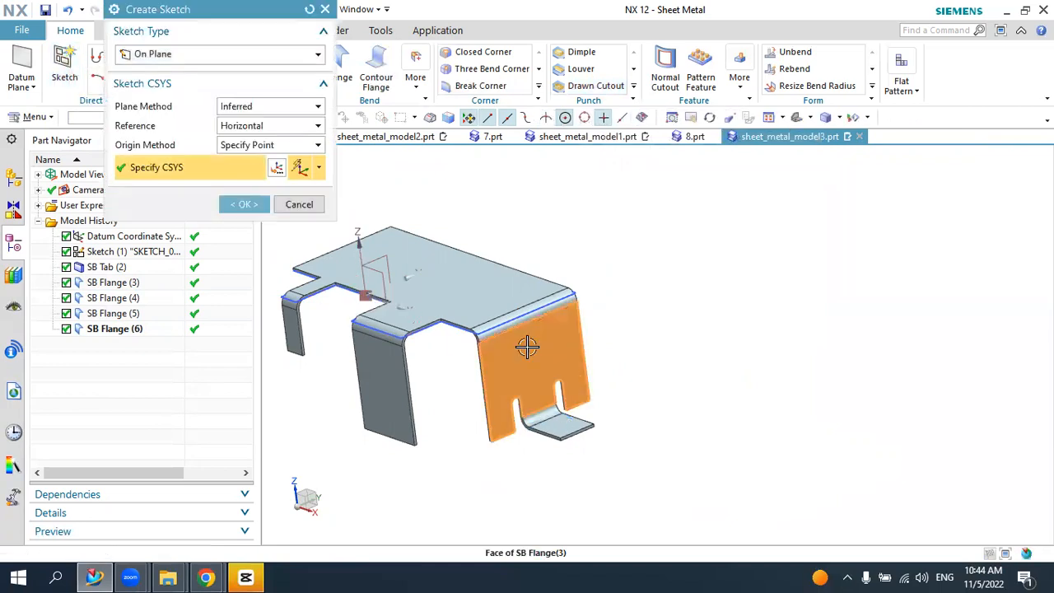
left_click(527, 347)
left_click(243, 205)
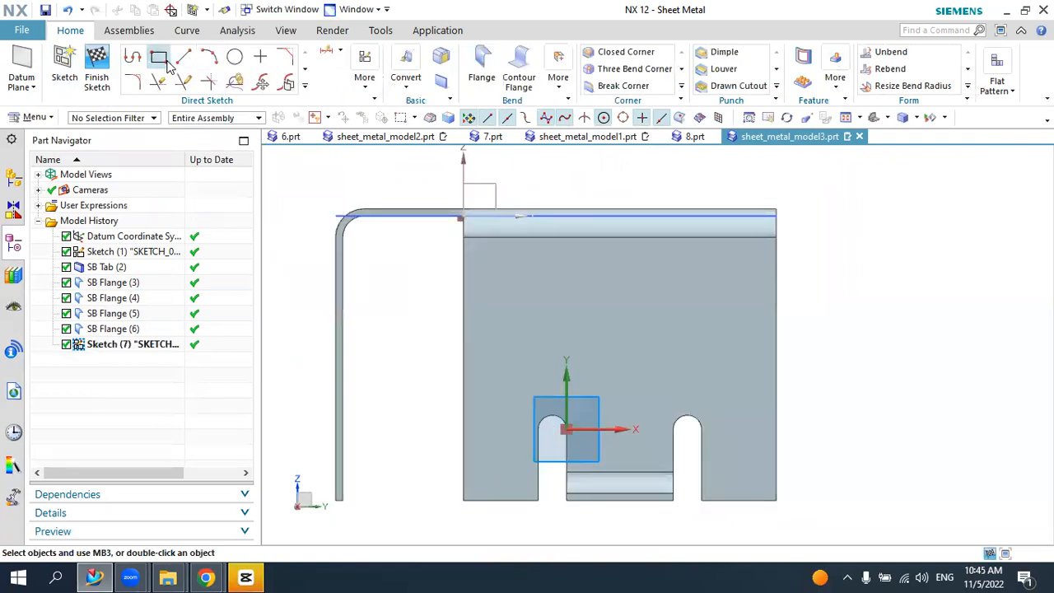
left_click(157, 56)
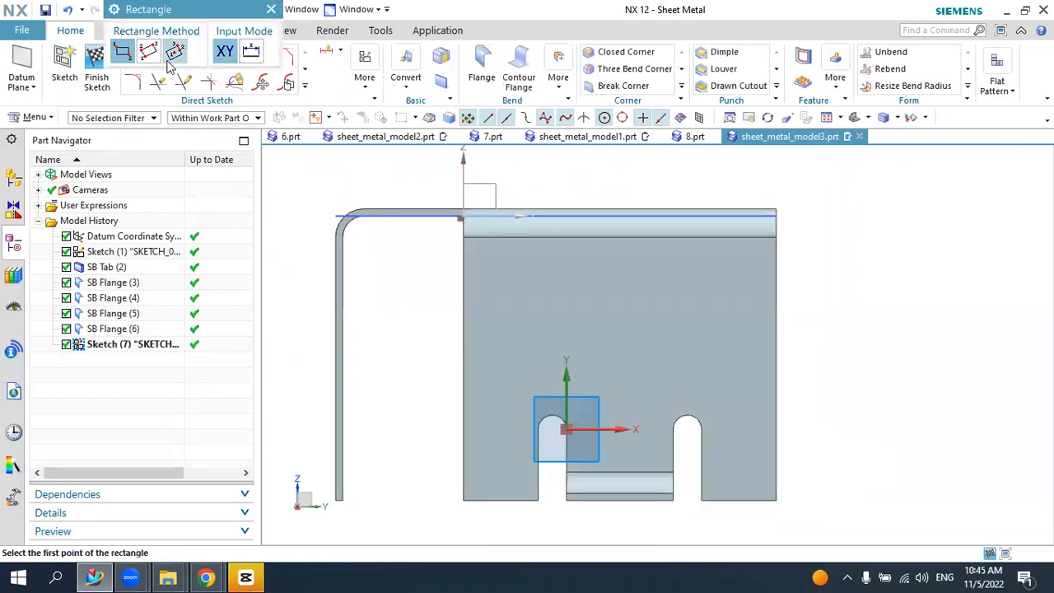
left_click(563, 274)
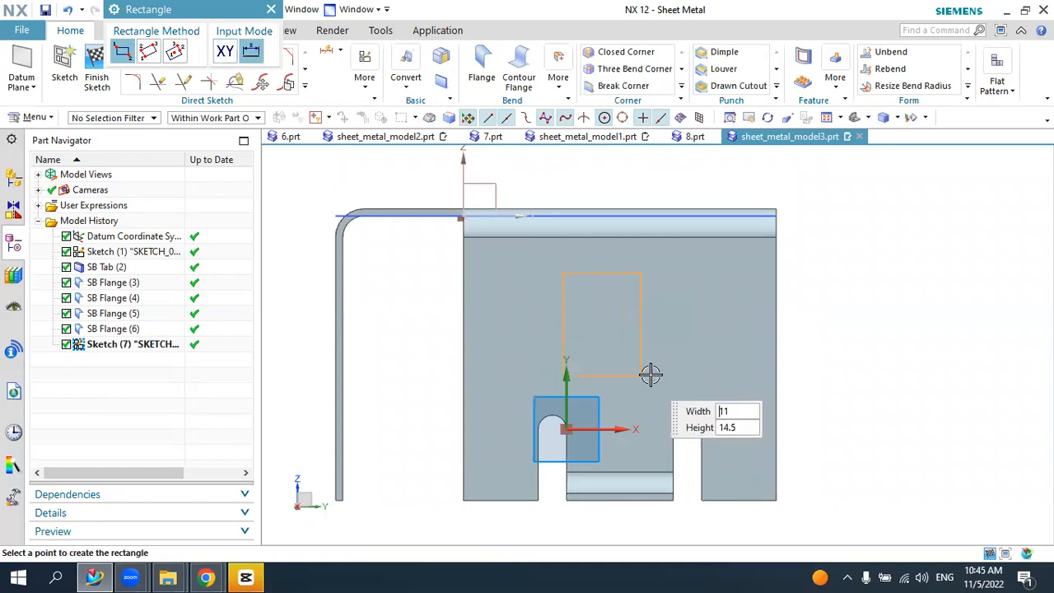
left_click(694, 371)
key("Escape")
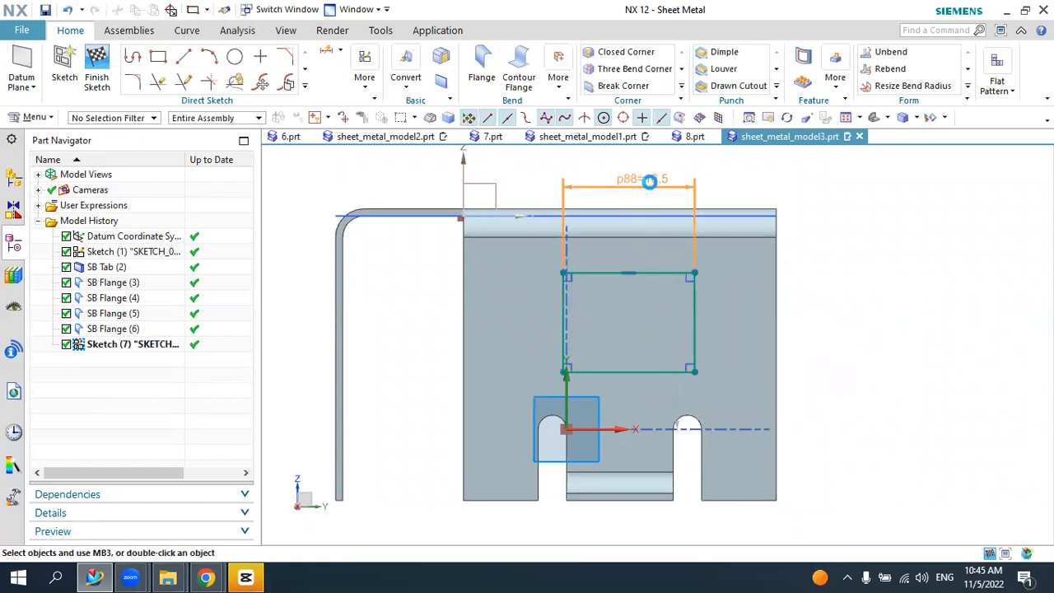
- Set the rectangle to 20 mm wide and 15 mm high, and reposition it near the middle of the flange face to complete the sketch
double_click(650, 182)
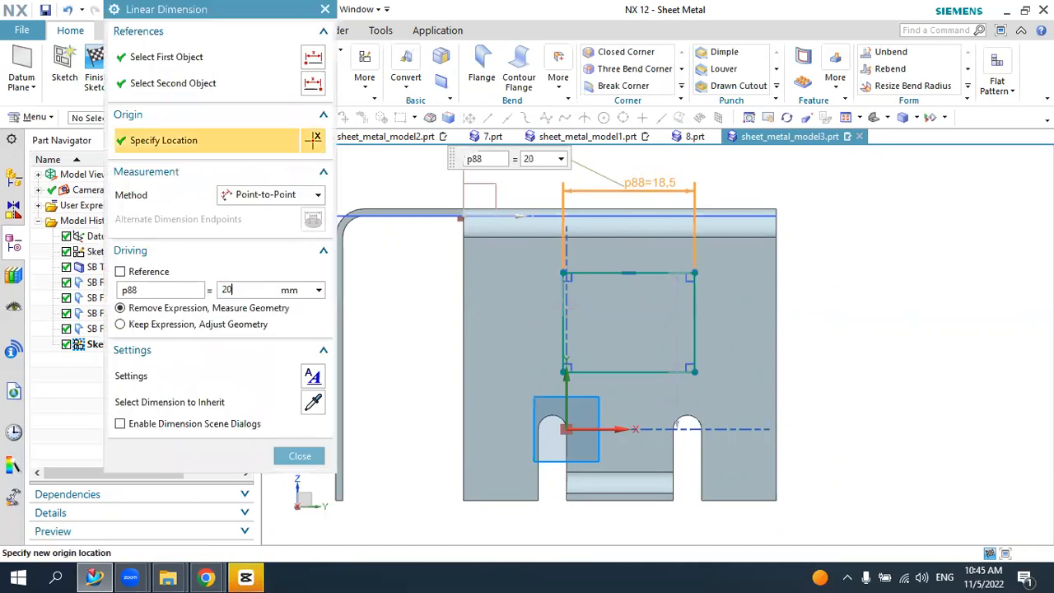
key("Return")
left_click_drag(677, 309, 869, 329)
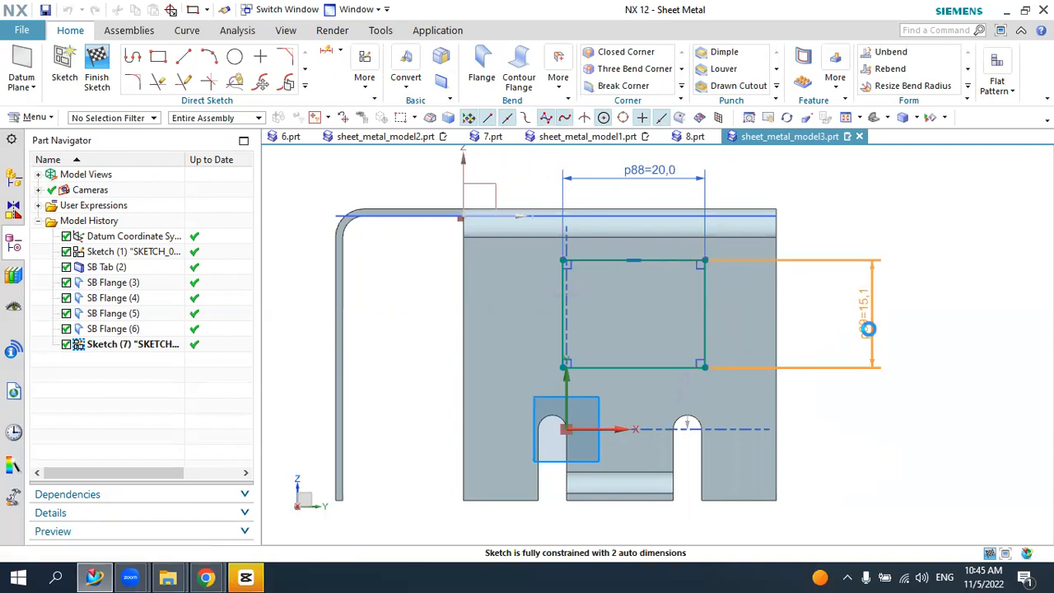
double_click(869, 329)
type("15")
key("Return")
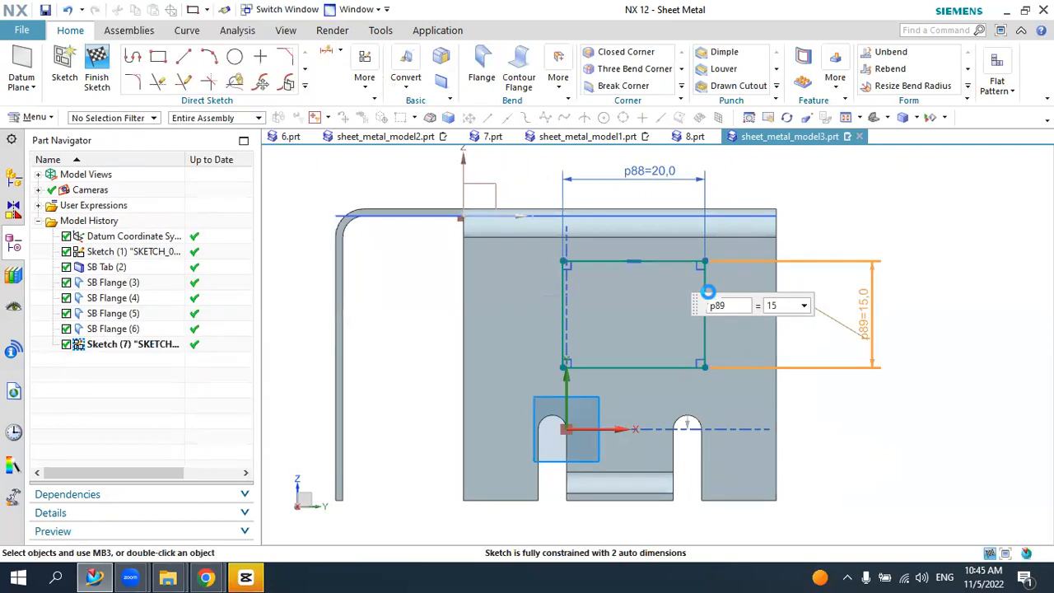
mouse_move(701, 262)
left_mouse_down()
mouse_move(673, 266)
mouse_move(696, 271)
left_mouse_up()
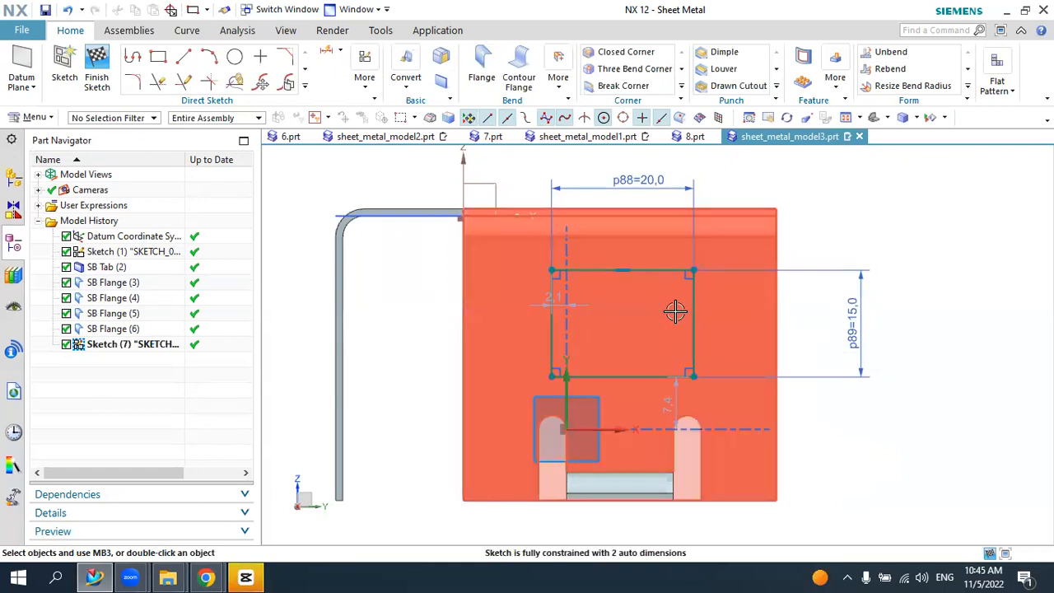
left_click(110, 63)
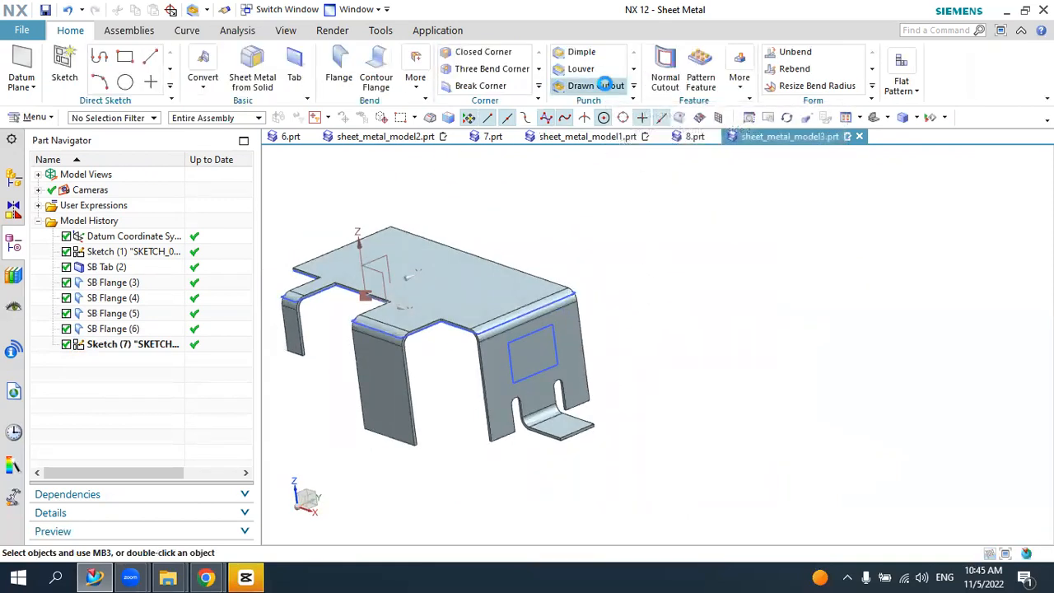
- Start a Drawn Cutout from the rectangle sketch and try the reversed depth direction before restoring the outward one
left_click(595, 85)
scroll(510, 371, "up", 3)
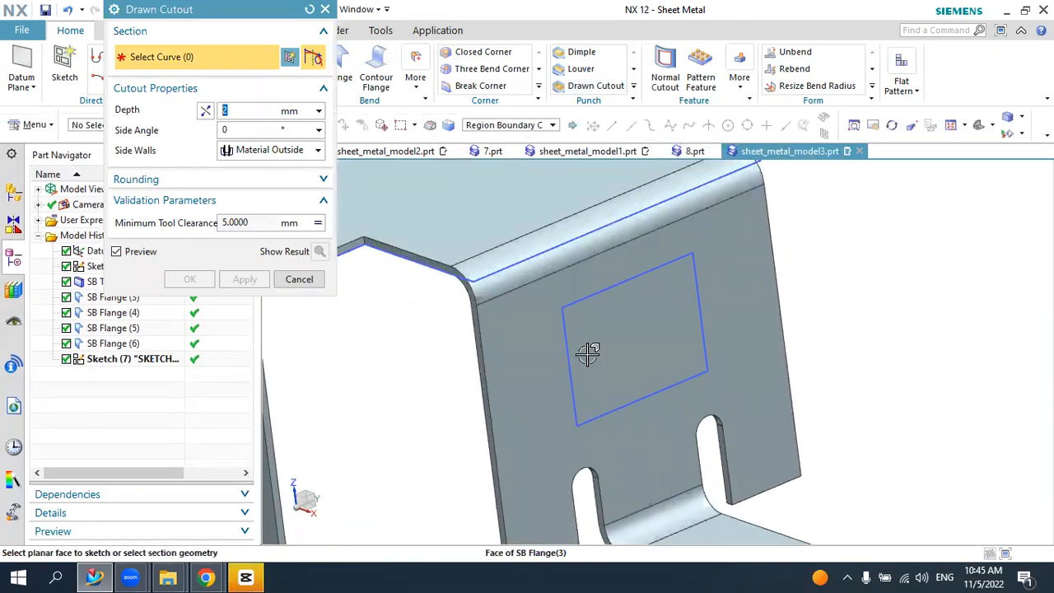
left_click(600, 351)
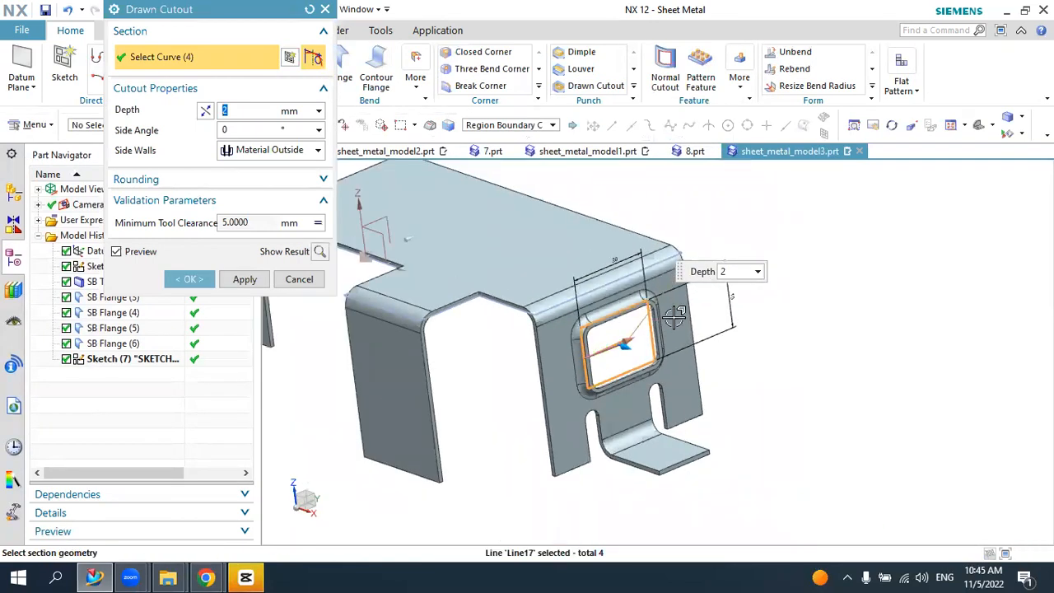
scroll(665, 323, "up", 2)
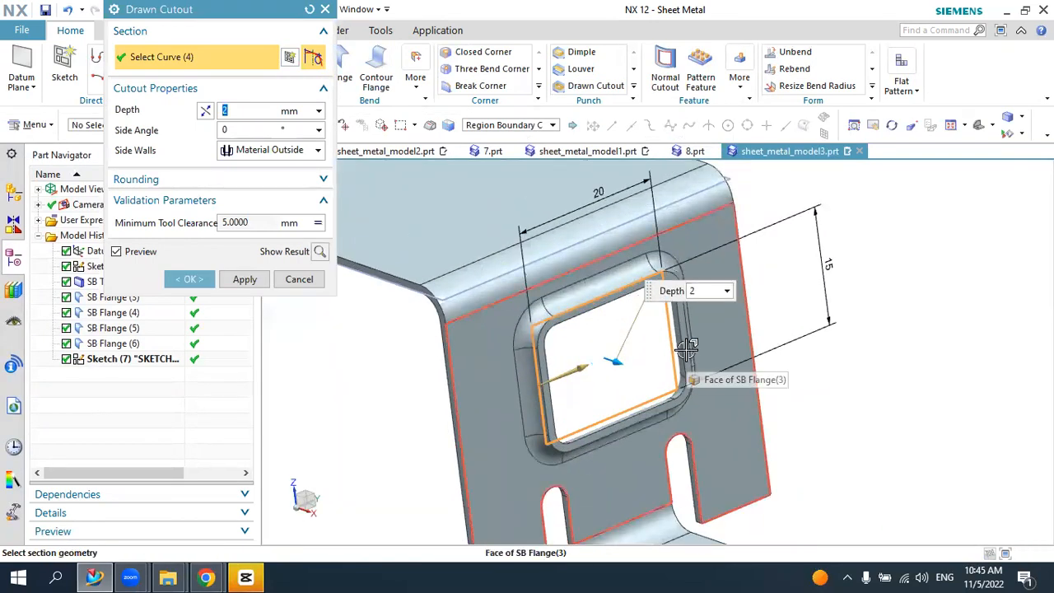
left_click(205, 110)
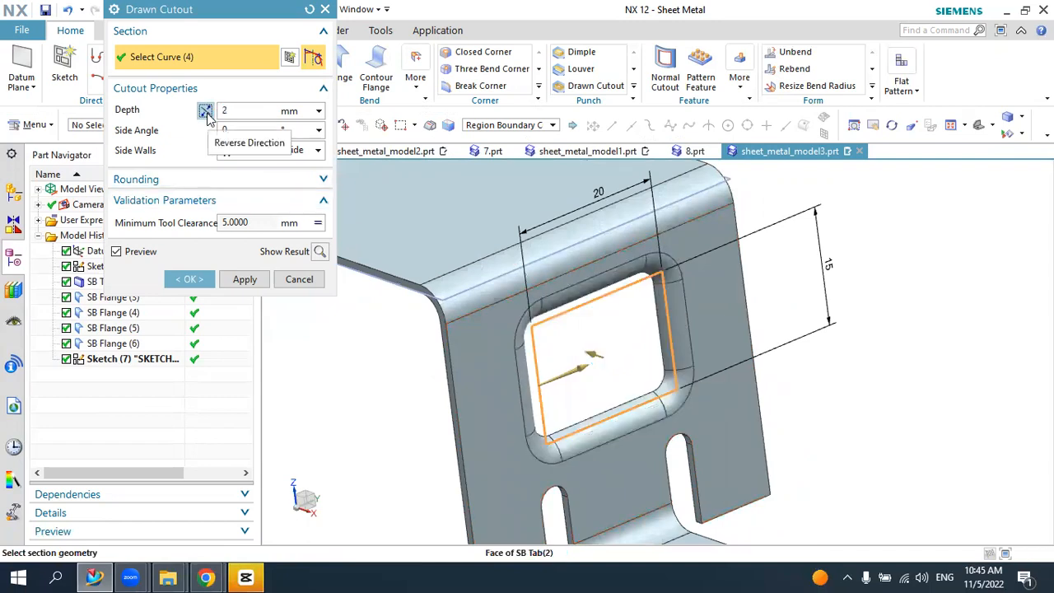
left_click(205, 111)
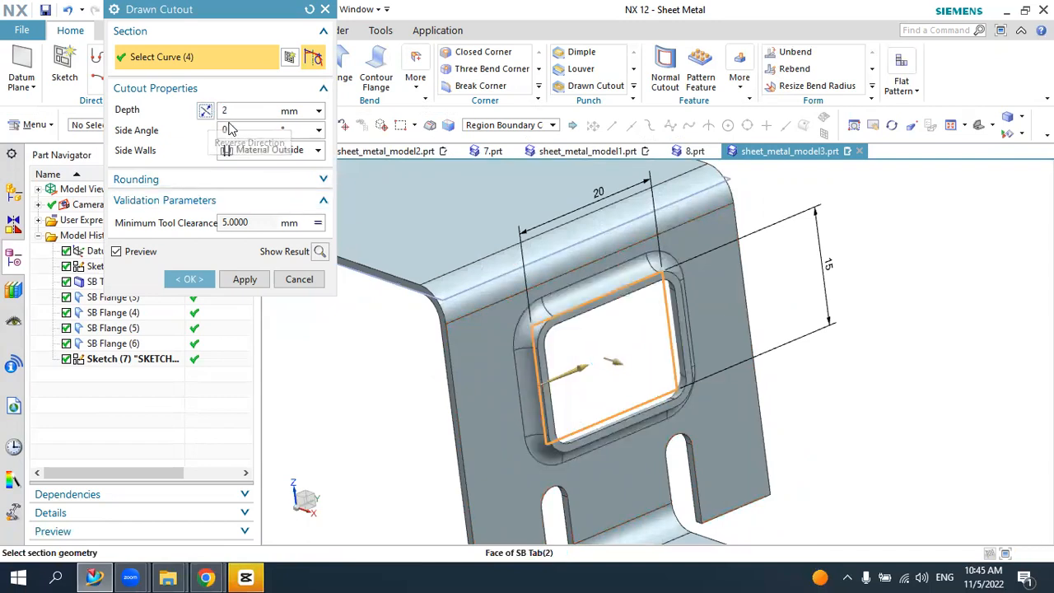
- Set the cutout depth to 4 mm, keeping side angle 0 and Material Outside walls, and create the drawn cutout
type("4")
key("Return")
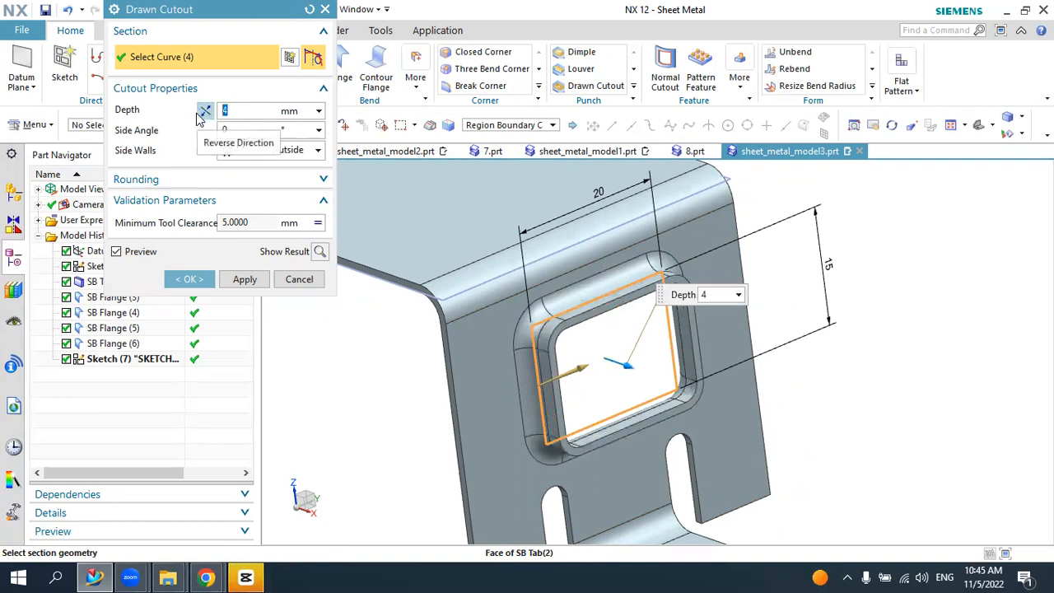
key("Tab")
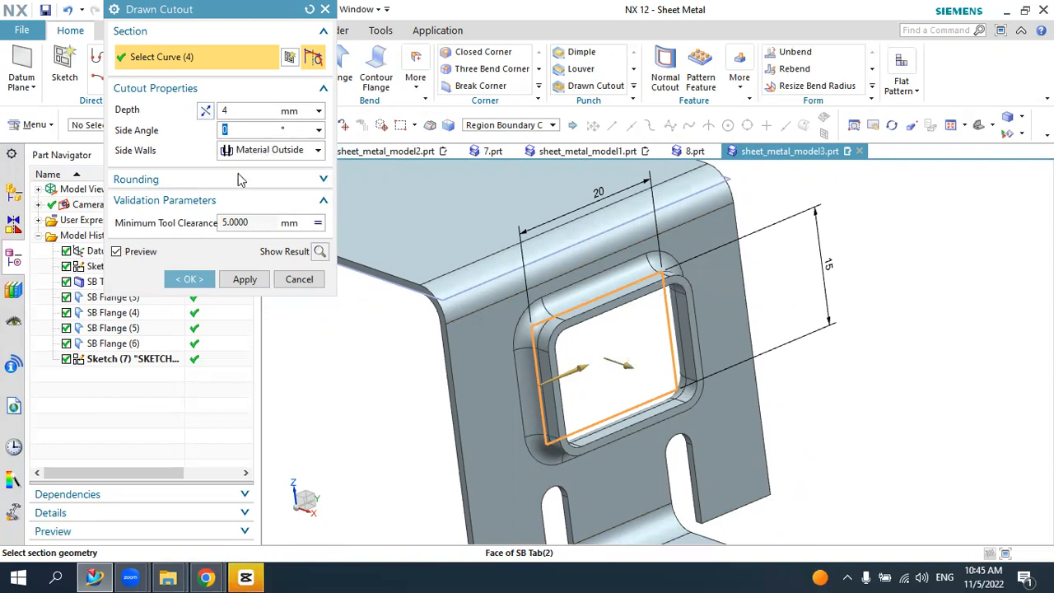
left_click(188, 279)
scroll(598, 302, "down", 3)
mouse_move(598, 302)
middle_mouse_down()
mouse_move(546, 280)
mouse_move(582, 285)
mouse_move(594, 271)
middle_mouse_up()
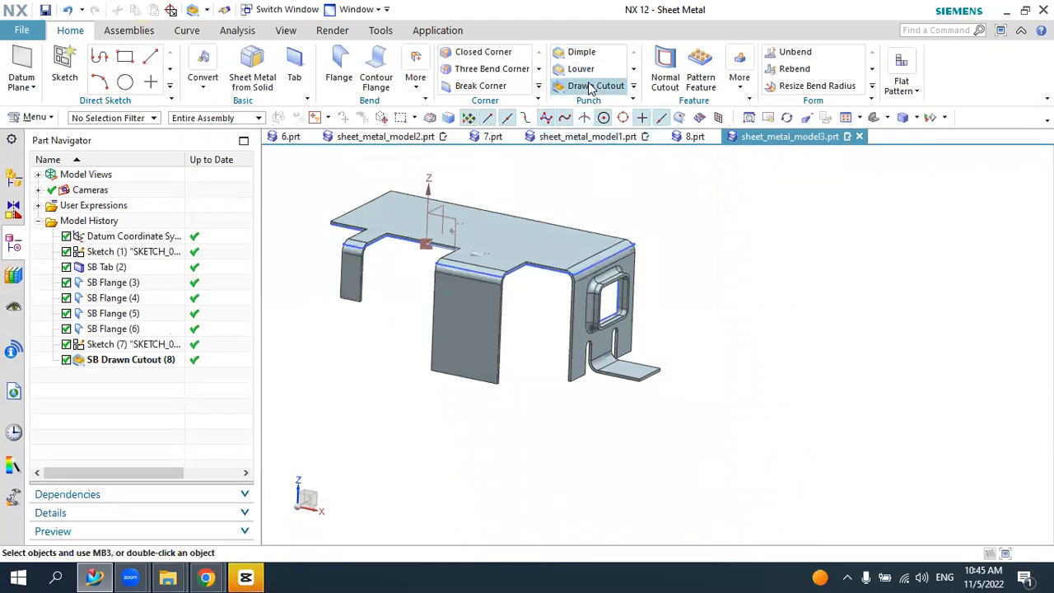
mouse_move(664, 238)
middle_mouse_down()
mouse_move(656, 234)
mouse_move(680, 238)
mouse_move(562, 238)
middle_mouse_up()
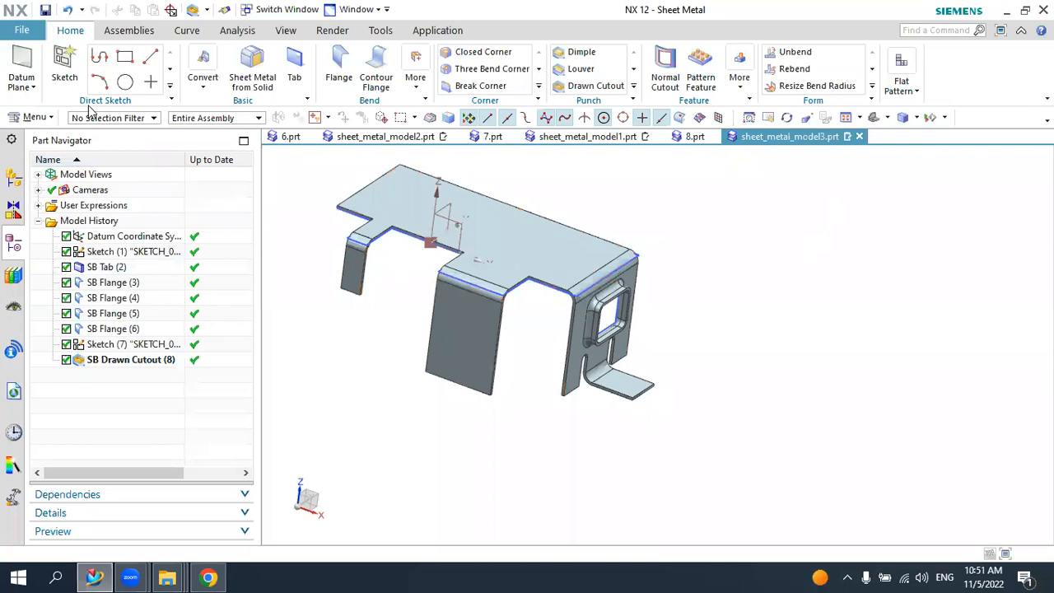
- Create a sketch on the base tab's top face and draw a vertical line 25 mm long beside the end flange's bend
left_click(64, 62)
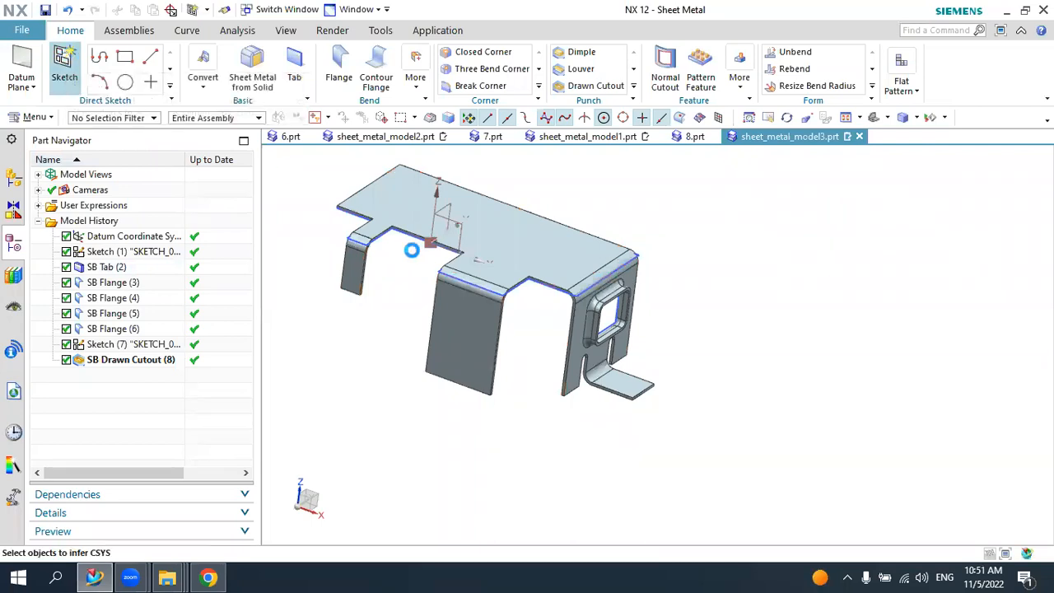
left_click(557, 242)
left_click(264, 207)
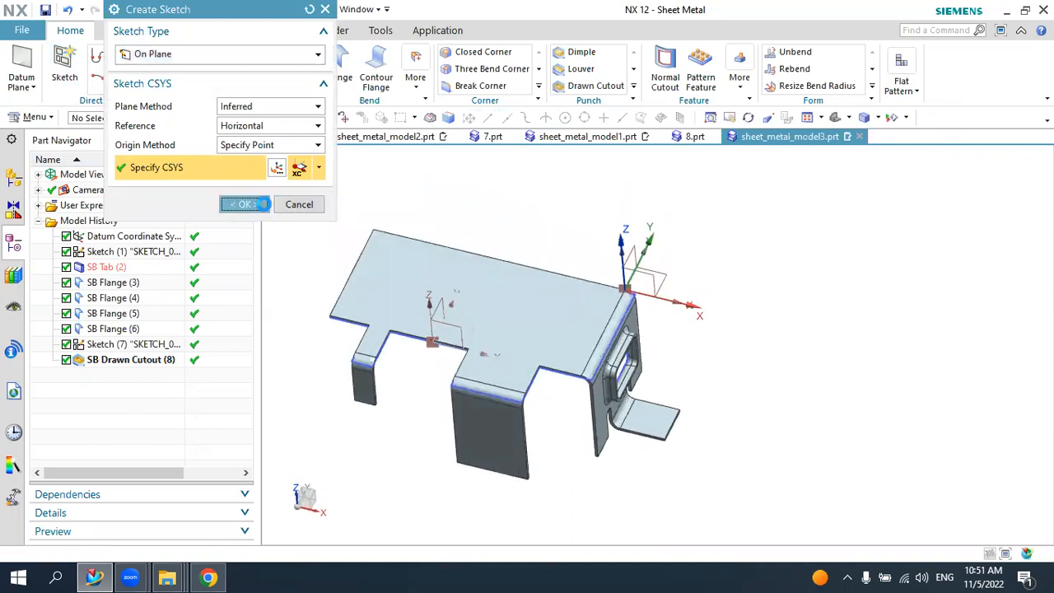
scroll(563, 361, "up", 2)
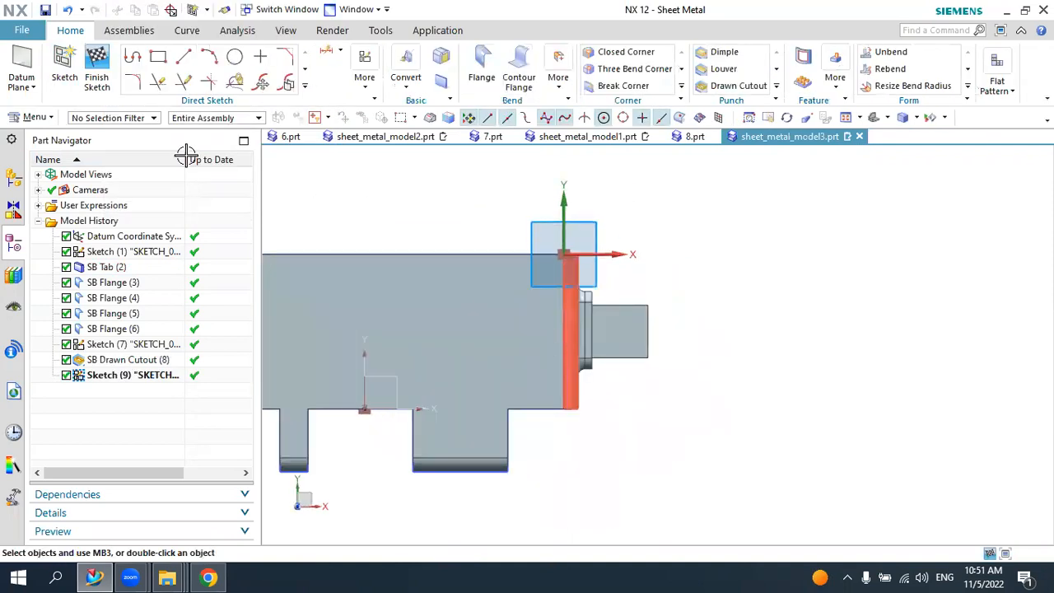
left_click(184, 55)
scroll(527, 304, "up", 2)
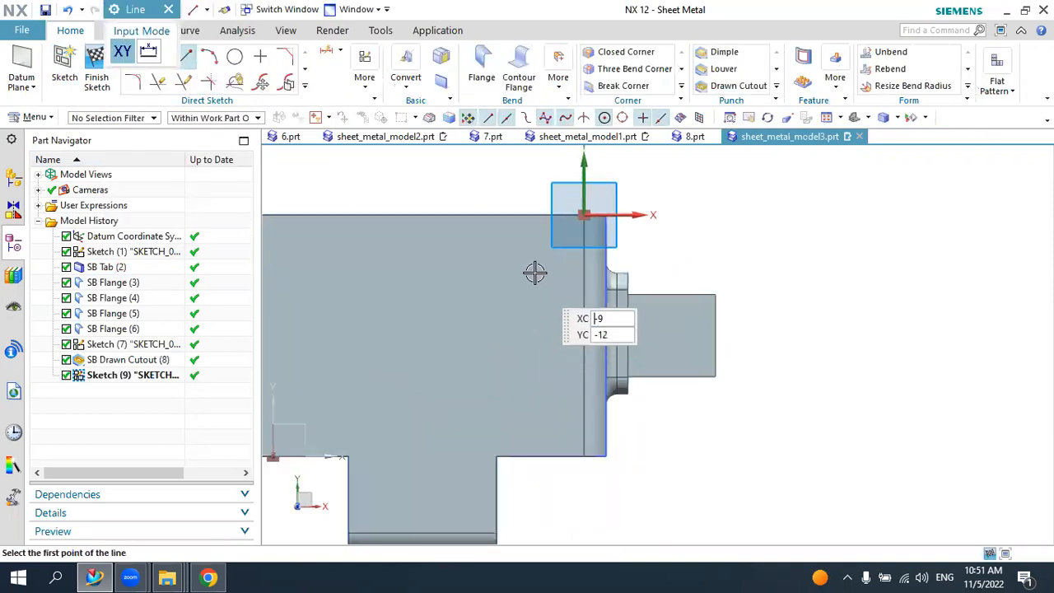
left_click(530, 249)
left_click(529, 383)
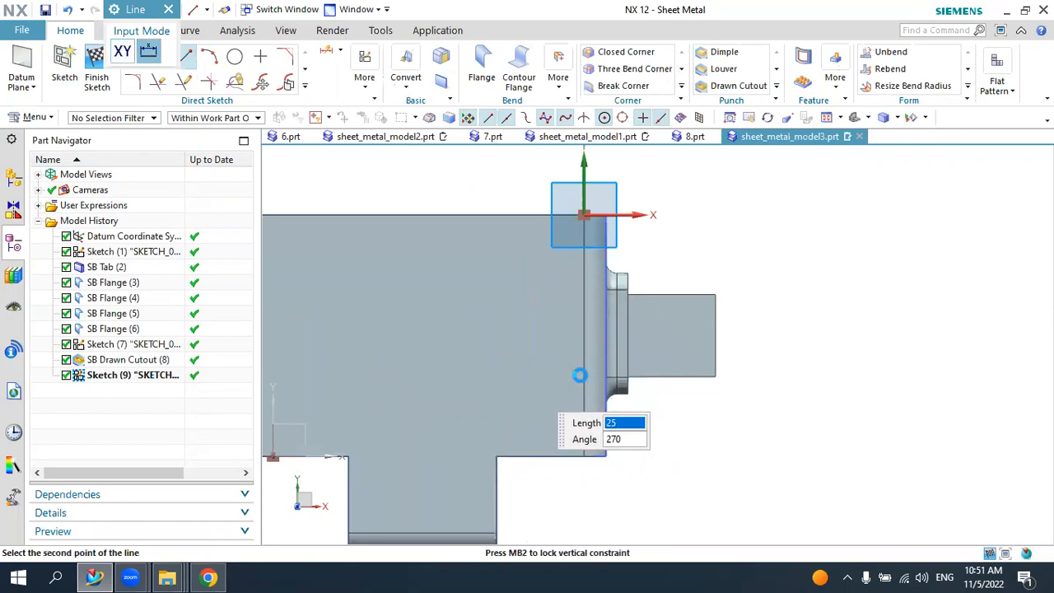
- Dimension the vertical line's length to 20 mm and reposition the line farther from the end flange's bend
key("Escape")
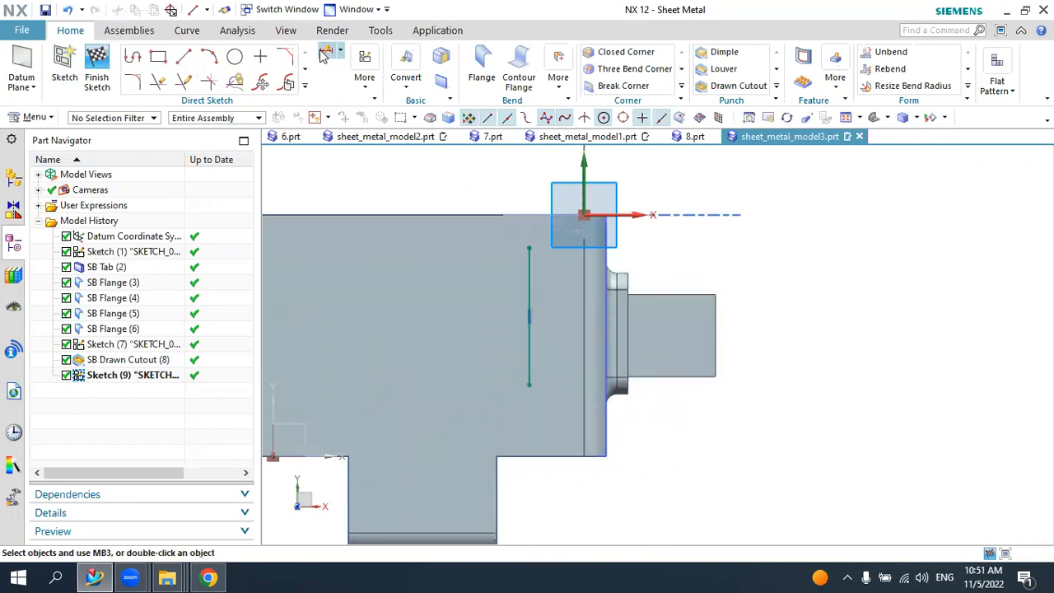
key("d")
left_click(530, 280)
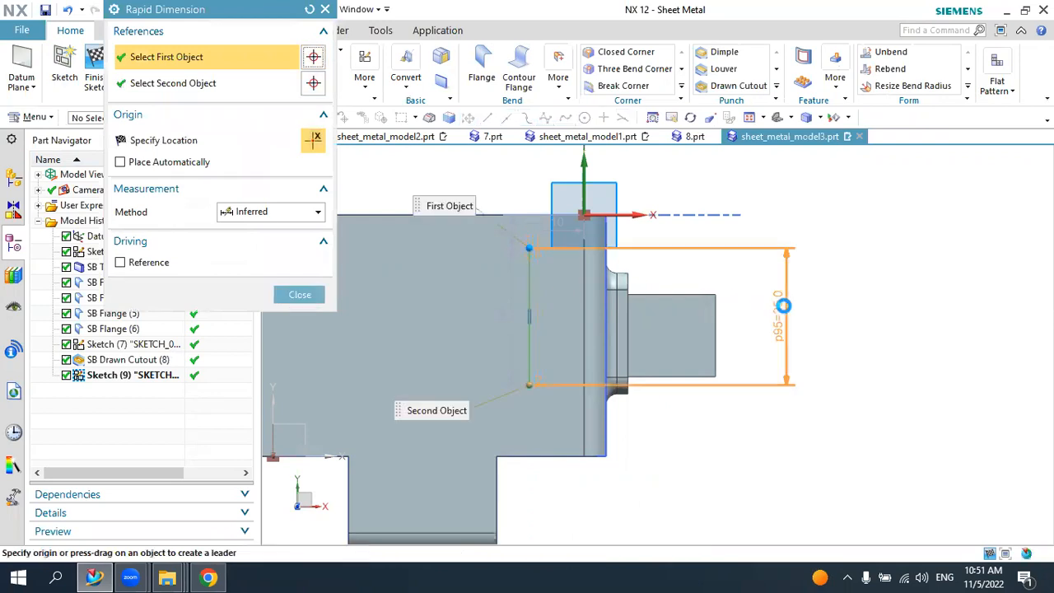
left_click(838, 305)
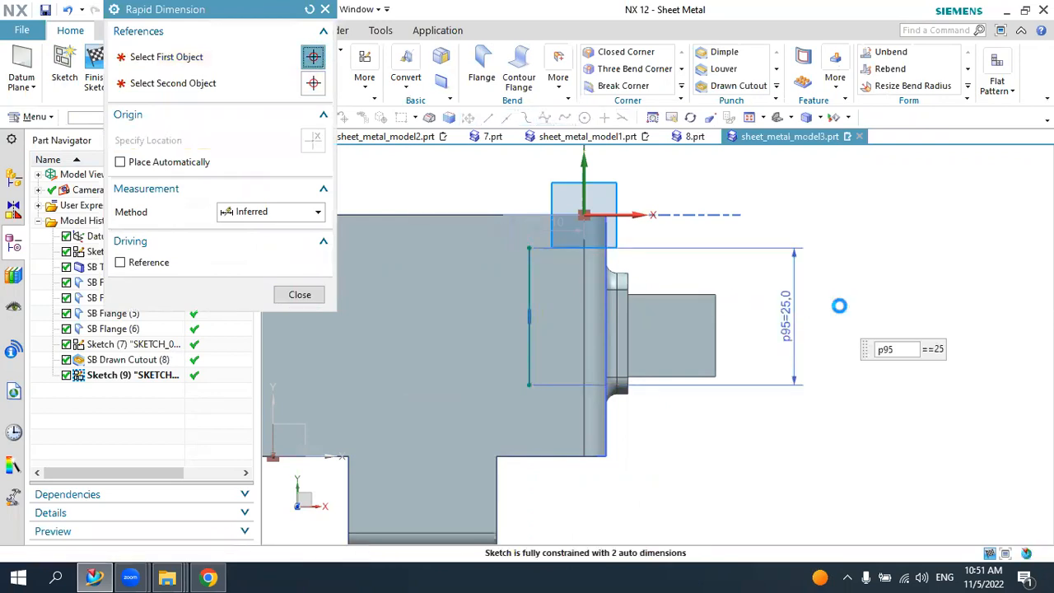
type("2")
key("Return")
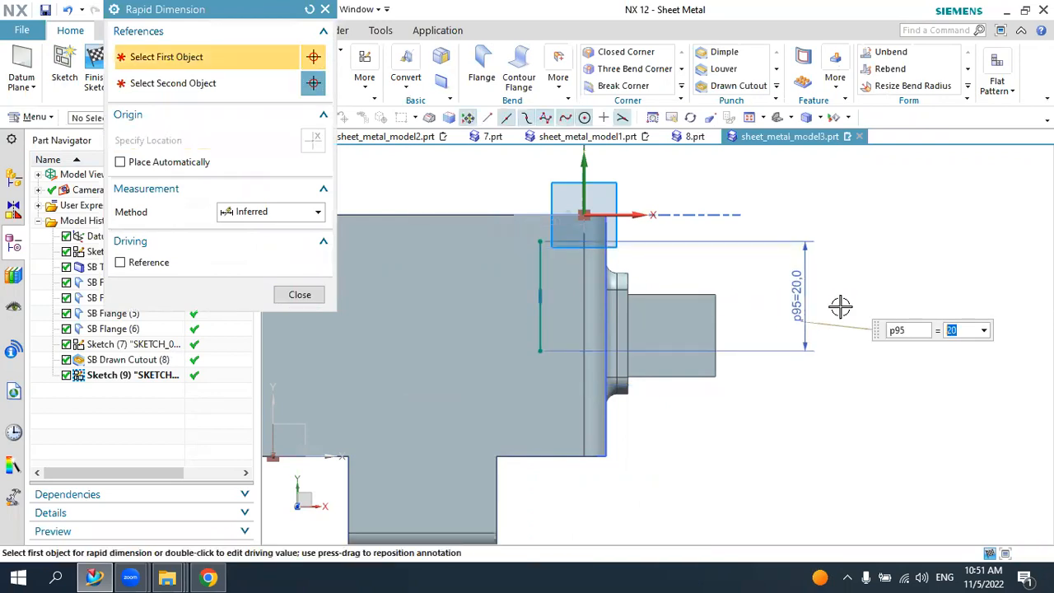
key("Escape")
left_click(547, 260)
mouse_move(533, 285)
left_mouse_down()
mouse_move(523, 308)
mouse_move(520, 297)
left_mouse_up()
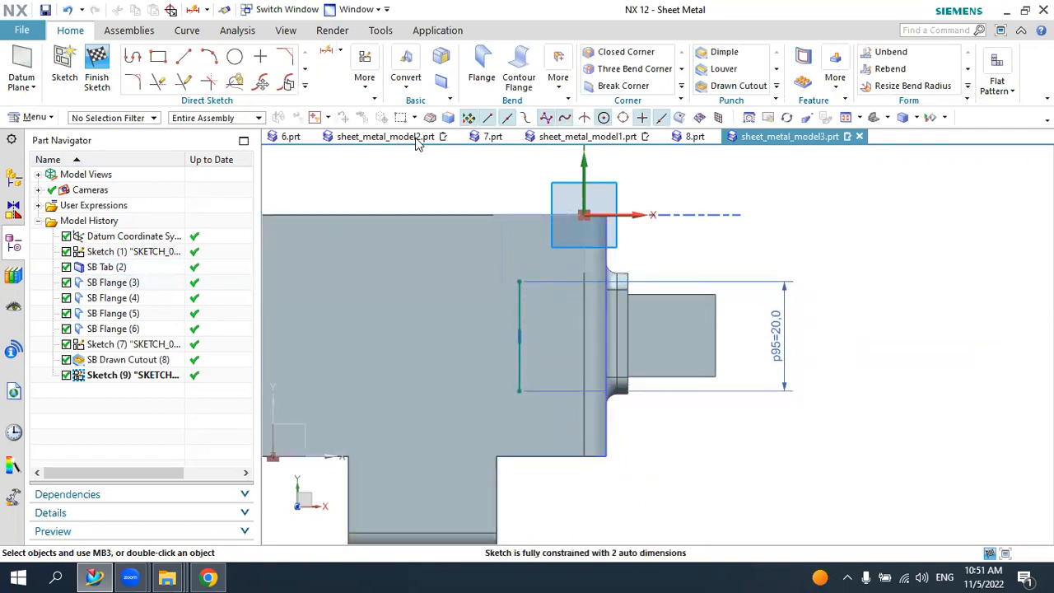
- Dimension the vertical line's upper endpoint 12 mm below the sketch's horizontal axis
left_click(326, 51)
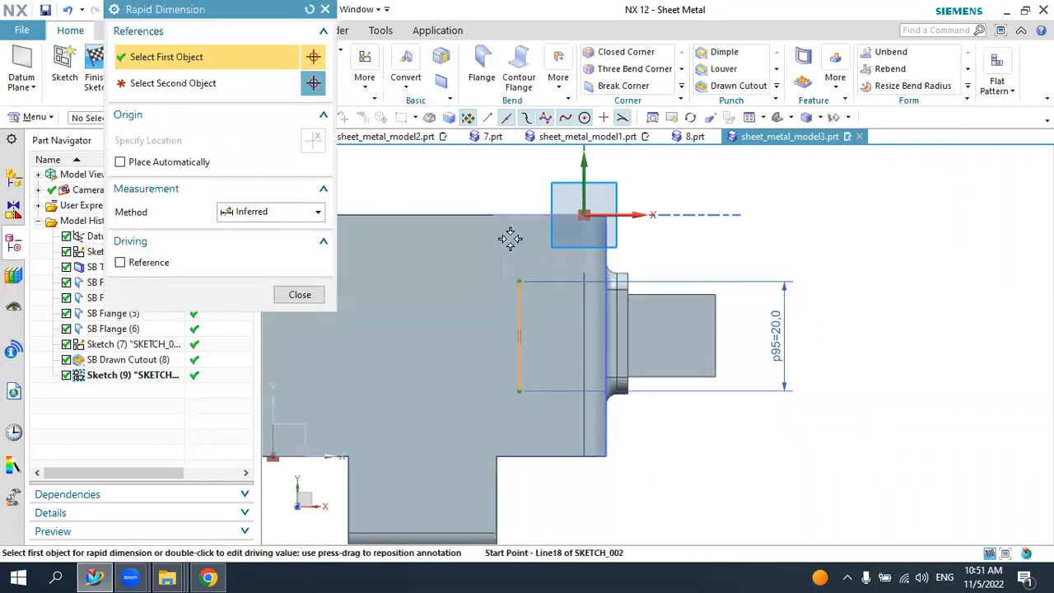
left_click(508, 239)
left_click(488, 213)
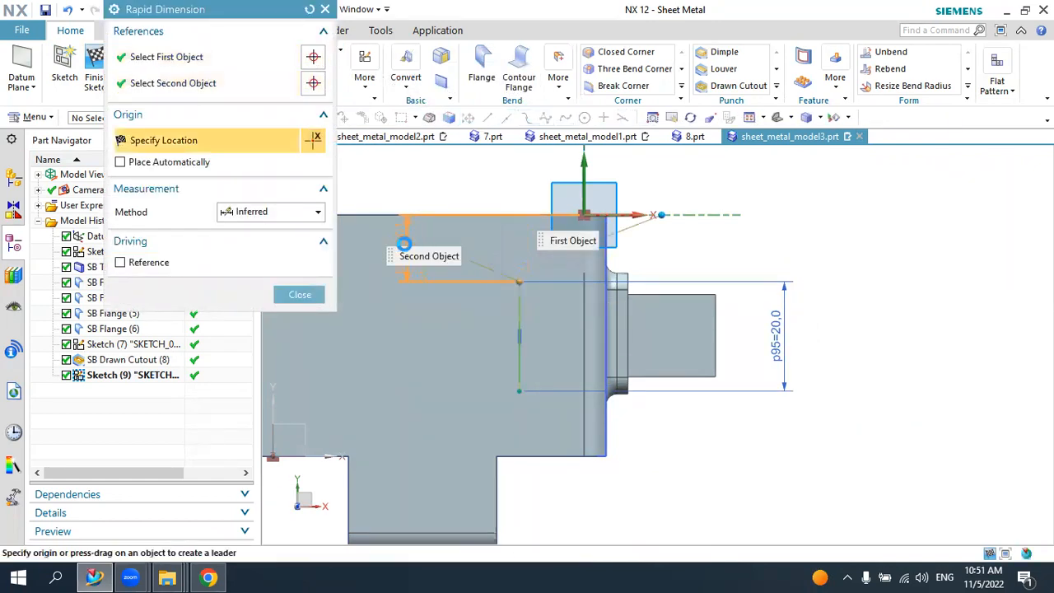
left_click(401, 243)
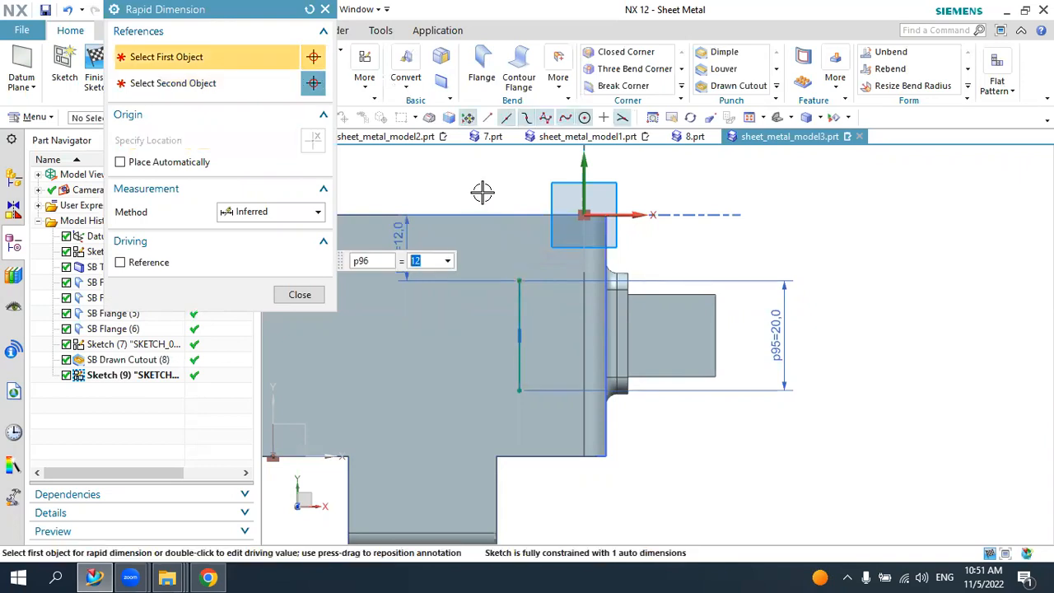
middle_click(483, 192)
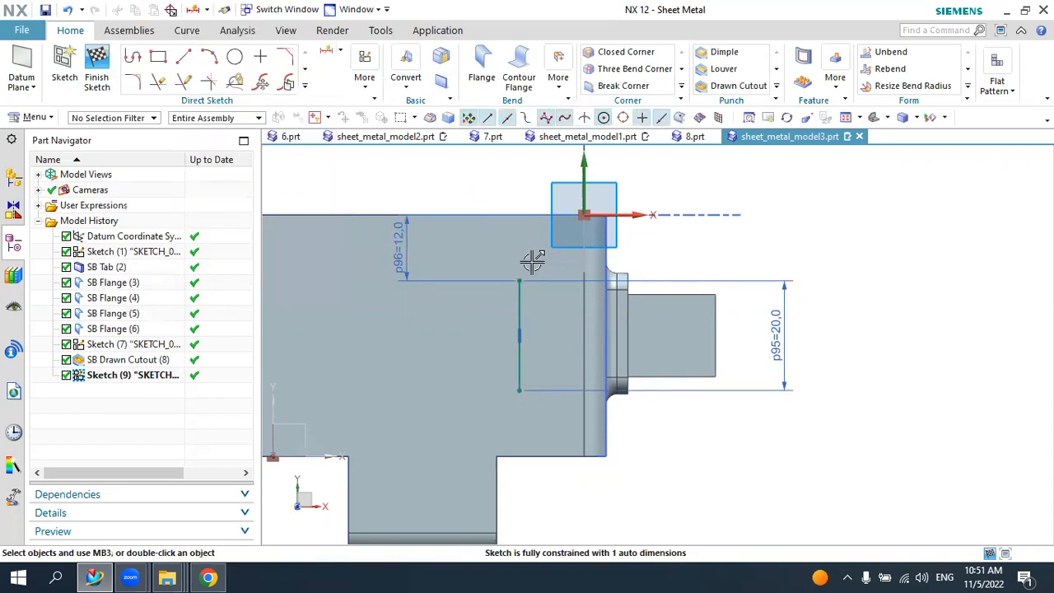
- Set the line's horizontal distance from the vertical axis at the bend to 12 mm and finish the sketch
left_click_drag(530, 194, 530, 191)
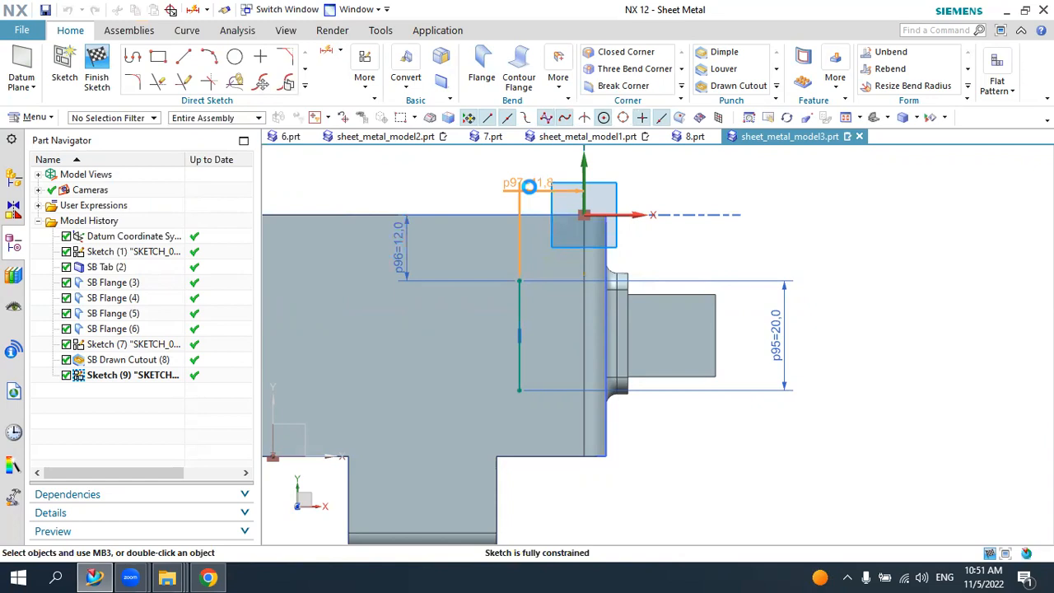
double_click(529, 187)
type("12")
key("Return")
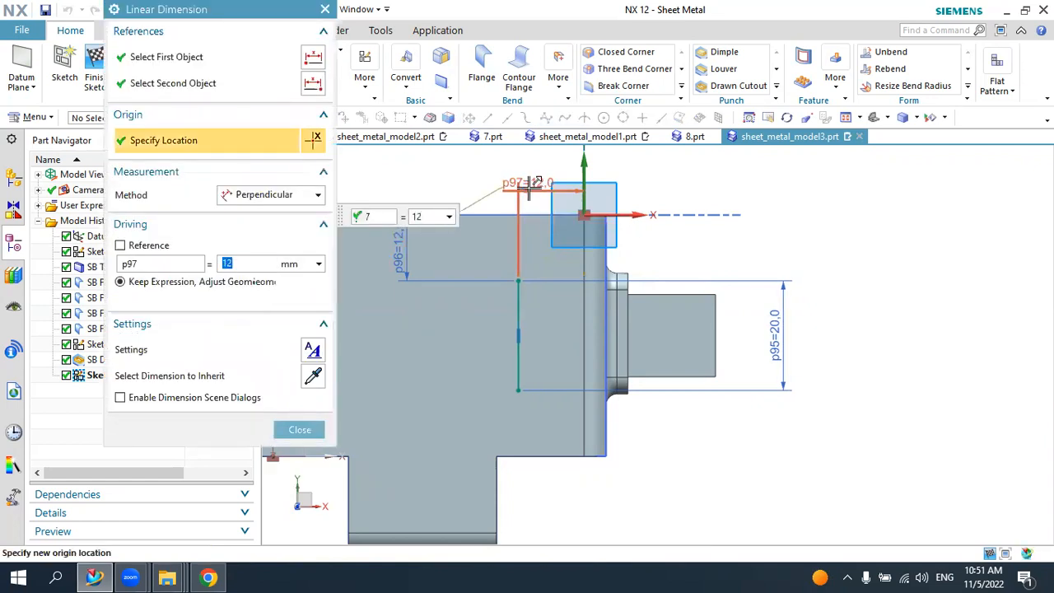
middle_click(370, 260)
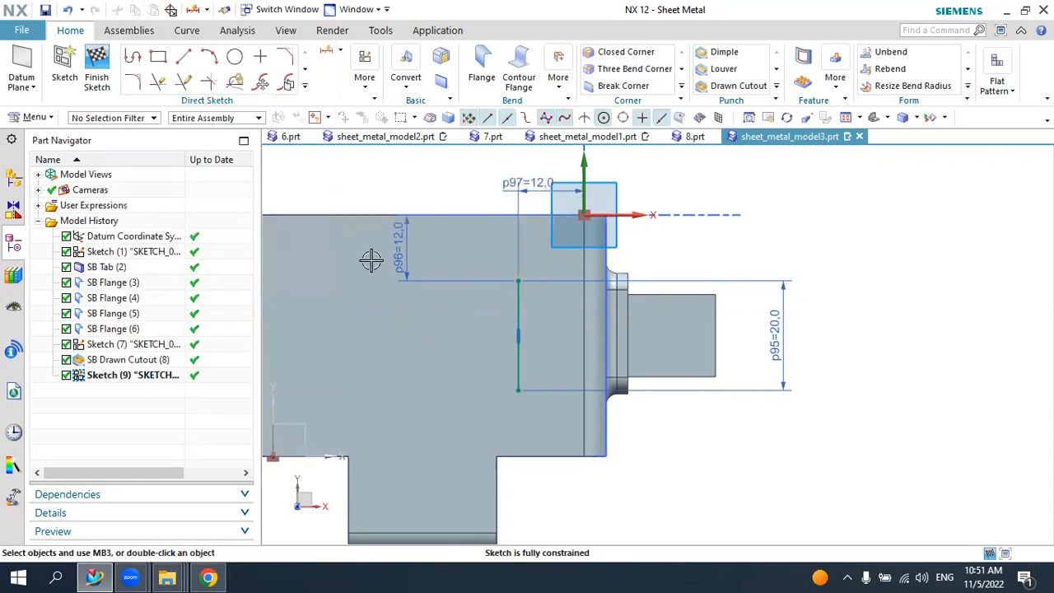
left_click(99, 59)
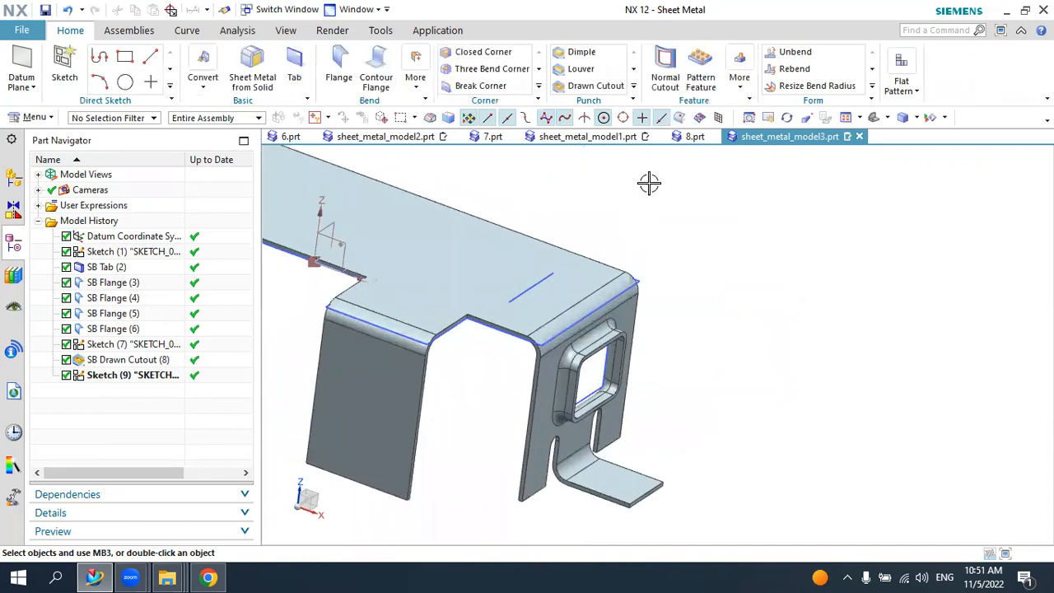
- Create a Louver from the sketched line with depth 2.5 mm, width 3.5 mm and the Formed shape
left_click(583, 73)
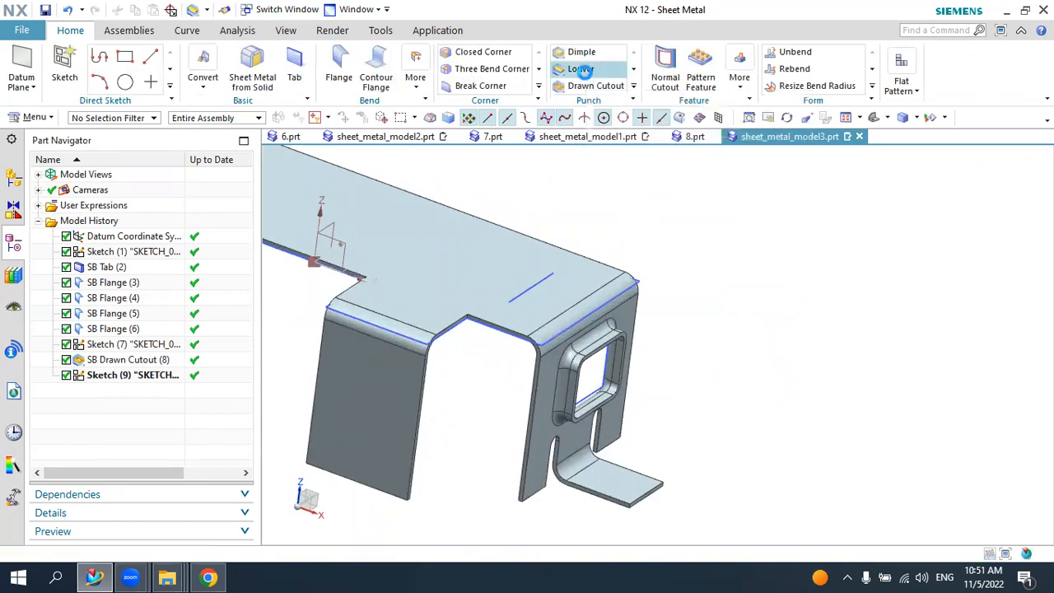
scroll(551, 291, "down", 3)
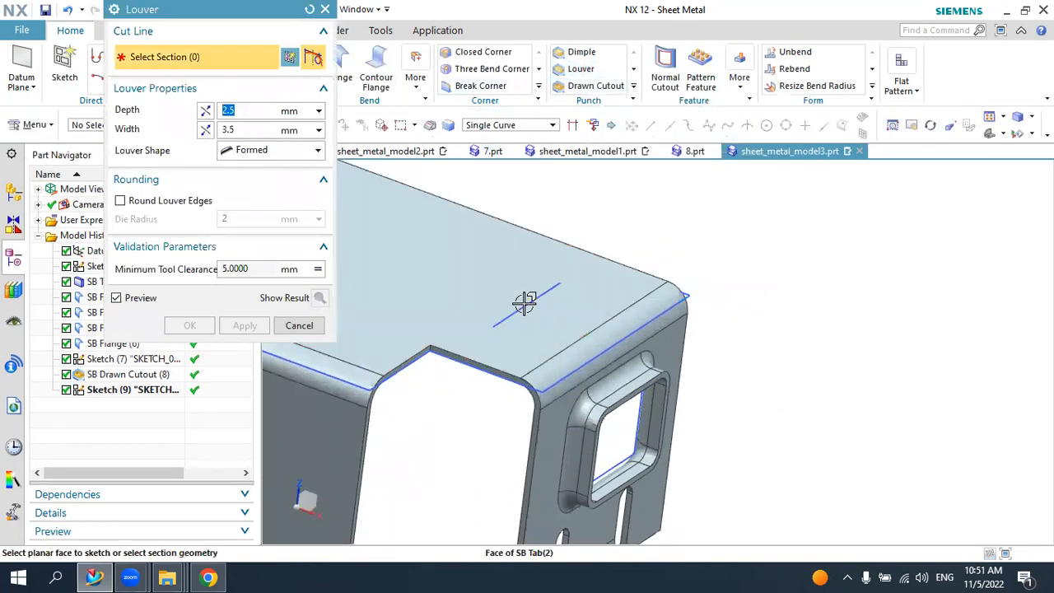
left_click(519, 312)
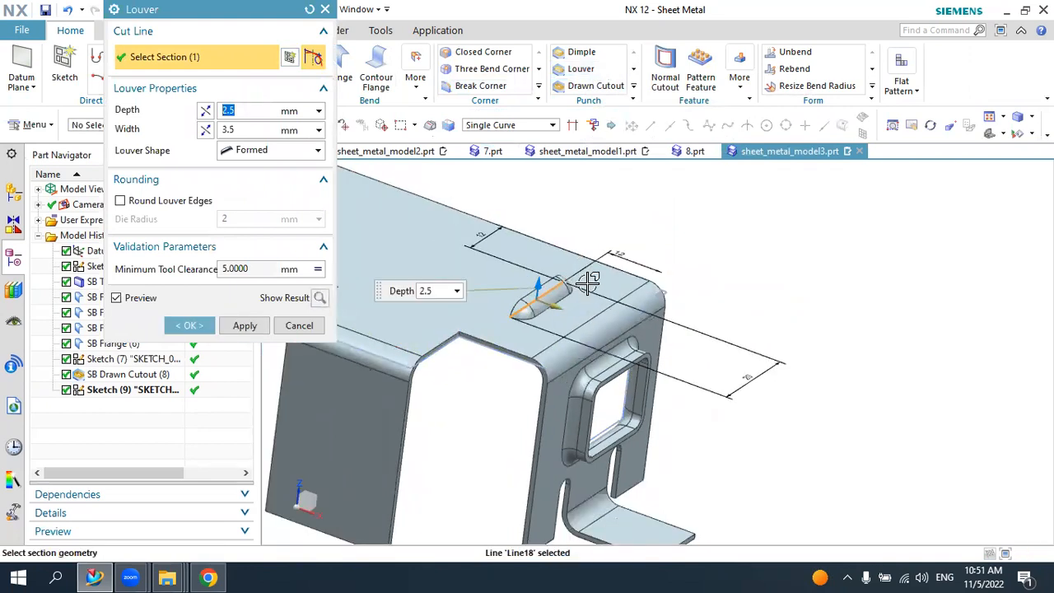
middle_click_drag(600, 297, 640, 289)
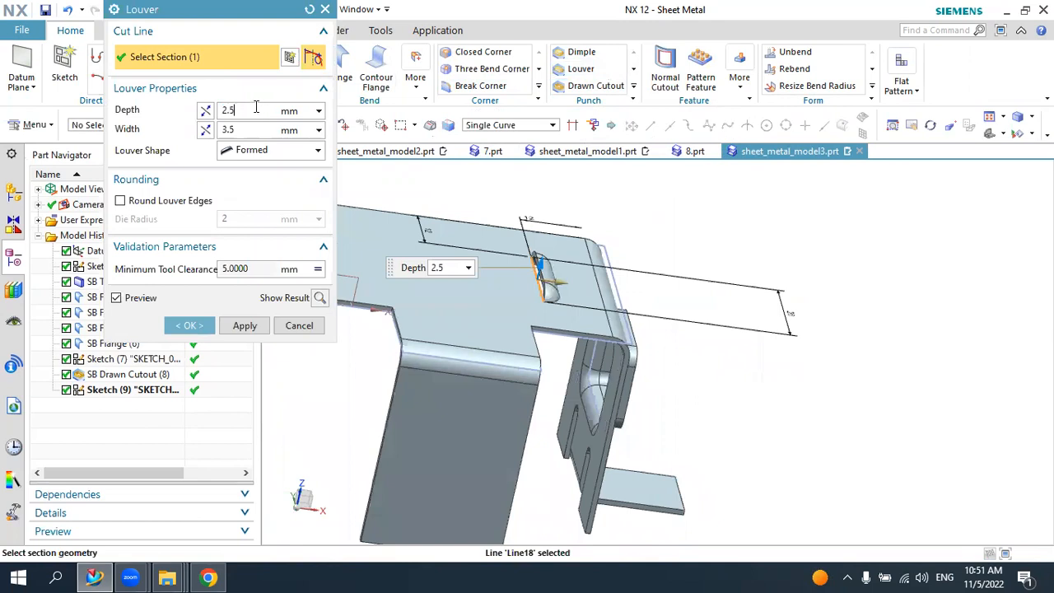
left_click(259, 131)
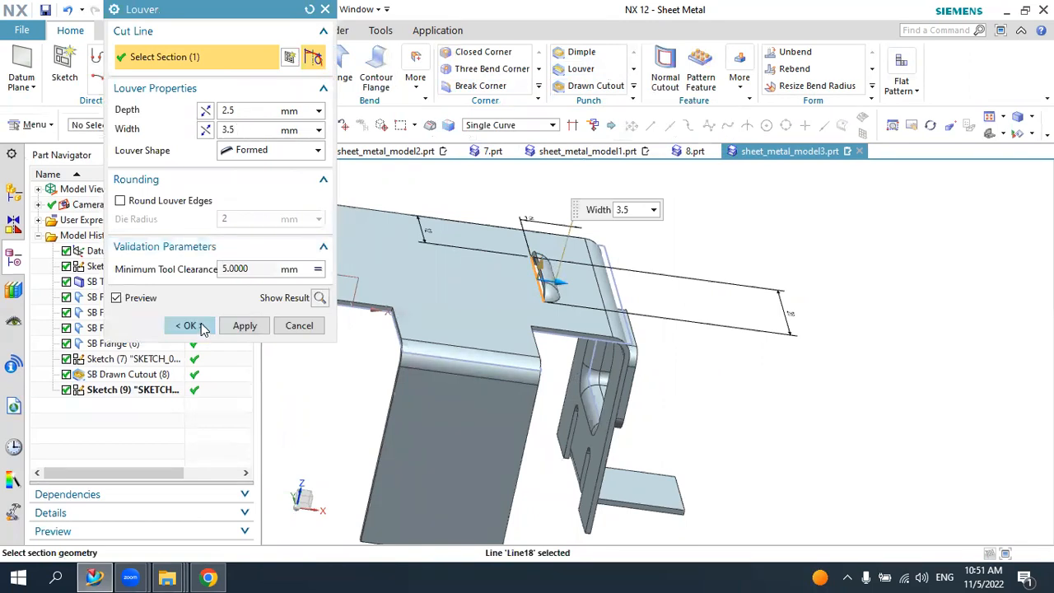
left_click(190, 327)
middle_click_drag(652, 250, 673, 228)
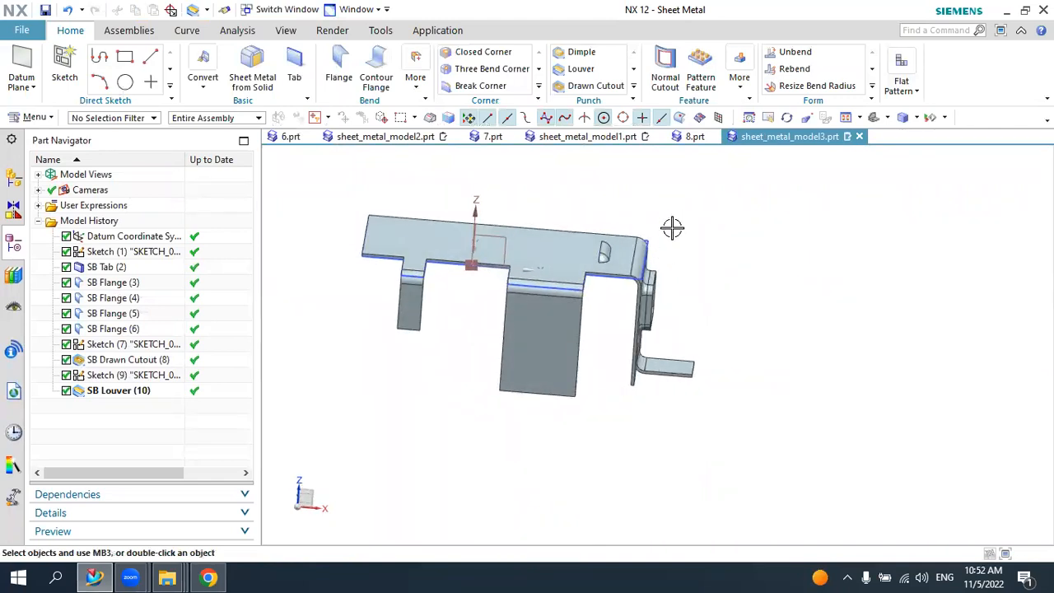
- Start a linear Pattern Feature of the louver together with its parent sketch, directed along the X axis
left_click(700, 72)
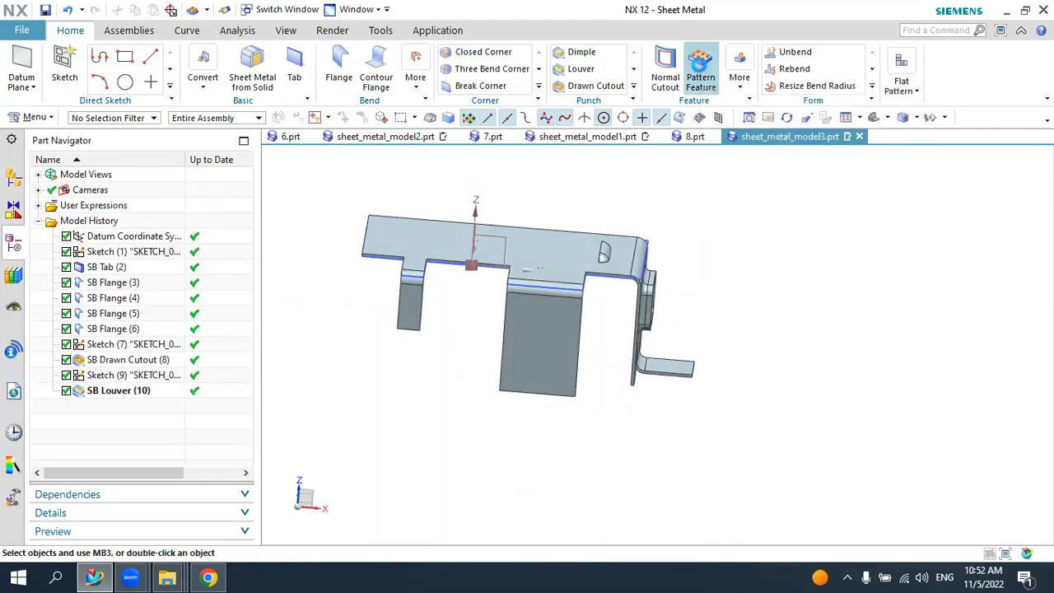
scroll(554, 223, "up", 3)
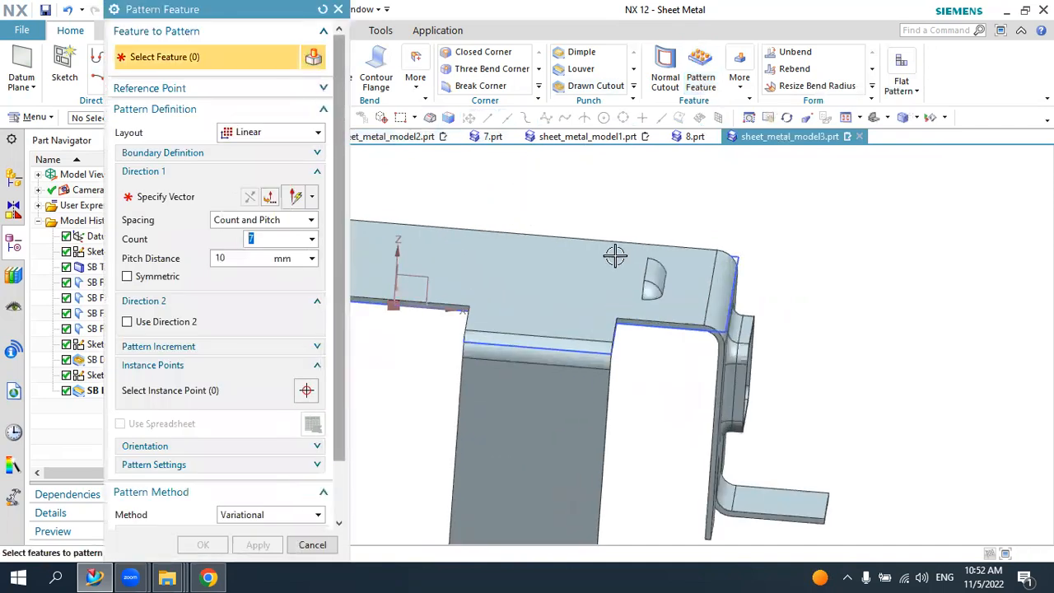
left_click_drag(277, 19, 394, 28)
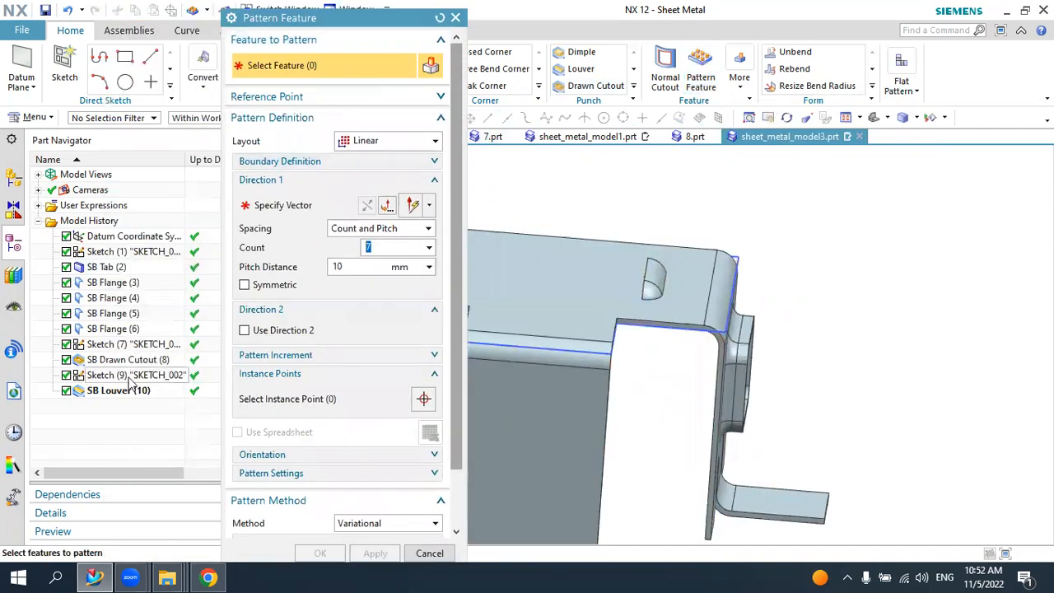
left_click(118, 392)
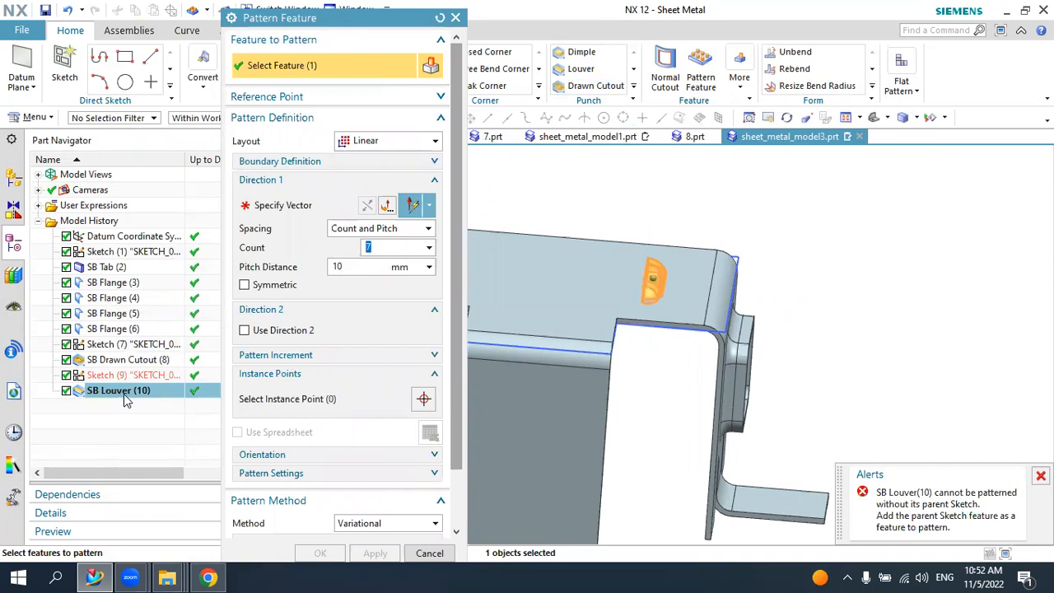
left_click(124, 375)
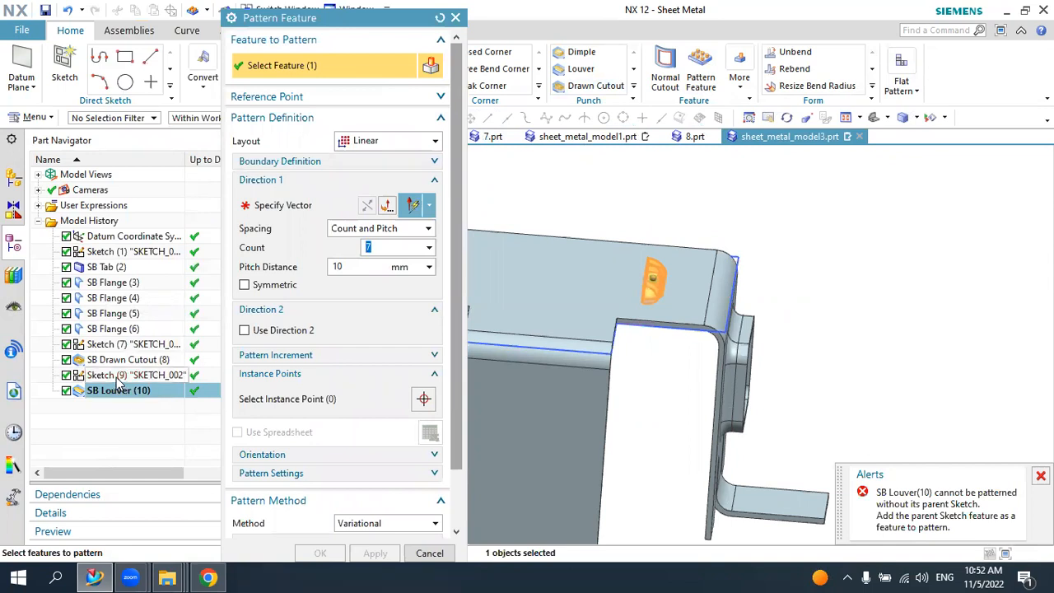
left_click(296, 205)
left_click(694, 348)
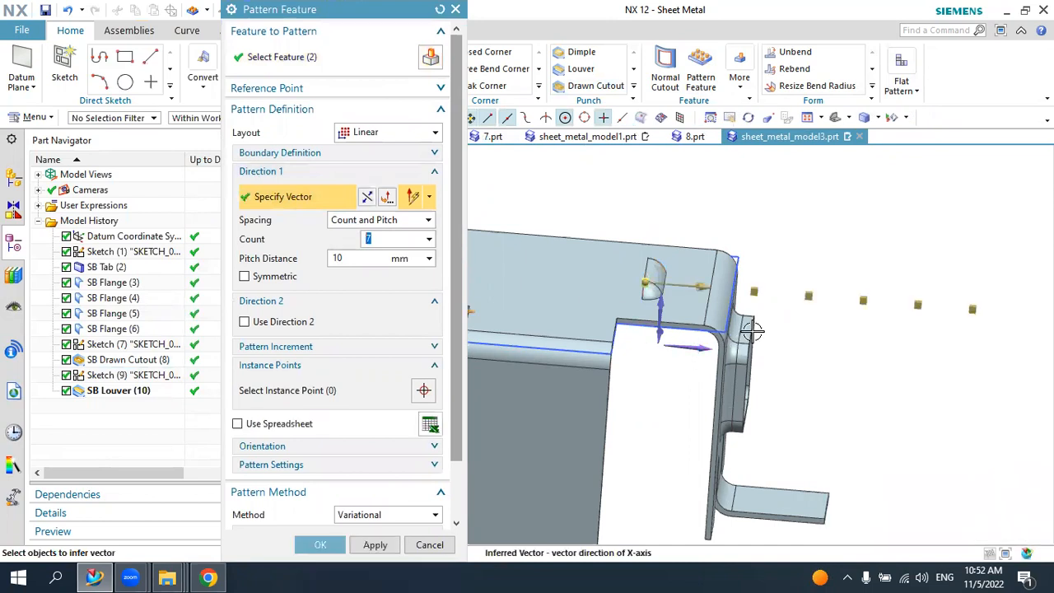
- Reverse the pattern direction to run along the base tab, set count 8 and pitch 10 mm, and create the pattern
scroll(764, 313, "down", 5)
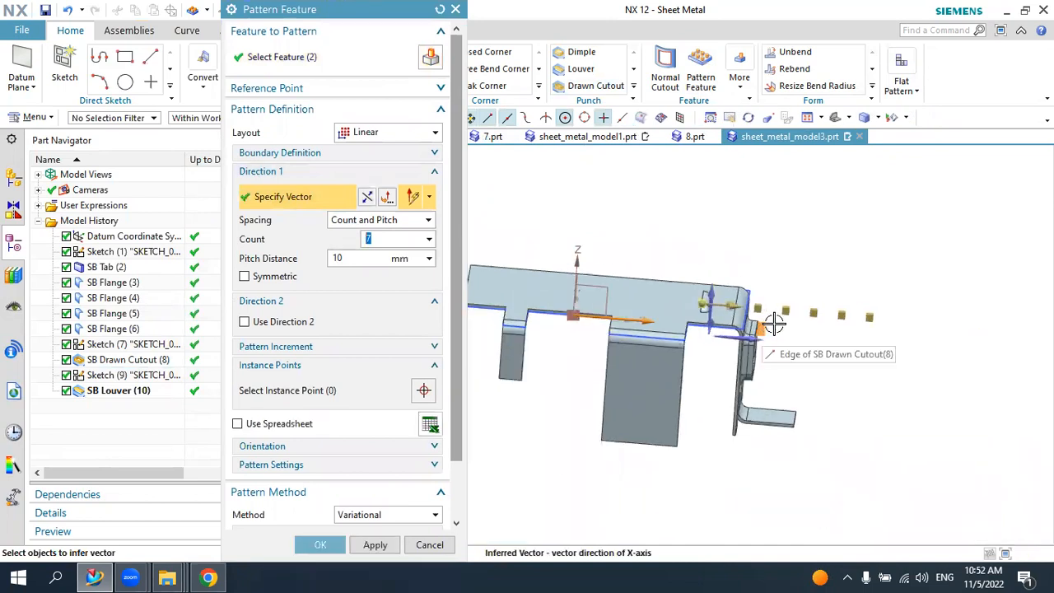
left_click(399, 201)
scroll(636, 278, "up", 2)
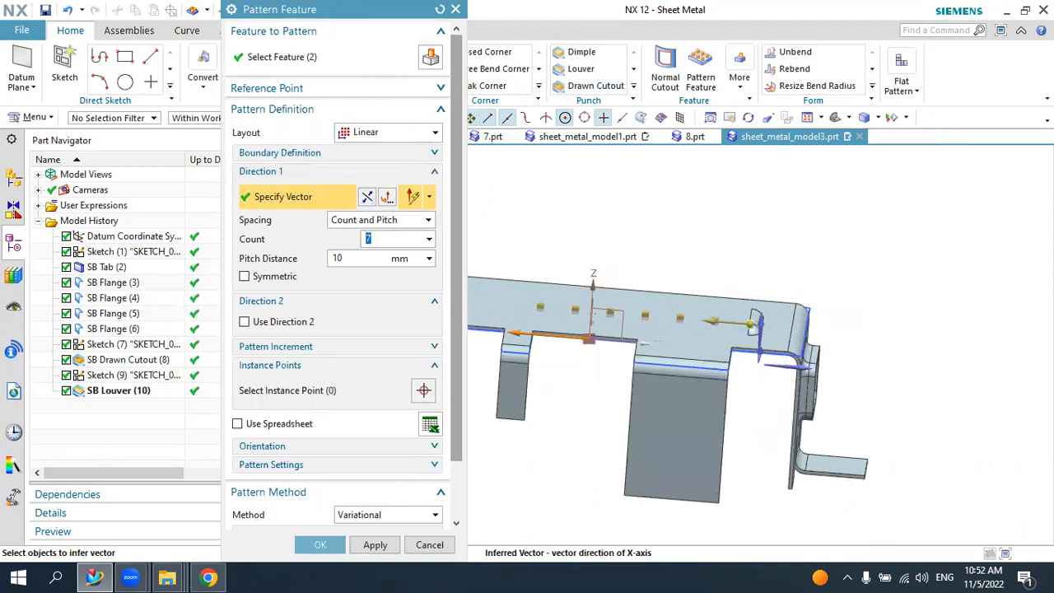
scroll(705, 372, "down", 3)
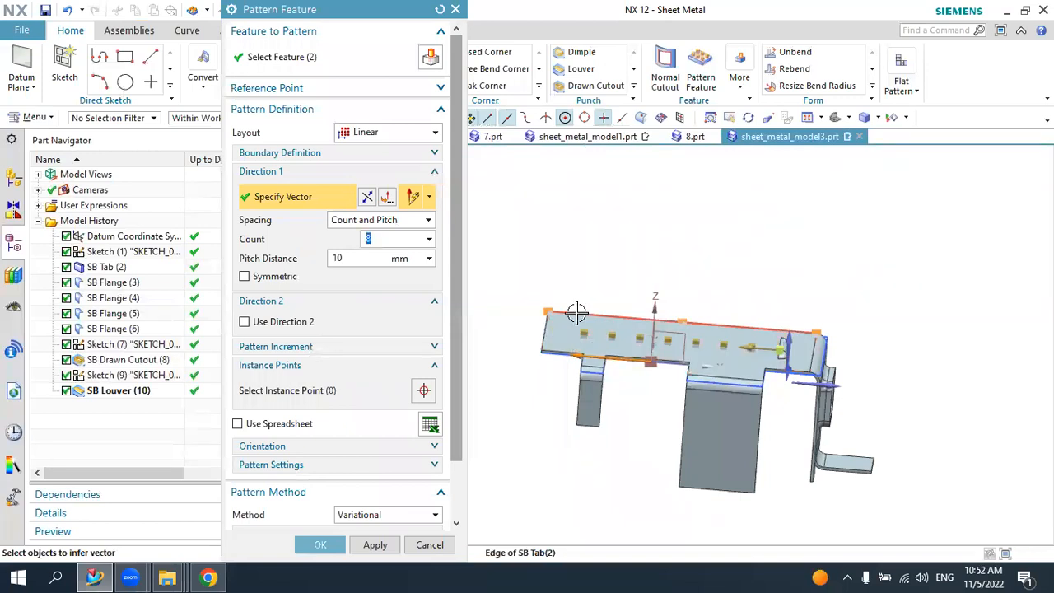
left_click(321, 545)
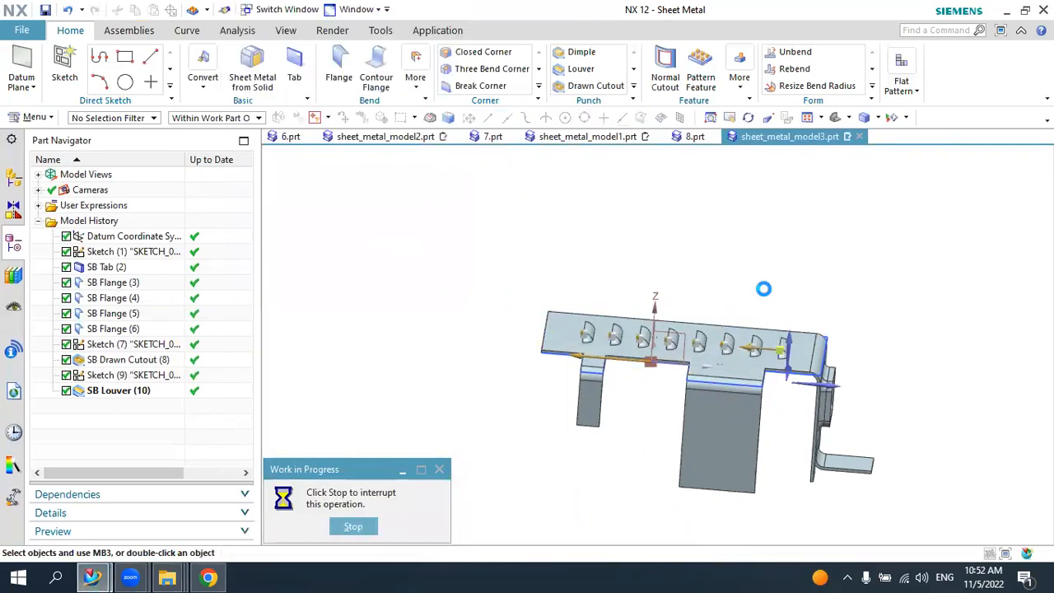
middle_click_drag(798, 318, 758, 328)
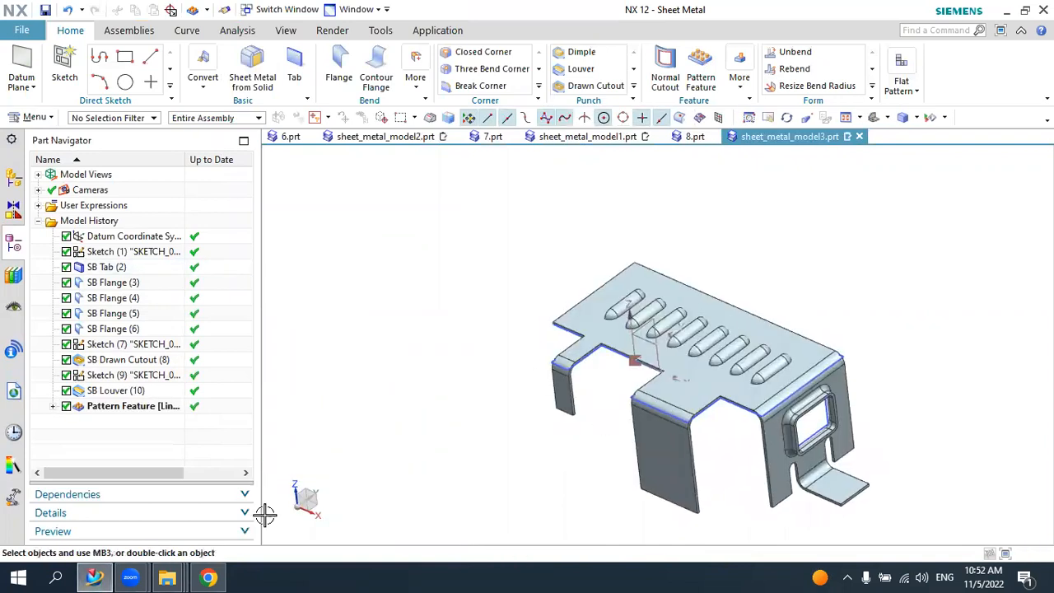
- Start a sketch on the outer face of the wide side flange
mouse_move(221, 577)
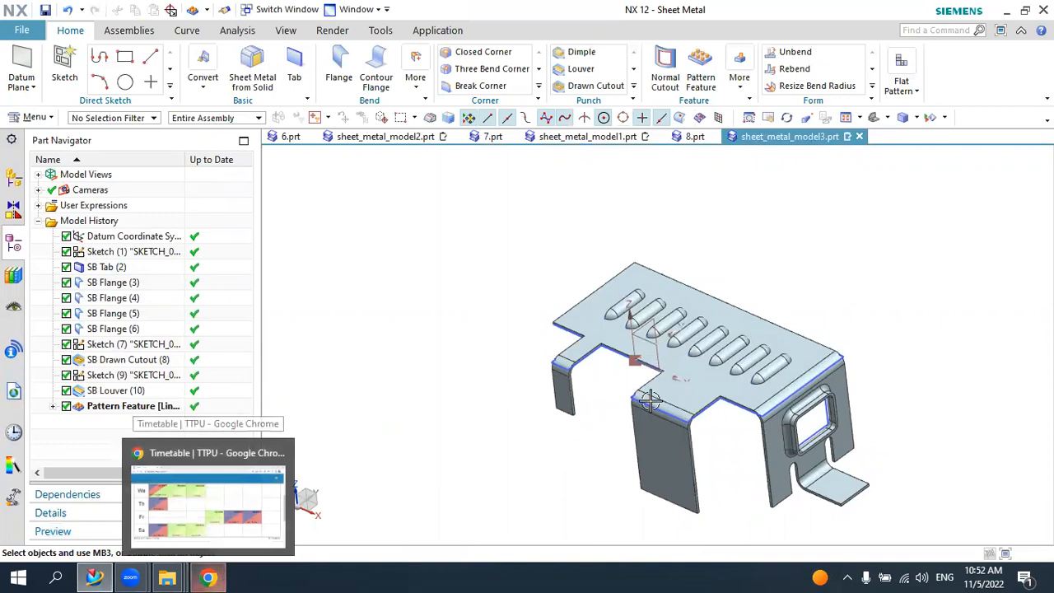
middle_click_drag(701, 351, 621, 453)
middle_click_drag(845, 441, 588, 371)
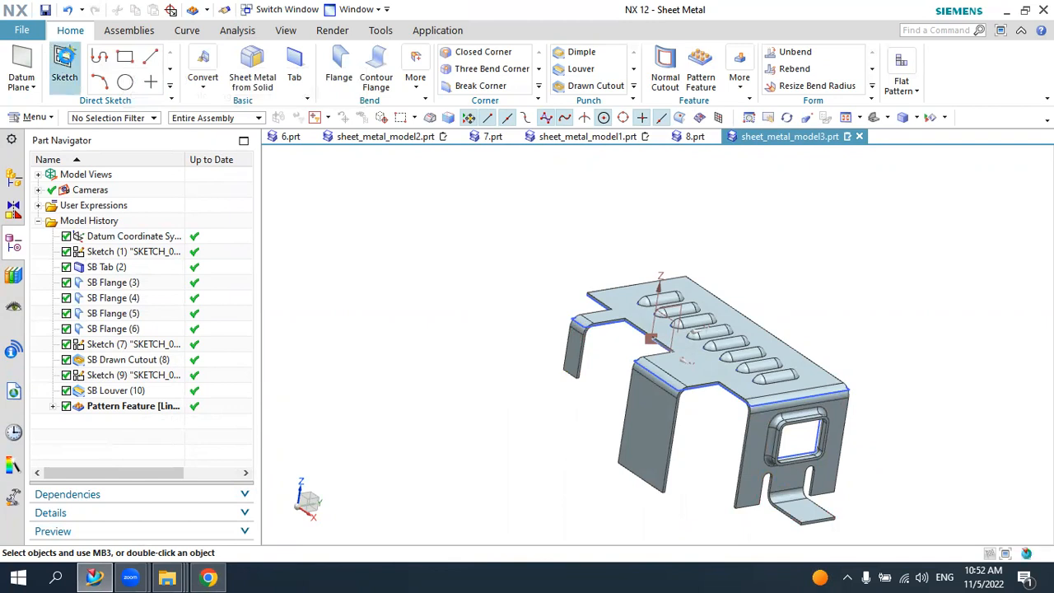
left_click(644, 407)
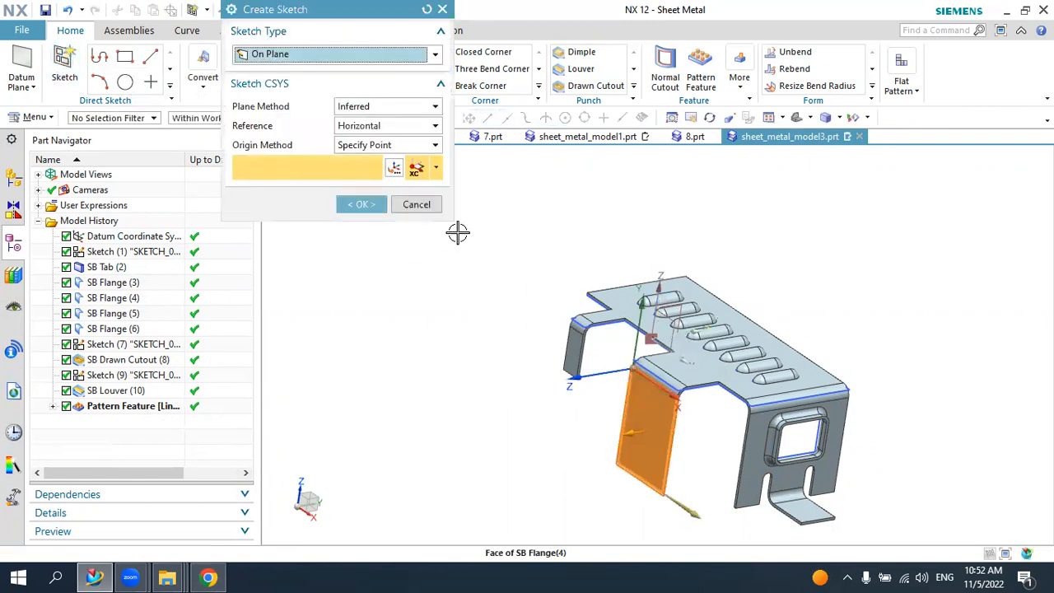
left_click(364, 205)
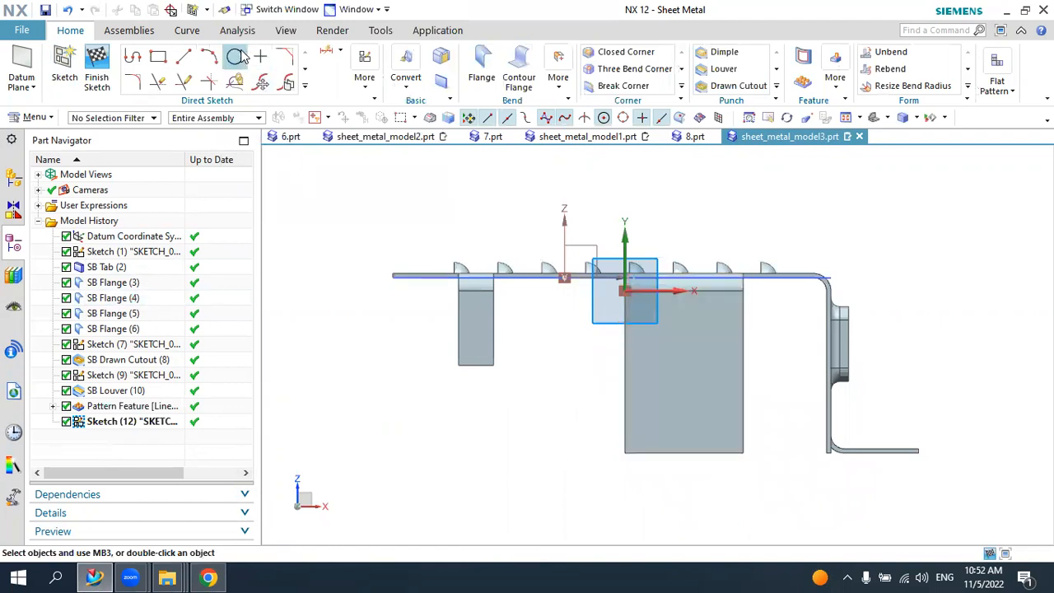
- Draw two 6 mm diameter circles on the wide flange, one directly above the other
left_click(236, 56)
scroll(765, 441, "up", 2)
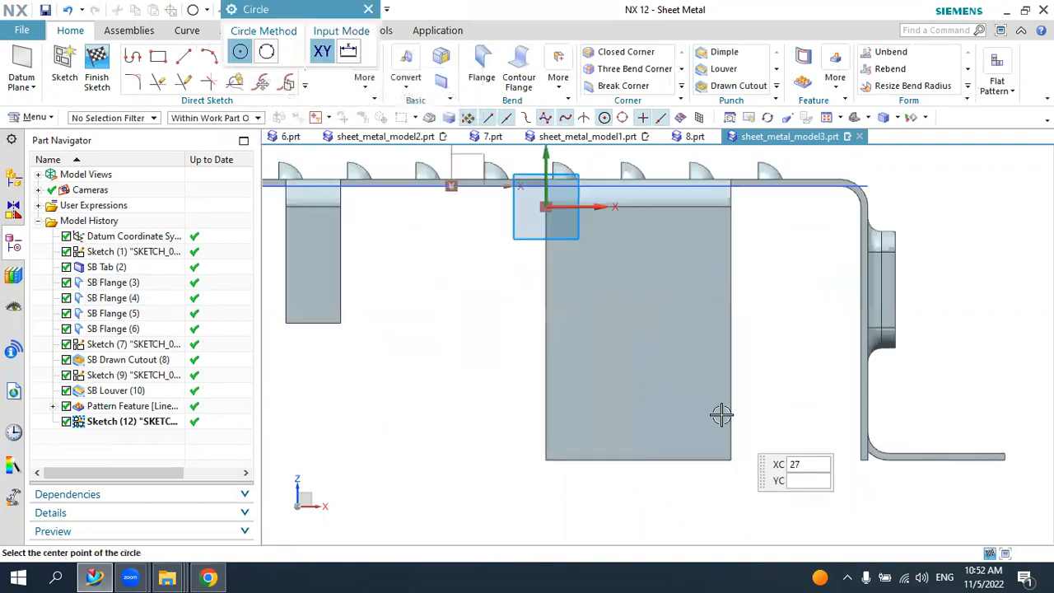
left_click(639, 376)
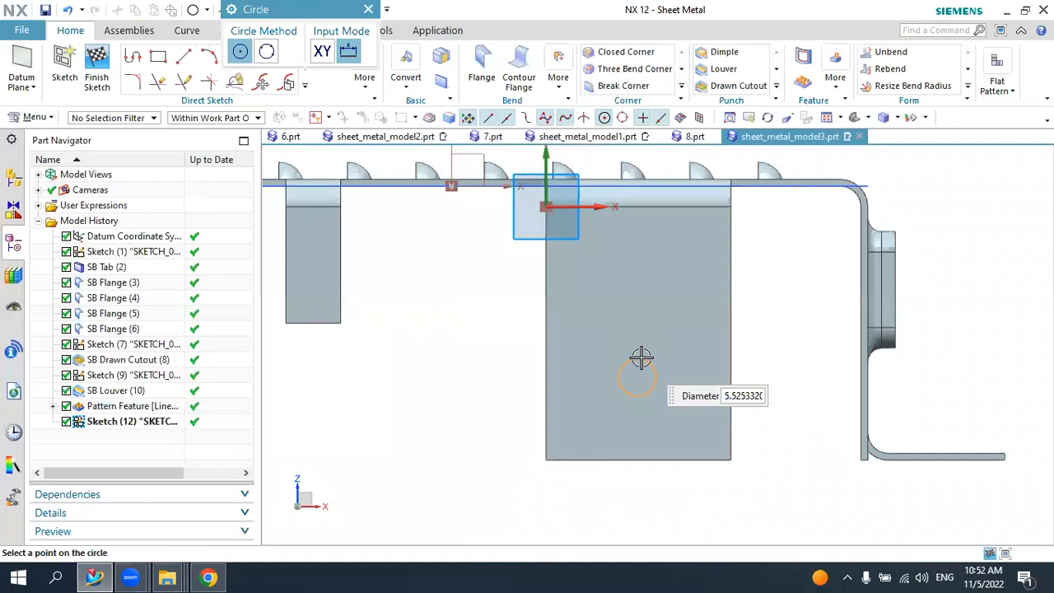
type("6")
key("Return")
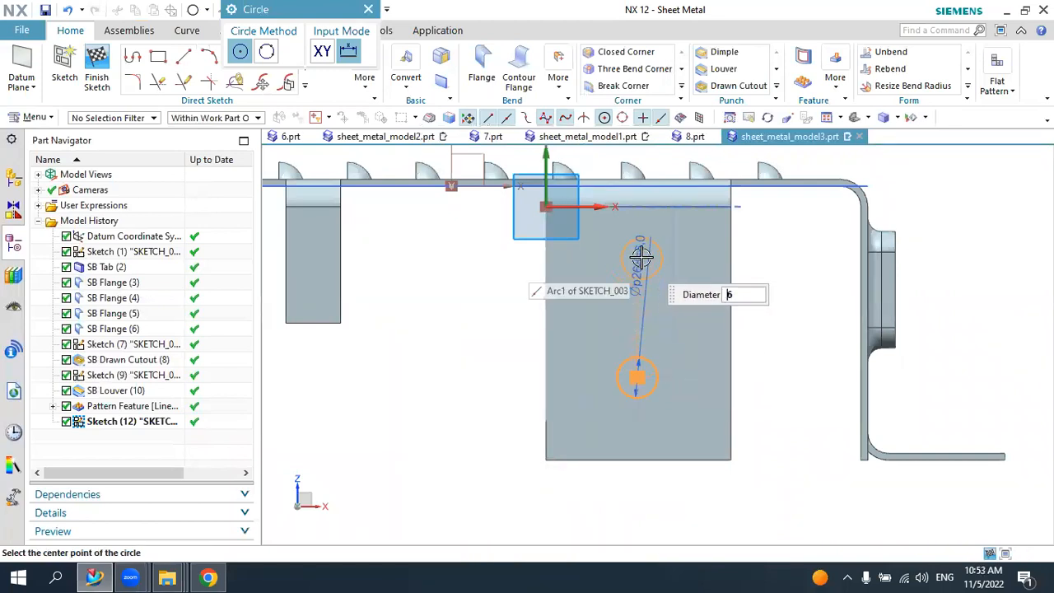
left_click(637, 258)
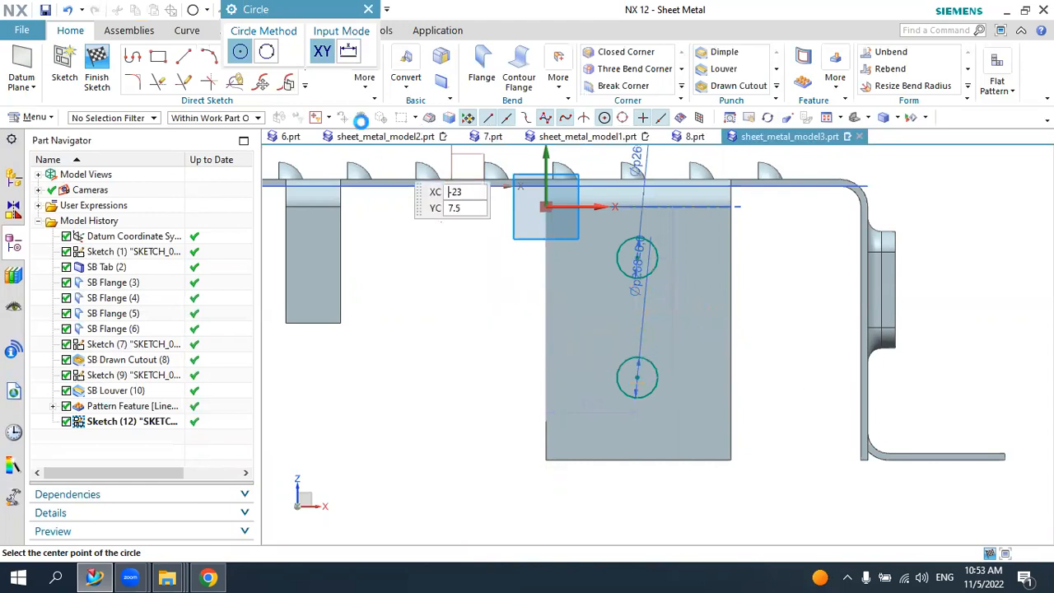
key("Escape")
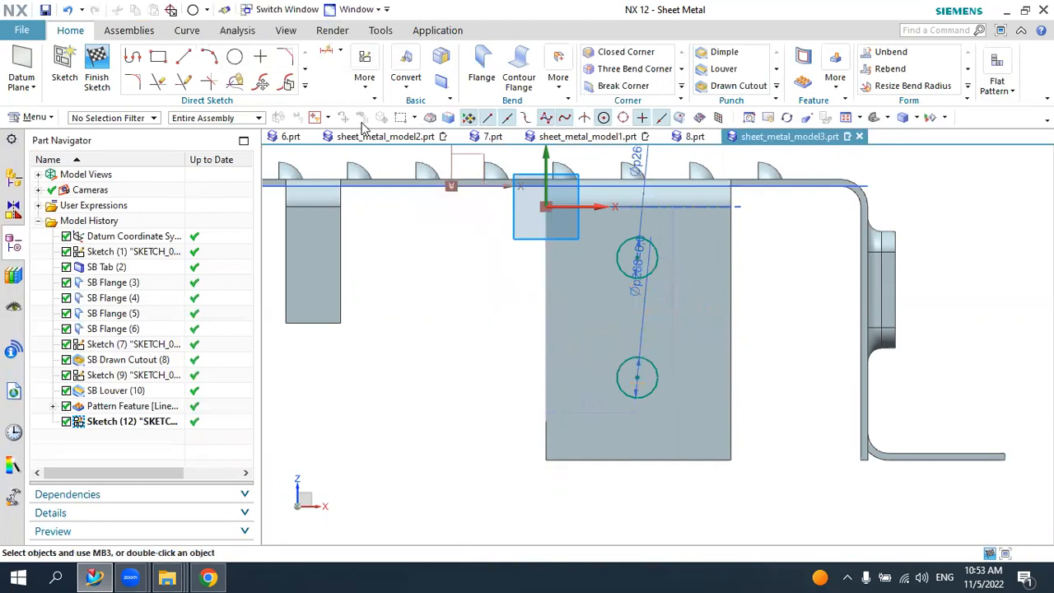
- Constrain both circle centers to the midpoint of the wide flange's lower edge
left_click(361, 79)
left_click(399, 126)
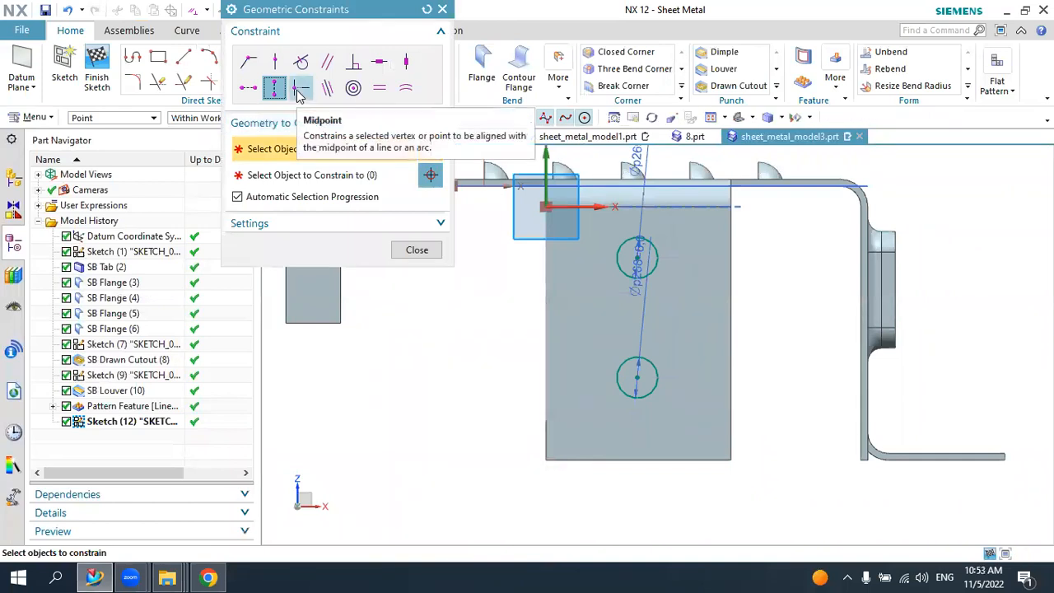
left_click(300, 88)
left_click(637, 377)
left_click(624, 439)
left_click(637, 256)
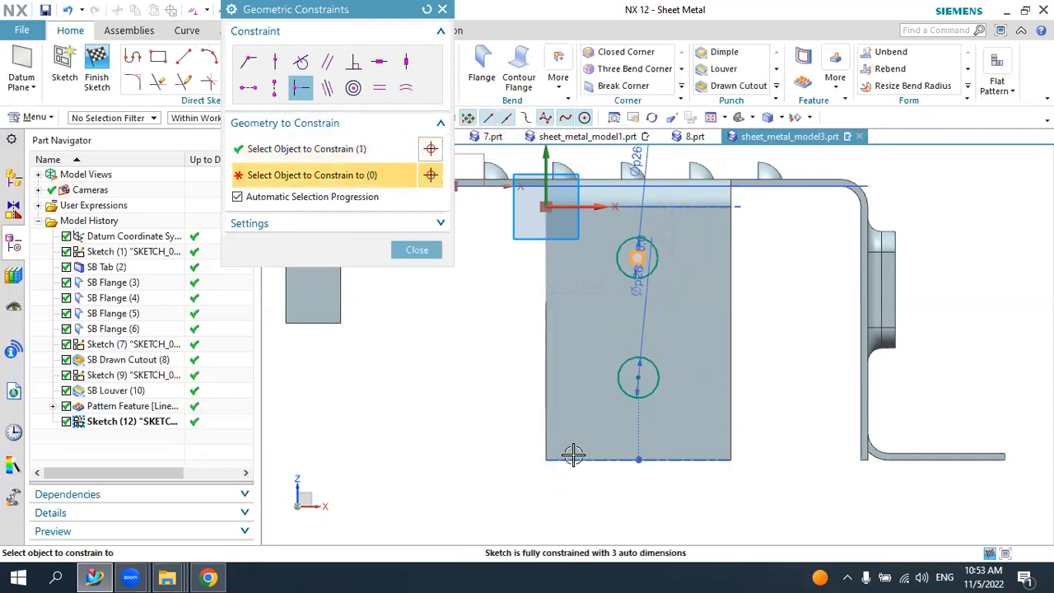
left_click(572, 458)
left_click(417, 249)
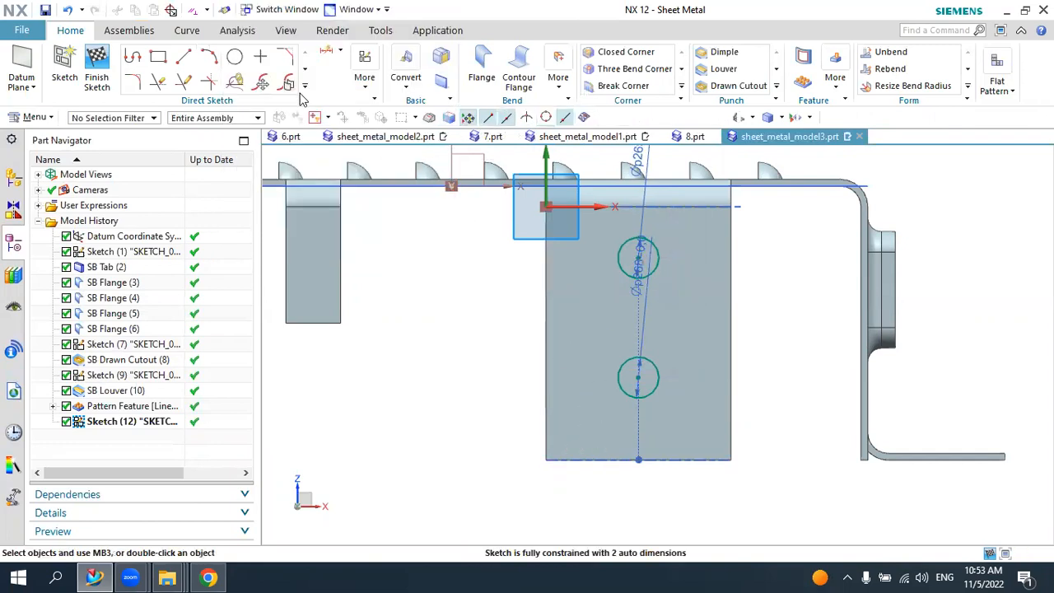
- Dimension the vertical spacing between the two circle centers as 16 mm
left_click(327, 54)
left_click(639, 378)
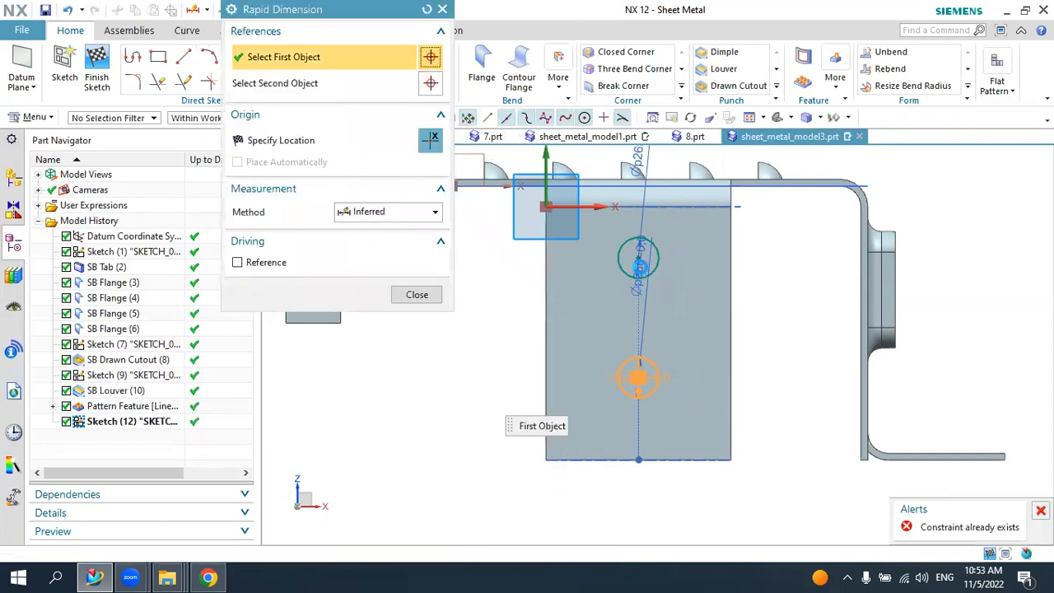
left_click(638, 258)
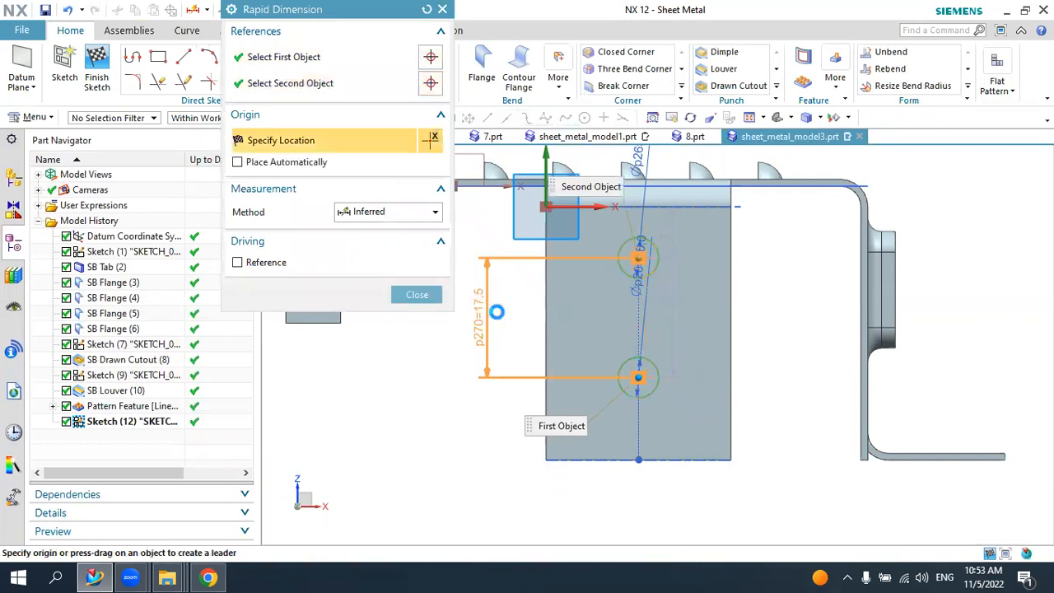
left_click(487, 317)
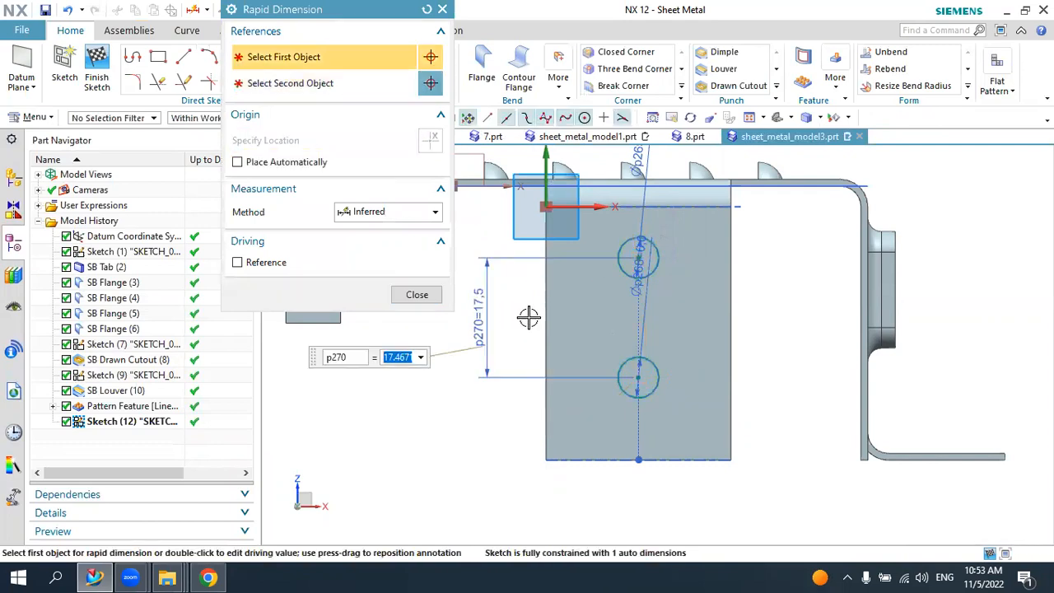
type("16")
key("Return")
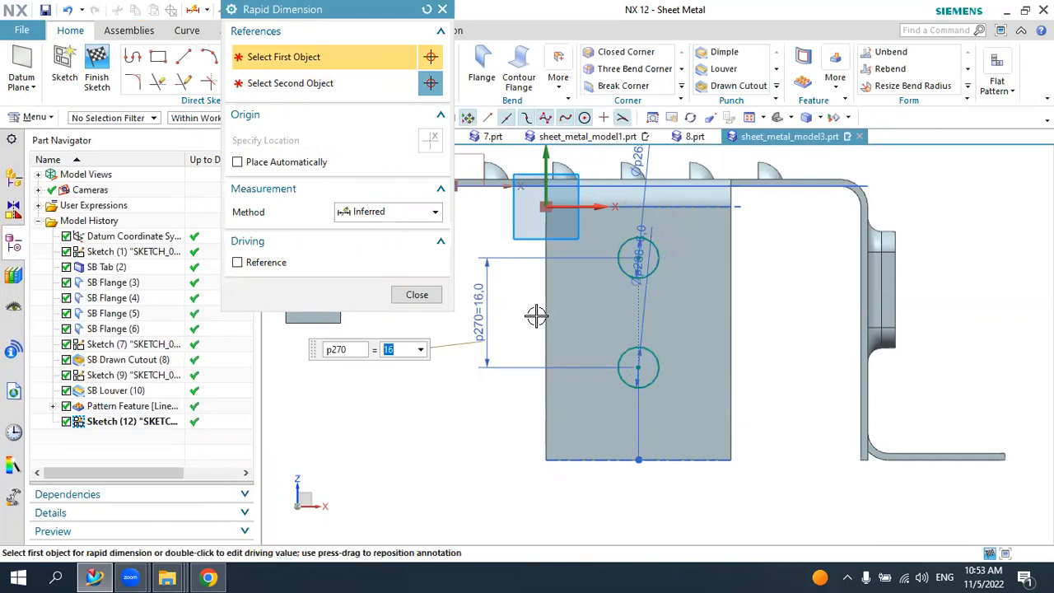
- Set the lower circle's center 13 mm above the wide flange's lower edge and finish the sketch
left_click(607, 432)
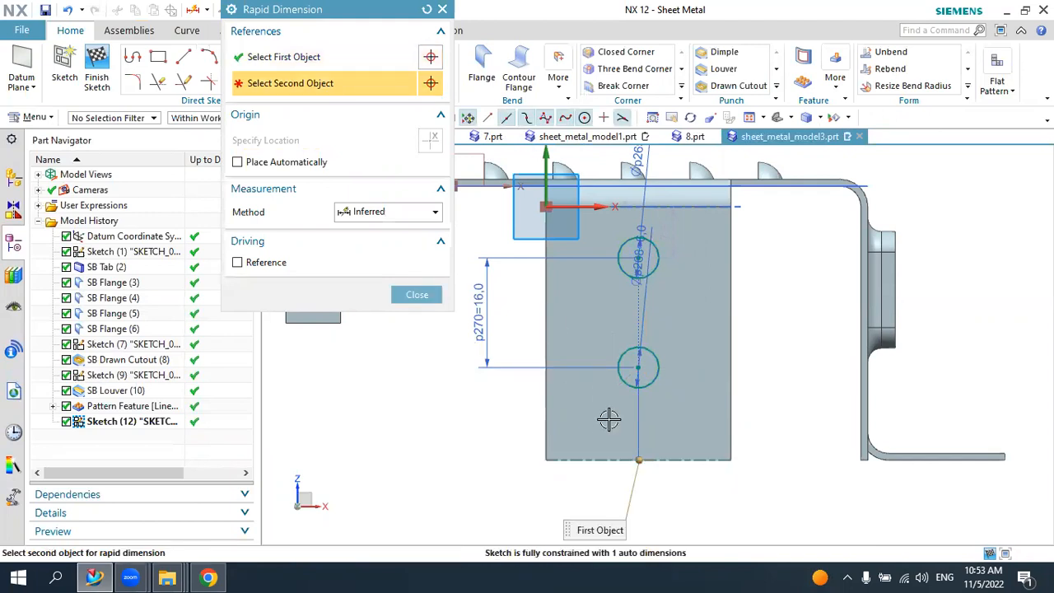
left_click(632, 366)
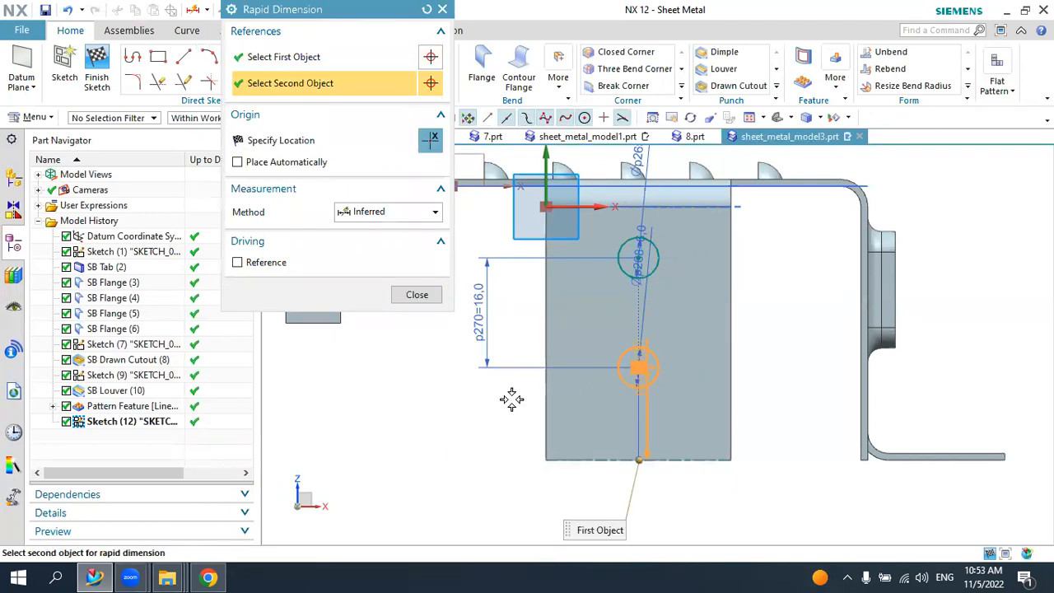
left_click(401, 412)
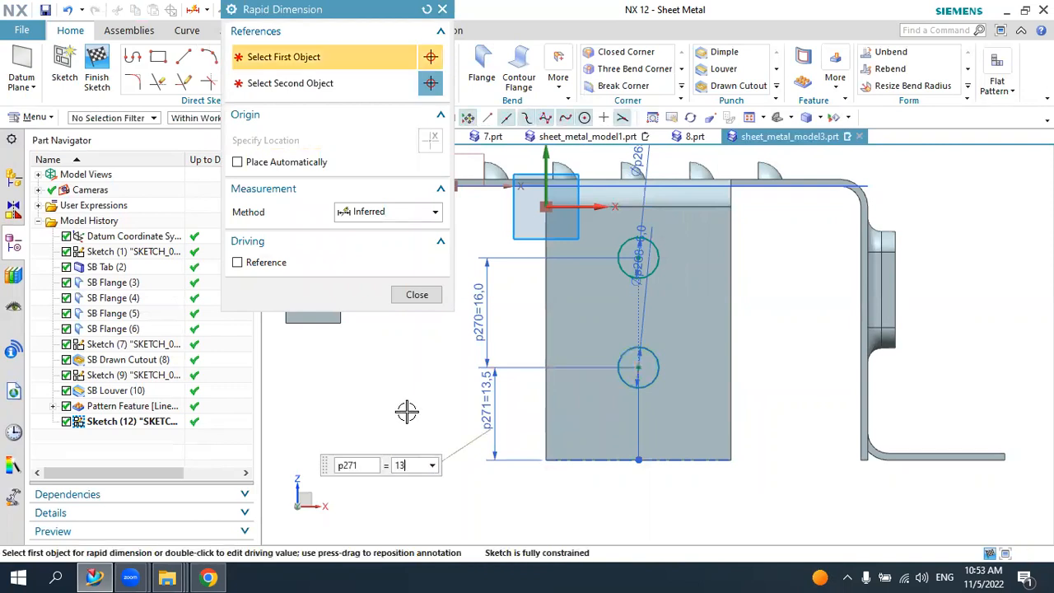
key("Return")
key("Escape")
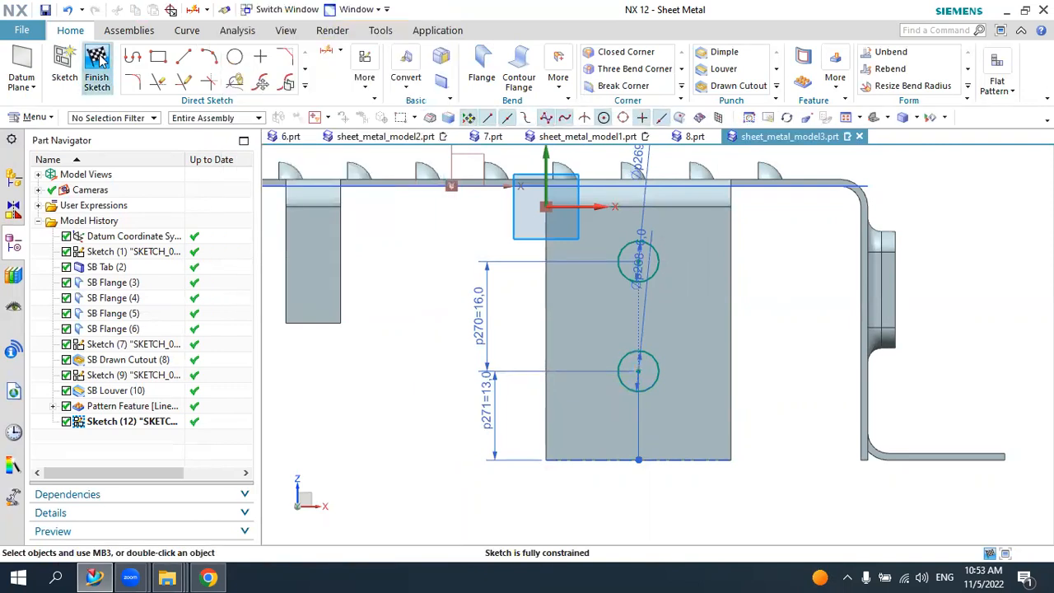
left_click(96, 57)
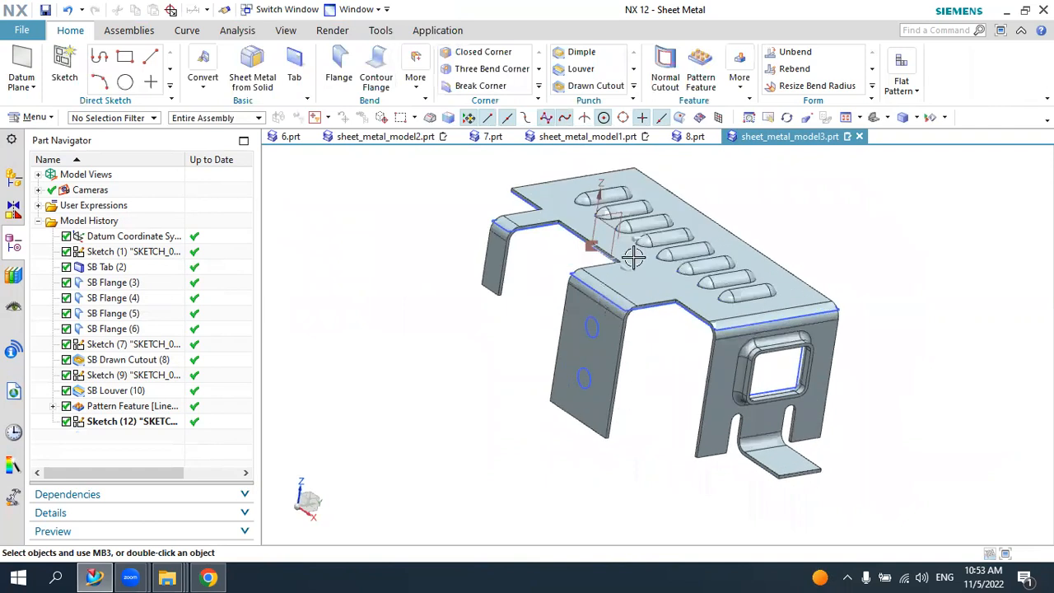
- Cut both circles through the wide flange with a Normal Cutout using the Thickness method and 20 mm depth
left_click(665, 73)
scroll(587, 356, "up", 2)
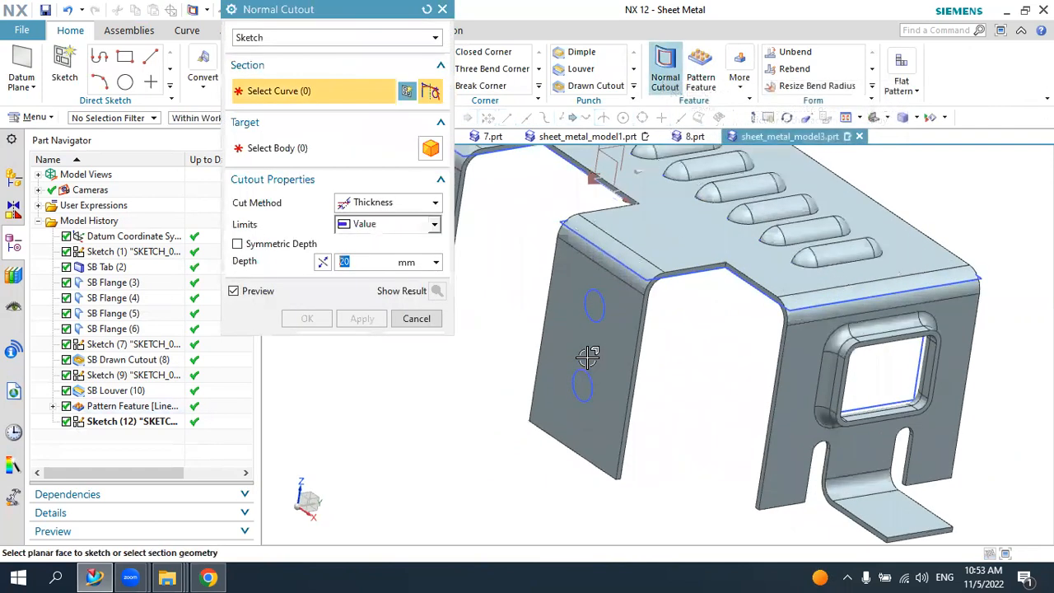
scroll(588, 356, "up", 1)
left_click(600, 299)
left_click(590, 405)
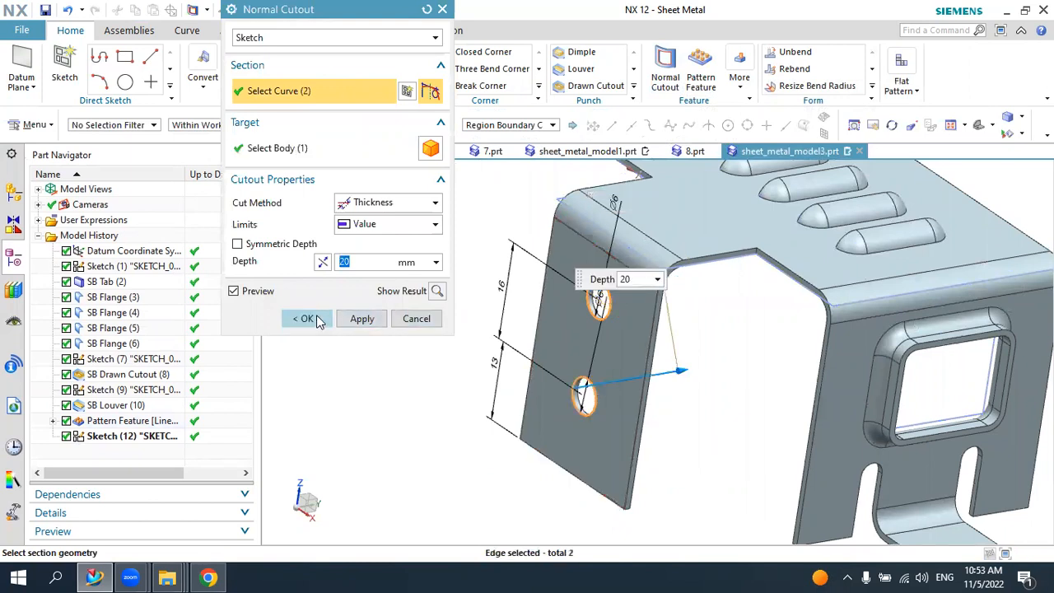
left_click(307, 319)
- Start a sketch on the outer face of the narrow side flange
scroll(412, 306, "down", 3)
middle_click_drag(447, 324, 500, 360)
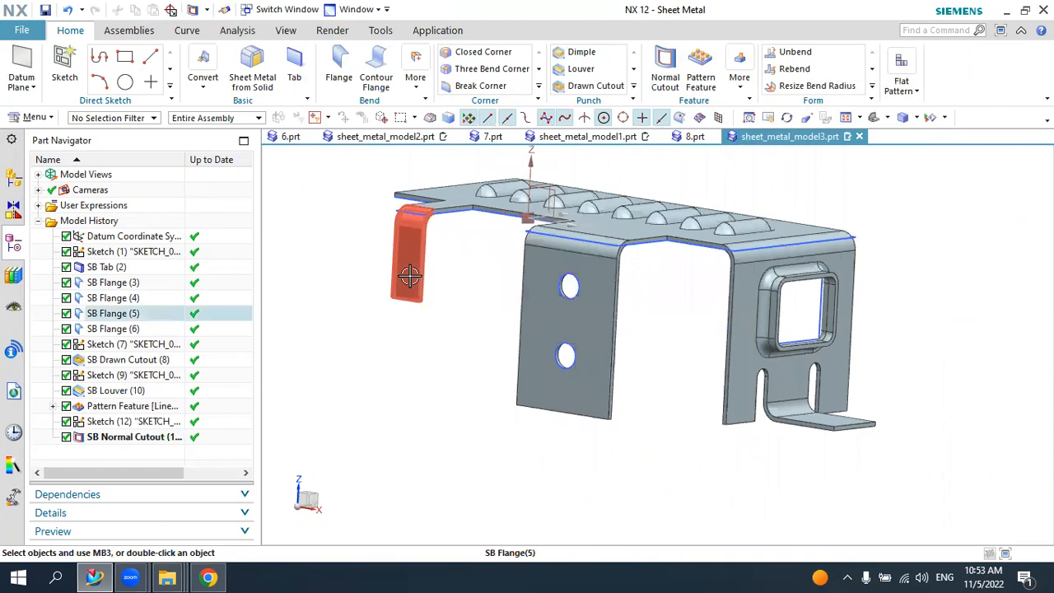
left_click(65, 70)
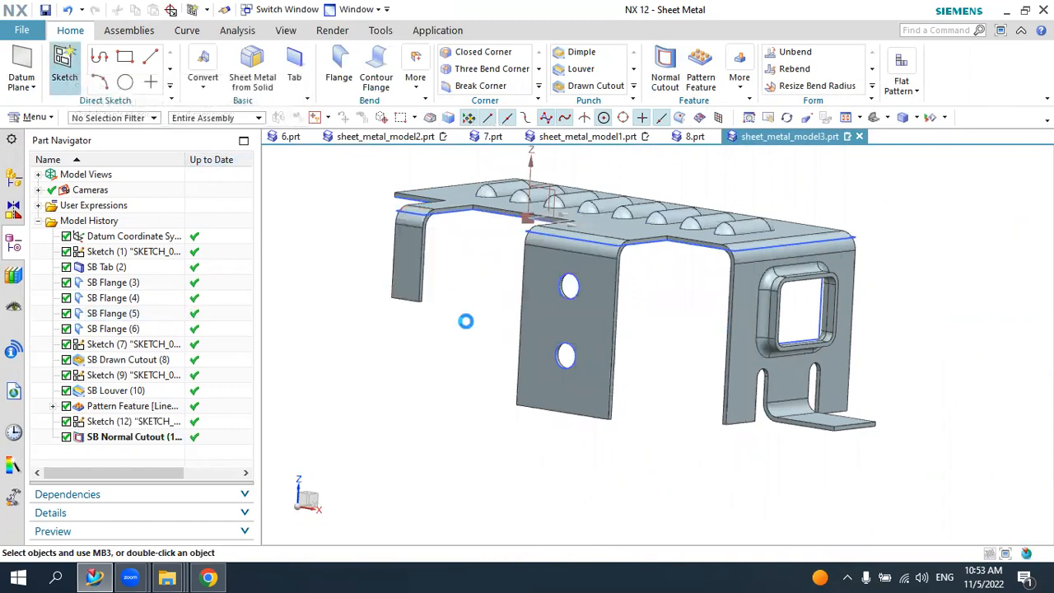
scroll(416, 286, "up", 3)
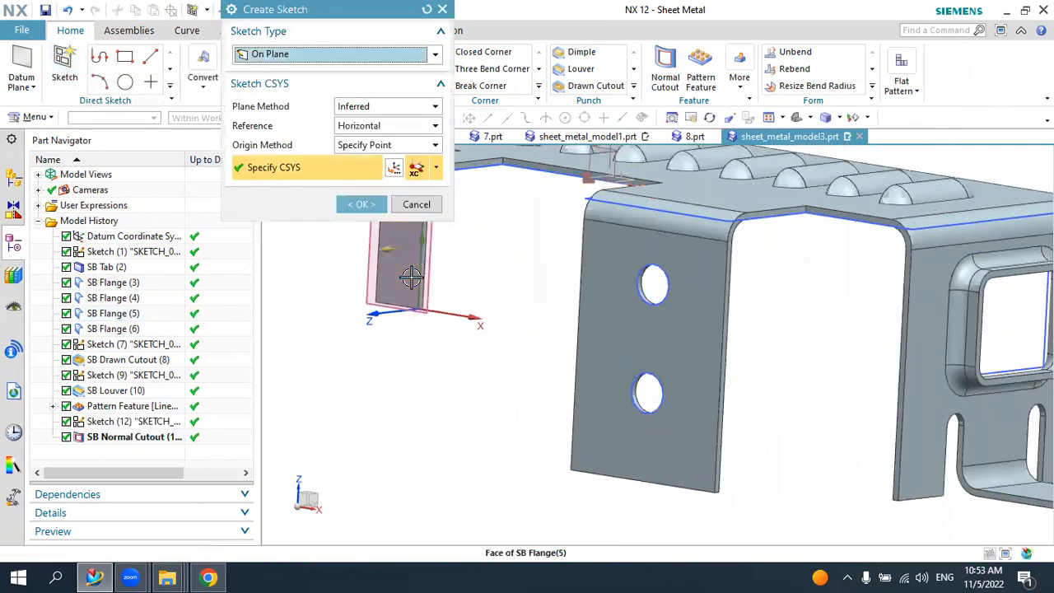
left_click(403, 269)
left_click(364, 206)
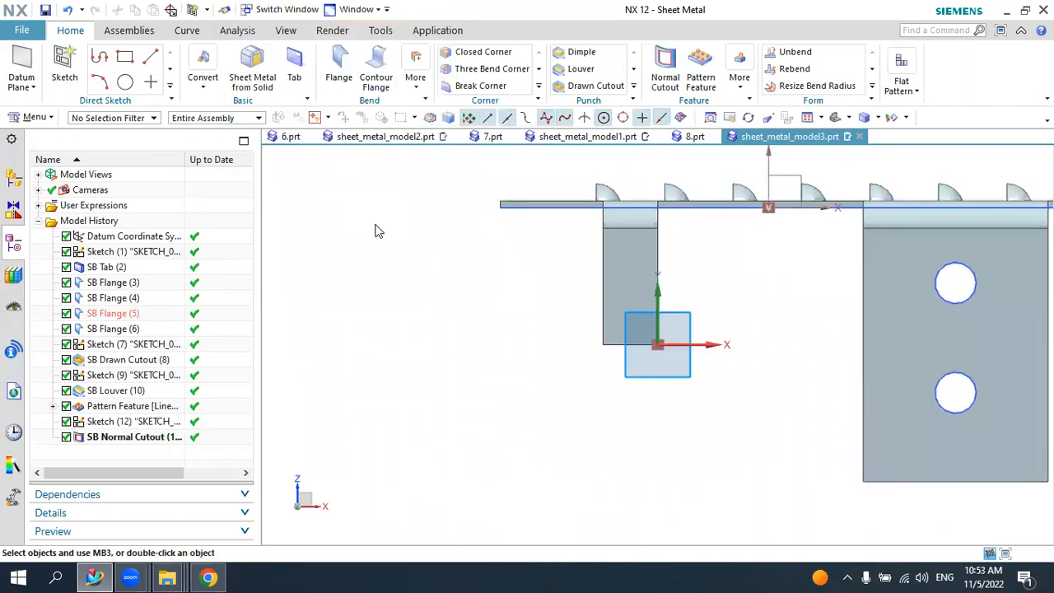
- Draw a circle about 4 mm in diameter on the lower half of the narrow flange
left_click(238, 56)
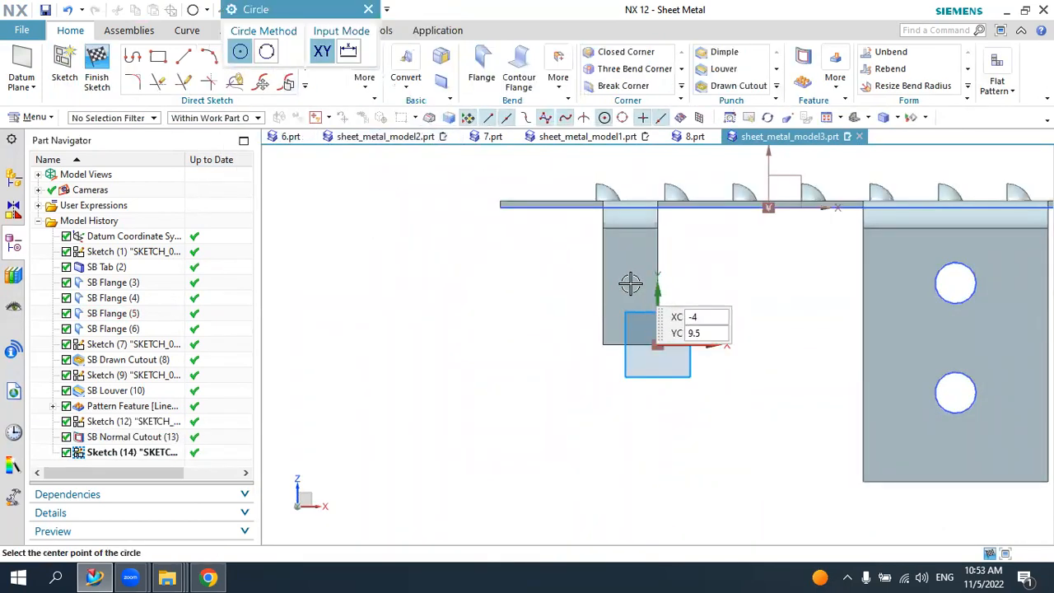
scroll(629, 284, "up", 3)
left_click(629, 316)
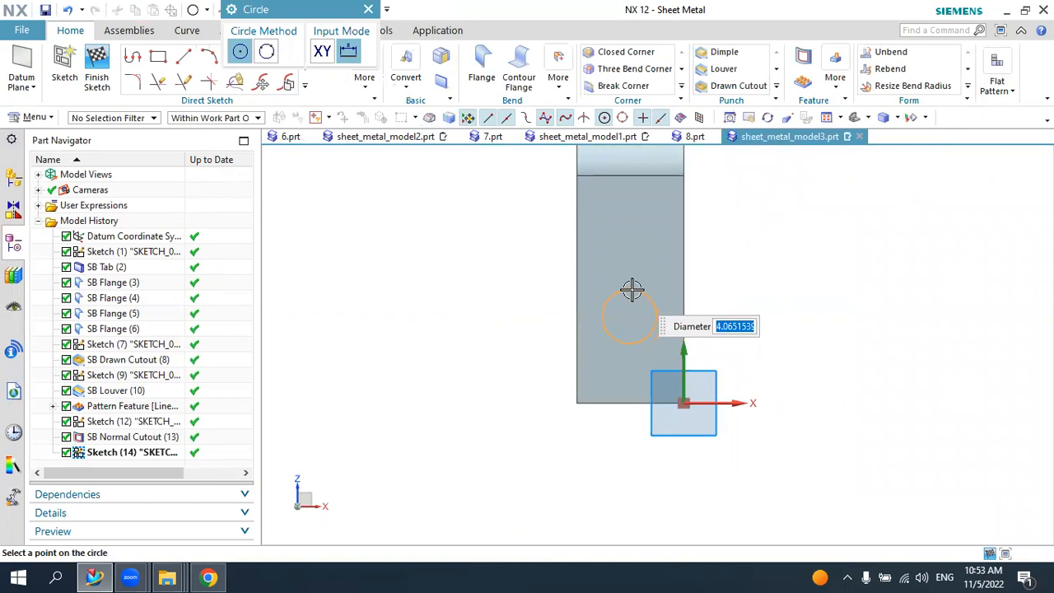
key("Return")
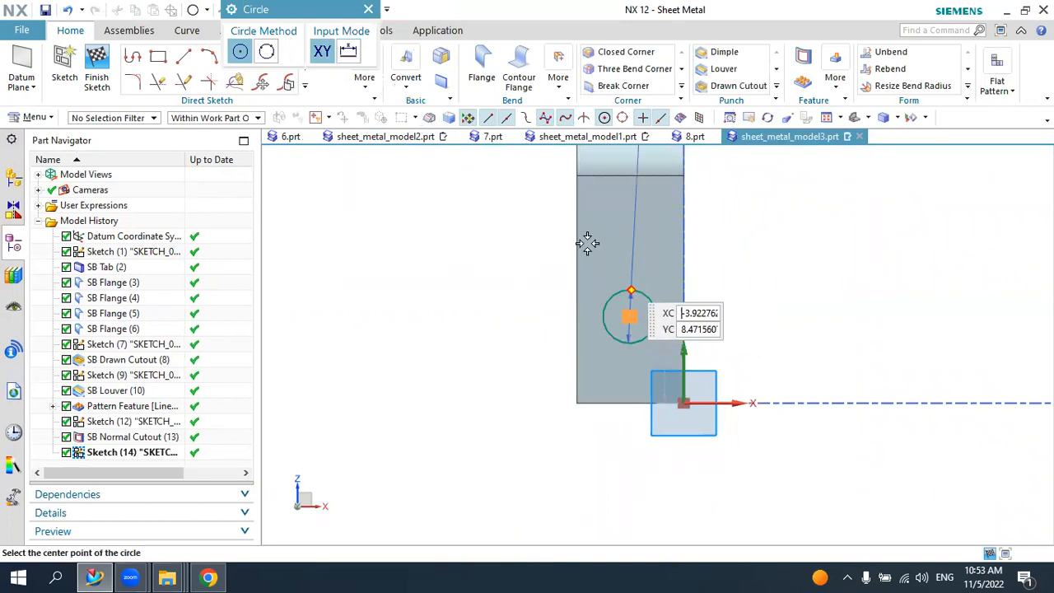
key("Escape")
- Constrain the circle's center to the midpoint of the narrow flange's lower edge
left_click(365, 78)
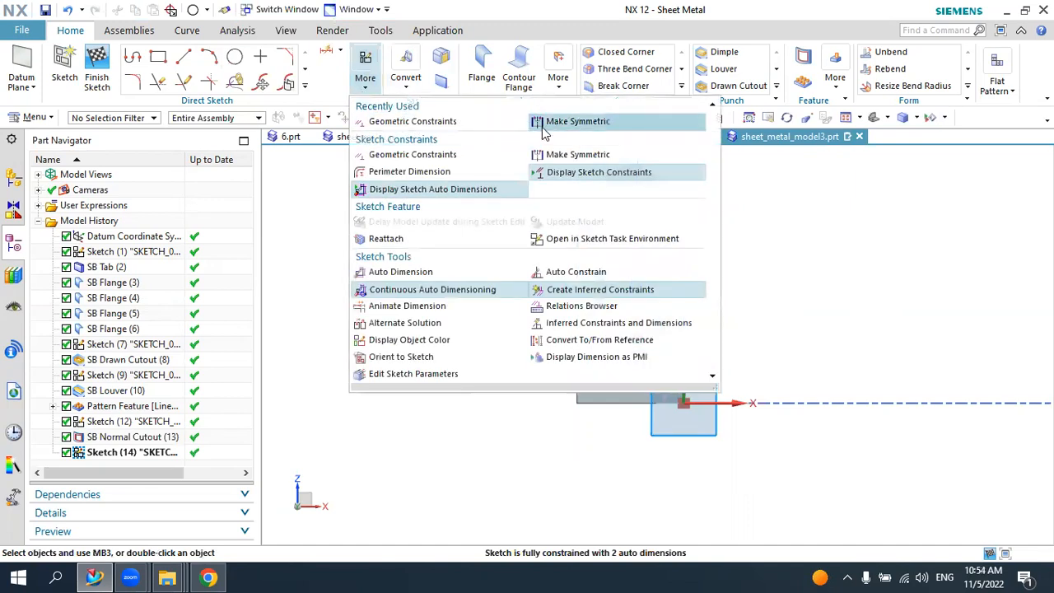
left_click(412, 154)
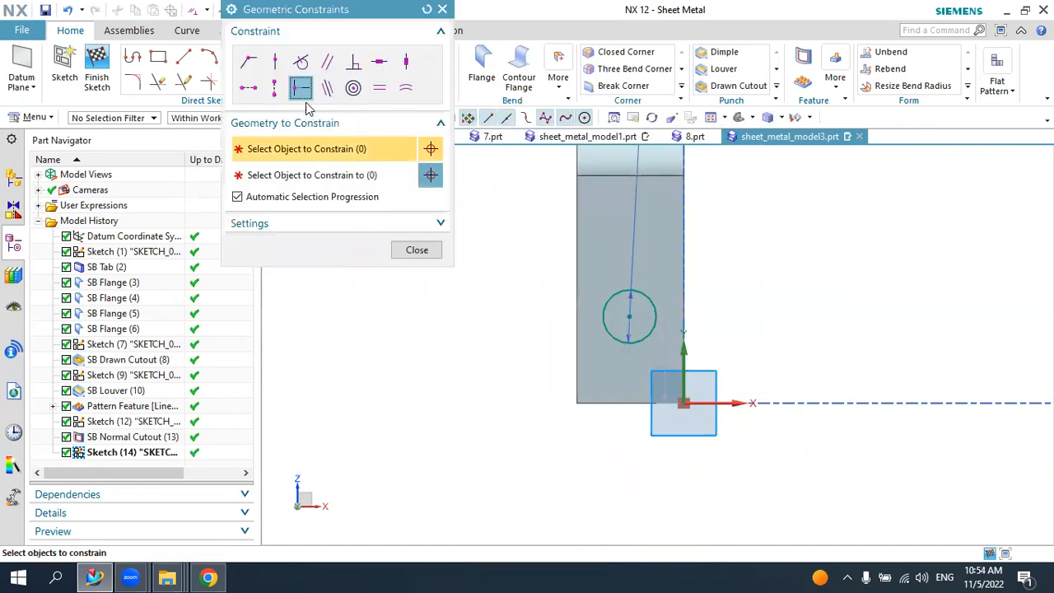
left_click(630, 317)
left_click(614, 401)
key("Escape")
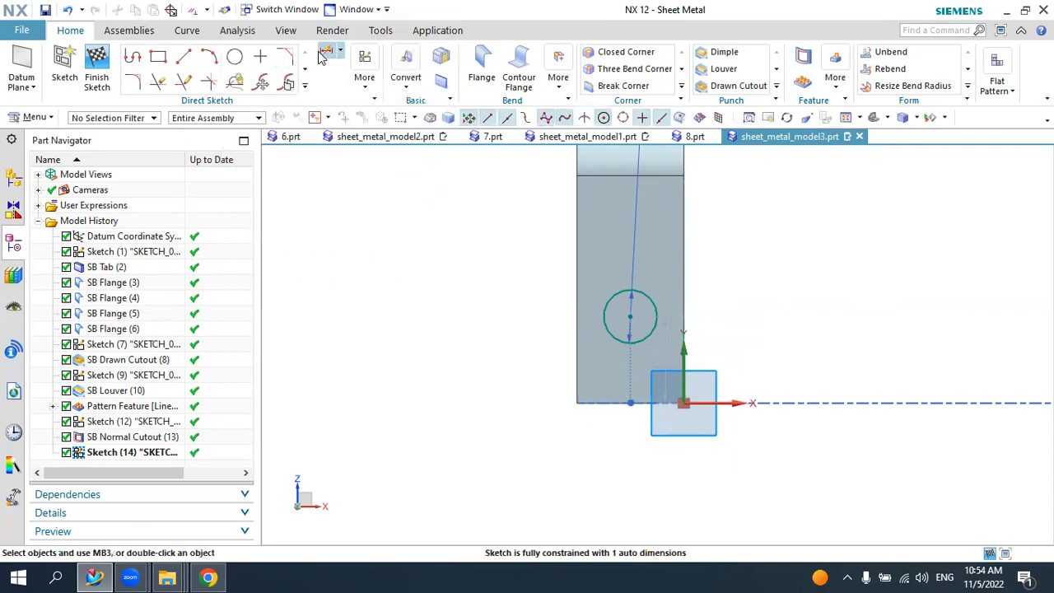
- Set the circle's center 7 mm above the narrow flange's lower edge and finish the sketch
left_click(607, 403)
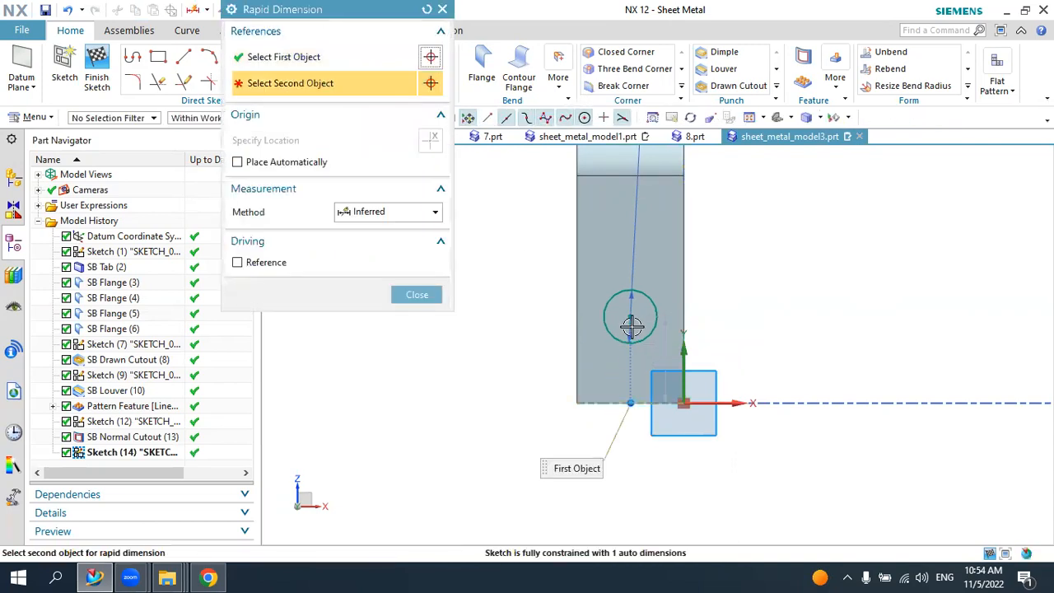
left_click(631, 319)
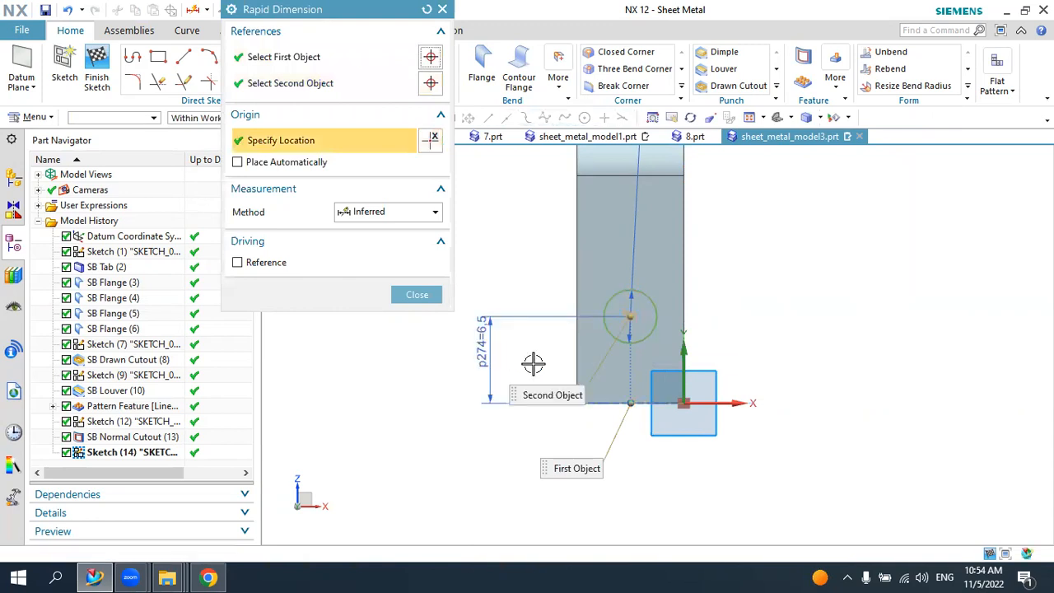
left_click(533, 364)
key("Return")
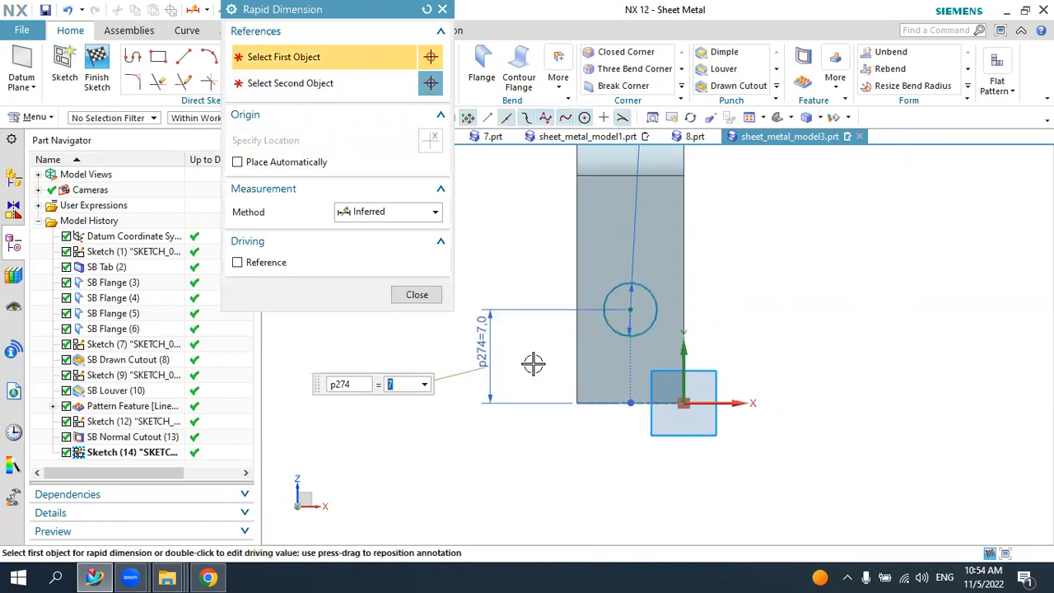
key("Escape")
left_click(97, 70)
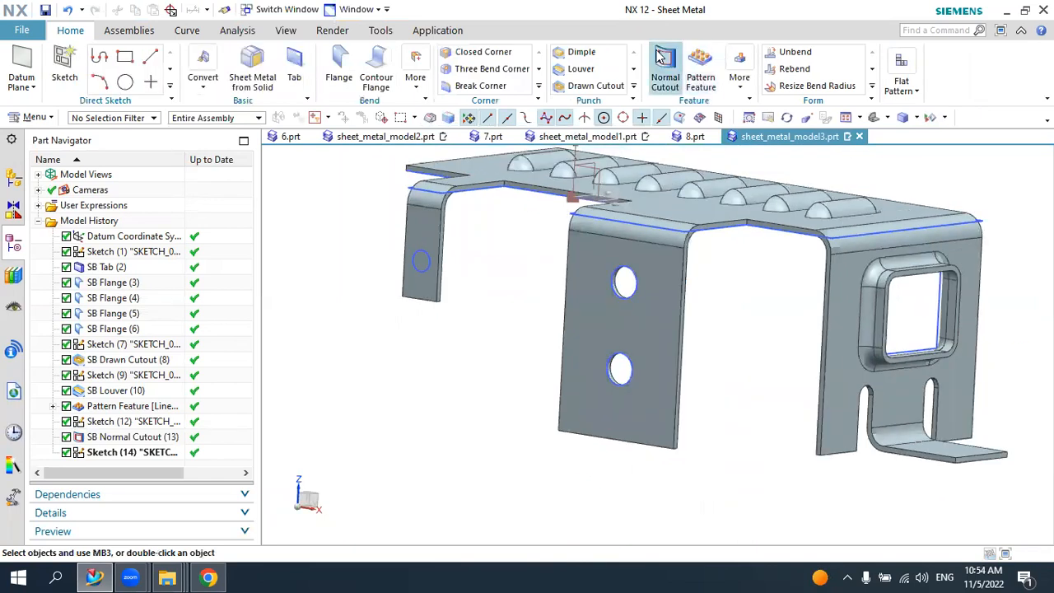
- Start a Normal Cutout for the circle sketched on the narrow flange
left_click(664, 61)
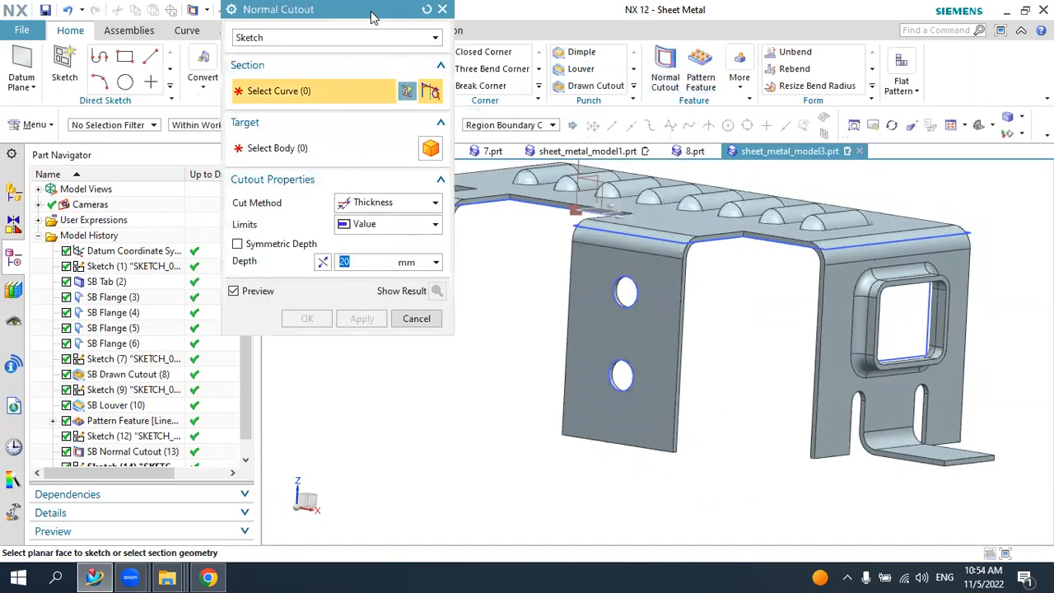
- Cut the sketched circle through the narrow side flange with a Normal Cutout using the Thickness method and 20 mm depth
left_click_drag(371, 16, 226, 61)
scroll(419, 275, "down", 2)
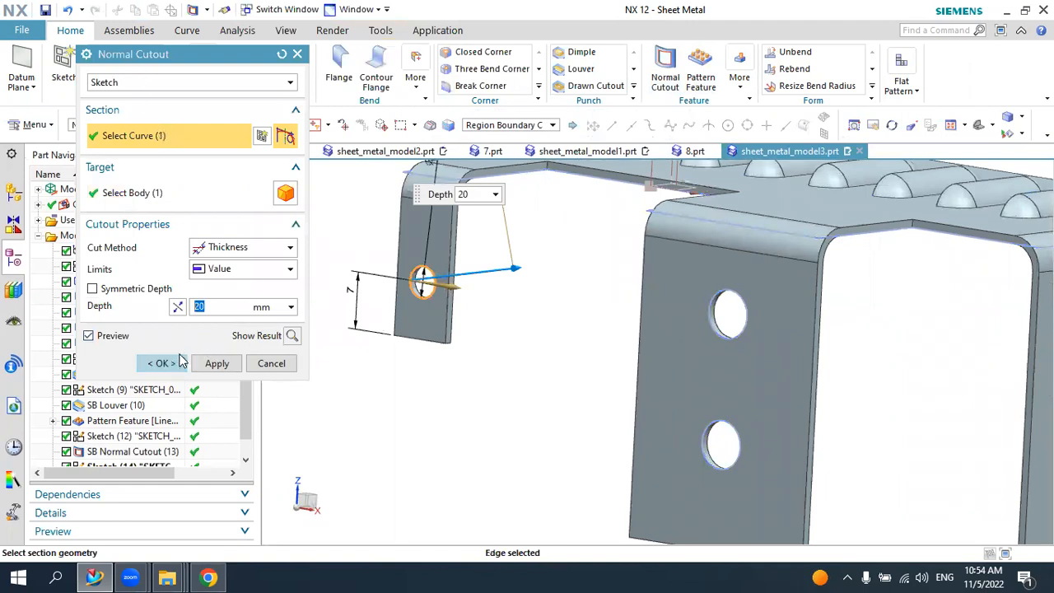
left_click(181, 362)
scroll(381, 292, "up", 3)
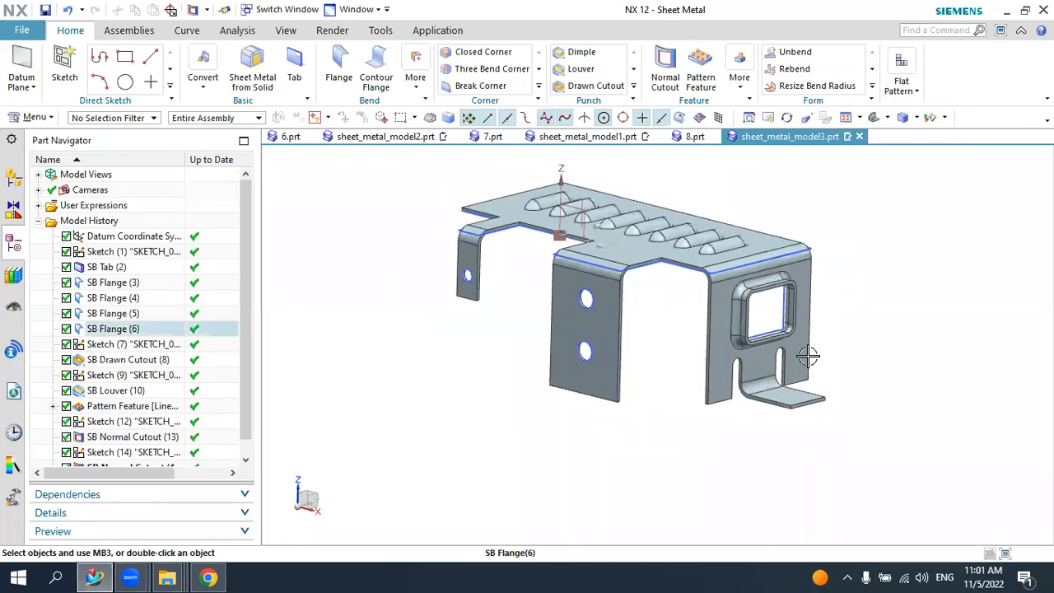
- Create a sketch on the upper face of the small outward-bent tab below the rectangular drawn cutout
middle_click_drag(812, 354, 787, 399)
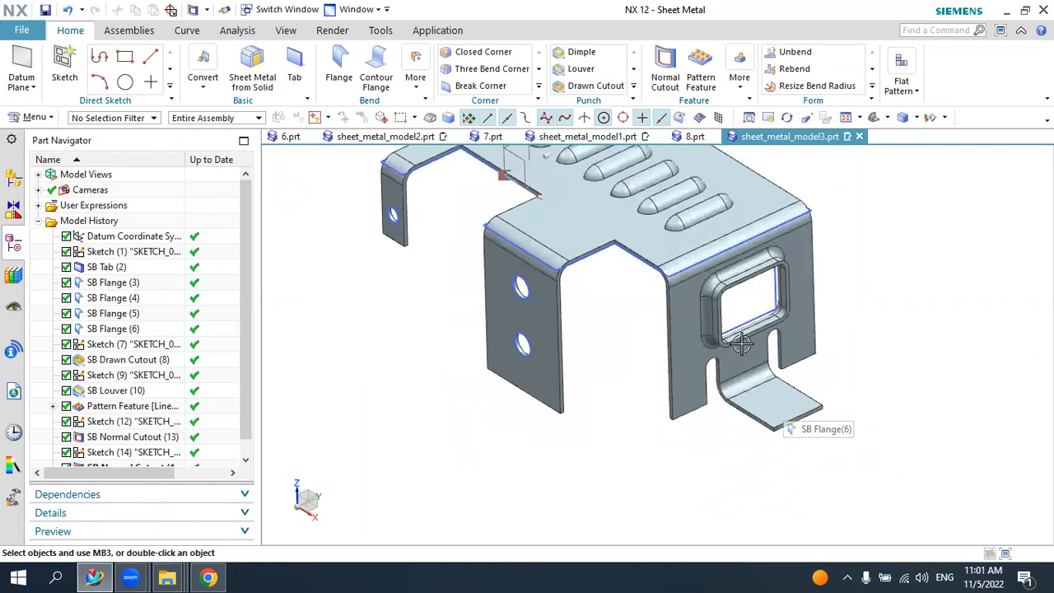
left_click(65, 66)
left_click(768, 406)
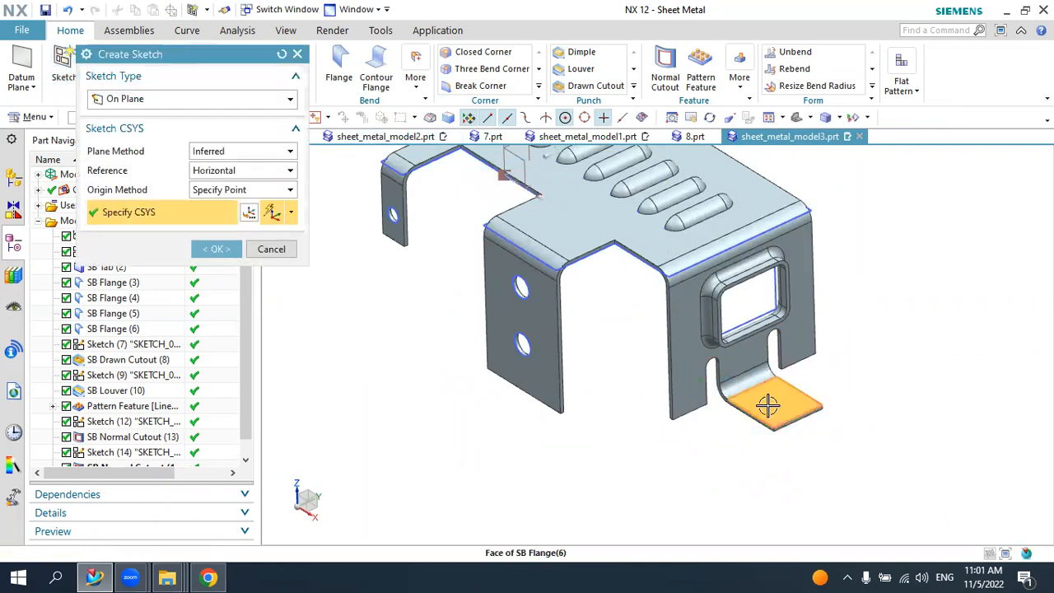
left_click(200, 254)
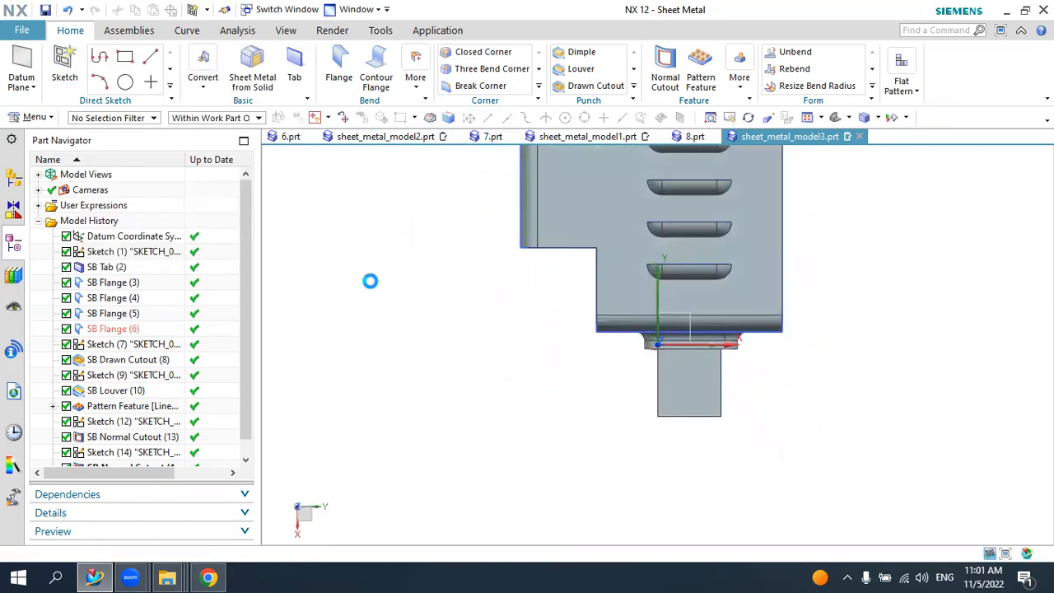
- Sketch a 6 mm diameter circle near the middle of the small tab's face
left_click(236, 56)
scroll(701, 417, "up", 3)
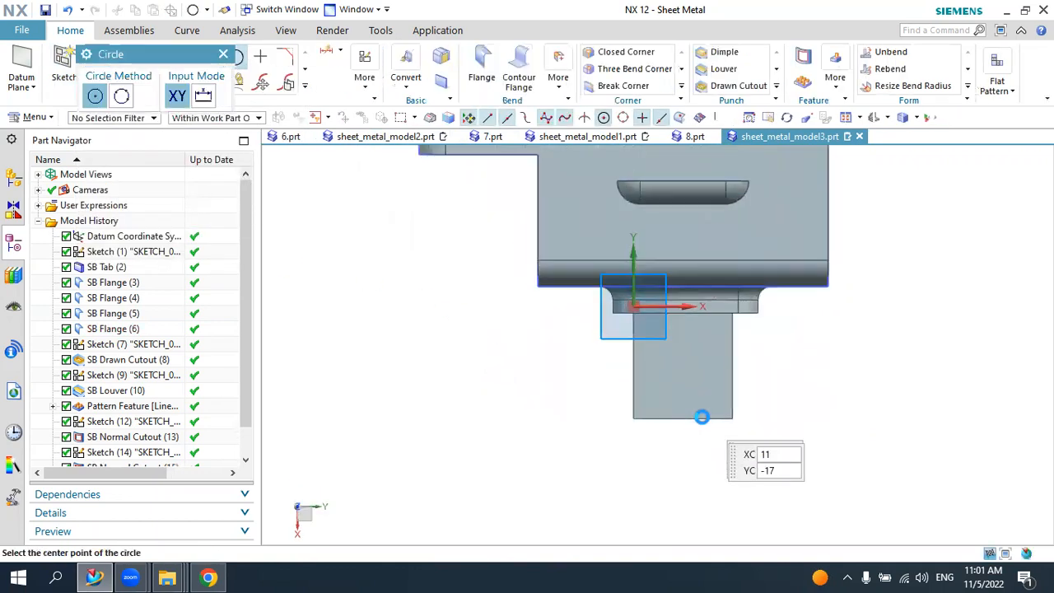
left_click(677, 355)
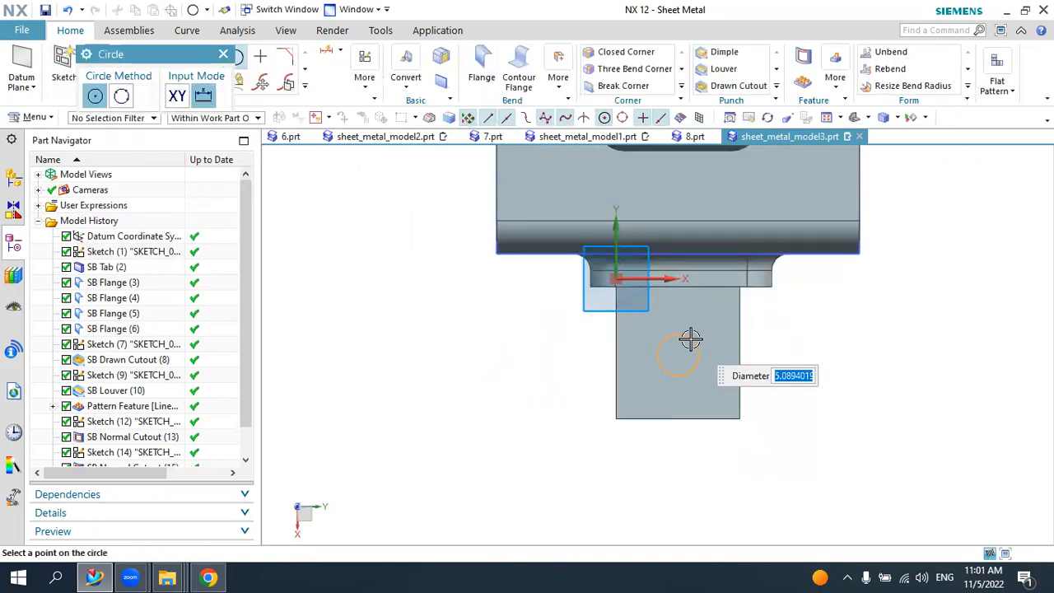
type("6")
key("Return")
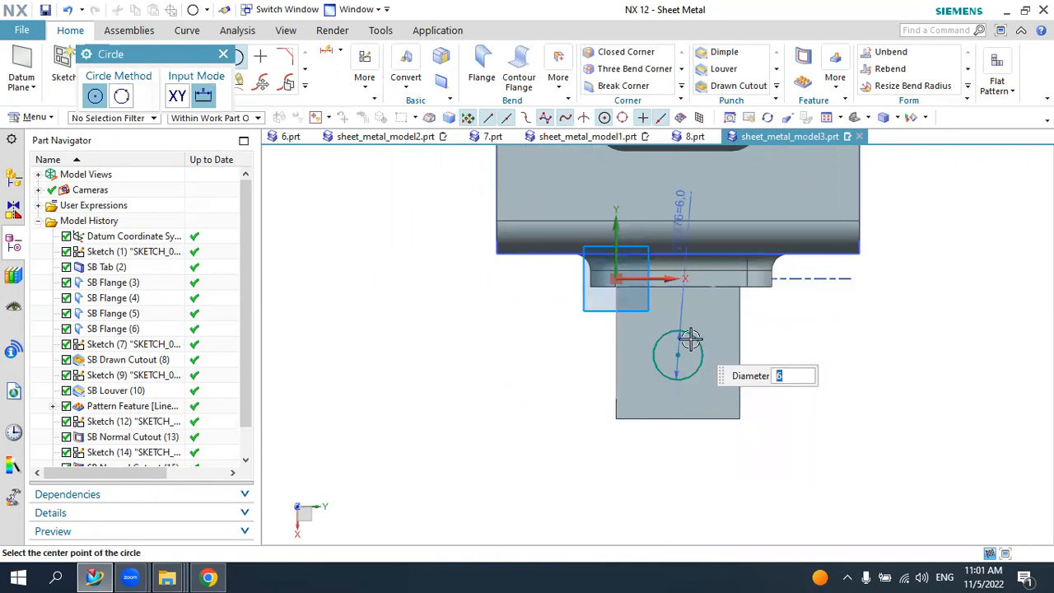
key("Escape")
- Constrain the circle's centre to align with the midpoint of the tab's outer edge
left_click(365, 83)
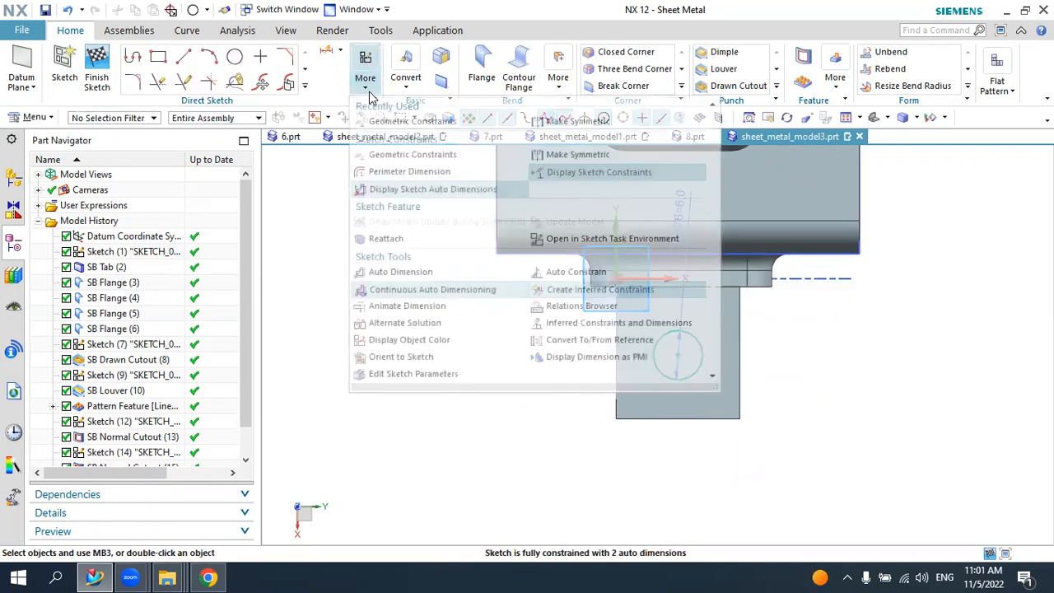
left_click(392, 121)
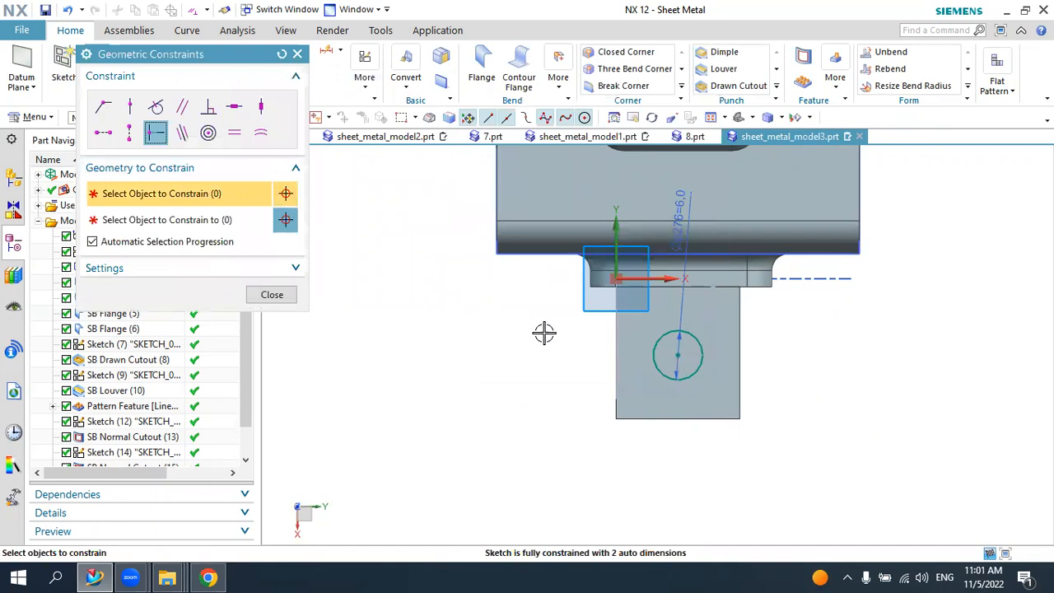
left_click(678, 352)
left_click(679, 418)
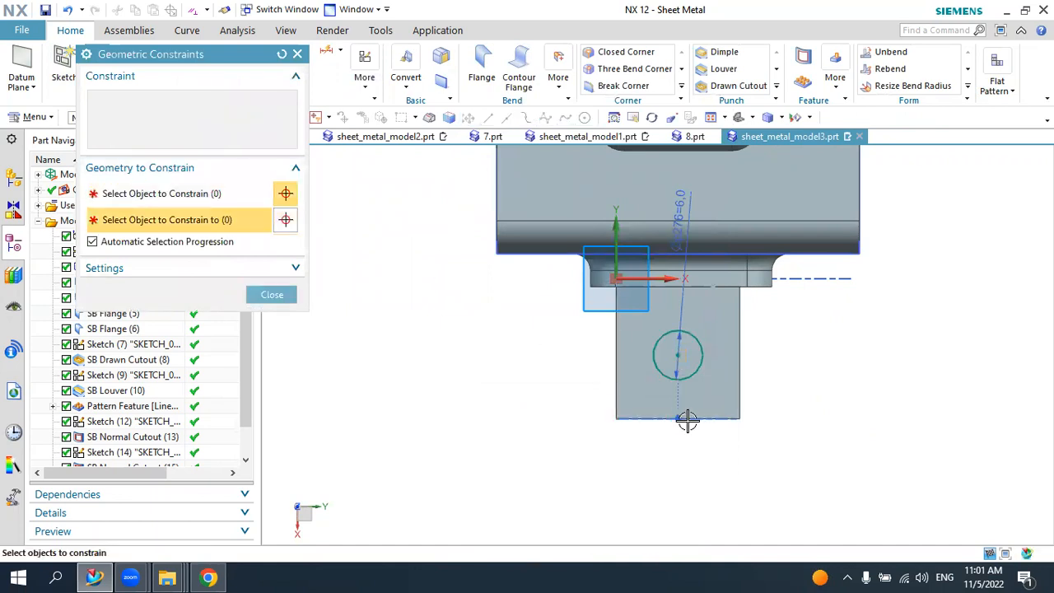
left_click(272, 294)
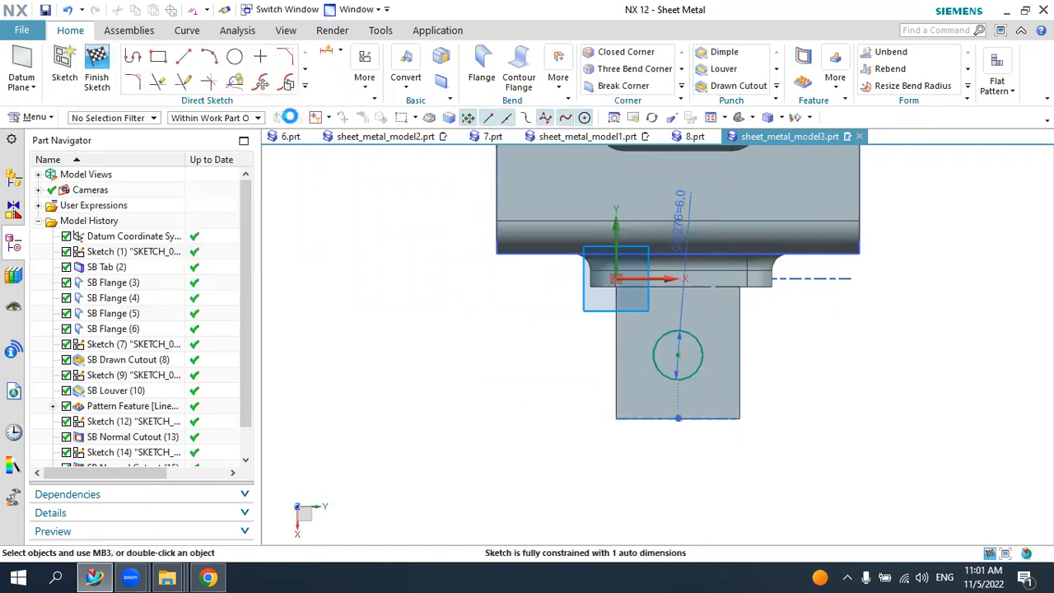
- Dimension the circle's centre 7 mm from the tab's outer edge and finish the sketch
left_click(328, 55)
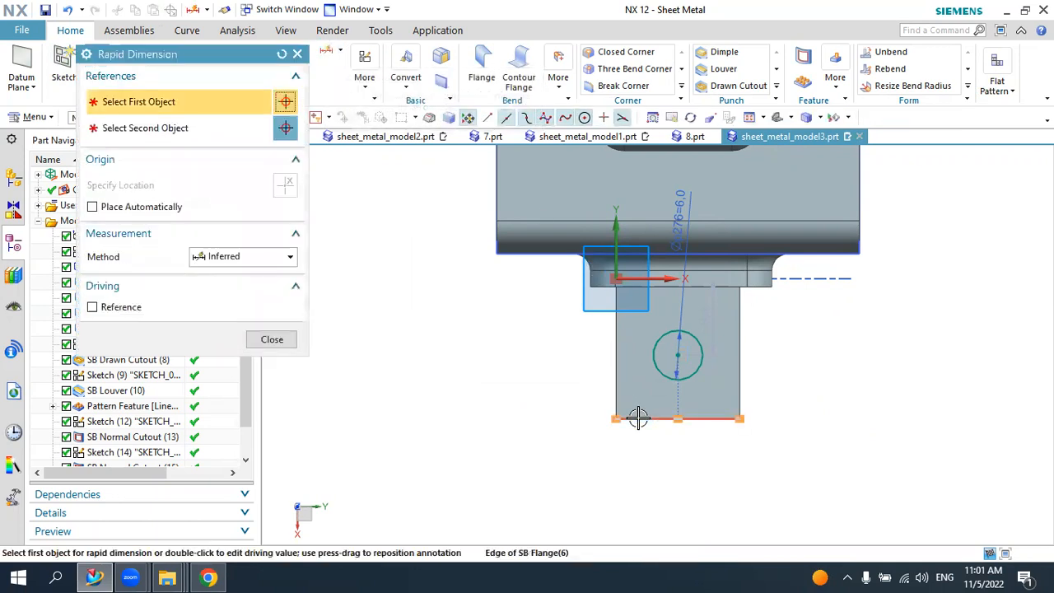
left_click(678, 418)
left_click(677, 353)
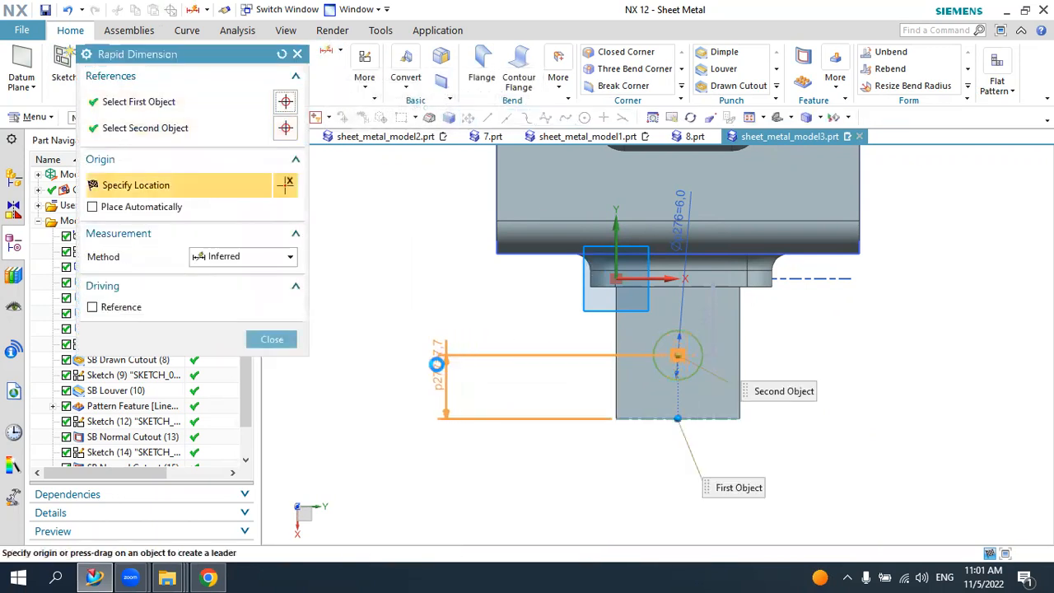
left_click(435, 360)
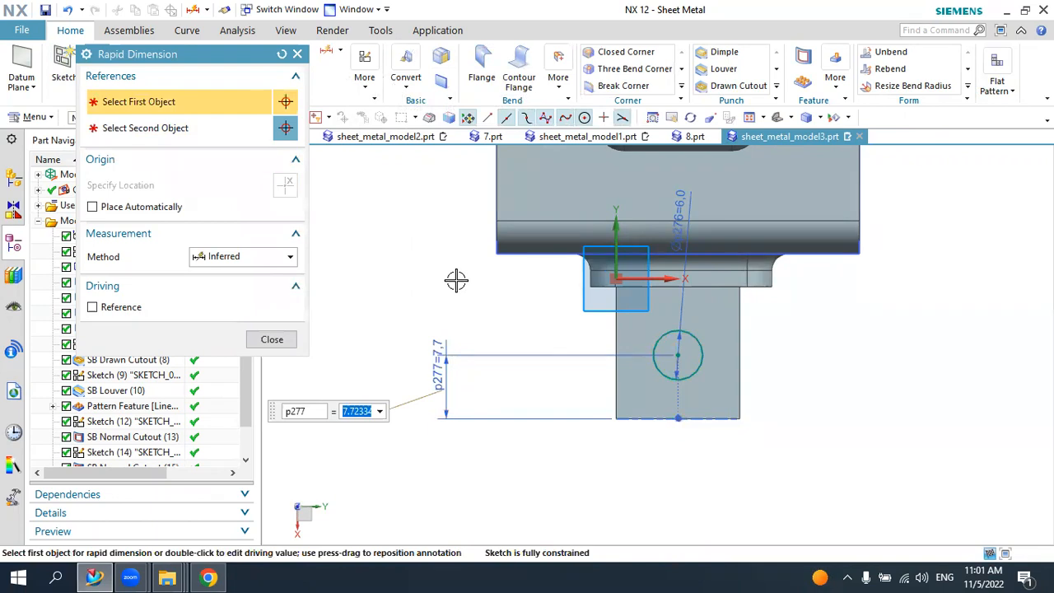
type("7")
middle_click(454, 280)
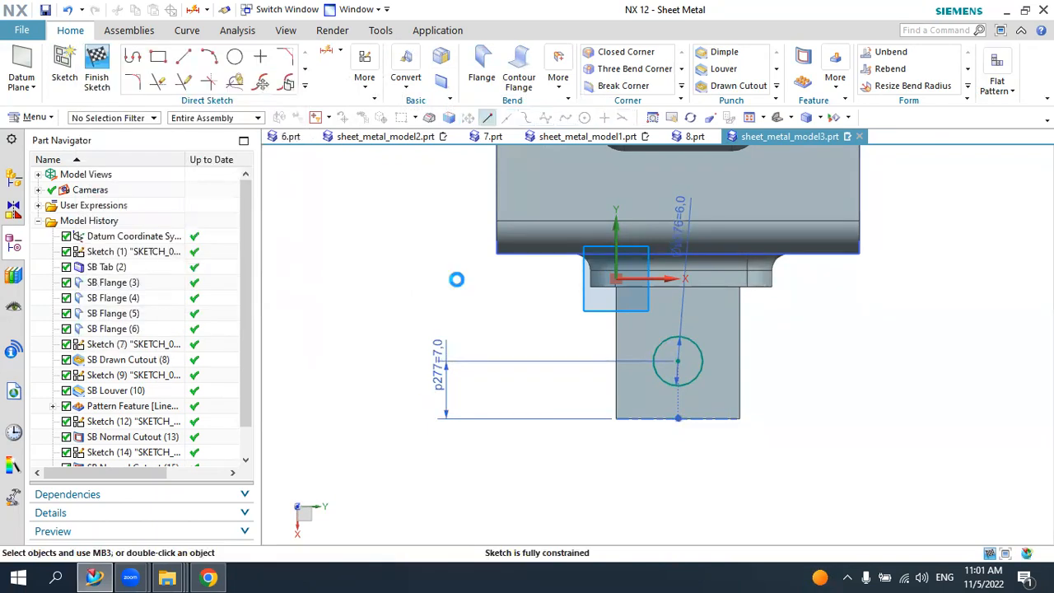
left_click(91, 70)
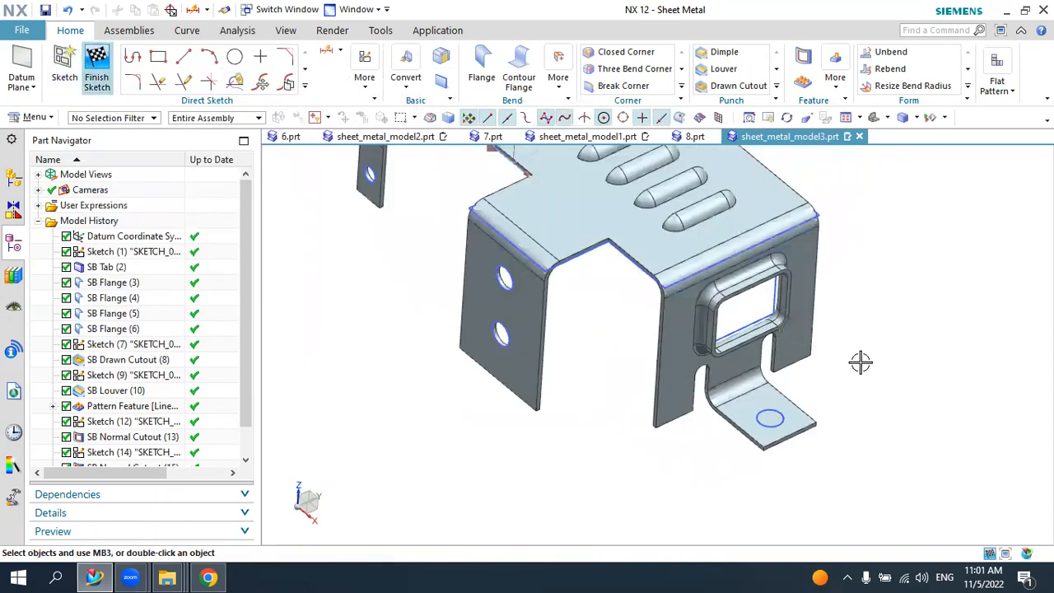
- Cut the 6 mm circle through the small tab with a Normal Cutout using the Thickness method and 20 mm depth
left_click(666, 70)
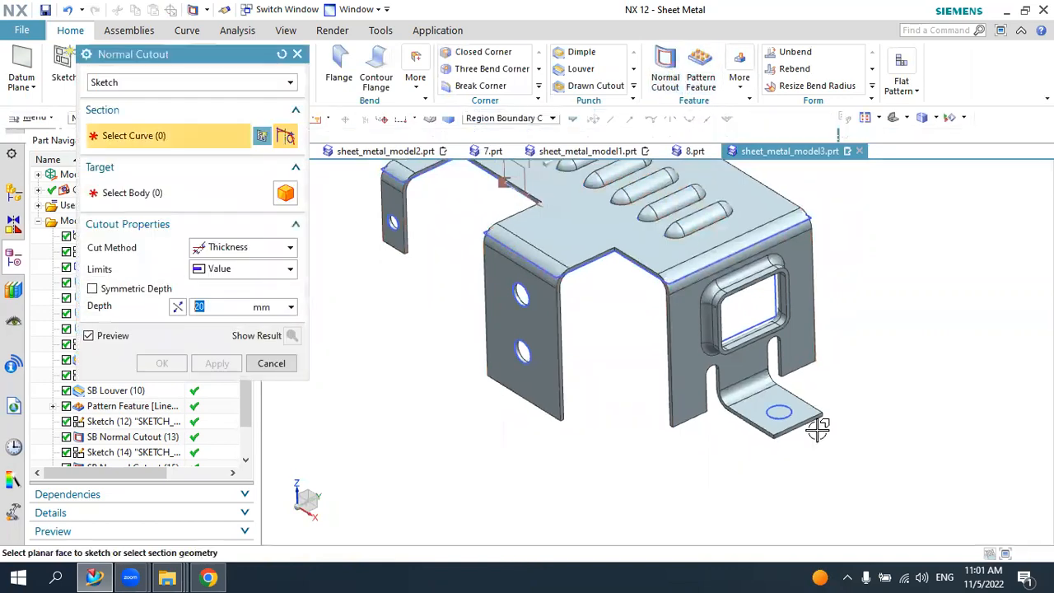
scroll(811, 428, "up", 5)
left_click(717, 341)
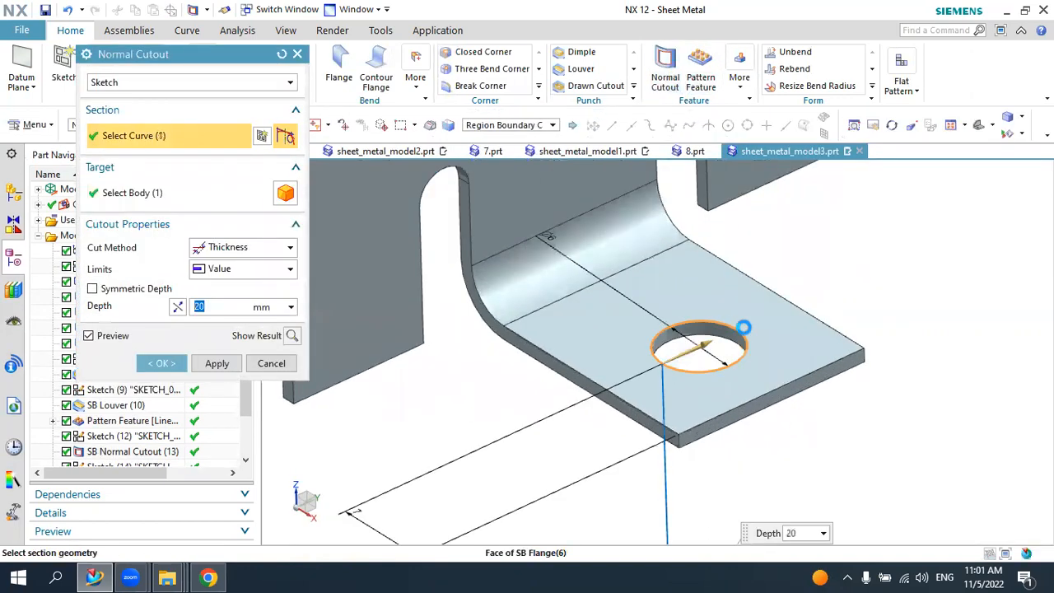
scroll(557, 311, "down", 6)
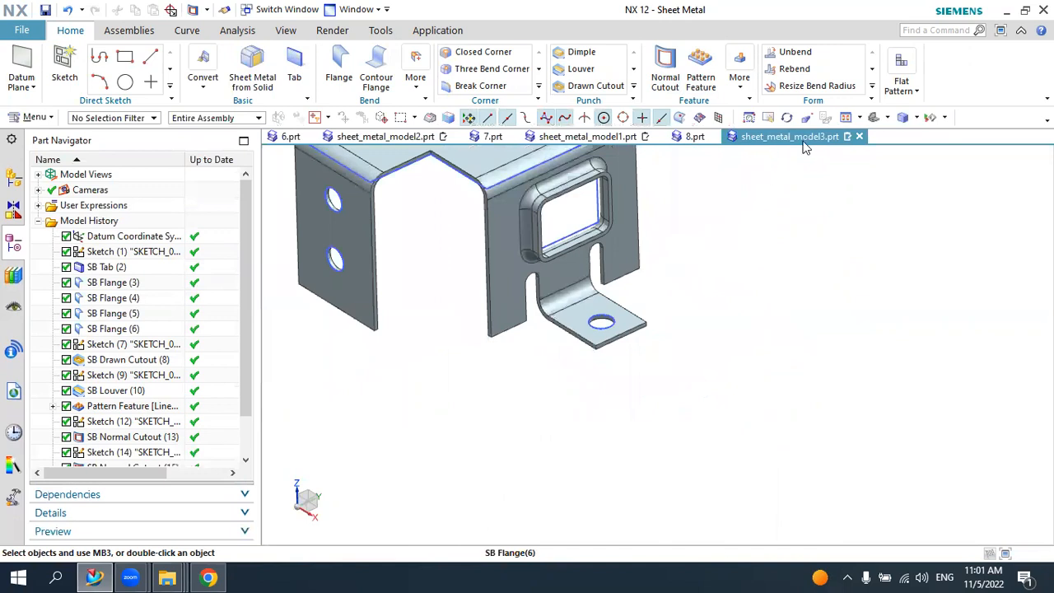
- Add a full-width 90° flange 40 mm long to the free end edge of the louvered top plate
left_click(881, 121)
scroll(608, 319, "down", 2)
middle_click_drag(608, 319, 546, 295)
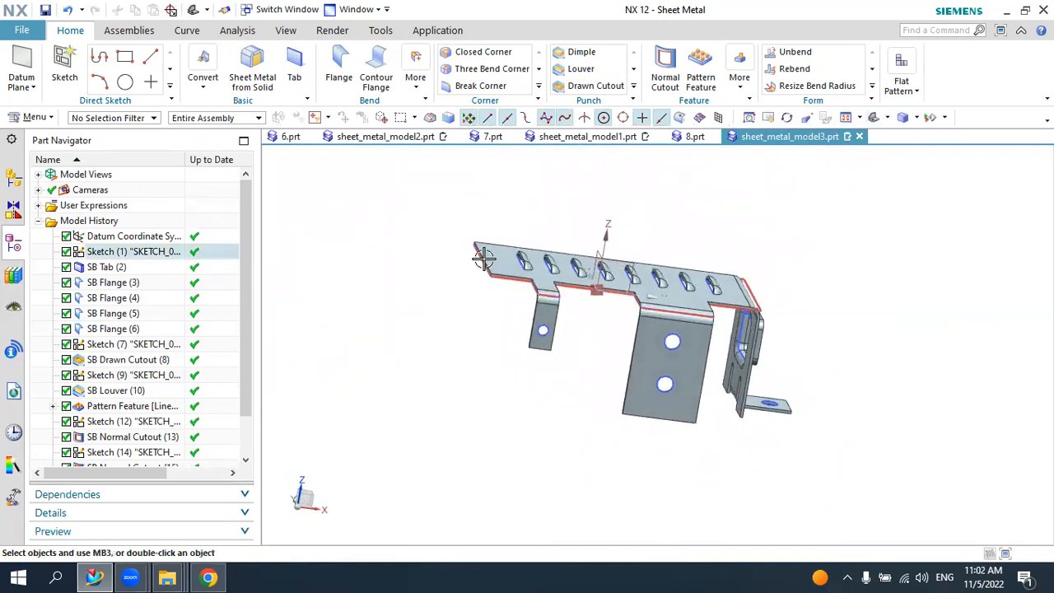
left_click(340, 61)
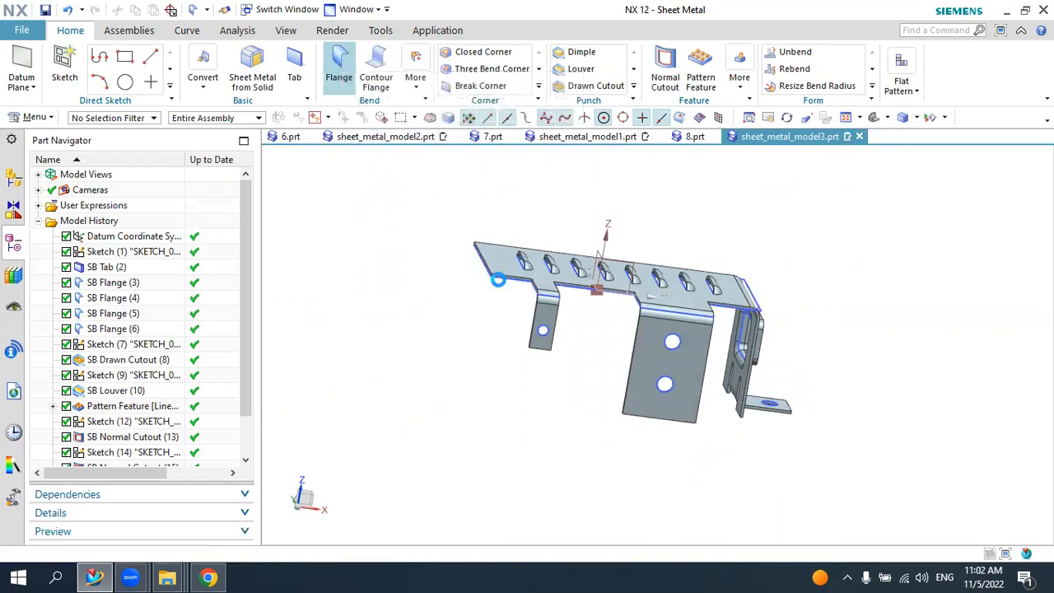
scroll(485, 266, "up", 5)
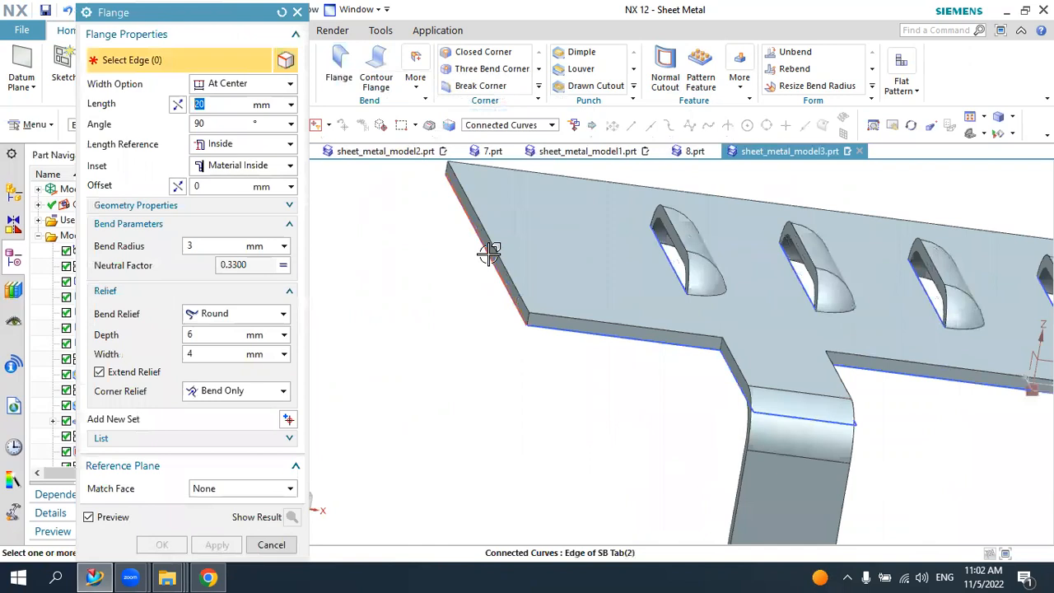
left_click(486, 247)
scroll(485, 238, "down", 5)
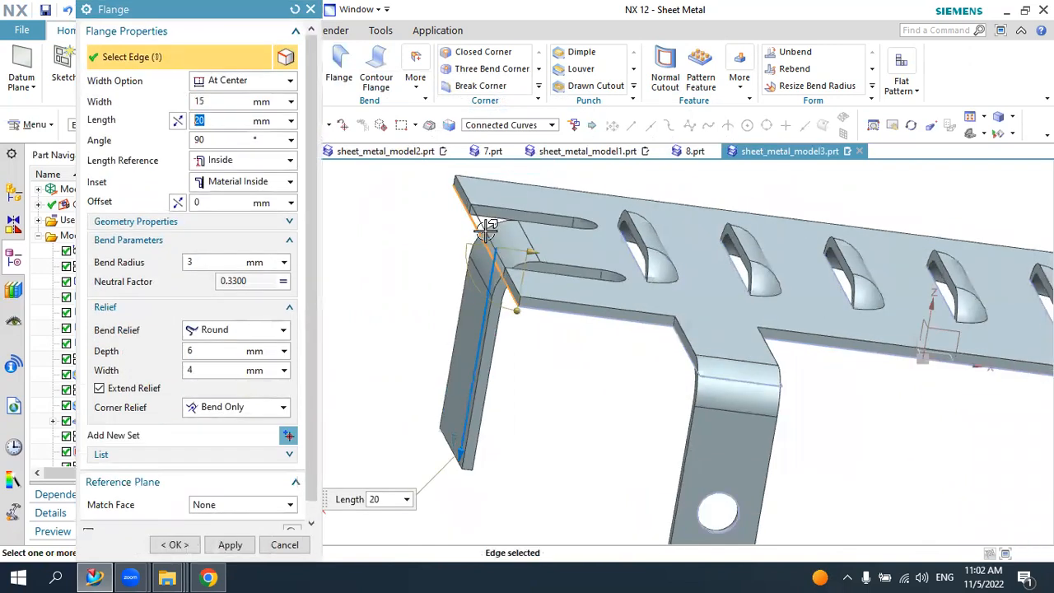
left_click(243, 83)
left_click(216, 98)
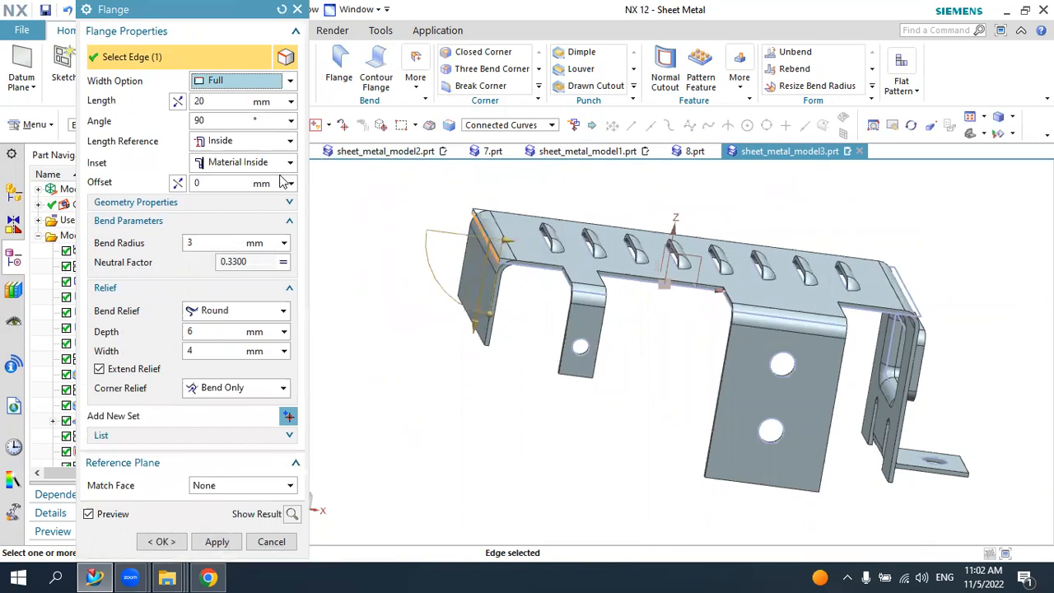
left_click(209, 100)
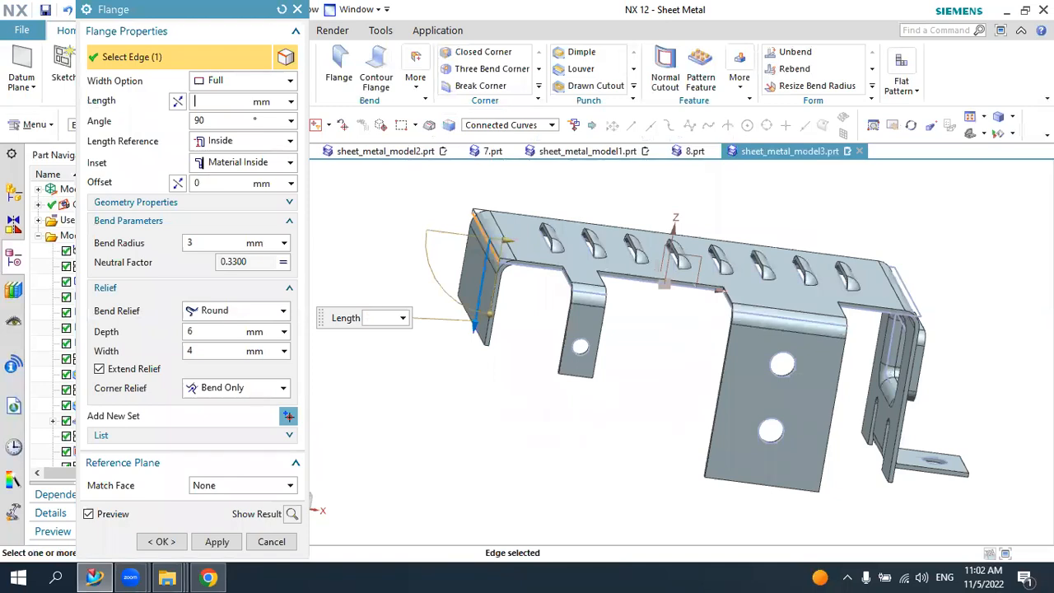
key("Return")
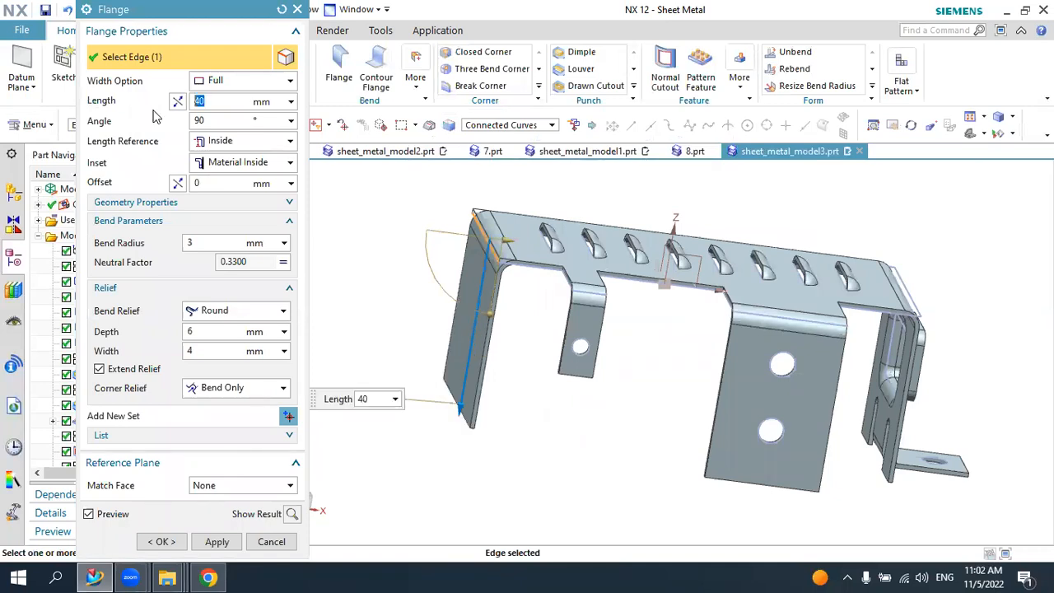
left_click(161, 542)
- Examine the end flanges of the reference bracket in 8.prt and return to sheet_metal_model3.prt
middle_click_drag(489, 357, 463, 250)
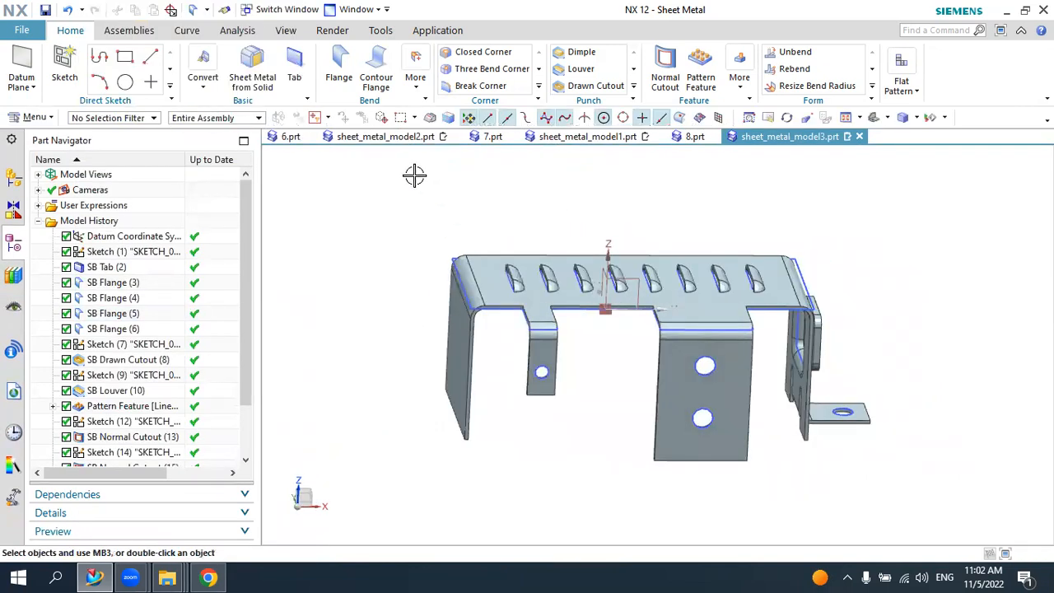
left_click(692, 136)
middle_click_drag(578, 316, 557, 322)
middle_click_drag(610, 365, 592, 299)
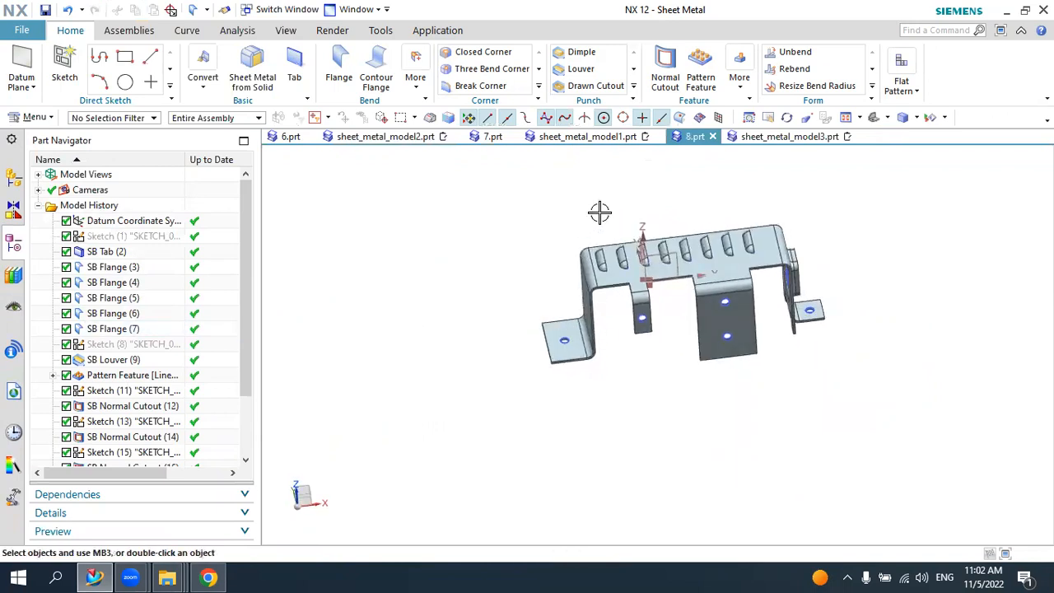
left_click(774, 137)
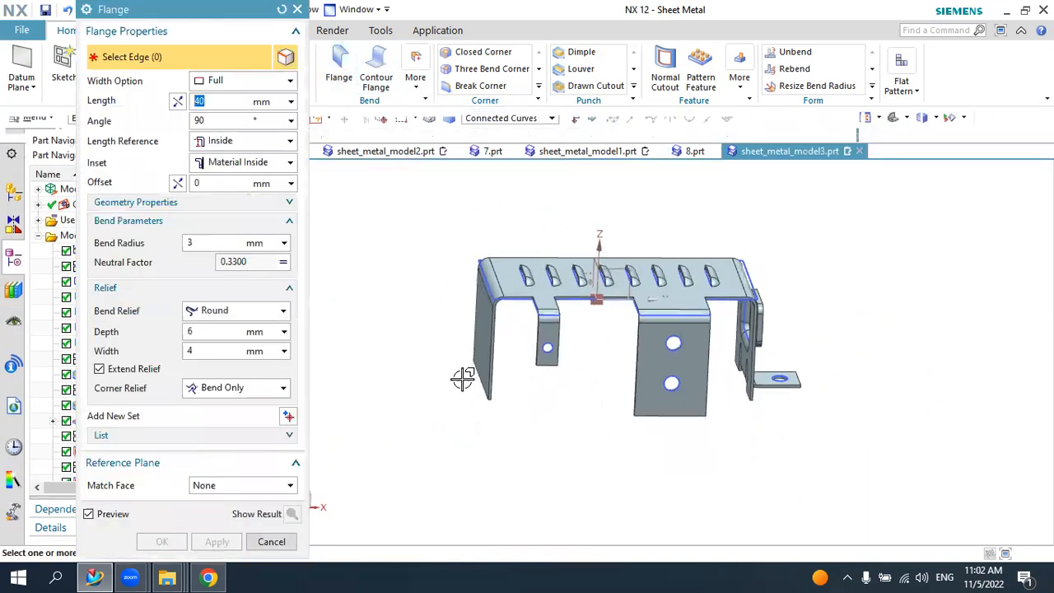
- Add a full-width 90° outward flange 20 mm long to the bottom edge of the 40 mm end flange
left_click(474, 375)
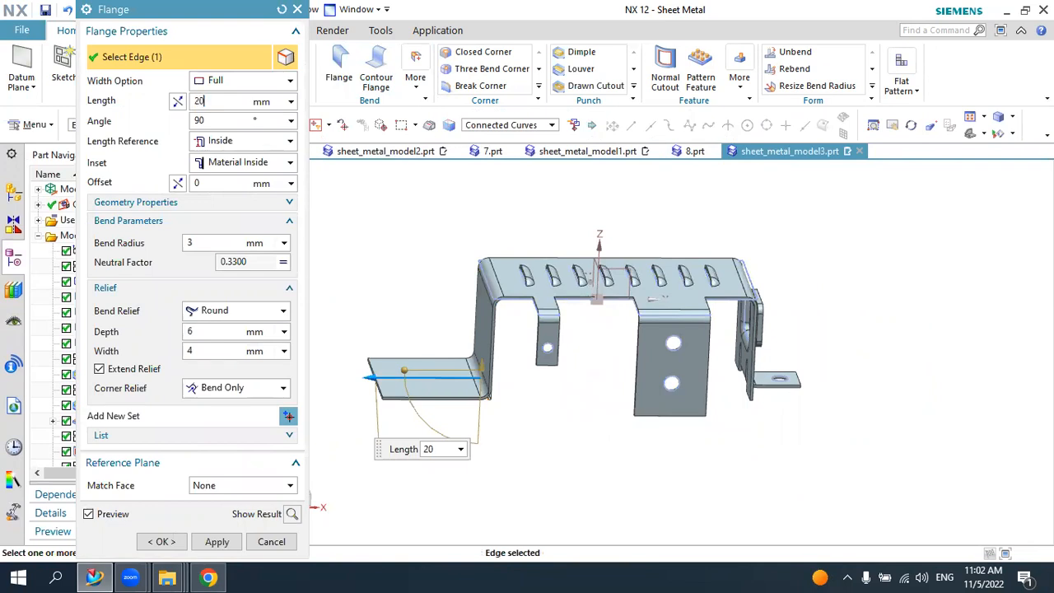
key("Return")
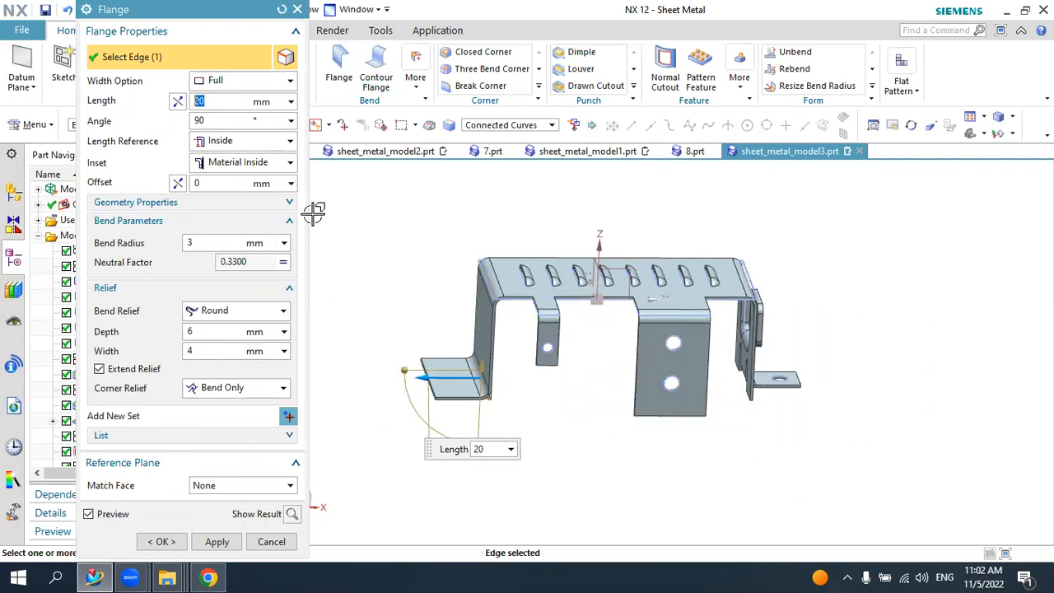
left_click(161, 542)
- Create a sketch on the upper face of the 20 mm outward foot flange
middle_click_drag(437, 372, 457, 396)
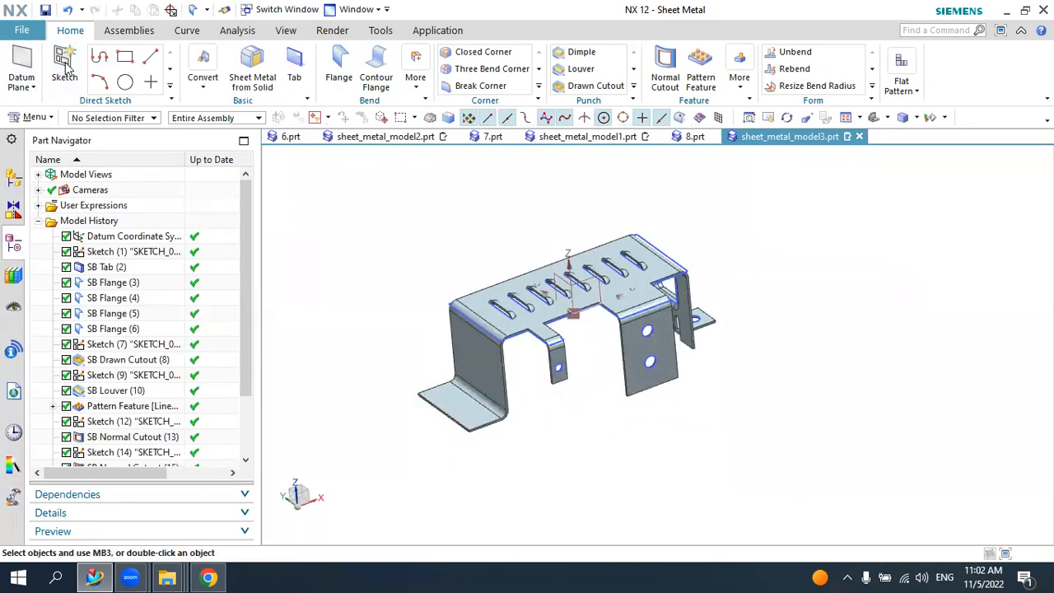
left_click(469, 407)
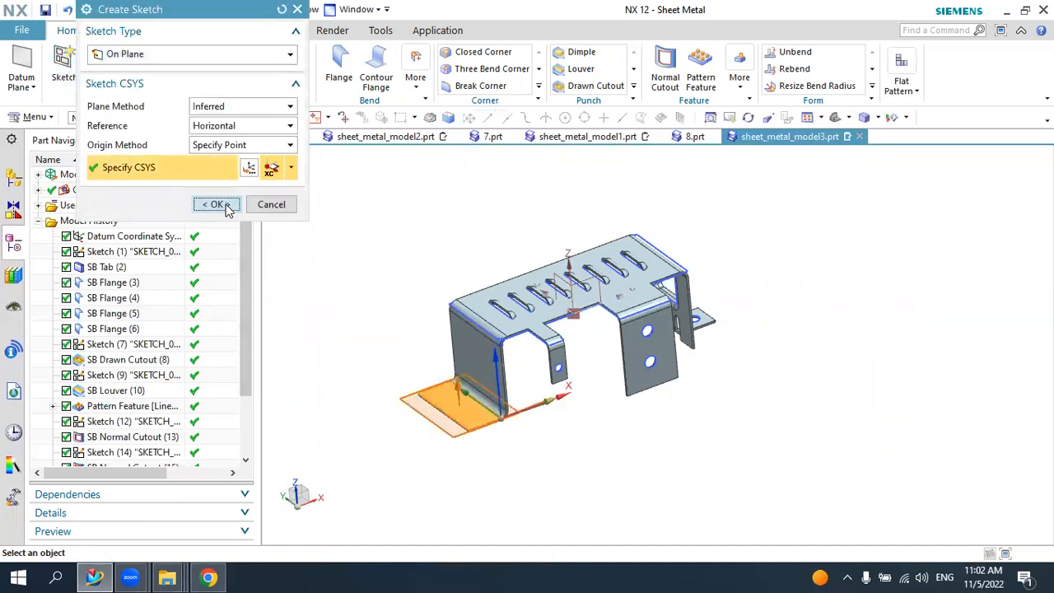
left_click(226, 206)
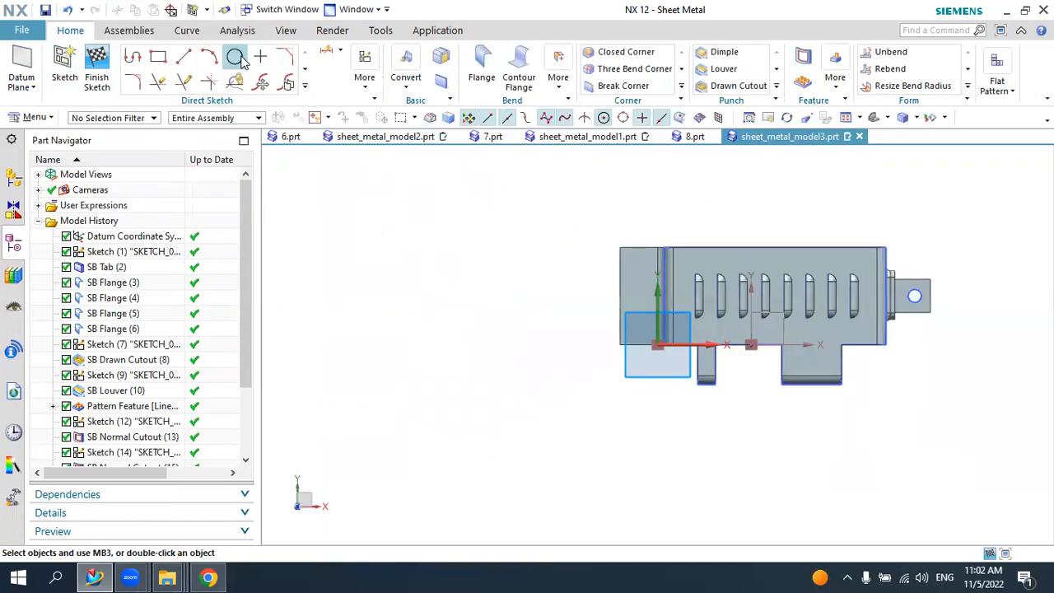
- Sketch a circle 6 mm in diameter on the outward foot flange
left_click(236, 56)
scroll(666, 294, "down", 5)
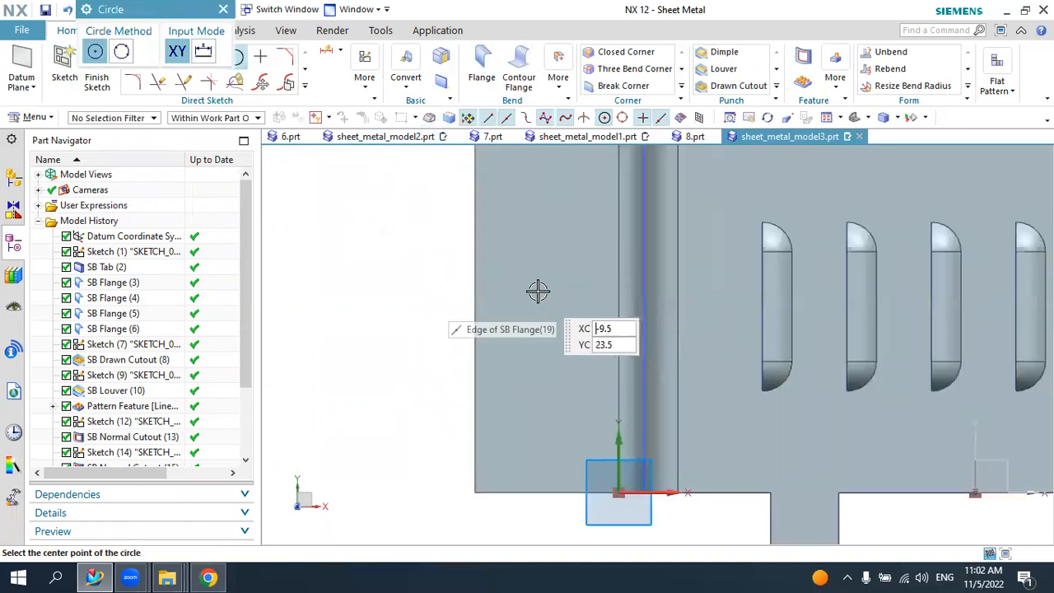
left_click(537, 306)
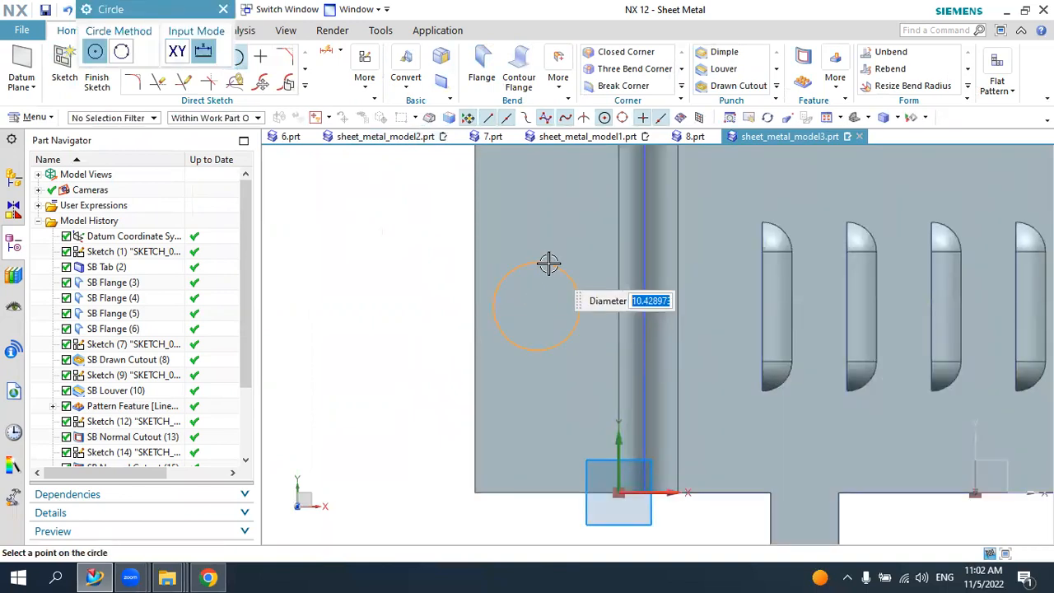
type("6")
key("Return")
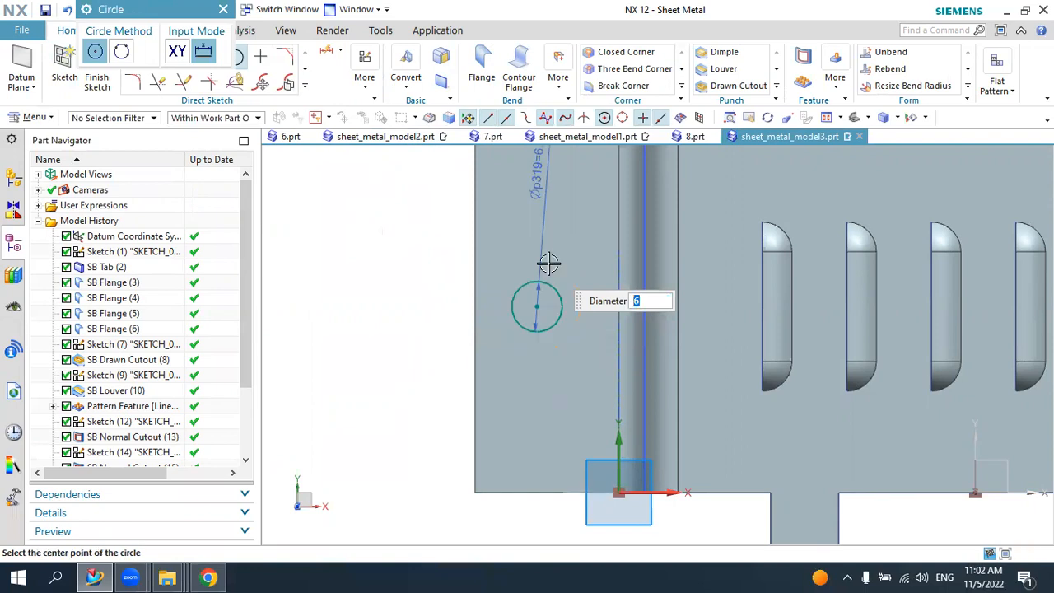
scroll(480, 258, "down", 2)
key("Escape")
- Constrain the circle's center to the midpoint of the foot flange's outer edge
left_click(360, 87)
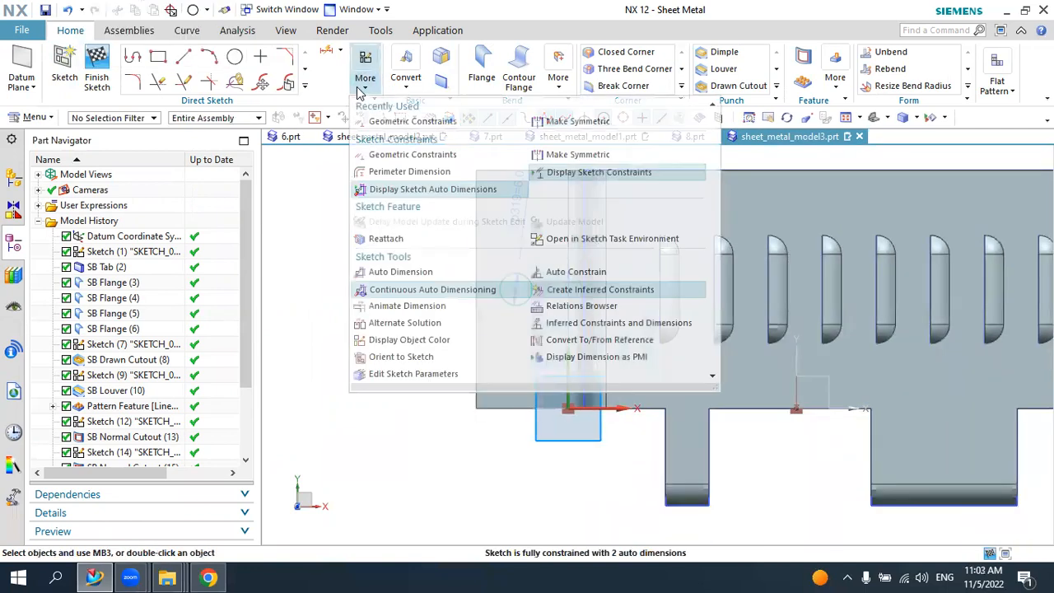
left_click(412, 121)
left_click(512, 293)
left_click(481, 283)
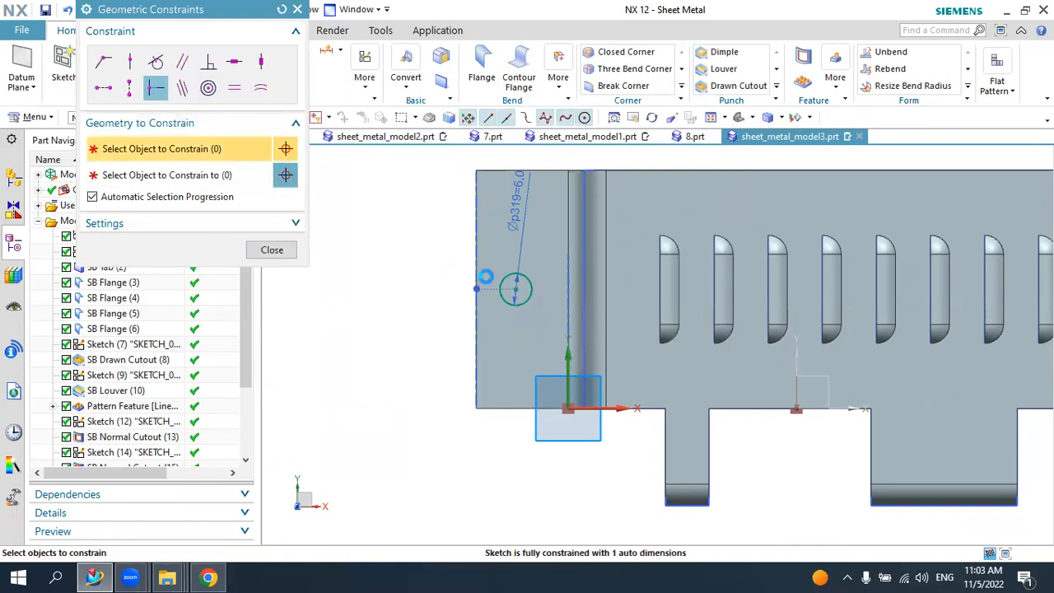
key("Escape")
scroll(458, 227, "down", 2)
scroll(495, 209, "up", 1)
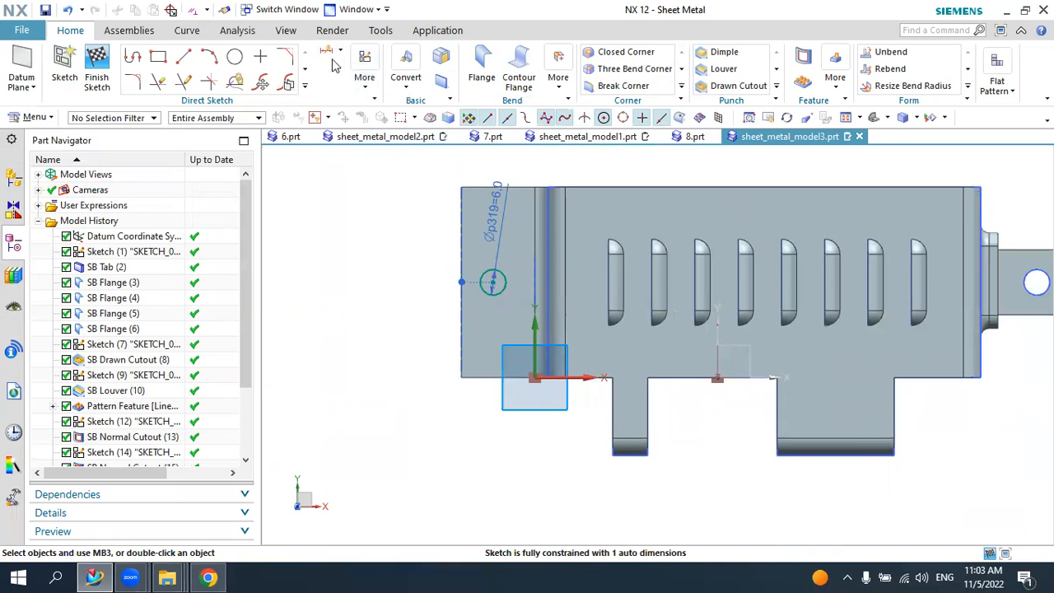
scroll(509, 240, "up", 1)
key("Escape")
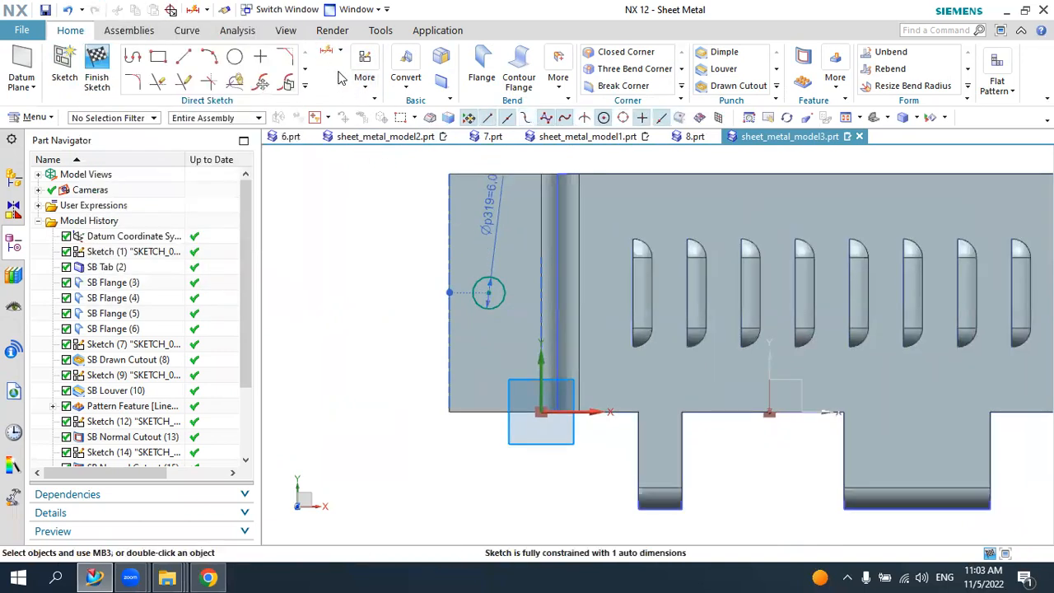
- Constrain the circle's center to the midpoint of the foot flange's short side edge and finish the sketch
left_click(360, 93)
left_click(412, 121)
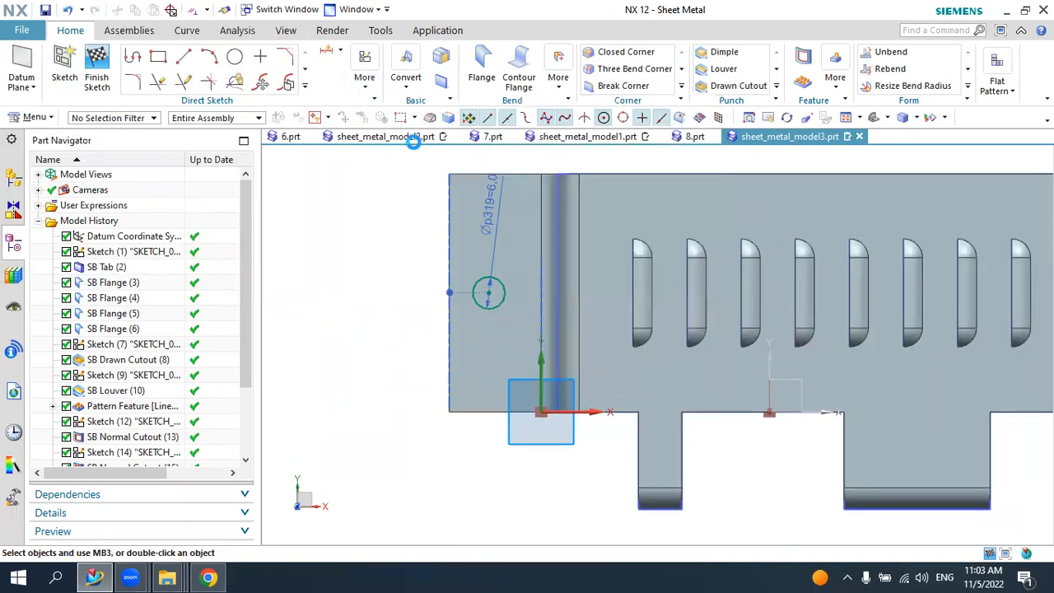
left_click(487, 291)
left_click(498, 412)
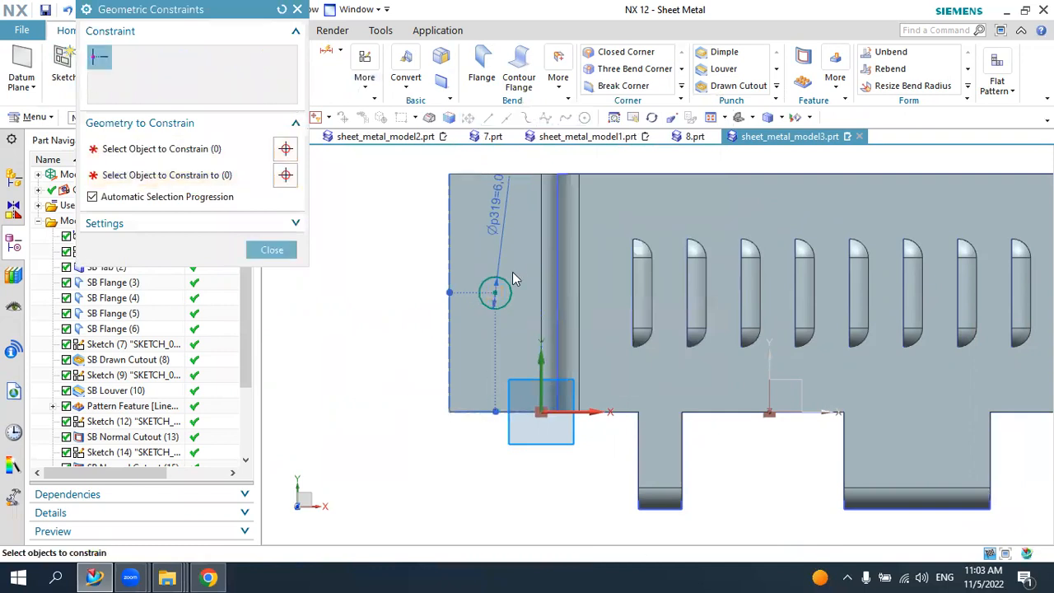
key("Escape")
left_click(95, 59)
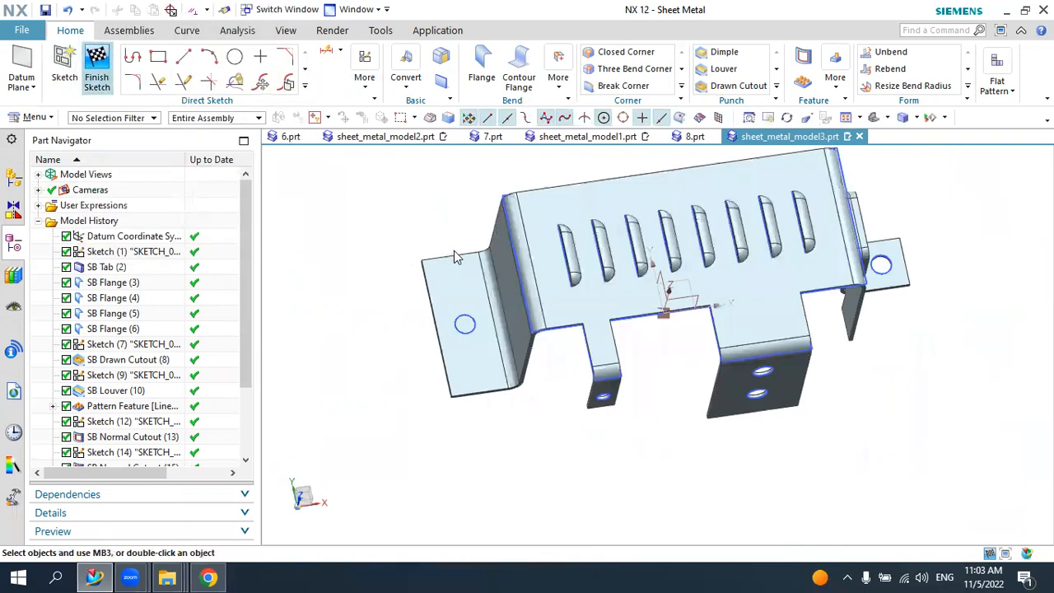
- Cut the 6 mm circle through the foot flange with a 20 mm deep Normal Cutout using the Thickness method
left_click(665, 78)
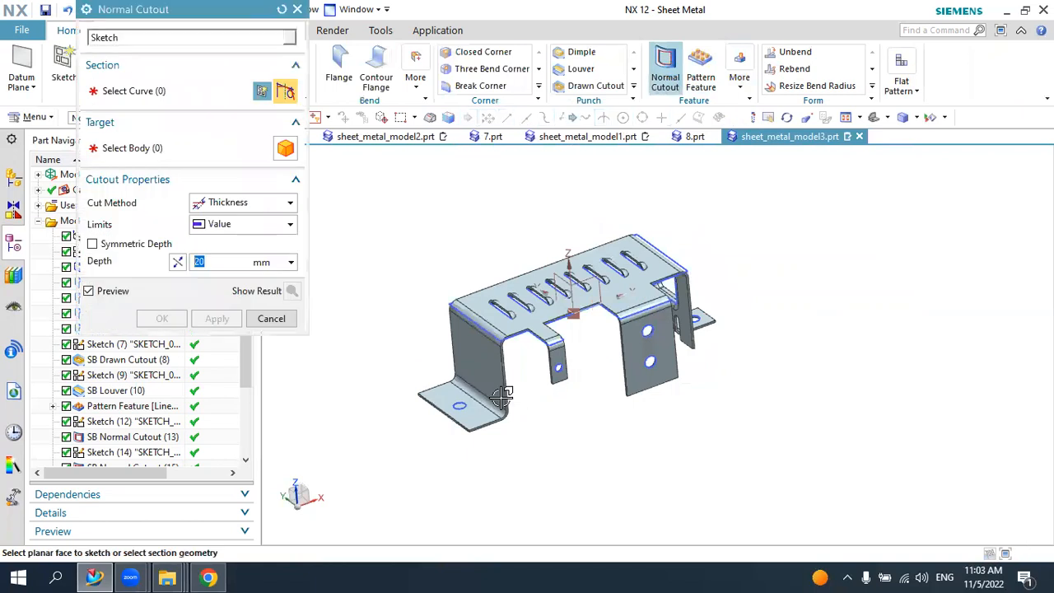
scroll(459, 416, "down", 3)
scroll(459, 416, "down", 2)
left_click(444, 417)
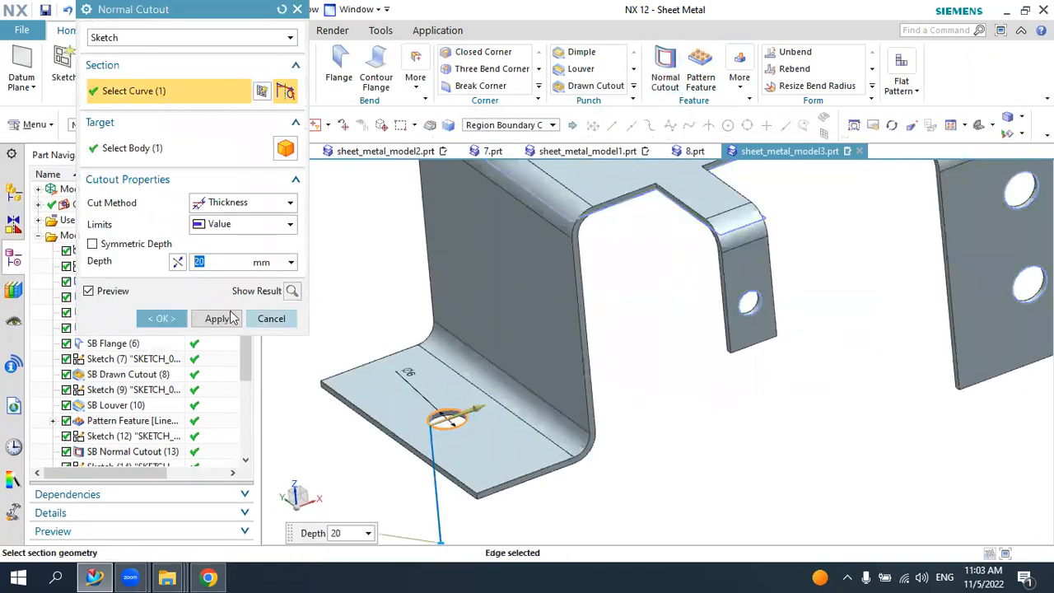
left_click(162, 319)
scroll(461, 321, "up", 5)
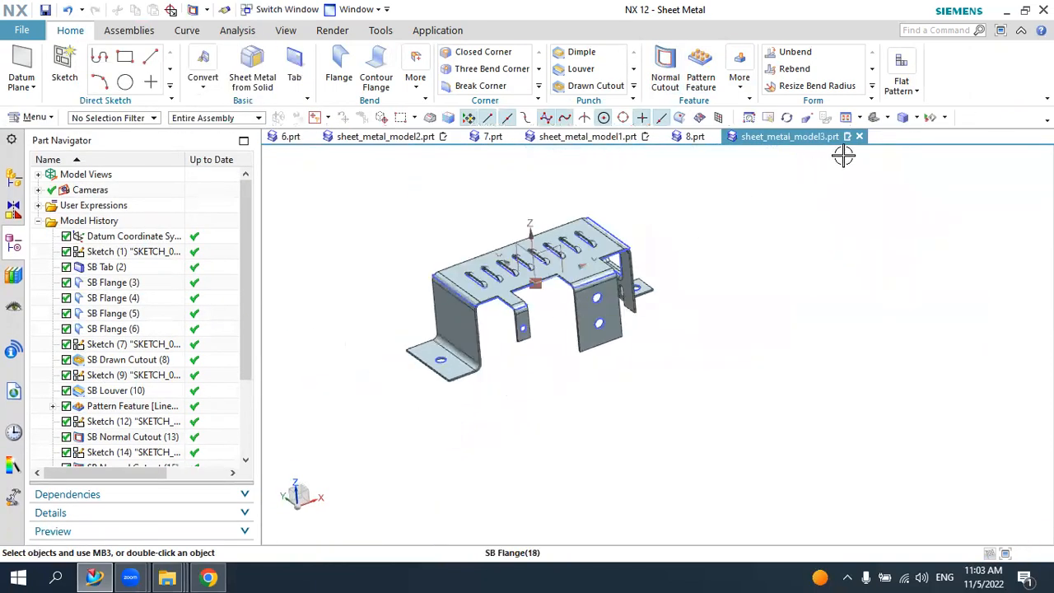
middle_click_drag(675, 313, 801, 280)
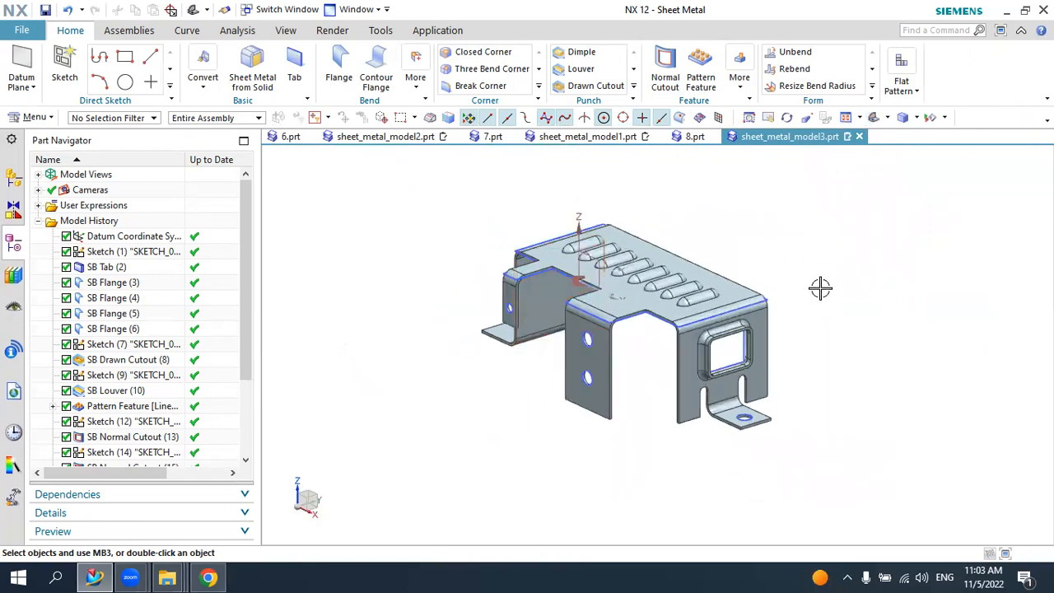
- Open the reference part 9.prt from the 4_Sheet metal folder
left_click(25, 31)
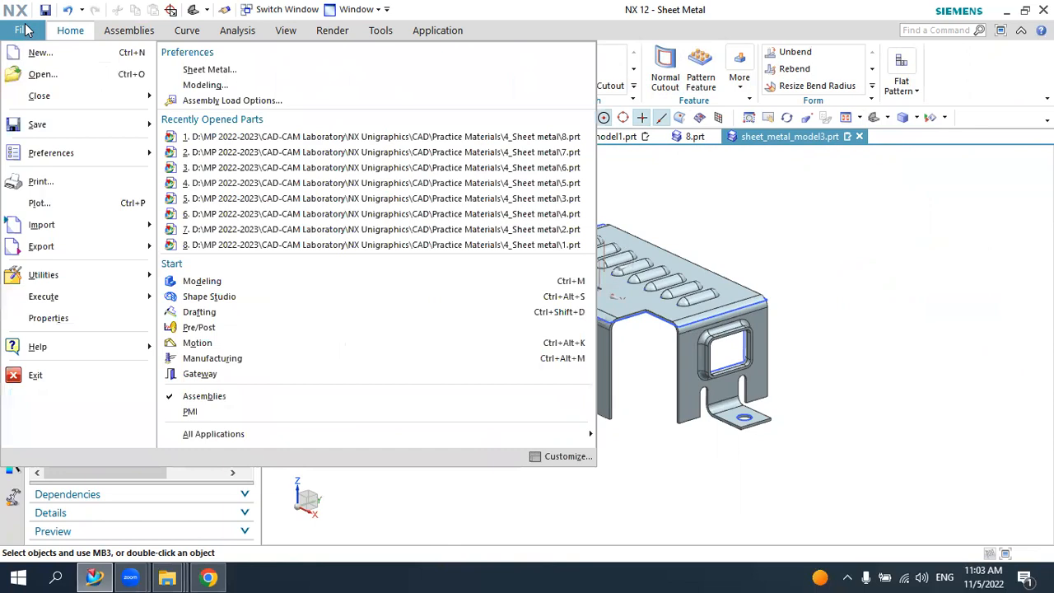
left_click(29, 73)
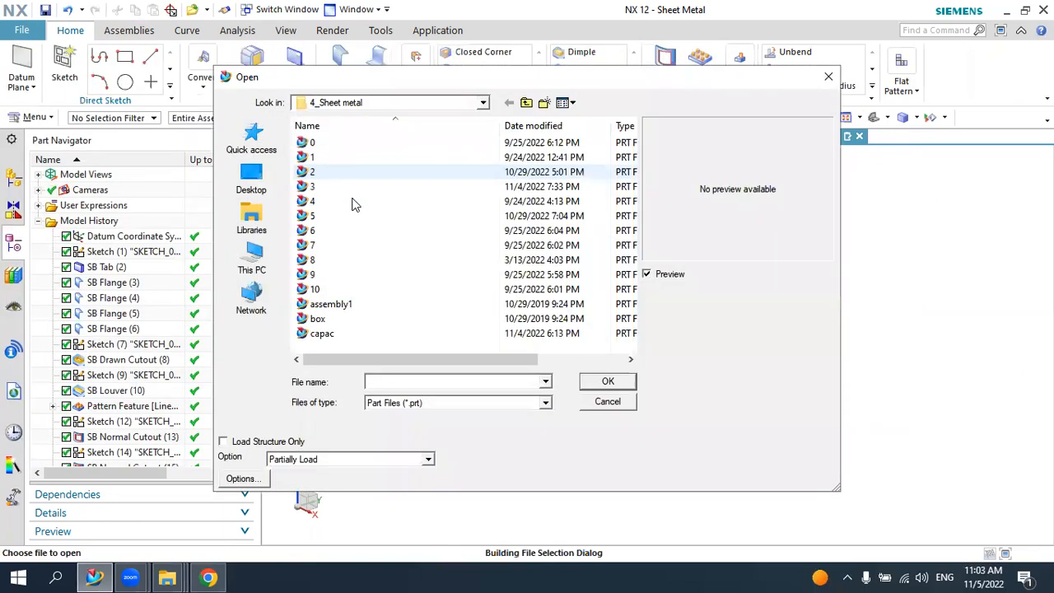
left_click(313, 246)
left_click(318, 258)
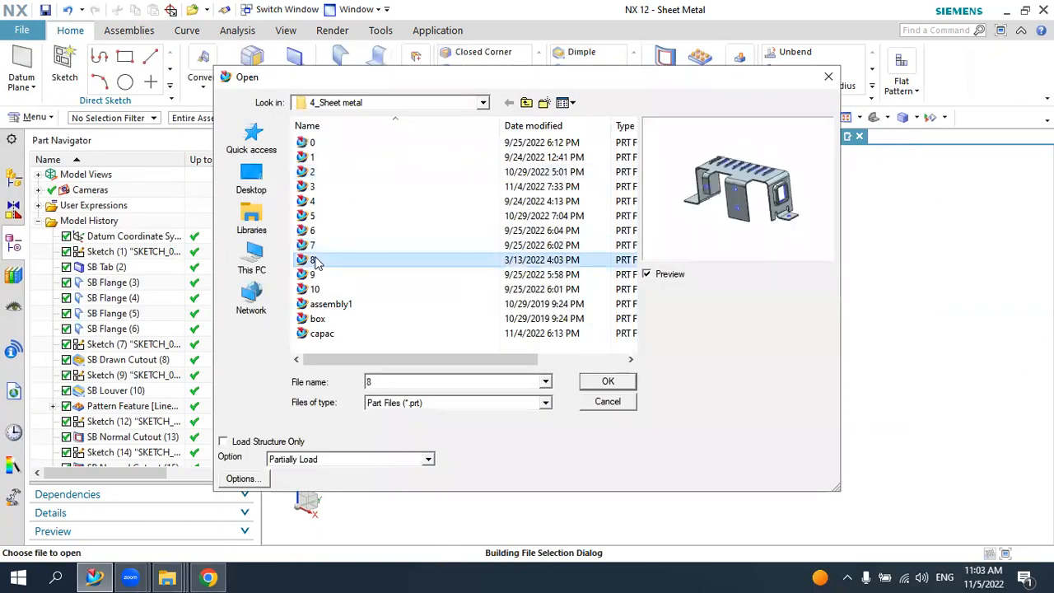
left_click(316, 275)
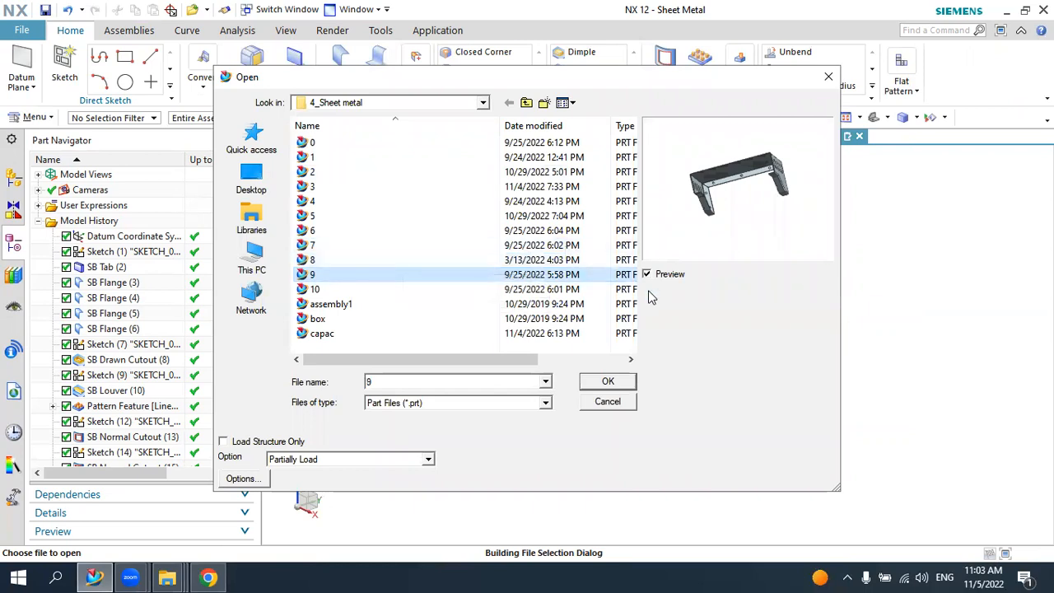
left_click(622, 387)
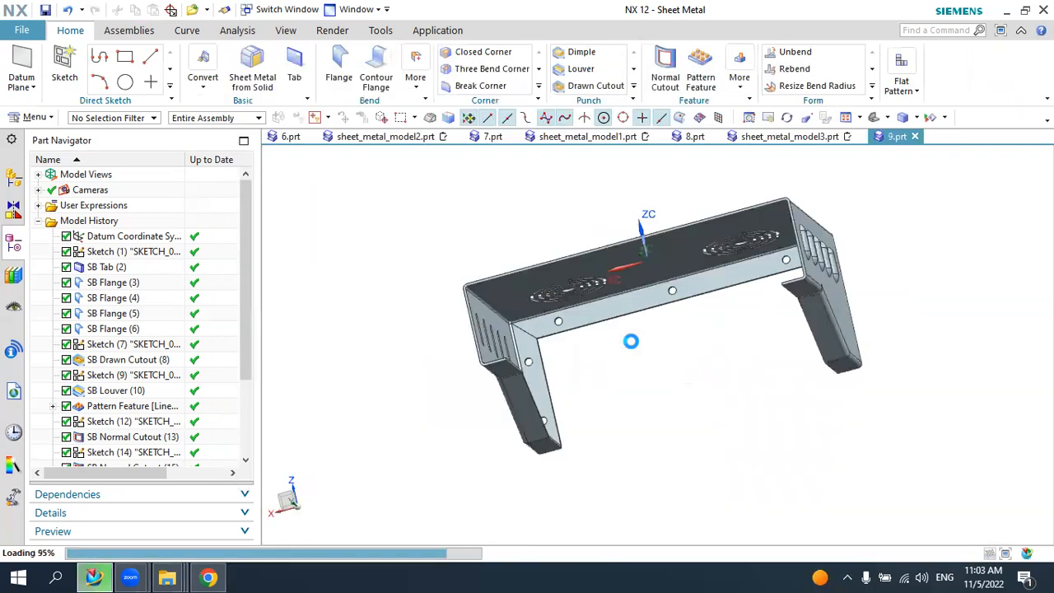
- Examine the flanges, corner closures, side louvers and top vent cutouts of the reference part 9.prt
middle_click_drag(694, 313, 546, 388)
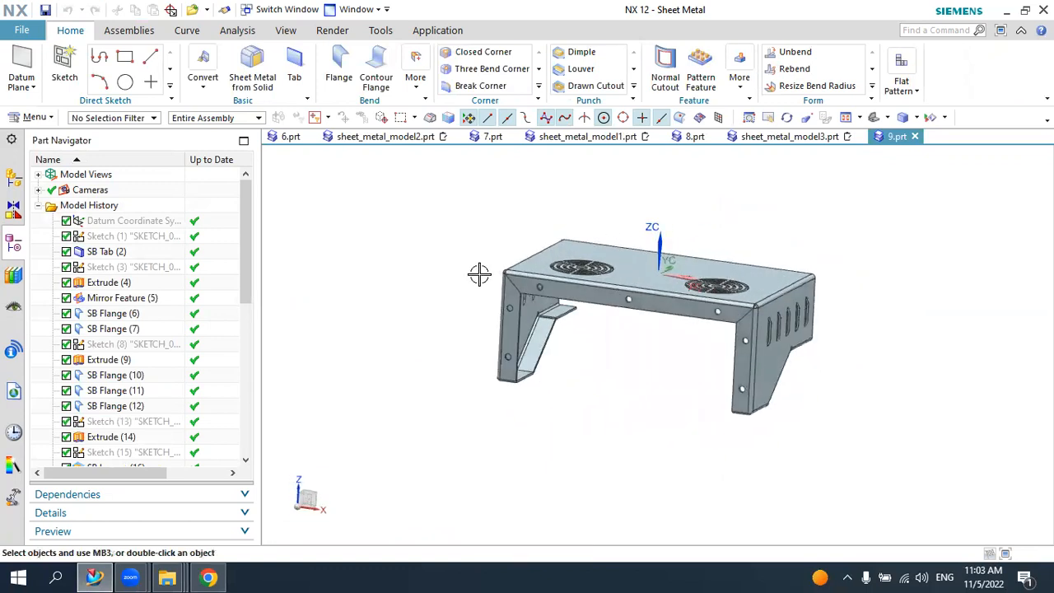
scroll(545, 282, "up", 2)
middle_click_drag(537, 303, 648, 309)
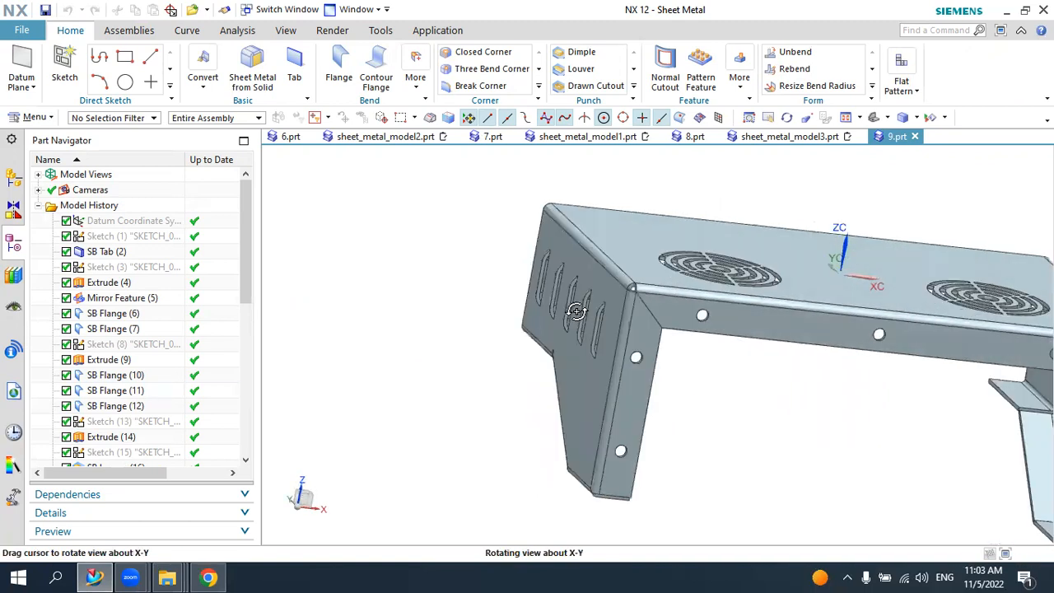
scroll(648, 309, "up", 3)
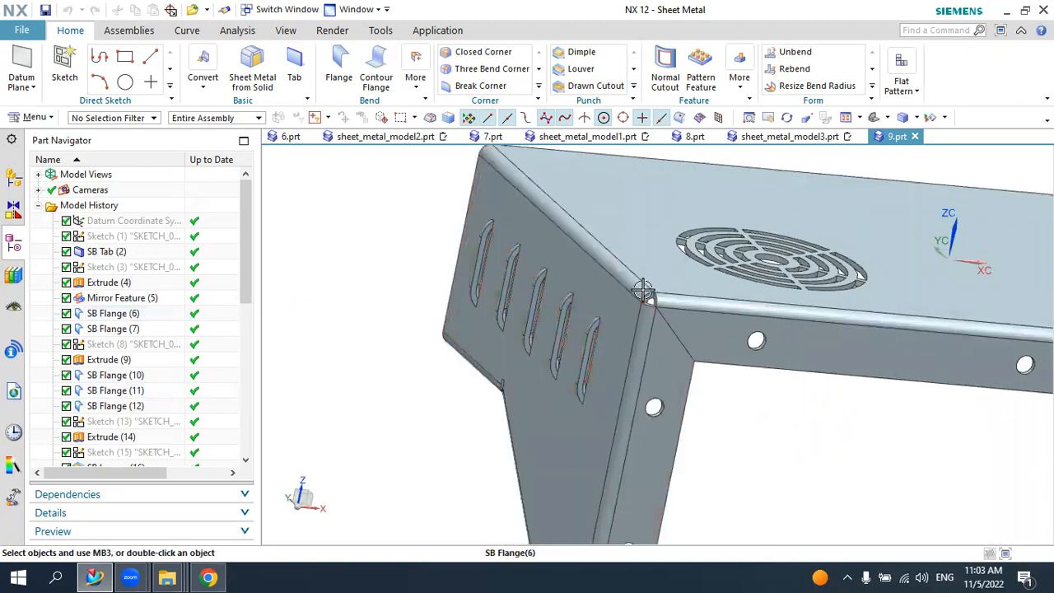
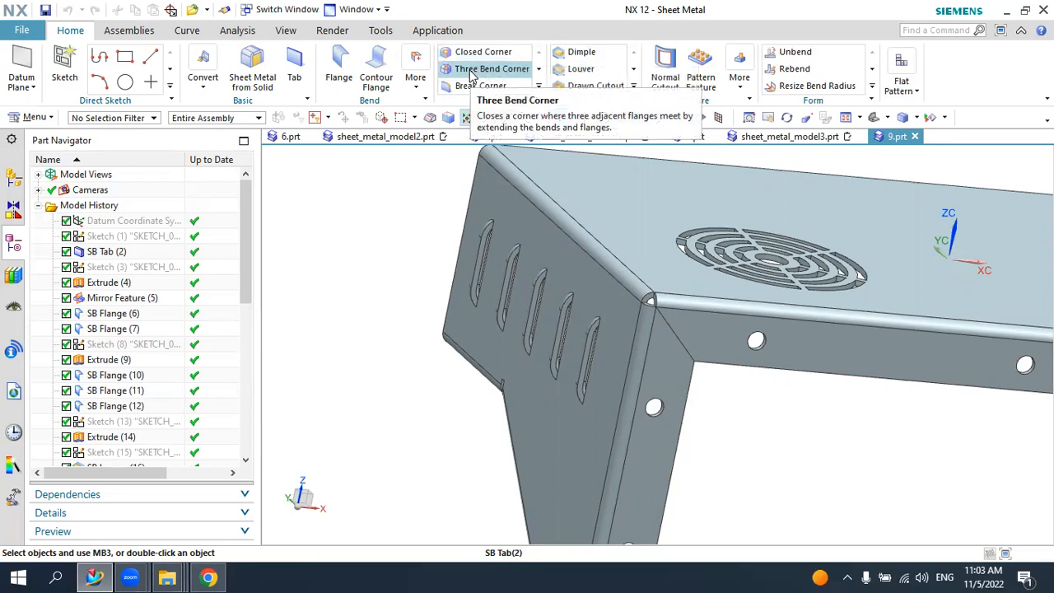
scroll(588, 296, "down", 2)
middle_click_drag(655, 288, 596, 294)
scroll(925, 289, "down", 3)
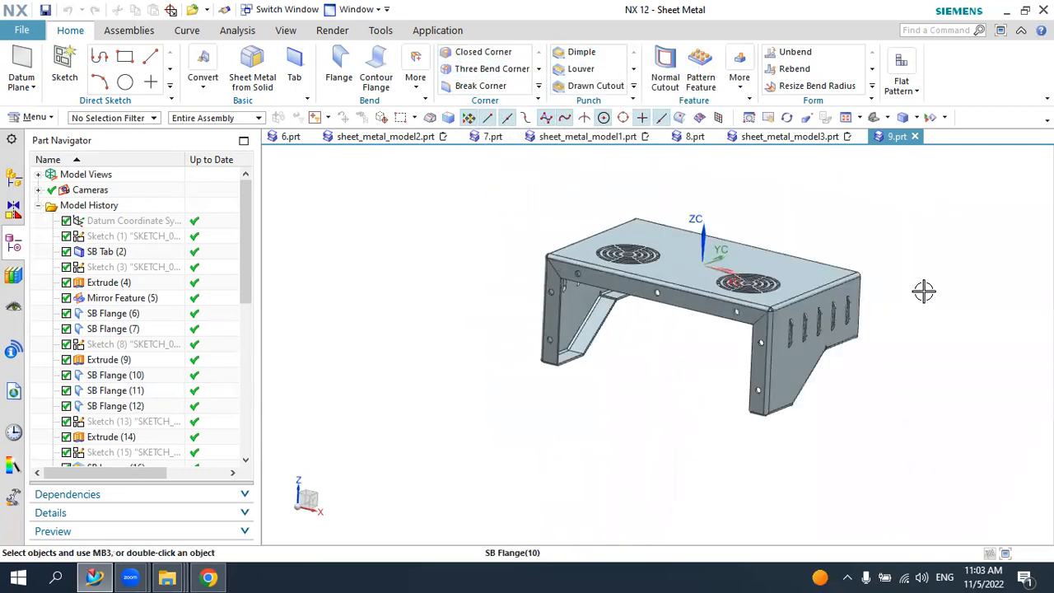
scroll(922, 293, "up", 1)
- Create a new Sheet Metal part in millimeters and change its graphics background to white
left_click(22, 30)
left_click(34, 57)
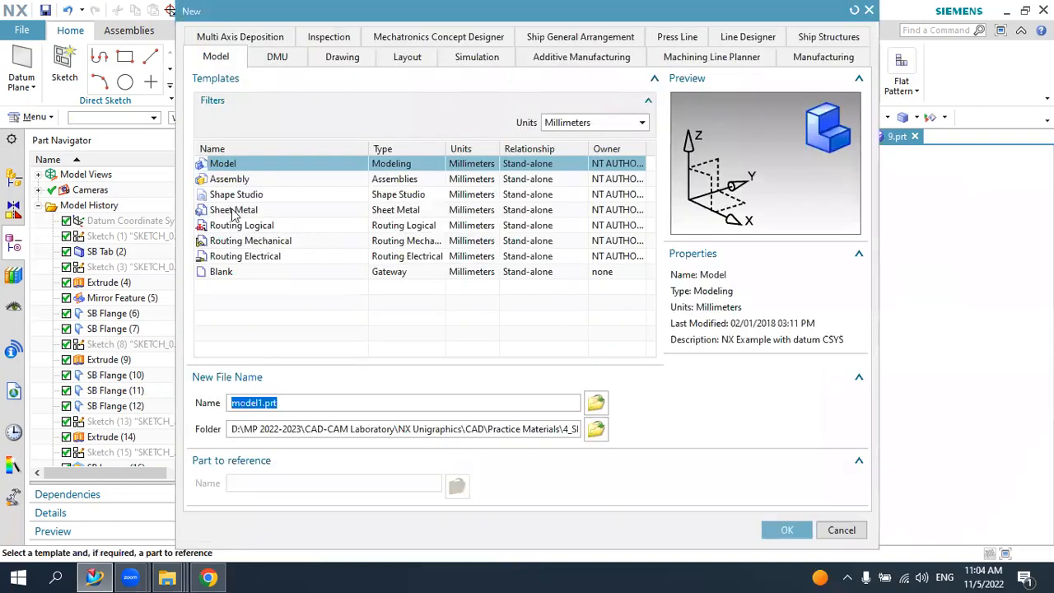
left_click(234, 211)
left_click(783, 532)
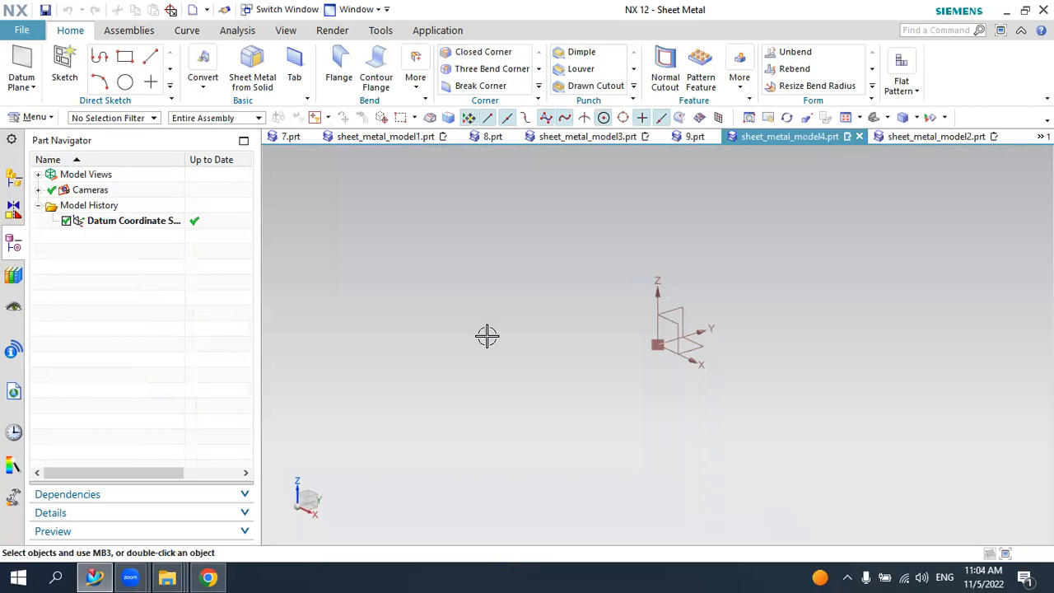
right_click(399, 205)
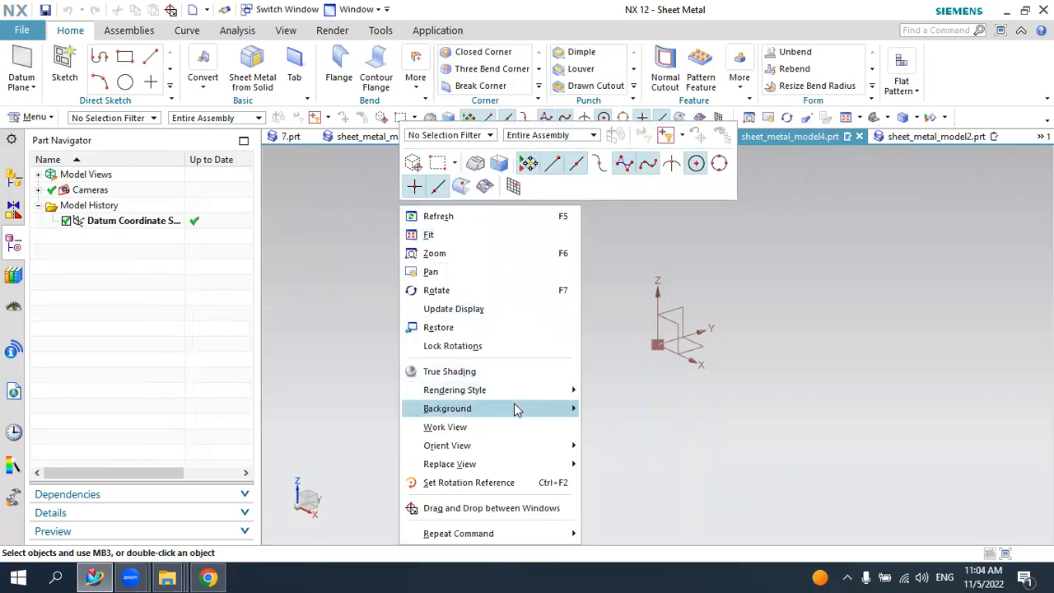
mouse_move(516, 409)
left_click(618, 411)
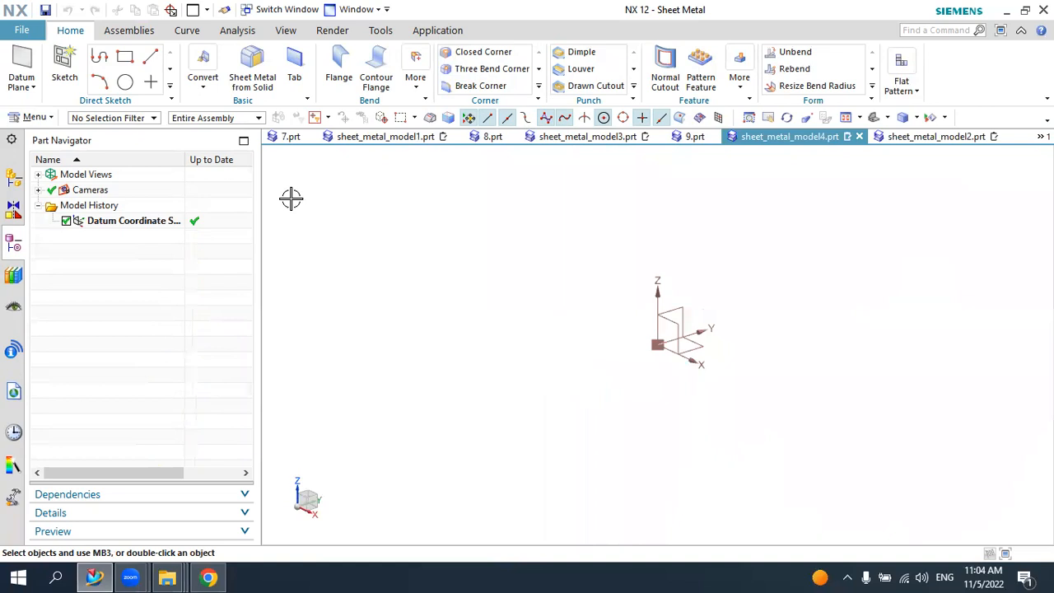
- Create a sketch on the XY plane of the datum coordinate system
left_click(62, 57)
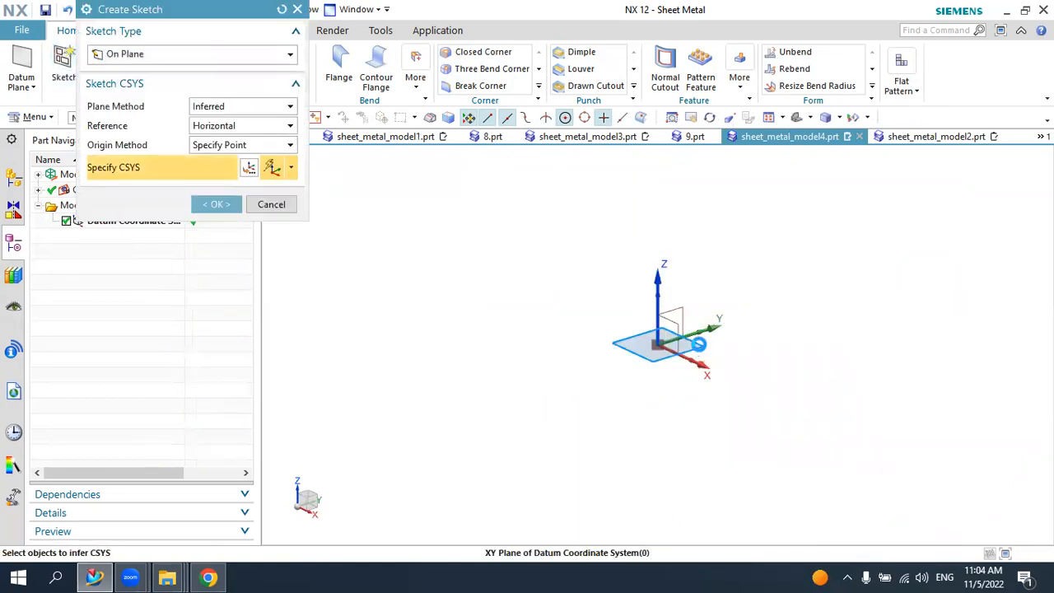
left_click(698, 344)
left_click(215, 204)
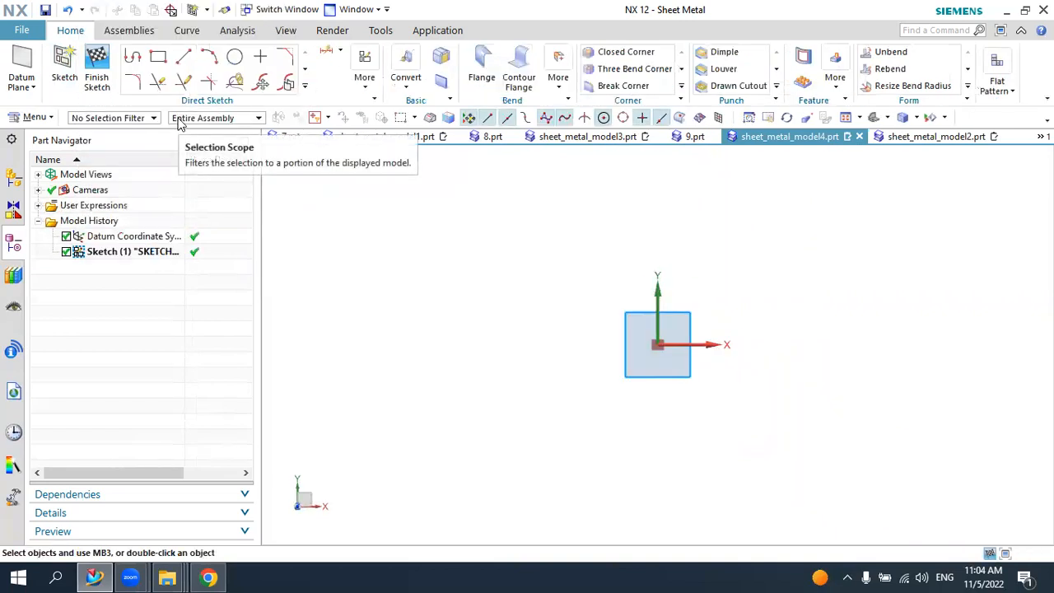
- Sketch a rectangle from center, centered on the origin, about 284 mm wide and 146 mm high
left_click(159, 59)
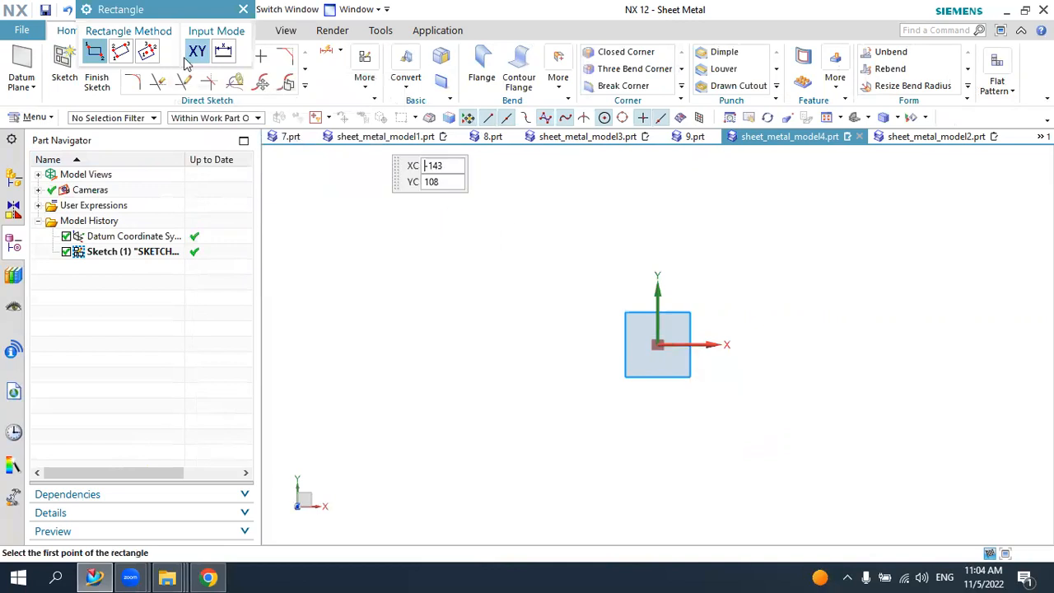
left_click(657, 345)
left_click(906, 345)
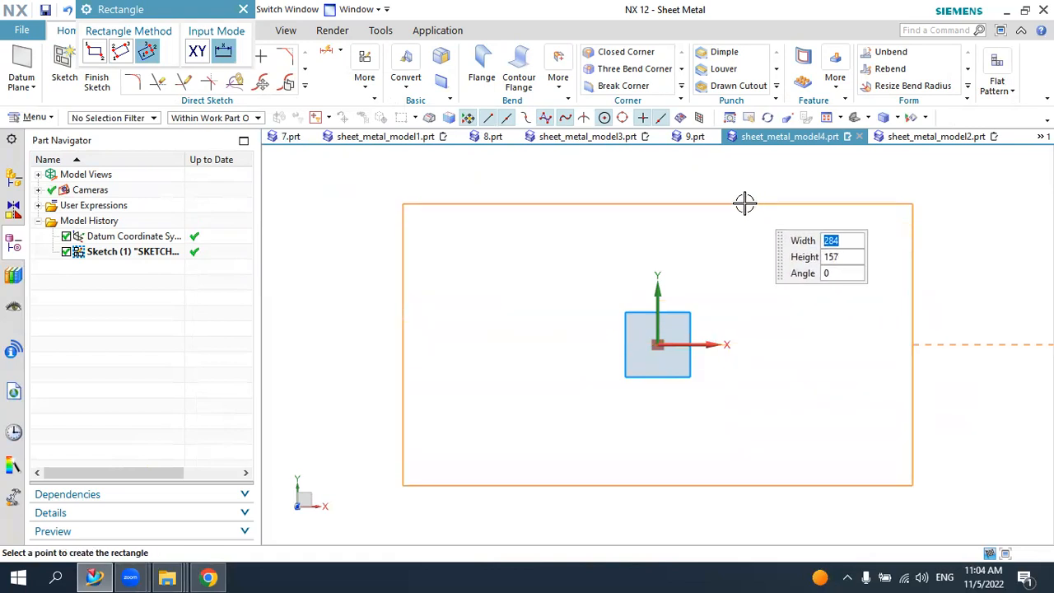
left_click(700, 215)
scroll(684, 257, "down", 3)
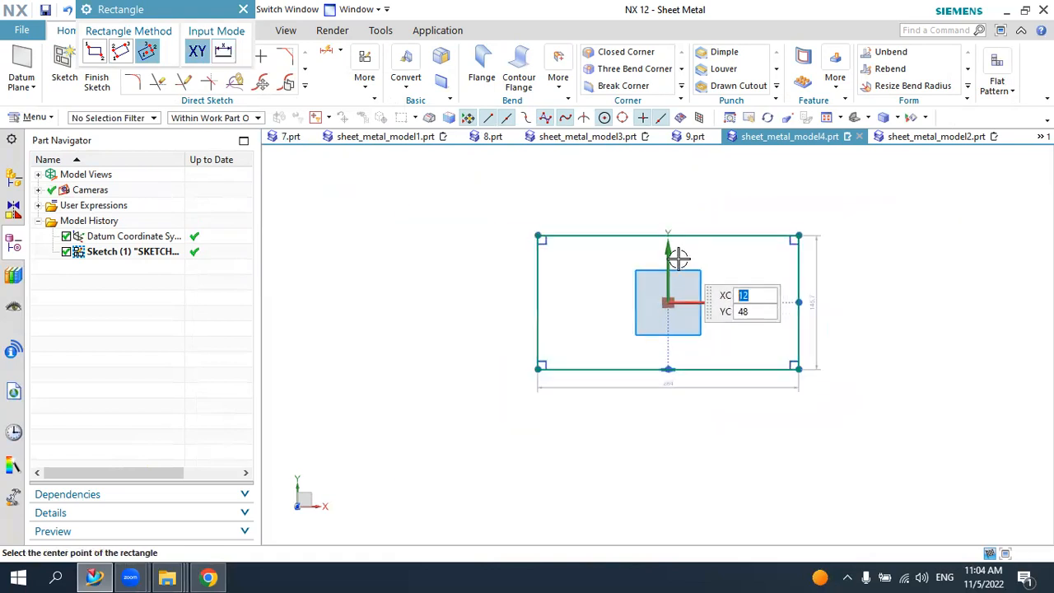
scroll(643, 288, "down", 2)
scroll(700, 391, "up", 2)
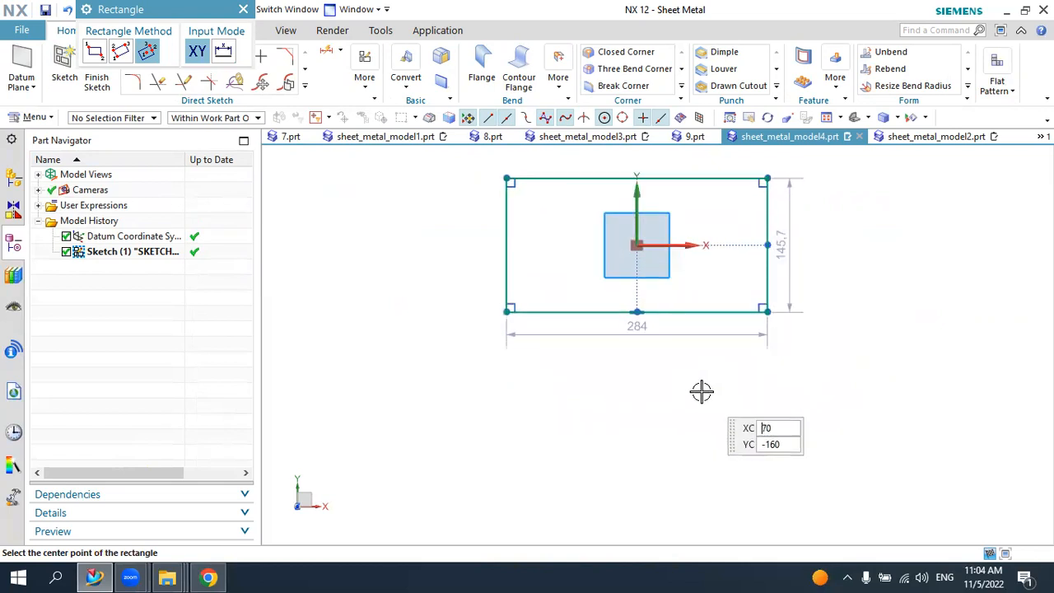
left_click(243, 9)
scroll(583, 349, "up", 2)
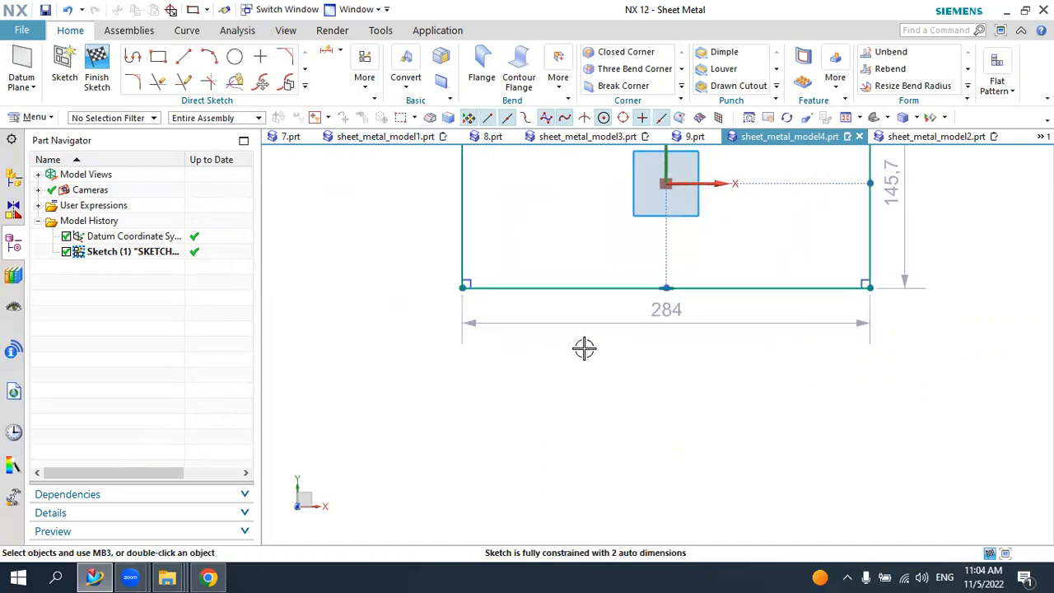
- Set the sketch rectangle's width to 430 mm and its height to 250 mm
double_click(581, 320)
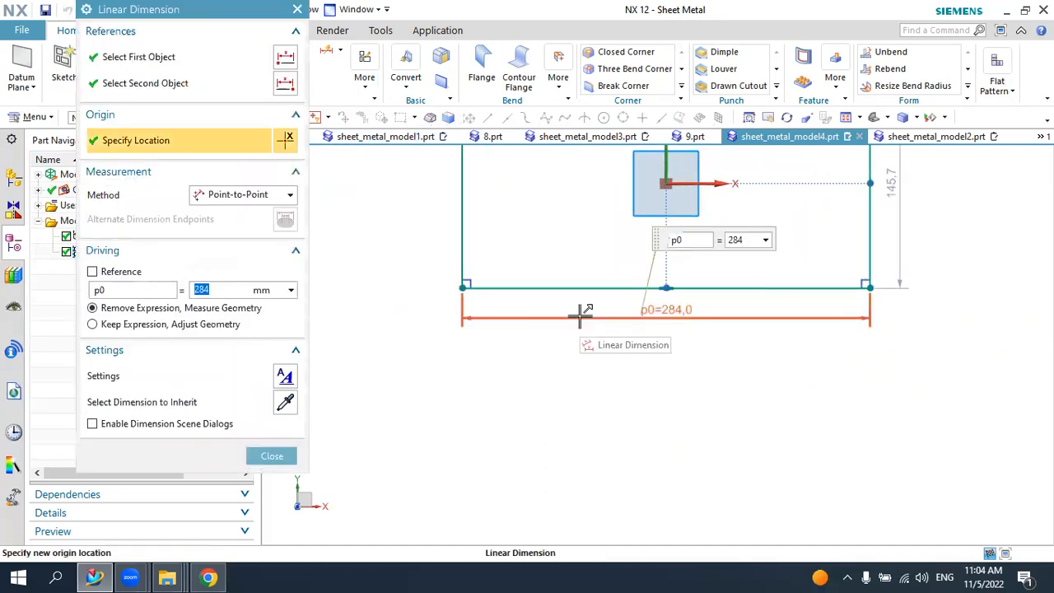
type("430")
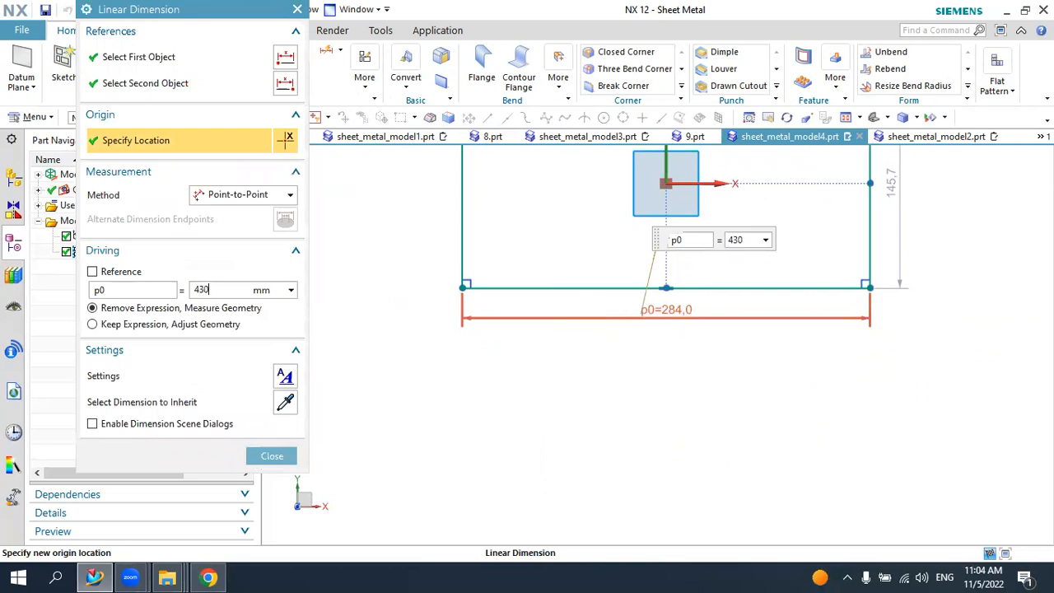
key("Return")
scroll(578, 318, "down", 3)
scroll(857, 235, "up", 2)
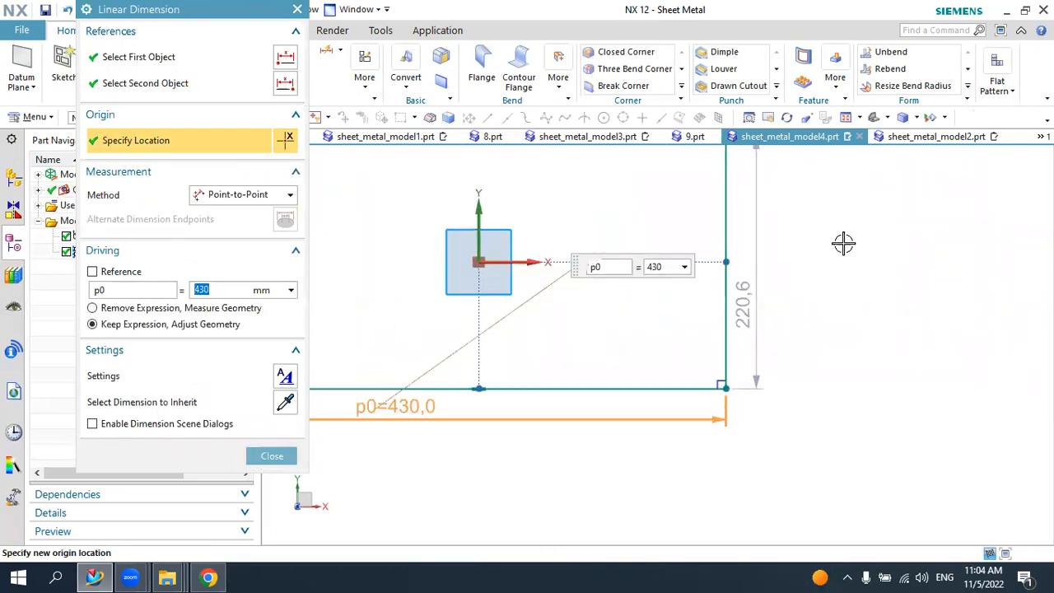
left_click(757, 249)
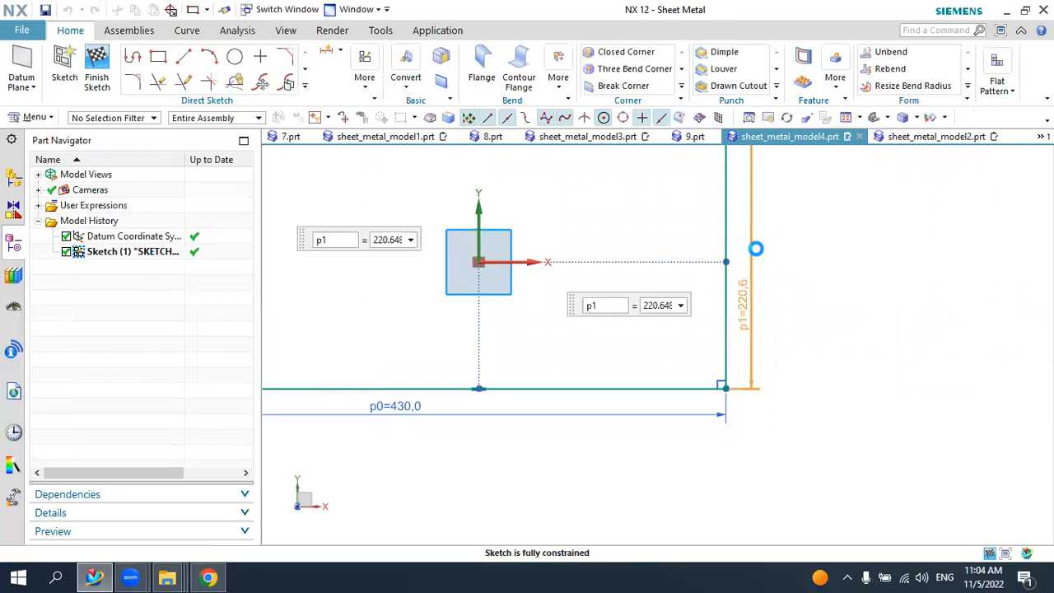
double_click(756, 249)
type("2")
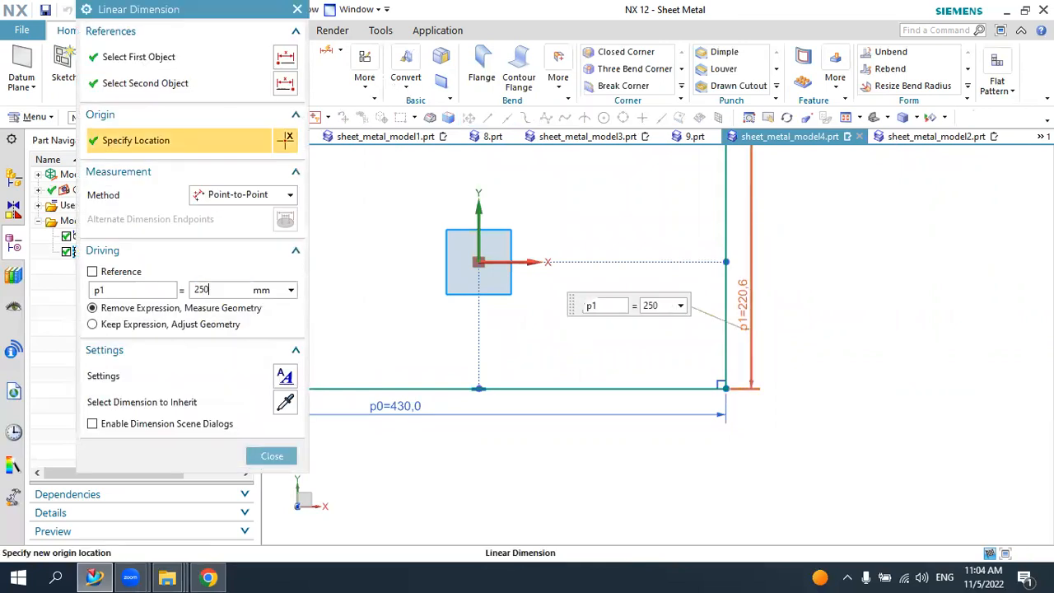
type("50")
key("Return")
left_click(272, 455)
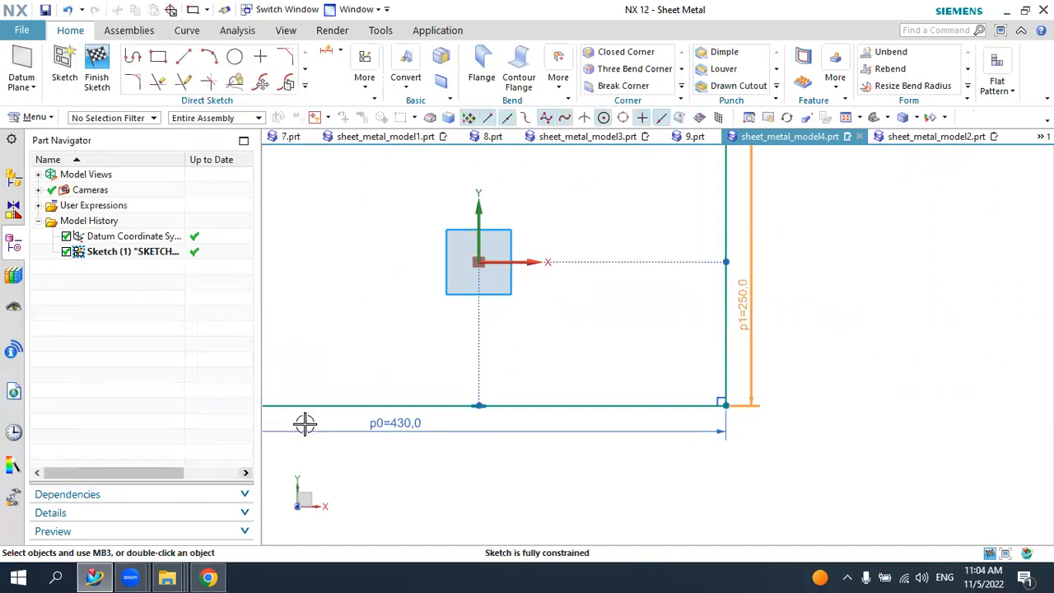
- Finish the sketch and create a 3 mm thick base tab from the rectangle
key("ctrl+f")
key("ctrl+q")
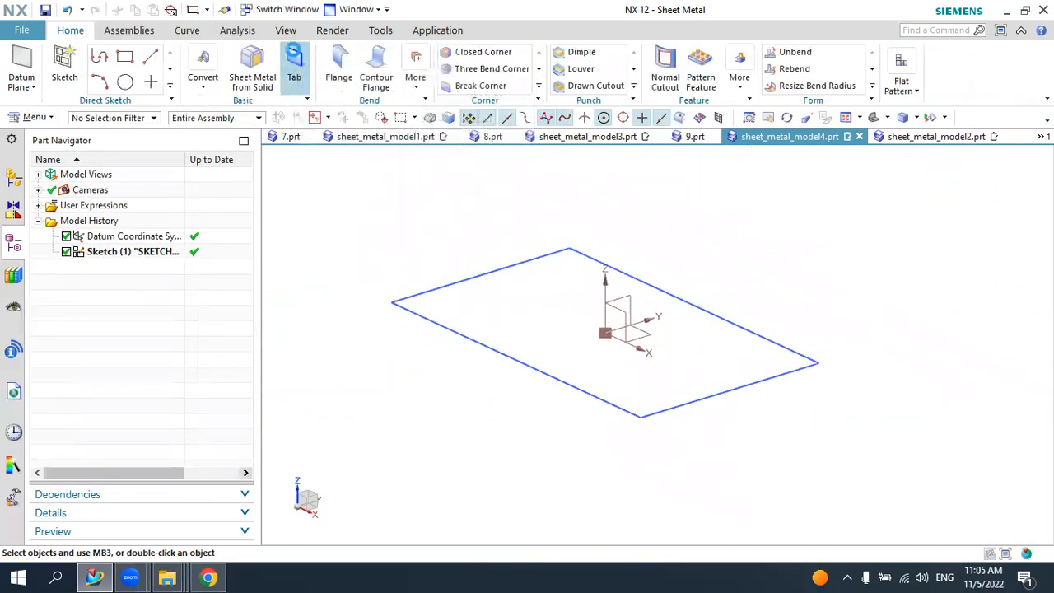
left_click(511, 284)
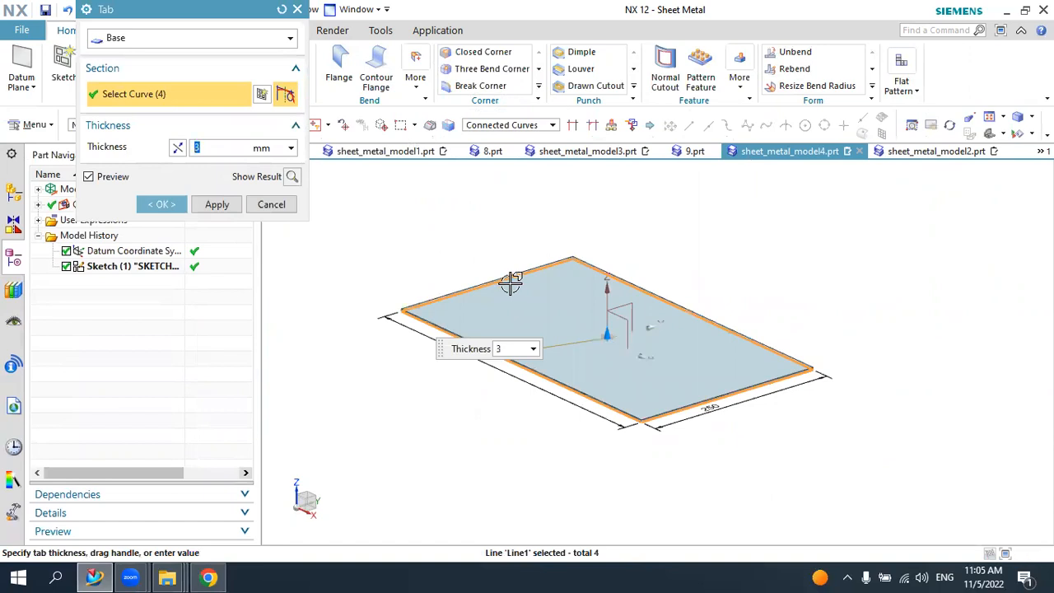
left_click(175, 206)
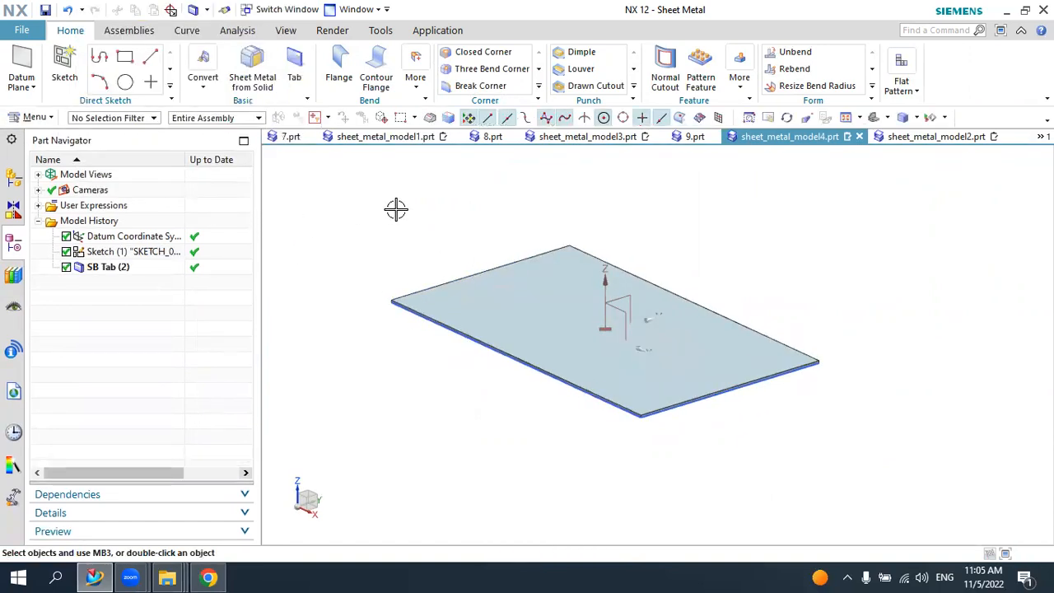
- Add a full-width 175 mm flange bent down at 90° along the tab's short edge on the +X end
left_click(338, 64)
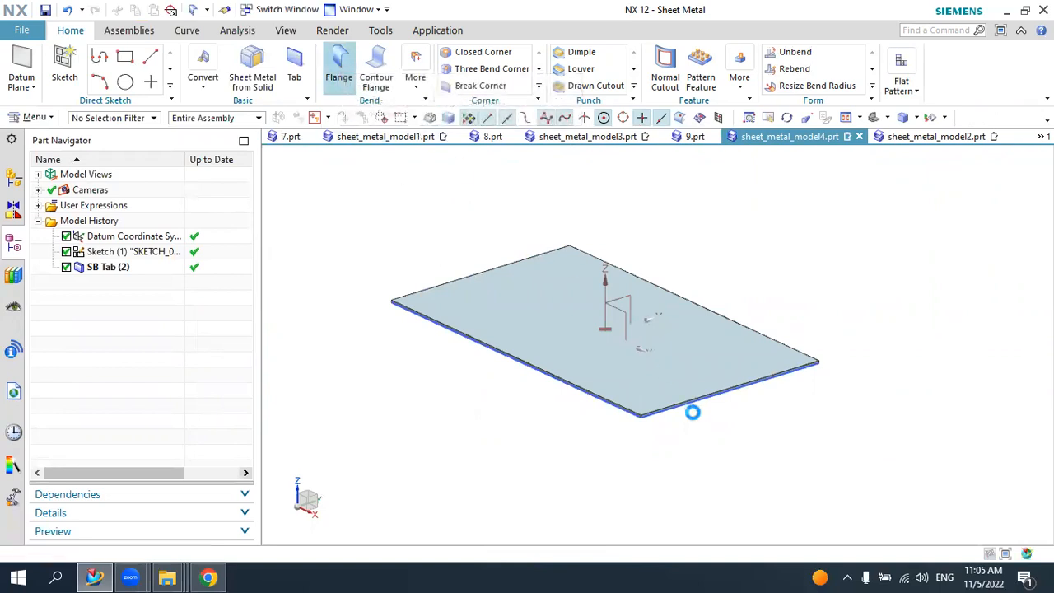
scroll(671, 419, "up", 4)
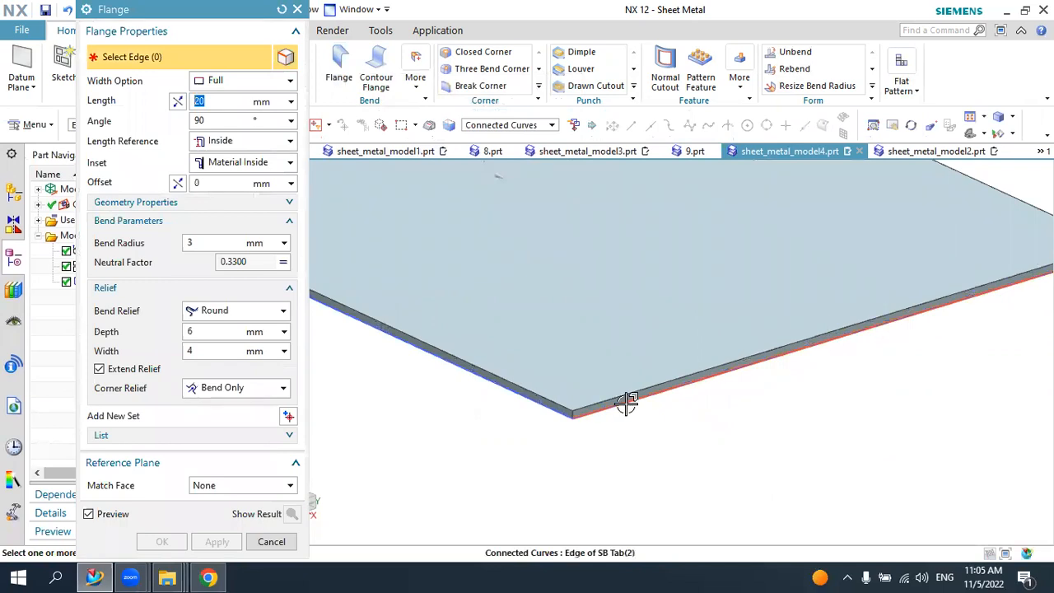
left_click(627, 403)
scroll(671, 374, "down", 3)
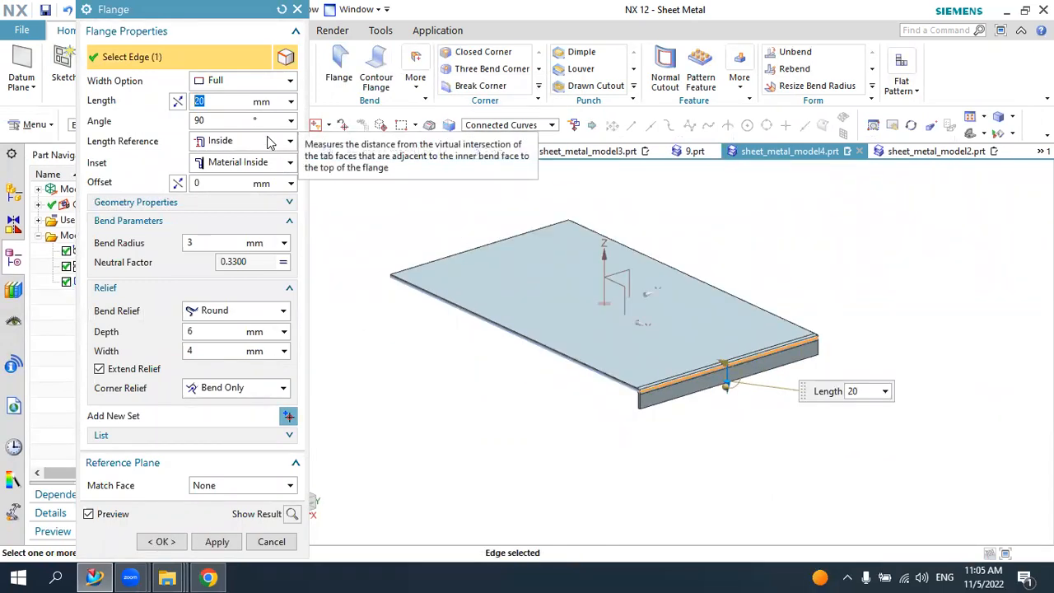
type("175")
key("Return")
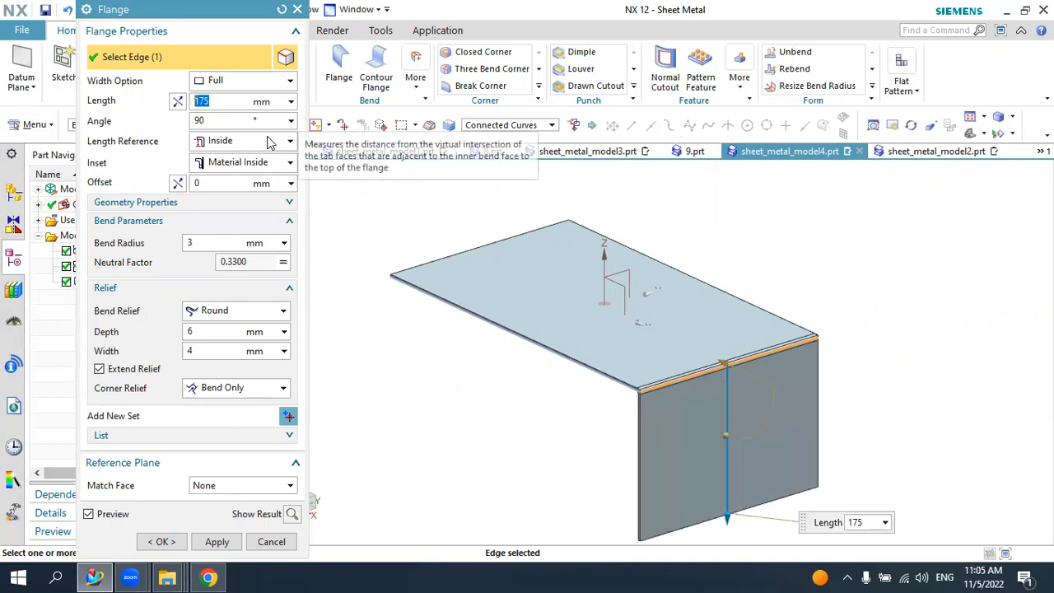
scroll(495, 200, "down", 2)
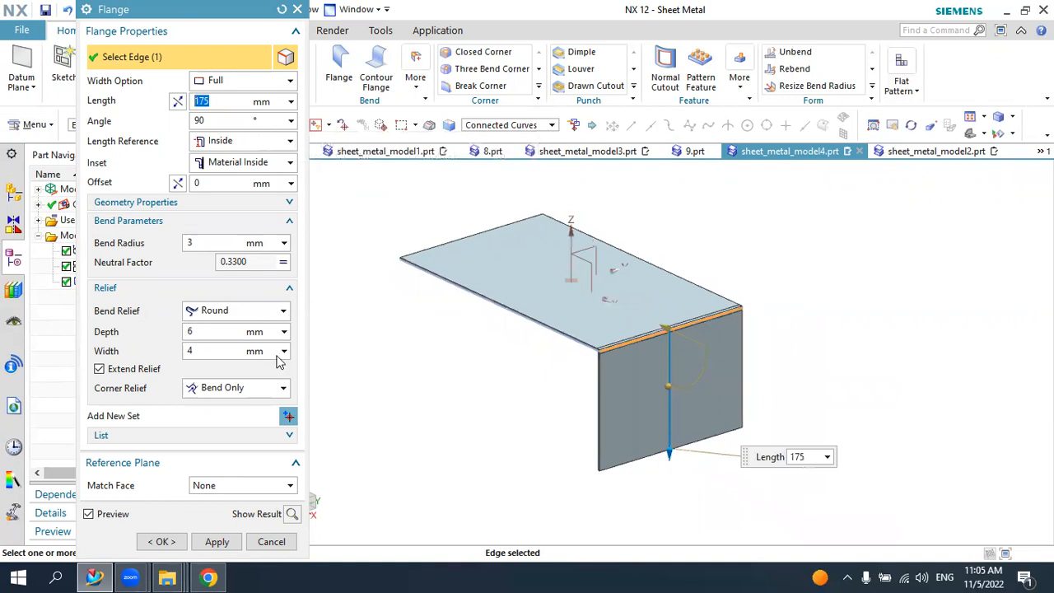
left_click(217, 541)
- Add a matching full-width 175 mm flange bent down along the tab's opposite short edge on the -X end
middle_click_drag(454, 371, 516, 367)
scroll(454, 253, "up", 3)
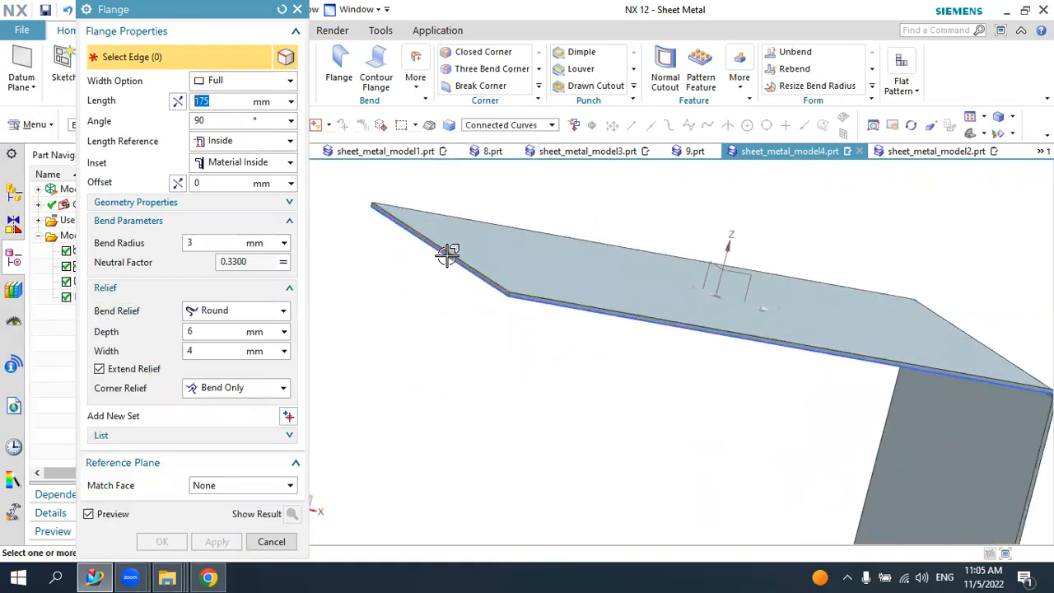
left_click(447, 253)
scroll(485, 329, "down", 2)
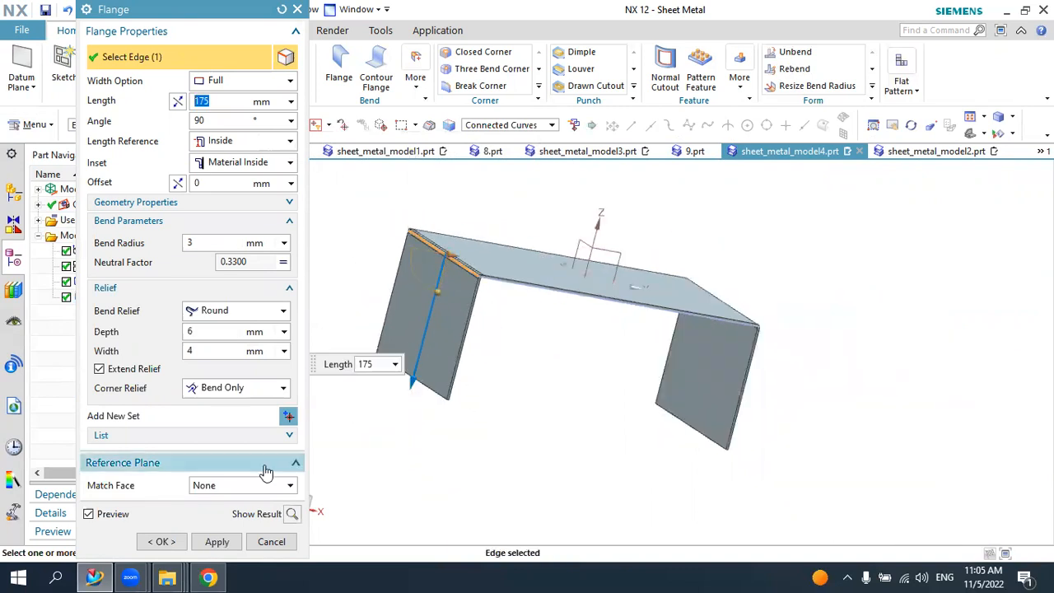
left_click(161, 542)
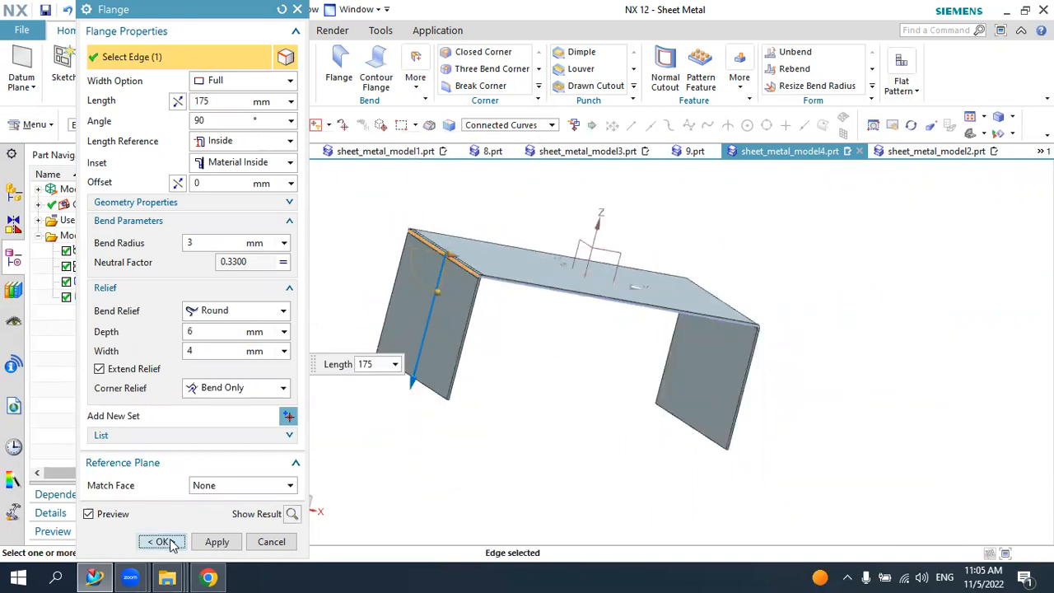
- Add a 20 mm flange bent inward along the front vertical edge of the +X side wall
middle_click_drag(577, 424, 536, 354)
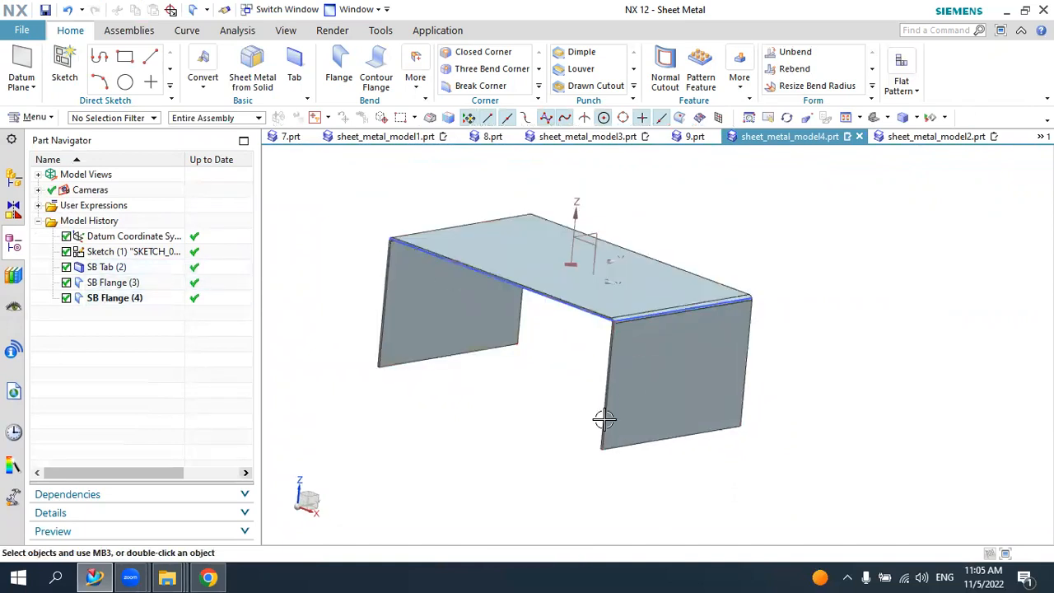
left_click(524, 297)
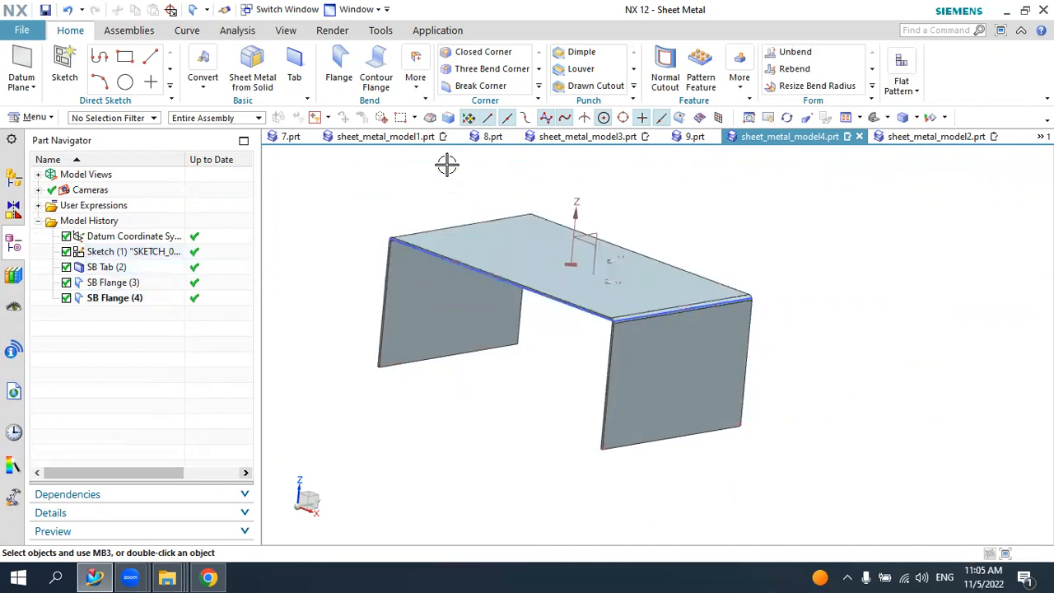
scroll(616, 327, "up", 10)
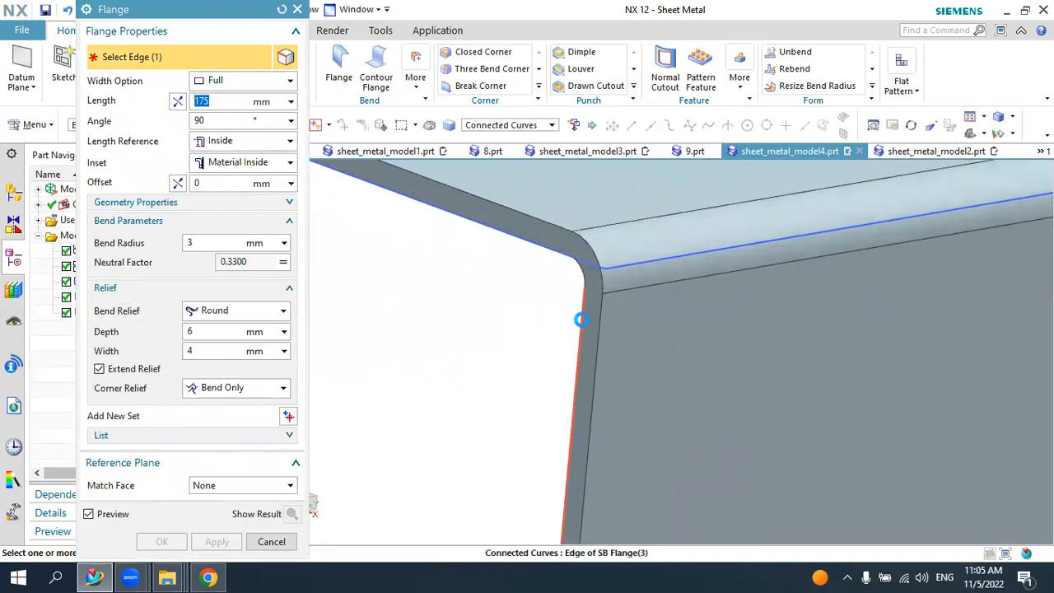
left_click(584, 321)
scroll(585, 321, "down", 5)
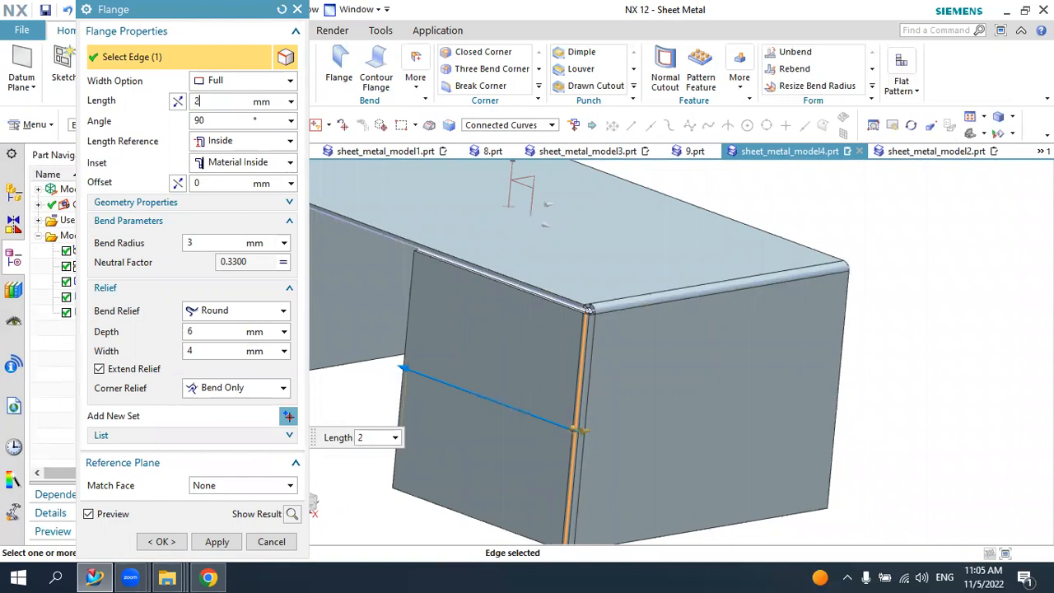
type("20")
key("Return")
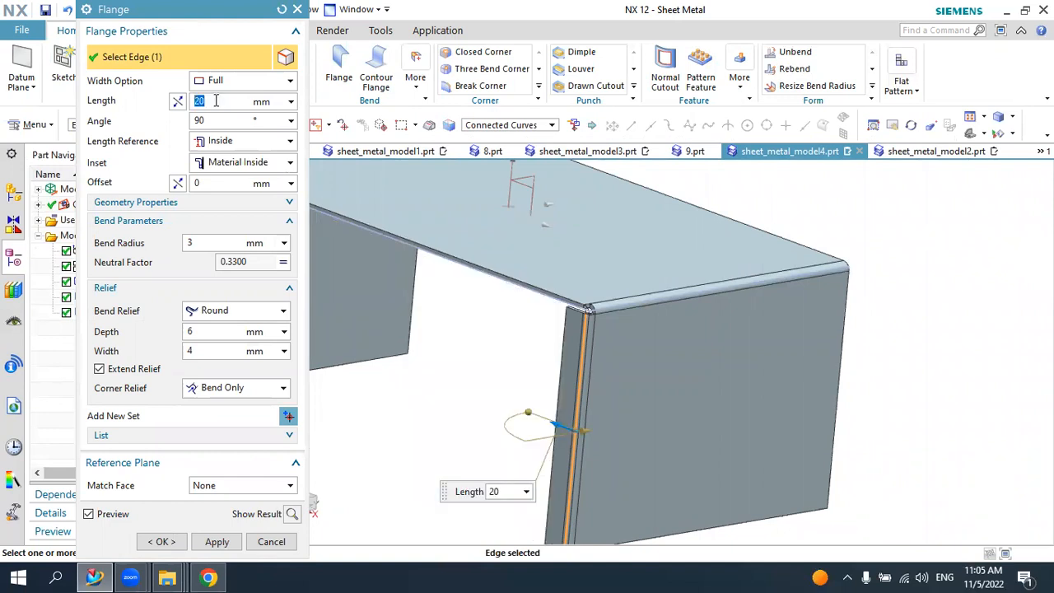
scroll(540, 296, "down", 2)
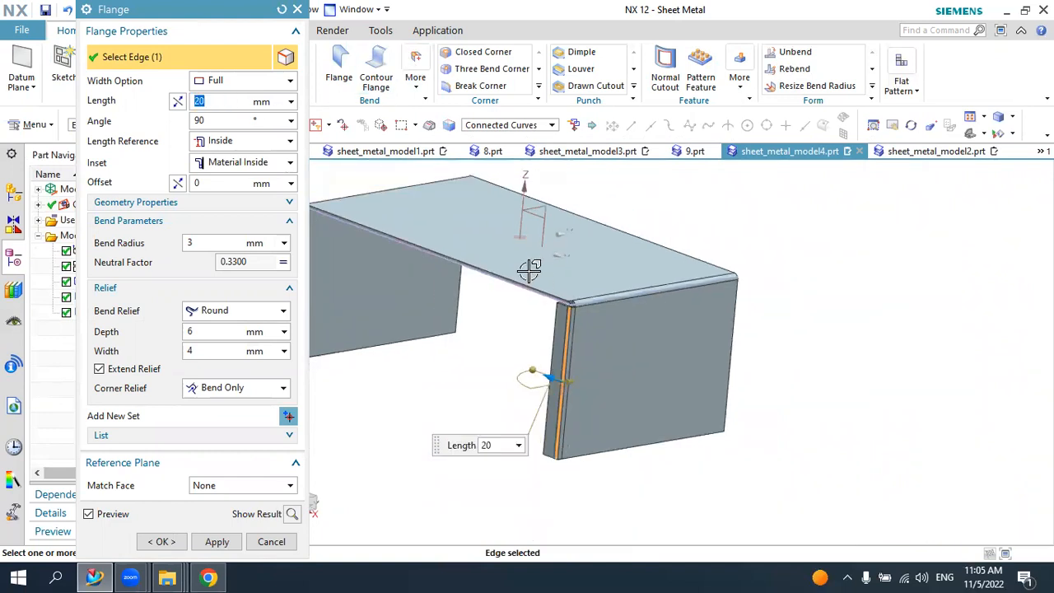
left_click(218, 542)
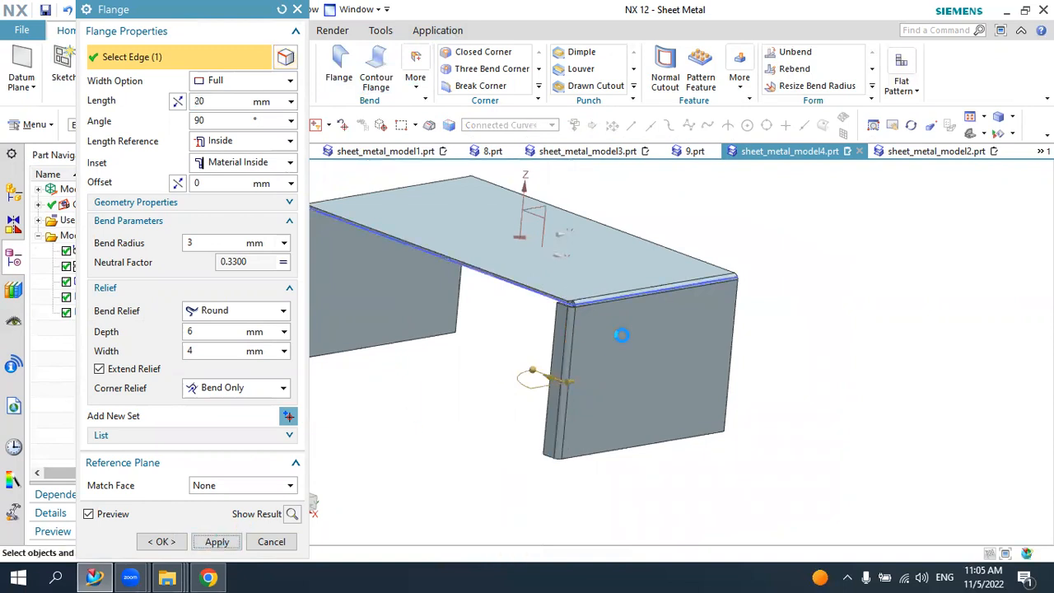
- Add a 20 mm flange bent inward along the front vertical edge of the -X side wall
scroll(363, 243, "up", 4)
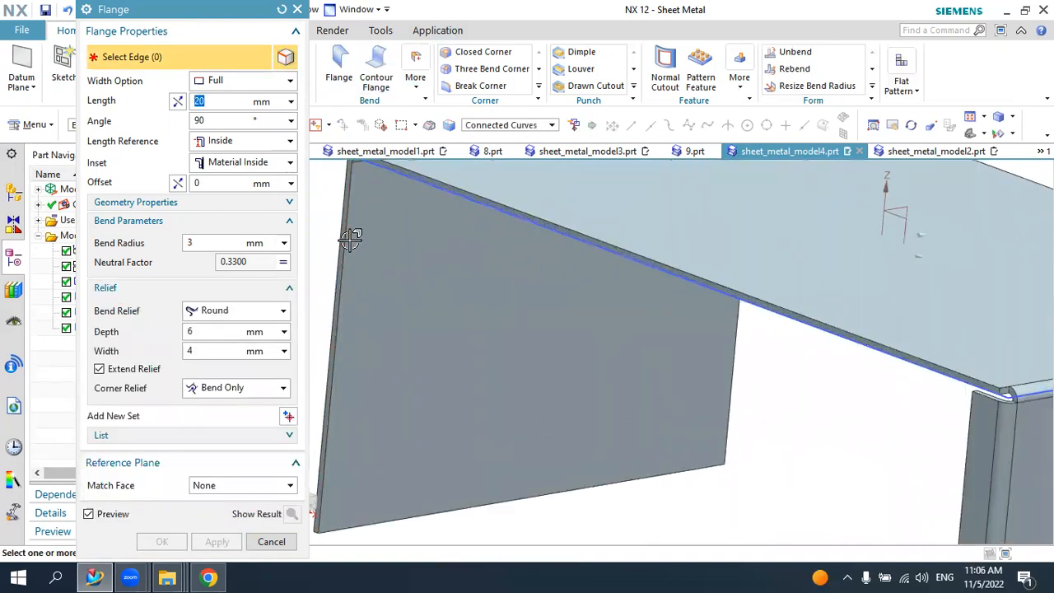
left_click(350, 237)
scroll(379, 255, "down", 2)
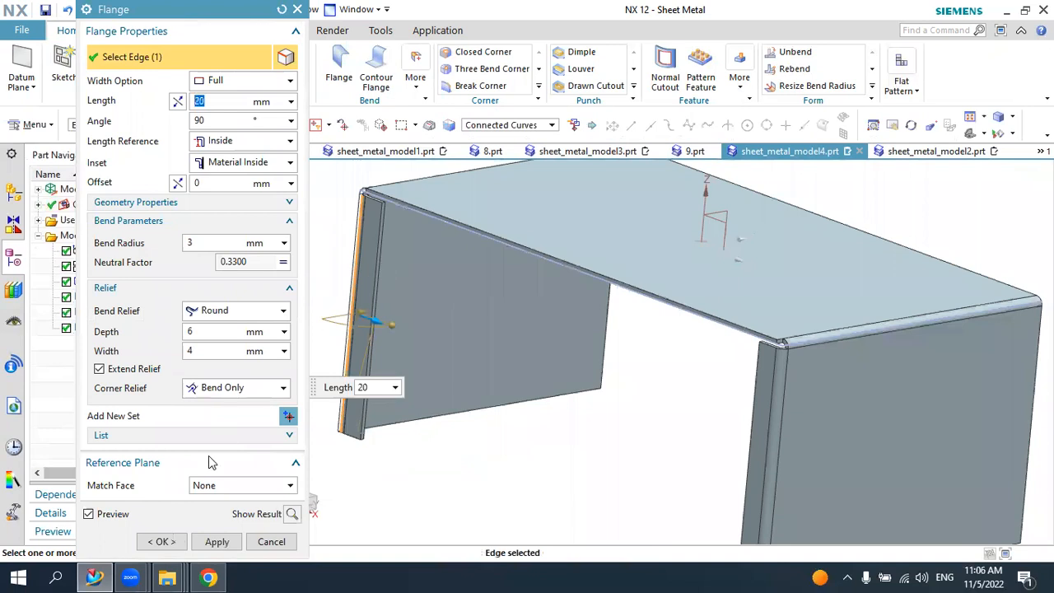
left_click(217, 542)
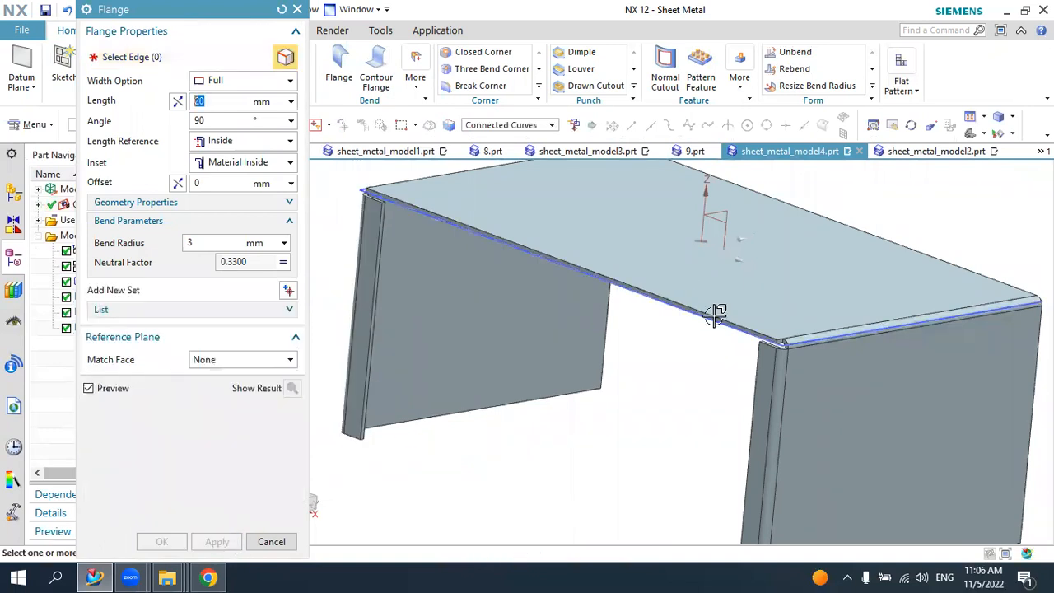
- Add a 20 mm flange bent down along the tab's long front edge between the two side walls
scroll(717, 317, "up", 3)
left_click(721, 312)
scroll(721, 312, "down", 3)
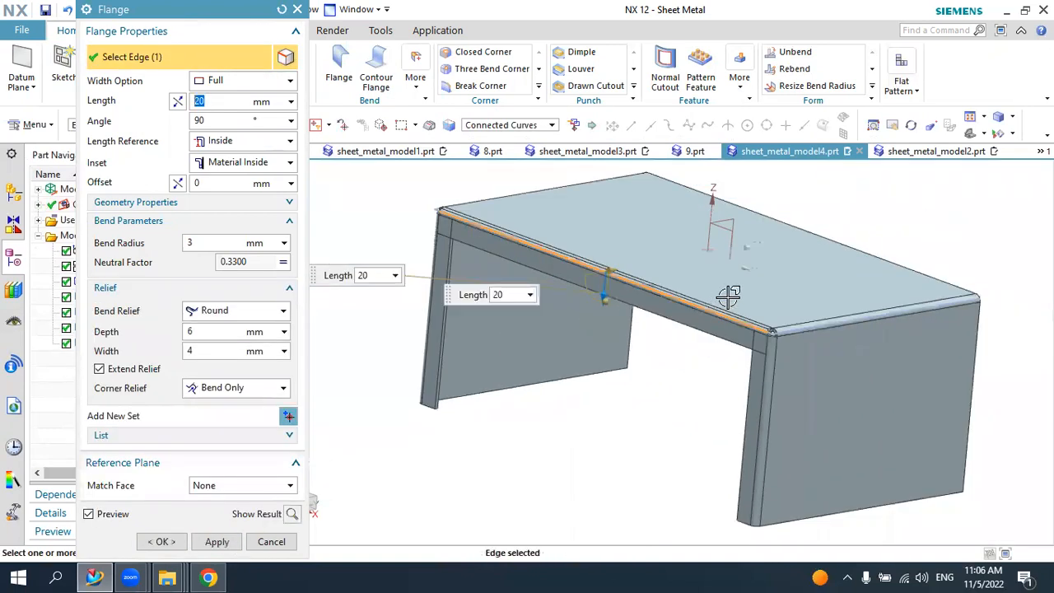
left_click(163, 542)
- Set up a Three Bend Corner on the adjacent bends at the enclosure's front upper corner on the +X side
middle_click_drag(733, 283, 541, 325)
scroll(541, 296, "up", 4)
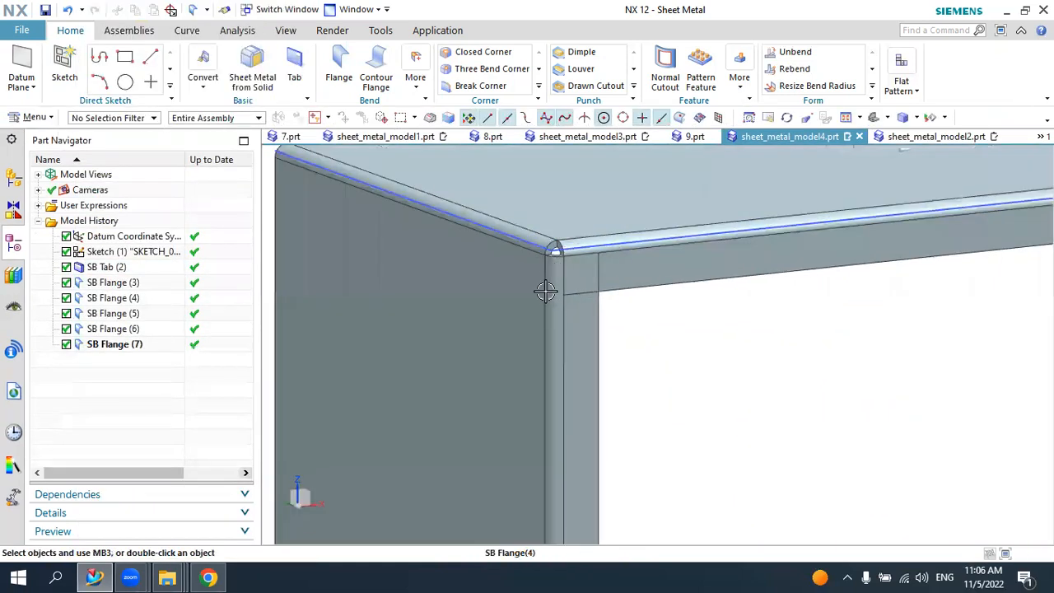
scroll(580, 267, "down", 3)
middle_click_drag(650, 238, 600, 228)
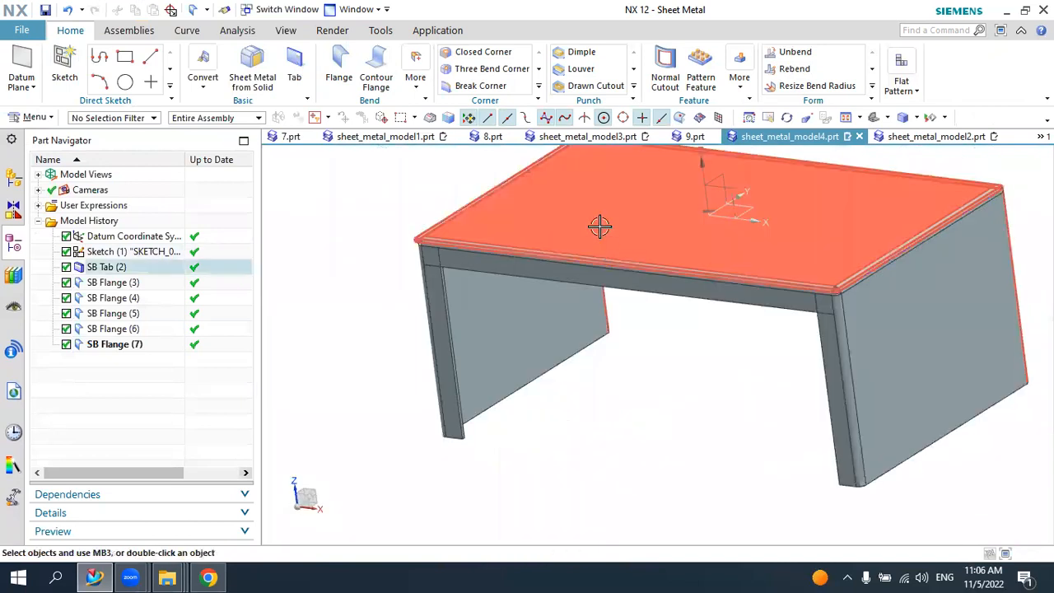
left_click(482, 69)
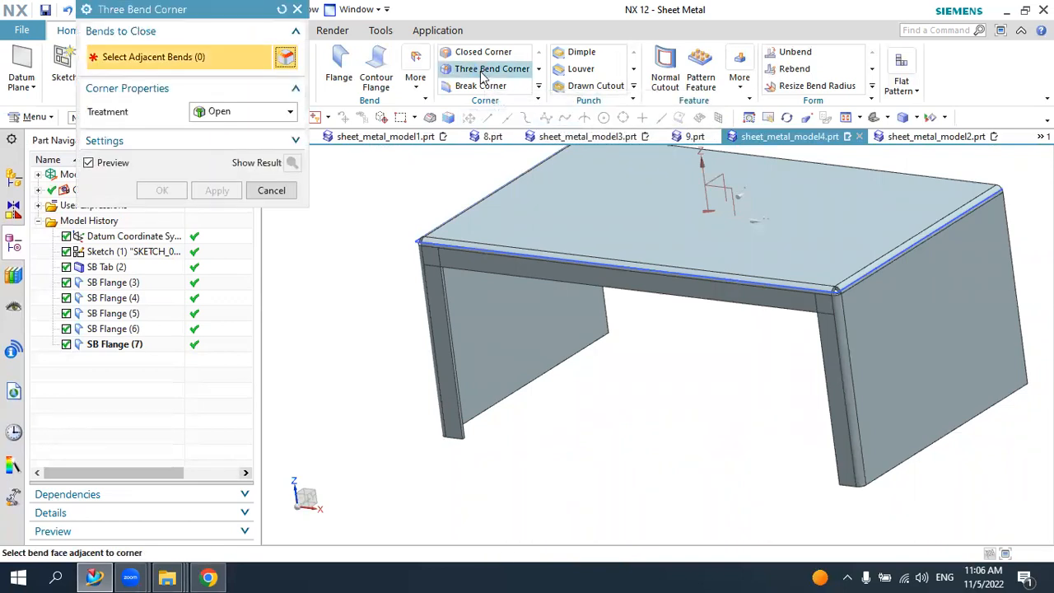
scroll(482, 74, "down", 3)
scroll(522, 209, "down", 1)
scroll(680, 280, "up", 5)
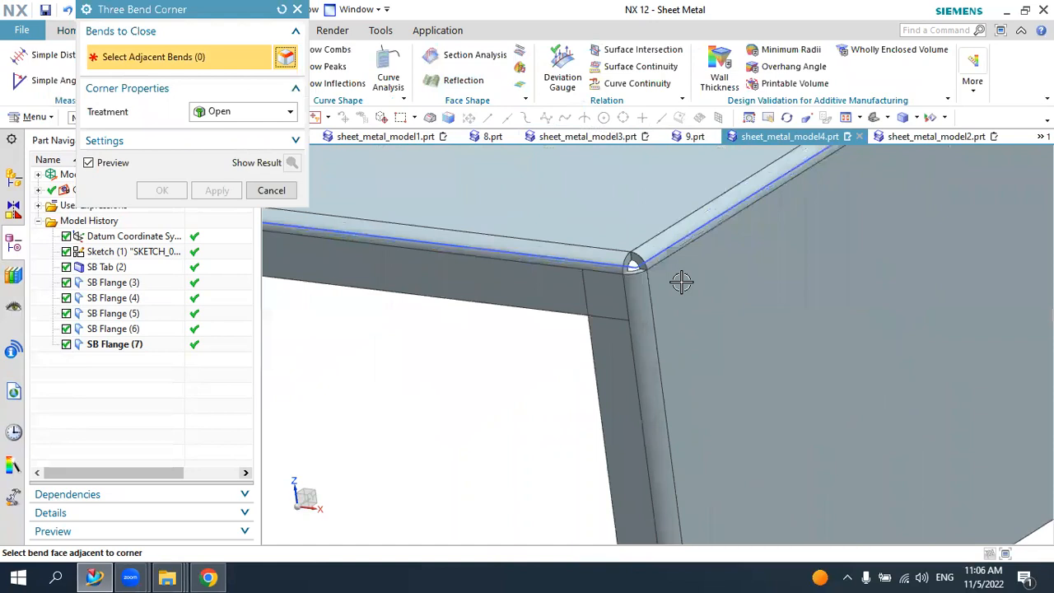
left_click(623, 292)
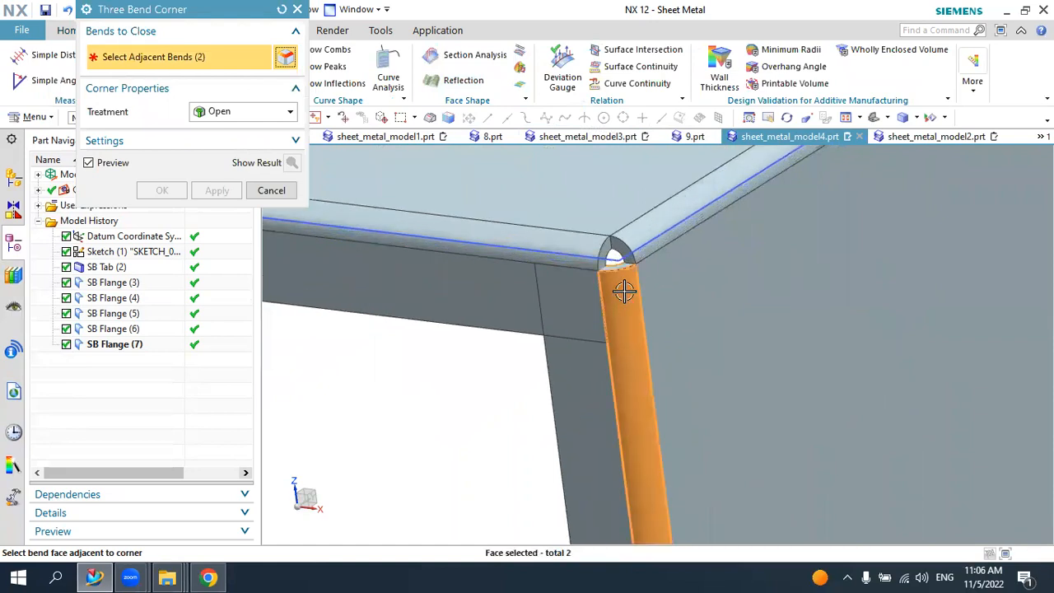
left_click(649, 233)
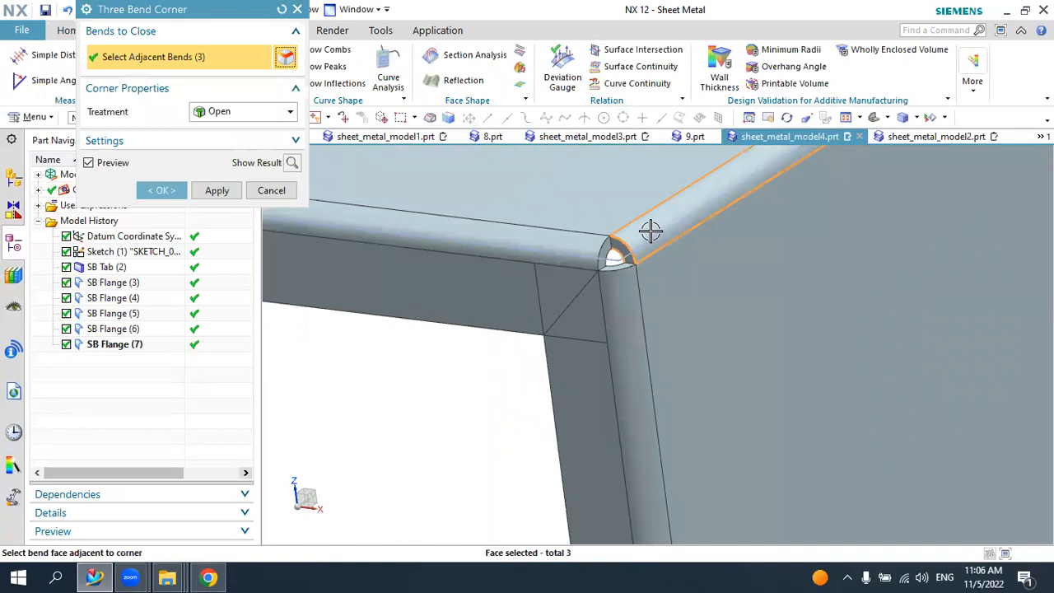
- Preview the Closed, Circular Cutout, U Cutout and V Cutout treatments on the +X front corner
left_click(230, 115)
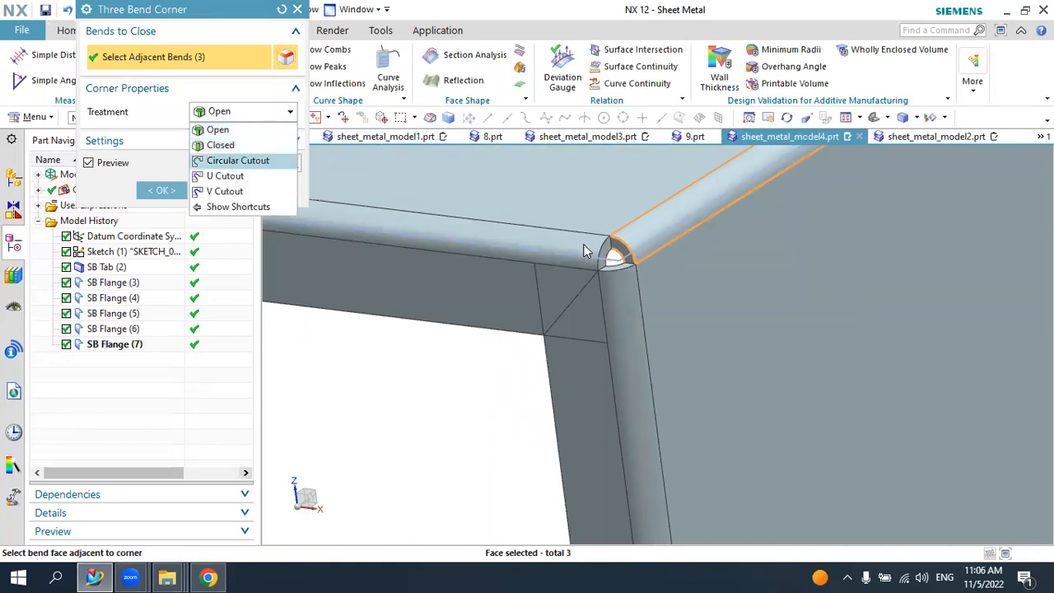
left_click(221, 146)
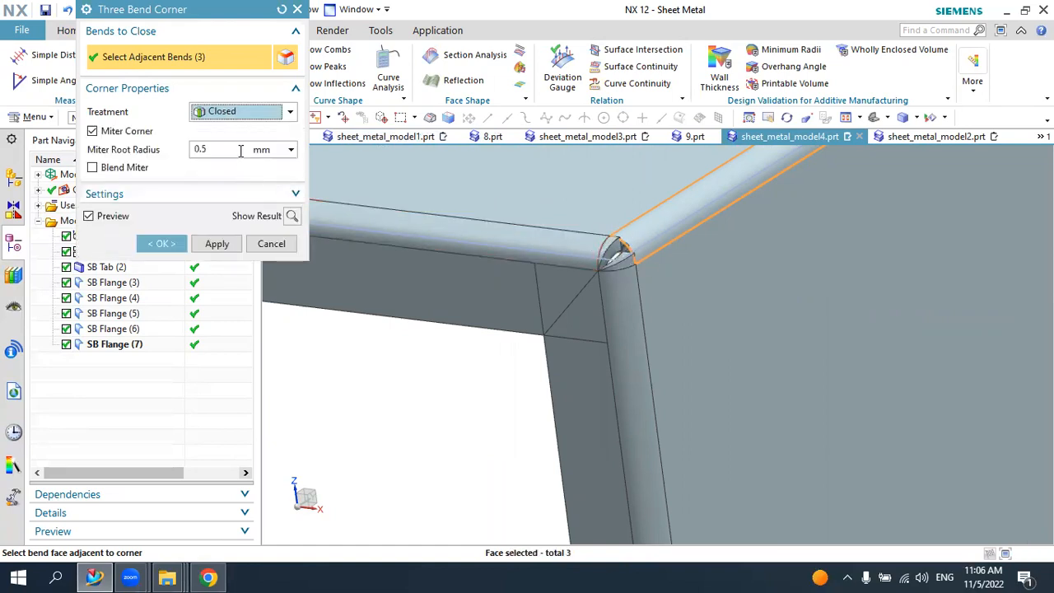
left_click(234, 112)
left_click(237, 160)
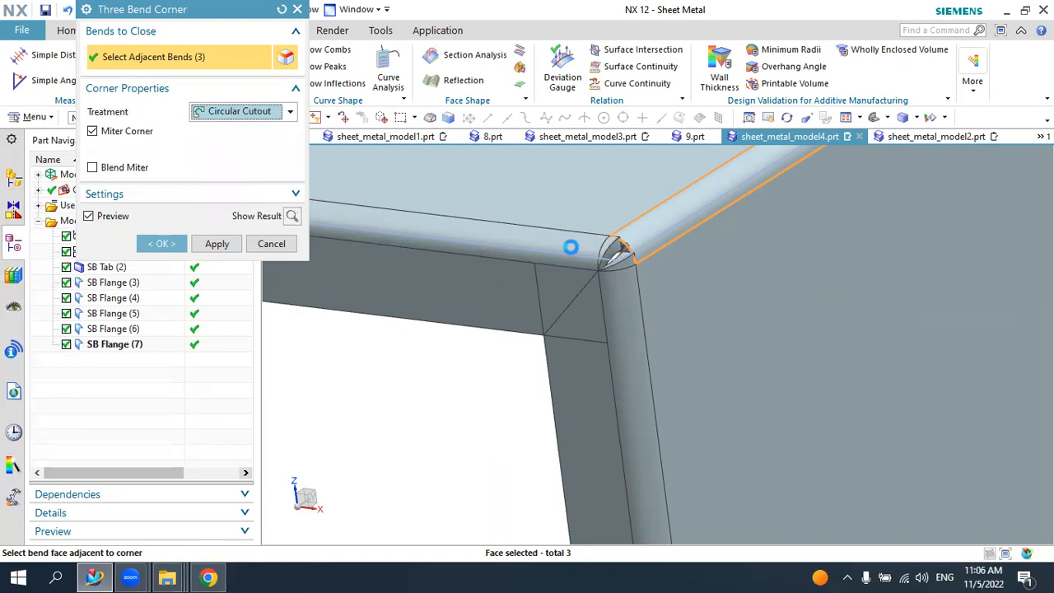
left_click(259, 115)
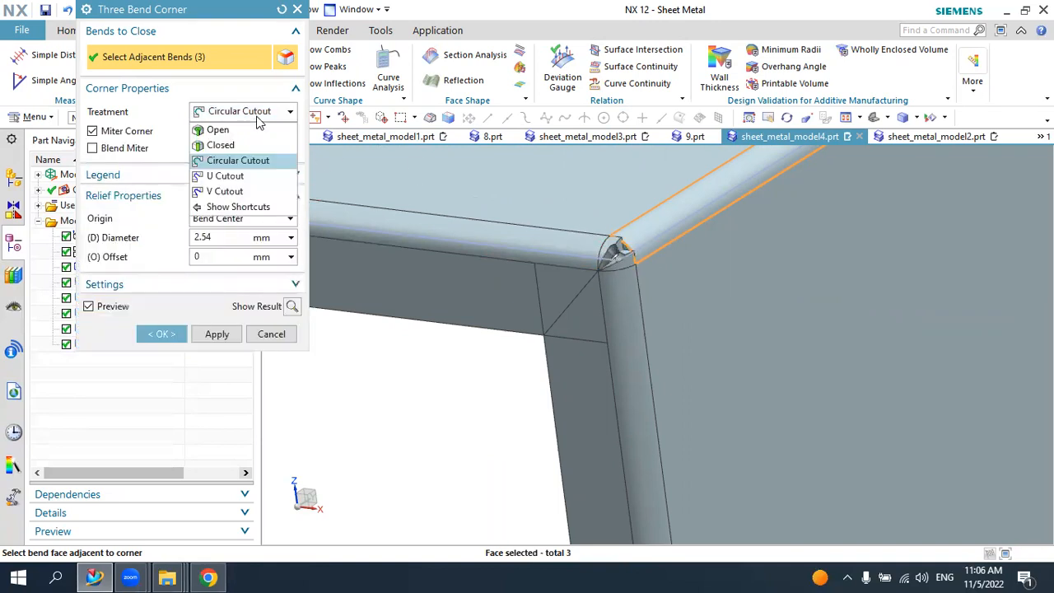
left_click(224, 176)
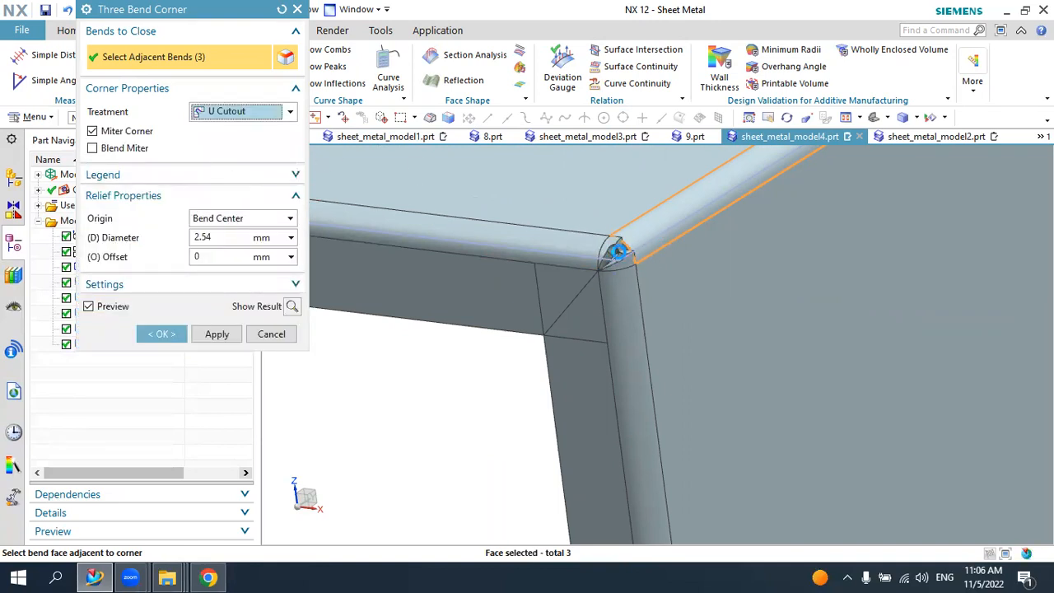
left_click(216, 121)
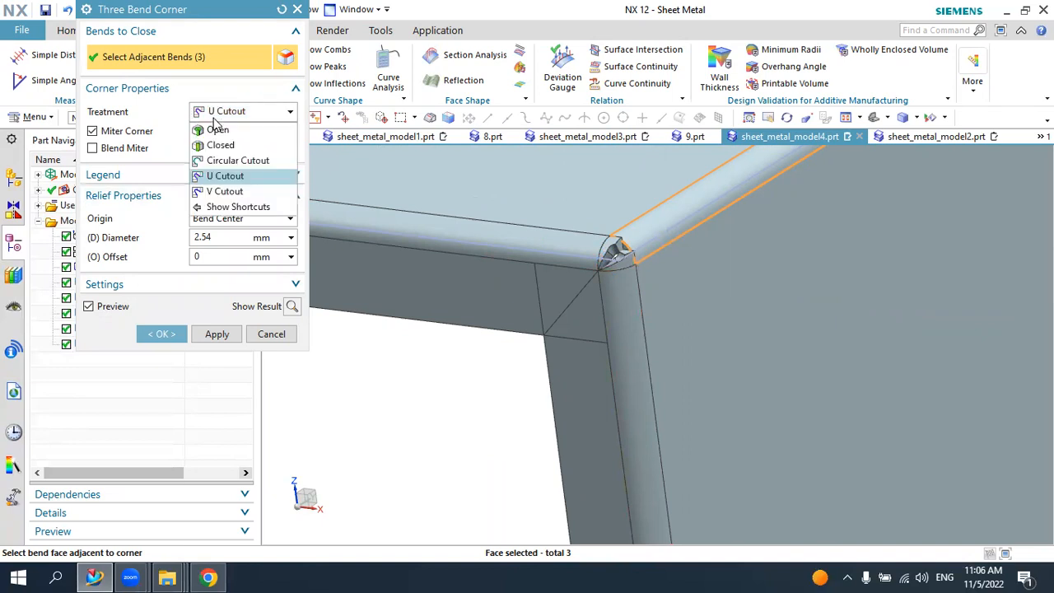
left_click(239, 190)
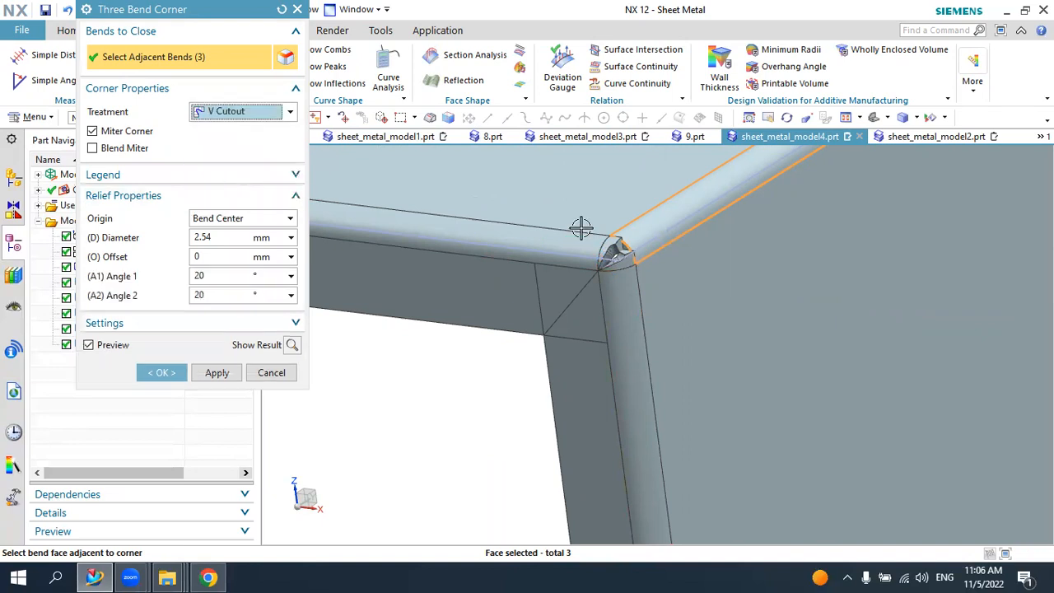
- Create the +X Three Bend Corner with the Open treatment
left_click(201, 113)
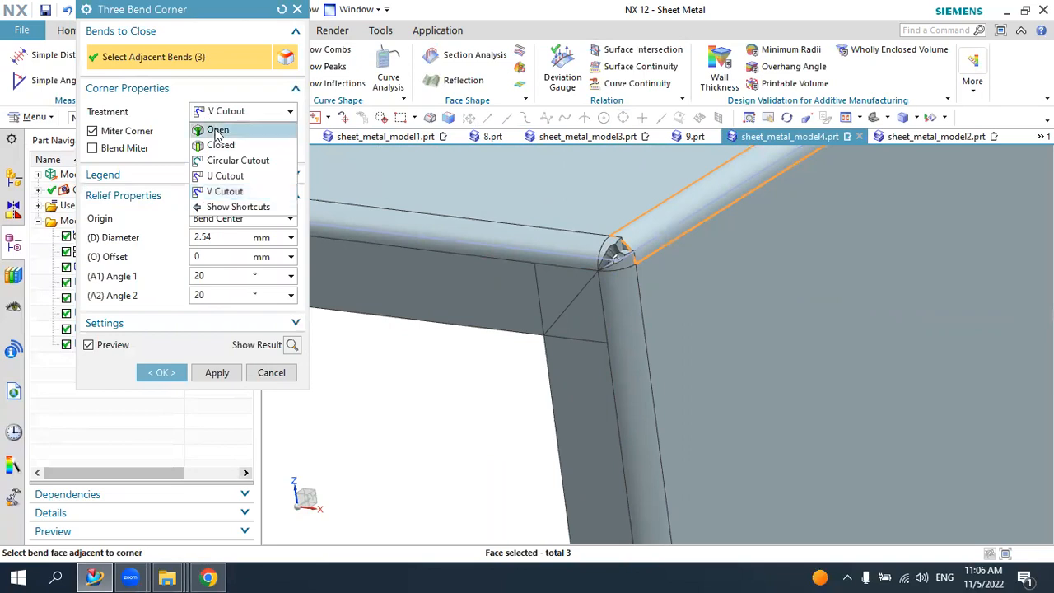
left_click(218, 131)
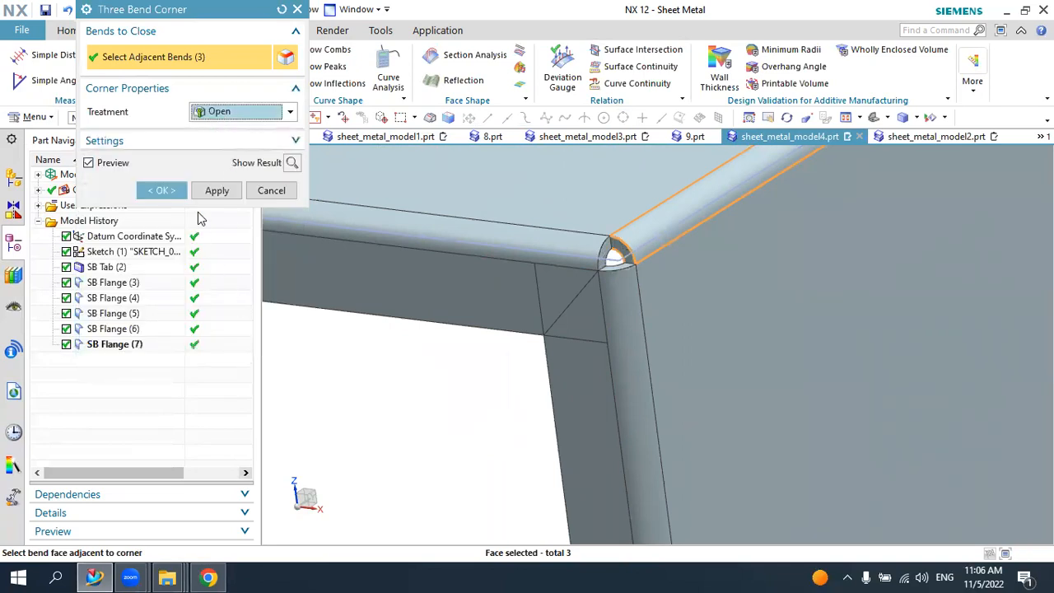
left_click(217, 191)
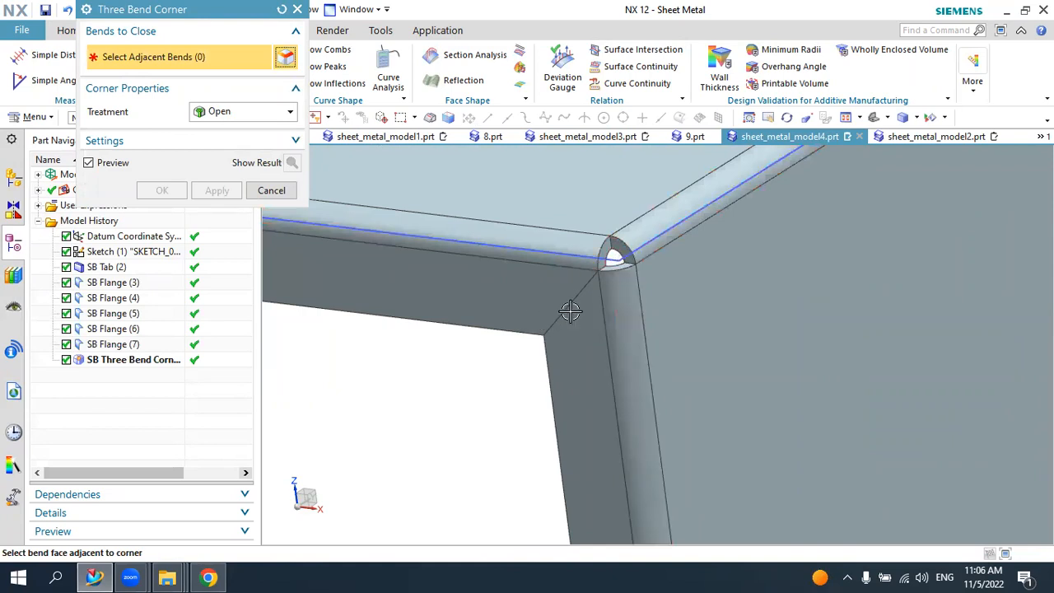
- Add a matching Three Bend Corner with Open treatment at the front upper corner on the -X side and close the command
scroll(570, 311, "down", 6)
middle_click_drag(659, 283, 626, 294)
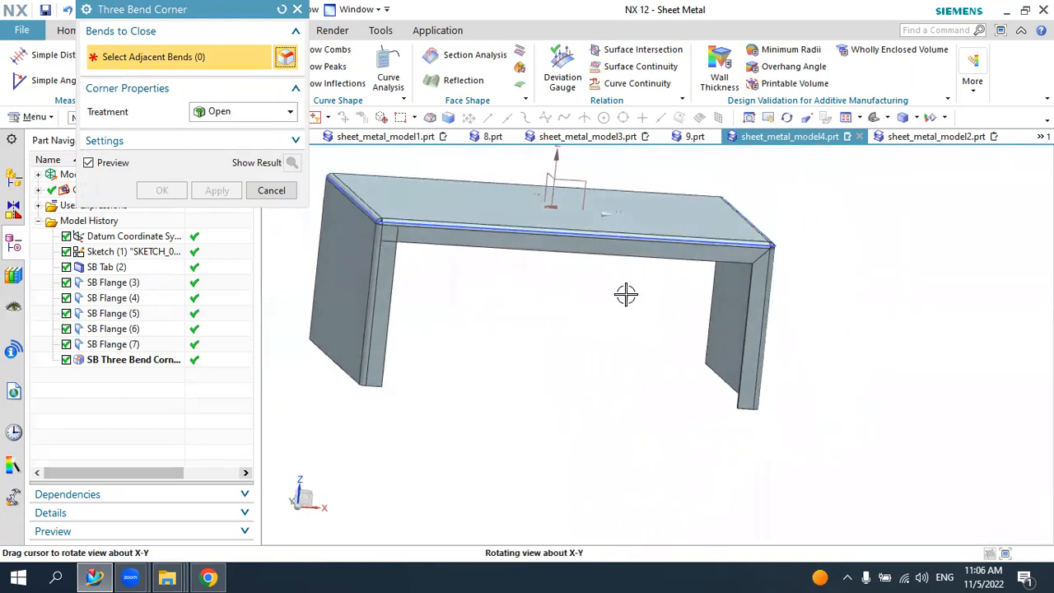
scroll(382, 214, "up", 5)
scroll(536, 240, "down", 5)
scroll(442, 229, "up", 6)
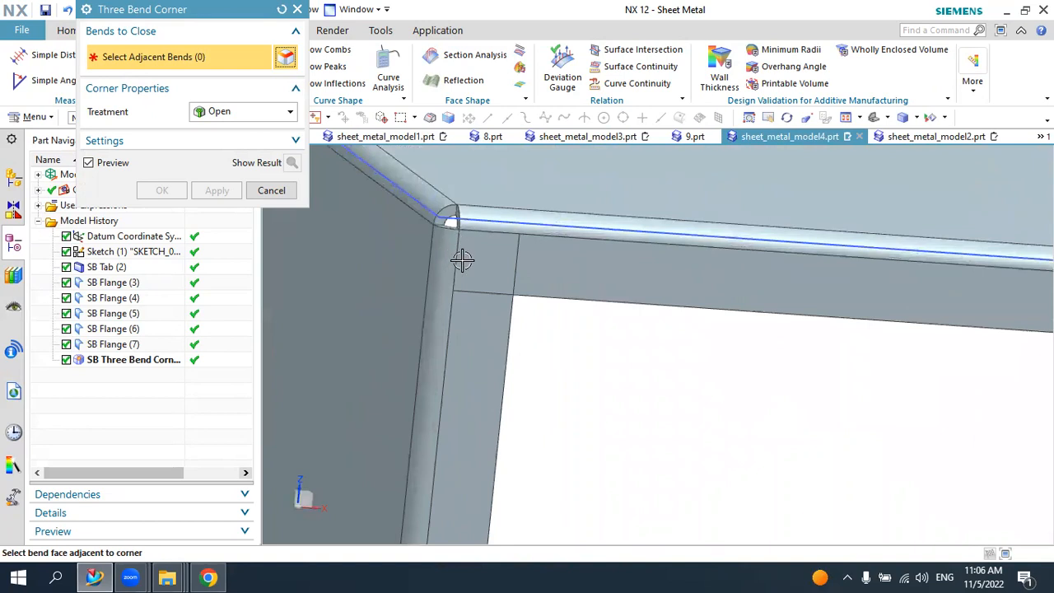
left_click(436, 242)
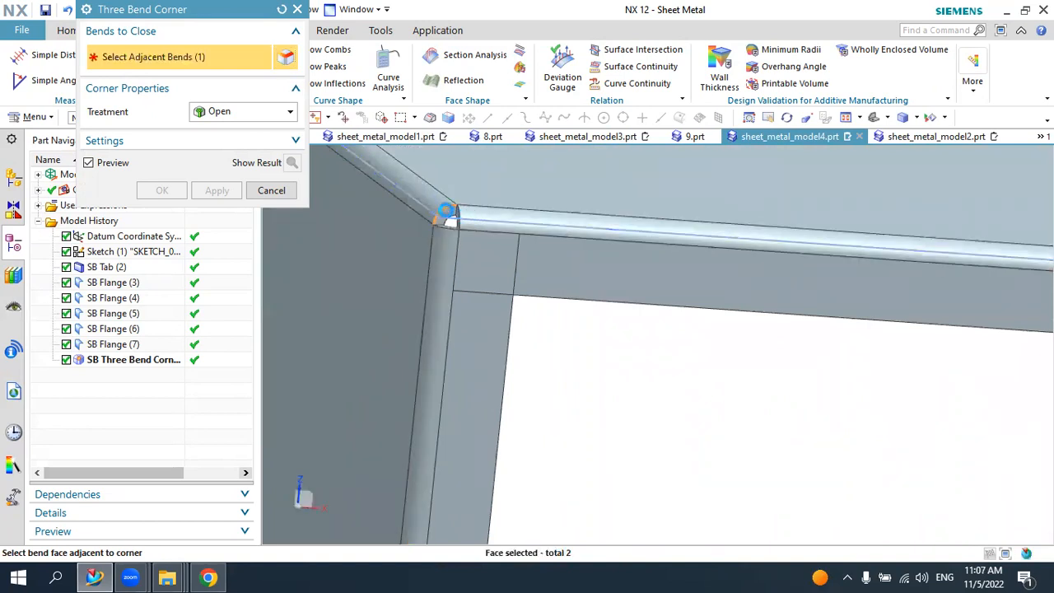
left_click(427, 200)
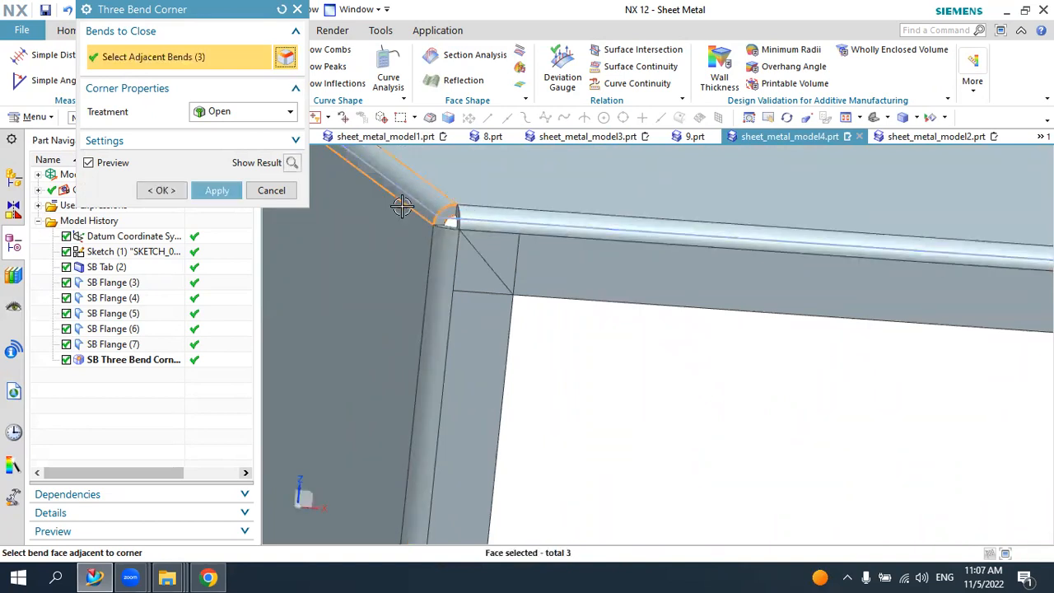
left_click(207, 190)
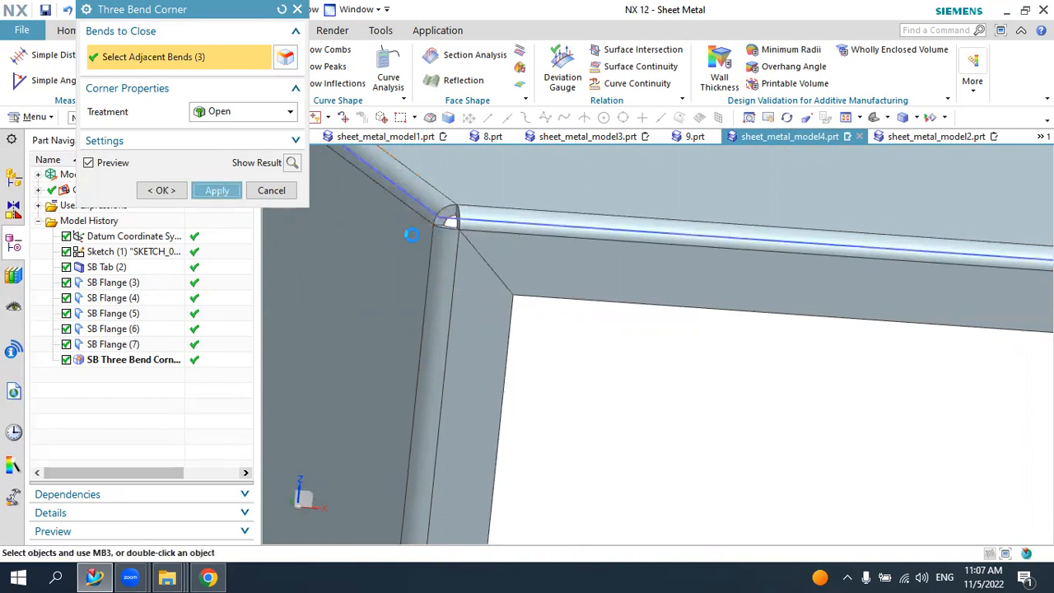
scroll(412, 235, "down", 5)
middle_click_drag(626, 302, 571, 294)
left_click(271, 194)
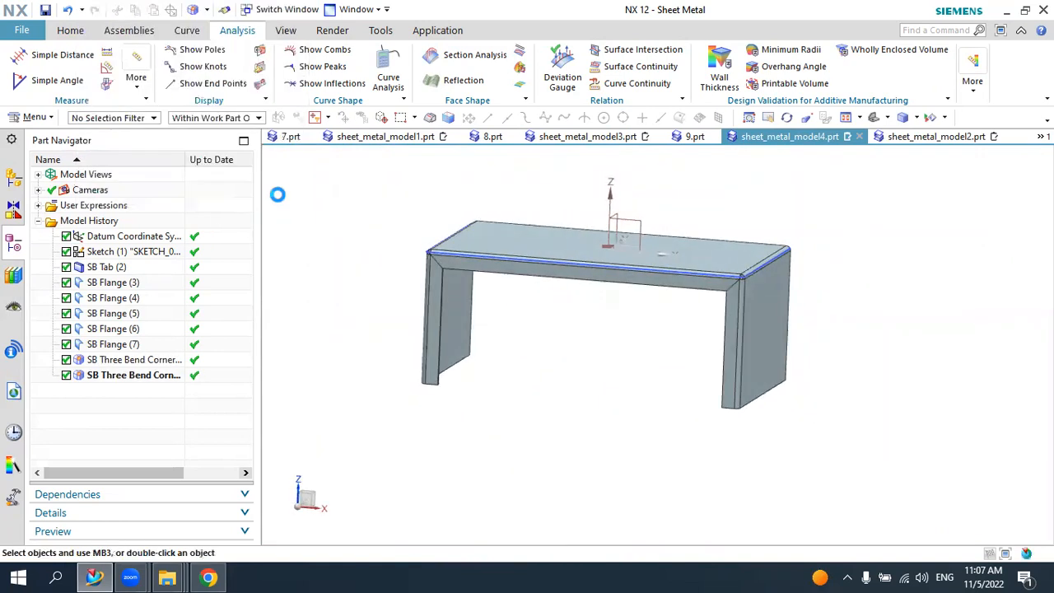
- Create a sketch on the outer face of the -X side wall
left_click(67, 33)
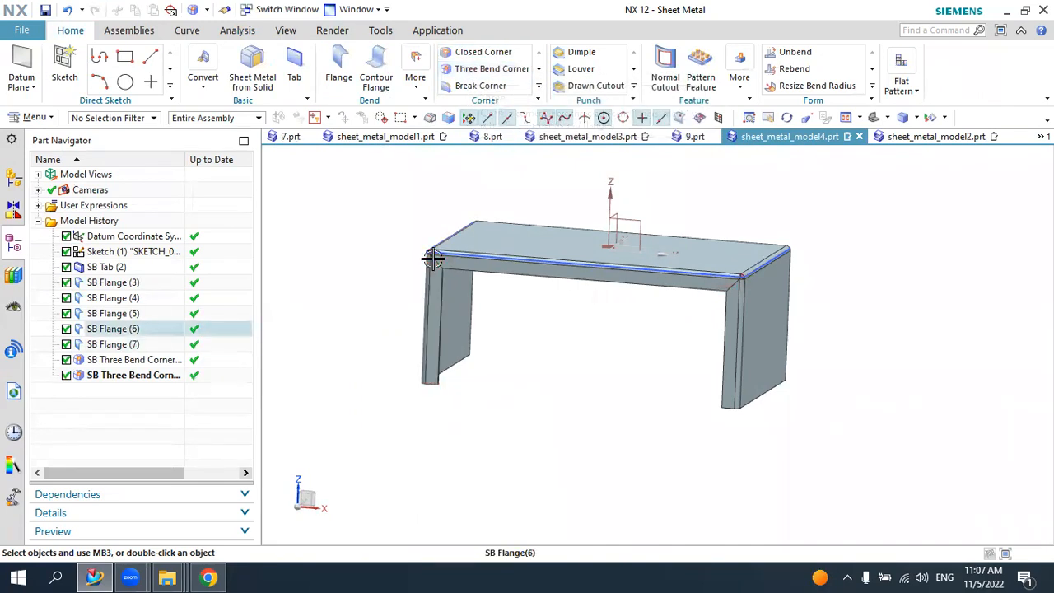
middle_click_drag(439, 268, 517, 281)
scroll(517, 281, "up", 2)
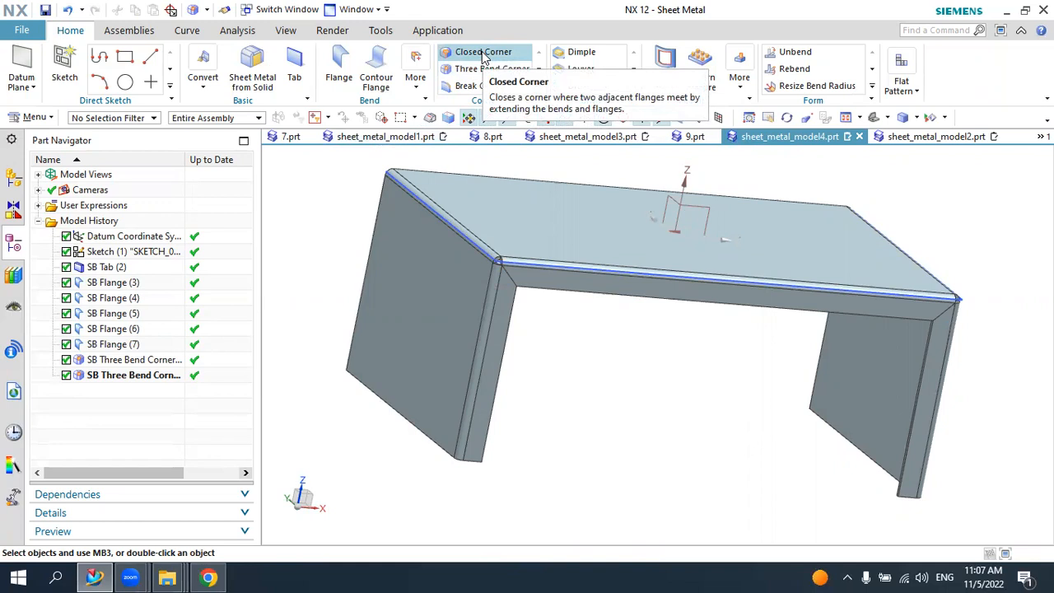
scroll(599, 206, "down", 2)
middle_click_drag(718, 280, 678, 272)
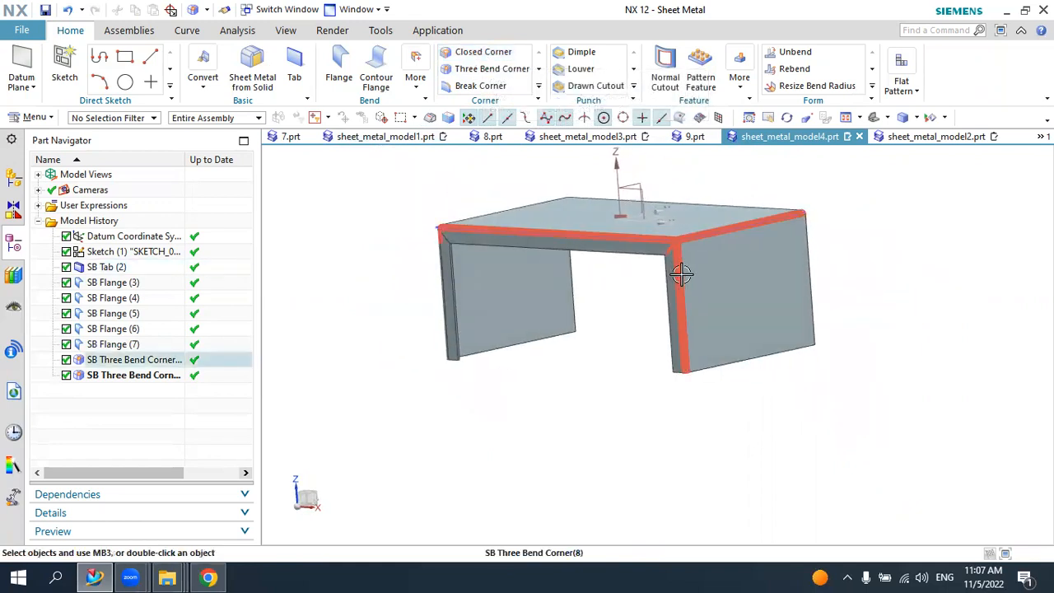
middle_click_drag(574, 332, 650, 333)
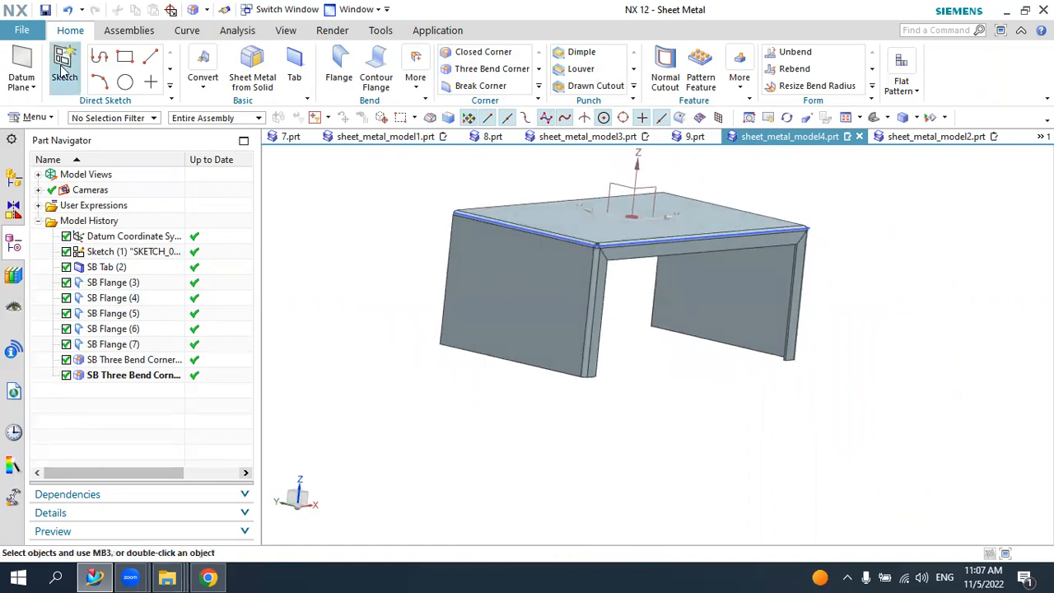
left_click(492, 288)
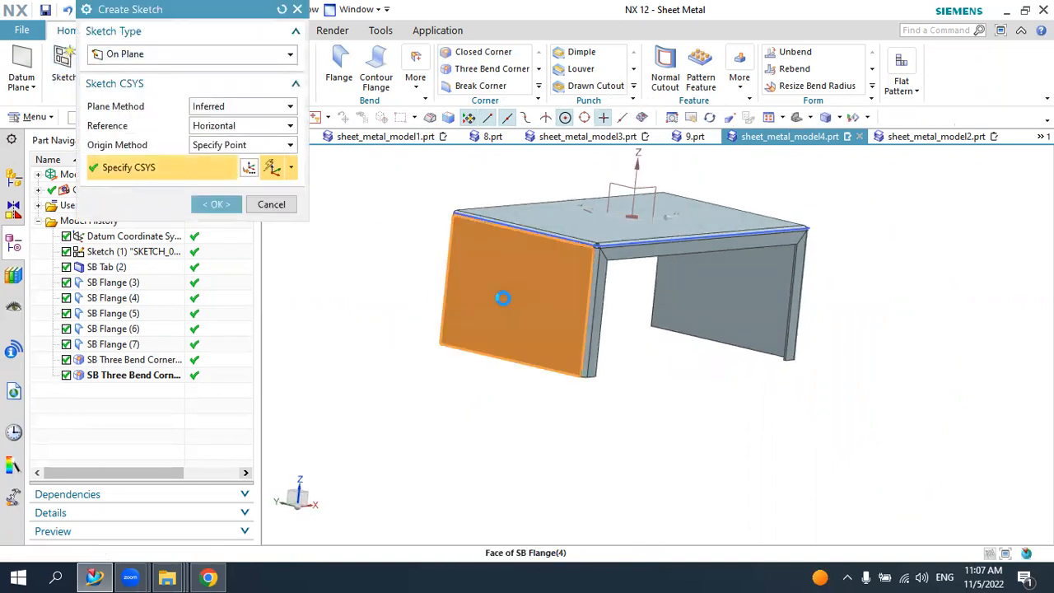
left_click(234, 206)
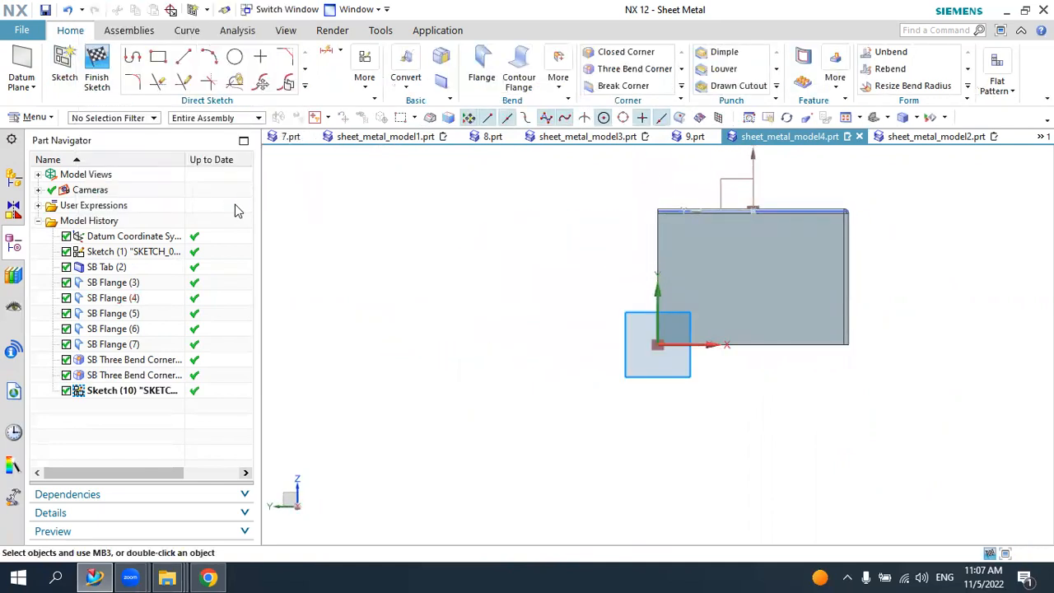
- Draw a closed trapezoid from the wall's rear edge past its lower edge, with a base about 225 mm and front slant about 150 mm
left_click(131, 56)
scroll(847, 324, "up", 3)
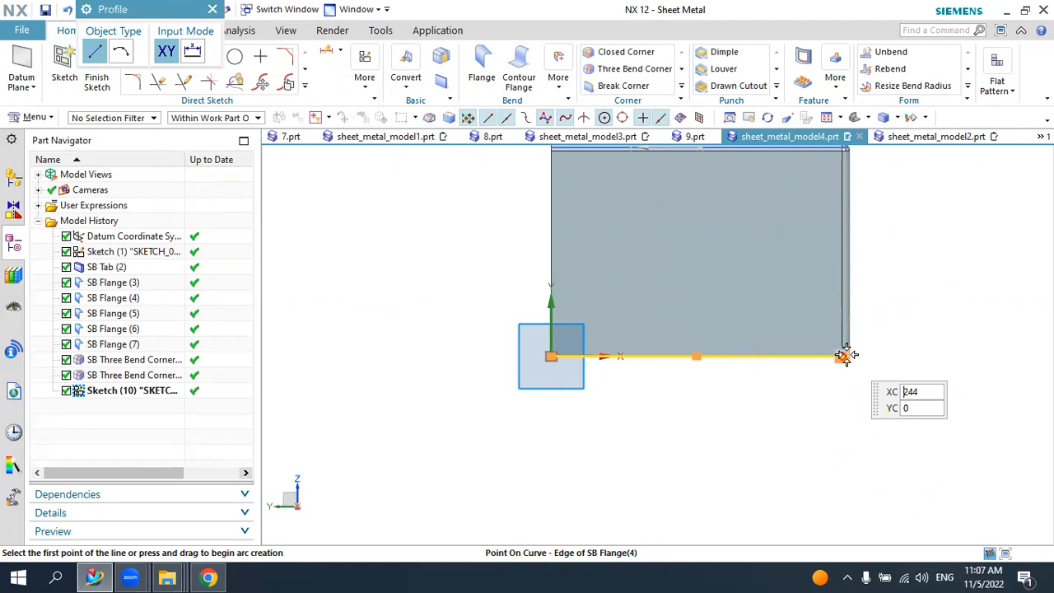
scroll(847, 354, "up", 3)
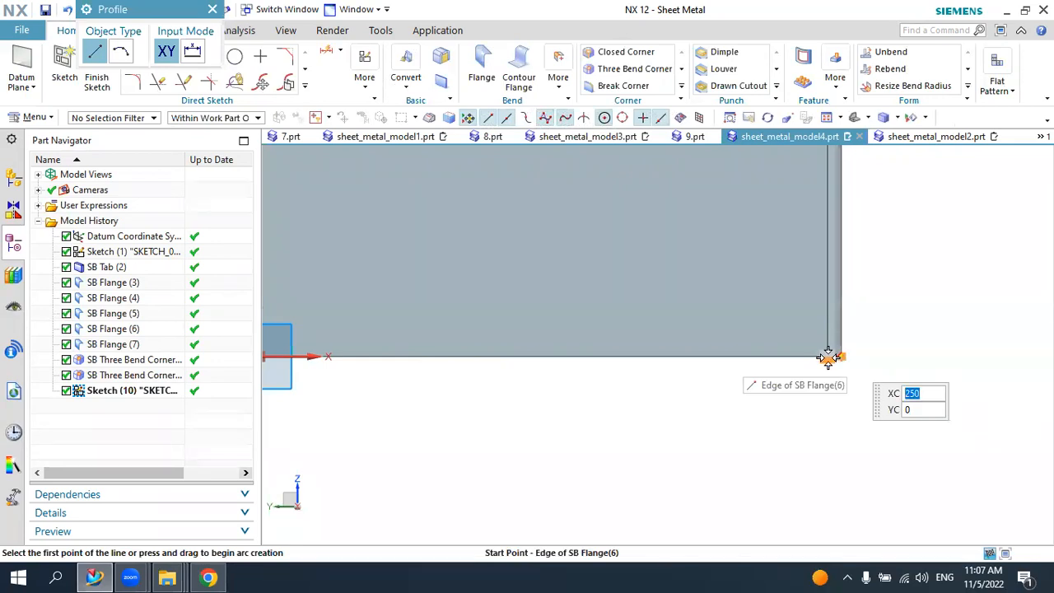
scroll(828, 356, "down", 3)
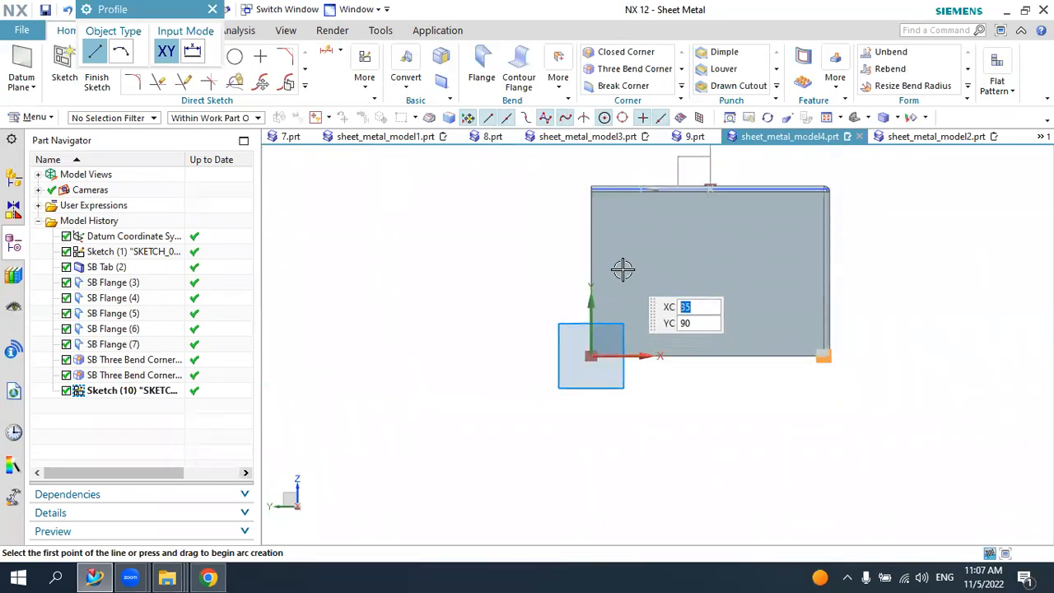
scroll(856, 342, "up", 2)
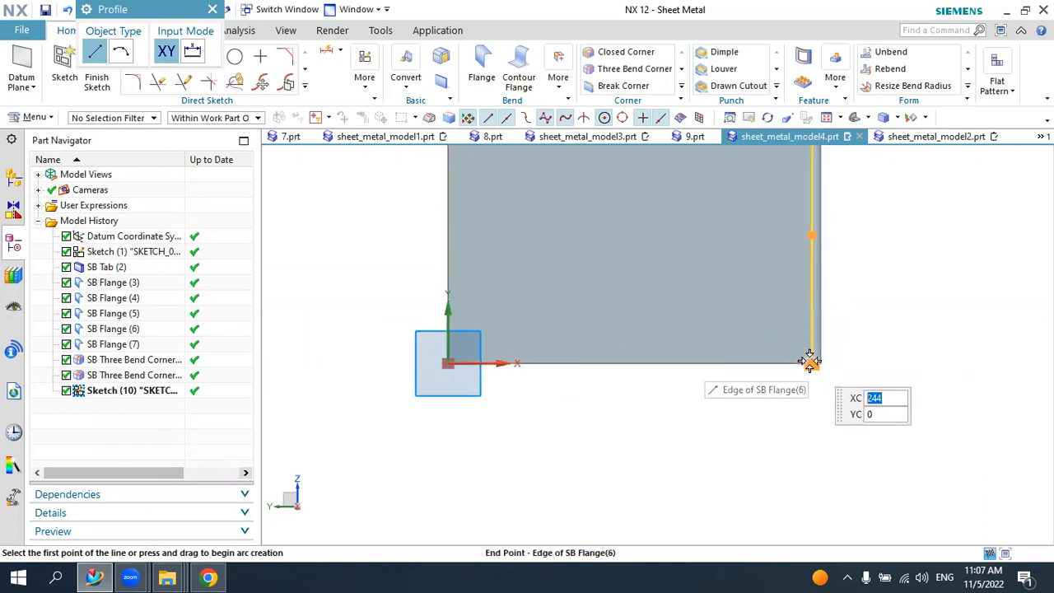
left_click(449, 204)
left_click(582, 205)
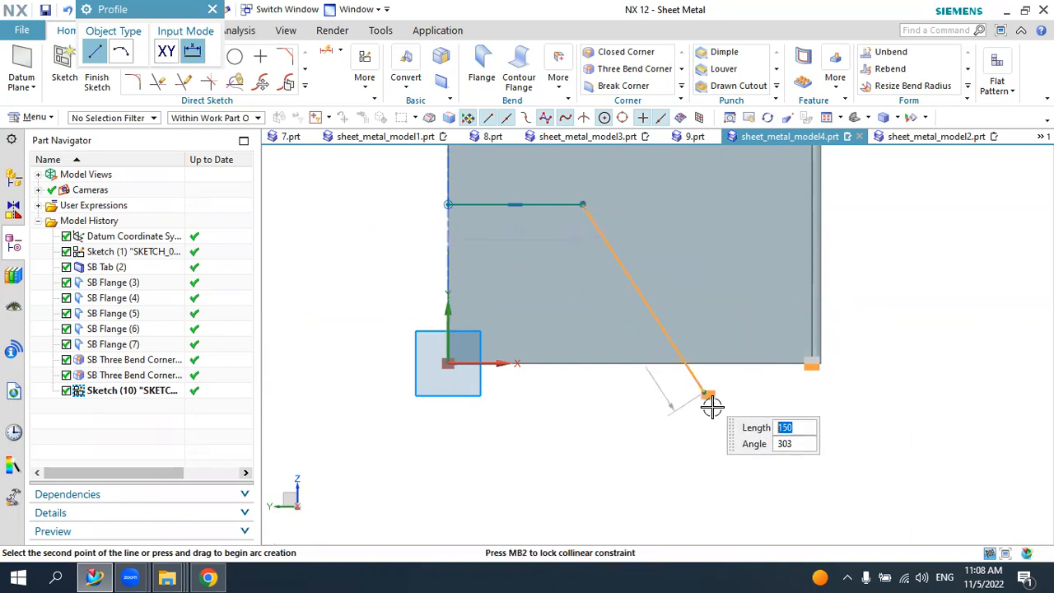
left_click(703, 391)
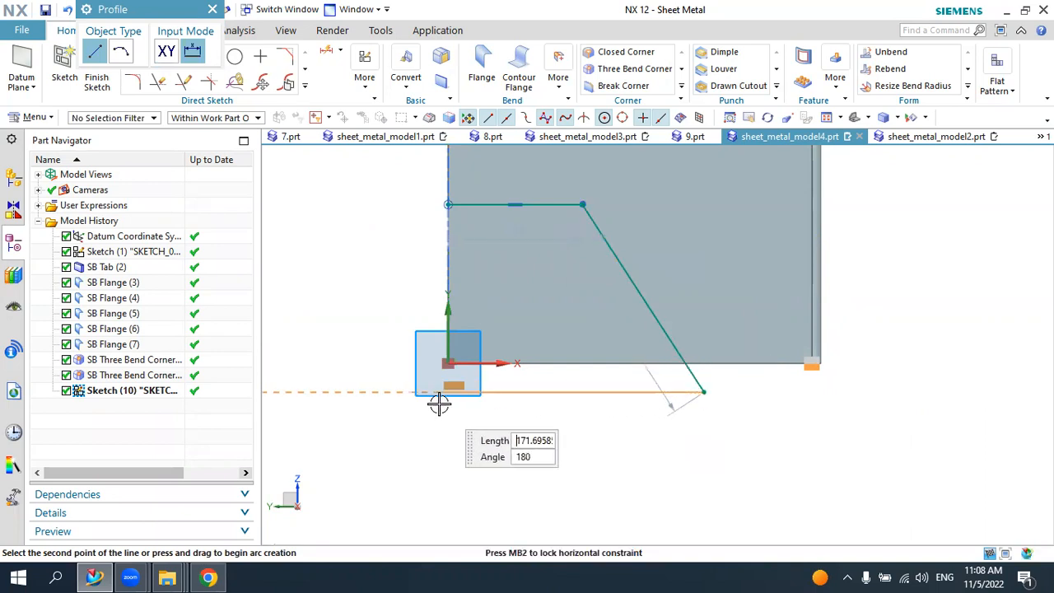
left_click(368, 393)
left_click(445, 205)
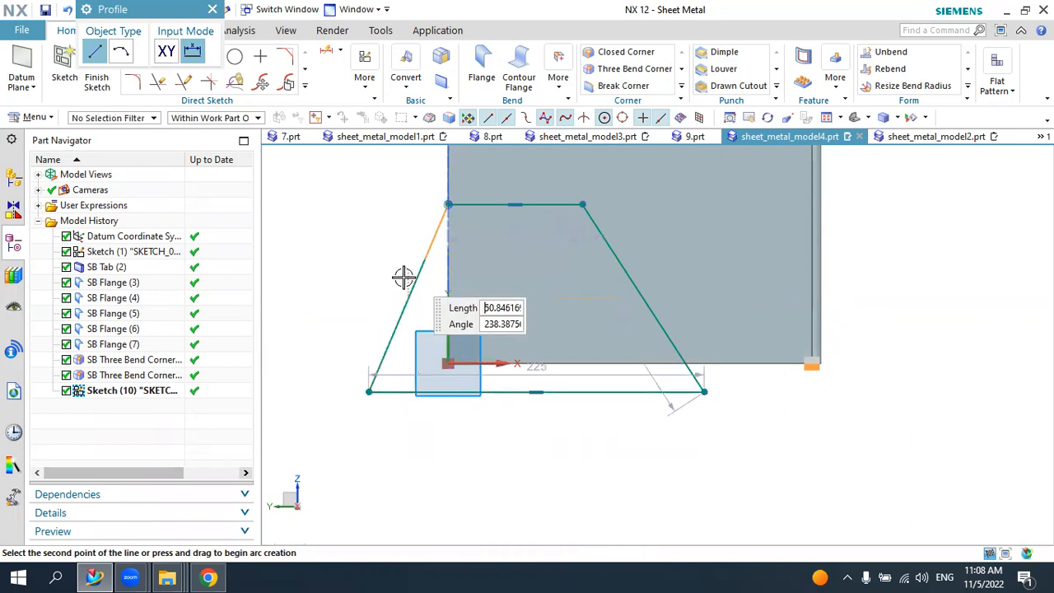
- End the Profile command and finish the trapezoid sketch on the side wall
scroll(403, 277, "down", 2)
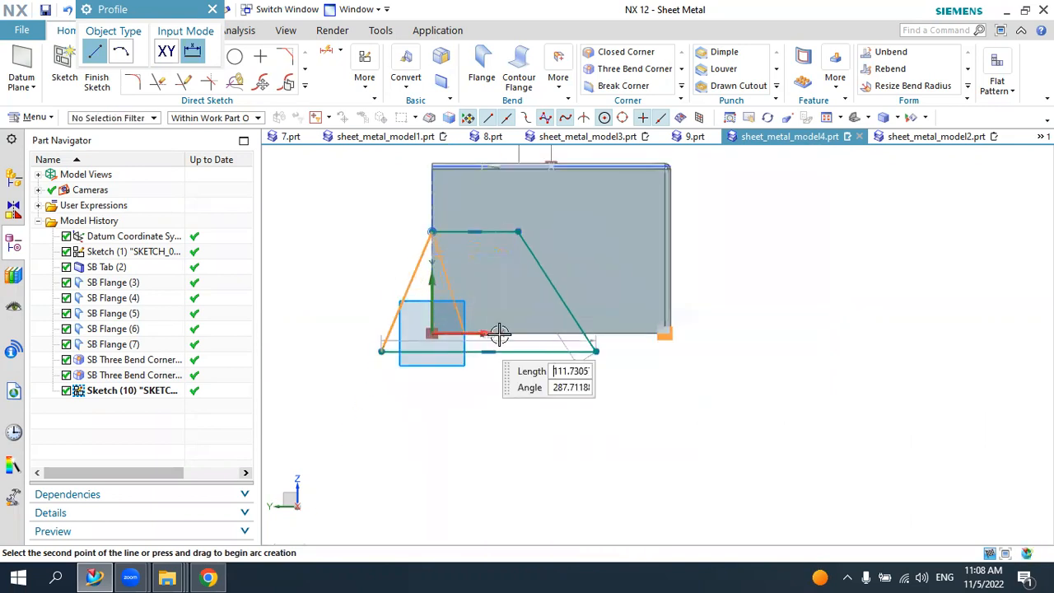
left_click(214, 9)
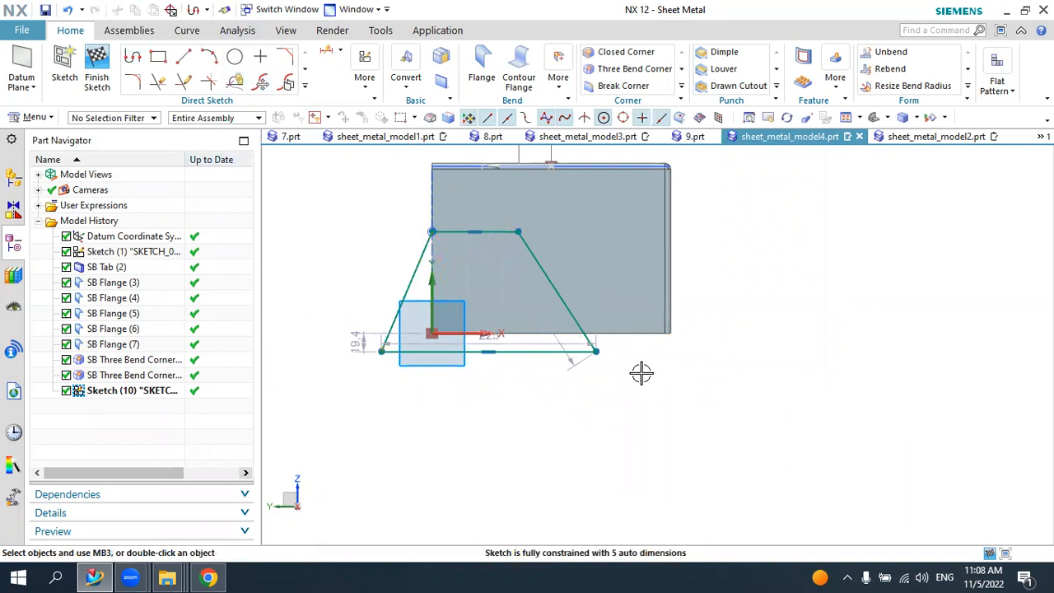
left_click(97, 70)
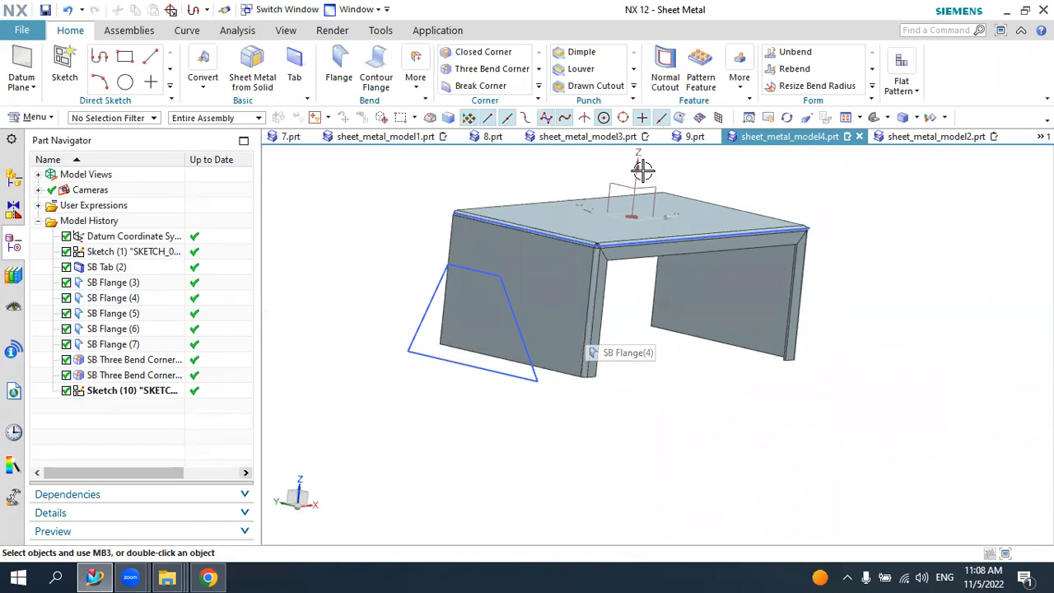
- Create a Normal Cutout by Thickness from the trapezoid, extending its depth from the -X side wall past the +X side wall
left_click(665, 76)
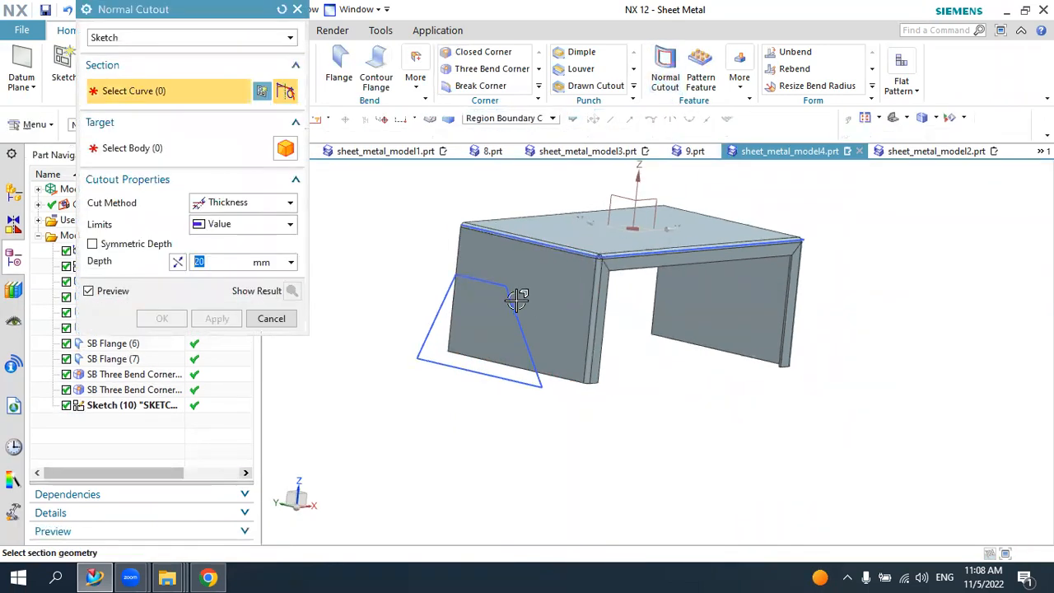
left_click(492, 288)
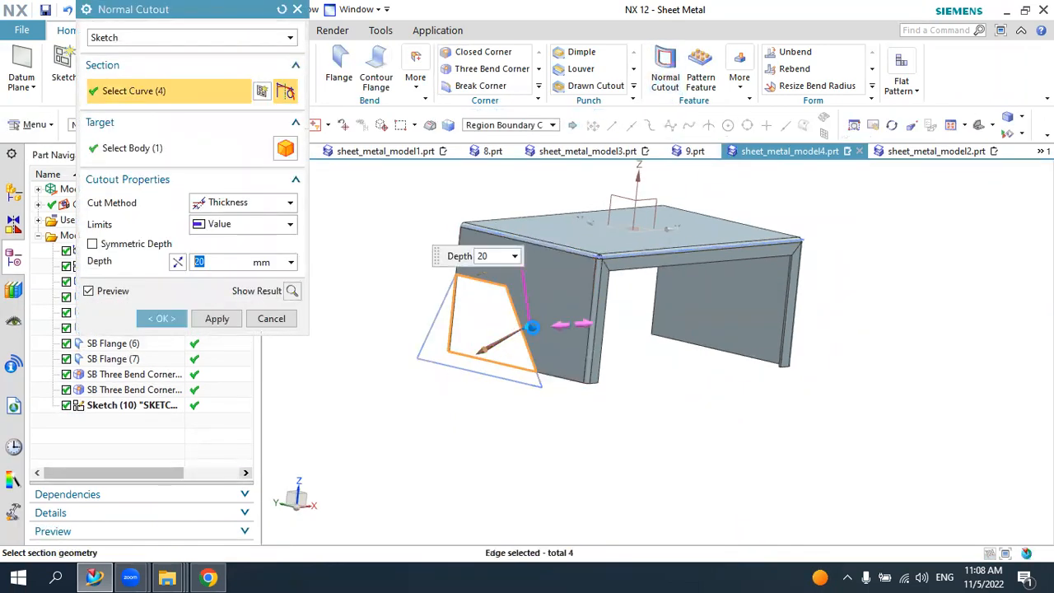
left_click_drag(531, 327, 737, 272)
mouse_move(714, 370)
middle_mouse_down()
mouse_move(607, 349)
mouse_move(728, 369)
mouse_move(699, 368)
middle_mouse_up()
left_click(183, 319)
- Hide the trapezoid sketch used for the side-wall cutout
middle_click_drag(588, 365, 534, 336)
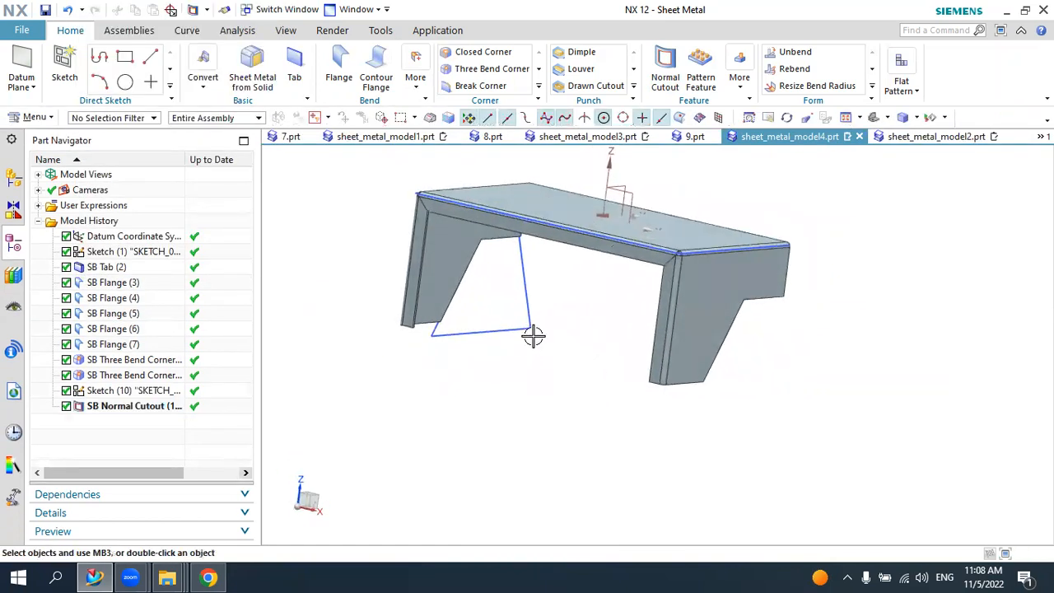
left_click(530, 331)
left_click(655, 306)
- Try a single Flange, 20 mm long at 90°, on the lower, slanted and rear horizontal edges of the -X side wall
middle_click_drag(537, 374, 502, 363)
left_click(339, 66)
scroll(442, 338, "up", 3)
left_click(426, 316)
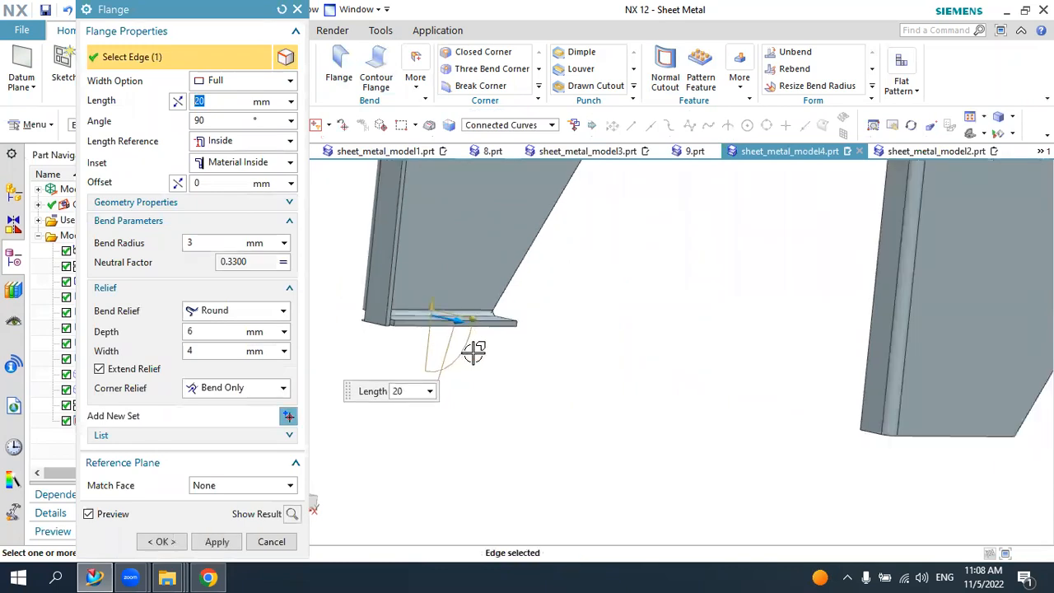
middle_click_drag(490, 364, 506, 263)
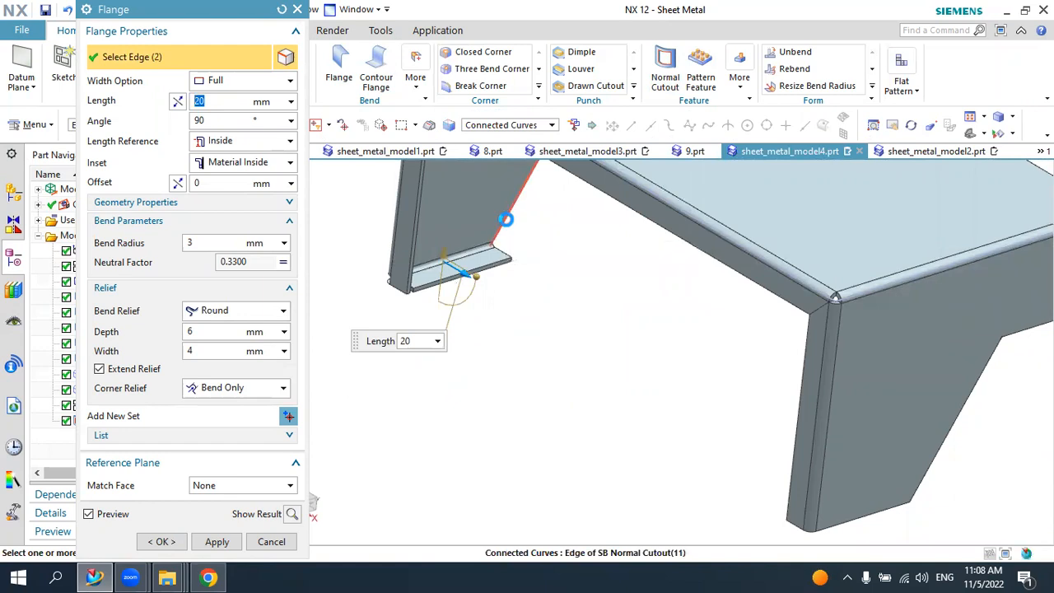
left_click(507, 218)
middle_click_drag(525, 297, 577, 264)
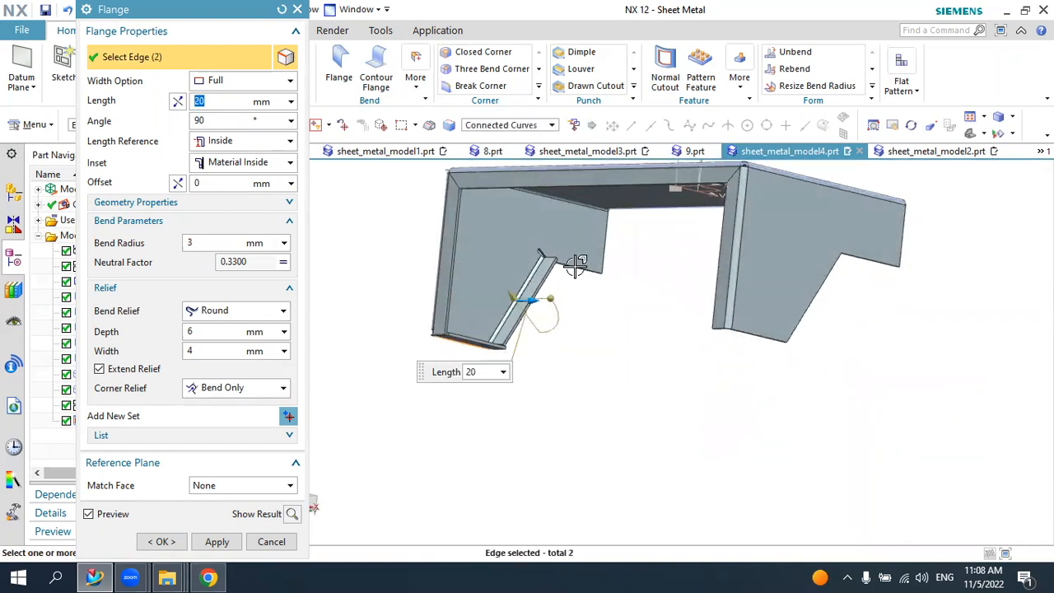
left_click(577, 266)
middle_click_drag(608, 357, 720, 362)
left_click(225, 543)
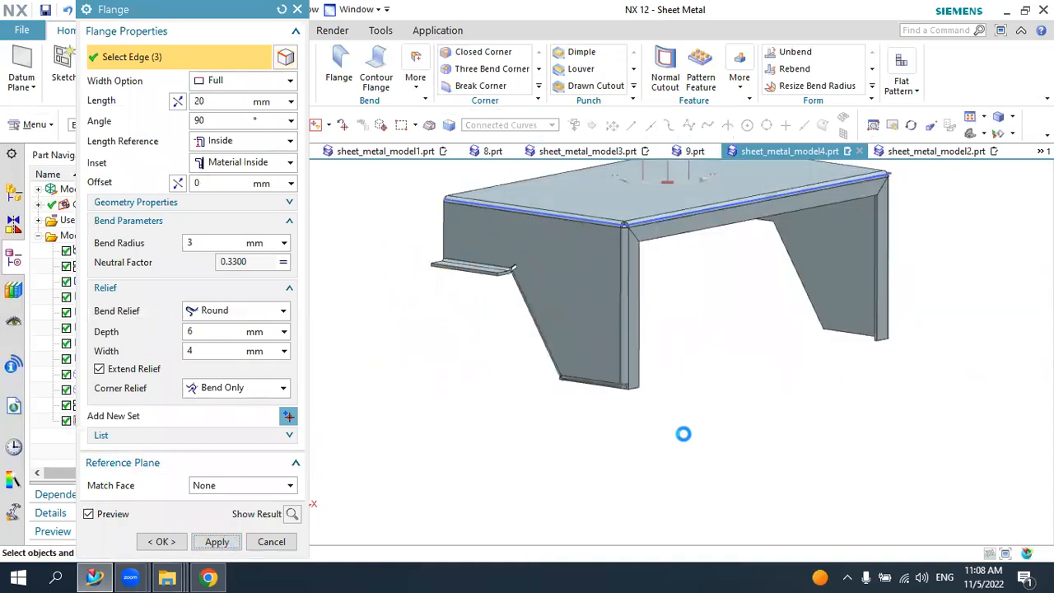
middle_click_drag(592, 310, 447, 288)
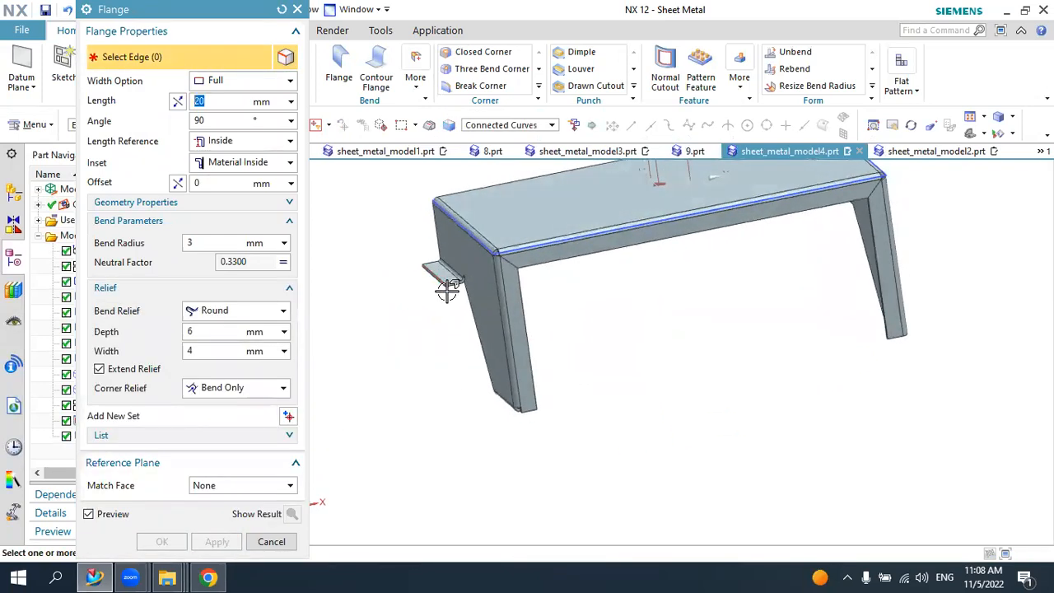
- Close the Flange command and delete the three-edge flange feature on the -X side wall
left_click(271, 541)
left_click(124, 423)
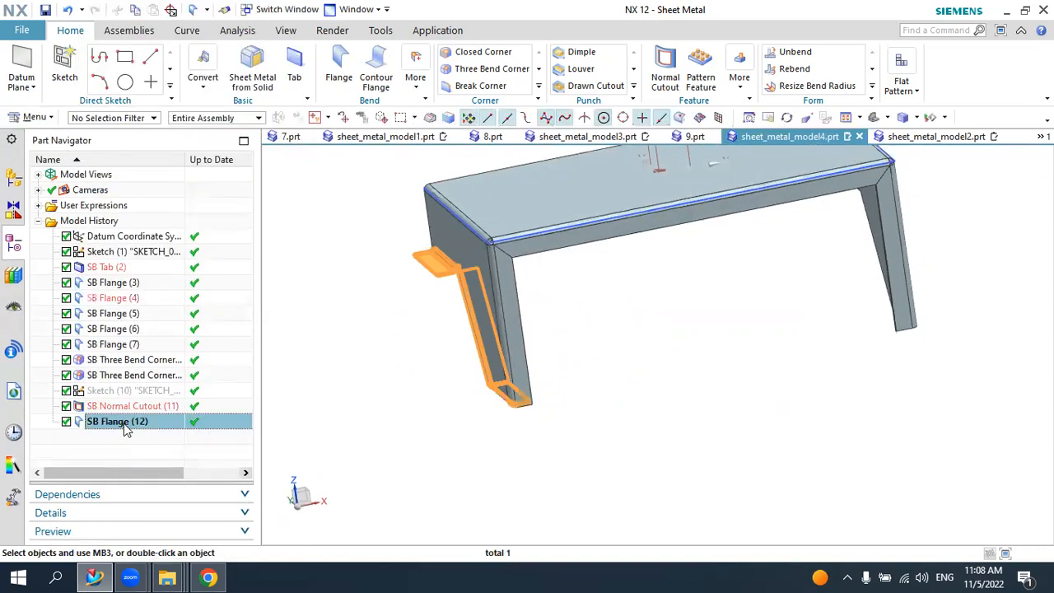
right_click(125, 427)
left_click(571, 349)
- Add a 20 mm Flange at 90° along the lower and slanted edges of the -X side wall
middle_click_drag(572, 348, 527, 344)
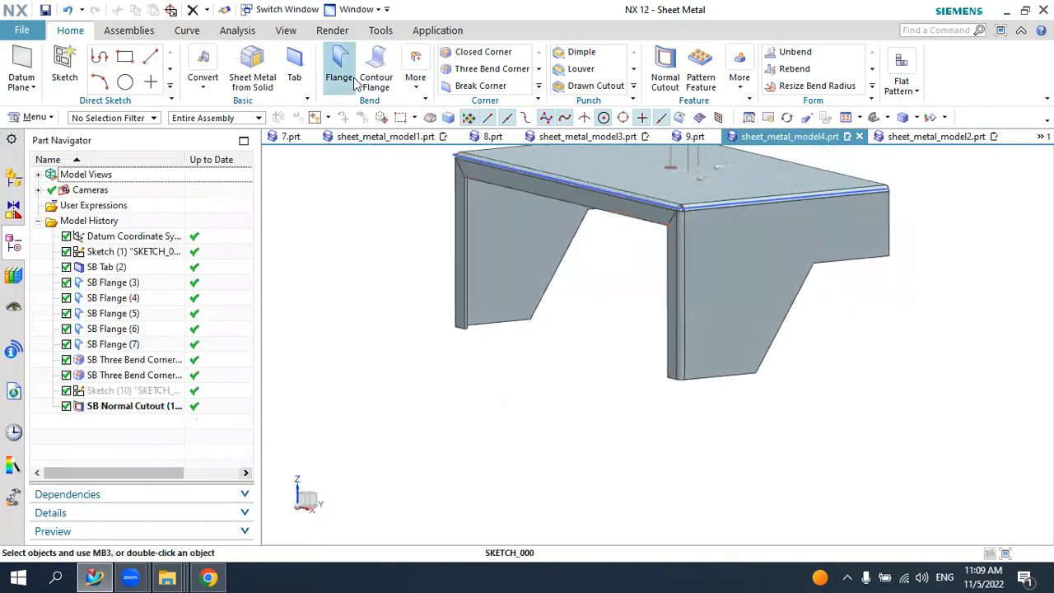
scroll(488, 318, "up", 3)
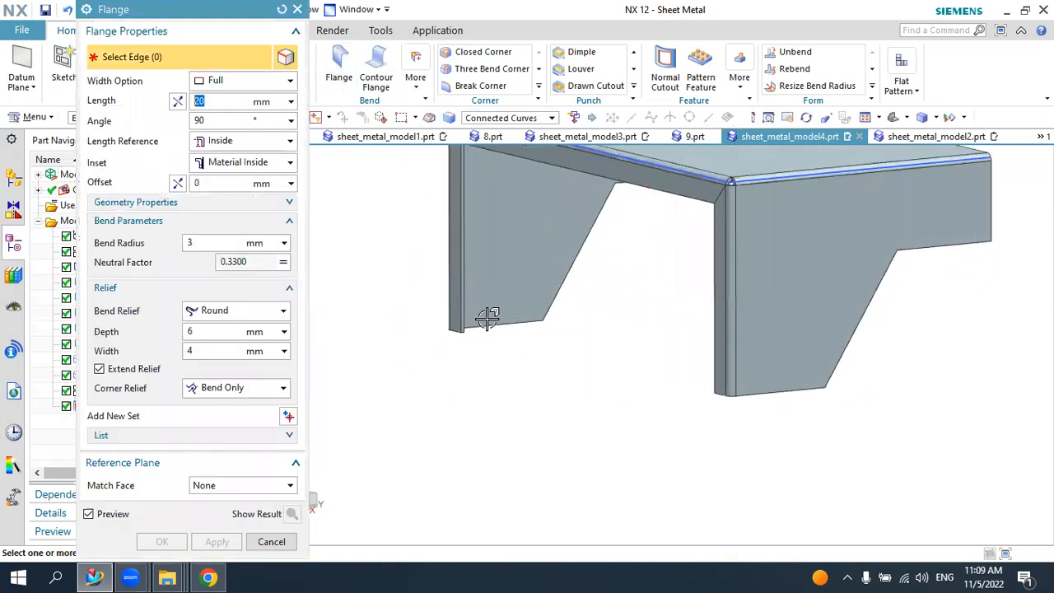
left_click(497, 333)
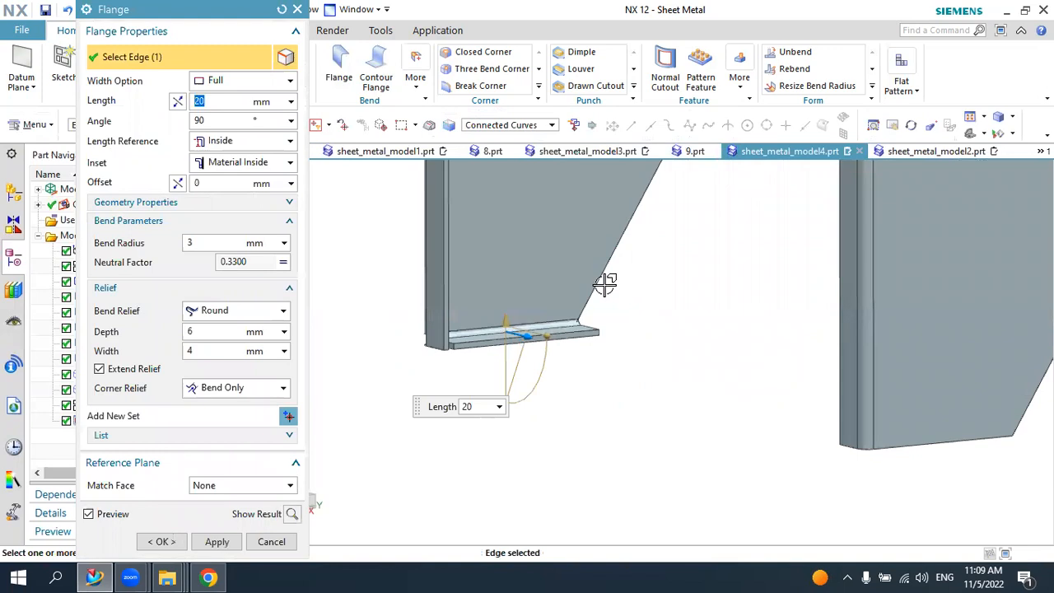
left_click(599, 278)
scroll(593, 288, "down", 3)
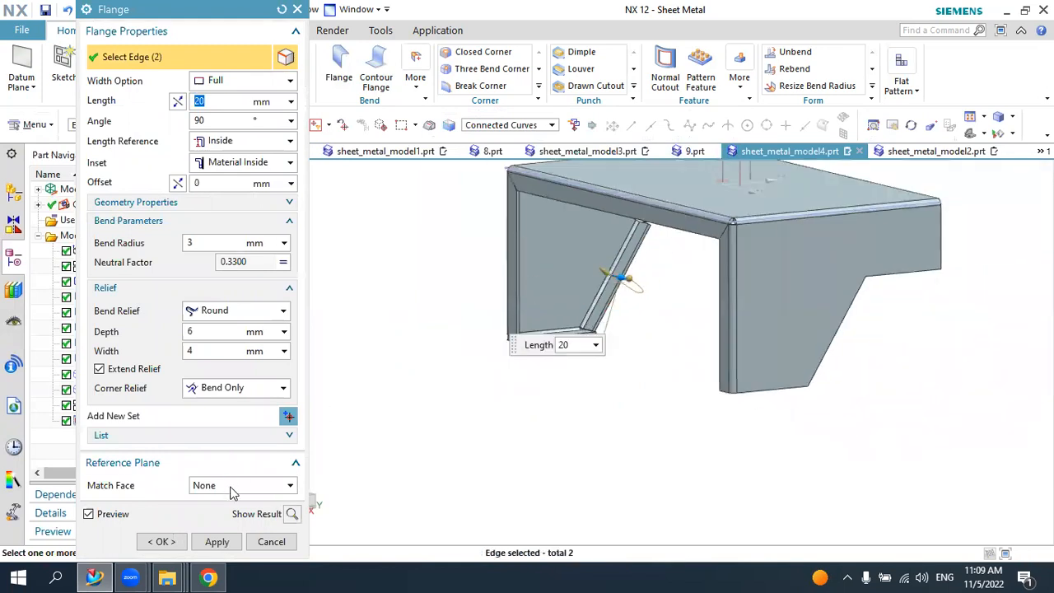
left_click(217, 542)
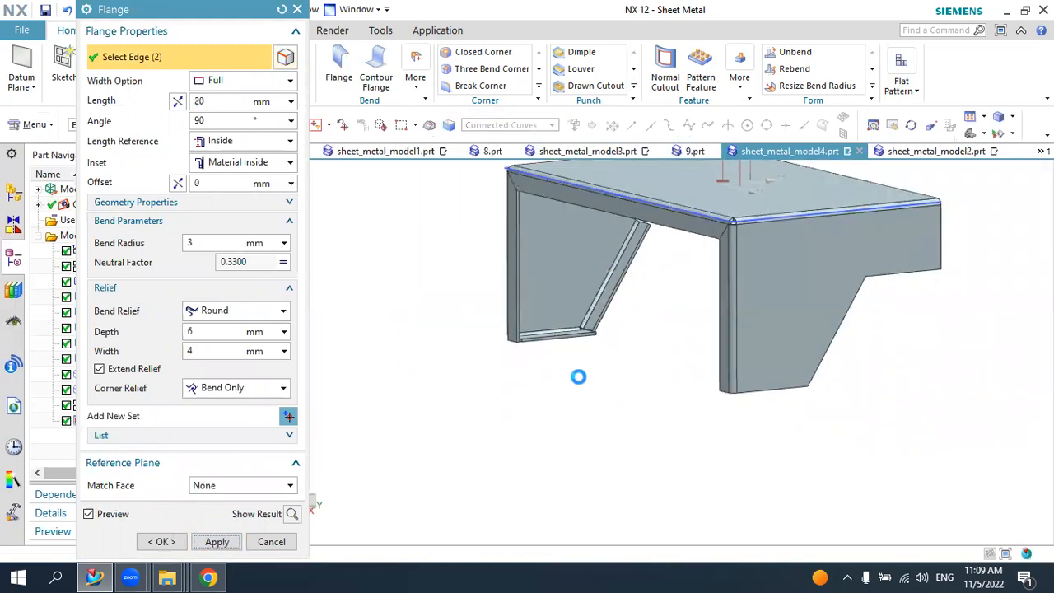
- Add a 20 mm flange on the rear horizontal cut edge of the -X side wall, reversing its direction to point inward
middle_click_drag(588, 358, 595, 357)
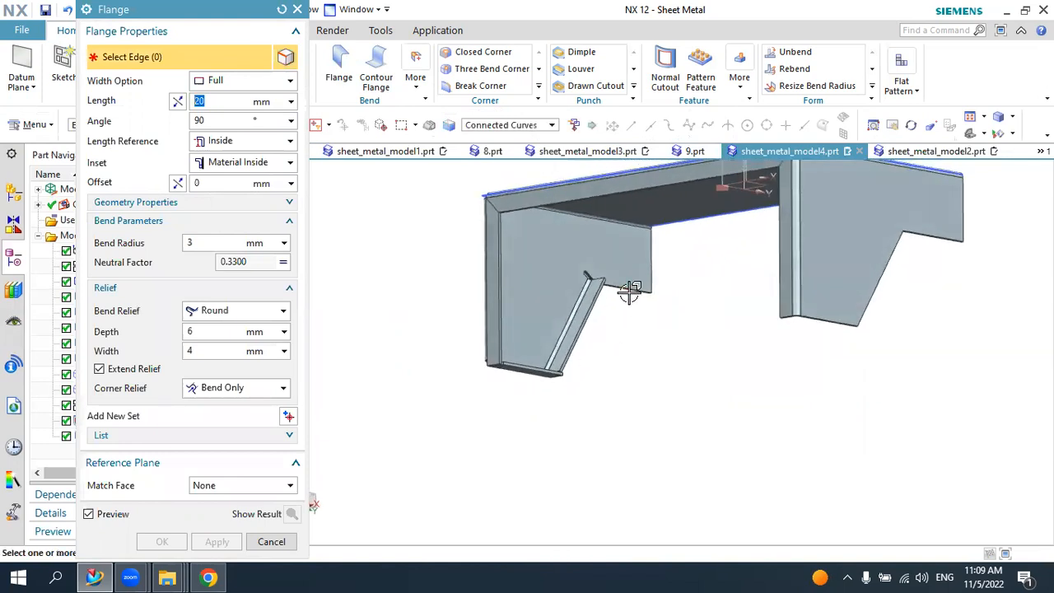
left_click(652, 312)
middle_click_drag(652, 313, 691, 336)
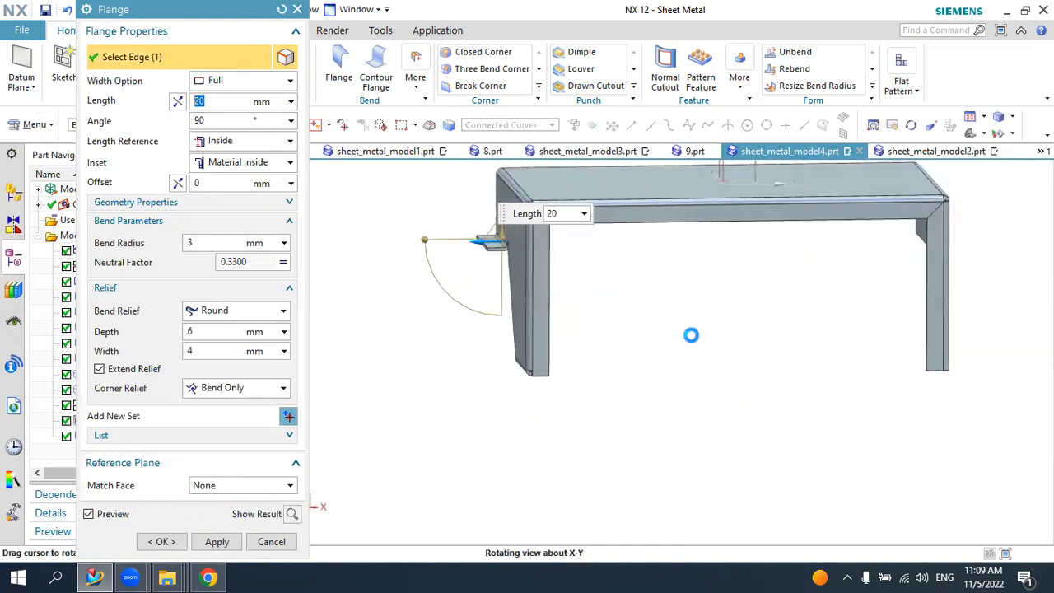
left_click(175, 102)
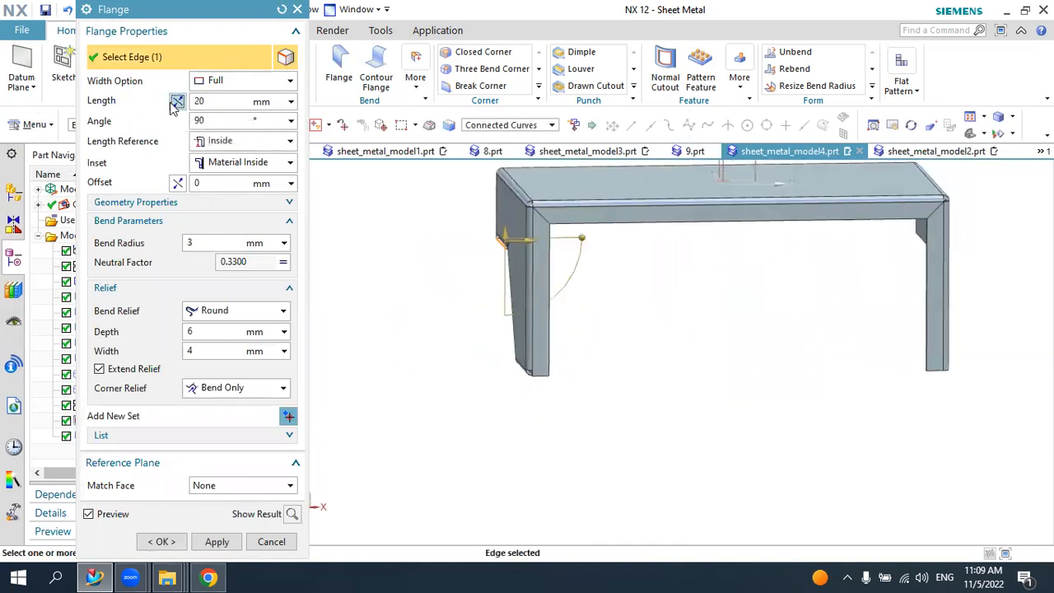
middle_click_drag(565, 254, 544, 242)
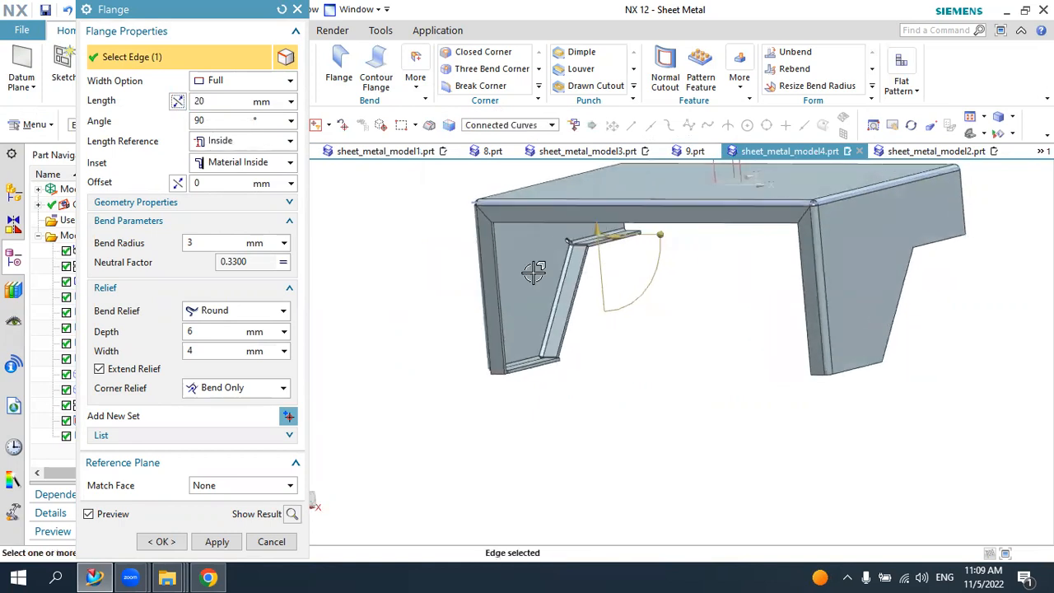
left_click(238, 542)
- Add 20 mm flanges at 90° on the +X side wall's lower, slanted and rear horizontal edges, pointing inward, and close the command
middle_click_drag(638, 416, 894, 404)
scroll(902, 383, "up", 5)
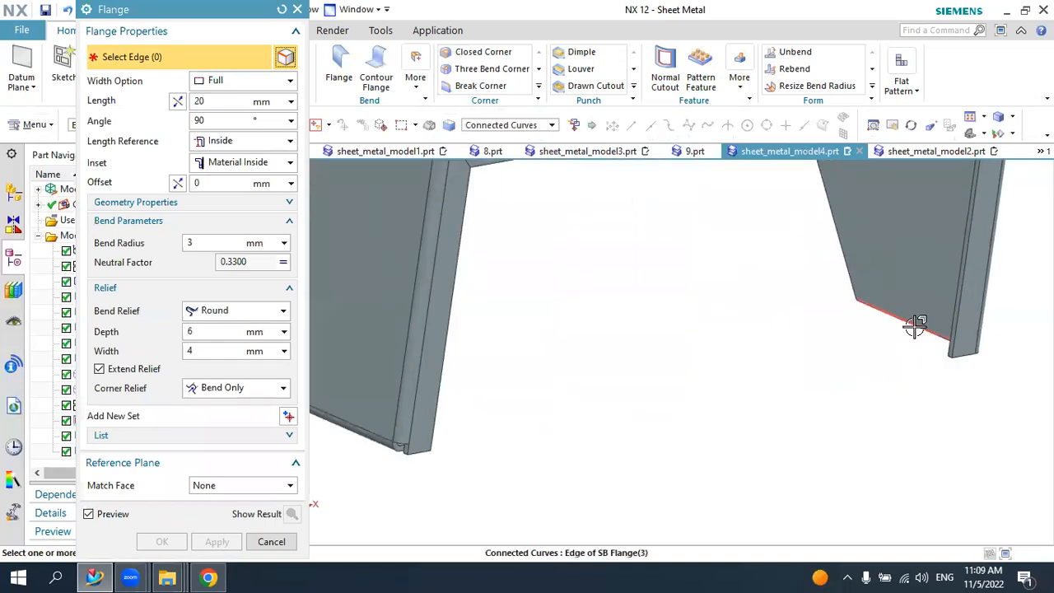
left_click(906, 323)
scroll(840, 329, "down", 2)
left_click(842, 282)
middle_click_drag(769, 324, 741, 301)
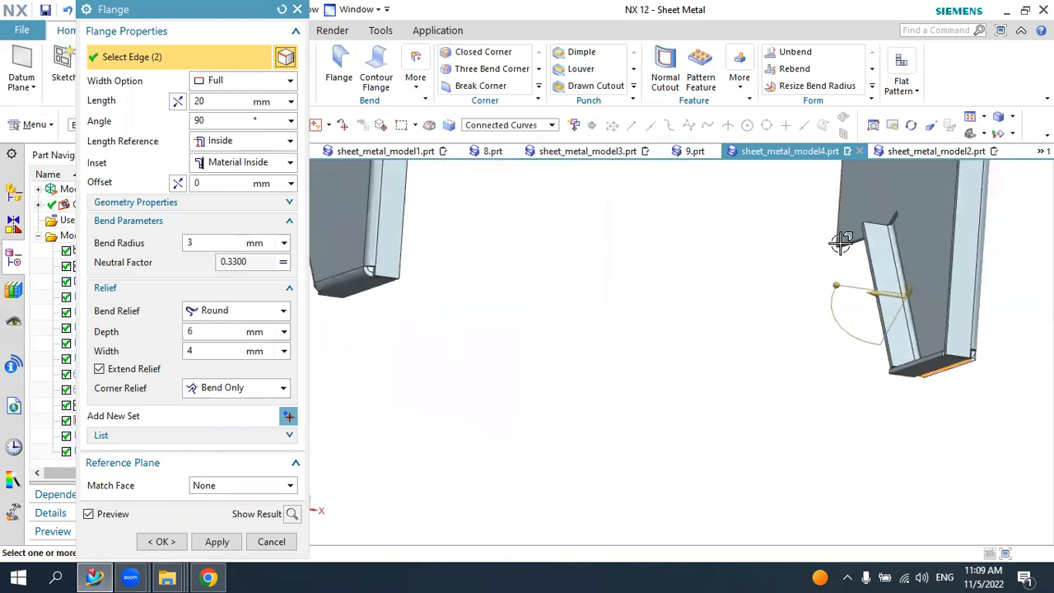
scroll(840, 246, "up", 4)
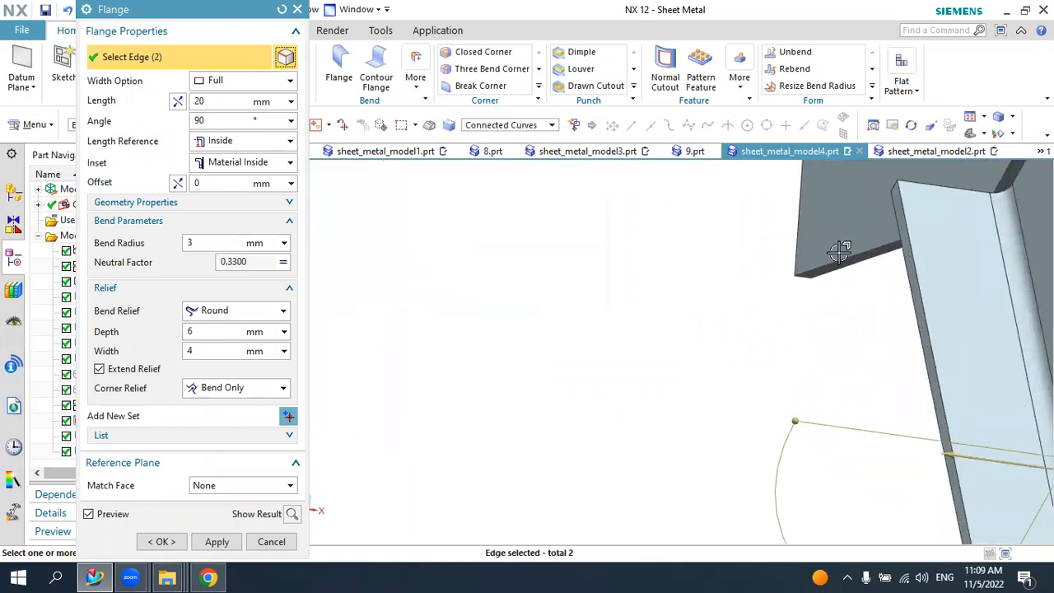
left_click(840, 252)
scroll(753, 297, "down", 3)
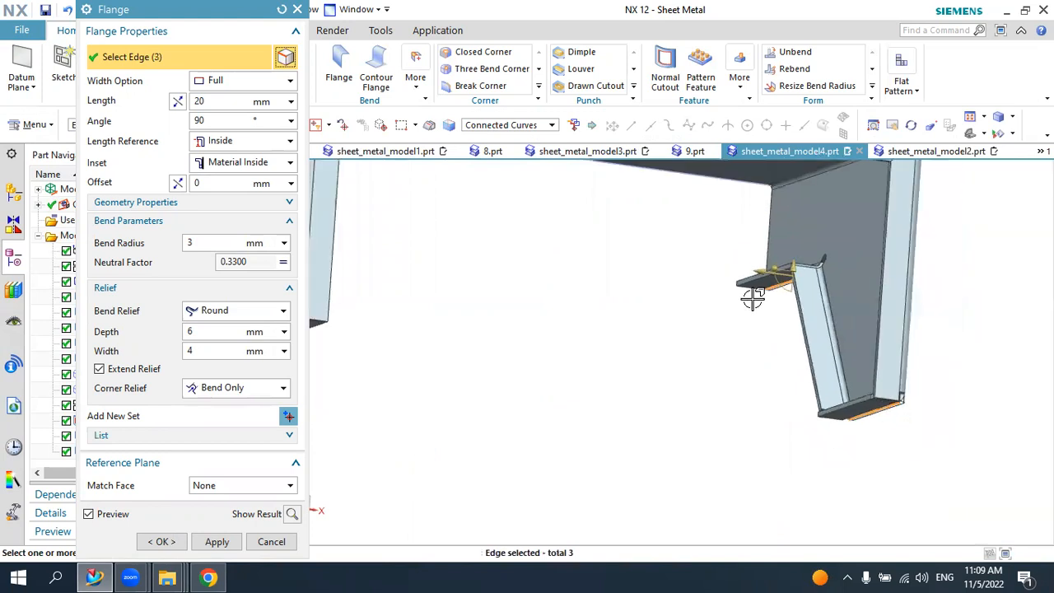
left_click(163, 540)
scroll(595, 291, "down", 4)
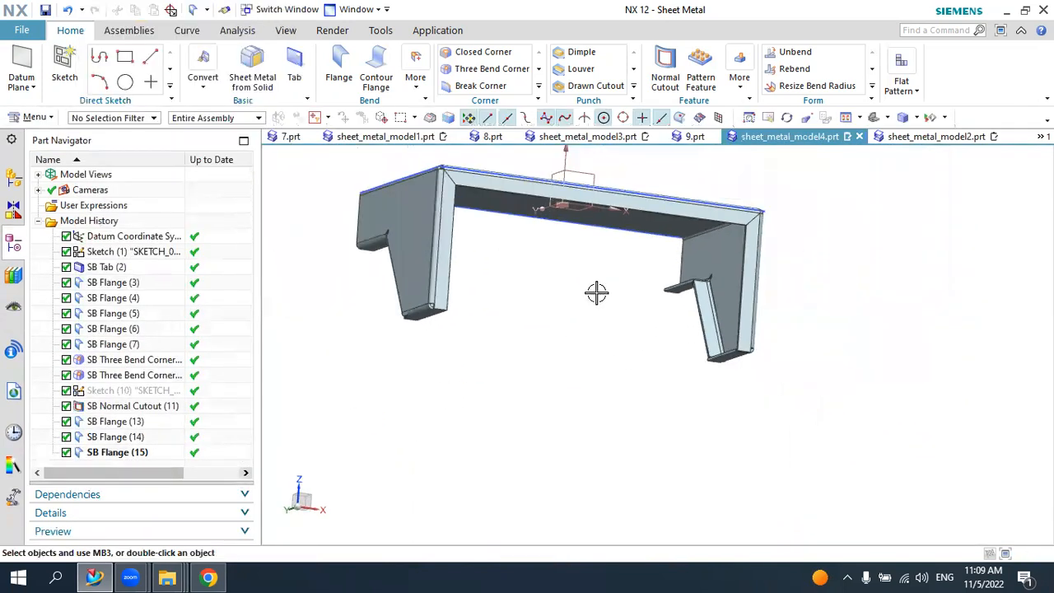
- Create a sketch on the outer face of the +X side wall
left_click(875, 120)
middle_click_drag(665, 330, 630, 327)
scroll(632, 328, "down", 3)
middle_click_drag(686, 352, 675, 355)
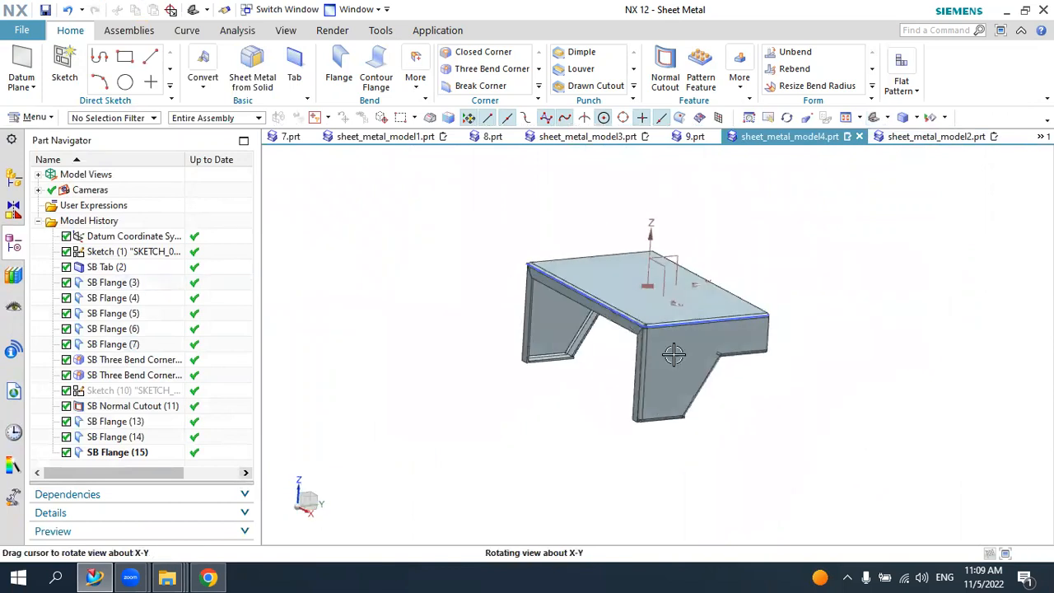
scroll(774, 358, "up", 3)
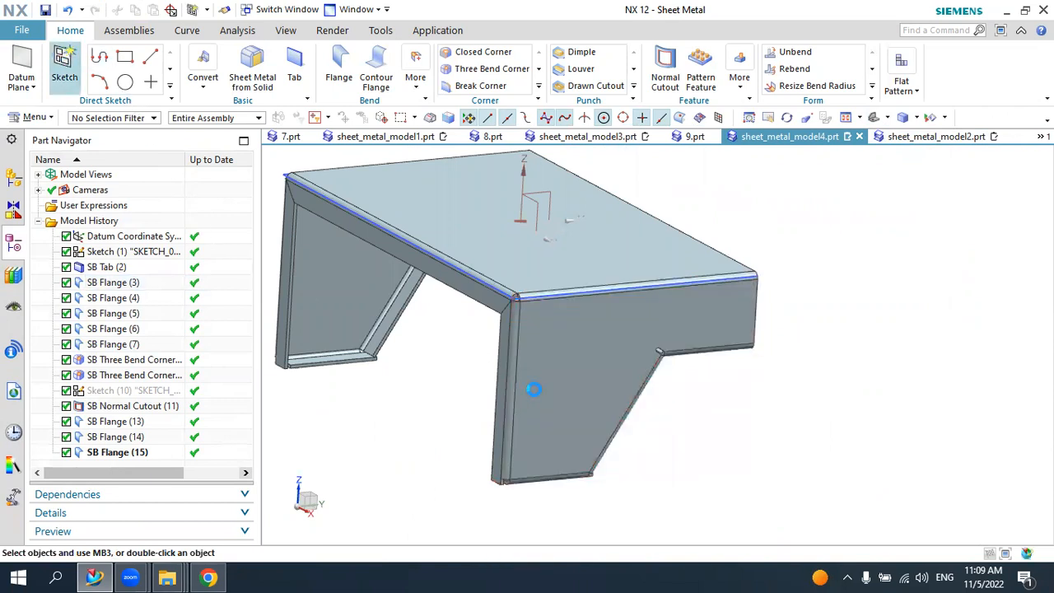
left_click(538, 331)
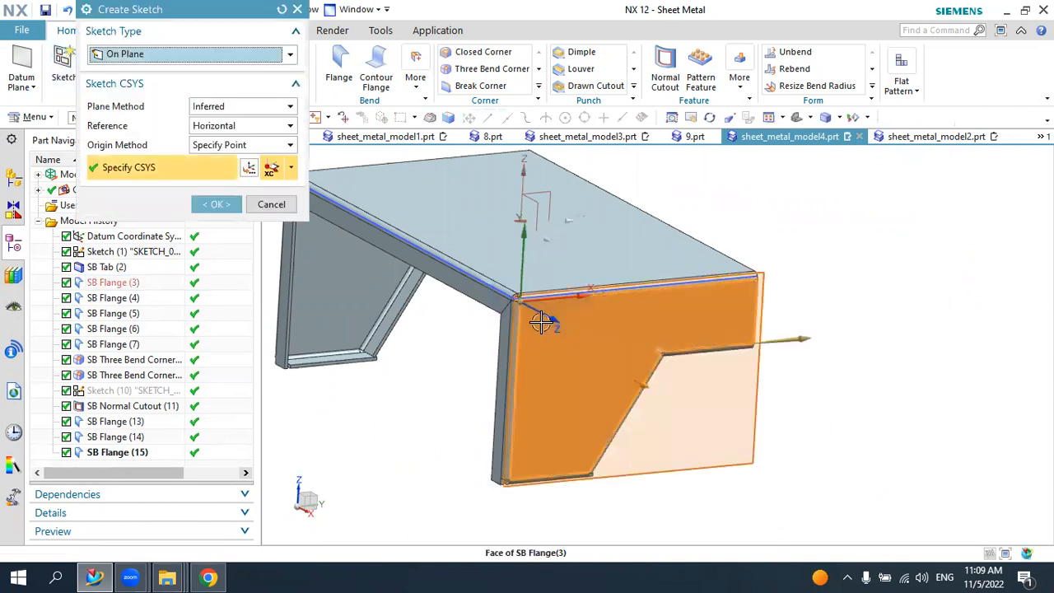
middle_click(539, 323)
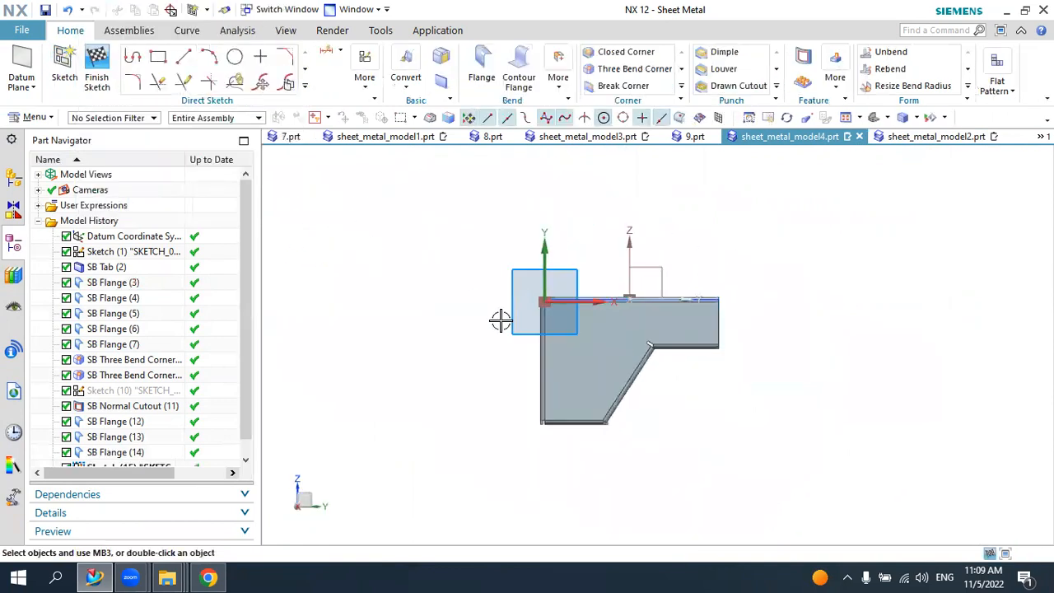
- Draw a vertical line about 37 mm long near the front upper corner of the +X side wall
scroll(664, 360, "up", 3)
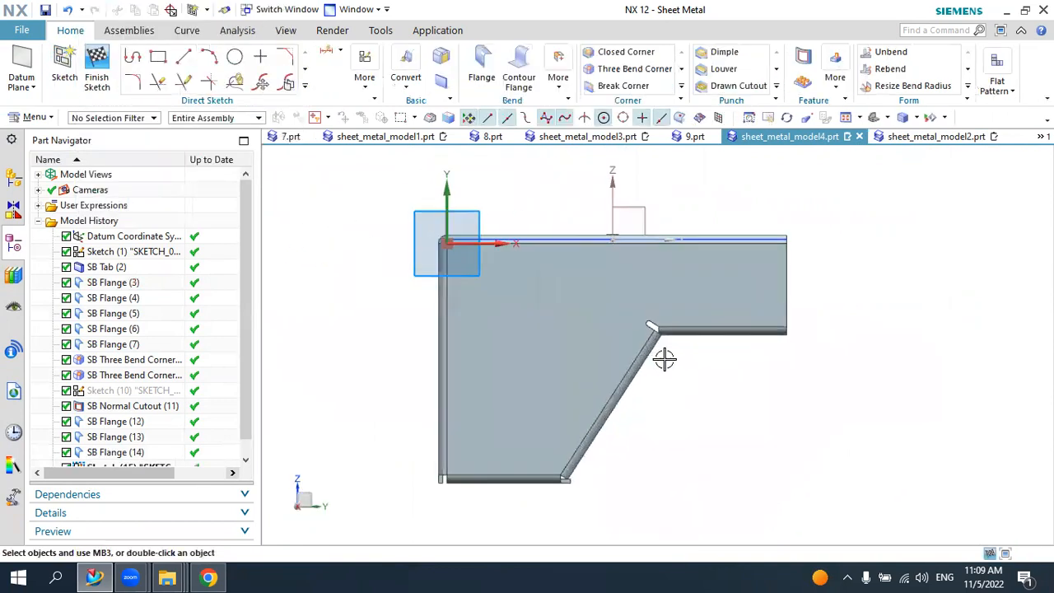
left_click(183, 55)
scroll(516, 288, "up", 3)
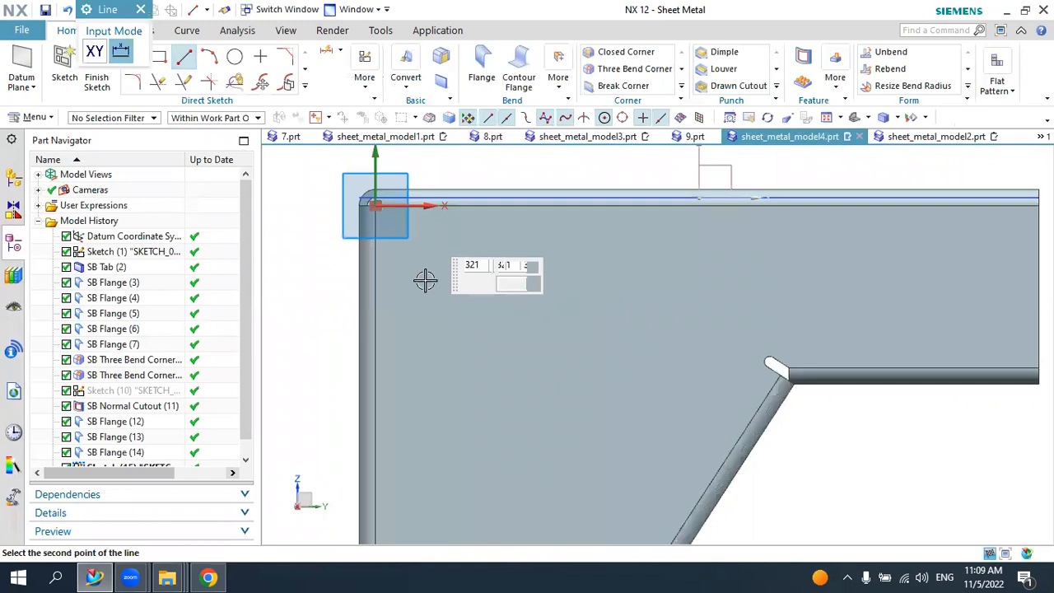
left_click(424, 330)
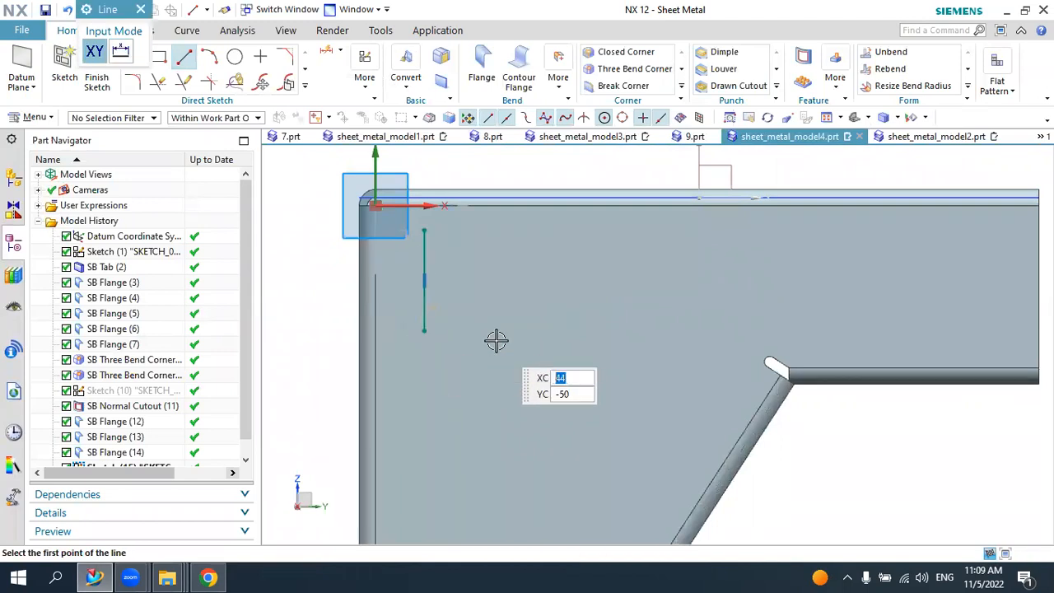
key("Escape")
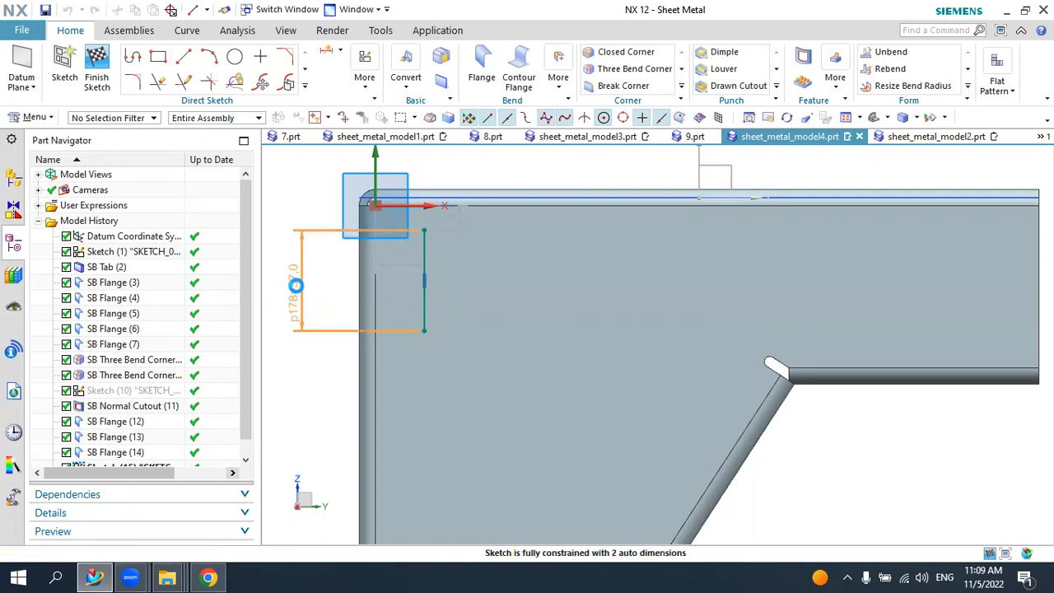
- Set the vertical line's length to 35 mm
double_click(302, 289)
key("Return")
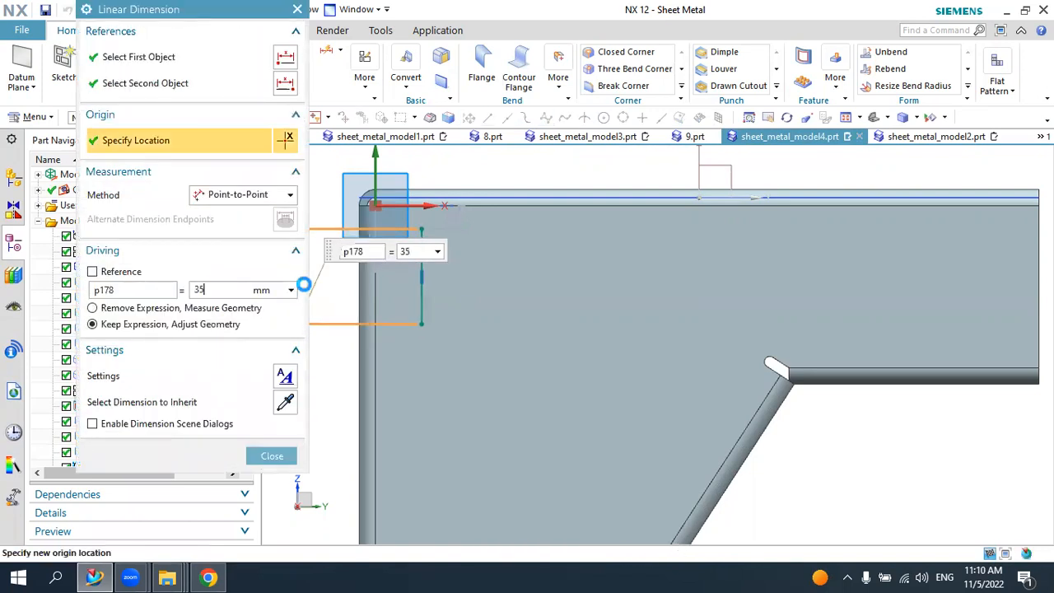
- Shift the 35 mm vertical line slightly downward from the wall's upper edge and finish the sketch
key("Escape")
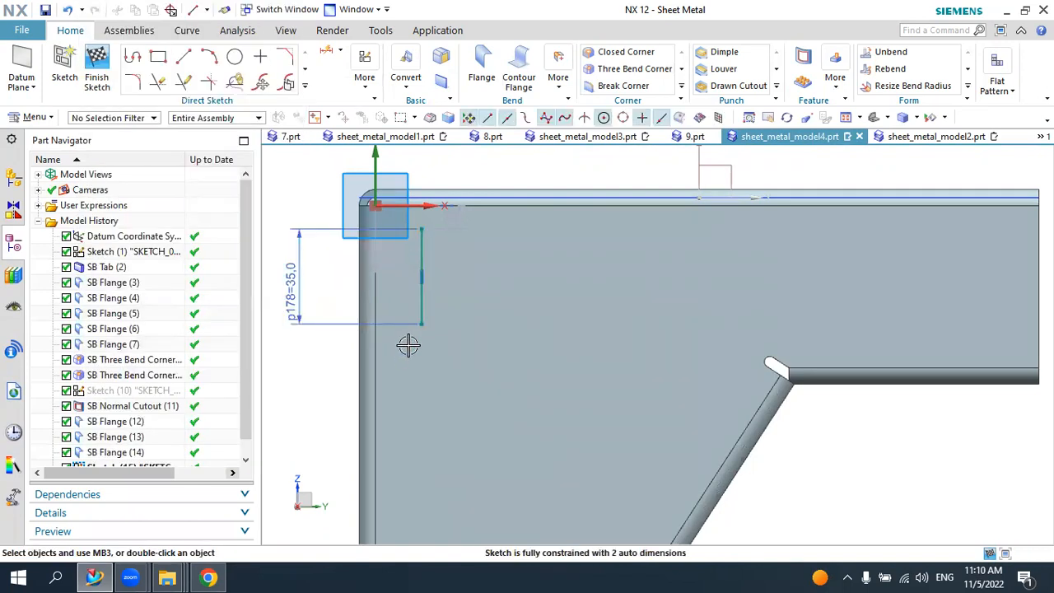
mouse_move(419, 295)
left_mouse_down()
mouse_move(417, 322)
mouse_move(419, 308)
left_mouse_up()
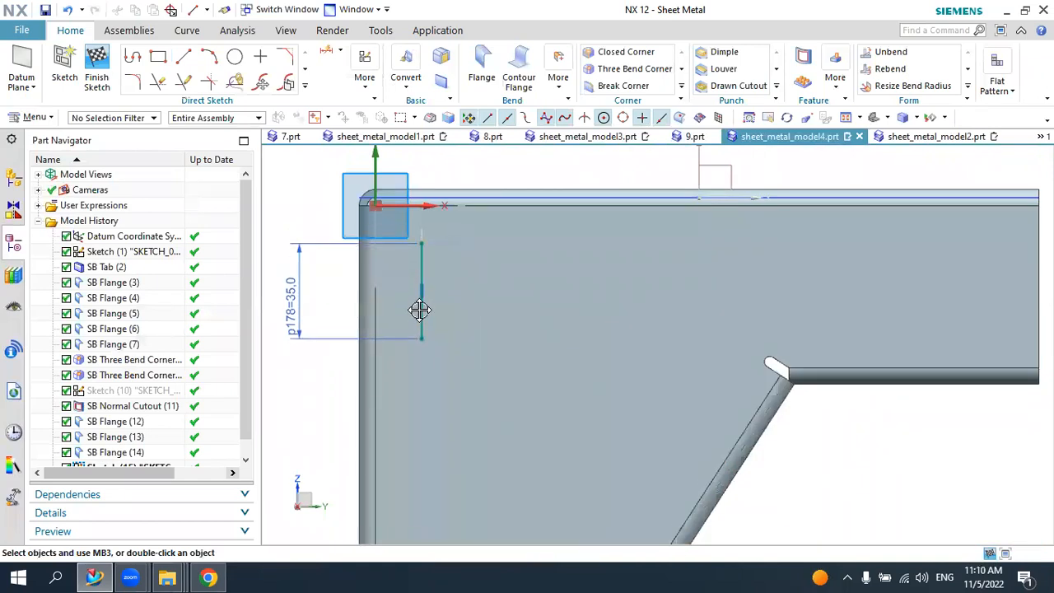
left_click(96, 62)
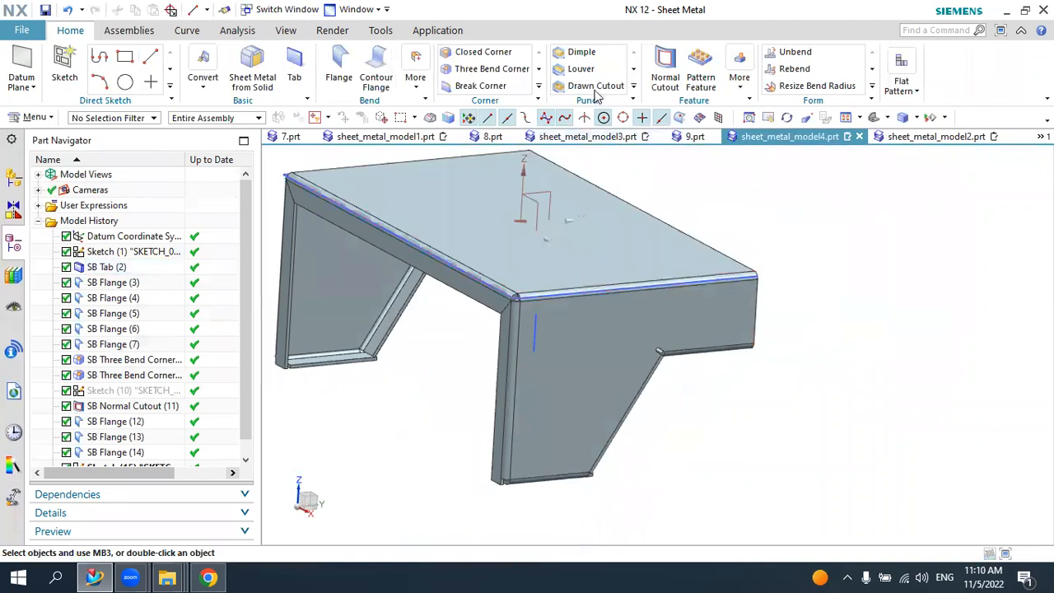
- Set up a formed Louver on the 35 mm sketch line with a depth of 5 mm and a width of 10 mm
left_click(581, 69)
scroll(608, 315, "up", 5)
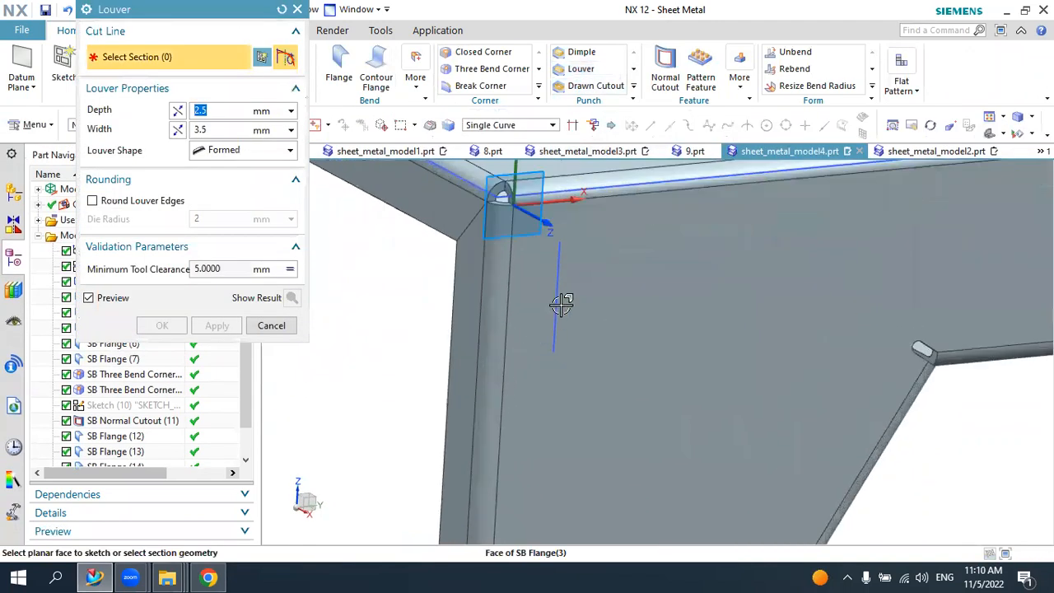
left_click(557, 281)
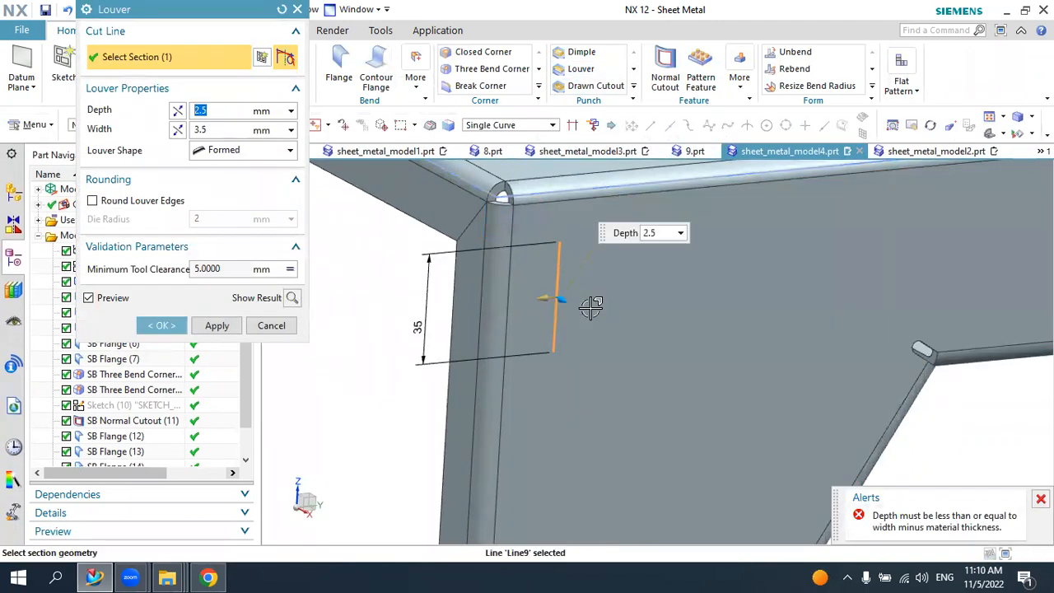
scroll(590, 306, "down", 1)
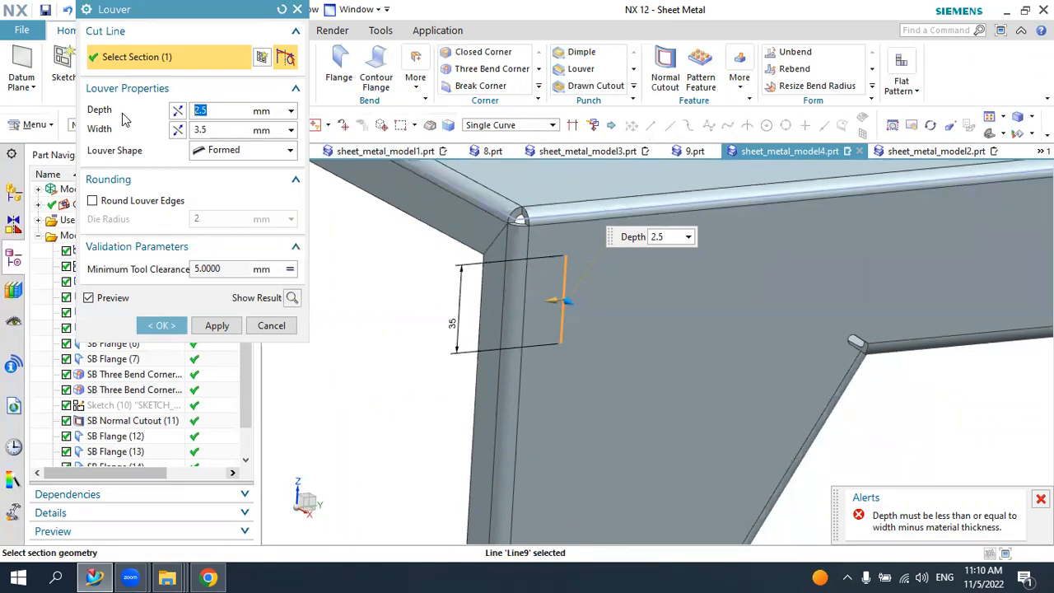
key("Tab")
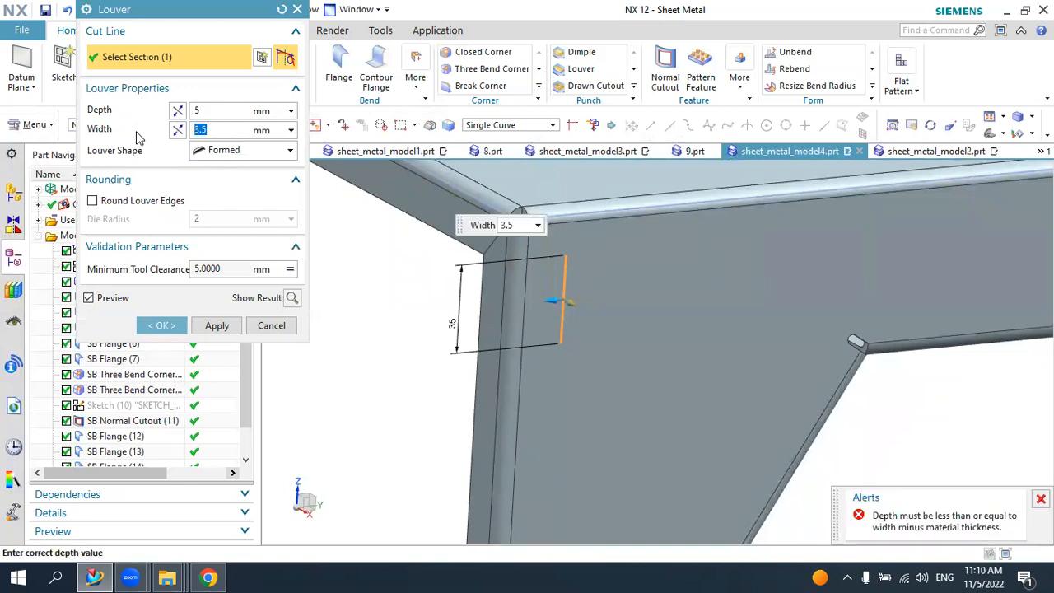
key("Return")
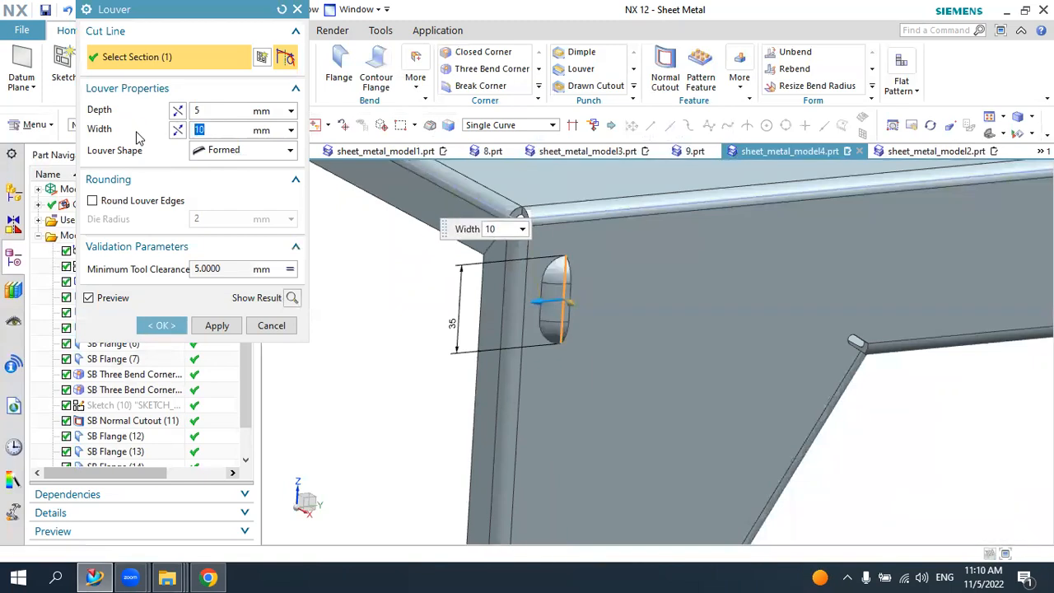
- Reverse the louver's width direction so it extends rearward from the cut line, and create the louver
scroll(419, 239, "down", 3)
middle_click_drag(473, 281, 520, 276)
scroll(404, 301, "up", 5)
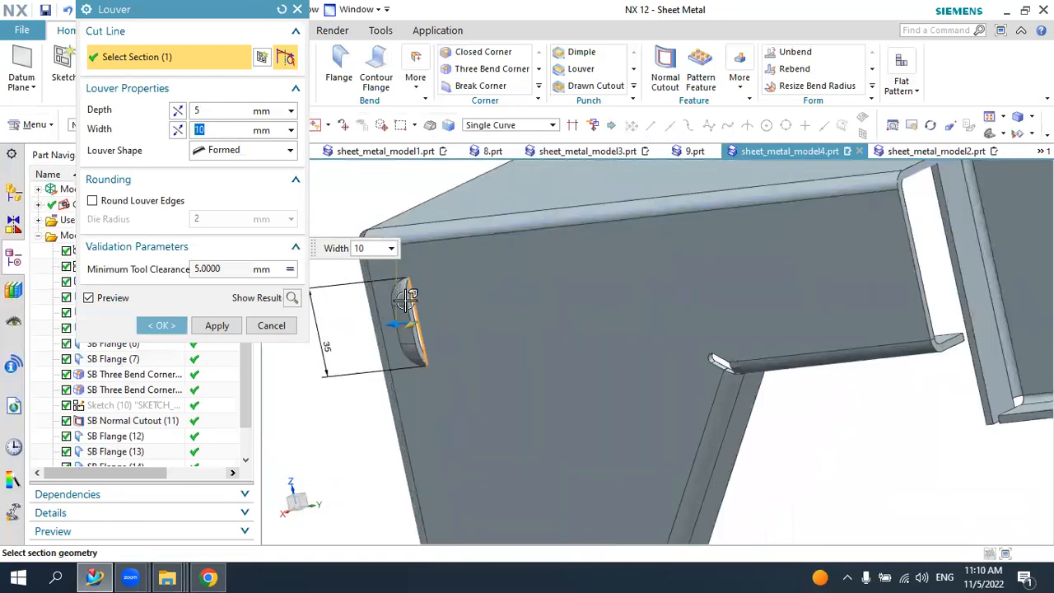
left_click(178, 129)
left_click(178, 128)
middle_click_drag(427, 224, 518, 268)
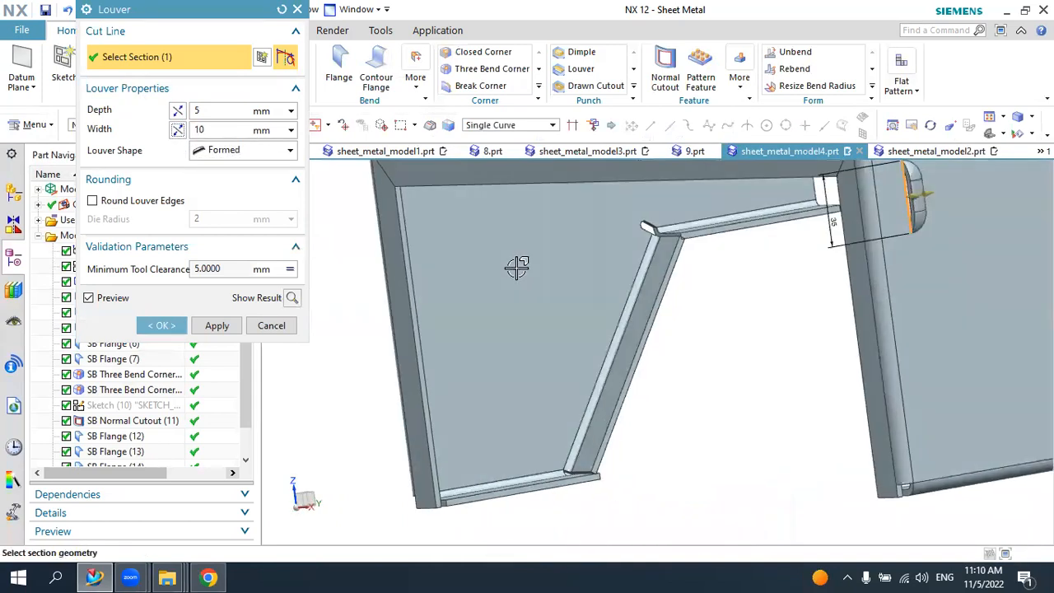
scroll(542, 287, "down", 3)
scroll(784, 223, "up", 3)
scroll(723, 290, "down", 3)
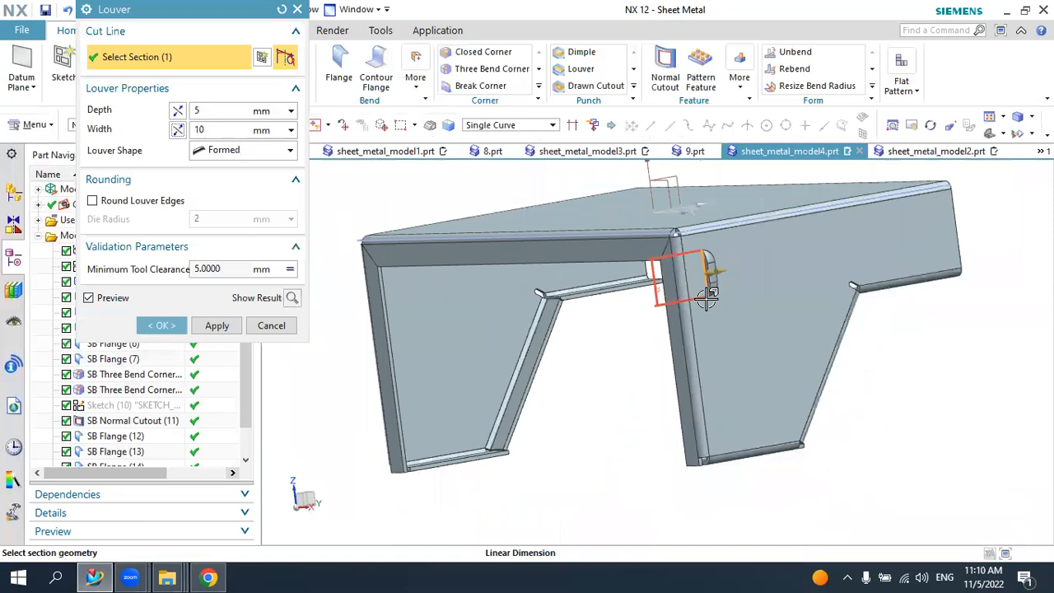
middle_click_drag(723, 290, 371, 276)
scroll(352, 274, "up", 2)
left_click(161, 325)
middle_click_drag(616, 345, 717, 221)
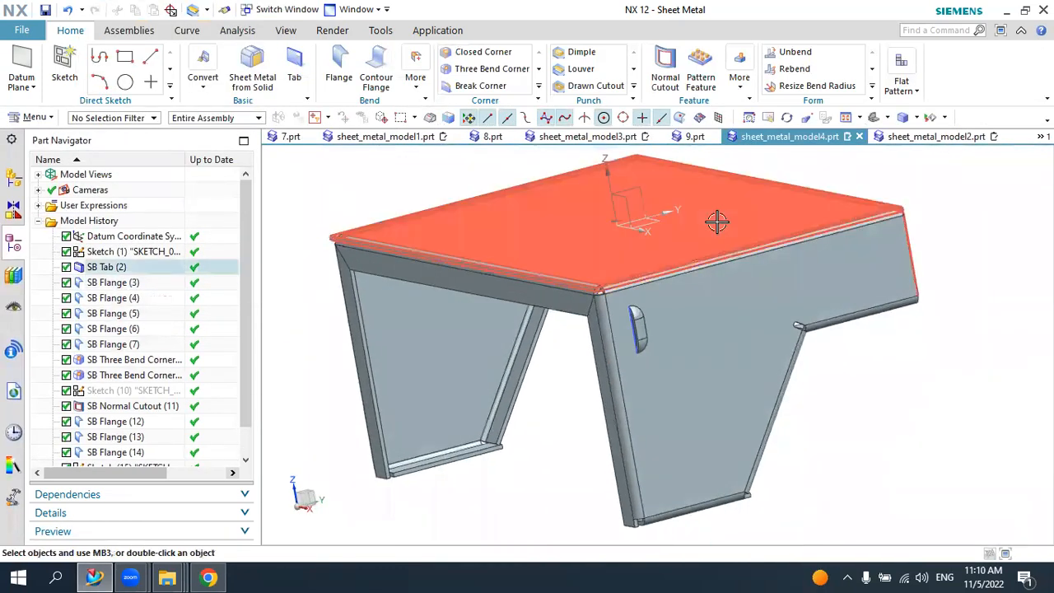
- Start a linear Pattern Feature with the louver and its parent sketch as the features to pattern
left_click(701, 72)
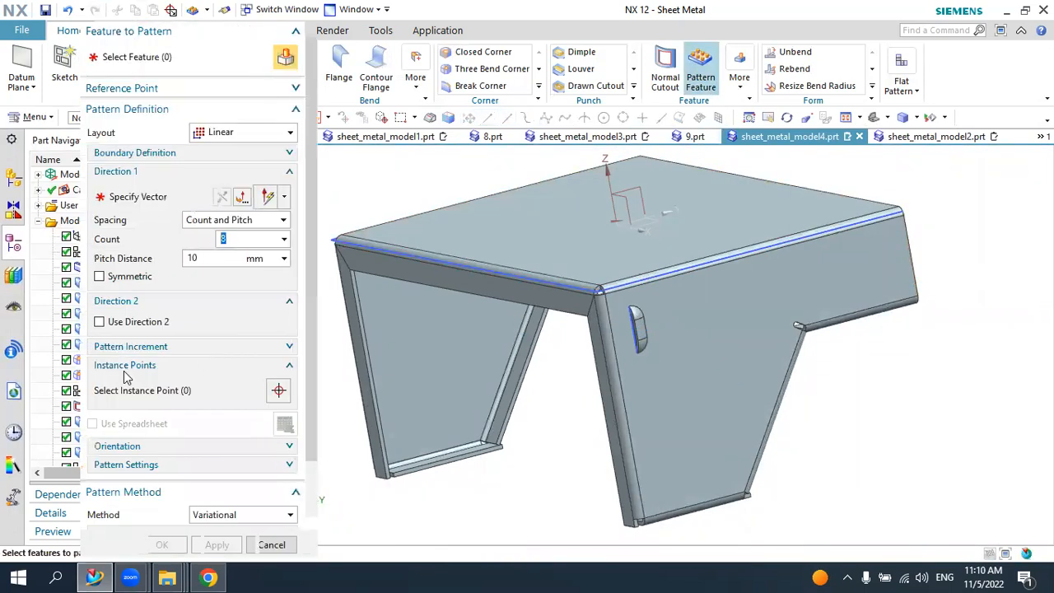
left_click_drag(218, 16, 352, 21)
scroll(107, 461, "down", 2)
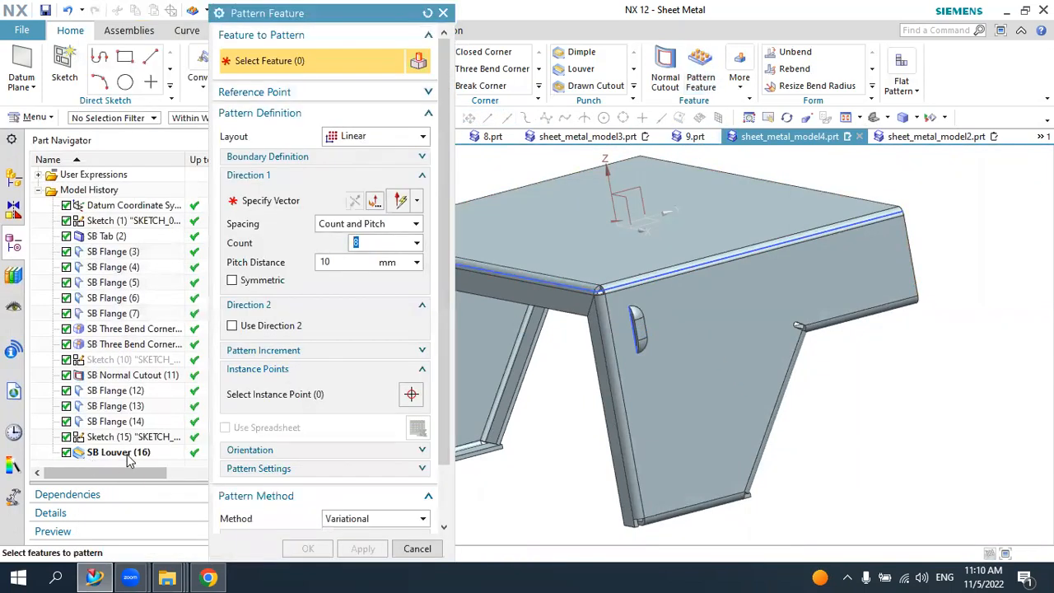
left_click(123, 452)
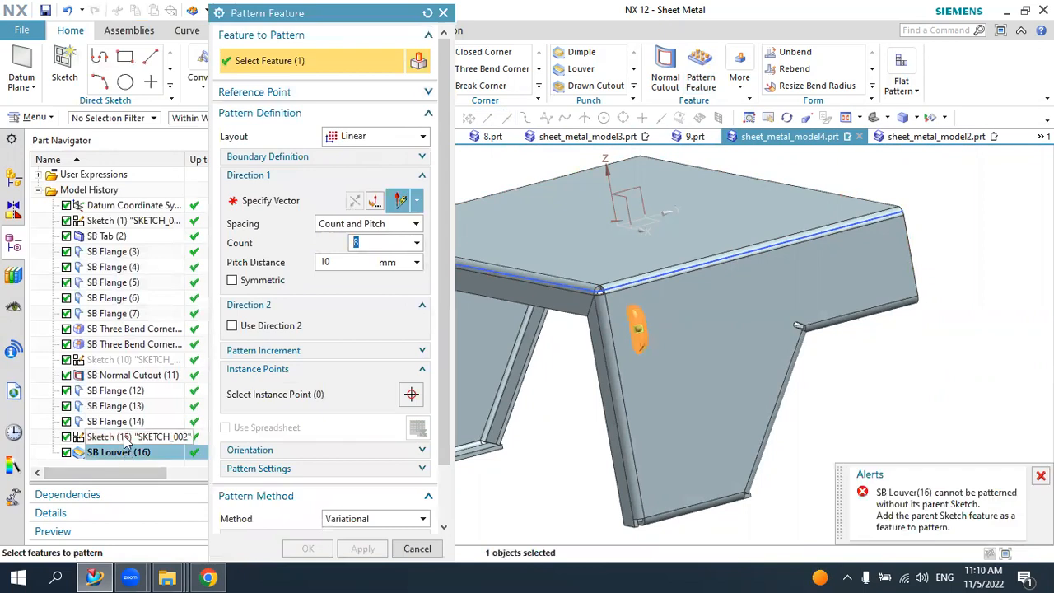
left_click(125, 438)
- Pattern the louver along the Y-axis with a count of 11 and a pitch distance of 20 mm
left_click(264, 201)
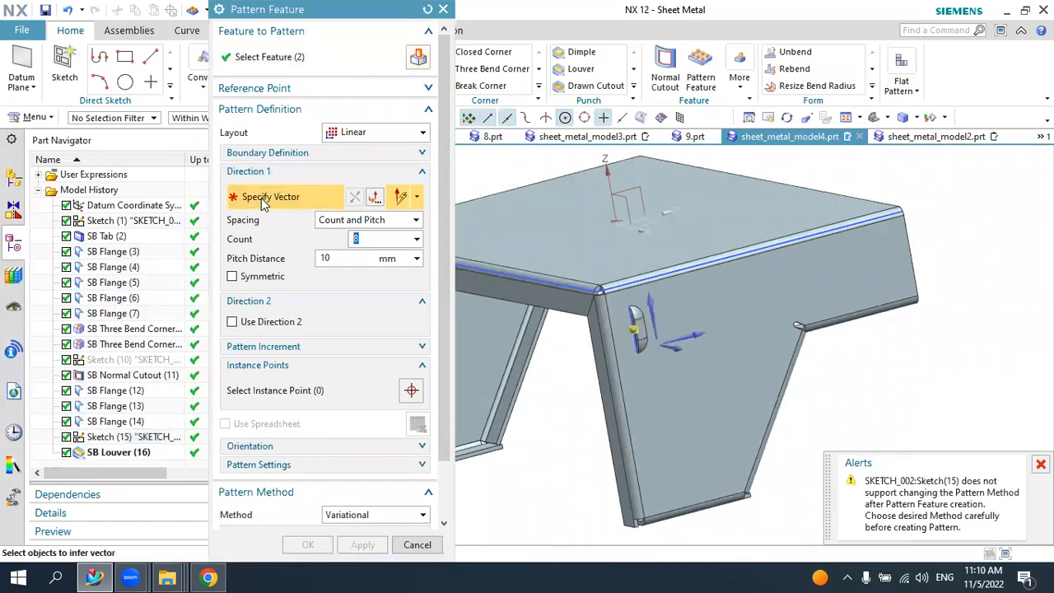
left_click(696, 334)
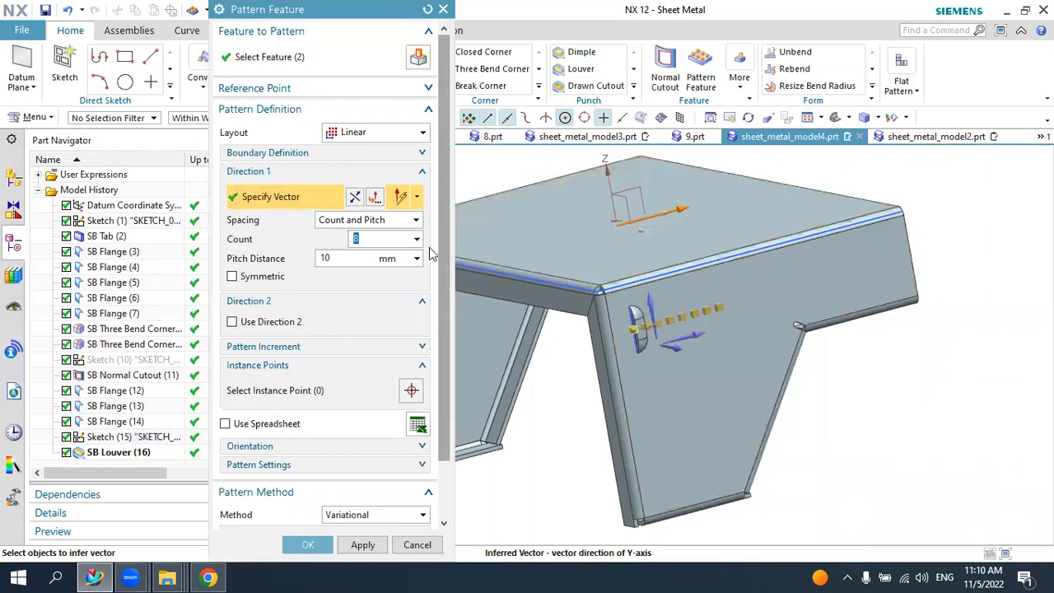
key("Tab")
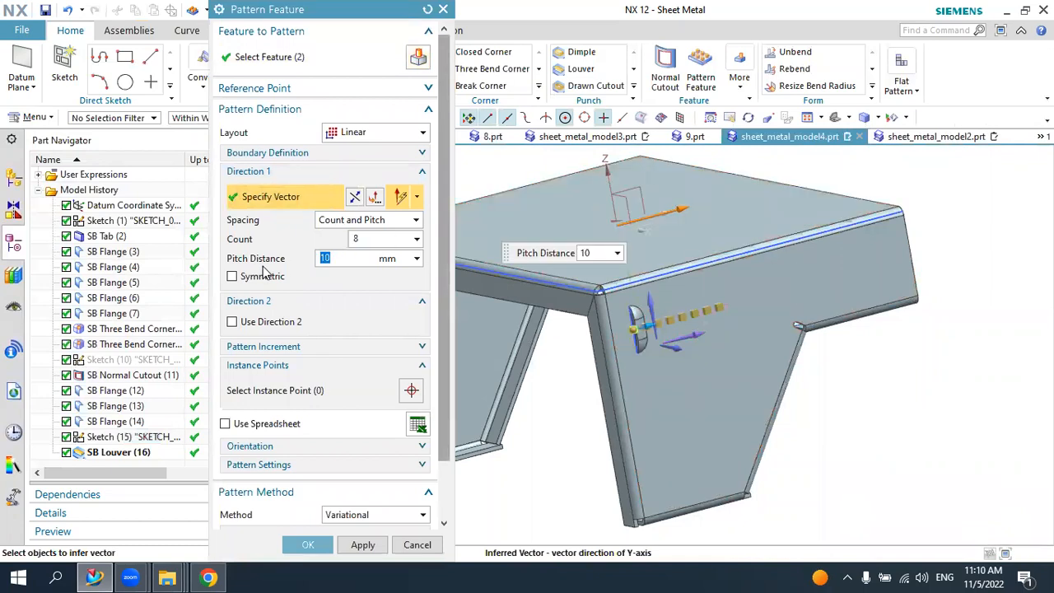
key("Return")
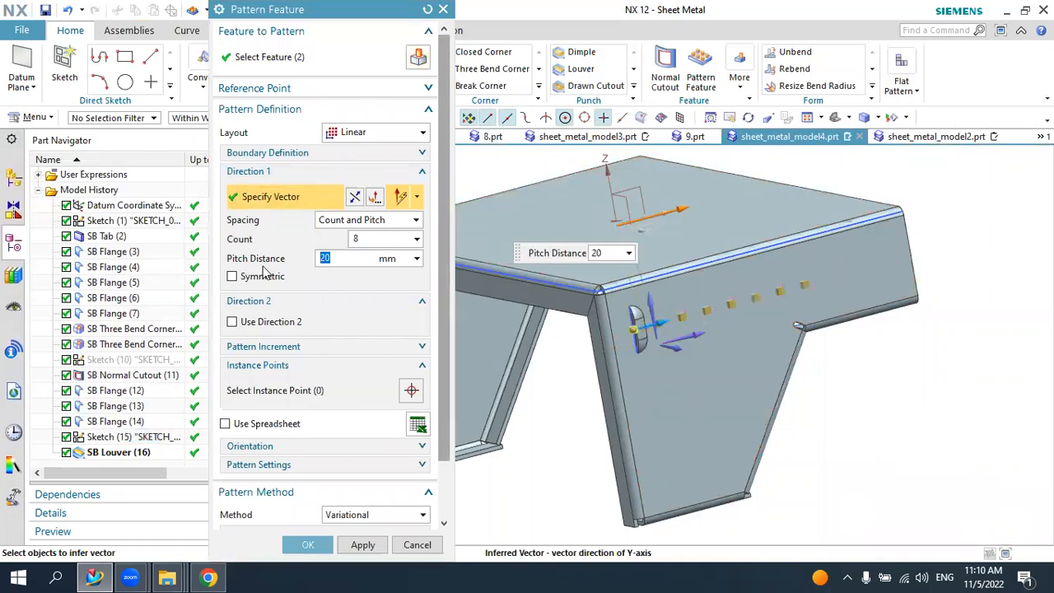
left_click(355, 239)
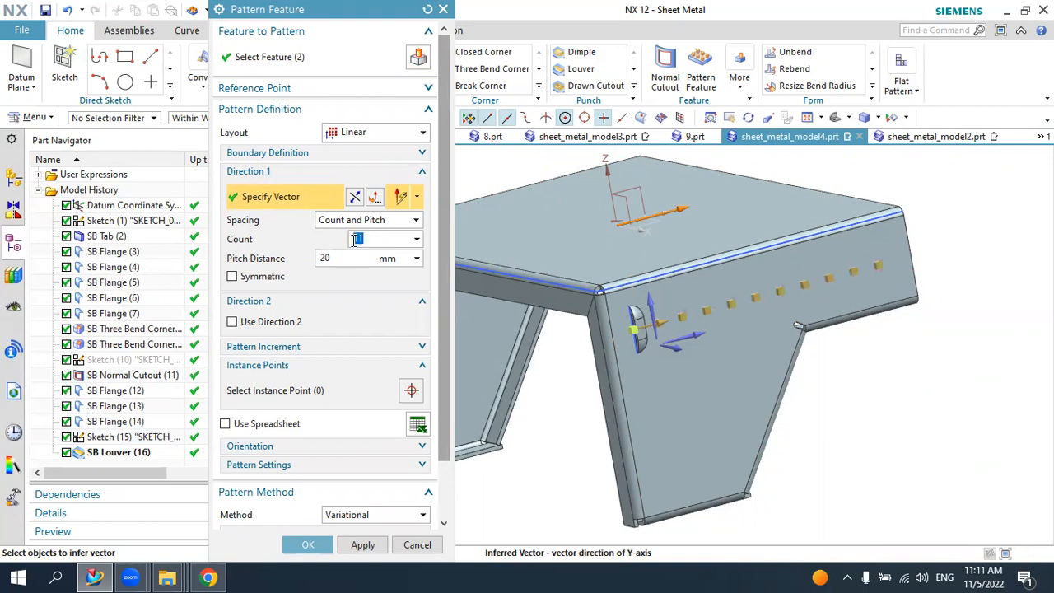
left_click(307, 544)
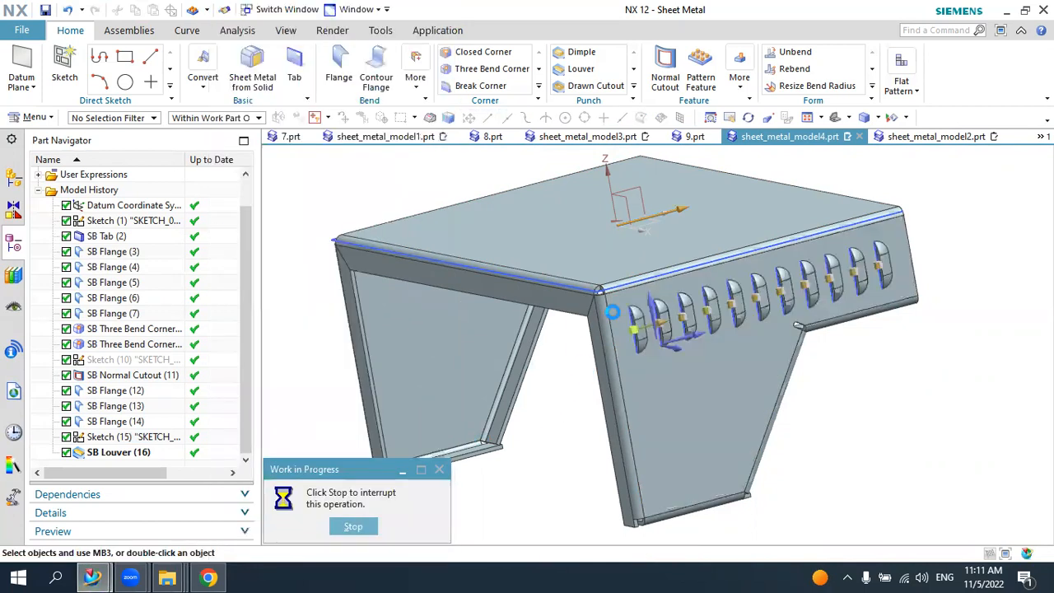
scroll(723, 329, "down", 4)
middle_click_drag(681, 333, 729, 345)
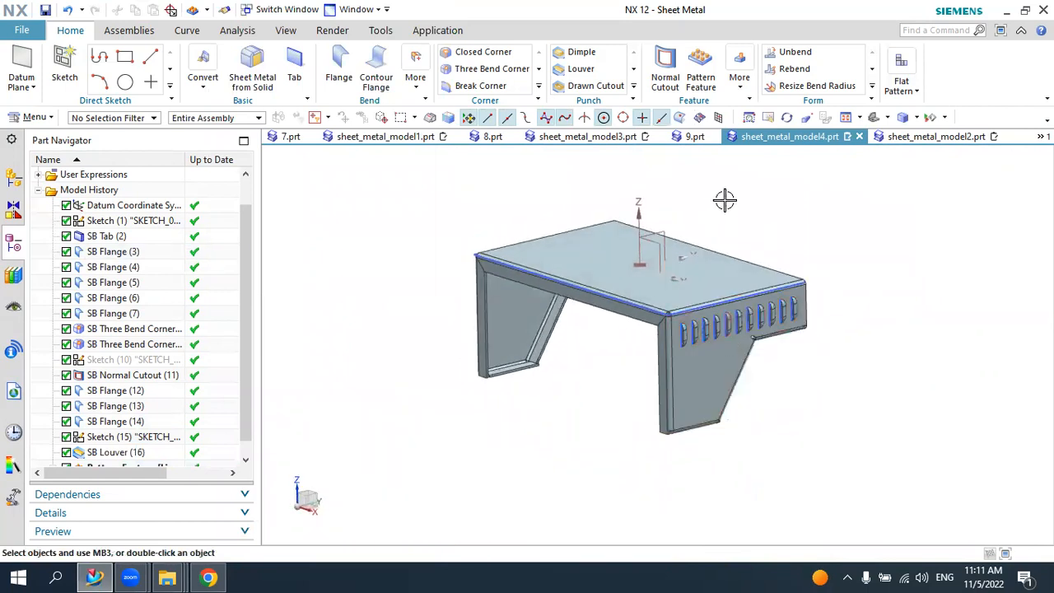
- Start a Mirror Feature with the louver's sketch, the louver and its linear pattern as the features to mirror
left_click(740, 89)
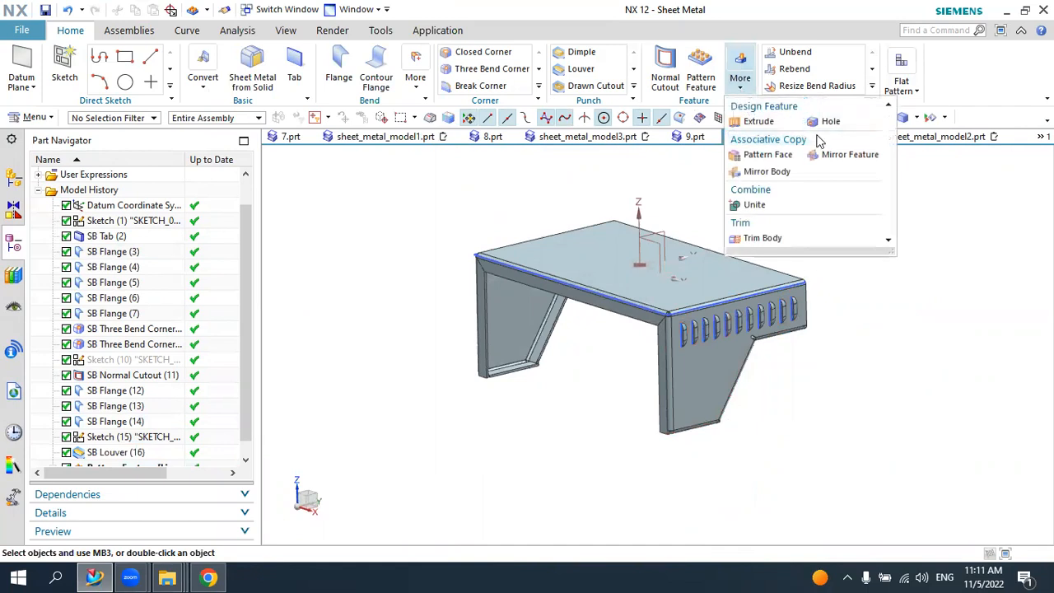
left_click(849, 154)
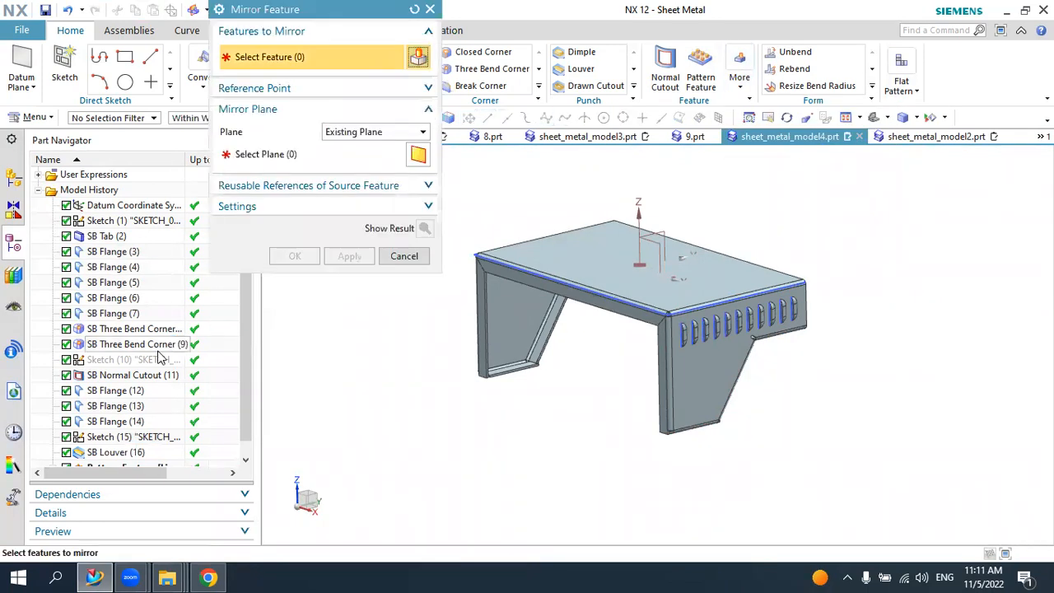
scroll(161, 359, "down", 1)
left_click(128, 422)
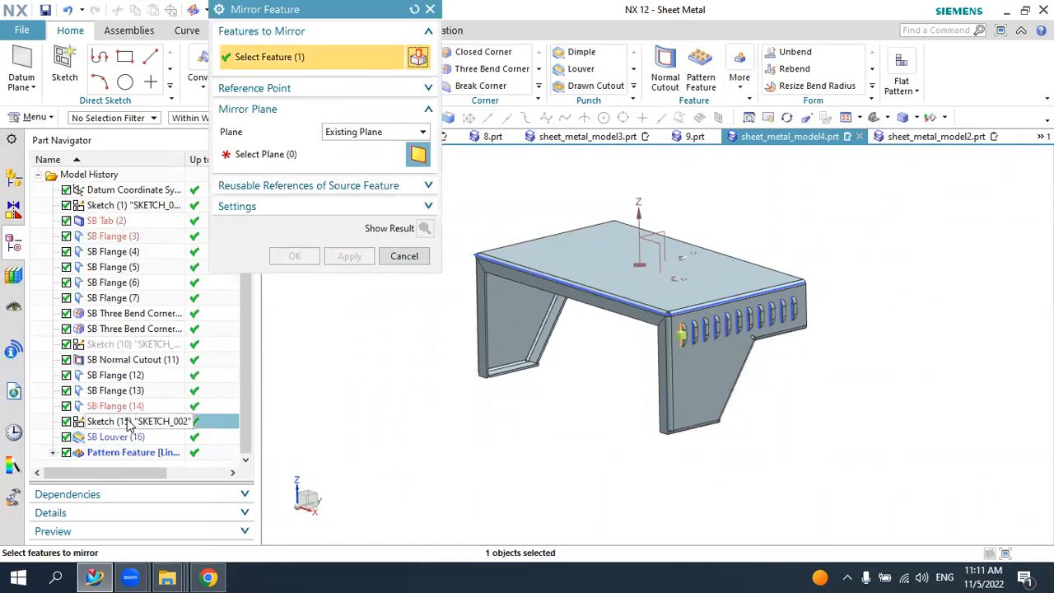
left_click(116, 438, "ctrl")
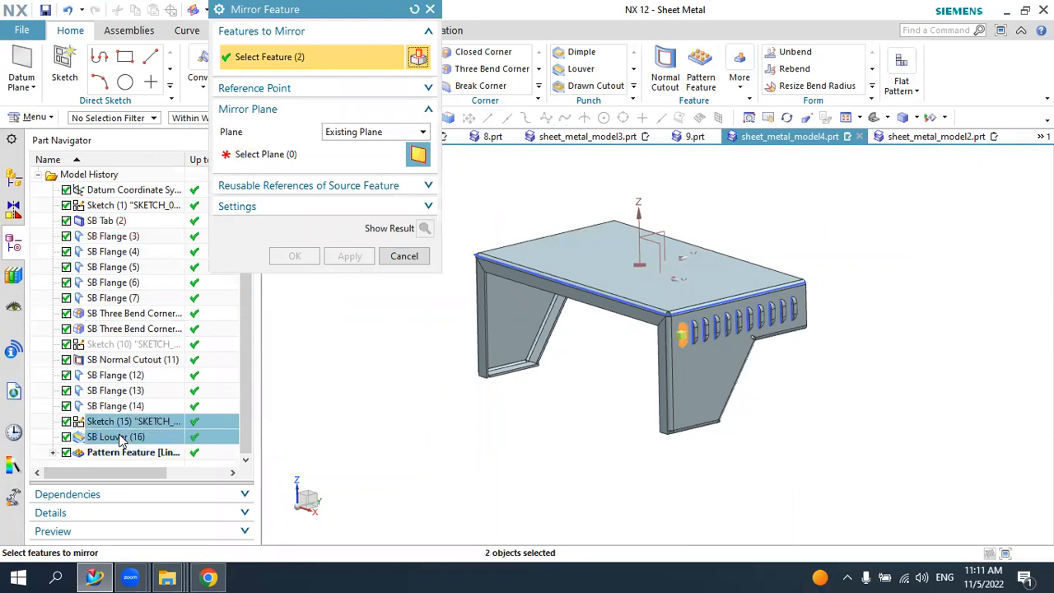
left_click(116, 454, "ctrl")
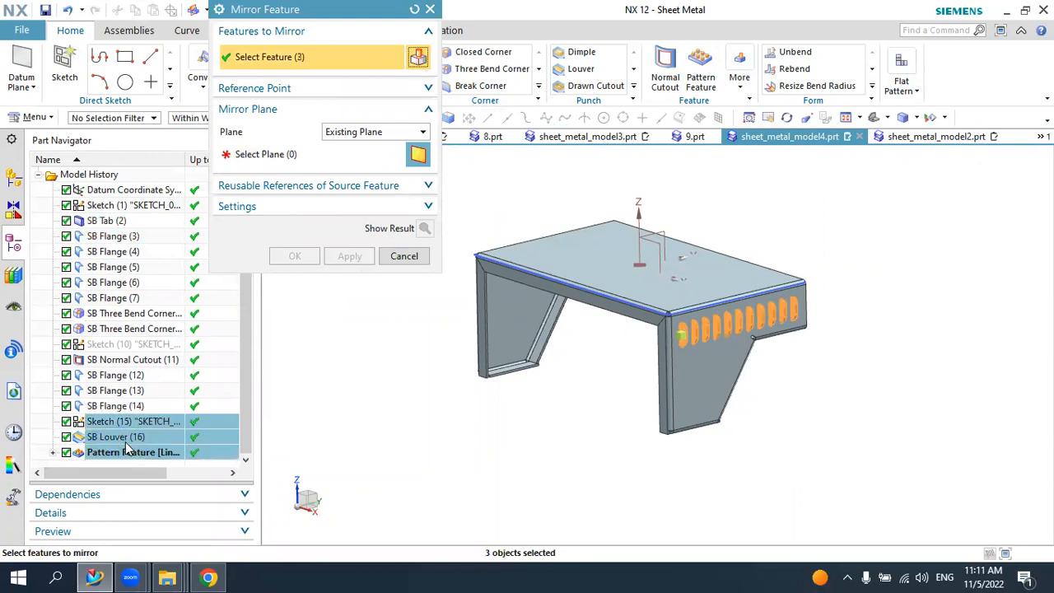
- Mirror the selected louver features onto the -X side wall about the central YZ datum plane
left_click(257, 155)
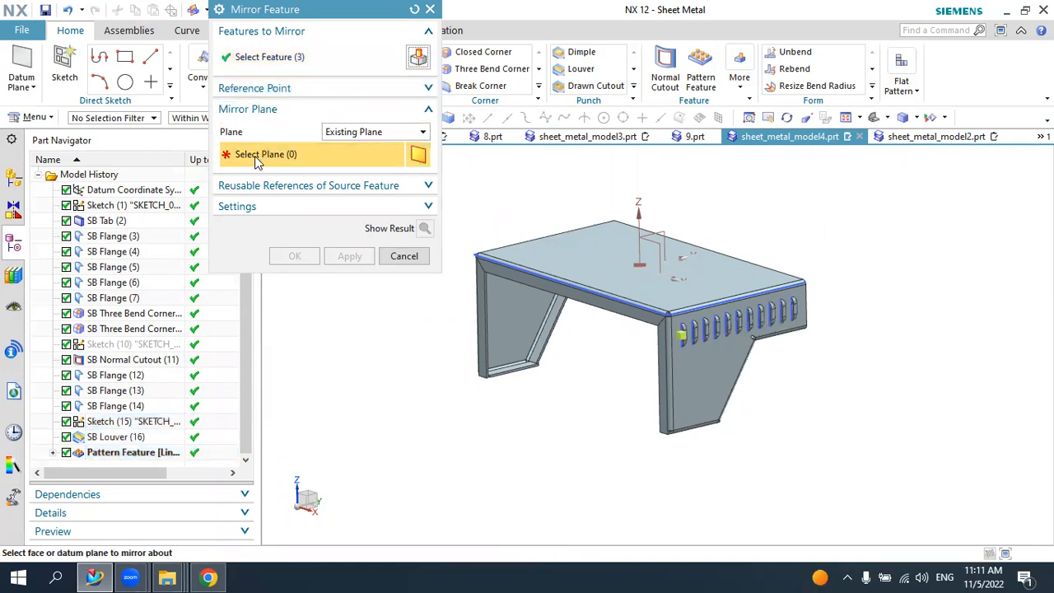
left_click(657, 227)
left_click(295, 256)
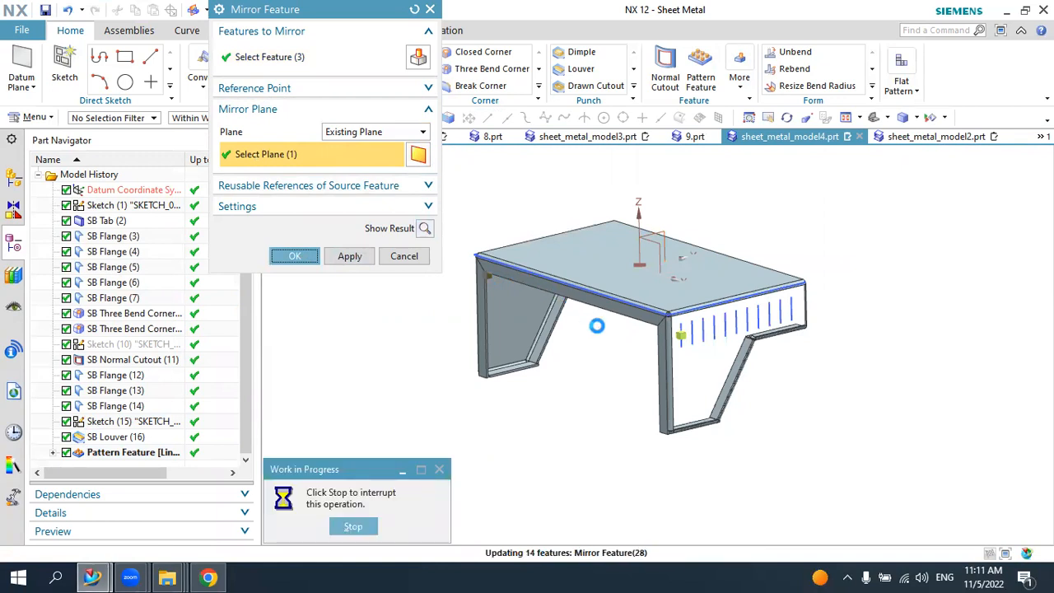
middle_click_drag(595, 322, 609, 347)
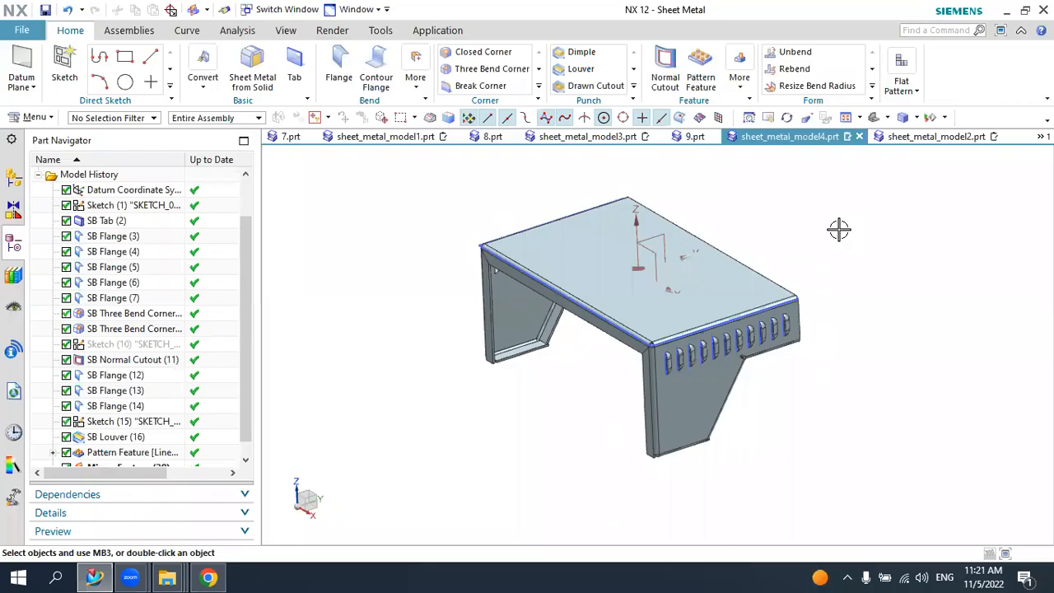
- Switch to 9.prt, examine the circular vent cutouts in its top face, and return to sheet_metal_model4.prt
left_click(696, 137)
middle_click_drag(710, 253, 618, 214)
scroll(588, 226, "up", 6)
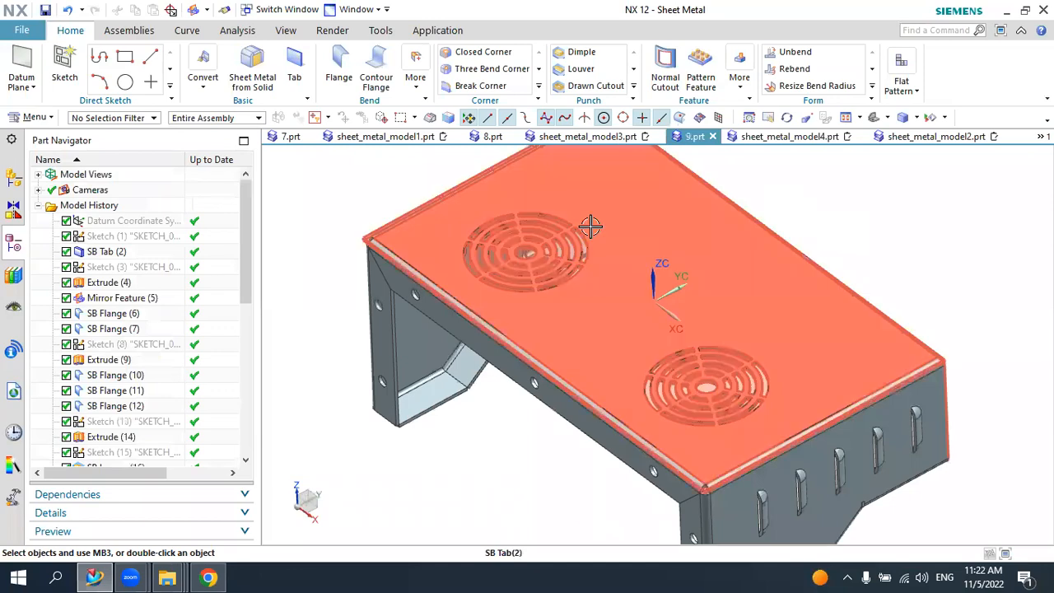
scroll(580, 230, "up", 2)
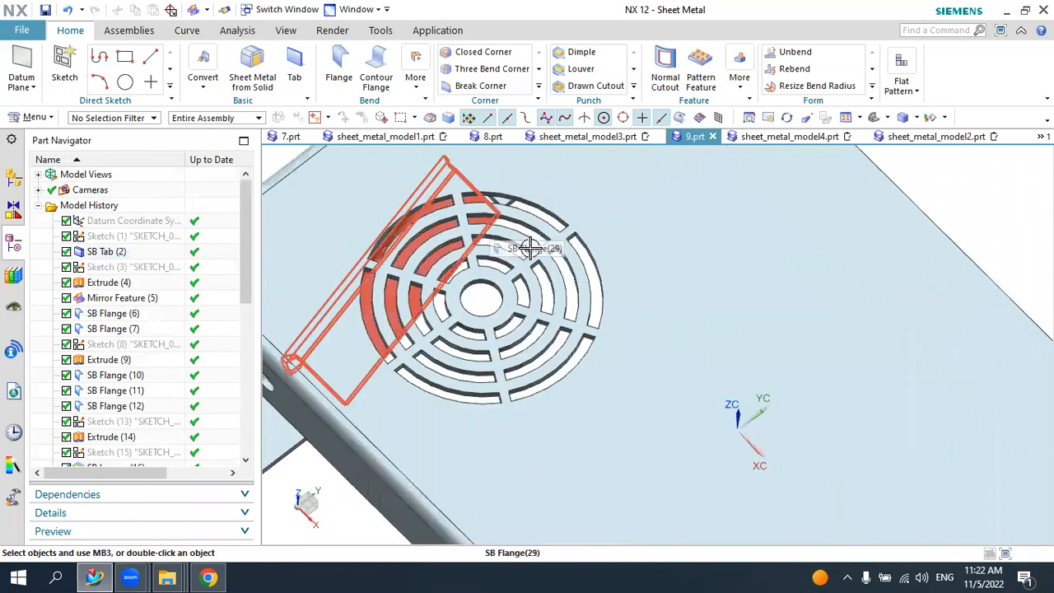
middle_click_drag(561, 270, 564, 238)
scroll(584, 270, "down", 4)
middle_click_drag(727, 288, 720, 310)
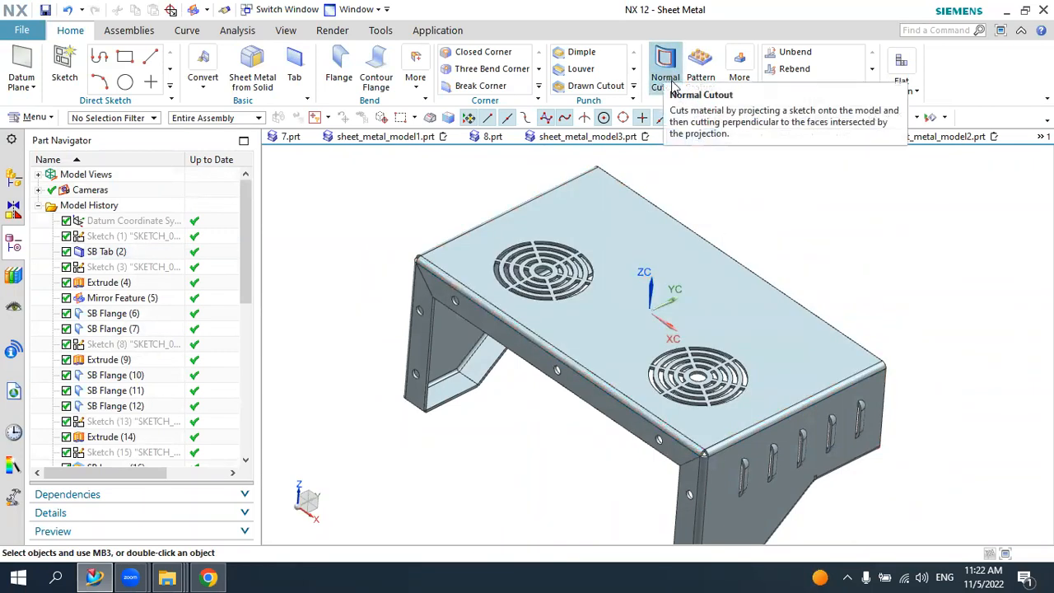
middle_click_drag(739, 354, 751, 373)
scroll(741, 356, "down", 1)
scroll(755, 350, "up", 2)
scroll(755, 339, "down", 3)
scroll(756, 296, "up", 4)
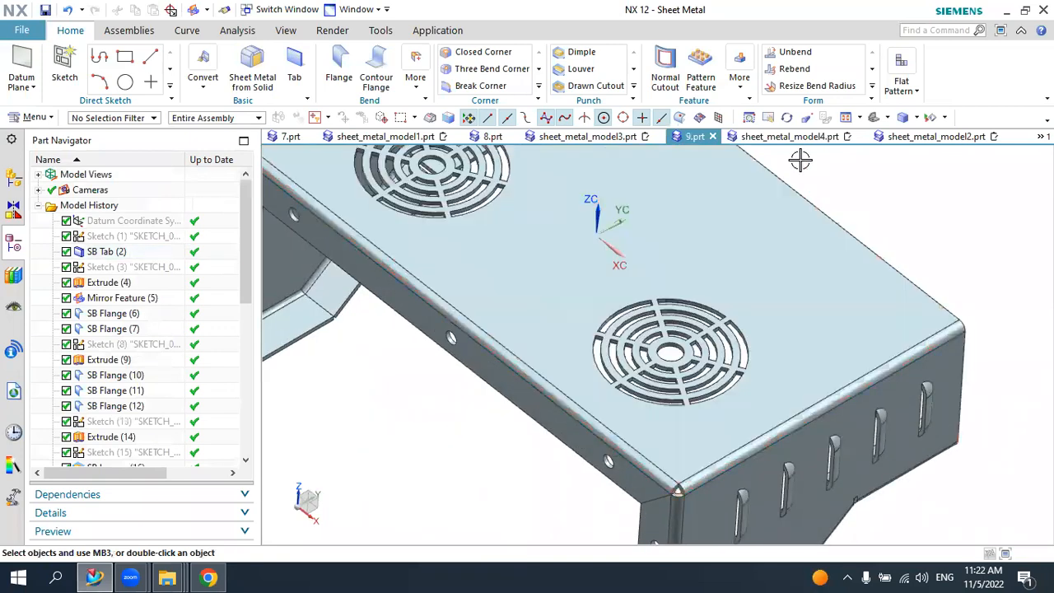
left_click(782, 140)
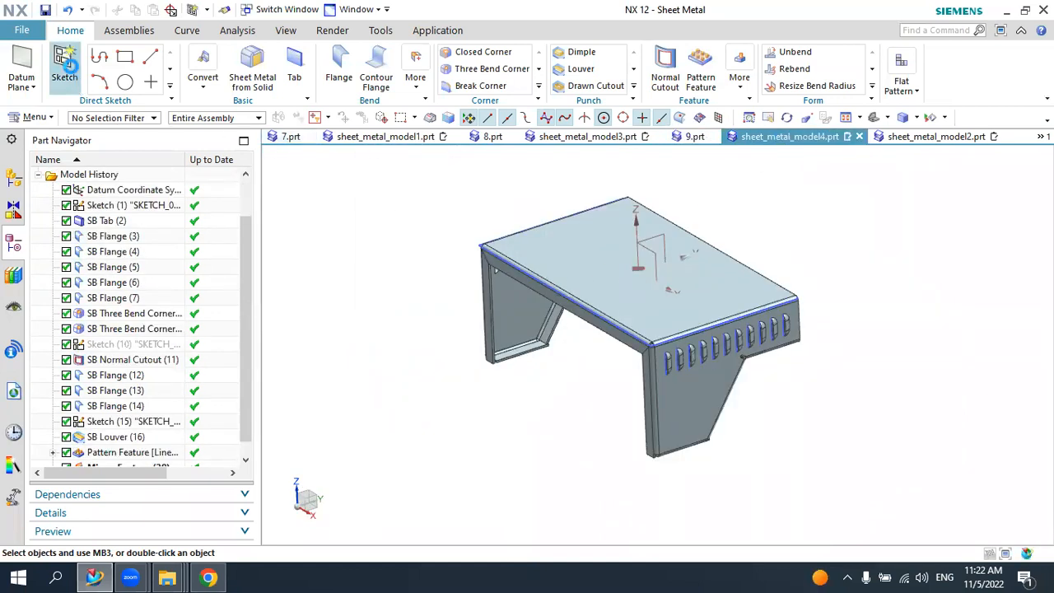
- Start a sketch on the enclosure's top face and draw a 30 mm diameter circle near the face's corner
left_click(66, 65)
left_click(506, 246)
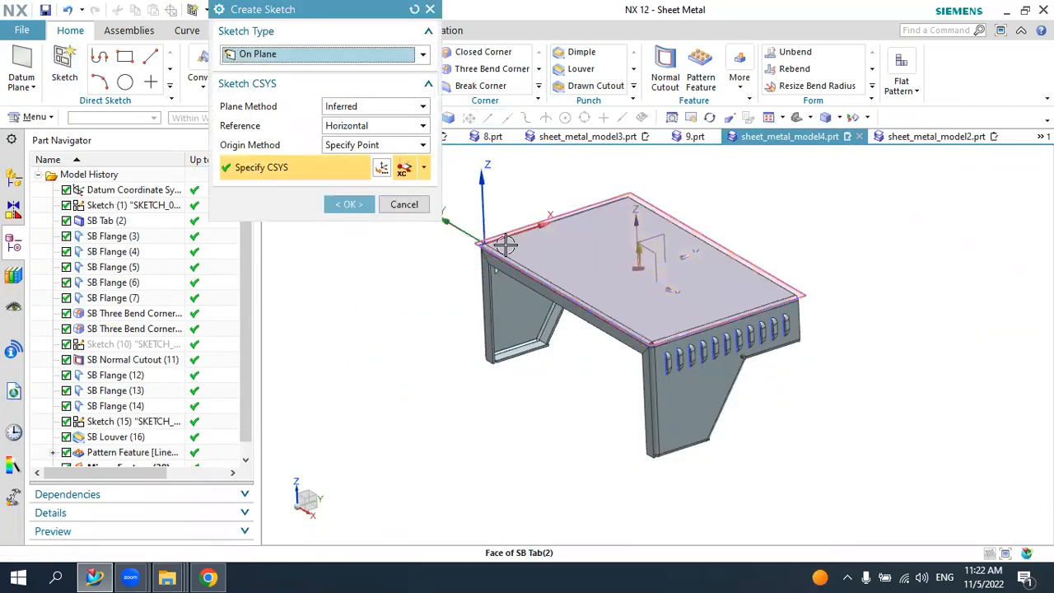
left_click(347, 204)
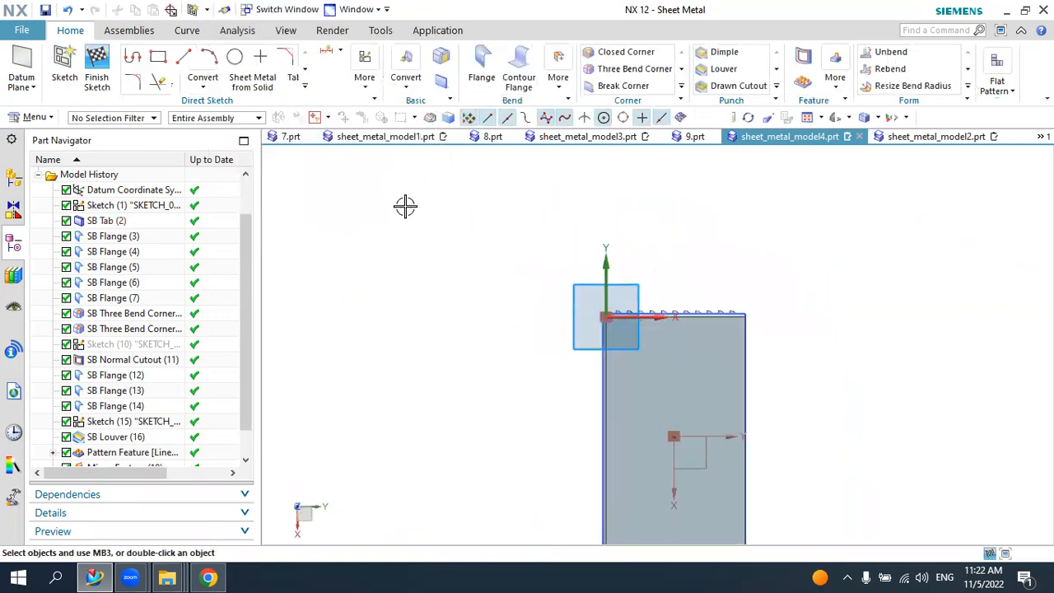
left_click(234, 59)
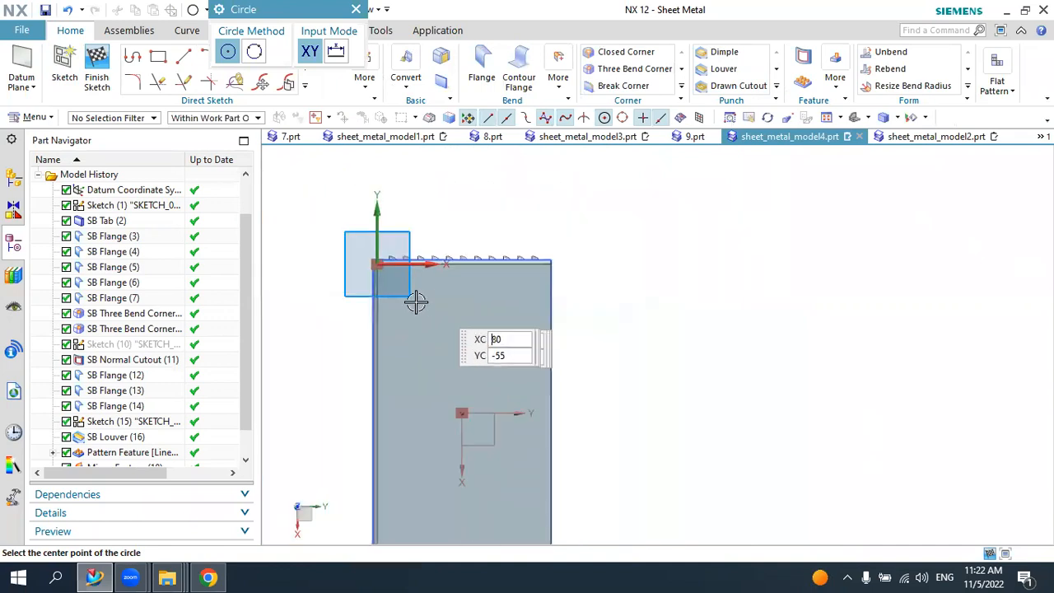
left_click(436, 327)
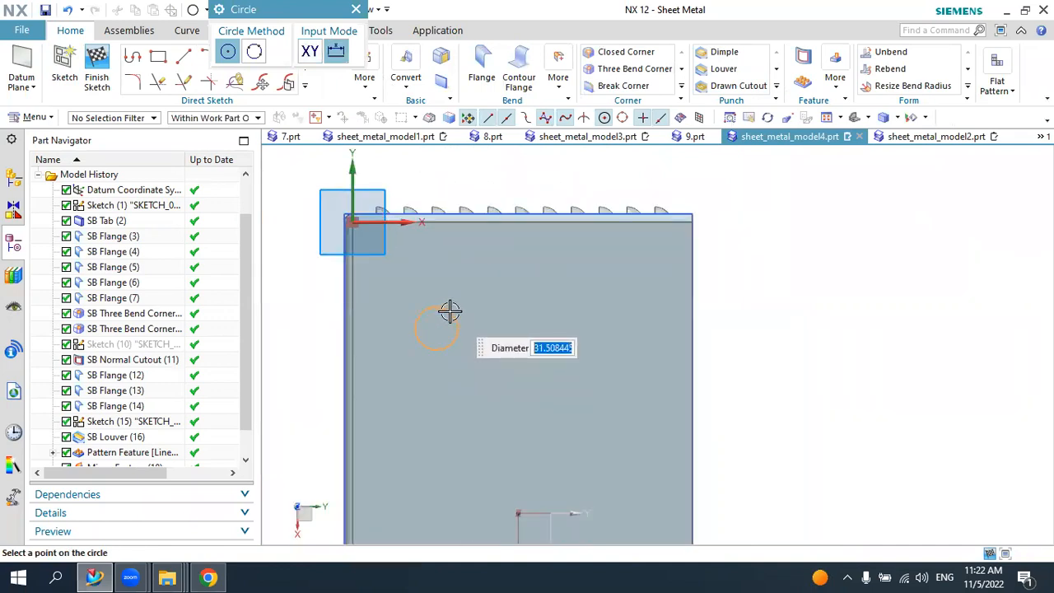
type("30")
key("Return")
key("Escape")
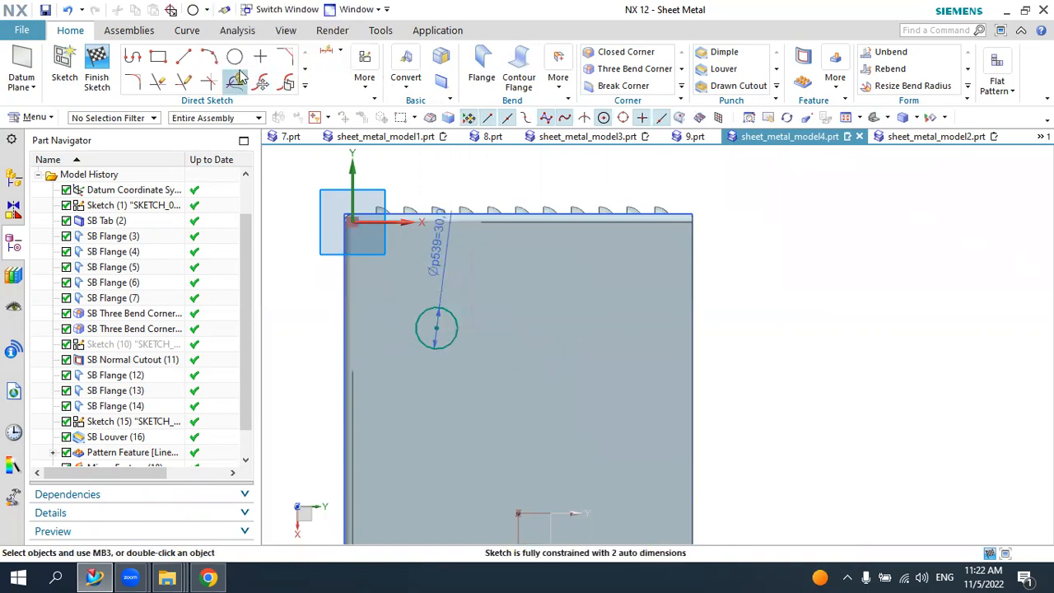
- Draw a 45 mm diameter circle concentric with the 30 mm circle
left_click(234, 56)
scroll(455, 280, "up", 2)
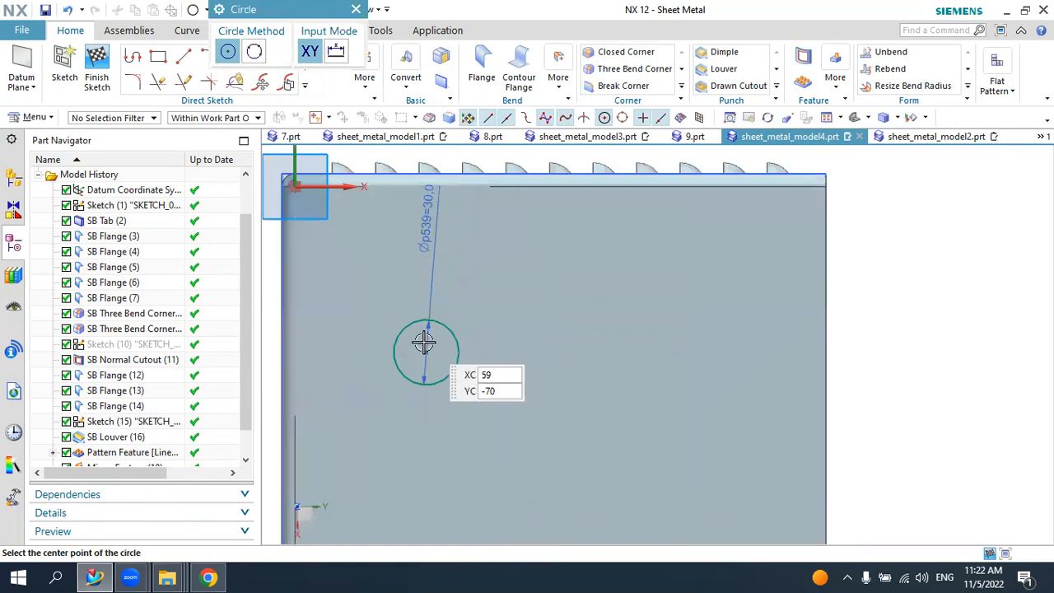
left_click(423, 353)
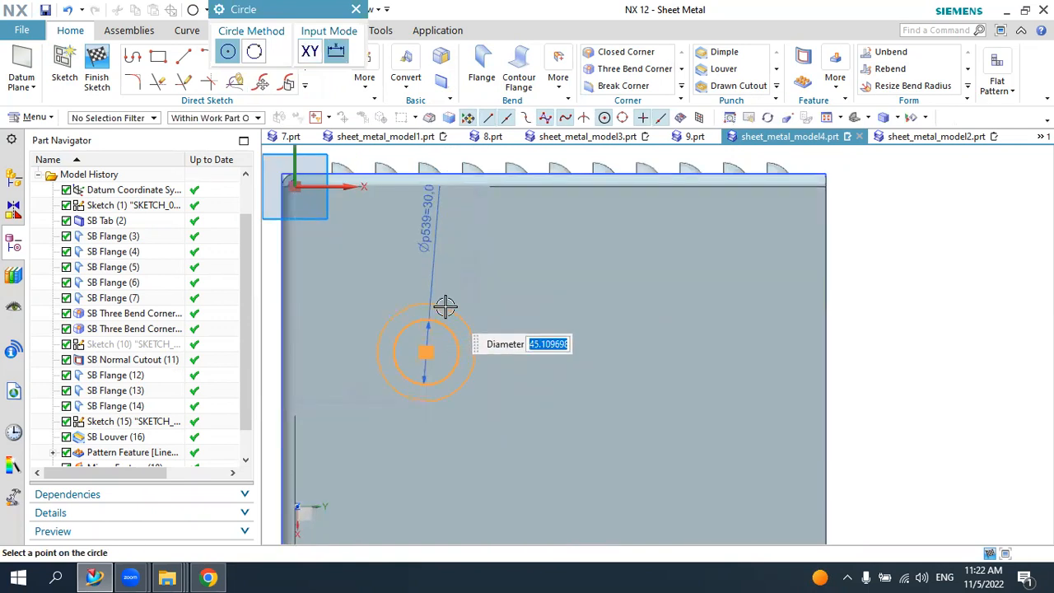
type("3")
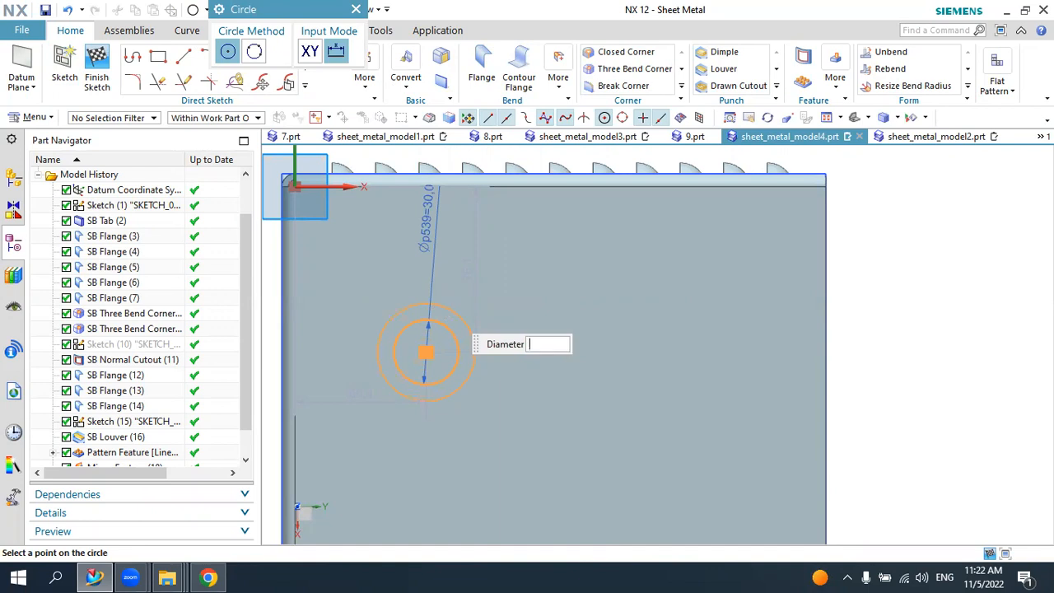
key("Return")
key("Escape")
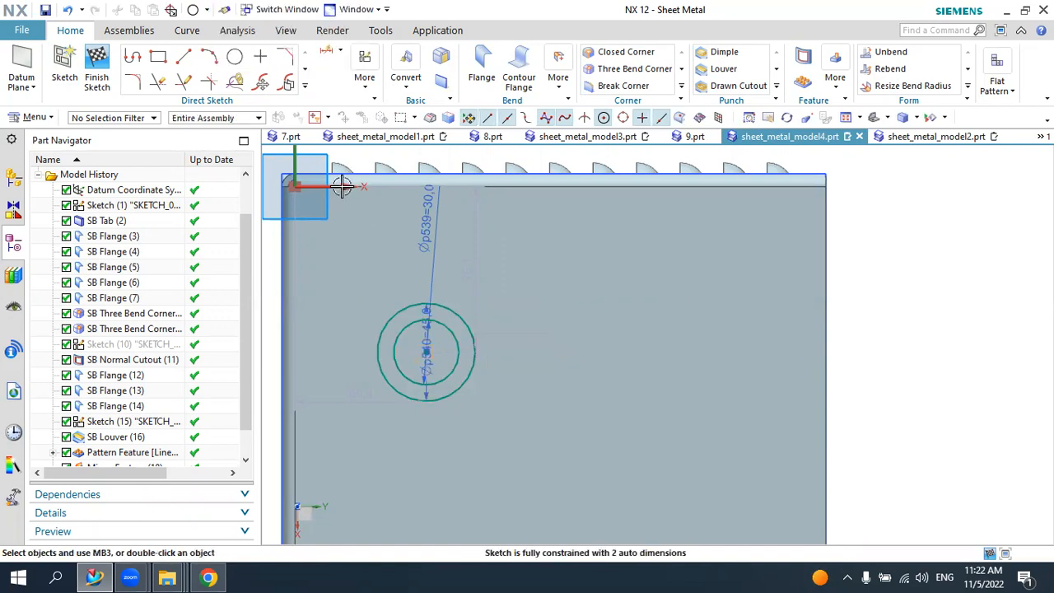
- Offset the 45 mm circle outward by 5 mm with 6 copies, creating dimensions for the offsets
left_click(306, 87)
left_click(236, 182)
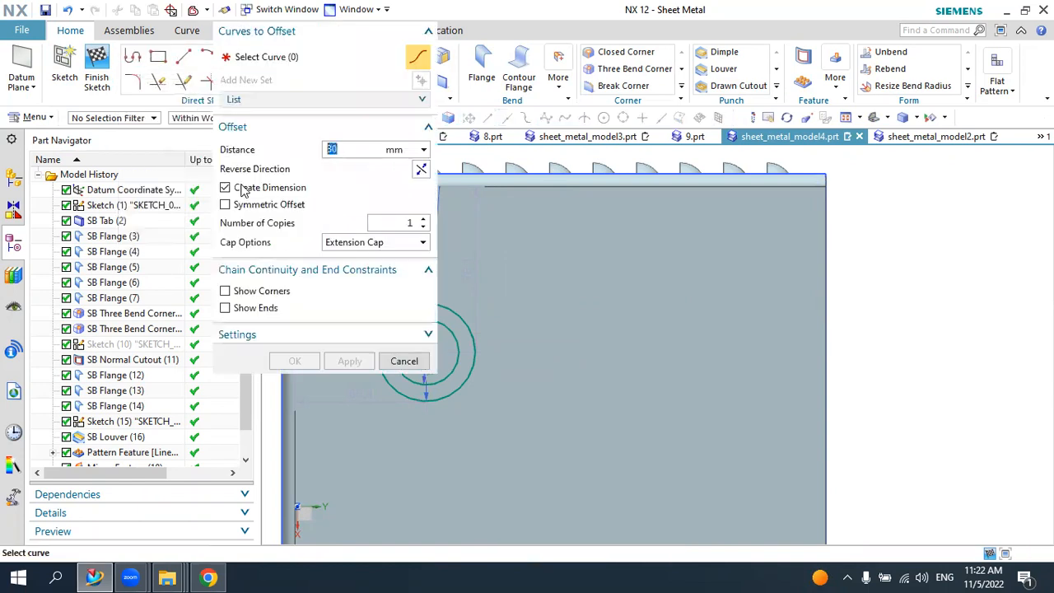
left_click_drag(312, 19, 183, 59)
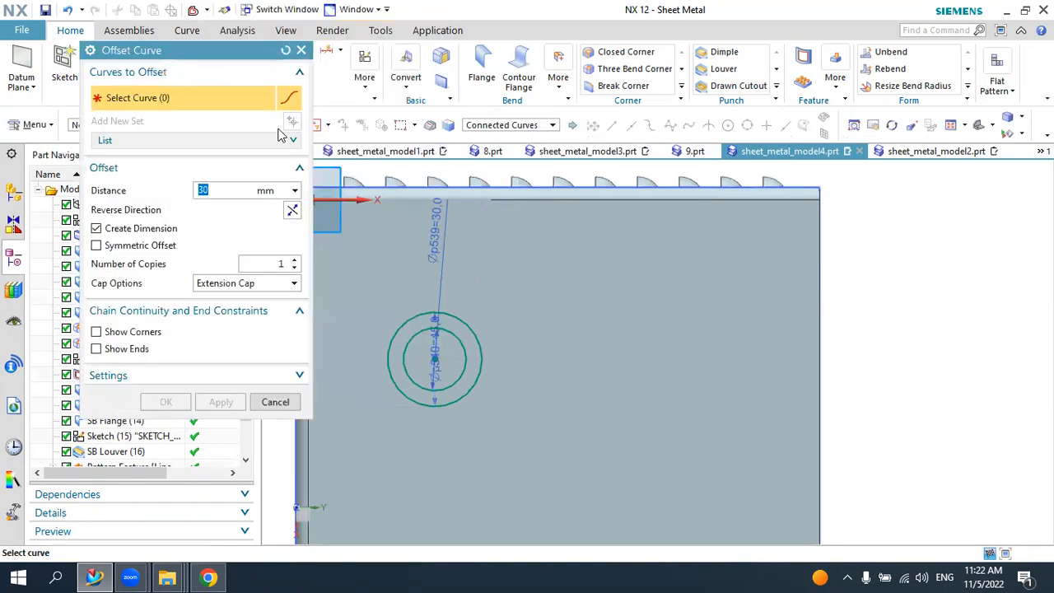
left_click(425, 307)
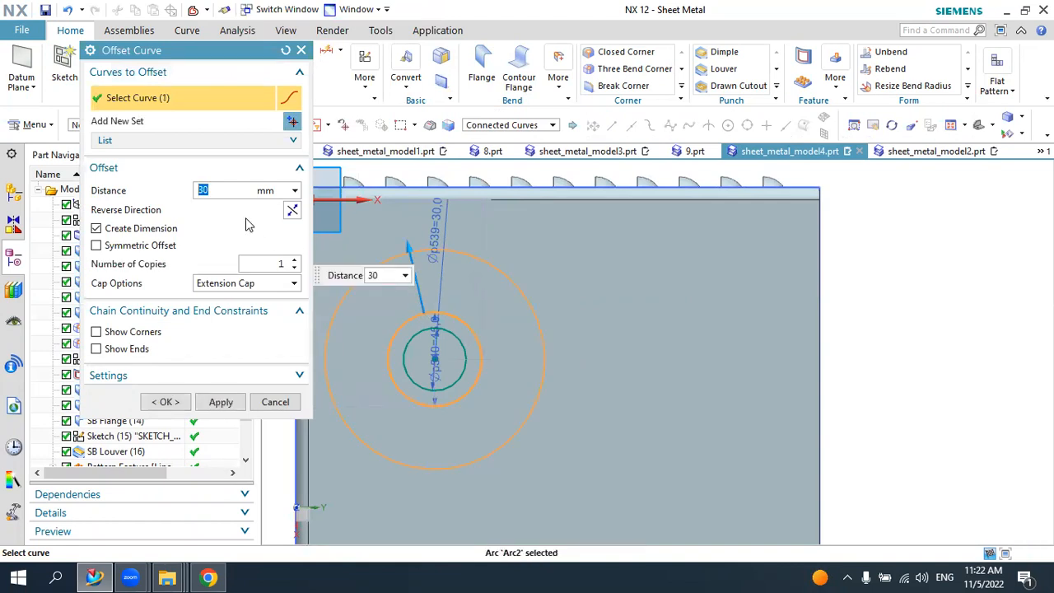
type("5")
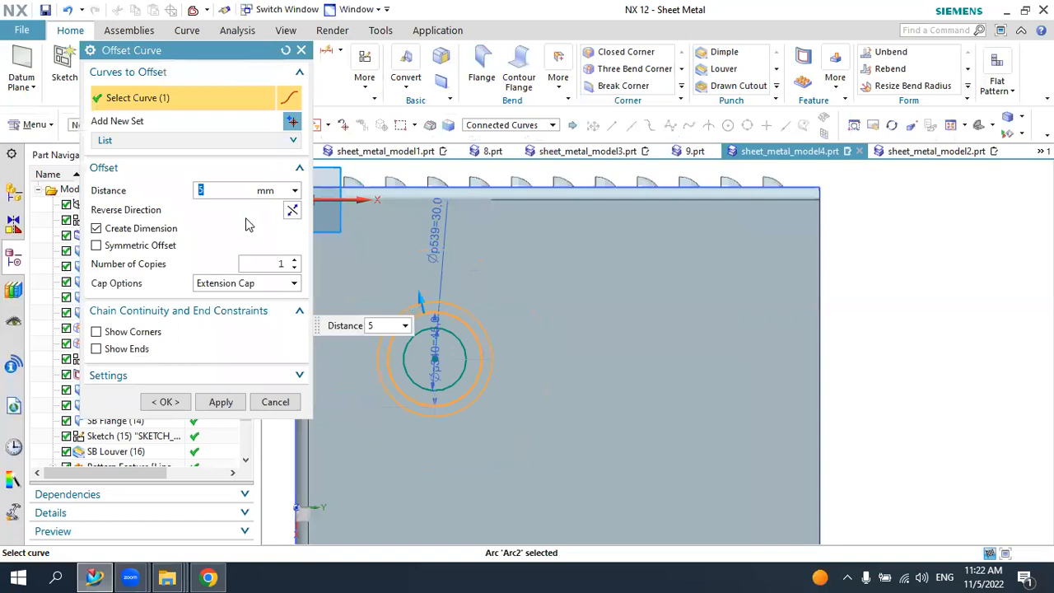
left_click(275, 265)
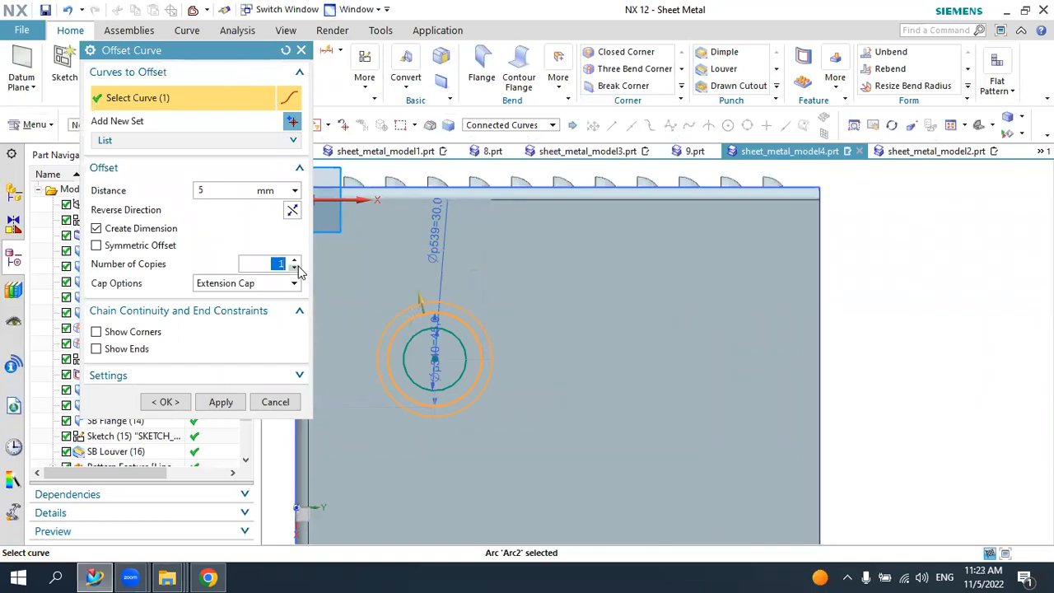
key("Return")
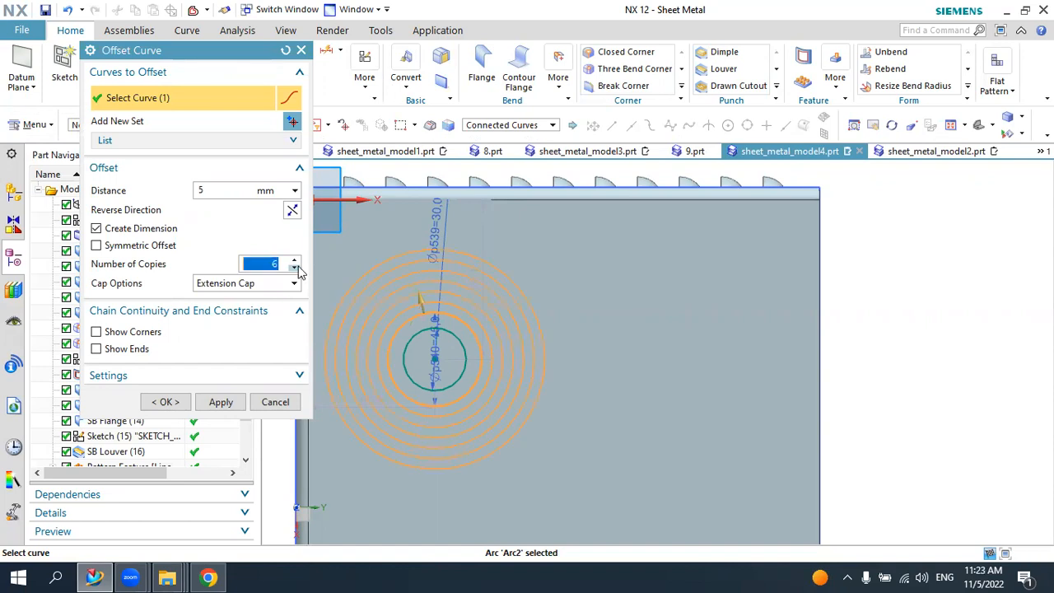
left_click(165, 402)
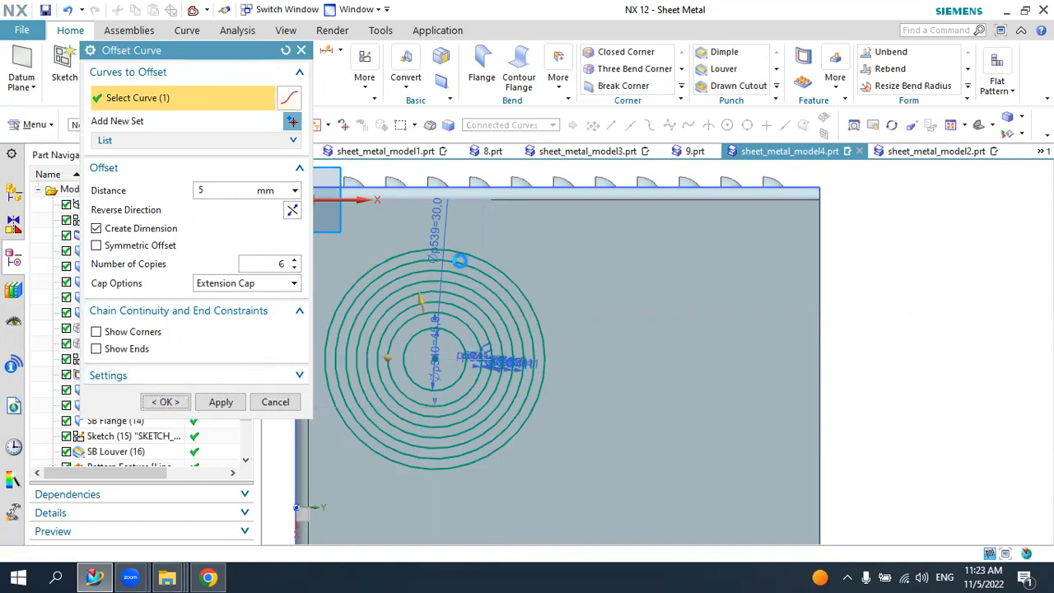
left_click(276, 402)
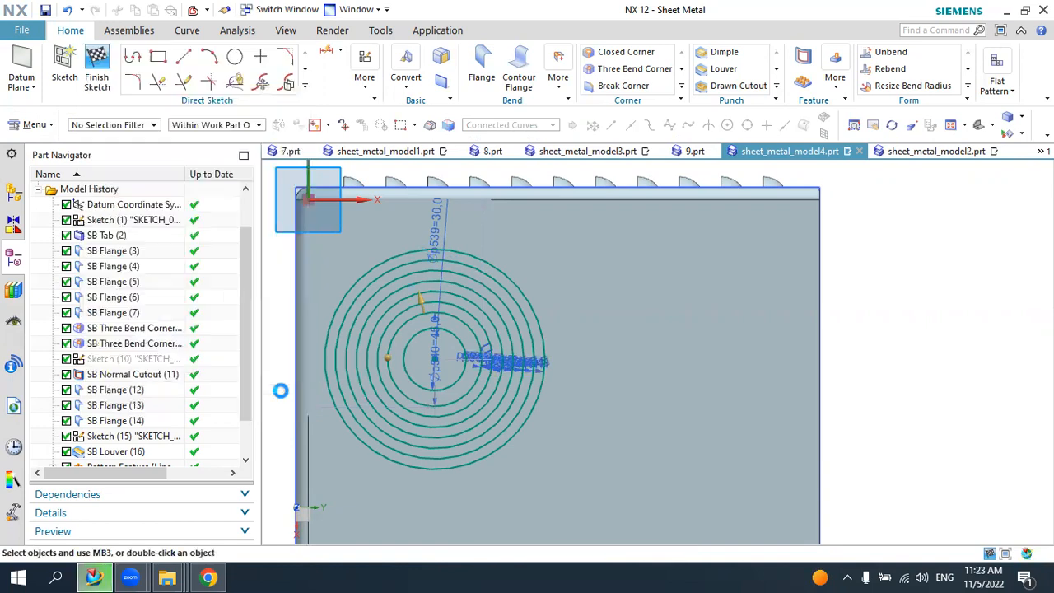
- Draw two lines from the circles' centre past the outermost circle, one 65 mm long at 90° and one about 71 mm long at 32°
left_click(185, 56)
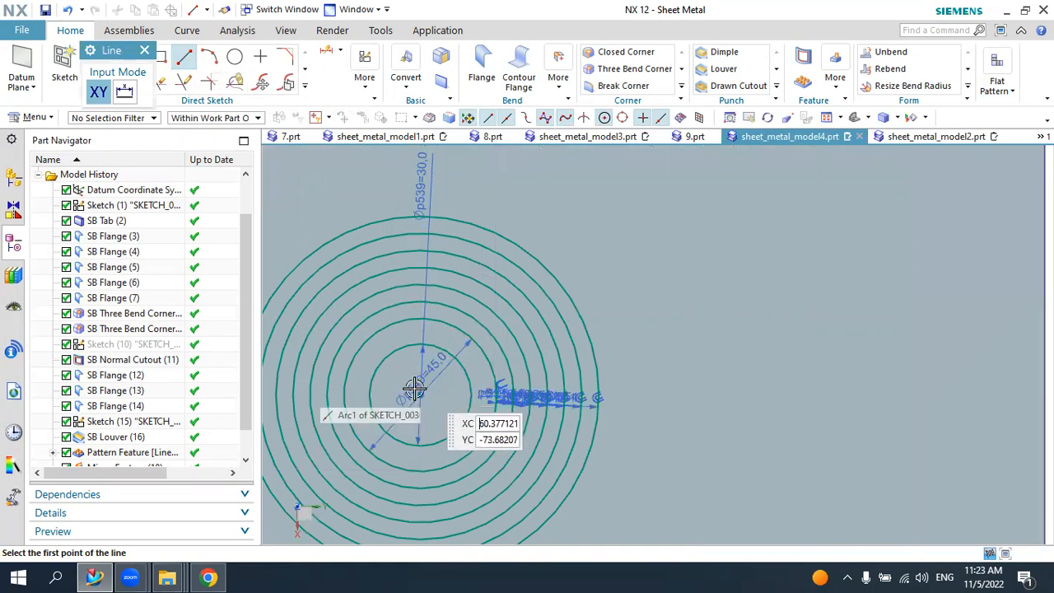
left_click(419, 393)
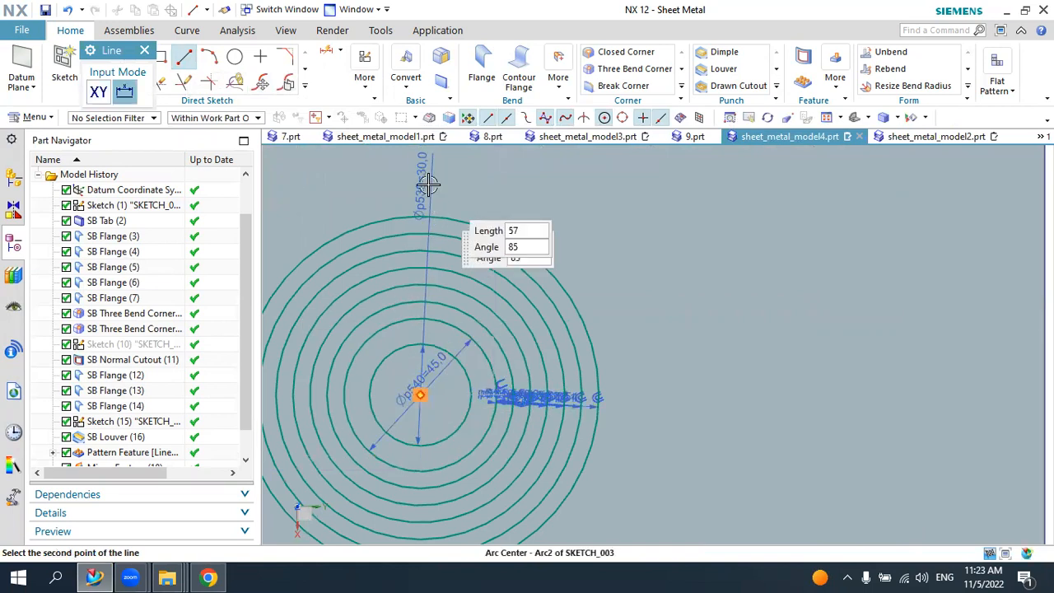
left_click(448, 205)
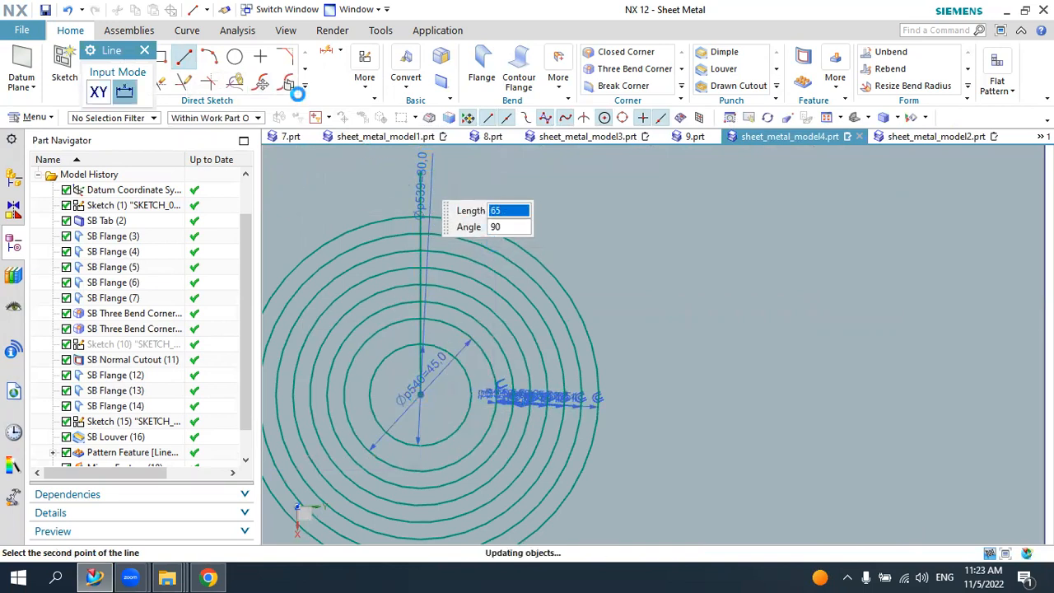
left_click(420, 395)
left_click(625, 267)
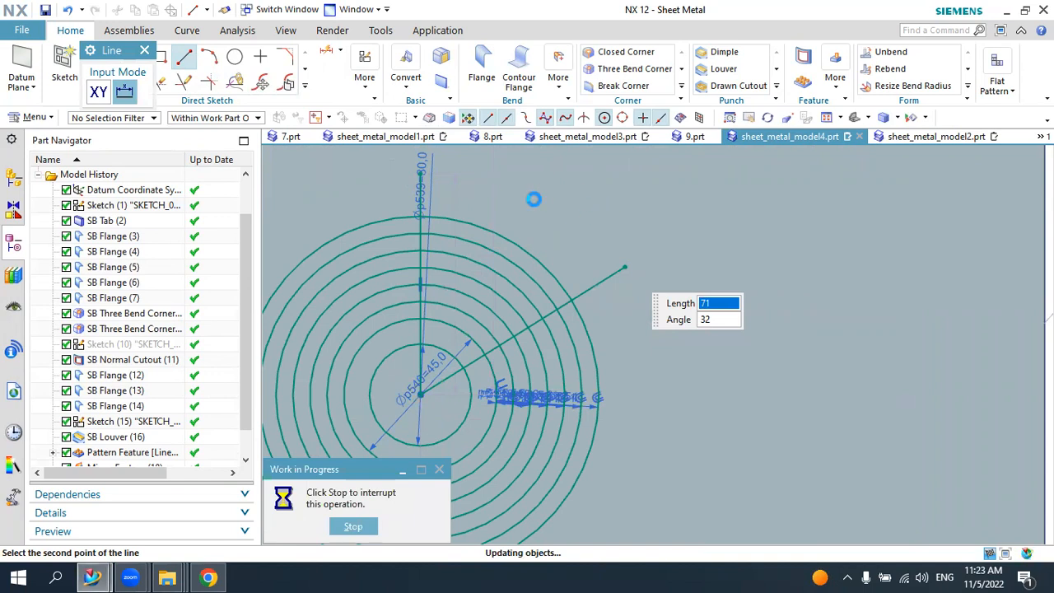
key("Escape")
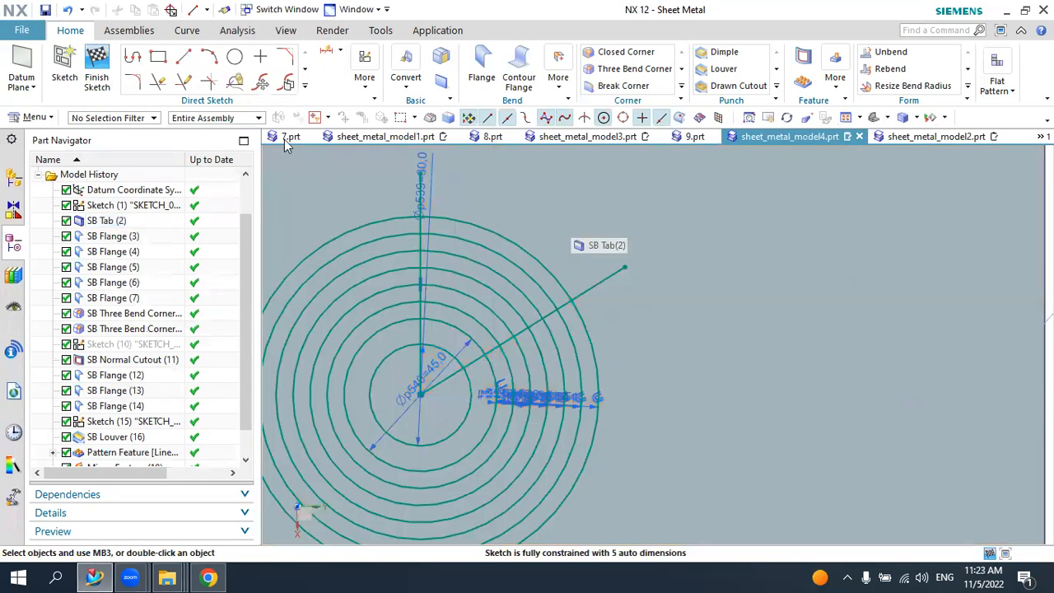
- Trim the circles around the 30 mm circle to the sector between the two lines, and remove the line ends beyond the outermost arc
left_click(158, 82)
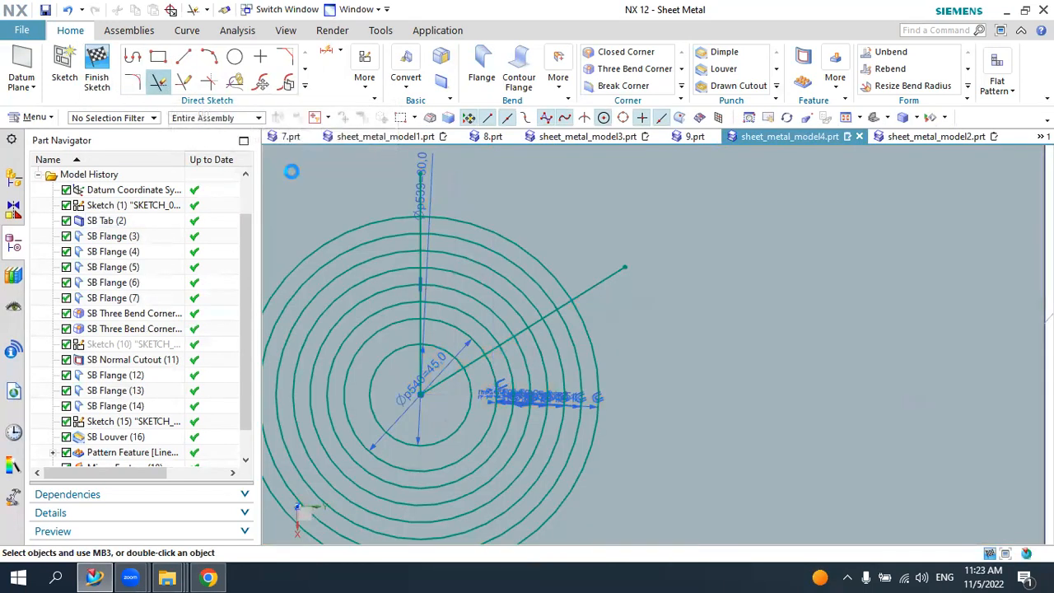
left_click(357, 224)
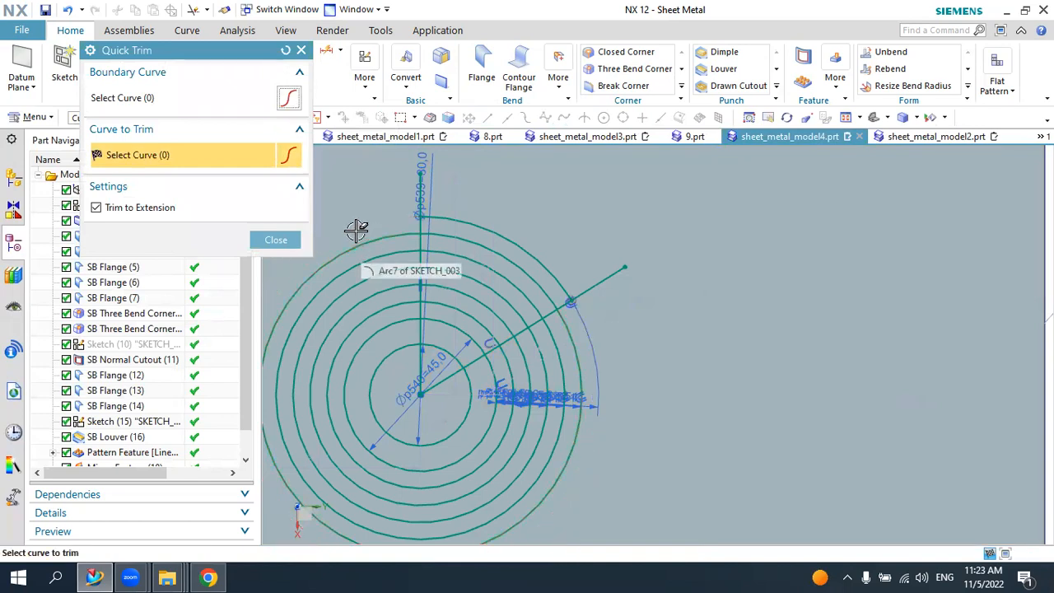
left_click(366, 284)
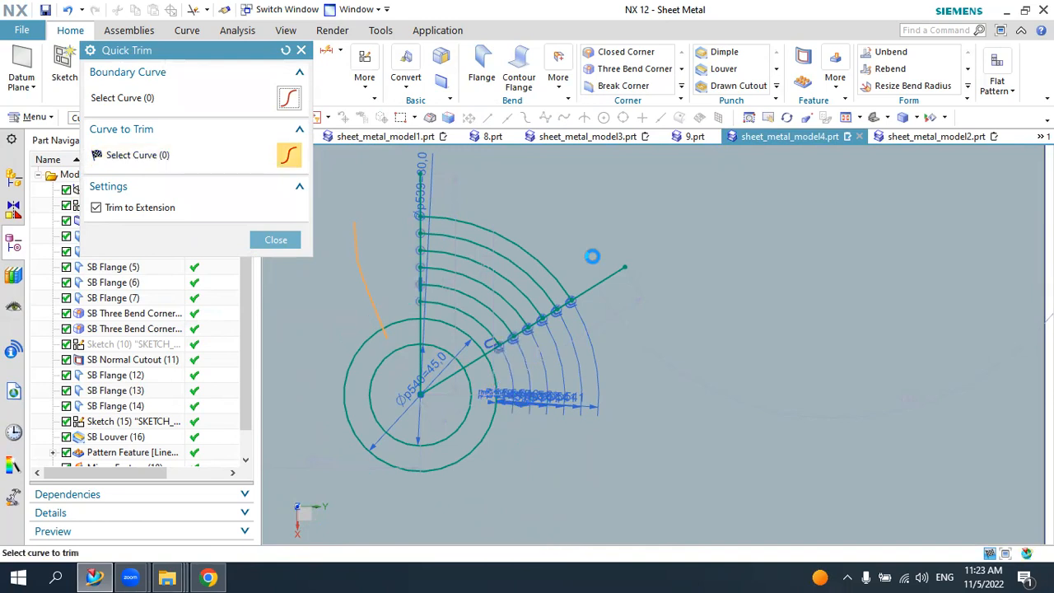
scroll(594, 259, "up", 3)
left_click(607, 302)
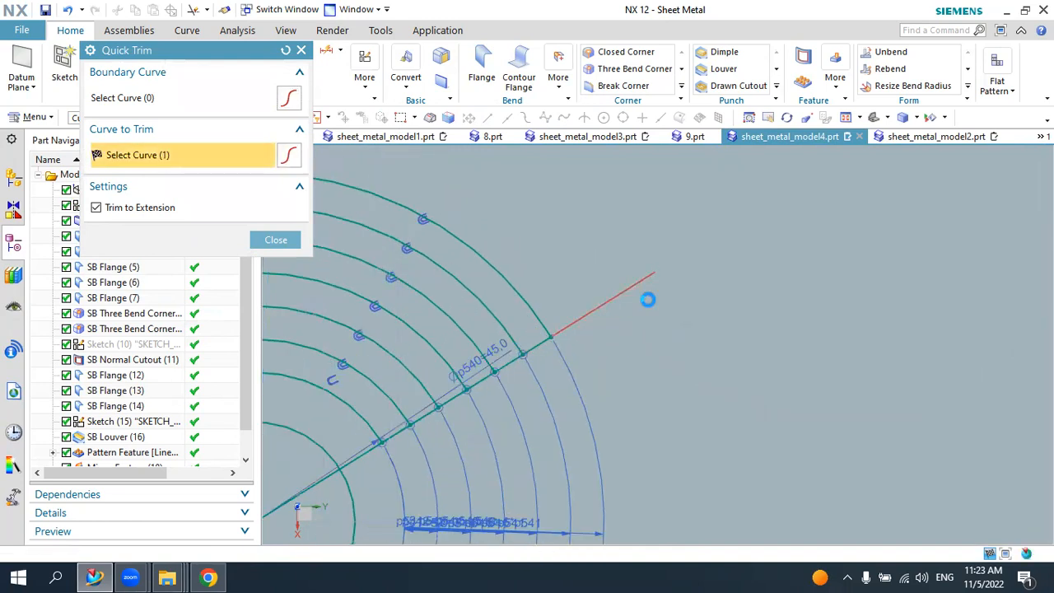
scroll(612, 266, "down", 3)
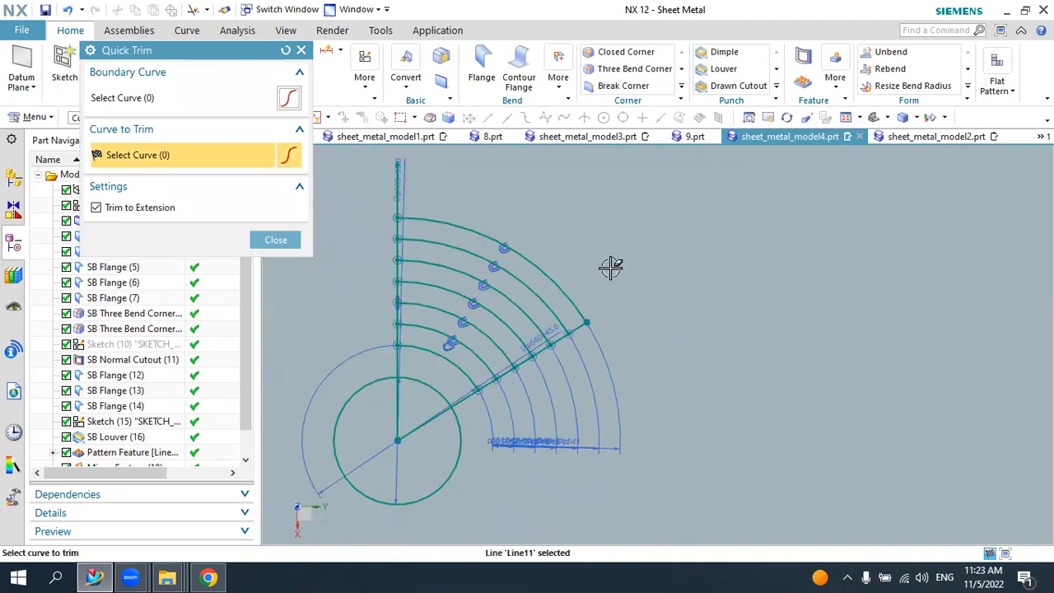
left_click(402, 181)
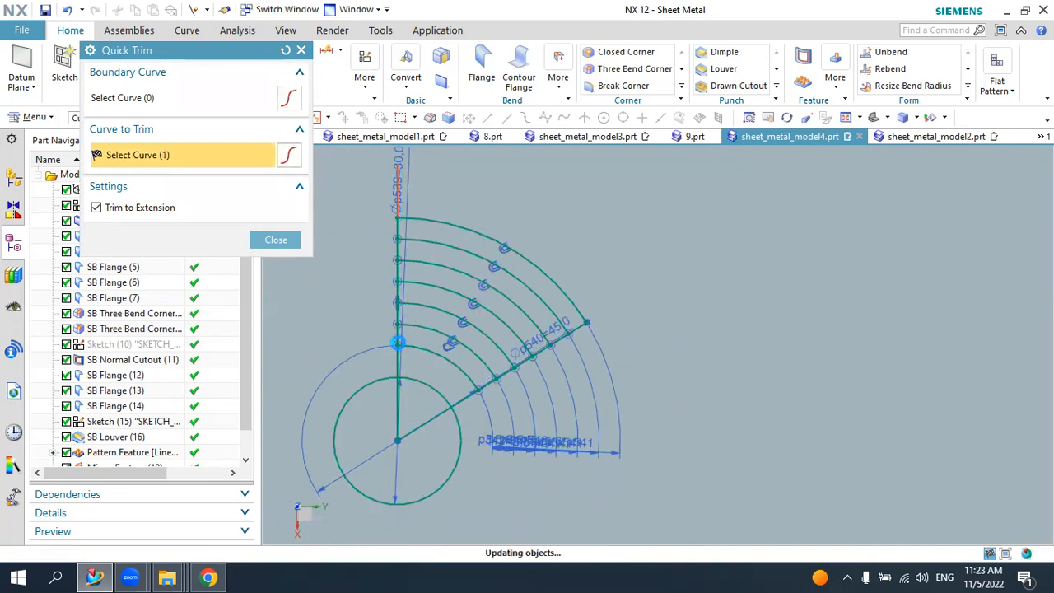
- Trim the vertical line between the 30 mm circle and the innermost arc, and in the alternate gaps between the arcs
scroll(395, 365, "up", 2)
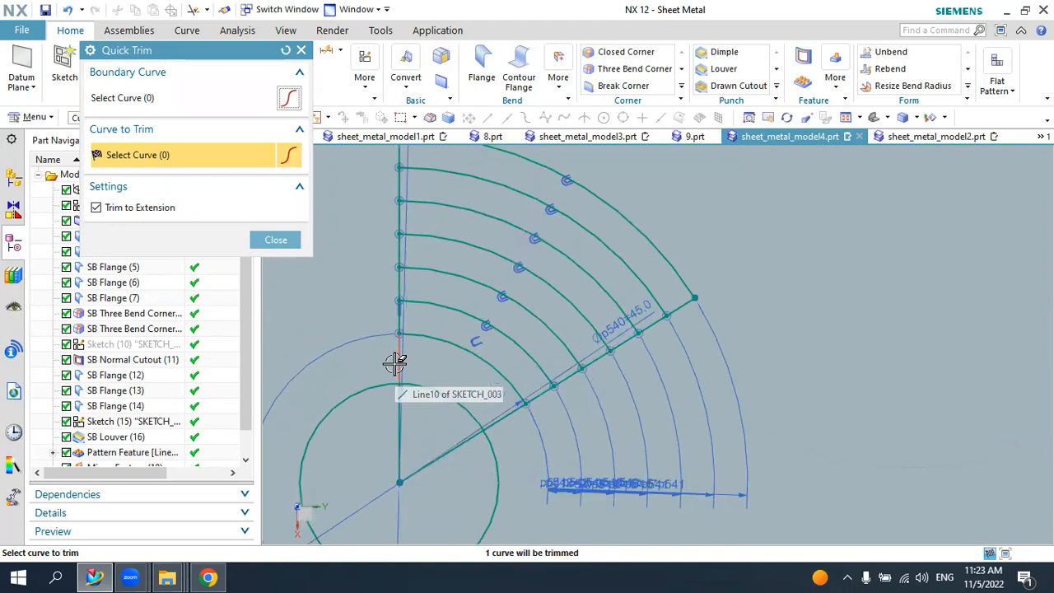
left_click(394, 363)
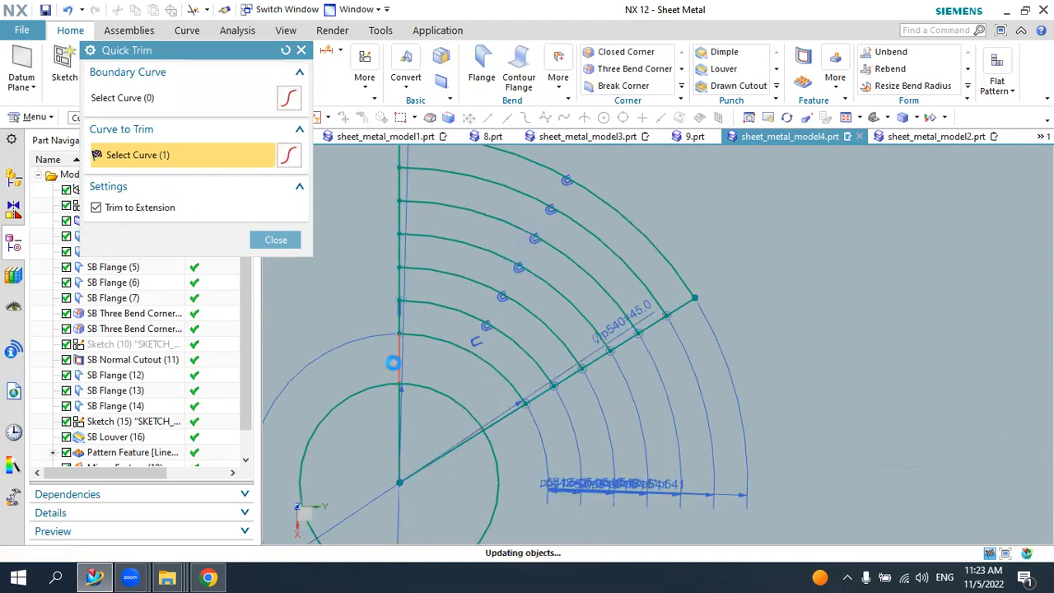
scroll(397, 277, "up", 3)
left_click(380, 282)
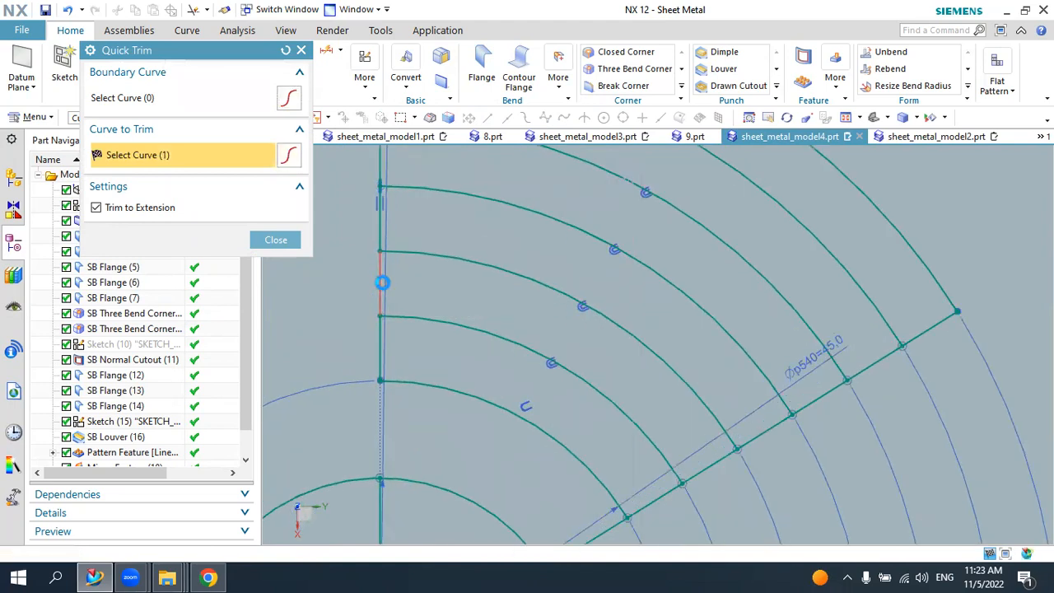
scroll(381, 278, "down", 3)
scroll(384, 210, "up", 3)
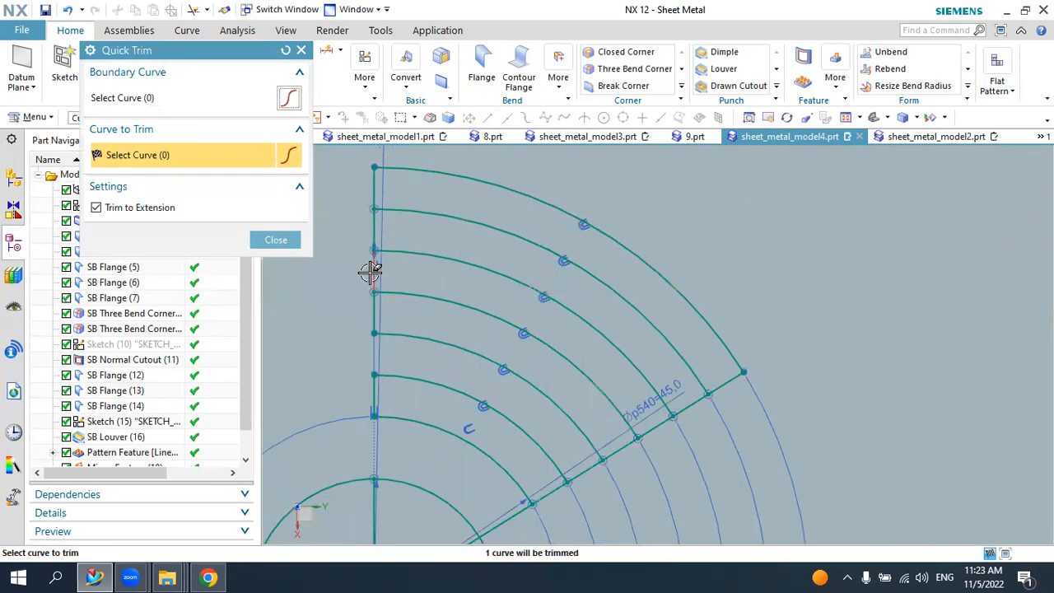
left_click(373, 268)
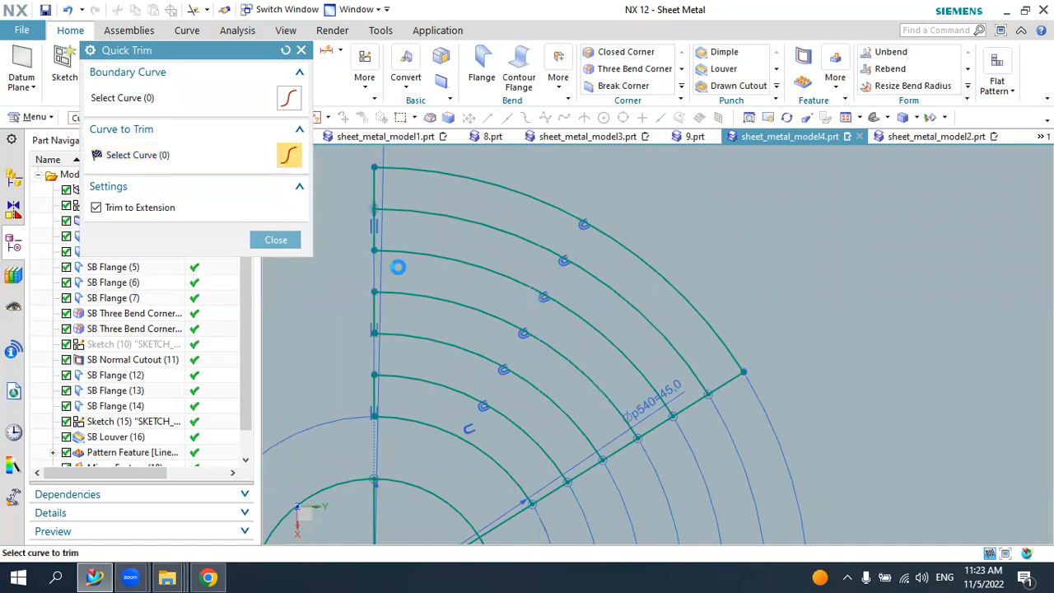
- Remove the outermost arc together with the ends of the two lines that reach it
left_click(376, 186)
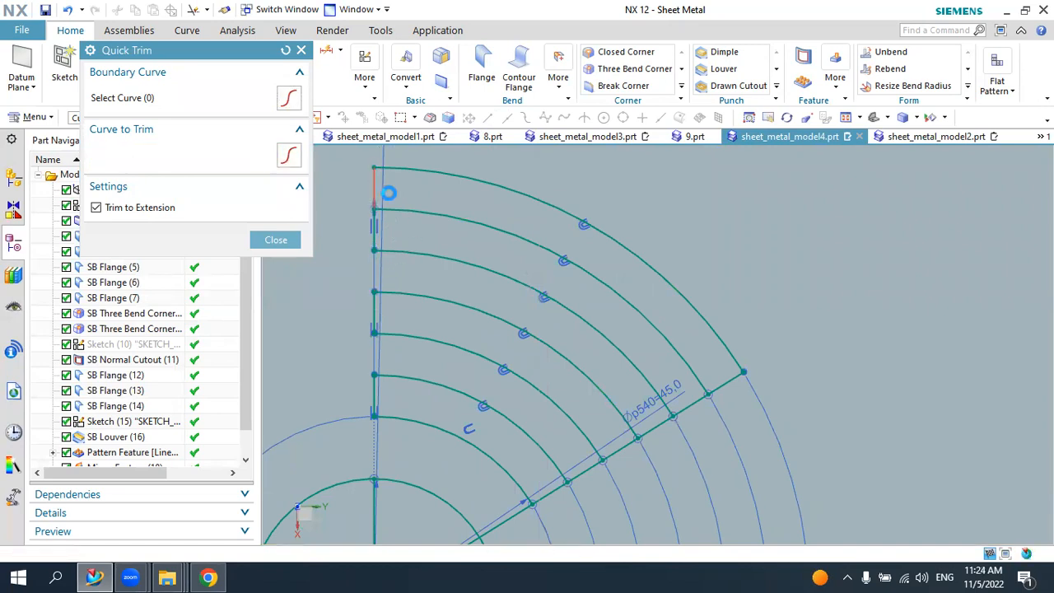
left_click(430, 173)
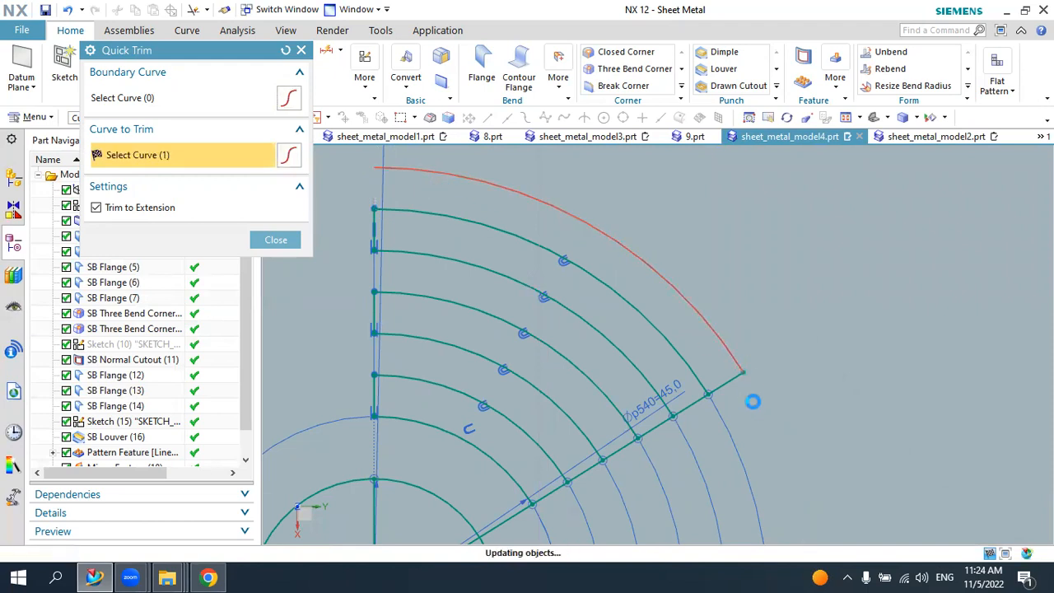
scroll(722, 379, "down", 1)
left_click(670, 344)
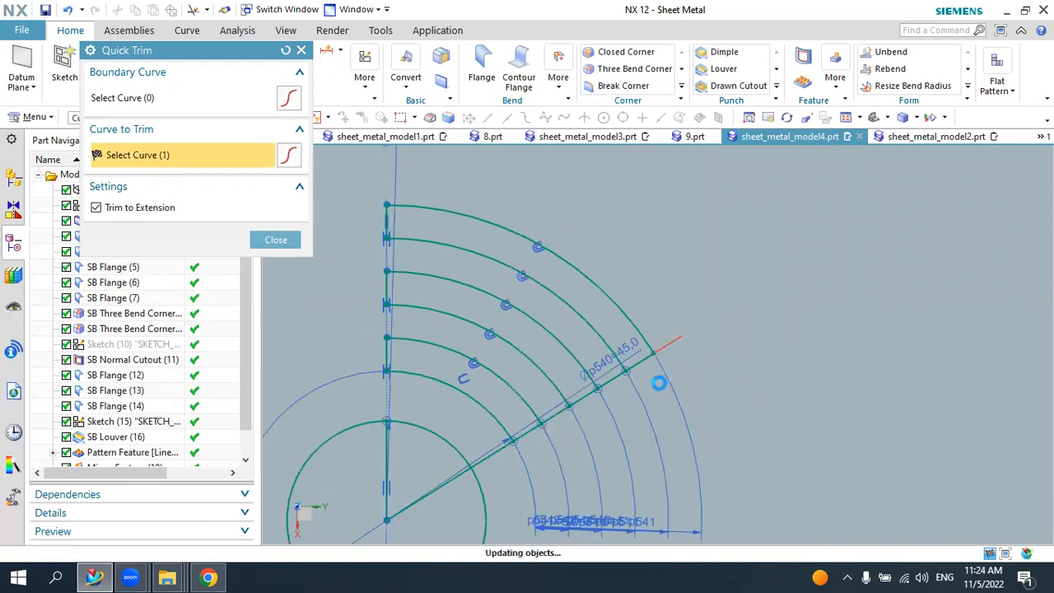
- Trim the angled line outside the 30 mm circle in the alternate gaps so the arcs form three closed slots
scroll(631, 395, "up", 2)
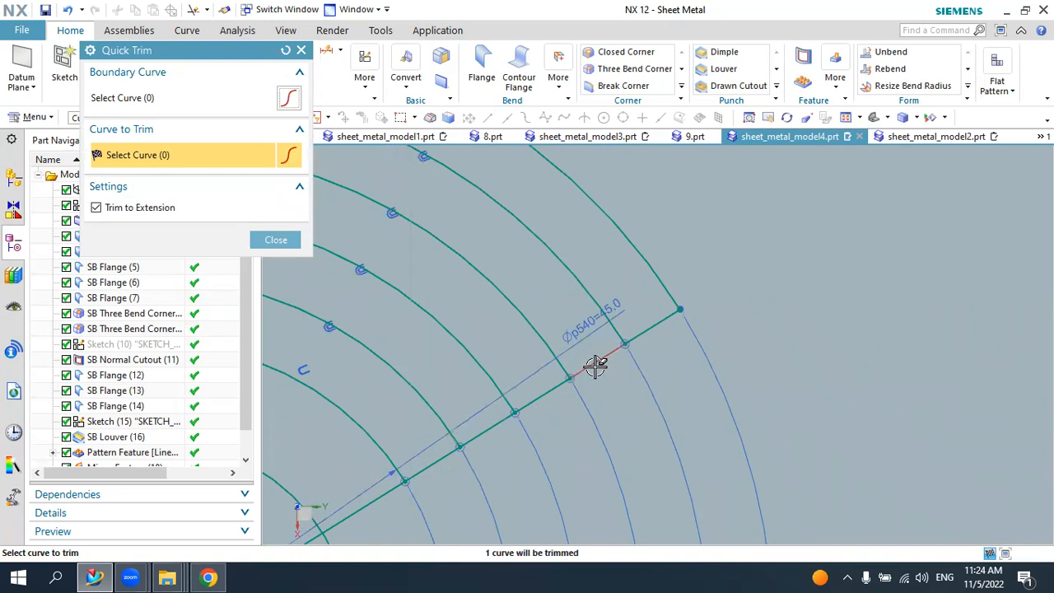
left_click(610, 370)
scroll(596, 401, "down", 2)
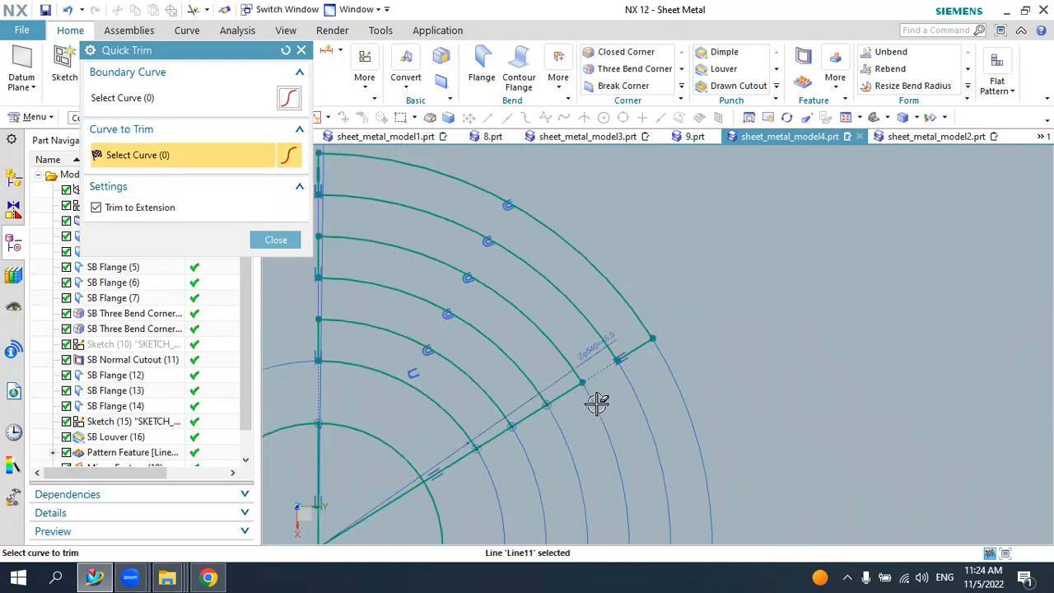
scroll(511, 447, "up", 2)
left_click(539, 402)
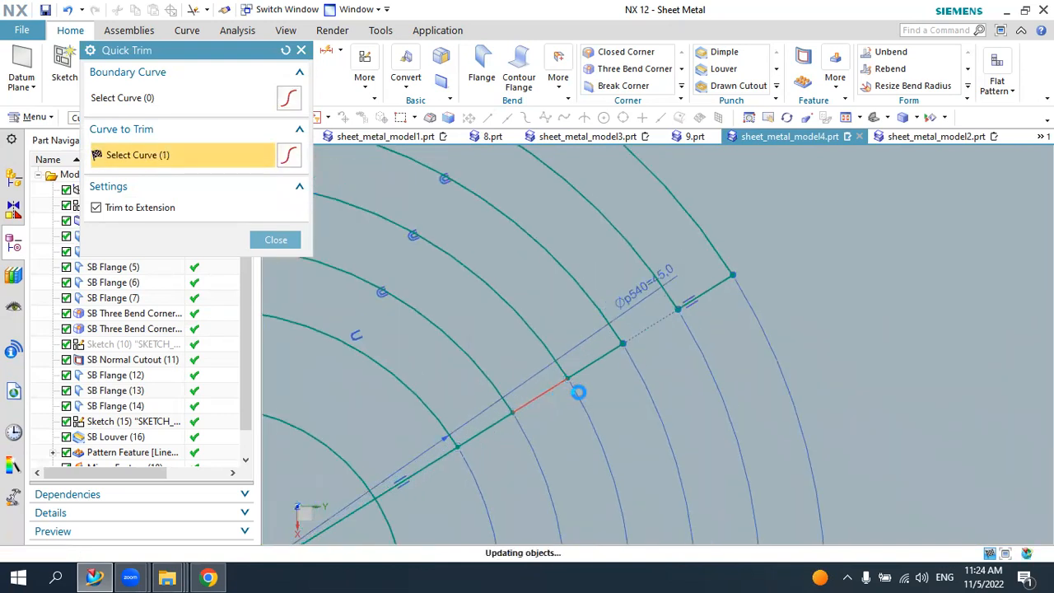
scroll(581, 364, "down", 2)
scroll(629, 357, "up", 1)
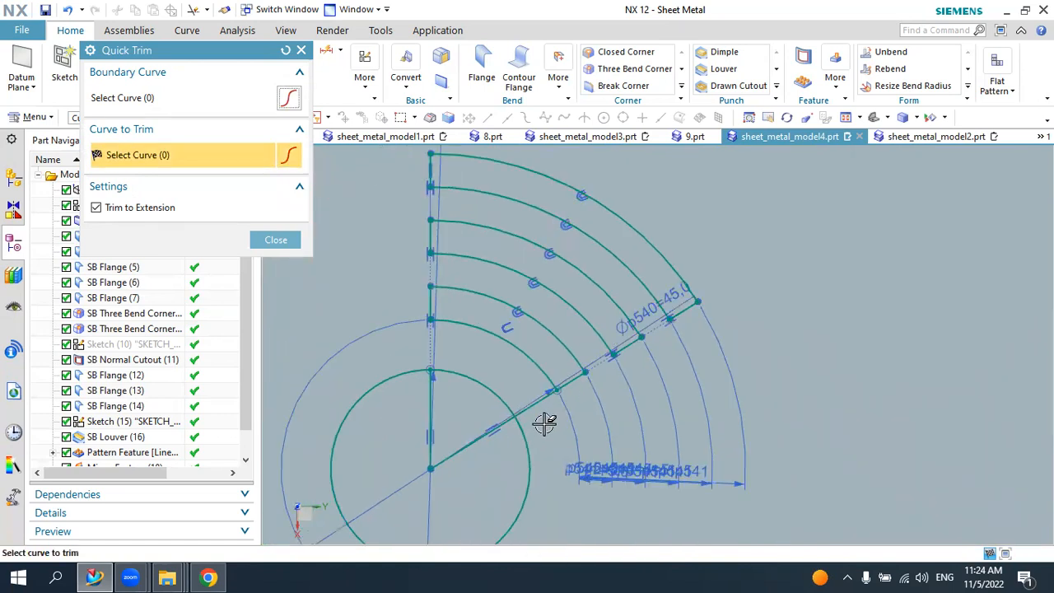
scroll(546, 419, "up", 2)
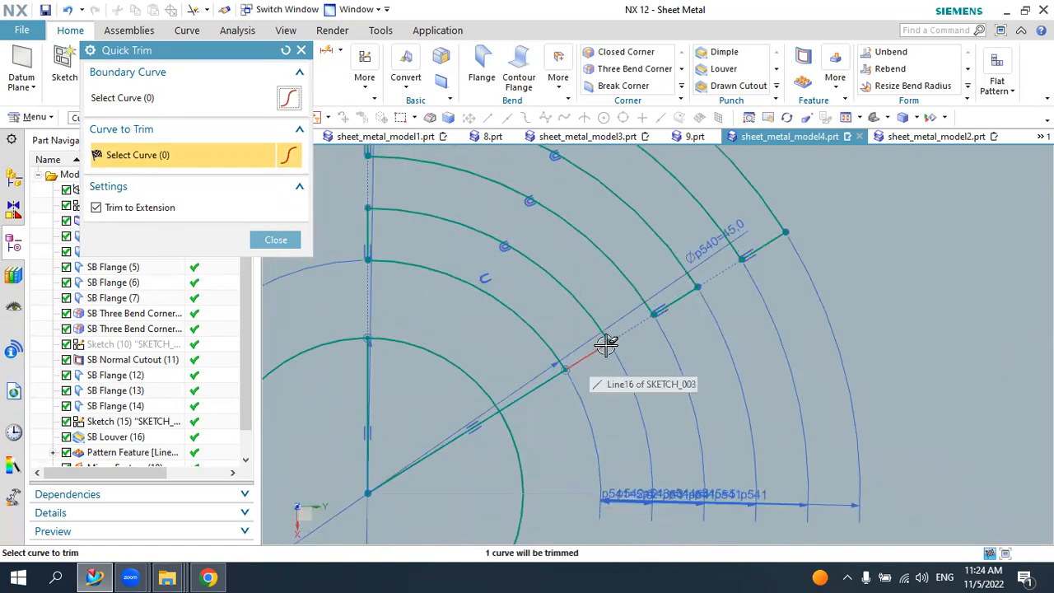
left_click(545, 377)
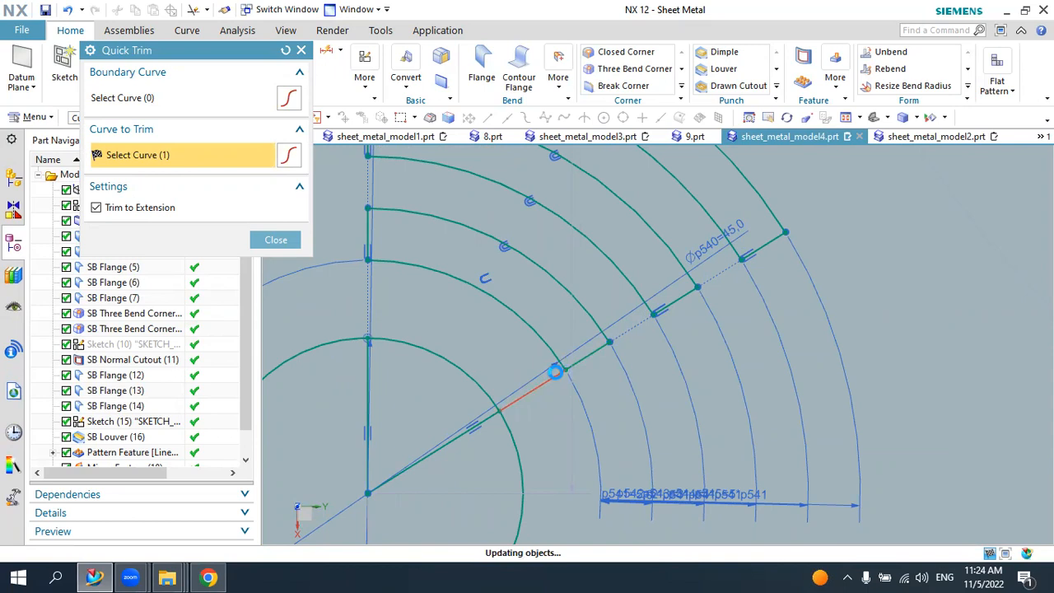
scroll(558, 370, "down", 3)
middle_click(594, 316)
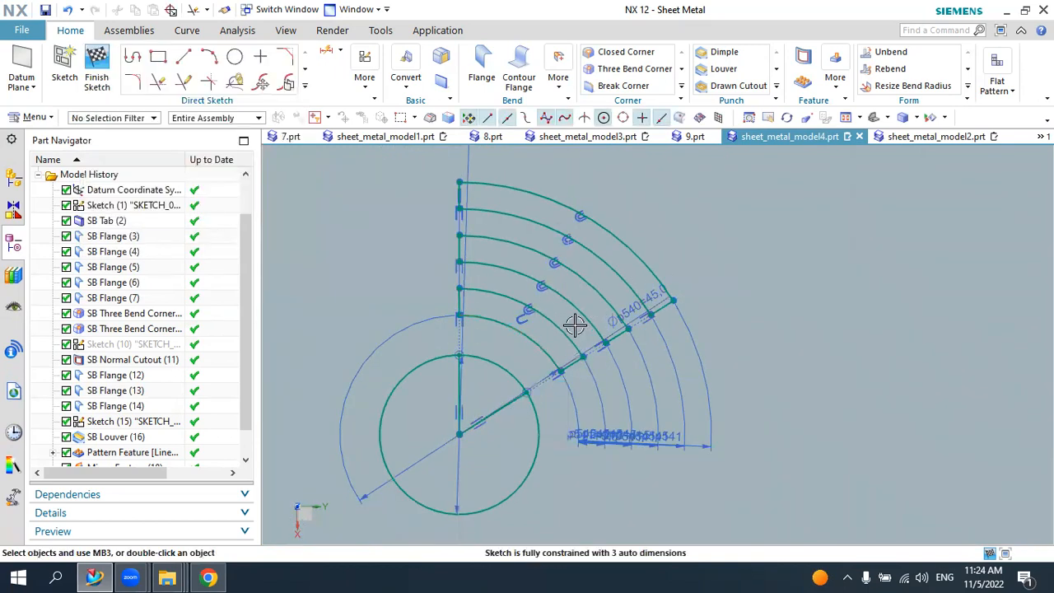
scroll(587, 326, "down", 2)
scroll(606, 303, "up", 2)
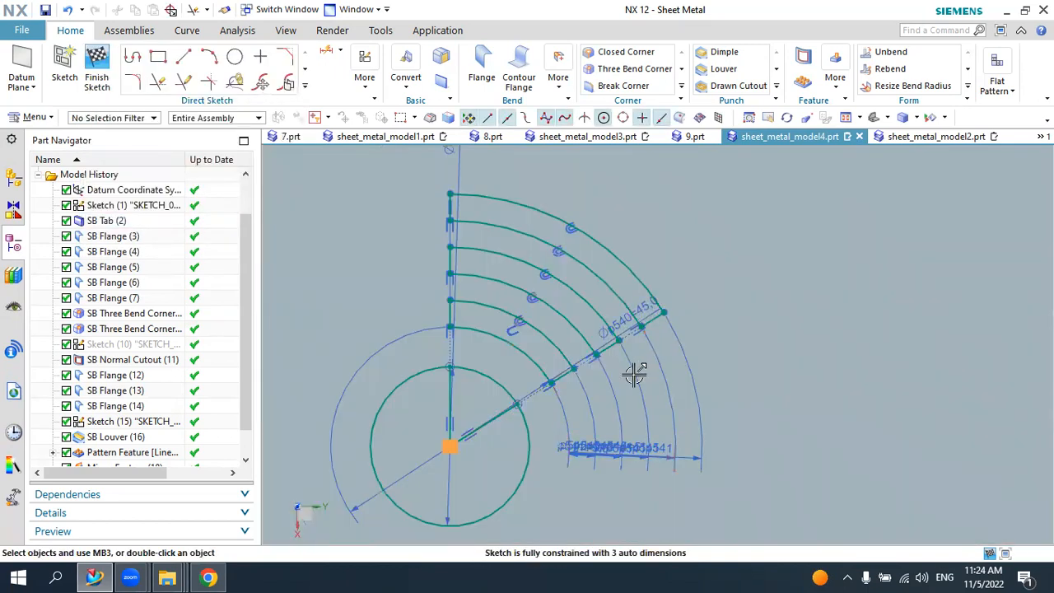
- Pattern the three closed slot outlines circularly about the circle's centre with a count of 5 over 360°
left_click(306, 87)
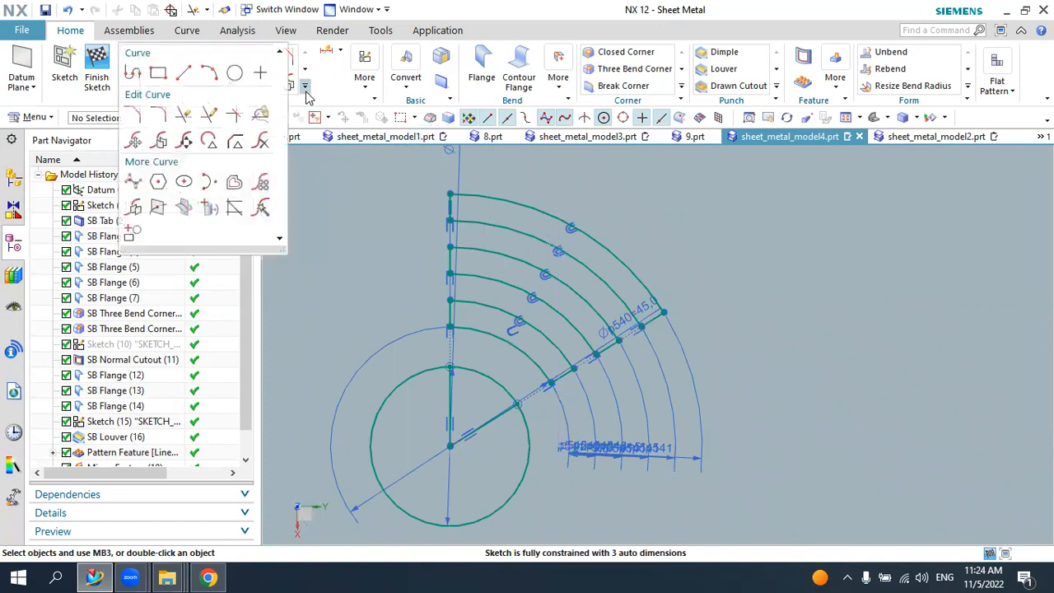
left_click(265, 182)
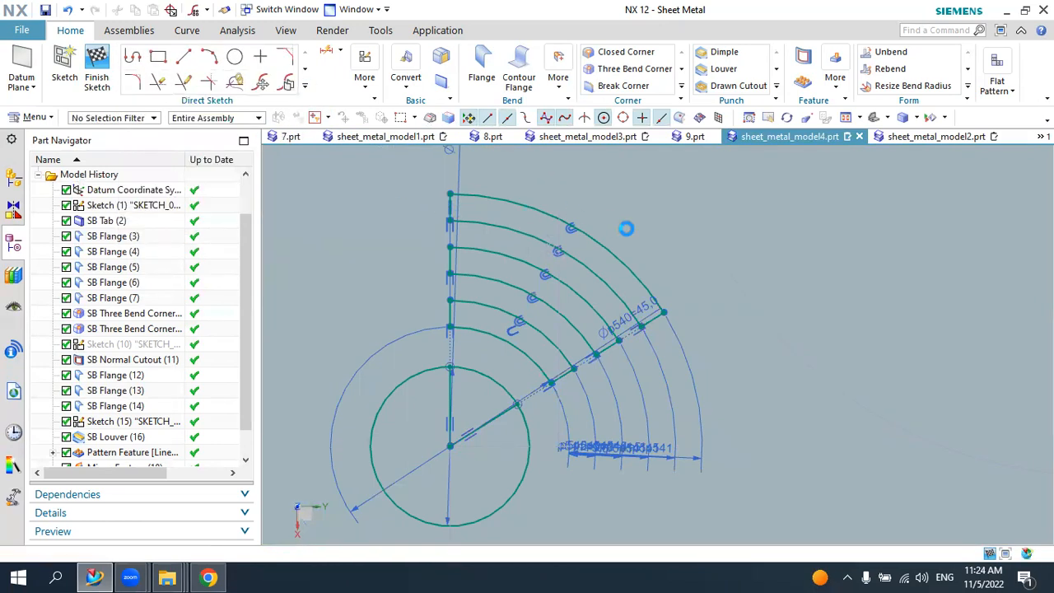
scroll(626, 226, "down", 3)
scroll(572, 206, "up", 2)
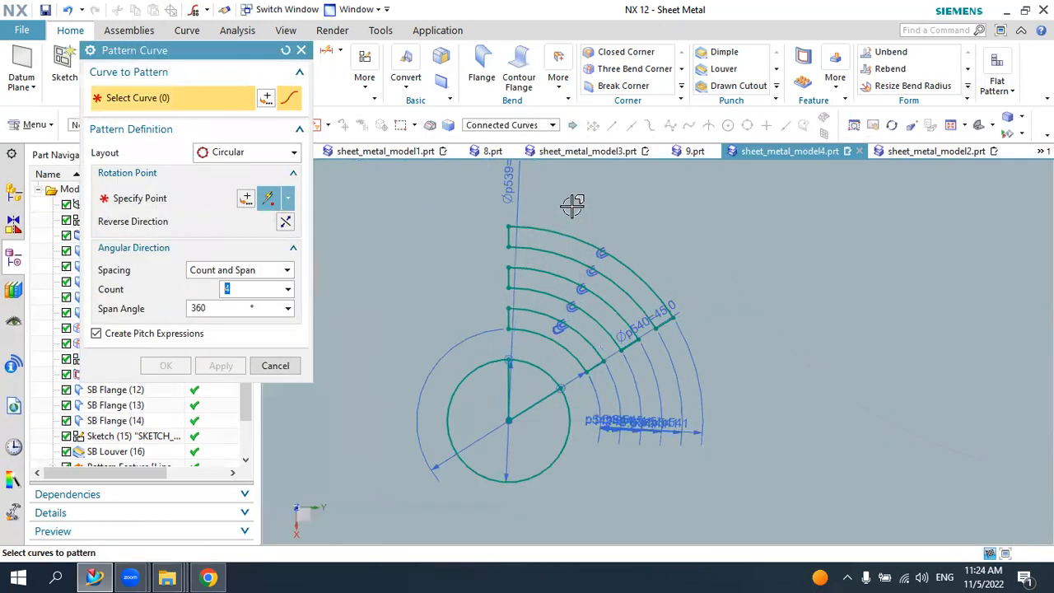
left_click(560, 232)
left_click(530, 269)
left_click(522, 304)
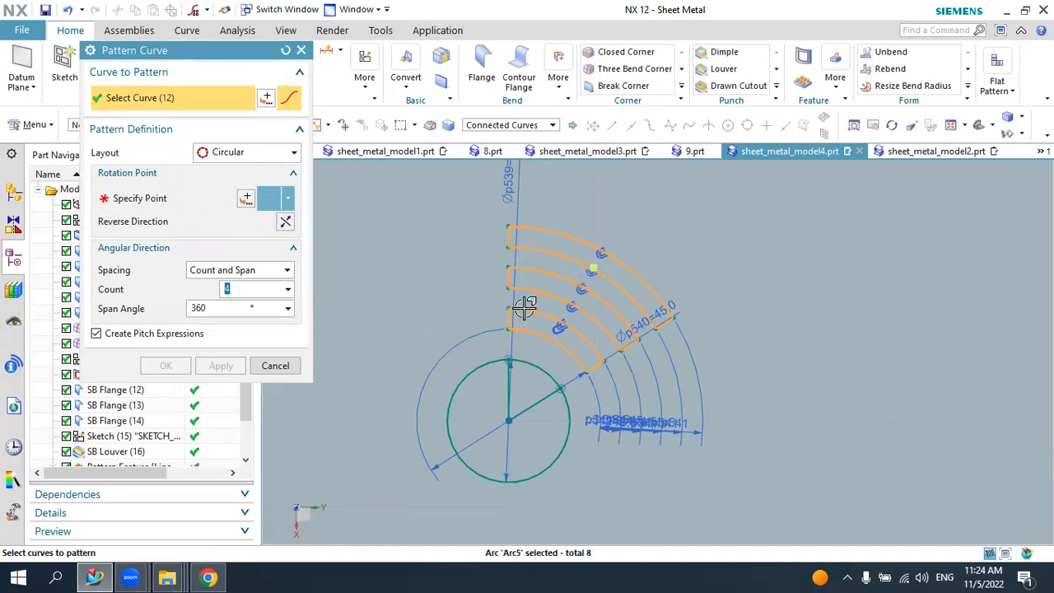
left_click(171, 204)
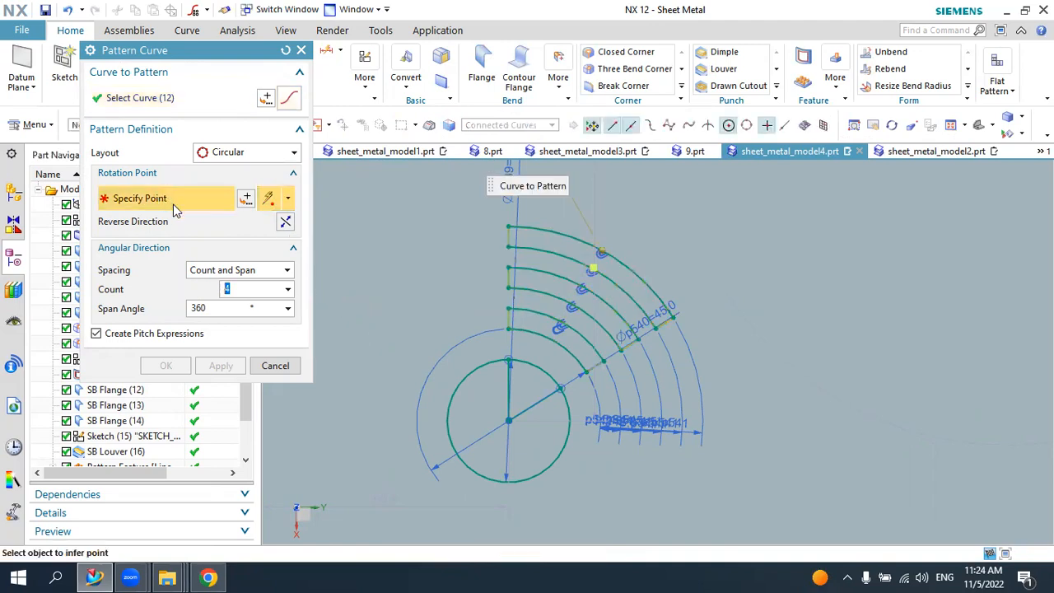
left_click(509, 421)
scroll(536, 371, "down", 2)
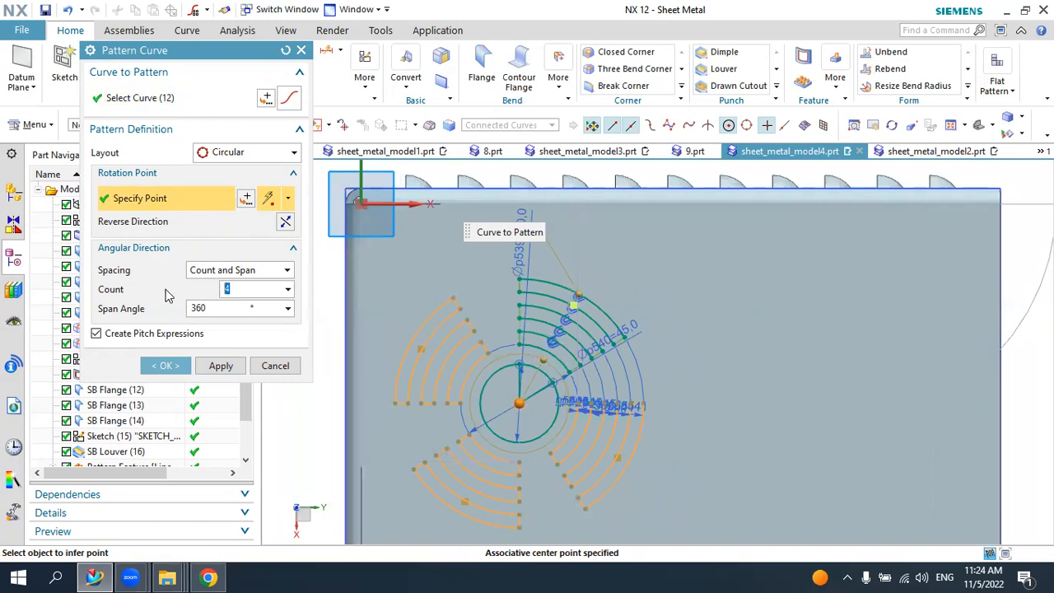
key("Return")
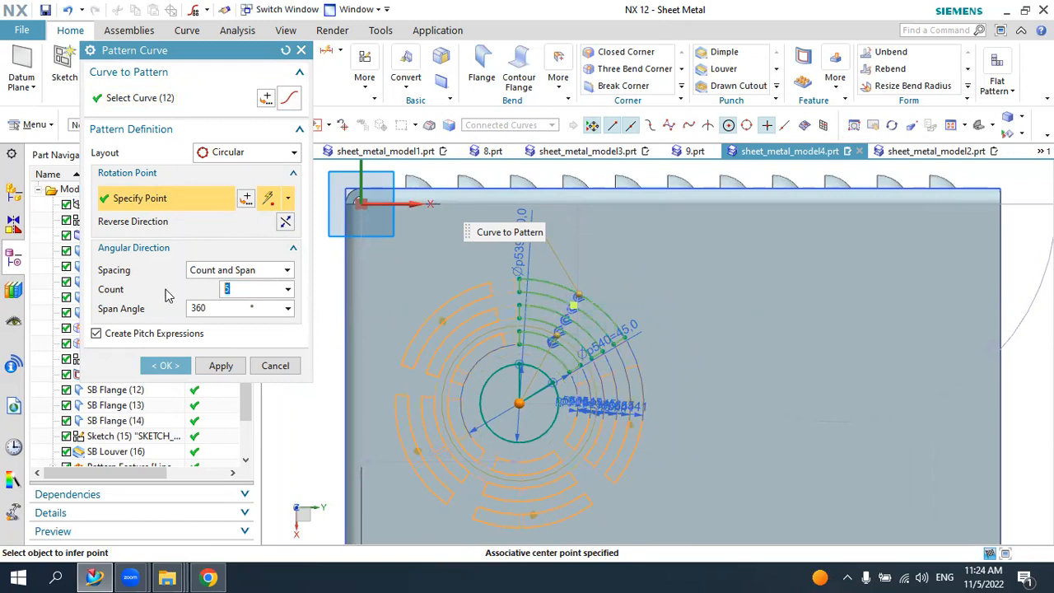
left_click(174, 369)
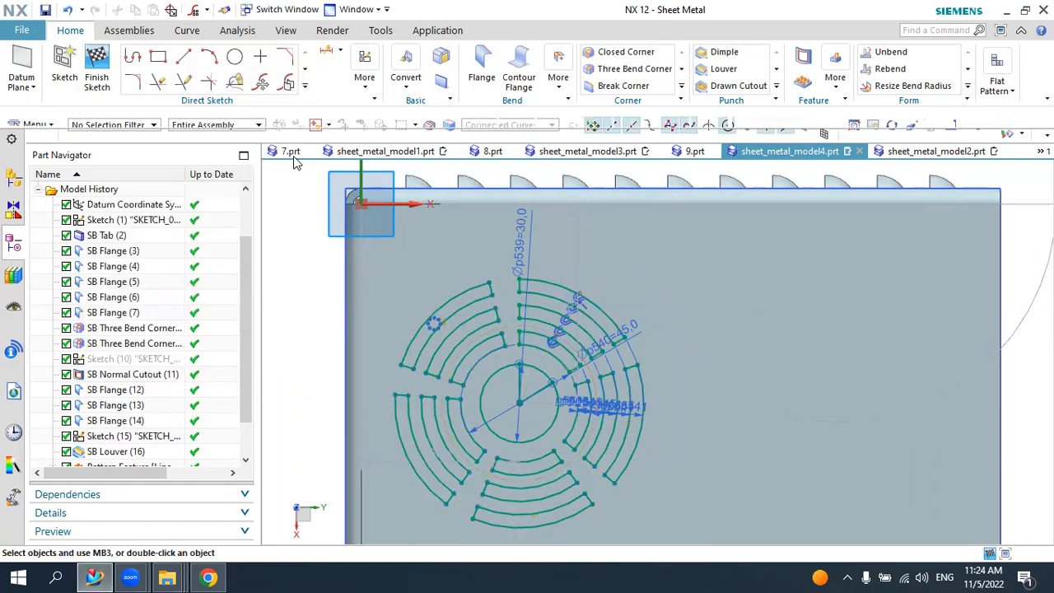
- Trim away the two line remnants inside the 30 mm circle and finish the sketch
key("t")
scroll(535, 352, "up", 4)
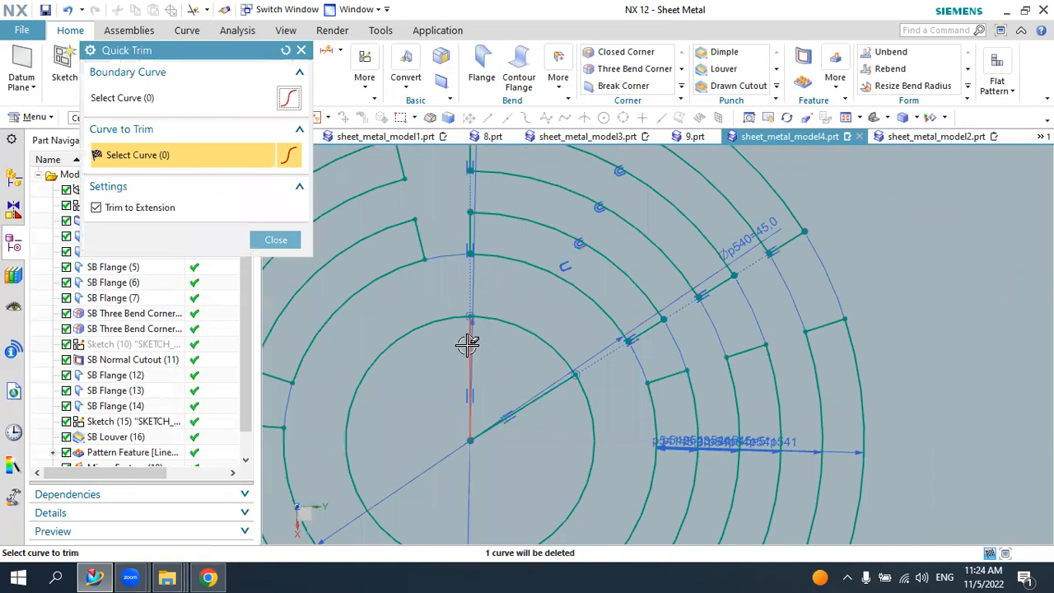
left_click(469, 342)
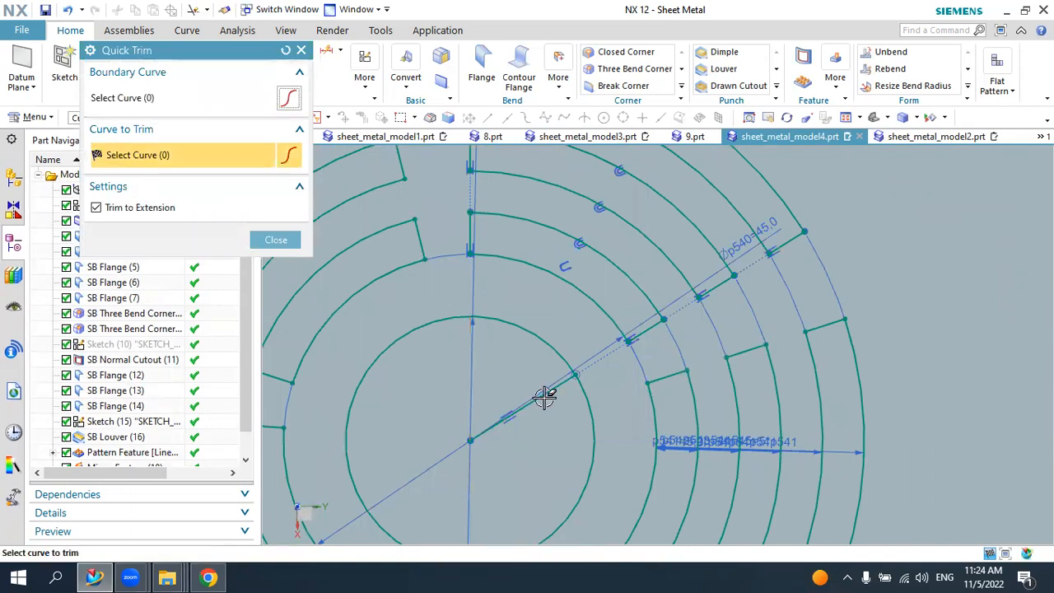
left_click(548, 396)
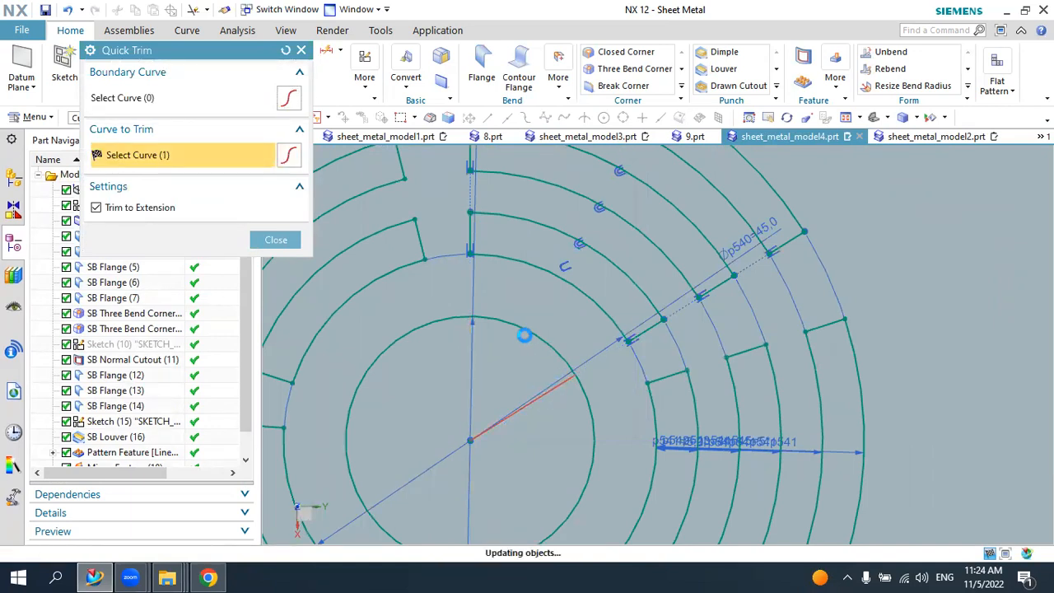
scroll(522, 334, "down", 2)
key("Escape")
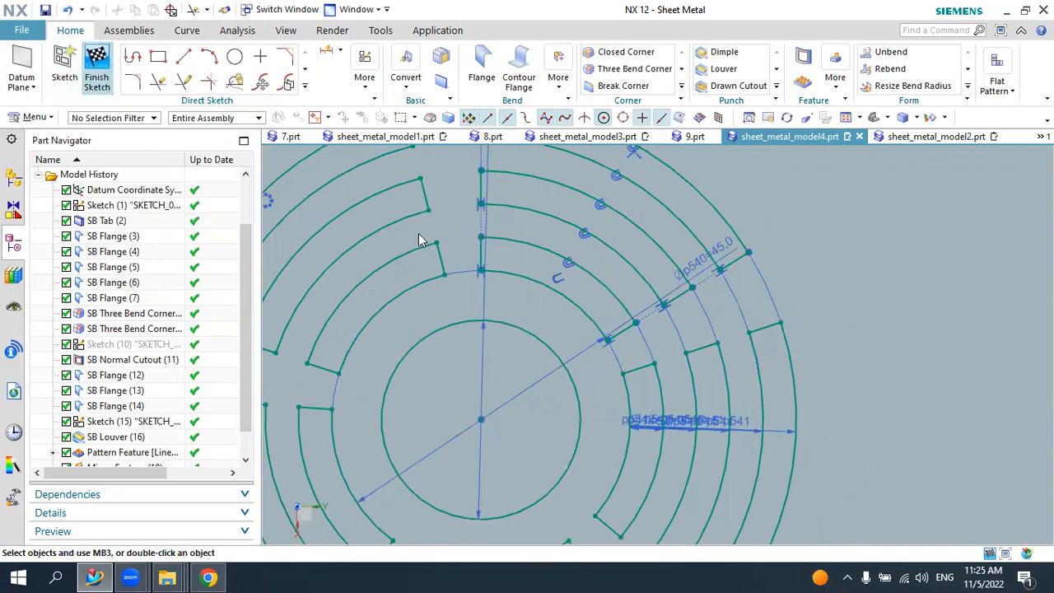
key("ctrl+q")
- Start a Normal Cutout on the top face using the vent sketch's central circle and one neighbouring group of three slot outlines
mouse_move(501, 242)
middle_mouse_down()
mouse_move(587, 253)
mouse_move(565, 259)
middle_mouse_up()
scroll(587, 254, "up", 2)
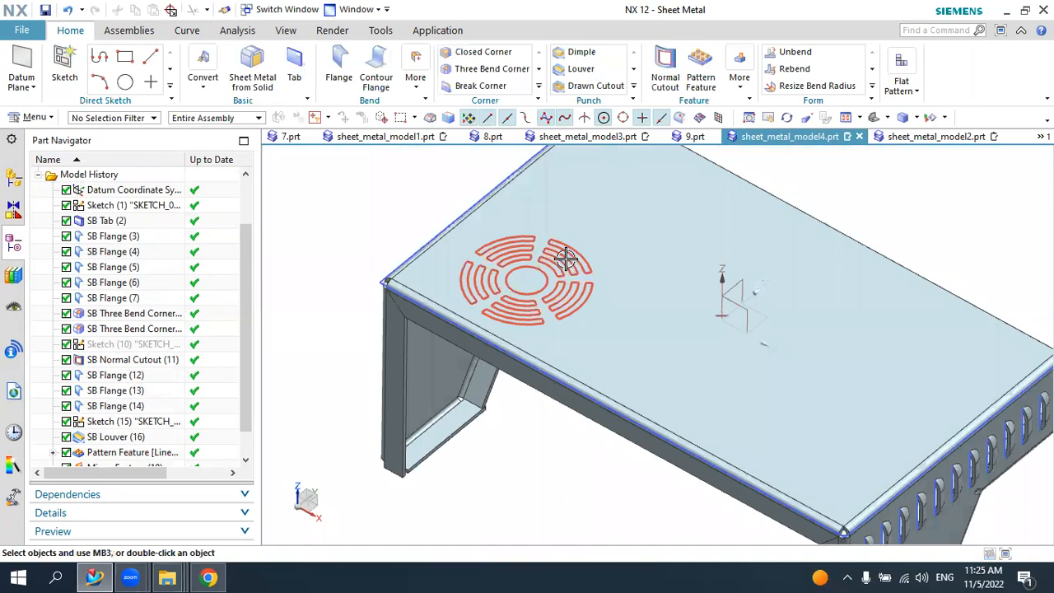
scroll(565, 259, "up", 2)
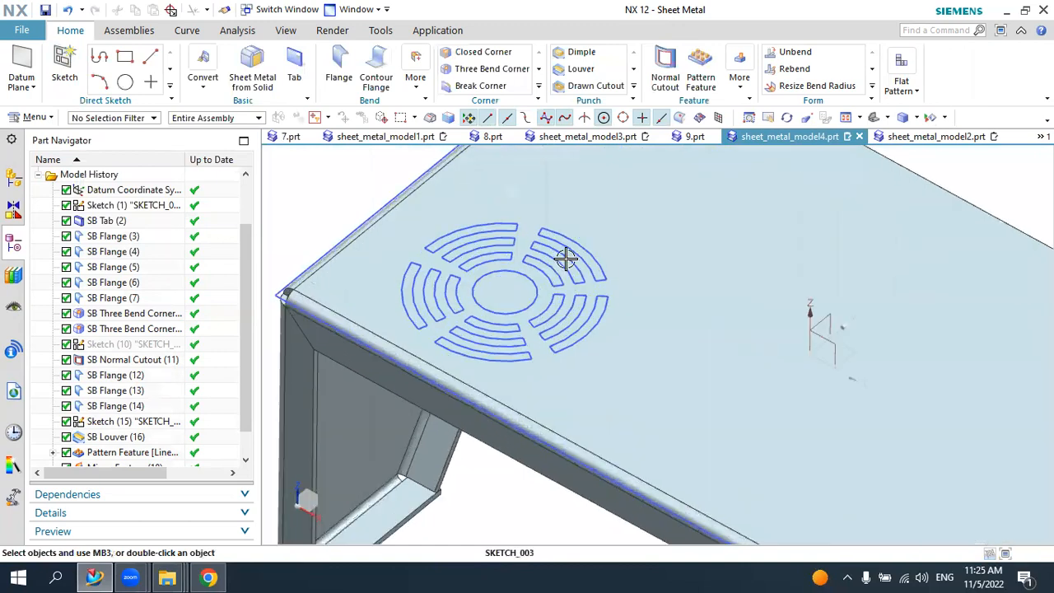
left_click(665, 68)
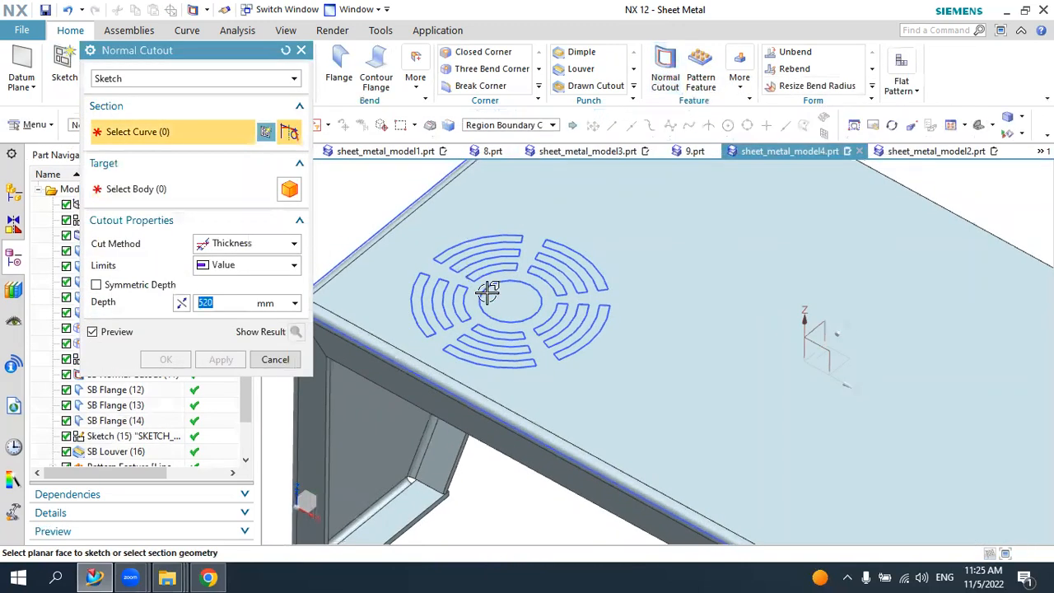
left_click(489, 295)
scroll(536, 266, "up", 4)
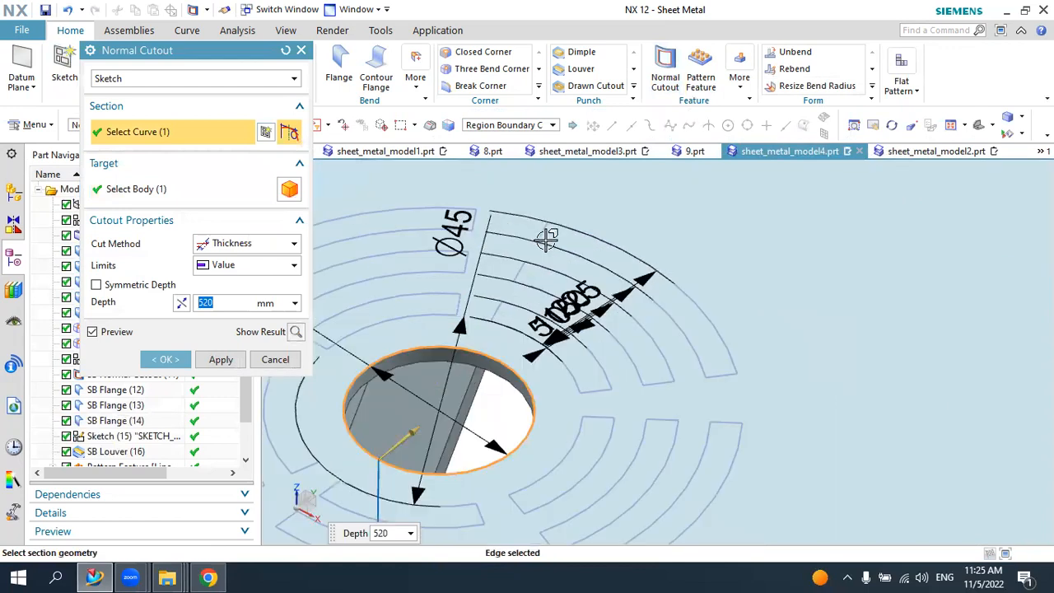
left_click(551, 231)
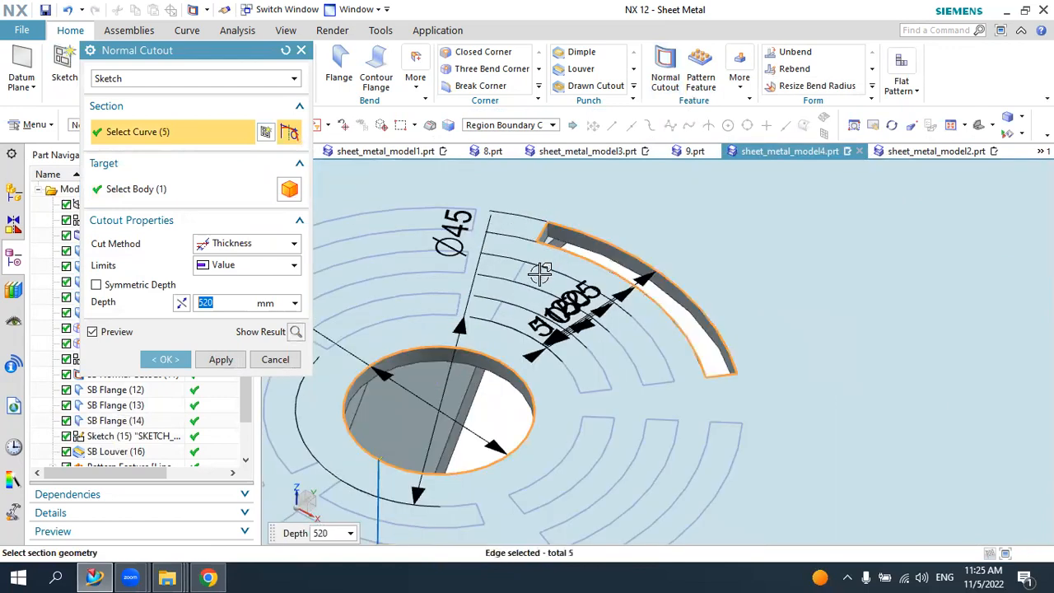
left_click(532, 277)
left_click(513, 313)
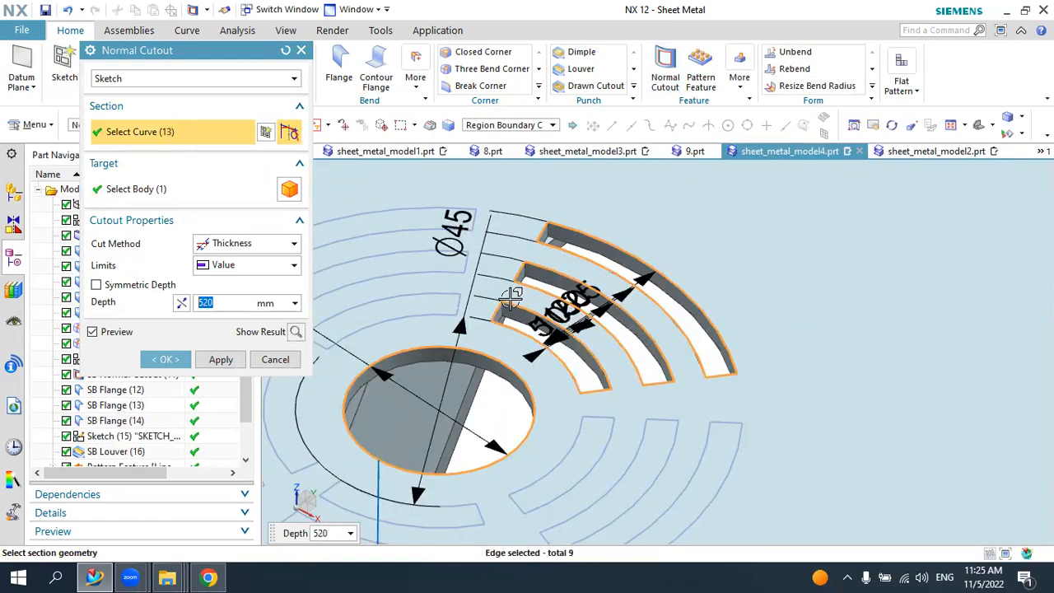
- Add the next two groups of three slot outlines around the circle to the cutout section
scroll(631, 371, "down", 3)
scroll(609, 372, "up", 5)
left_click(589, 372)
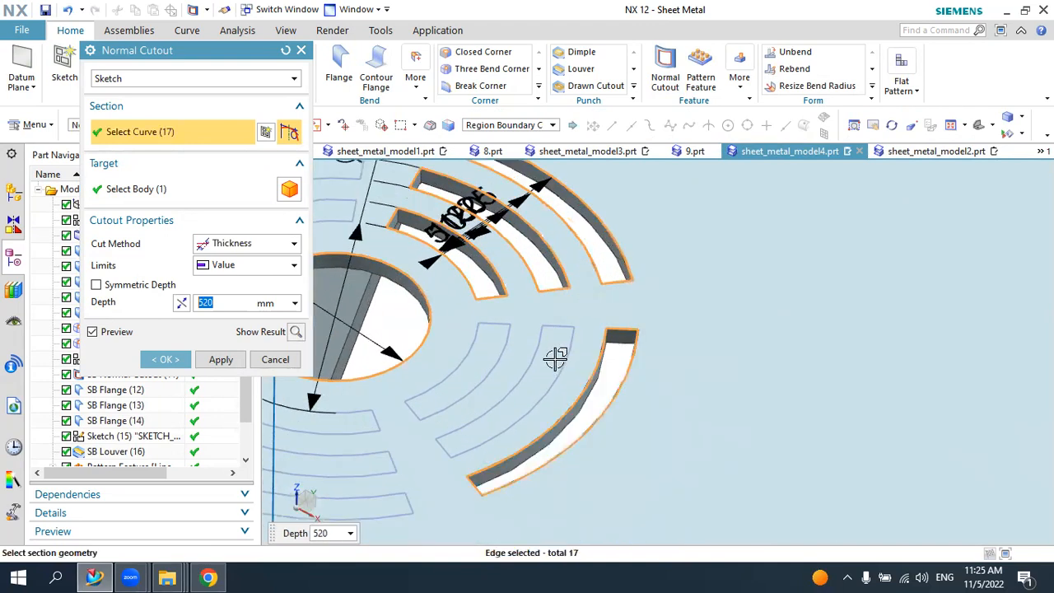
left_click(546, 355)
left_click(504, 329)
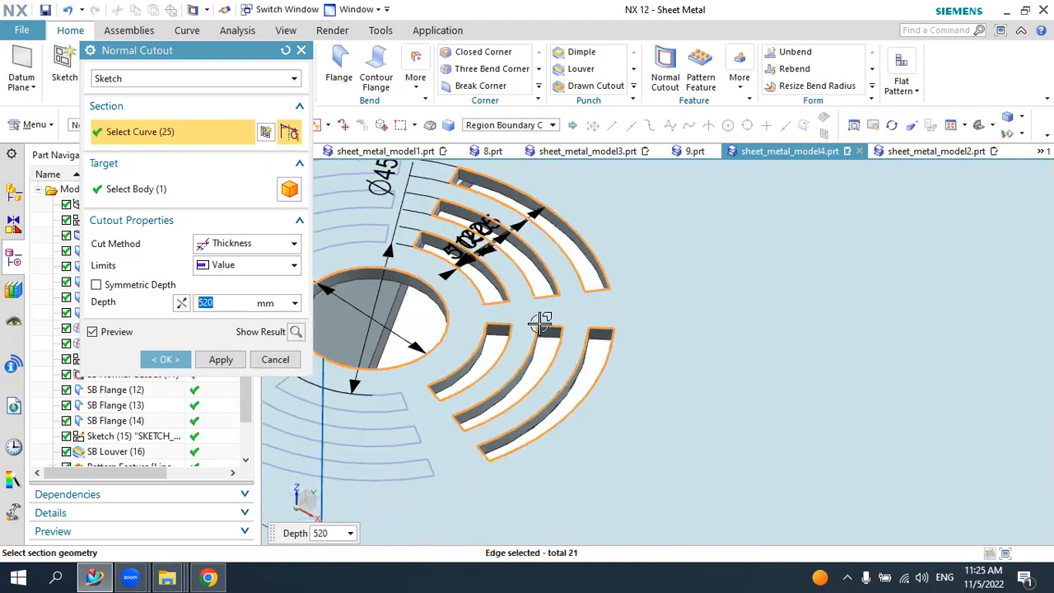
scroll(456, 419, "down", 3)
scroll(453, 417, "up", 5)
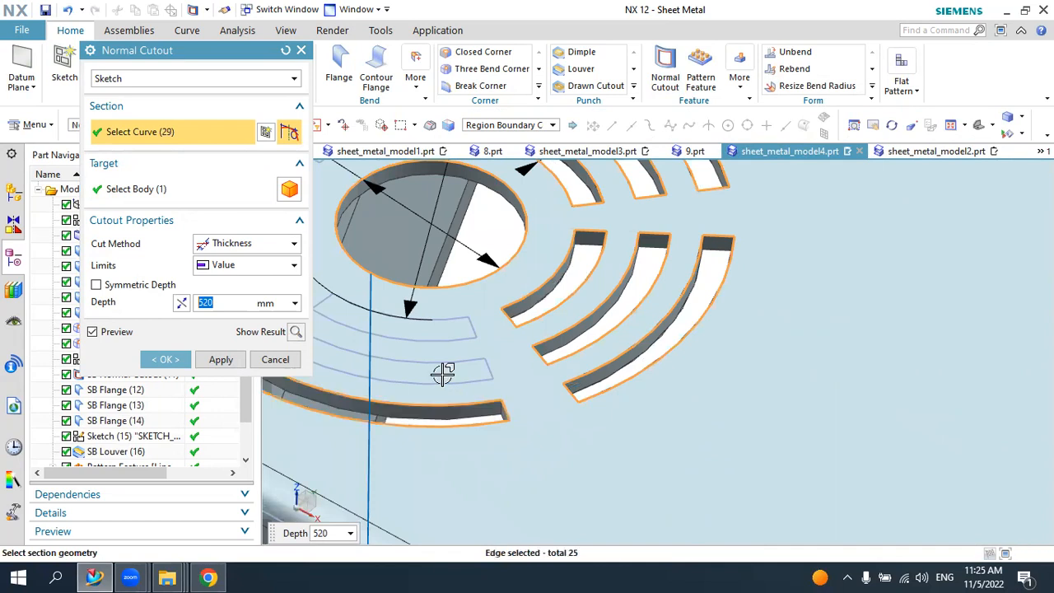
left_click(447, 329)
scroll(552, 337, "down", 4)
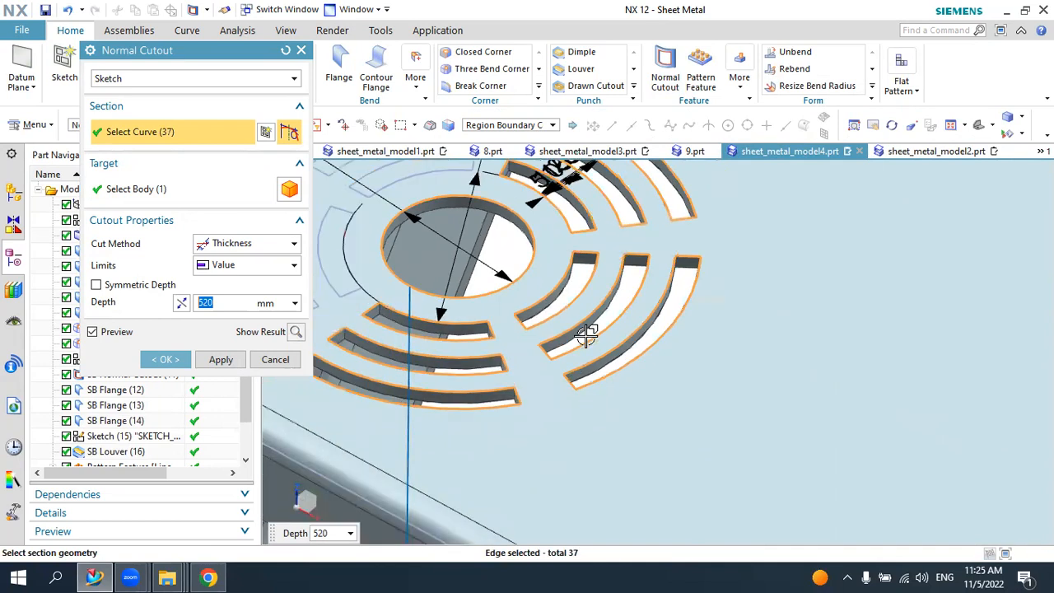
- Add the last two groups of three slot outlines to the section and create the normal cutout
scroll(428, 292, "up", 3)
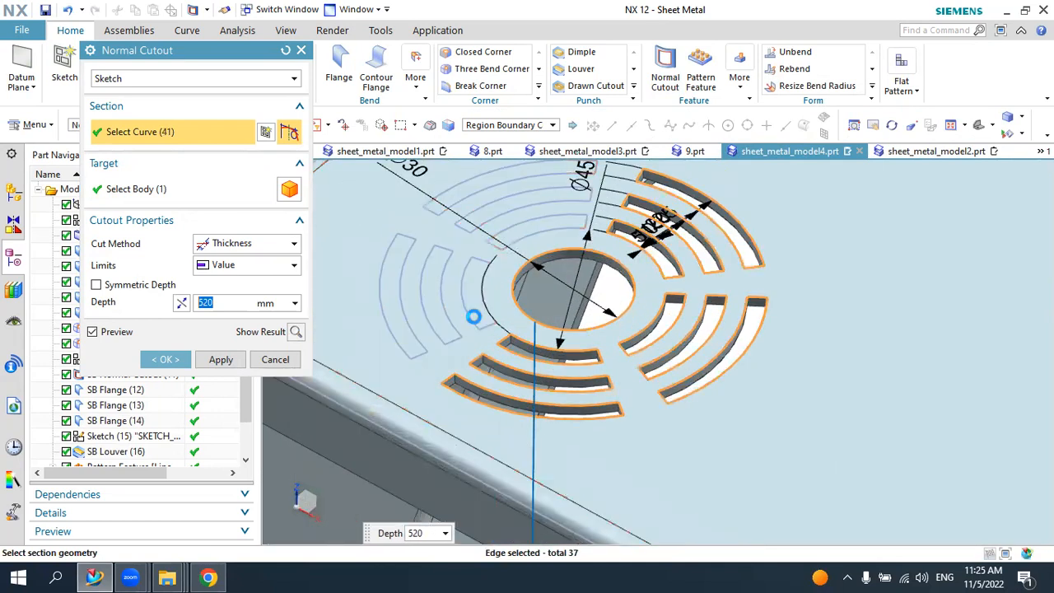
left_click(436, 322)
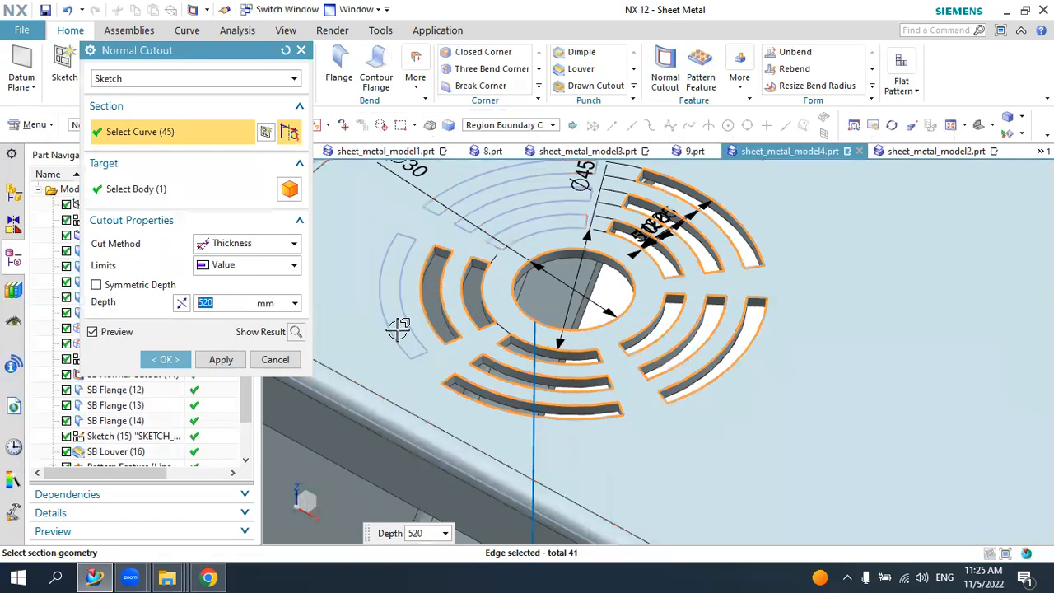
left_click(398, 328)
scroll(484, 237, "up", 2)
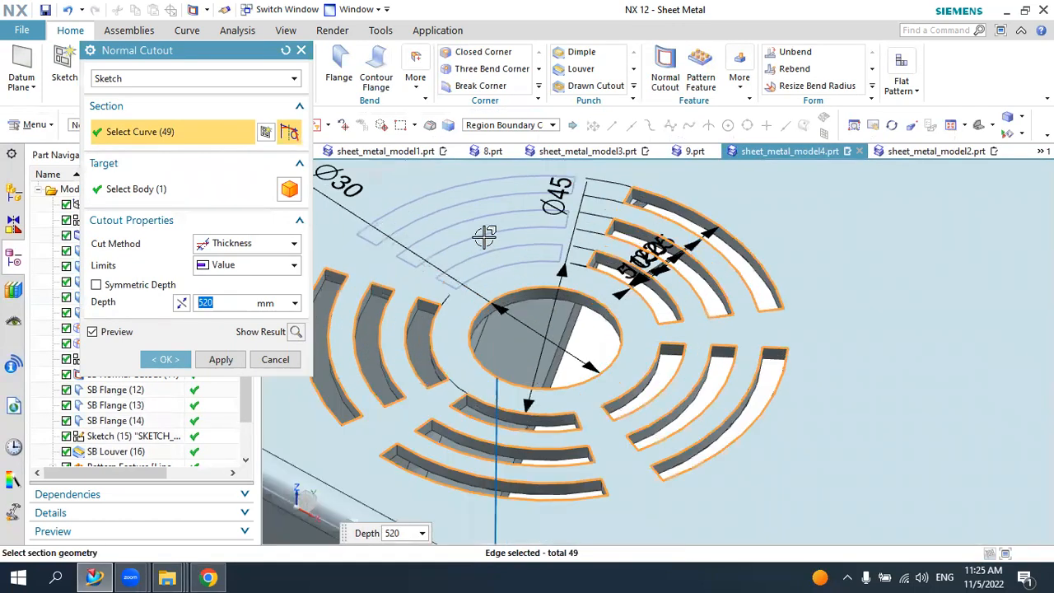
scroll(473, 266, "up", 3)
left_click(470, 278)
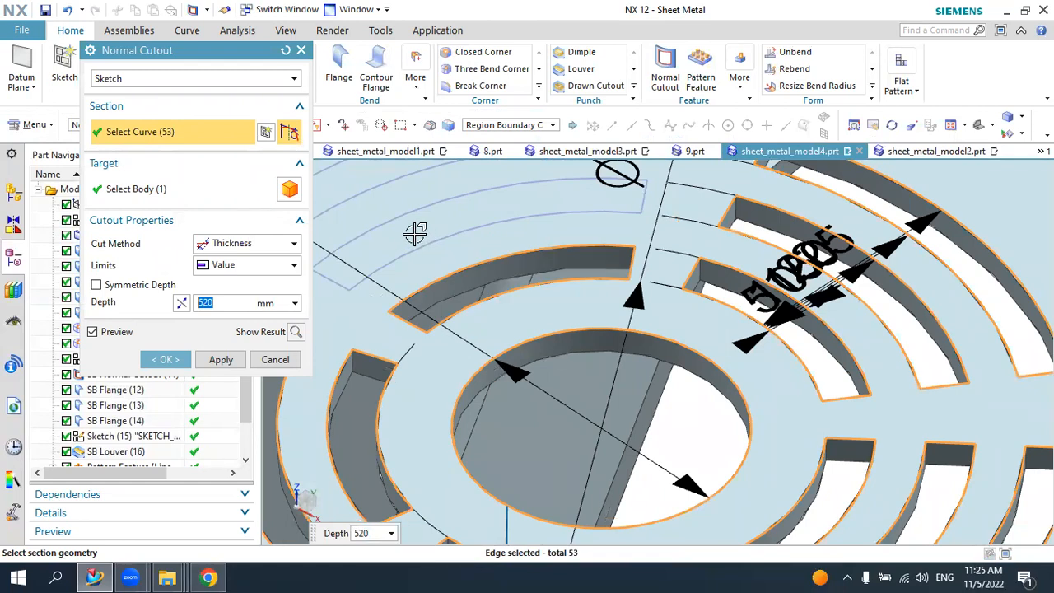
left_click(441, 242)
scroll(441, 241, "down", 2)
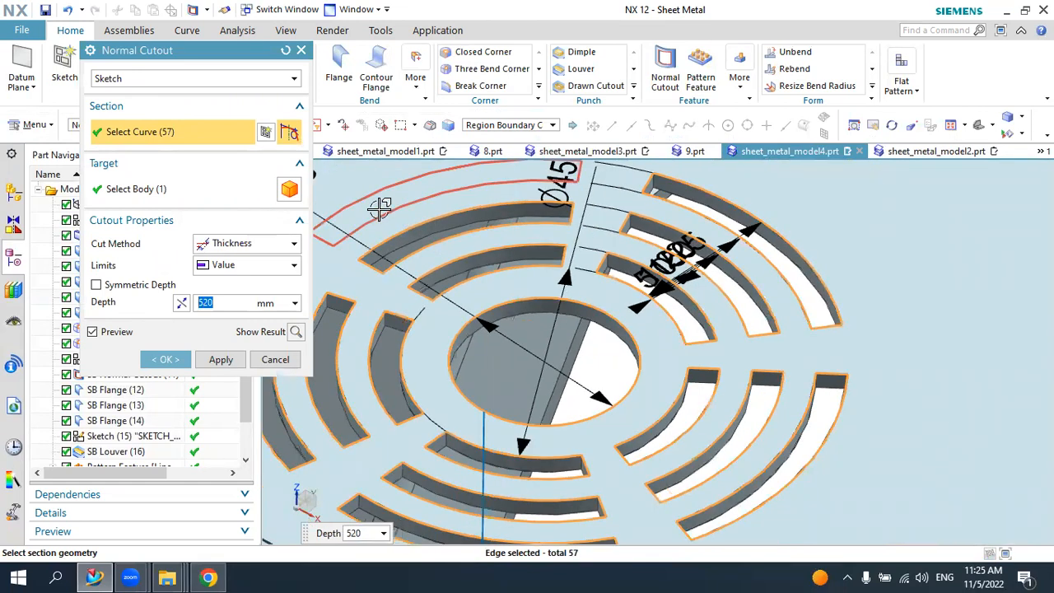
scroll(515, 242, "down", 2)
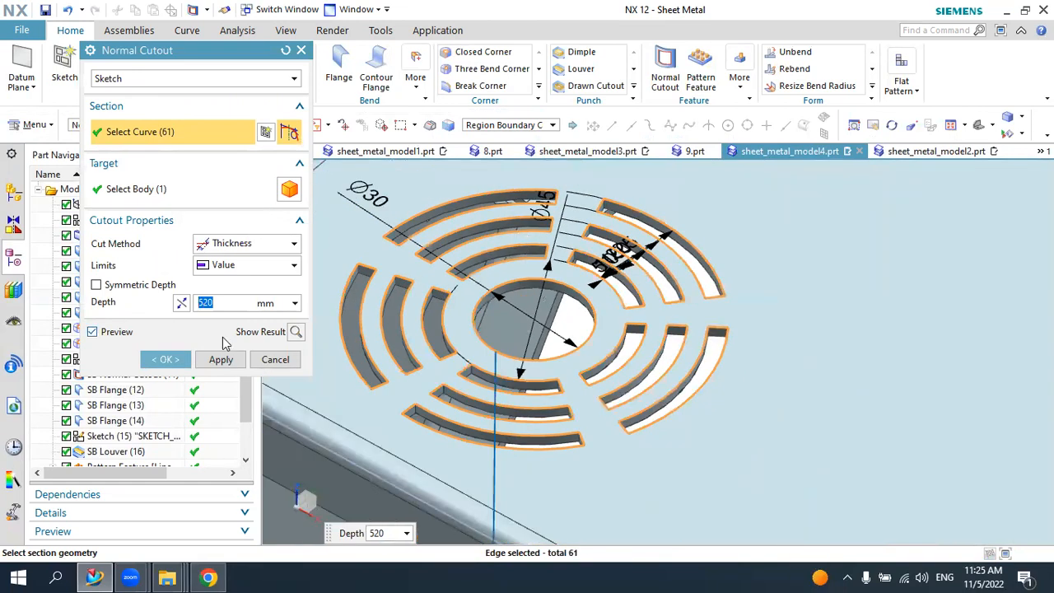
left_click(183, 360)
- Edit the circular vent sketch, move the whole pattern by its centre away from the nearby long edge, and finish the sketch
mouse_move(564, 306)
middle_mouse_down()
mouse_move(617, 301)
mouse_move(548, 329)
mouse_move(577, 294)
mouse_move(599, 303)
mouse_move(560, 322)
middle_mouse_up()
scroll(68, 421, "down", 1)
left_click(106, 439)
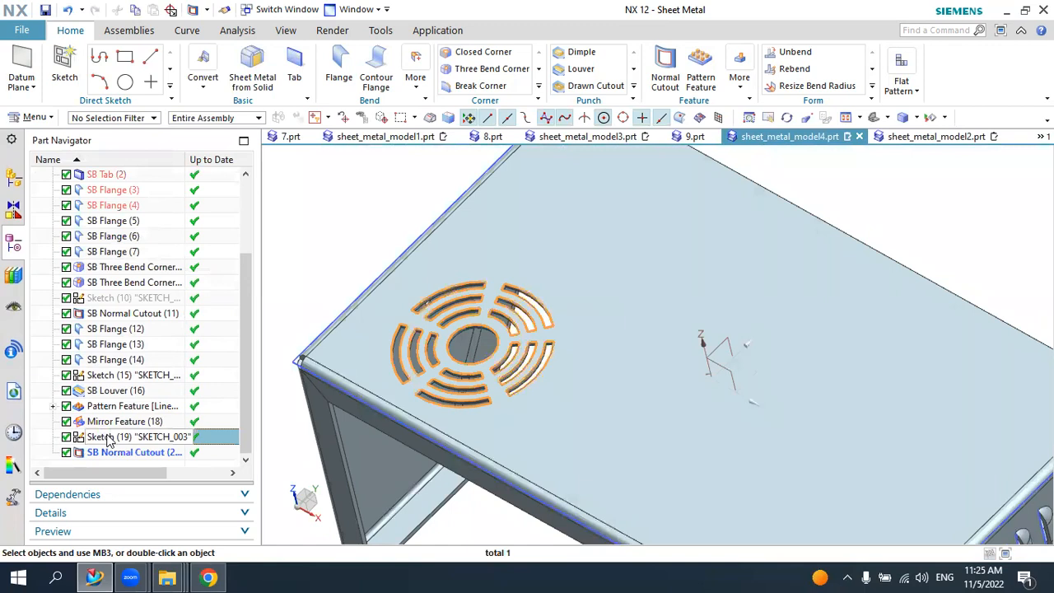
left_click(108, 437)
double_click(107, 437)
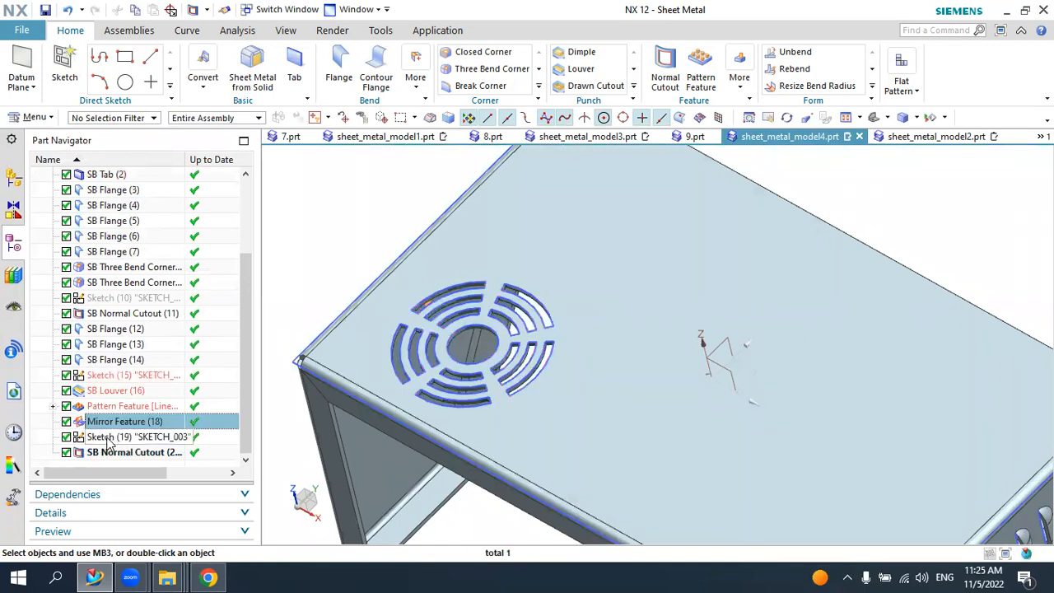
scroll(511, 424, "up", 4)
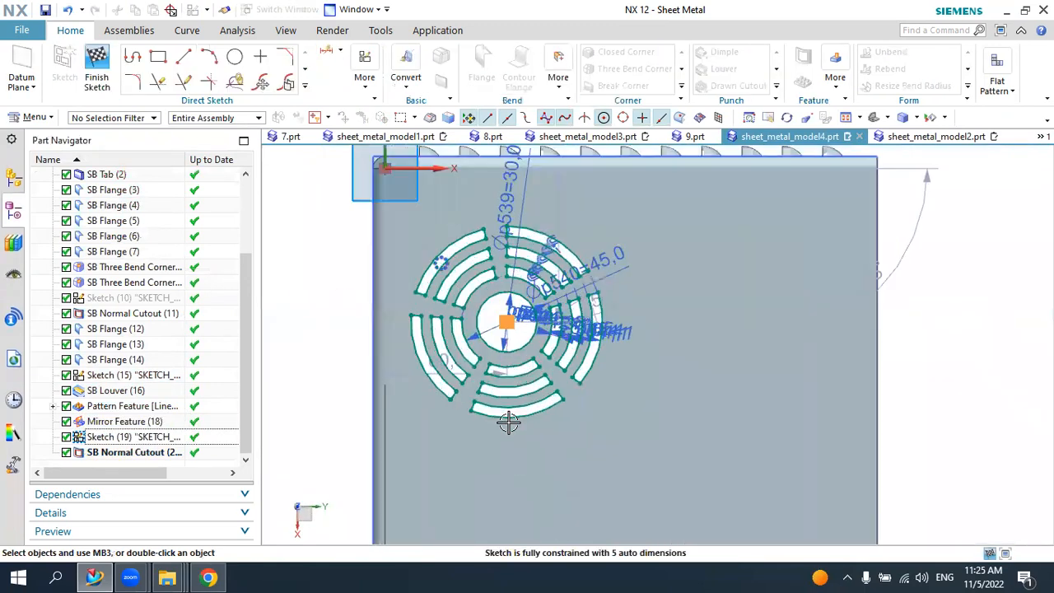
mouse_move(512, 307)
left_mouse_down()
mouse_move(538, 308)
mouse_move(518, 300)
left_mouse_up()
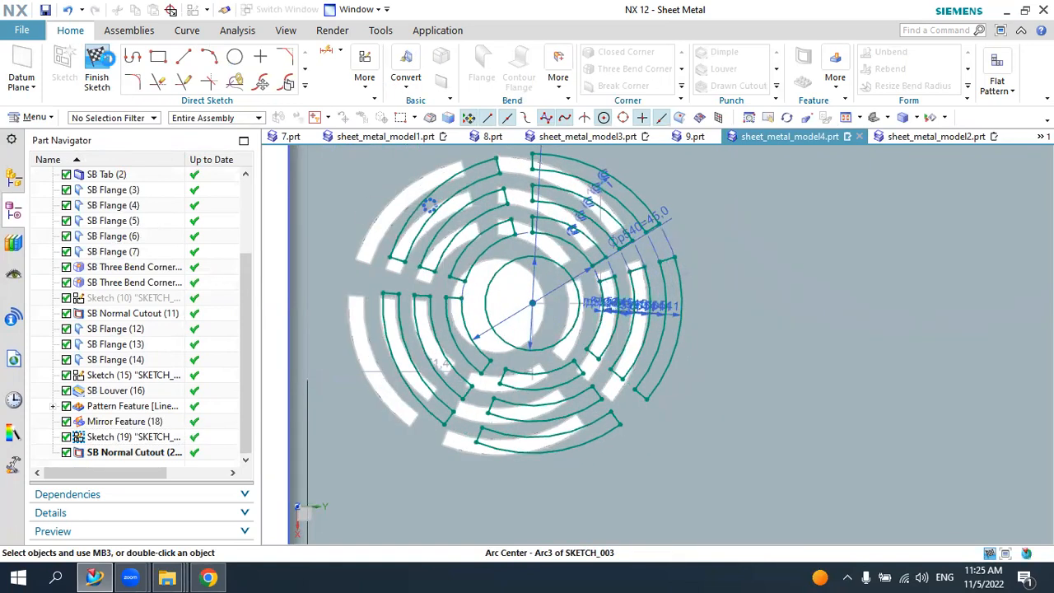
left_click(97, 60)
left_click(98, 61)
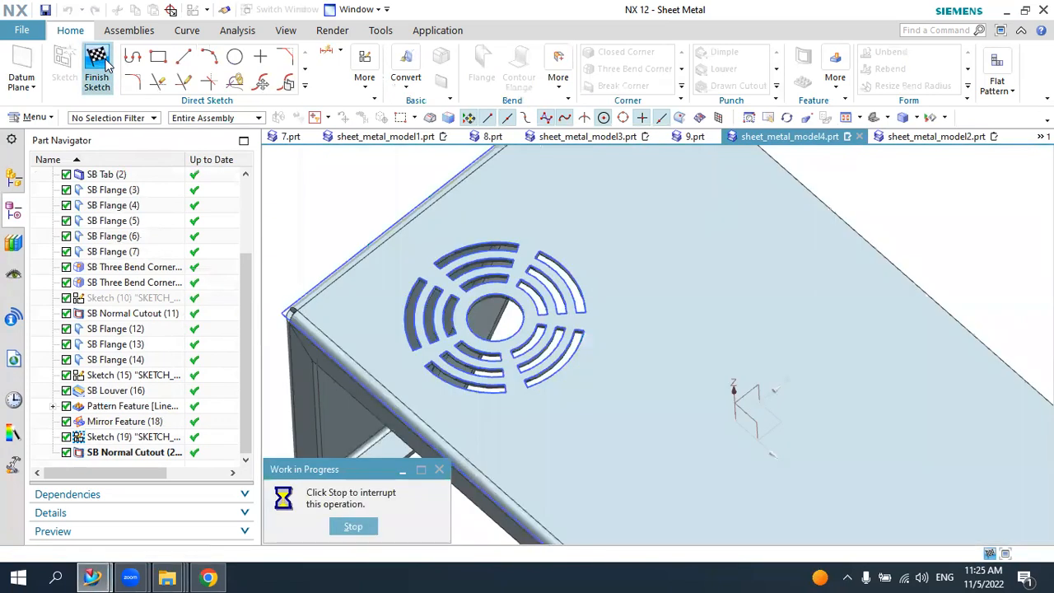
- Mirror the vent sketch and its normal cutout about the YZ plane with Mirror Feature
mouse_move(697, 341)
middle_mouse_down()
mouse_move(535, 282)
mouse_move(543, 301)
middle_mouse_up()
left_click(740, 89)
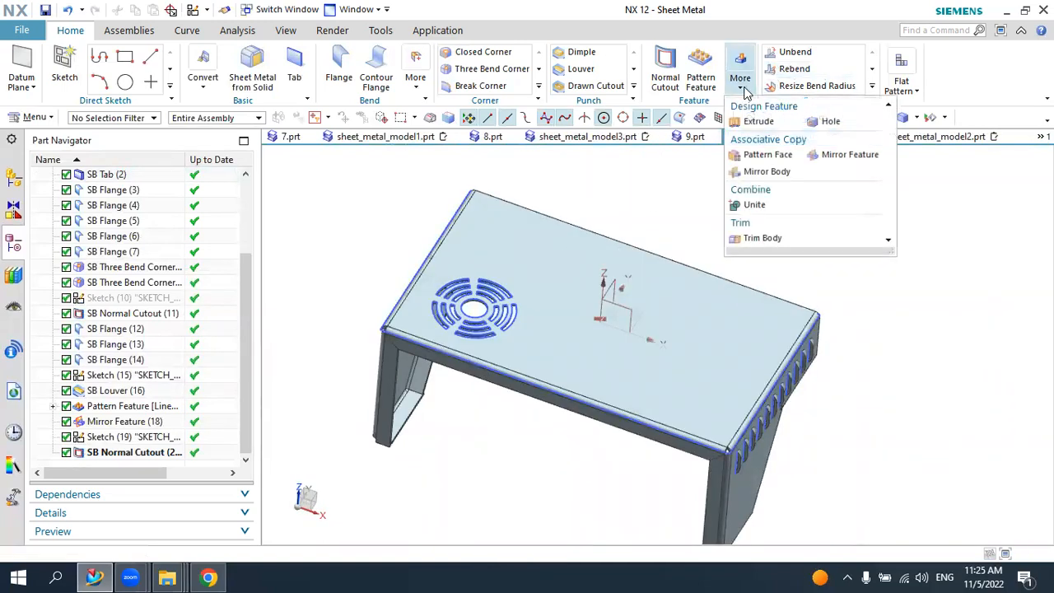
left_click(815, 156)
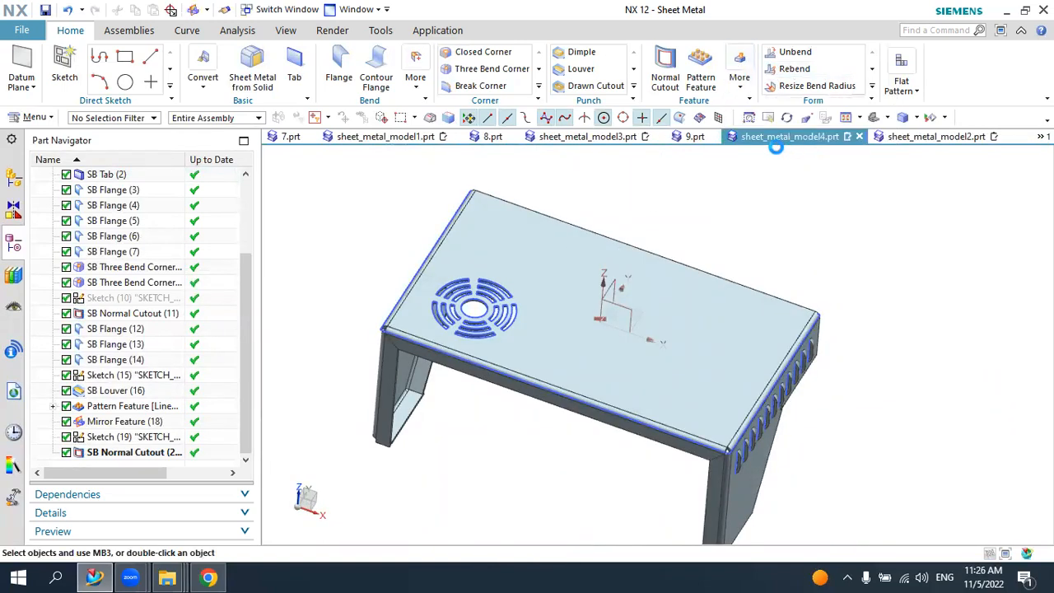
left_click(132, 437)
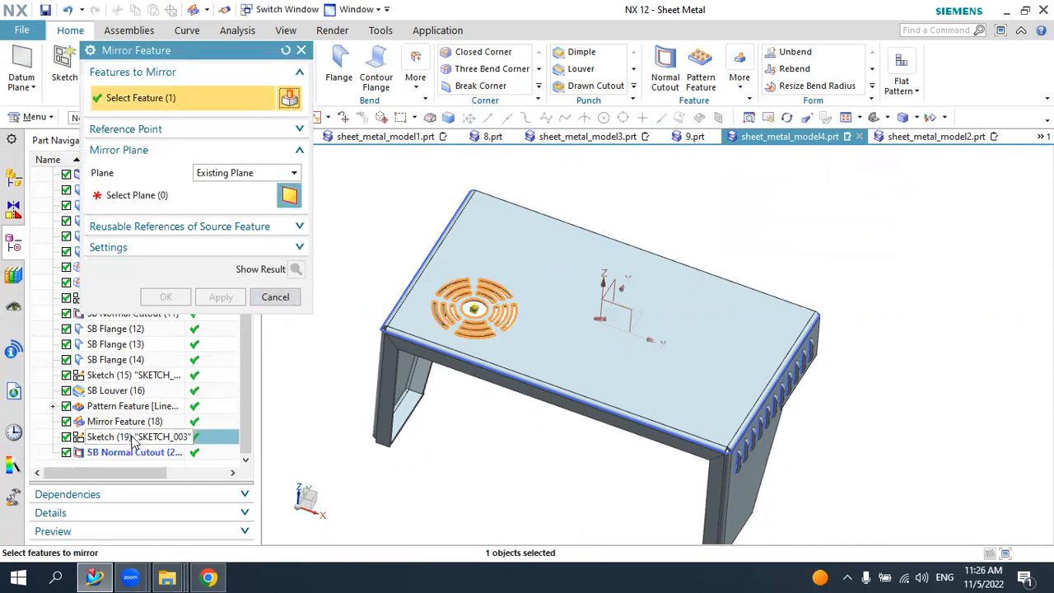
left_click(124, 454)
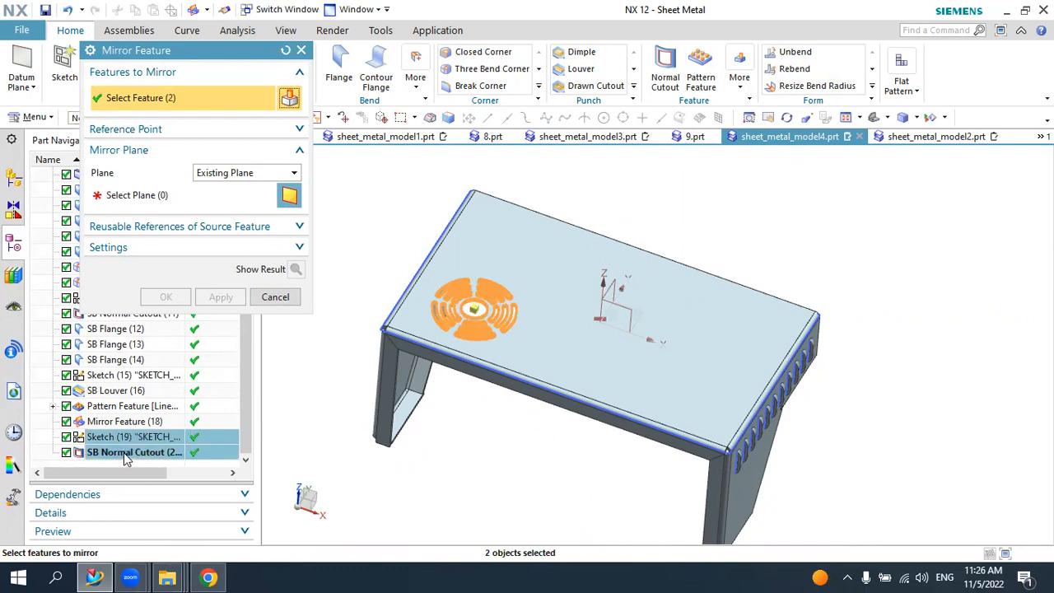
left_click(162, 198)
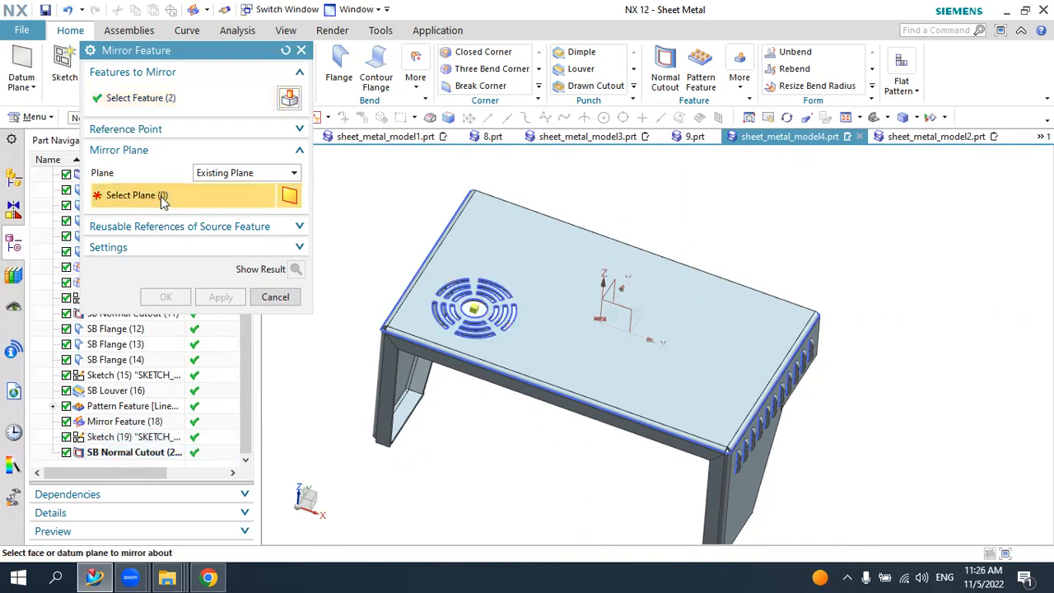
left_click(613, 278)
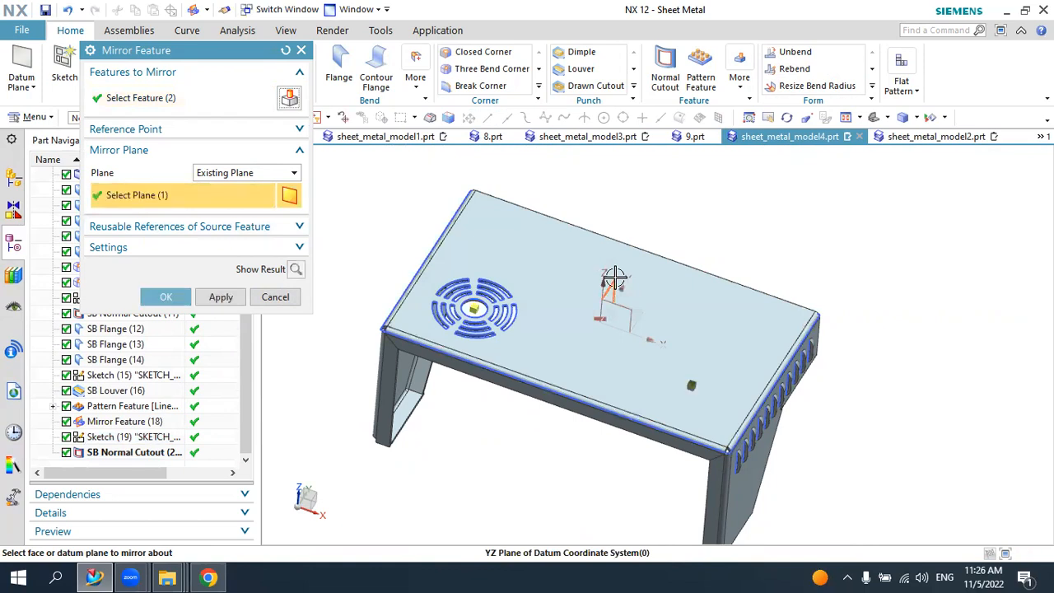
left_click(165, 296)
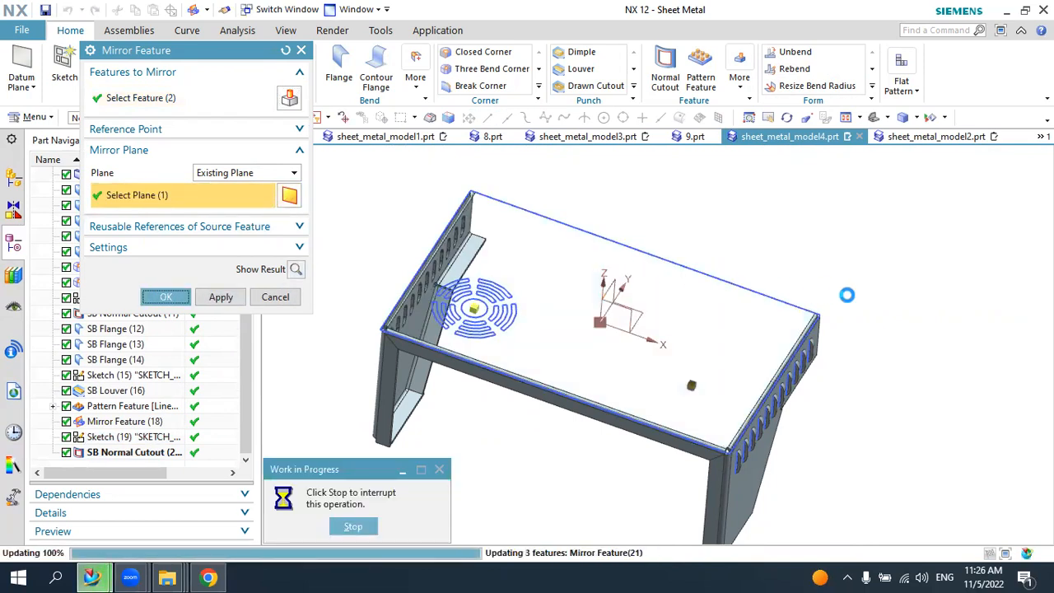
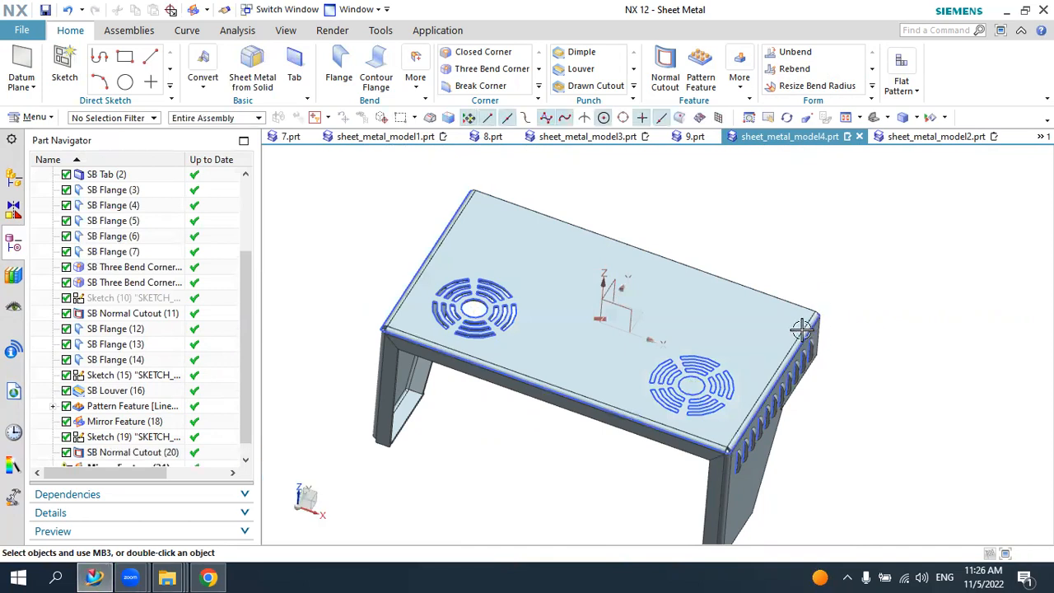
- Reopen the mirrored vent feature to check its source features and mirror plane, and accept it without edits
middle_click_drag(733, 370, 707, 395)
scroll(708, 394, "down", 2)
scroll(123, 460, "down", 1)
left_click(118, 455)
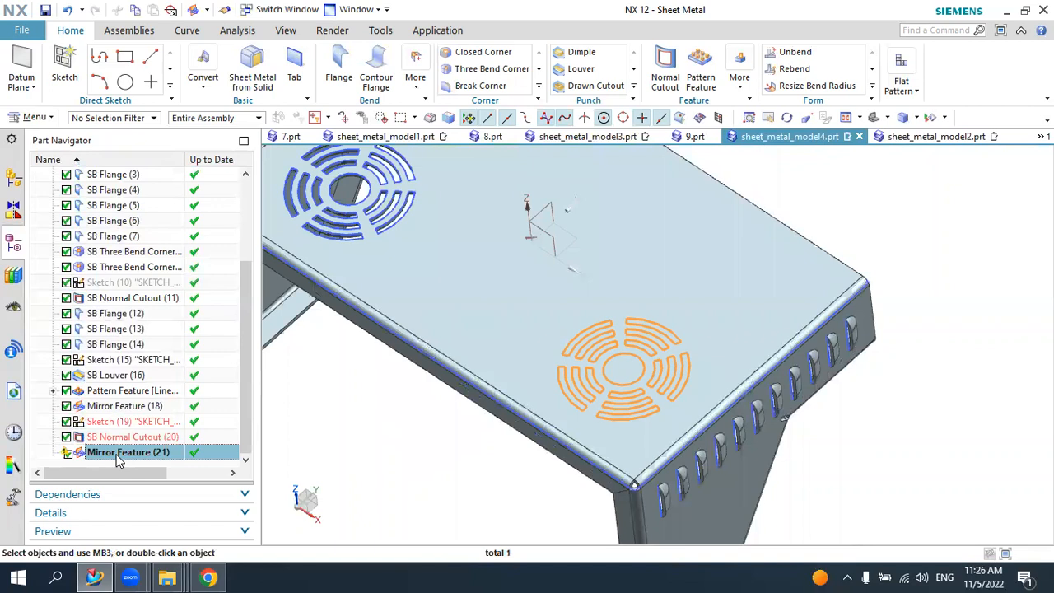
double_click(117, 456)
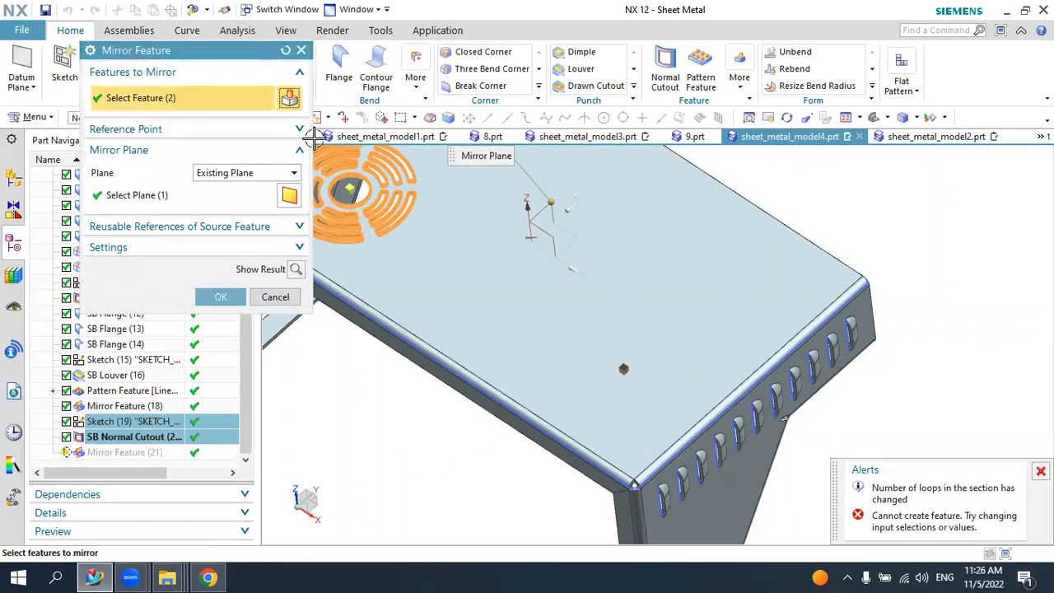
left_click(220, 296)
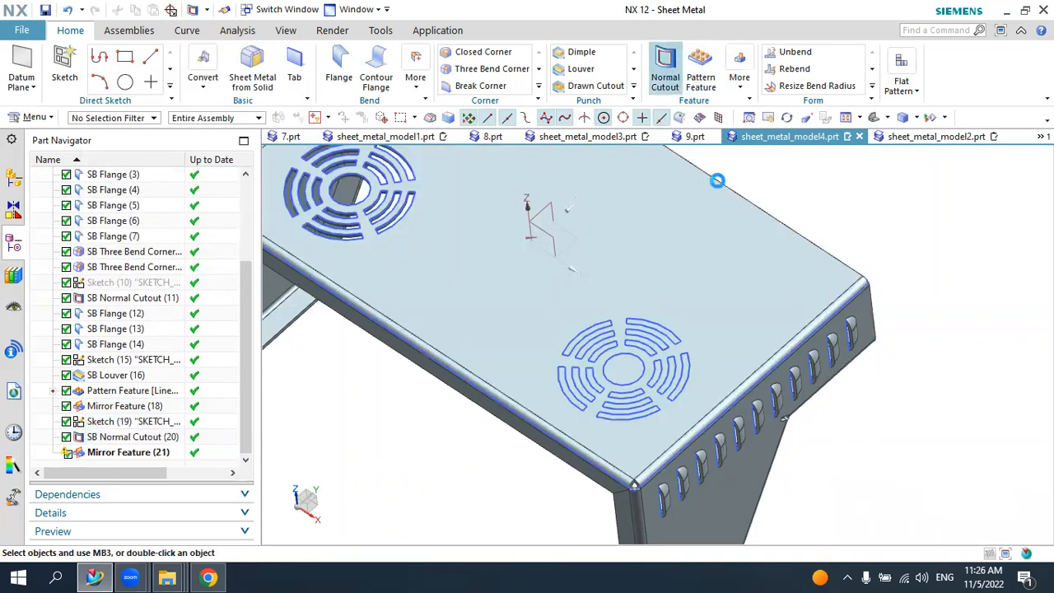
- Start a normal cutout on the mirrored vent with the centre circle and three groups of slot outlines as the section
scroll(601, 342, "up", 6)
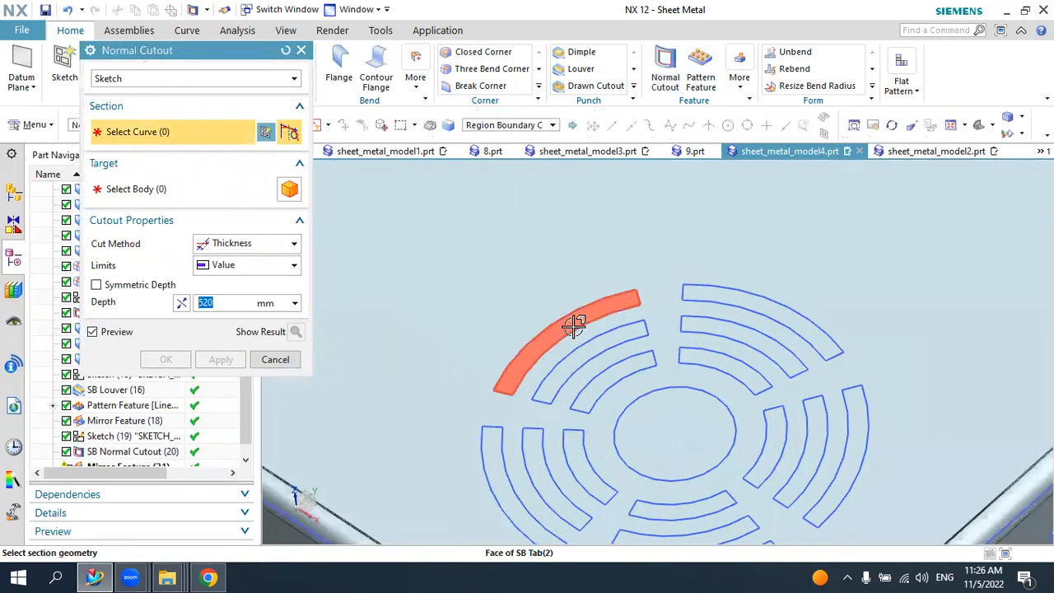
left_click(574, 326)
left_click(593, 341)
left_click(612, 372)
left_click(658, 399)
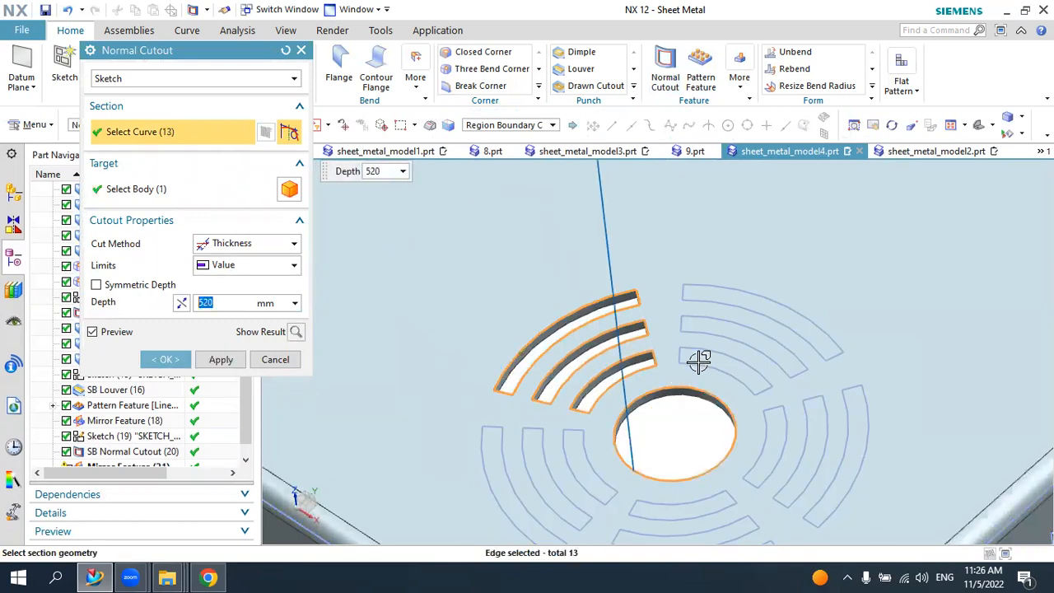
left_click(699, 355)
left_click(706, 329)
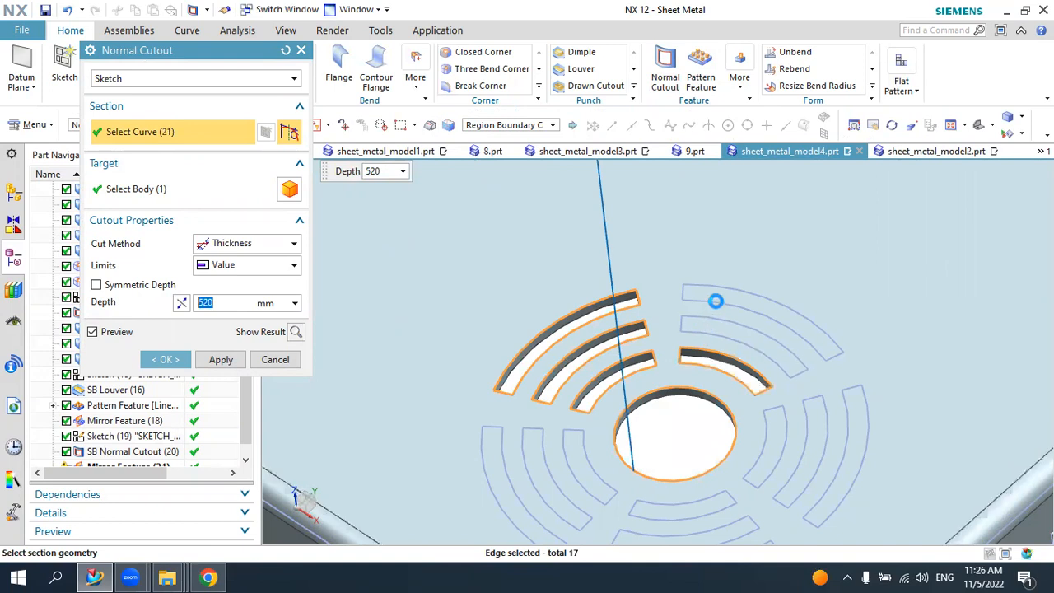
left_click(716, 295)
left_click(858, 404)
left_click(817, 406)
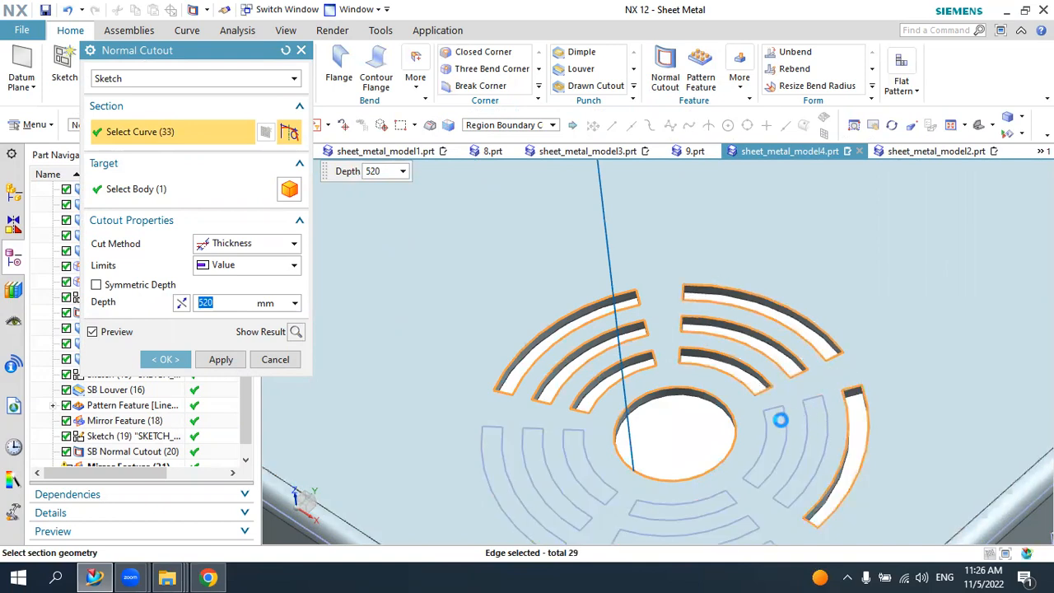
left_click(781, 420)
- Add outlines from the two remaining slot groups to the section, try to create the cutout, and cancel the command
scroll(787, 355, "down", 2)
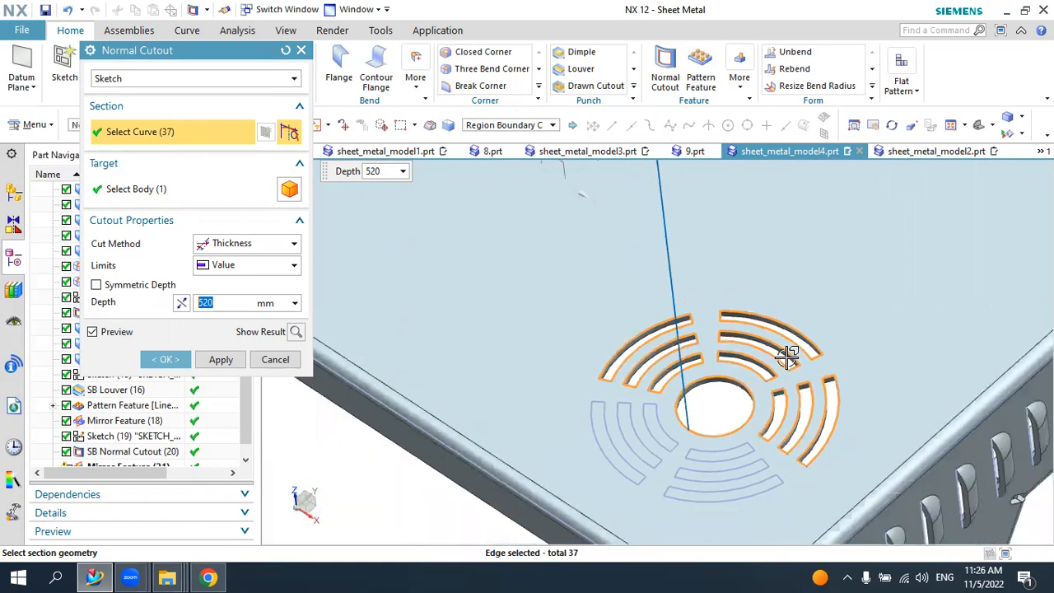
scroll(752, 453, "up", 3)
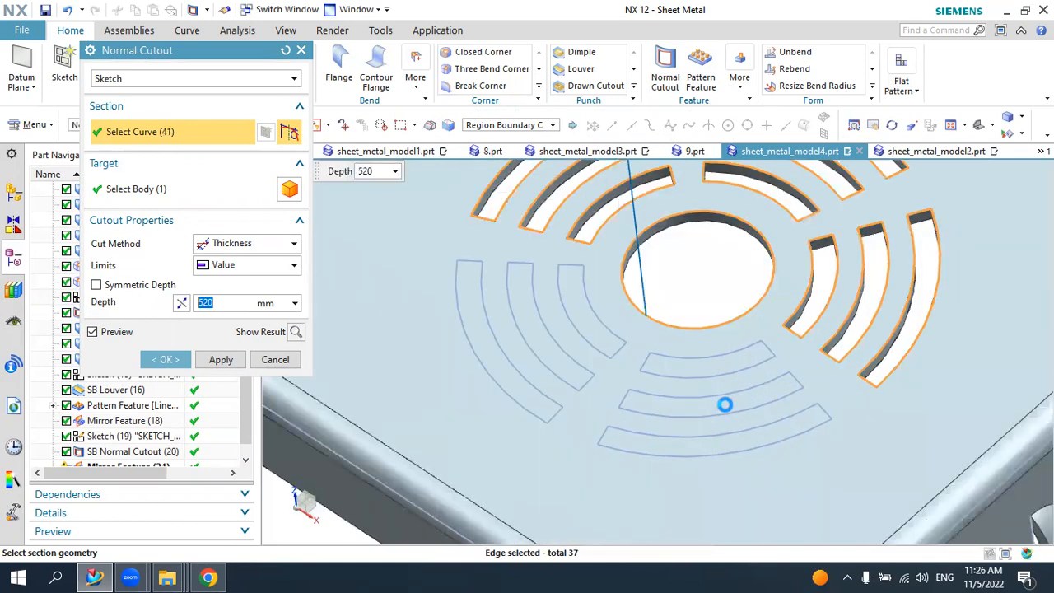
left_click(725, 403)
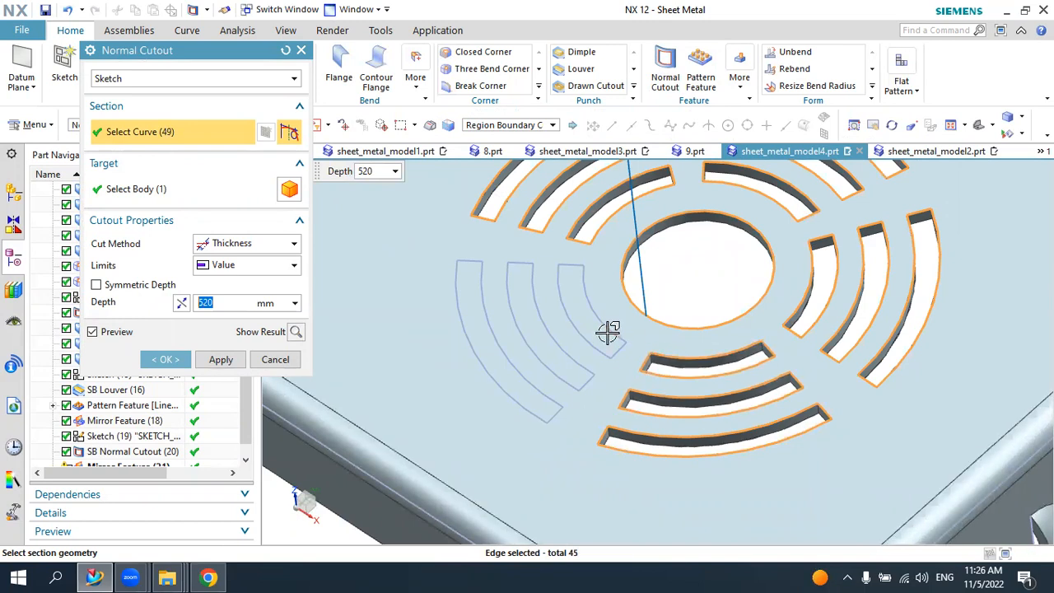
left_click(560, 348)
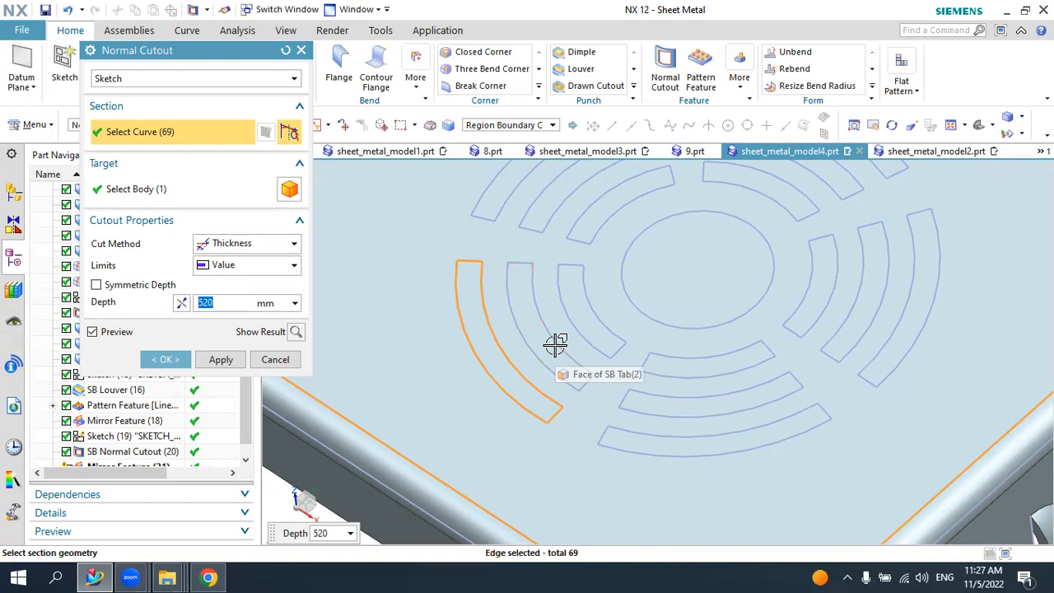
scroll(624, 336, "down", 3)
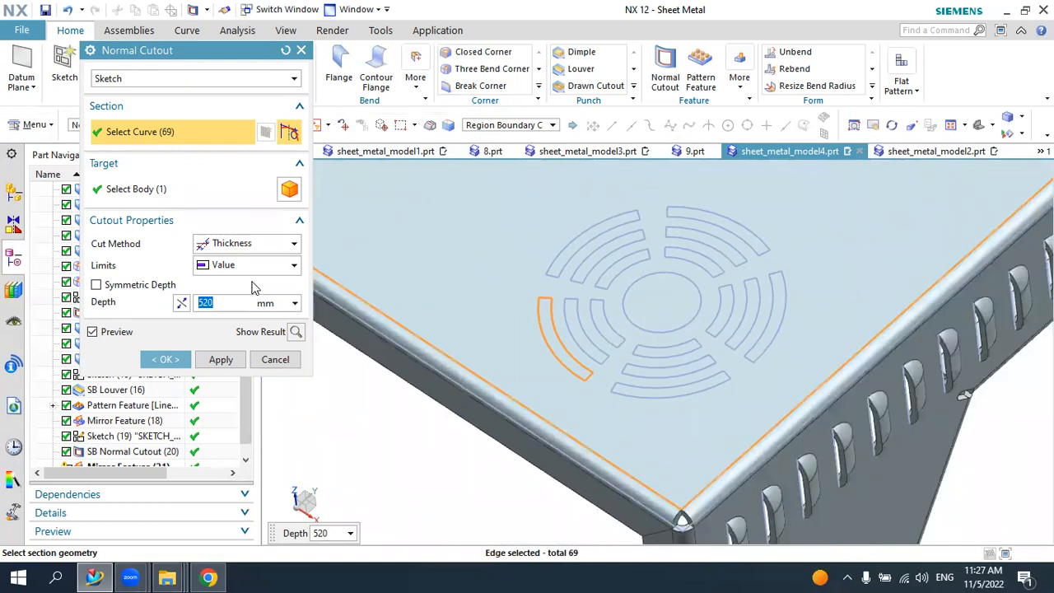
scroll(605, 287, "up", 4)
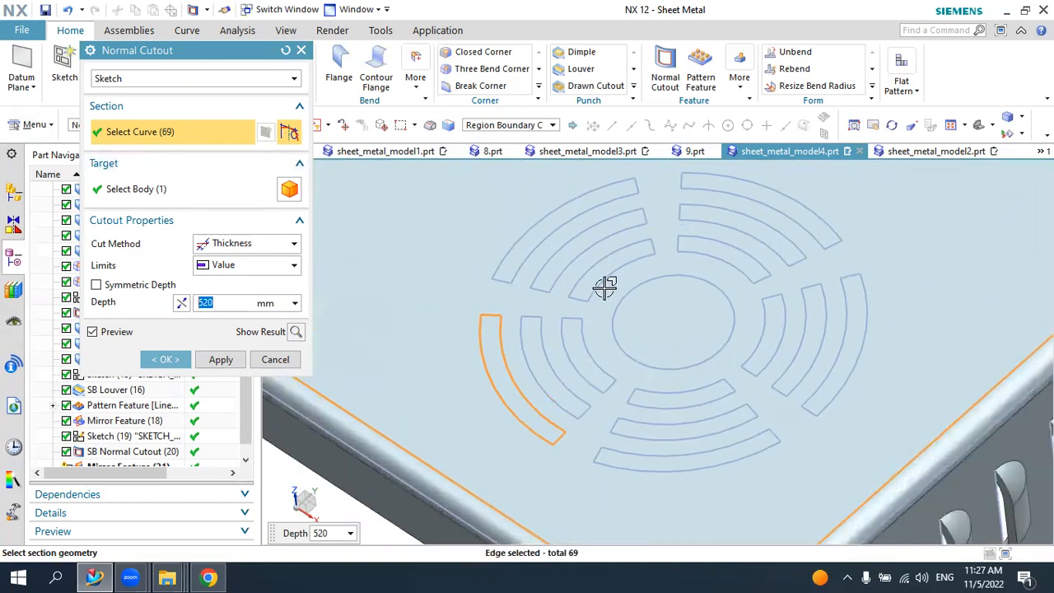
left_click(221, 359)
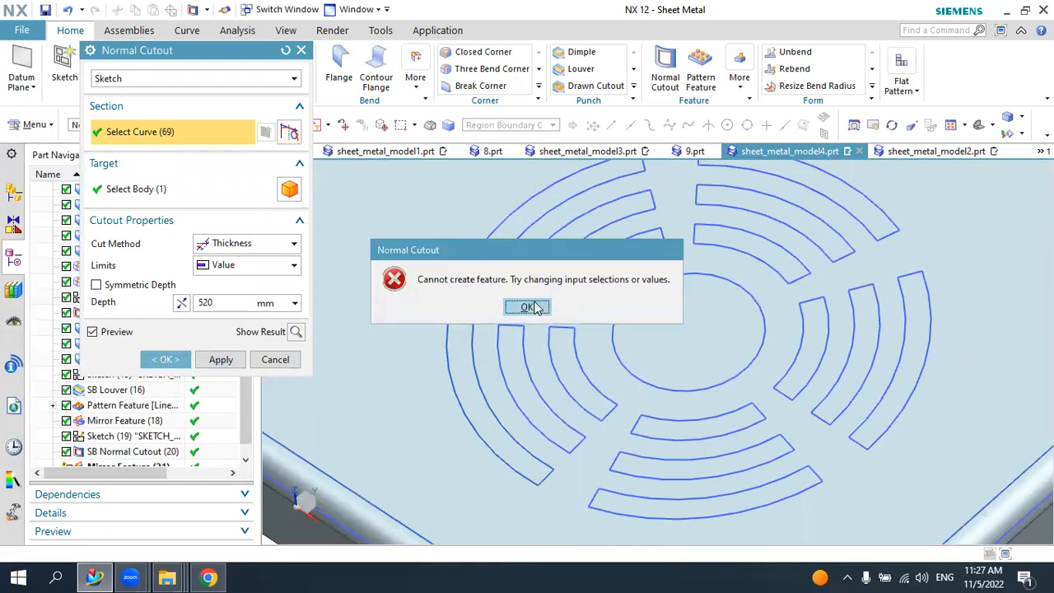
left_click(528, 308)
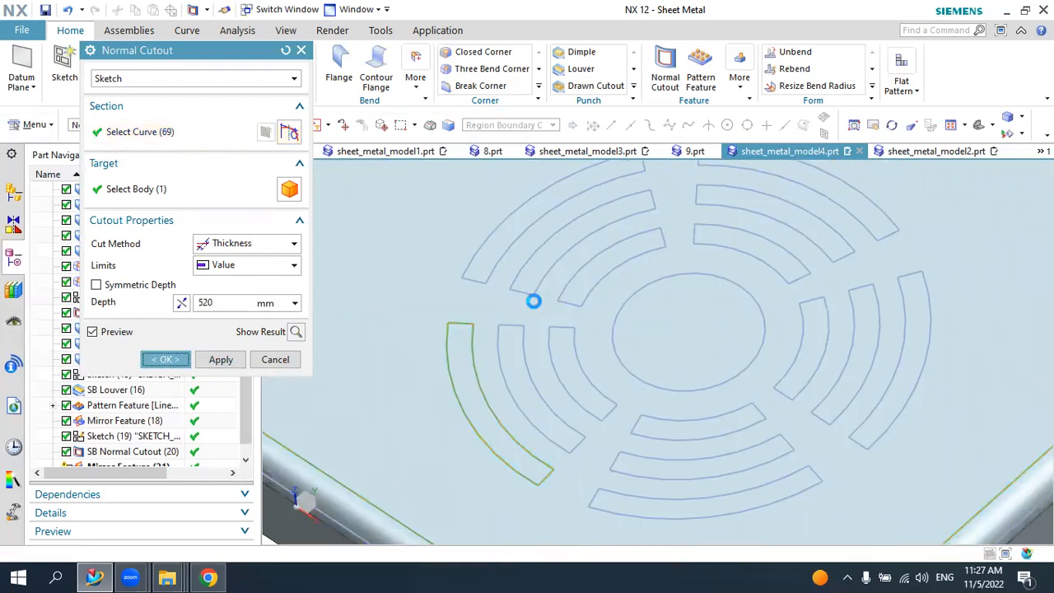
left_click(275, 360)
scroll(505, 349, "down", 4)
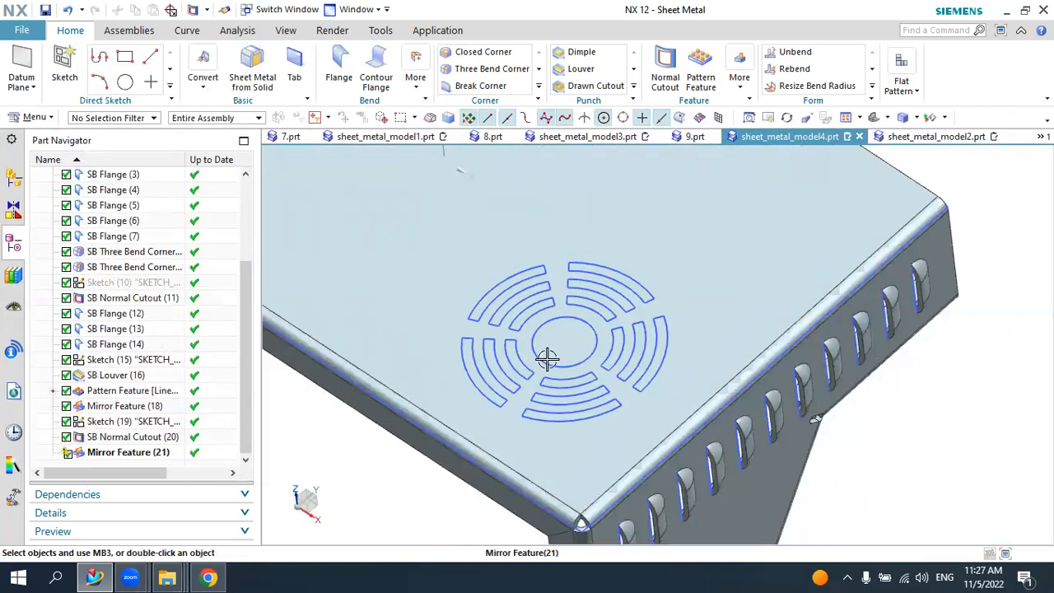
- Delete the mirrored vent feature and open the original circular vent sketch for editing
middle_click_drag(547, 357, 568, 363)
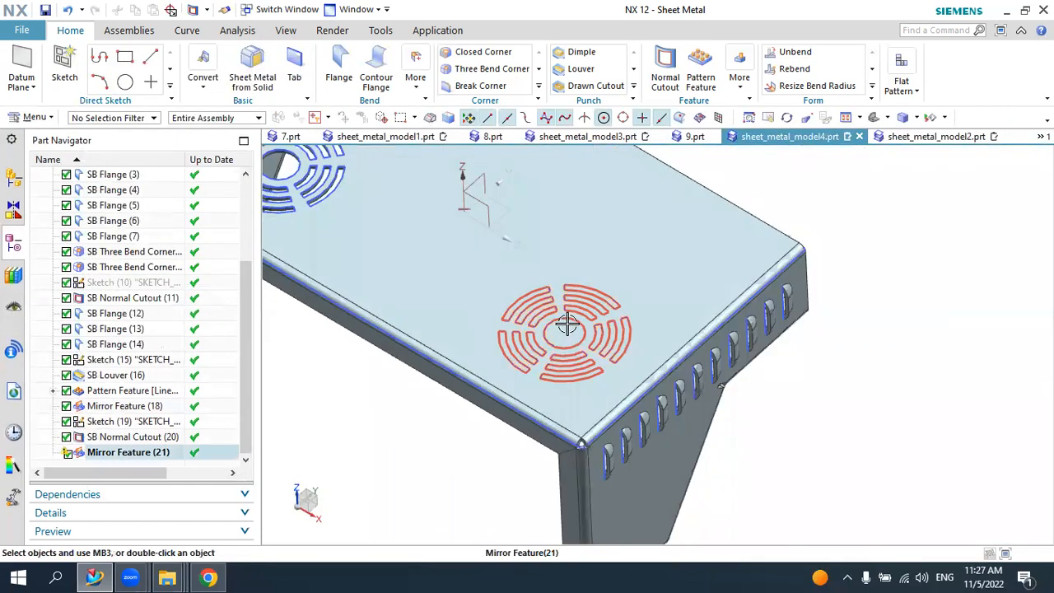
left_click(582, 325)
left_click(727, 303)
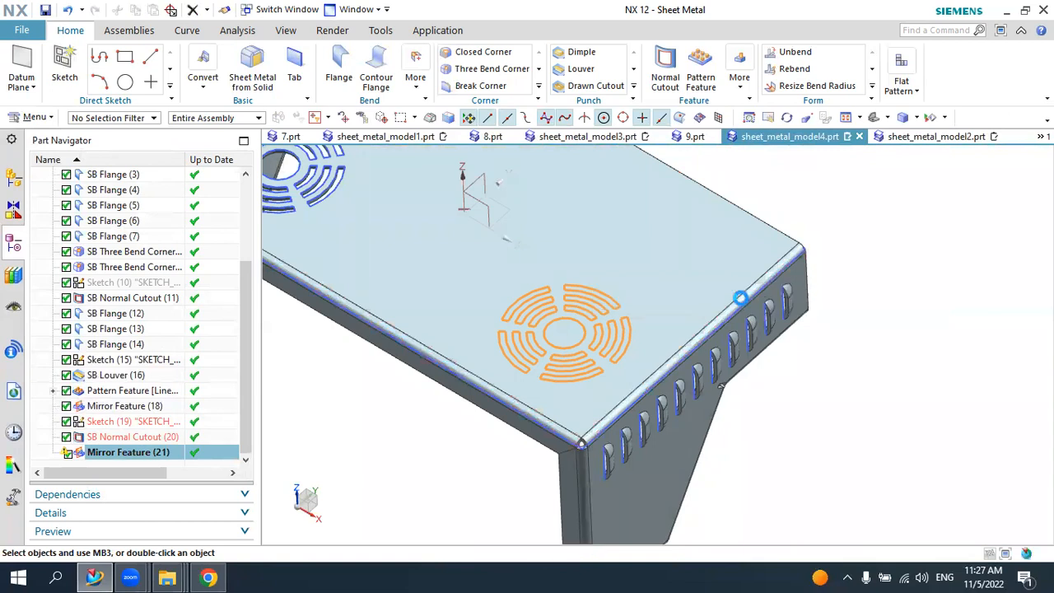
left_click(132, 437)
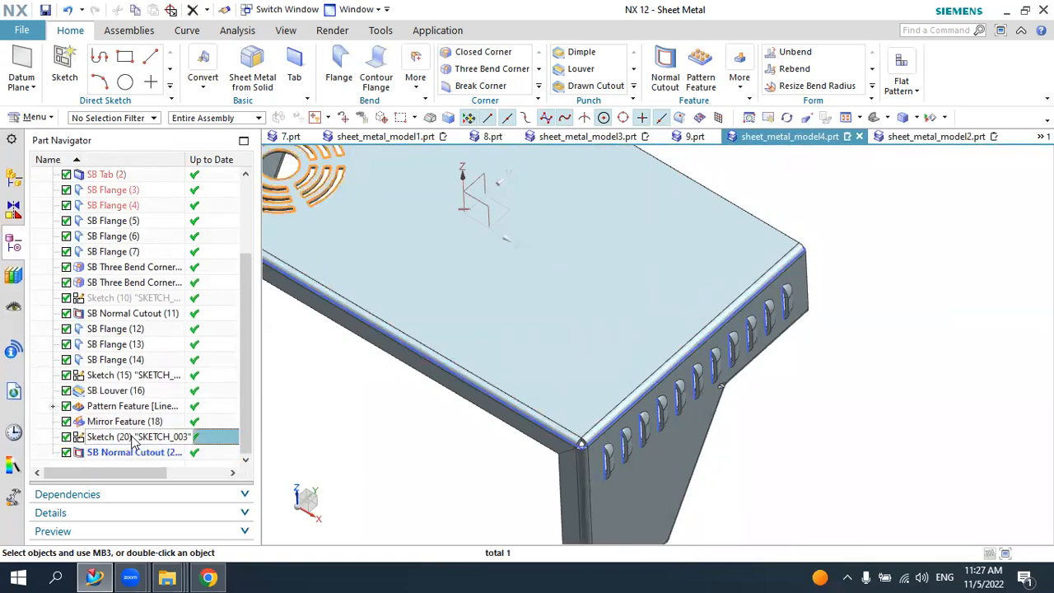
double_click(132, 438)
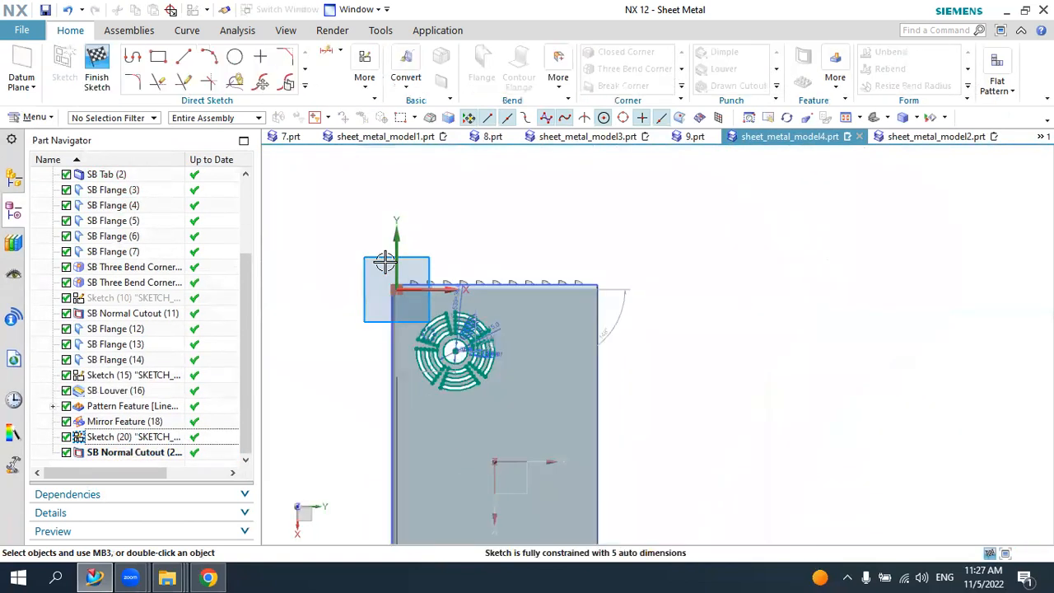
- Mirror the window-selected vent curves about the datum Y axis with Mirror Curve, using the Connected Curves rule
left_click(305, 87)
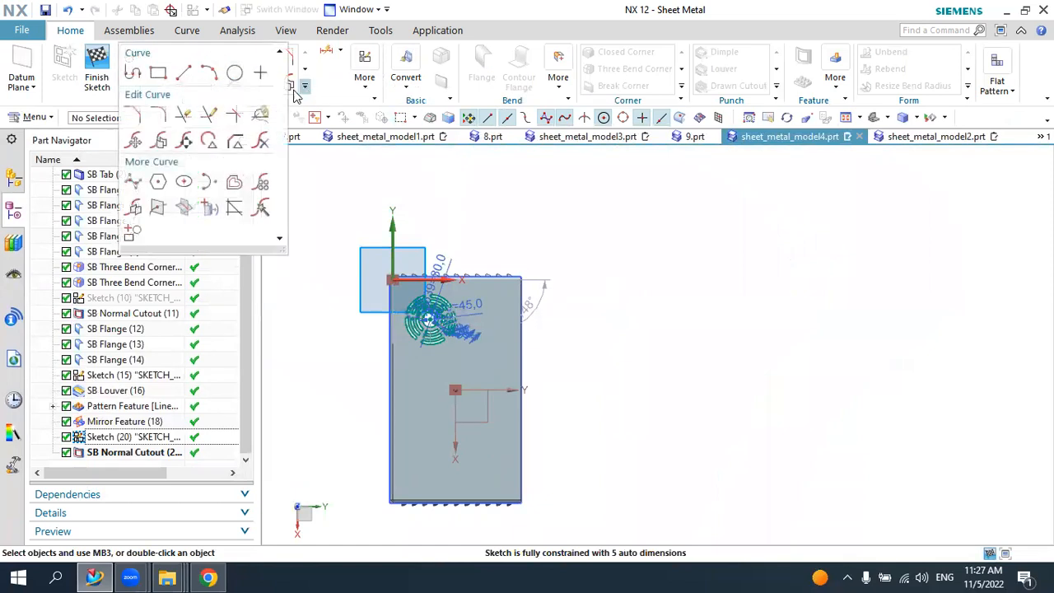
left_click(134, 209)
scroll(461, 317, "up", 5)
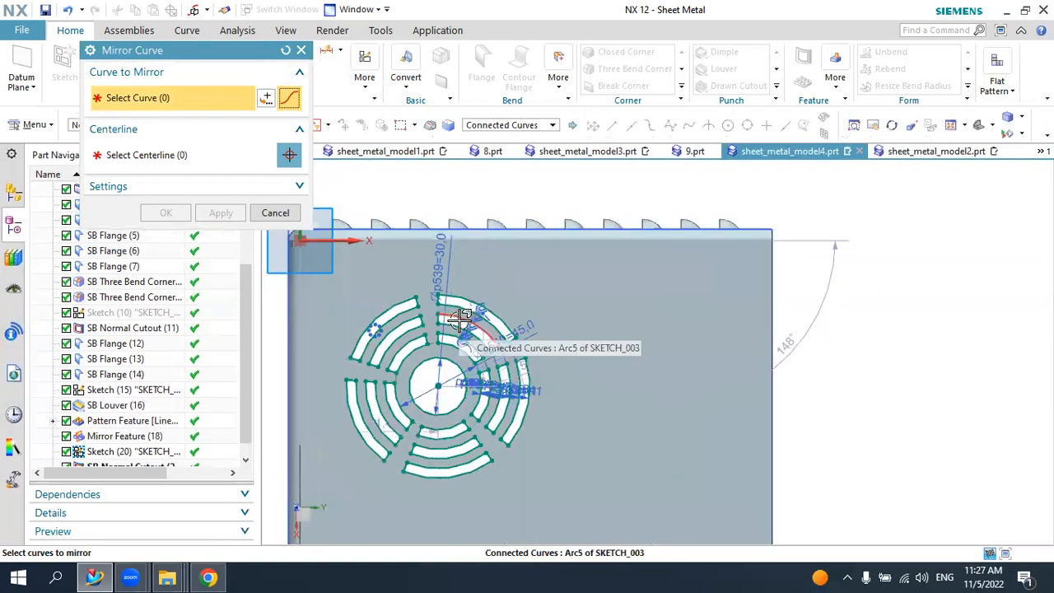
scroll(466, 312, "up", 2)
scroll(496, 266, "down", 3)
left_click(494, 125)
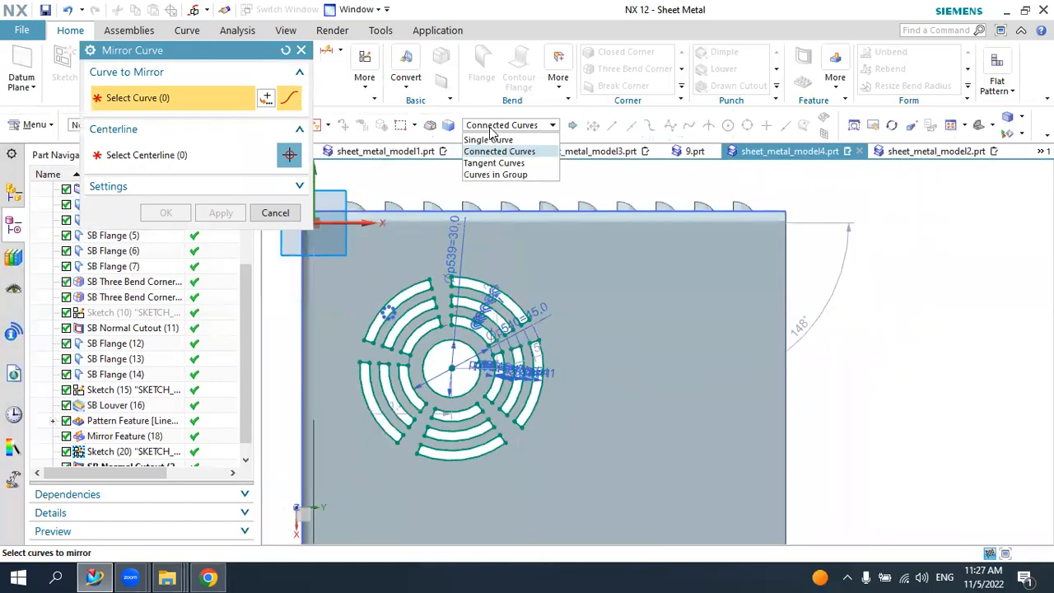
left_click(491, 152)
left_click_drag(363, 263, 565, 445)
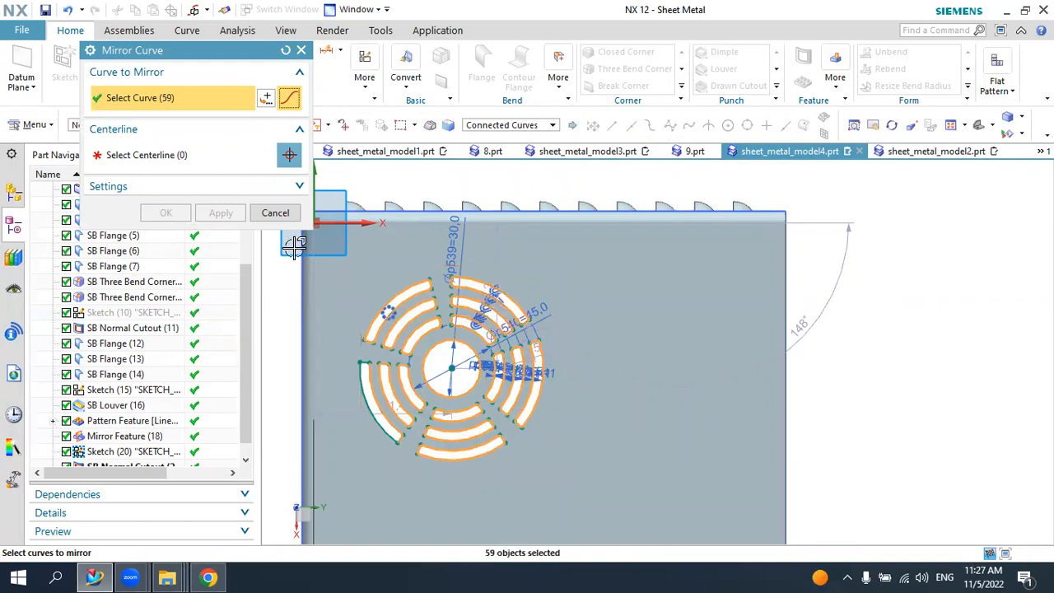
left_click(165, 155)
scroll(499, 396, "down", 2)
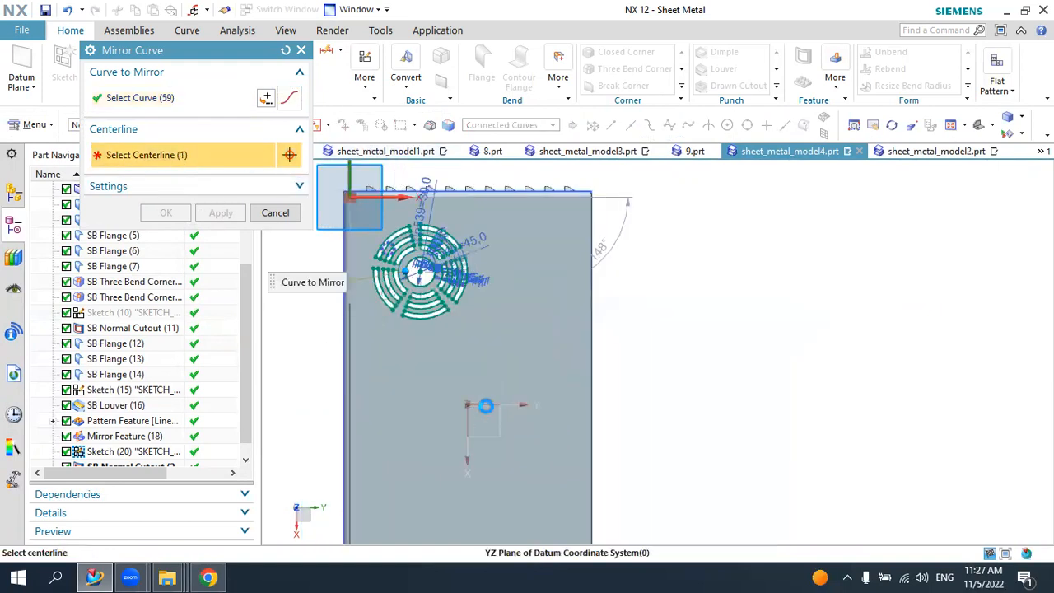
left_click(486, 405)
scroll(439, 455, "up", 3)
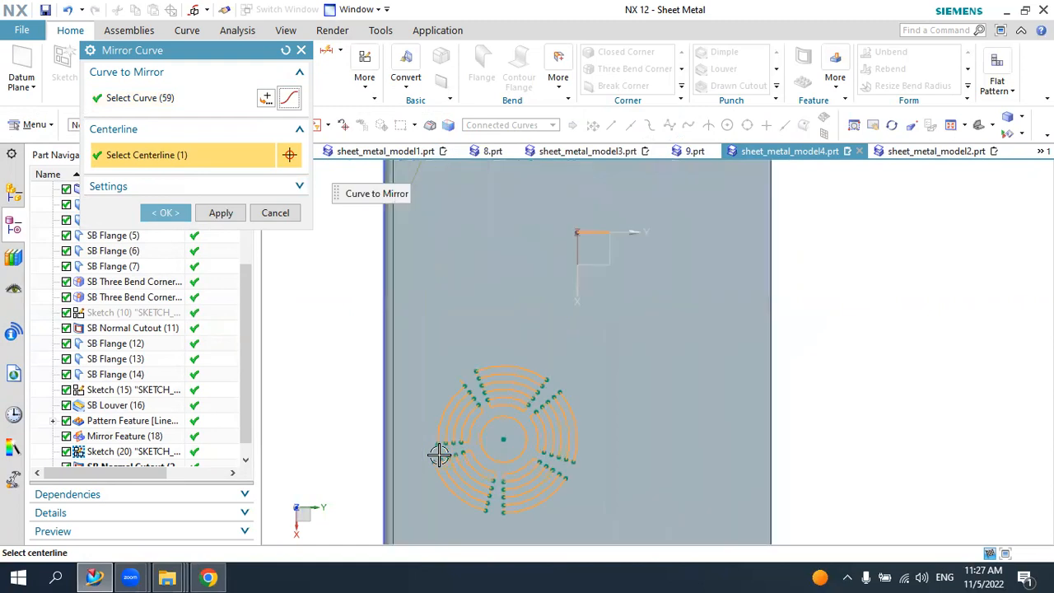
scroll(439, 456, "up", 1)
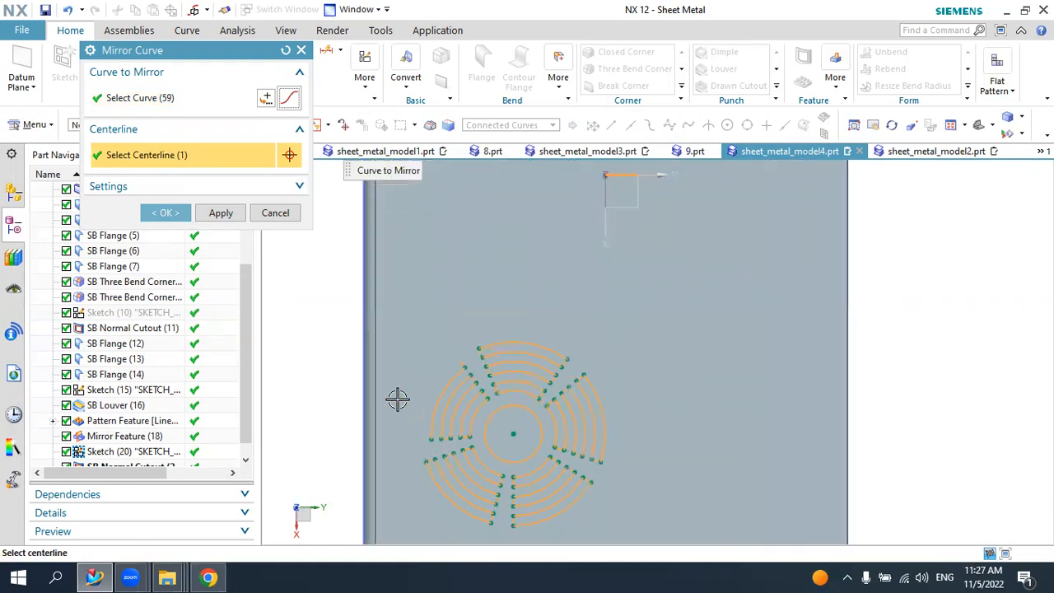
left_click(165, 213)
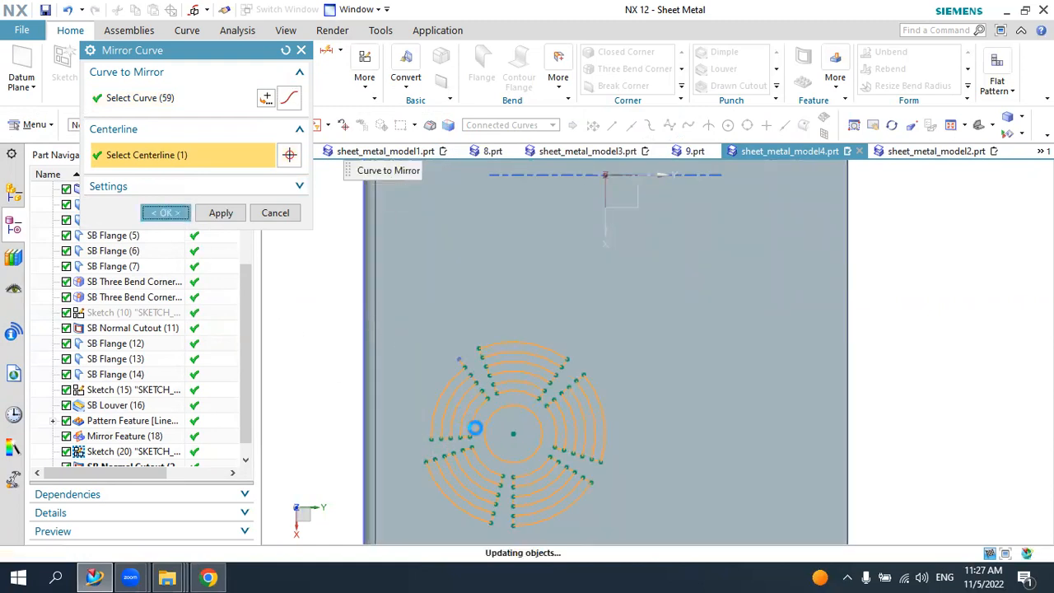
- Inspect the mirrored slot outlines up close and undo the last curve mirroring
scroll(474, 415, "up", 4)
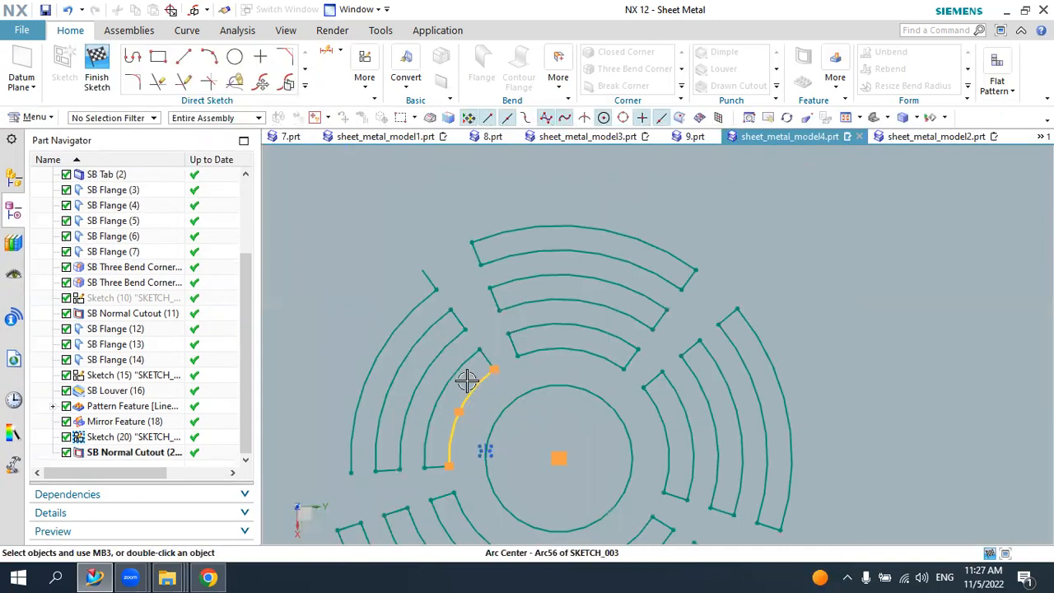
scroll(466, 380, "down", 2)
key("ctrl+z")
scroll(466, 381, "down", 6)
scroll(481, 374, "down", 1)
scroll(474, 235, "up", 3)
scroll(463, 235, "down", 2)
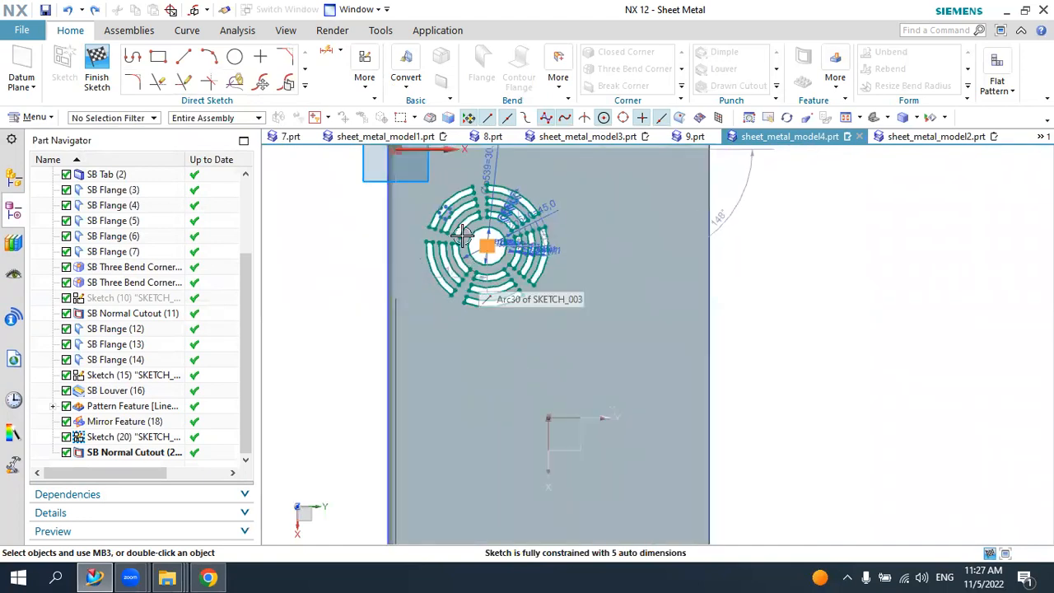
- Mirror all curves of the vent pattern about the datum Y axis with Mirror Curve, and finish the sketch
left_click(305, 85)
left_click(146, 207)
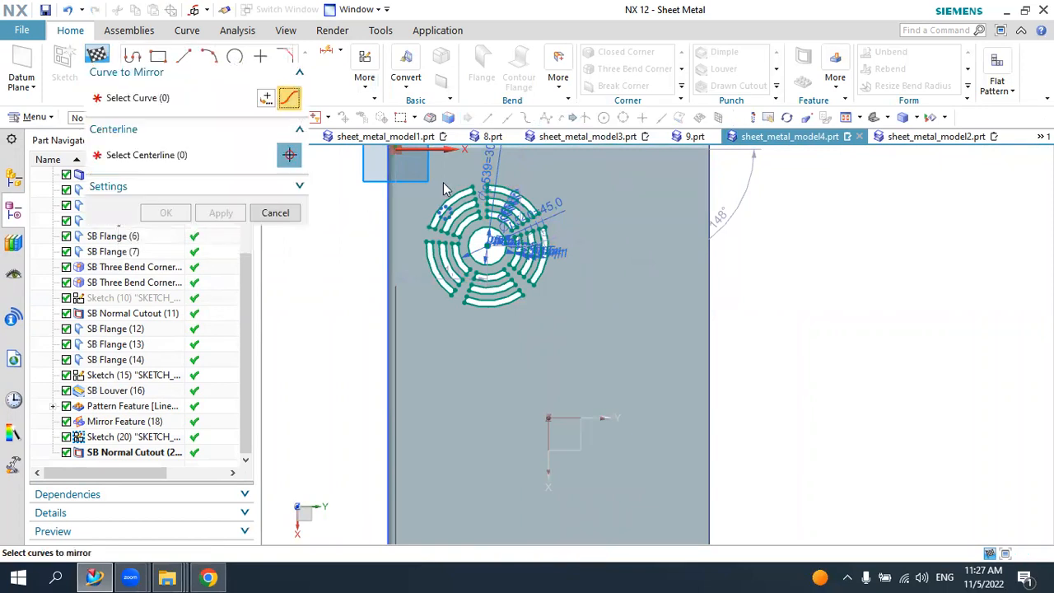
left_click_drag(401, 194, 637, 388)
left_click(181, 155)
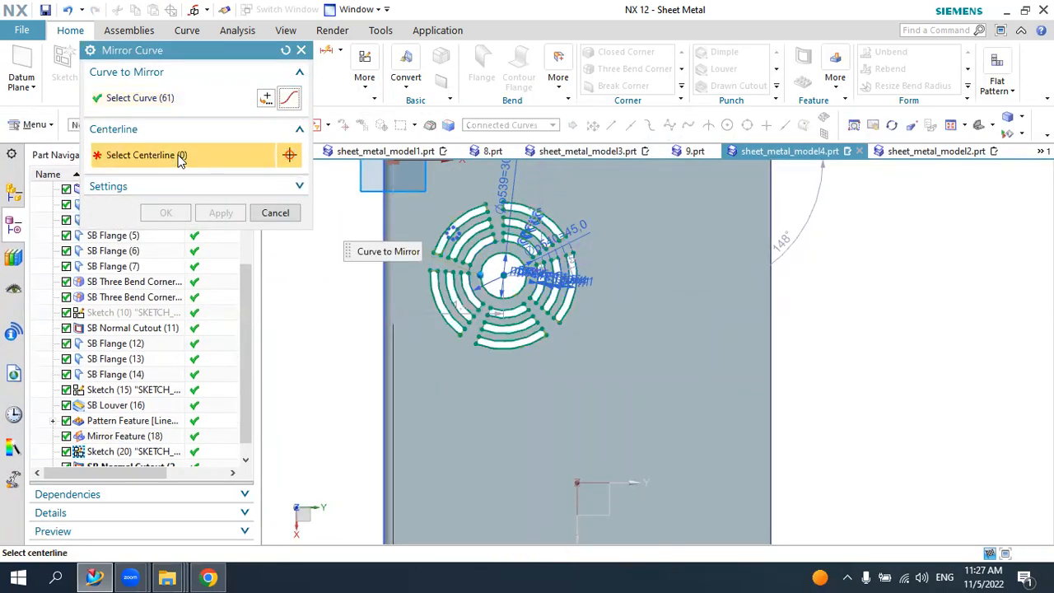
scroll(385, 228, "down", 3)
left_click(528, 359)
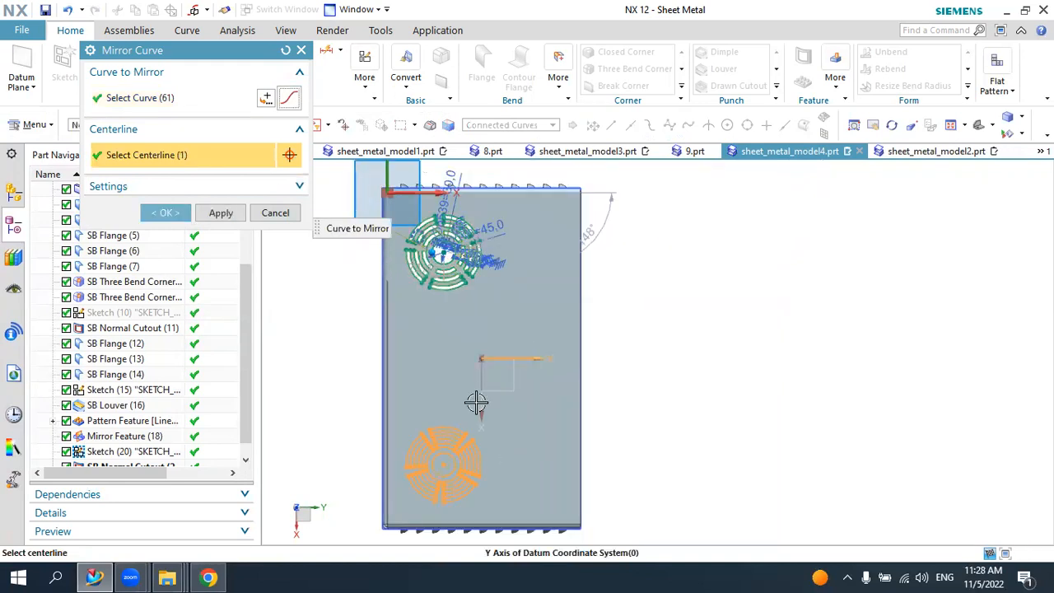
scroll(426, 453, "up", 3)
scroll(435, 447, "down", 3)
scroll(441, 449, "up", 3)
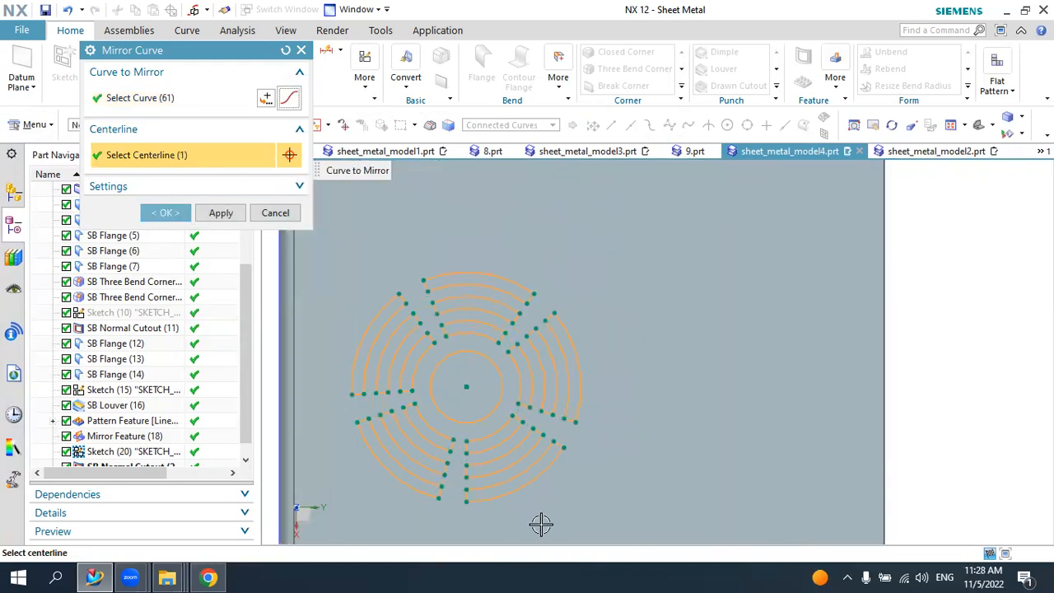
left_click(164, 214)
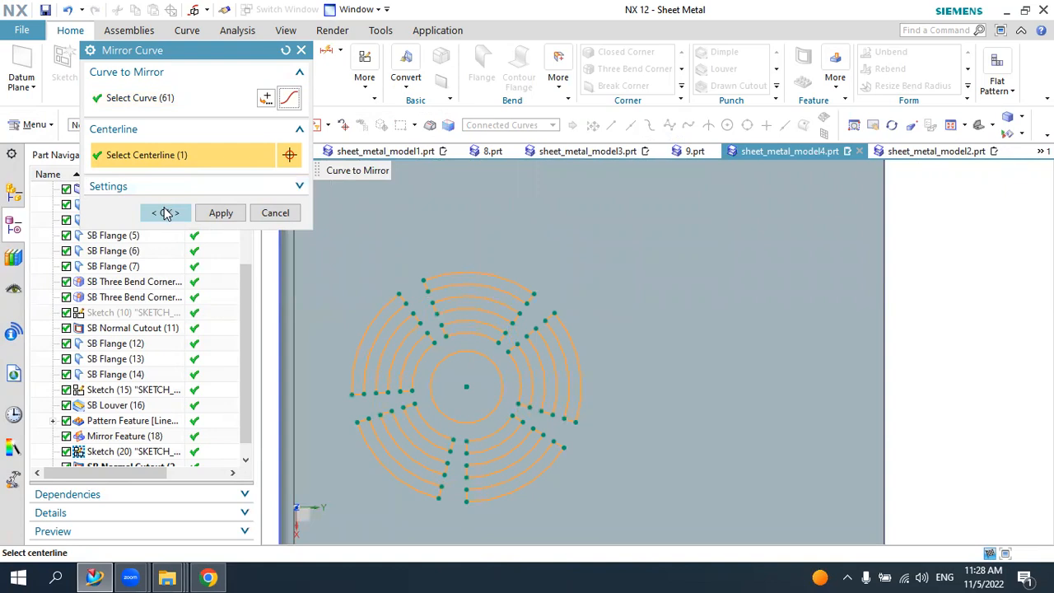
left_click(167, 213)
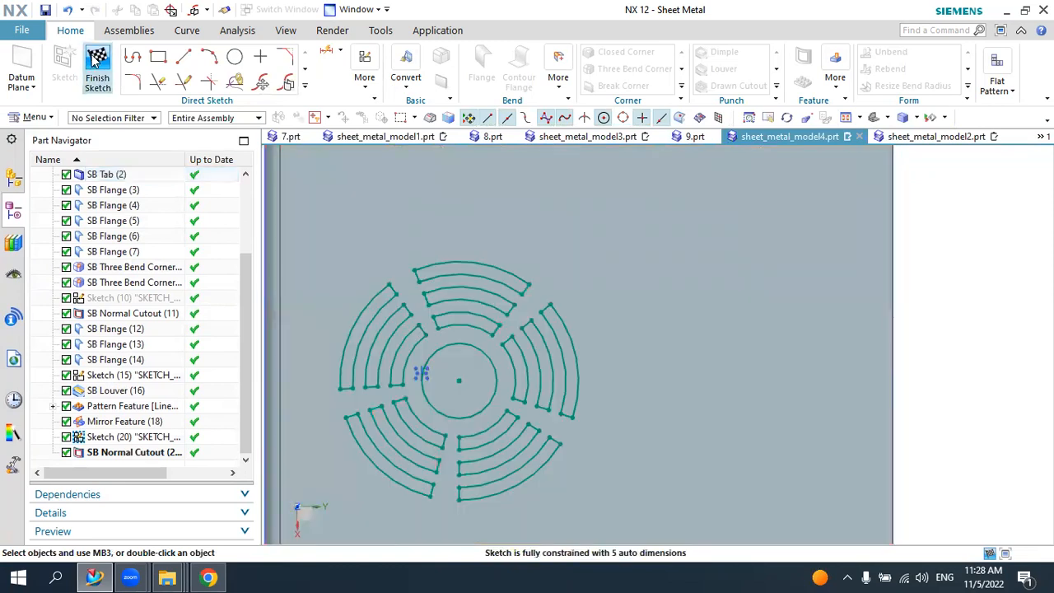
left_click(96, 66)
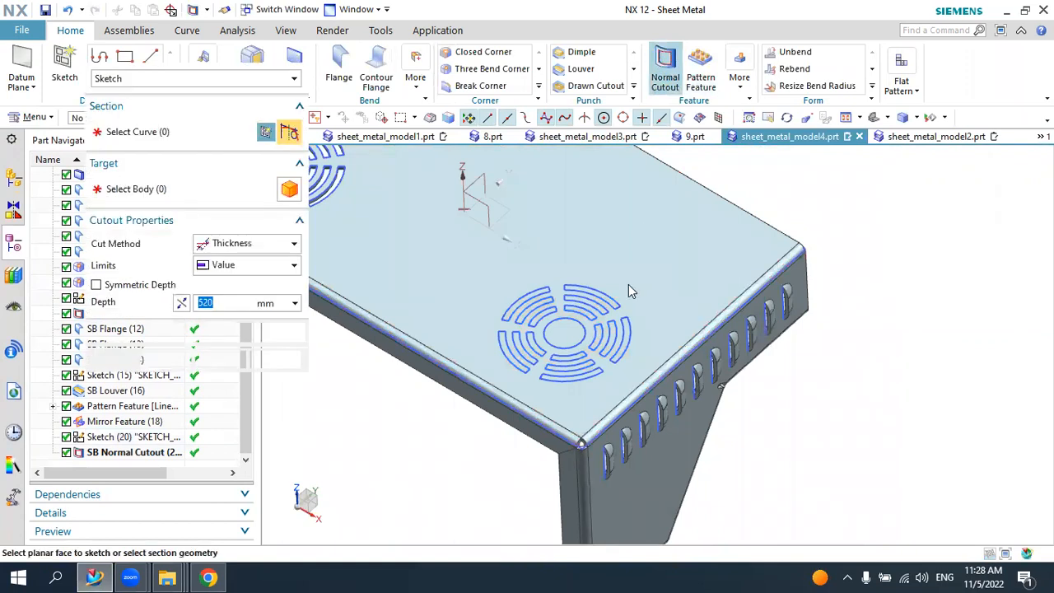
scroll(565, 384, "up", 3)
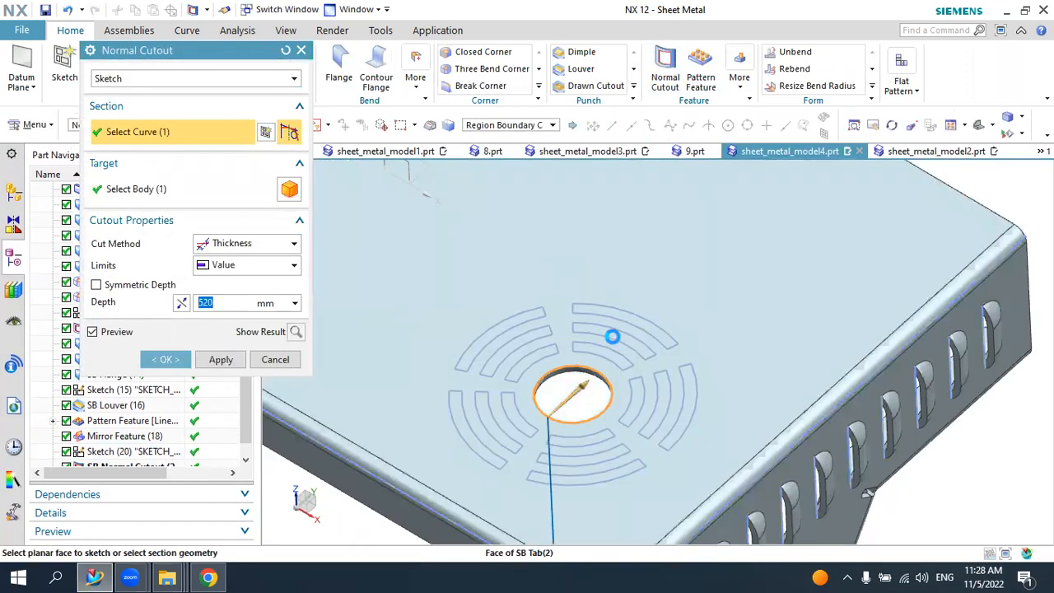
scroll(612, 336, "up", 3)
left_click(572, 351)
left_click(565, 307)
left_click(566, 278)
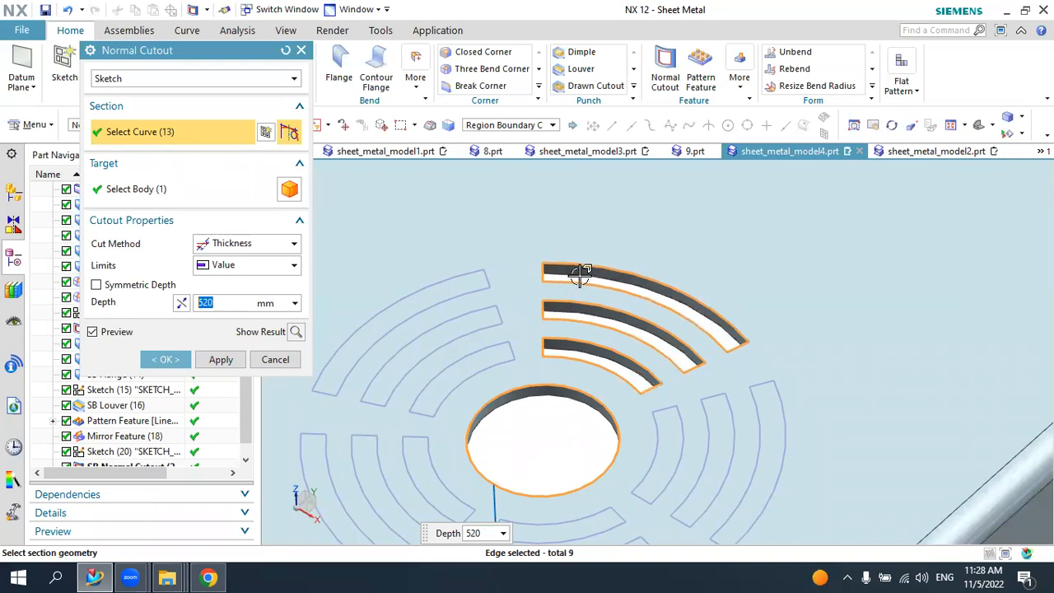
scroll(624, 346, "down", 3)
scroll(595, 341, "up", 5)
left_click(595, 341)
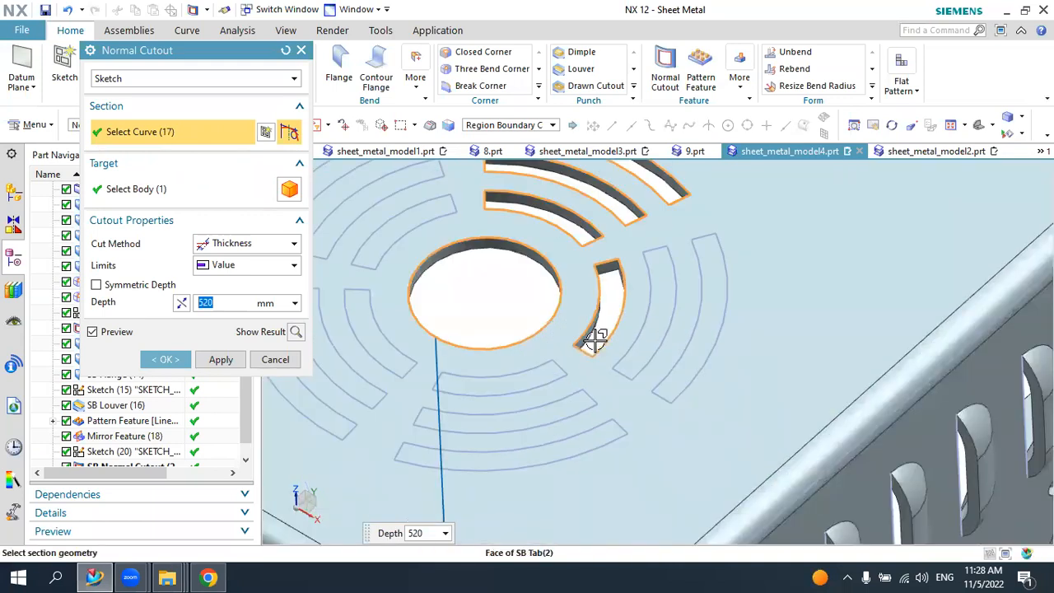
left_click(628, 366)
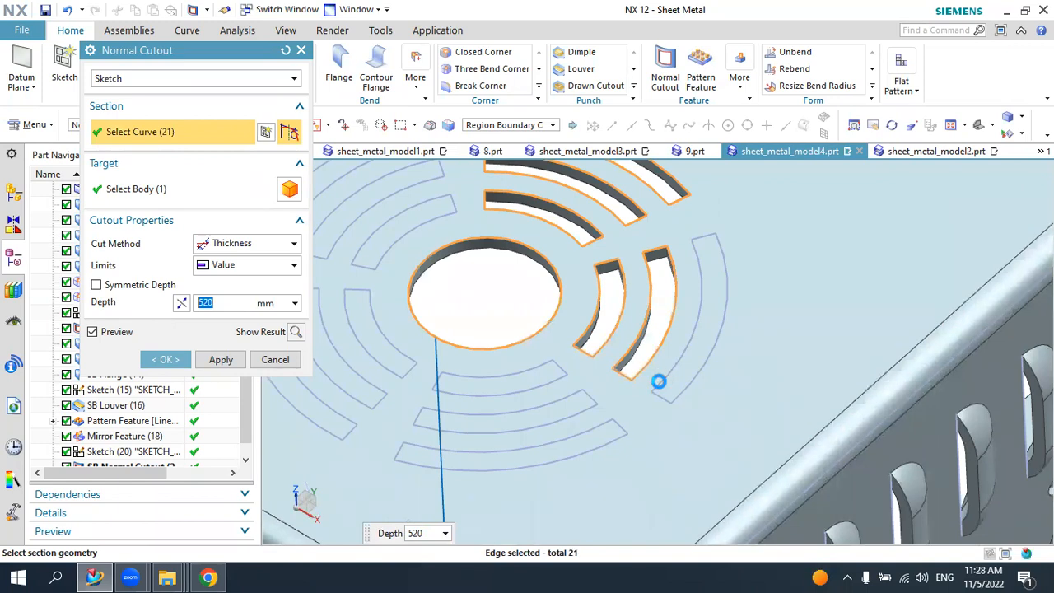
left_click(659, 381)
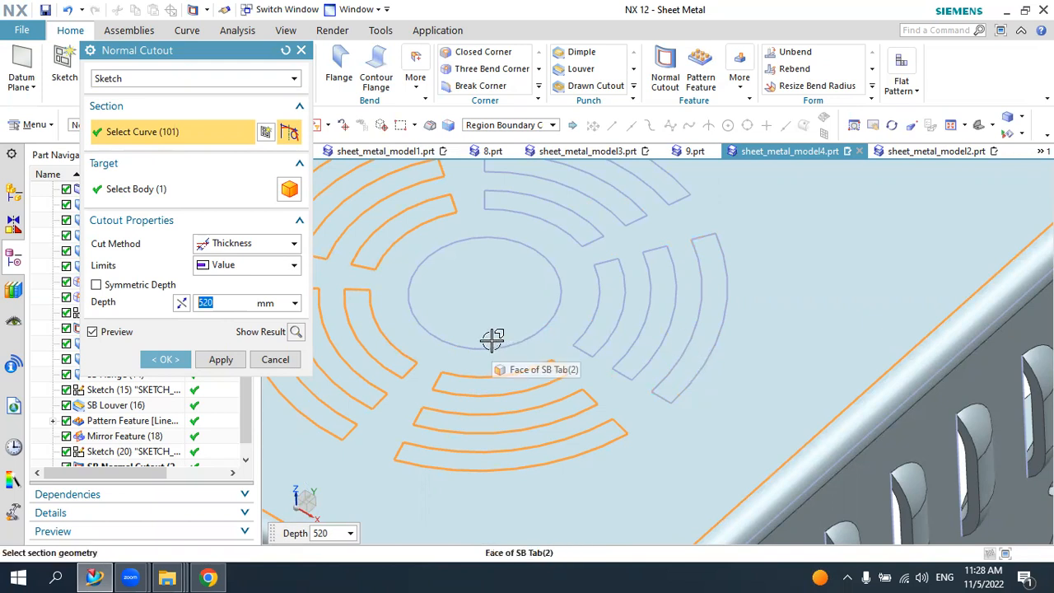
left_click(298, 362)
scroll(536, 360, "down", 4)
scroll(549, 353, "down", 3)
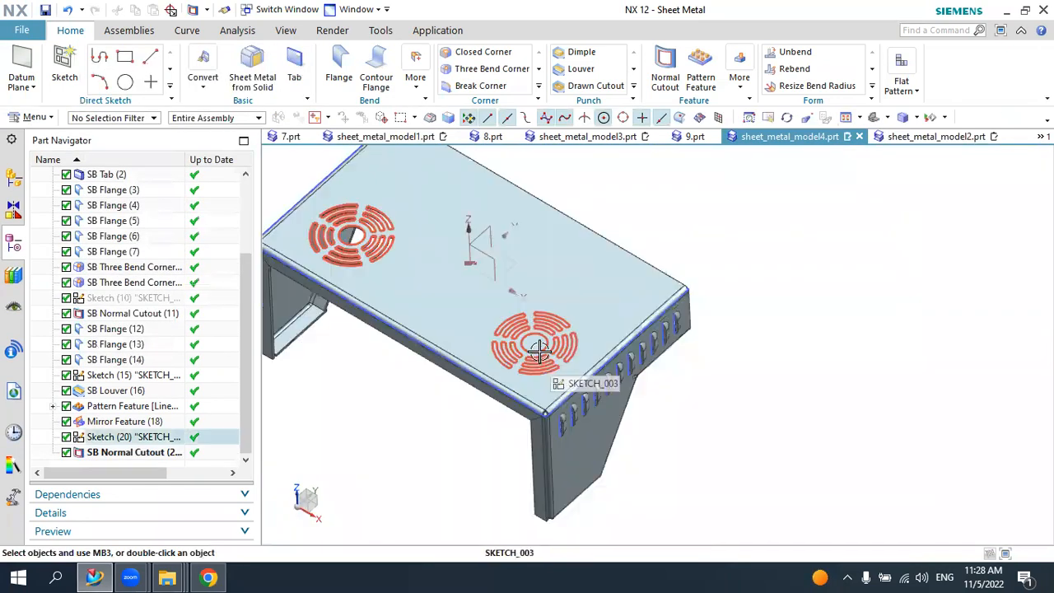
- Cut the second vent's centre circle and the three arc slots nearest the louvered flange with a 520 mm deep Normal Cutout
middle_click_drag(490, 239, 486, 284)
left_click(666, 76)
middle_click_drag(590, 307, 624, 301)
scroll(545, 444, "up", 10)
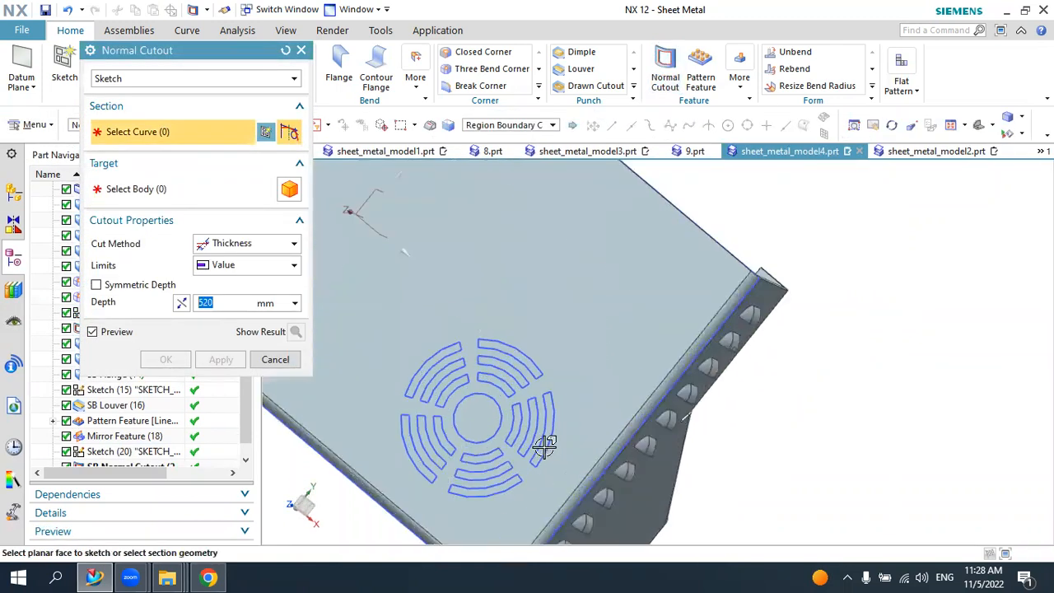
left_click(548, 445)
left_click(506, 435)
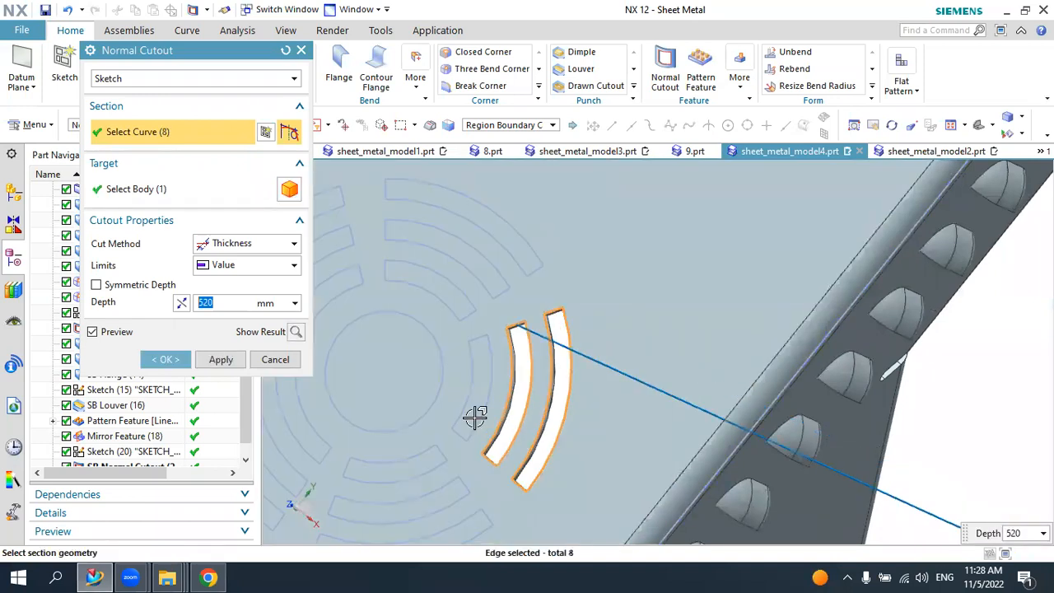
left_click(474, 416)
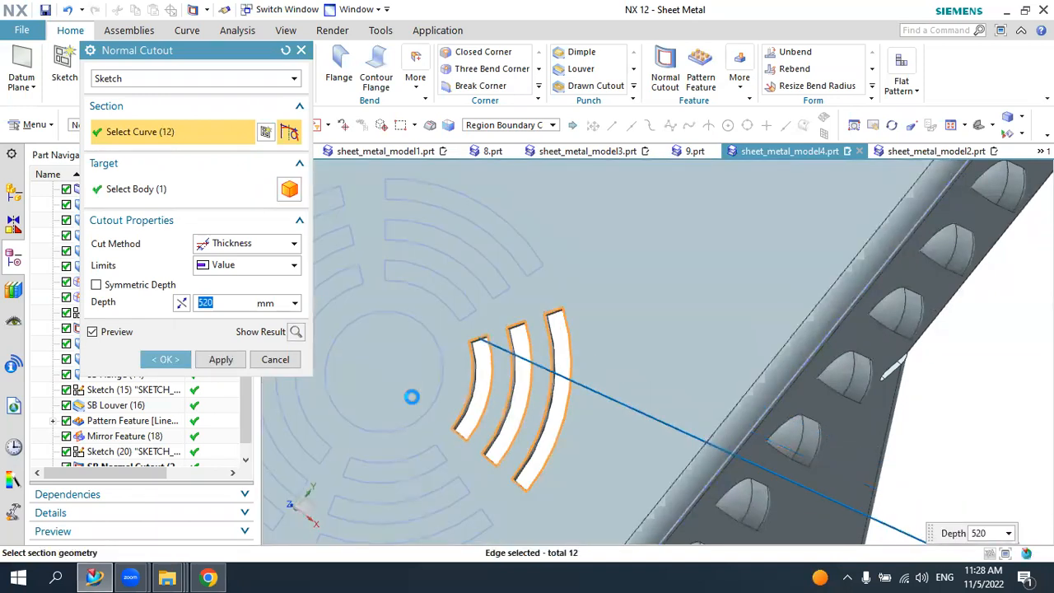
left_click(412, 397)
left_click(169, 360)
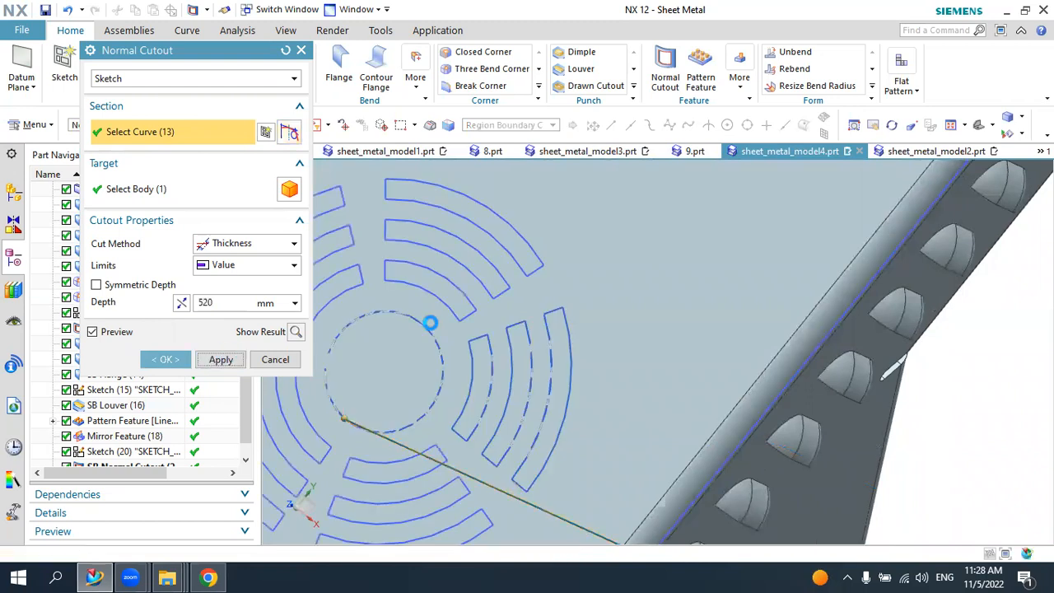
- Cut the adjacent group of three arc slots, counterclockwise from those nearest the louvers, with Normal Cutout at 520 mm depth
left_click(454, 305)
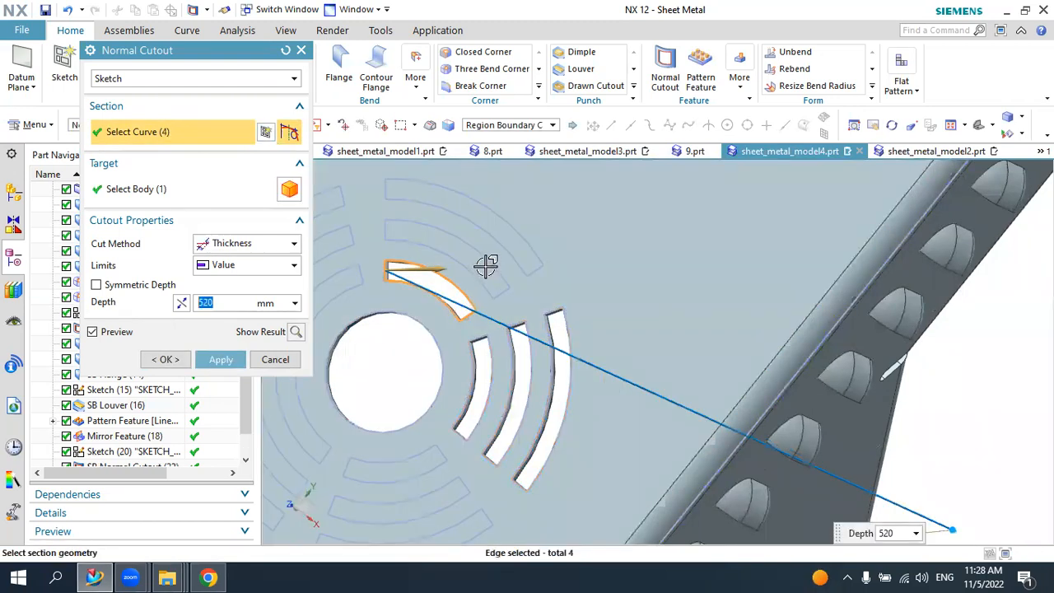
left_click(486, 266)
left_click(506, 232)
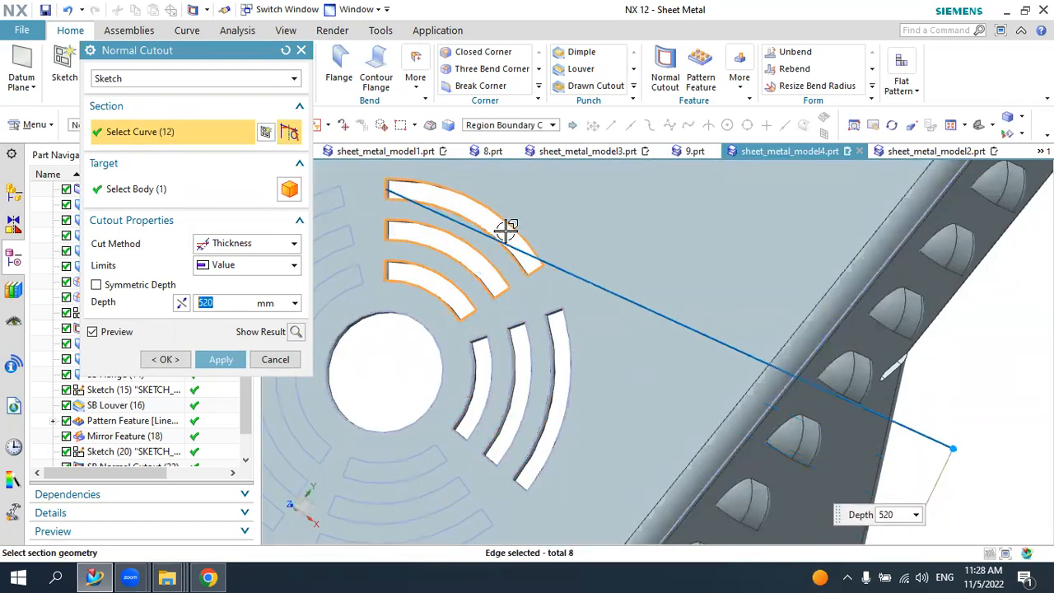
left_click(220, 360)
- Cut the third group of three arc slots, continuing counterclockwise around the second vent, with Normal Cutout at 520 mm depth
scroll(624, 285, "down", 4)
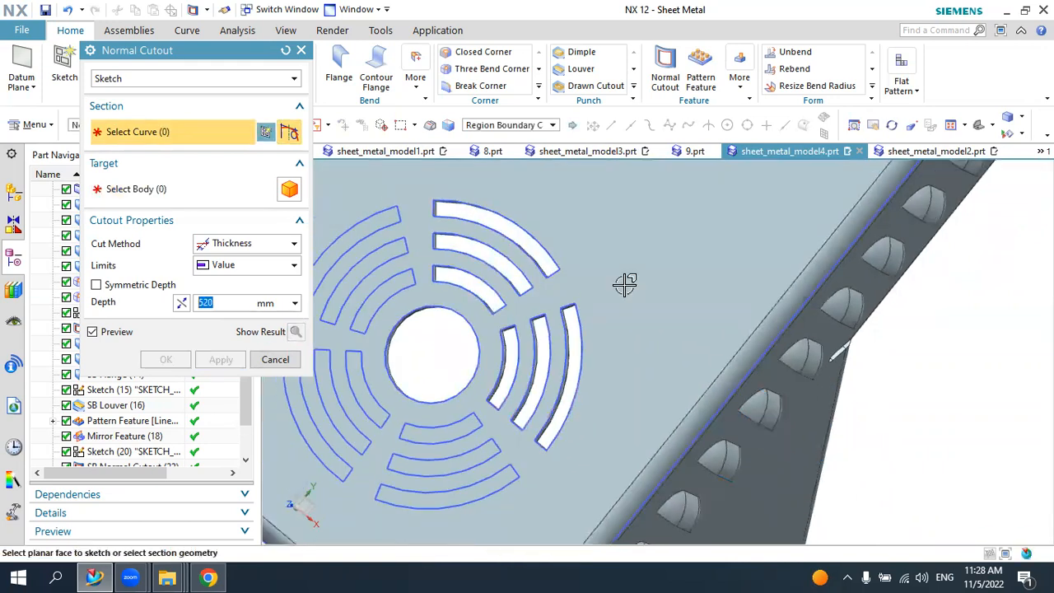
scroll(486, 297, "up", 3)
left_click(507, 301)
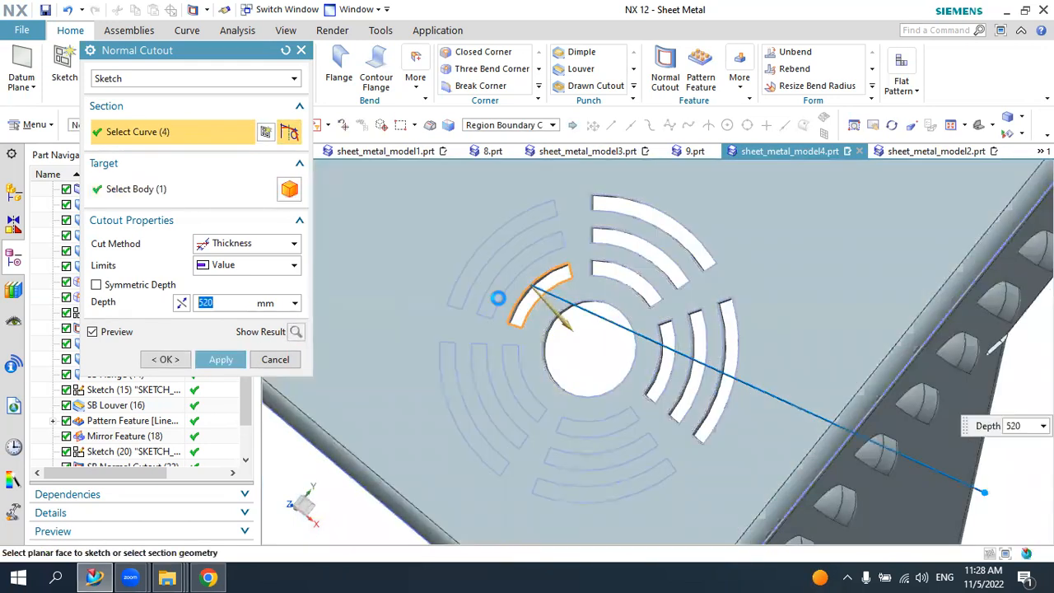
left_click(494, 292)
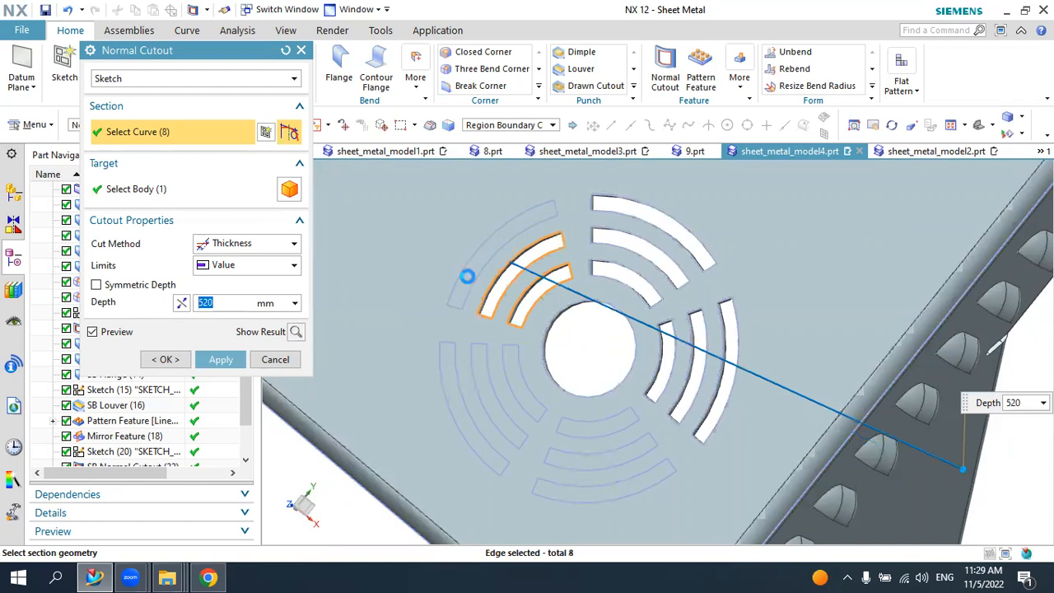
left_click(467, 275)
left_click(219, 359)
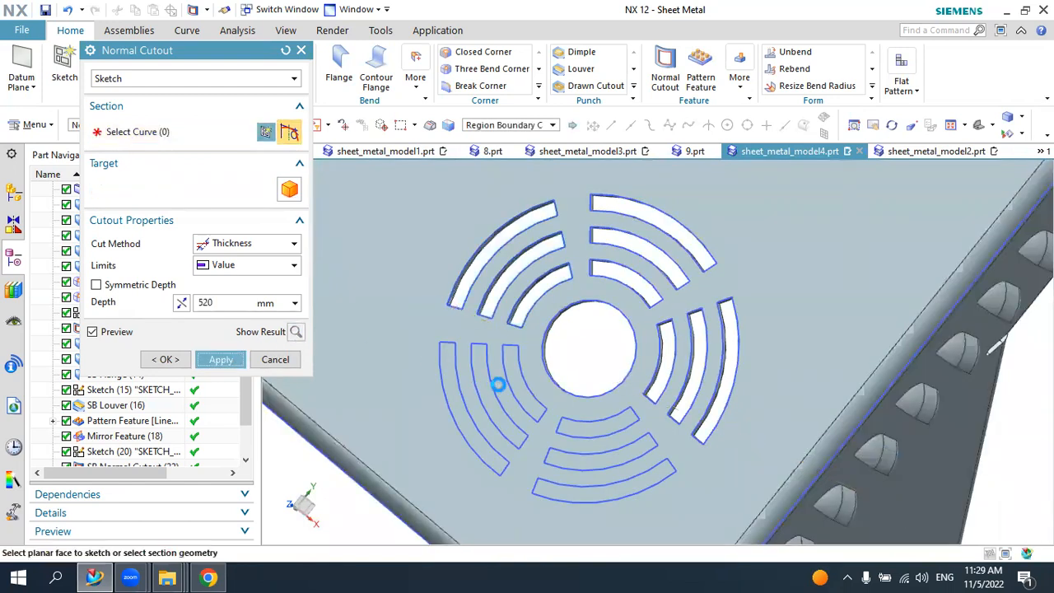
- Cut the fourth group of three arc slots around the second vent's centre hole with Normal Cutout at 520 mm depth
left_click(509, 378)
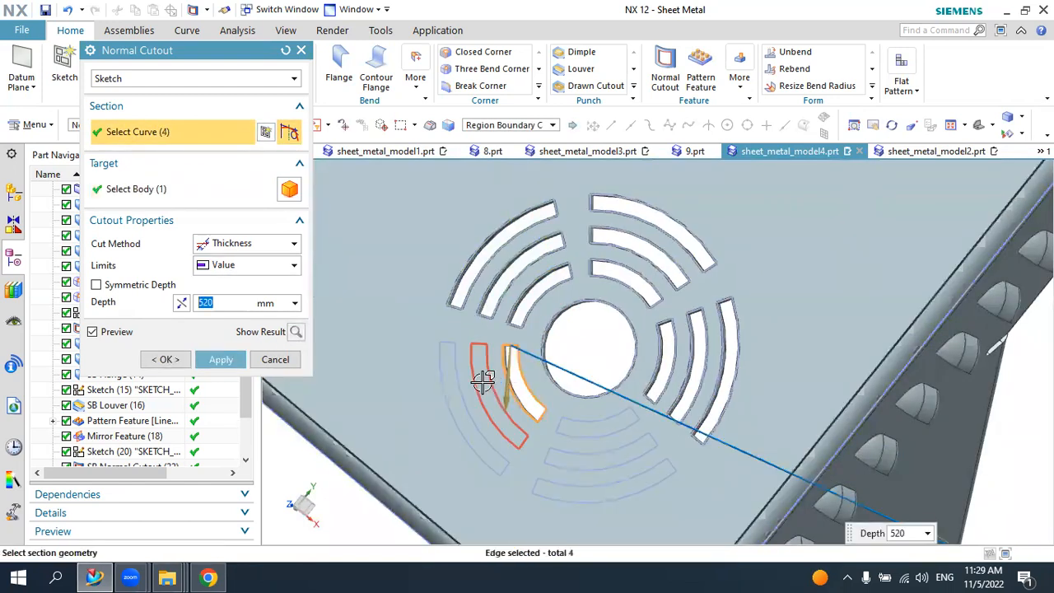
left_click(483, 376)
left_click(448, 381)
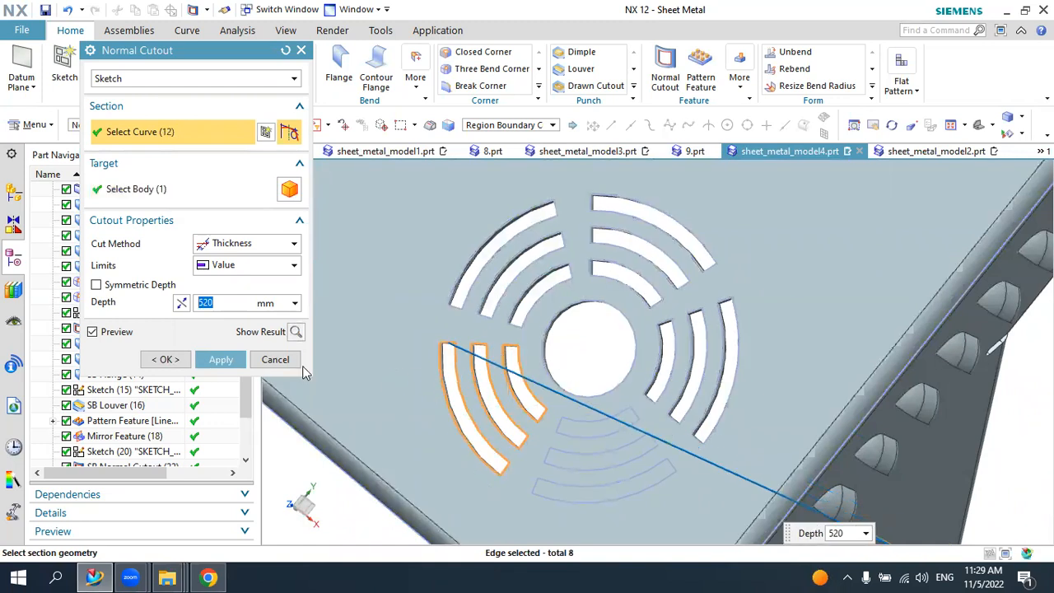
left_click(239, 360)
- Cut the last group of three arc slots in the second vent at 520 mm depth and finish Normal Cutout
scroll(577, 395, "down", 3)
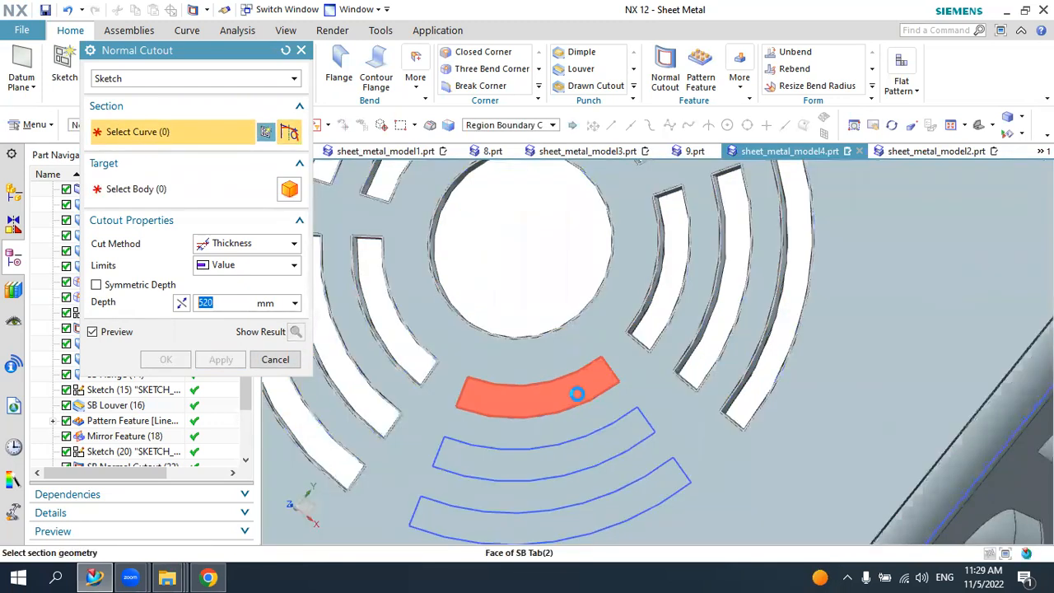
left_click(579, 394)
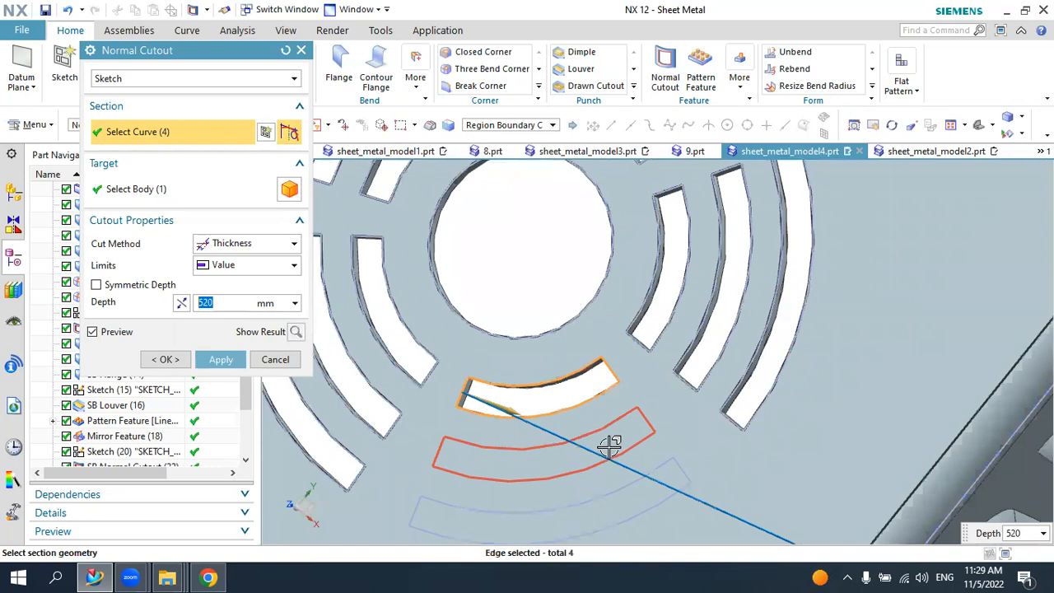
left_click(609, 446)
scroll(608, 445, "down", 2)
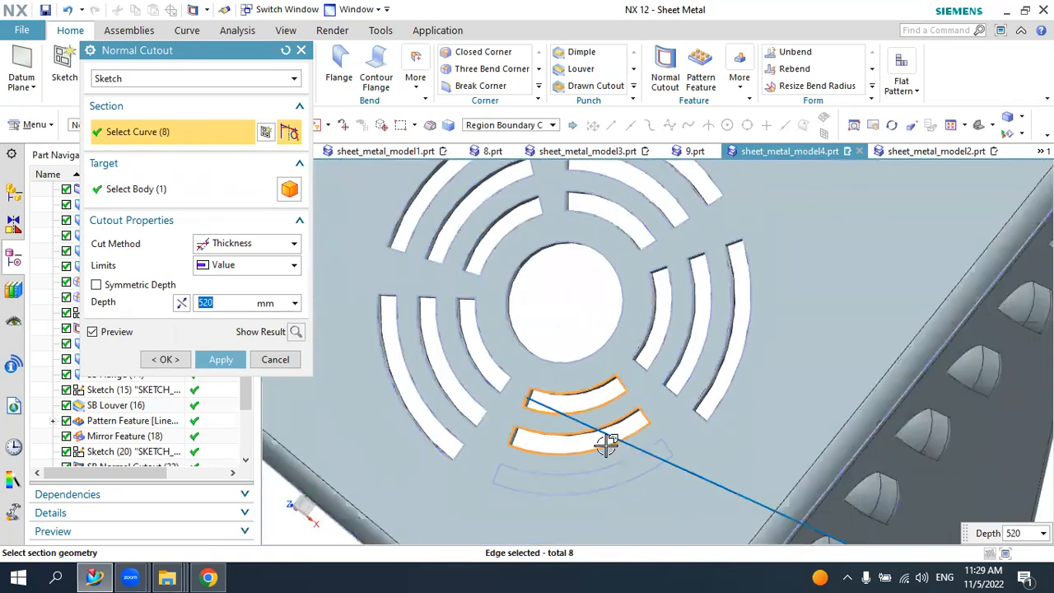
left_click(607, 443)
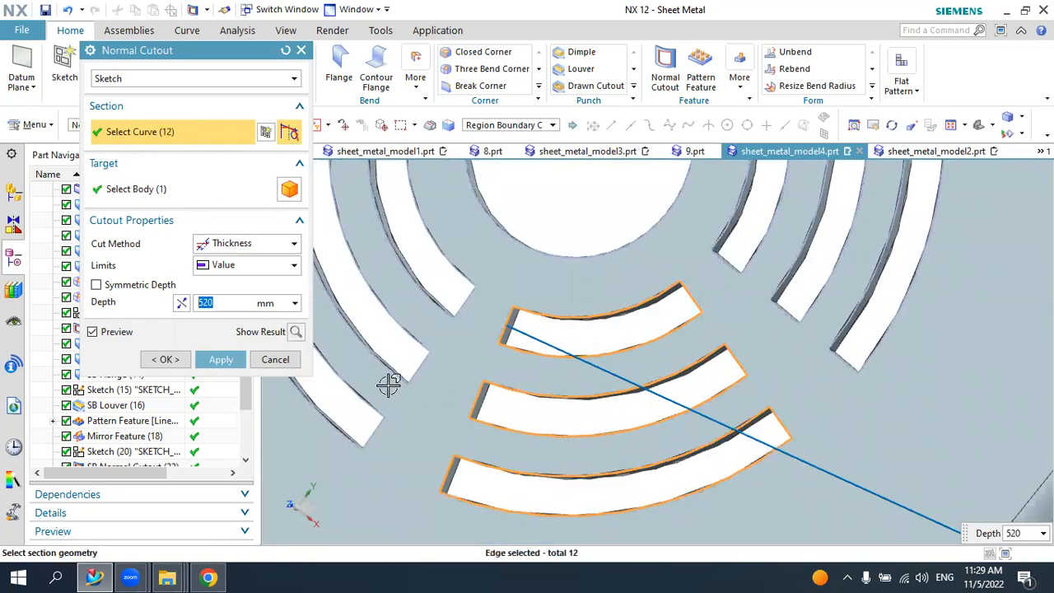
left_click(220, 360)
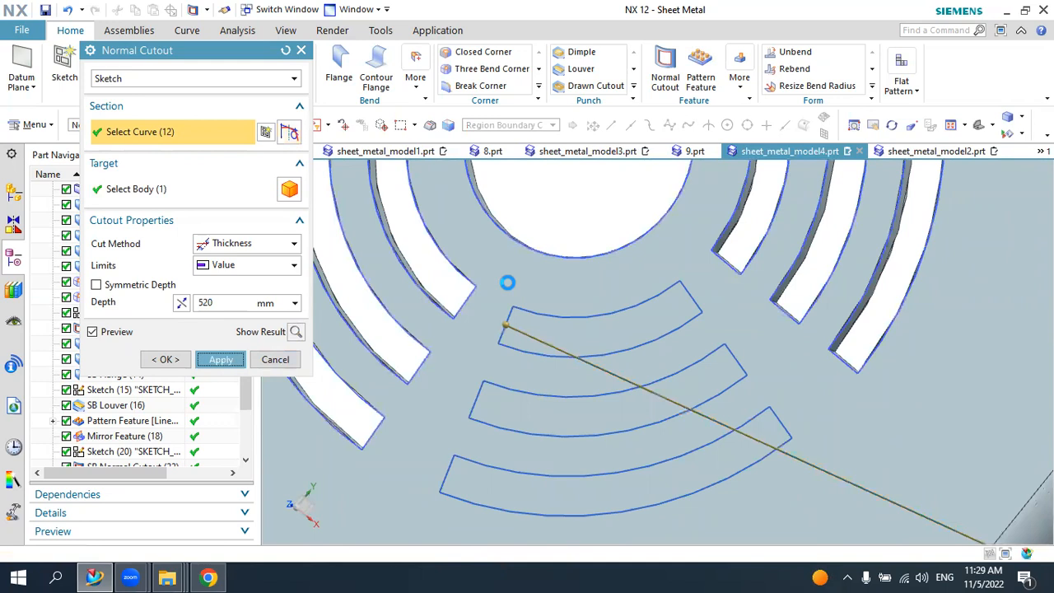
left_click(276, 360)
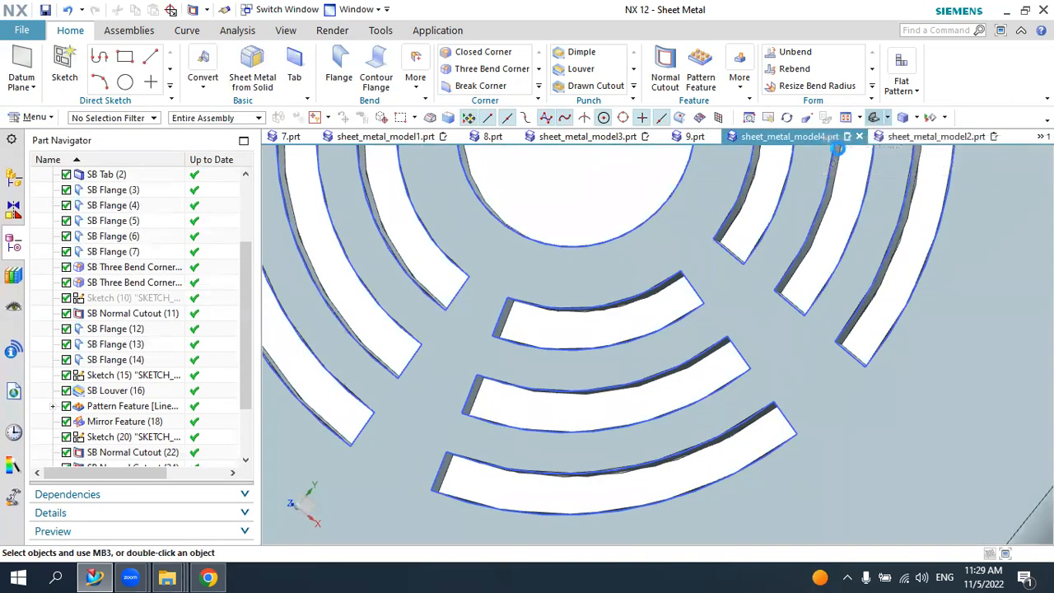
- Hide all sketches of the enclosure using Show and Hide
left_click(875, 118)
middle_click_drag(723, 265, 832, 190)
left_click(880, 119)
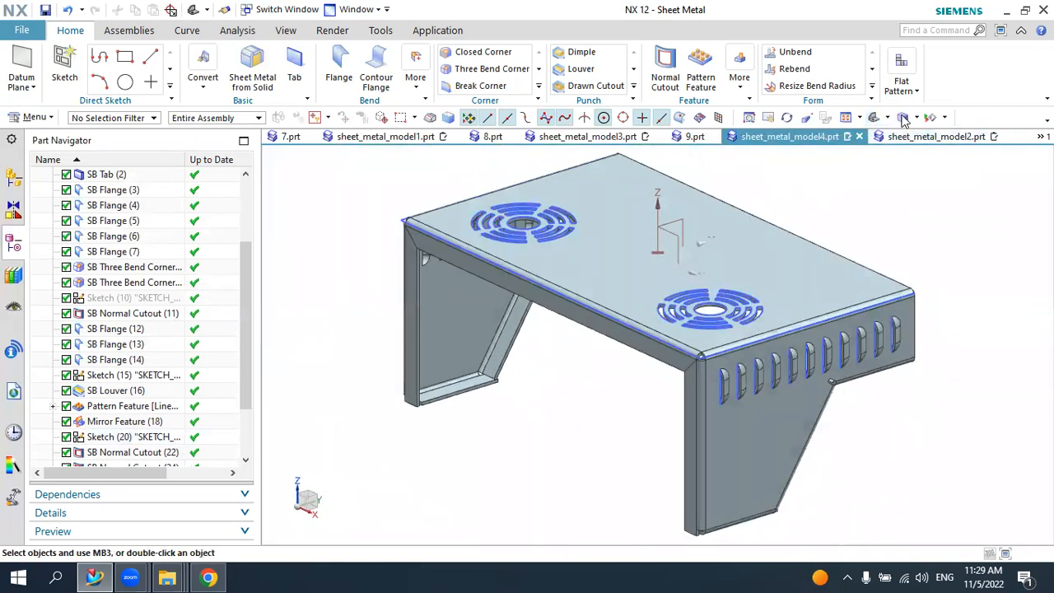
left_click(927, 118)
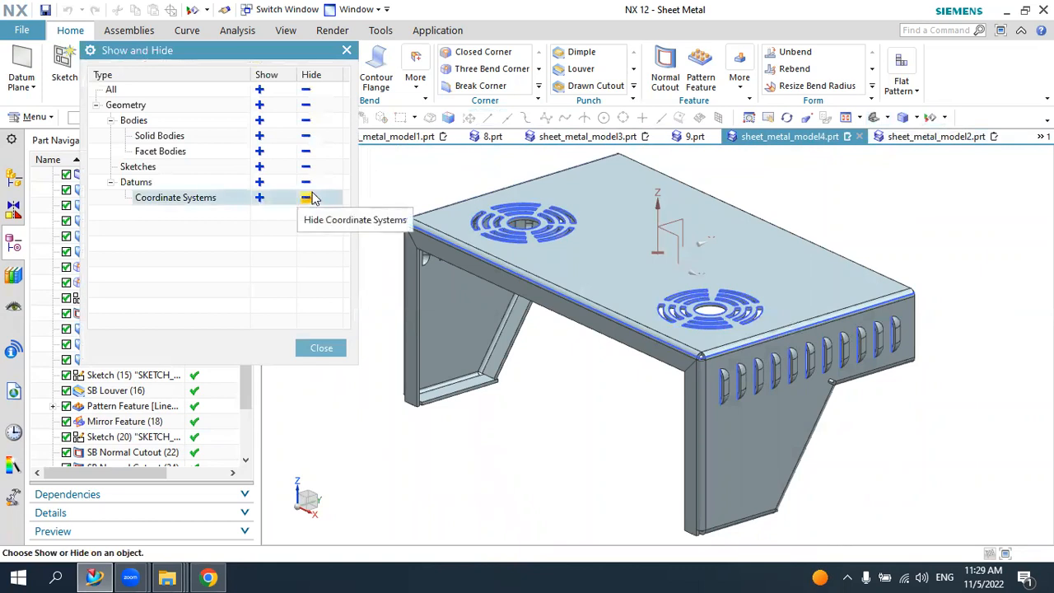
left_click(306, 166)
left_click(321, 347)
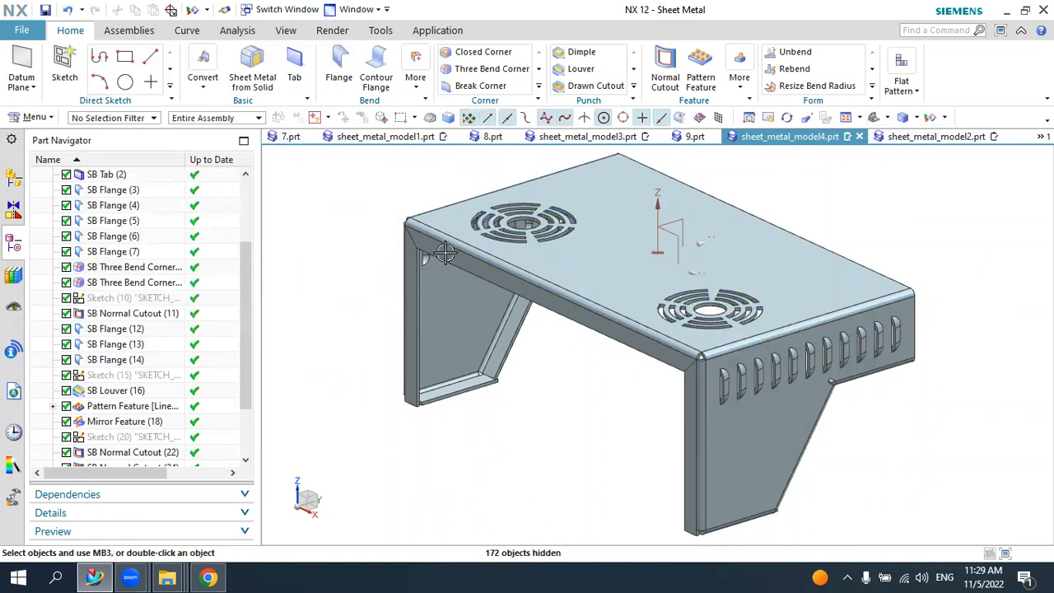
mouse_move(478, 296)
middle_mouse_down()
mouse_move(532, 282)
mouse_move(464, 302)
mouse_move(487, 302)
mouse_move(527, 330)
mouse_move(484, 303)
mouse_move(492, 328)
mouse_move(475, 316)
middle_mouse_up()
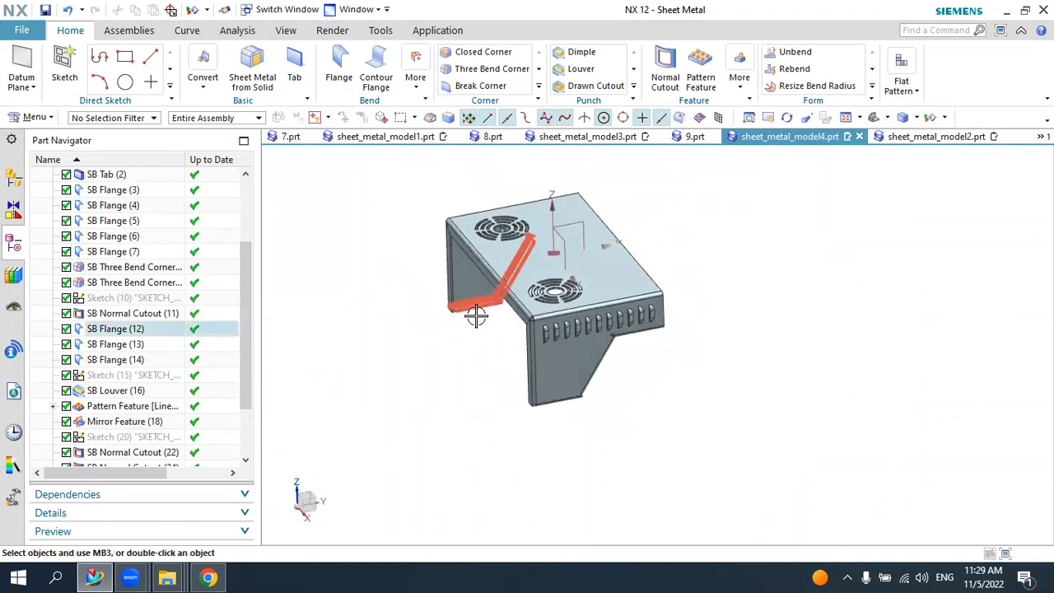
- Preview the parts in the 4_Sheet metal folder, open 10.prt and inspect the bracket model
left_click(23, 30)
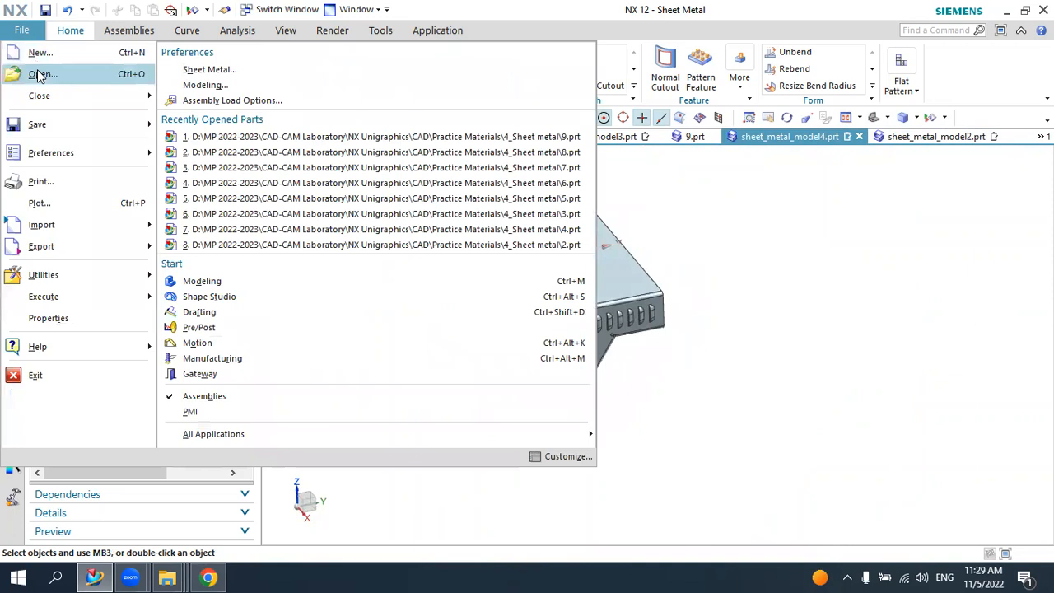
left_click(37, 75)
left_click(323, 275)
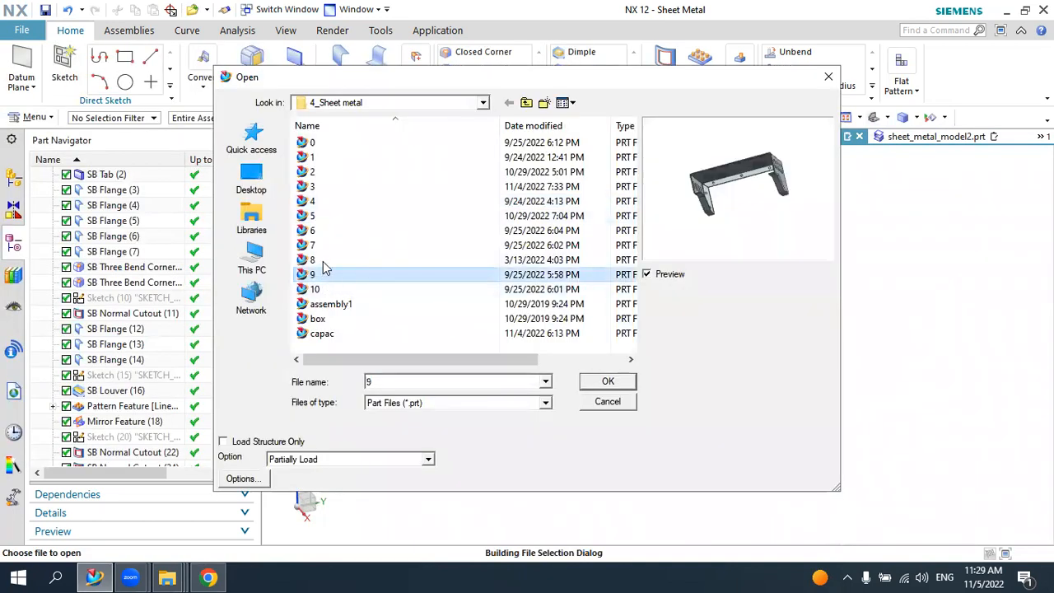
left_click(321, 245)
left_click(322, 259)
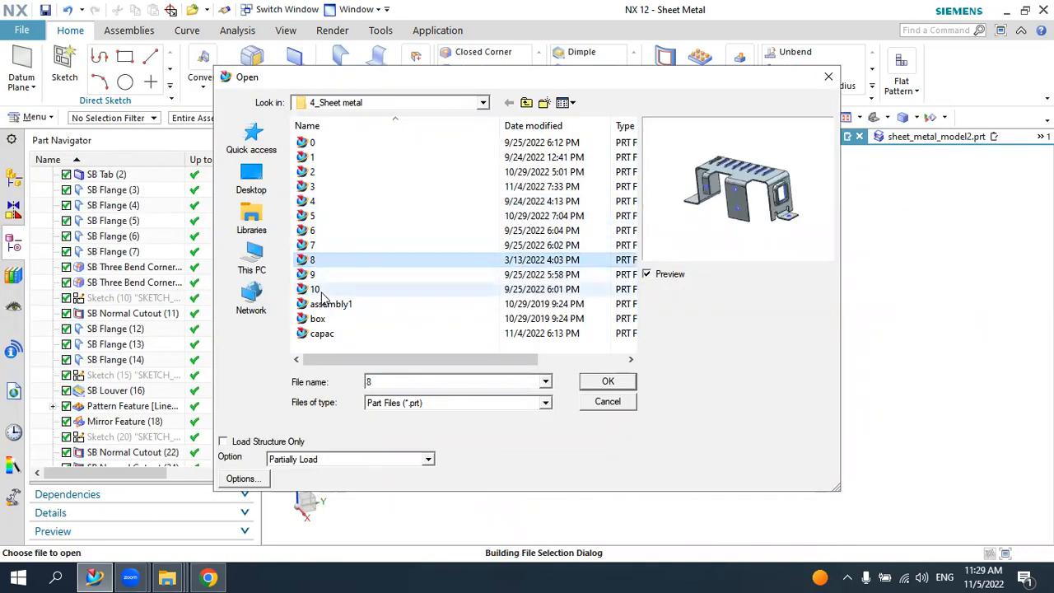
left_click(318, 290)
left_click(607, 381)
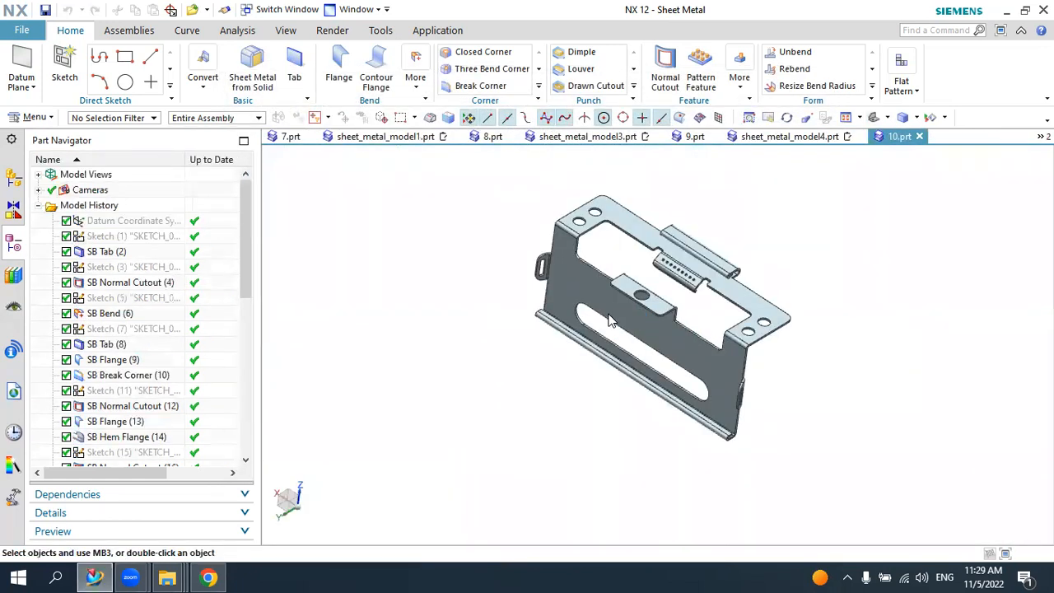
middle_click_drag(854, 352, 823, 363)
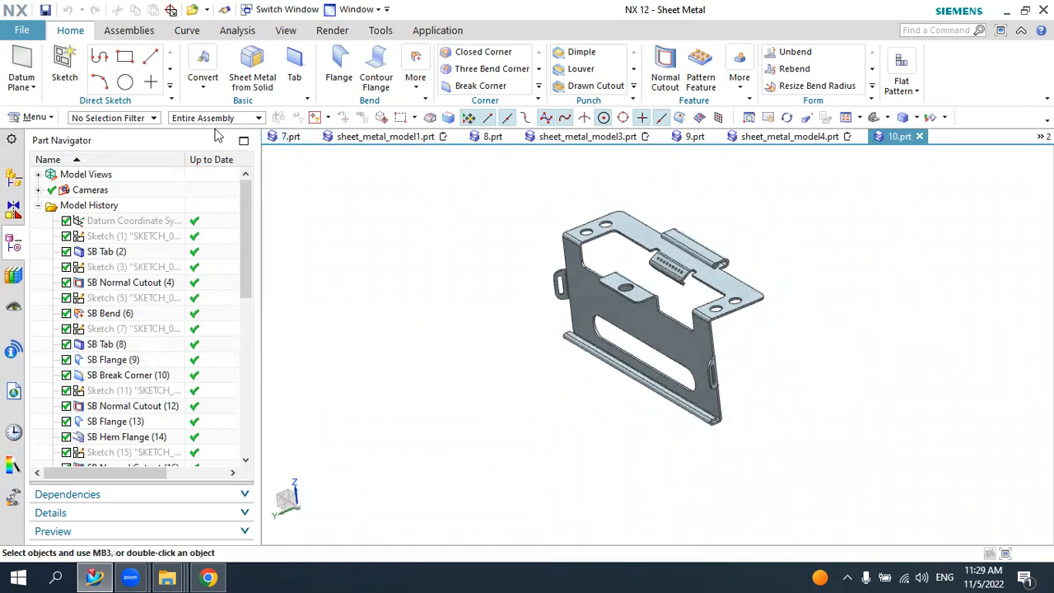
- Create a new part file from the Sheet Metal template in millimetres
left_click(21, 33)
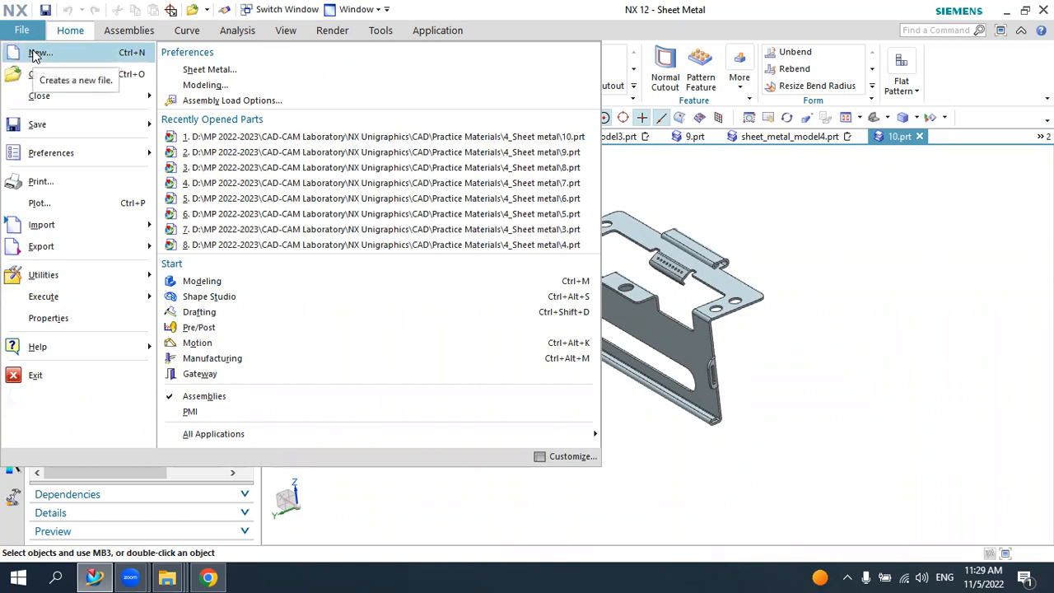
left_click(31, 52)
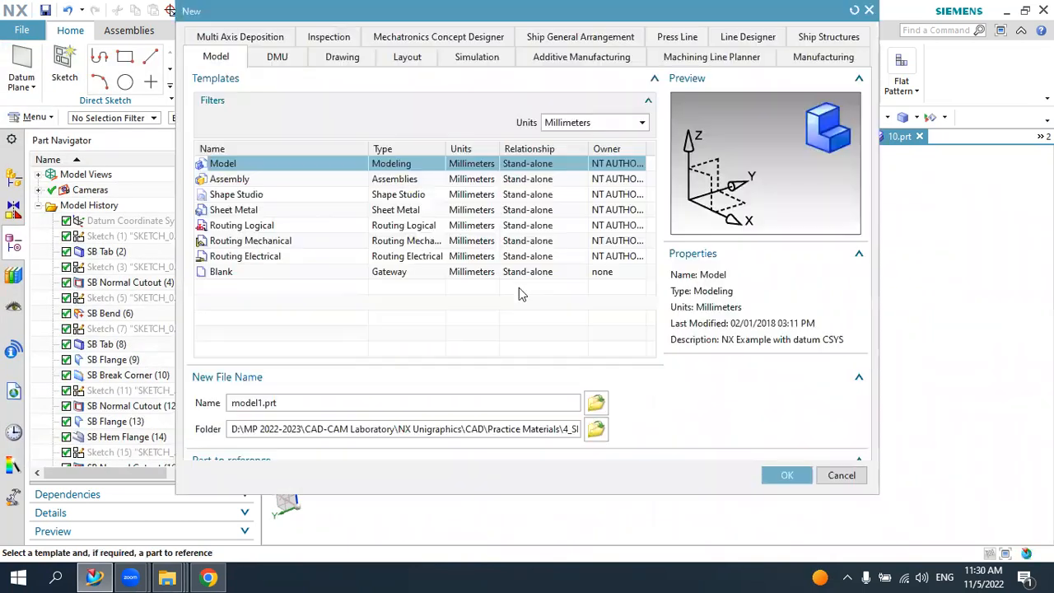
left_click(237, 212)
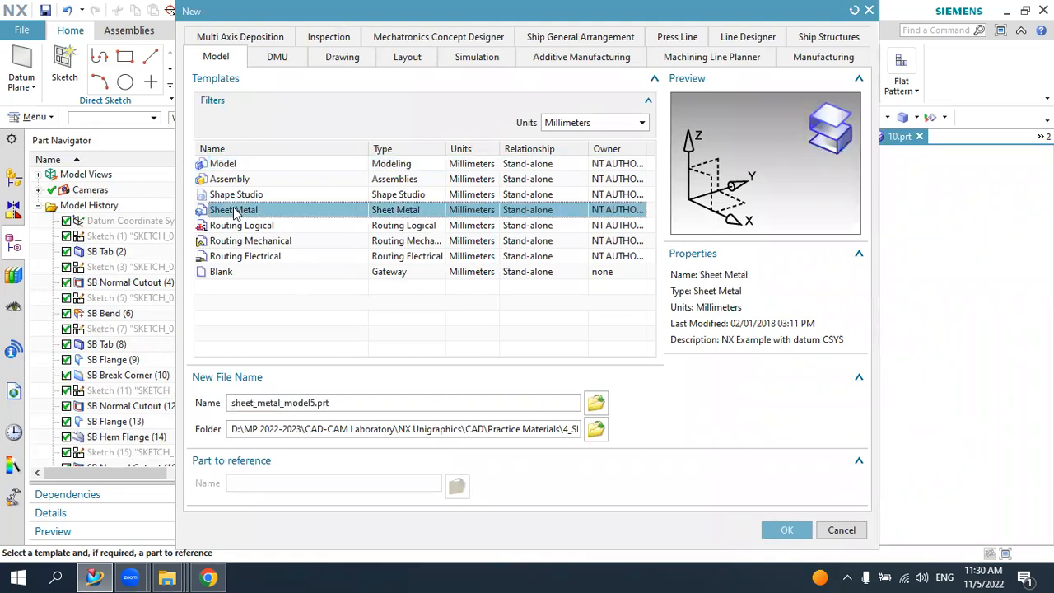
left_click(811, 537)
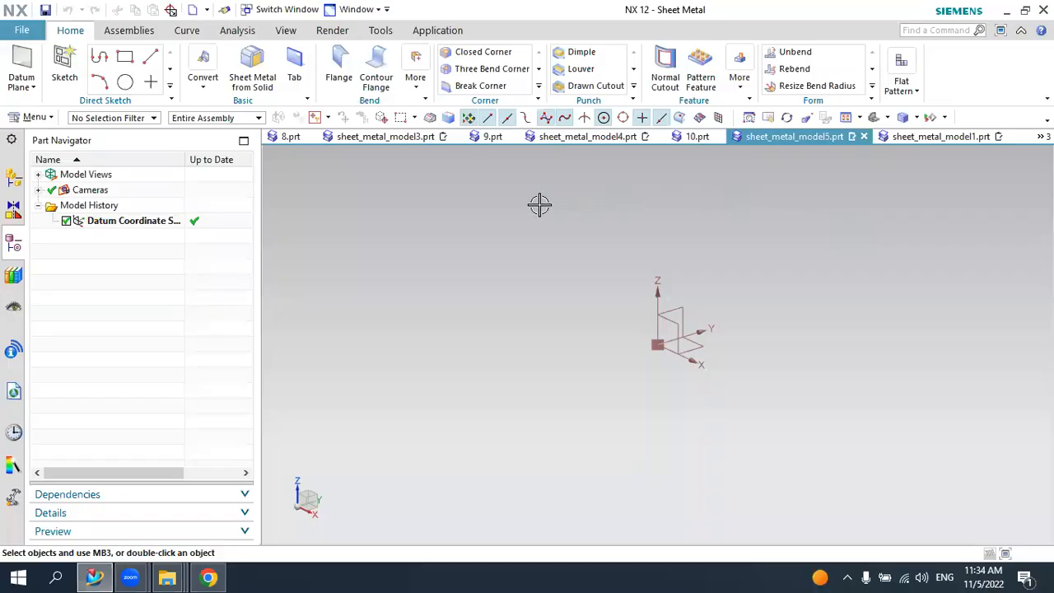
- Change the graphics background of the new sheet metal part to white
right_click(539, 205)
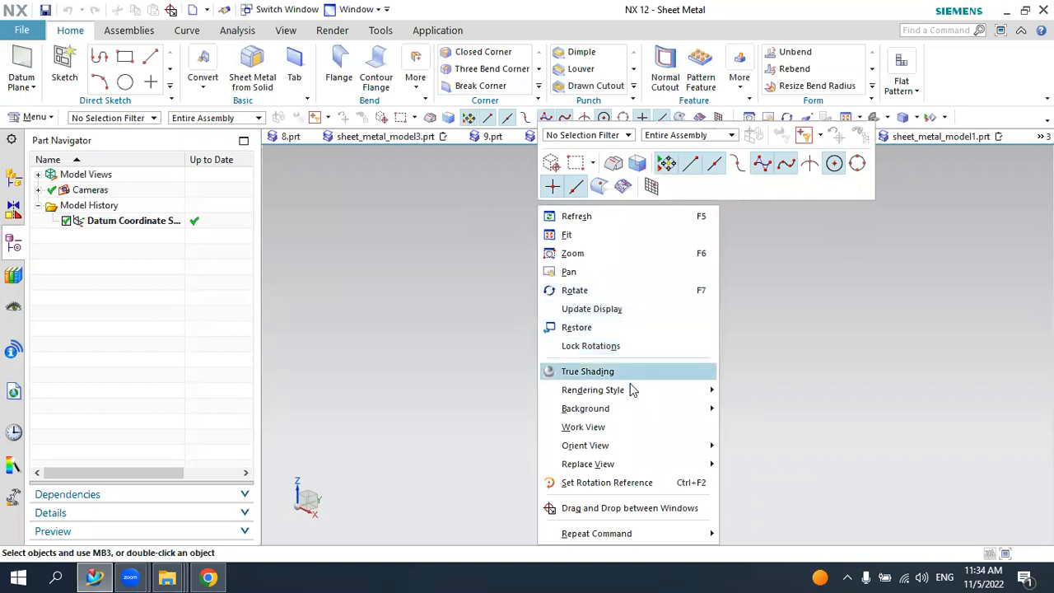
mouse_move(650, 410)
left_click(741, 411)
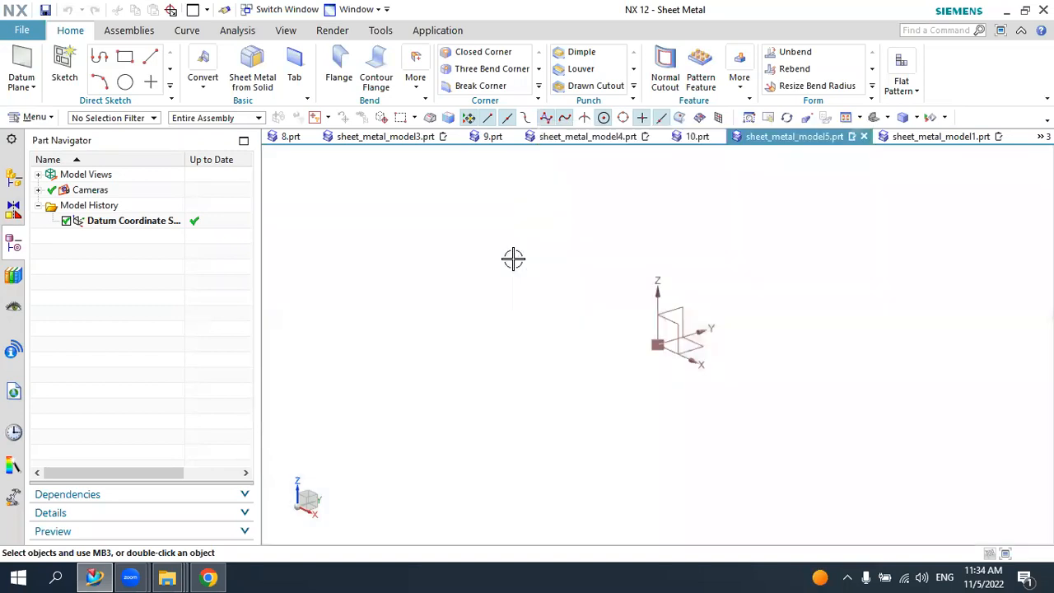
- Start a sketch on the horizontal XY plane of the datum coordinate system
left_click(66, 70)
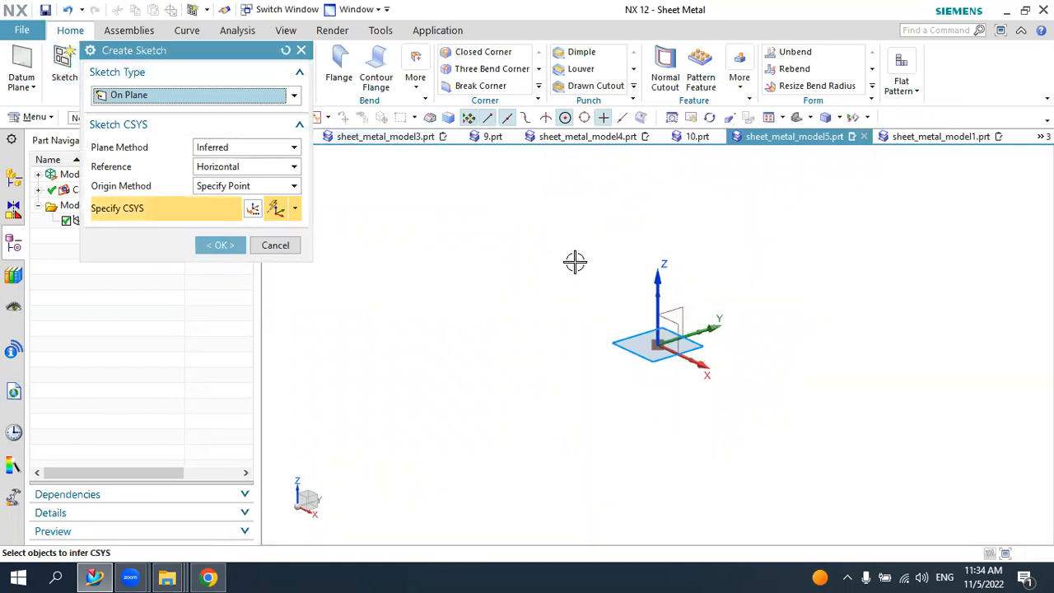
left_click(696, 345)
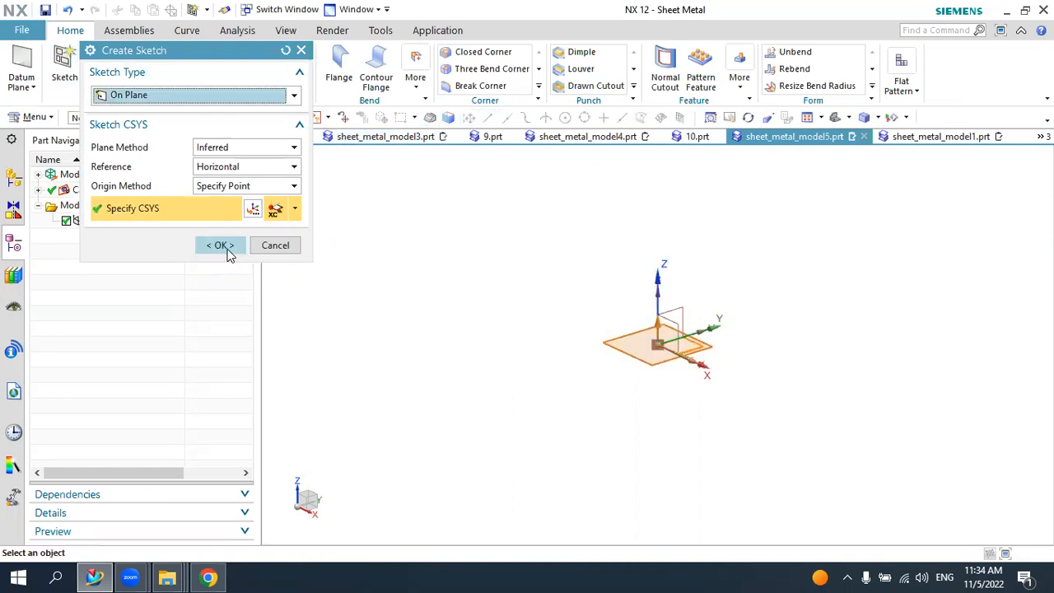
left_click(221, 245)
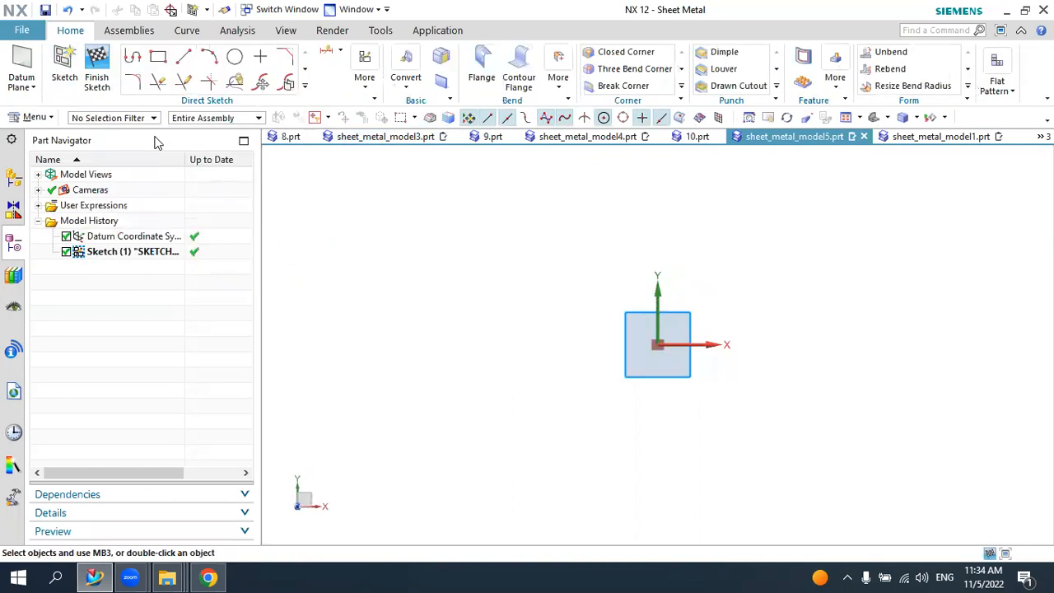
- Sketch a rectangle from its center at the sketch origin, about 222 mm wide and 144 mm high
left_click(165, 59)
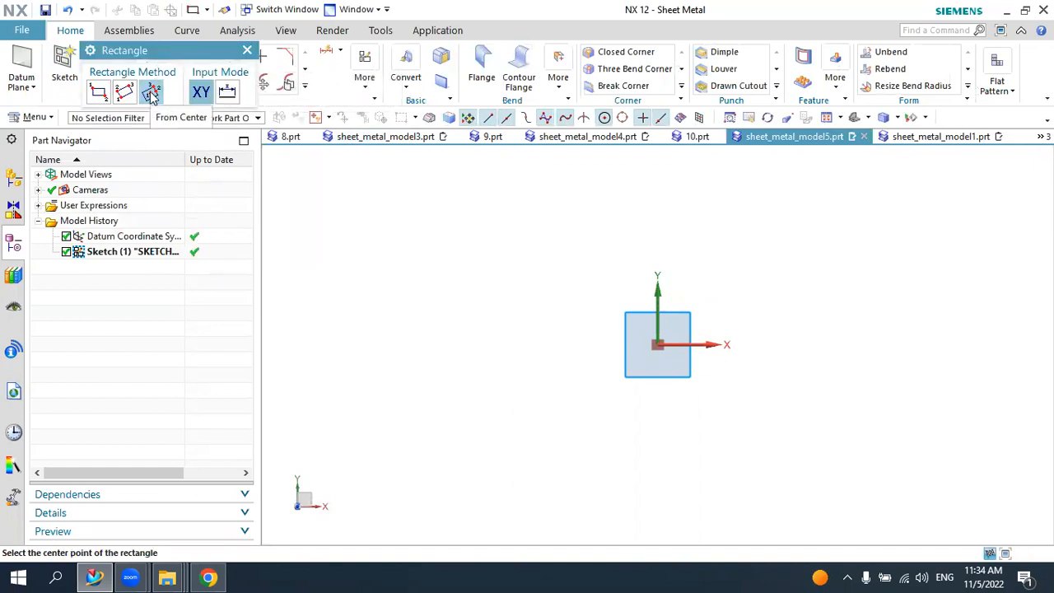
left_click(658, 344)
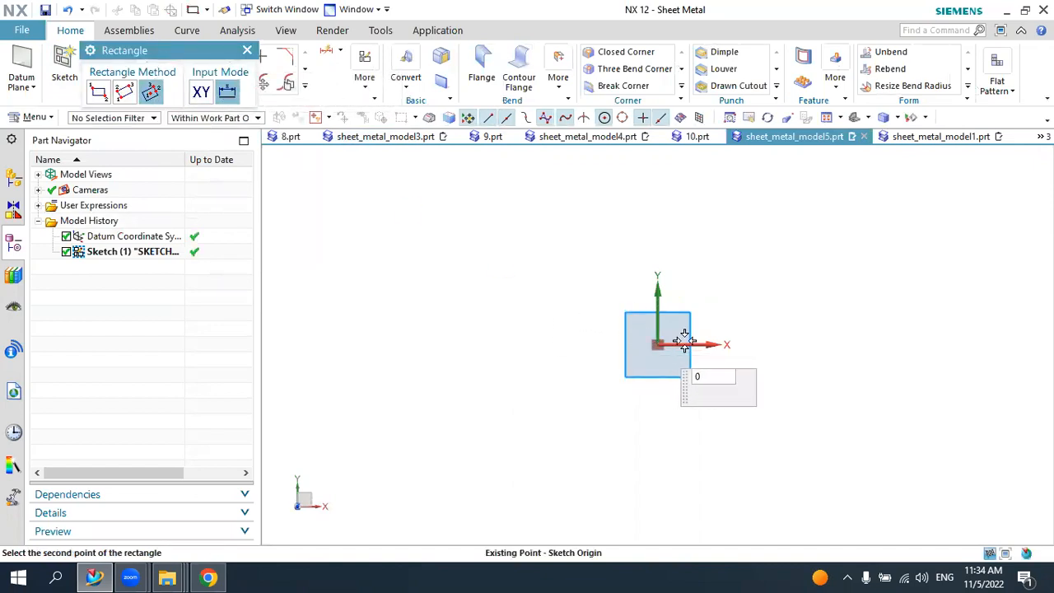
left_click(856, 344)
left_click(659, 217)
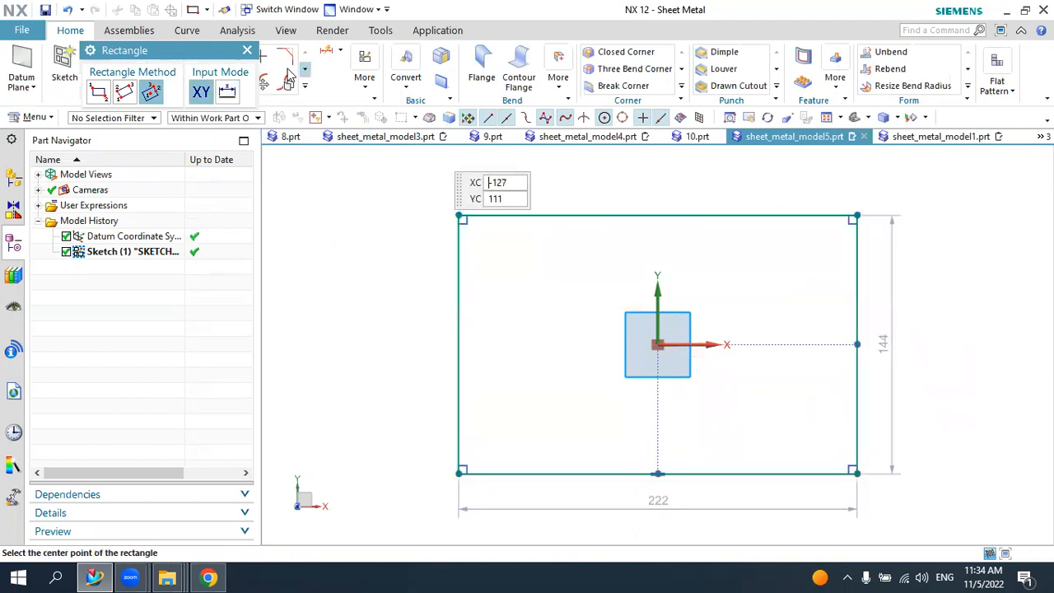
left_click(246, 51)
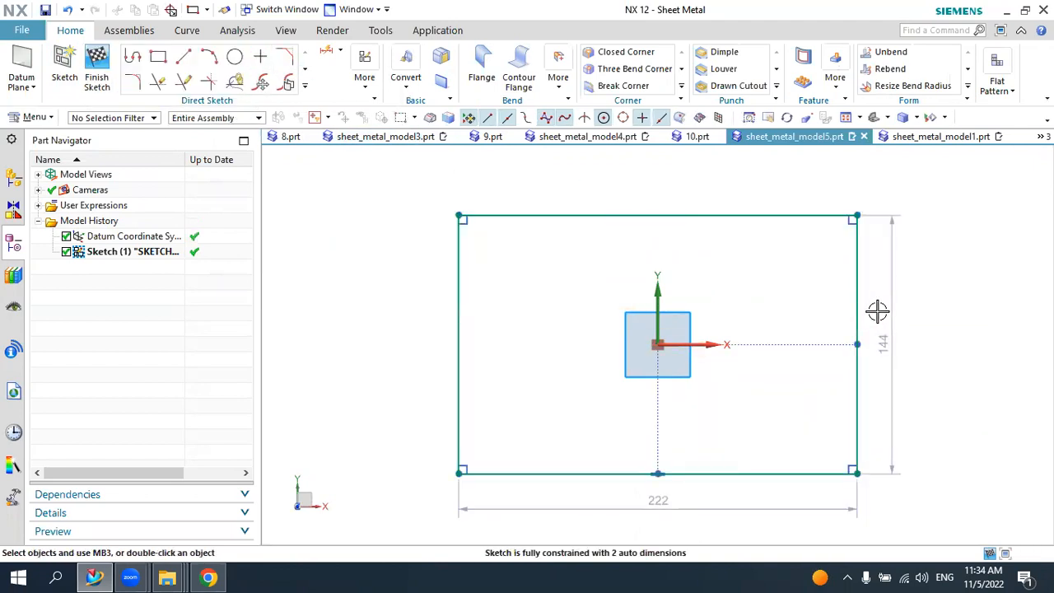
- Set the rectangle's horizontal dimension to 500 mm
scroll(800, 313, "up", 2)
scroll(719, 443, "down", 3)
double_click(648, 435)
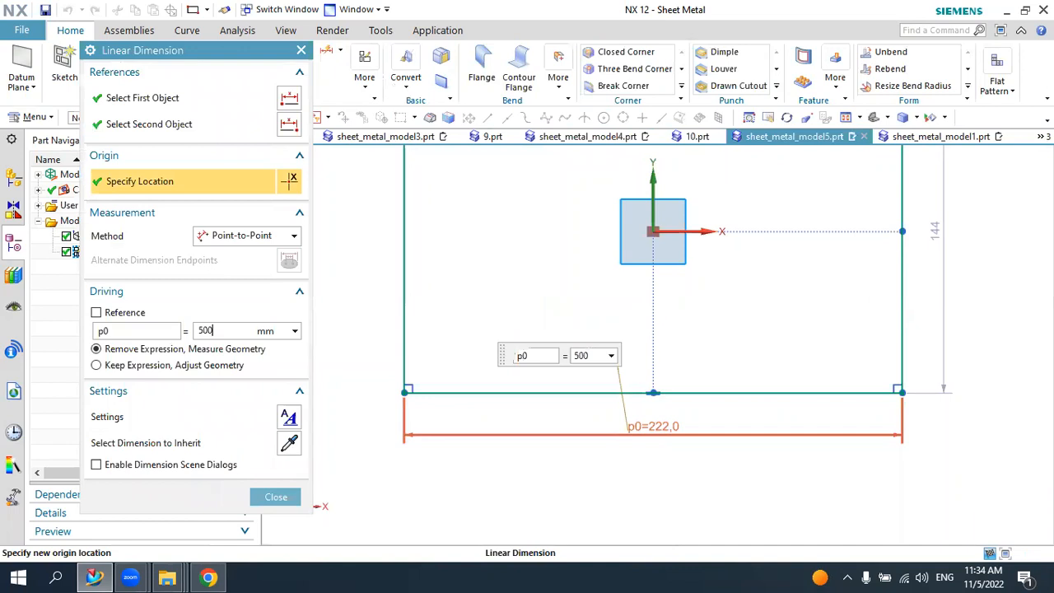
key("Return")
scroll(623, 414, "up", 7)
scroll(783, 406, "down", 2)
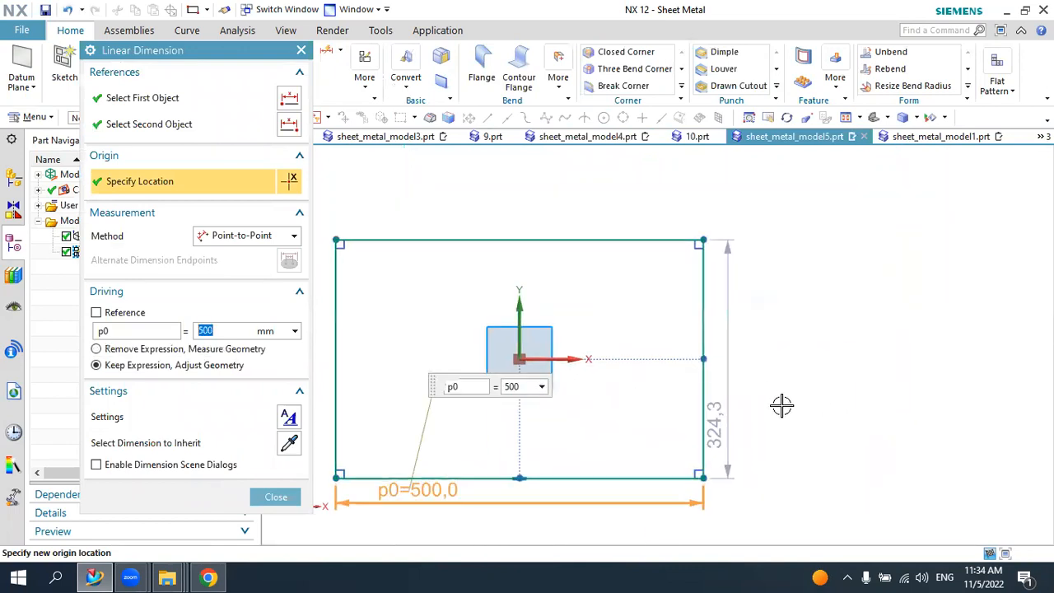
- Set the rectangle's vertical dimension to 350 mm and finish the sketch
double_click(716, 390)
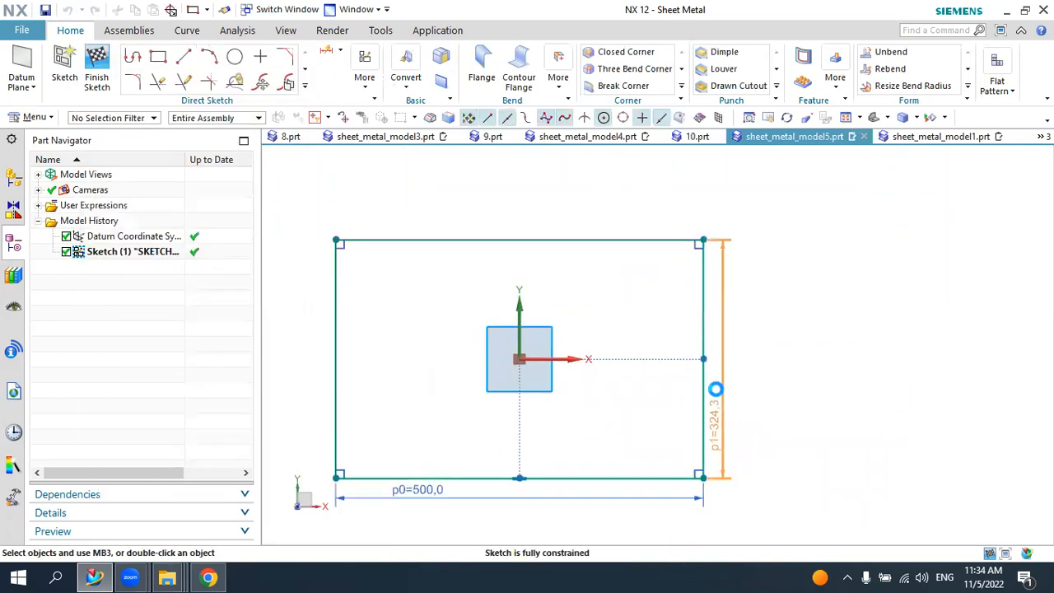
type("3")
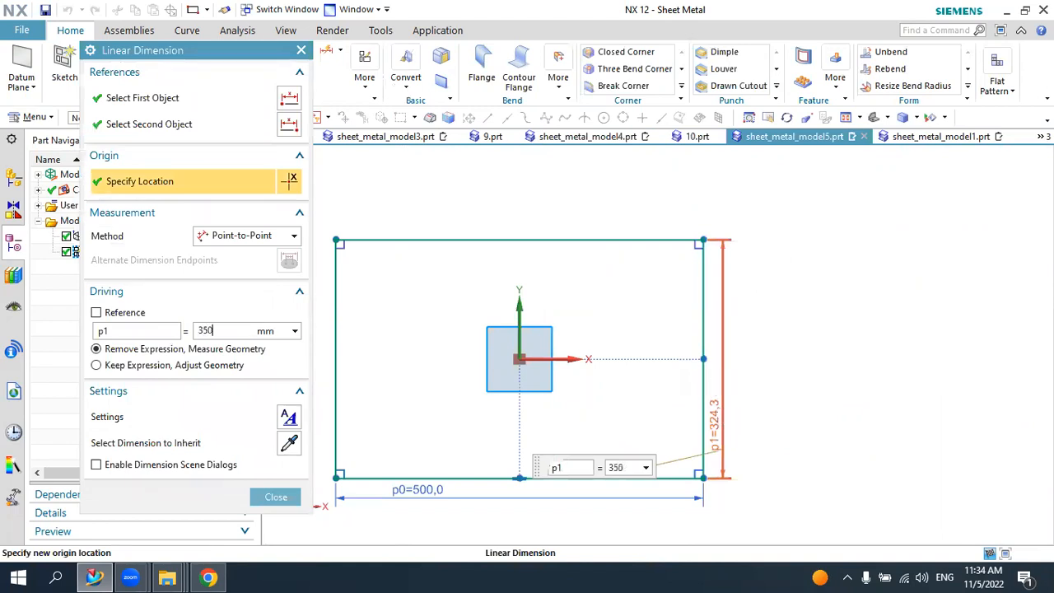
type("50")
key("Return")
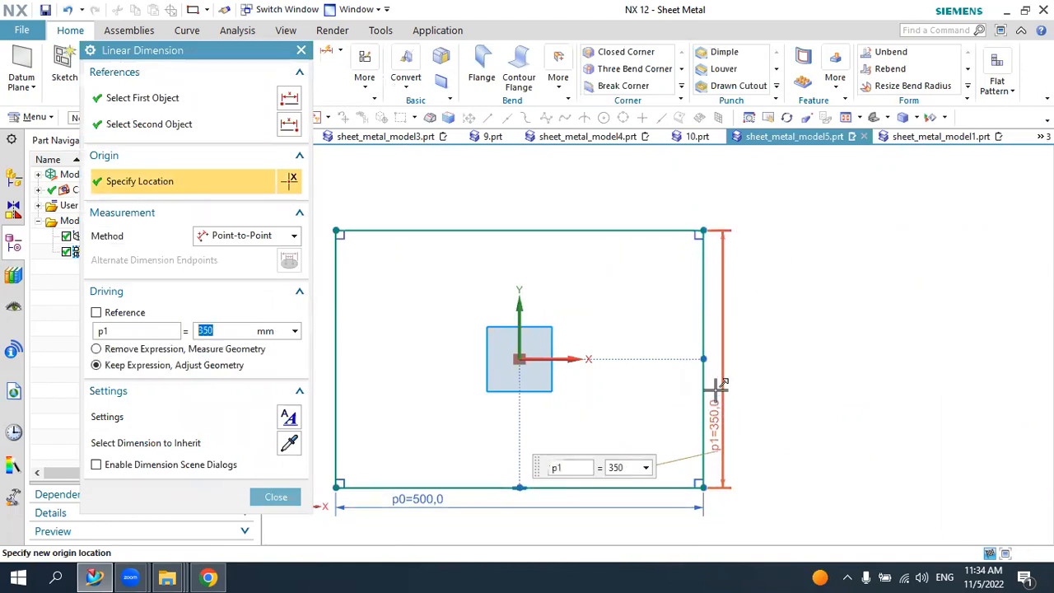
left_click(275, 497)
left_click(97, 57)
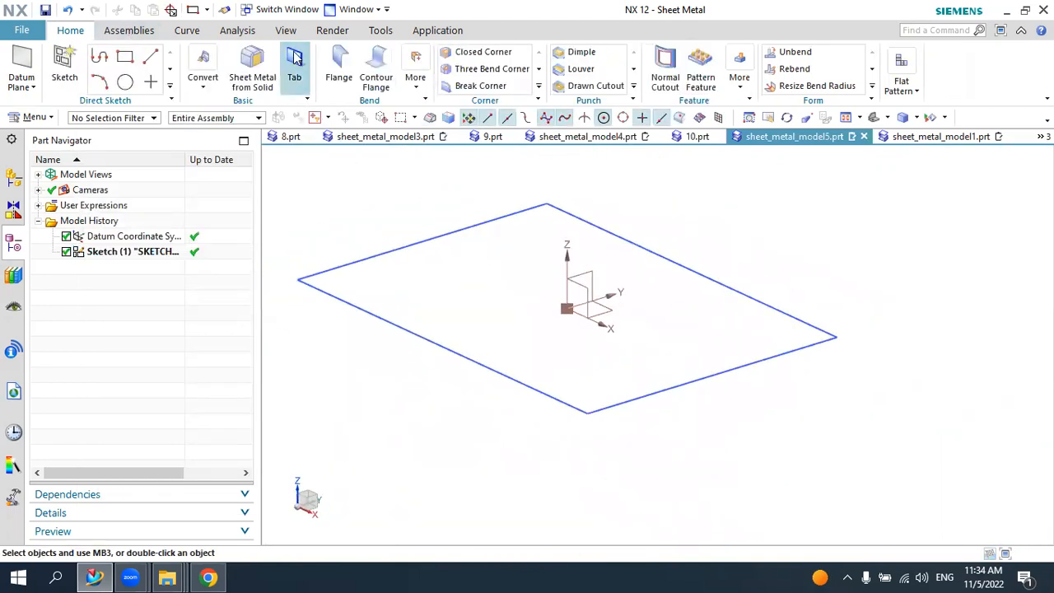
- Create a base Tab from the rectangle sketch with a thickness of 4 mm
left_click(294, 62)
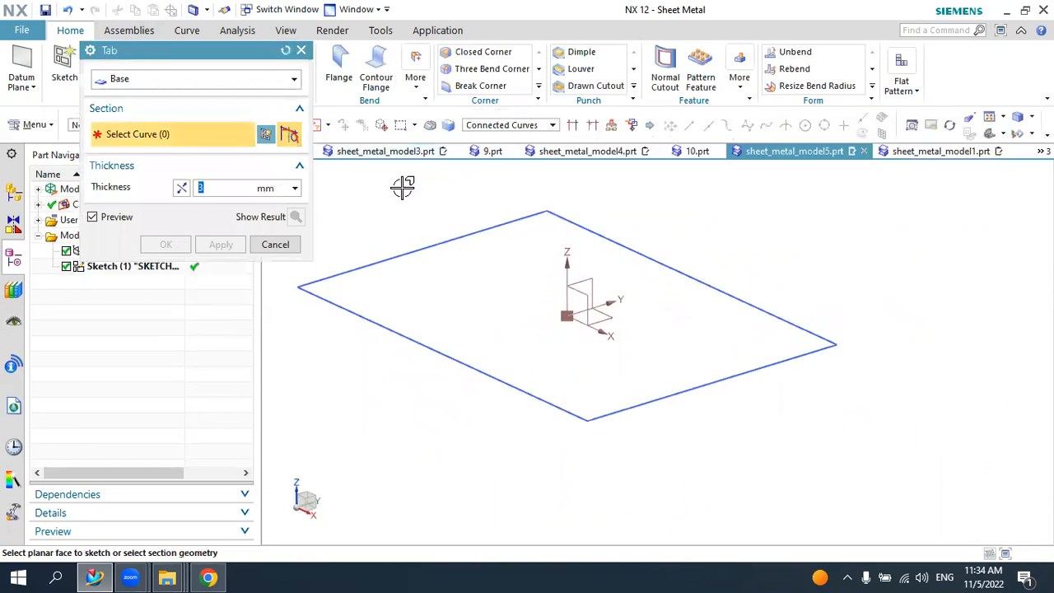
left_click(413, 251)
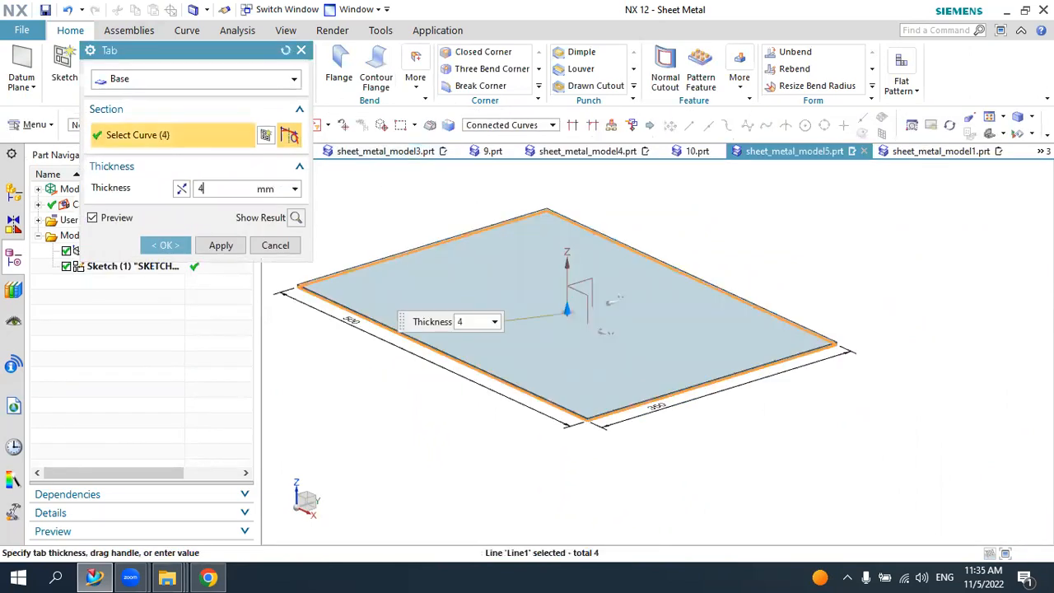
type("4")
key("Return")
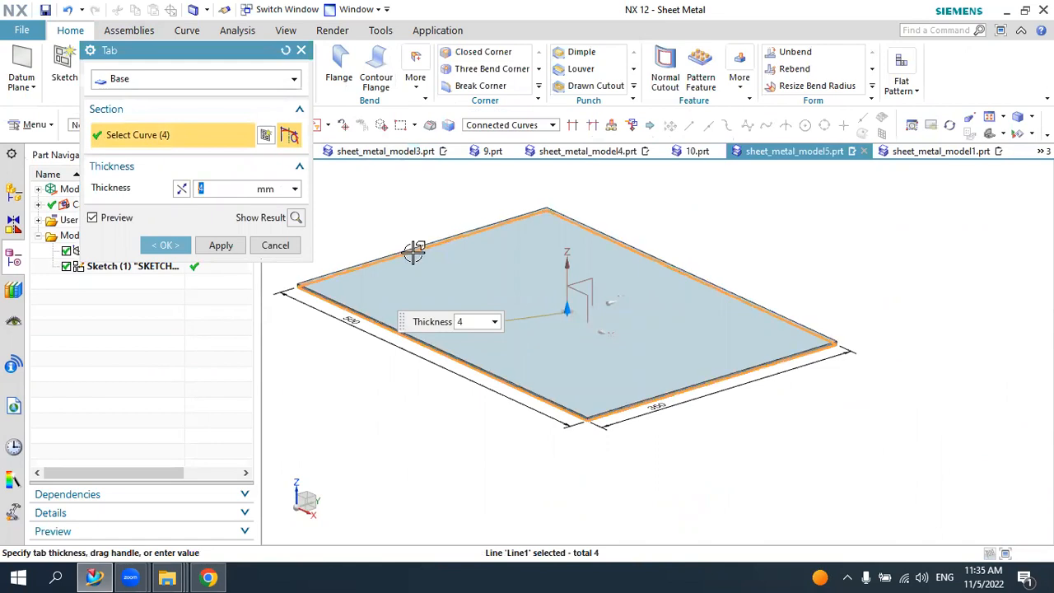
left_click(165, 244)
scroll(401, 254, "down", 2)
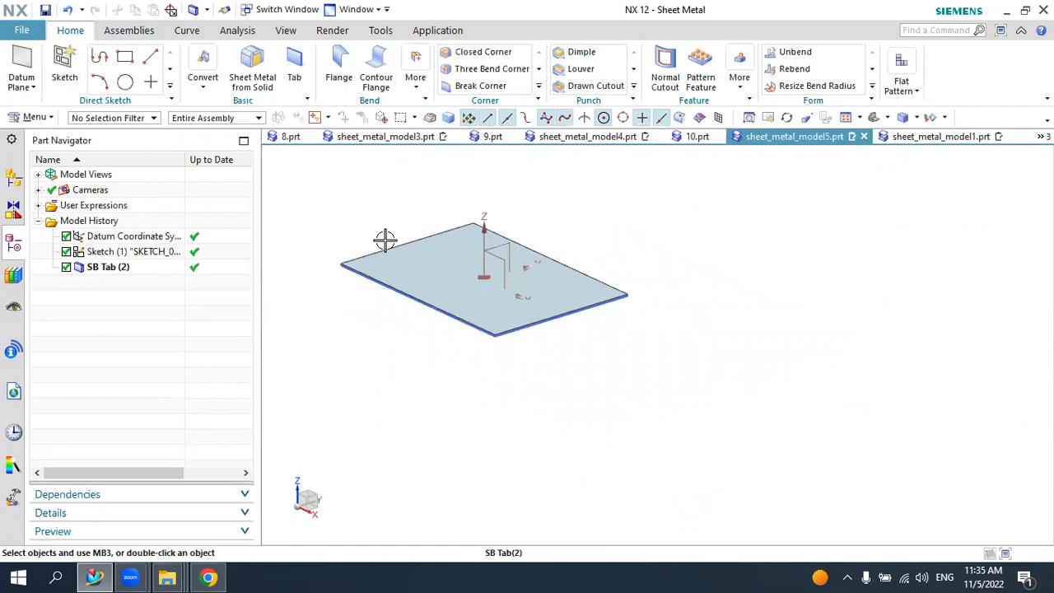
- Start a sketch on the tab's top face and draw a two-point rectangle inside it, about 99 mm wide and 390 mm long
left_click(63, 60)
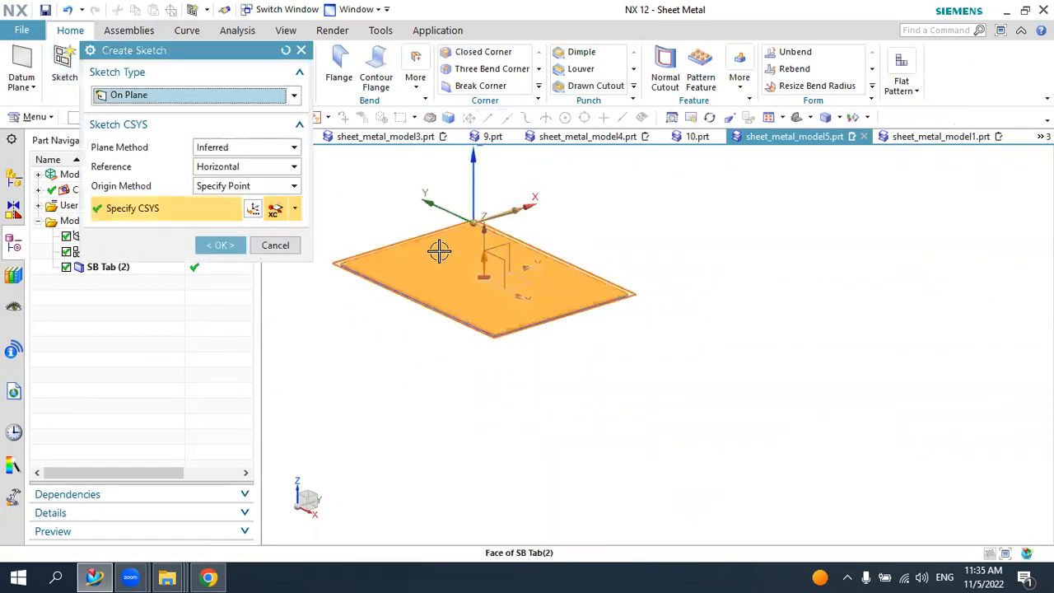
left_click(219, 245)
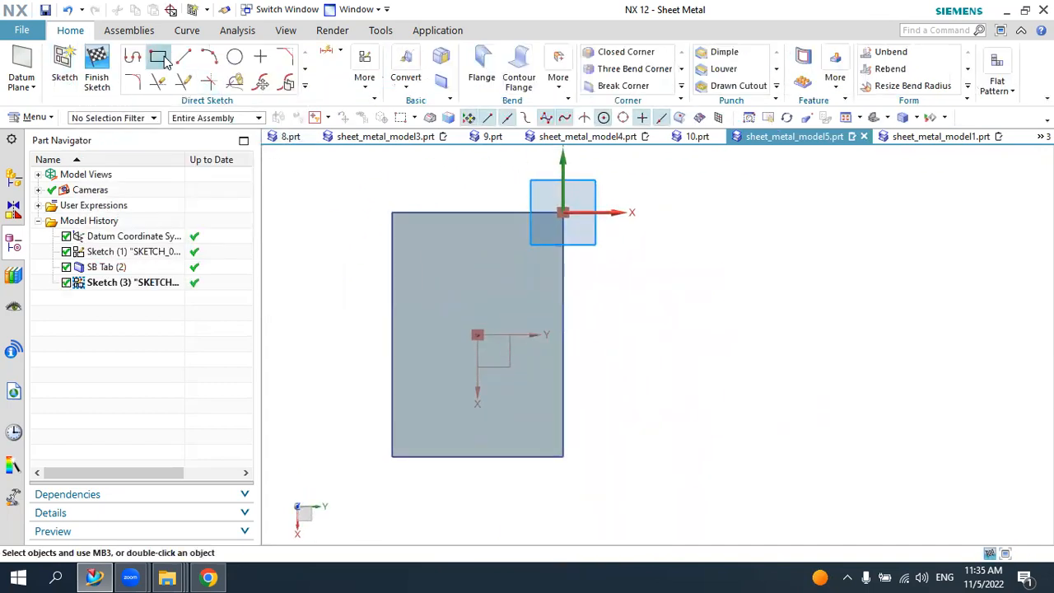
left_click(159, 58)
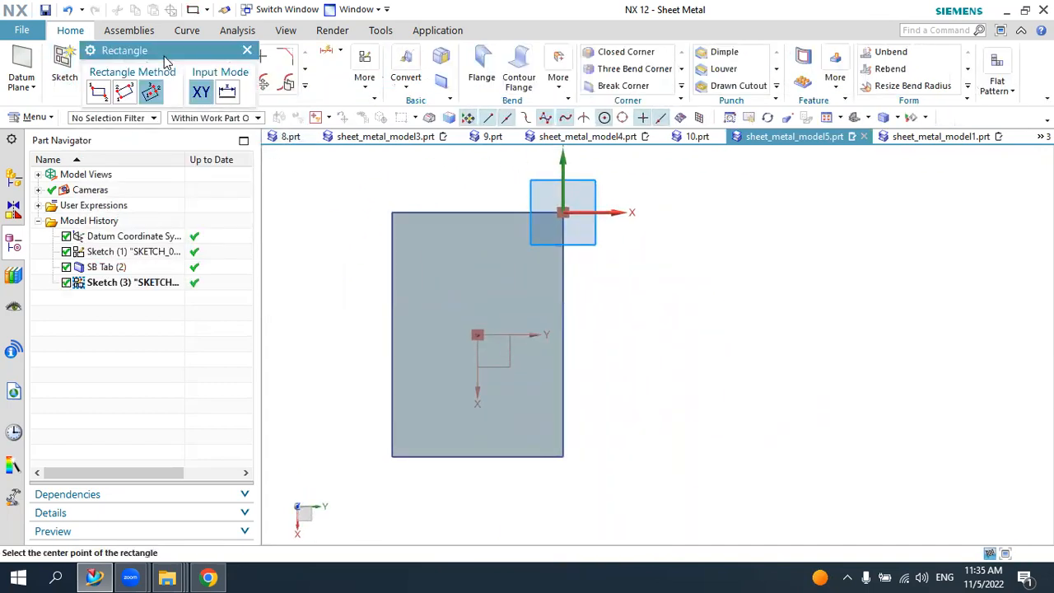
left_click(99, 93)
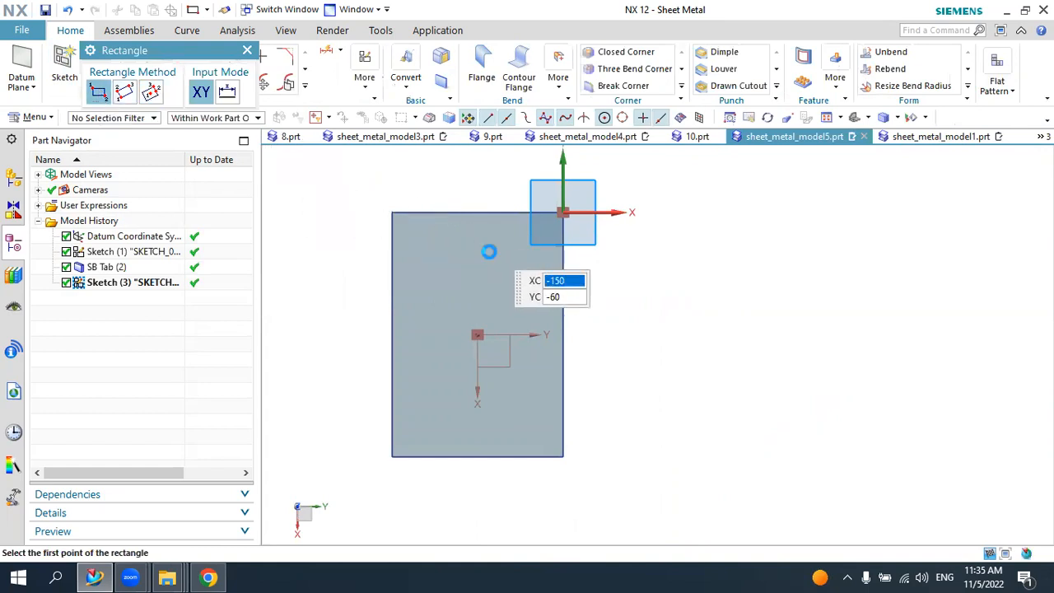
left_click(491, 244)
left_click(537, 429)
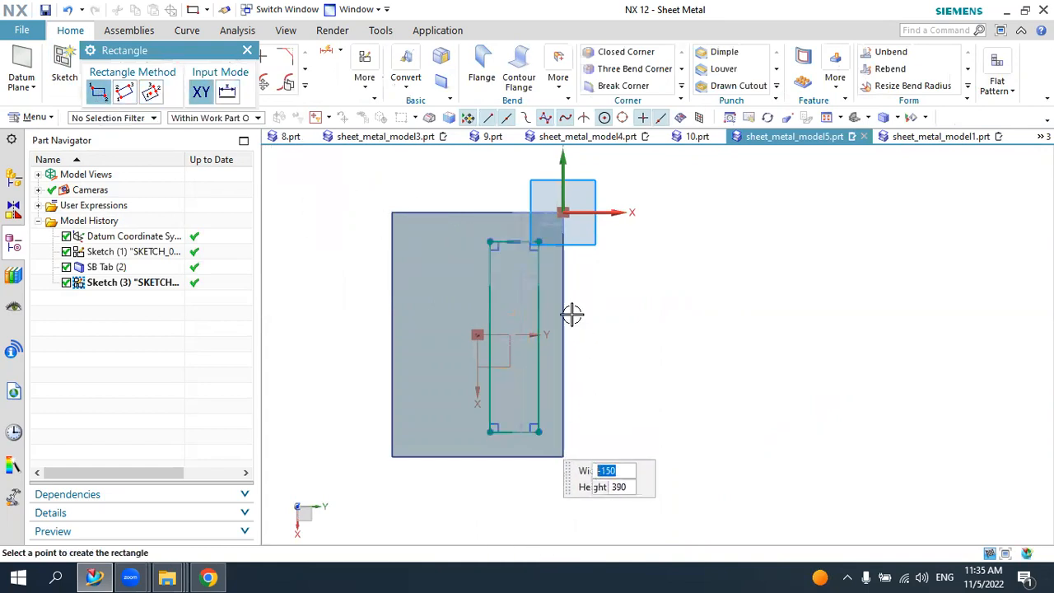
left_click(246, 51)
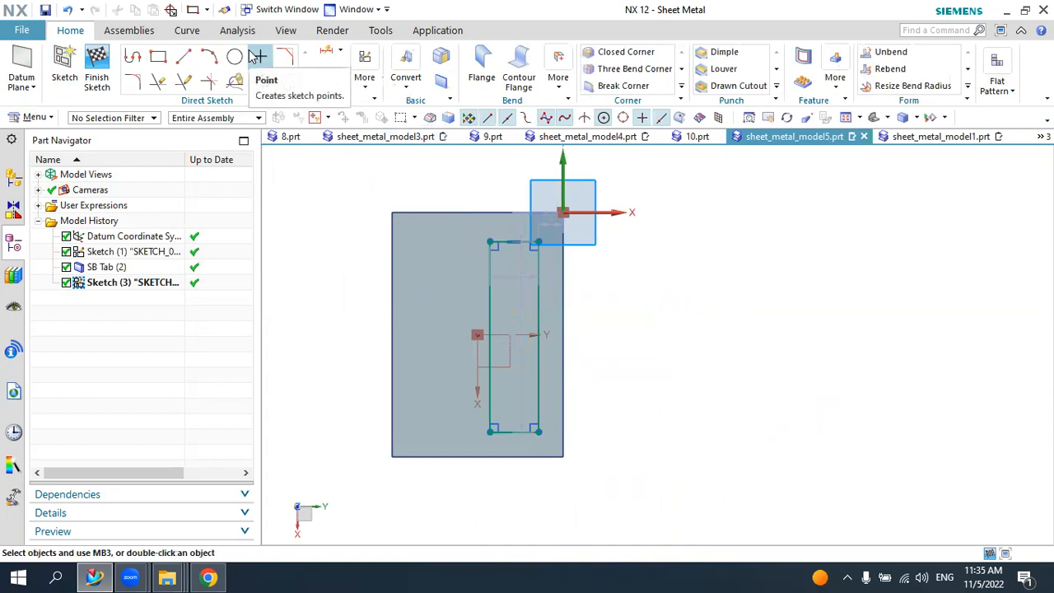
- Dimension the inner rectangle's long side at 385 mm
left_click(327, 53)
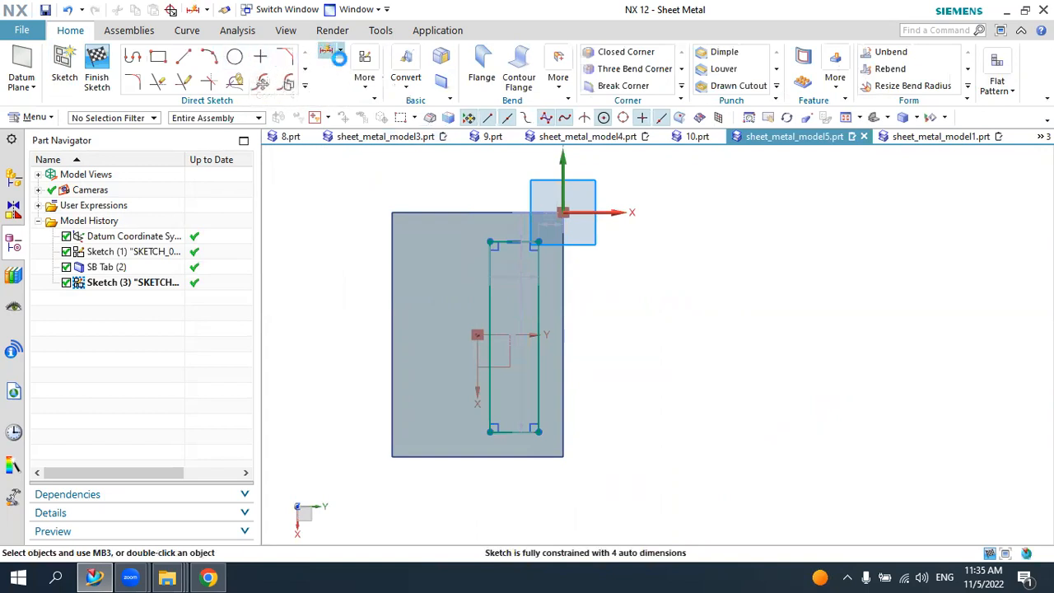
left_click(547, 296)
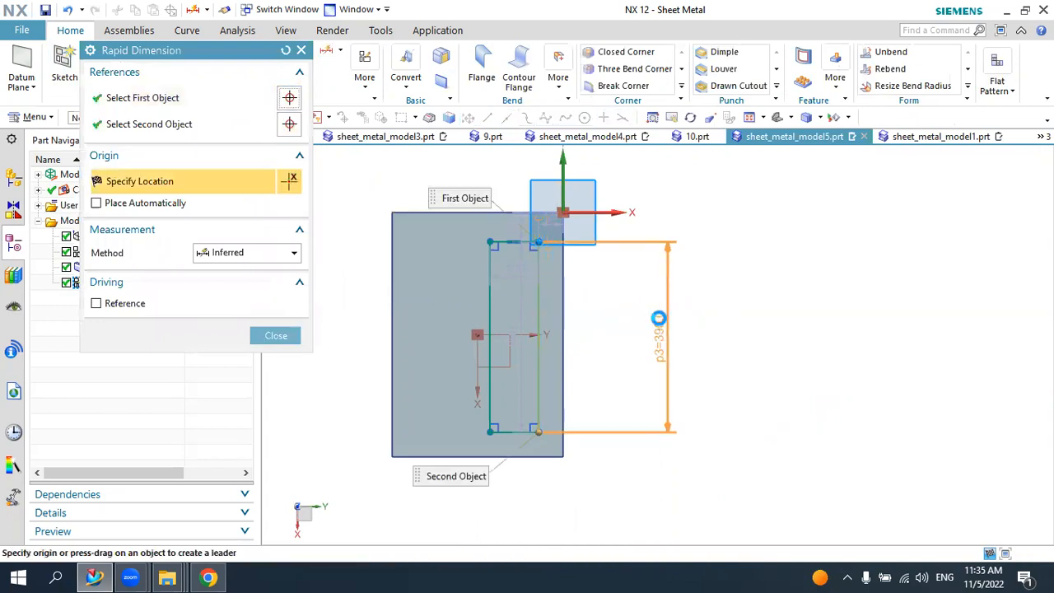
left_click(658, 318)
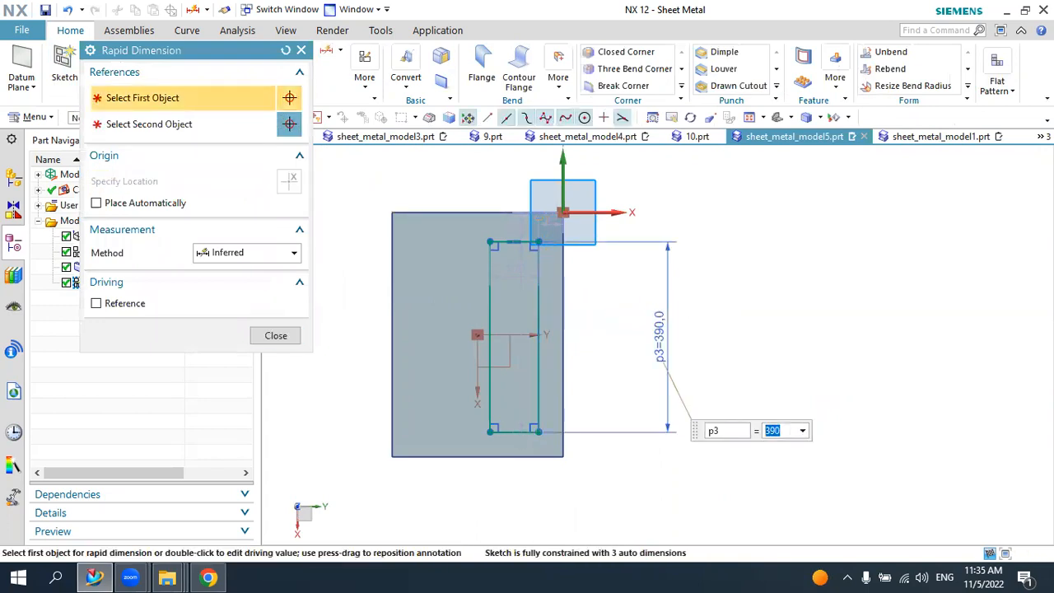
type("385")
key("Return")
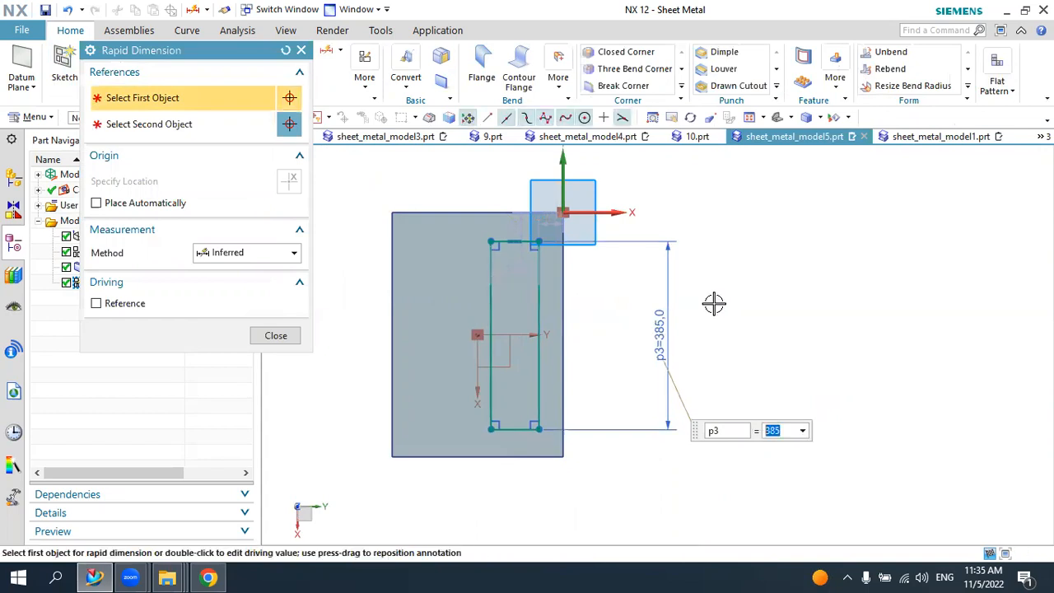
key("Escape")
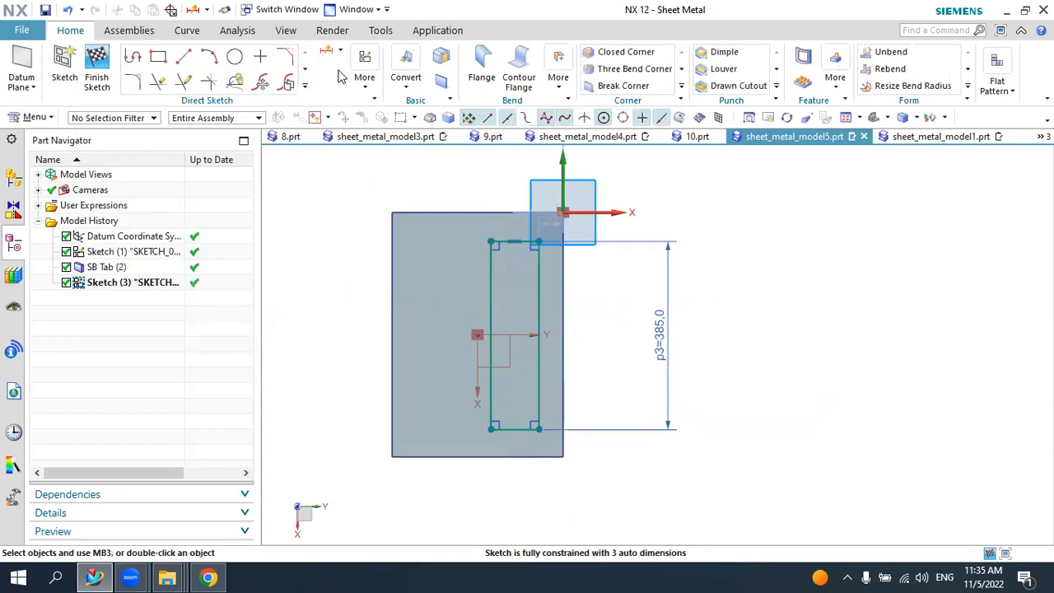
- Dimension the inner rectangle's short side at 125 mm
key("d")
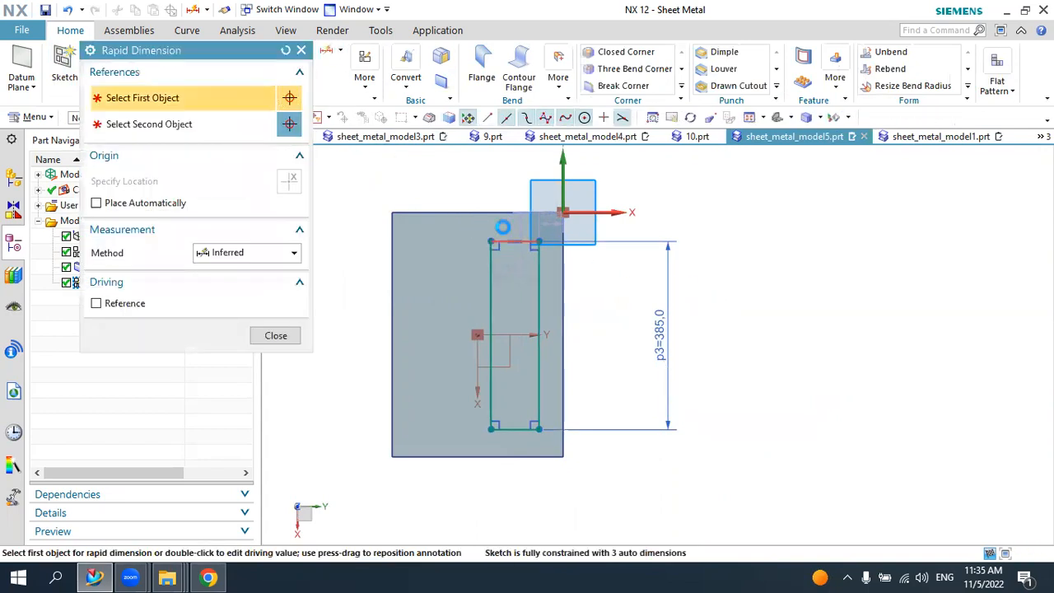
left_click(502, 229)
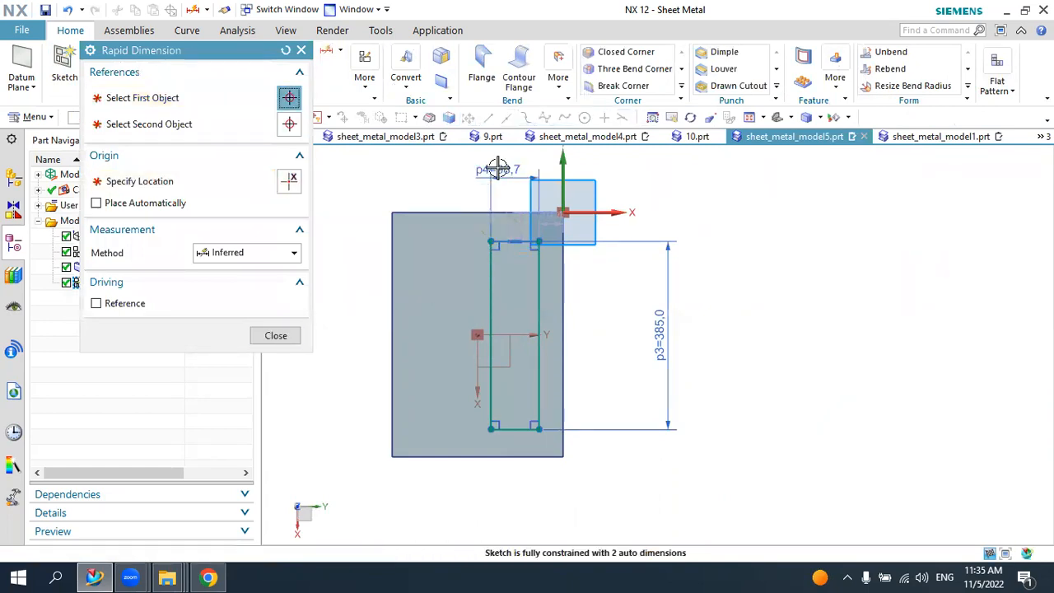
left_click(498, 168)
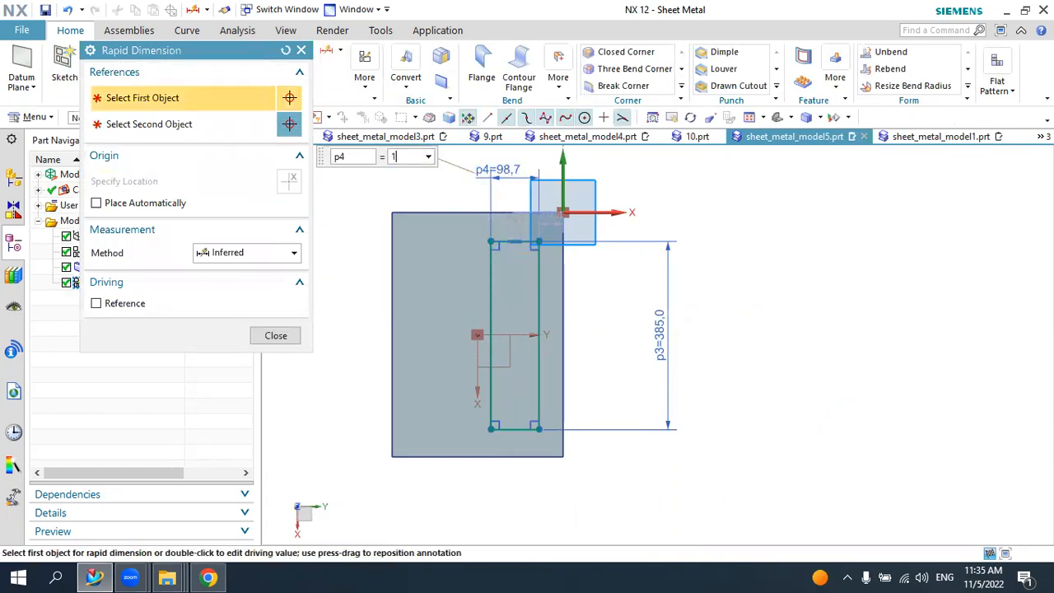
key("Return")
key("Escape")
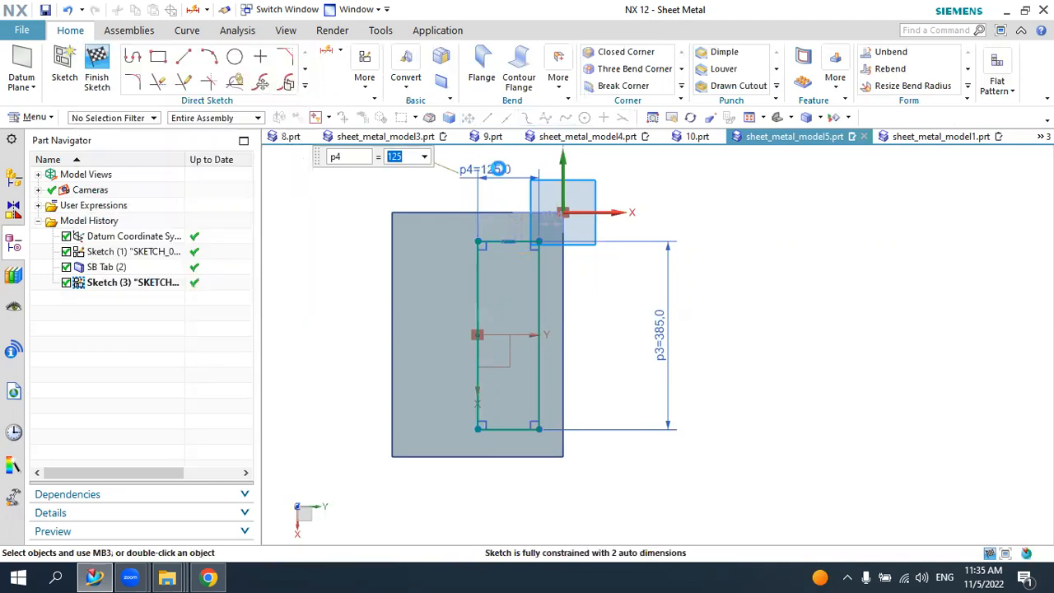
- Make the inner rectangle's two short sides symmetric about the datum Y axis
left_click(365, 79)
left_click(554, 123)
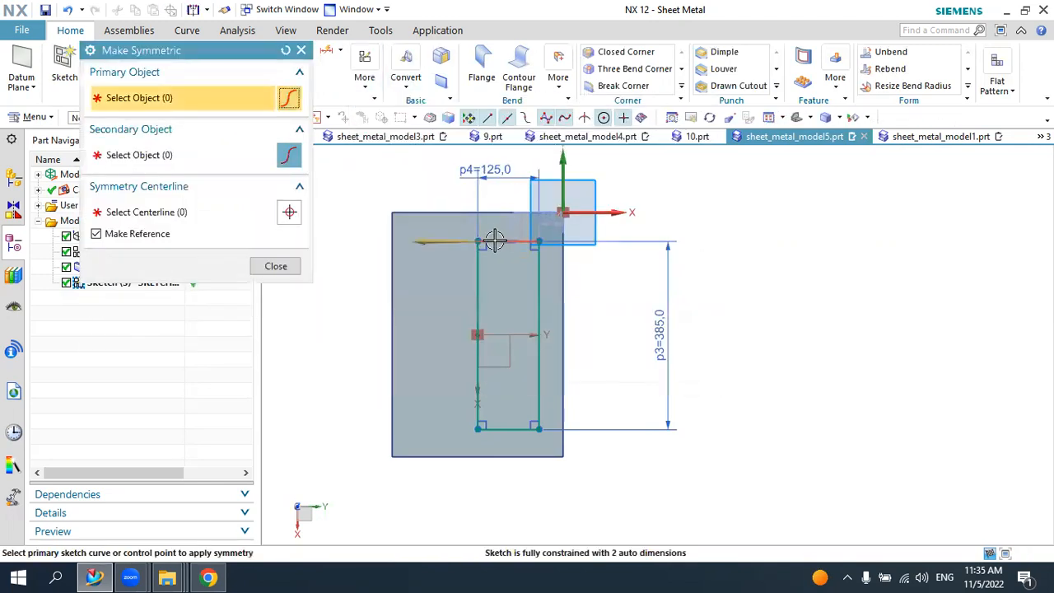
left_click(504, 375)
left_click(502, 410)
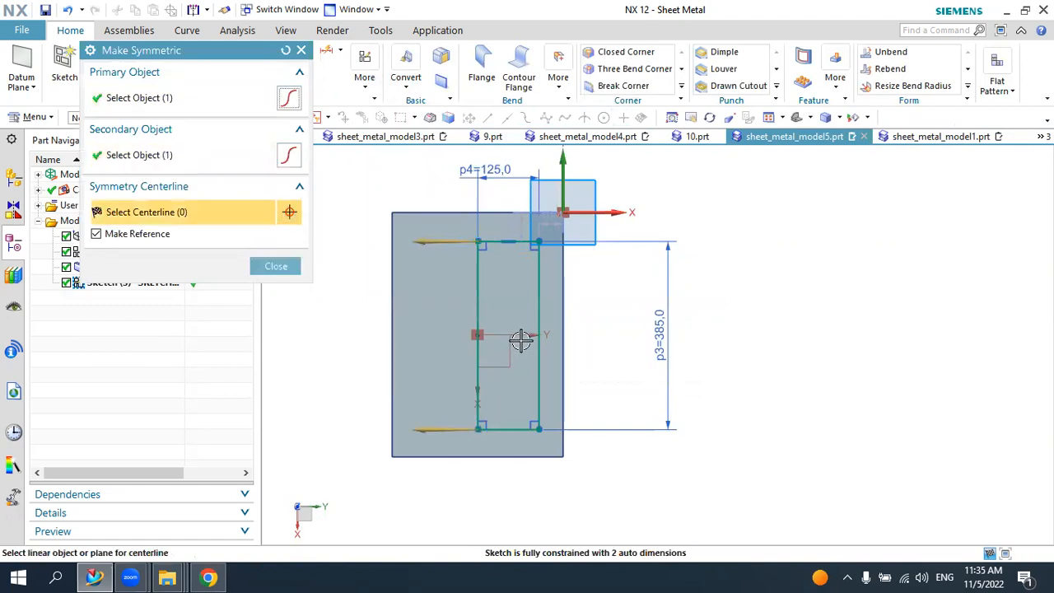
left_click(522, 337)
left_click(276, 266)
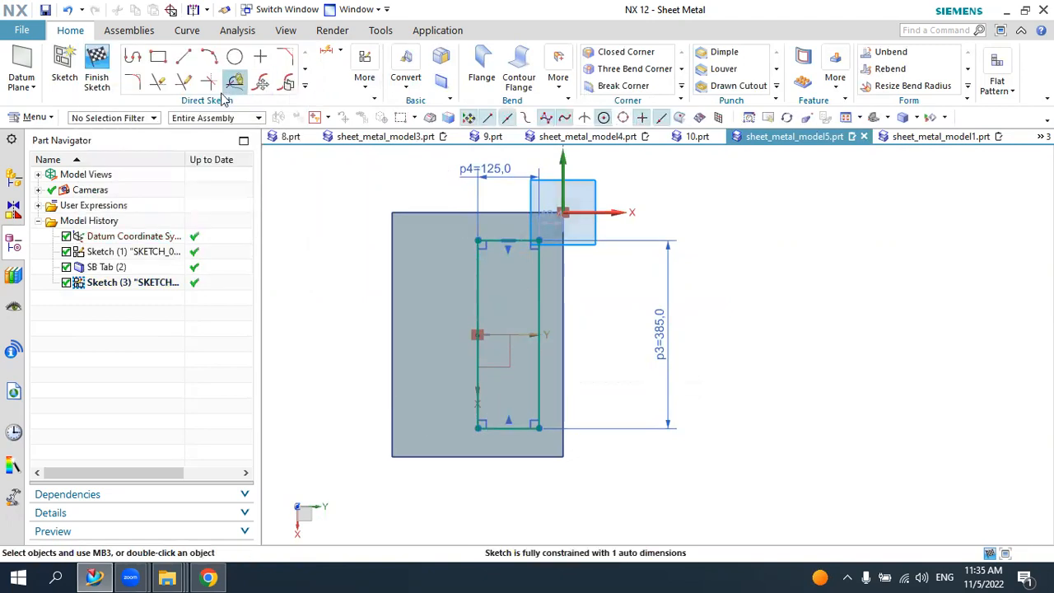
- Fillet the inner rectangle's two corners at the short side nearer the tab's upper edge with a 10 mm radius
left_click(134, 83)
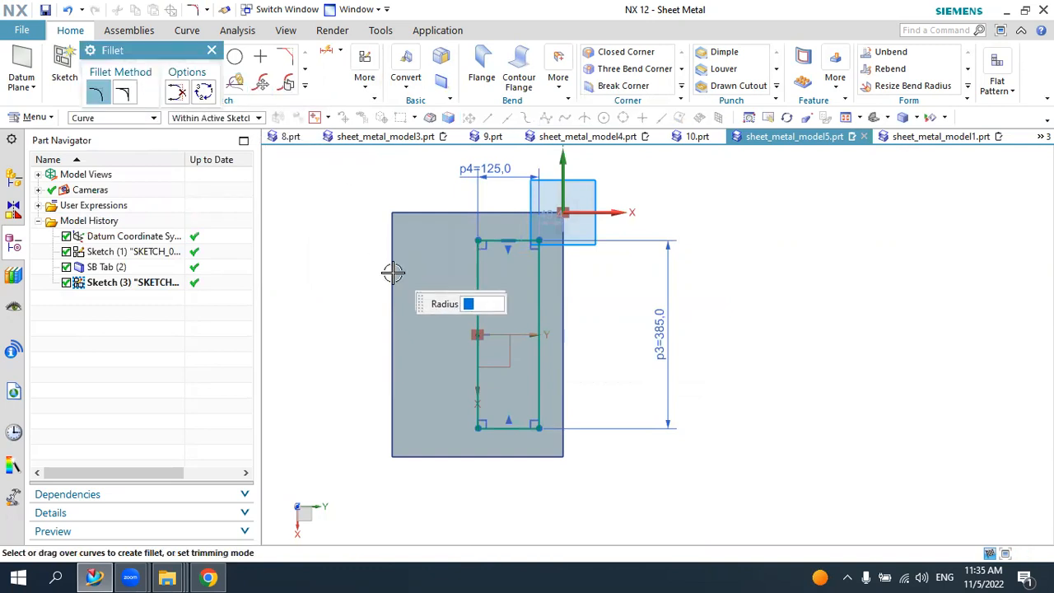
scroll(393, 273, "up", 4)
left_click(604, 196)
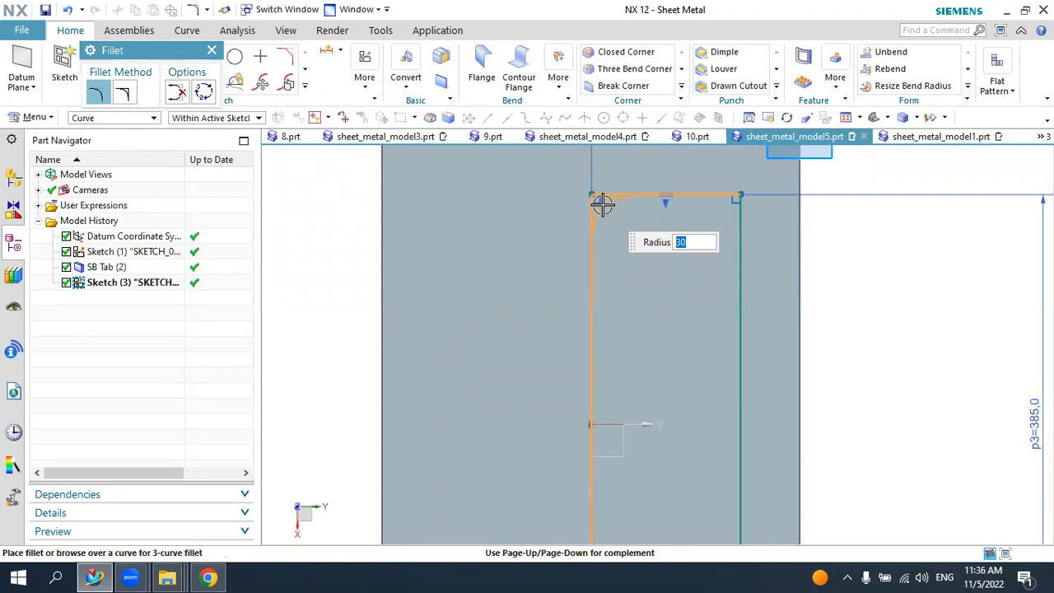
left_click(607, 208)
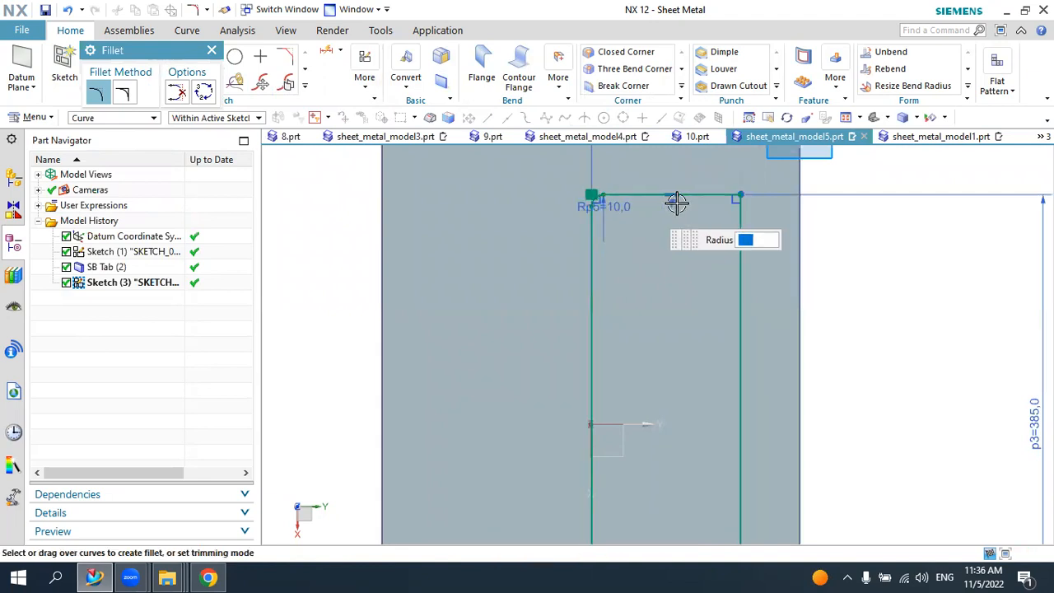
left_click(725, 210)
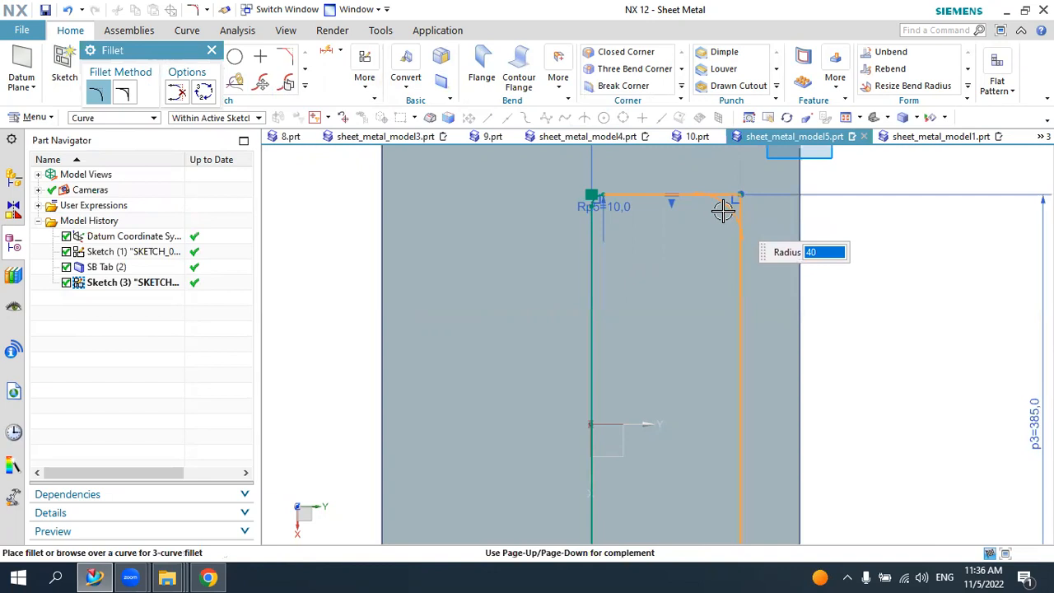
type("10")
left_click(728, 210)
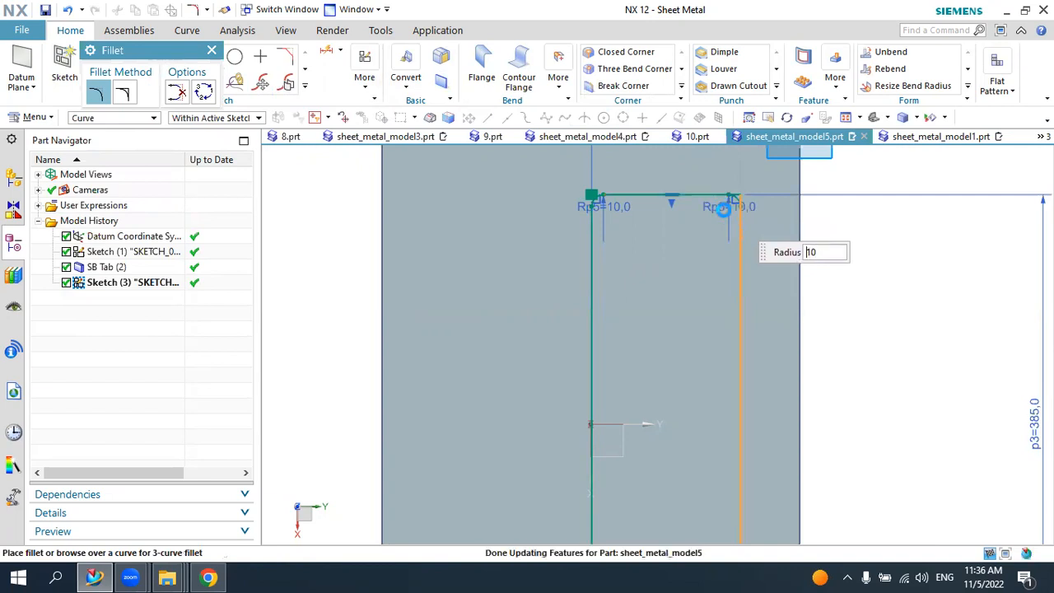
- Fillet the inner rectangle's two corners at the opposite short side with a 10 mm radius and finish the sketch
scroll(710, 197, "down", 3)
scroll(632, 432, "up", 3)
left_click(598, 395)
left_click(621, 411)
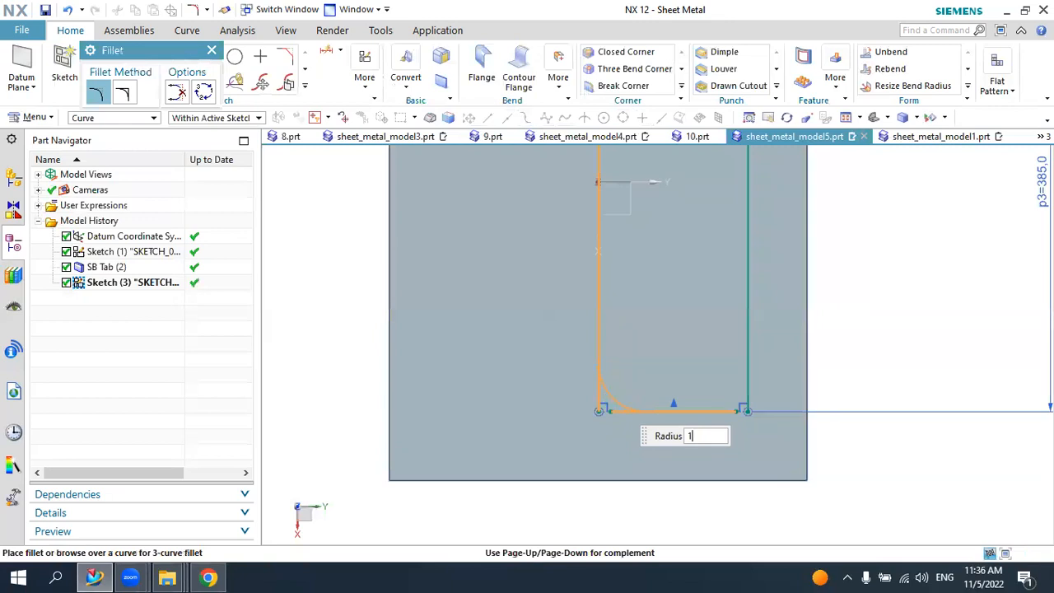
type("10")
key("Return")
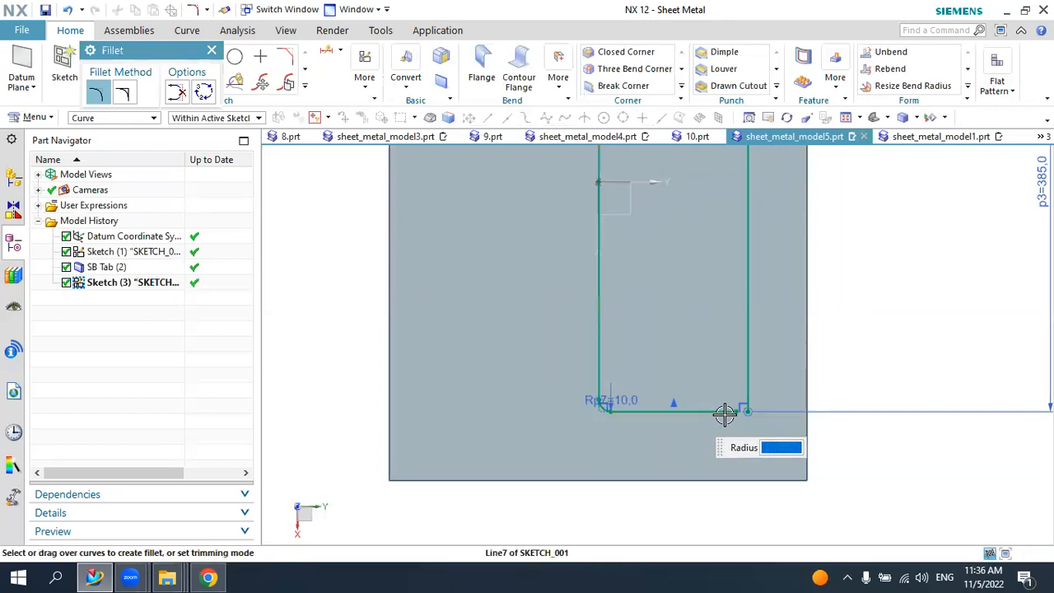
left_click(745, 383)
type("1")
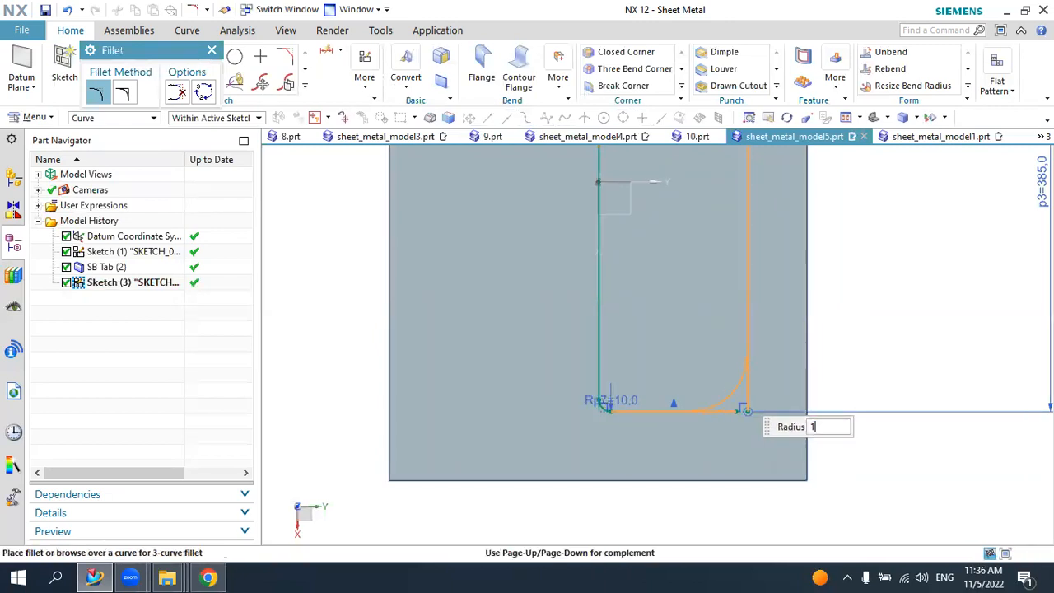
type("0")
key("Return")
key("Escape")
scroll(627, 375, "down", 3)
scroll(679, 311, "down", 2)
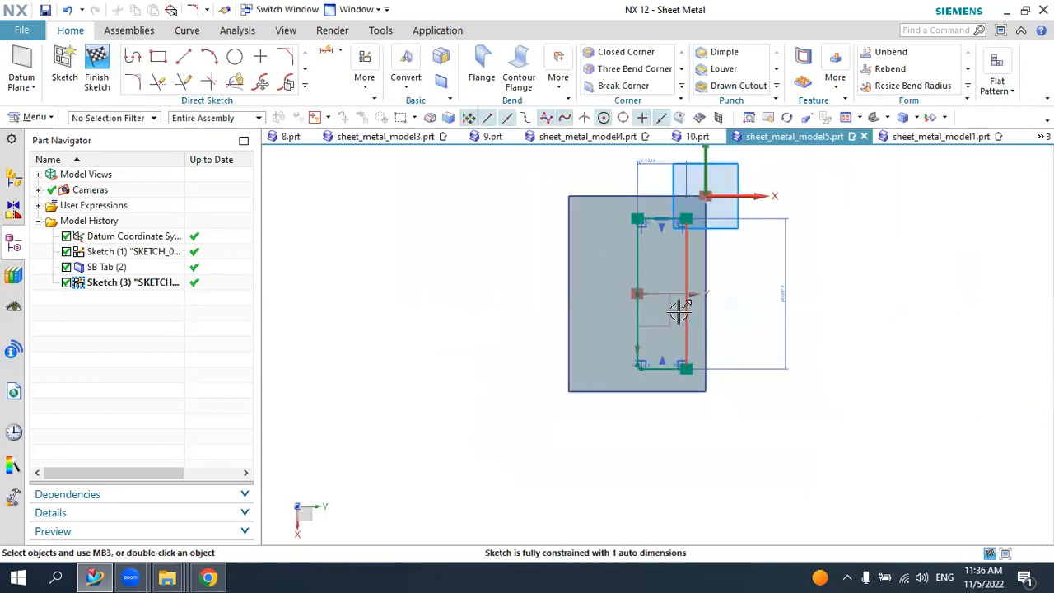
scroll(737, 232, "up", 2)
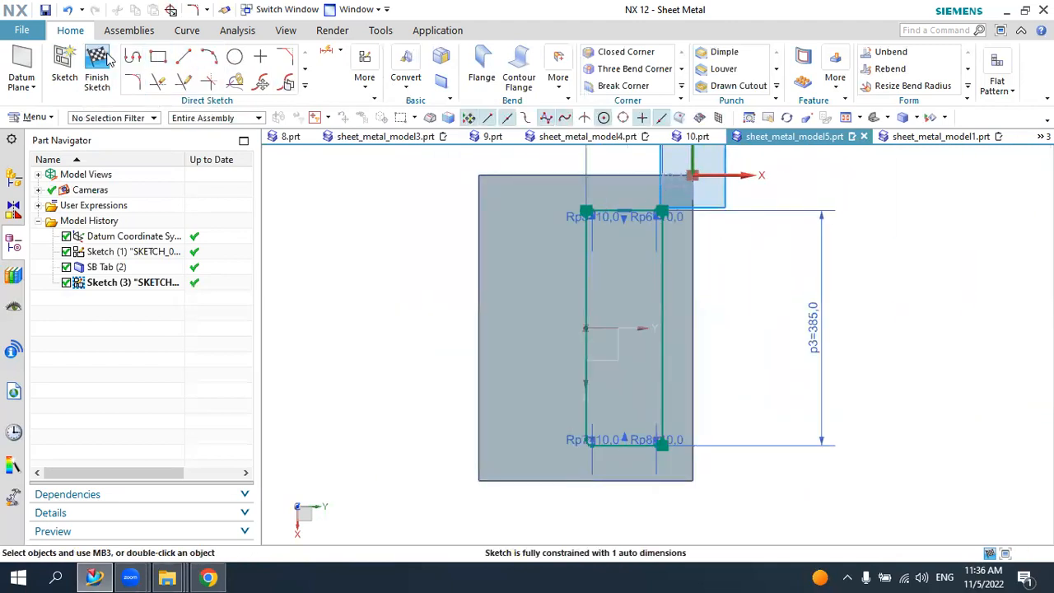
left_click(101, 60)
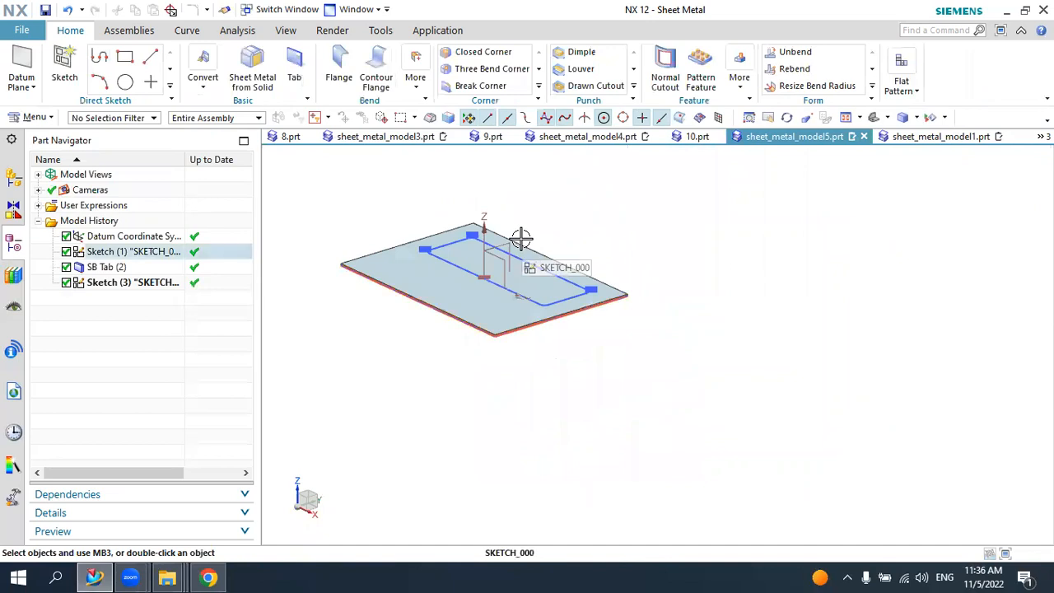
- Cut the rounded rectangle out of the tab with a Normal Cutout using the Thickness method and a depth of 520 mm
left_click(665, 70)
scroll(457, 265, "up", 3)
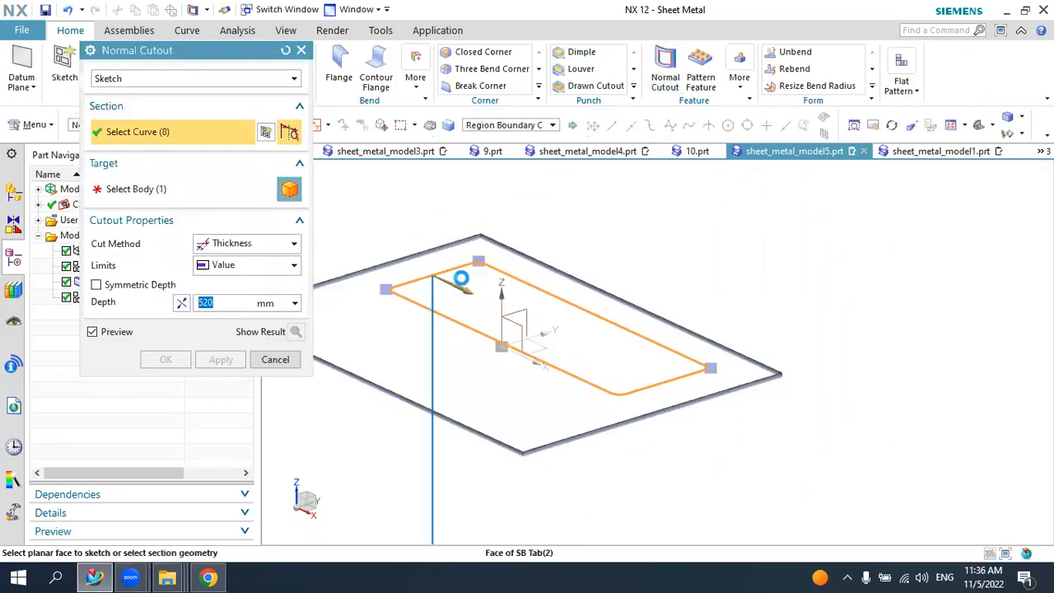
left_click(458, 267)
left_click(165, 360)
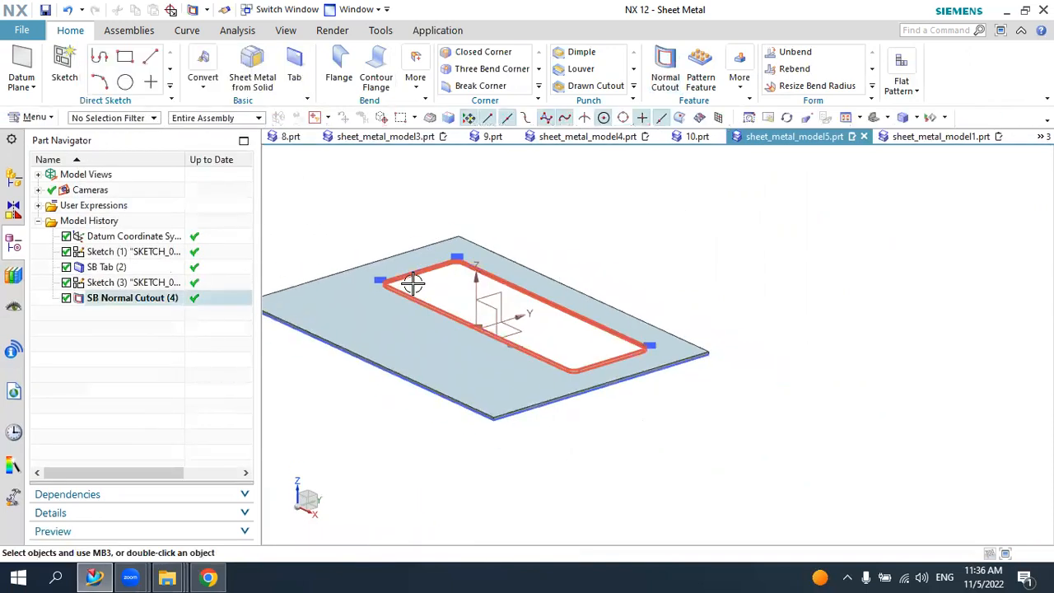
- Start a sketch on the tab's top face and draw a horizontal line about 700 mm long across the cutout, extending beyond both tab edges
scroll(423, 299, "down", 3)
middle_click_drag(423, 299, 447, 353)
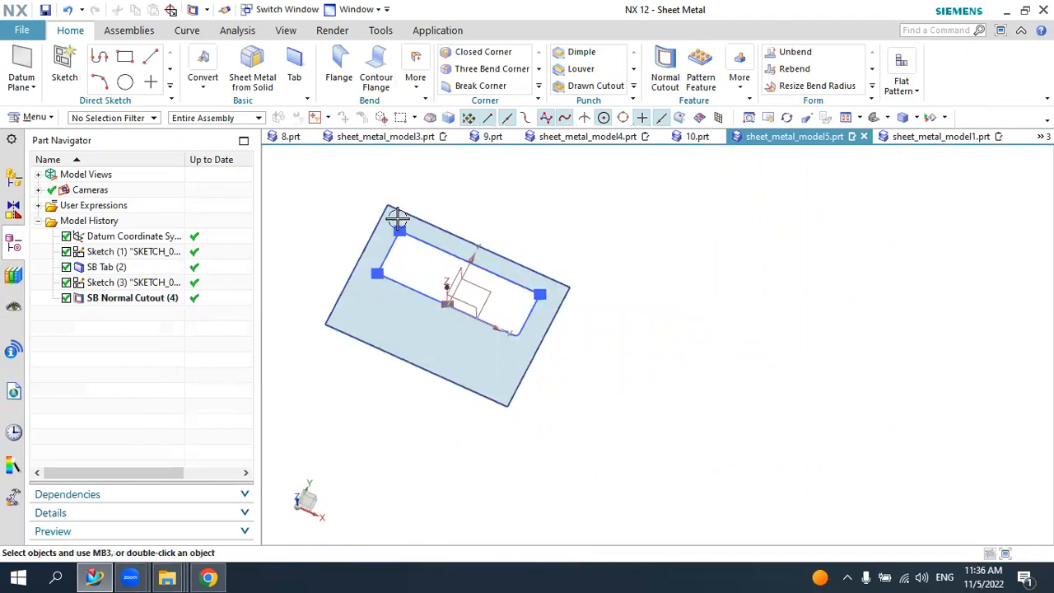
left_click(64, 62)
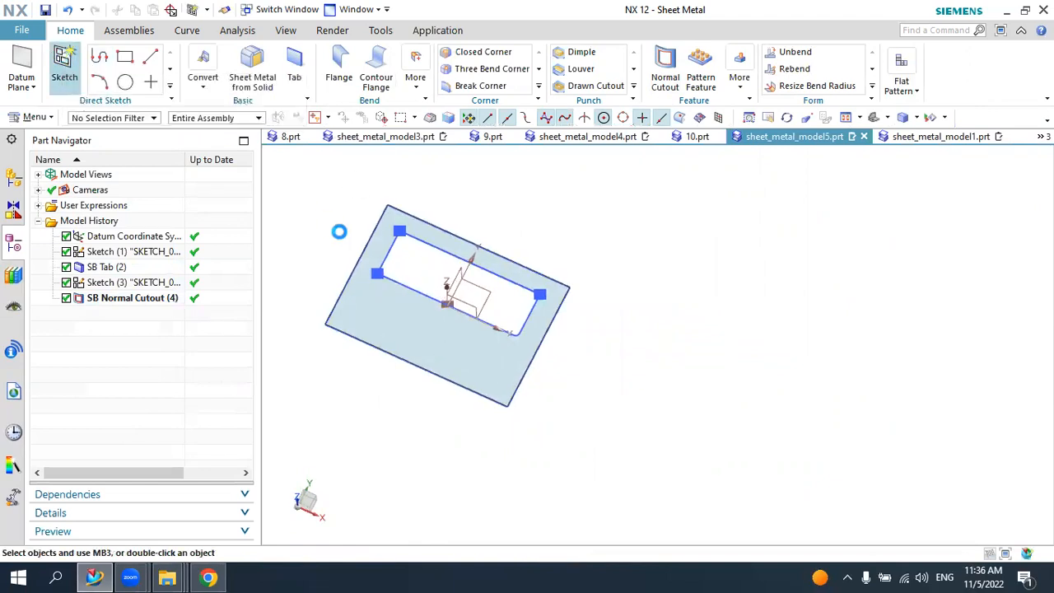
left_click(354, 293)
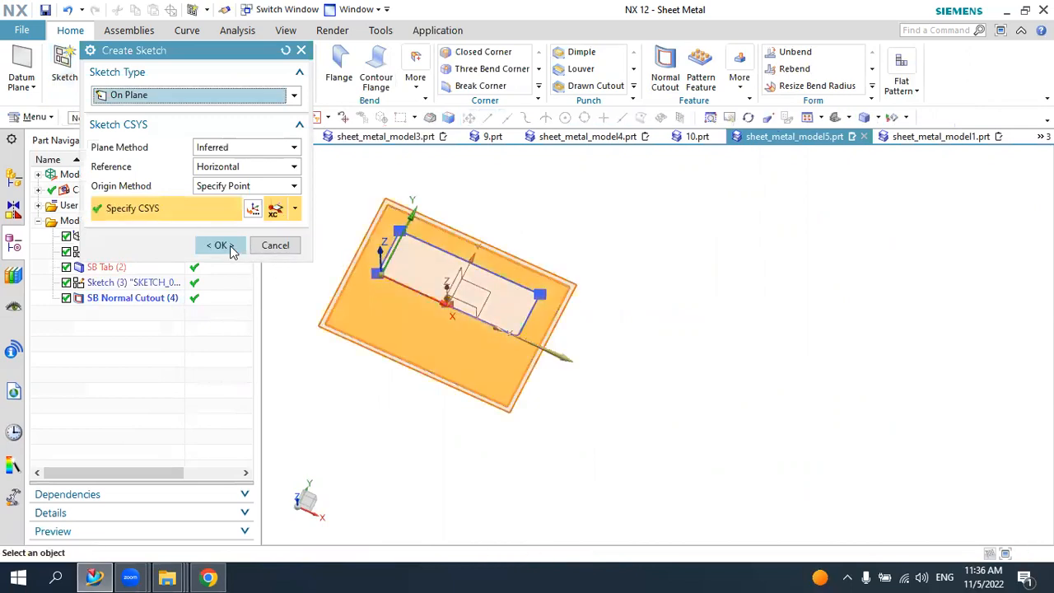
left_click(231, 249)
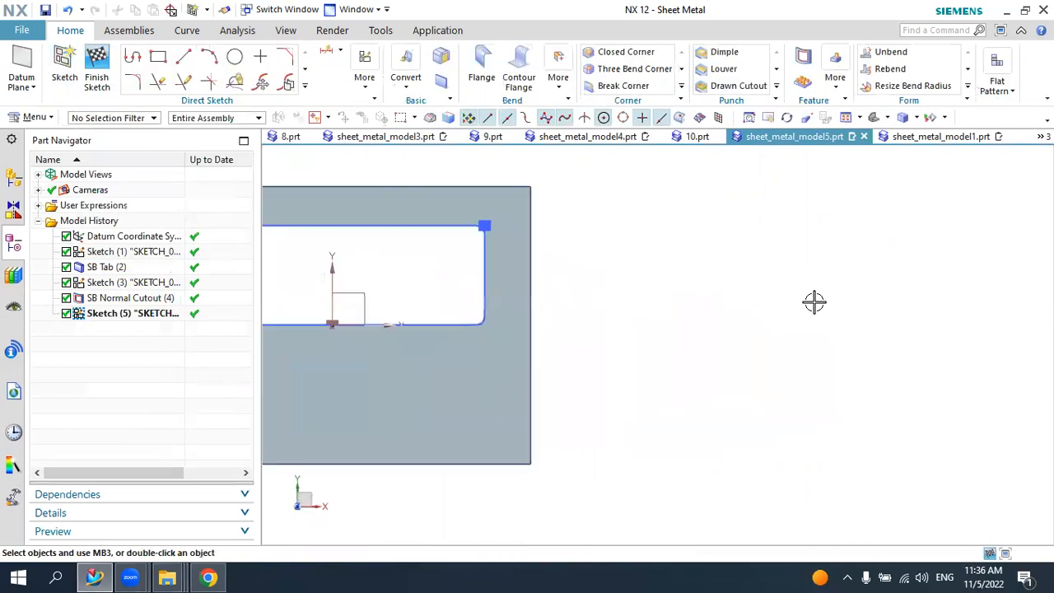
left_click(183, 59)
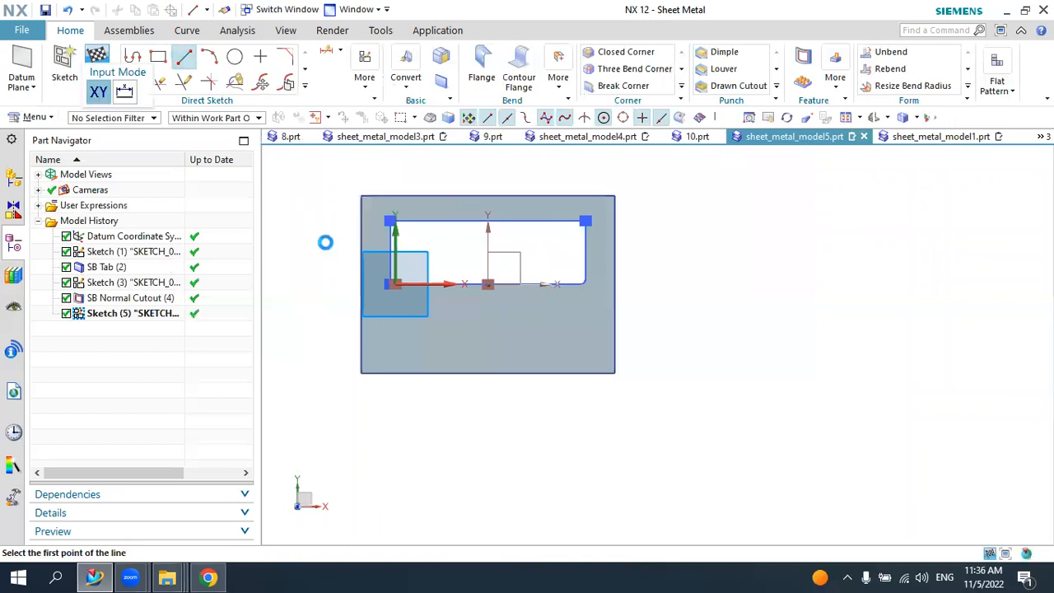
left_click(316, 243)
left_click(667, 247)
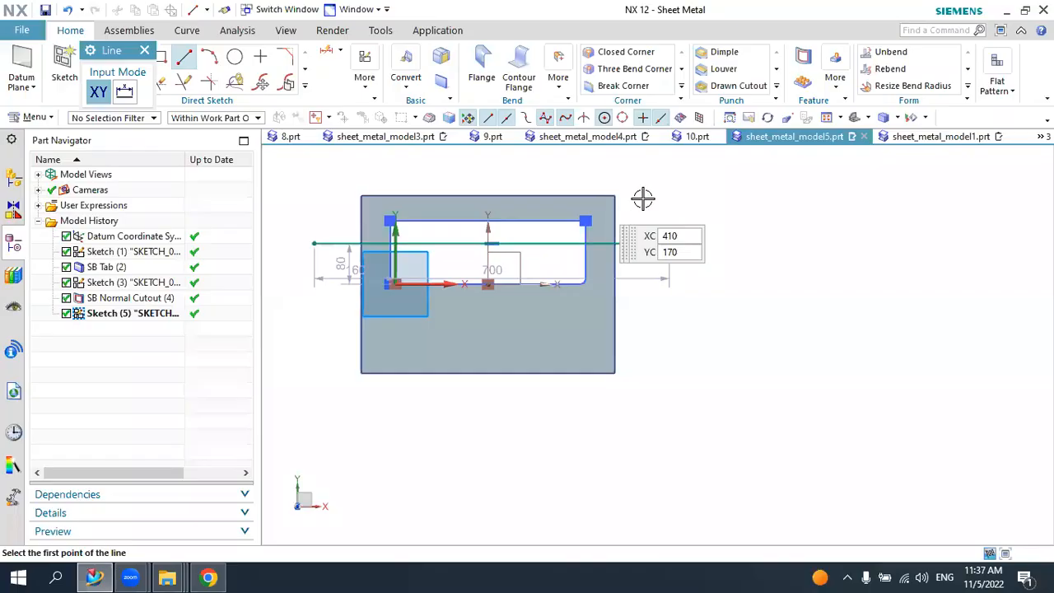
scroll(272, 217, "up", 1)
scroll(271, 216, "up", 1)
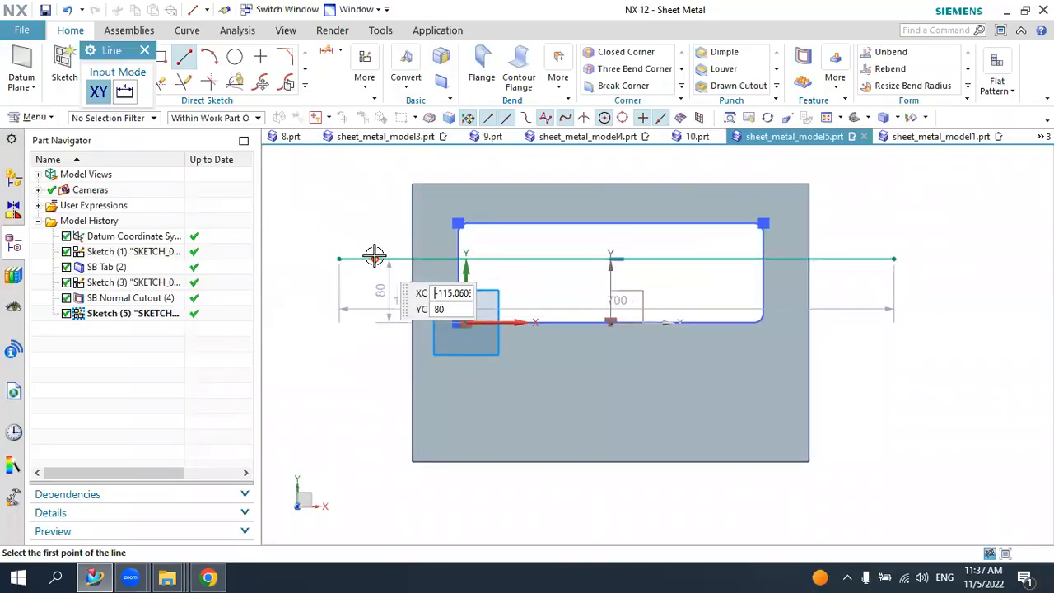
key("Escape")
- Set the line's perpendicular distance from the sketch X axis to 70 mm and finish the sketch
mouse_move(360, 260)
left_mouse_down()
mouse_move(362, 272)
mouse_move(357, 266)
left_mouse_up()
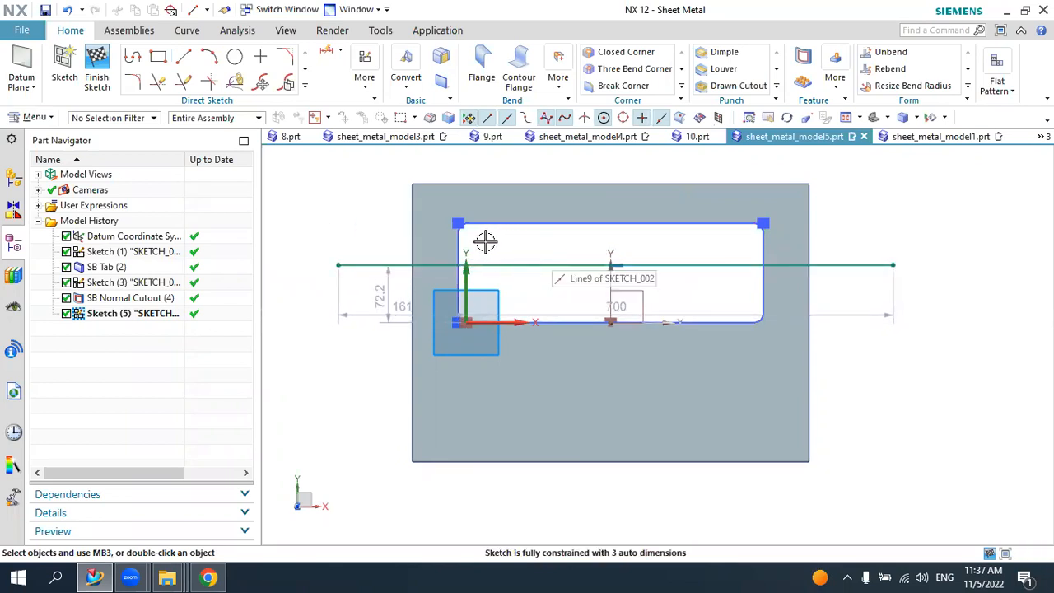
left_click_drag(381, 295, 294, 293)
double_click(289, 295)
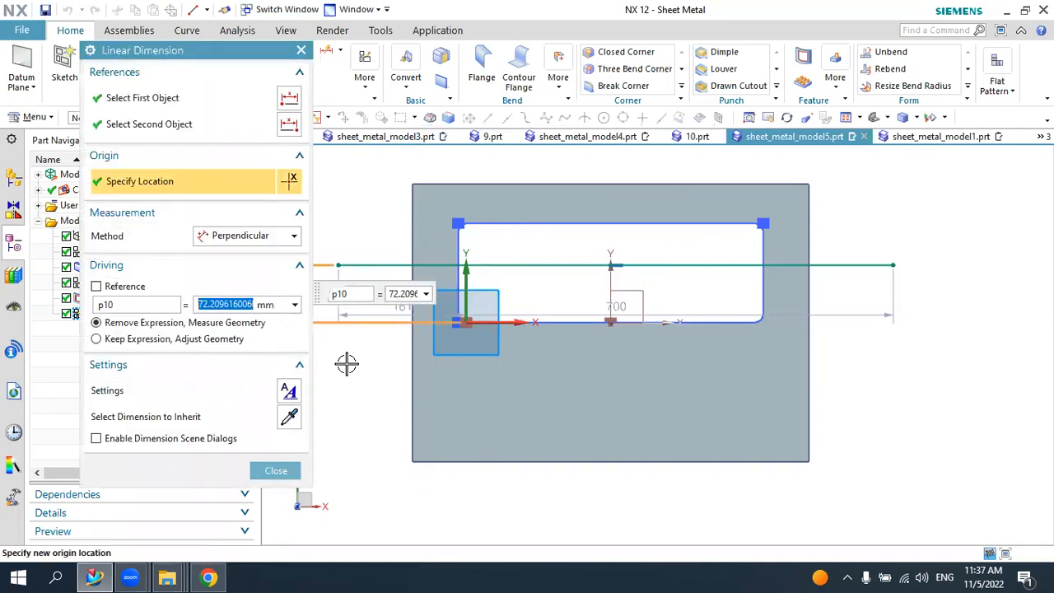
key("Return")
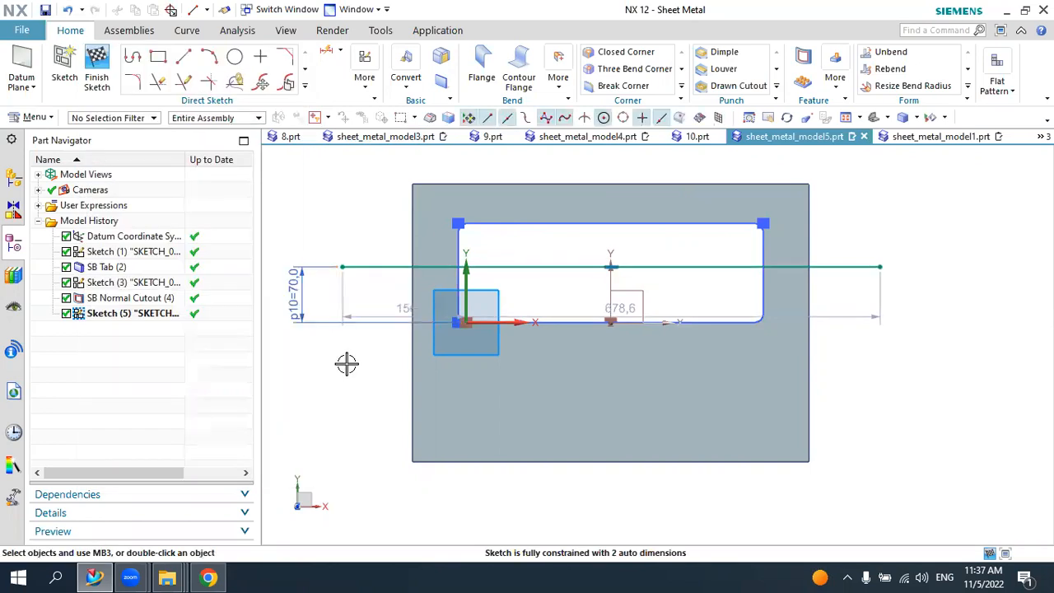
mouse_move(346, 360)
middle_mouse_down()
mouse_move(378, 191)
mouse_move(436, 228)
mouse_move(363, 186)
mouse_move(413, 195)
middle_mouse_up()
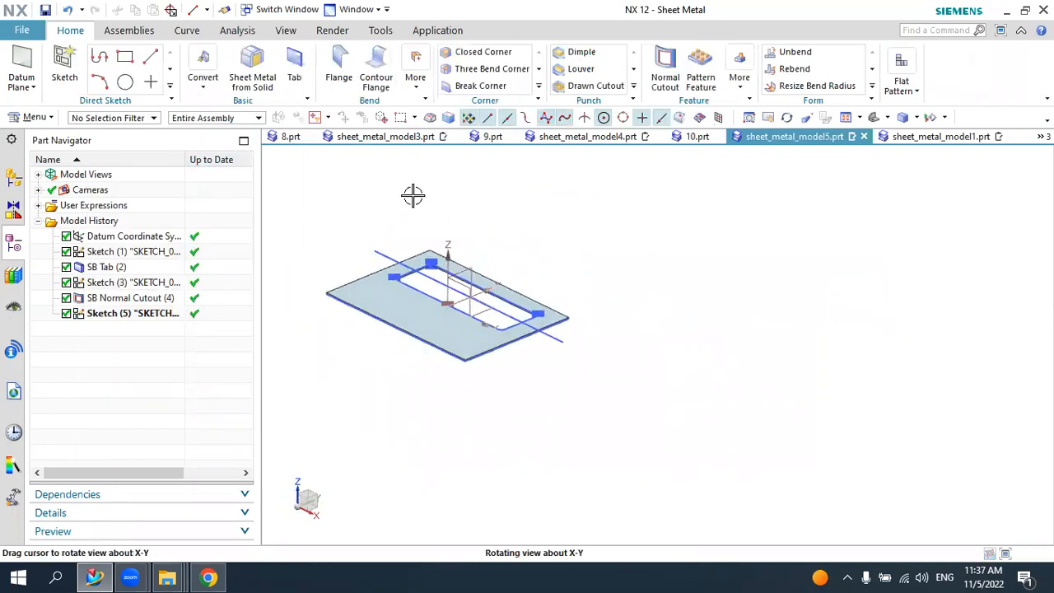
- Bend the tab 90° downward along the sketched line, with the direction reversed and the inset at Outer Mold Line
left_click(418, 89)
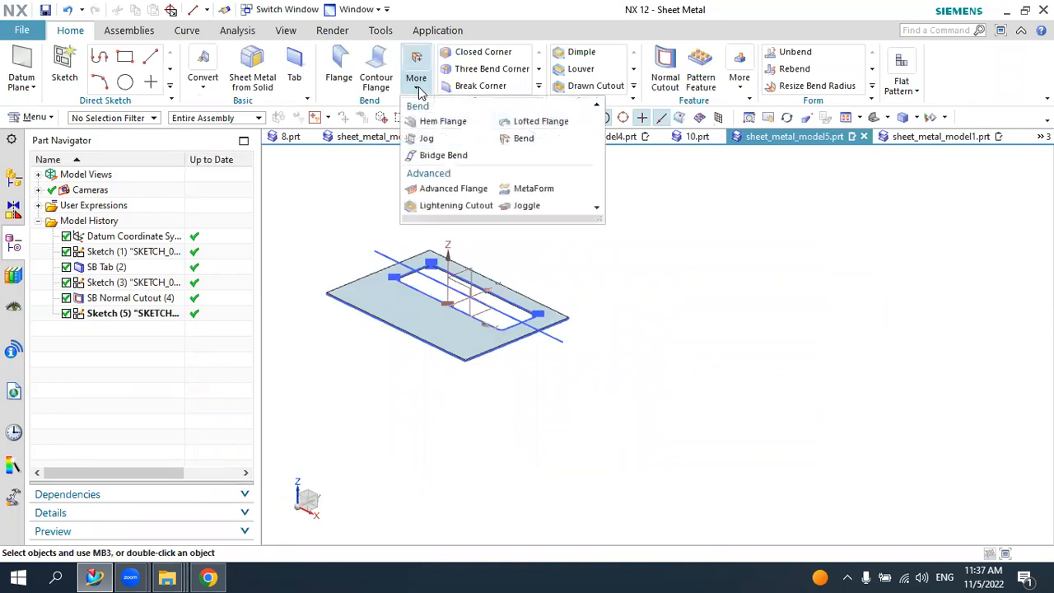
left_click(515, 138)
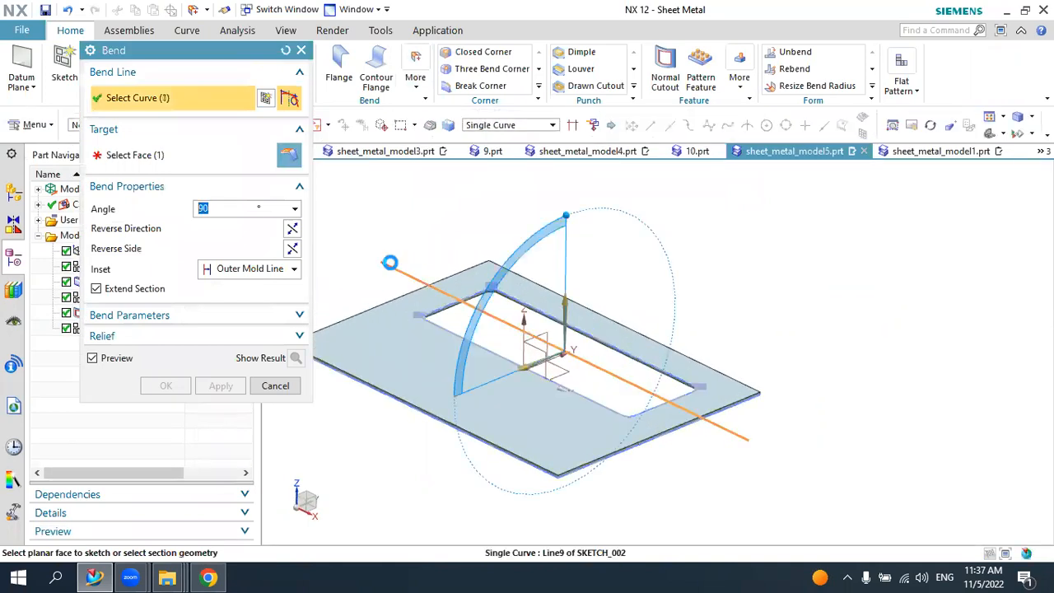
left_click(293, 230)
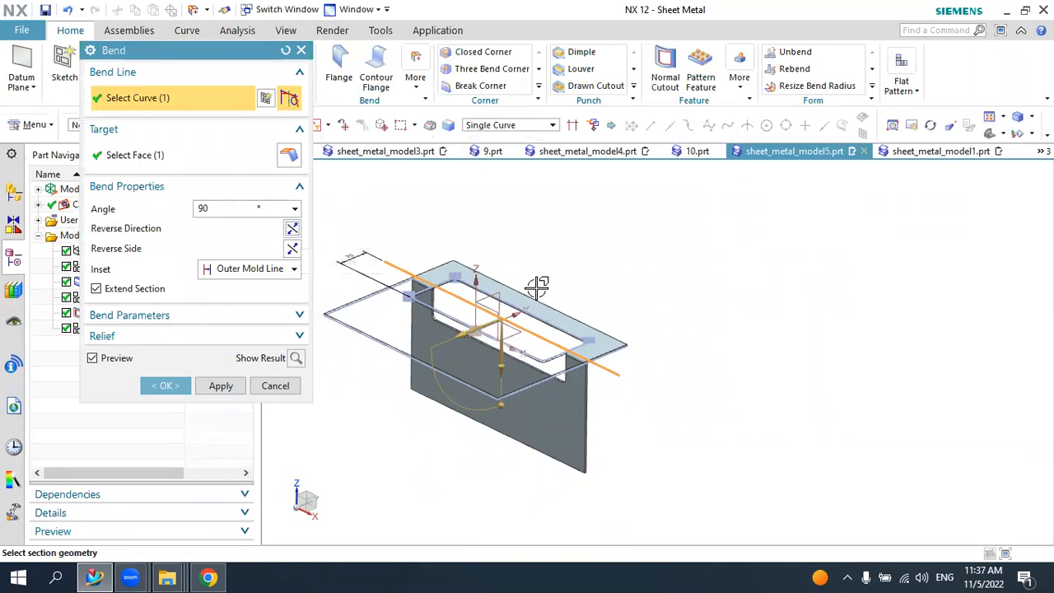
scroll(536, 289, "down", 2)
scroll(549, 385, "up", 3)
scroll(486, 281, "down", 2)
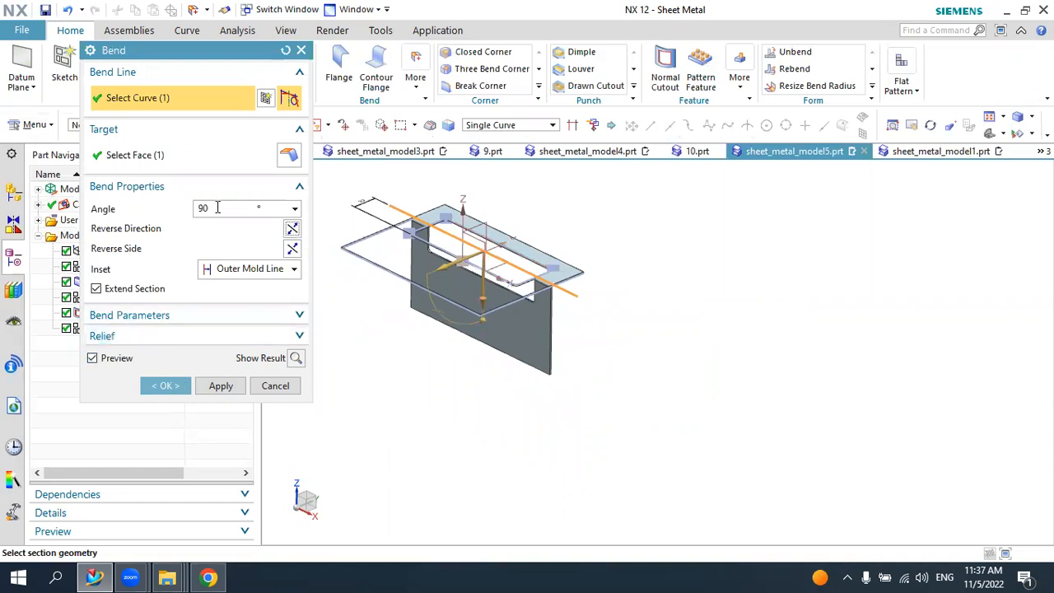
left_click(165, 386)
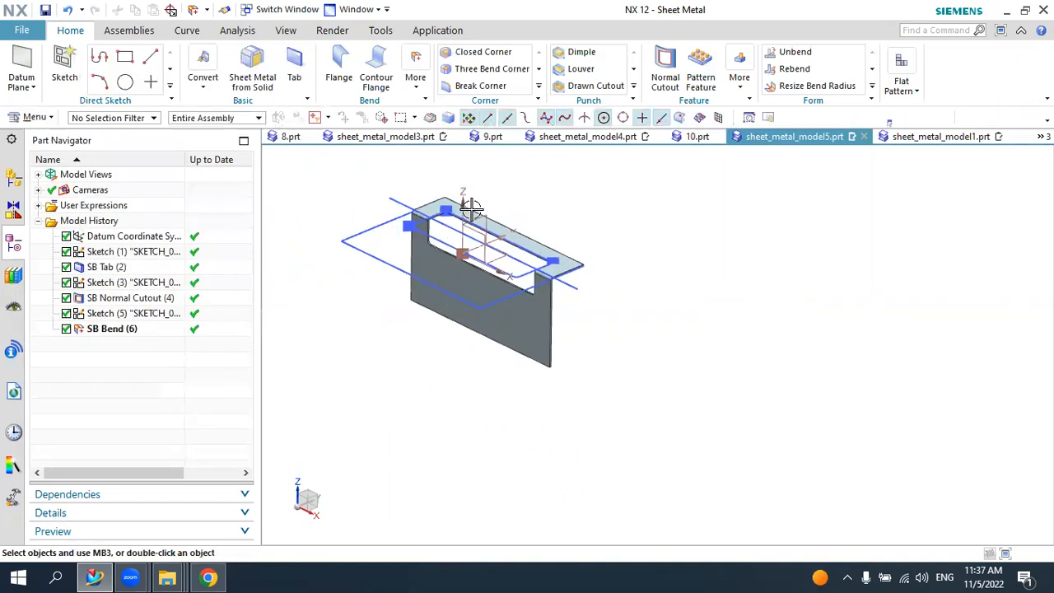
- Hide the base outline sketch, the bend line sketch and the cutout sketch
middle_click_drag(675, 239, 626, 231)
left_click(372, 225)
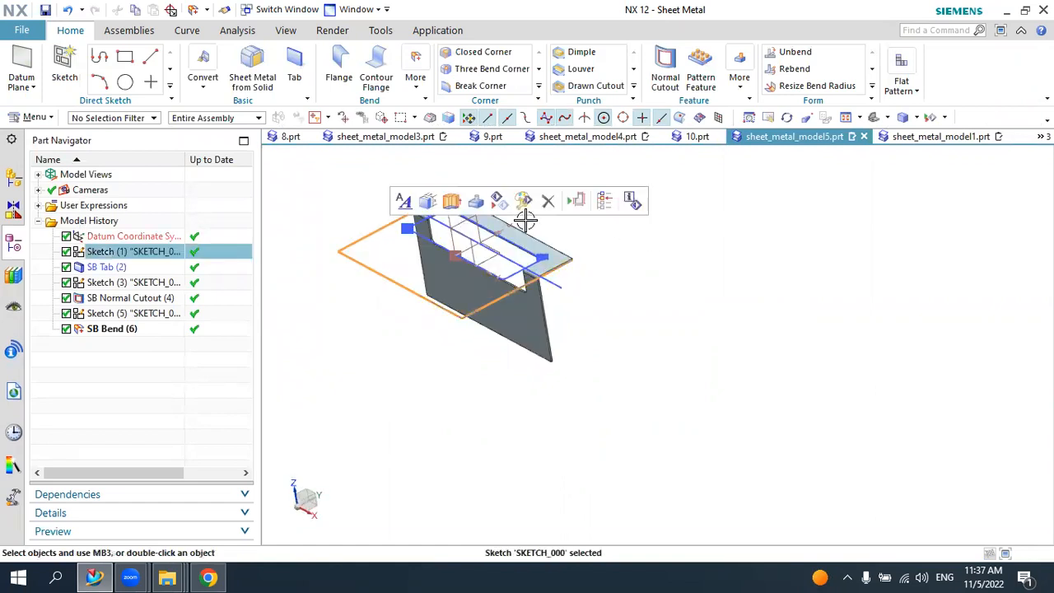
left_click(500, 202)
left_click(408, 198)
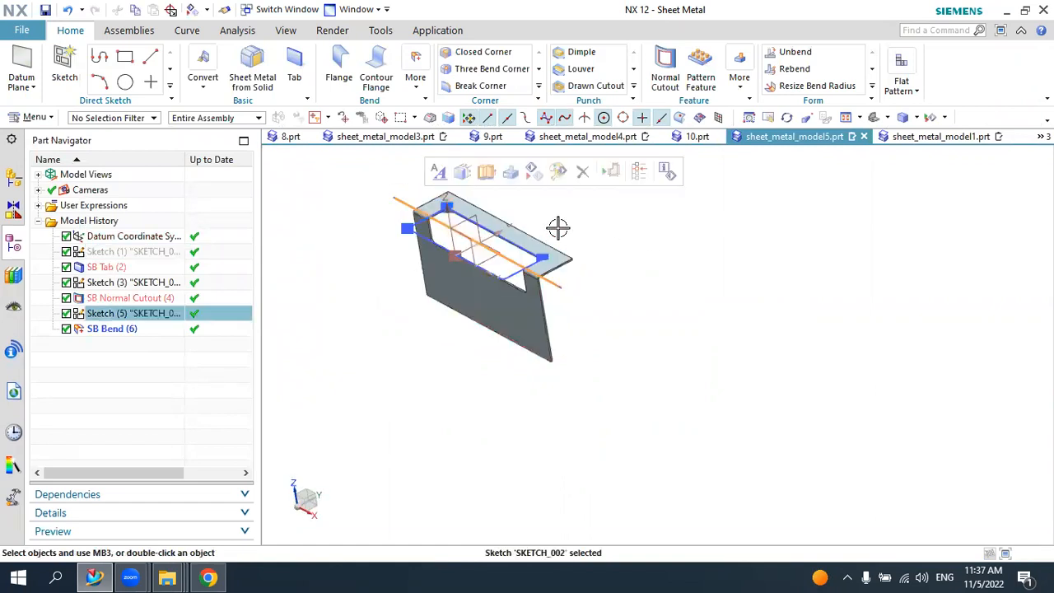
left_click(537, 174)
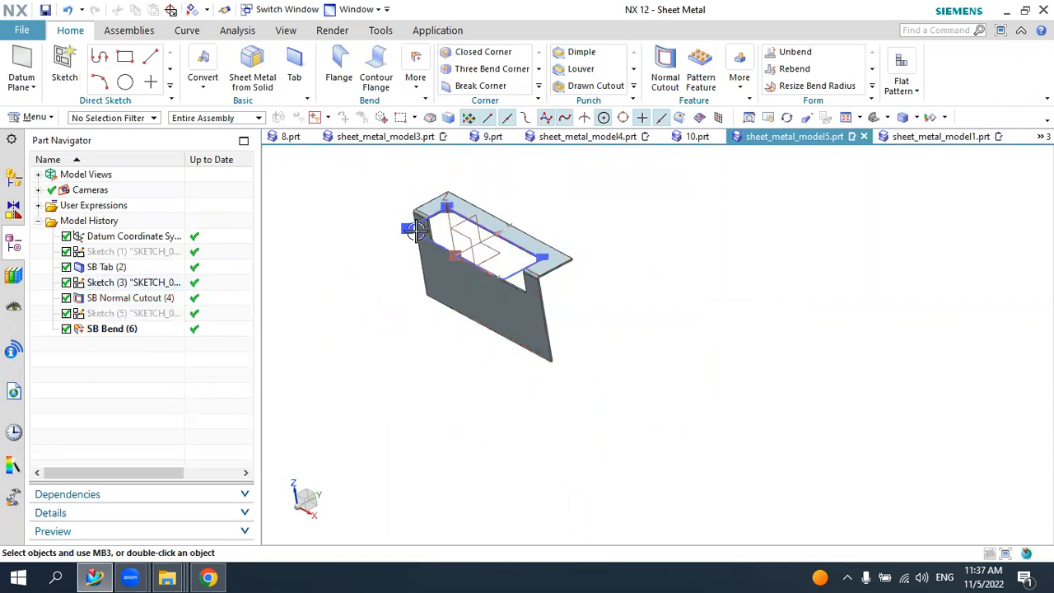
left_click(411, 229)
left_click(537, 208)
mouse_move(588, 278)
middle_mouse_down()
mouse_move(560, 255)
mouse_move(589, 257)
middle_mouse_up()
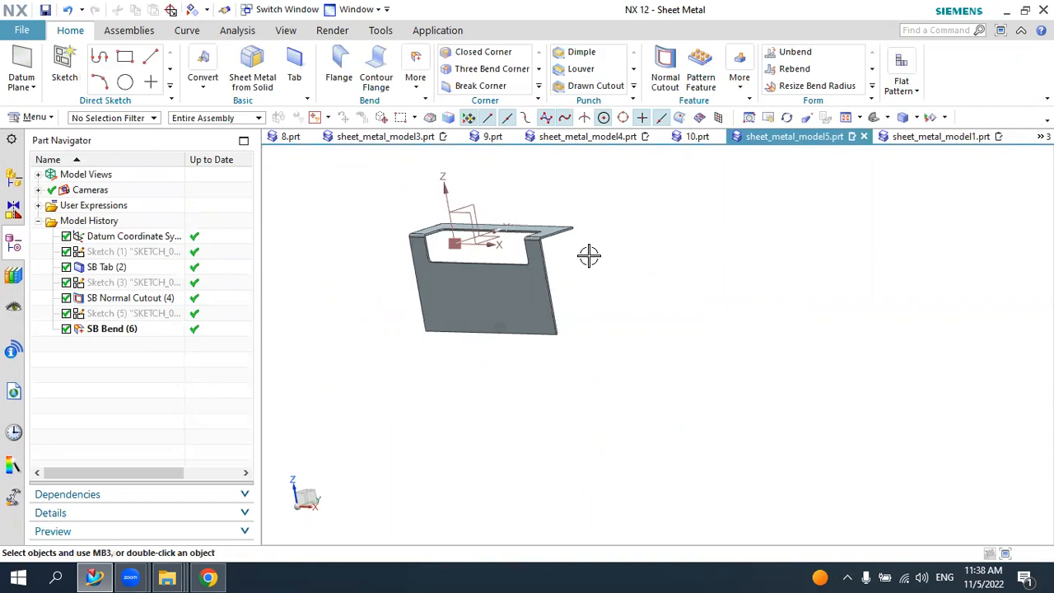
scroll(436, 280, "down", 1)
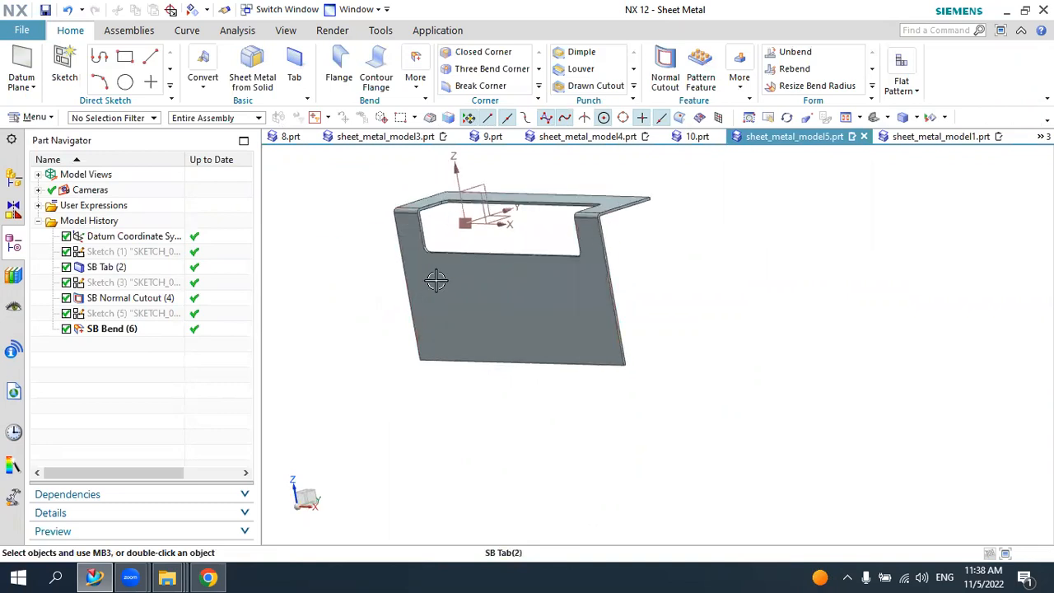
scroll(508, 240, "down", 1)
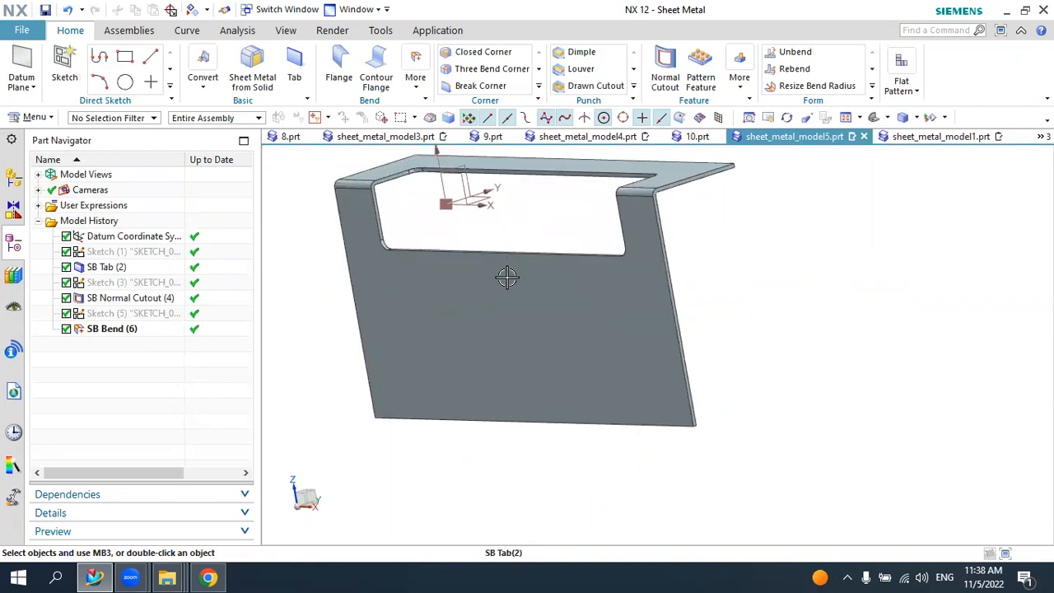
- Start a sketch on the front face of the vertical wall and draw a rectangle about 35 mm high standing on the cutout's lower edge
left_click(69, 60)
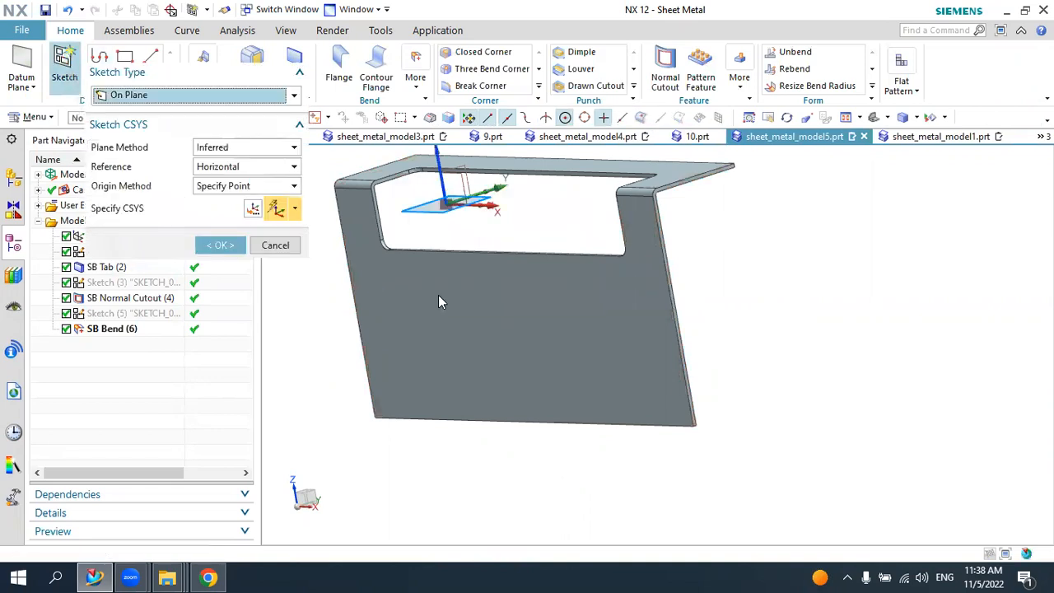
left_click(460, 281)
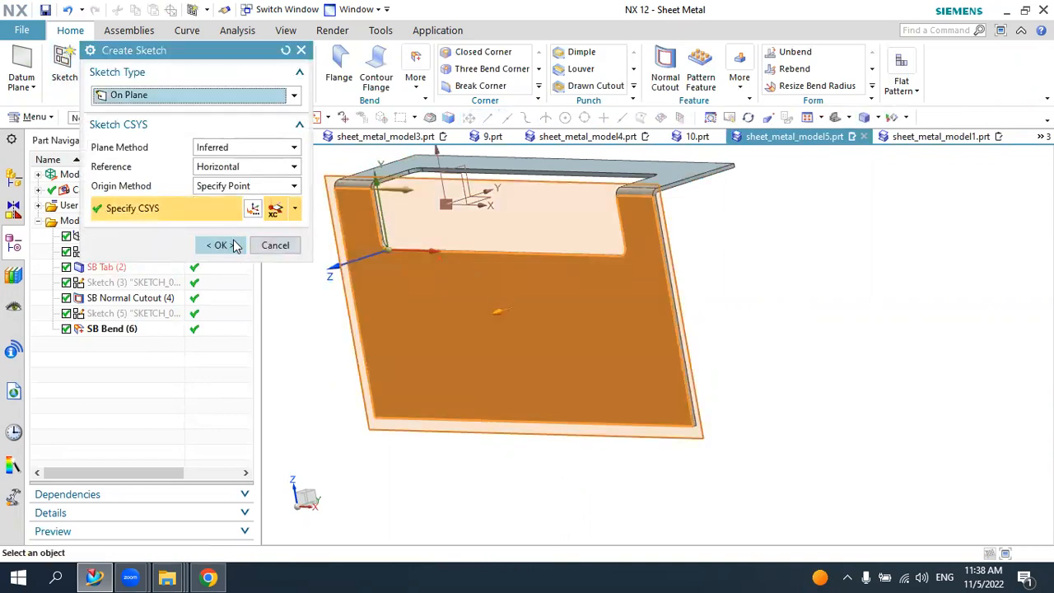
left_click(219, 245)
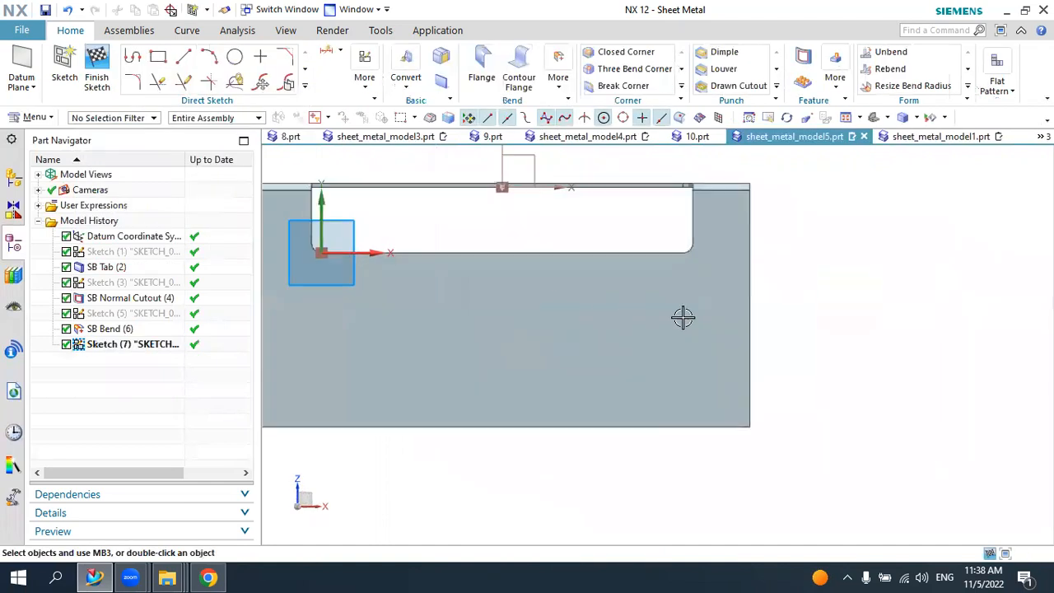
left_click(158, 57)
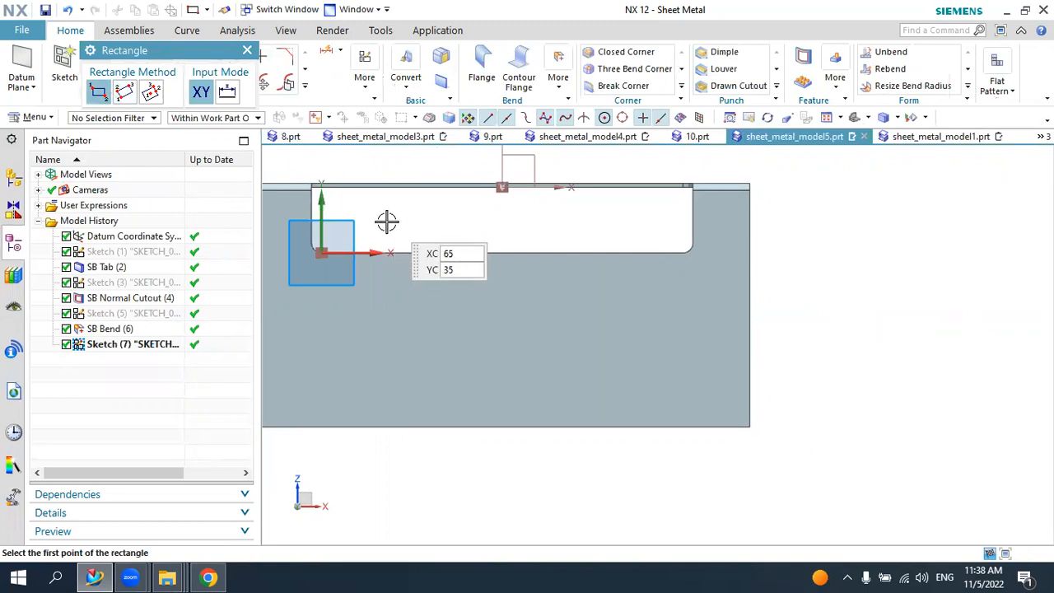
left_click(428, 252)
left_click(587, 219)
key("Escape")
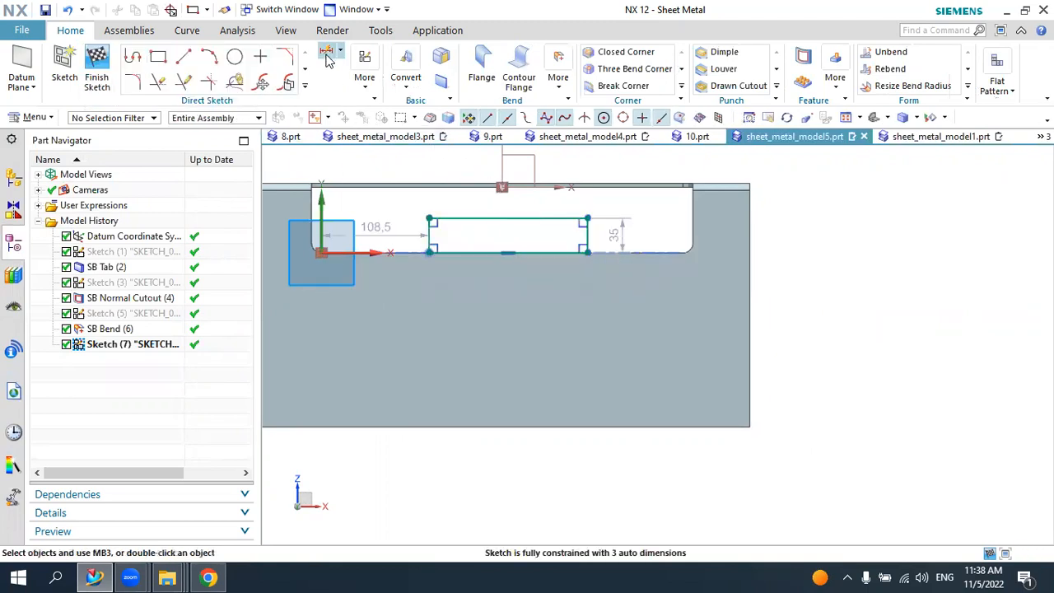
- Dimension the rectangle to a width of 150 mm and a height of 35 mm
left_click(327, 56)
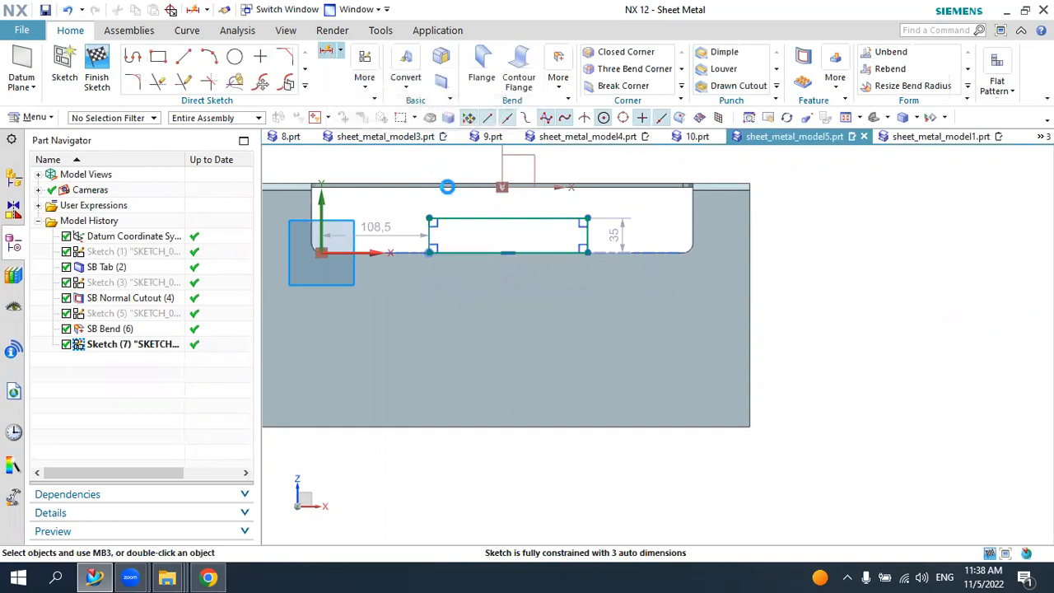
left_click(476, 218)
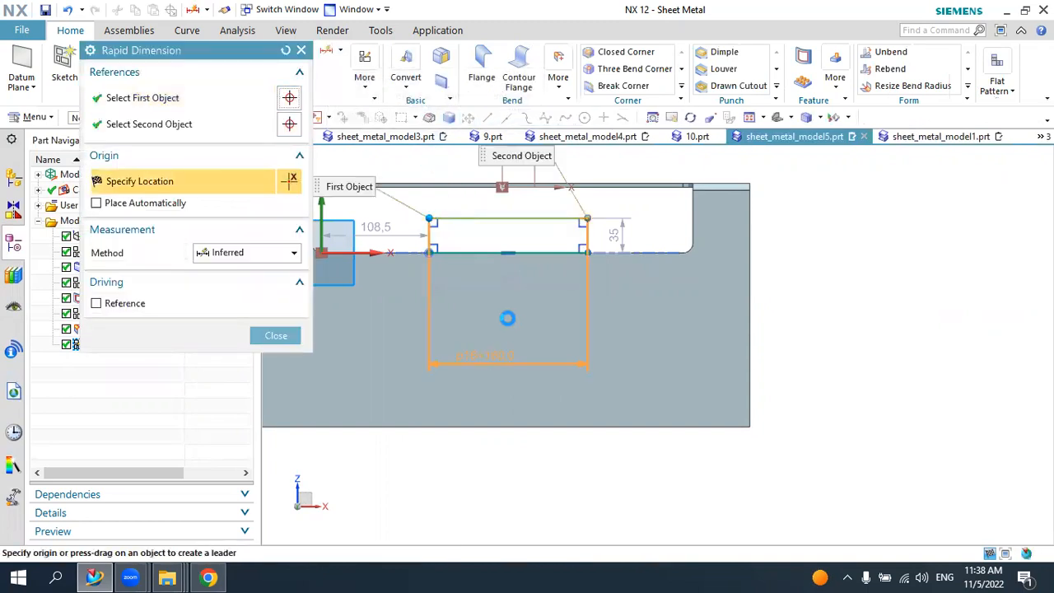
left_click(507, 318)
type("150")
key("Return")
key("Escape")
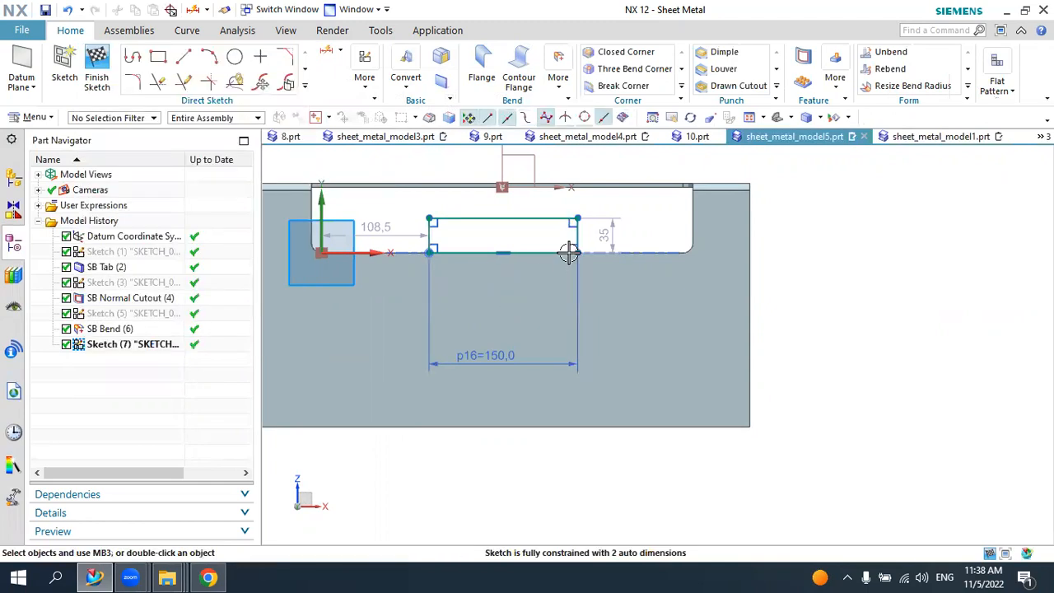
double_click(610, 233)
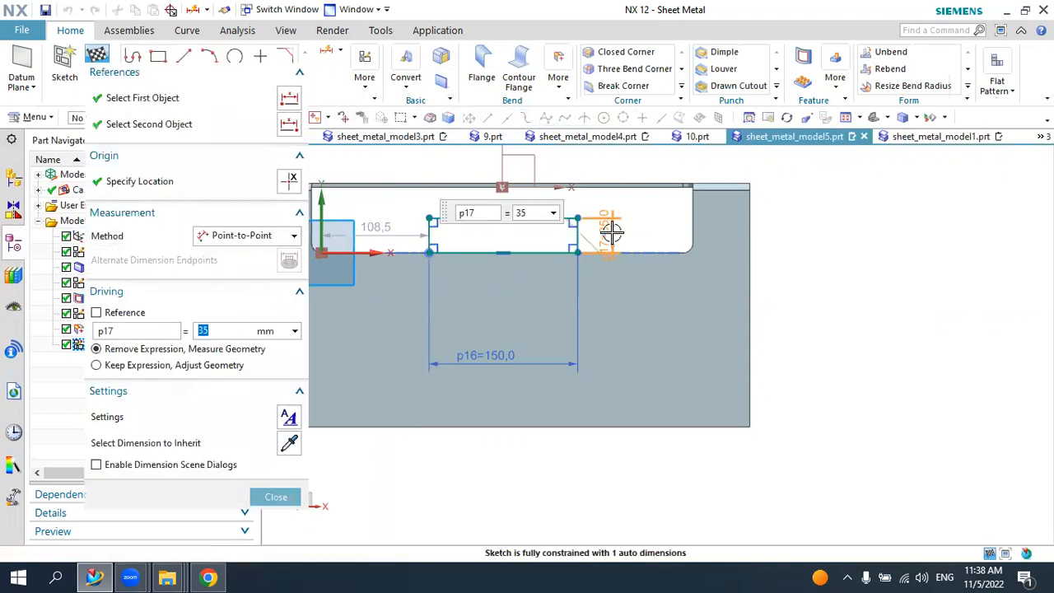
type("35")
key("Return")
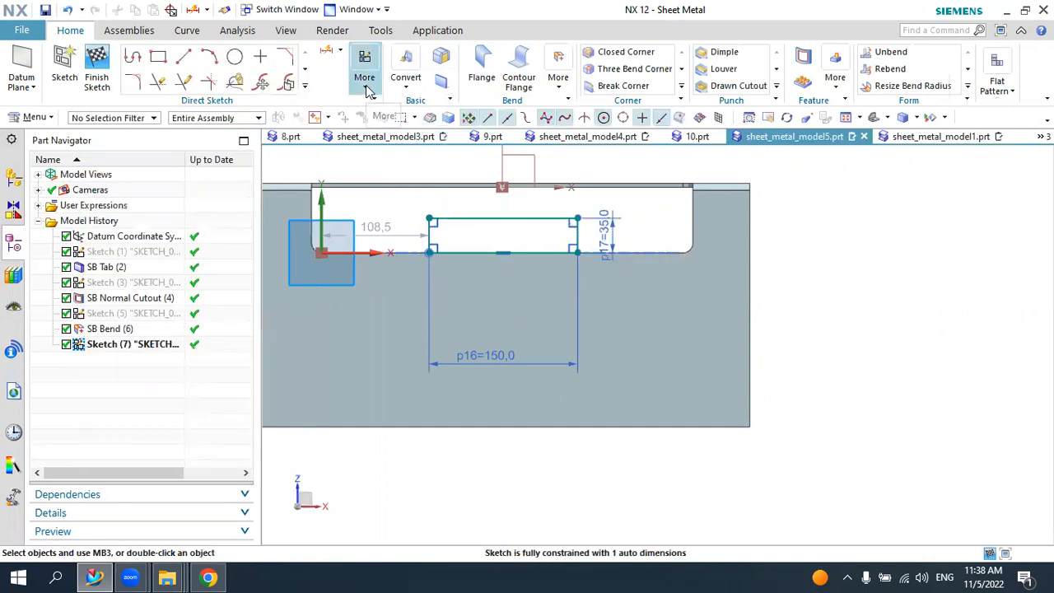
- Make the rectangle's two vertical sides symmetric about the vertical datum axis and finish the sketch
left_click(367, 83)
left_click(504, 122)
left_click(428, 231)
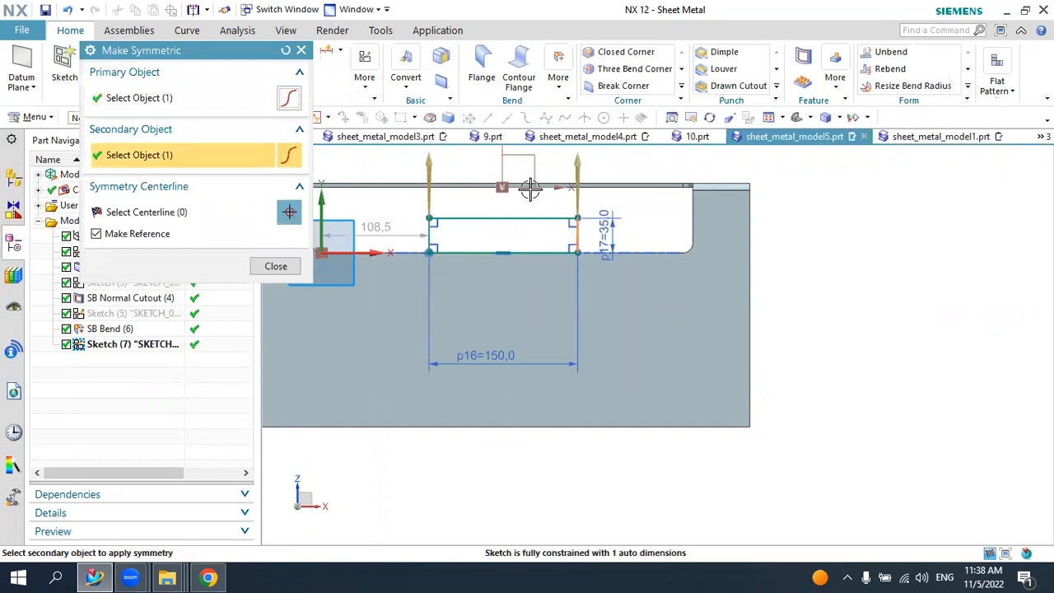
left_click(503, 171)
key("Escape")
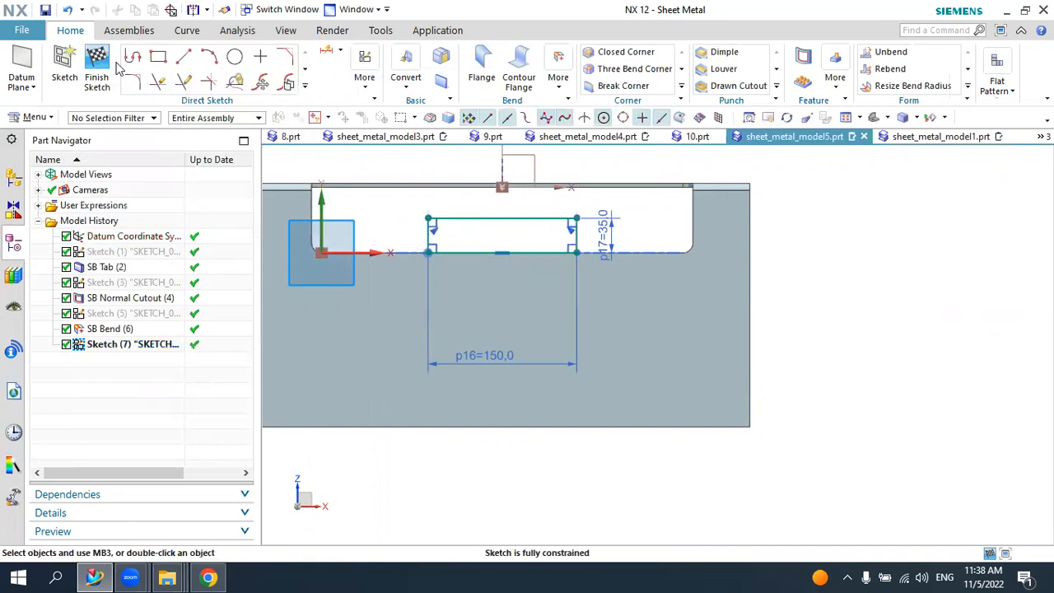
left_click(116, 67)
- Create a secondary tab from the sketched rectangle on the cutout's lower edge
mouse_move(395, 271)
middle_mouse_down()
mouse_move(443, 289)
mouse_move(439, 299)
mouse_move(487, 223)
mouse_move(470, 254)
middle_mouse_up()
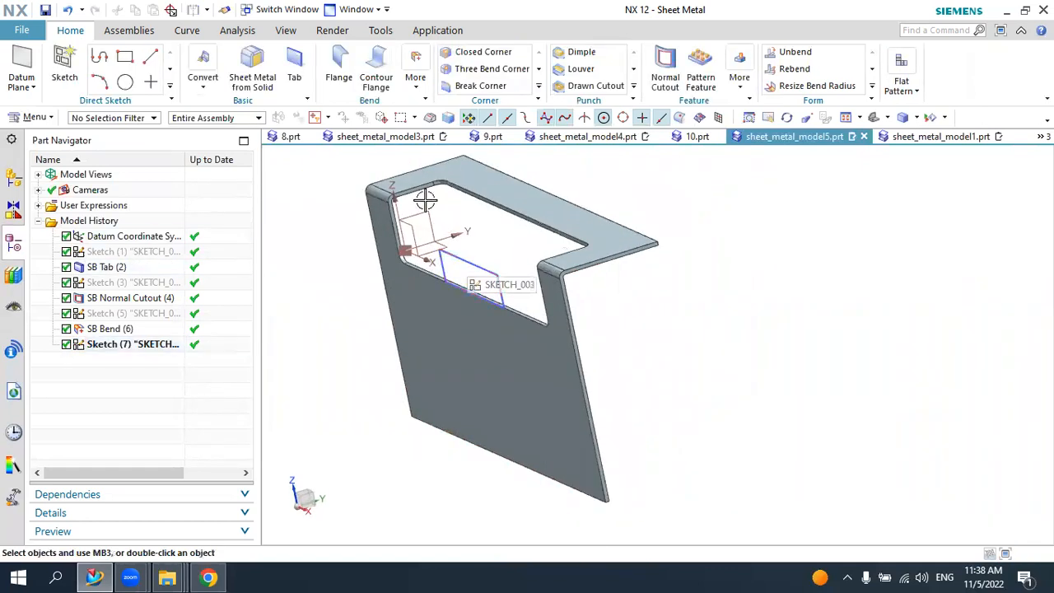
left_click(294, 66)
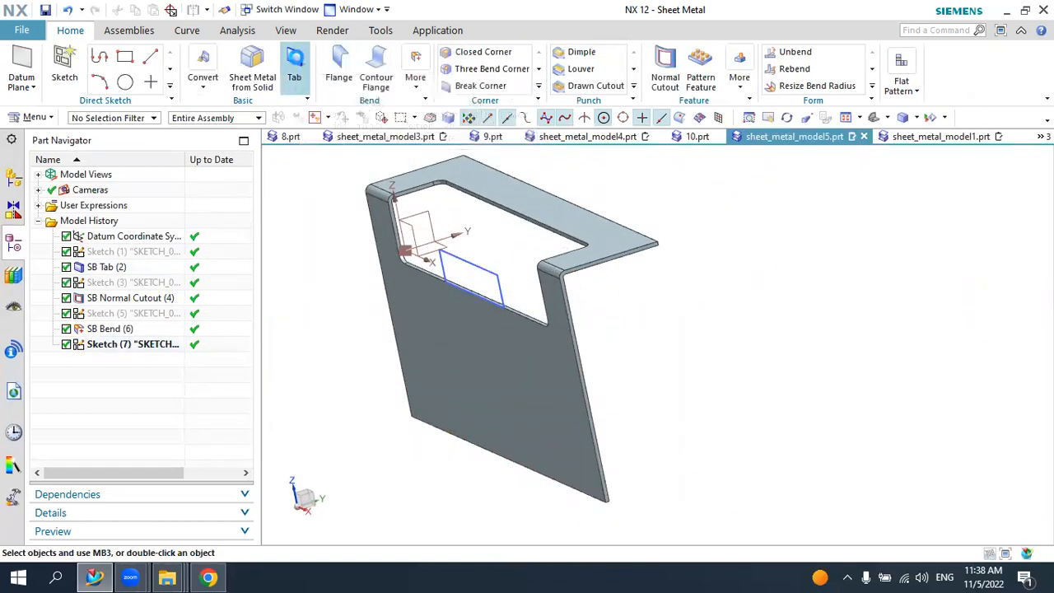
left_click(212, 78)
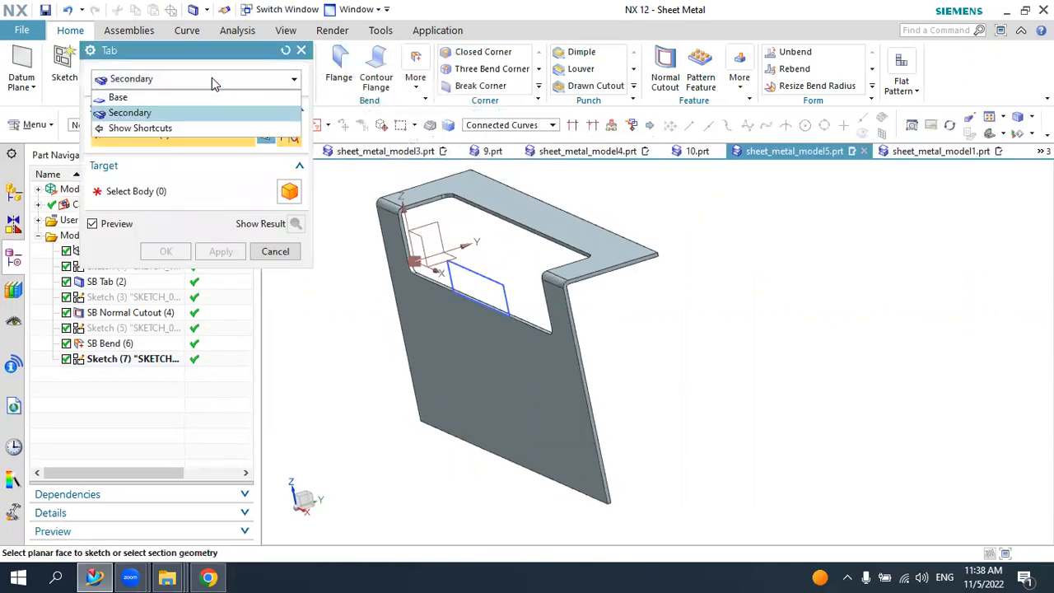
left_click(124, 115)
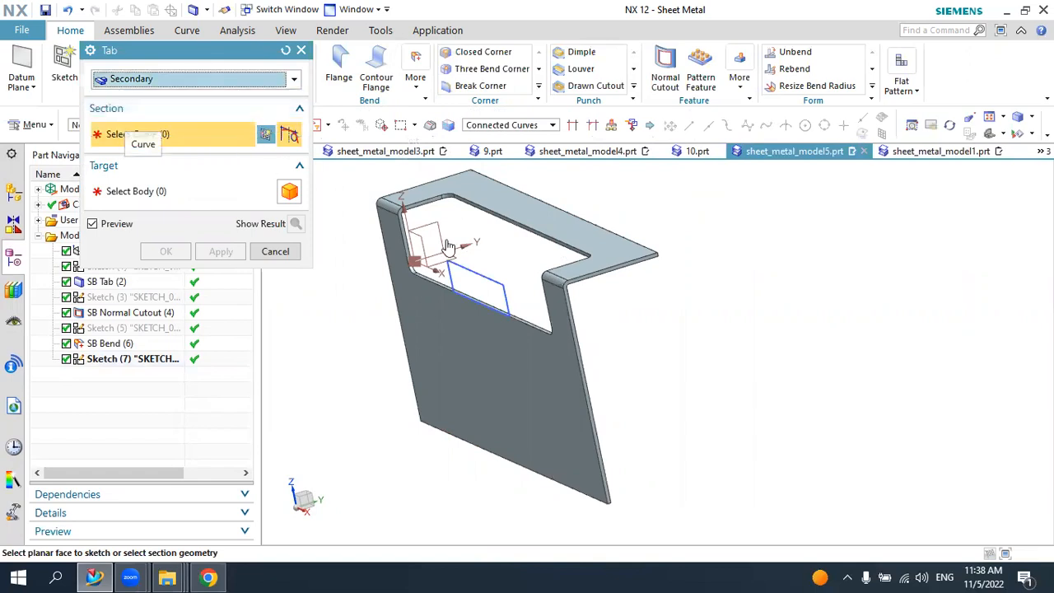
left_click(476, 269)
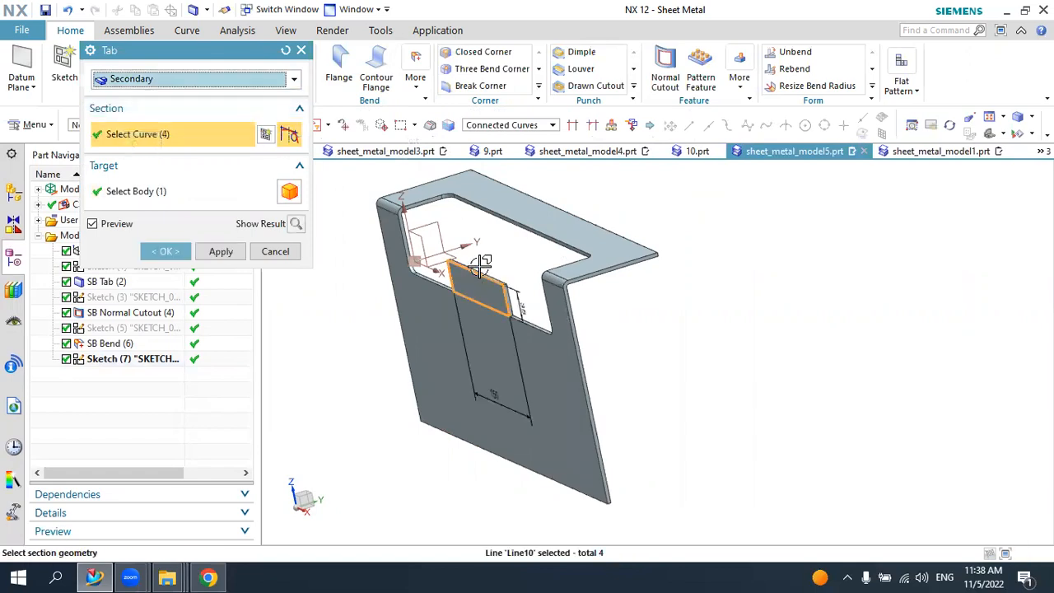
scroll(480, 263, "up", 2)
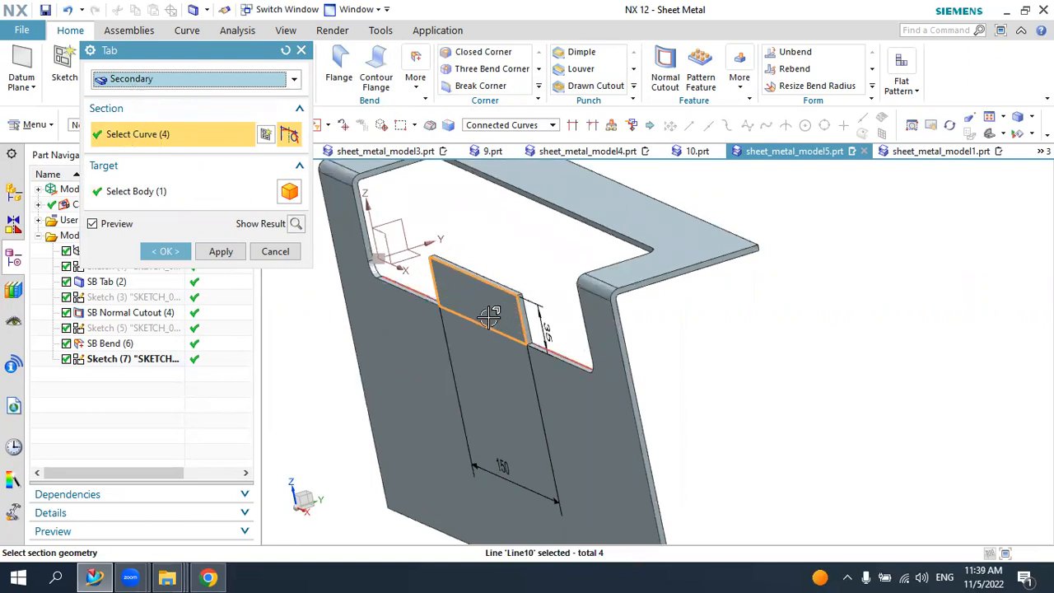
scroll(488, 288, "down", 2)
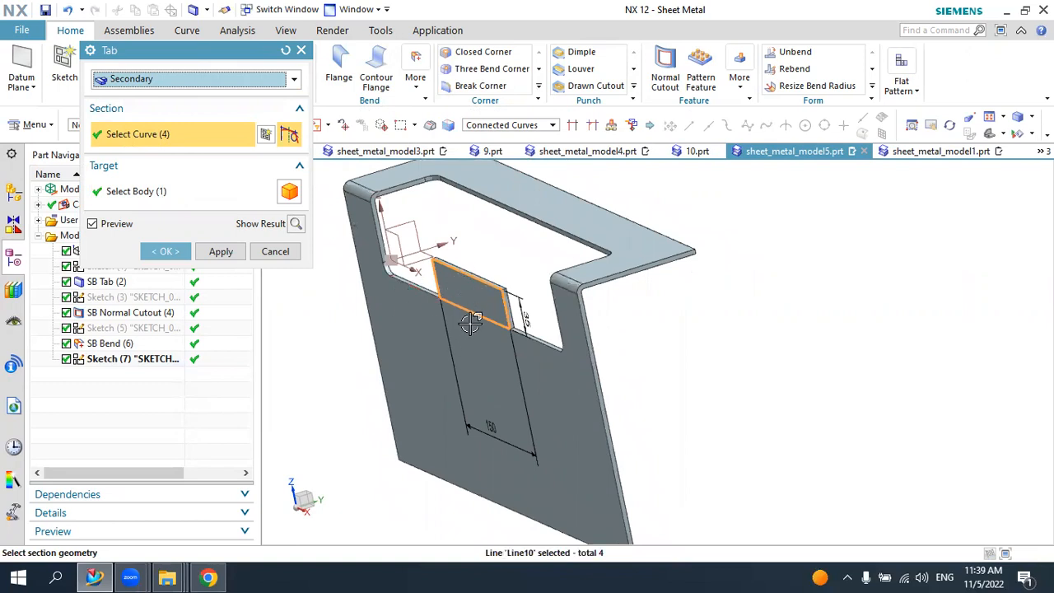
scroll(471, 323, "down", 2)
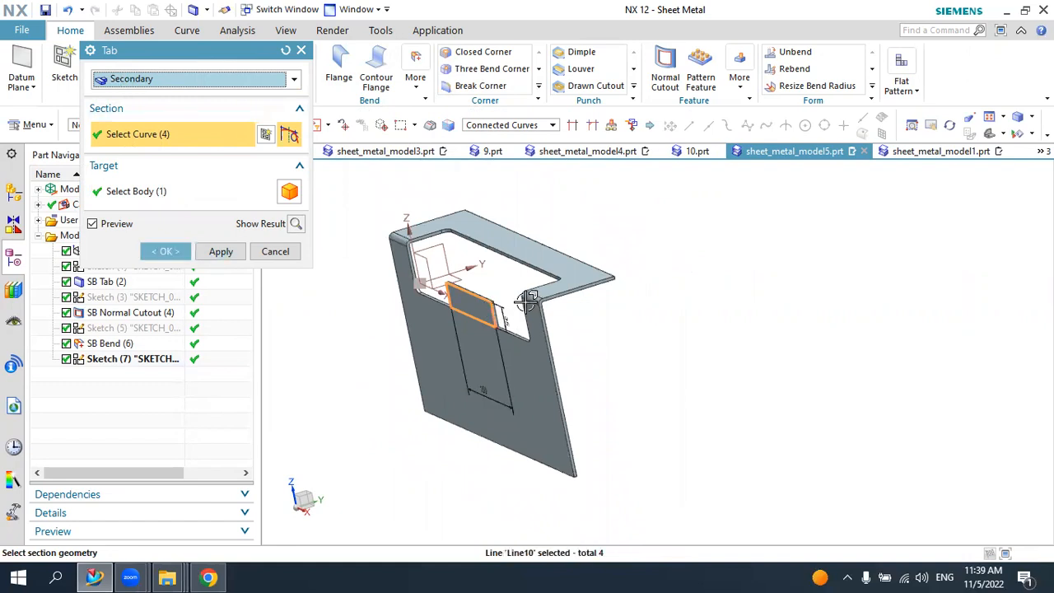
scroll(503, 288, "up", 3)
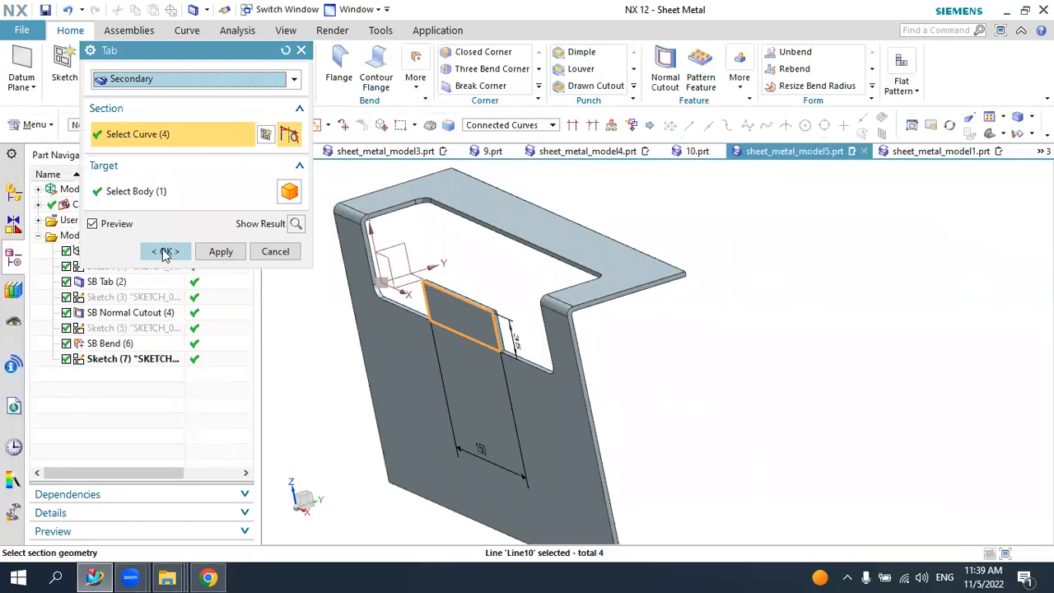
left_click(165, 251)
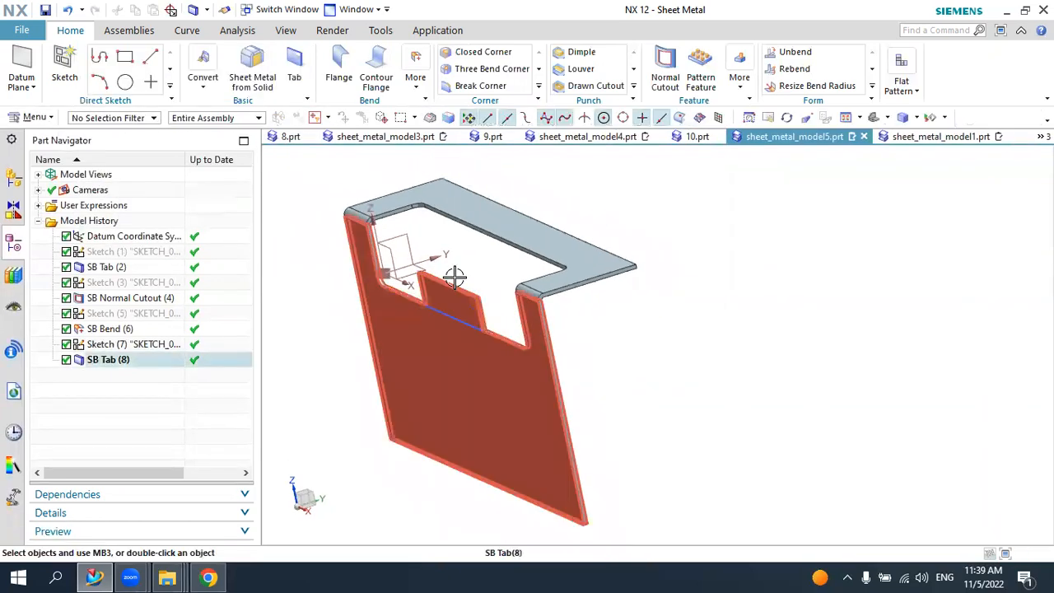
- Hide the rectangle sketch used for the secondary tab
mouse_move(449, 273)
middle_mouse_down()
mouse_move(463, 280)
mouse_move(443, 272)
mouse_move(473, 318)
middle_mouse_up()
left_click(472, 318)
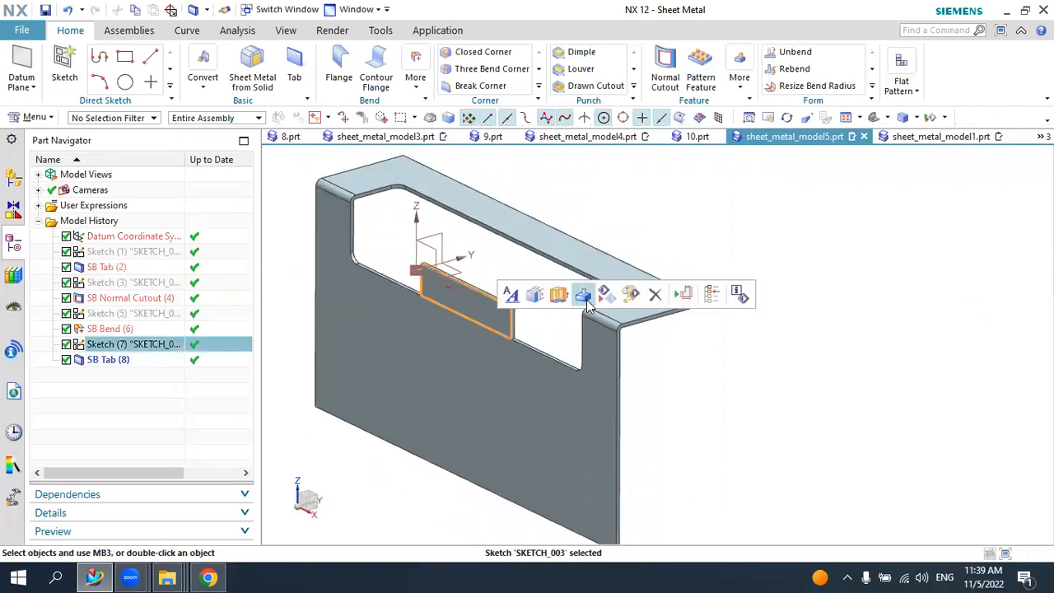
left_click(605, 294)
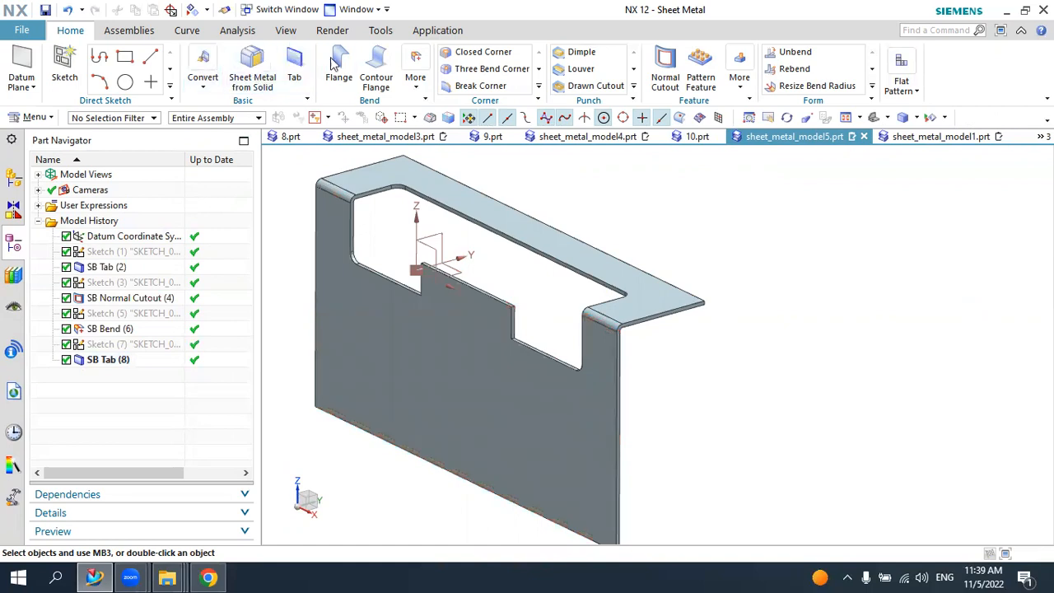
- Add a full-width 90° flange 50 mm long along the small tab's upper front edge, with the inset at Material Inside
scroll(461, 280, "up", 3)
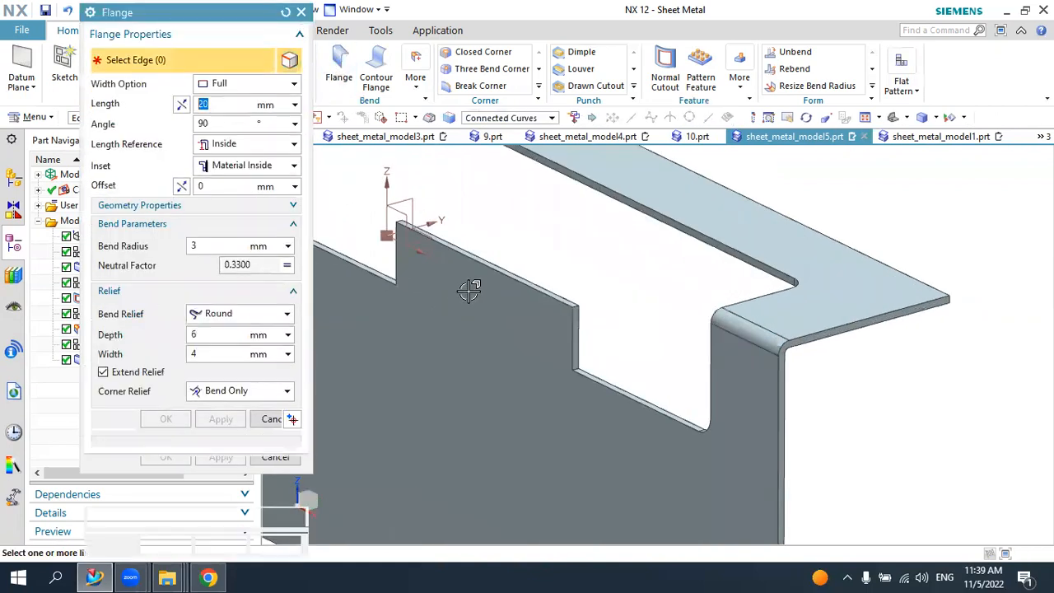
left_click(483, 271)
scroll(482, 271, "down", 3)
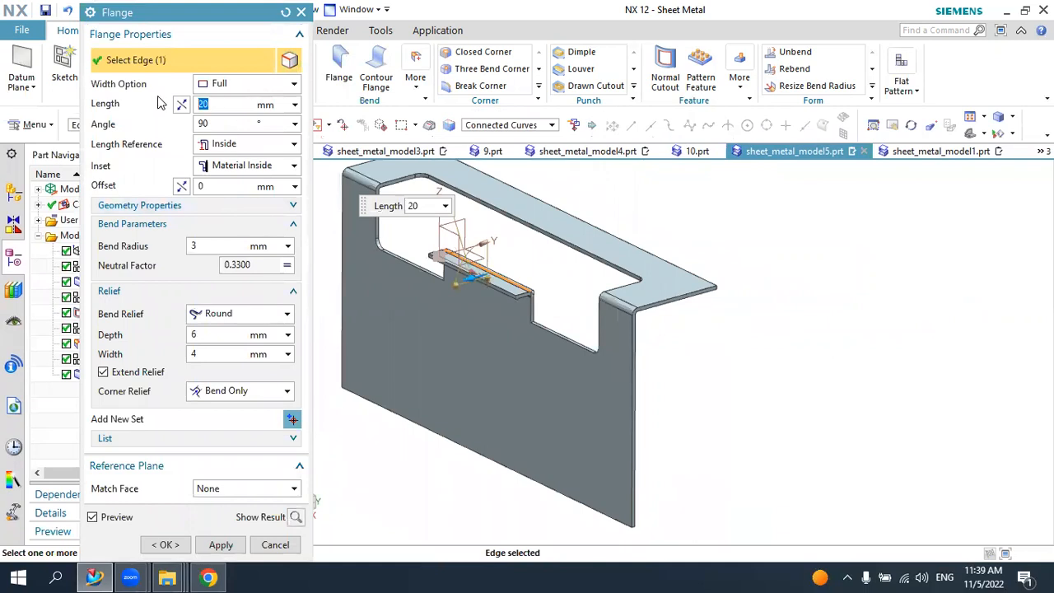
key("Return")
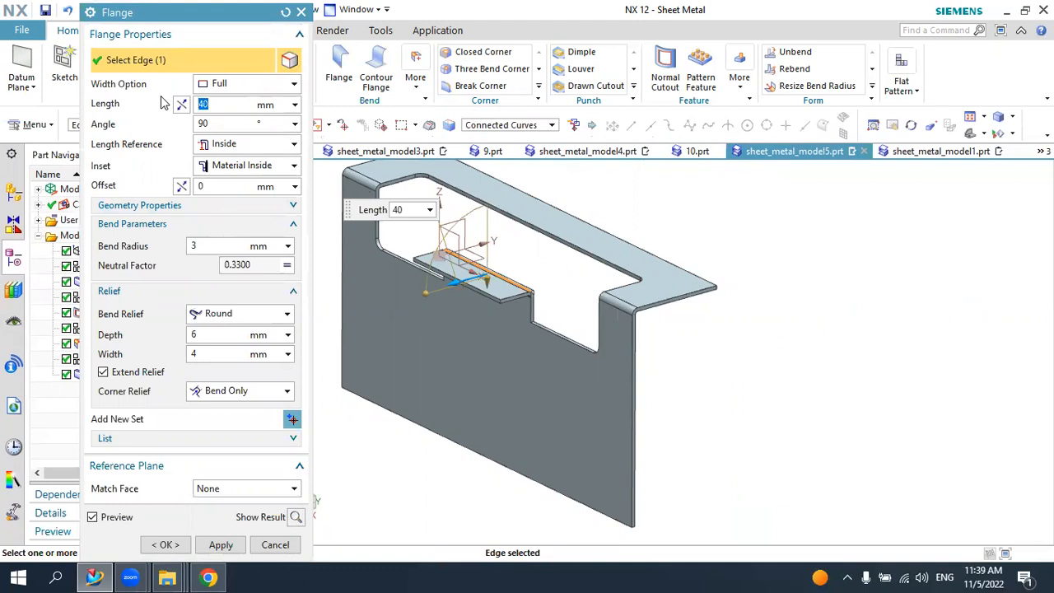
type("50")
key("Return")
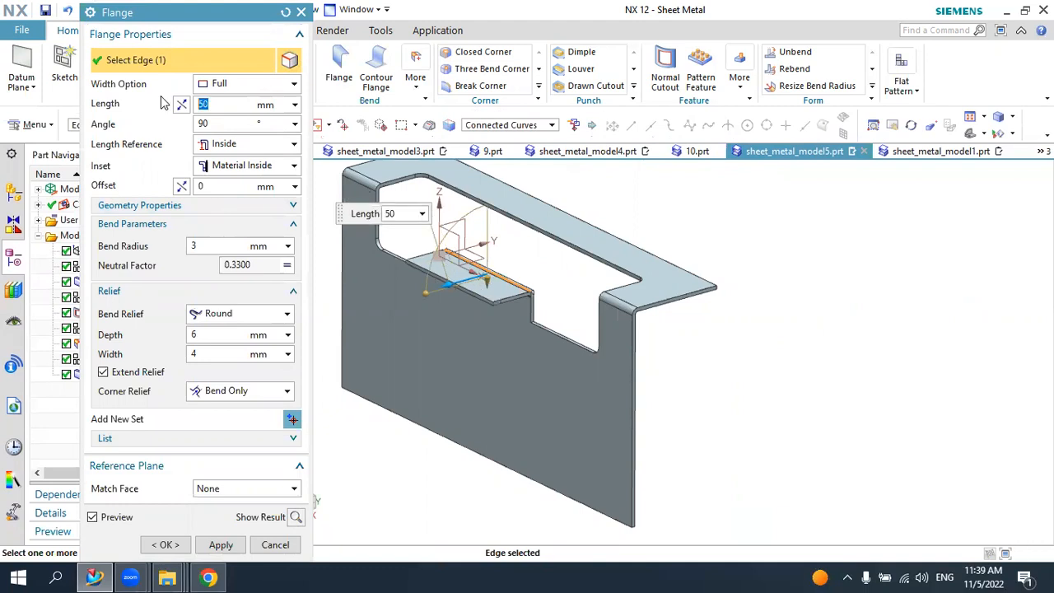
left_click(165, 544)
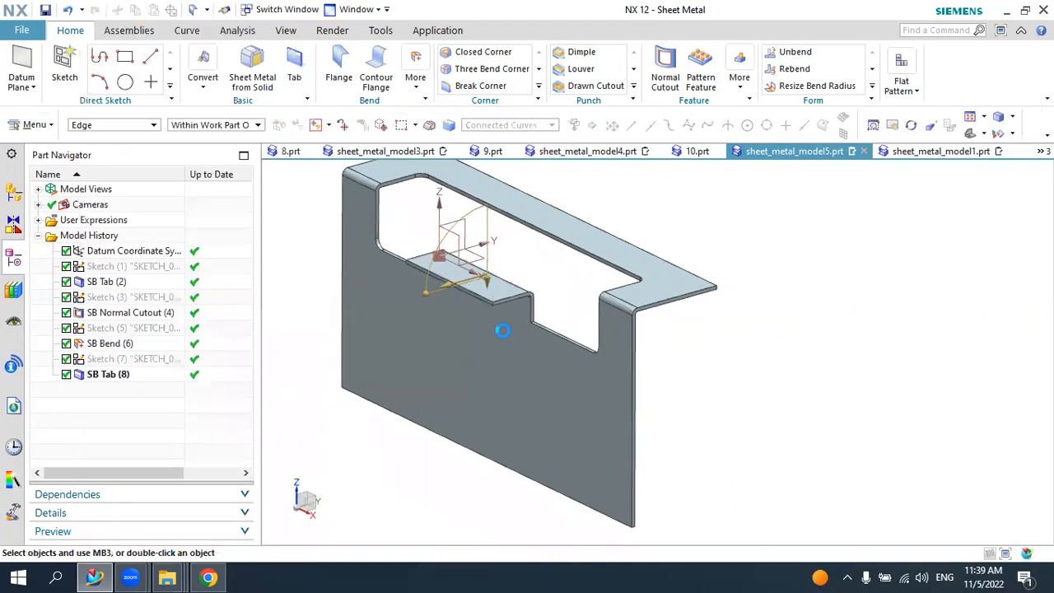
- Round the small flange's two front corners with a Break Corner blend of 10 mm radius
scroll(536, 298, "down", 2)
mouse_move(535, 299)
middle_mouse_down()
mouse_move(511, 309)
mouse_move(507, 297)
mouse_move(569, 268)
mouse_move(540, 310)
middle_mouse_up()
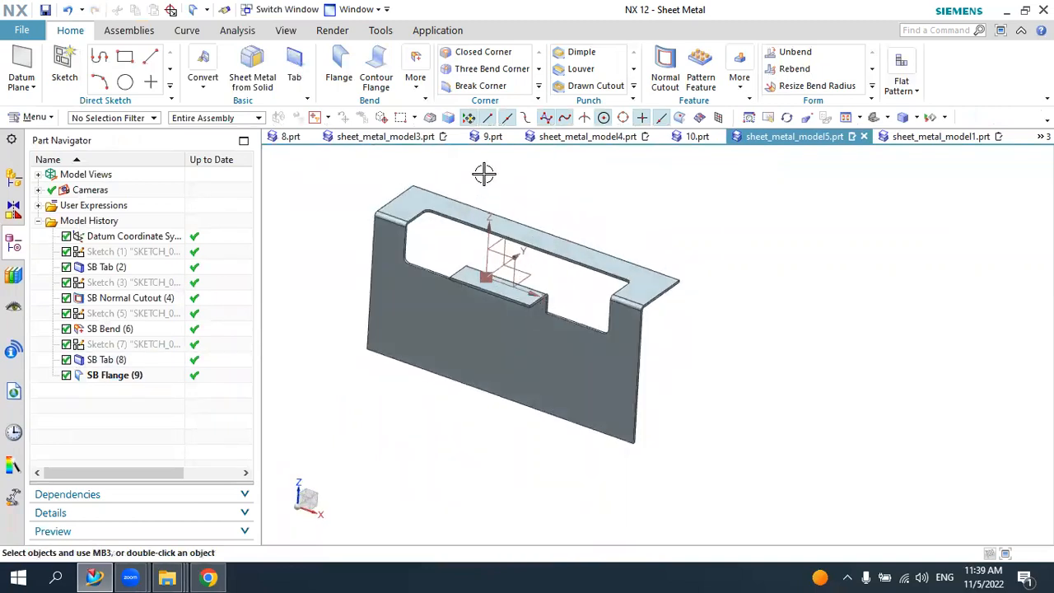
left_click(476, 91)
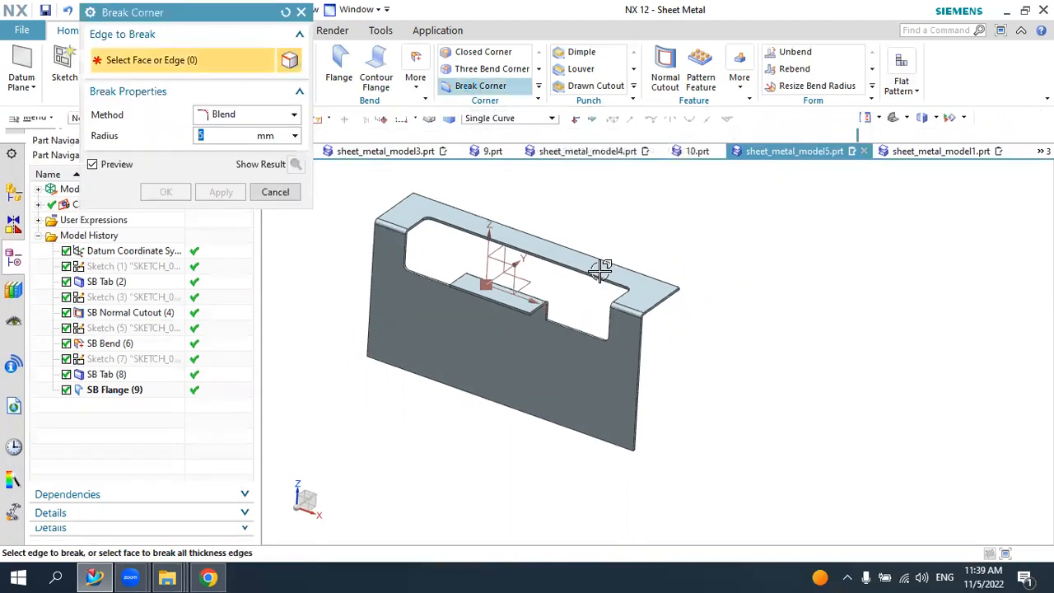
scroll(558, 297, "up", 5)
scroll(535, 271, "up", 4)
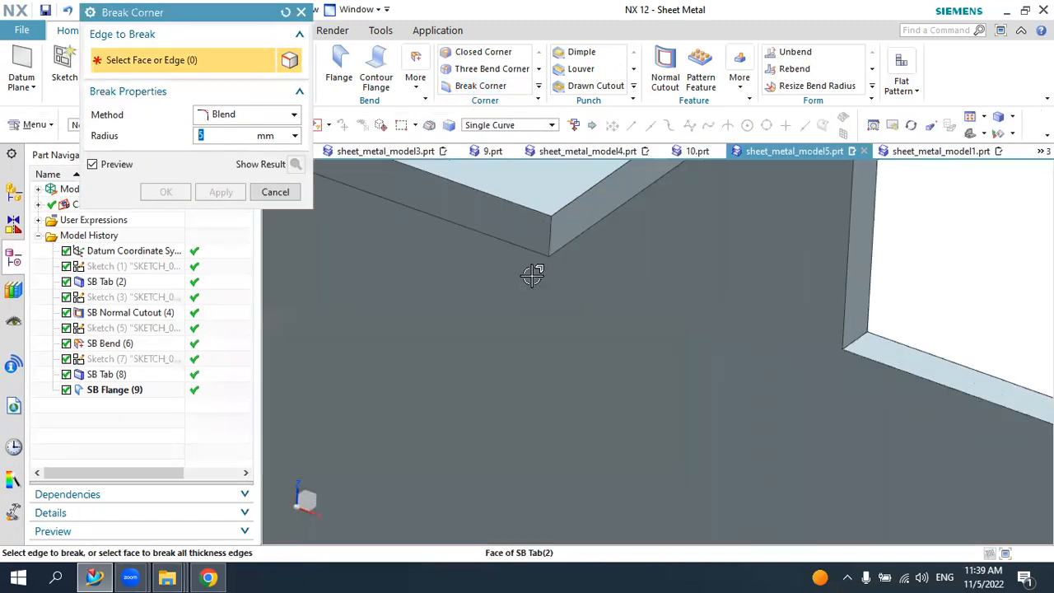
left_click(557, 221)
scroll(574, 229, "down", 4)
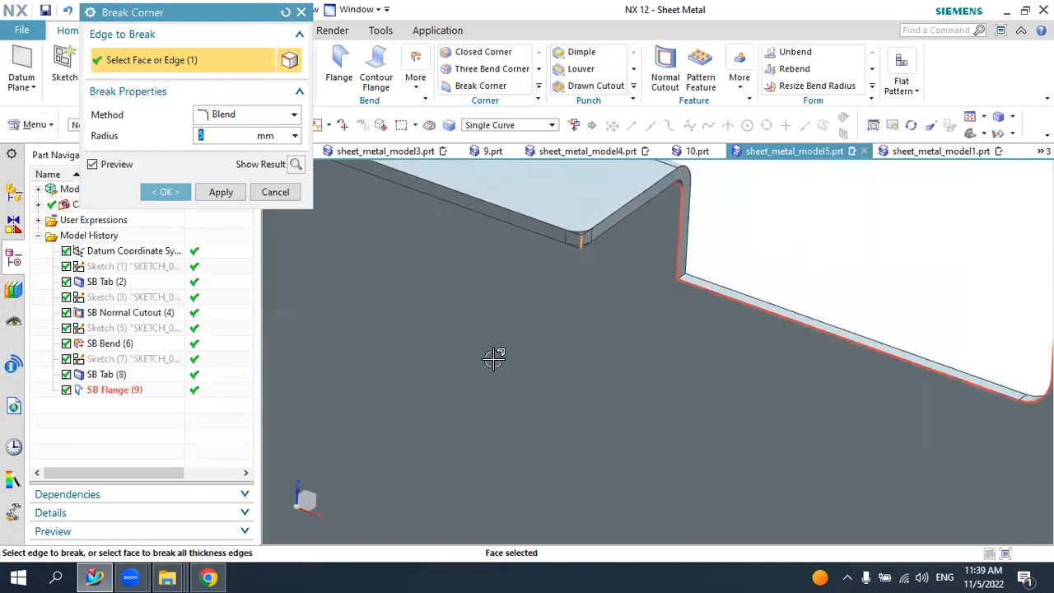
type("10")
key("Return")
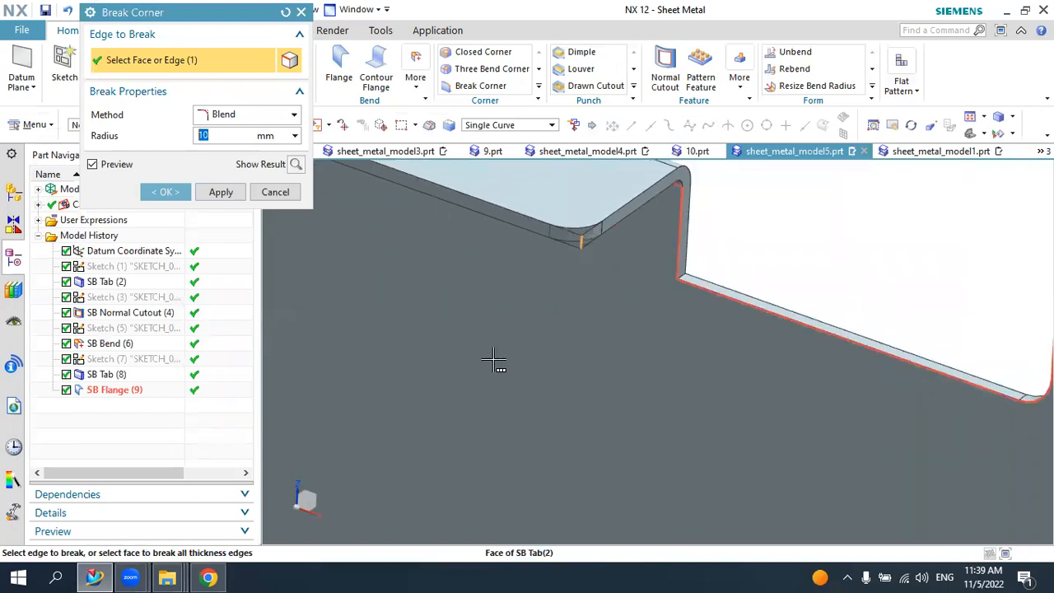
scroll(753, 196, "down", 8)
middle_click_drag(626, 285, 659, 272)
scroll(631, 247, "up", 8)
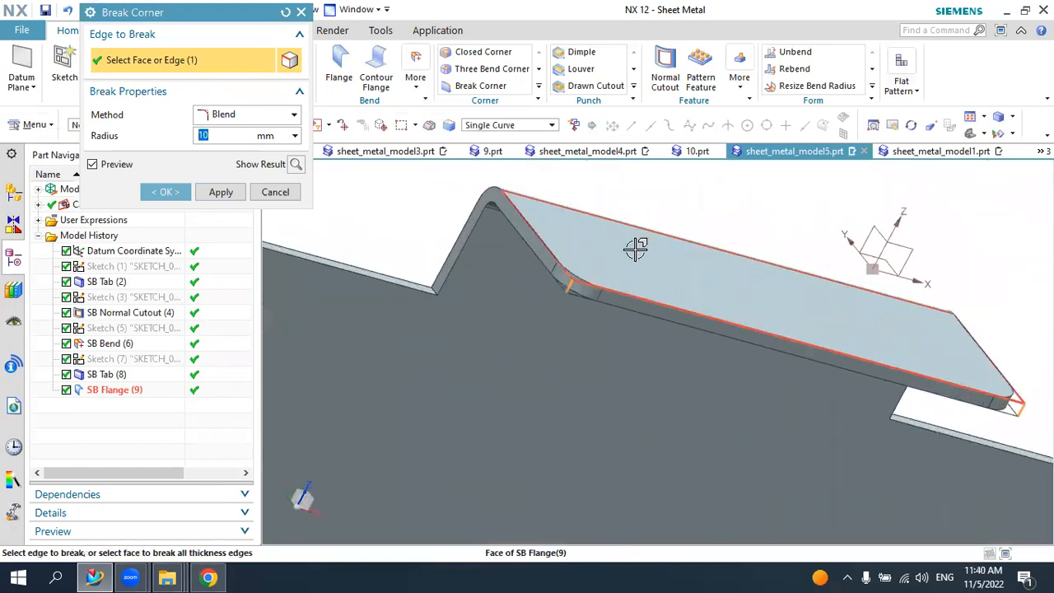
left_click(525, 290)
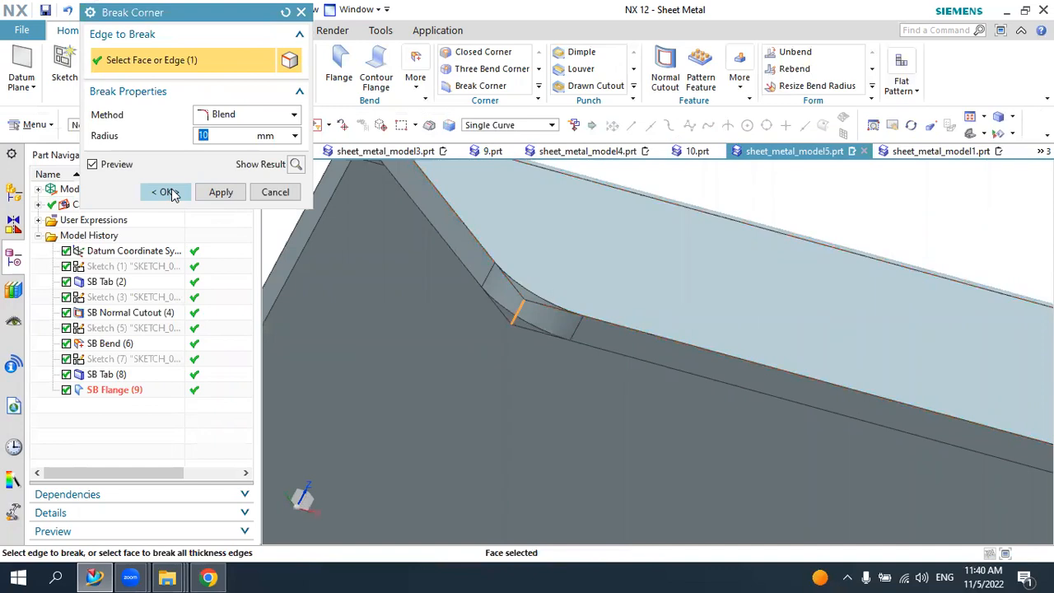
left_click(173, 193)
- Start a new sketch on the upper face of the small flange with the rounded corners
scroll(382, 246, "down", 9)
middle_click_drag(455, 327, 384, 308)
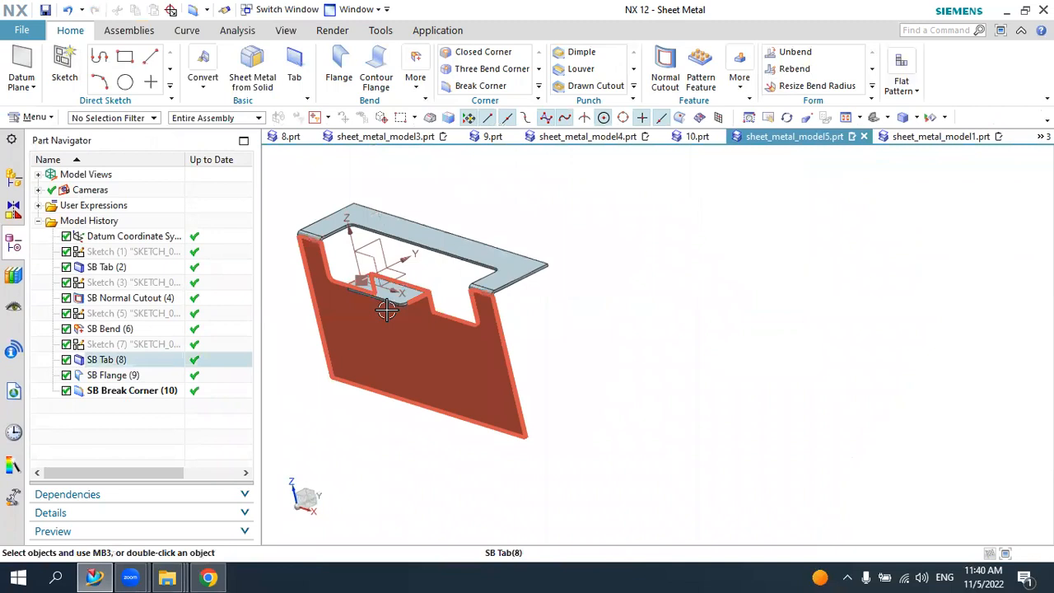
left_click(64, 62)
scroll(375, 278, "up", 5)
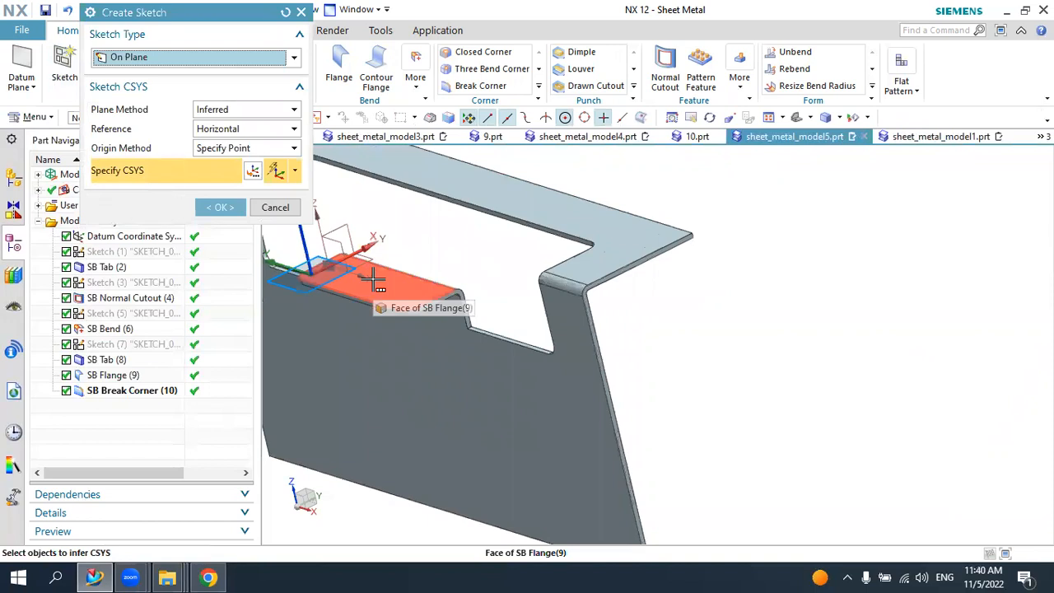
left_click(367, 278)
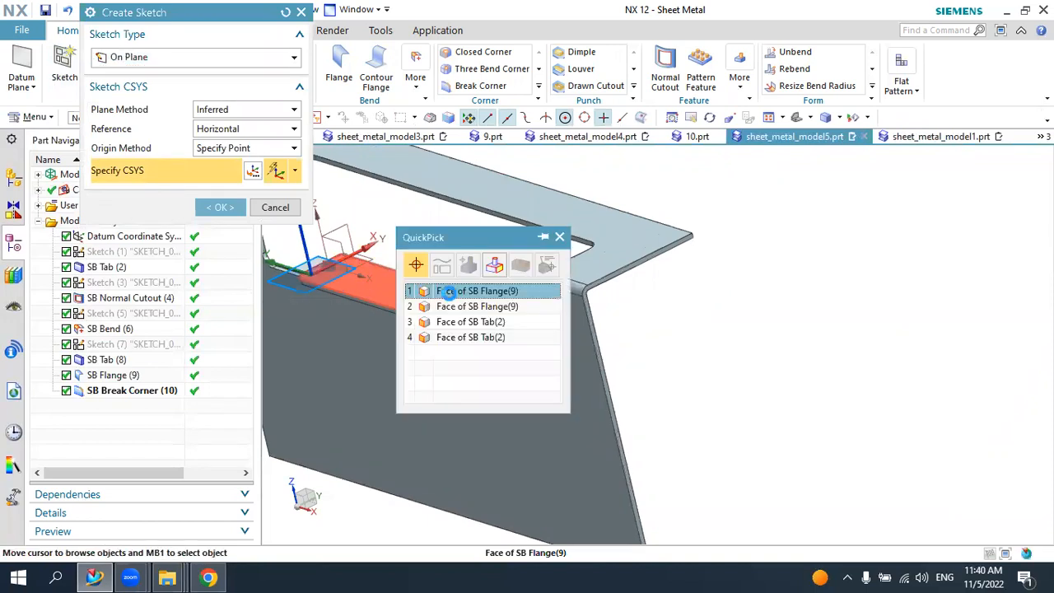
left_click(426, 287)
left_click(221, 207)
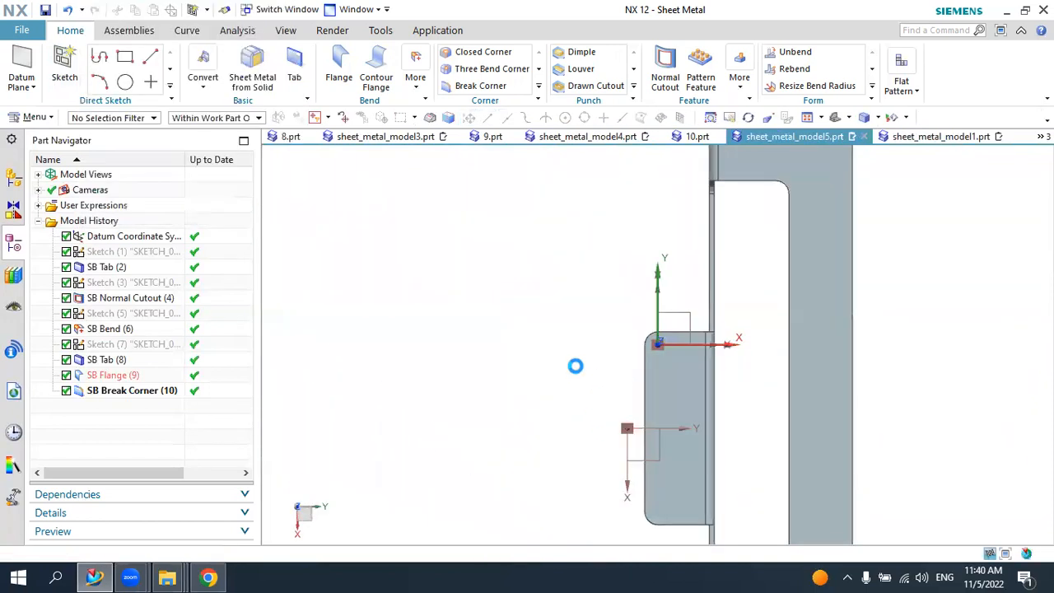
- Draw a circle with a diameter of 20 mm at mid-length of the small flange
scroll(600, 371, "down", 2)
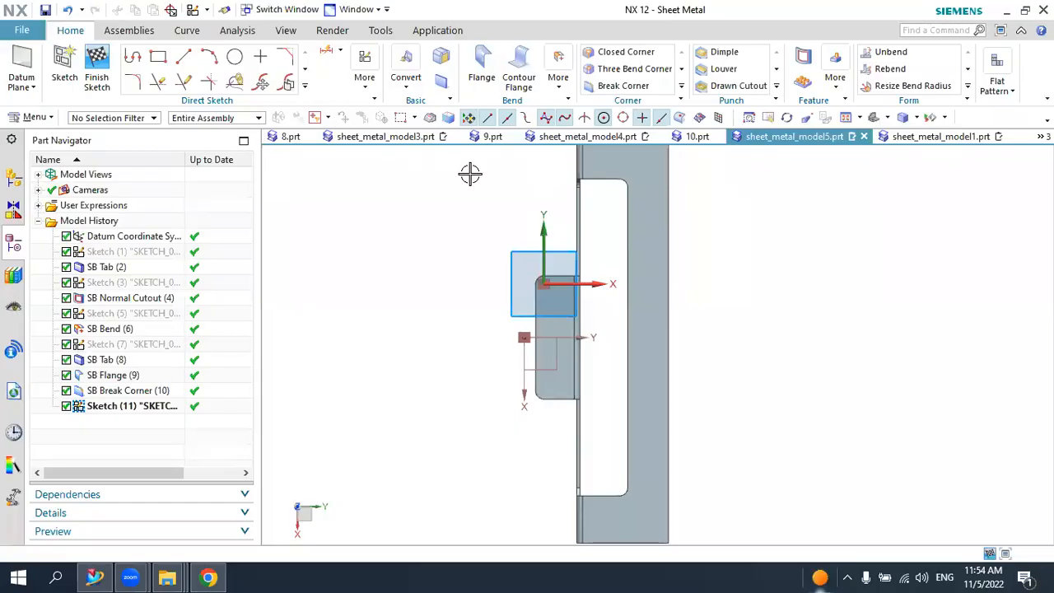
left_click(237, 68)
scroll(584, 324, "up", 2)
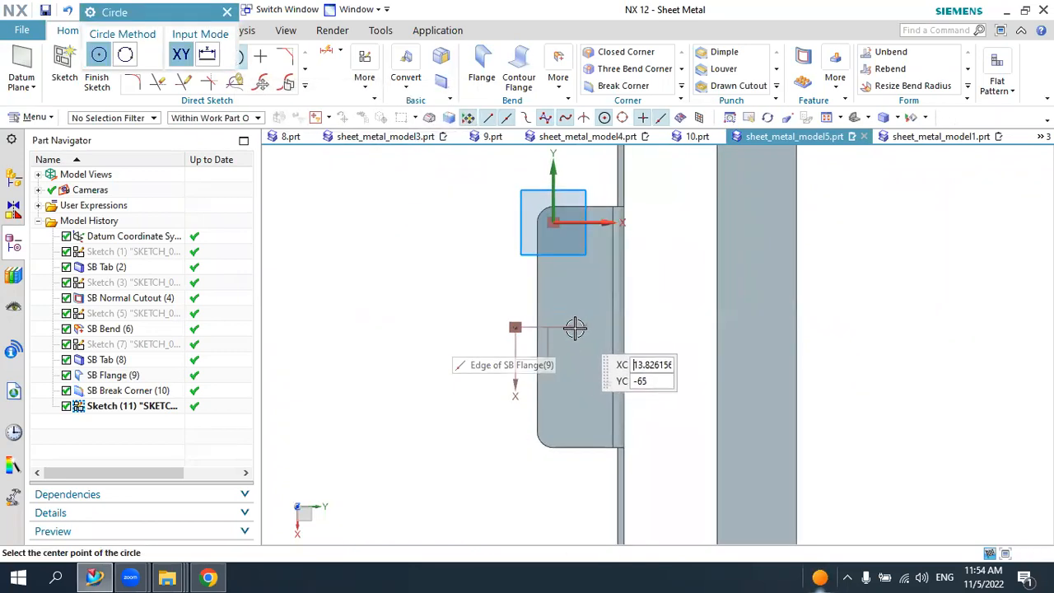
left_click(574, 327)
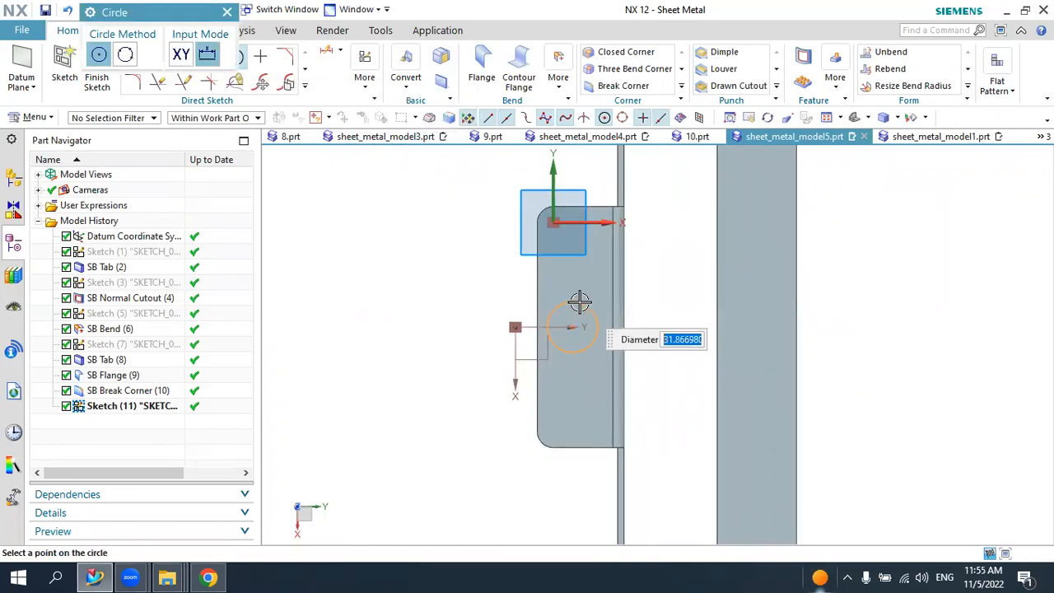
type("20")
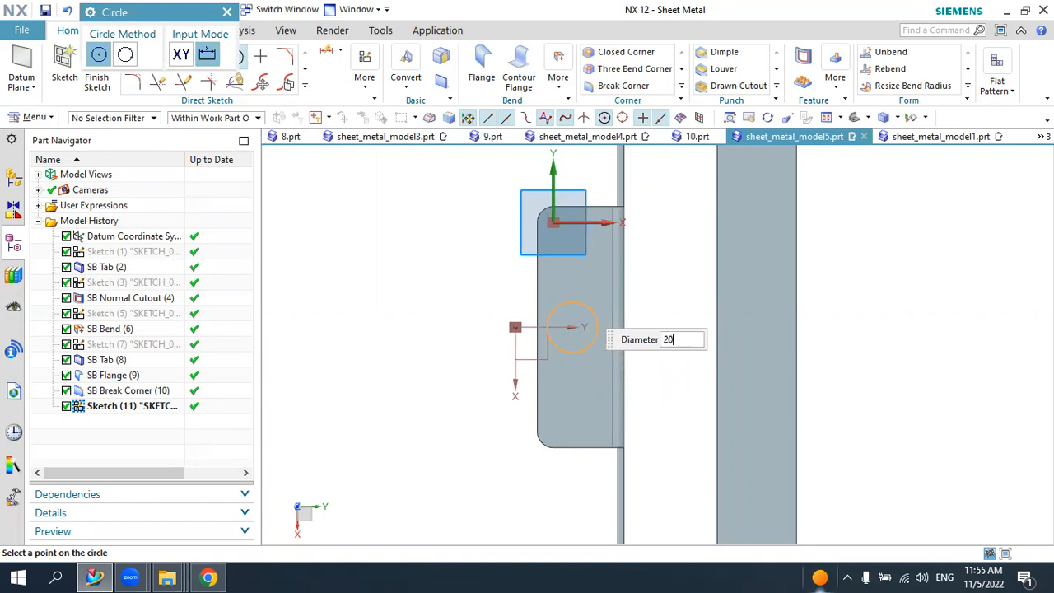
key("Return")
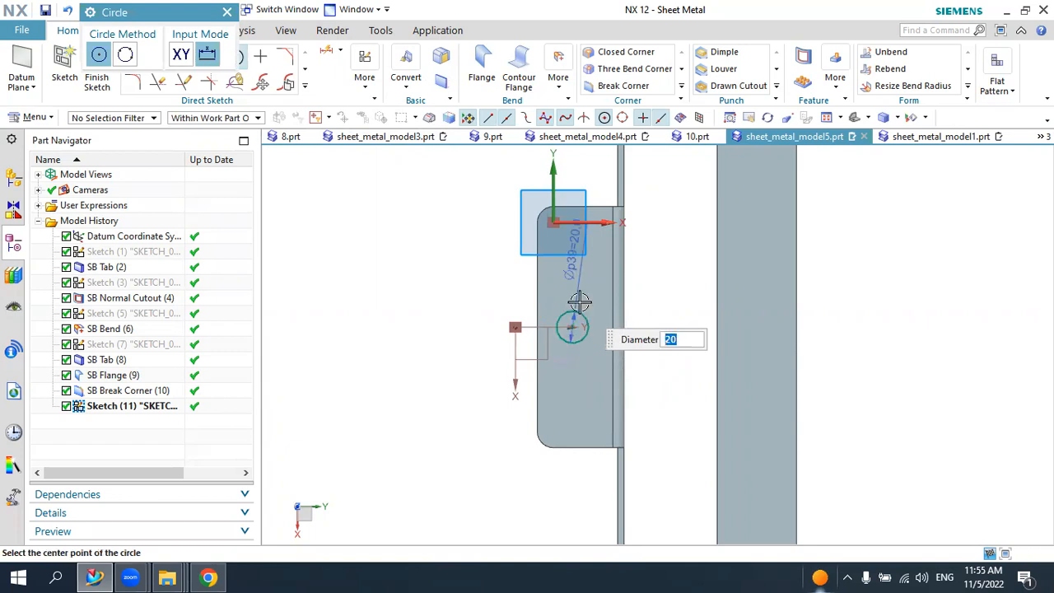
key("Escape")
- Move the circle's diameter dimension clear of the part and set the diameter to 30 mm
left_click_drag(572, 247, 357, 286)
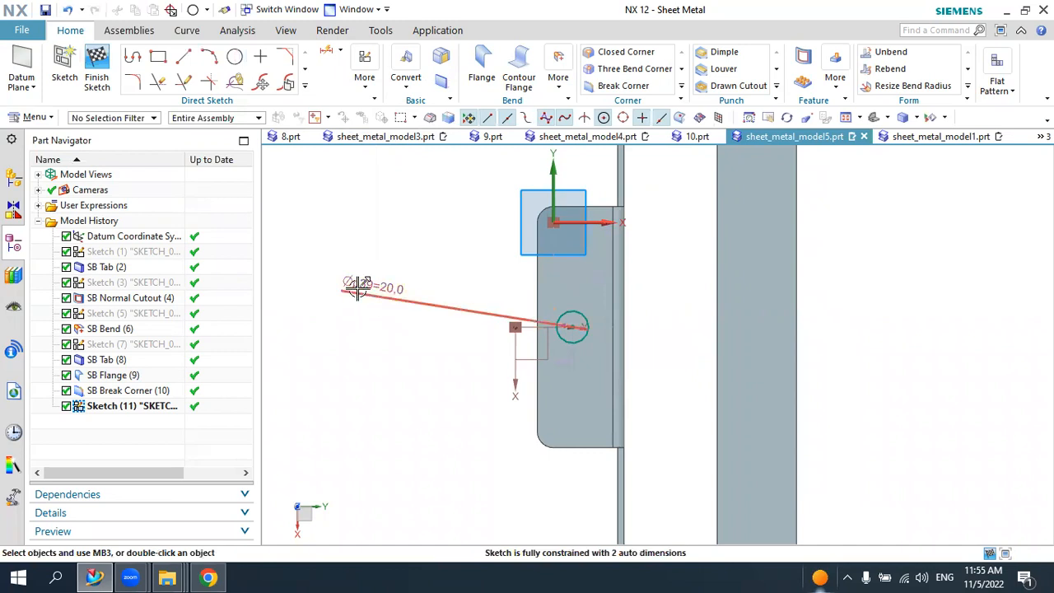
double_click(358, 286)
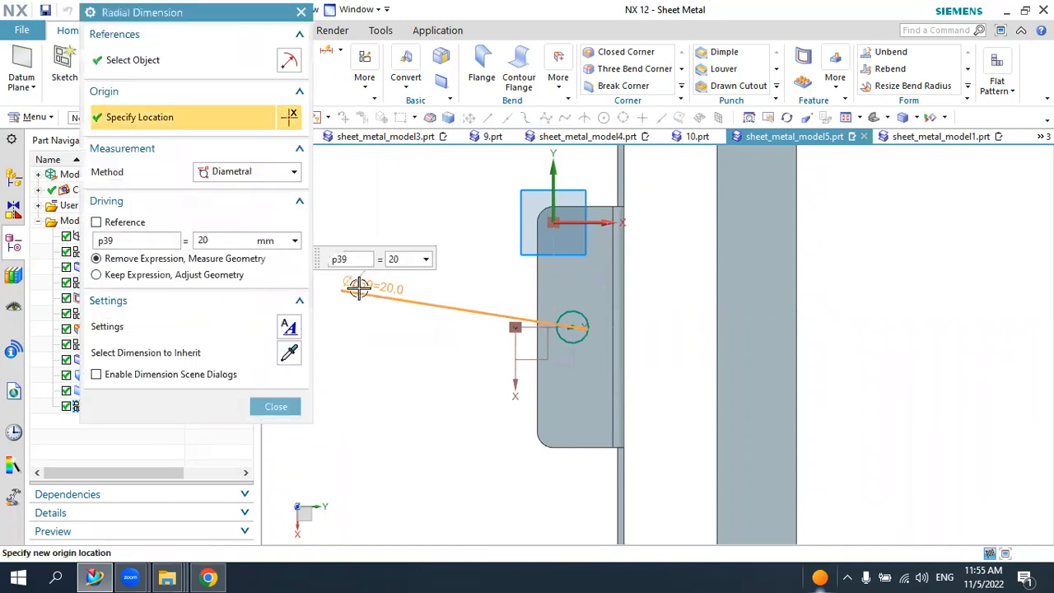
key("Escape")
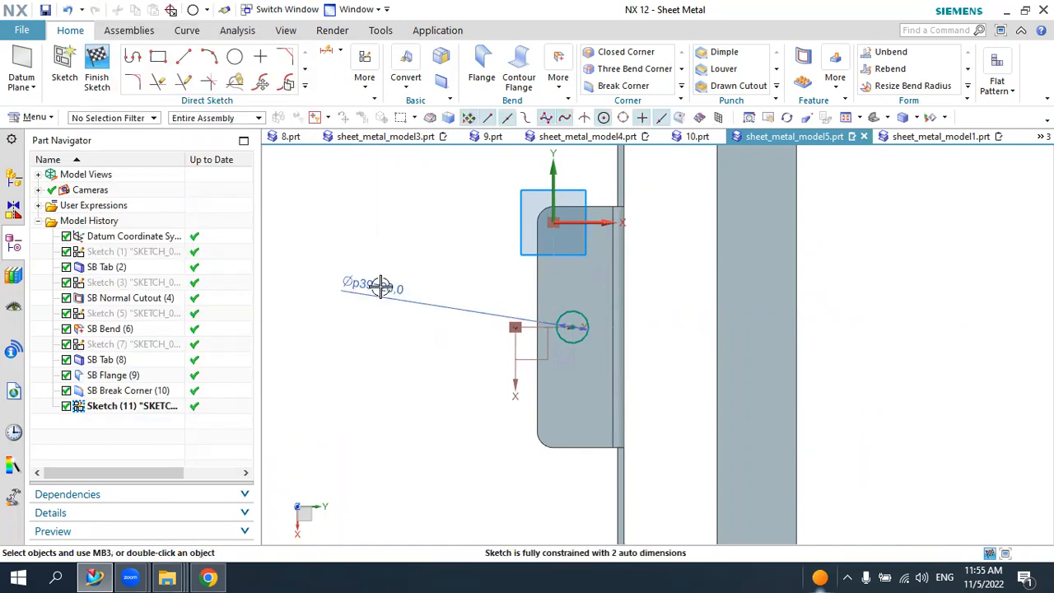
double_click(352, 284)
key("Return")
key("Escape")
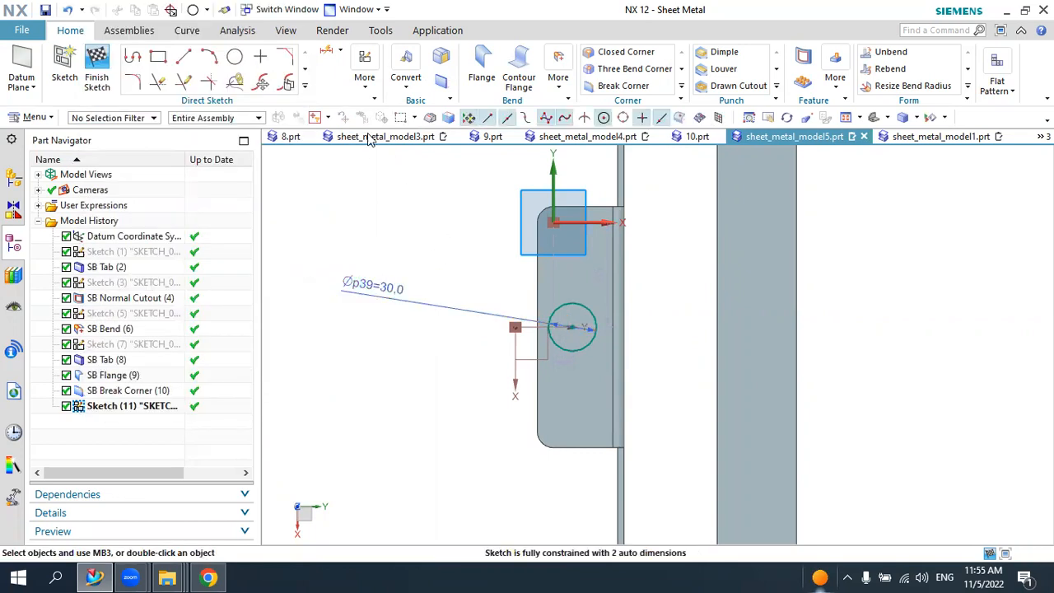
- Constrain the circle's centre to the midpoint of the flange's long outer edge with a Midpoint geometric constraint
left_click(362, 81)
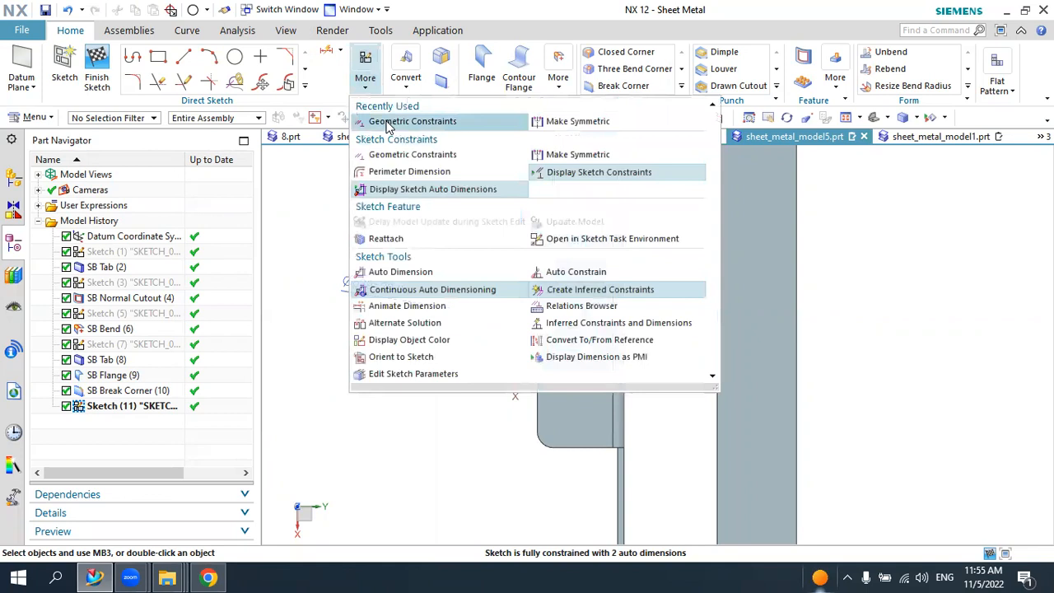
left_click(391, 125)
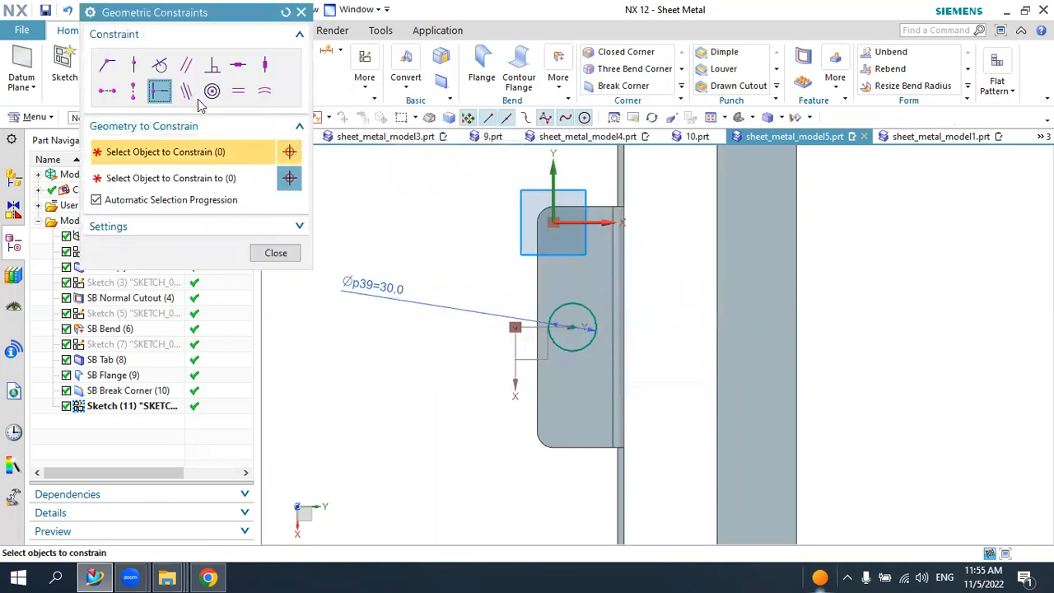
left_click(571, 327)
left_click(537, 272)
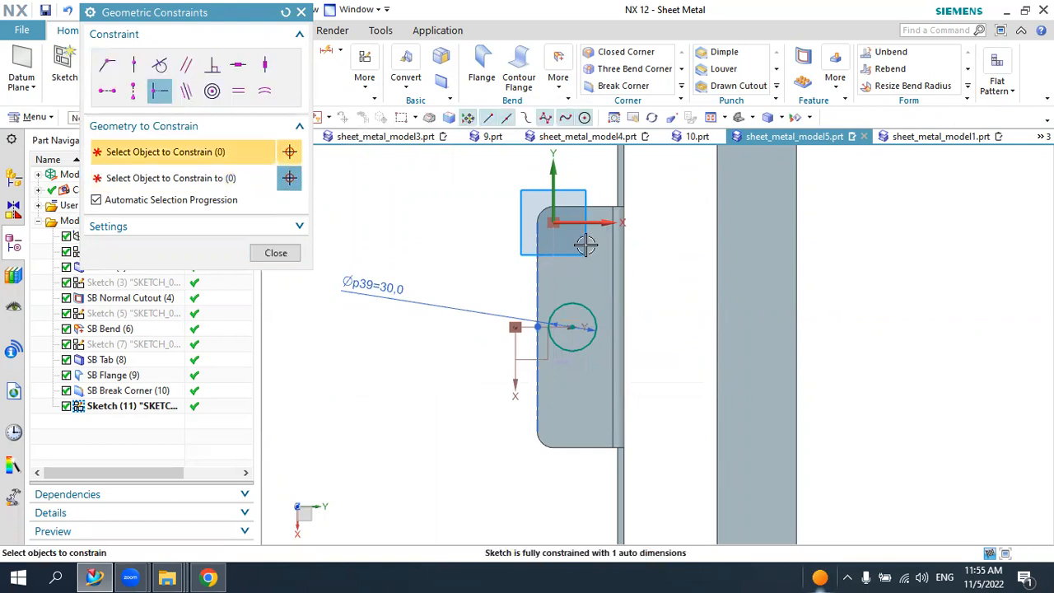
- Try to constrain the circle's centre to the midpoint of the flange's short edge as well
left_click(572, 326)
left_click(586, 206)
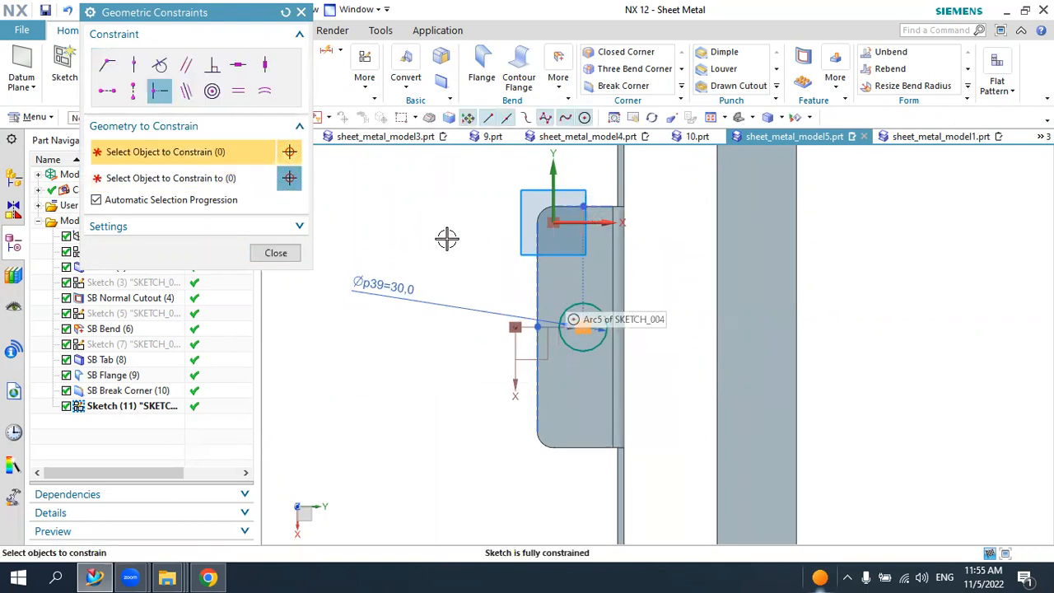
key("ctrl+z")
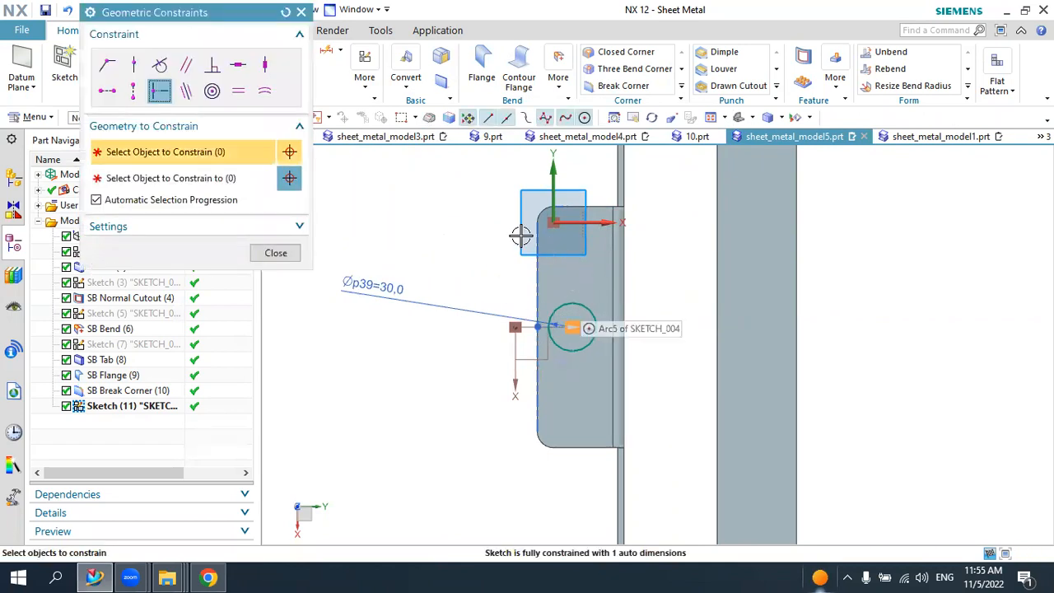
- Finish the circle sketch and cut it through the small flange with a Normal Cutout, using the Thickness method and a 520 mm depth
key("Escape")
left_click(99, 69)
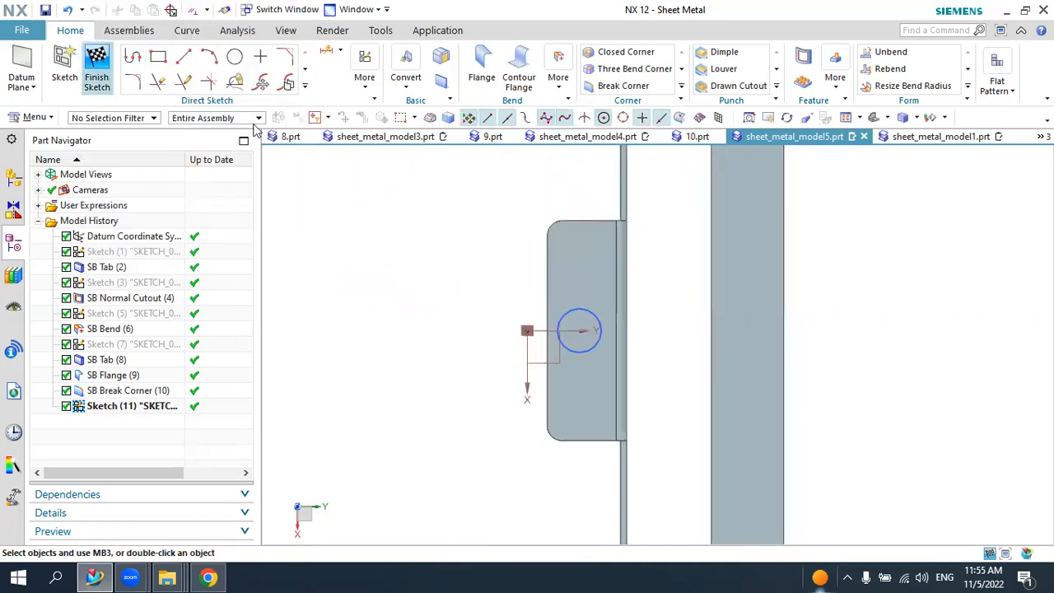
scroll(649, 367, "down", 4)
middle_click_drag(603, 357, 651, 342)
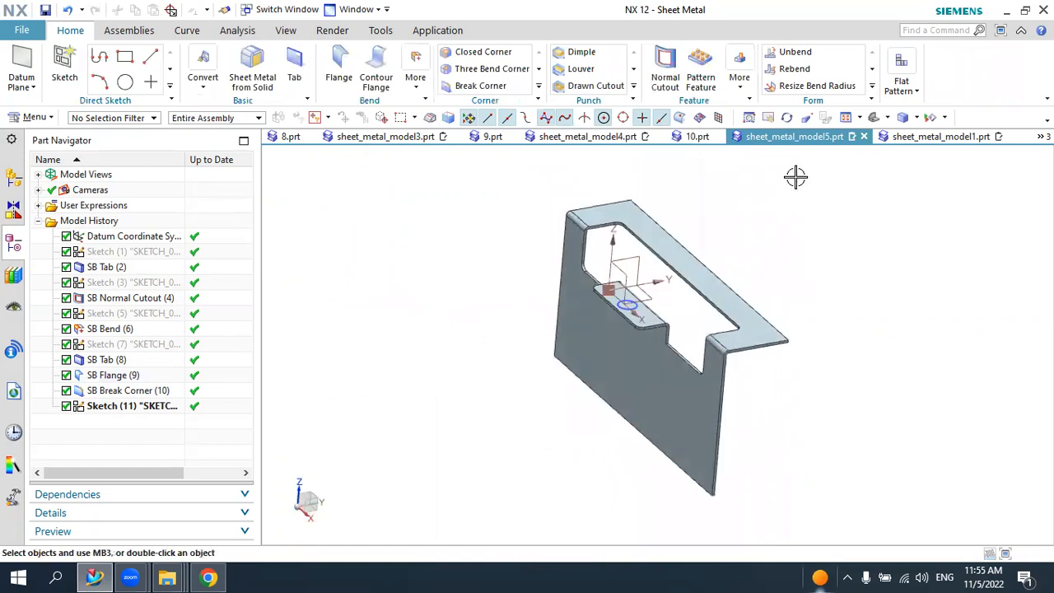
left_click(665, 74)
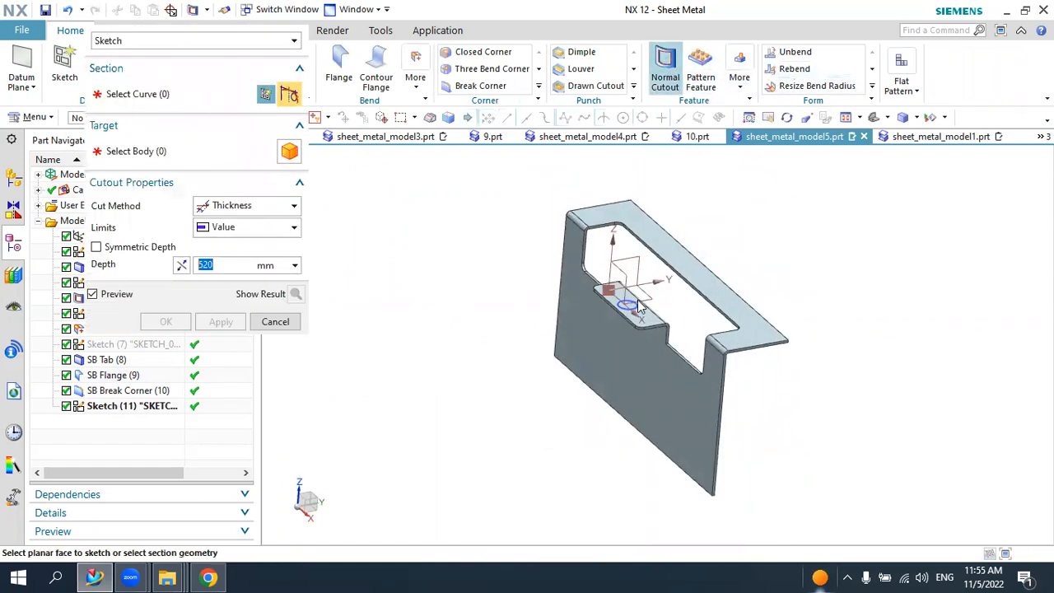
scroll(628, 303, "up", 2)
scroll(629, 303, "up", 2)
left_click(618, 311)
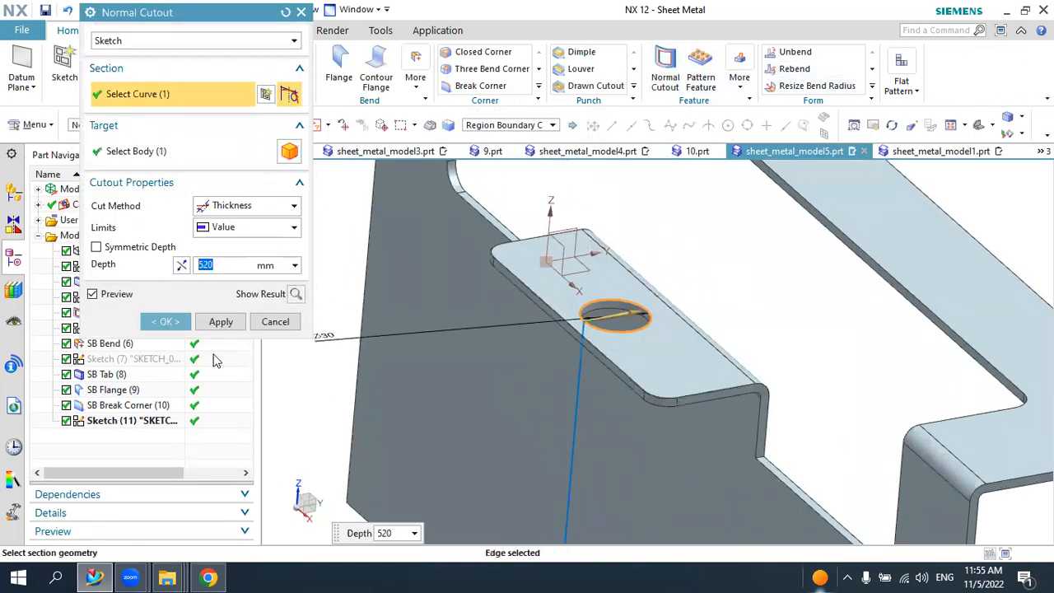
left_click(173, 326)
- Add a full-width 90° flange 20 mm long along the main plate's bottom edge, with the inset at Material Inside
scroll(370, 285, "down", 3)
middle_click_drag(370, 285, 442, 368)
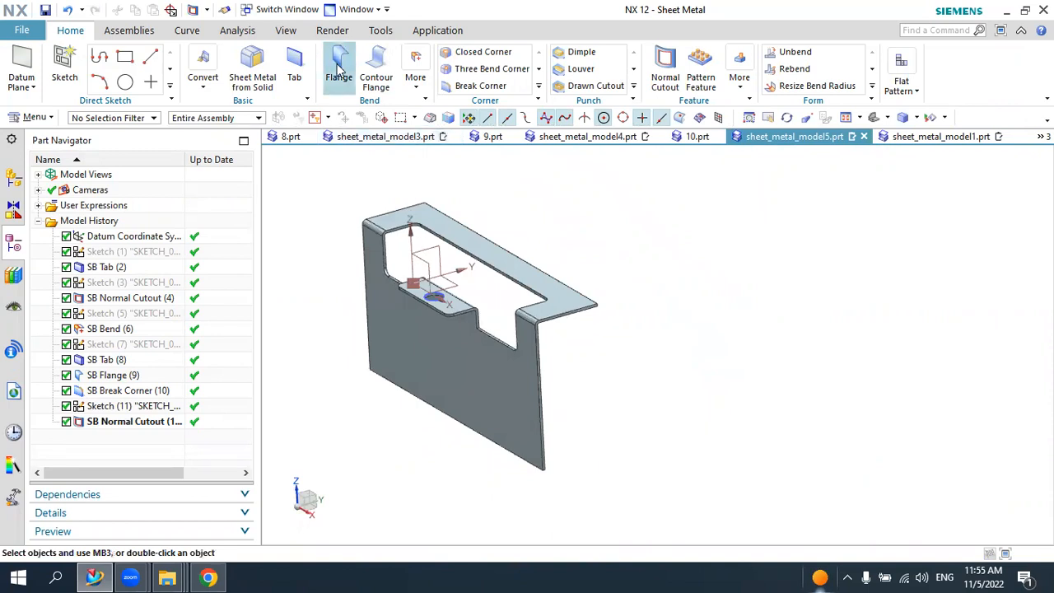
left_click(352, 85)
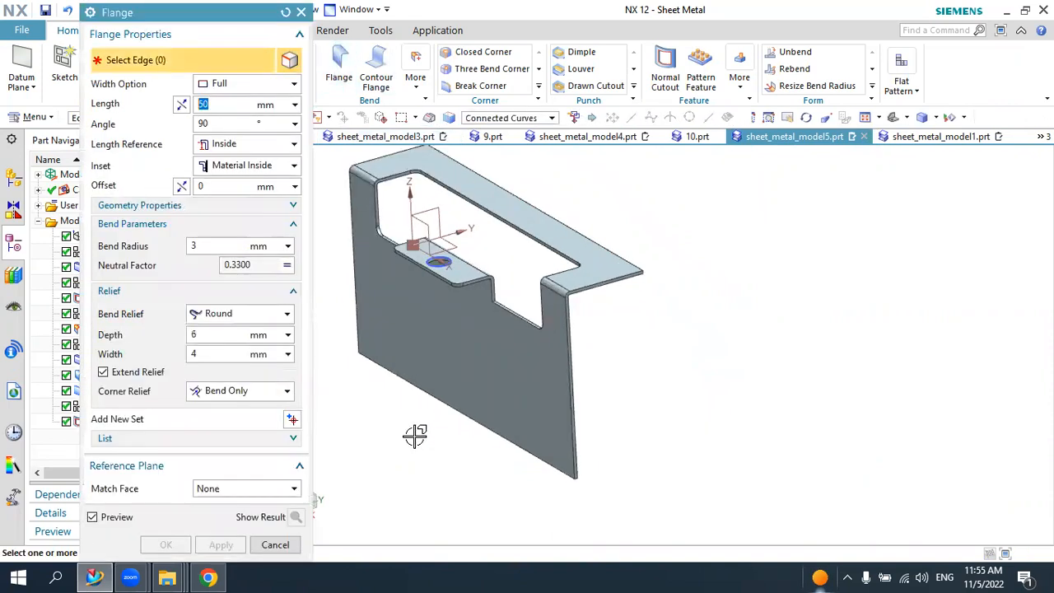
scroll(420, 433, "up", 2)
left_click(470, 395)
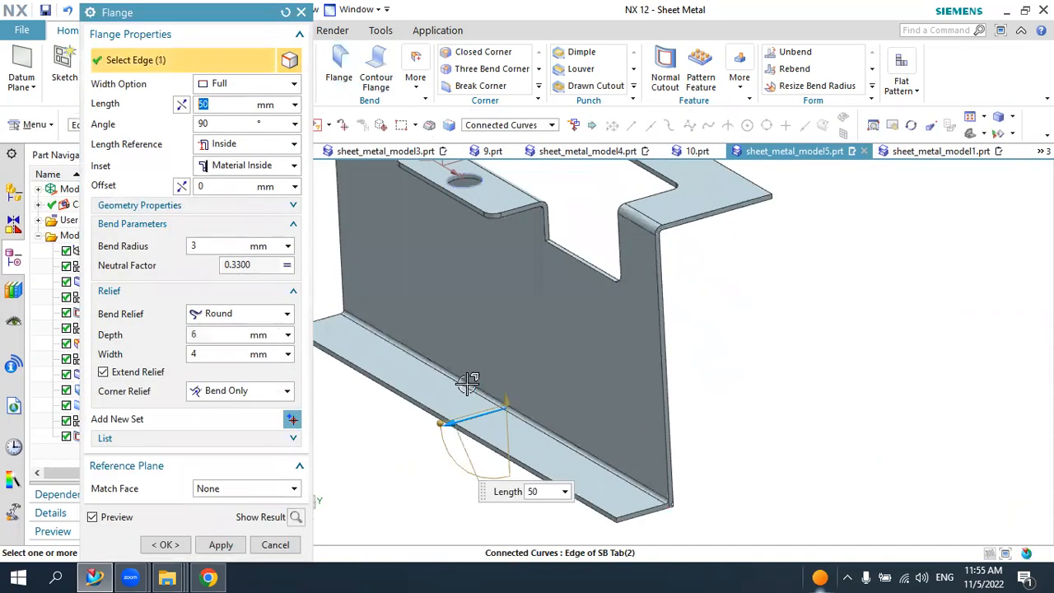
scroll(470, 396, "down", 2)
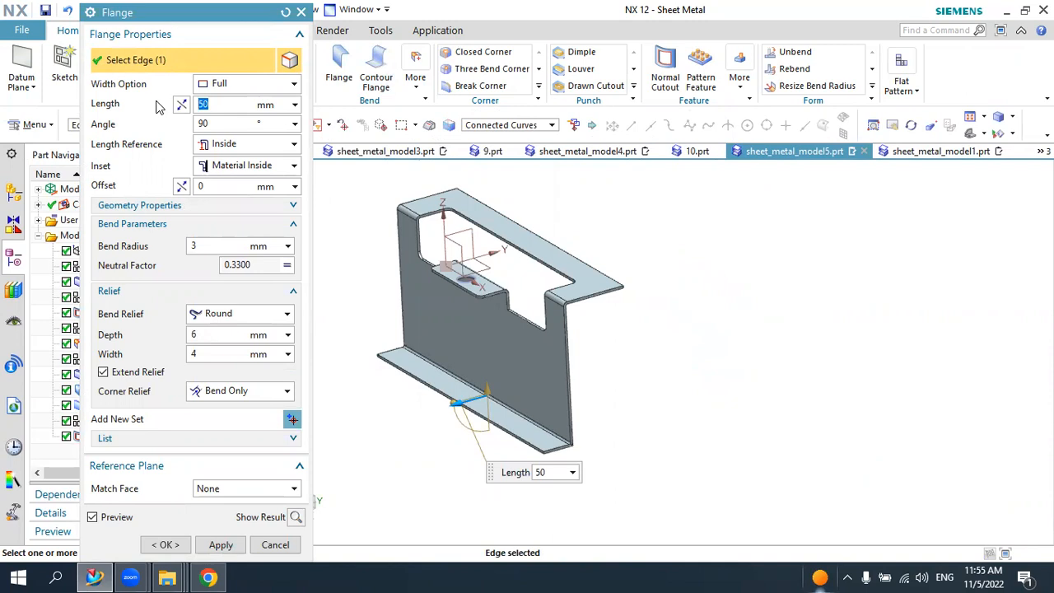
type("20")
key("Return")
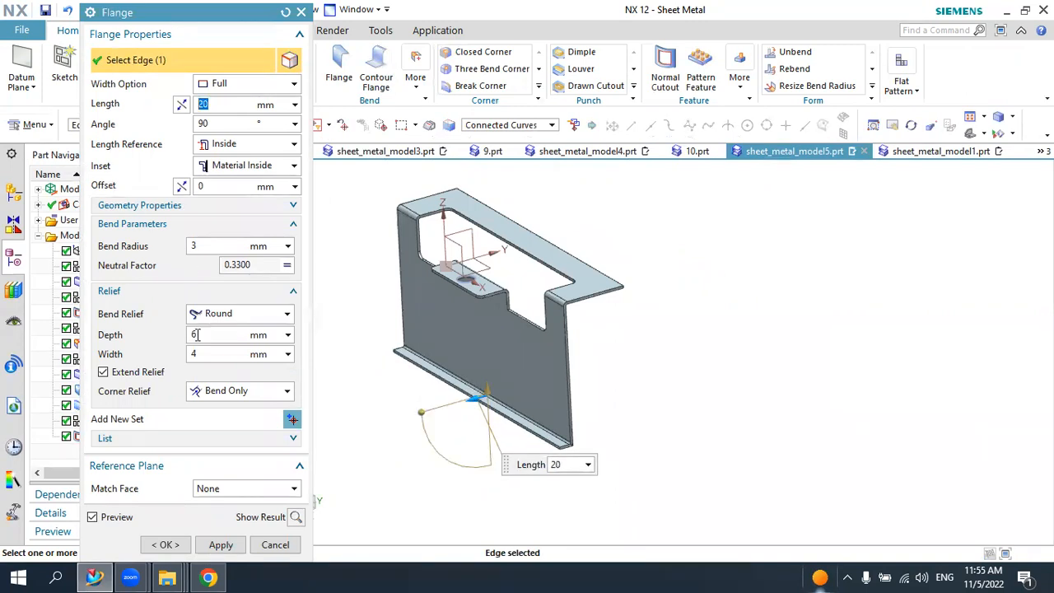
left_click(161, 543)
mouse_move(447, 377)
middle_mouse_down()
mouse_move(432, 376)
mouse_move(459, 382)
middle_mouse_up()
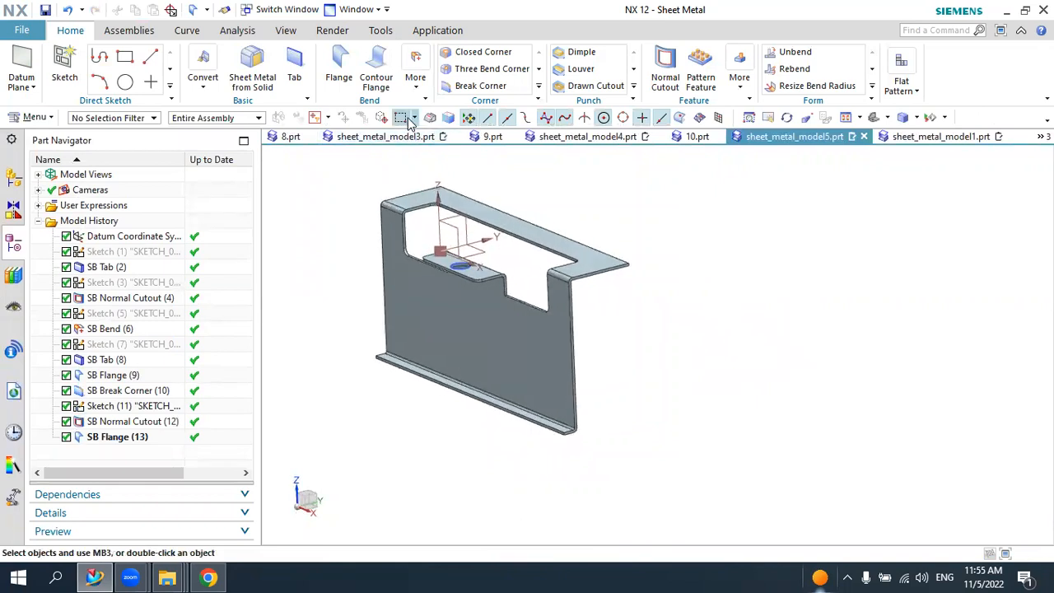
- Start a Hem Flange of the Open type on the outer long edge of the bottom flange
left_click(421, 89)
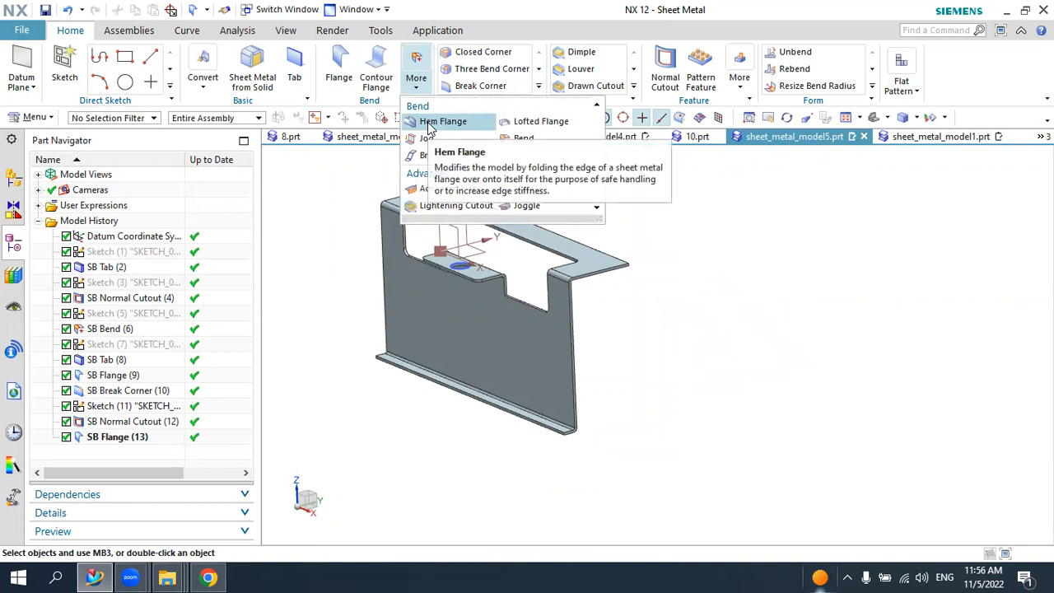
left_click(436, 122)
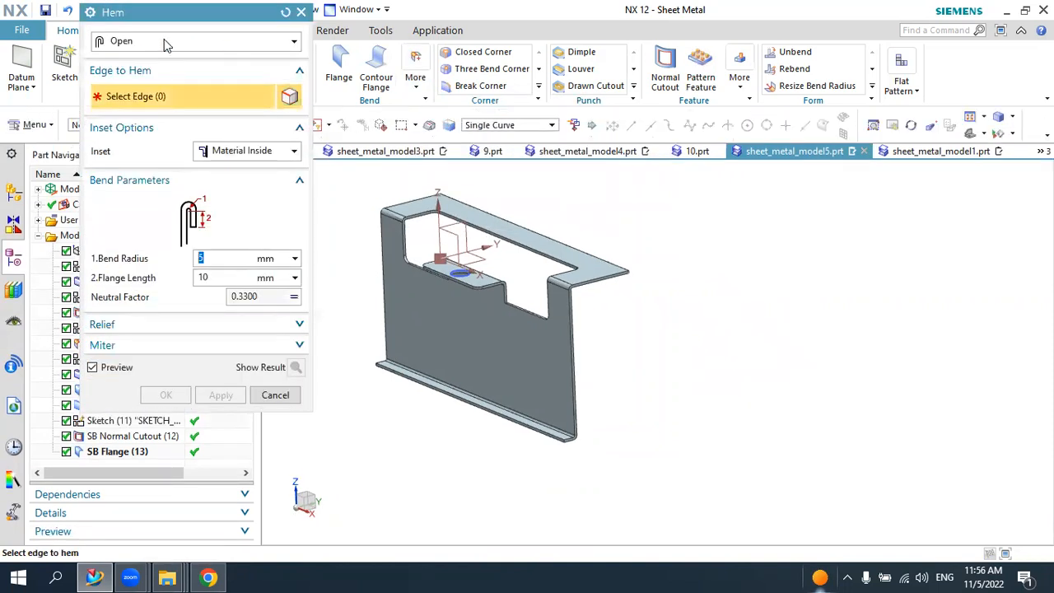
left_click(164, 43)
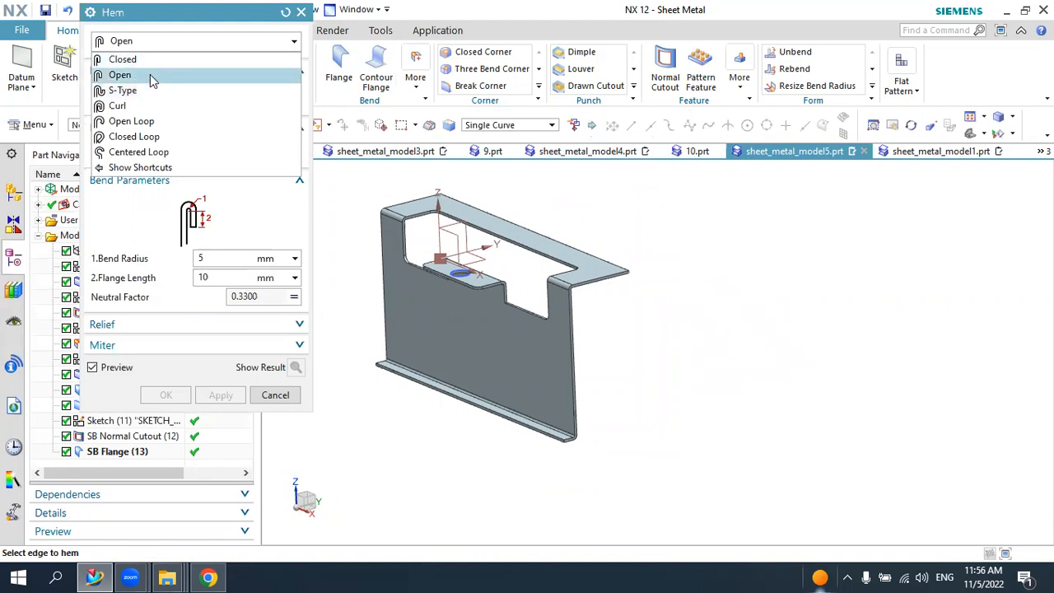
left_click(150, 74)
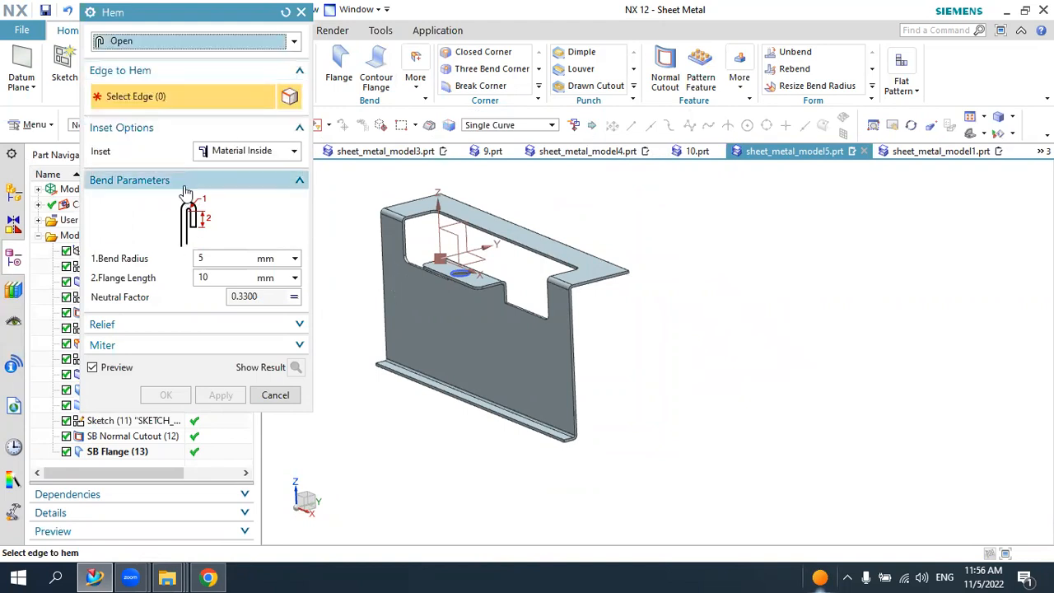
scroll(404, 371, "up", 5)
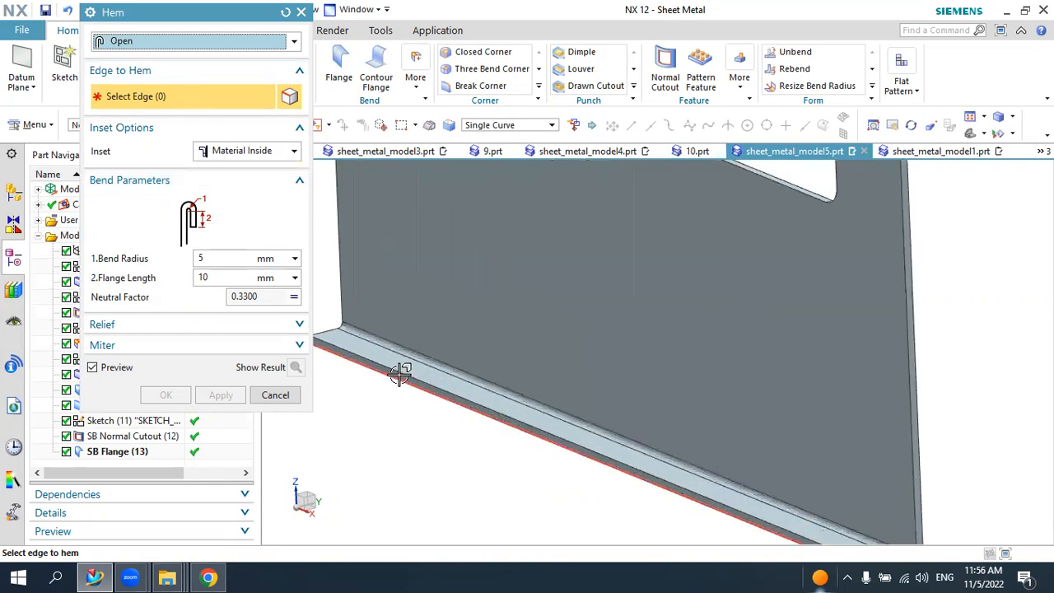
left_click(402, 371)
scroll(412, 341, "down", 5)
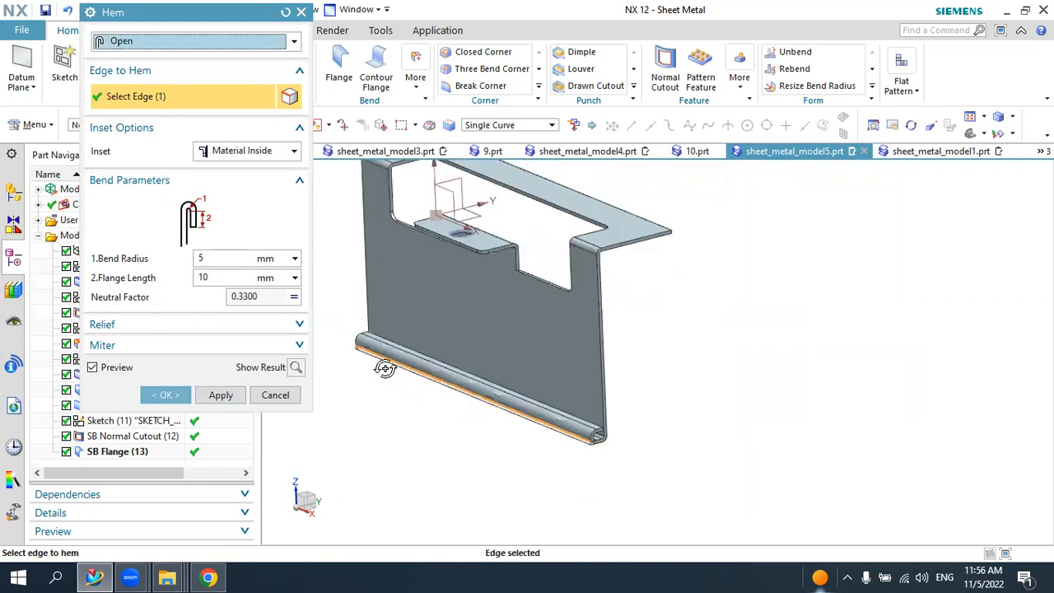
middle_click_drag(382, 364, 377, 363)
scroll(539, 418, "up", 6)
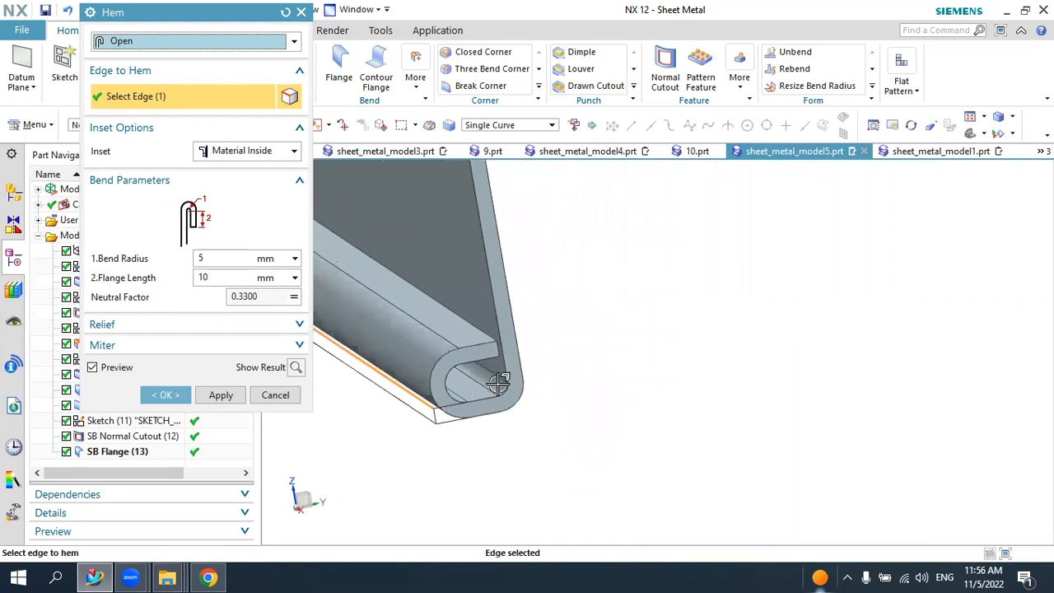
- Set the hem's flange length to 7 mm and its bend radius to 3 mm
left_click(223, 259)
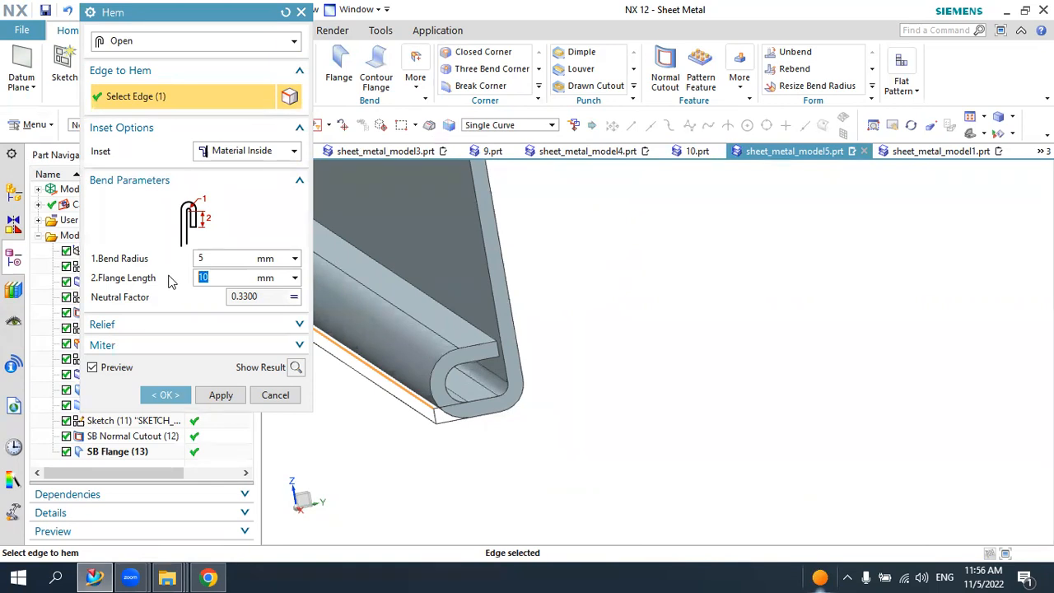
type("5")
key("Return")
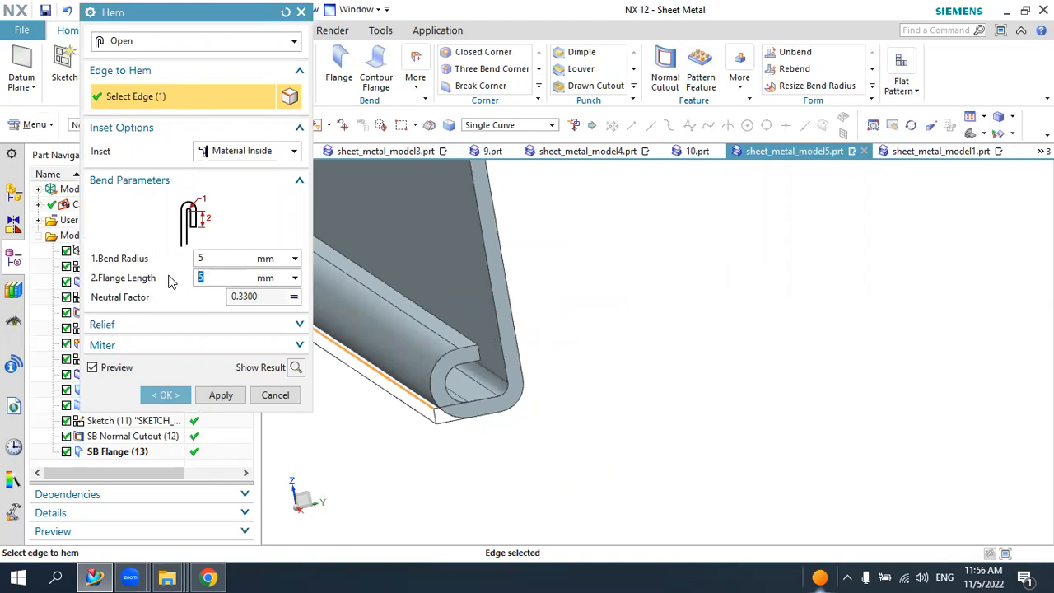
type("7")
key("Return")
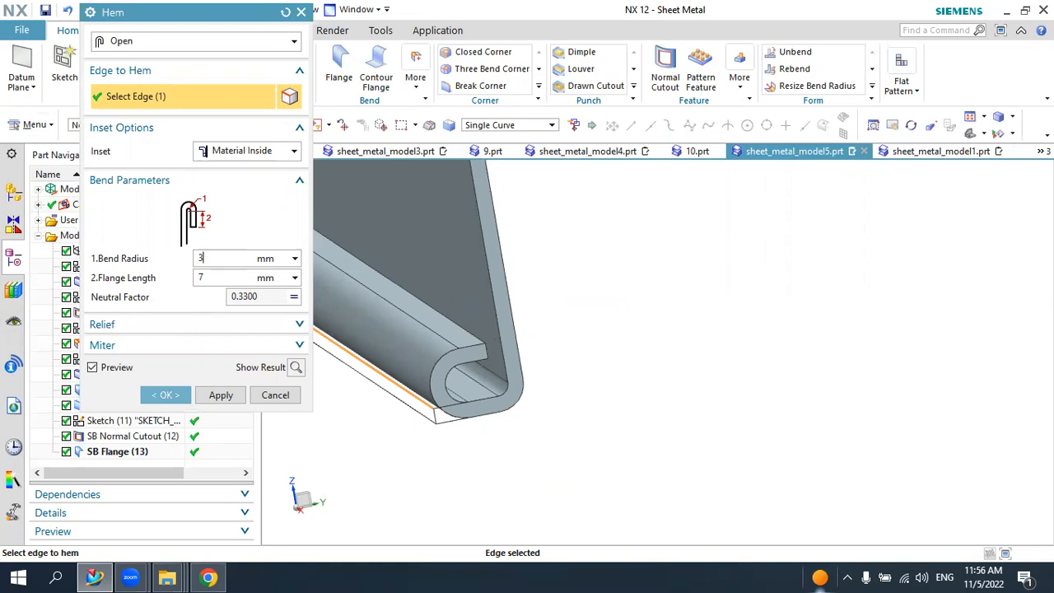
middle_click_drag(754, 249, 626, 266)
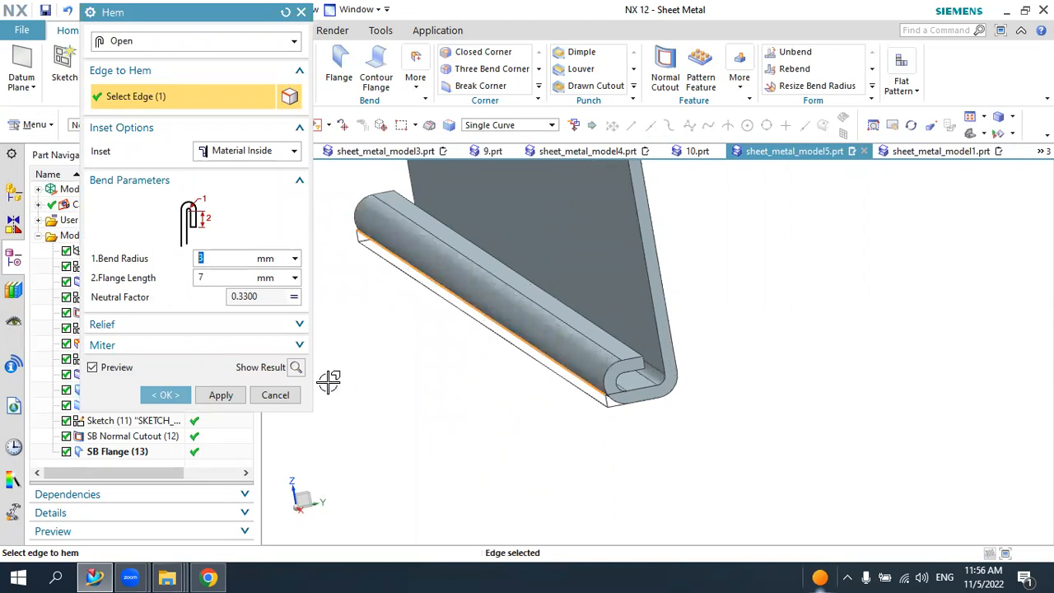
- Try the Closed, S-Type and Curl hem types on the selected edge, and return to Open
left_click(153, 43)
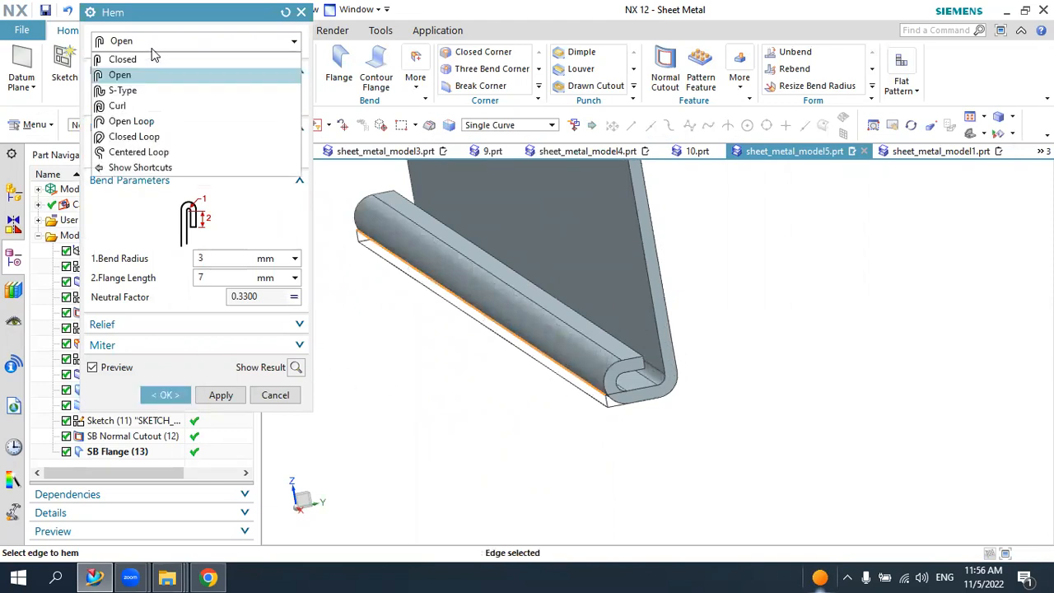
left_click(136, 61)
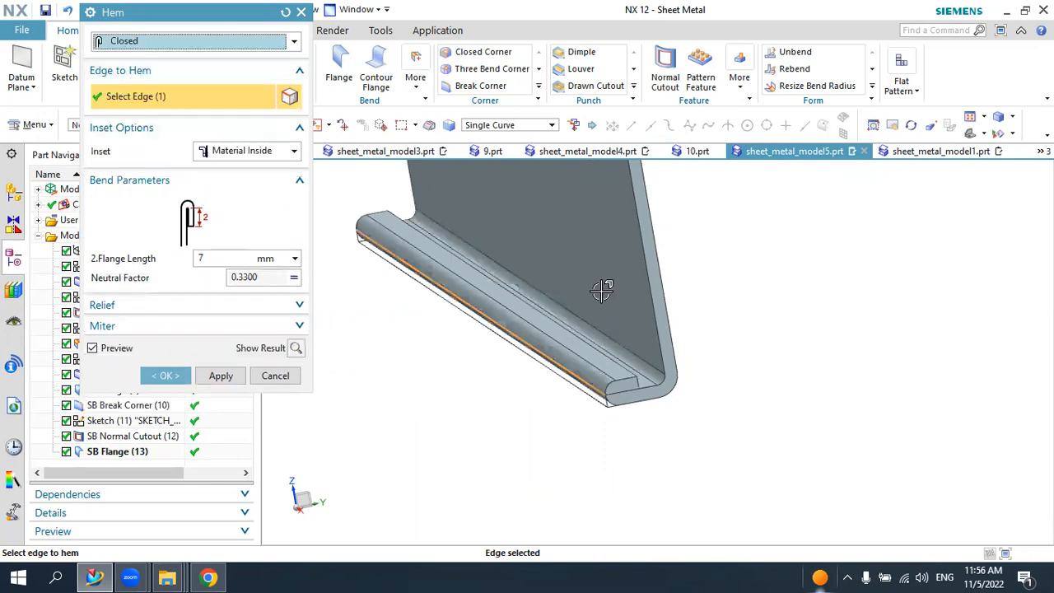
left_click(205, 45)
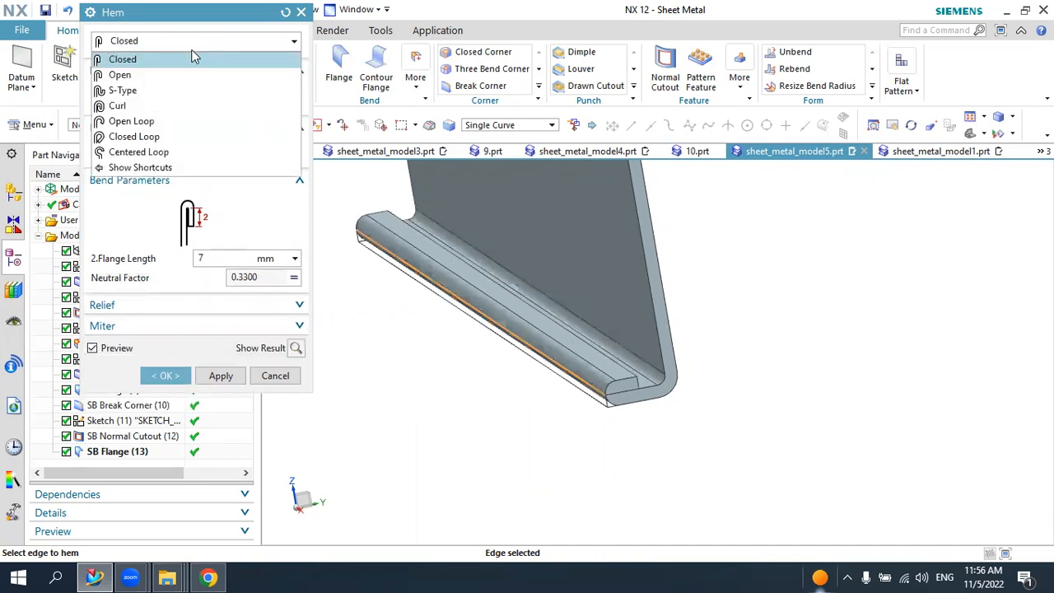
left_click(169, 89)
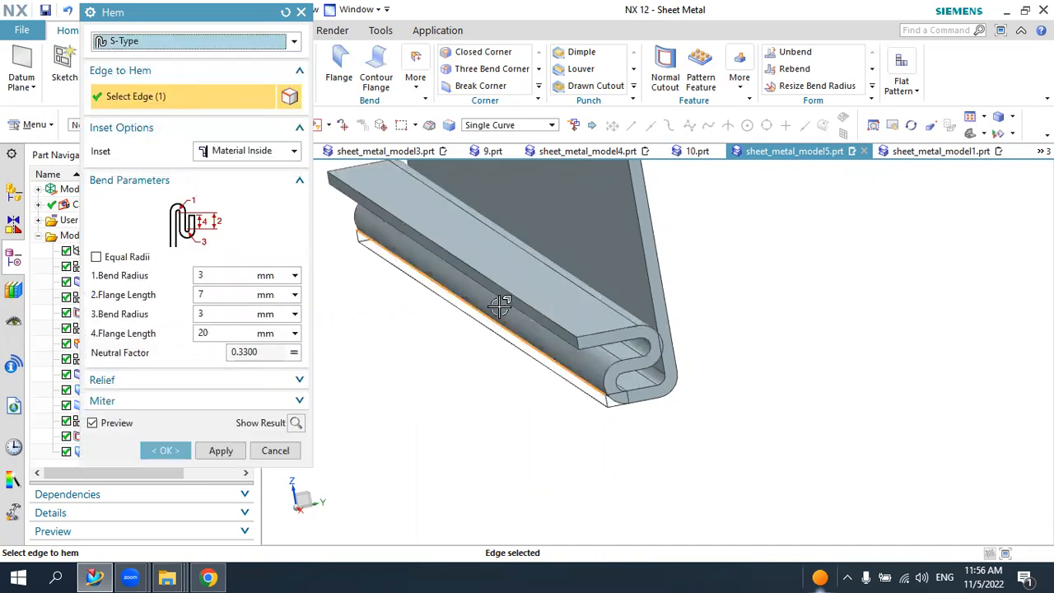
left_click(185, 46)
left_click(160, 105)
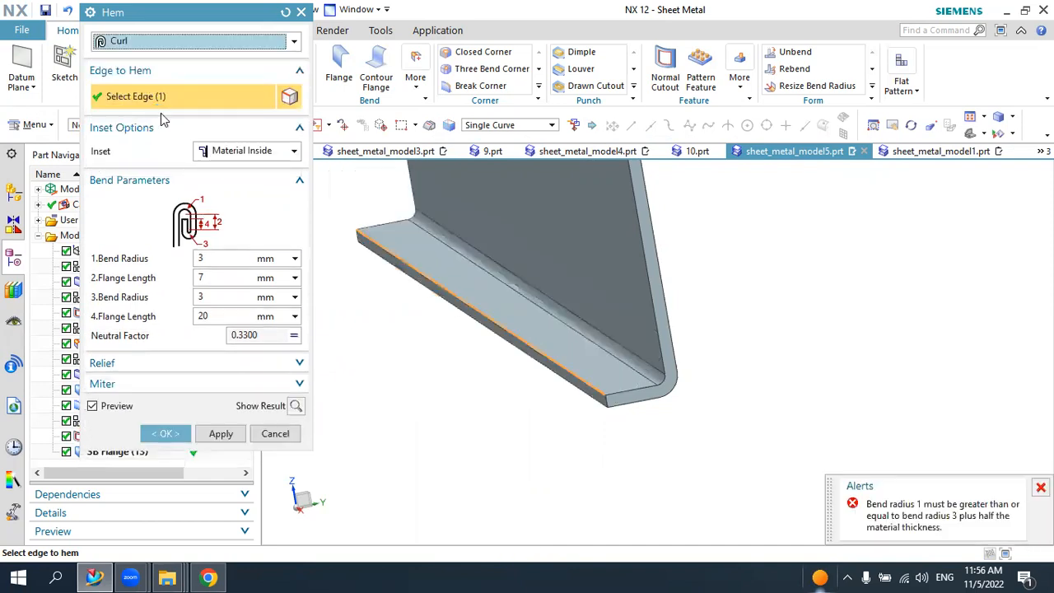
left_click(136, 41)
left_click(130, 74)
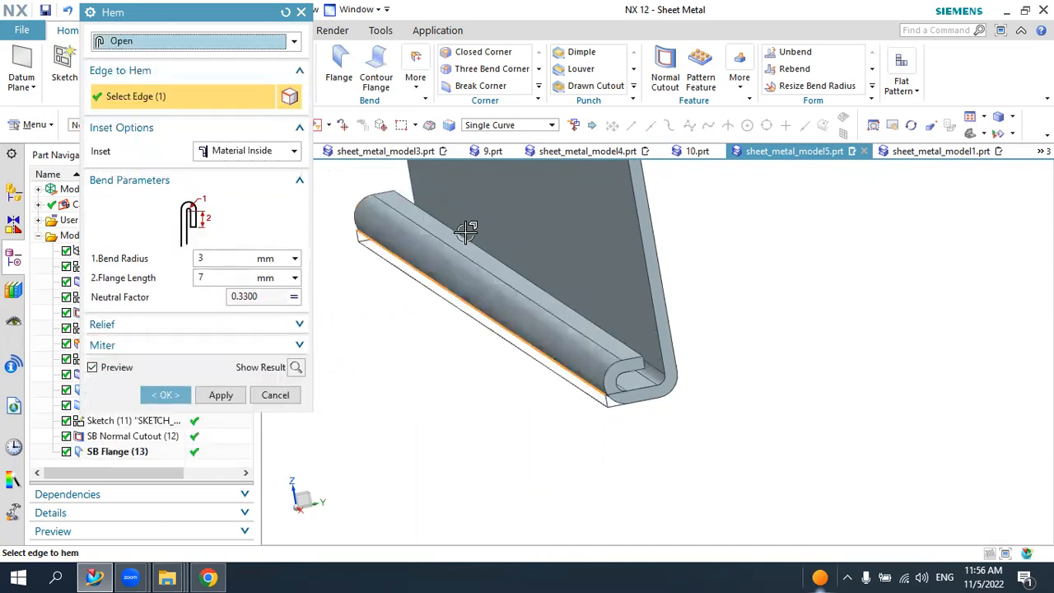
- Create the open hem along the bottom flange's edge and check it on the whole part
left_click(165, 394)
middle_click_drag(576, 362, 634, 367)
scroll(636, 322, "down", 3)
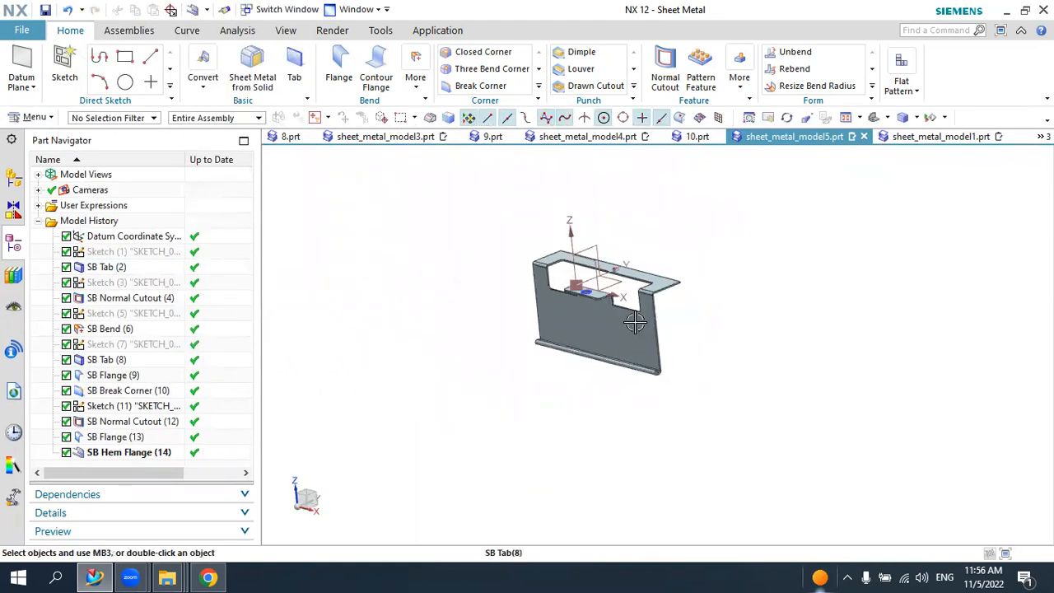
scroll(732, 285, "up", 3)
scroll(648, 304, "down", 2)
scroll(627, 387, "up", 3)
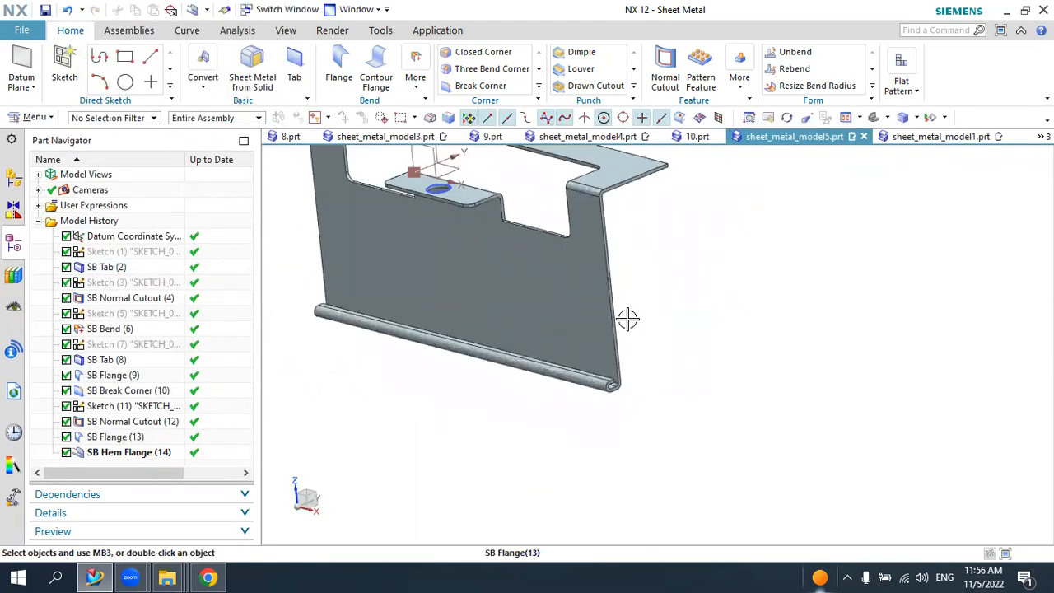
- Start a flange with the At Center width option on the main plate's vertical side edge and set its width to 70 mm
middle_click_drag(652, 299, 642, 302)
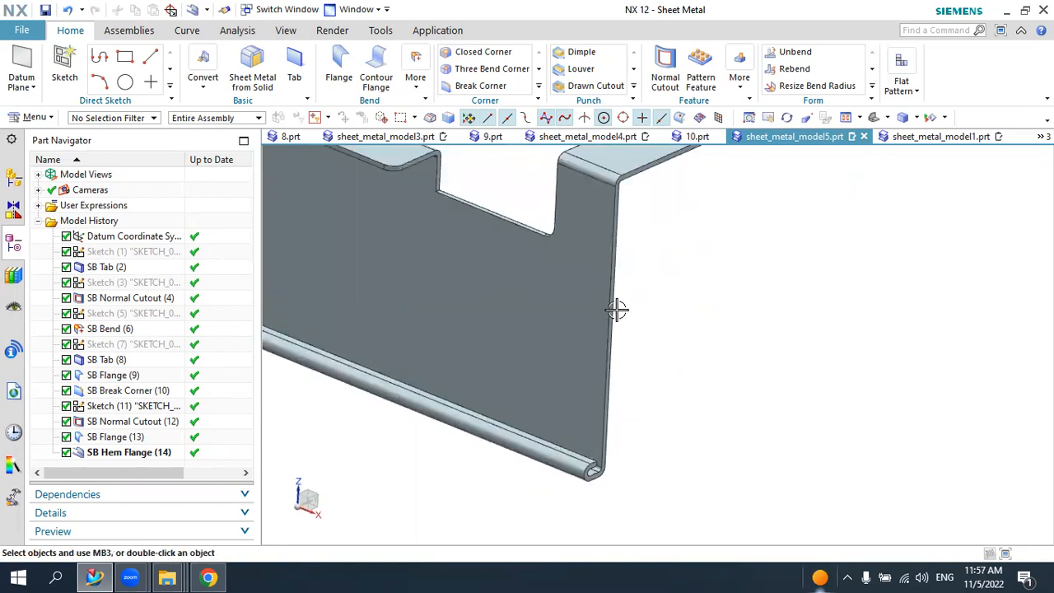
left_click(617, 309)
key("Escape")
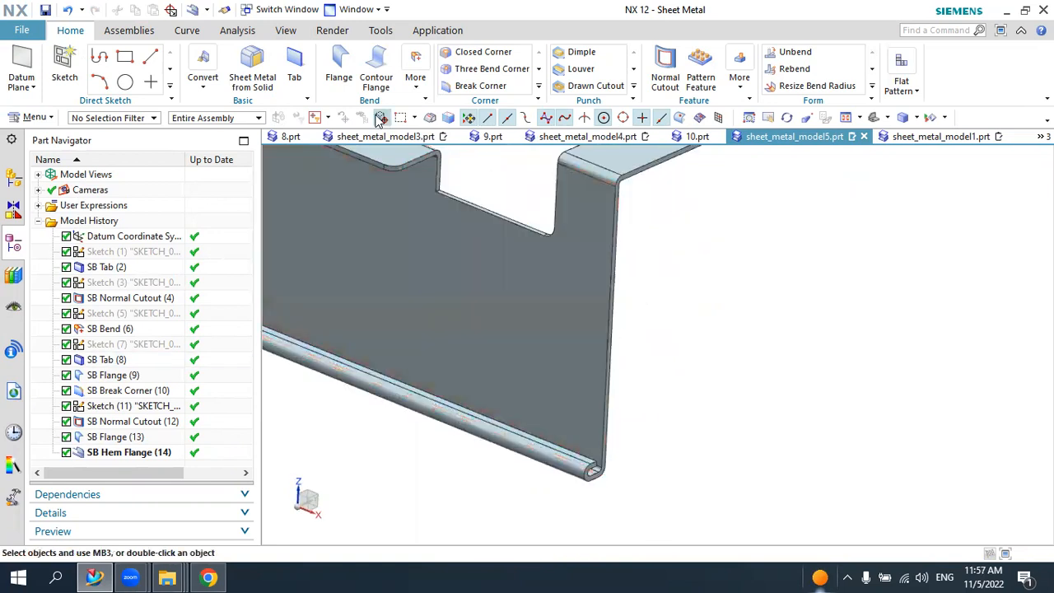
left_click(338, 64)
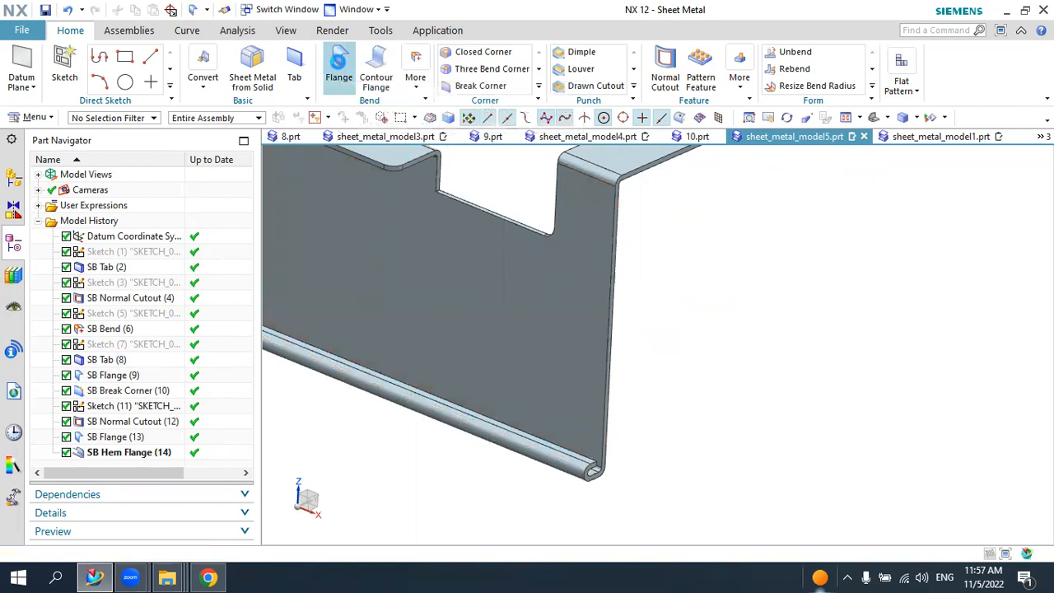
left_click(231, 84)
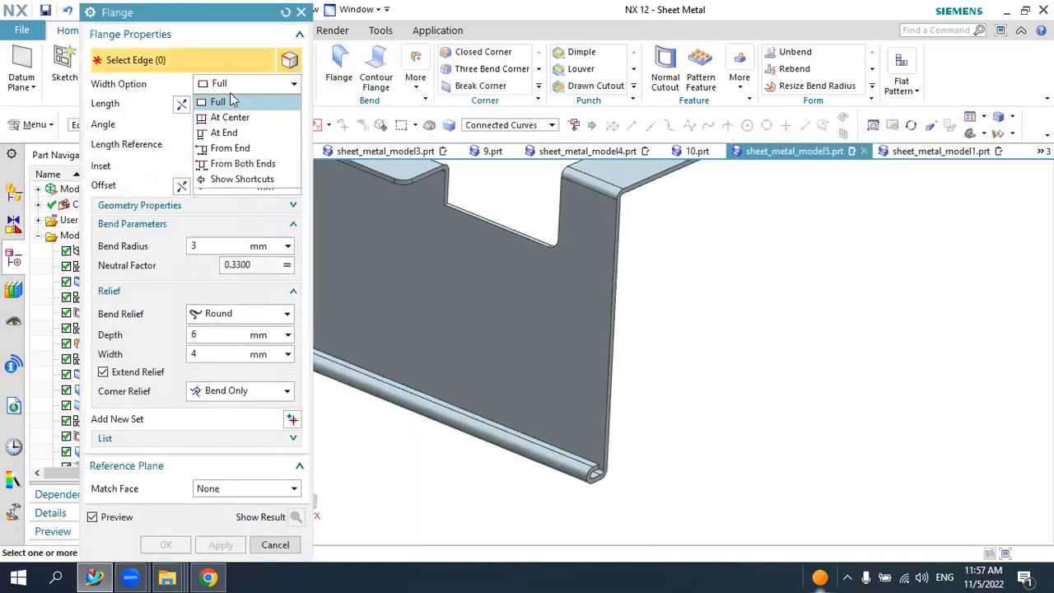
left_click(230, 119)
scroll(684, 416, "up", 3)
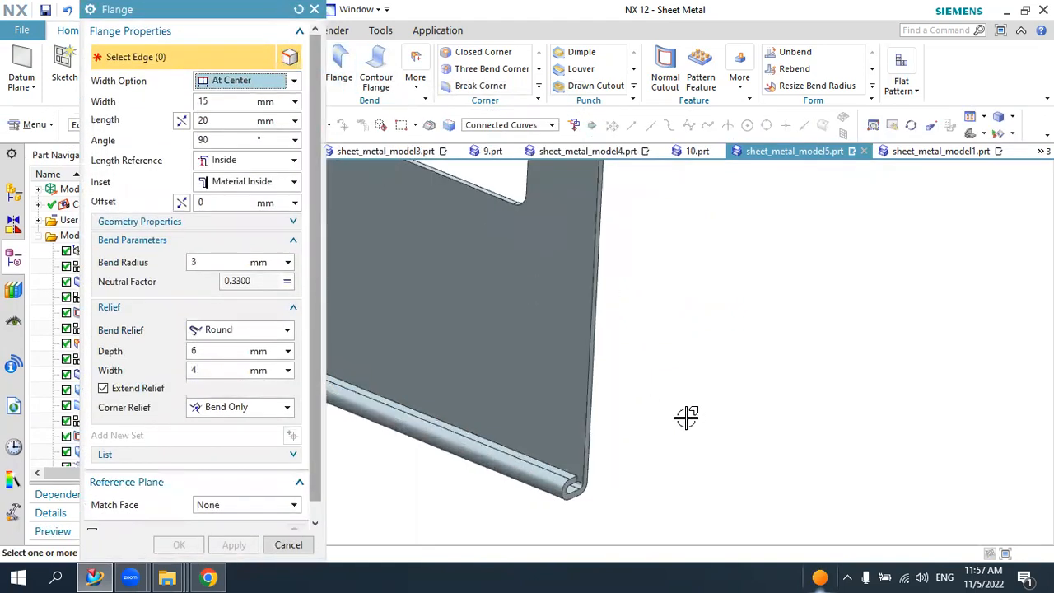
left_click(558, 329)
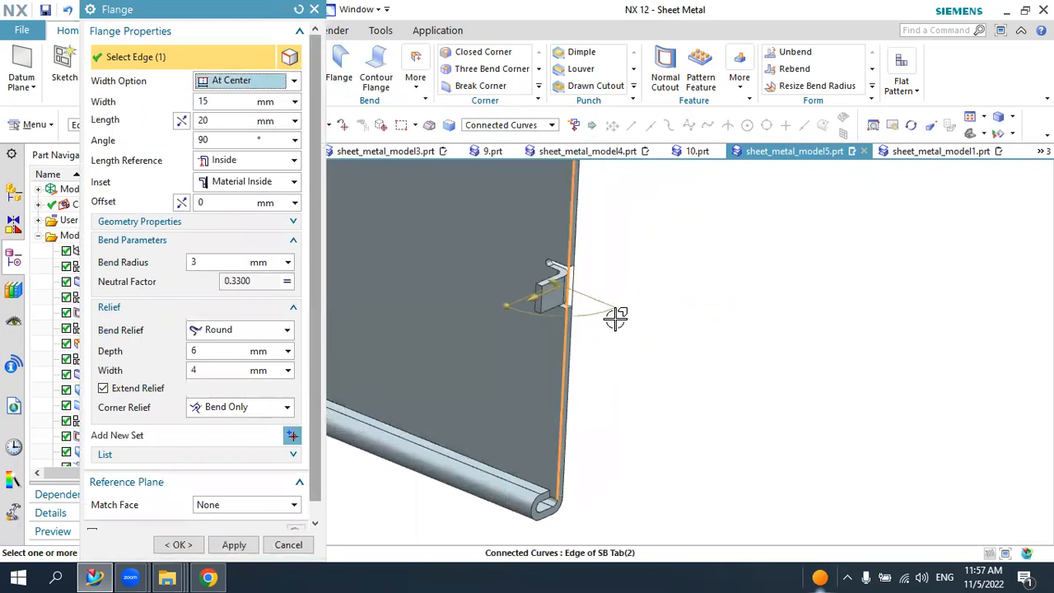
scroll(588, 216, "down", 2)
scroll(593, 315, "up", 2)
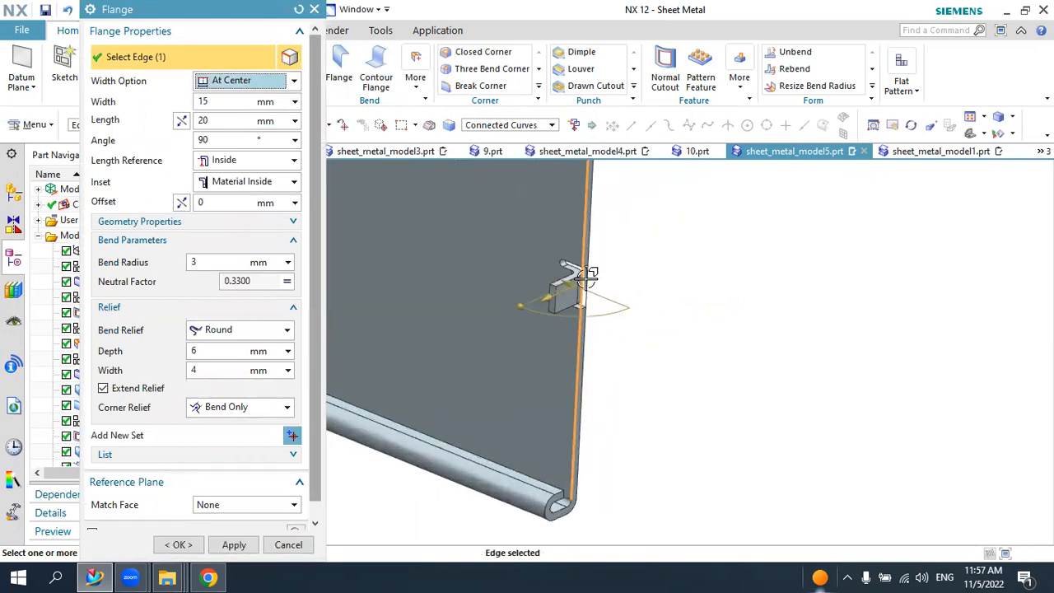
left_click(219, 102)
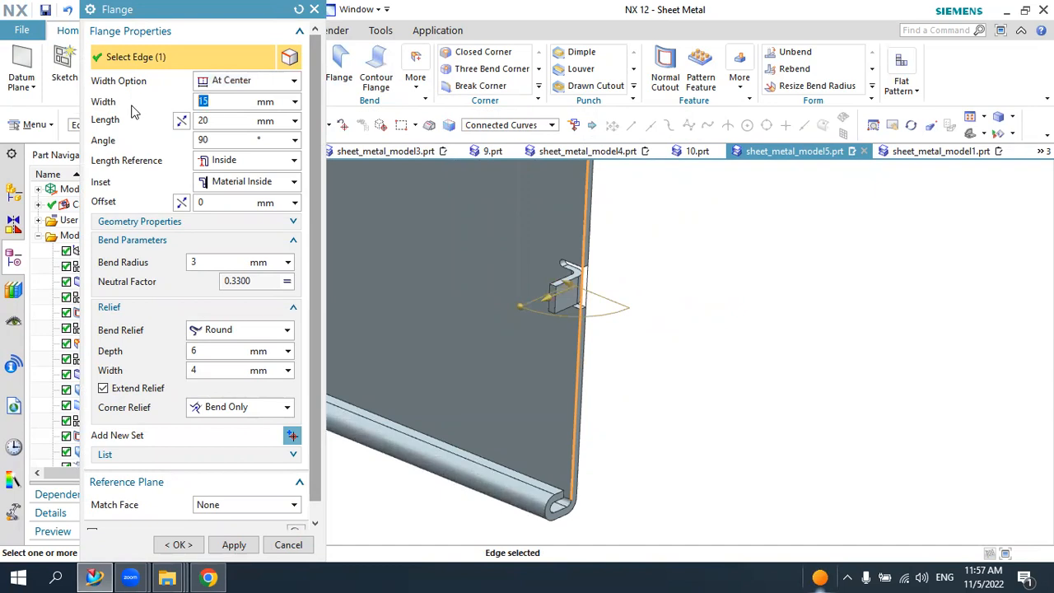
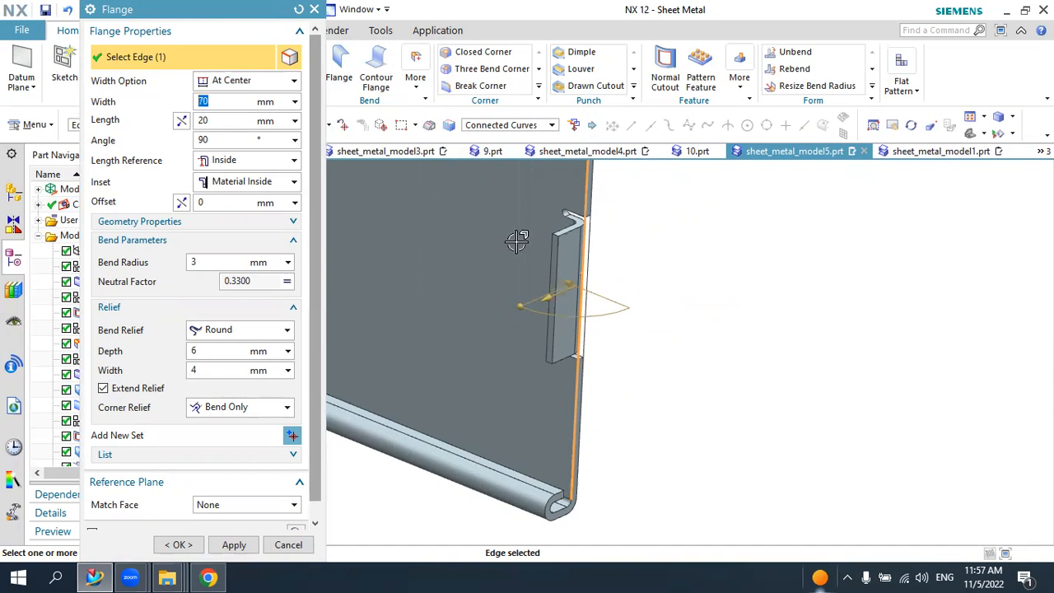
middle_click_drag(517, 241, 612, 262)
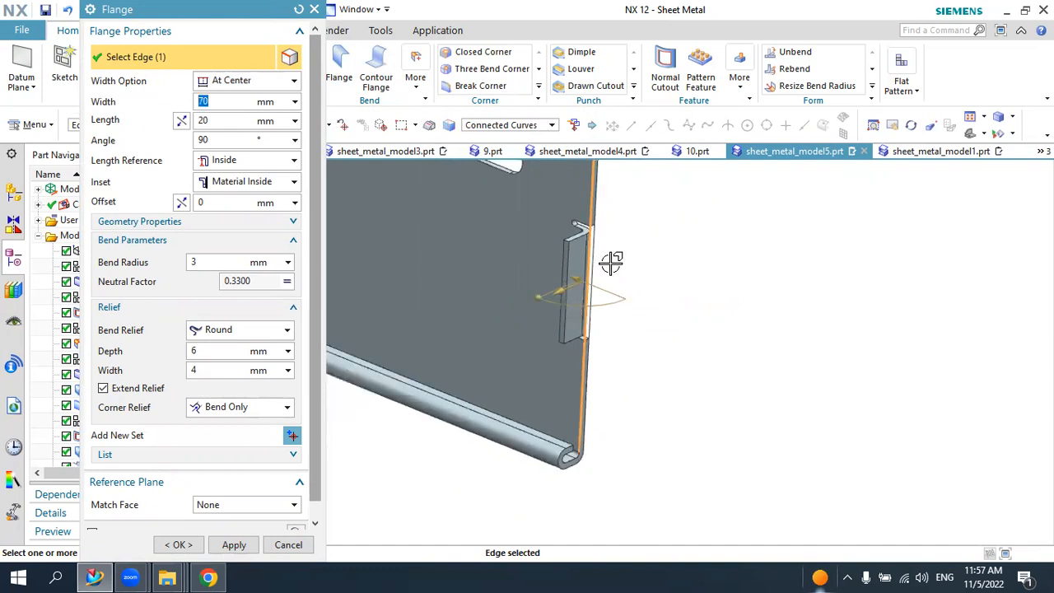
- Set the side flange's round bend relief to 3 mm depth and 3 mm width
left_click(216, 337)
left_click(217, 365)
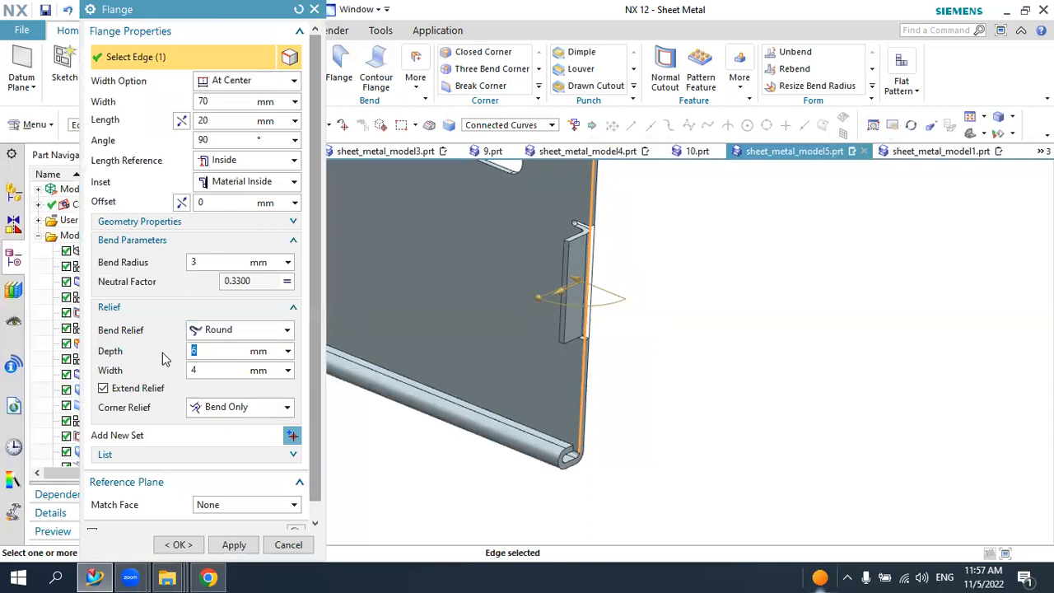
scroll(588, 214, "up", 4)
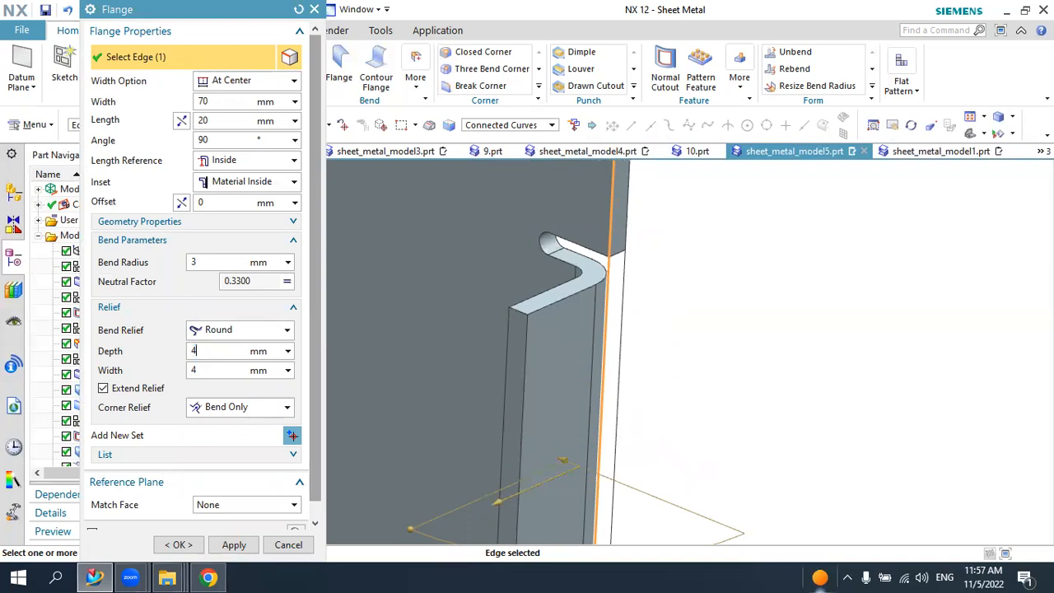
type("3")
key("Return")
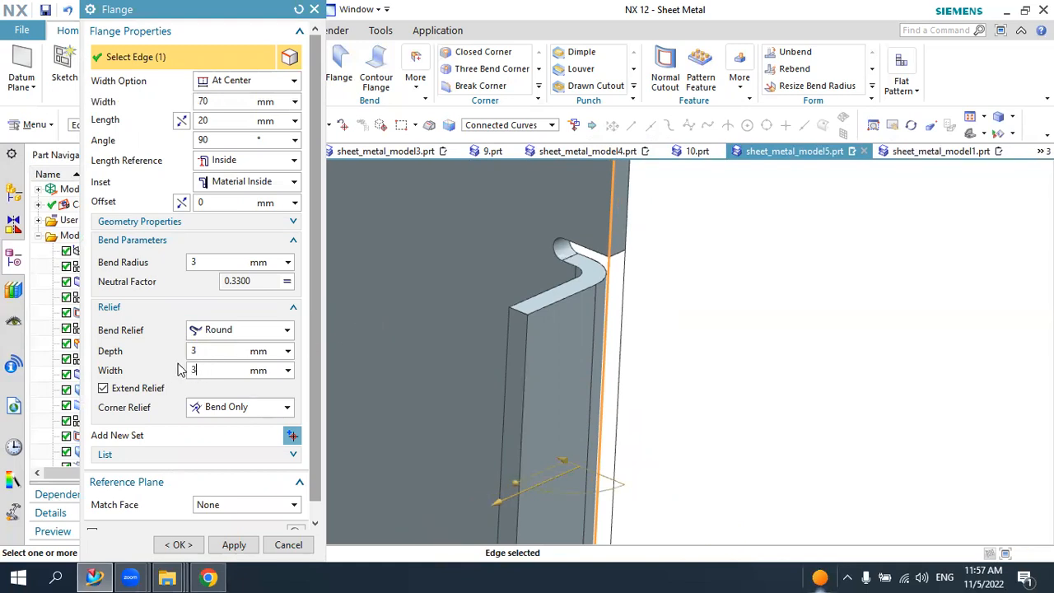
key("Return")
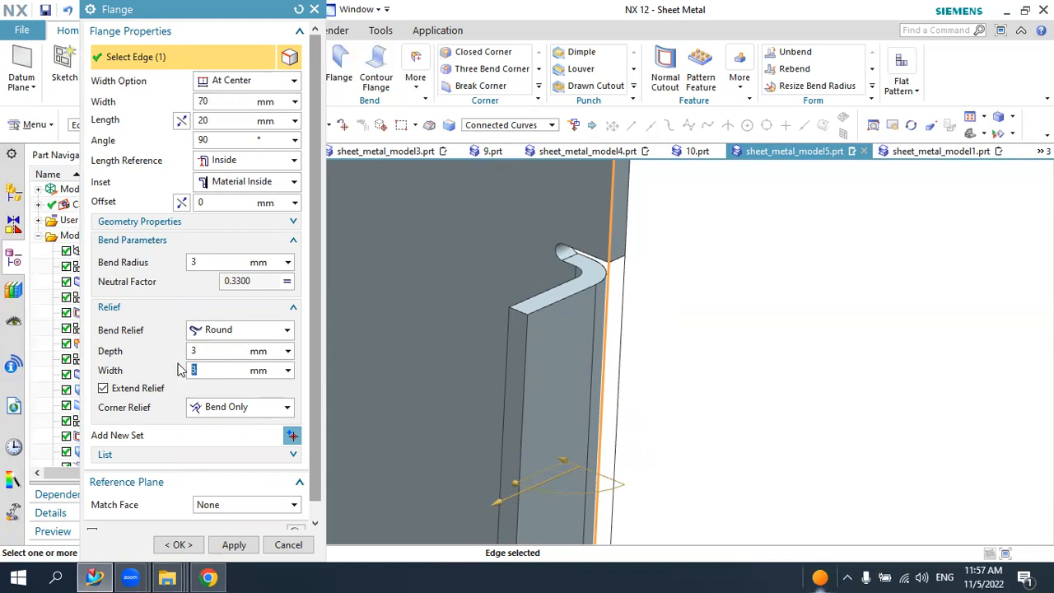
- Set the side flange's angle to 45° and create the flange
scroll(981, 349, "down", 4)
middle_click_drag(841, 308, 931, 218)
scroll(931, 218, "up", 5)
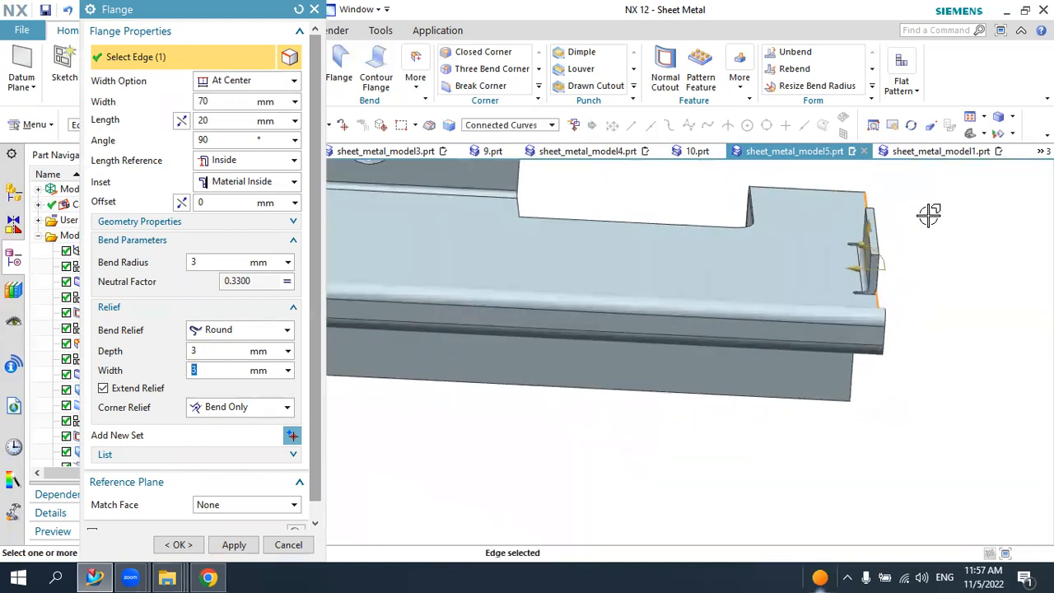
left_click(216, 139)
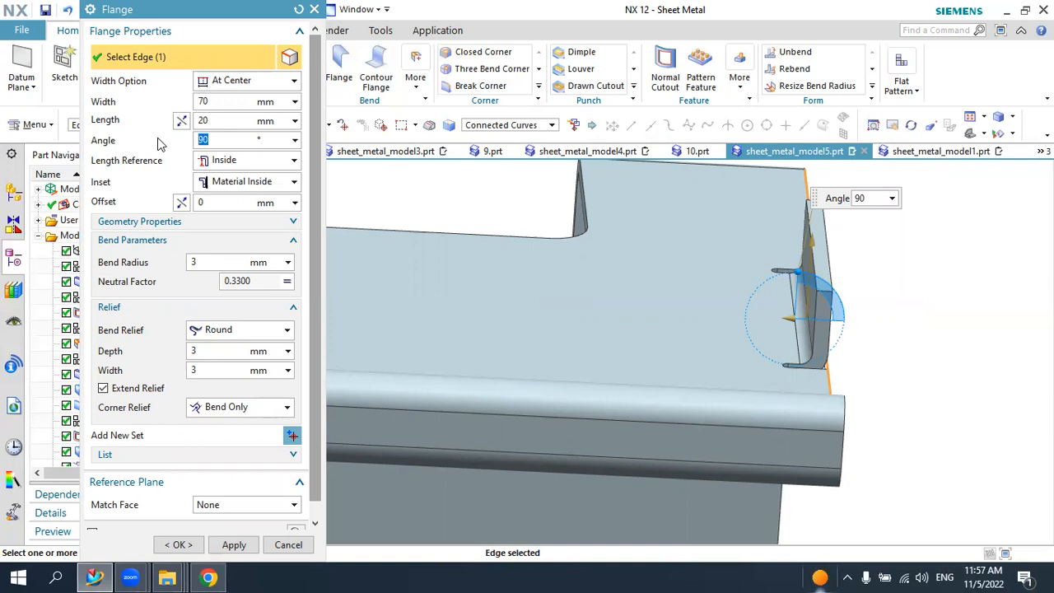
type("45")
key("Return")
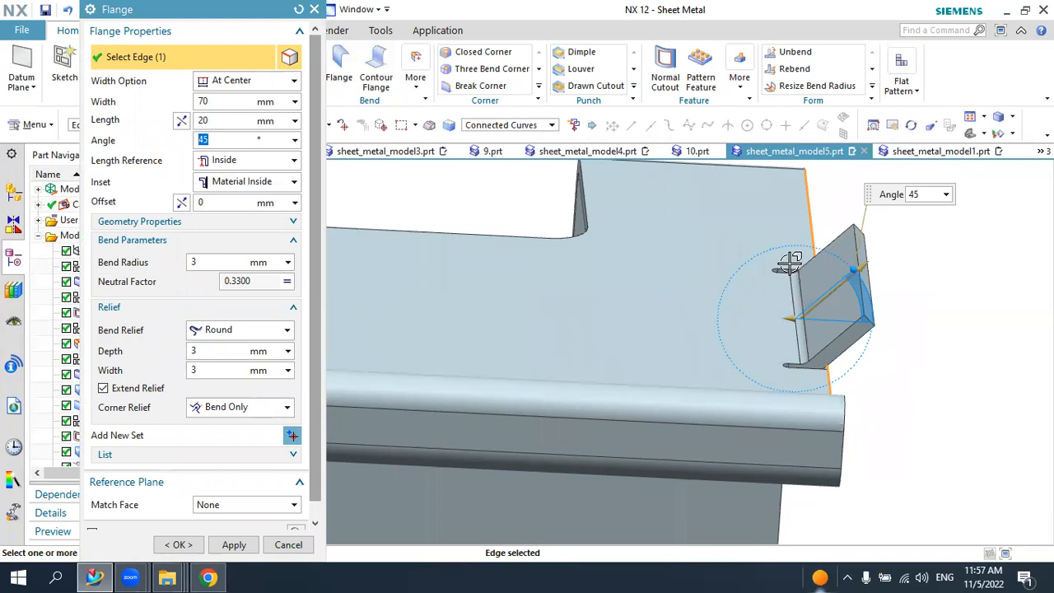
left_click(178, 544)
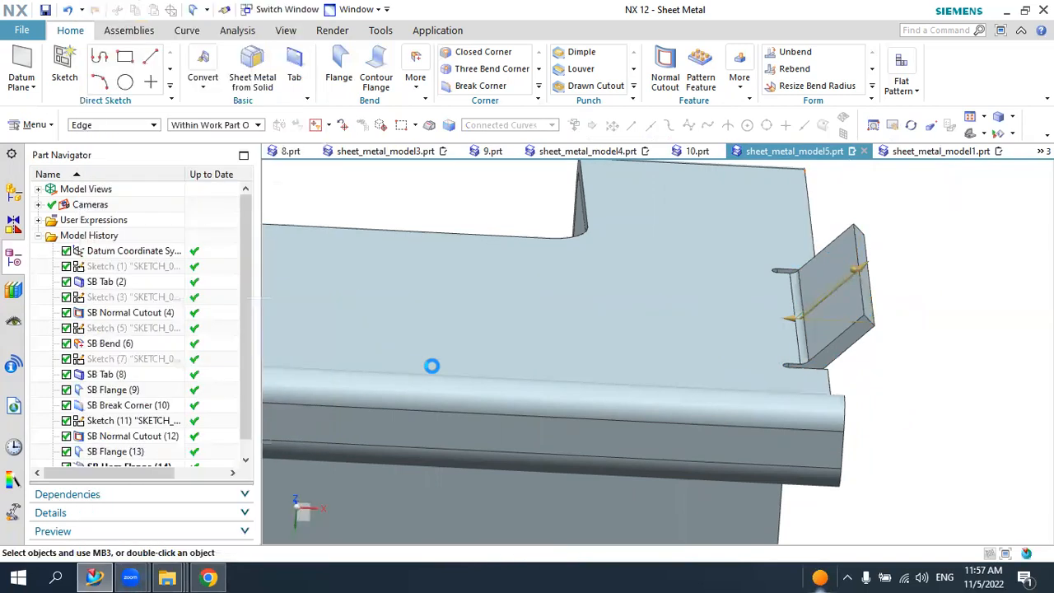
scroll(628, 314, "down", 2)
scroll(630, 301, "down", 3)
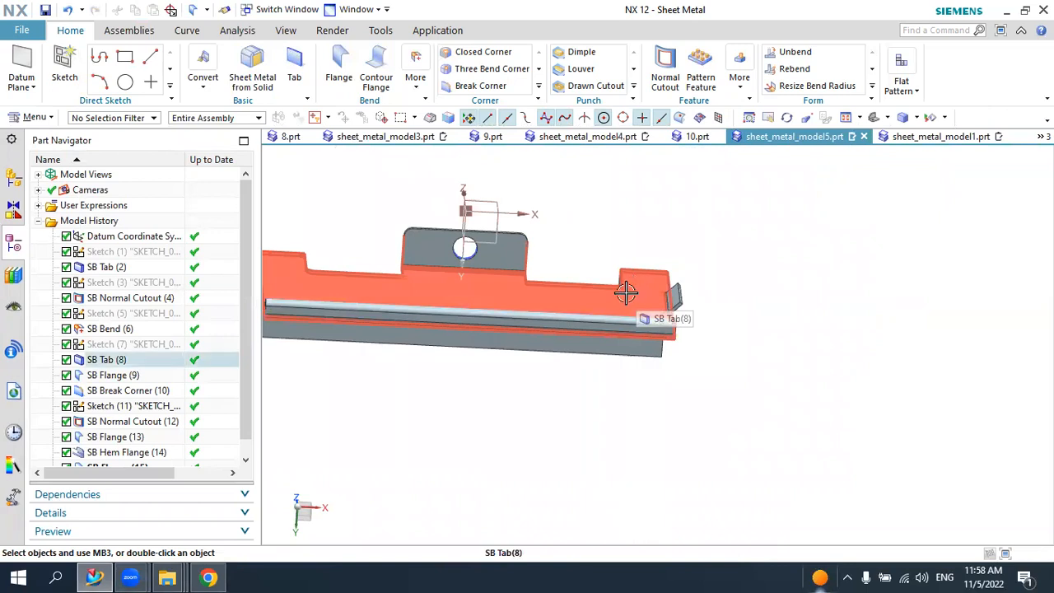
- Round the side flange's two outer corners with a 10 mm blend Break Corner
middle_click_drag(619, 287, 670, 299)
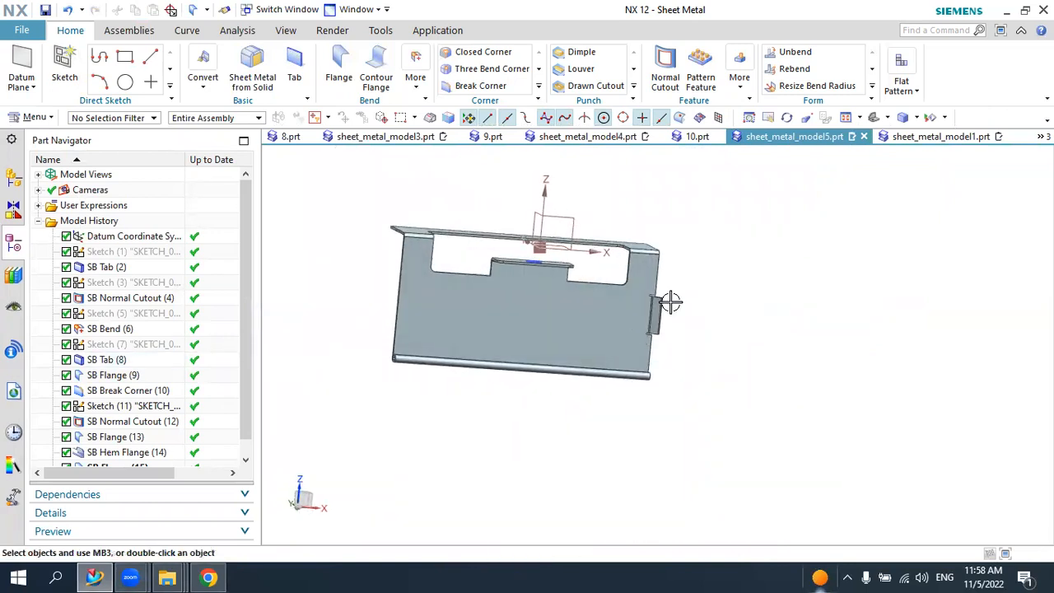
scroll(670, 299, "up", 3)
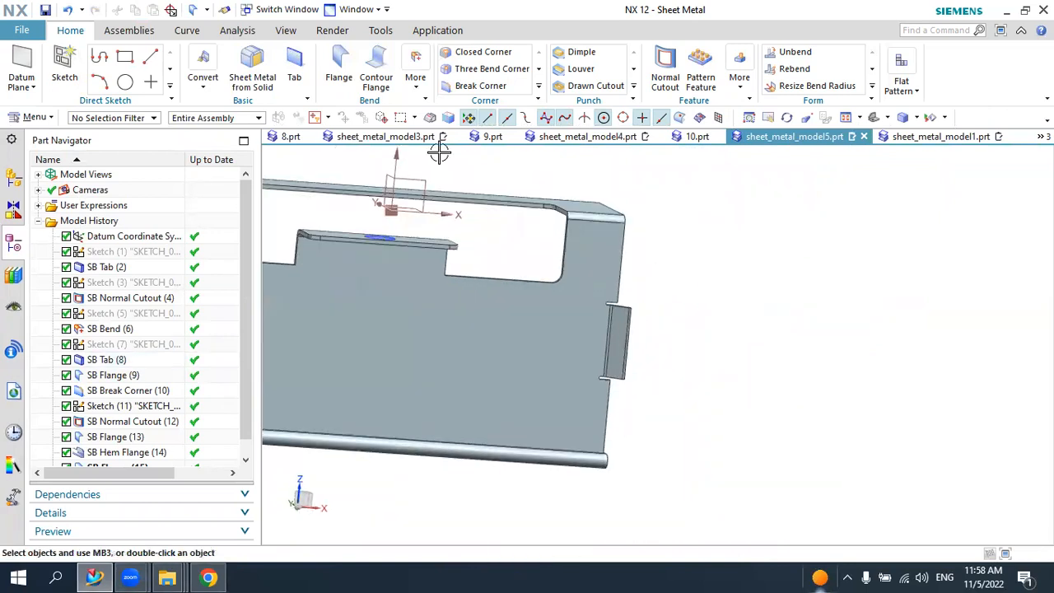
left_click(491, 92)
middle_click_drag(665, 306, 626, 335)
scroll(618, 317, "up", 3)
scroll(618, 308, "up", 3)
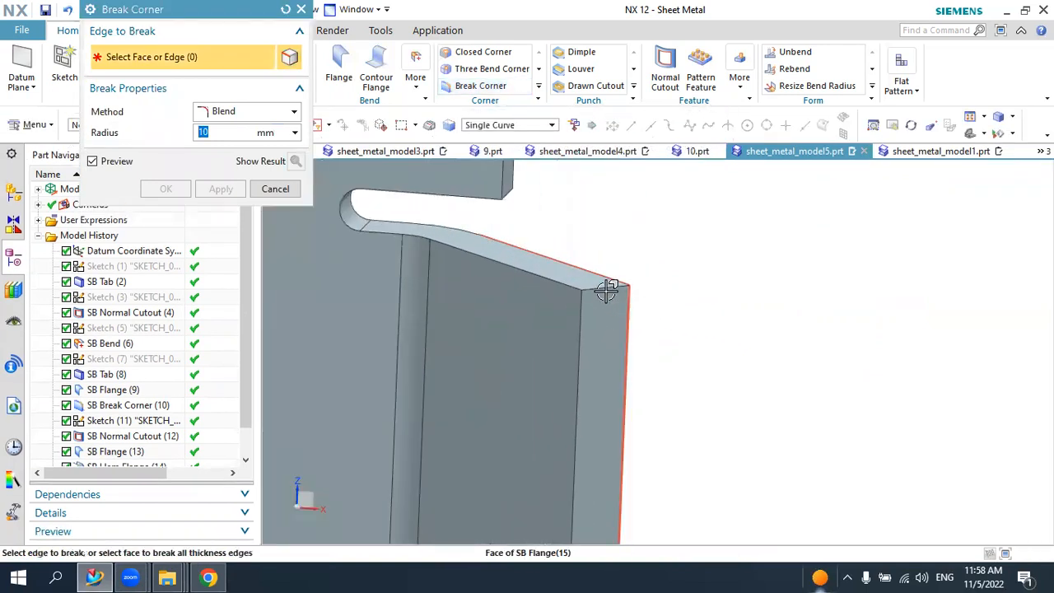
left_click(607, 286)
middle_click_drag(607, 287, 249, 234)
left_click(574, 323)
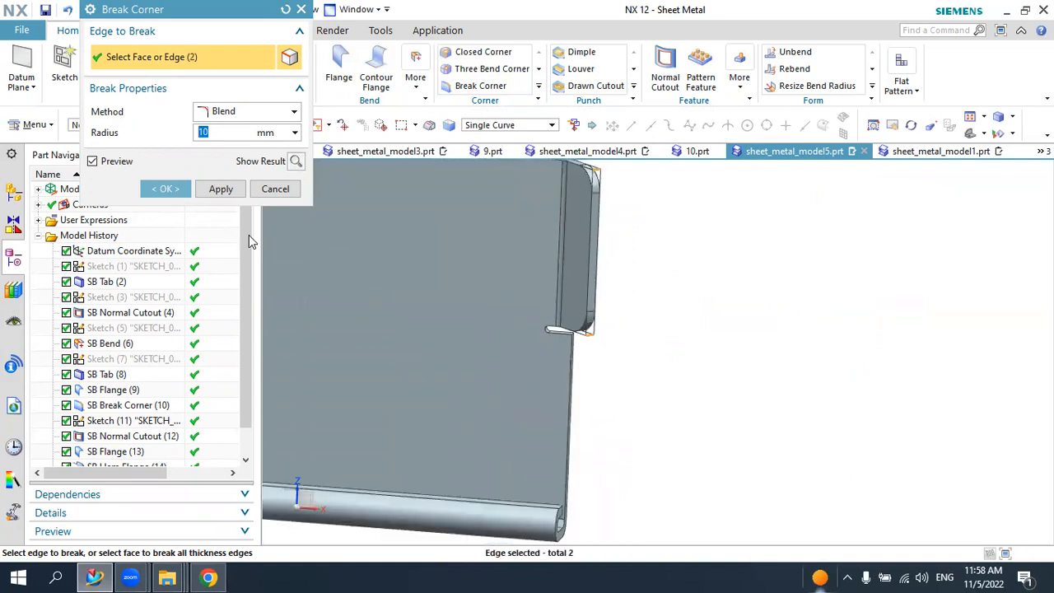
left_click(164, 189)
- Start a sketch on the side flange's flat face and draw an upright rectangle about 6 mm wide and 38 mm high
mouse_move(576, 297)
middle_mouse_down()
mouse_move(572, 275)
mouse_move(570, 321)
mouse_move(601, 313)
mouse_move(573, 260)
mouse_move(558, 282)
middle_mouse_up()
left_click(64, 68)
left_click(567, 284)
left_click(221, 204)
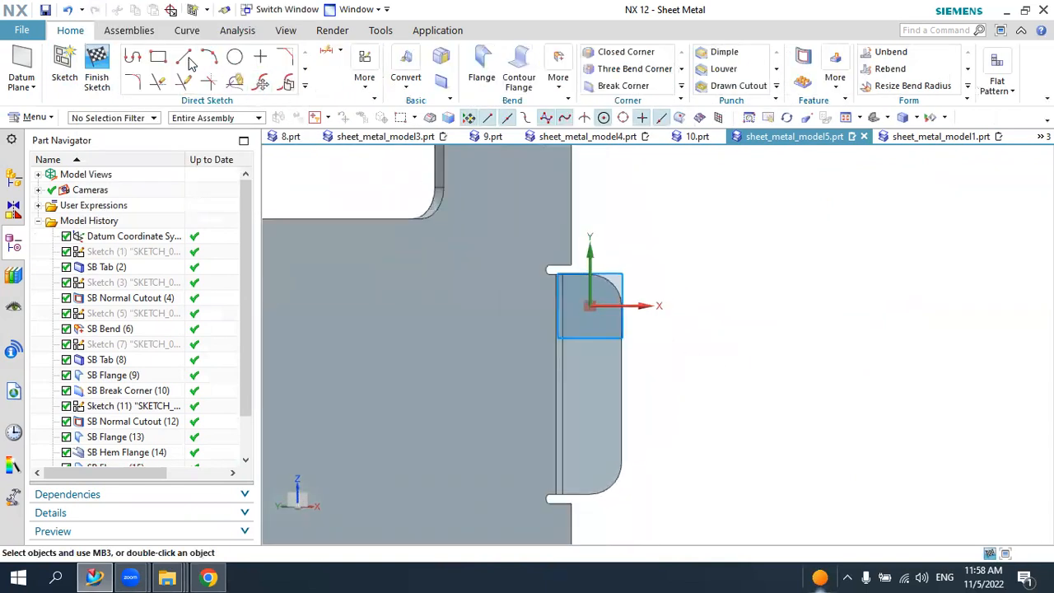
left_click(158, 56)
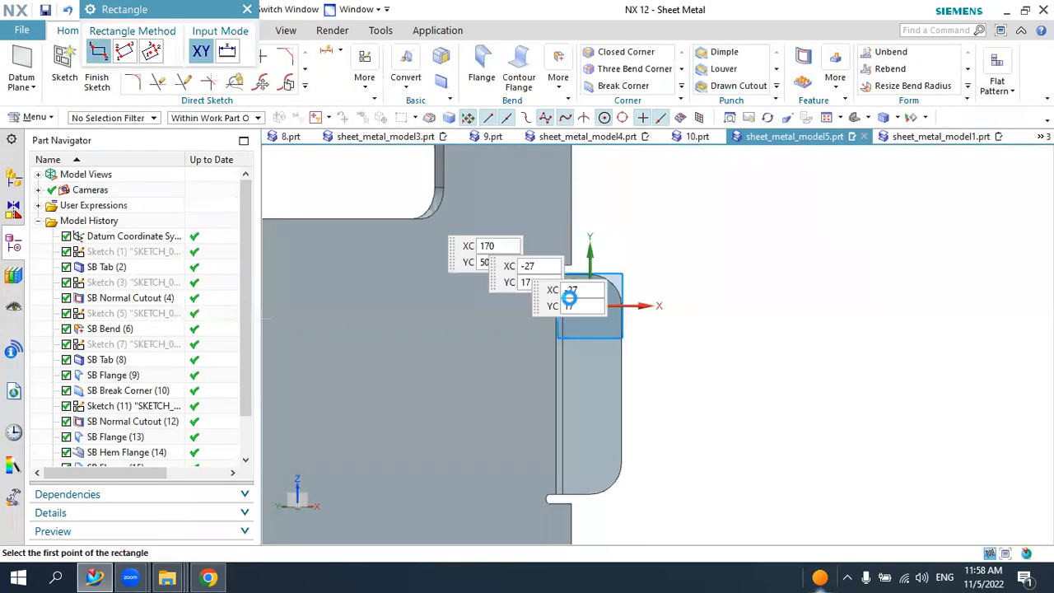
left_click(528, 262)
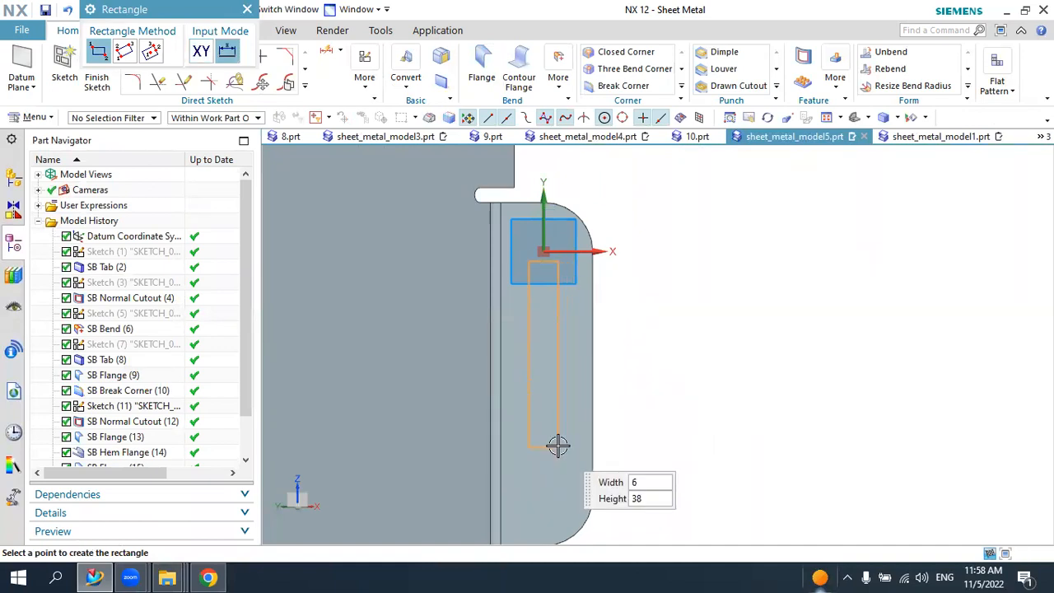
key("Escape")
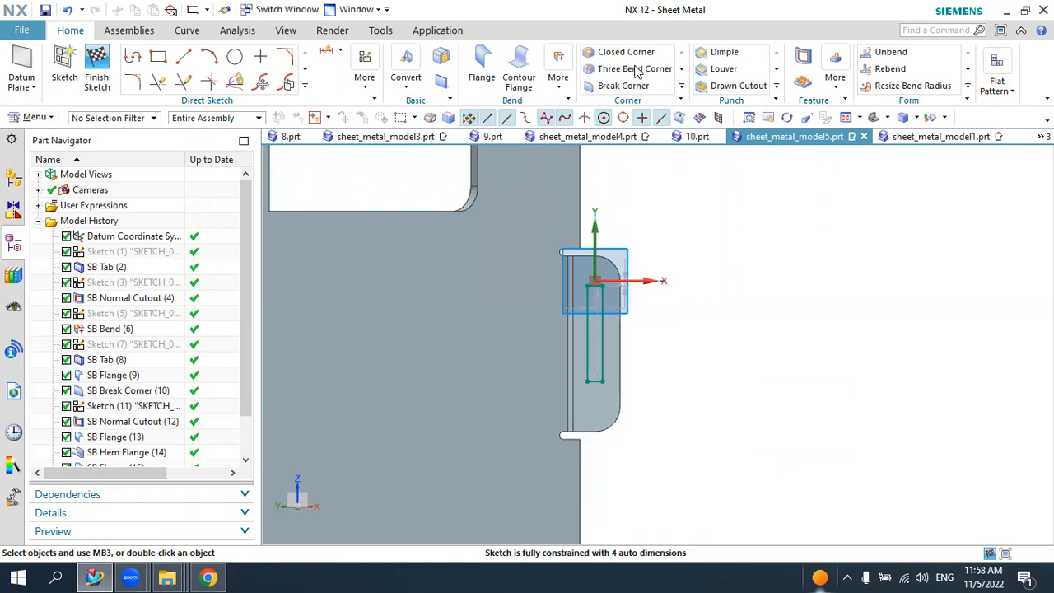
- Set the rectangle's height to 40 mm
scroll(624, 383, "up", 2)
left_click_drag(586, 261, 710, 283)
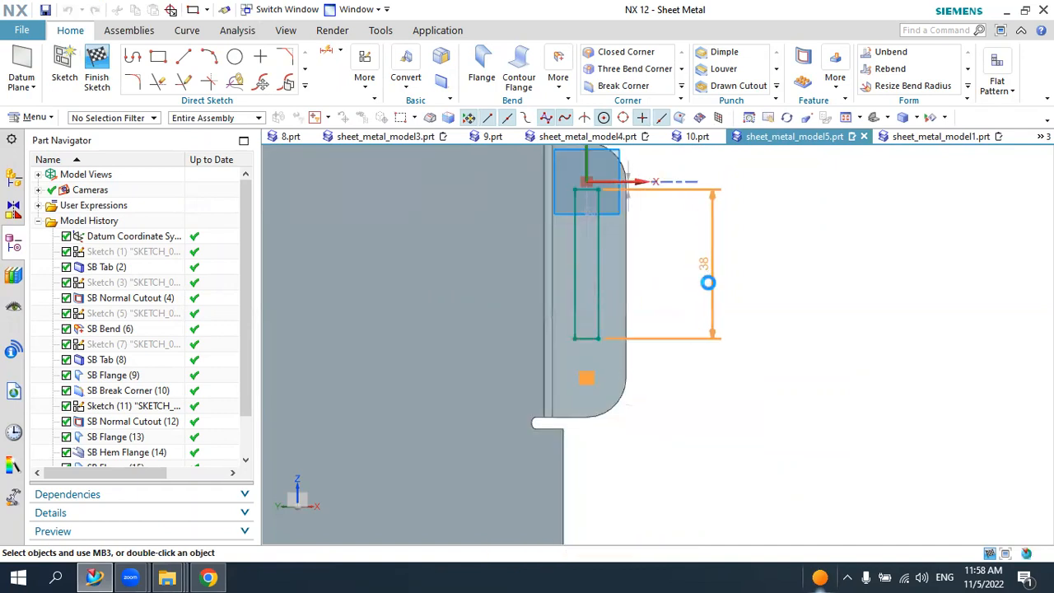
double_click(717, 283)
type("4")
key("Return")
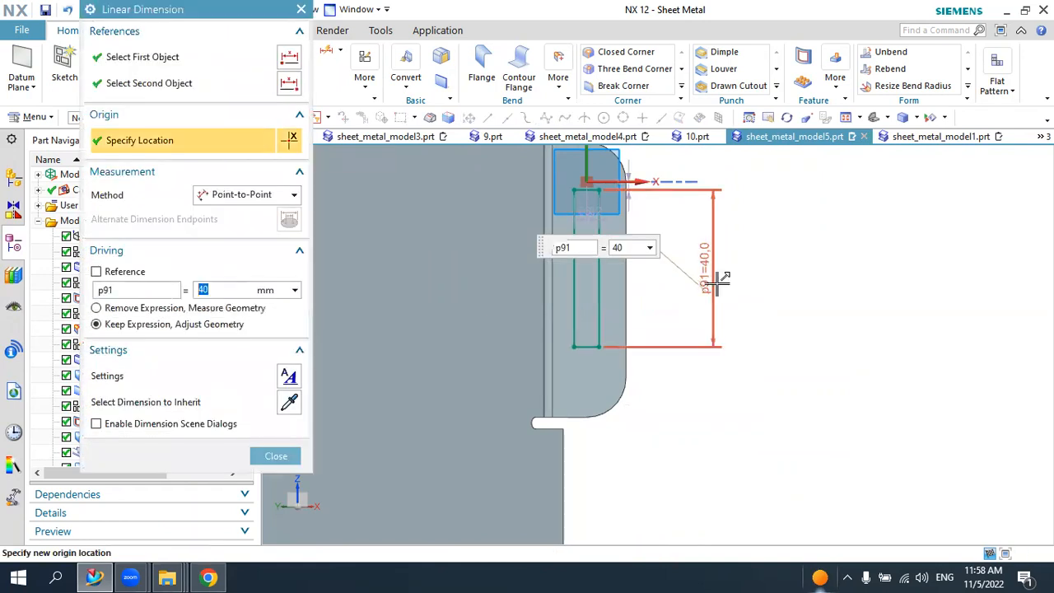
key("Escape")
- Dimension the rectangle's width and set it to 6 mm
left_click(326, 53)
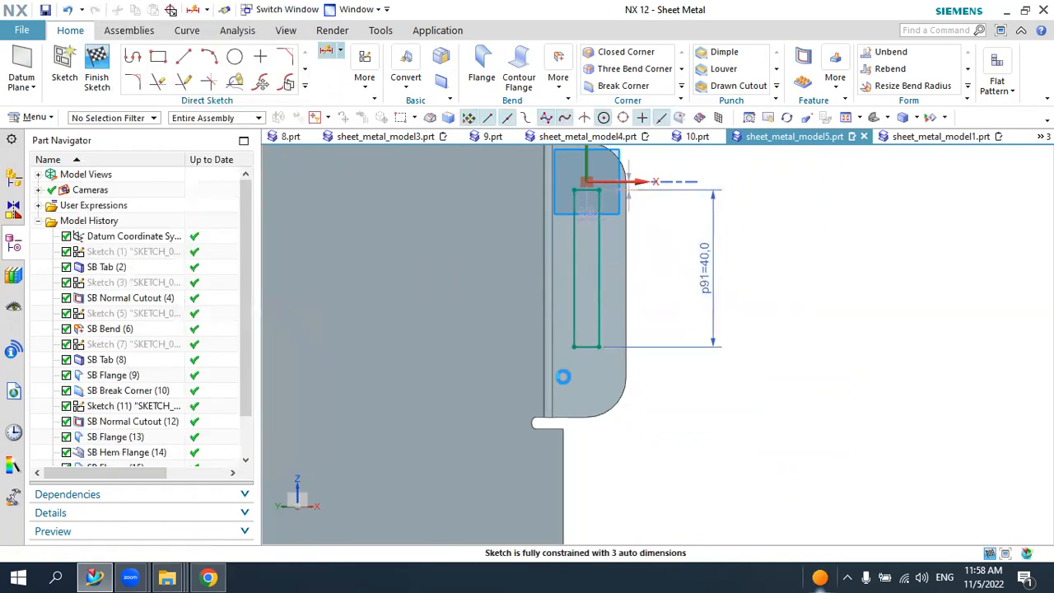
left_click(574, 348)
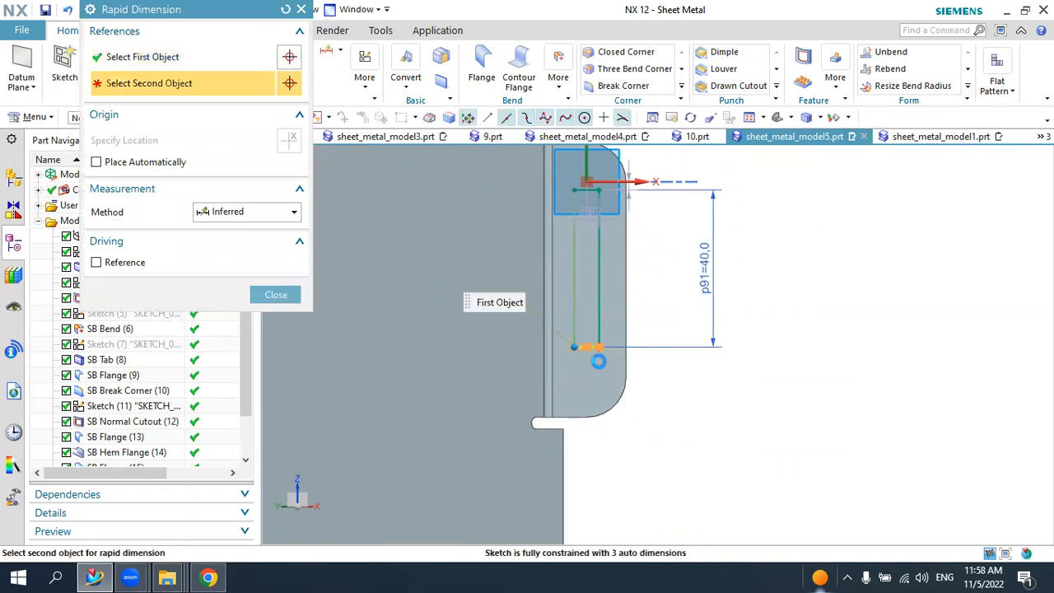
left_click(597, 348)
left_click(610, 480)
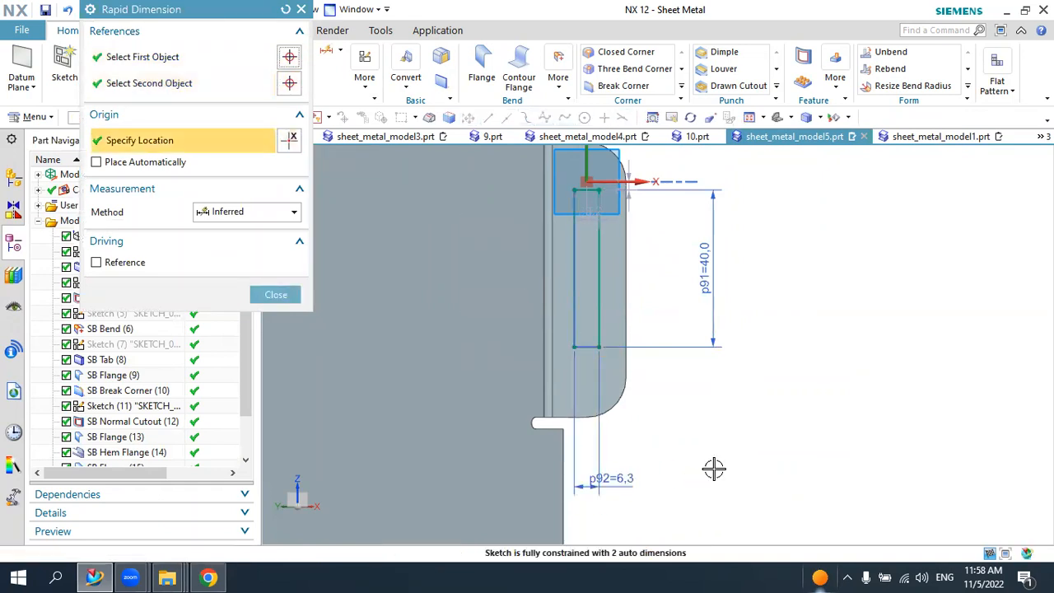
type("6")
key("Return")
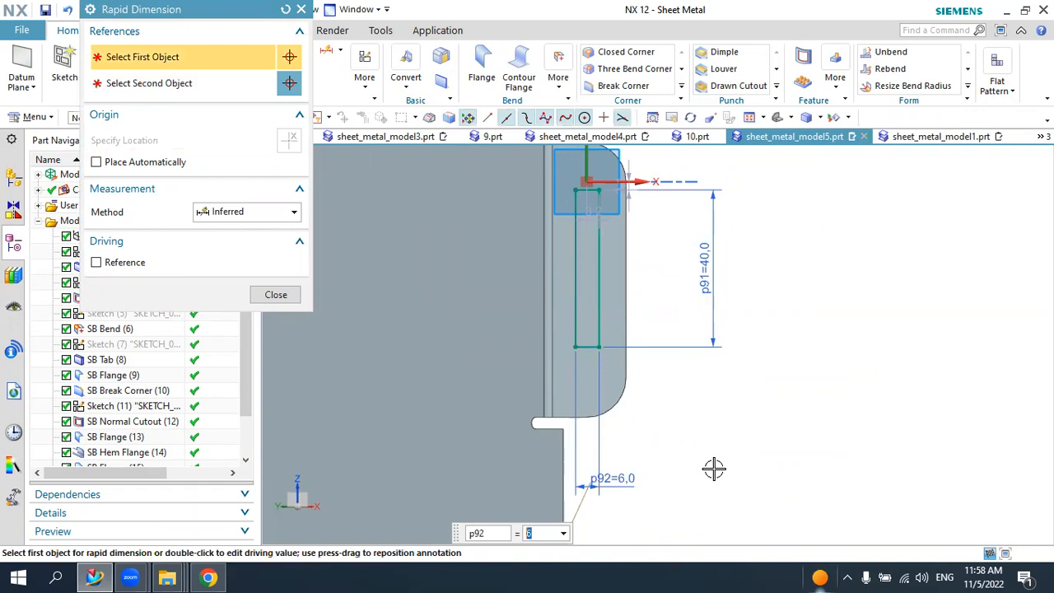
key("Escape")
scroll(657, 329, "down", 4)
scroll(706, 257, "down", 3)
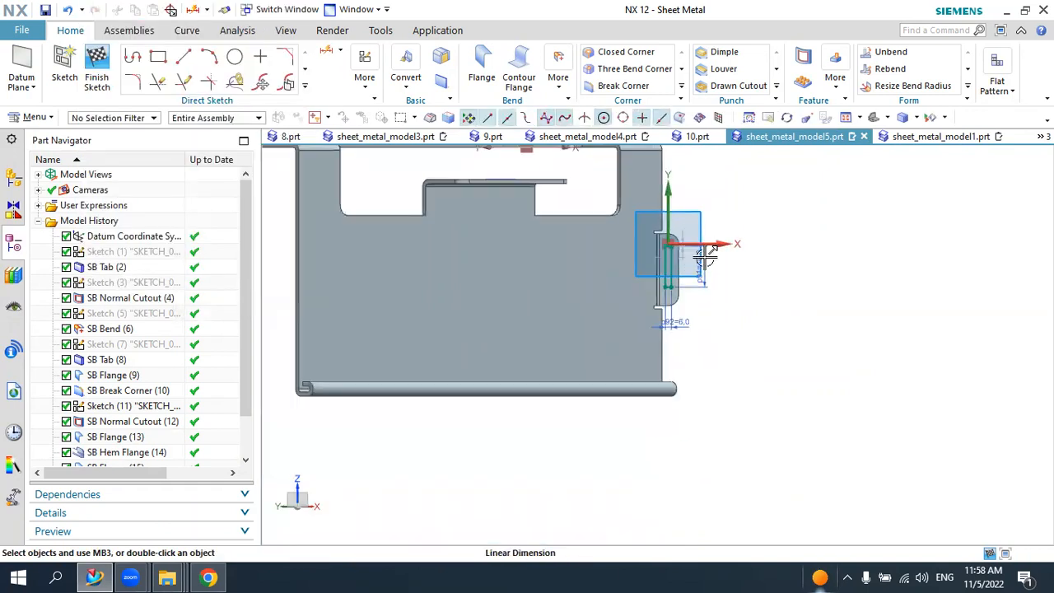
scroll(672, 316, "up", 5)
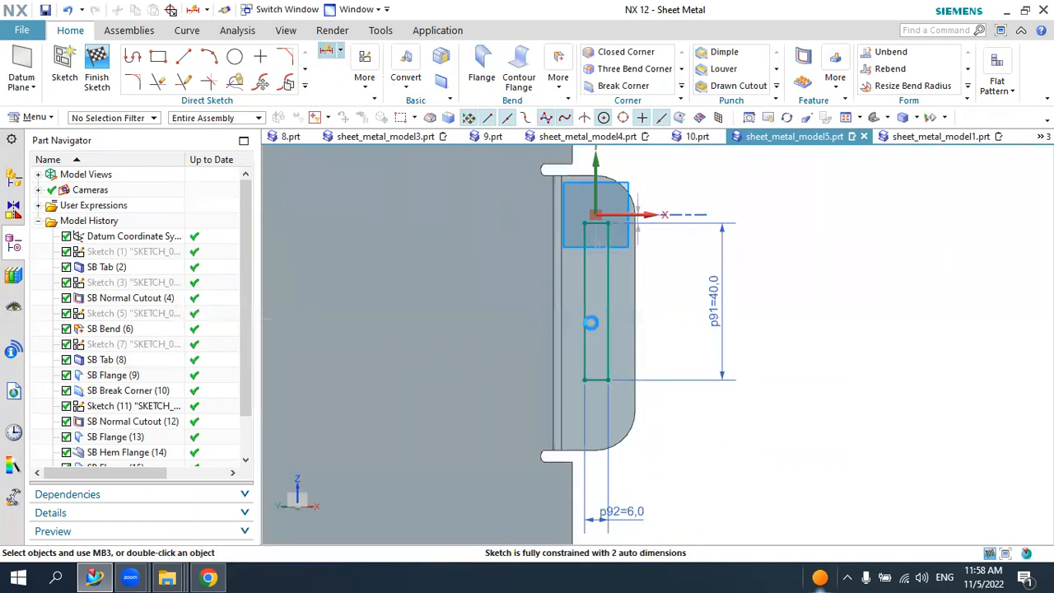
key("d")
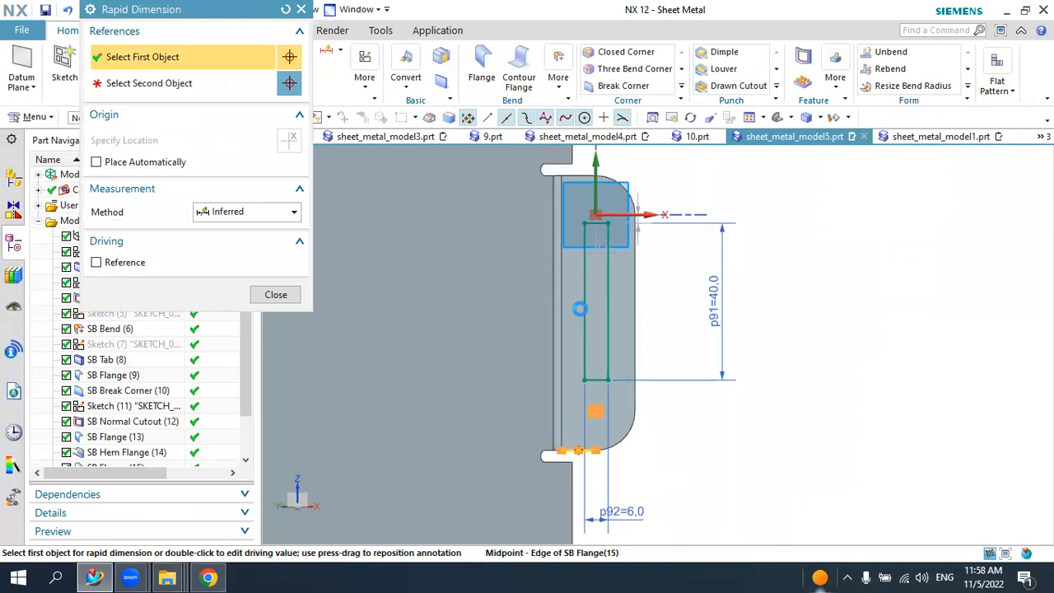
left_click(580, 309)
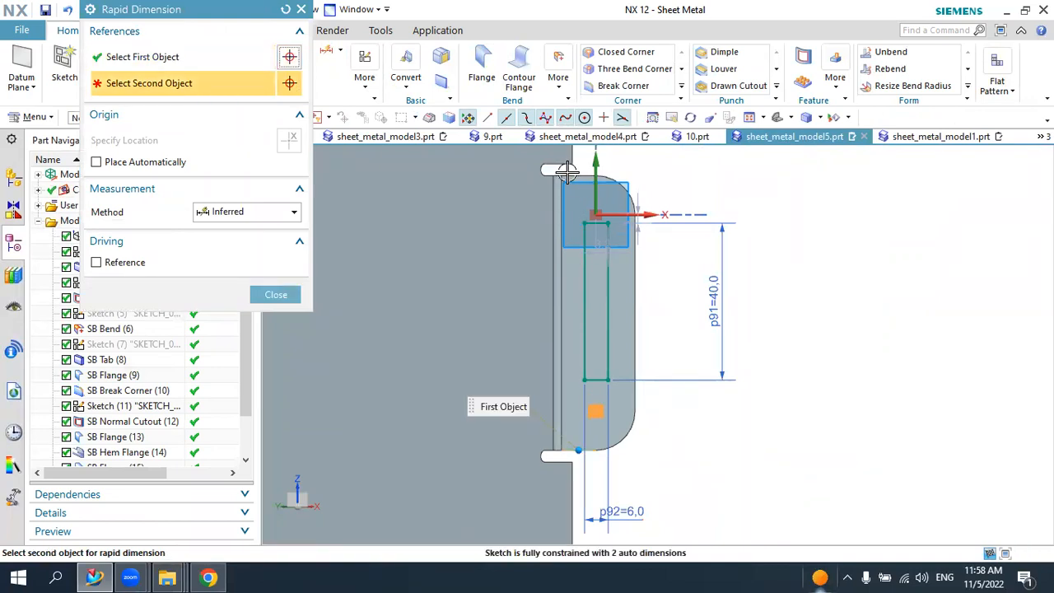
key("Escape")
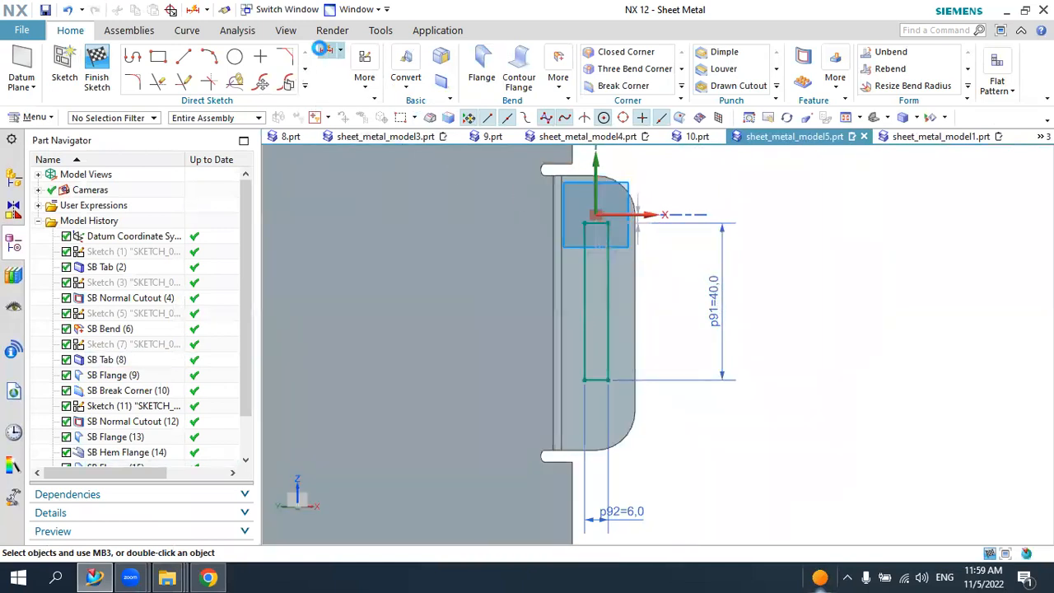
- Dimension the rectangle's upper end 15 mm from the side flange's upper edge
left_click(327, 52)
left_click(562, 170)
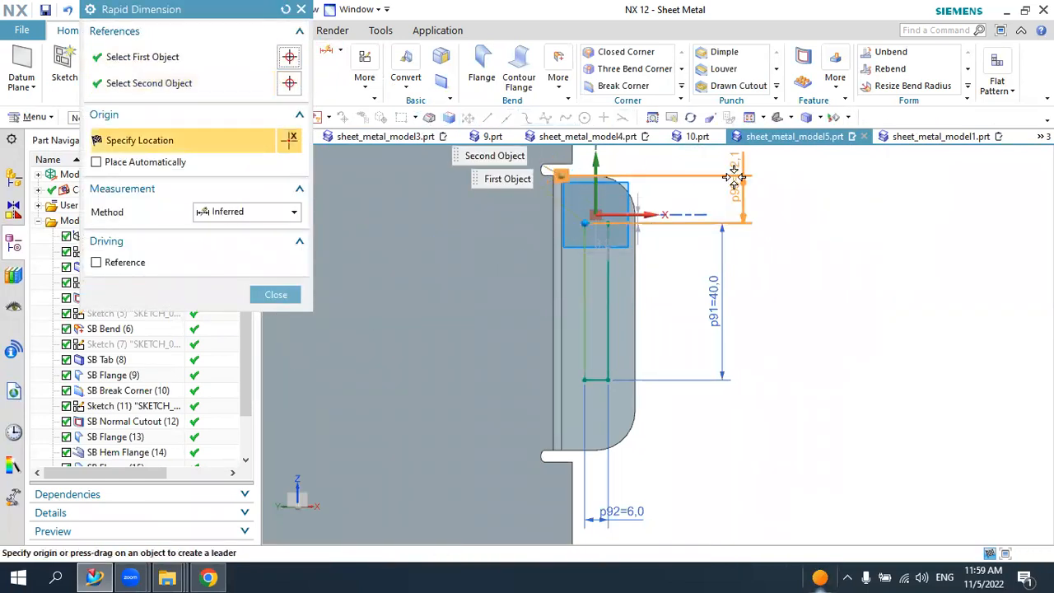
left_click(832, 222)
type("15")
key("Return")
key("Escape")
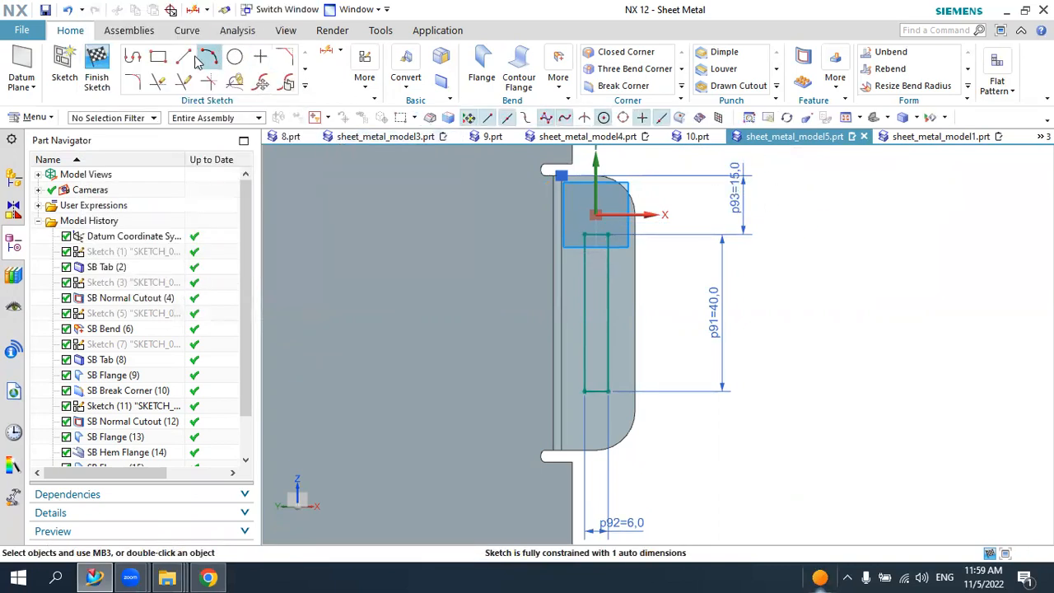
- Draw a semicircular arc across the rectangle's upper end, bulging outward between its two corners
scroll(574, 172, "up", 5)
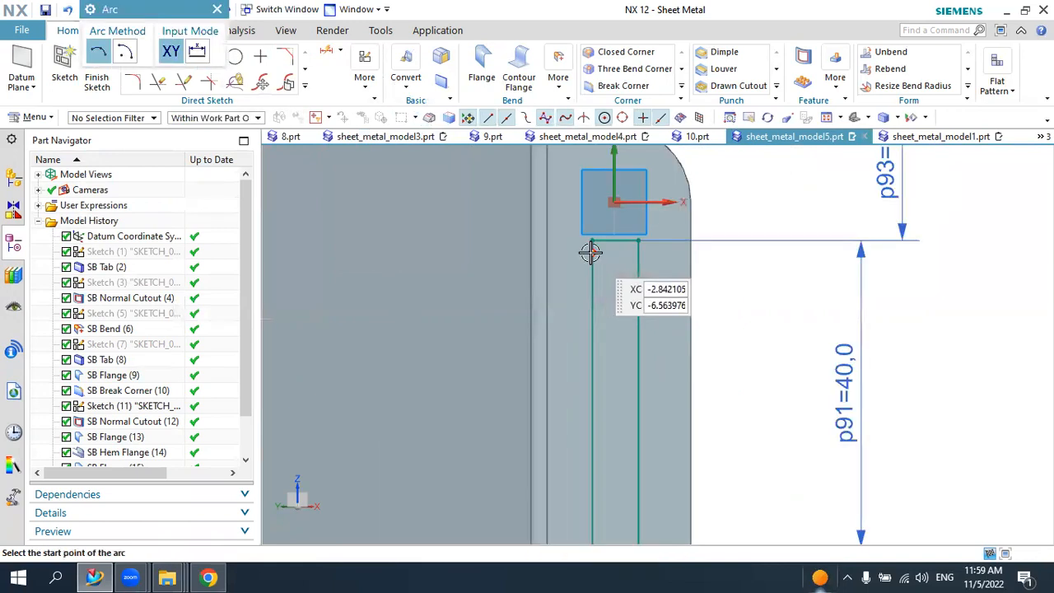
left_click(593, 234)
left_click(666, 234)
left_click(631, 198)
key("Escape")
scroll(628, 179, "down", 4)
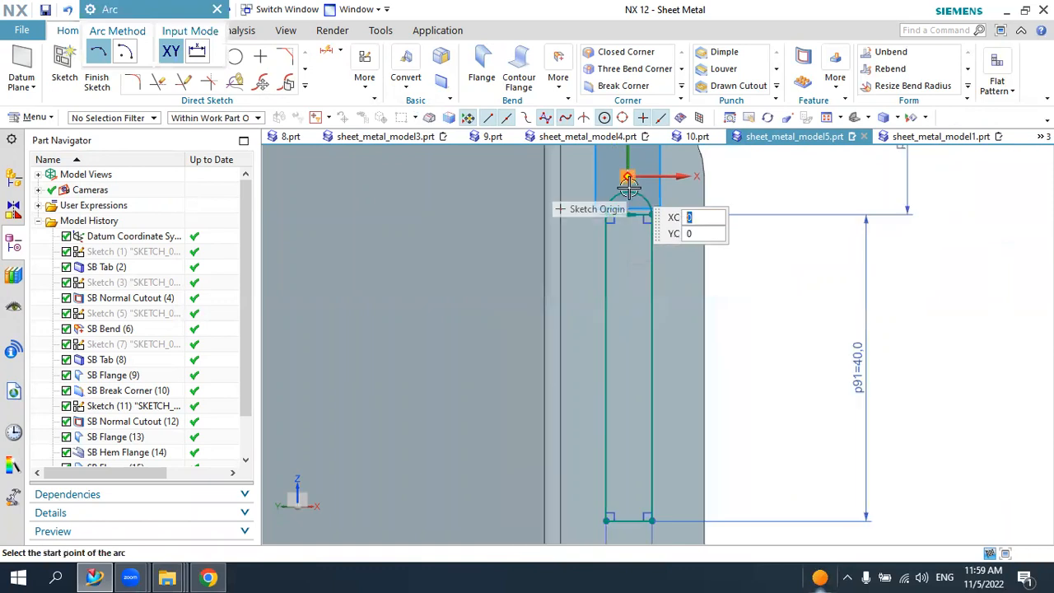
- Draw a matching outward arc of about 3 mm radius across the rectangle's lower end
scroll(623, 432, "up", 5)
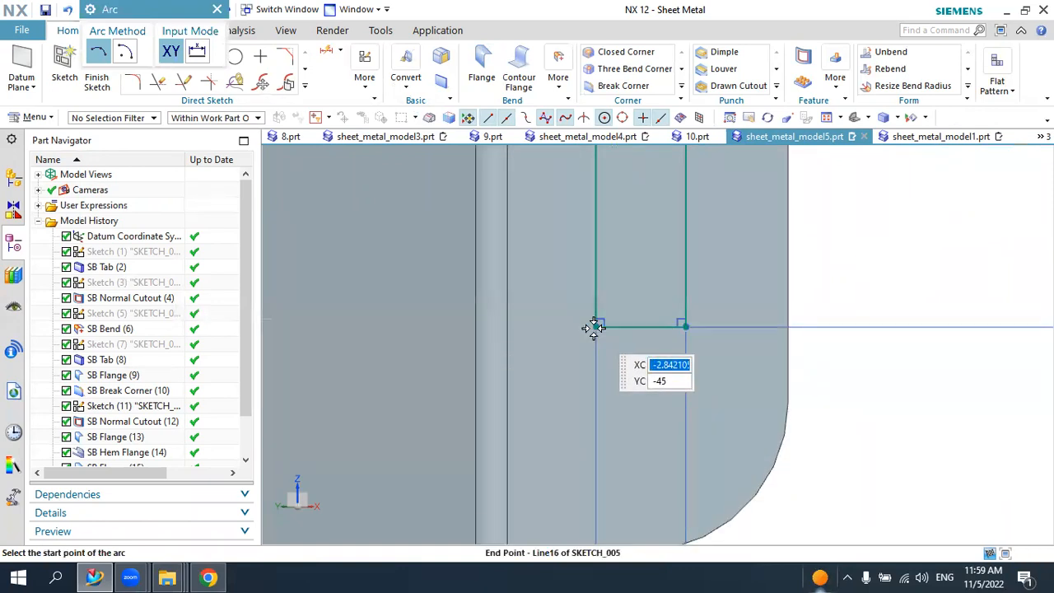
left_click(594, 327)
left_click(683, 327)
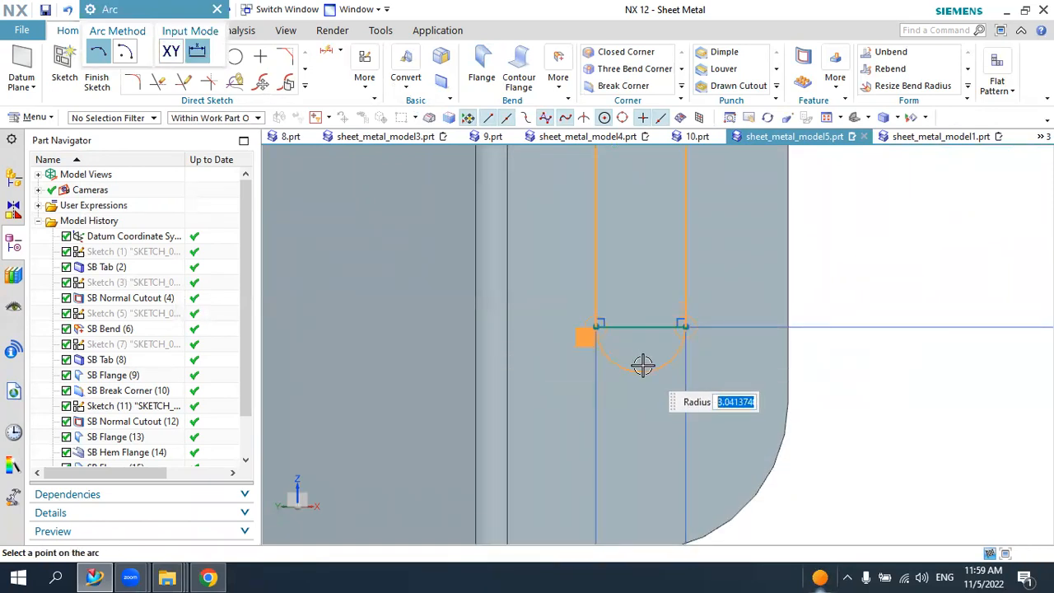
left_click(641, 366)
key("Escape")
scroll(572, 364, "down", 5)
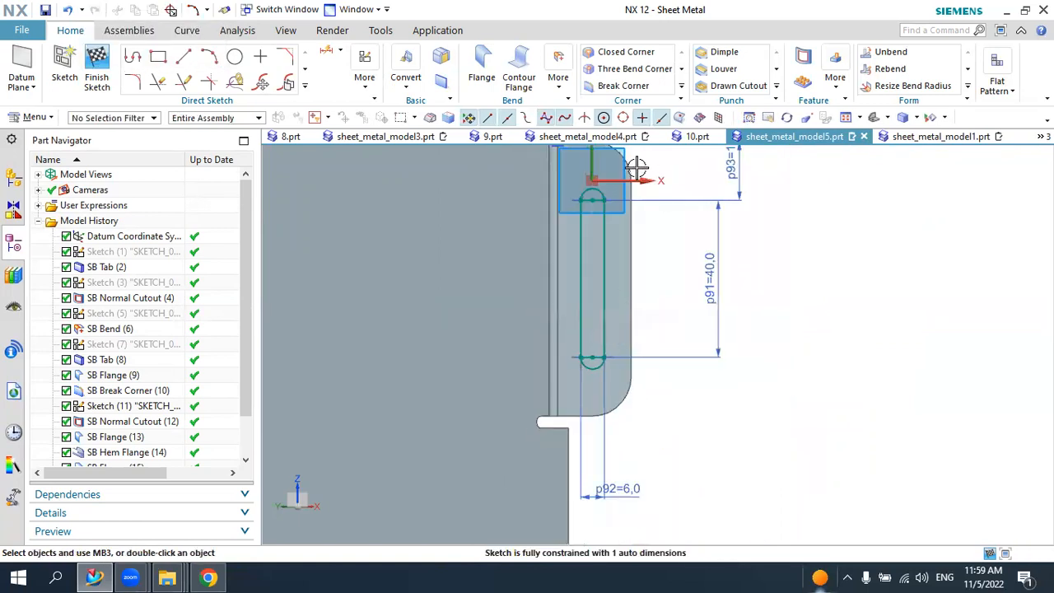
- Trim away the two short lines inside the rounded ends to leave a closed slot profile, and finish the sketch
left_click(156, 82)
scroll(588, 198, "up", 3)
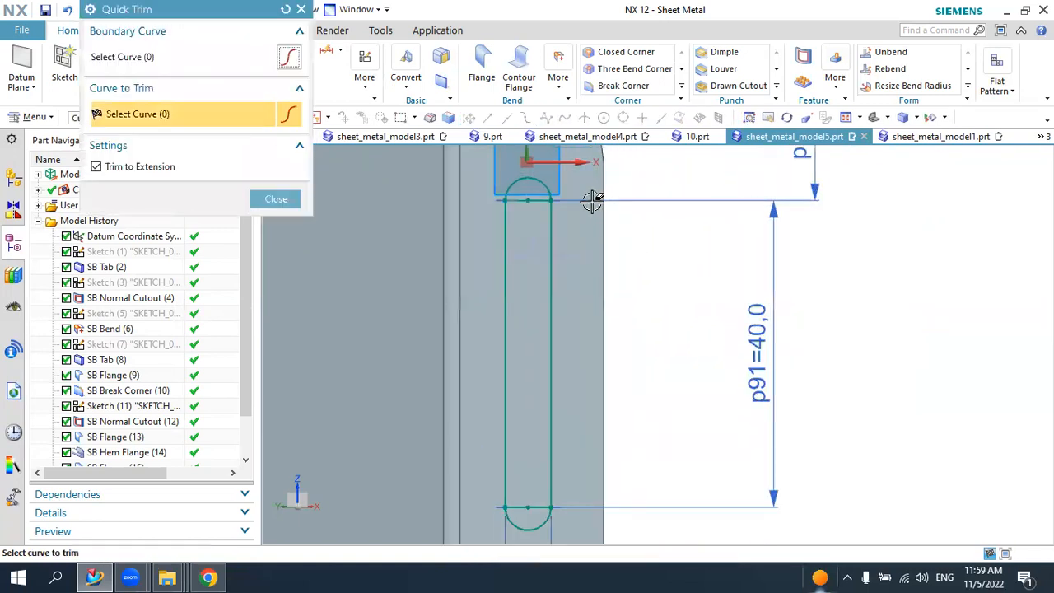
left_click(531, 502)
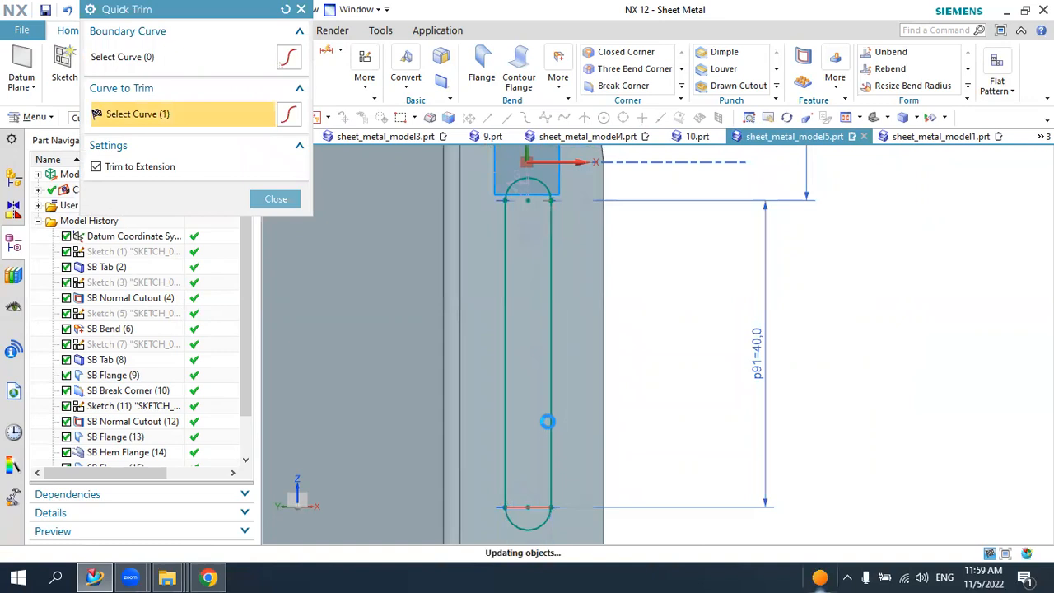
scroll(546, 423, "down", 3)
left_click(276, 198)
left_click(96, 70)
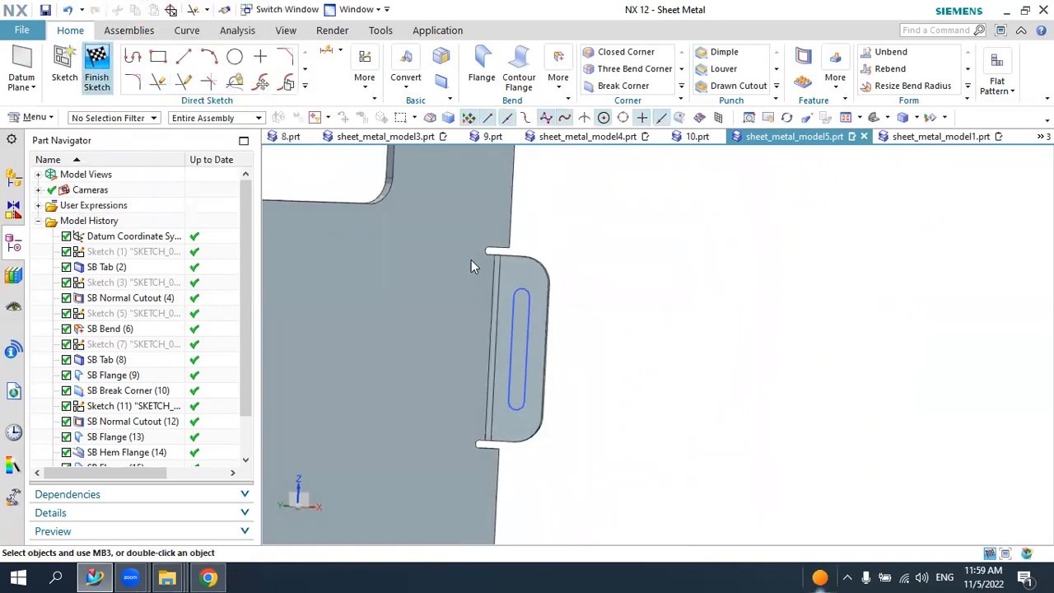
- Cut the slot sketch through the side flange with a thickness-method Normal Cutout
left_click(666, 83)
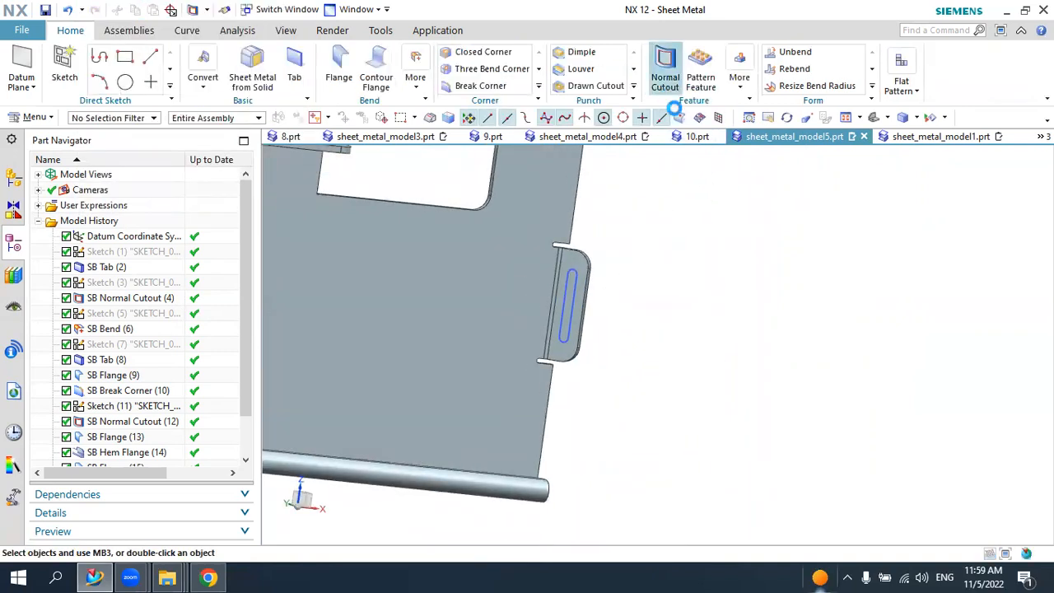
scroll(571, 271, "up", 4)
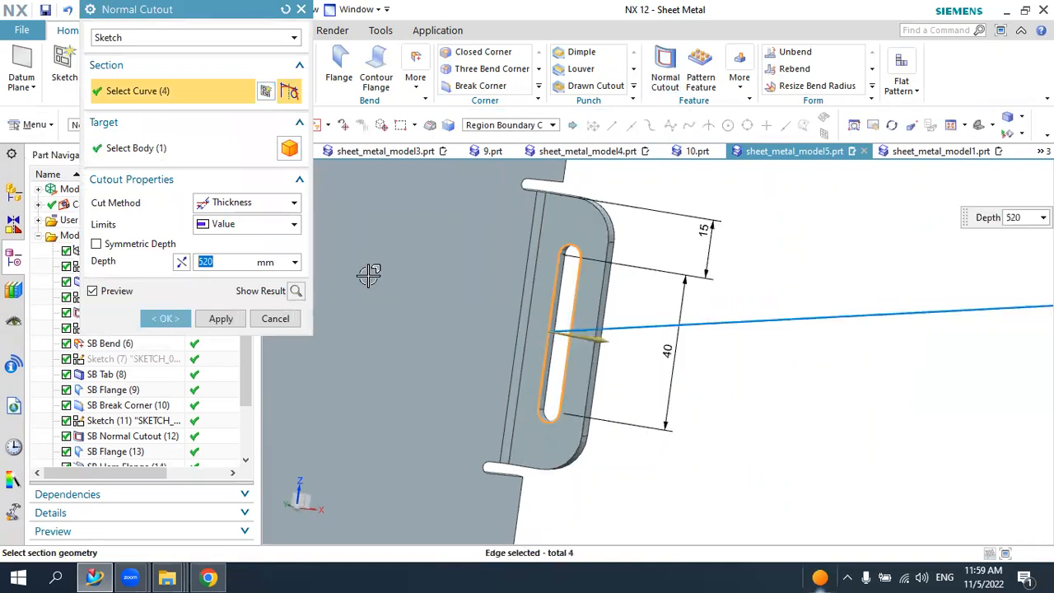
left_click(165, 318)
scroll(528, 288, "down", 3)
scroll(602, 306, "down", 4)
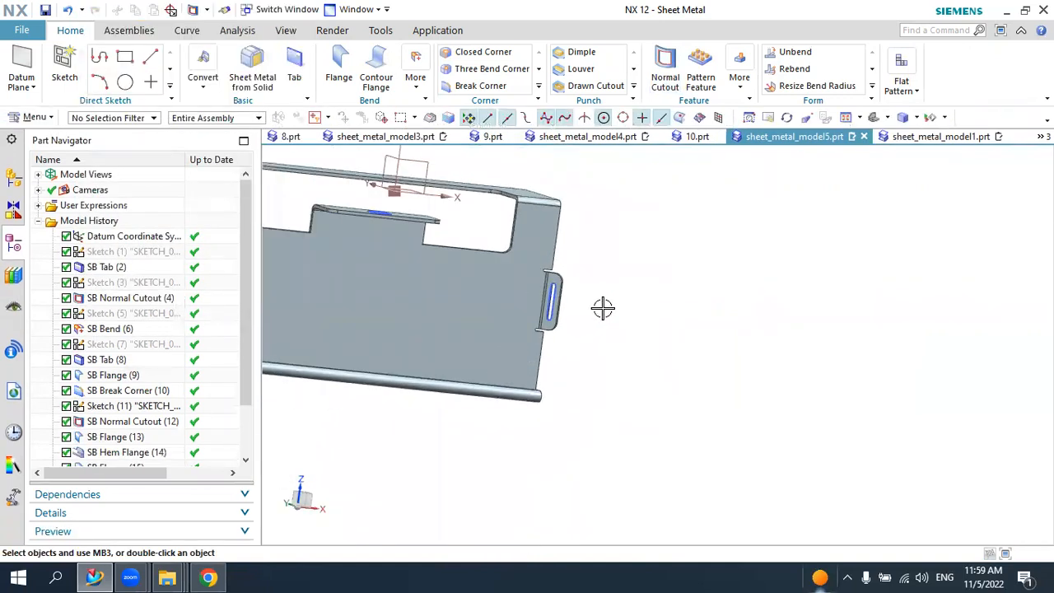
- Mirror the side flange with its broken corners, slot sketch and slot cutout about the YZ datum plane
middle_click_drag(623, 318, 589, 313)
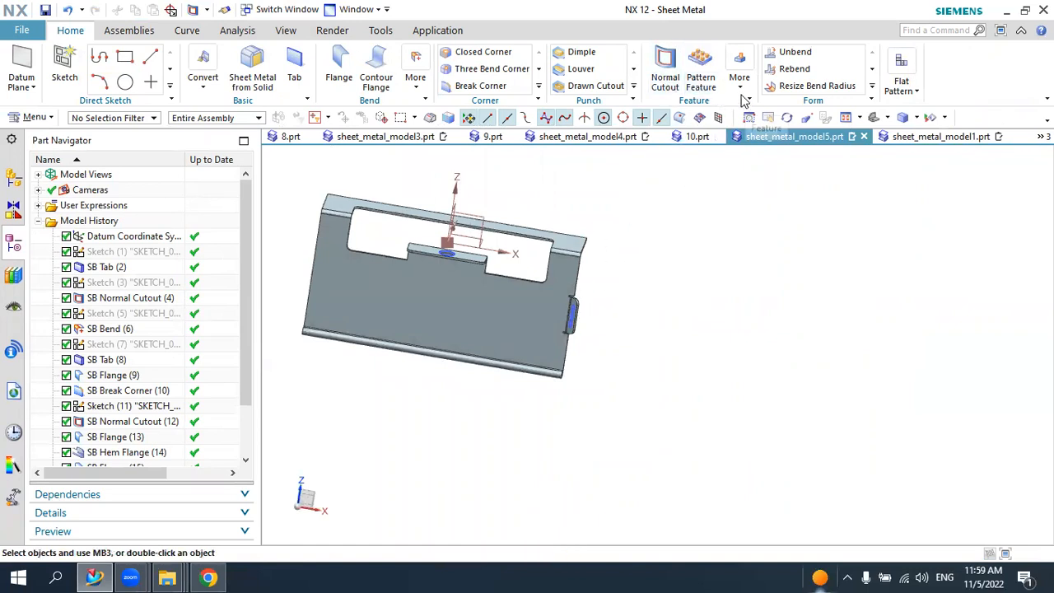
left_click(739, 91)
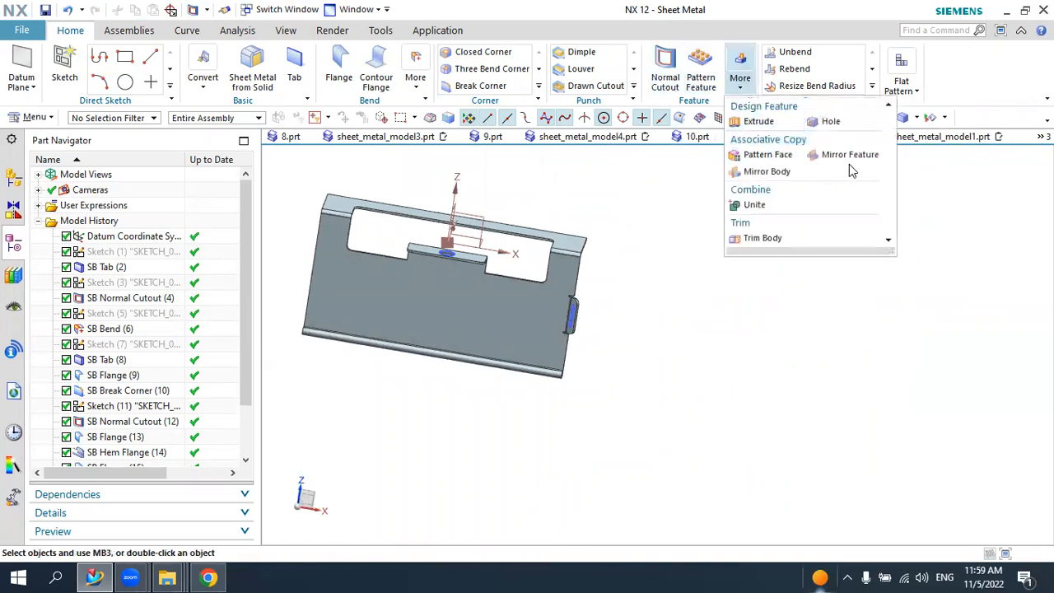
left_click(844, 156)
scroll(136, 428, "down", 2)
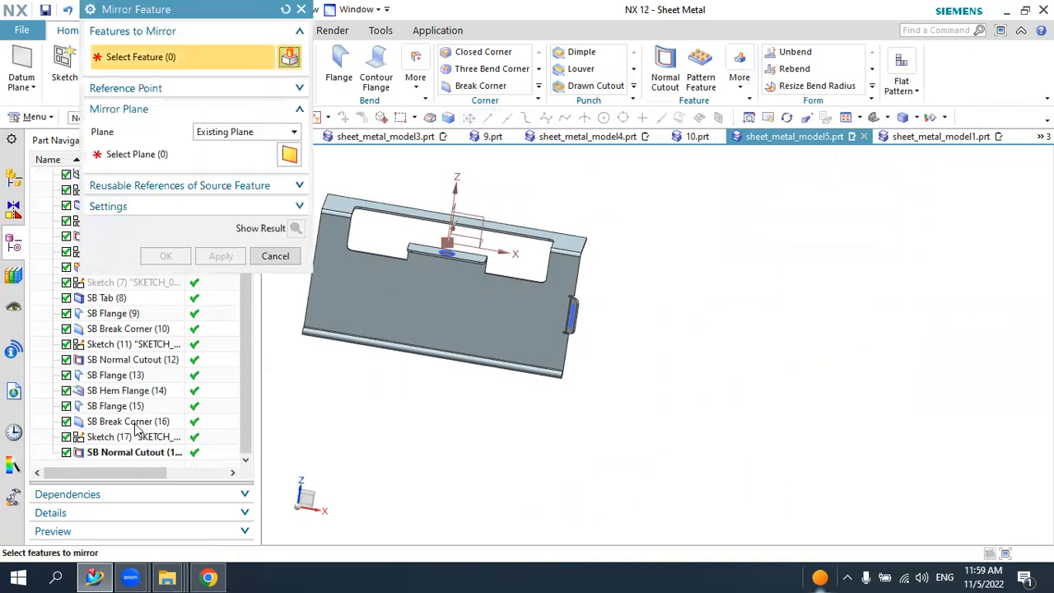
left_click(123, 452)
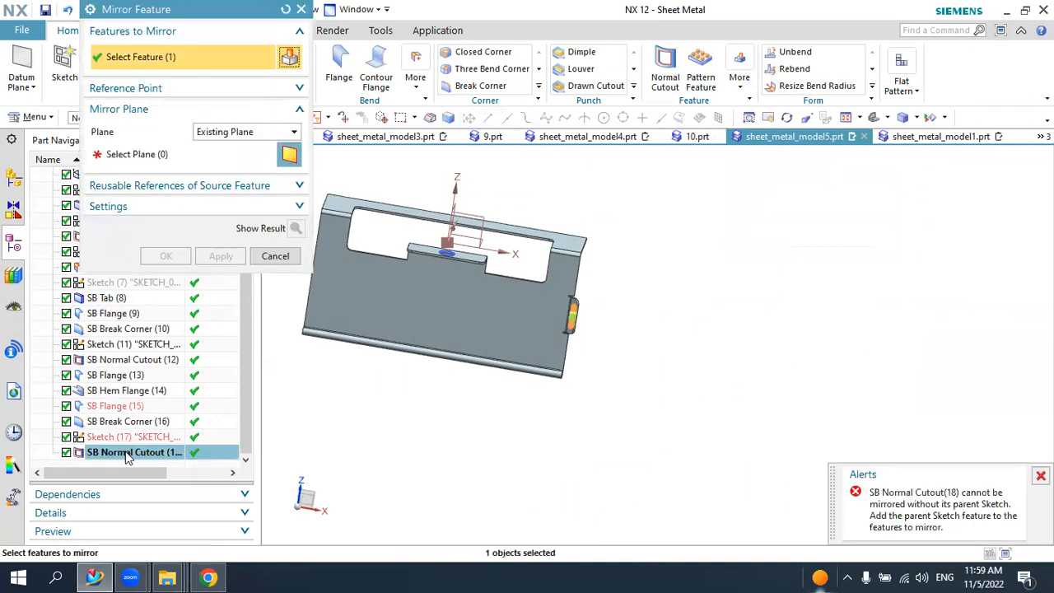
left_click(109, 437, "ctrl")
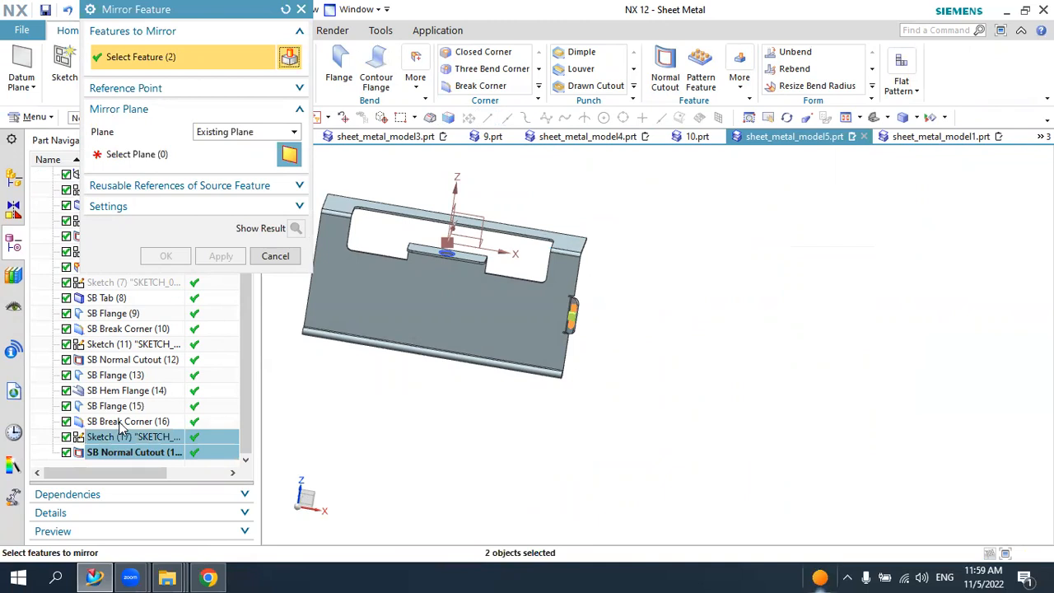
left_click(122, 422, "ctrl")
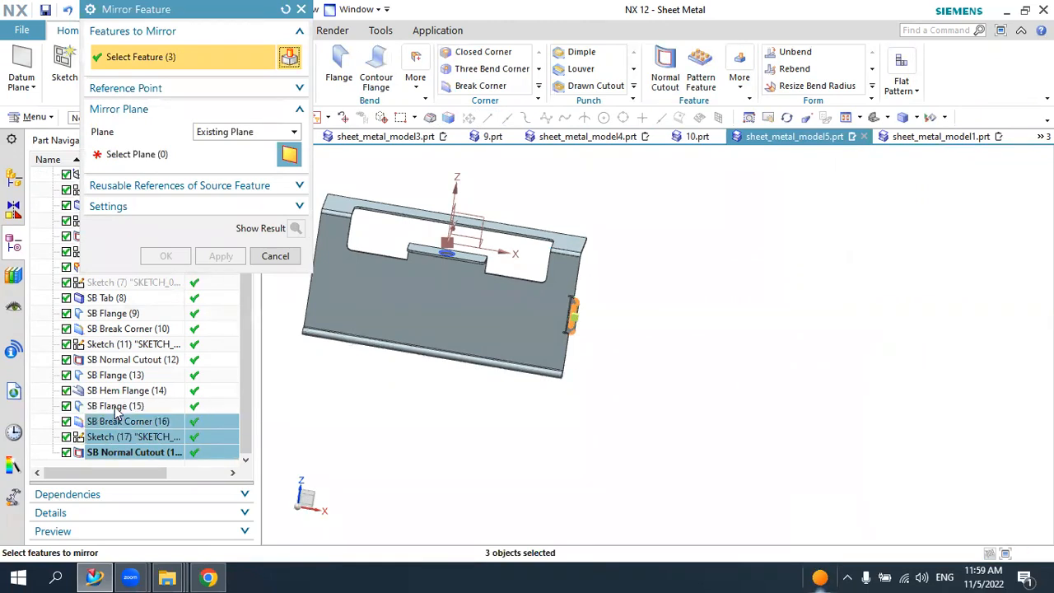
left_click(115, 406, "ctrl")
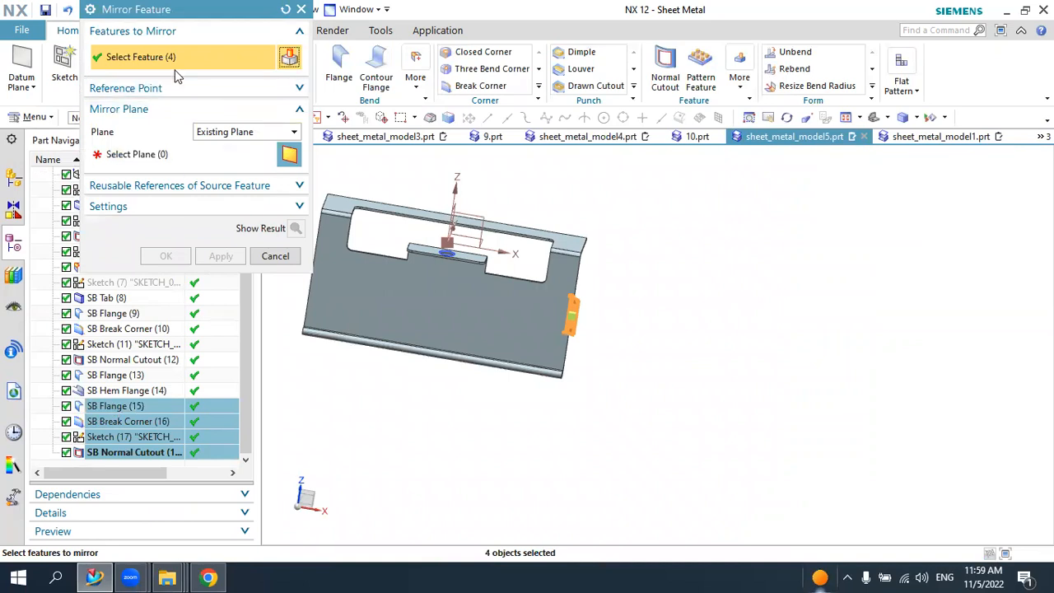
left_click(132, 158)
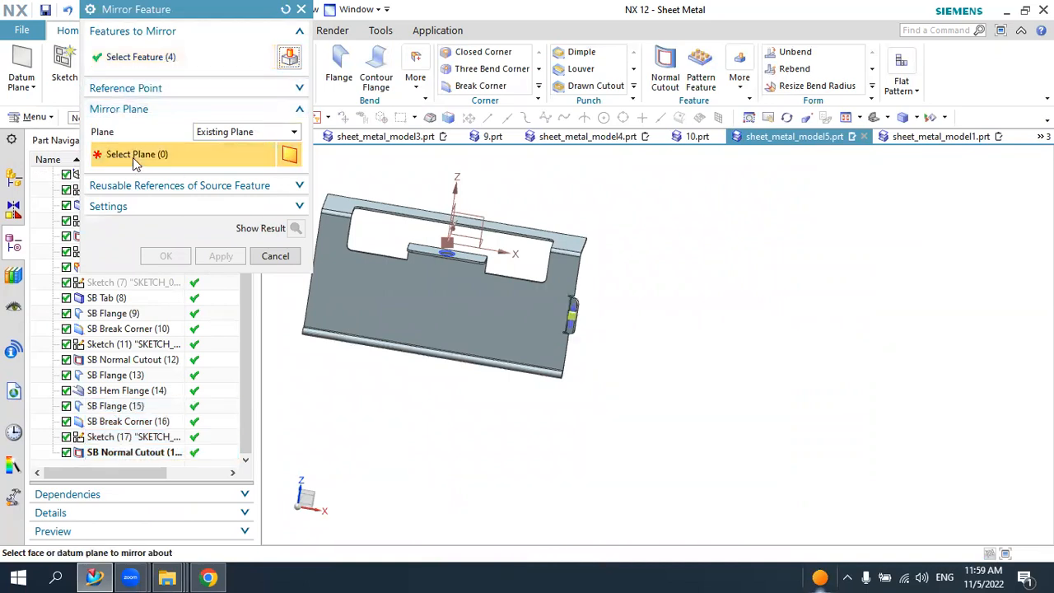
middle_click_drag(559, 186, 494, 197)
left_click(422, 226)
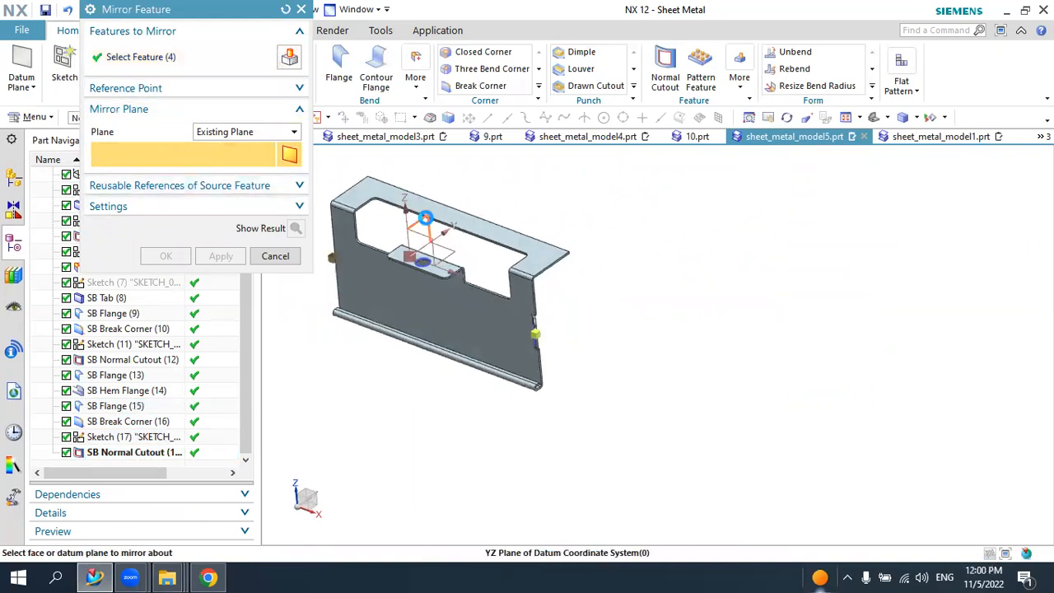
left_click(166, 257)
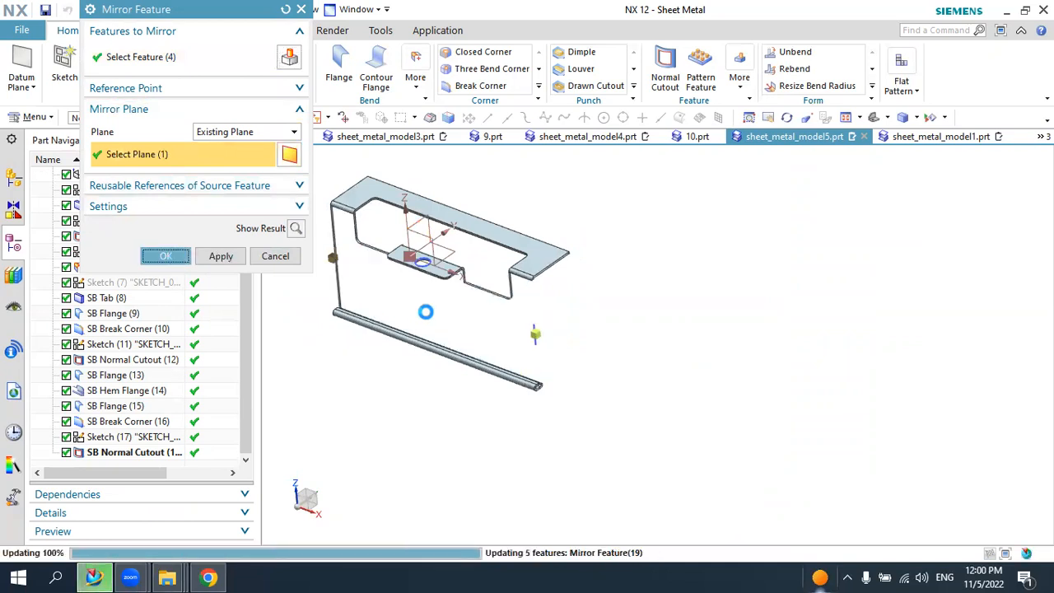
- Create a sketch on the main plate's large front face, below the holed tab
middle_click_drag(414, 361, 291, 252)
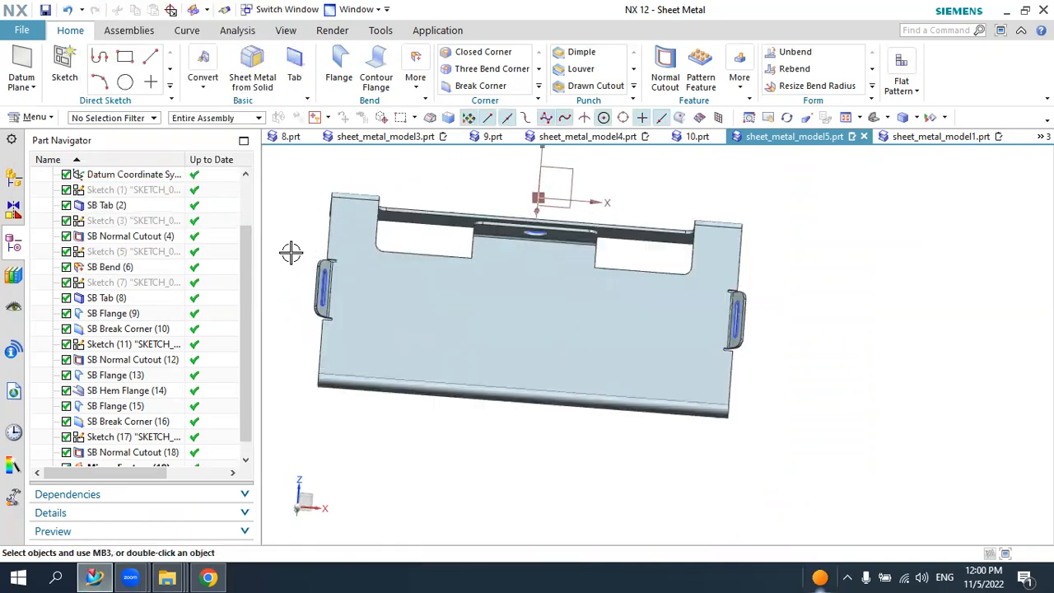
scroll(320, 283, "up", 5)
scroll(426, 327, "down", 5)
middle_click_drag(426, 327, 448, 347)
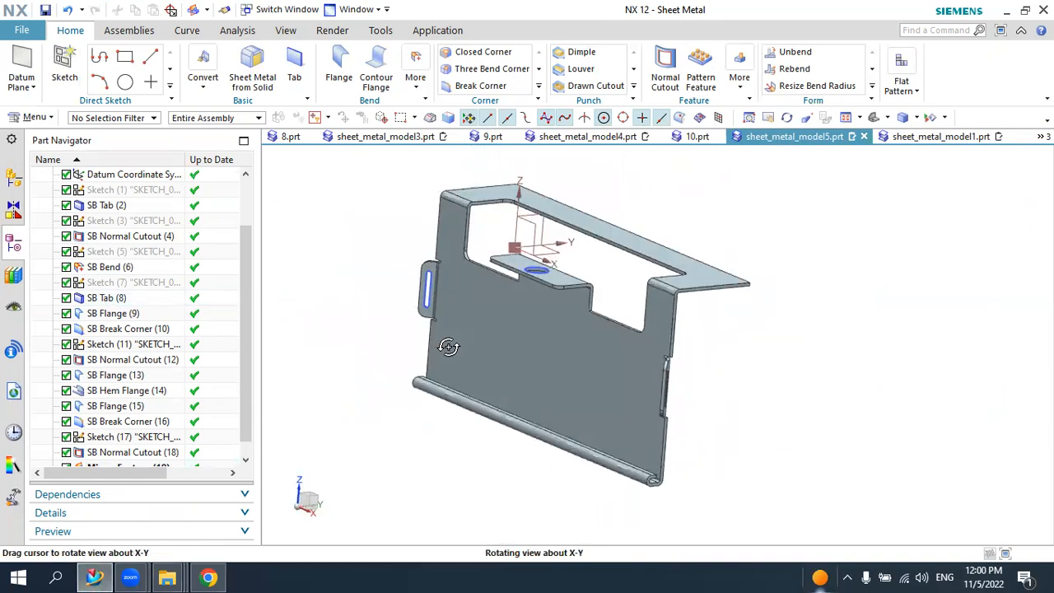
left_click(874, 118)
scroll(623, 350, "down", 3)
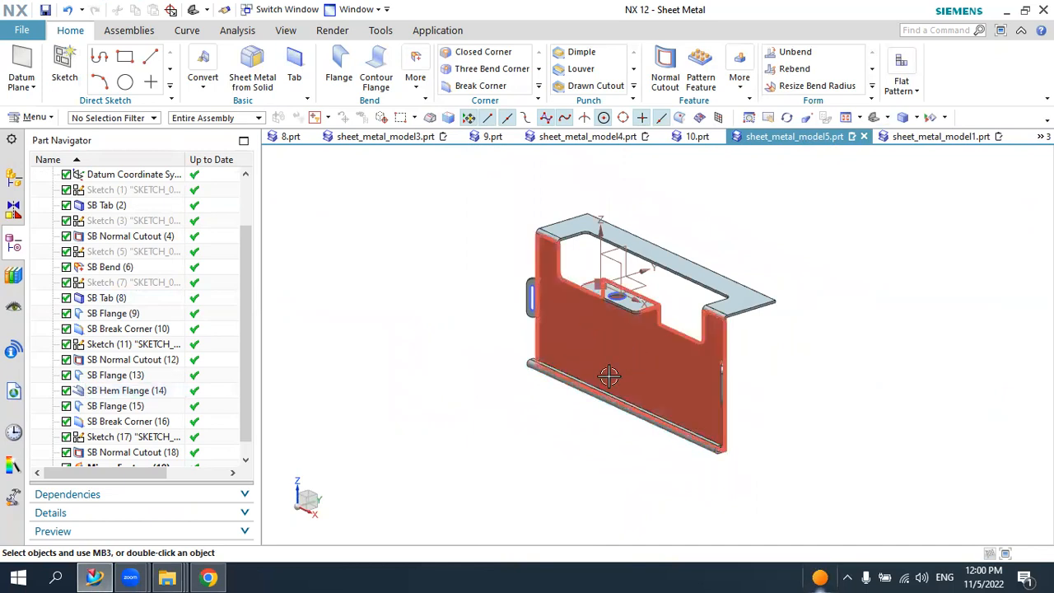
scroll(624, 357, "up", 2)
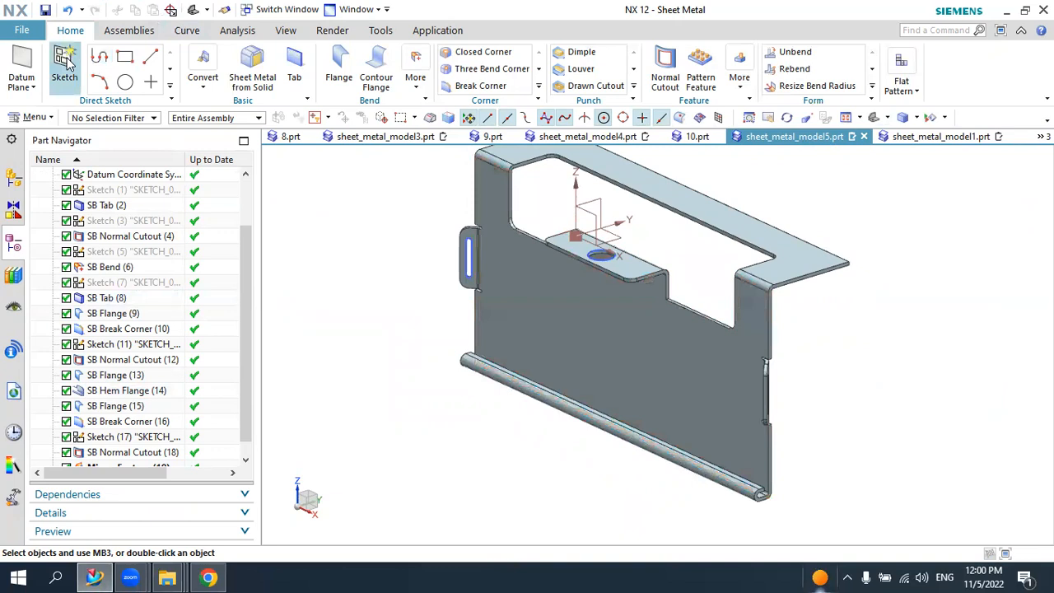
left_click(544, 328)
left_click(227, 210)
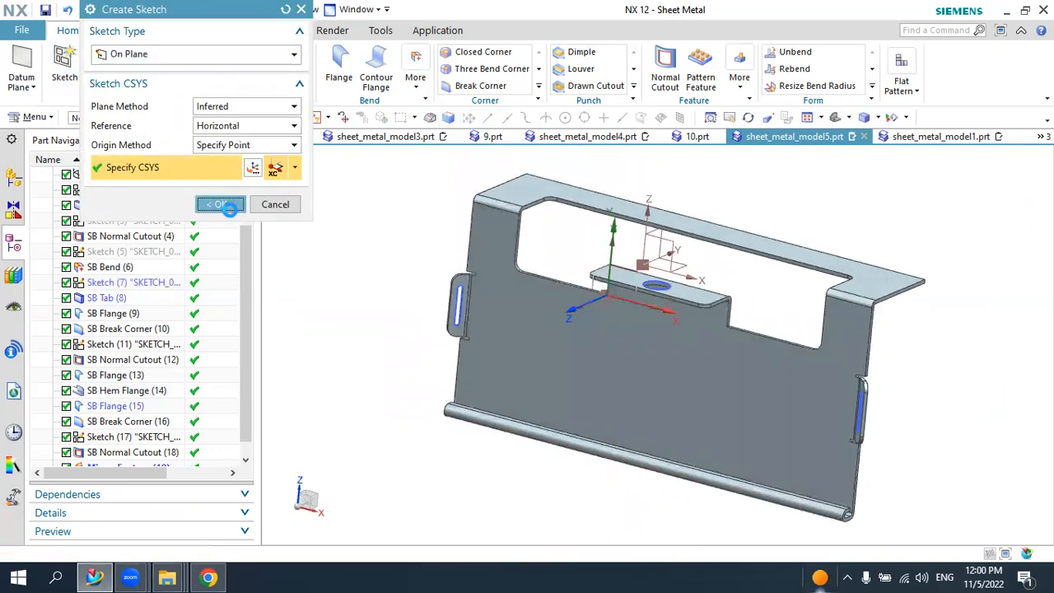
- Draw a rectangle about 325 by 65 mm on the lower half of the main plate
scroll(559, 302, "down", 1)
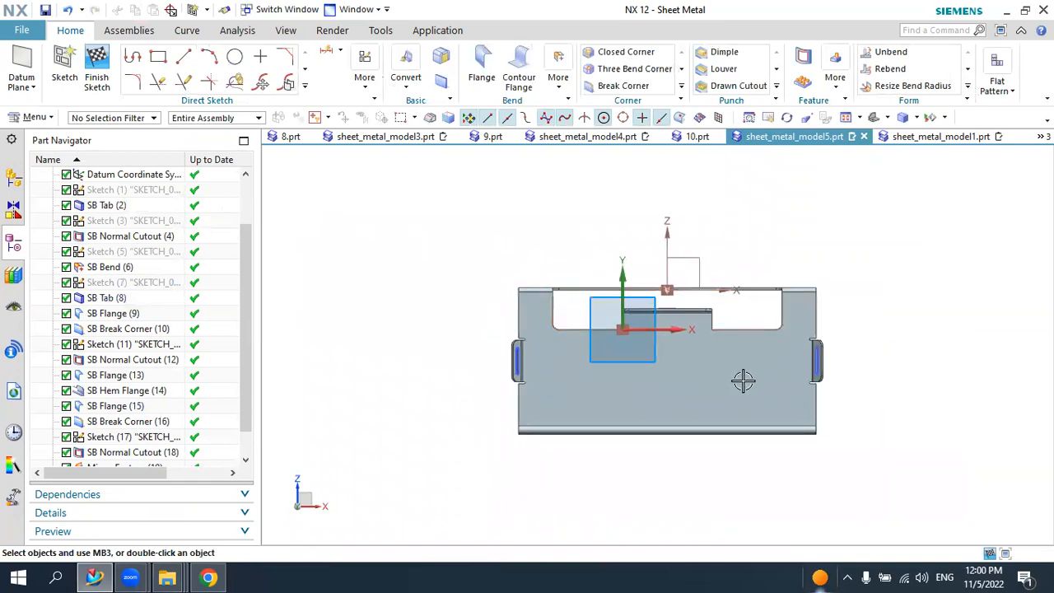
scroll(744, 382, "up", 2)
left_click(159, 59)
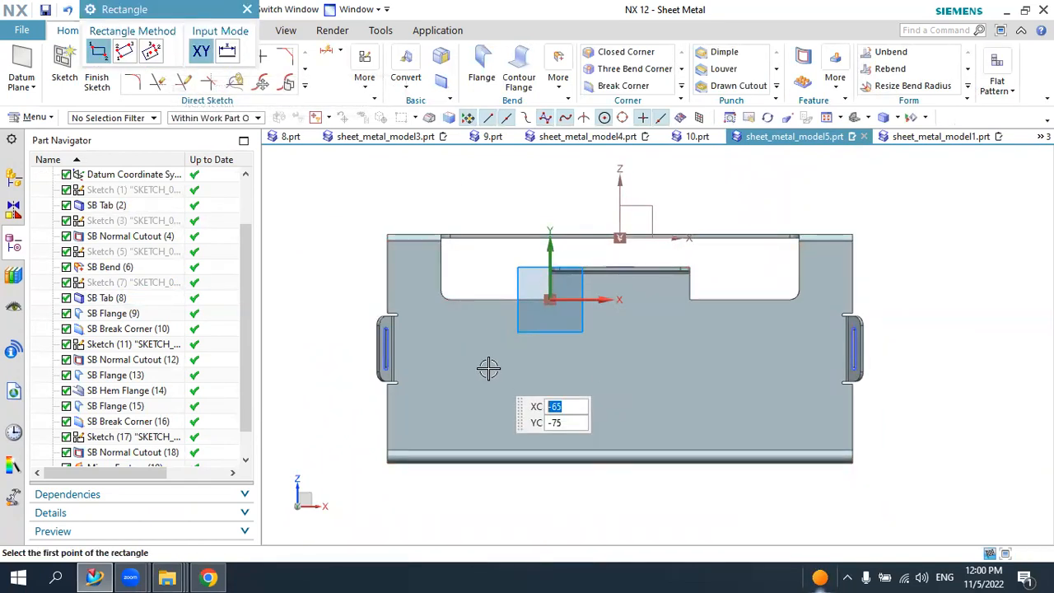
left_click(518, 395)
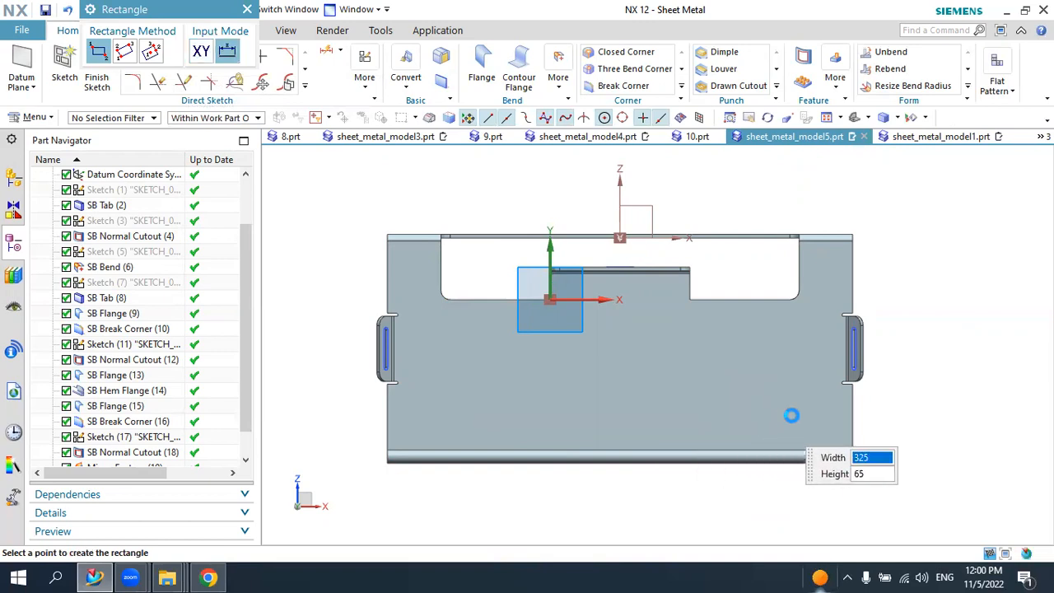
left_click(792, 415)
key("Escape")
- Make the rectangle's two short sides symmetric about the vertical Z axis
left_click(365, 80)
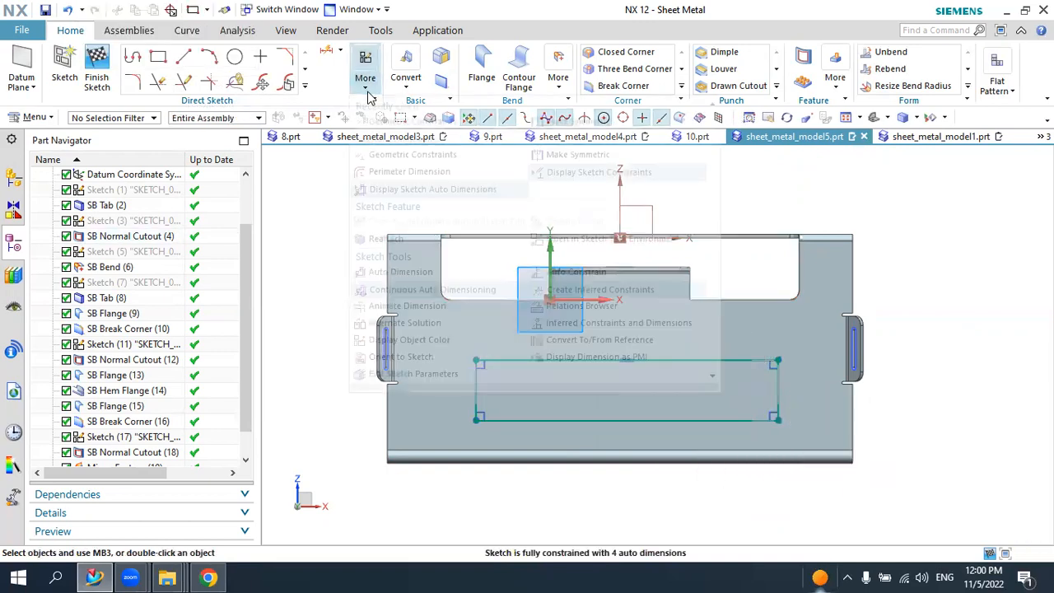
left_click(564, 122)
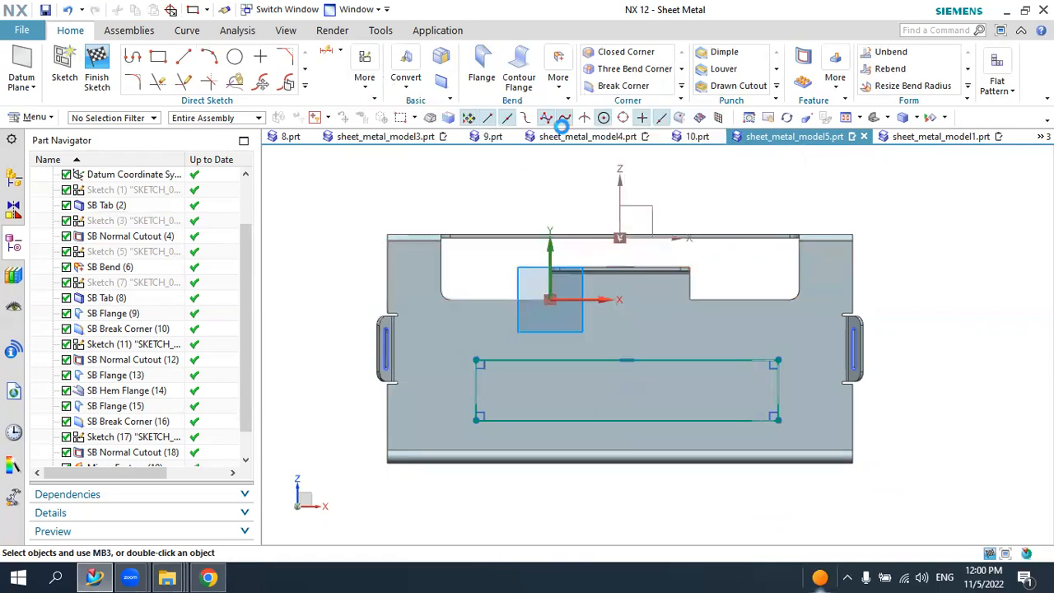
left_click(479, 375)
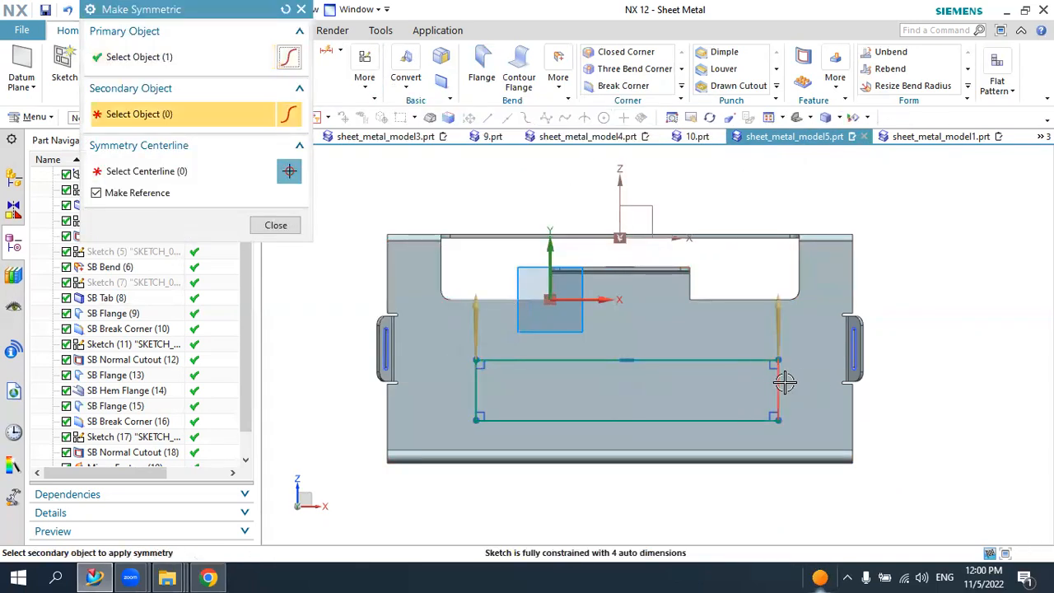
left_click(619, 176)
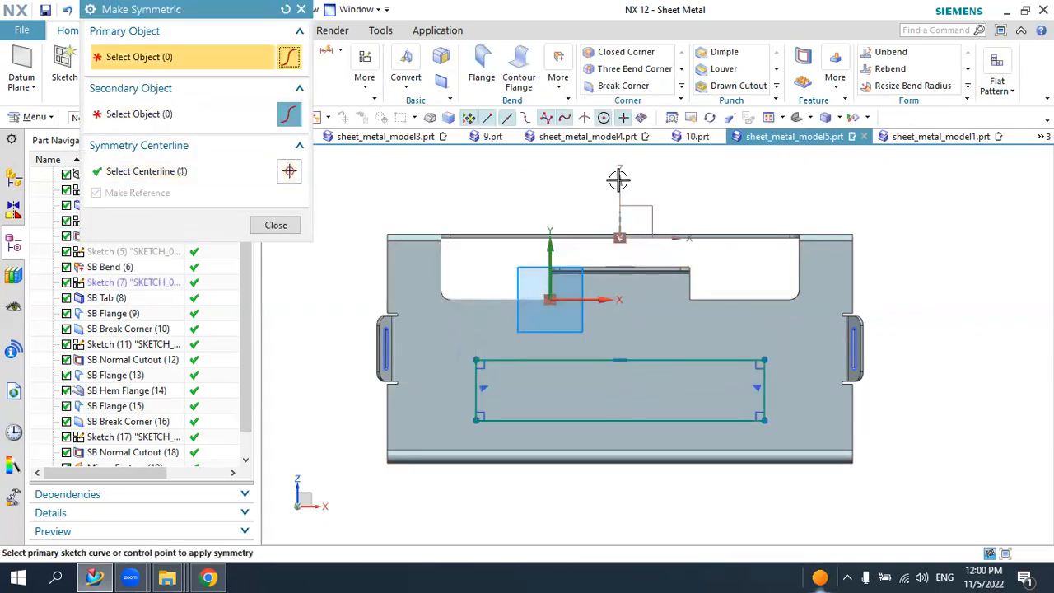
middle_click(410, 156)
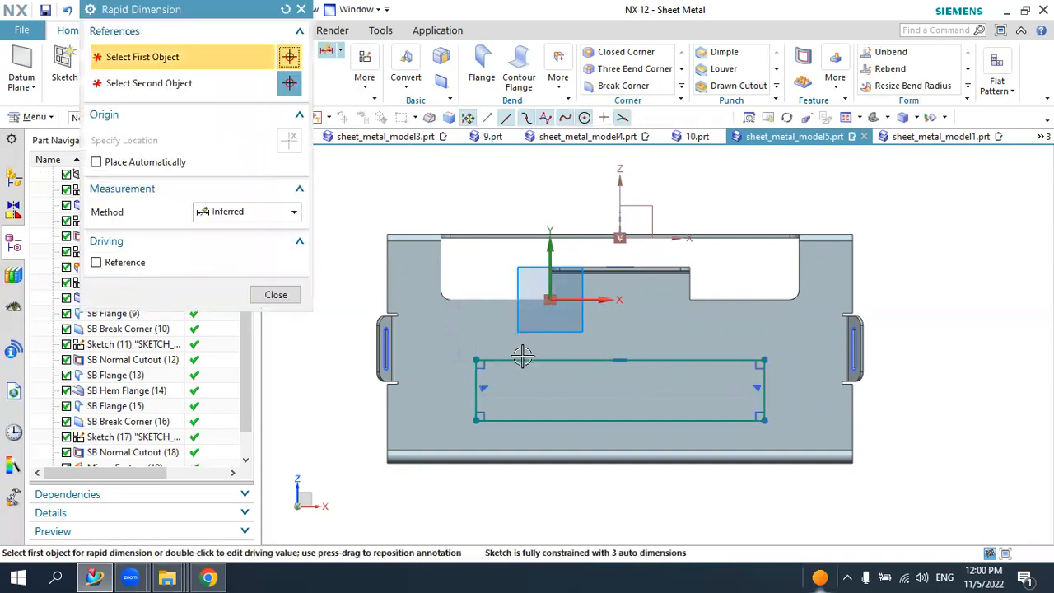
- Dimension the rectangle's long upper side at 310 mm
left_click(591, 360)
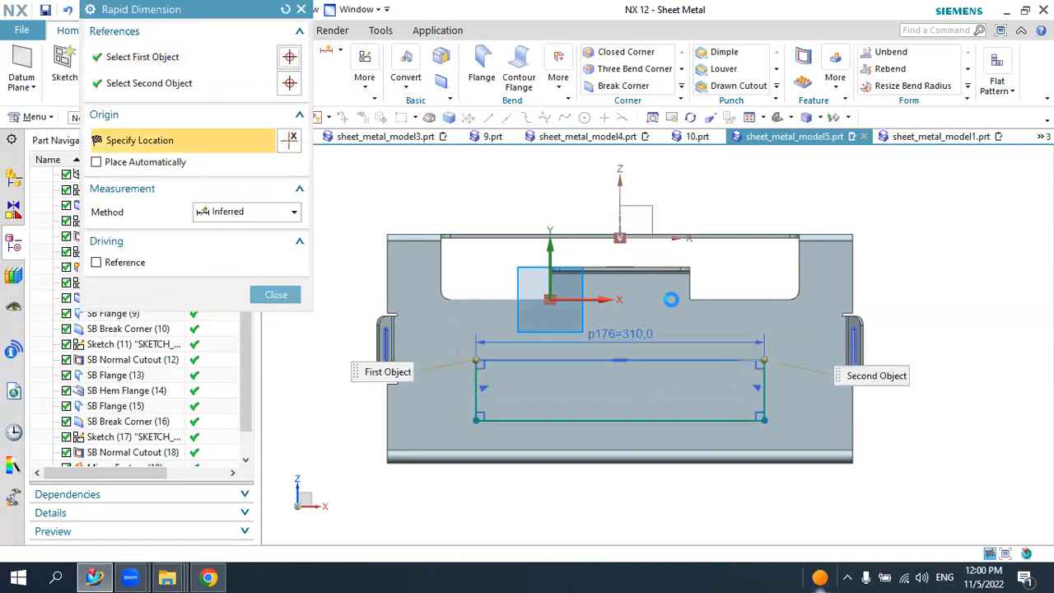
left_click(672, 301)
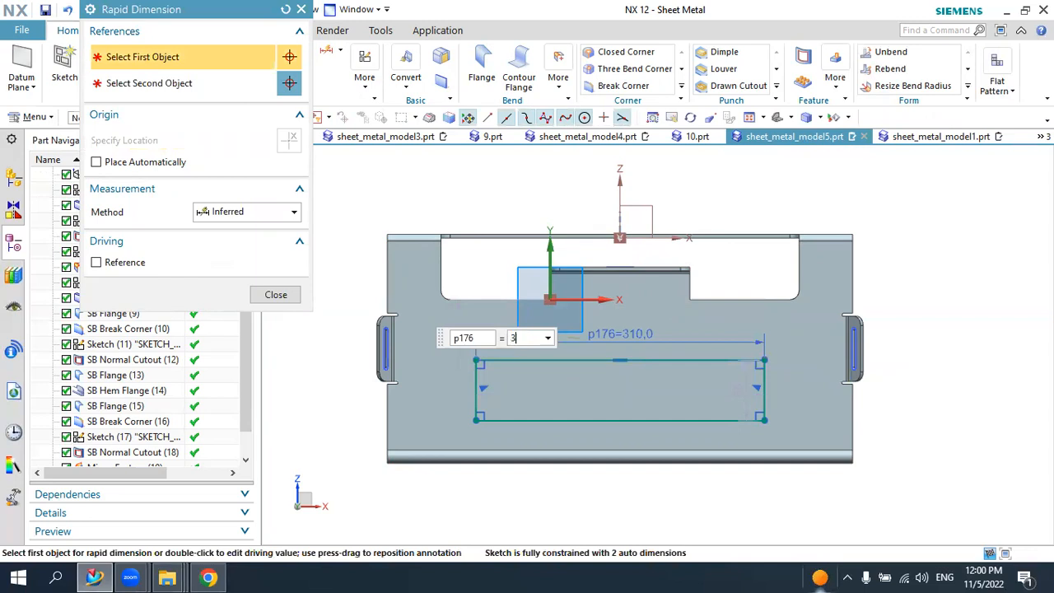
key("Return")
key("Escape")
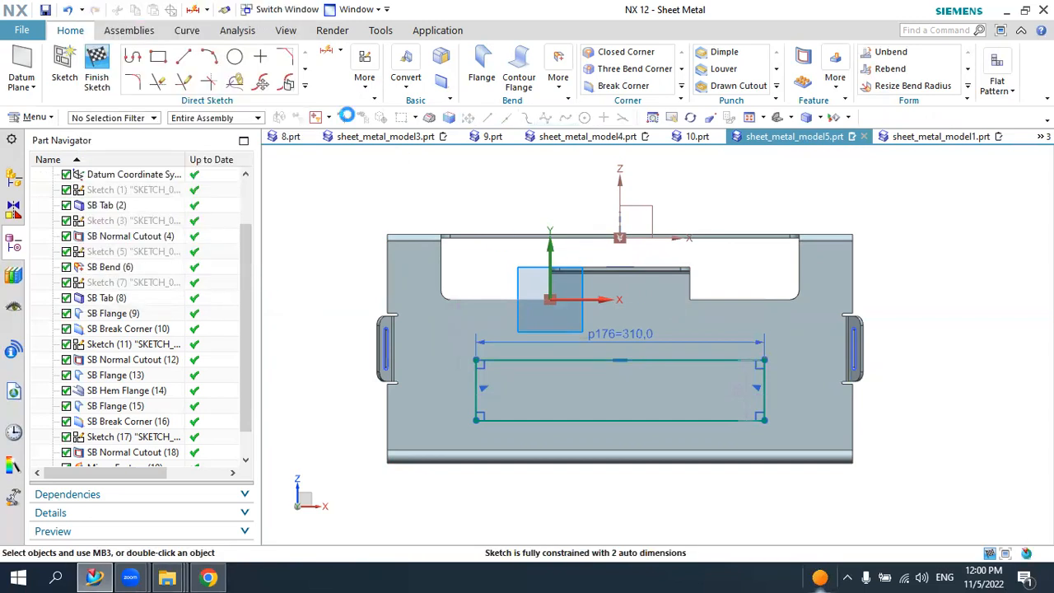
- Dimension the rectangle's short left side at 60 mm
key("d")
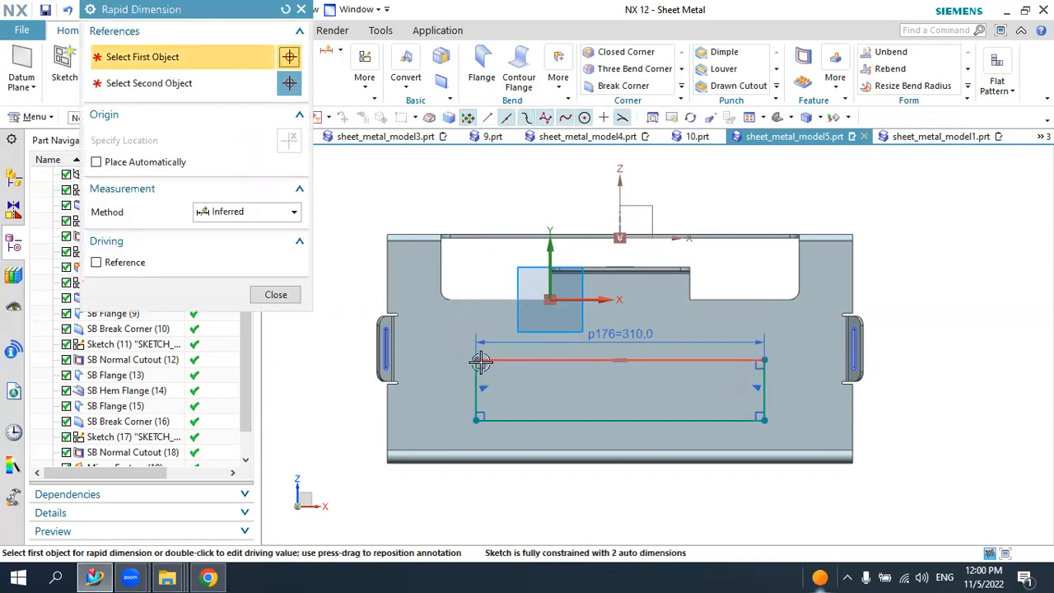
left_click(476, 379)
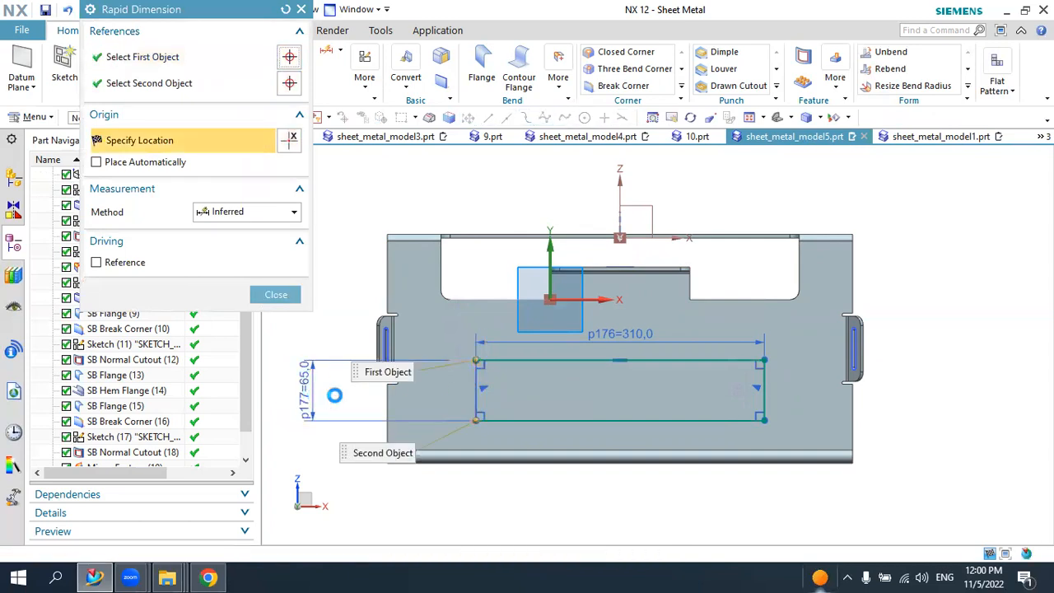
left_click(303, 404)
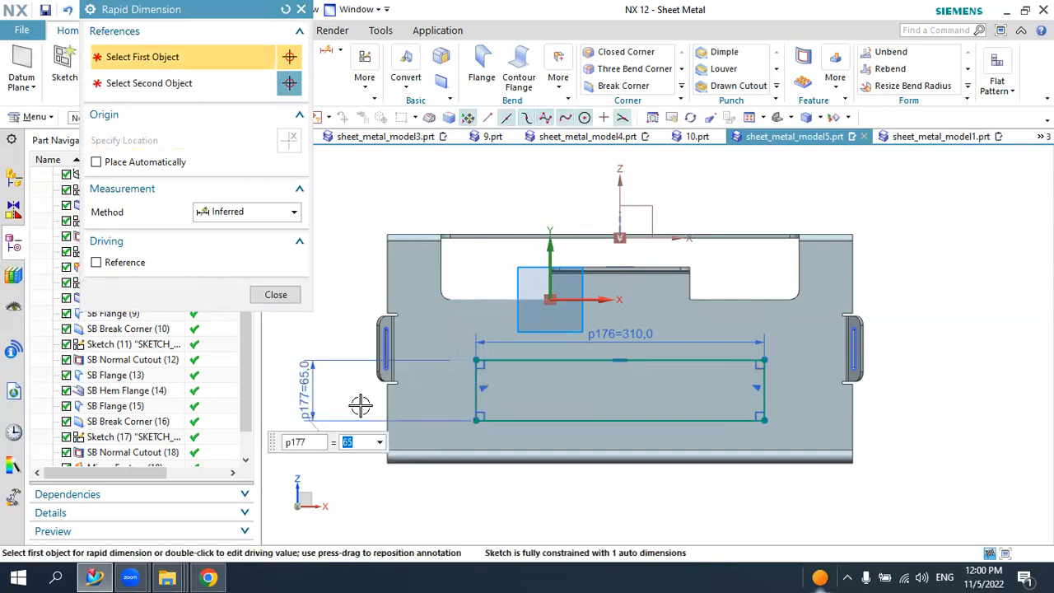
key("Return")
key("Escape")
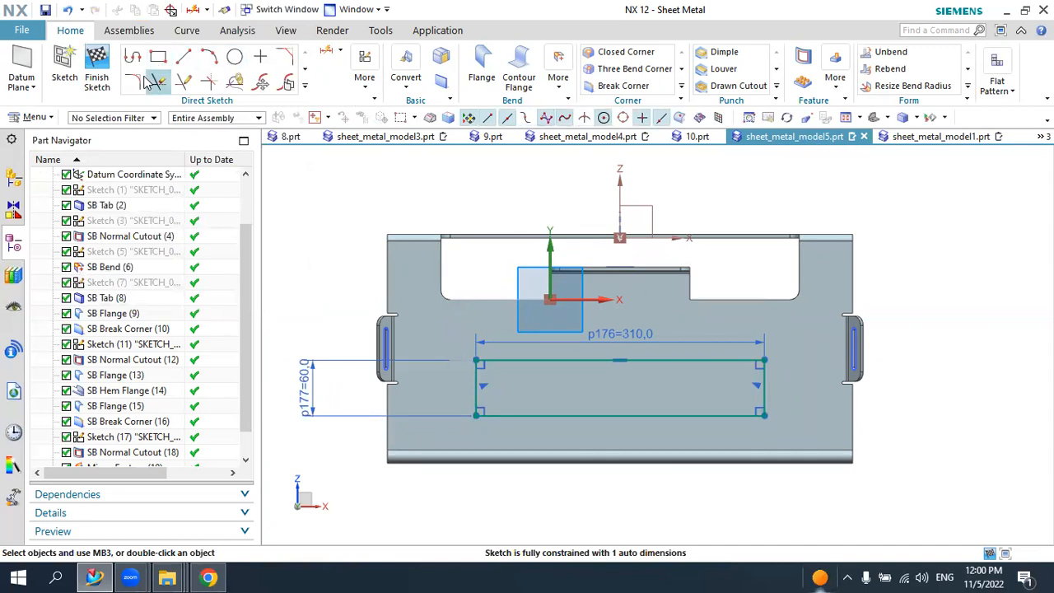
- Draw an outward semicircular arc across each short end of the 310 by 60 mm rectangle
left_click(212, 57)
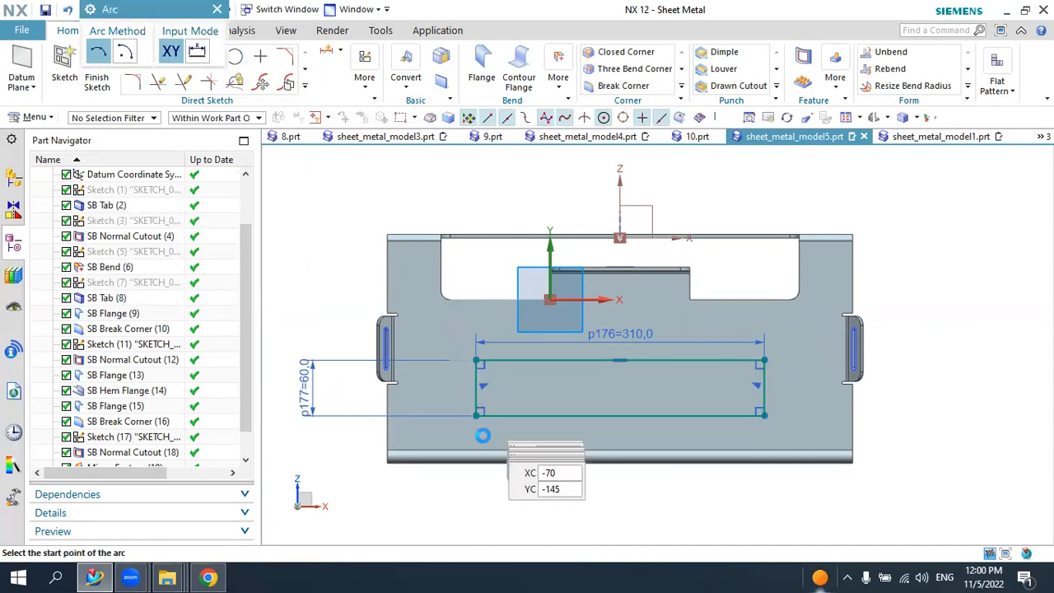
left_click(478, 360)
left_click(478, 414)
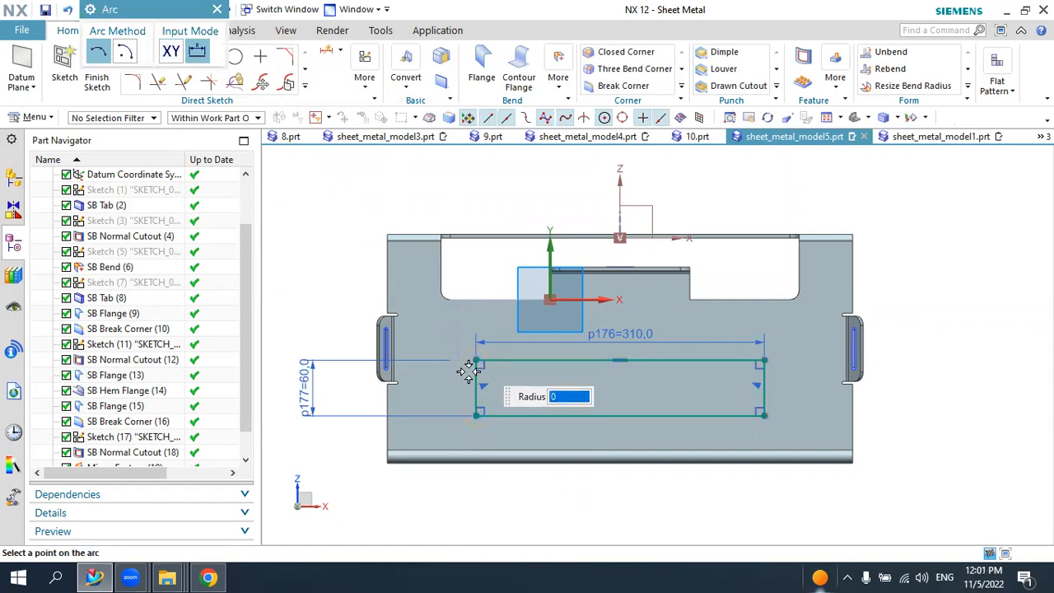
left_click(448, 387)
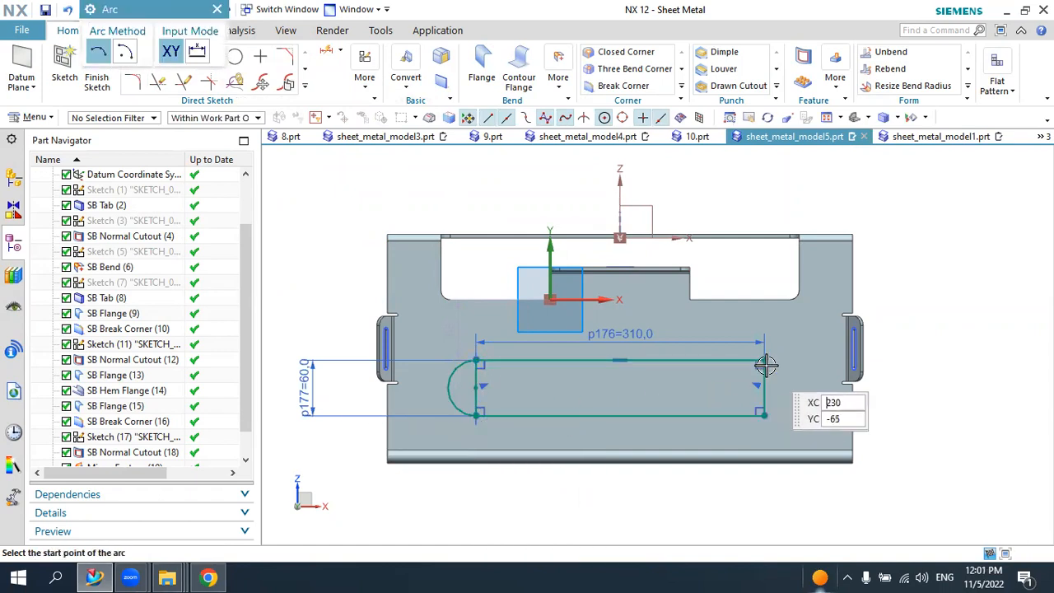
left_click(765, 362)
left_click(764, 415)
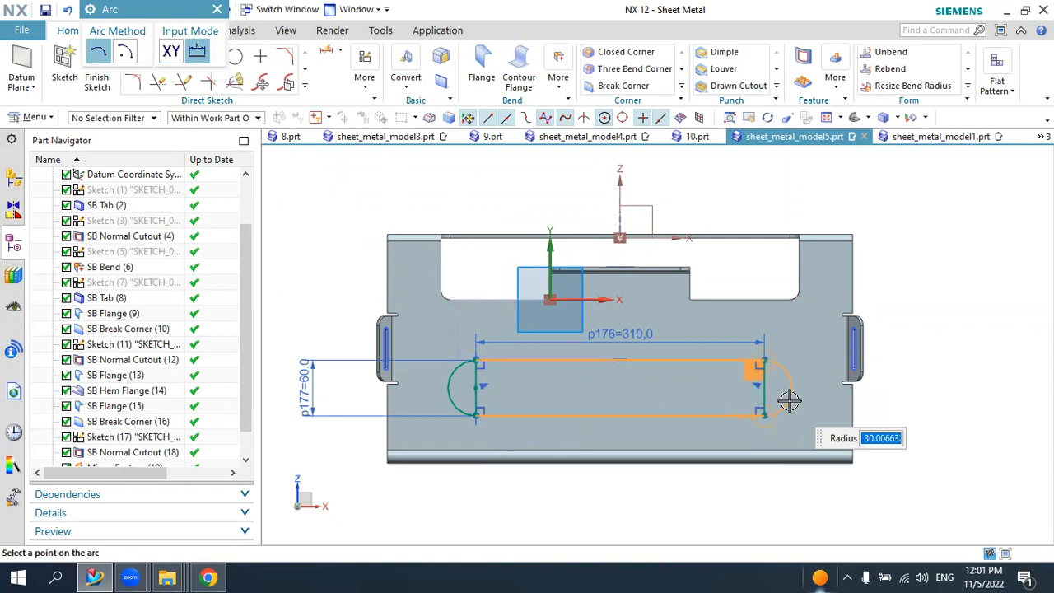
left_click(797, 402)
key("Escape")
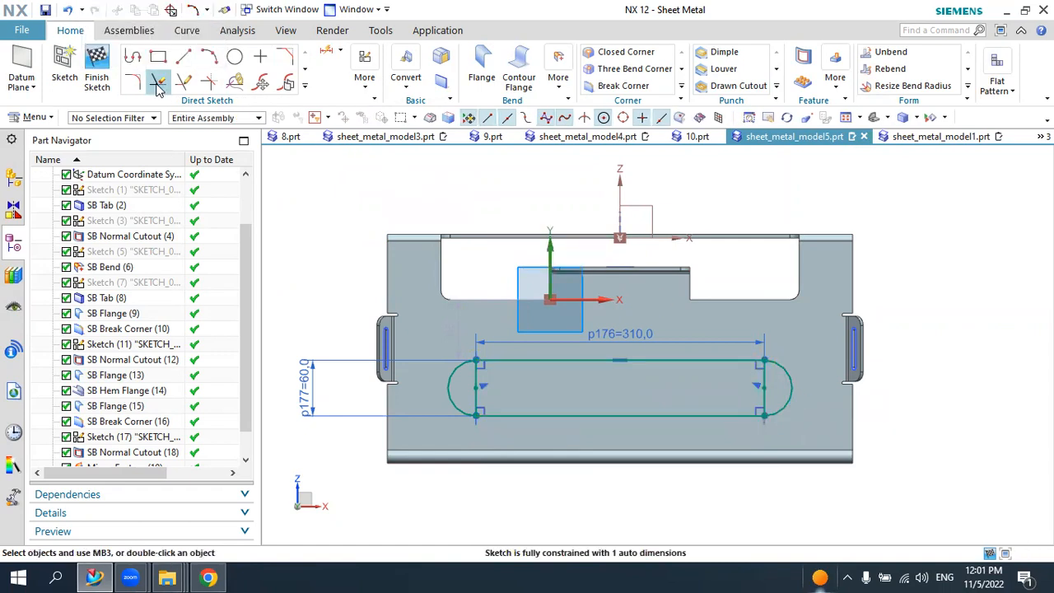
- Trim away the rectangle's two short sides to leave a closed slot profile, and finish the sketch
left_click(158, 86)
left_click(478, 378)
left_click(762, 397)
left_click(276, 199)
left_click(109, 67)
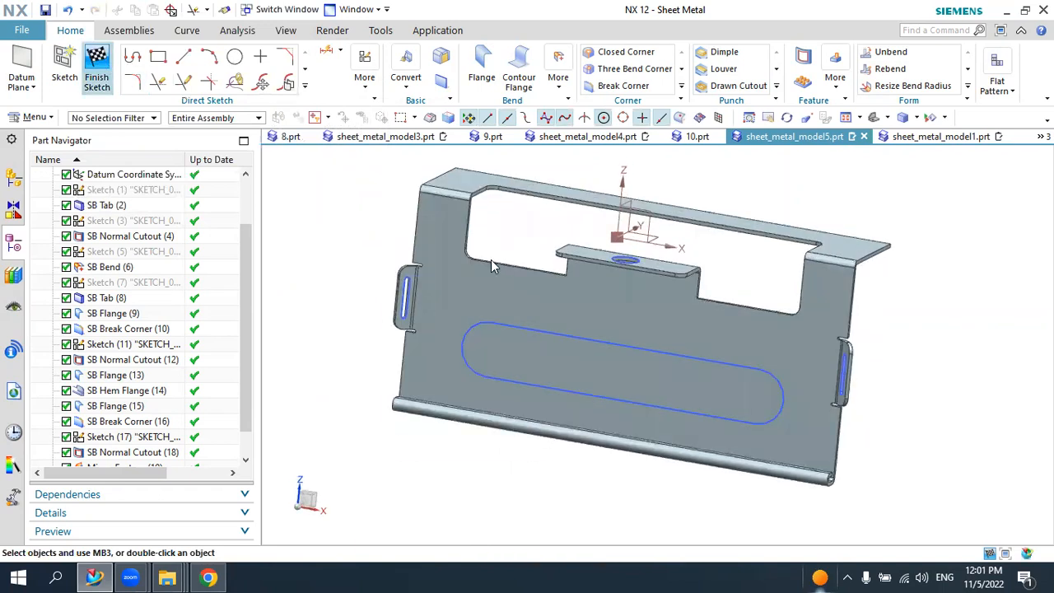
- Cut the slot profile through the main plate as a Normal Cutout with the Thickness method and a 520 mm depth
left_click(667, 82)
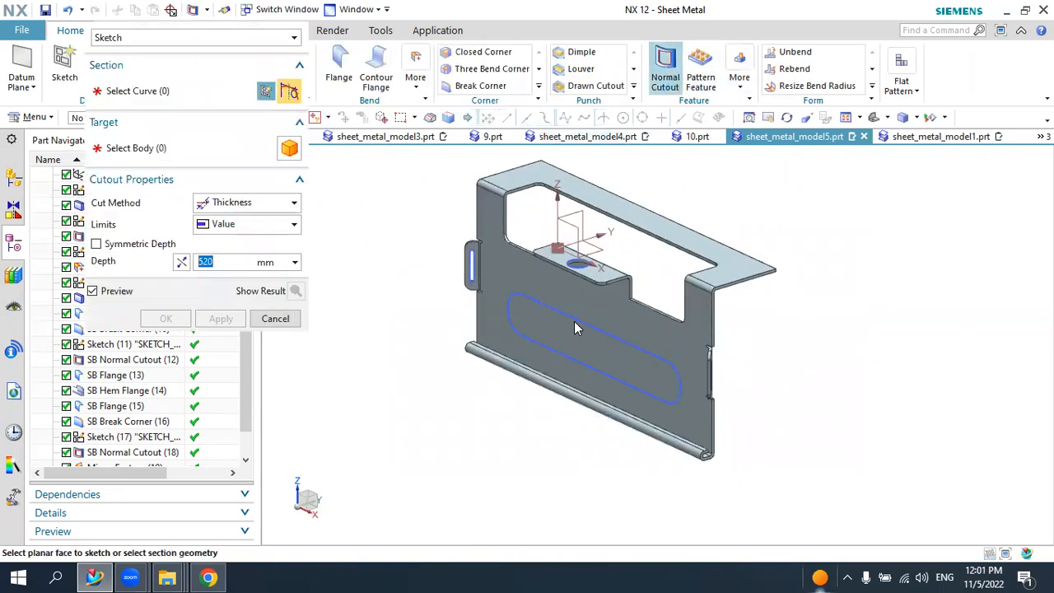
left_click(596, 344)
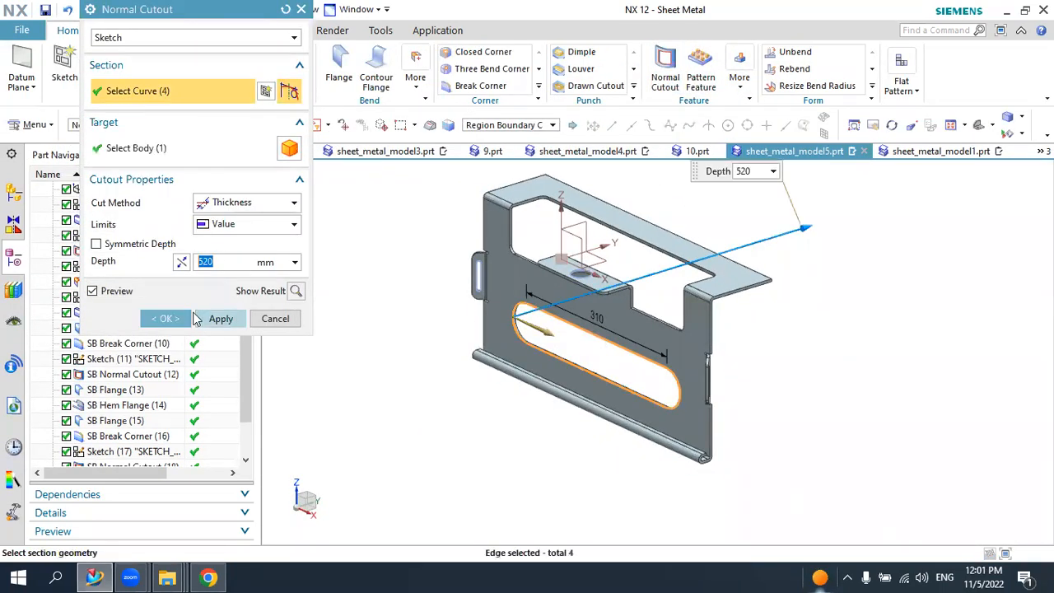
left_click(181, 320)
scroll(503, 333, "down", 2)
middle_click_drag(504, 334, 530, 350)
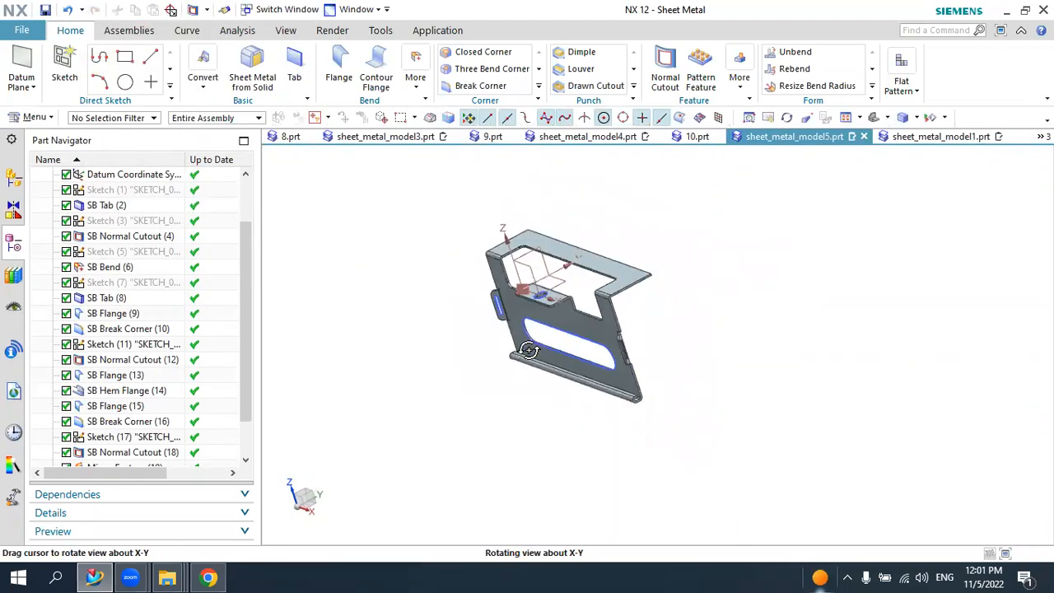
scroll(543, 255, "up", 5)
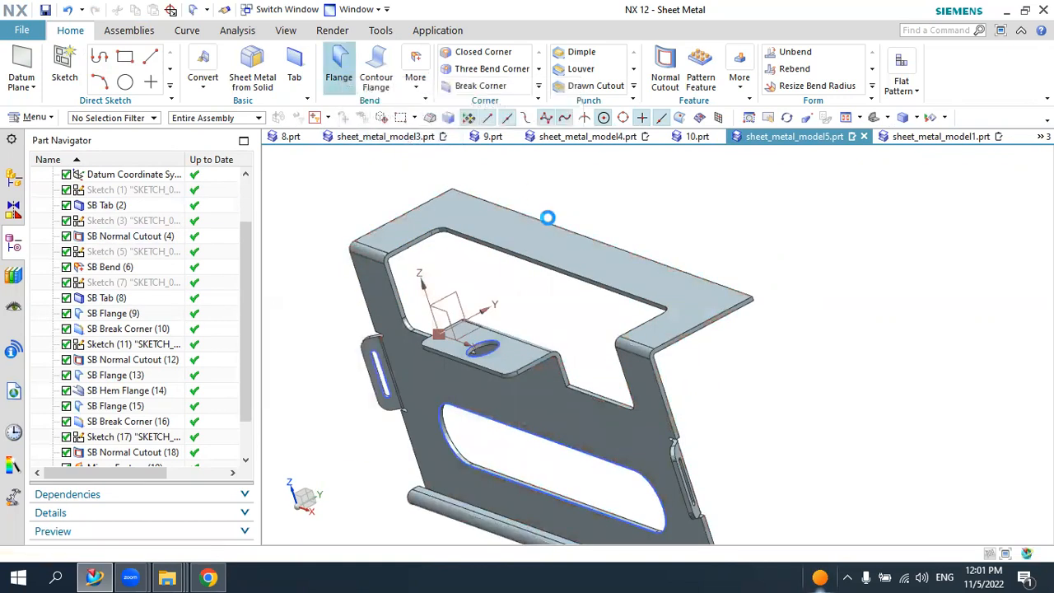
scroll(517, 247, "up", 2)
left_click(239, 81)
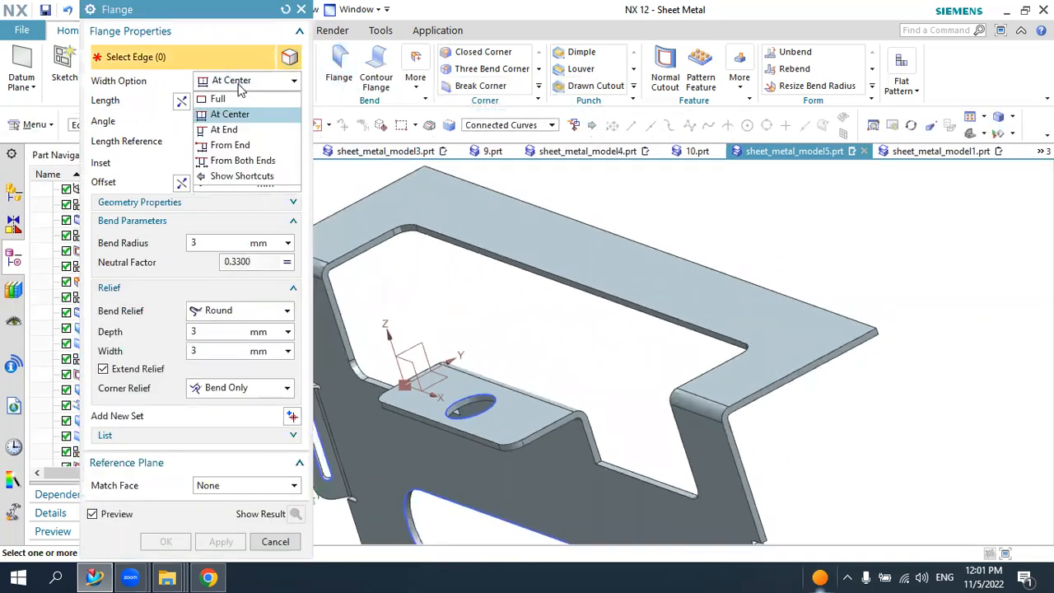
left_click(230, 114)
scroll(604, 284, "up", 2)
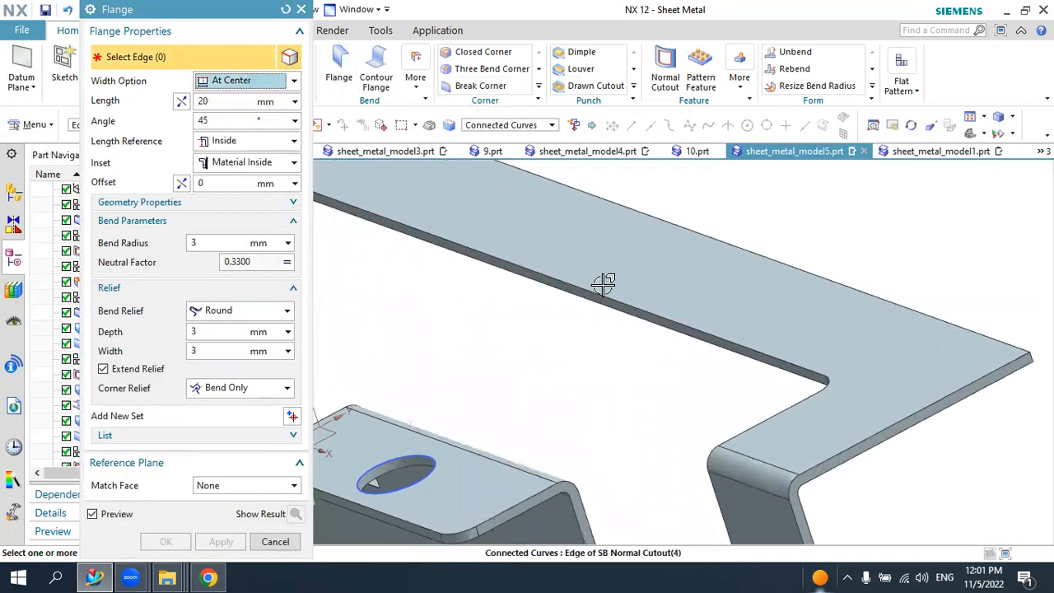
left_click(536, 269)
scroll(515, 257, "down", 2)
scroll(514, 257, "up", 2)
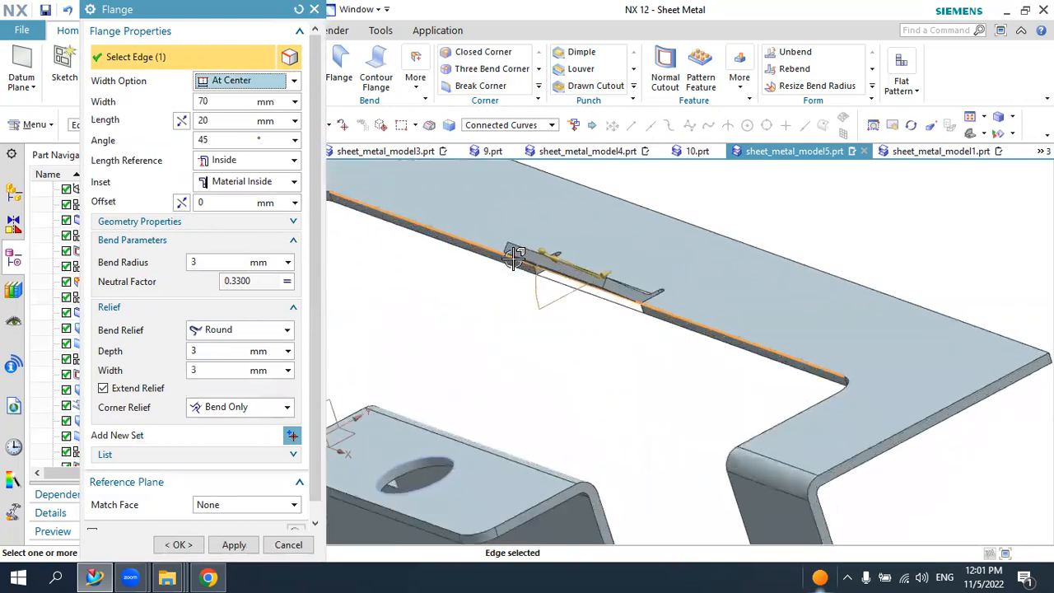
scroll(519, 260, "down", 3)
mouse_move(523, 272)
middle_mouse_down()
mouse_move(508, 283)
mouse_move(517, 260)
middle_mouse_up()
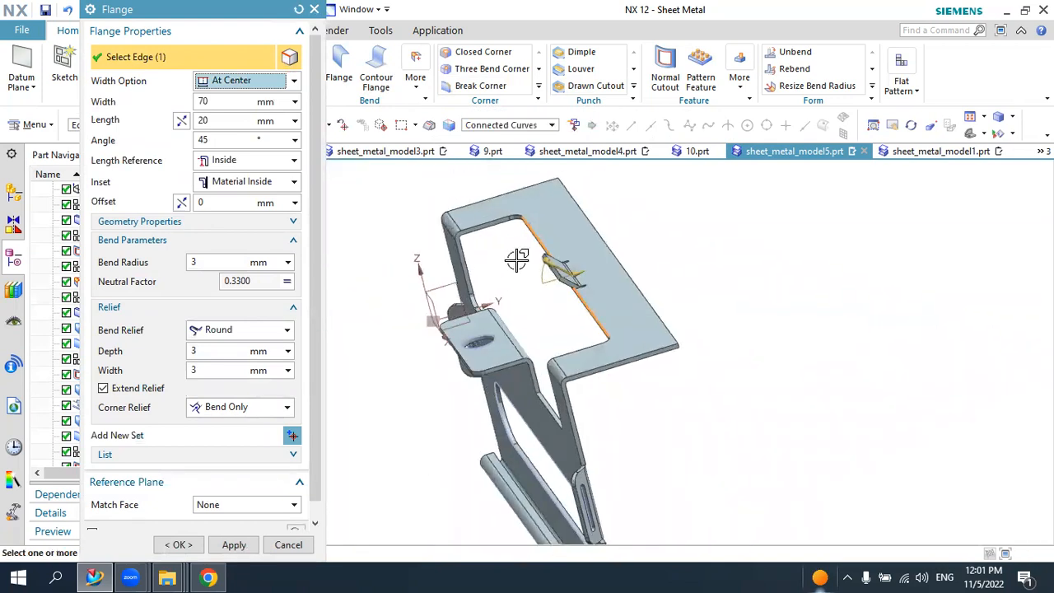
scroll(564, 282, "up", 2)
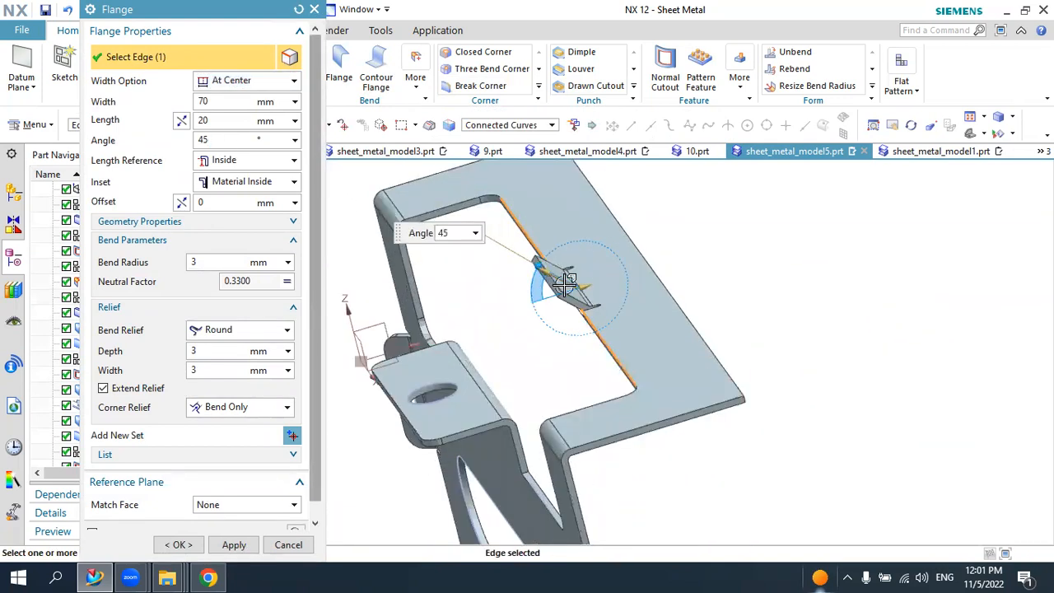
mouse_move(530, 294)
left_mouse_down()
mouse_move(532, 316)
mouse_move(516, 286)
left_mouse_up()
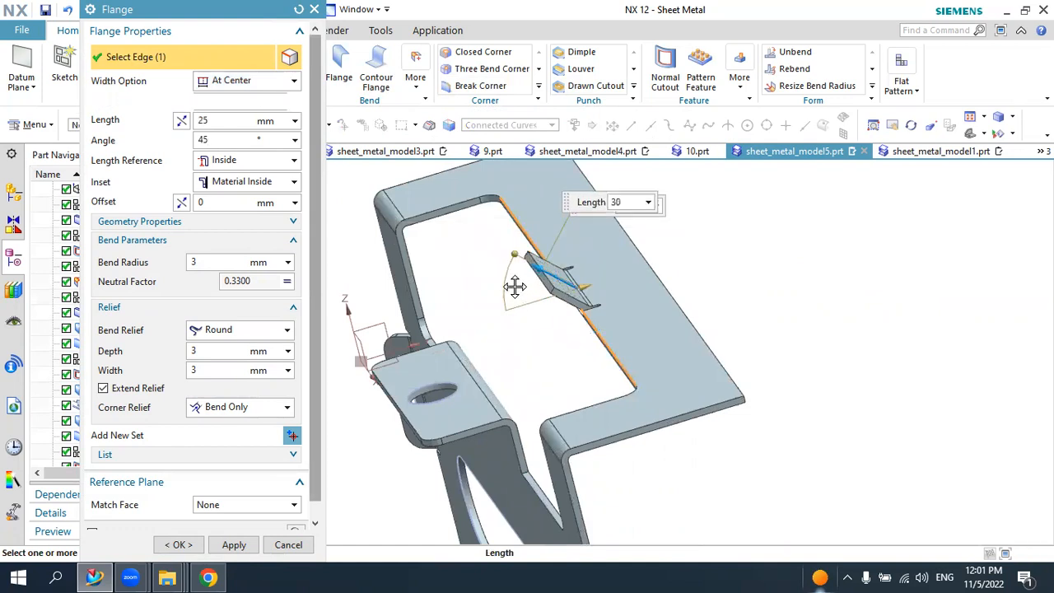
left_click(219, 140)
left_click_drag(508, 247, 494, 296)
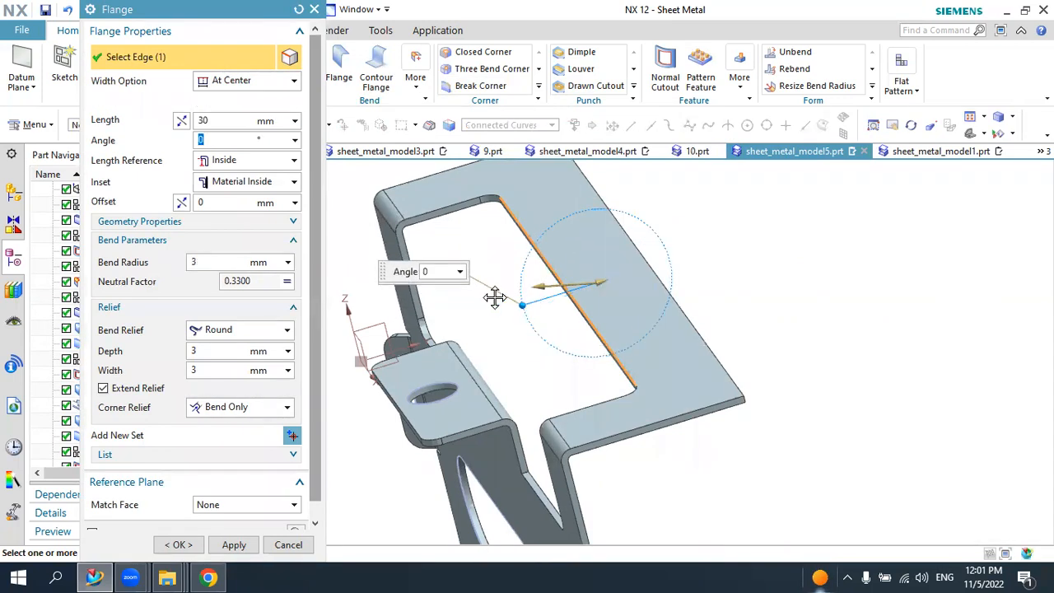
left_click(288, 545)
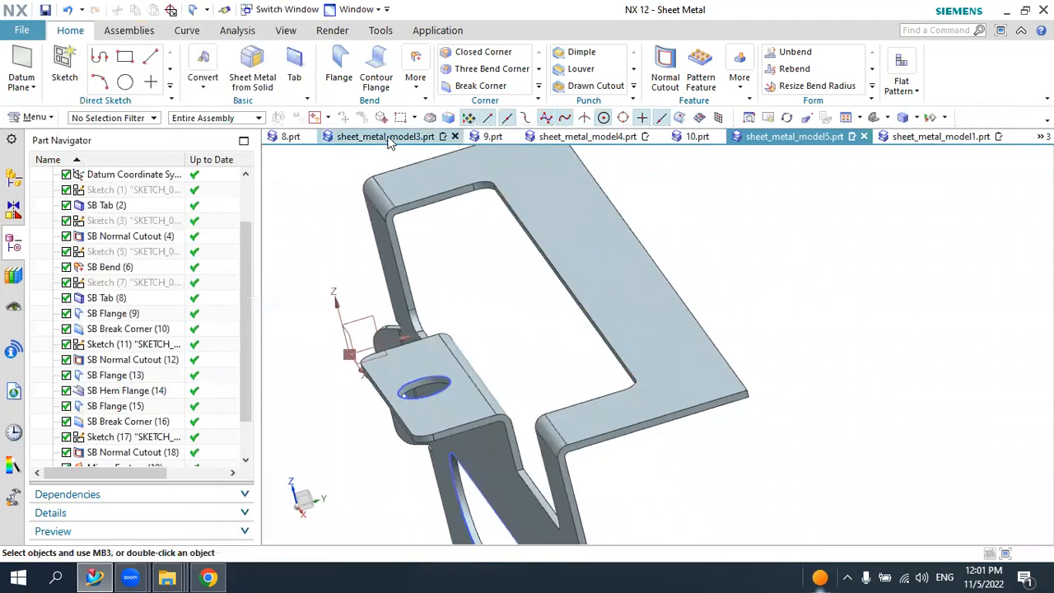
- Add a centered flange 70 mm wide and 20 mm long at 45° on the top strip's long inner cutout edge
middle_click_drag(522, 285, 560, 338)
left_click(557, 289)
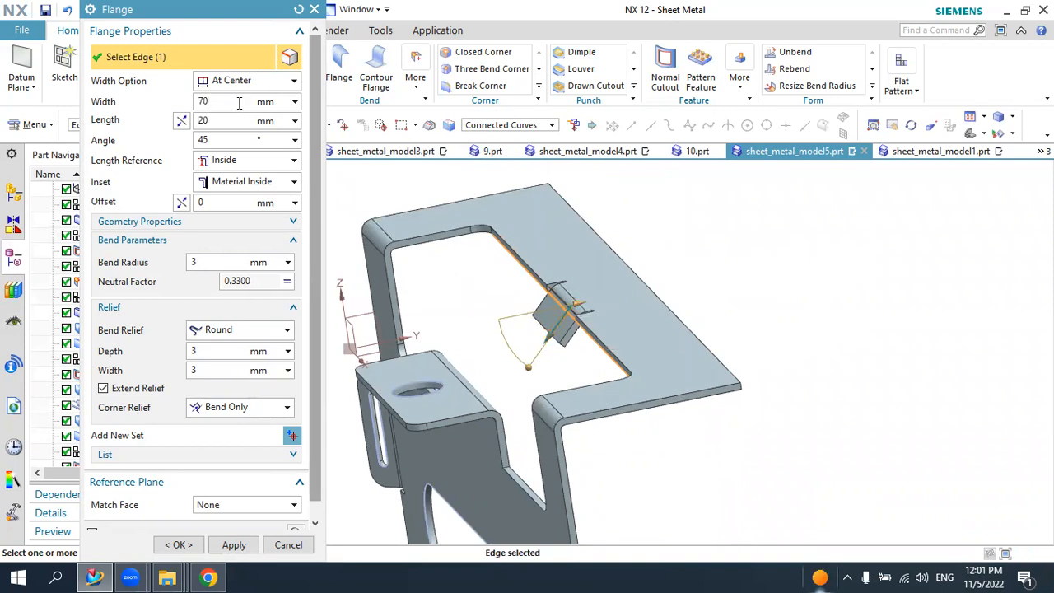
mouse_move(548, 255)
middle_mouse_down()
mouse_move(565, 266)
mouse_move(533, 259)
middle_mouse_up()
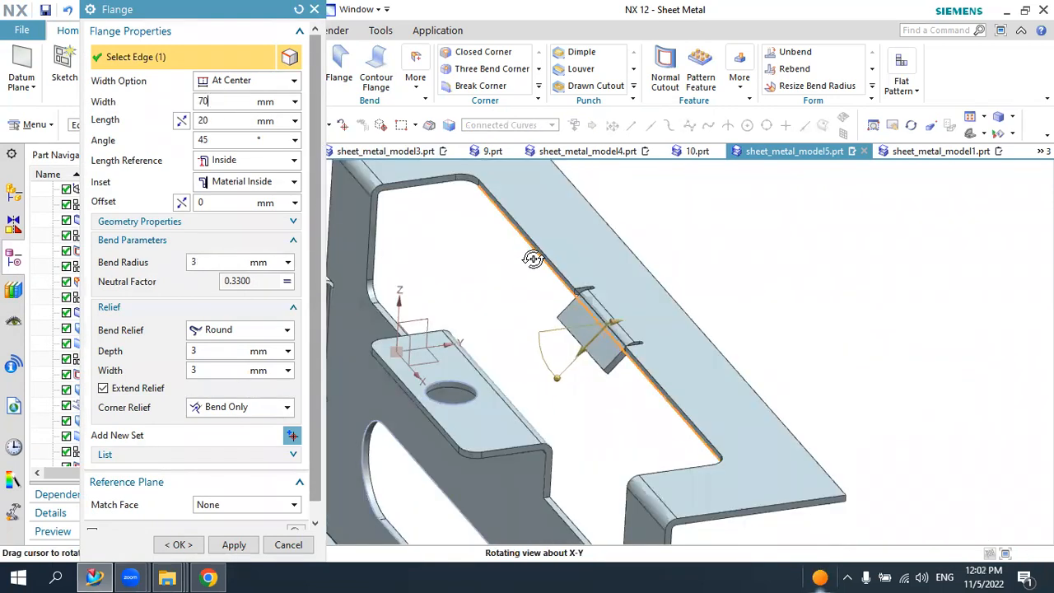
left_click(179, 545)
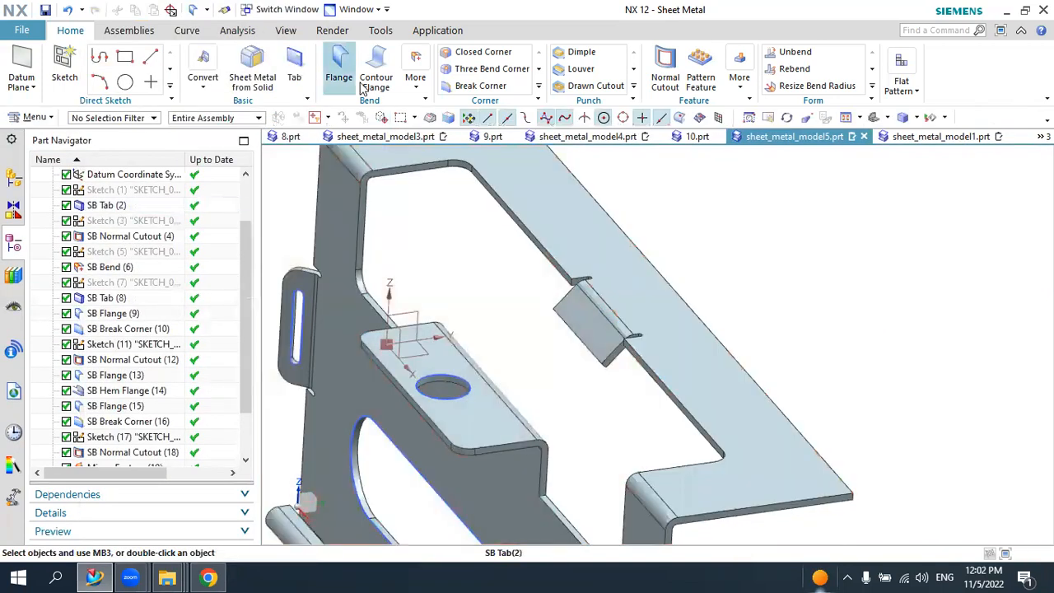
- Add a second centered flange, 70 mm wide and 20 mm long at 120°, on the free end edge of the small 45° flange
left_click(339, 71)
middle_click_drag(612, 370, 573, 346)
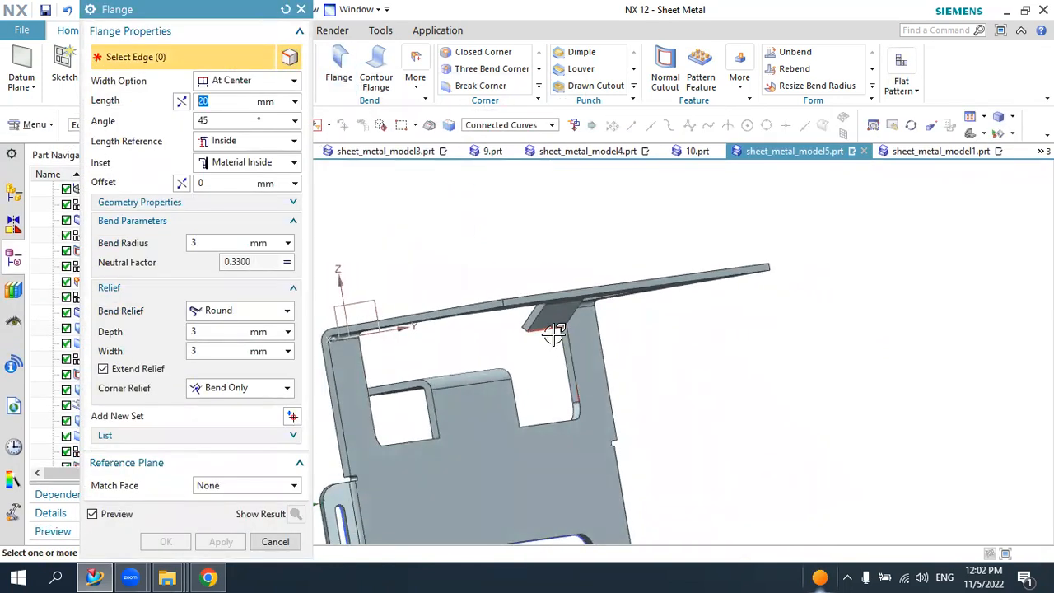
left_click(552, 331)
scroll(568, 329, "up", 3)
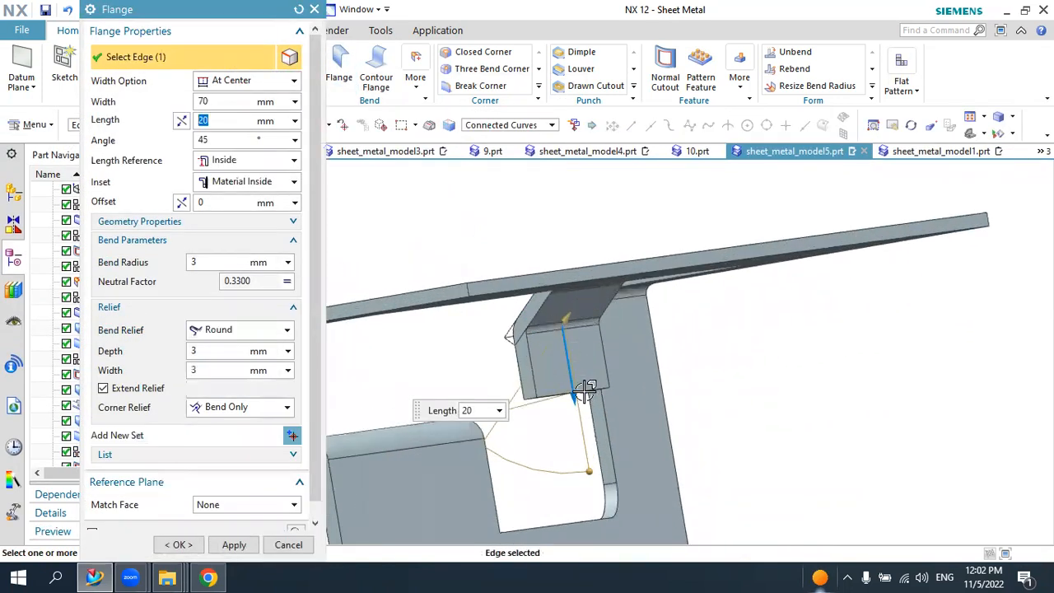
left_click(216, 139)
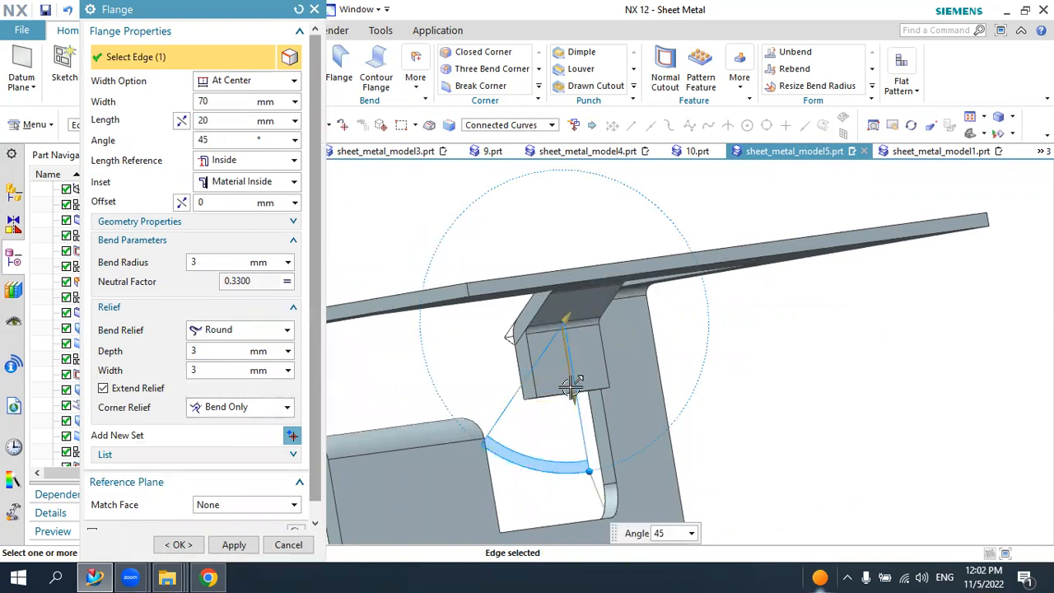
left_click_drag(575, 442, 634, 330)
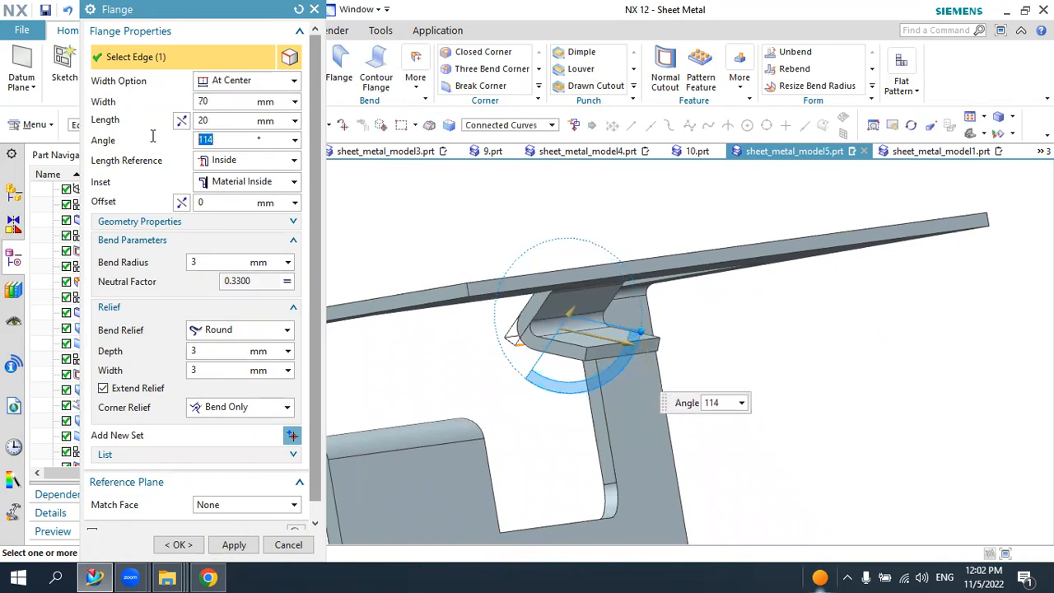
key("Return")
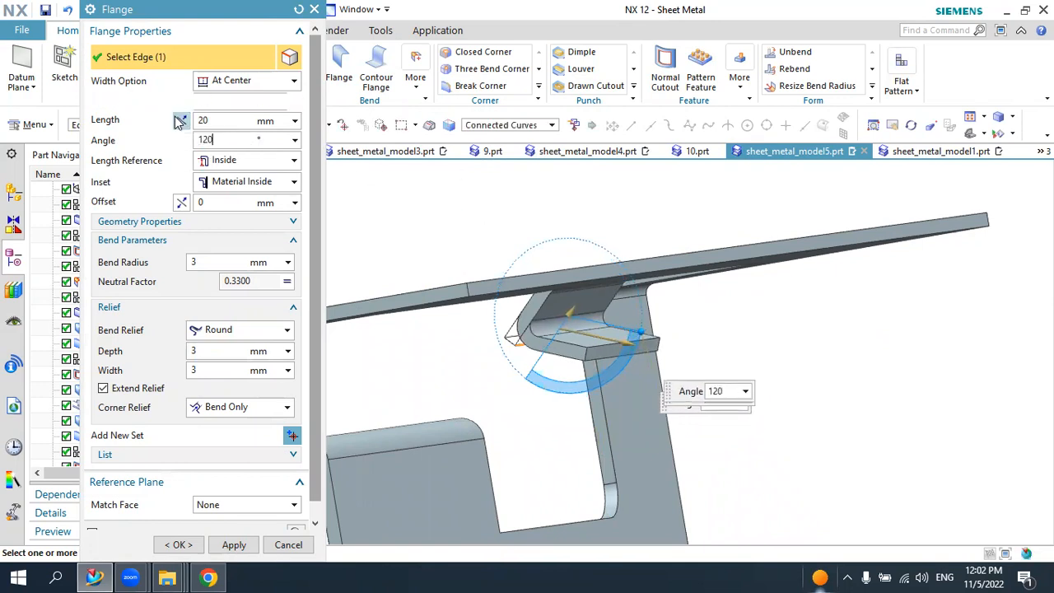
middle_click_drag(566, 282, 481, 403)
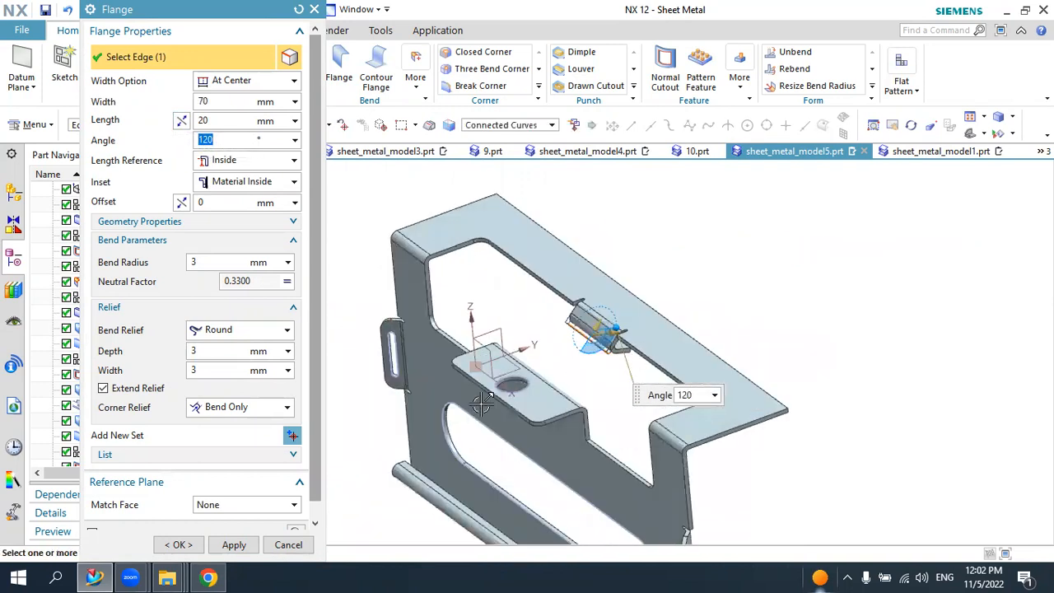
left_click(180, 545)
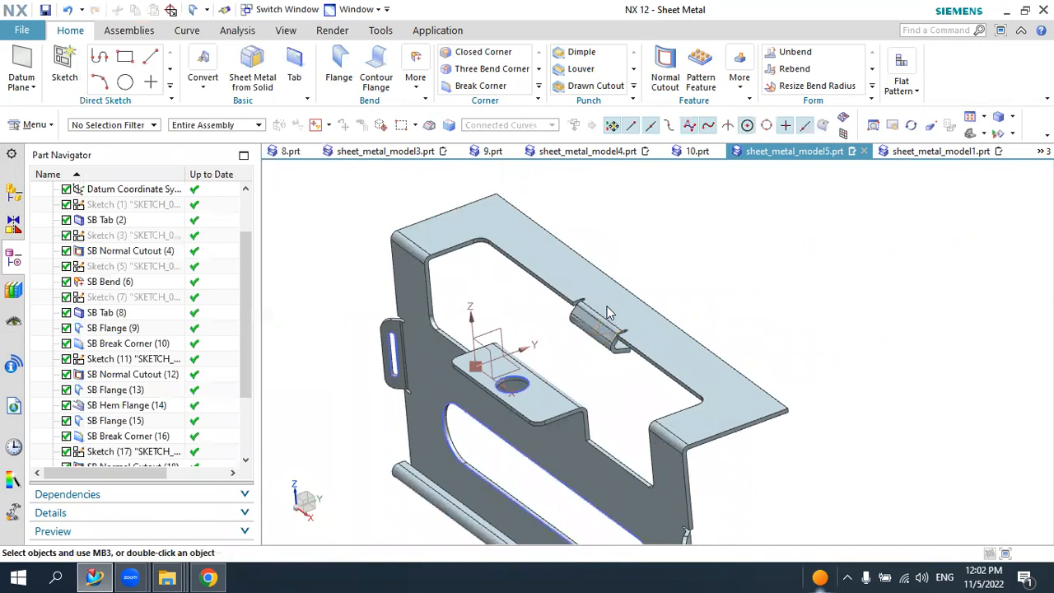
- Create a sketch on the upper face of the bent top strip
middle_click_drag(632, 352, 618, 319)
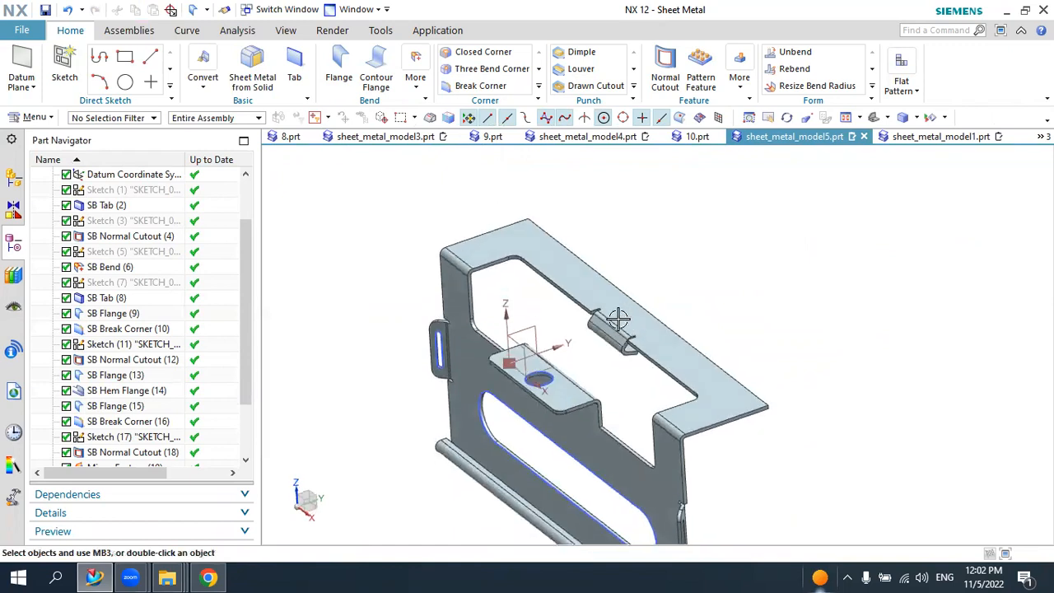
scroll(649, 295, "down", 3)
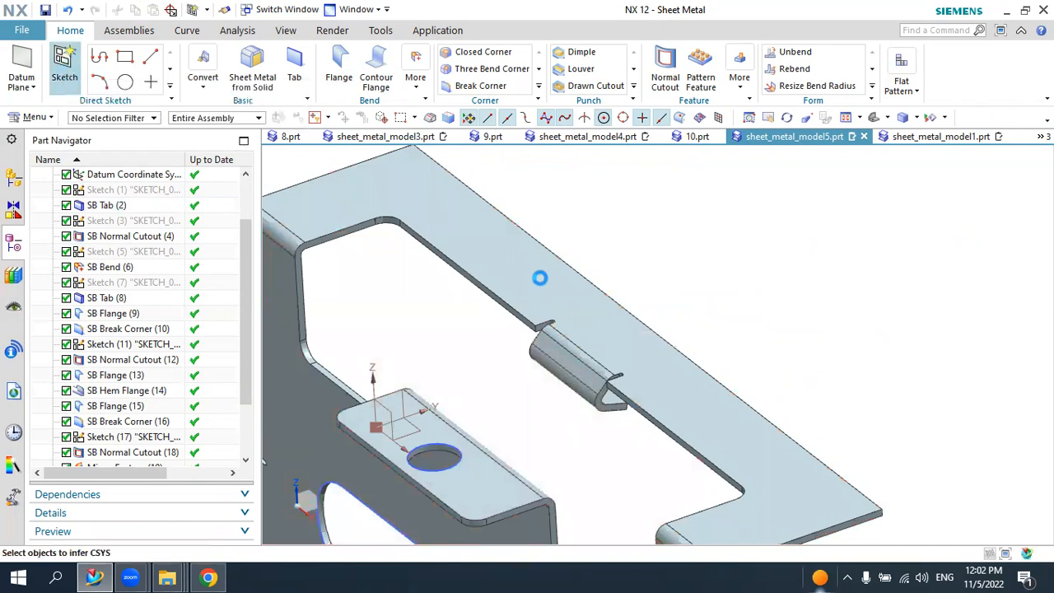
left_click(541, 289)
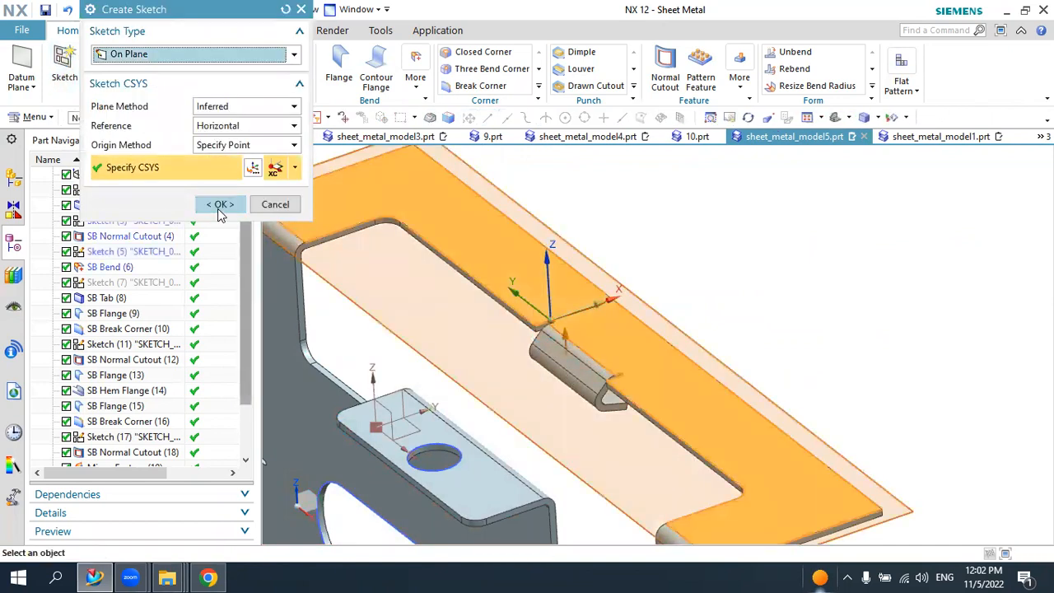
left_click(221, 205)
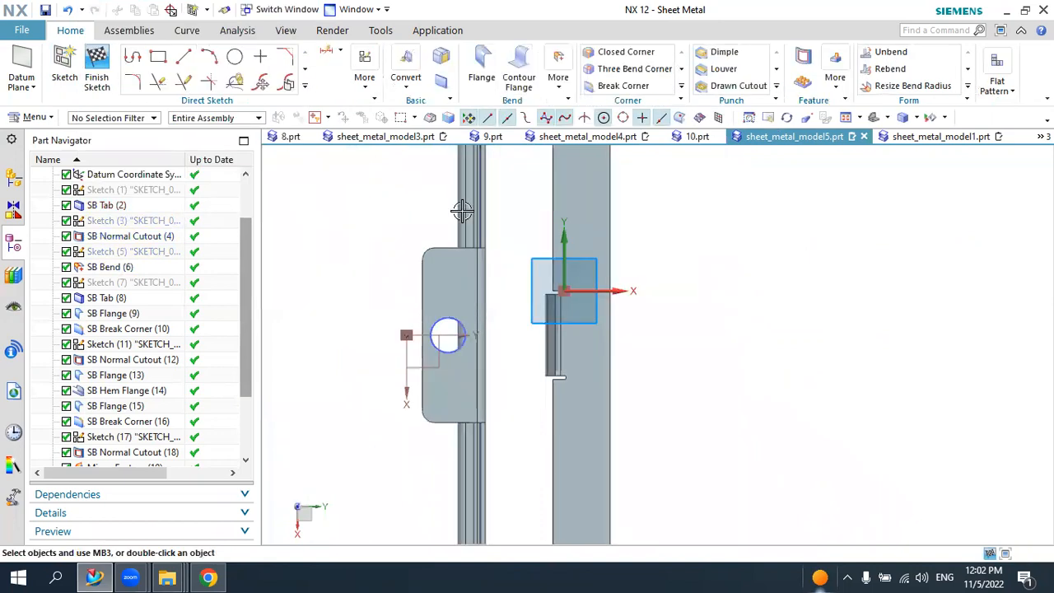
- Draw a rectangle about 60 by 200 mm outward from the strip's long outer edge and move its length dimension clear of the profile
left_click(159, 59)
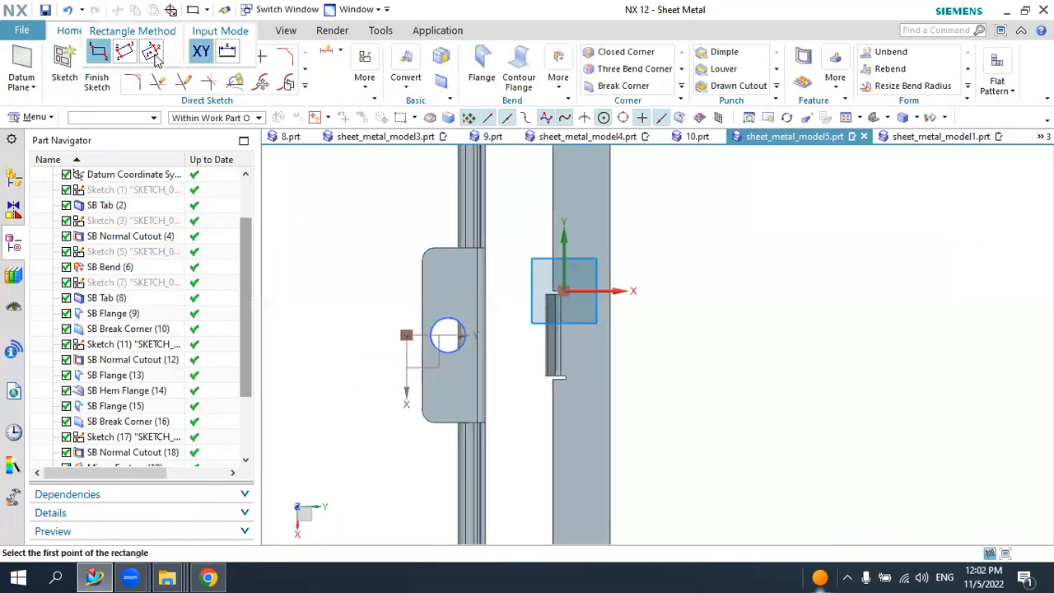
left_click(610, 204)
left_click(682, 438)
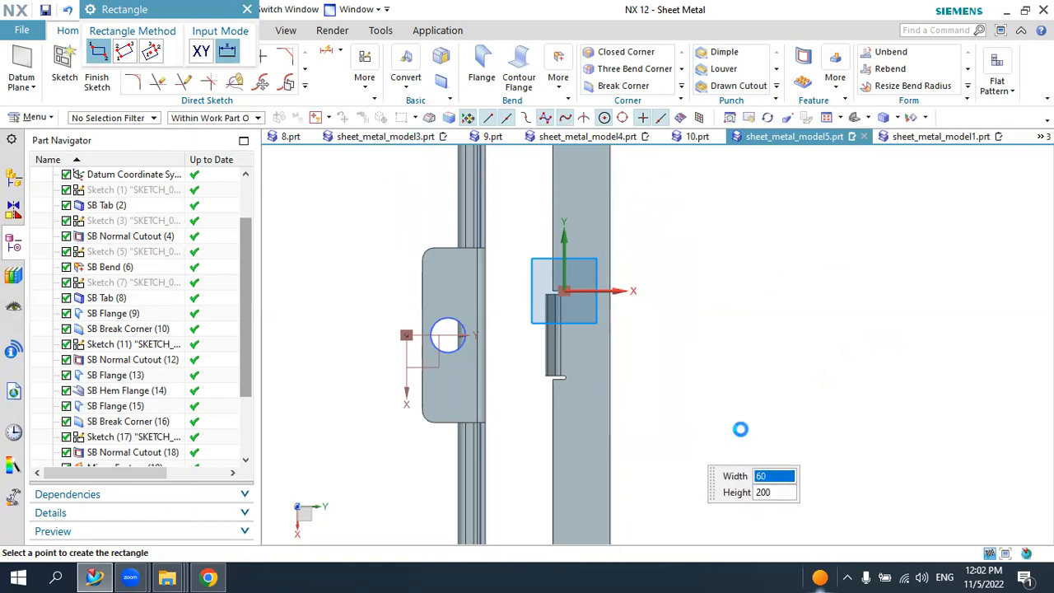
key("Escape")
left_click_drag(663, 329, 795, 338)
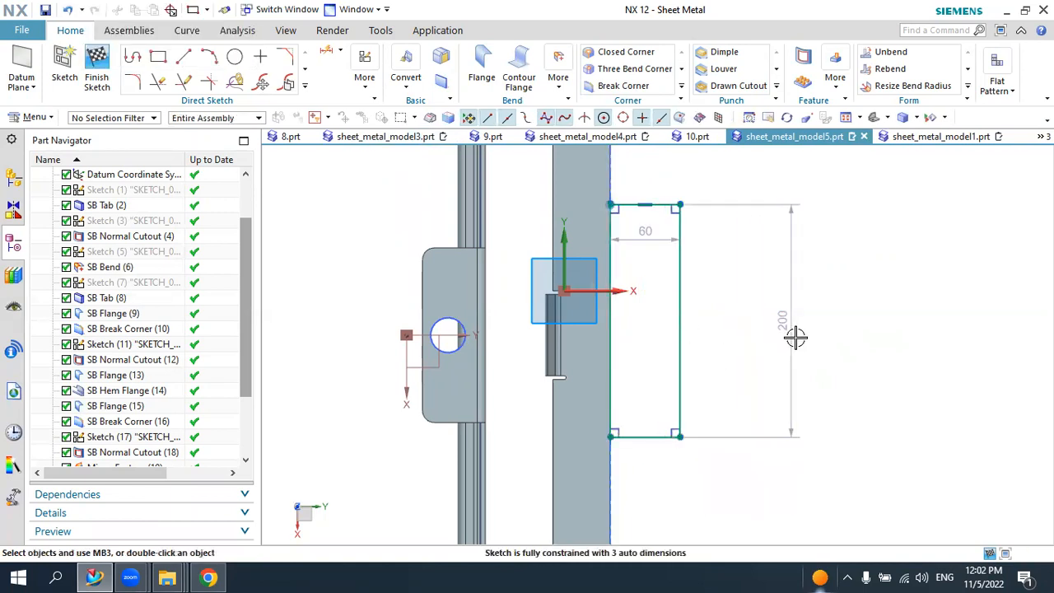
- Set the rectangle's length to 200 mm and its width to 50 mm
double_click(790, 323)
type("200")
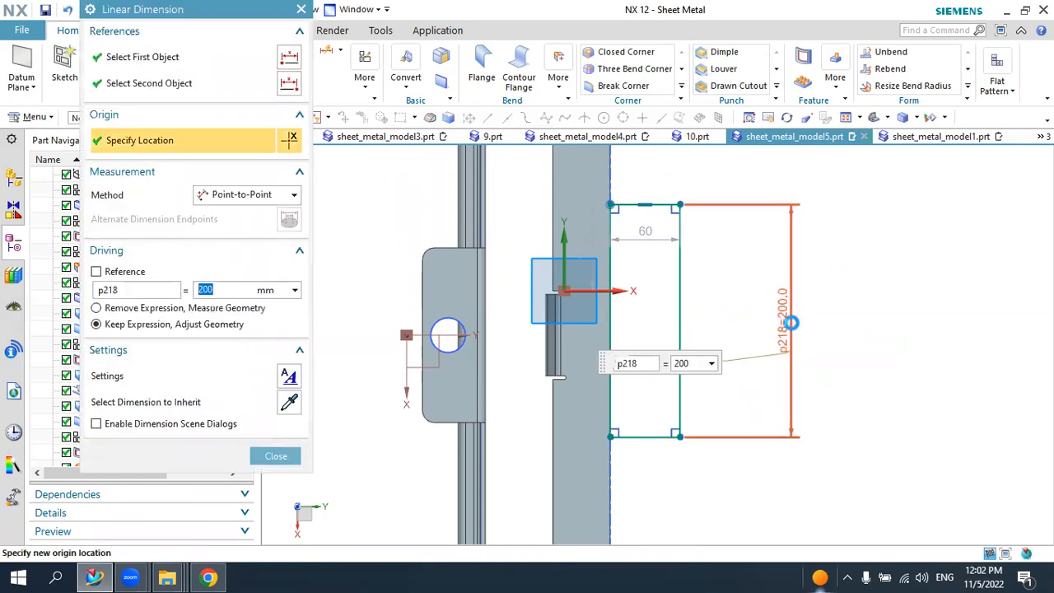
key("Return")
left_click_drag(647, 192, 655, 171)
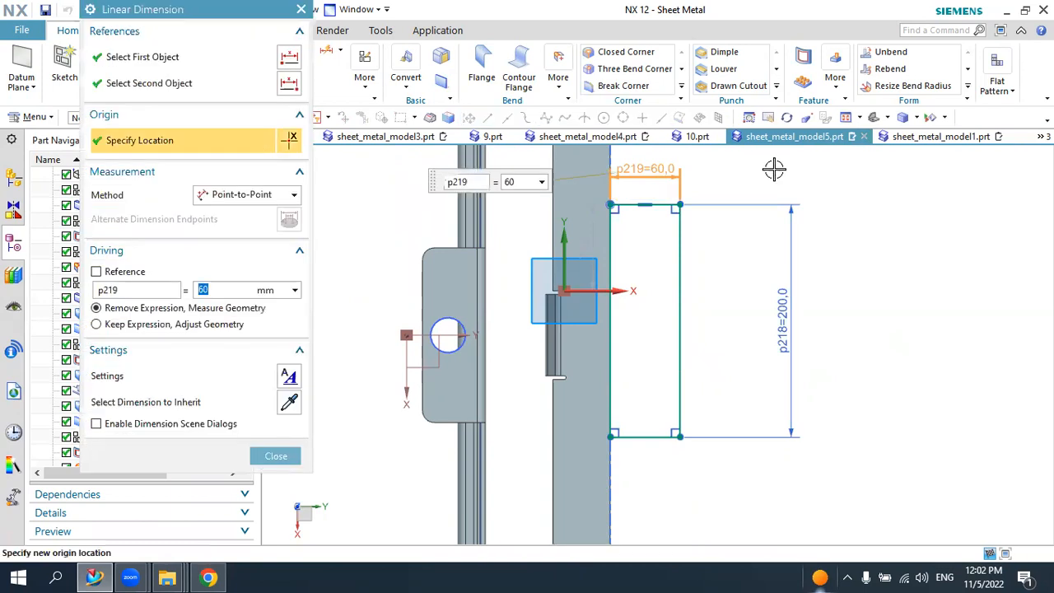
type("50")
key("Return")
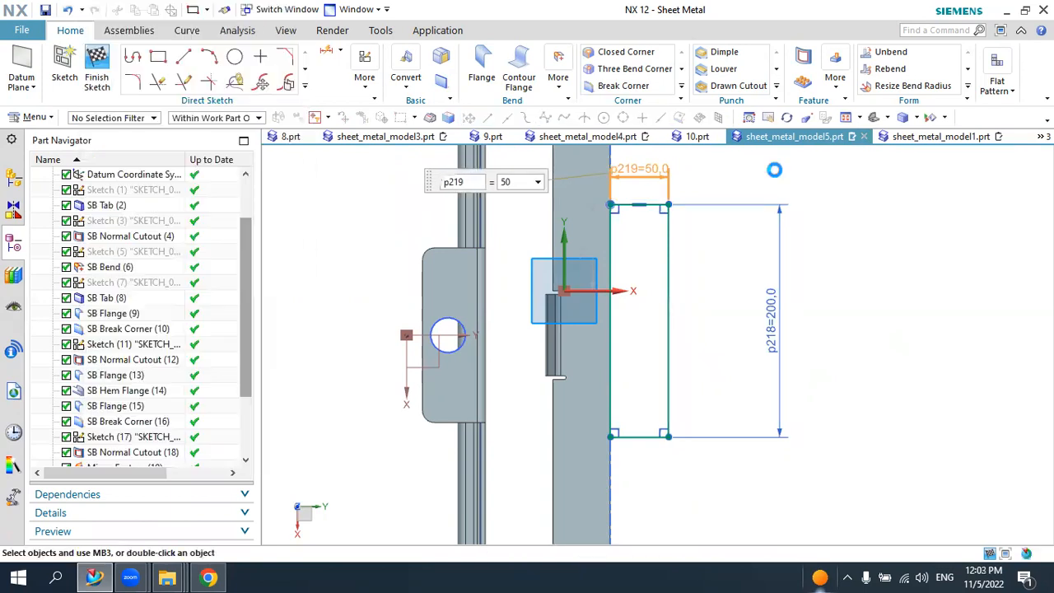
- Make the rectangle's two short sides symmetric about the datum axis through the holed tab, and finish the sketch
left_click(367, 89)
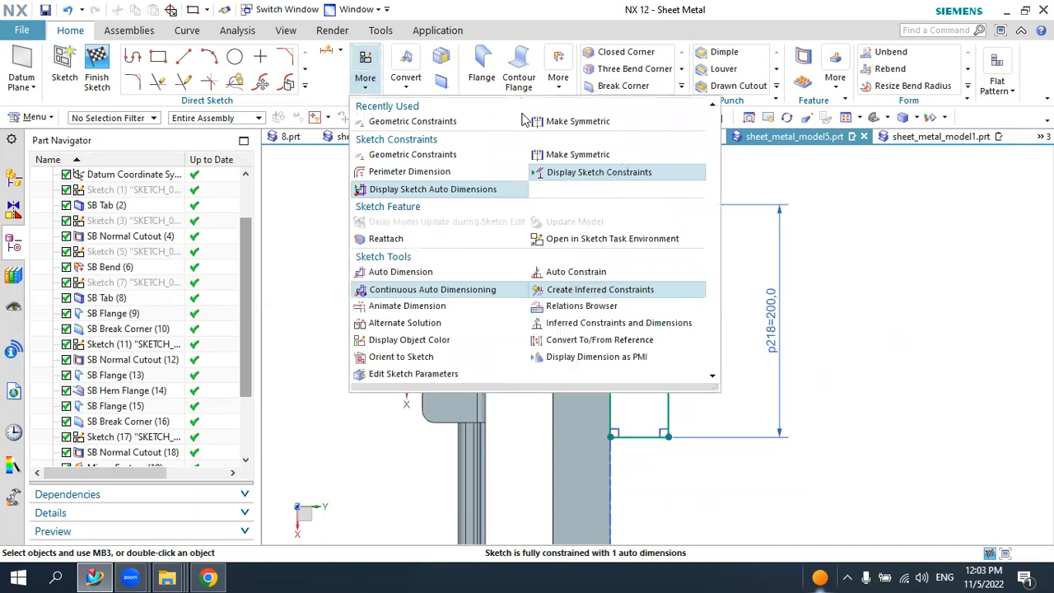
left_click(552, 121)
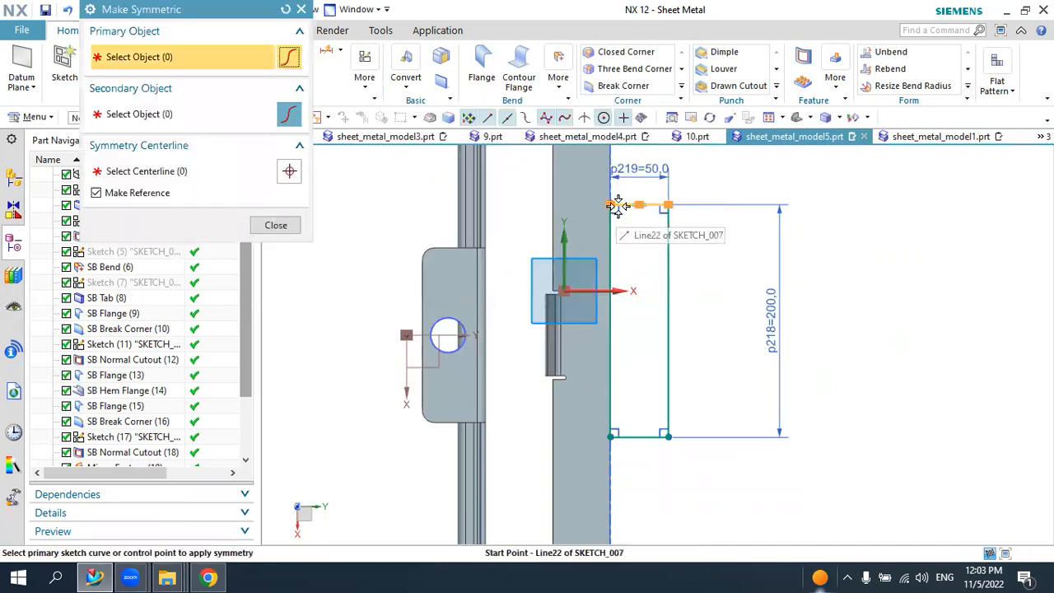
left_click(623, 204)
left_click(631, 437)
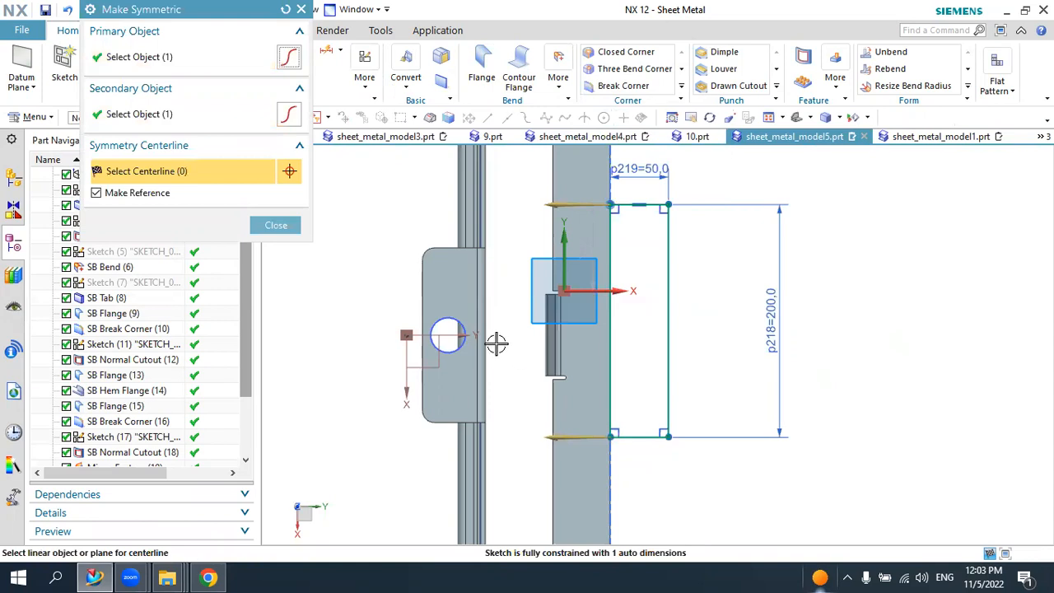
left_click(460, 338)
scroll(543, 314, "down", 2)
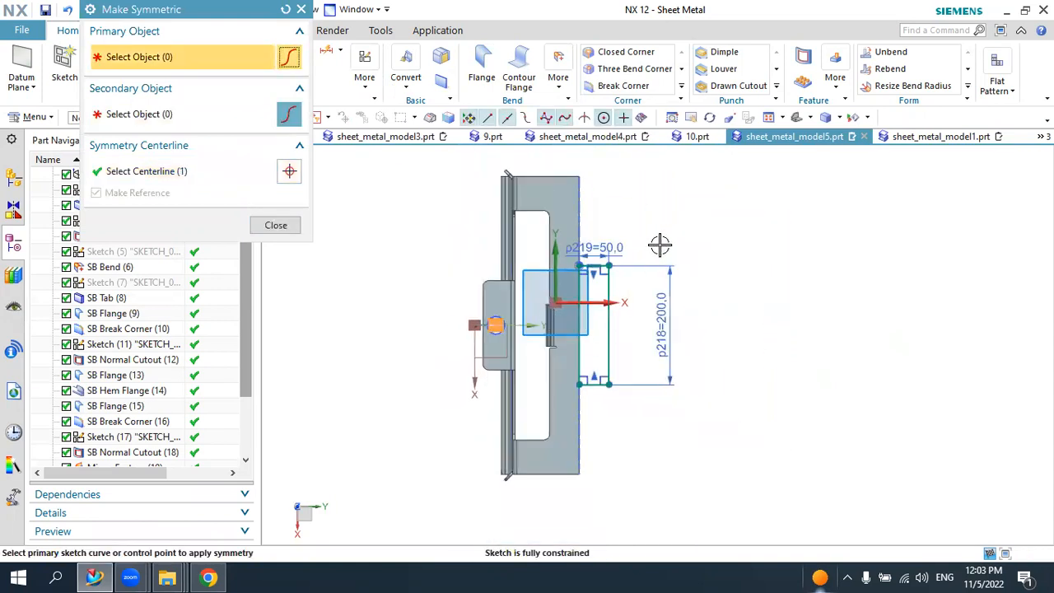
key("Escape")
left_click(98, 71)
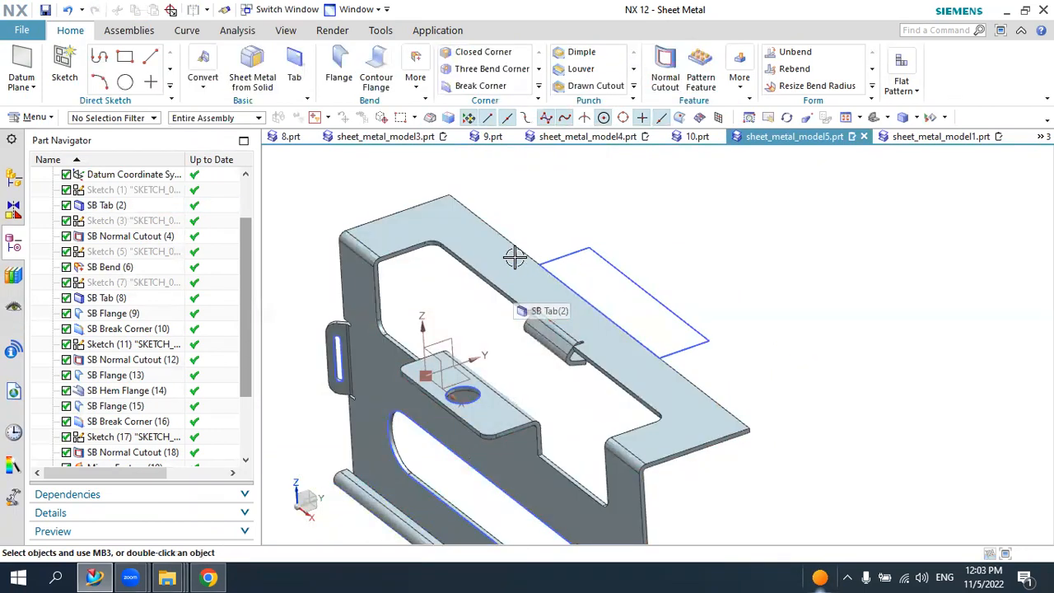
- Create a secondary tab from the rectangle on the top strip's outer edge and hide its sketch
scroll(550, 284, "down", 1)
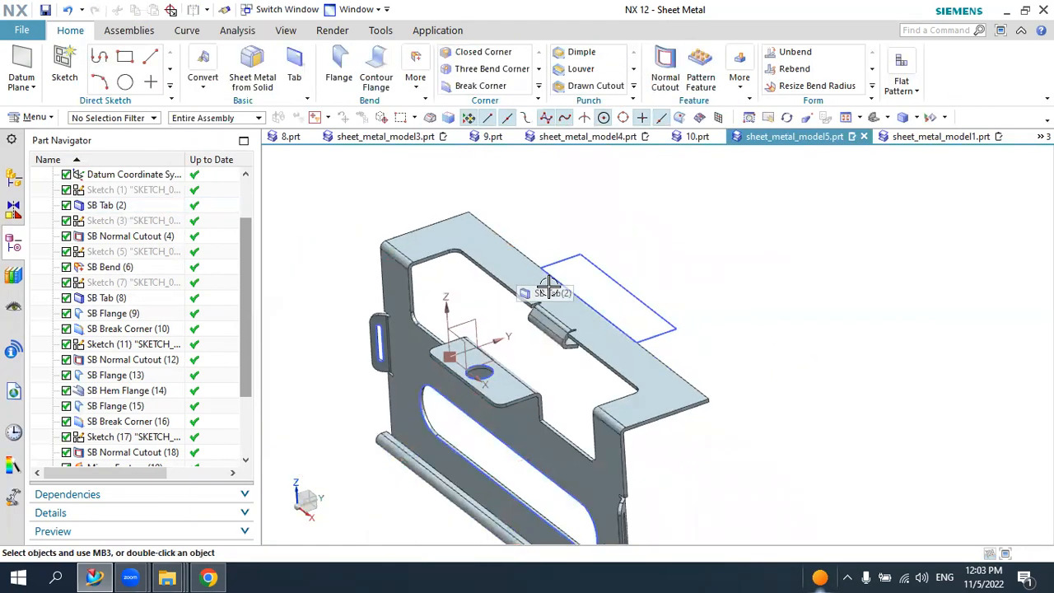
scroll(551, 285, "up", 1)
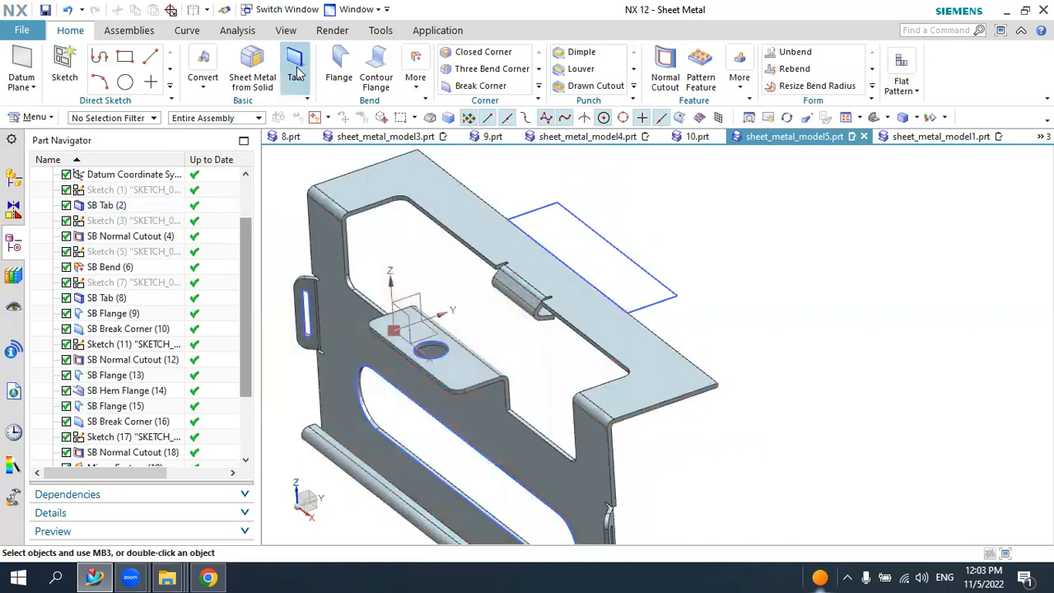
left_click(187, 40)
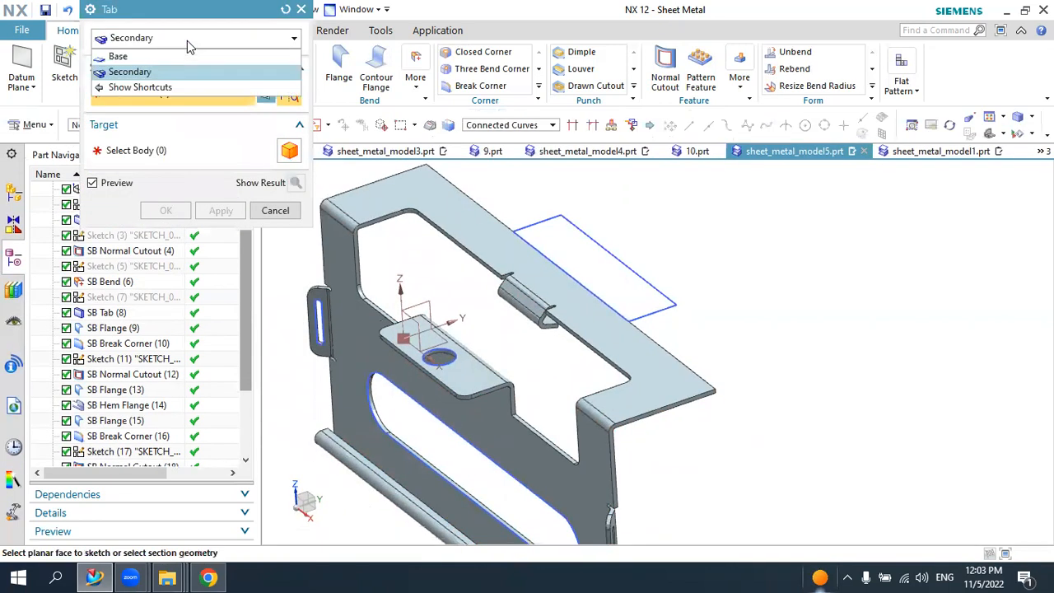
left_click(131, 72)
left_click(569, 224)
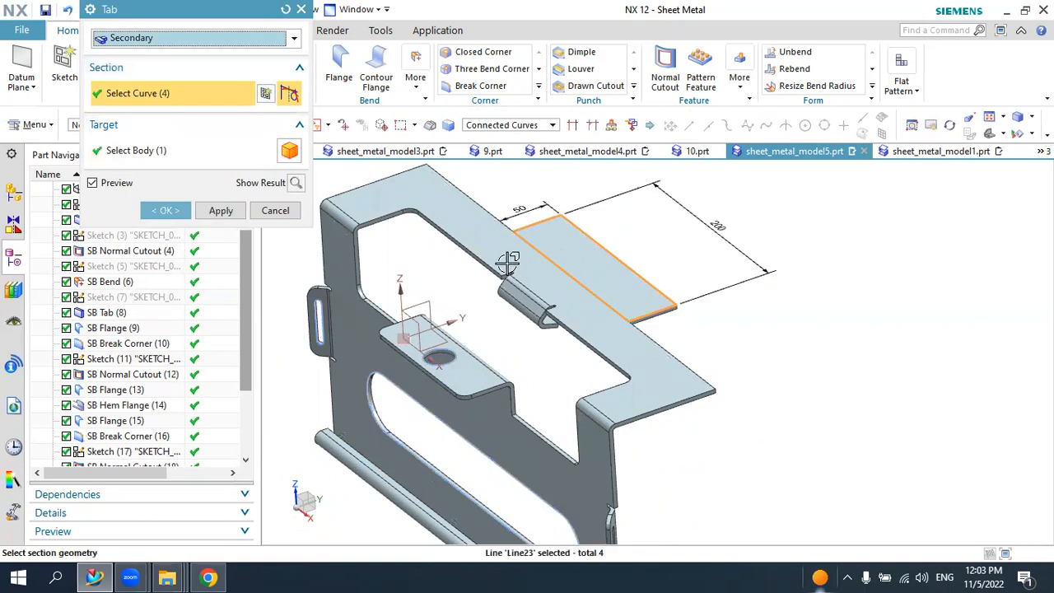
left_click(168, 211)
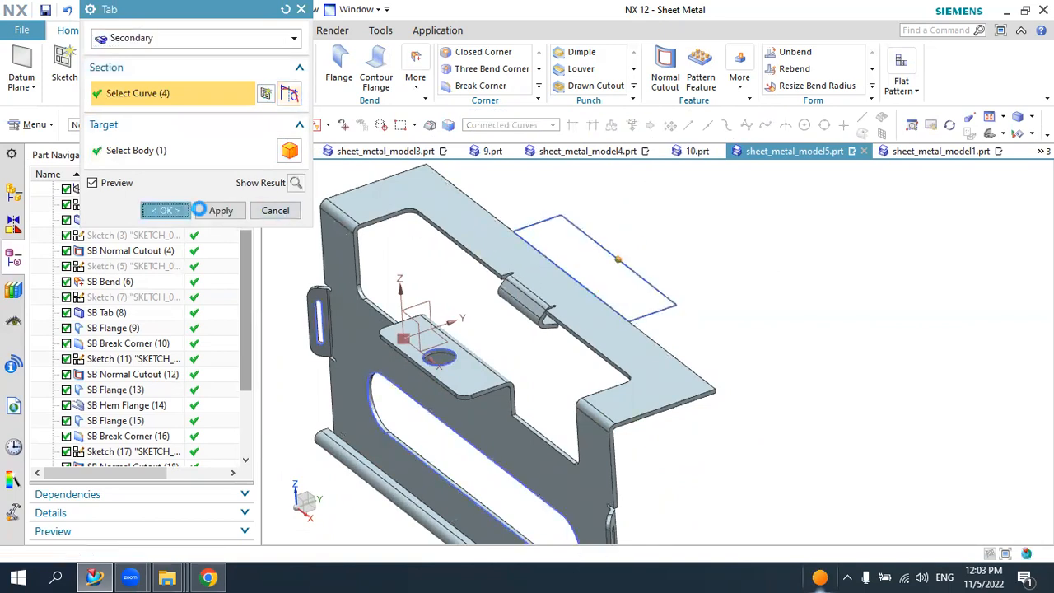
middle_click_drag(503, 231, 584, 265)
left_click(557, 263)
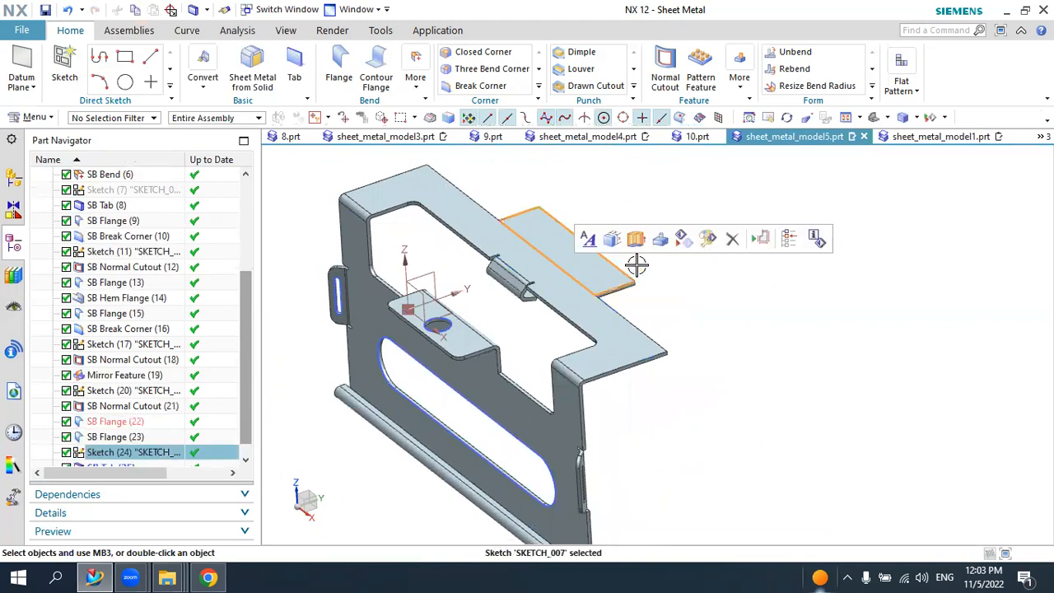
left_click(682, 239)
- Start a hem flange on the new tab's long outer edge with material inside and a 20 mm flange length
middle_click_drag(659, 286, 379, 184)
left_click(415, 91)
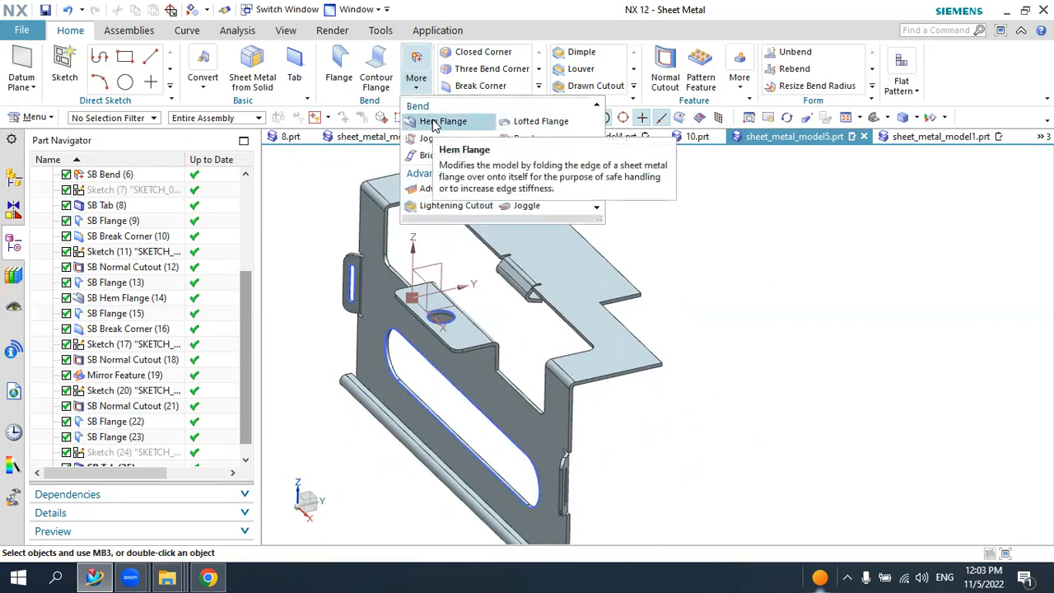
left_click(438, 122)
left_click(429, 118)
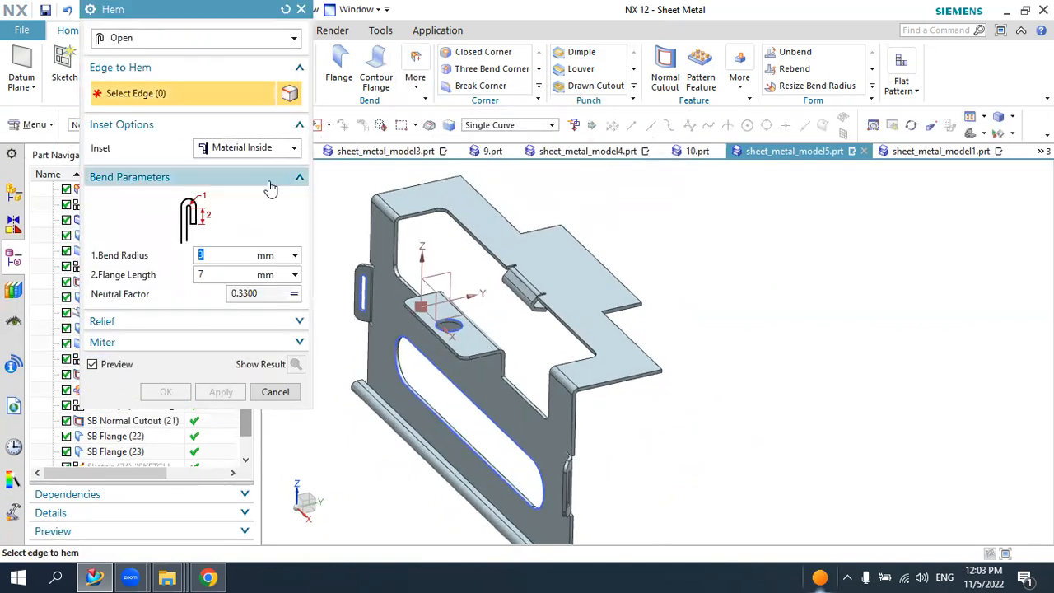
left_click(643, 262)
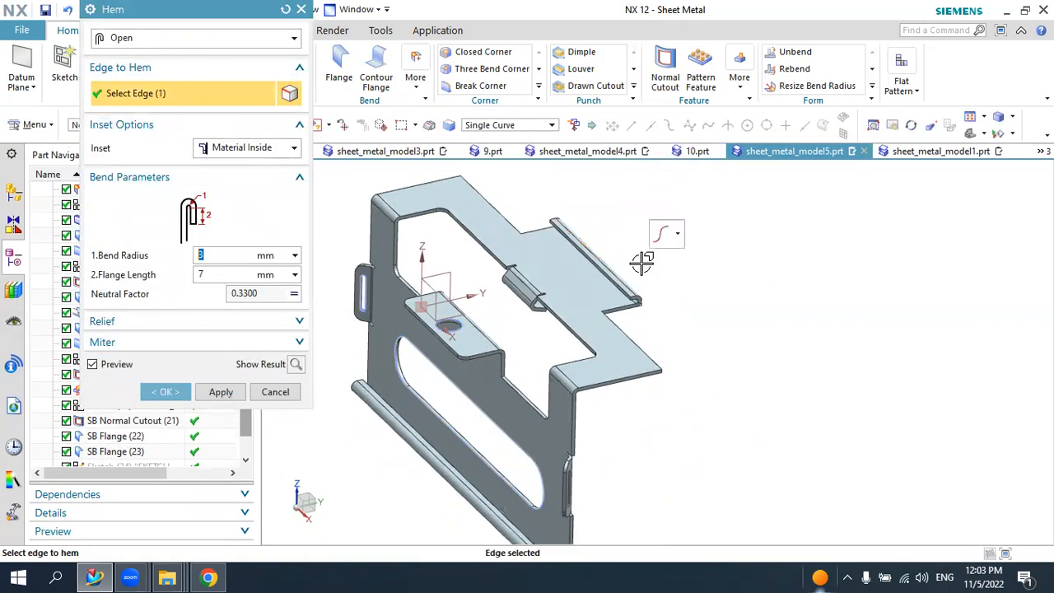
scroll(639, 284, "down", 2)
middle_click_drag(680, 339, 653, 316)
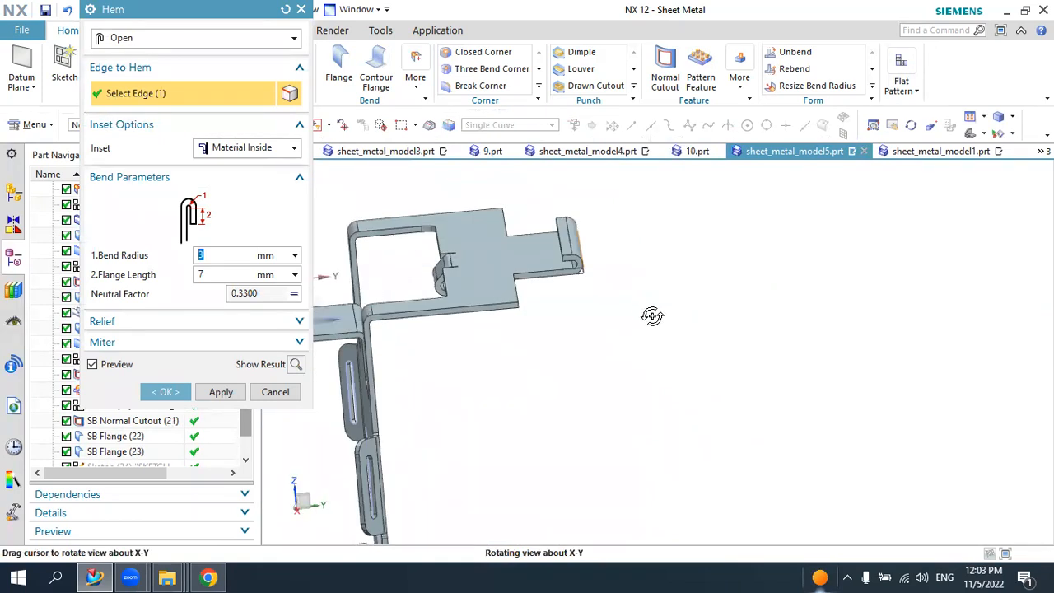
middle_click_drag(656, 317, 625, 305)
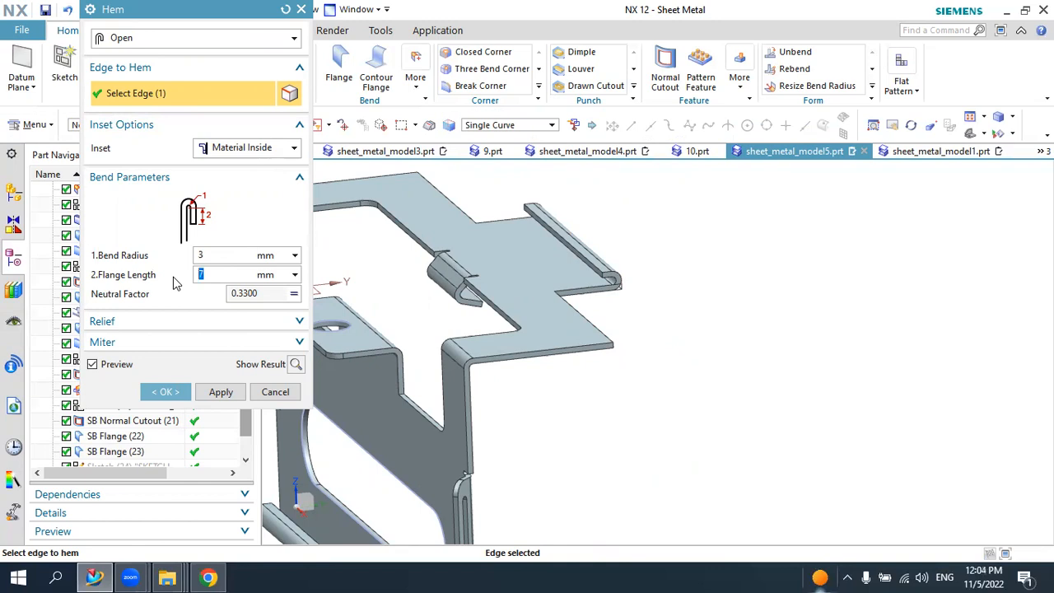
key("Return")
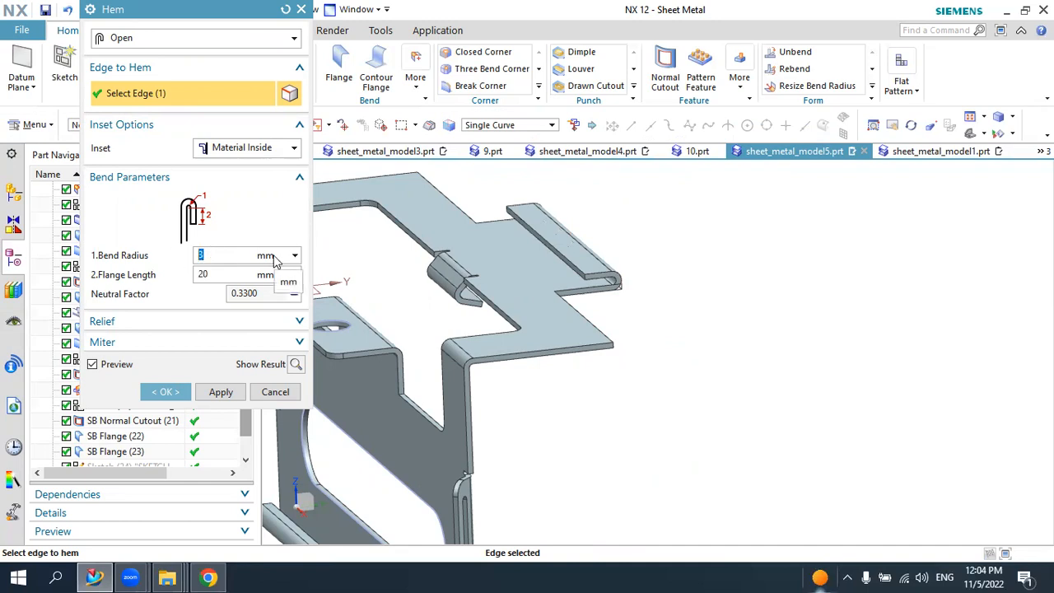
- Change the hem to S-Type with 3 mm bend radii and 20 mm flange lengths, and create it
left_click(190, 38)
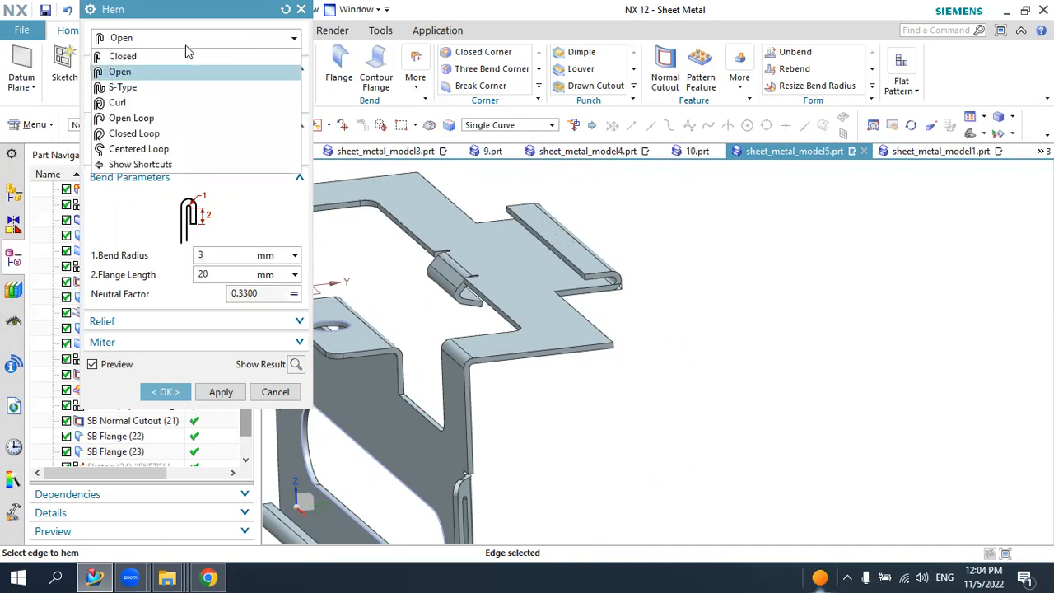
left_click(164, 88)
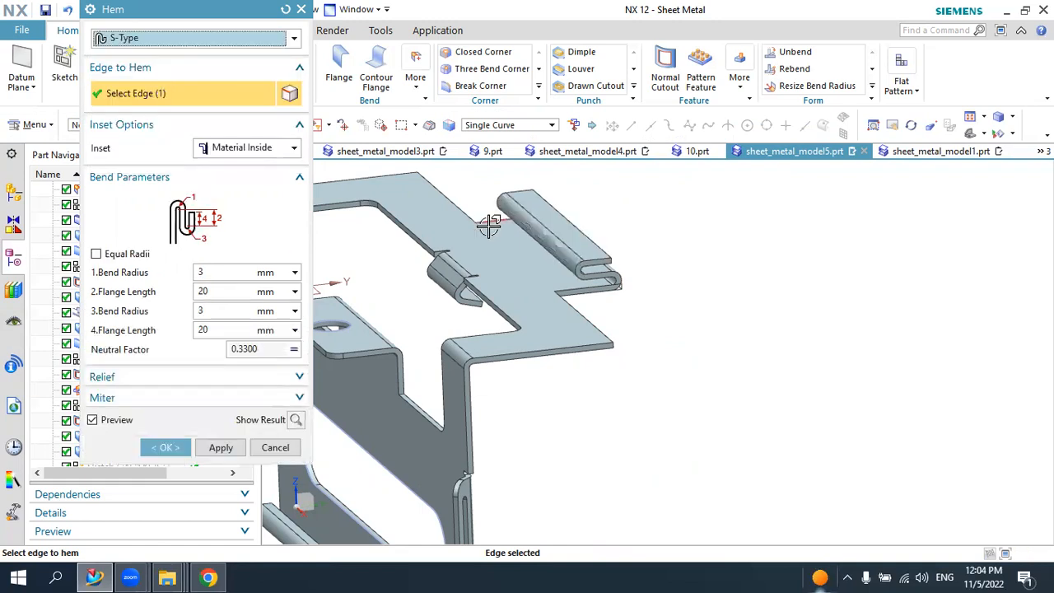
middle_click_drag(492, 223, 518, 229)
left_click(168, 447)
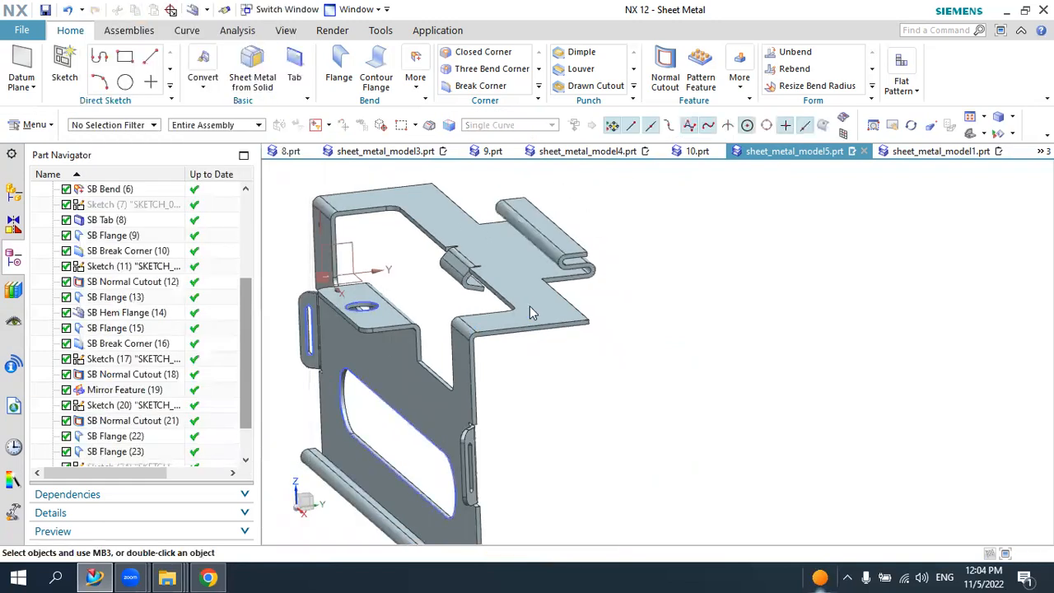
- Create a new sketch on the upper face of the top strip
middle_click_drag(766, 206, 698, 261)
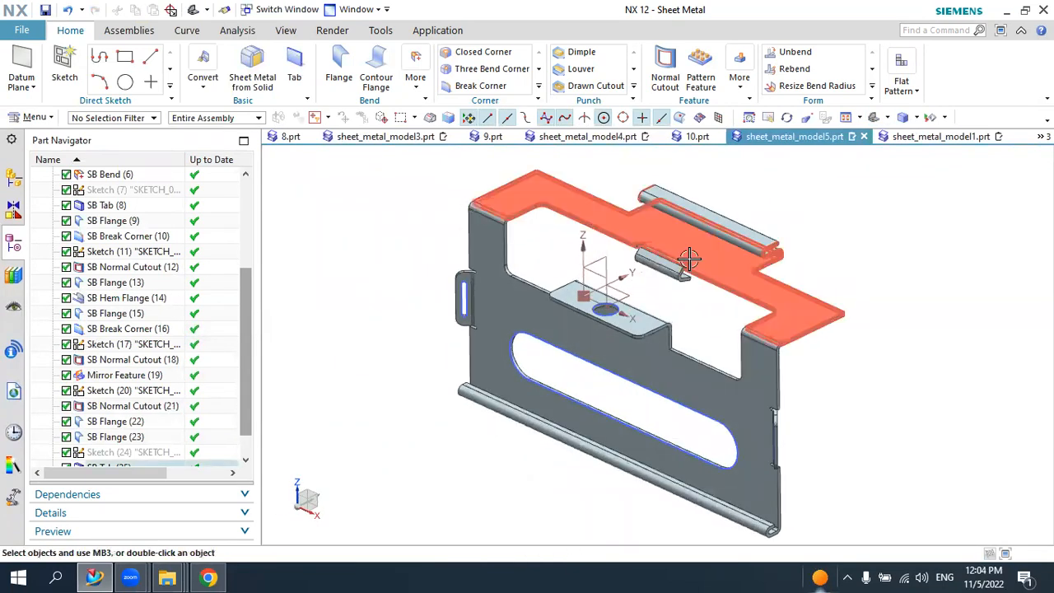
scroll(675, 254, "down", 2)
scroll(723, 238, "up", 2)
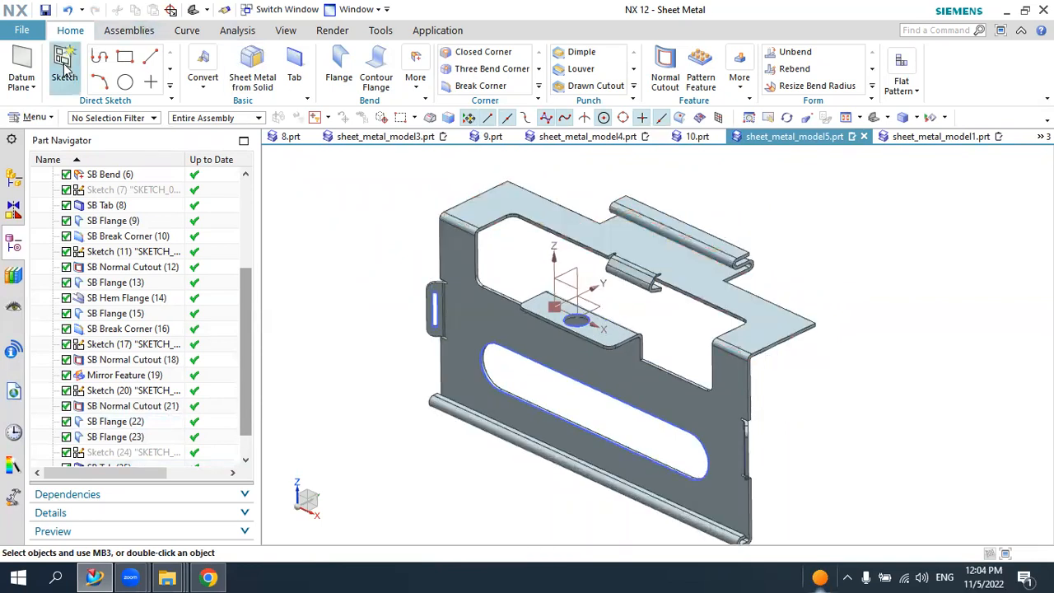
left_click(467, 214)
left_click(220, 204)
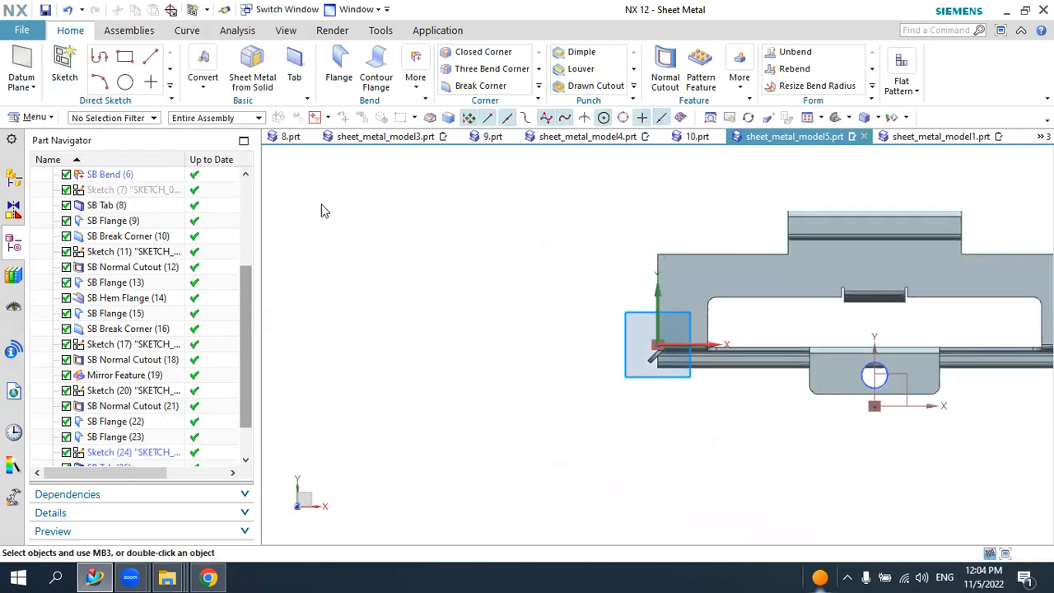
- Draw two 30 mm diameter circles, one above the other, on the end leg of the top strip
scroll(758, 266, "up", 5)
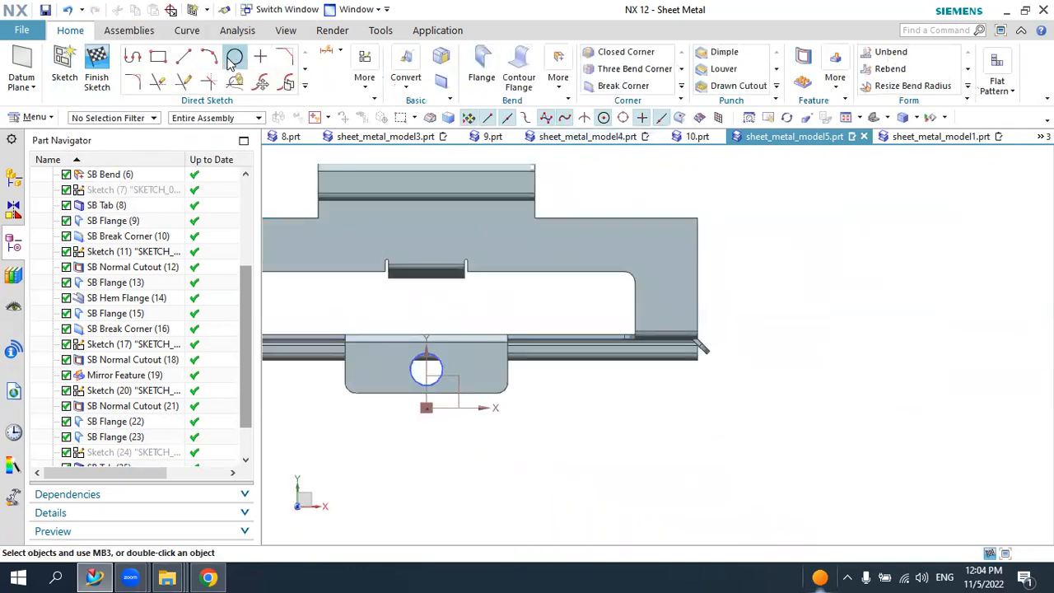
left_click(234, 56)
scroll(744, 272, "up", 2)
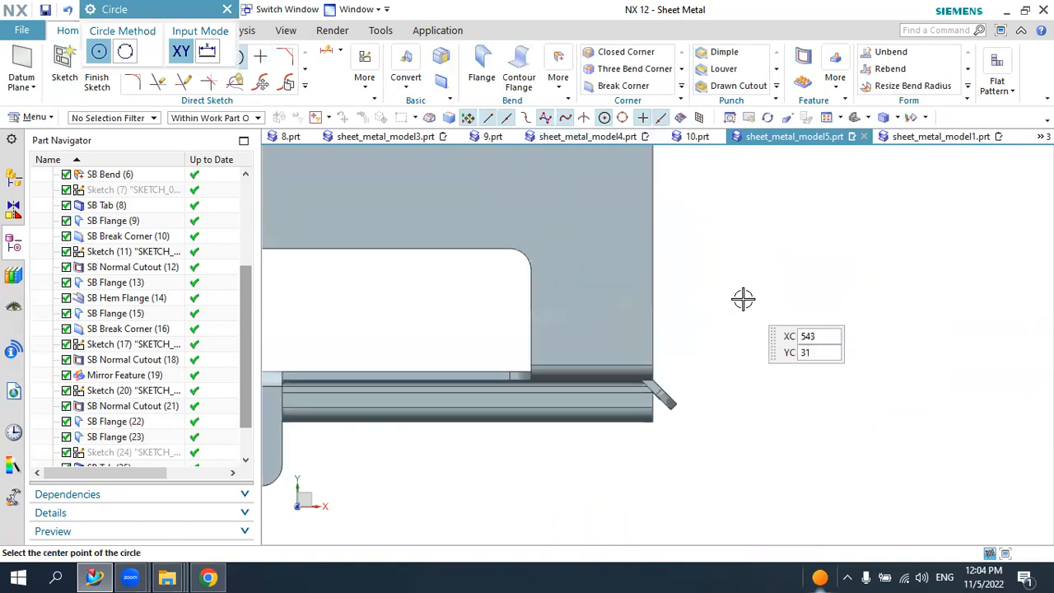
left_click(587, 307)
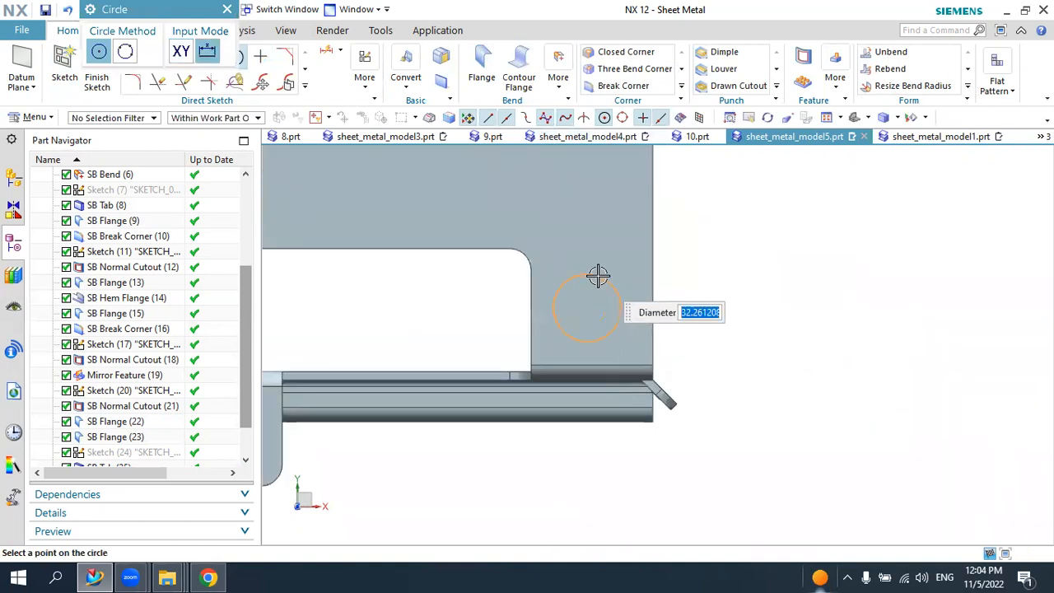
key("Return")
scroll(601, 278, "down", 2)
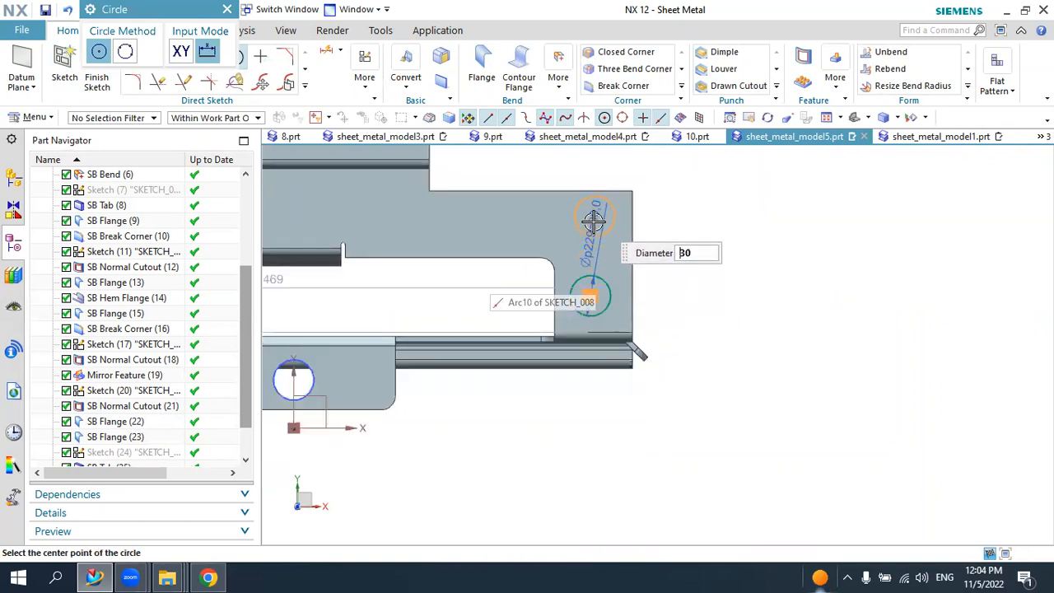
key("Escape")
key("Escape")
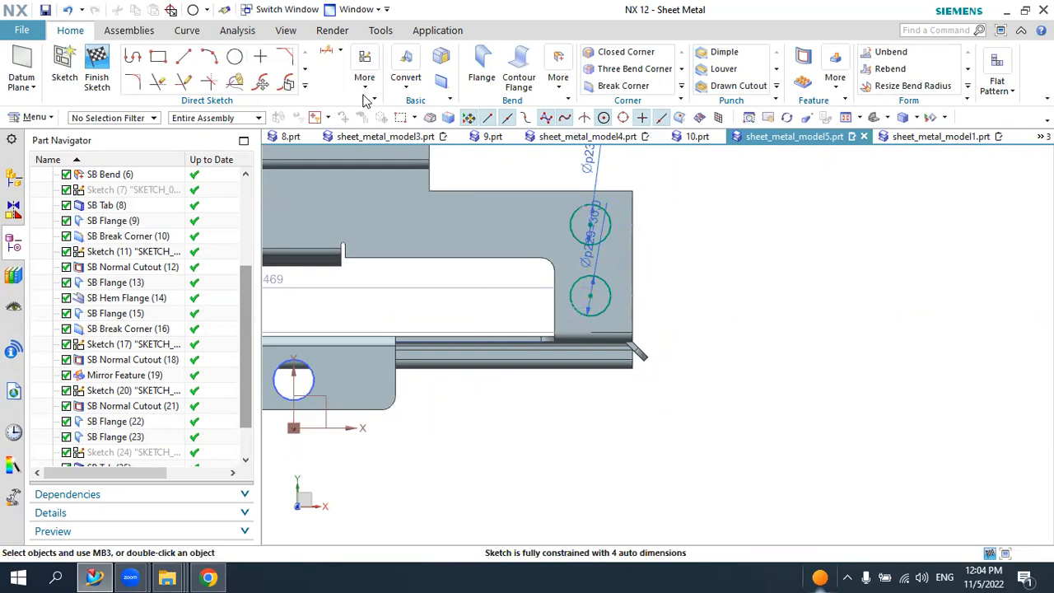
- Apply midpoint constraints aligning both circle centers with the midpoint of the end leg's bend edge
left_click(364, 82)
left_click(375, 123)
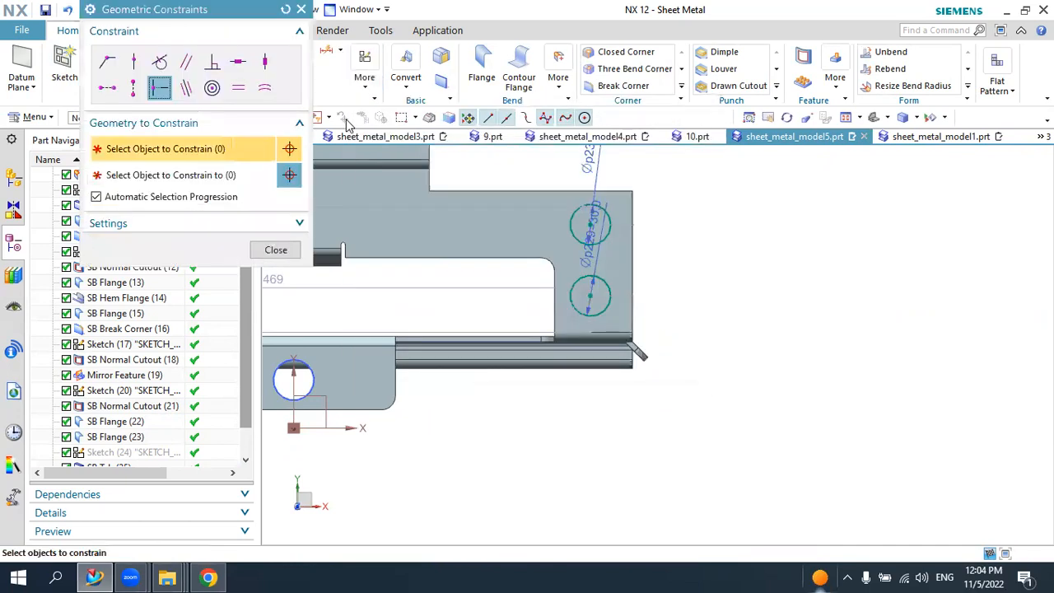
left_click(590, 296)
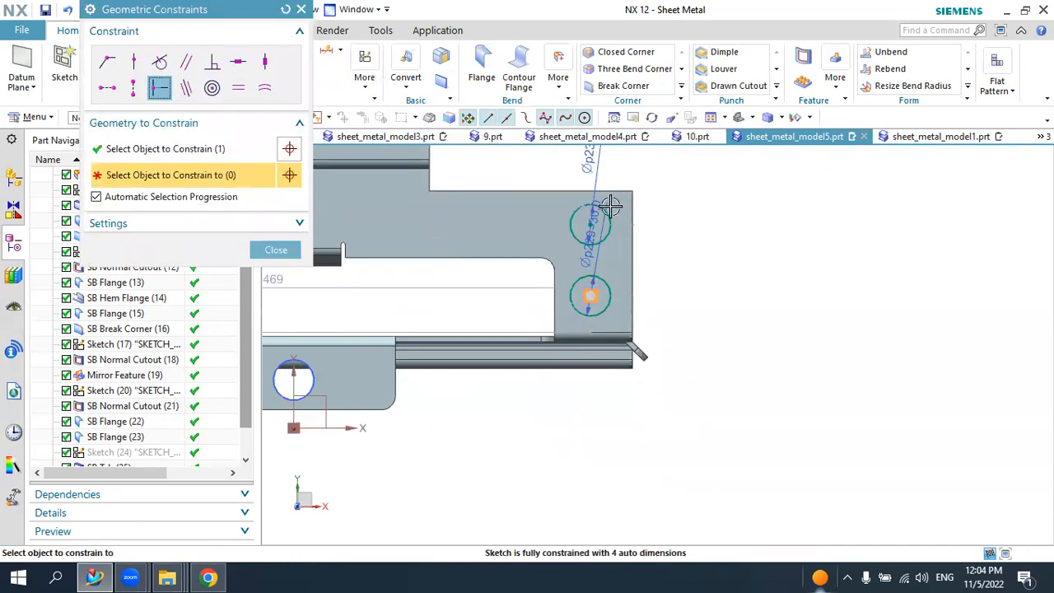
scroll(620, 335, "up", 2)
left_click(618, 326)
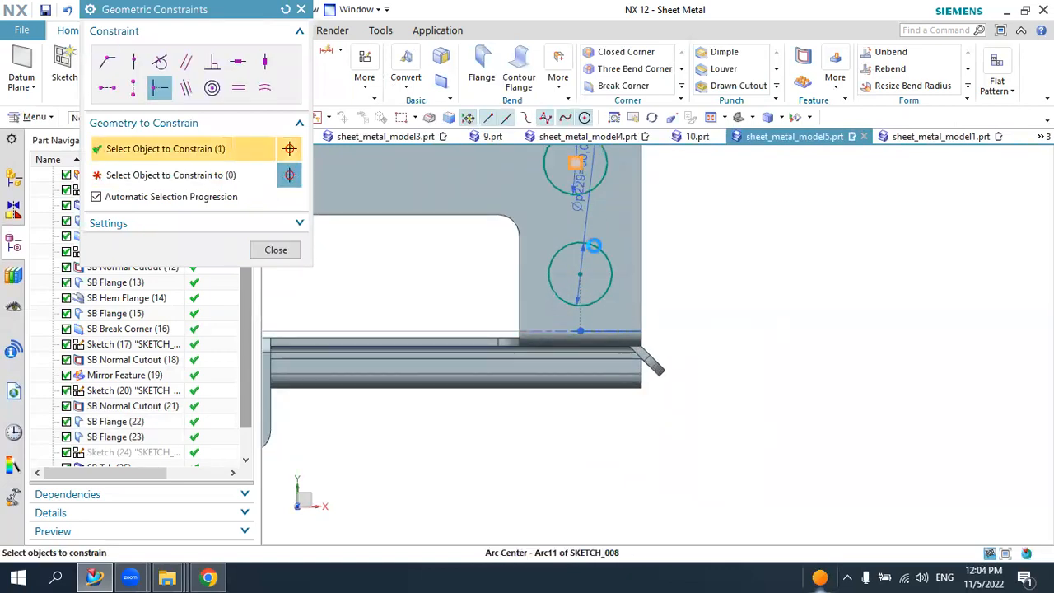
left_click(574, 165)
left_click(618, 330)
left_click(301, 9)
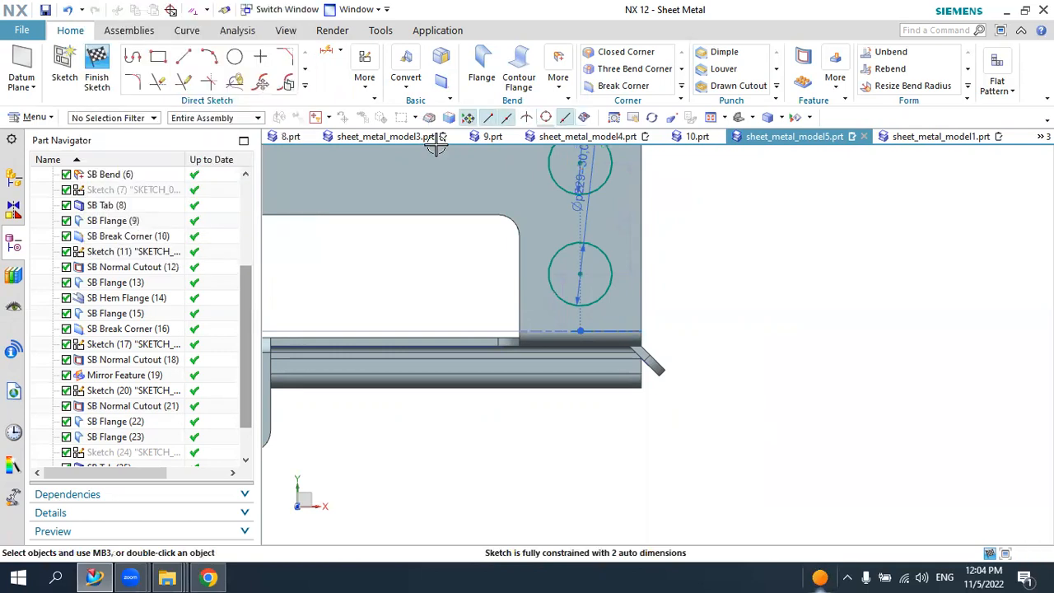
- Set the distance between the lower circle's center and the end leg's bend edge to 27 mm
left_click_drag(560, 305, 740, 309)
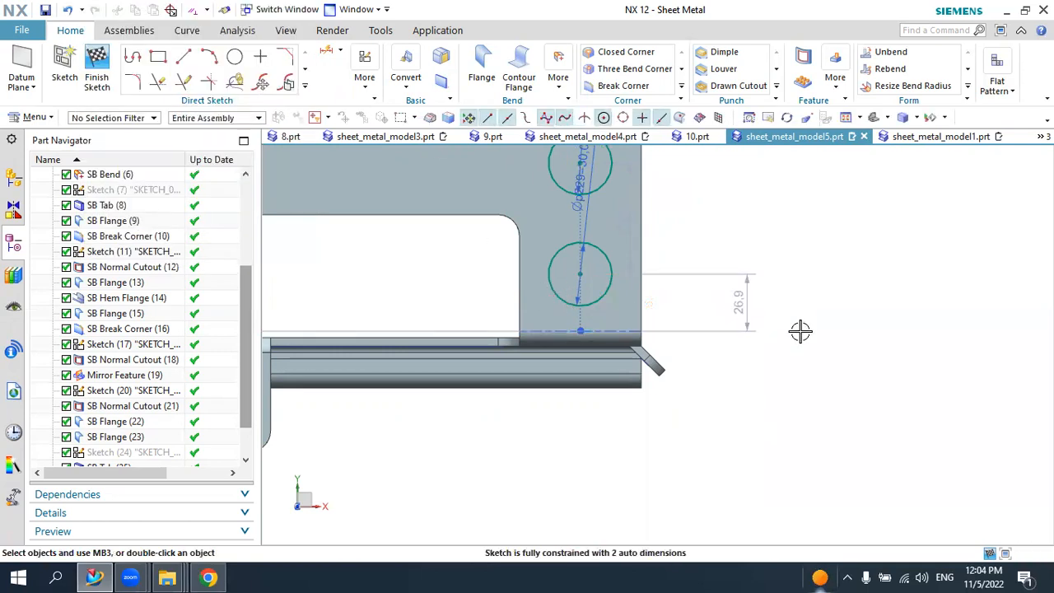
double_click(744, 298)
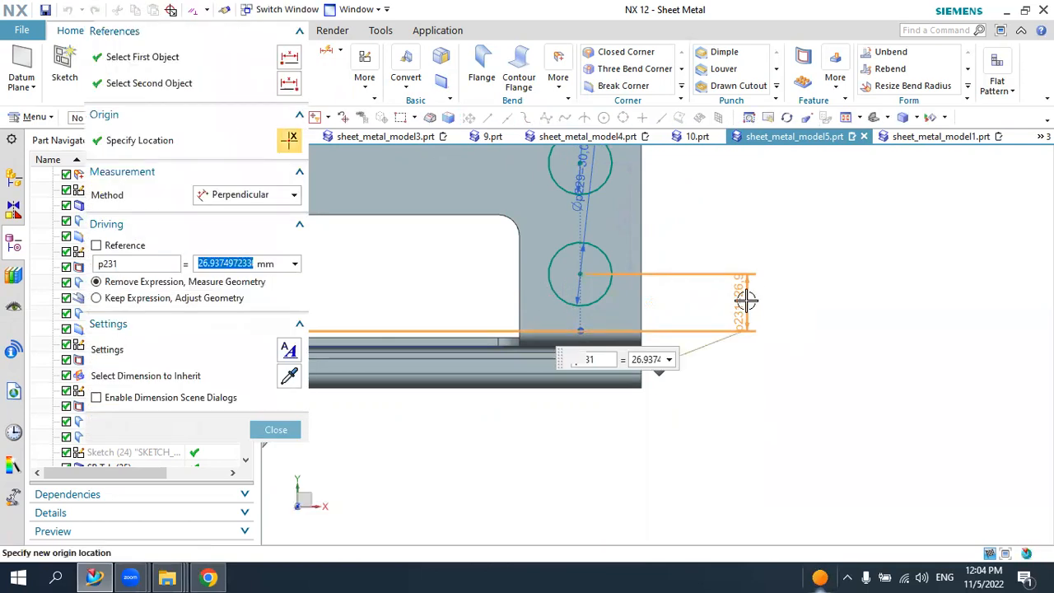
type("27")
key("Return")
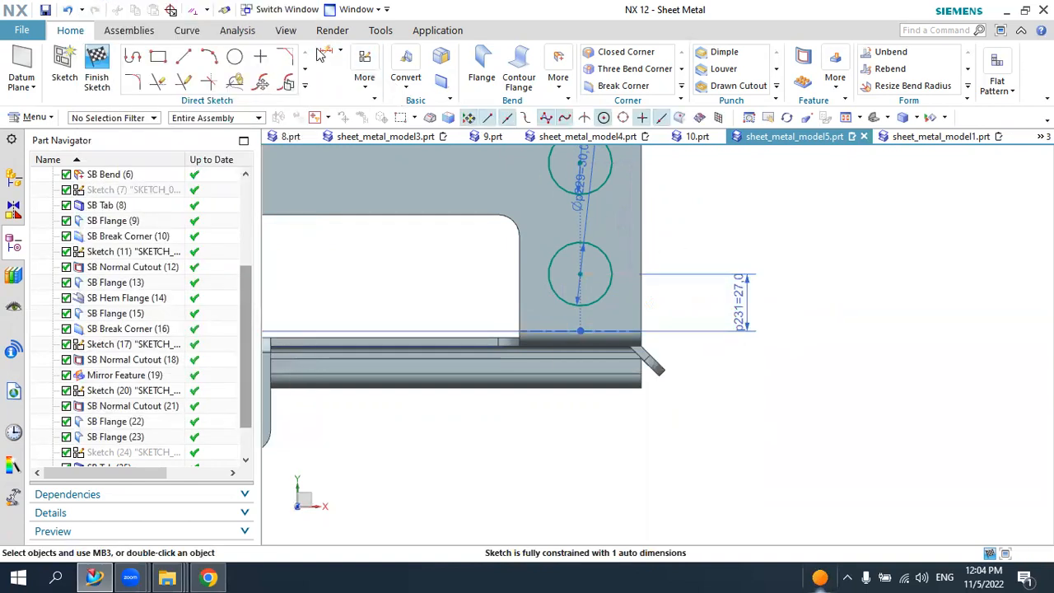
- Dimension the vertical spacing between the two circle centers at 52 mm
left_click(327, 51)
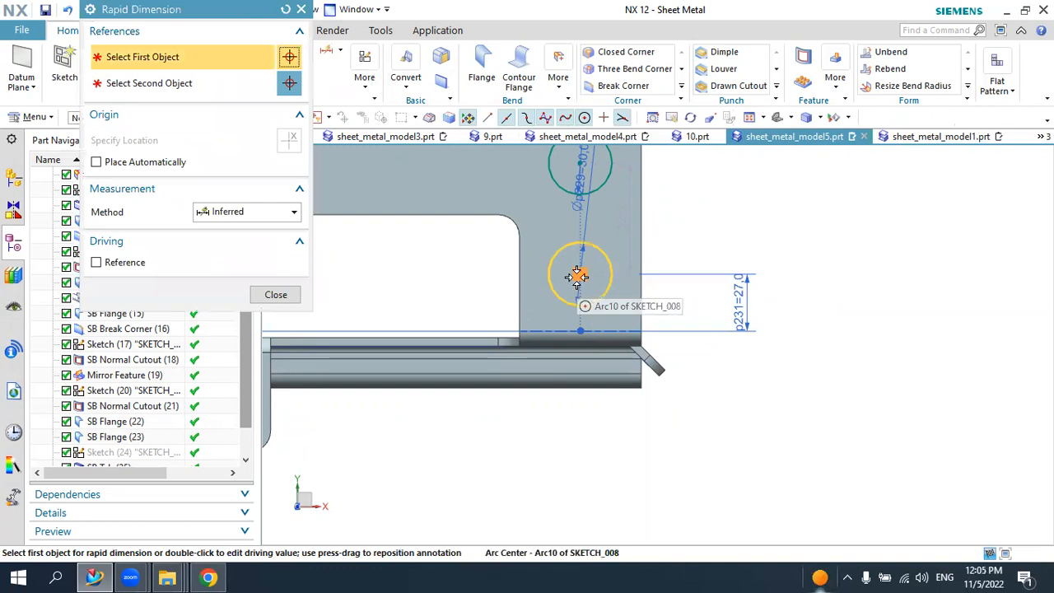
left_click(581, 274)
scroll(581, 274, "down", 1)
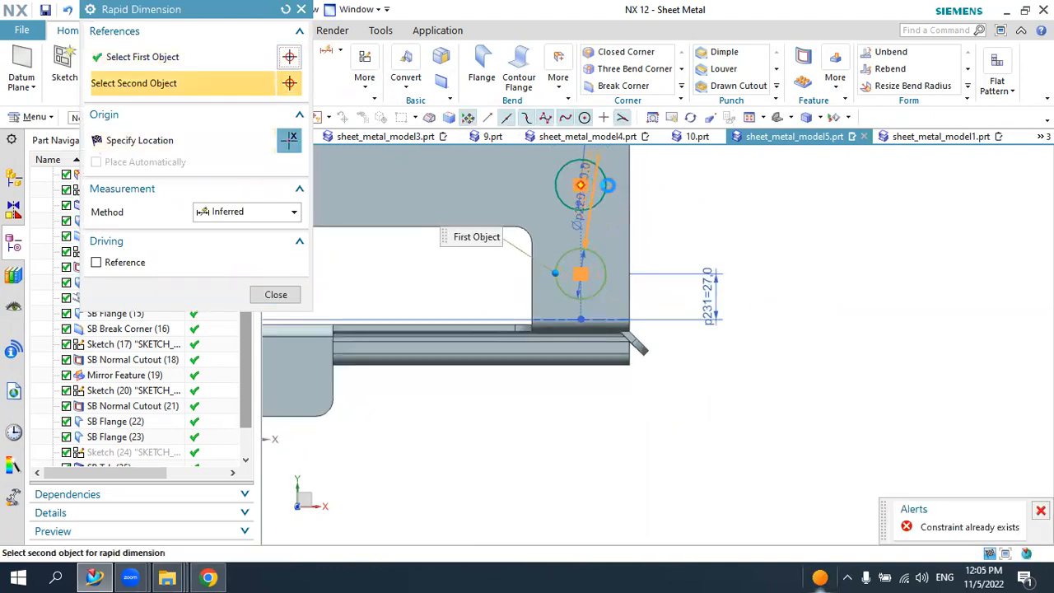
left_click(605, 183)
left_click(755, 218)
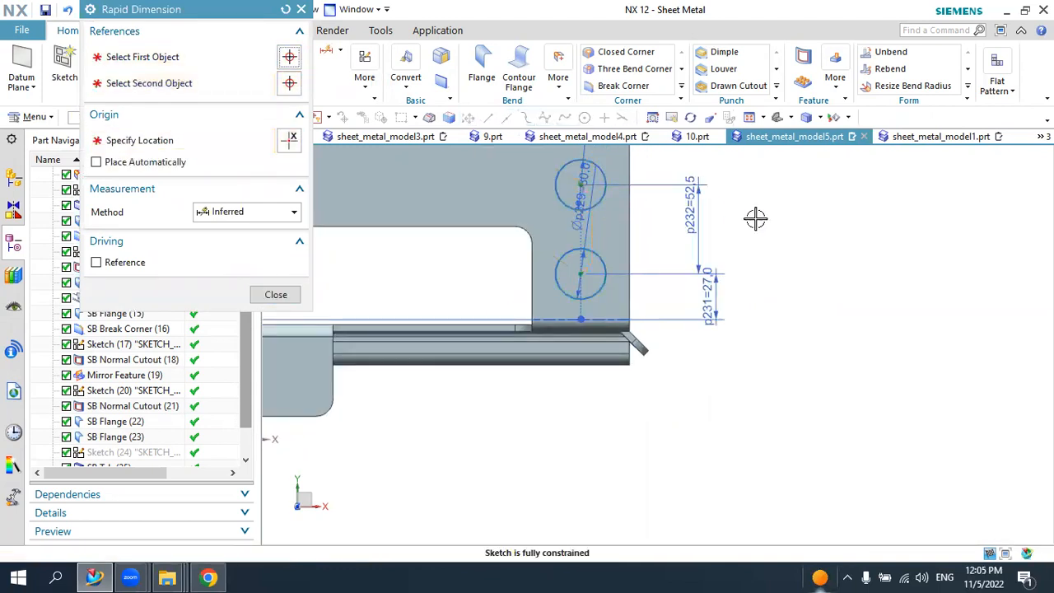
key("Return")
key("Escape")
scroll(696, 242, "down", 3)
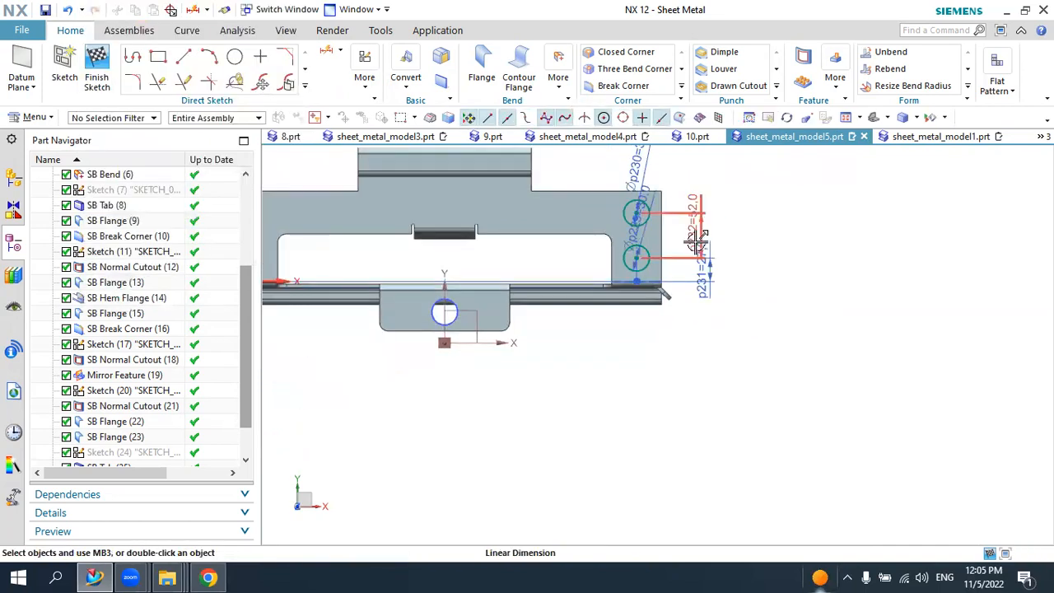
scroll(696, 242, "down", 2)
scroll(628, 189, "up", 1)
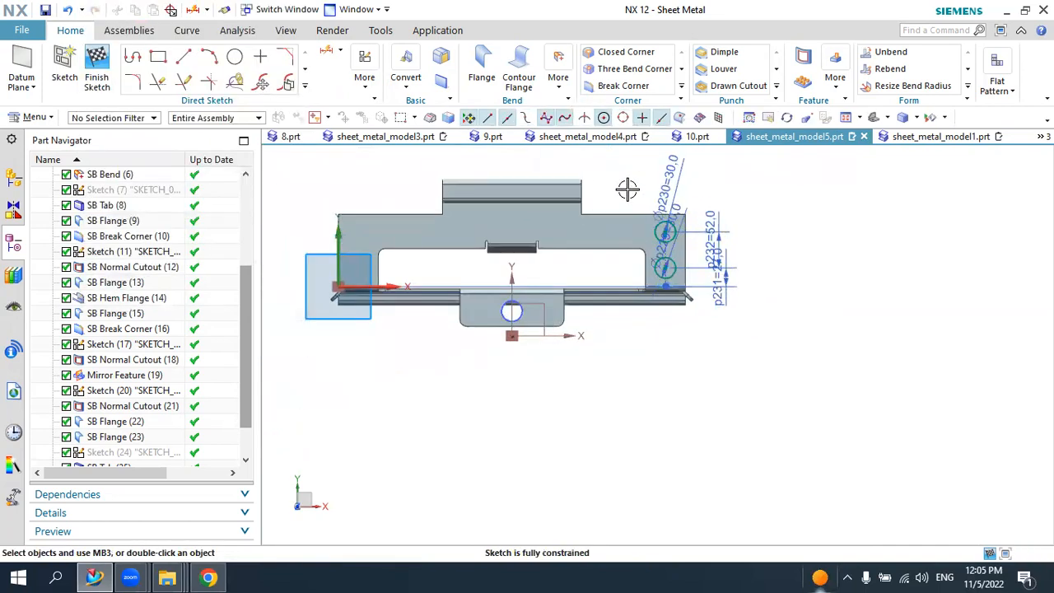
- Mirror both circles onto the opposite end leg about the part's central vertical axis and finish the sketch
left_click(305, 85)
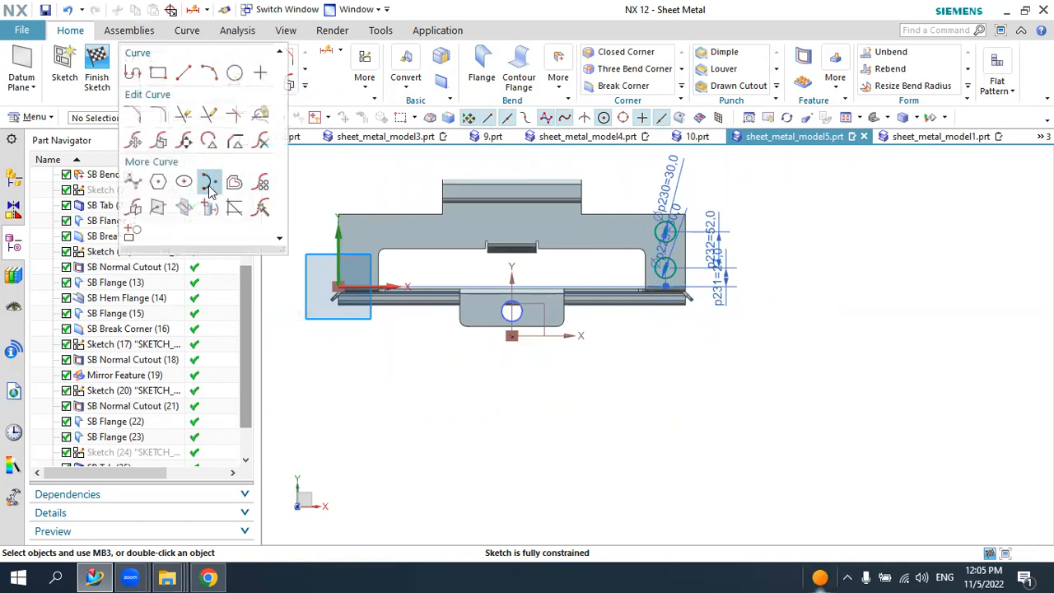
left_click(134, 207)
scroll(691, 212, "up", 2)
left_click(671, 251)
middle_click(663, 284)
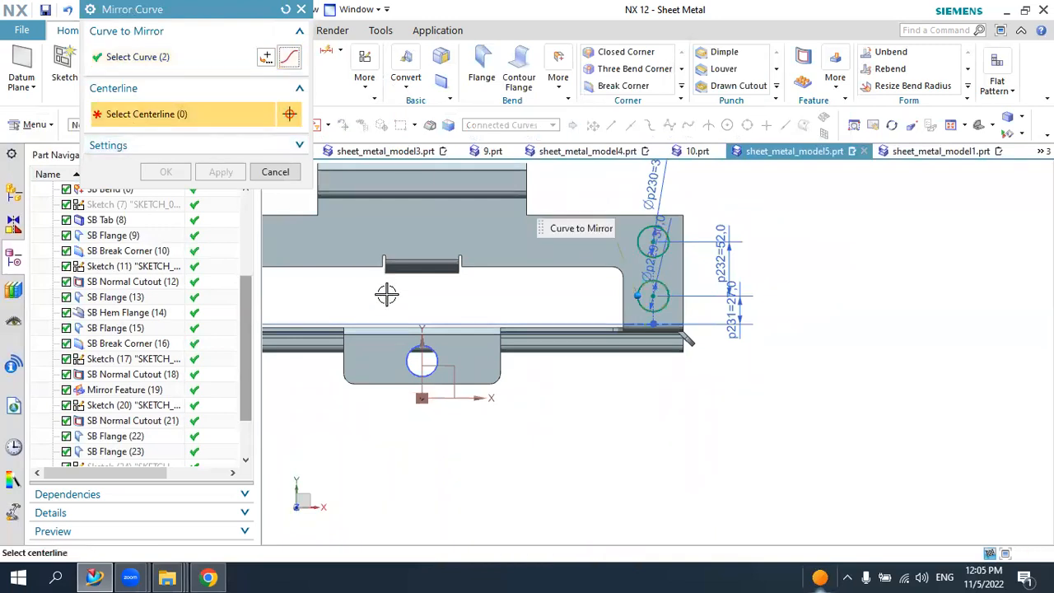
left_click(420, 338)
scroll(593, 282, "down", 3)
scroll(576, 280, "up", 2)
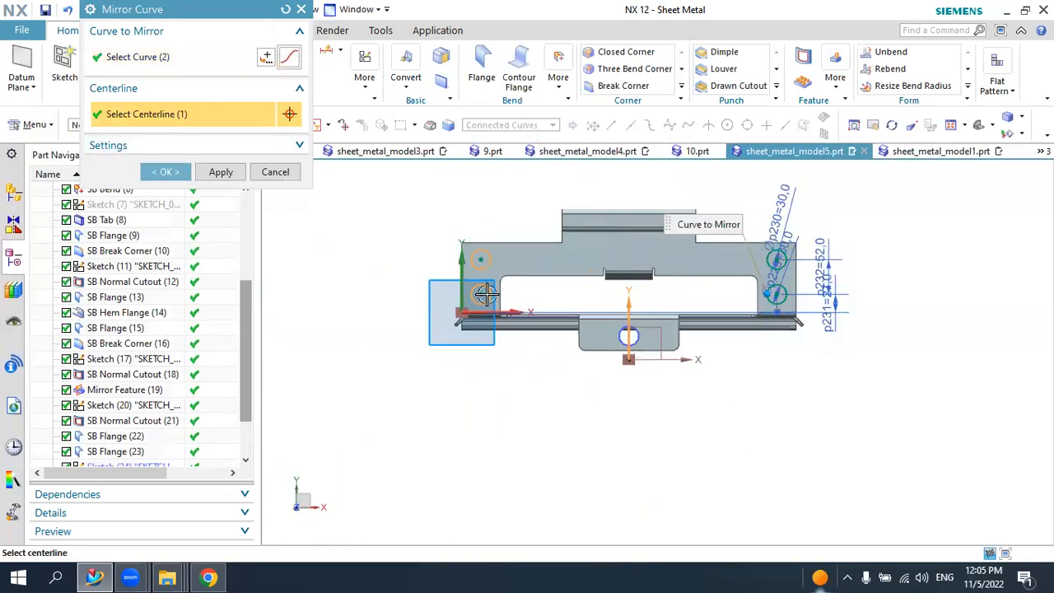
left_click(164, 172)
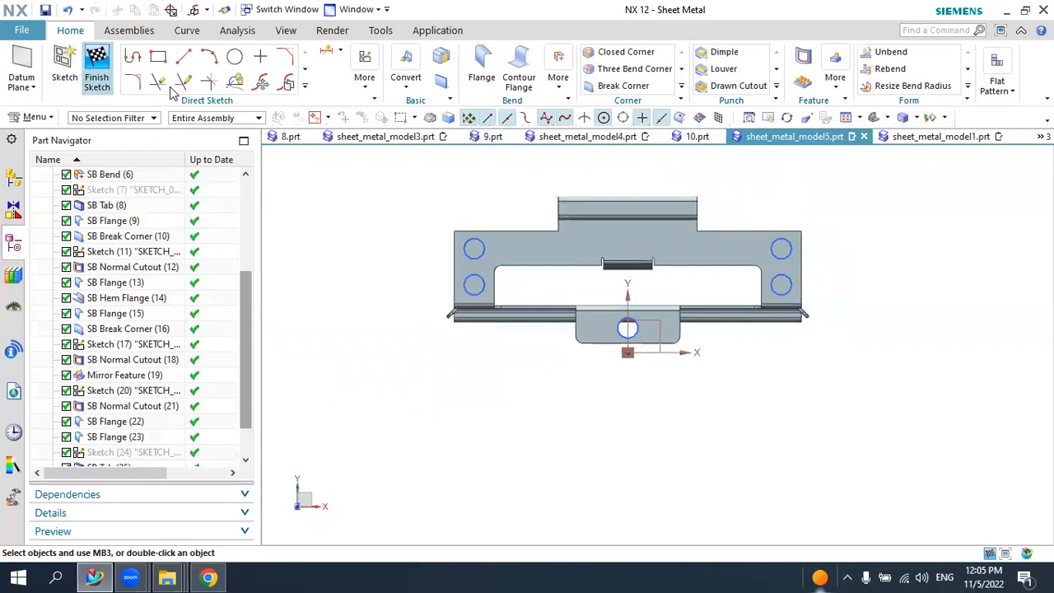
key("Home")
key("ctrl+q")
- Cut all four 30 mm circles through the top strip's end legs with a Normal Cutout using the Thickness method
left_click(665, 74)
scroll(752, 363, "up", 3)
left_click(748, 338)
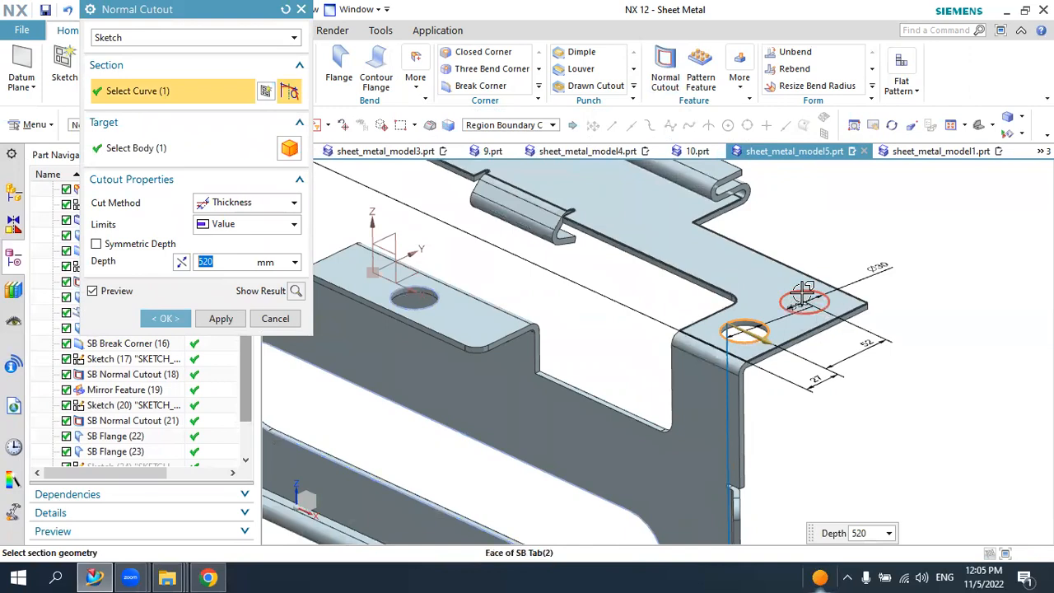
left_click(803, 293)
scroll(893, 300, "down", 4)
scroll(610, 179, "up", 4)
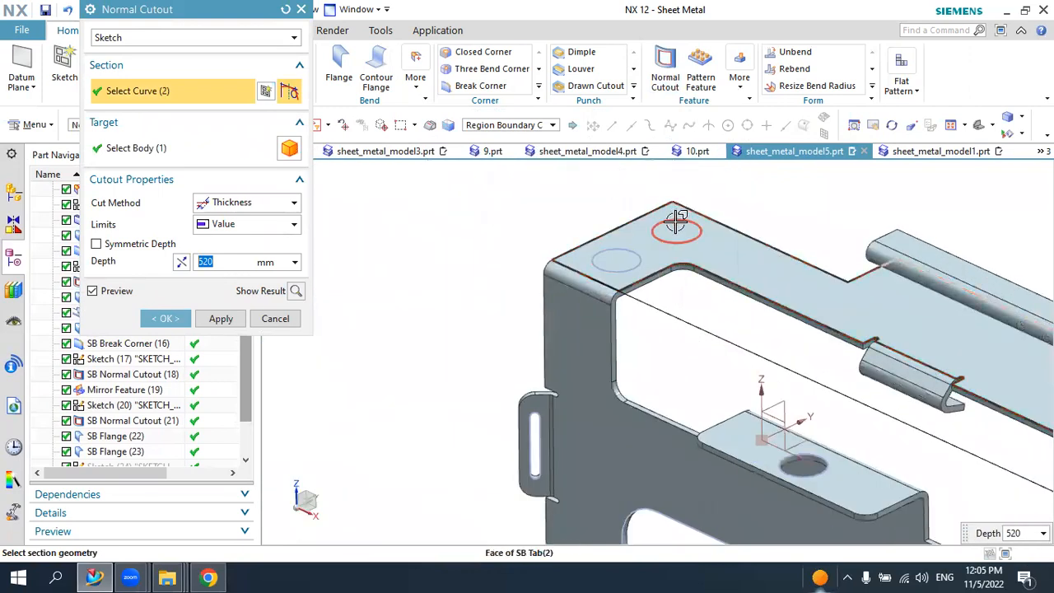
left_click(676, 227)
left_click(615, 251)
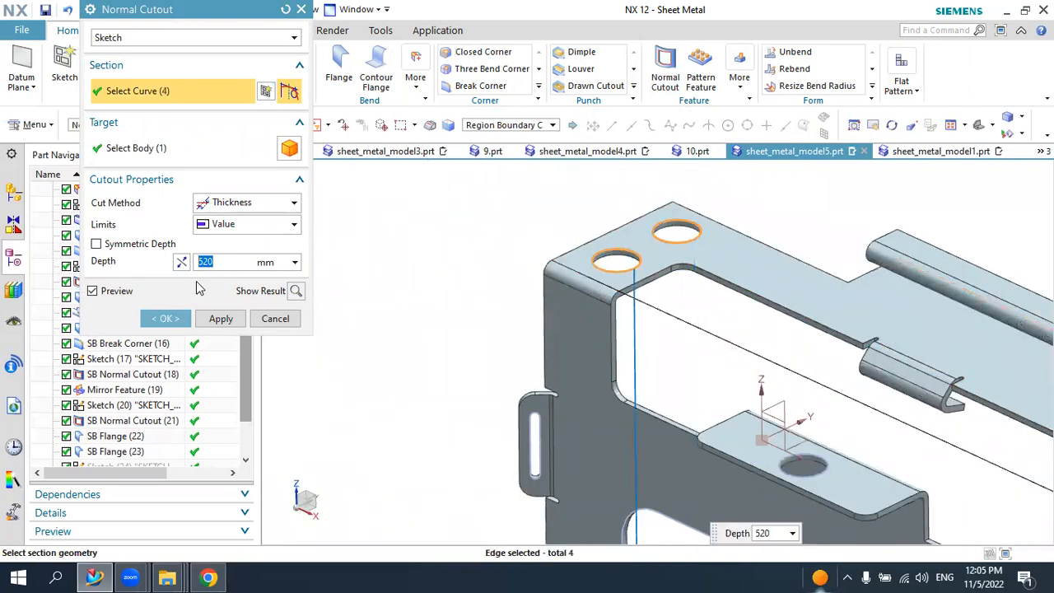
left_click(172, 319)
- Create a new sketch on the sloped flat face of the small double-bent flange
scroll(514, 260, "down", 4)
middle_click_drag(859, 284, 673, 299)
scroll(659, 304, "up", 6)
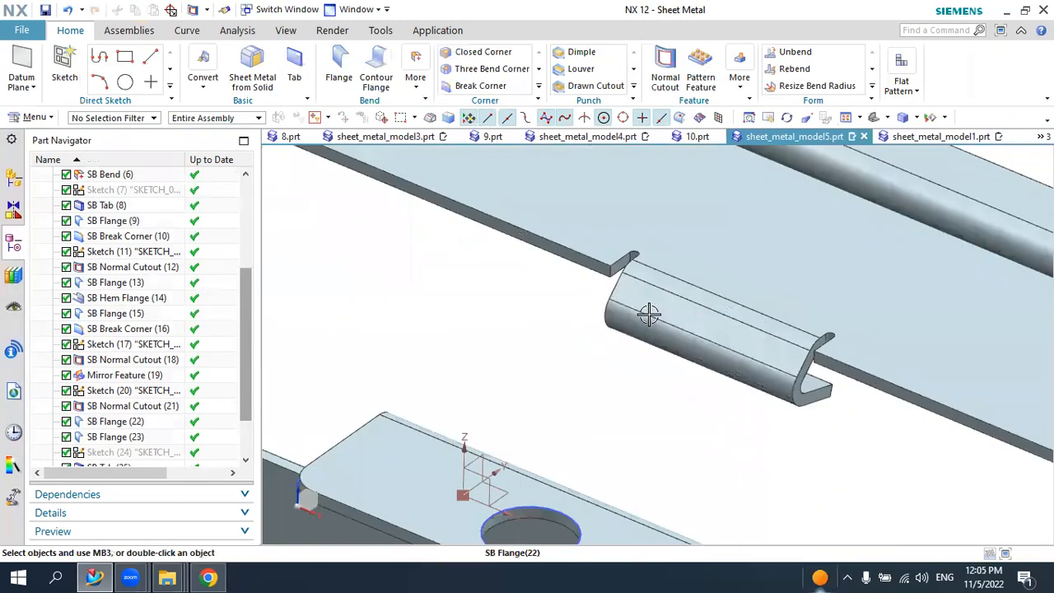
scroll(618, 337, "down", 2)
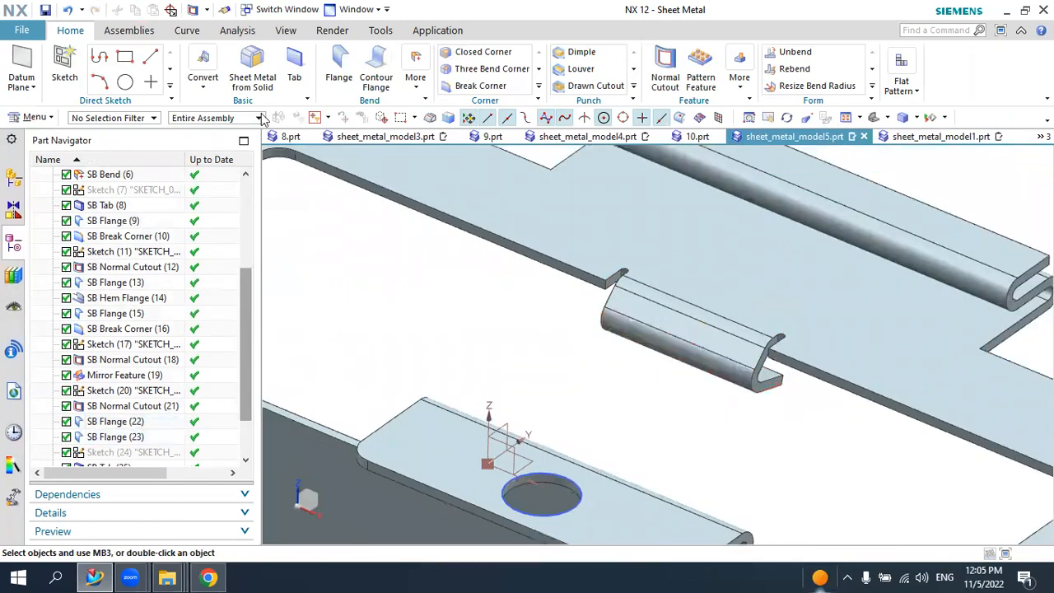
left_click(64, 59)
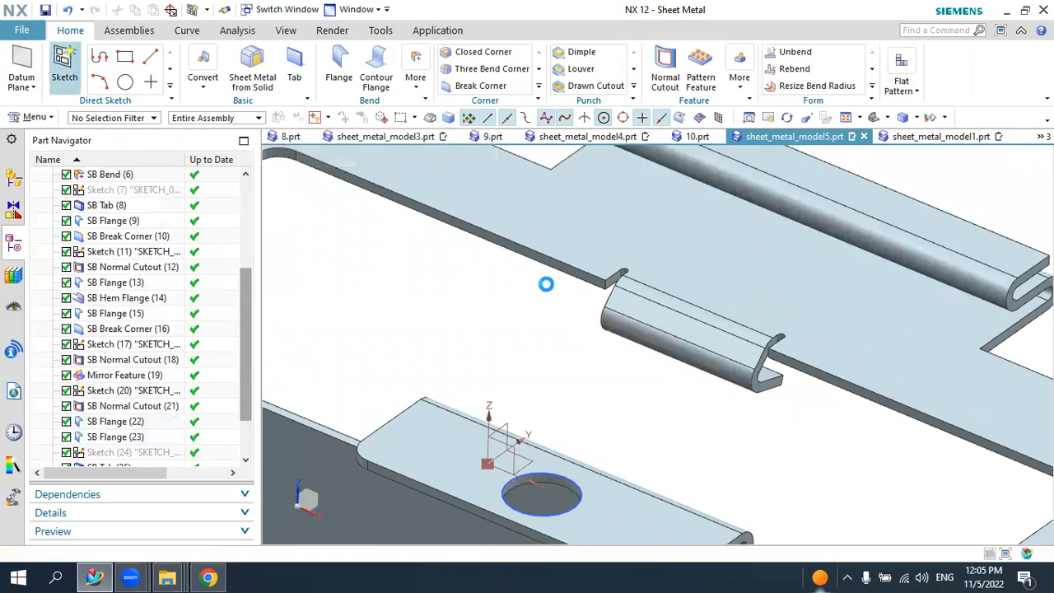
scroll(593, 297, "up", 2)
left_click(643, 313)
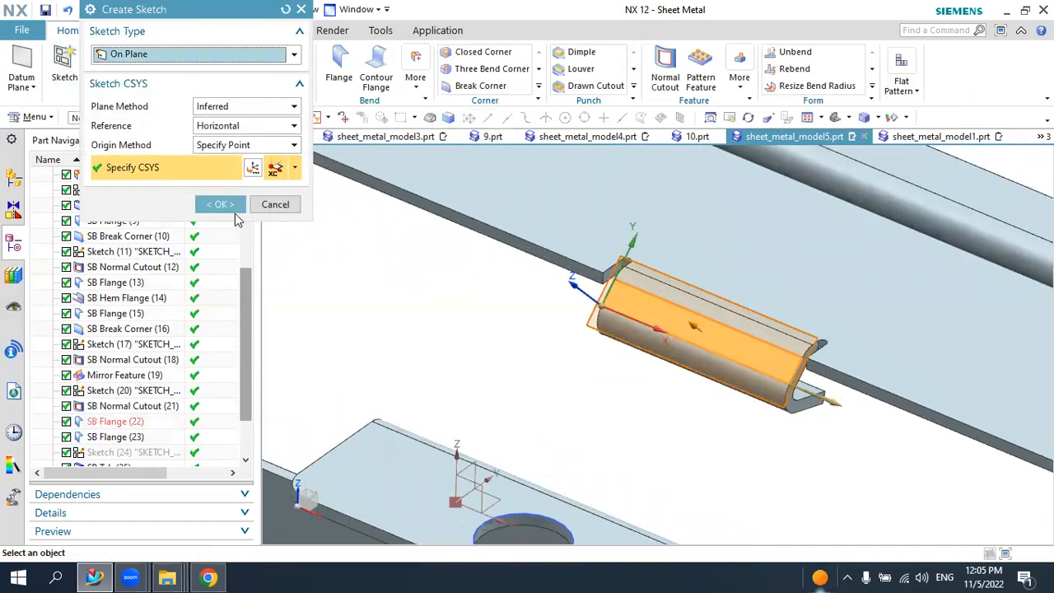
left_click(220, 204)
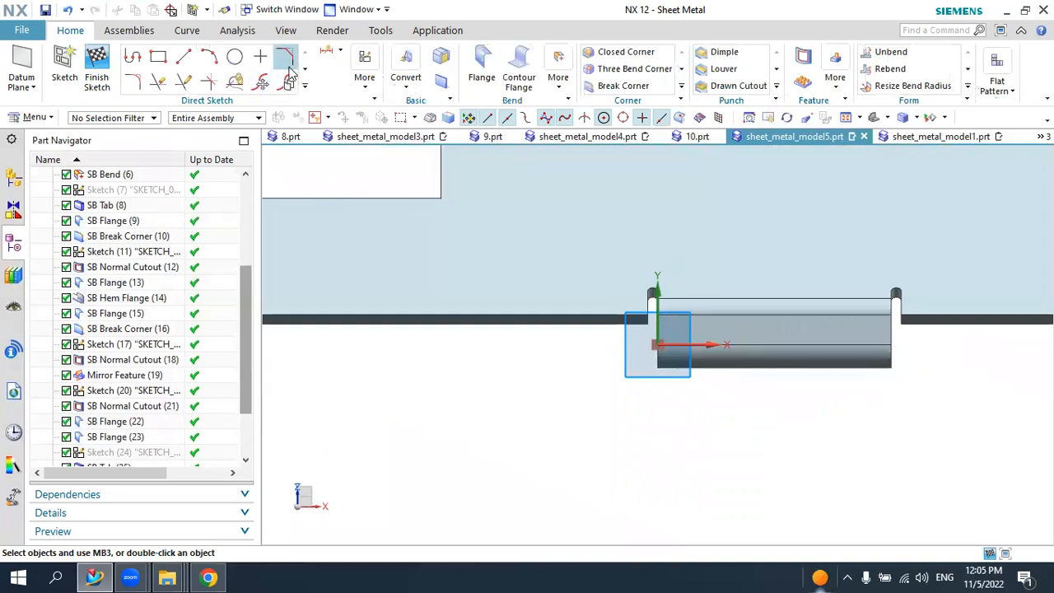
- Draw a 3 mm diameter circle on the sloped flange face near its end at the sketch origin
left_click(243, 55)
scroll(716, 349, "up", 2)
scroll(717, 350, "up", 2)
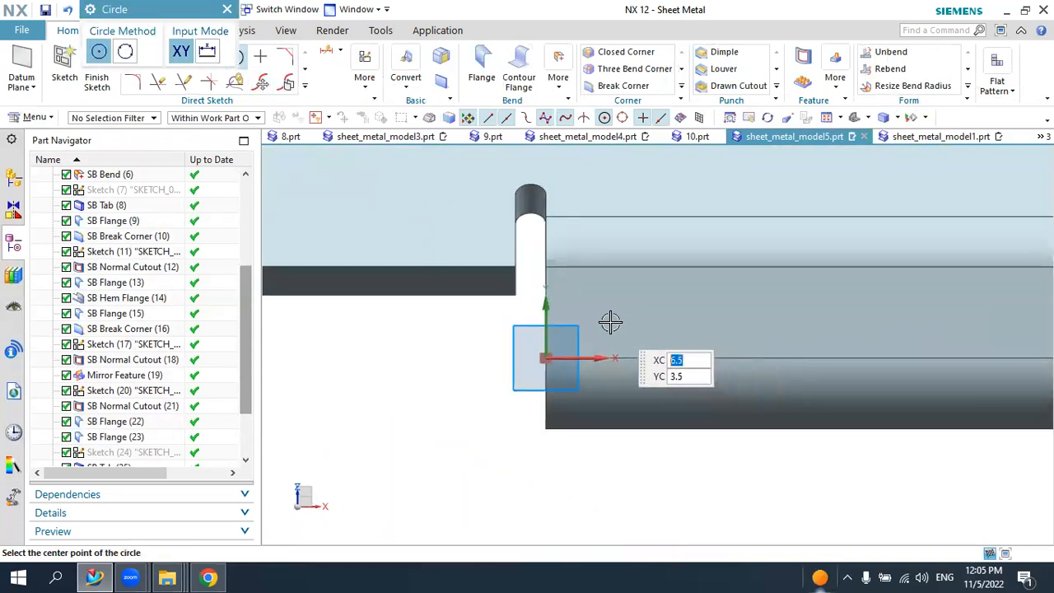
left_click(608, 313)
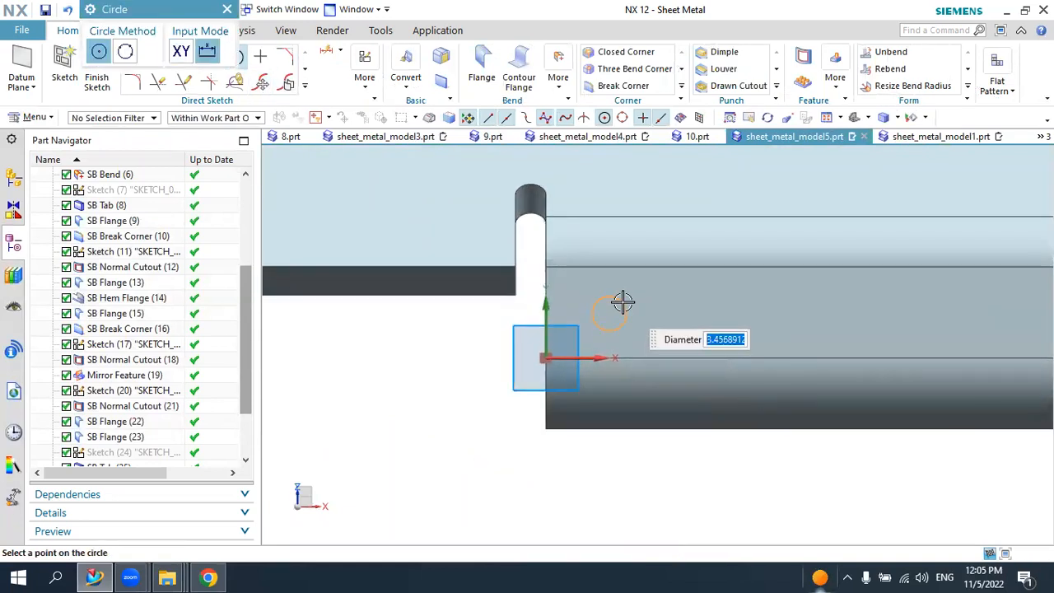
type("3")
key("Return")
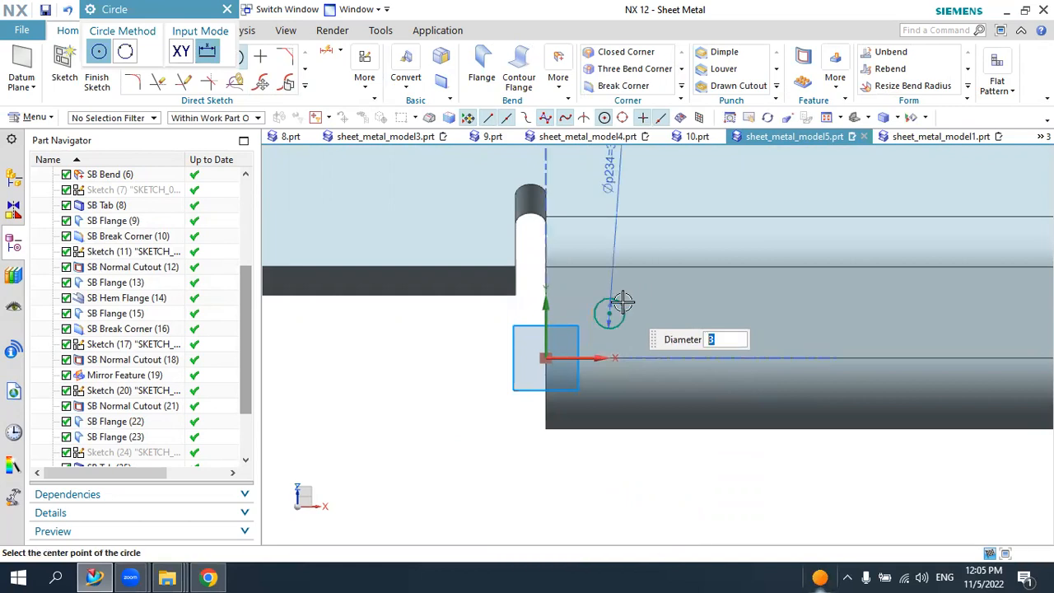
key("Escape")
- Apply a midpoint constraint aligning the small circle's center with the midpoint of the flange's end edge
left_click(365, 73)
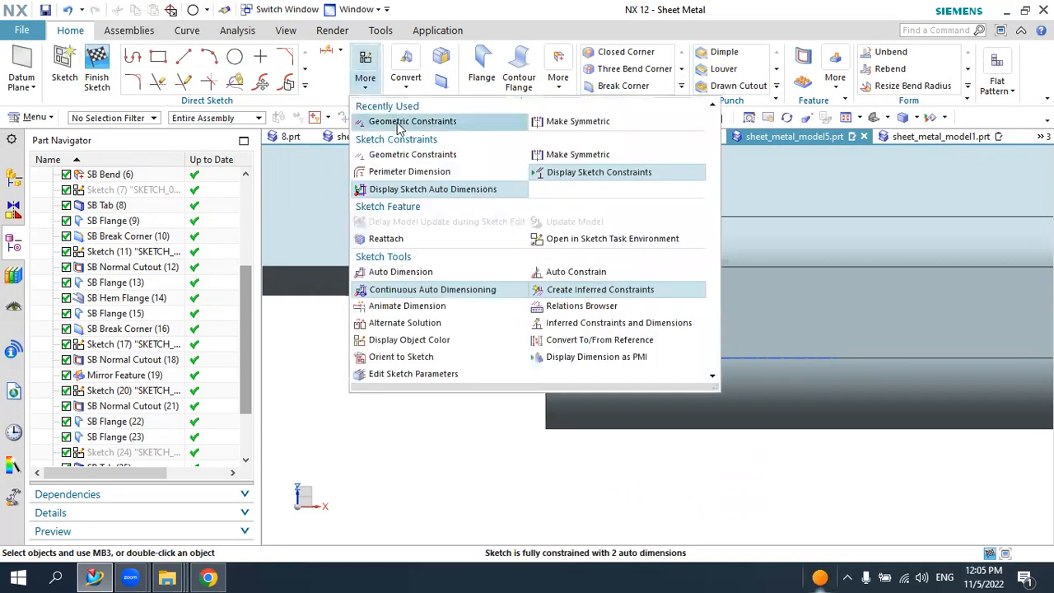
left_click(400, 122)
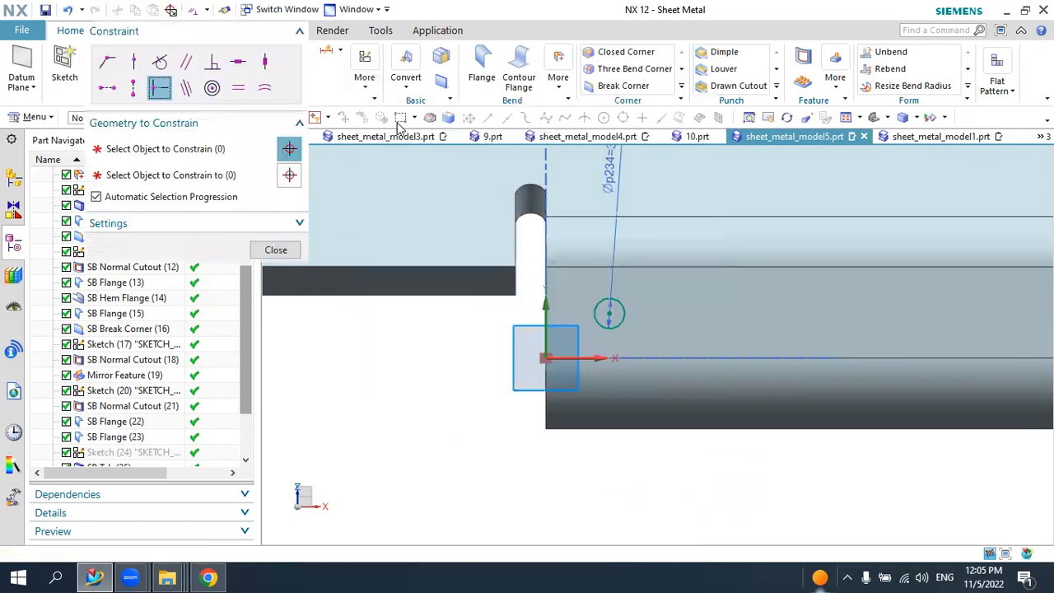
left_click(607, 314)
left_click(546, 309)
key("Escape")
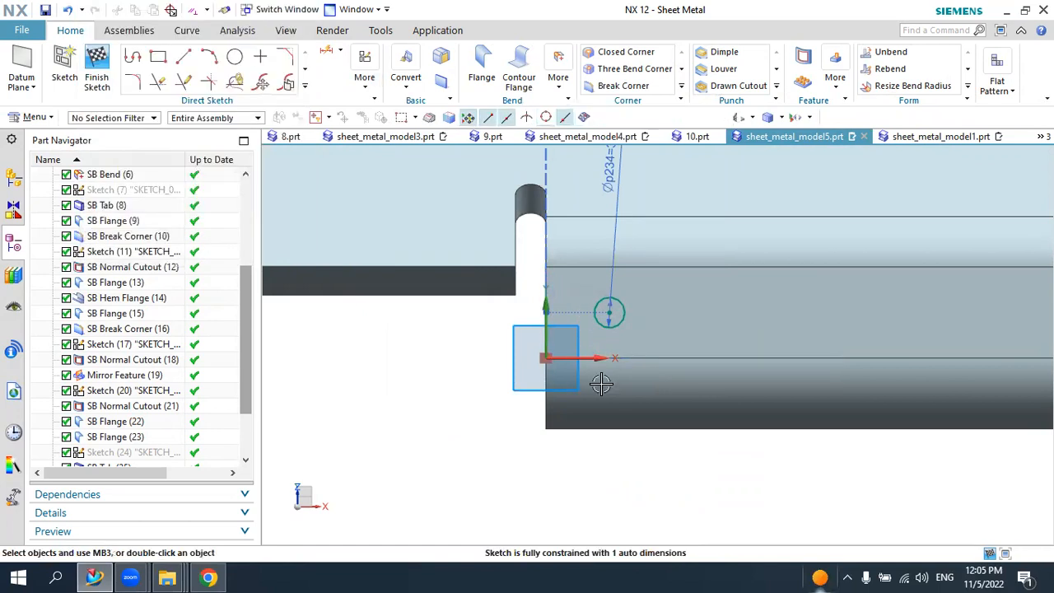
- Dimension the small circle's center 6 mm from the flange's end edge and finish the sketch
left_click(326, 54)
left_click(546, 310)
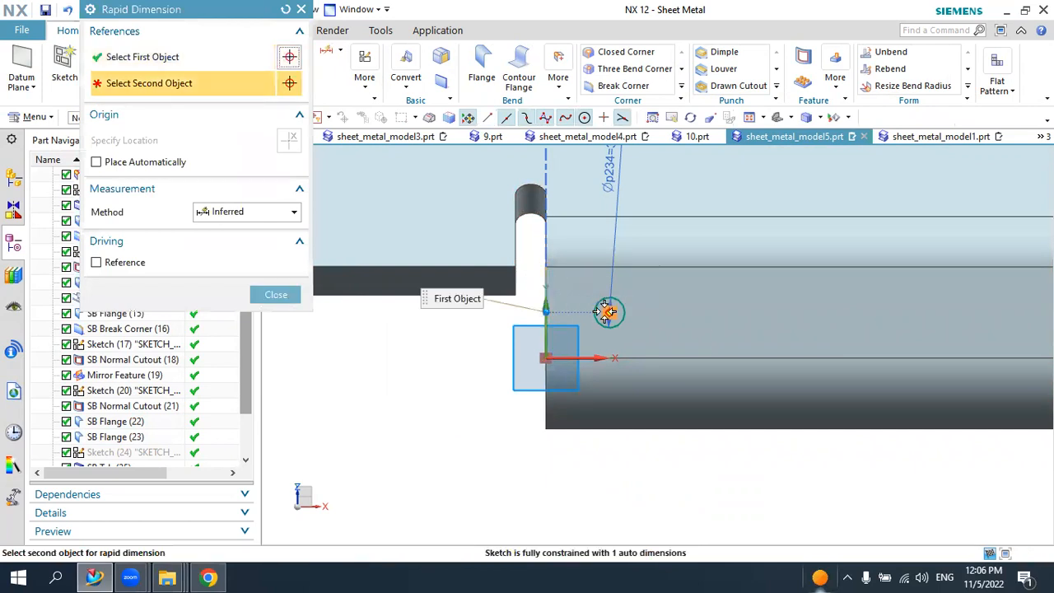
left_click(609, 312)
left_click(578, 477)
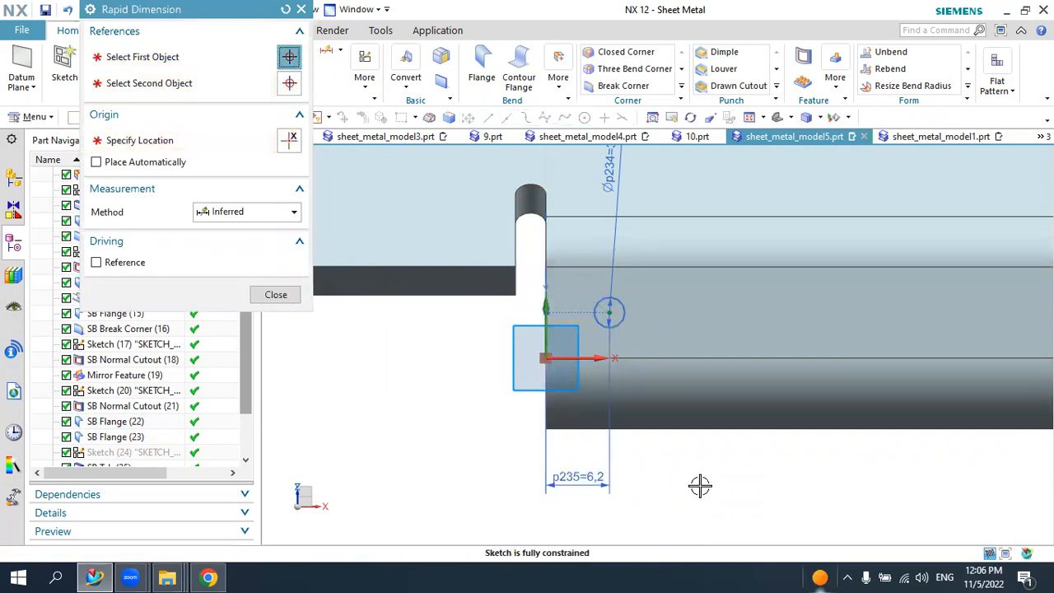
type("6")
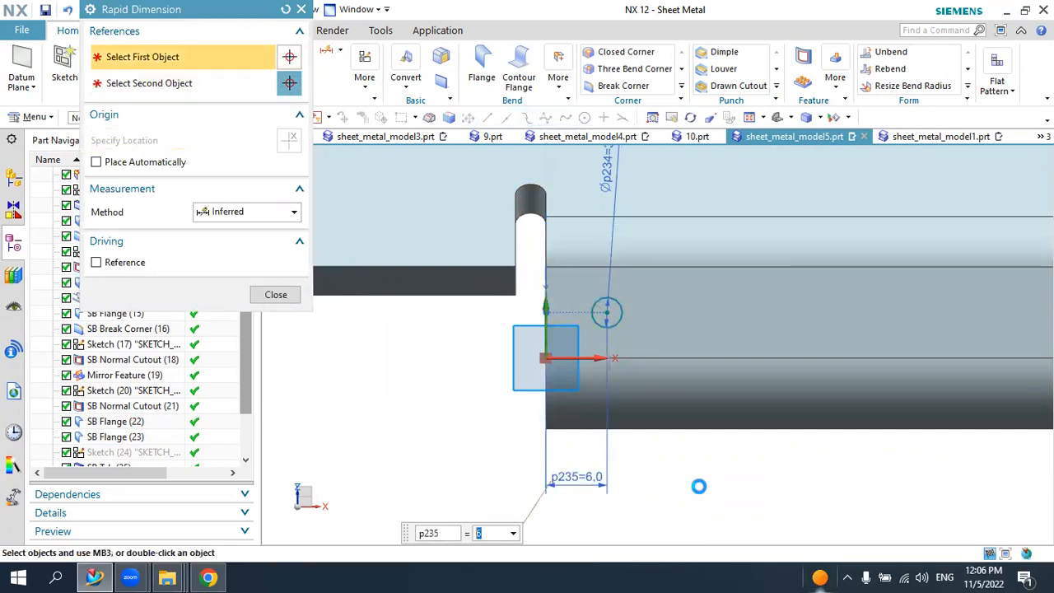
key("Escape")
scroll(506, 392, "down", 3)
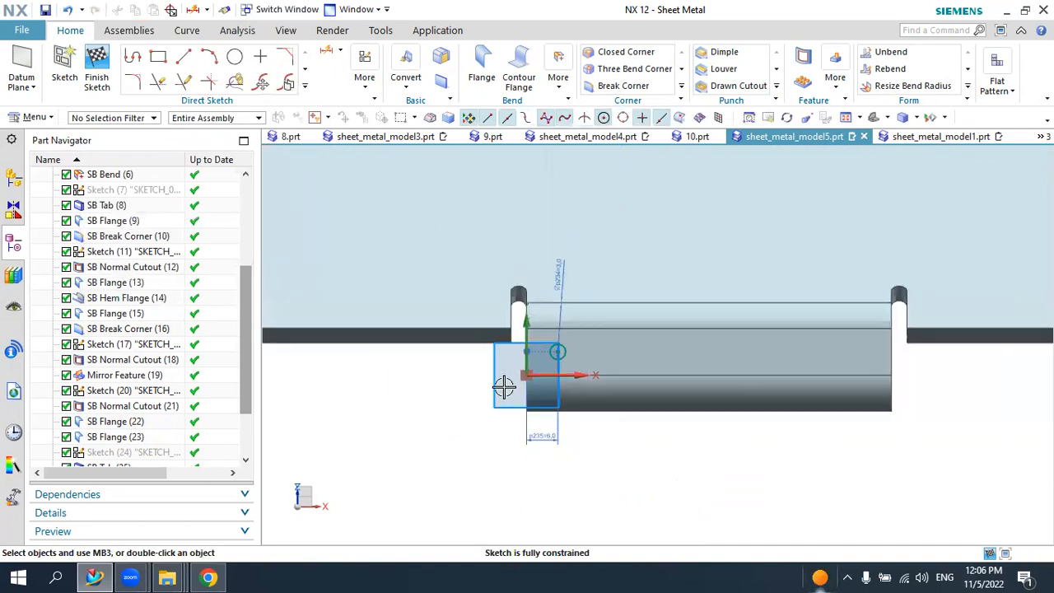
left_click(95, 69)
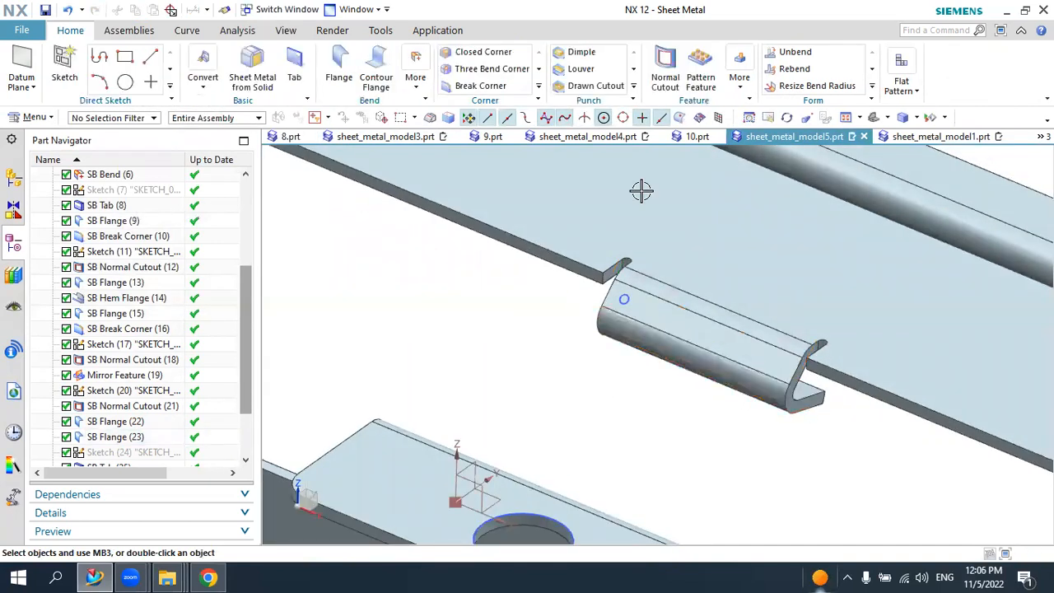
- Cut the 3 mm circle through the double-bent flange with a Normal Cutout using the Thickness method
scroll(606, 308, "up", 4)
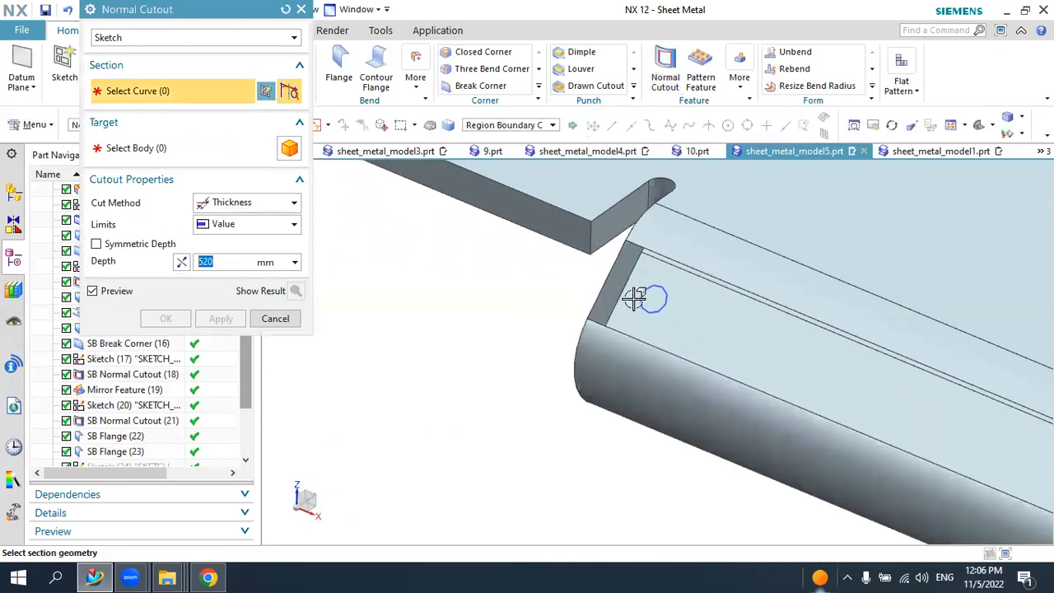
left_click(648, 299)
scroll(610, 300, "down", 3)
middle_click_drag(571, 325, 489, 222)
left_click(178, 320)
scroll(405, 202, "up", 1)
middle_click_drag(410, 229, 461, 234)
scroll(442, 196, "up", 1)
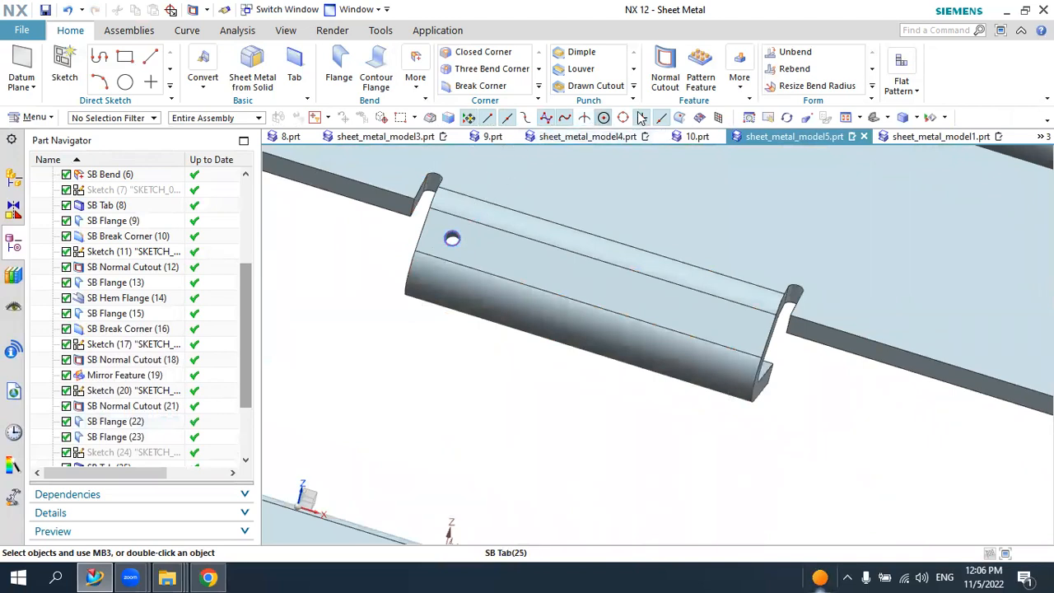
- Select the small-hole cutout and its sketch for a linear pattern running along the double-bent flange's long edge
left_click(701, 83)
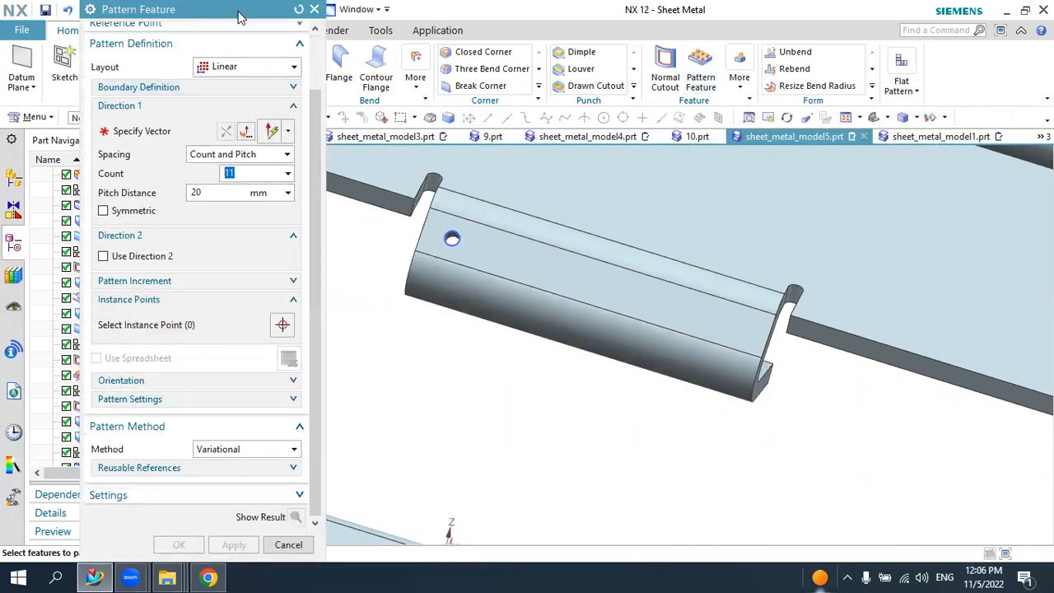
left_click_drag(239, 16, 346, 20)
scroll(122, 458, "down", 1)
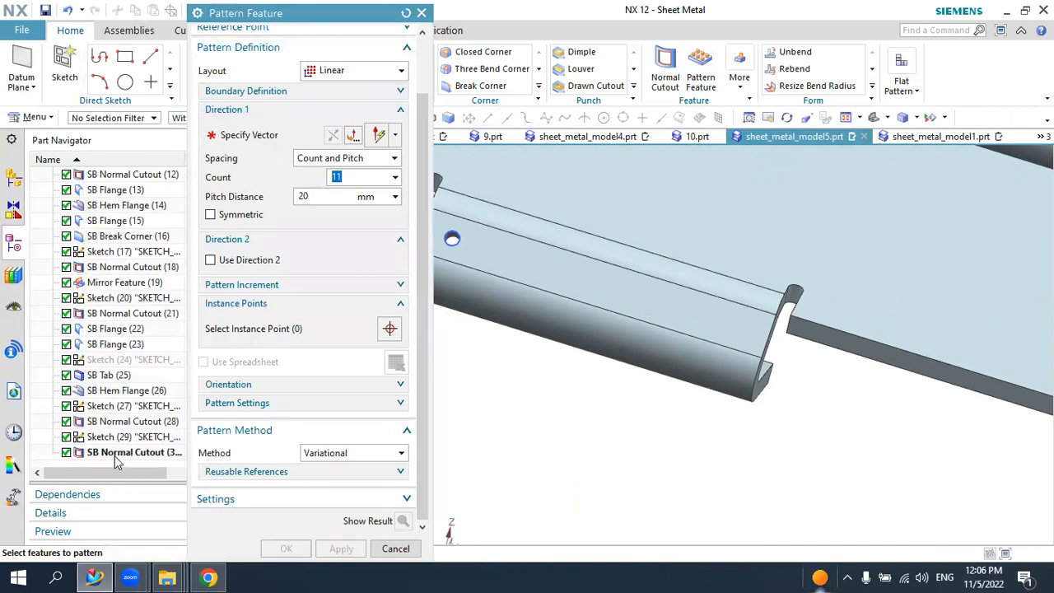
left_click(116, 452)
left_click(107, 436)
left_click(234, 134)
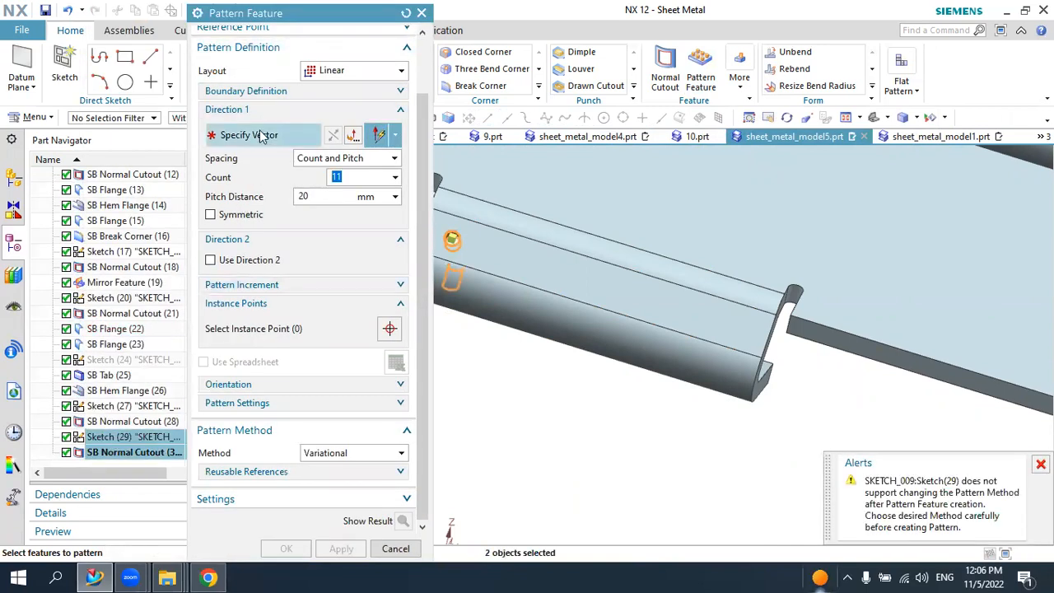
left_click(687, 356)
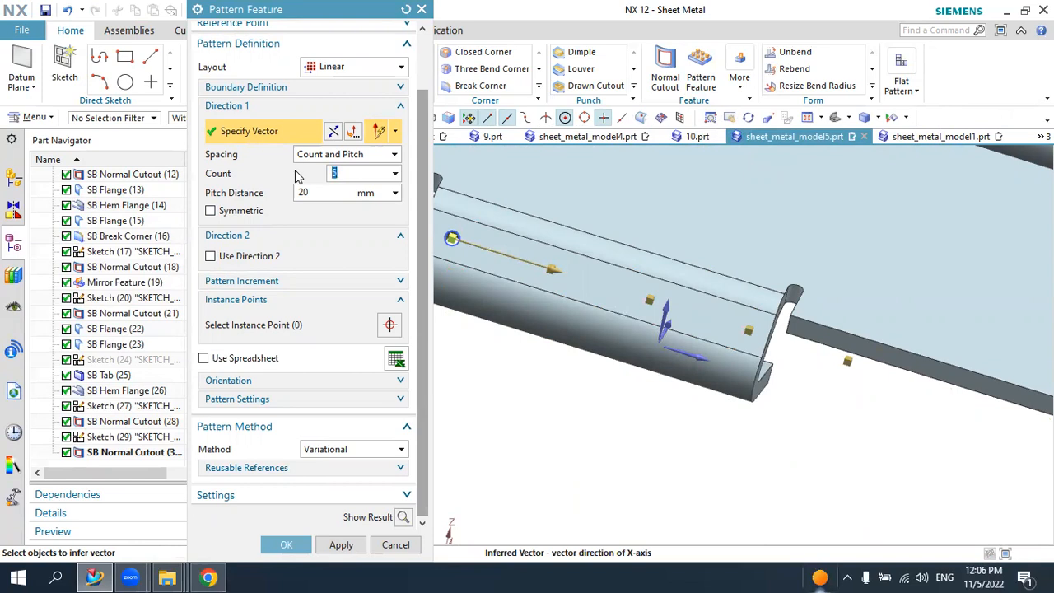
- Create the linear hole pattern with a pitch distance of 5 mm and a count of 12
left_click(319, 192)
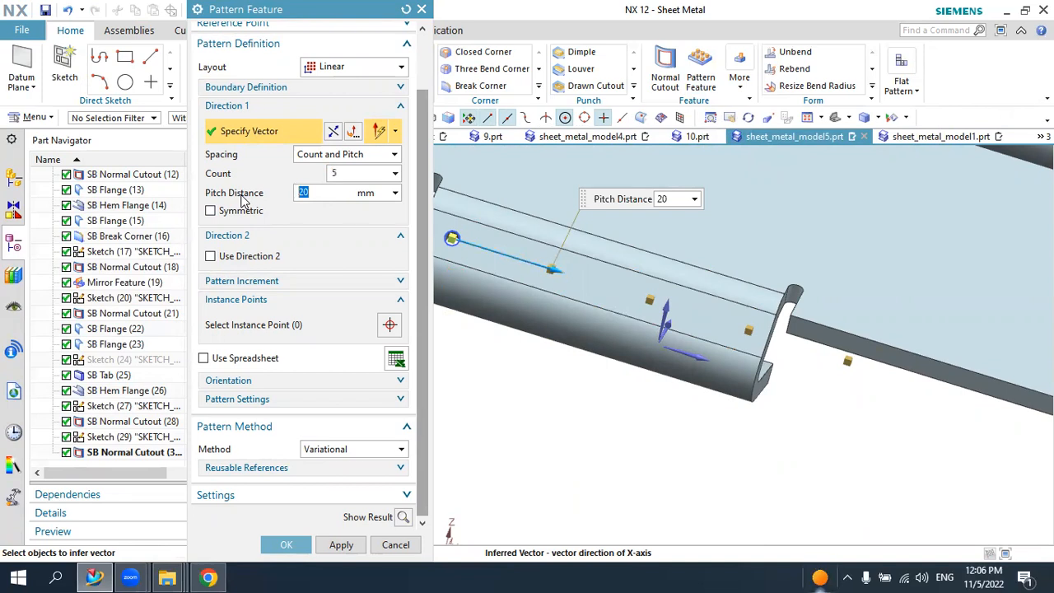
type("5")
key("Return")
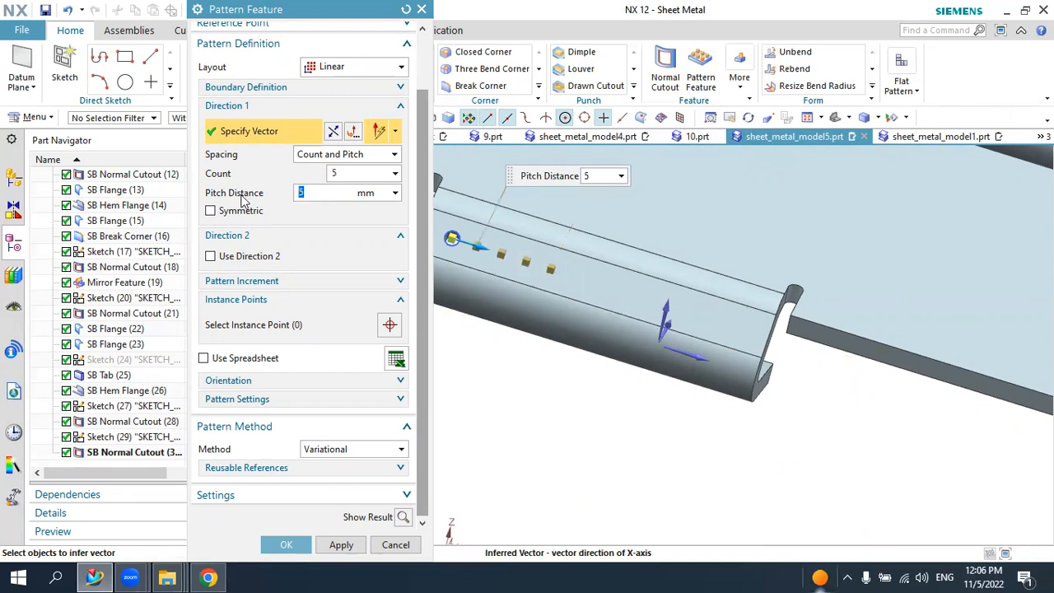
left_click(338, 174)
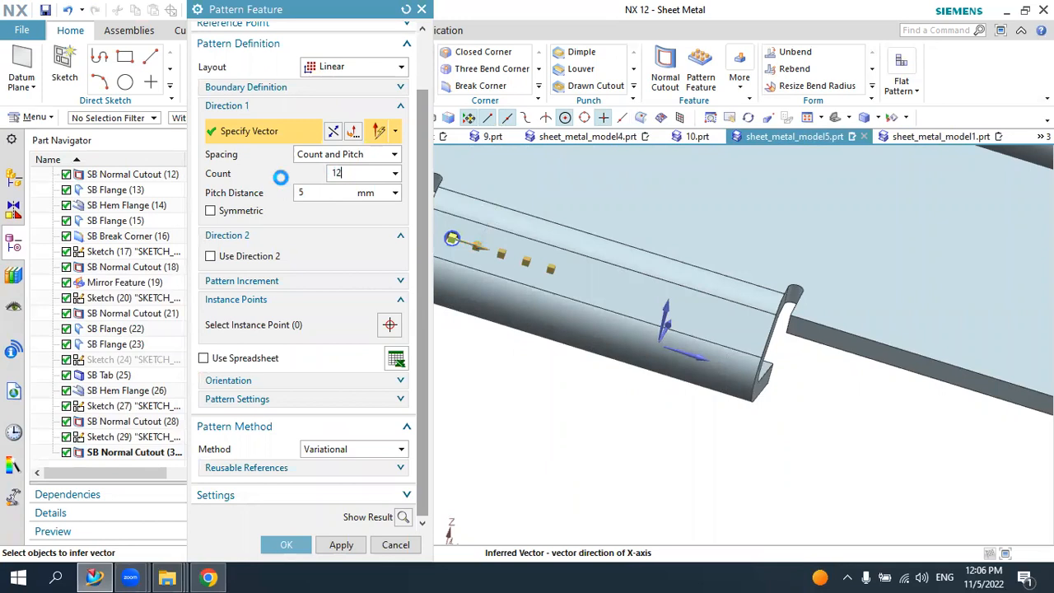
type("12")
key("Return")
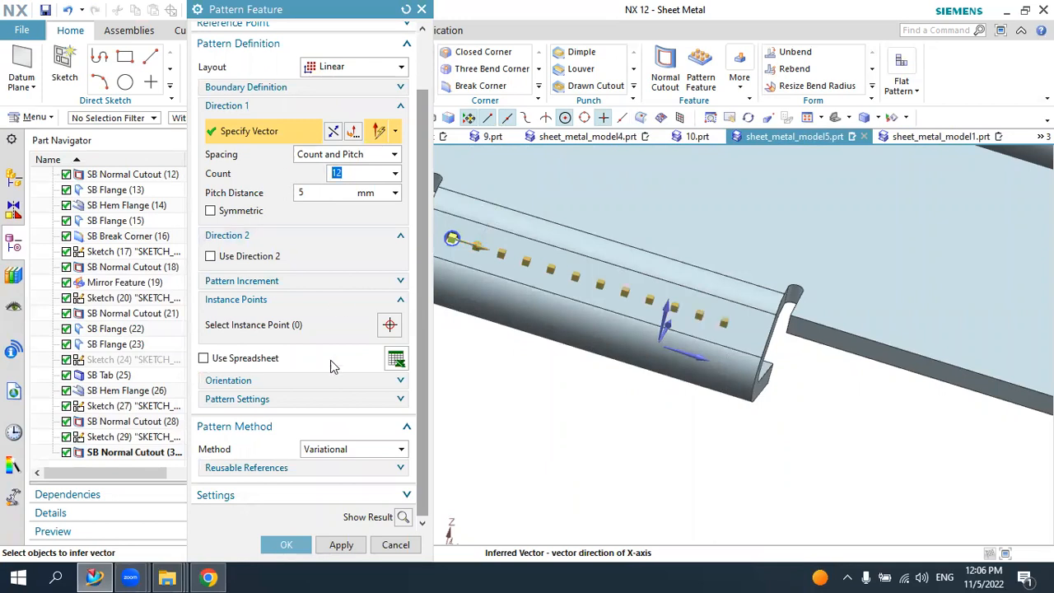
left_click(286, 545)
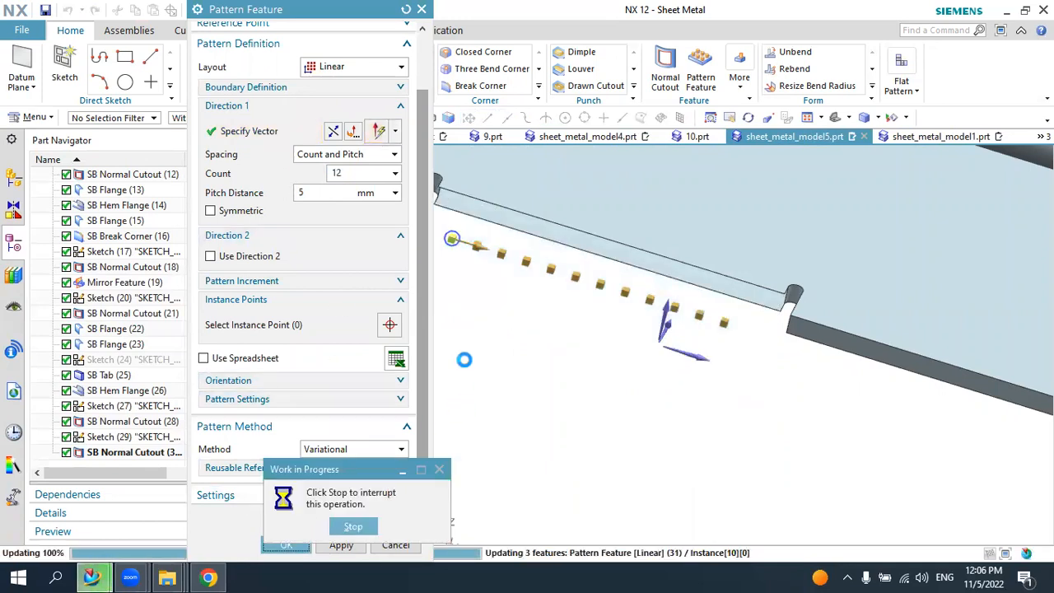
- Edit the linear pattern of small holes on the double-bent flange and set its count to 13
scroll(516, 327, "down", 4)
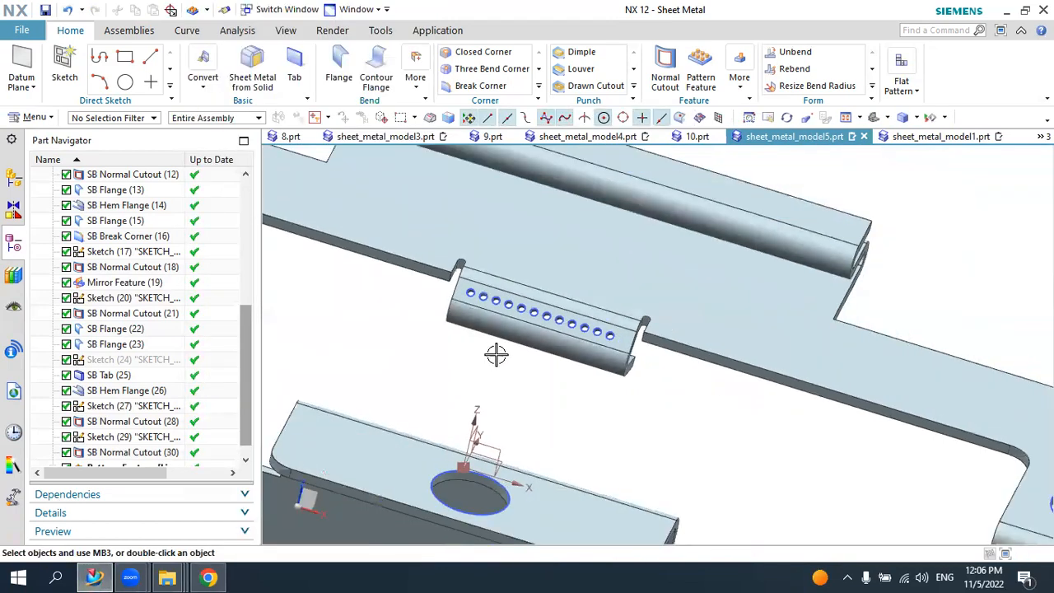
scroll(496, 354, "down", 3)
mouse_move(501, 354)
middle_mouse_down()
mouse_move(473, 358)
mouse_move(501, 374)
middle_mouse_up()
scroll(476, 369, "up", 5)
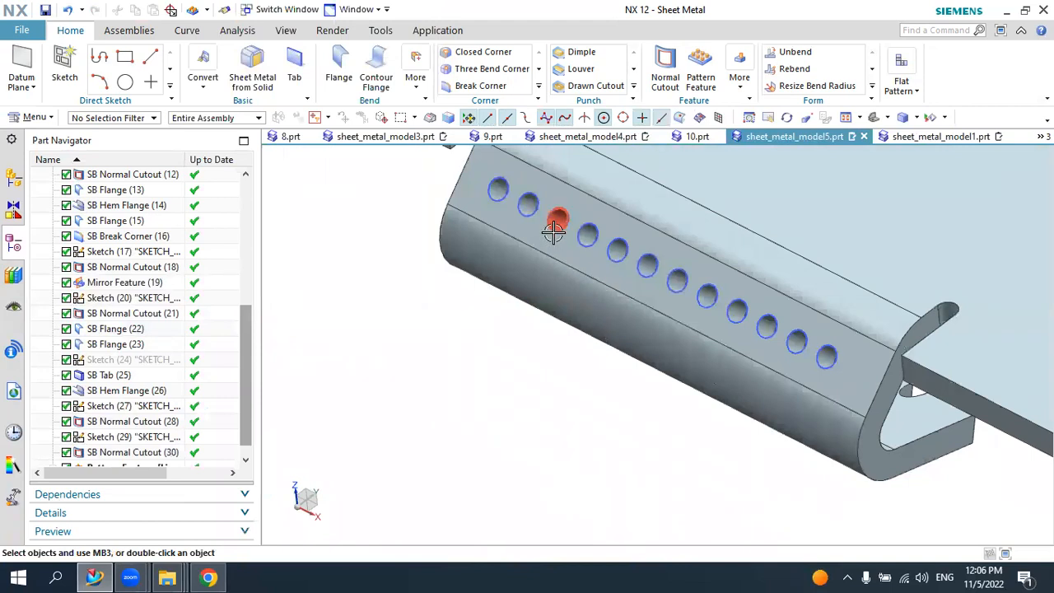
scroll(216, 401, "down", 1)
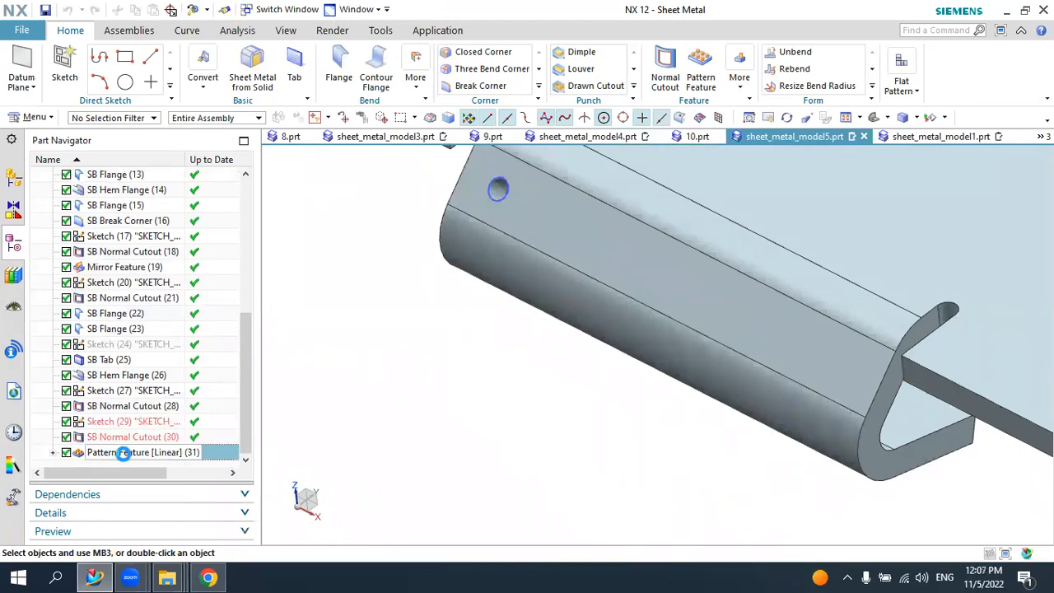
double_click(349, 240)
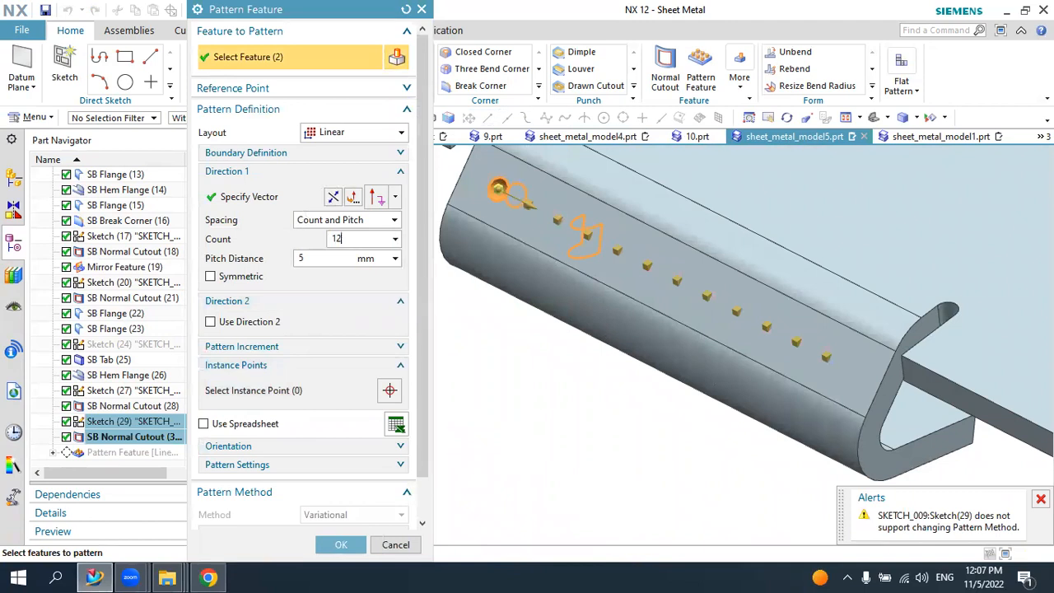
key("Return")
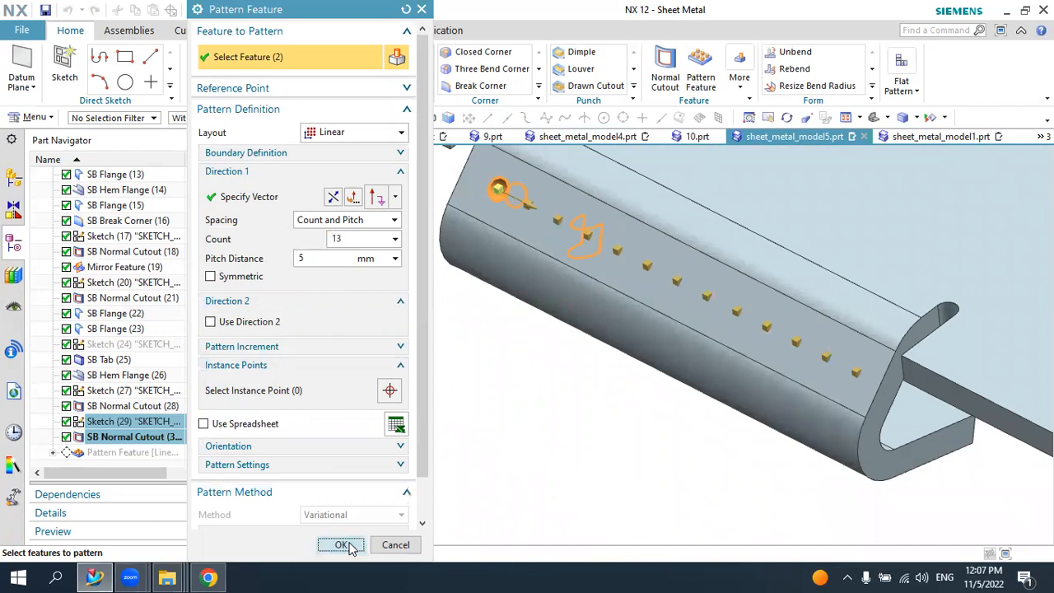
left_click(342, 546)
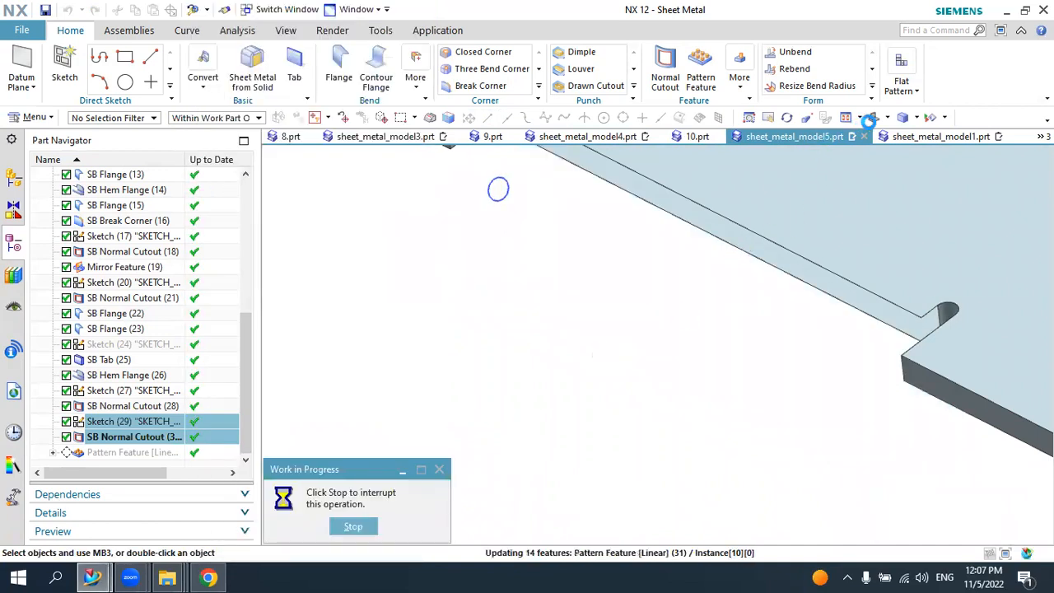
- Hide all sketches in the model with Show and Hide
left_click(874, 120)
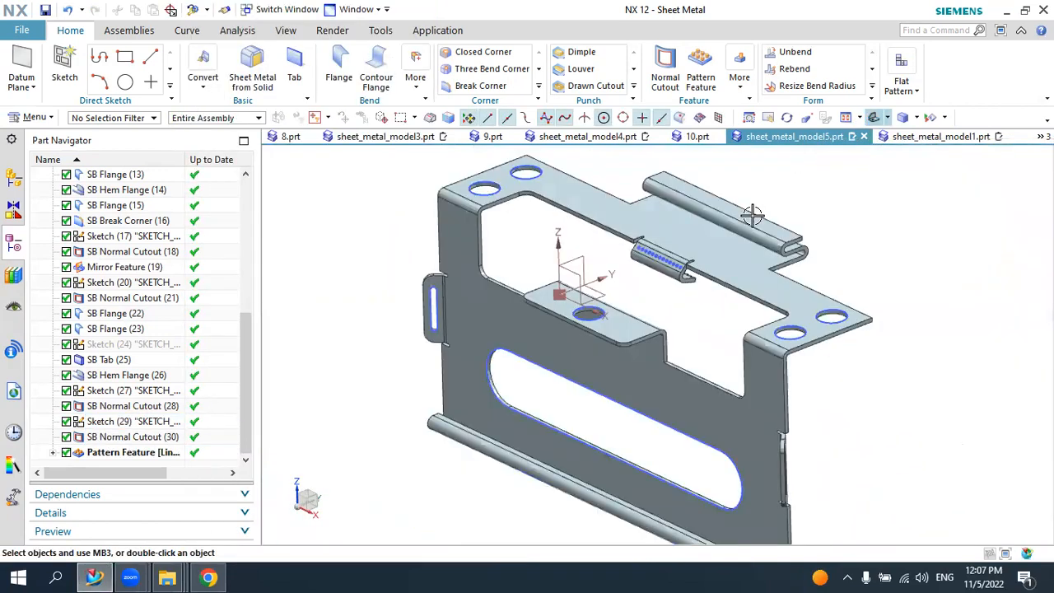
scroll(665, 269, "up", 4)
scroll(620, 295, "down", 4)
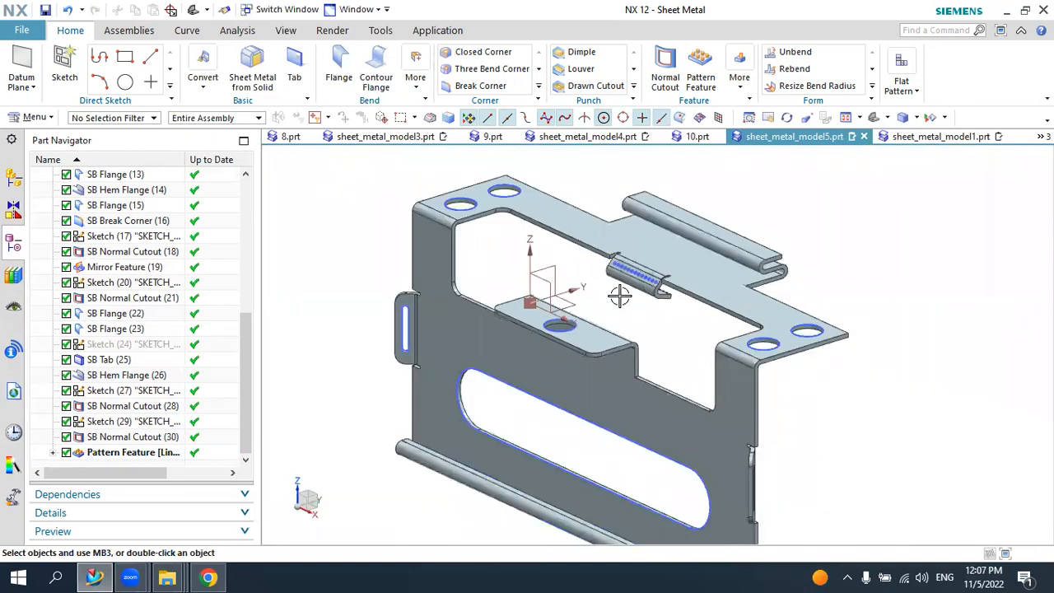
left_click(930, 119)
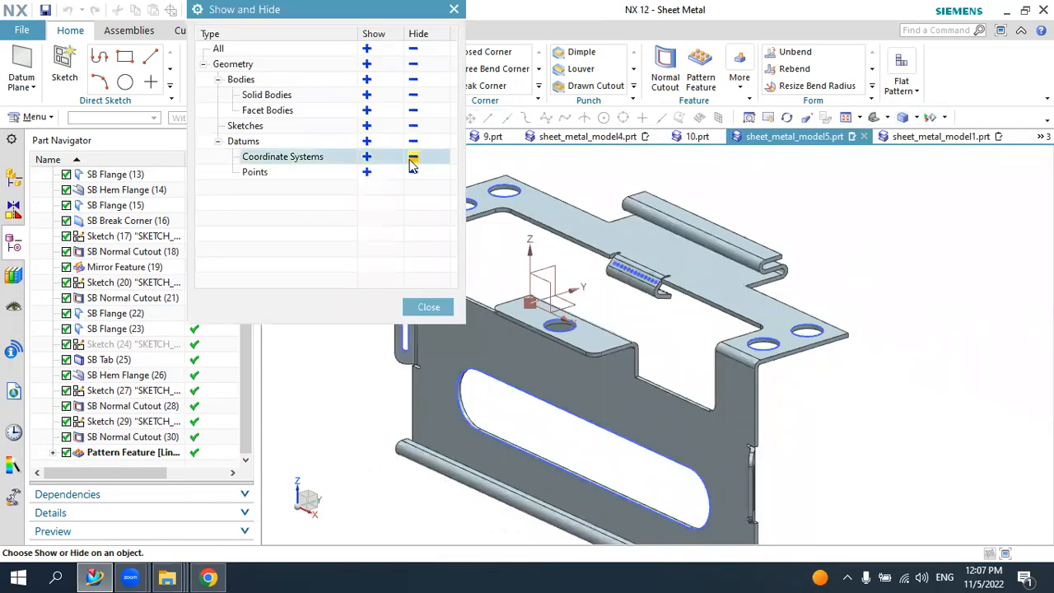
left_click(413, 125)
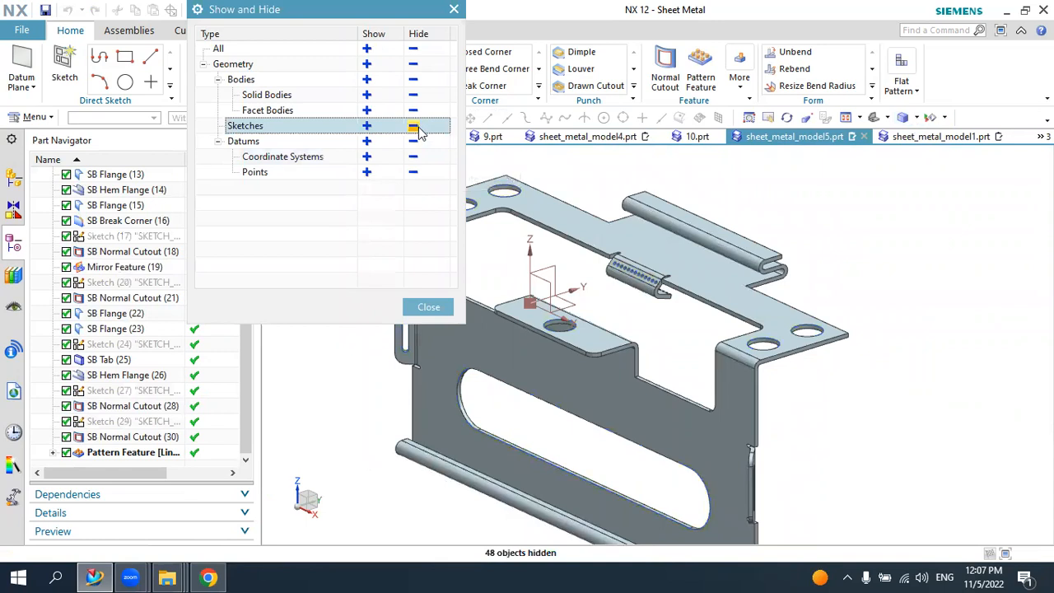
left_click(428, 307)
scroll(709, 239, "down", 3)
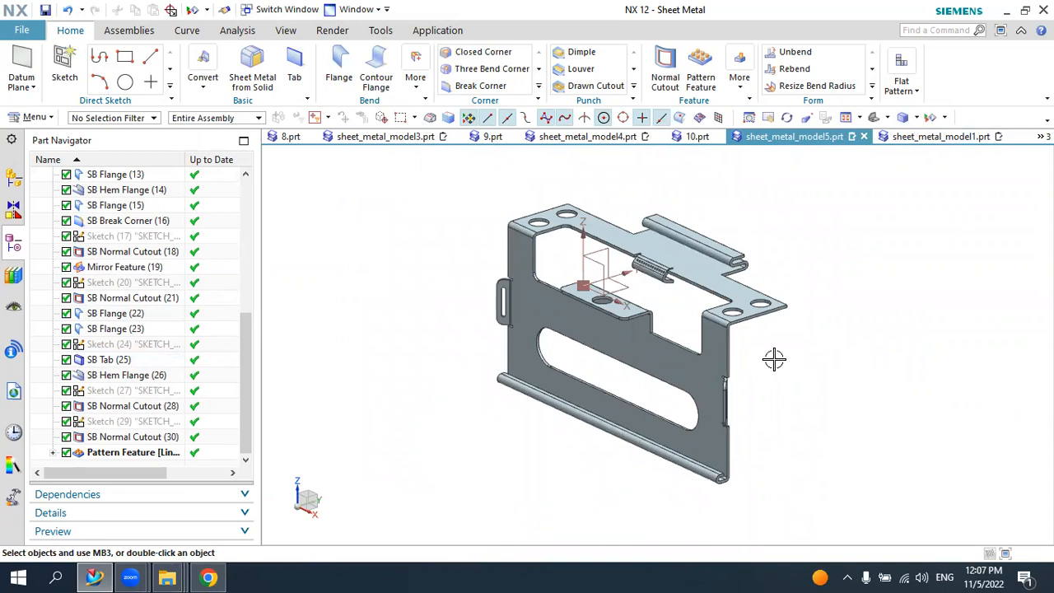
- Round the outer corners at both ends of the holed top strip with Break Corner, Blend method, 10 mm radius
scroll(775, 358, "up", 3)
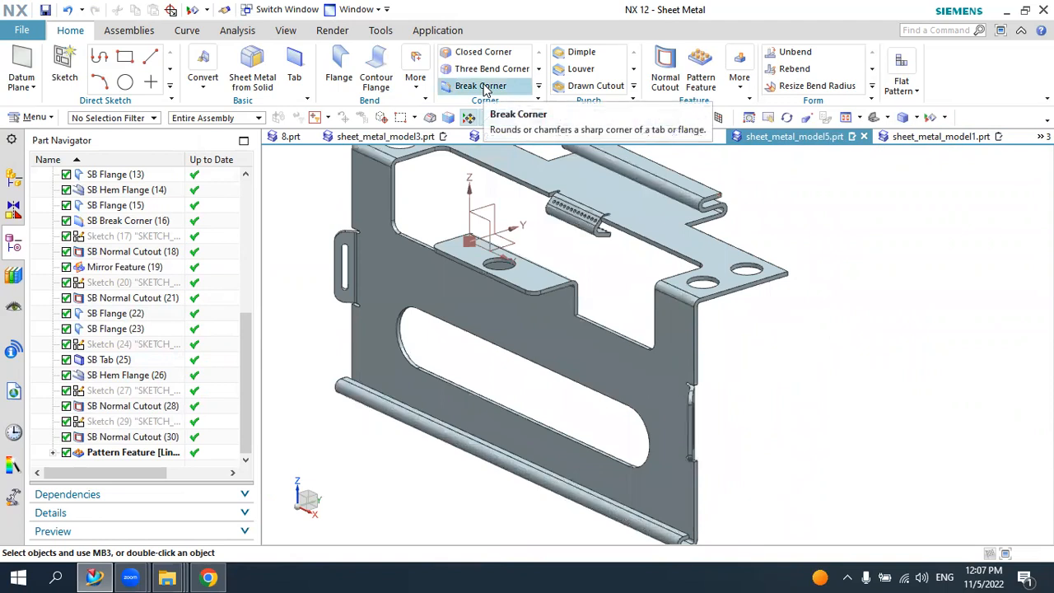
left_click(483, 86)
middle_click_drag(812, 275, 596, 292)
scroll(596, 291, "up", 5)
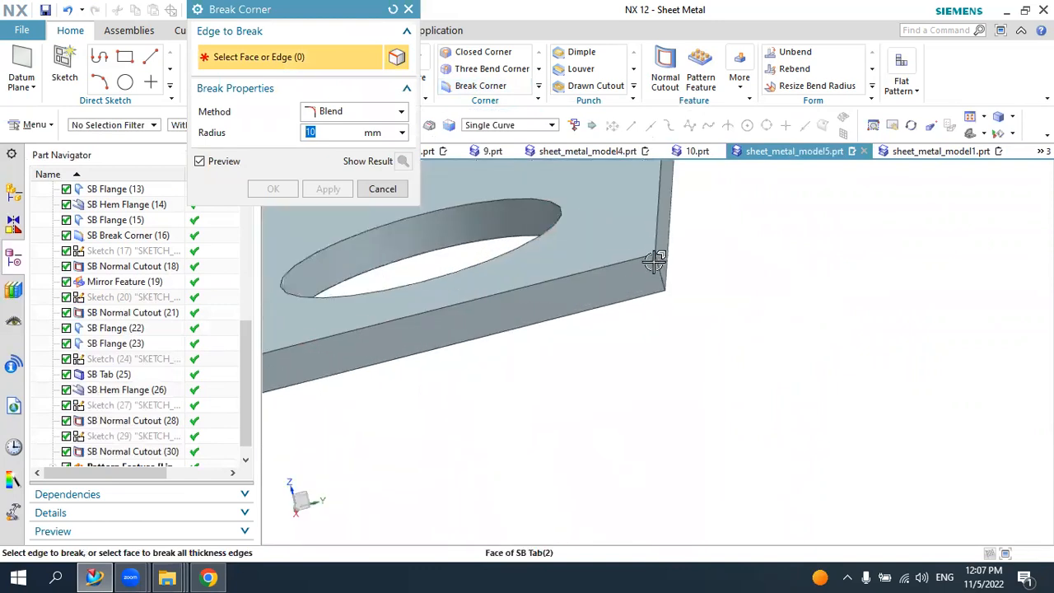
scroll(656, 261, "up", 2)
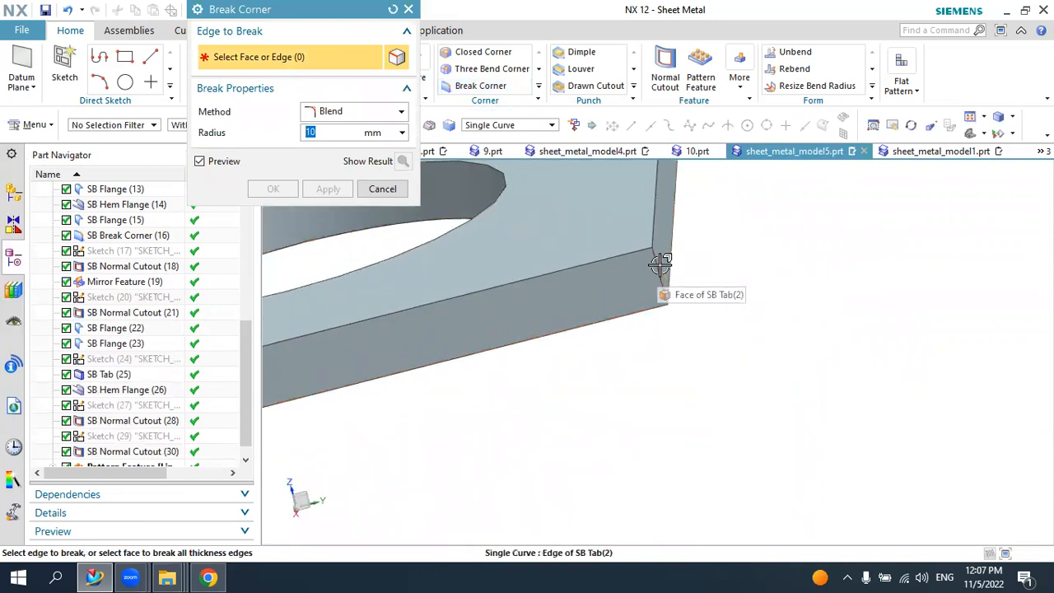
left_click(656, 261)
scroll(603, 333, "down", 5)
middle_click_drag(659, 329, 692, 321)
scroll(698, 325, "up", 5)
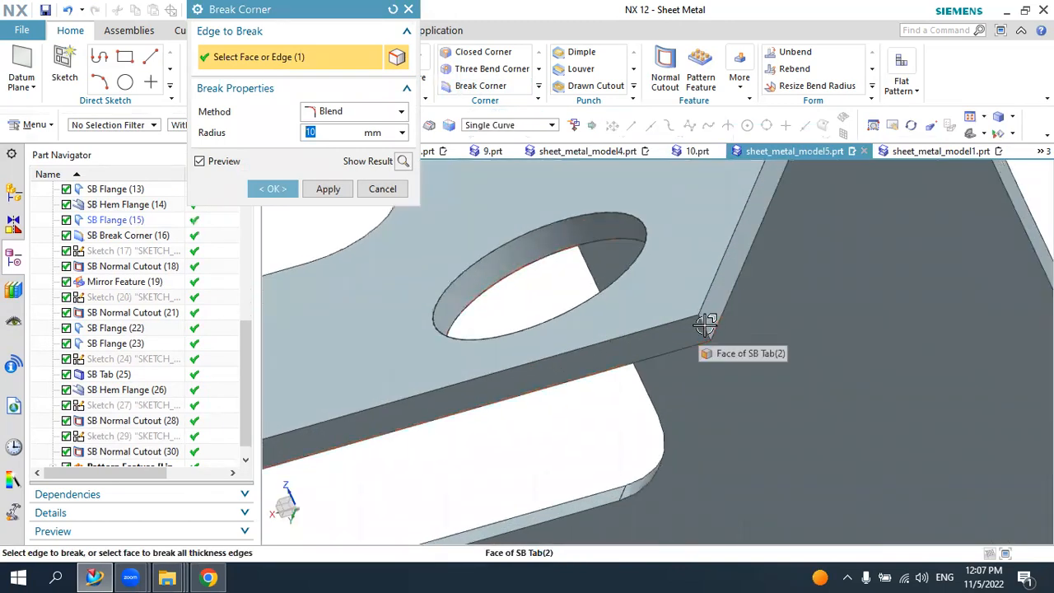
scroll(699, 325, "up", 3)
left_click(700, 317)
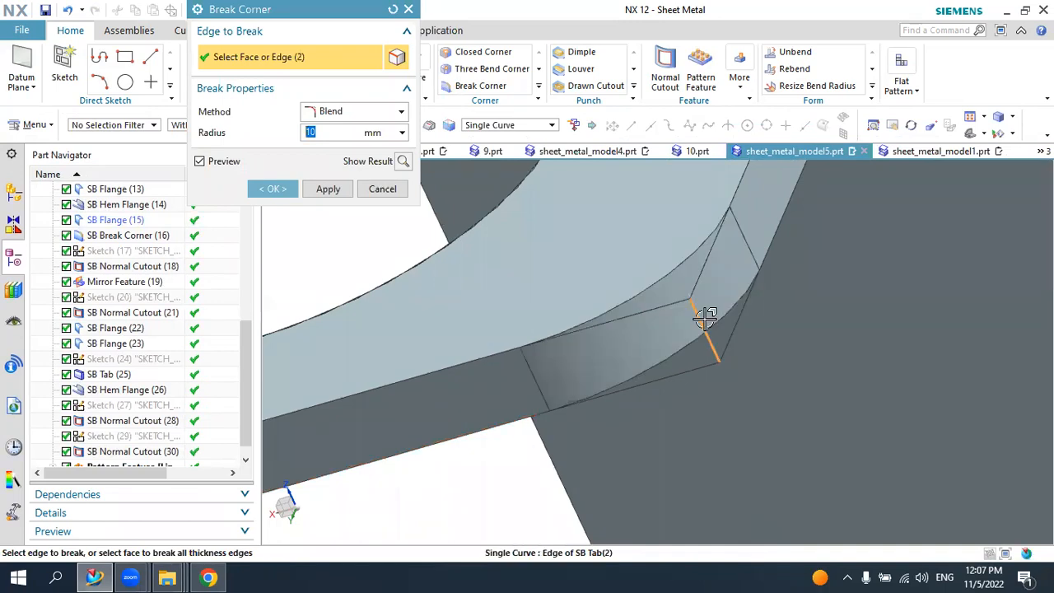
left_click(273, 188)
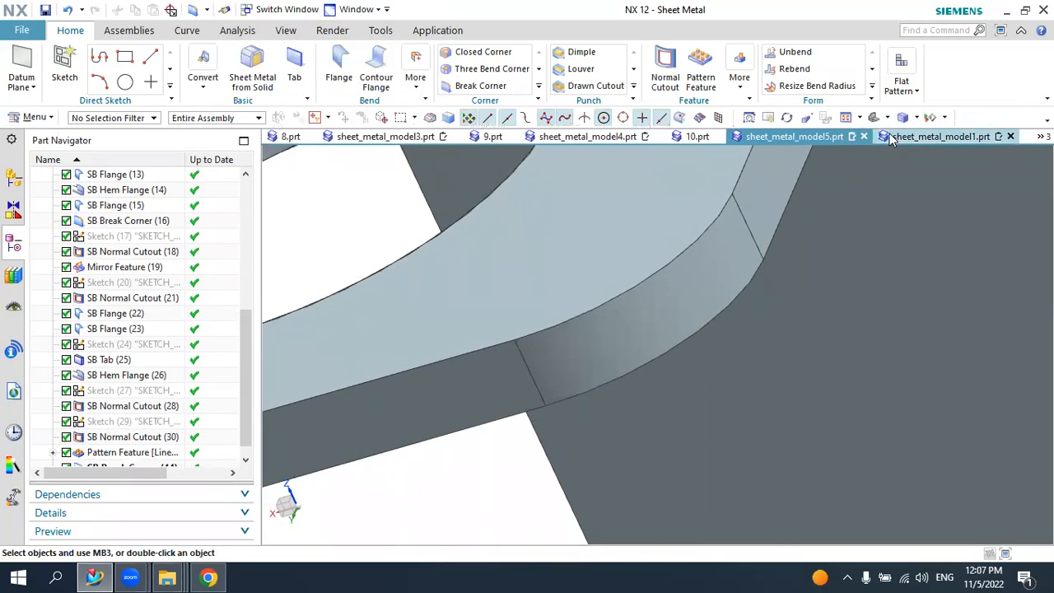
- Examine the whole sheet metal part in an isometric view and from slightly different angles
left_click(876, 117)
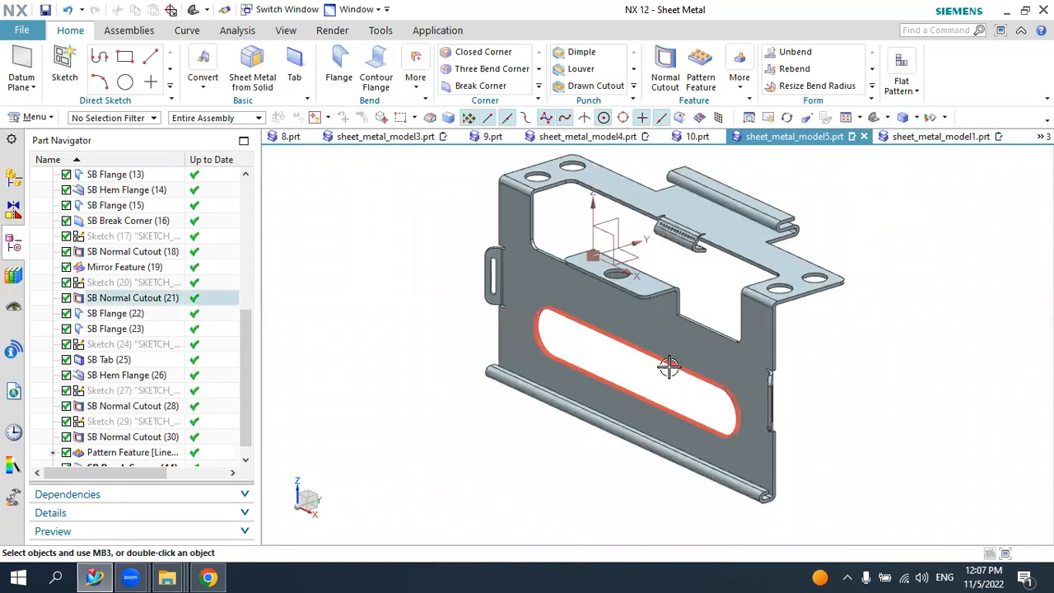
middle_click_drag(774, 278, 861, 297)
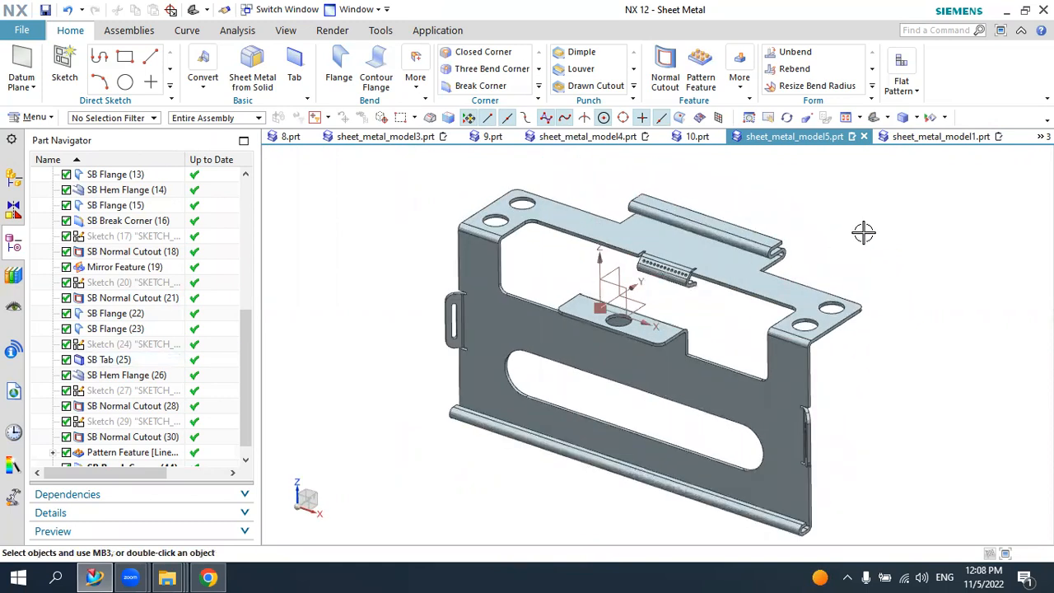
scroll(887, 245, "up", 2)
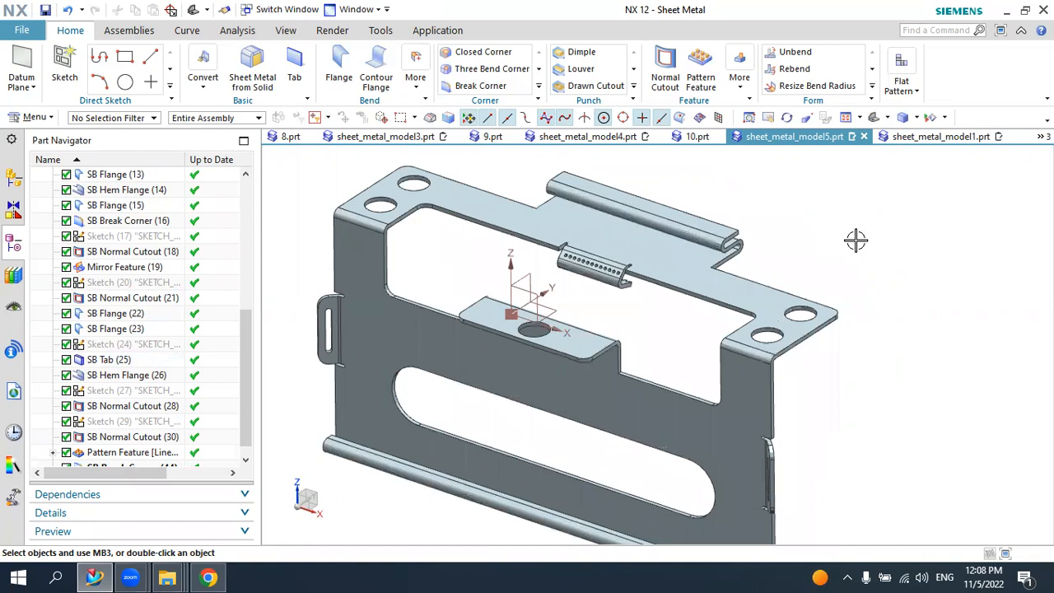
scroll(856, 240, "down", 2)
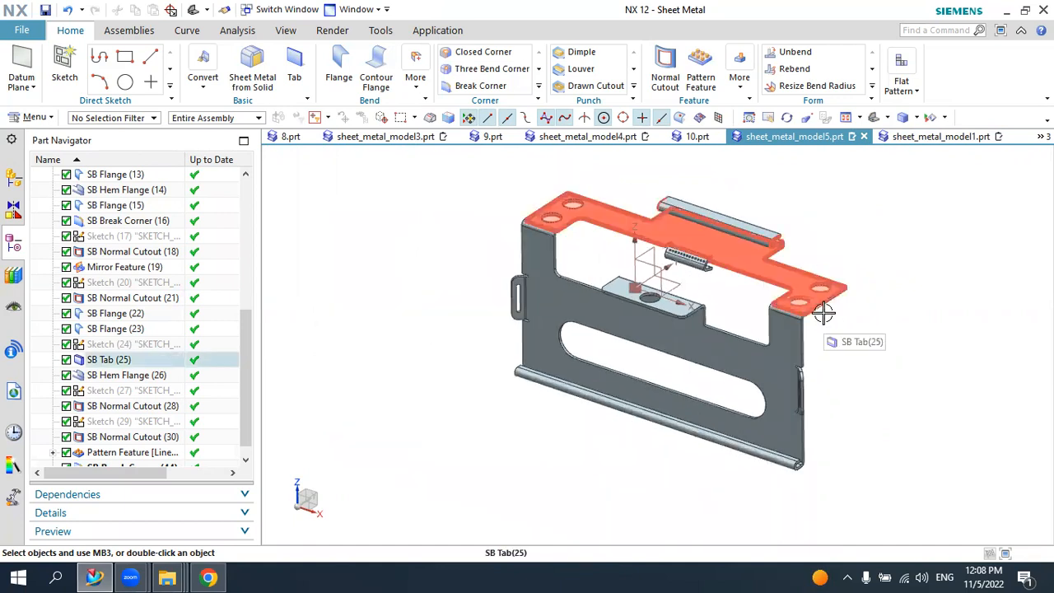
scroll(824, 320, "down", 2)
scroll(823, 323, "up", 3)
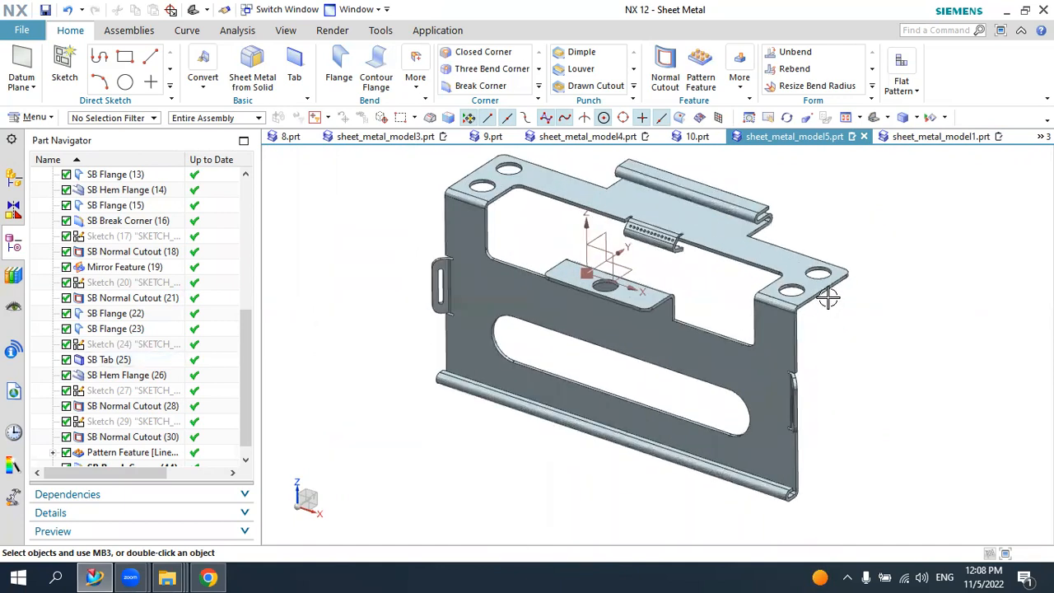
middle_click_drag(828, 299, 797, 270)
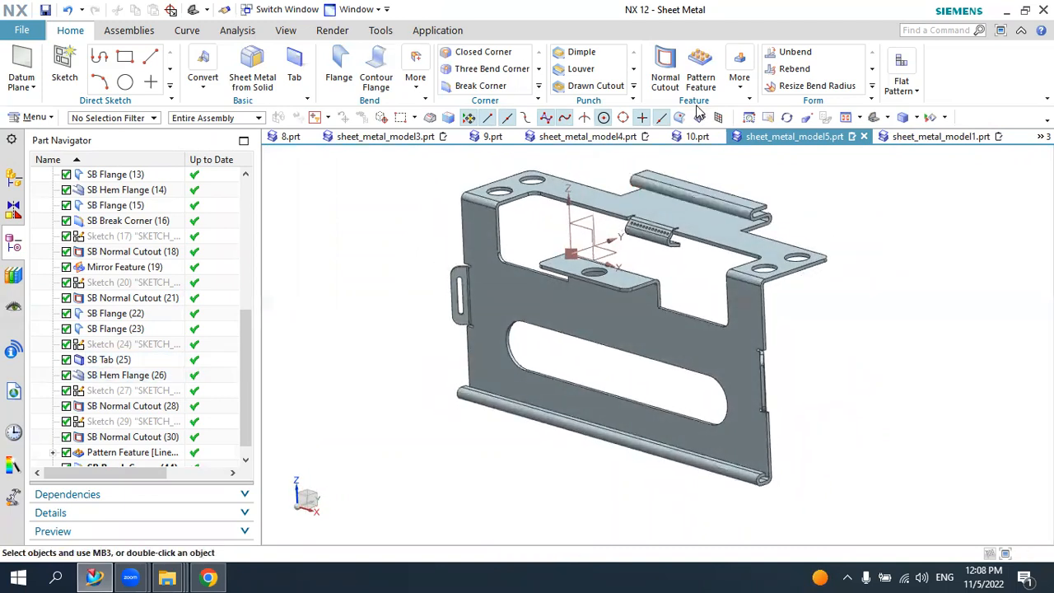